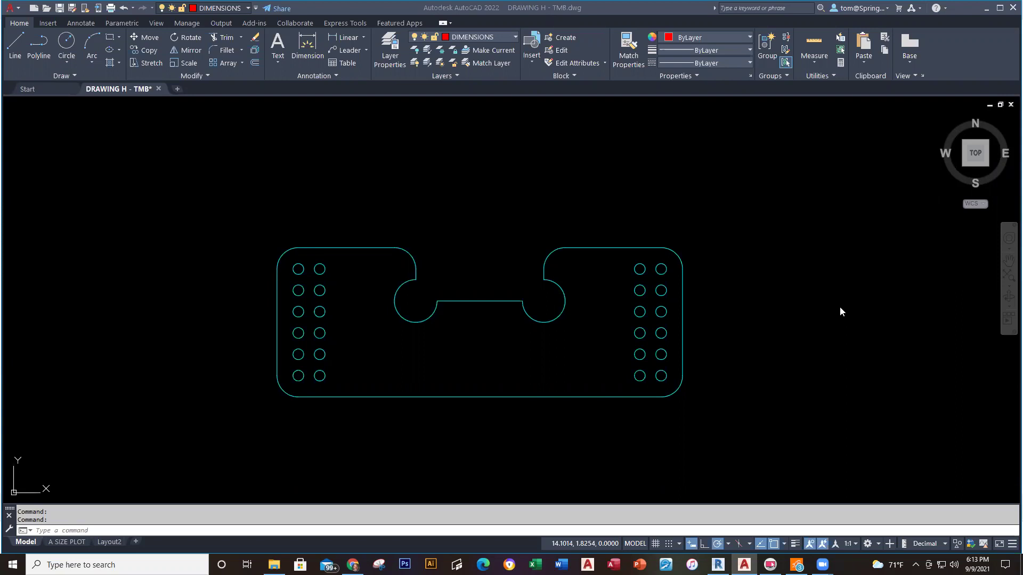
Open DRAWING G and inspect the room's double-line wall outline together with its dimensions.
click(49, 93)
click(582, 262)
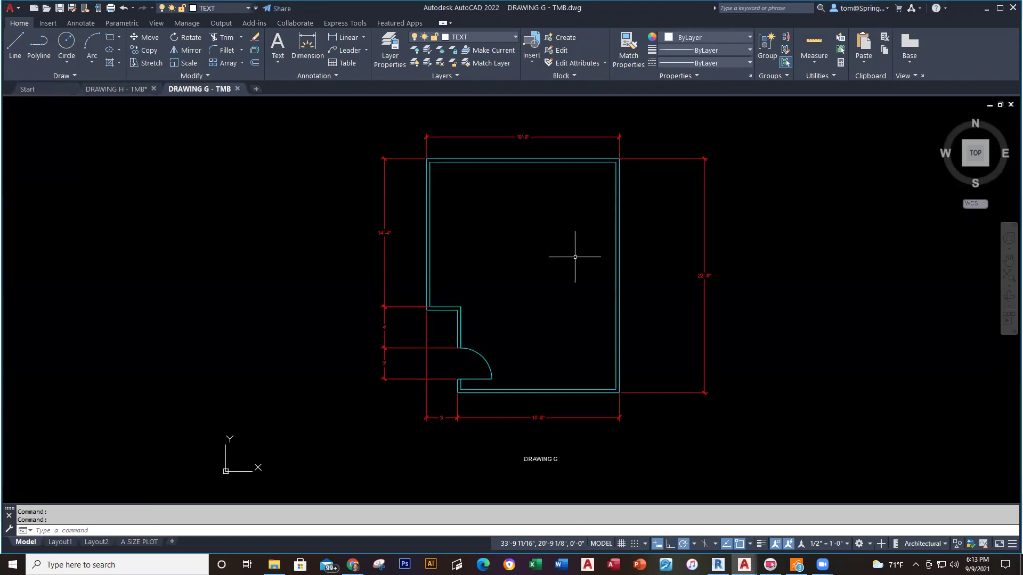
click(620, 238)
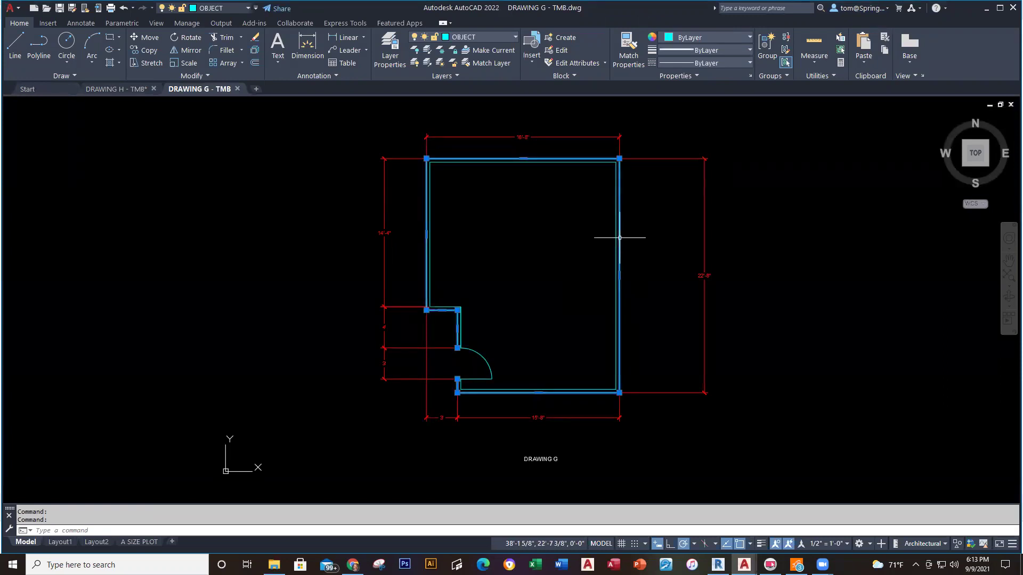
key(Escape)
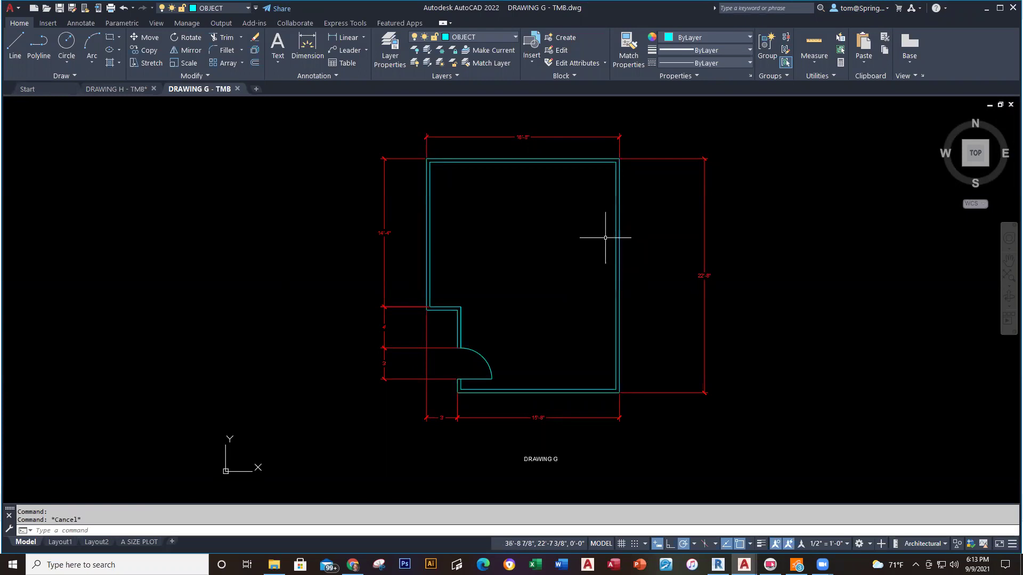
scroll(607, 237, up, 5)
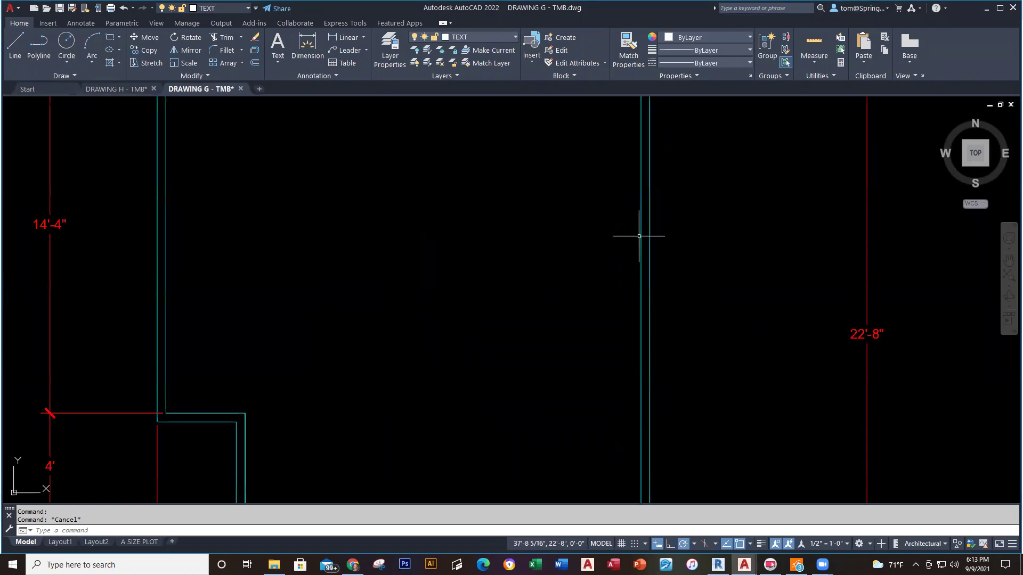
scroll(571, 247, down, 4)
key(Escape)
scroll(571, 247, up, 3)
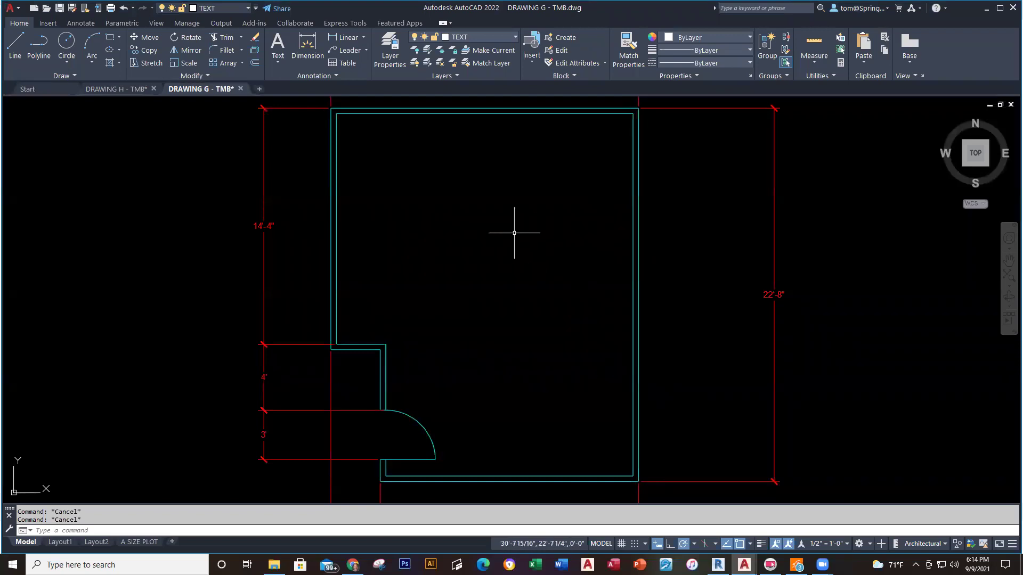
scroll(514, 232, down, 2)
middle_drag(514, 233, 500, 239)
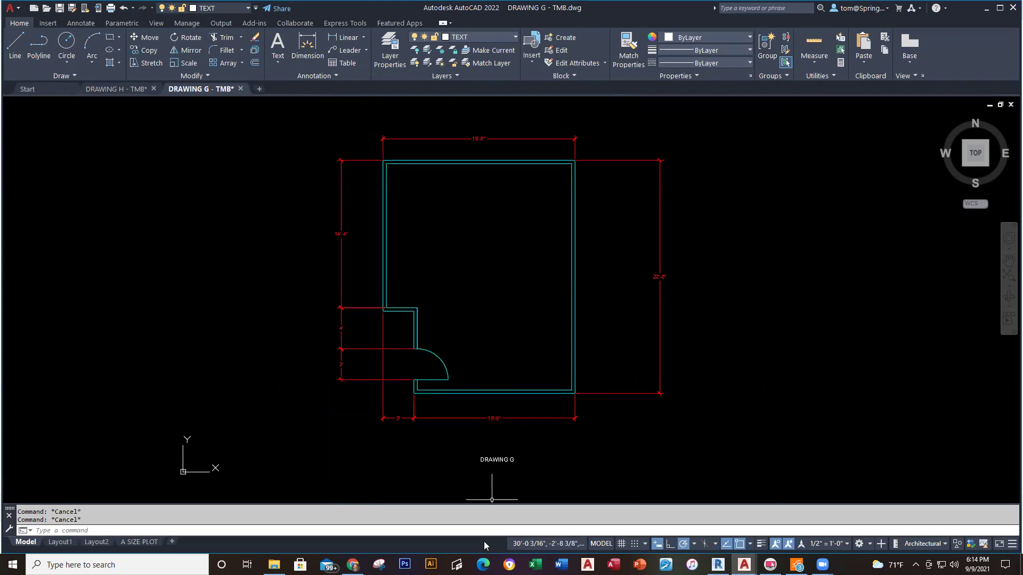
Switch to Chrome and open the AUTOCAD TUTORIALS section of the CAD for Construction course.
click(353, 565)
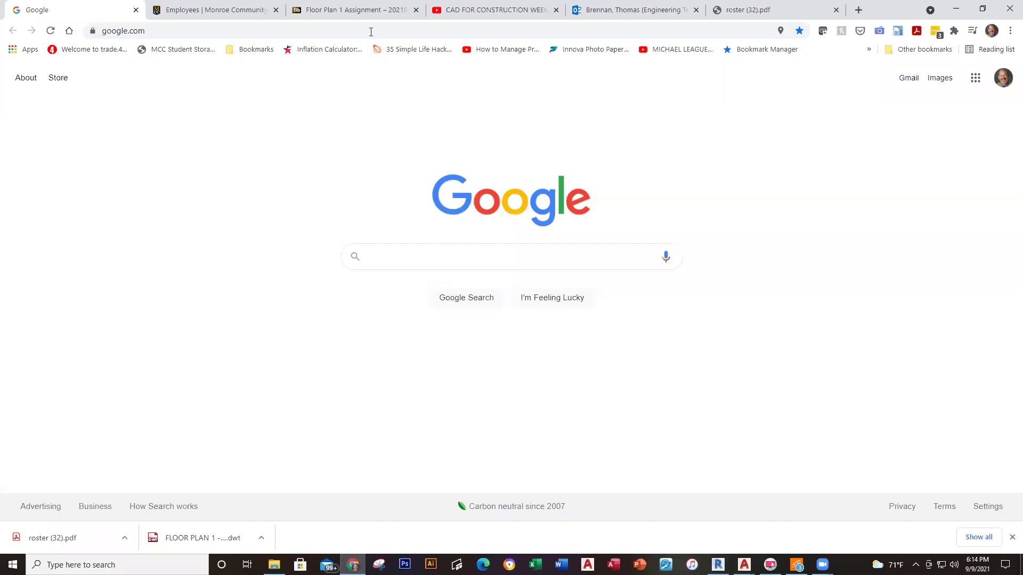
click(383, 14)
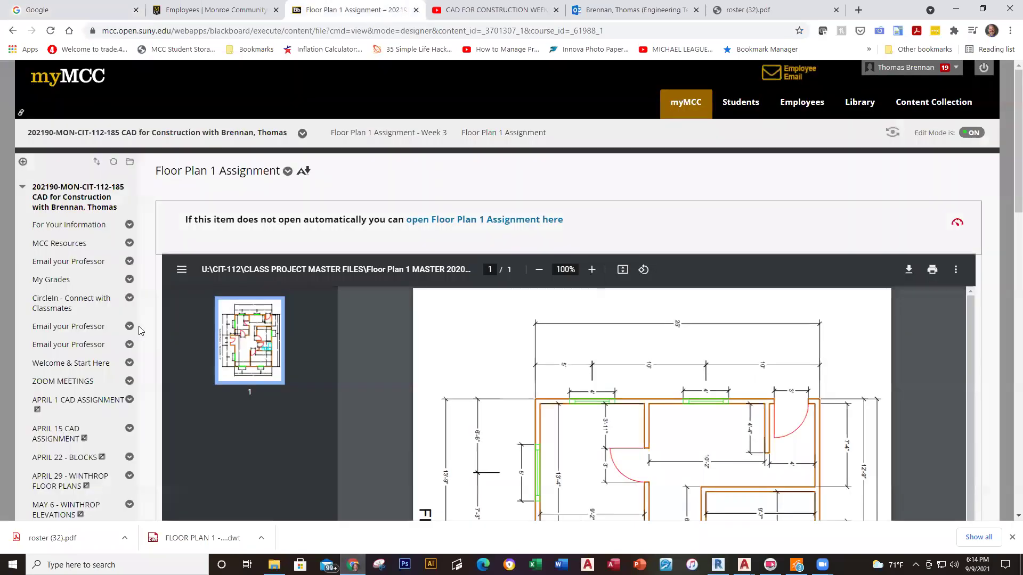
scroll(116, 373, down, 1)
scroll(116, 373, down, 4)
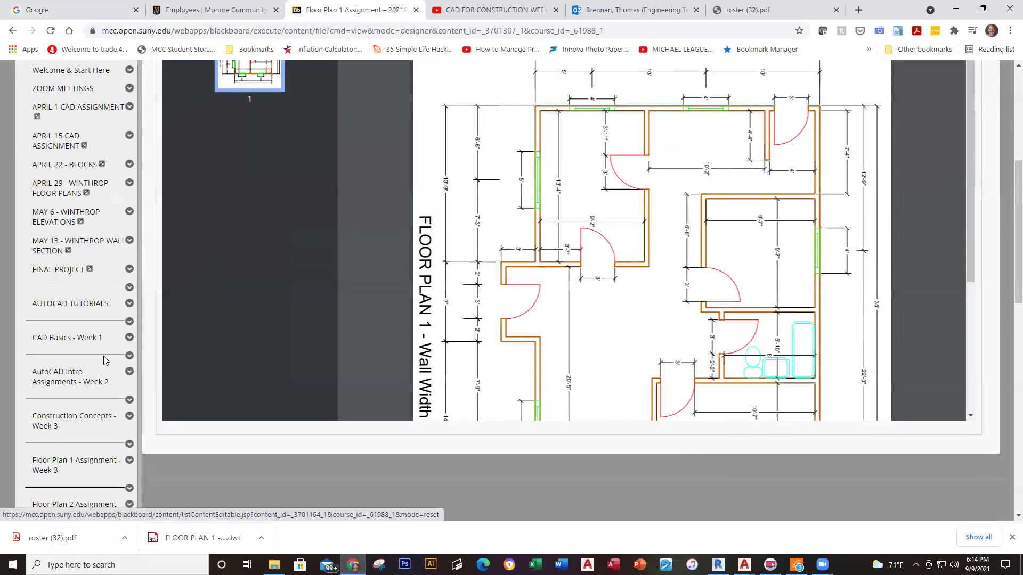
click(86, 304)
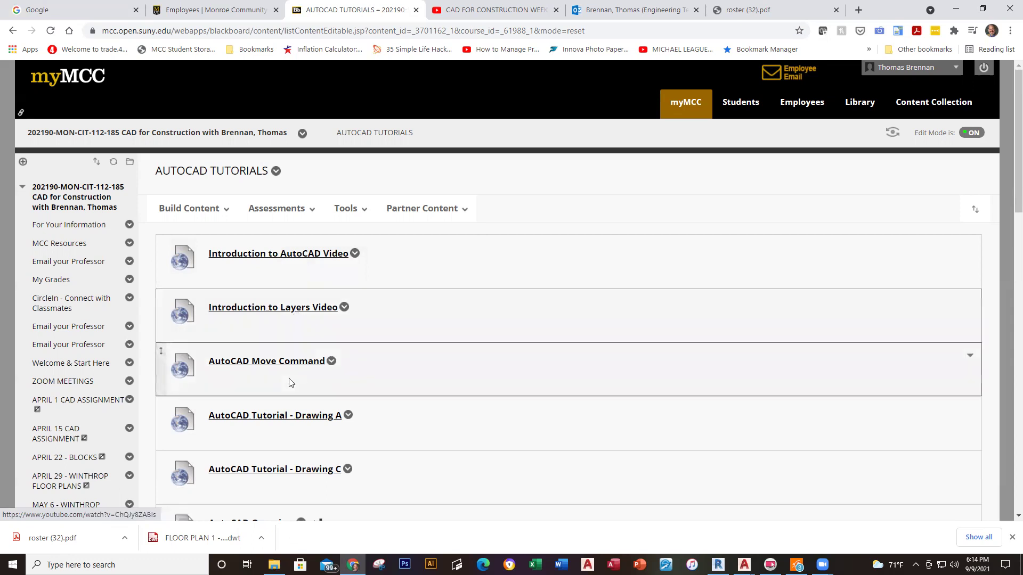
Look through the list of tutorial resources and open the AutoCAD Overview document.
scroll(297, 356, down, 1)
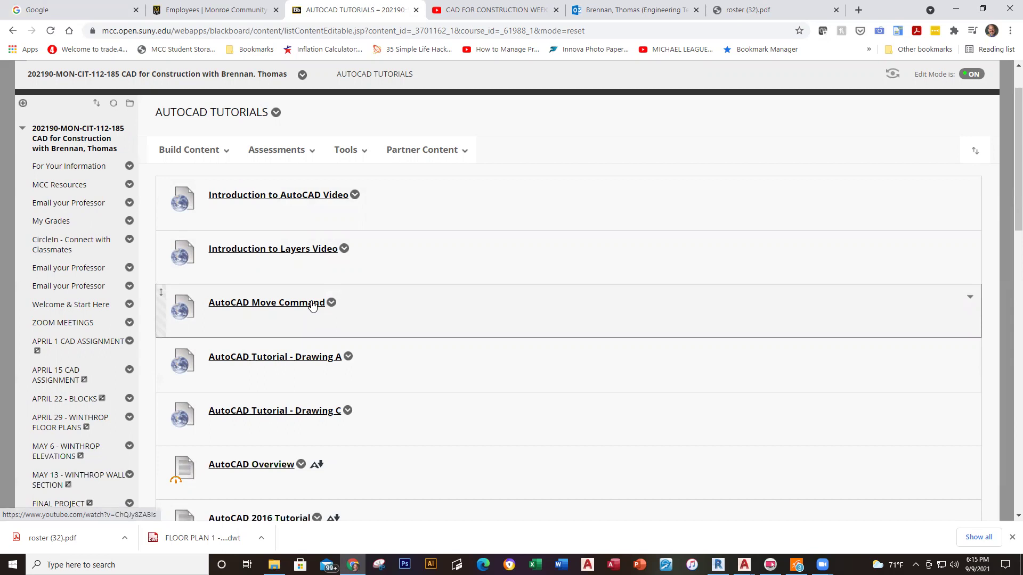
scroll(403, 337, down, 2)
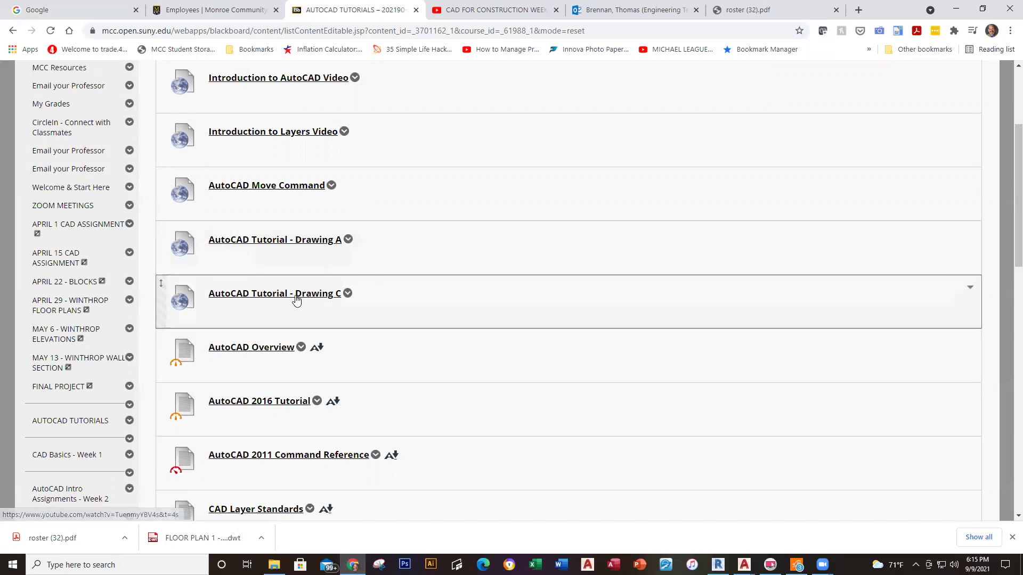
scroll(370, 357, down, 3)
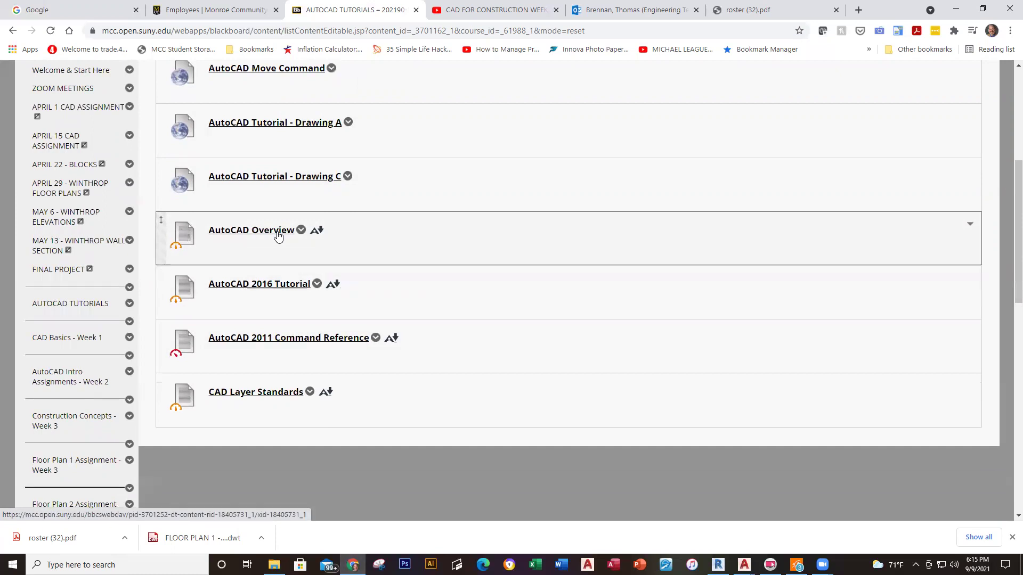
click(277, 235)
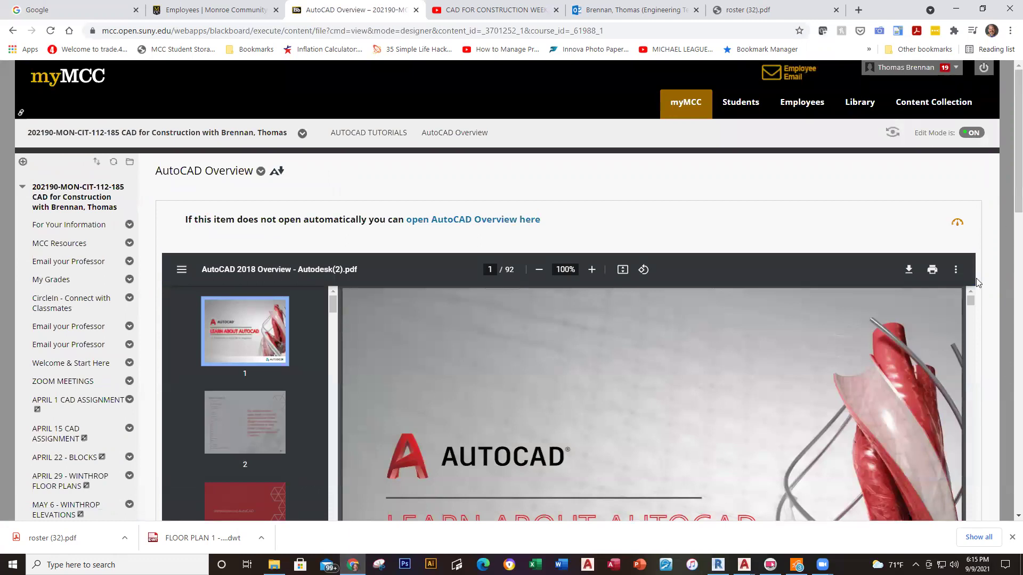
Browse the AutoCAD Overview PDF from page 32 back to page 29, covering the coordinate system, geometry and viewing topics.
drag(1008, 194, 1008, 272)
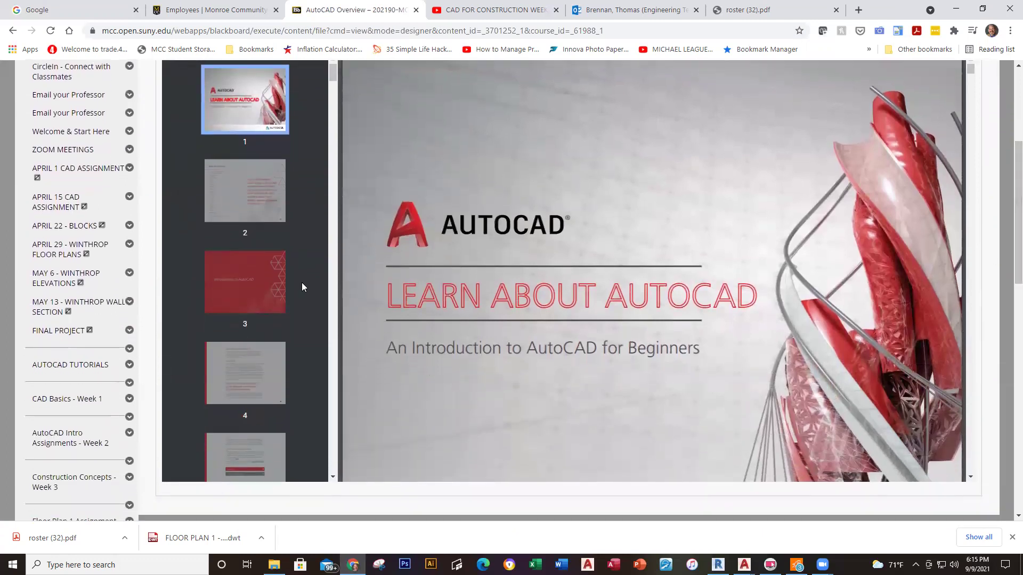
scroll(301, 287, down, 20)
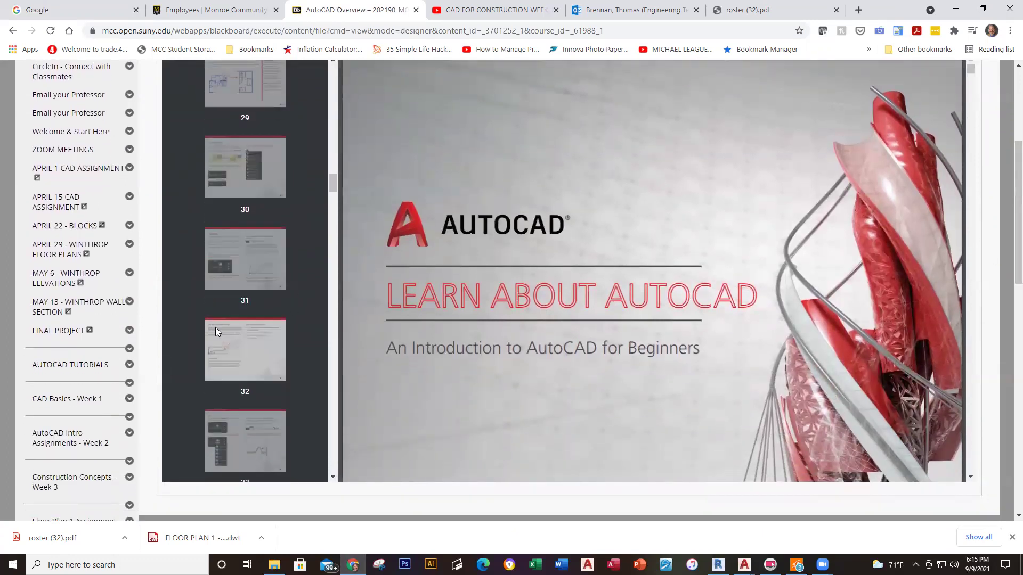
click(226, 350)
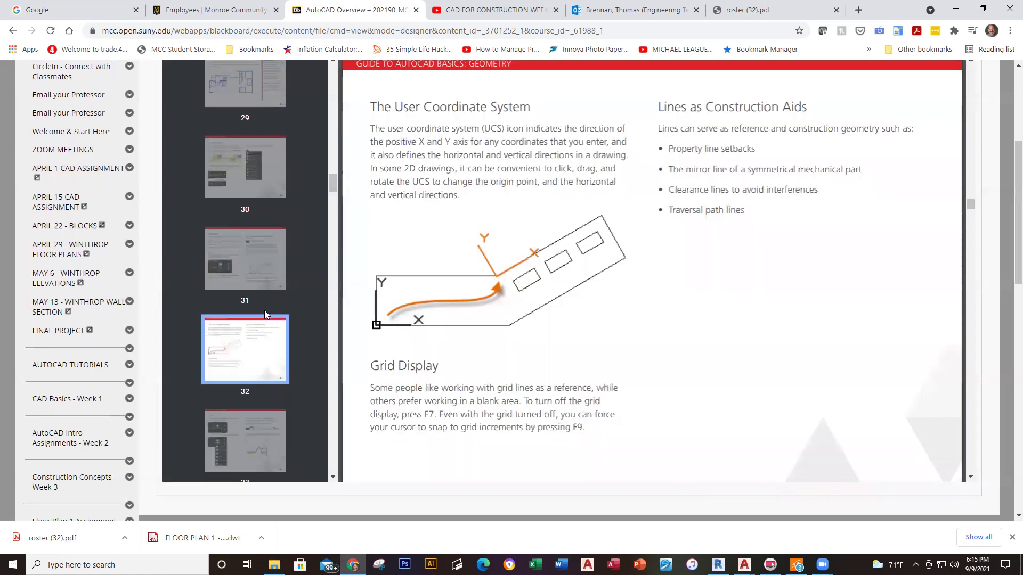
scroll(265, 310, up, 1)
click(247, 308)
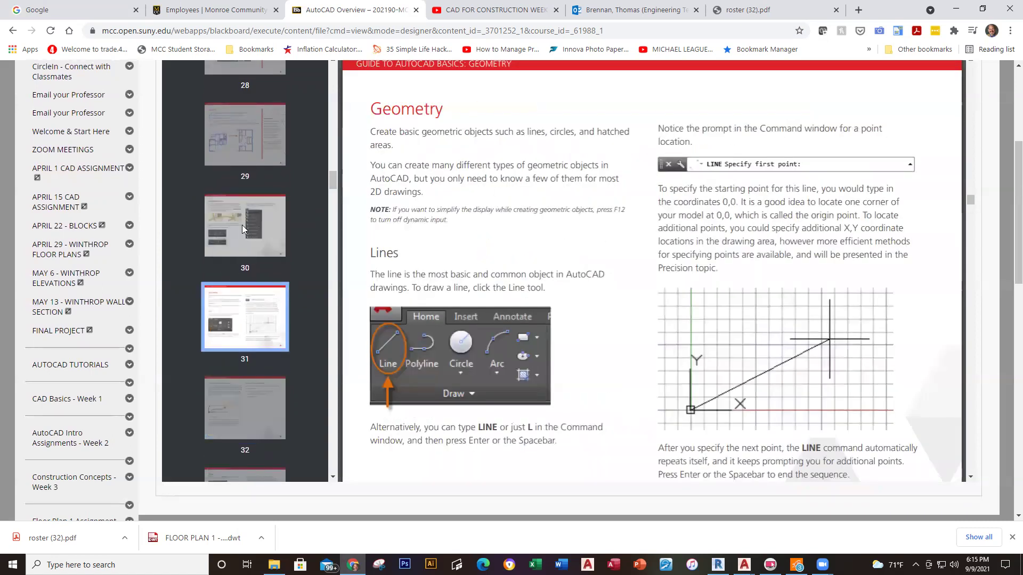
click(242, 225)
click(237, 158)
scroll(247, 145, up, 4)
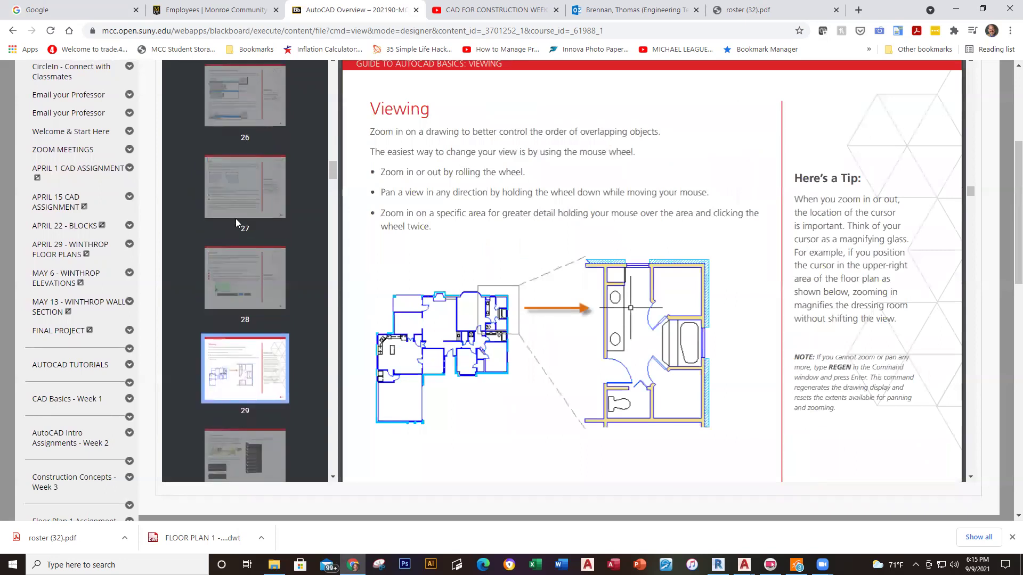
View the Guide to AutoCAD Basics title page and its section summary on pages 20 and 21.
scroll(235, 219, up, 9)
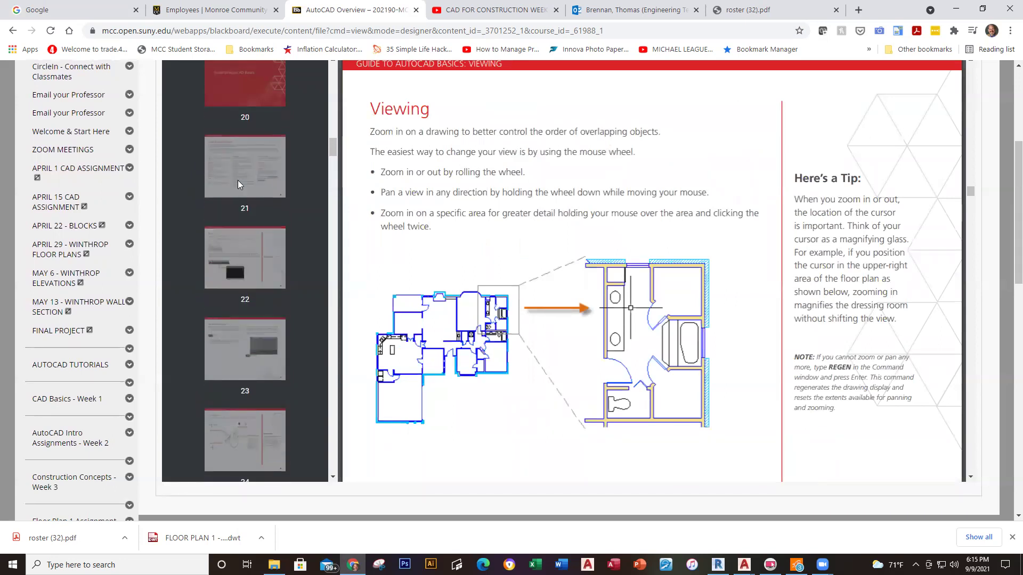
scroll(239, 181, up, 2)
click(235, 199)
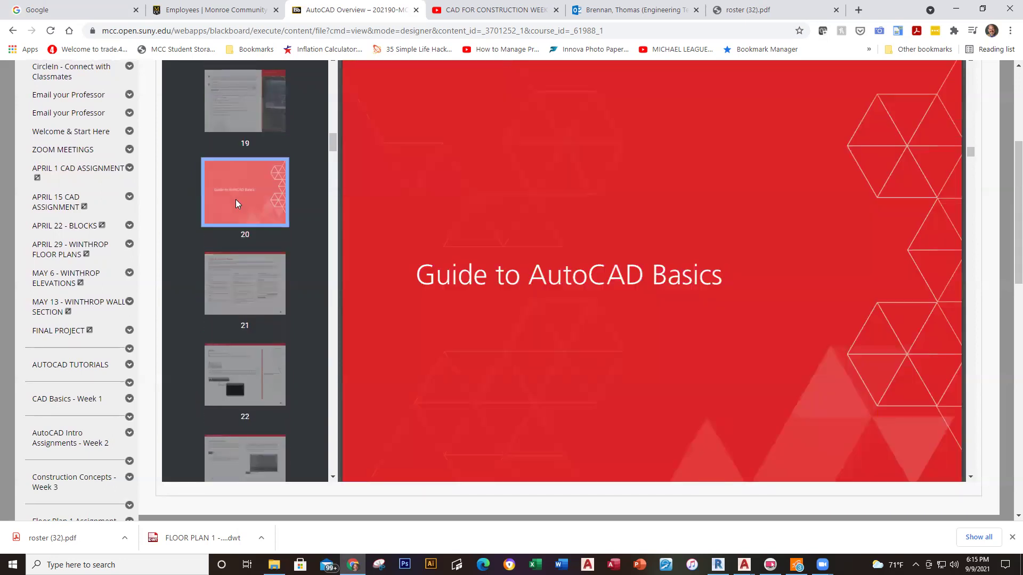
click(238, 275)
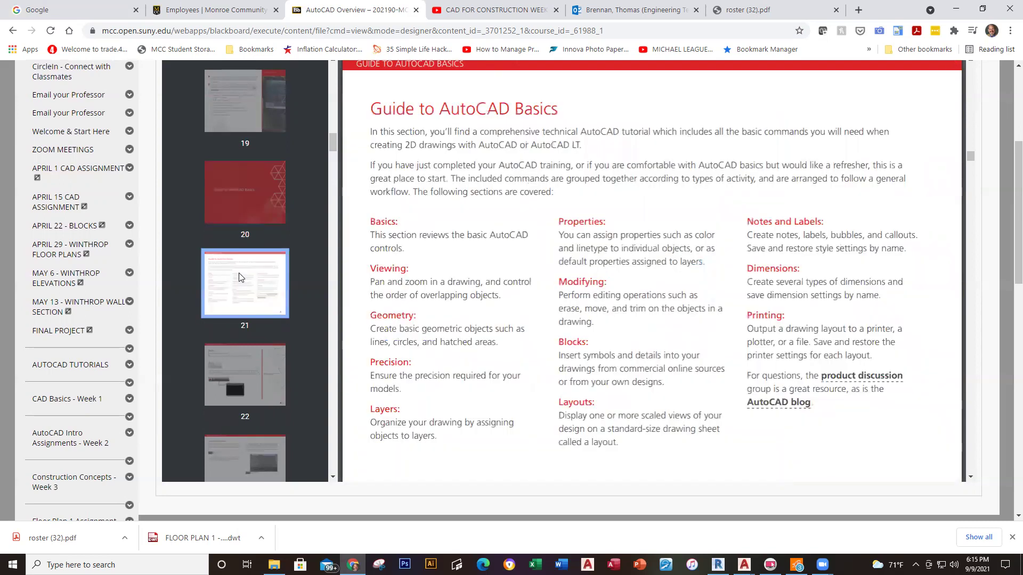
View the Viewing topic on page 29 and the Circles topic on page 33 of the PDF.
scroll(238, 274, down, 10)
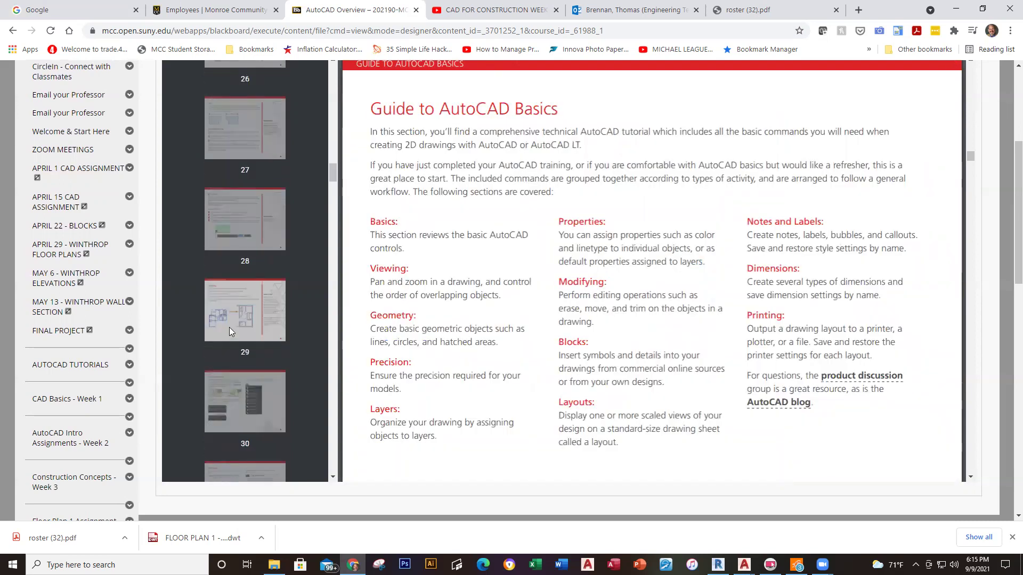
click(229, 331)
scroll(255, 294, down, 5)
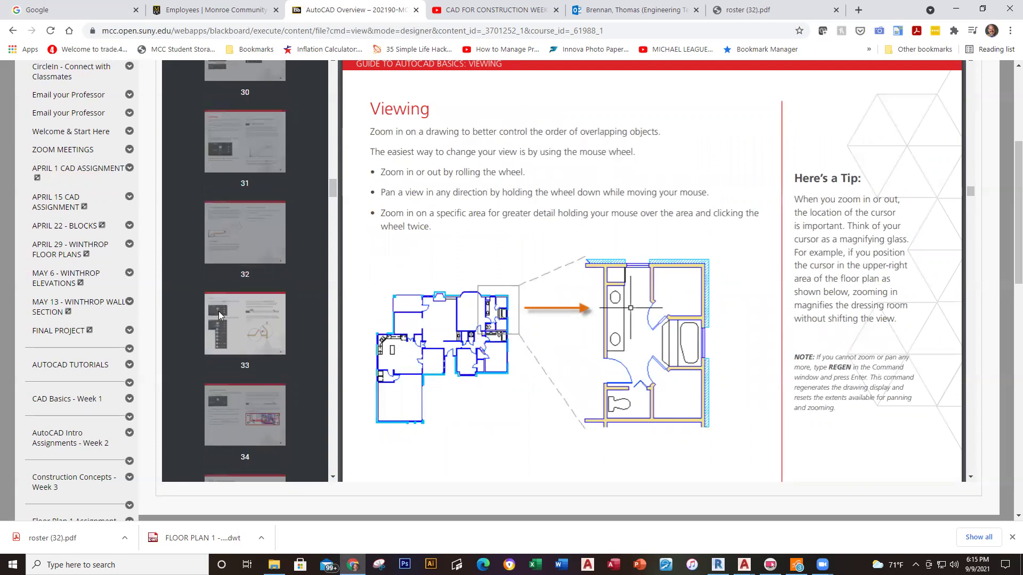
click(248, 315)
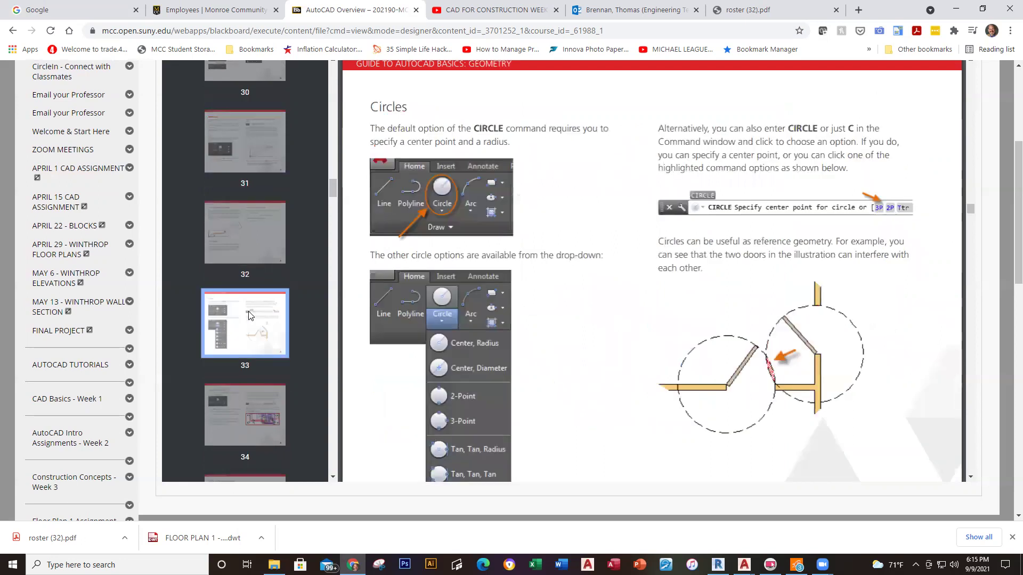
View the object snap, snap tracking, layer settings and Properties palette topics on pages 40, 41, 46 and 50.
scroll(247, 309, down, 7)
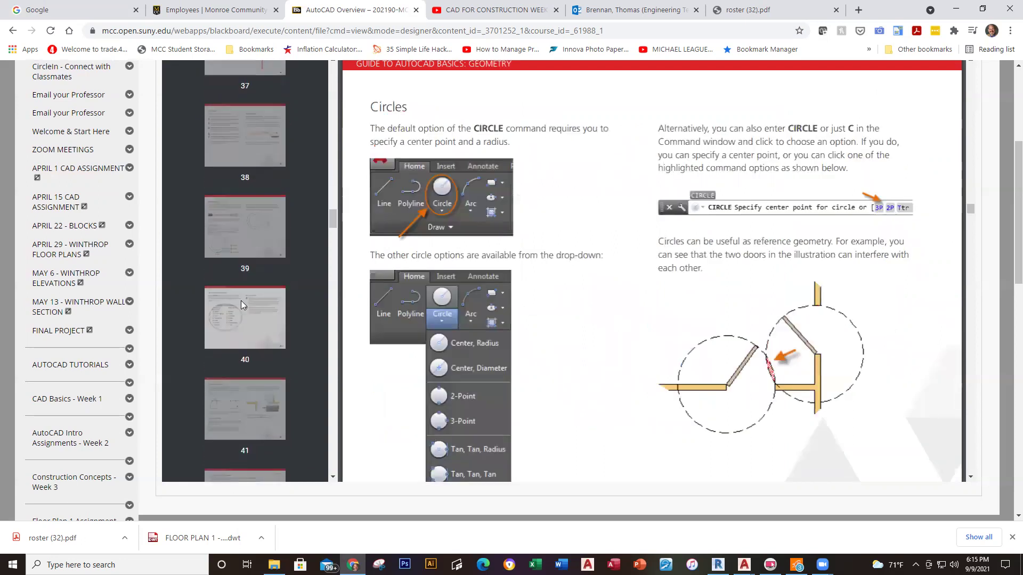
click(240, 304)
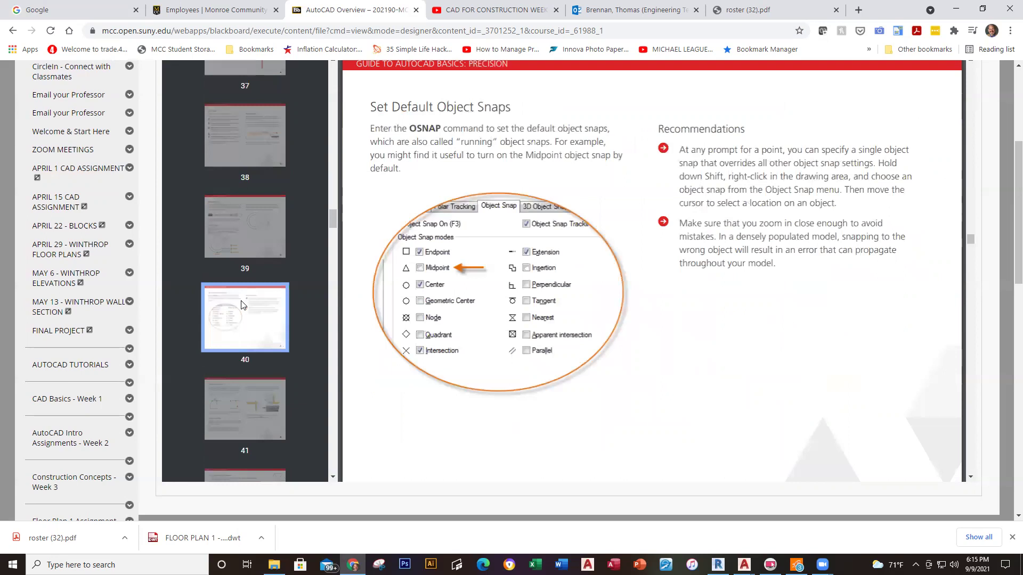
click(243, 397)
scroll(241, 397, down, 6)
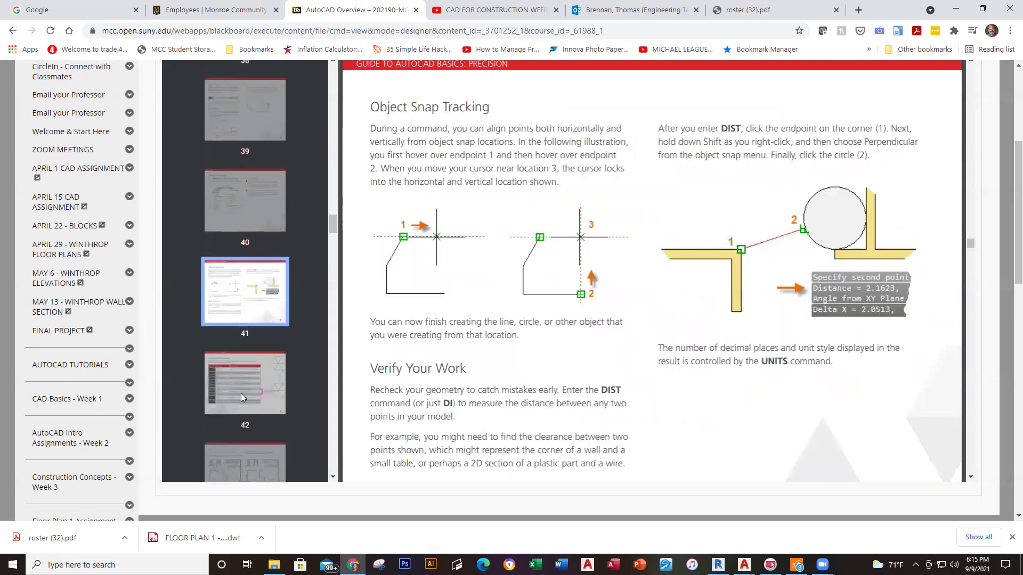
click(254, 346)
scroll(253, 343, down, 4)
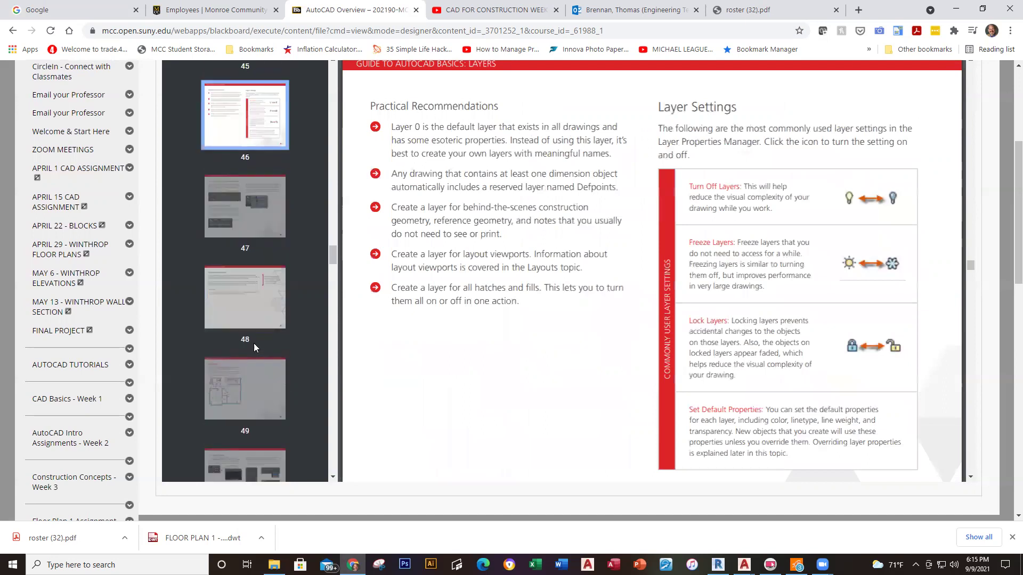
click(254, 343)
scroll(254, 343, down, 2)
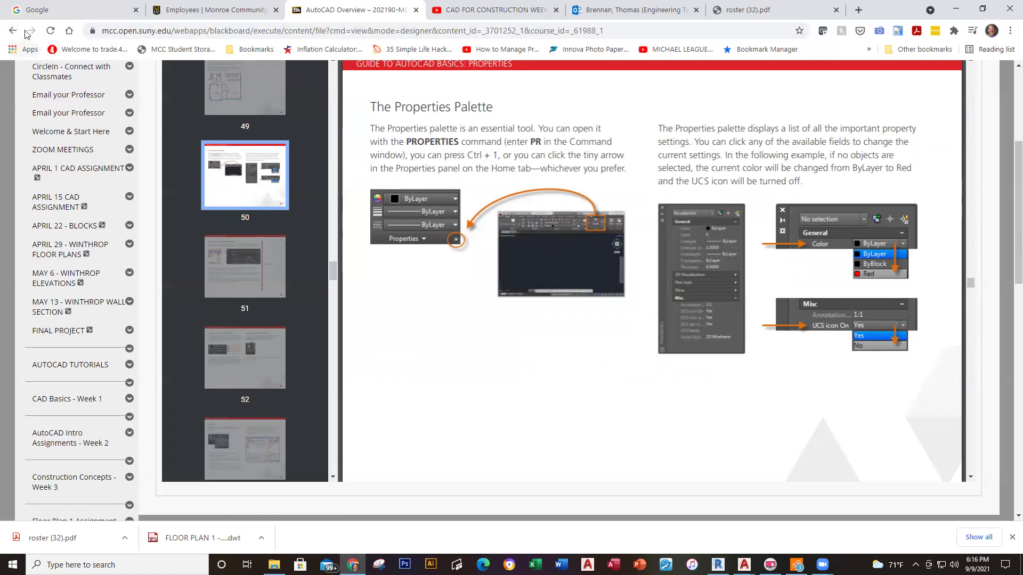
Return to the AUTOCAD TUTORIALS section and look over its full list of videos and documents.
click(85, 367)
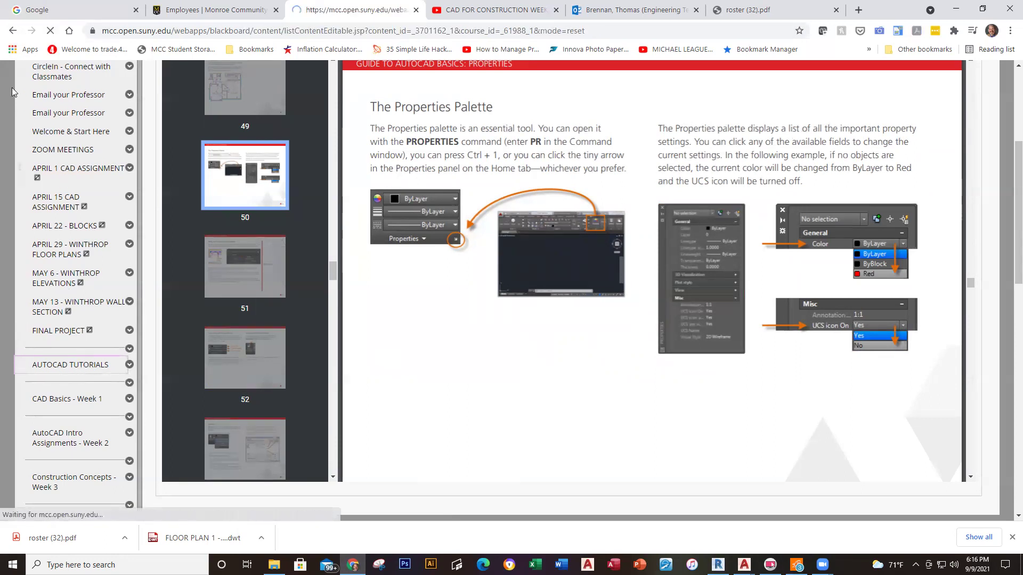
click(422, 208)
scroll(426, 386, down, 4)
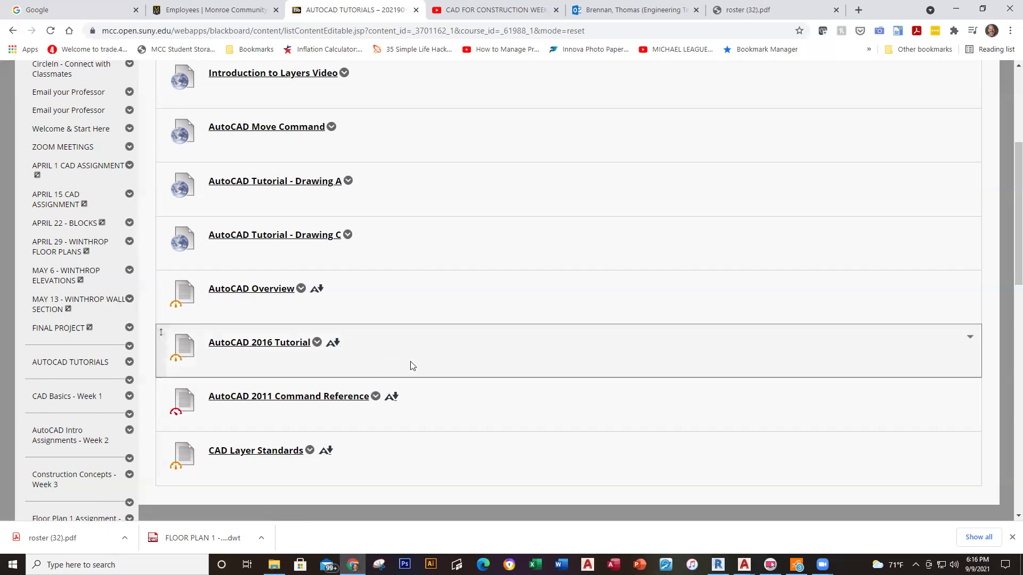
scroll(132, 160, up, 5)
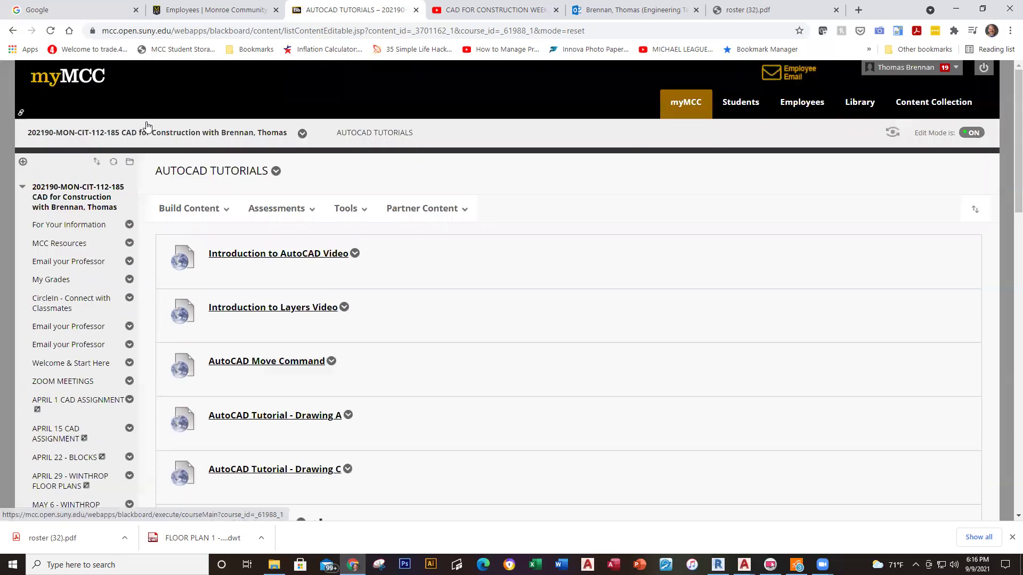
Open the course's Welcome & Start Here page and switch to the Outlook Web App inbox.
click(211, 135)
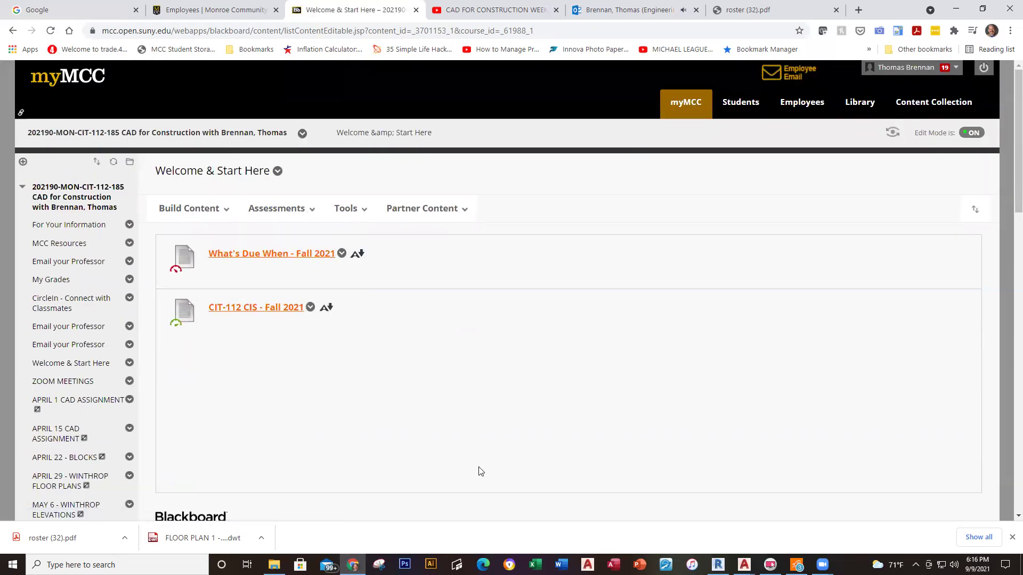
click(624, 10)
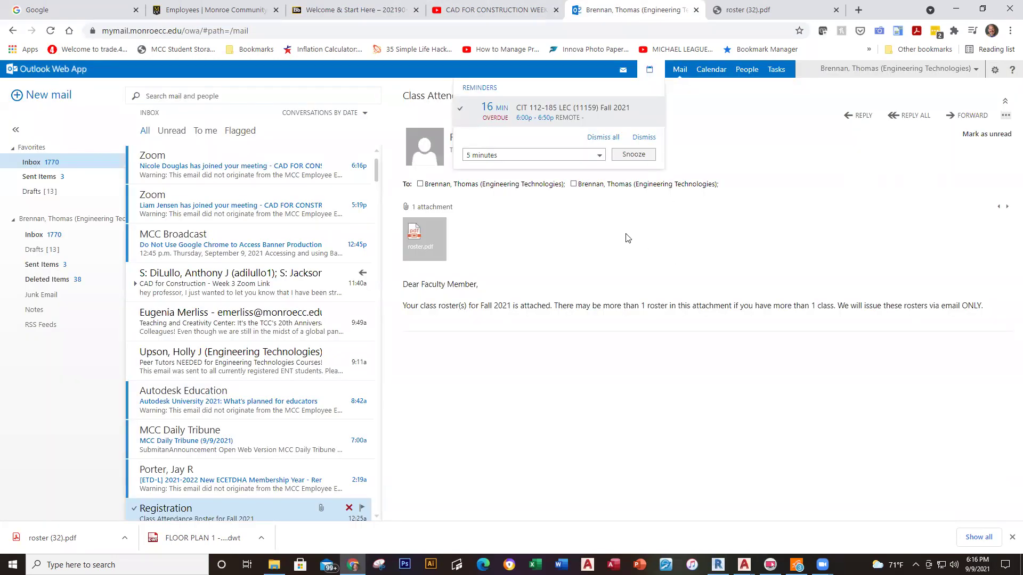
Dismiss all calendar reminders in Outlook Web App and switch to the CAD FOR CONSTRUCTION WEEK 3 video on YouTube.
click(606, 139)
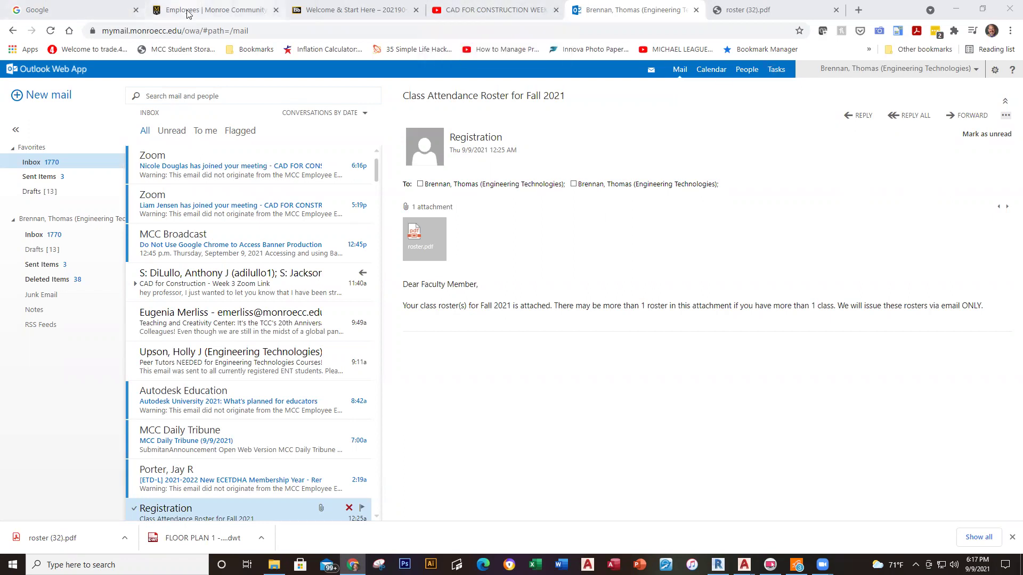
click(213, 10)
click(399, 14)
click(486, 16)
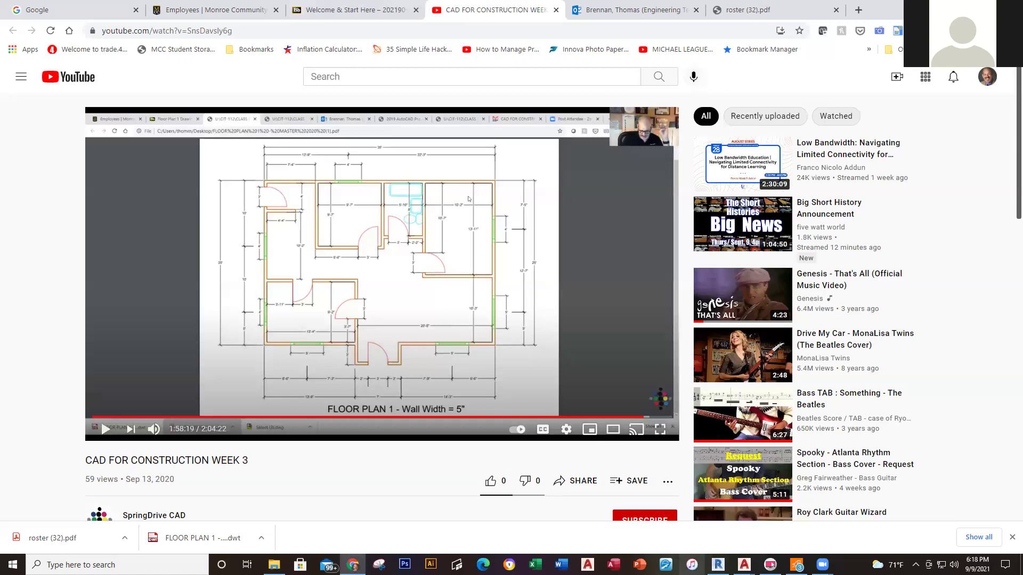
Return to the course's Welcome & Start Here page and open the What's Due When - Fall 2021 document.
mouse_move(744, 565)
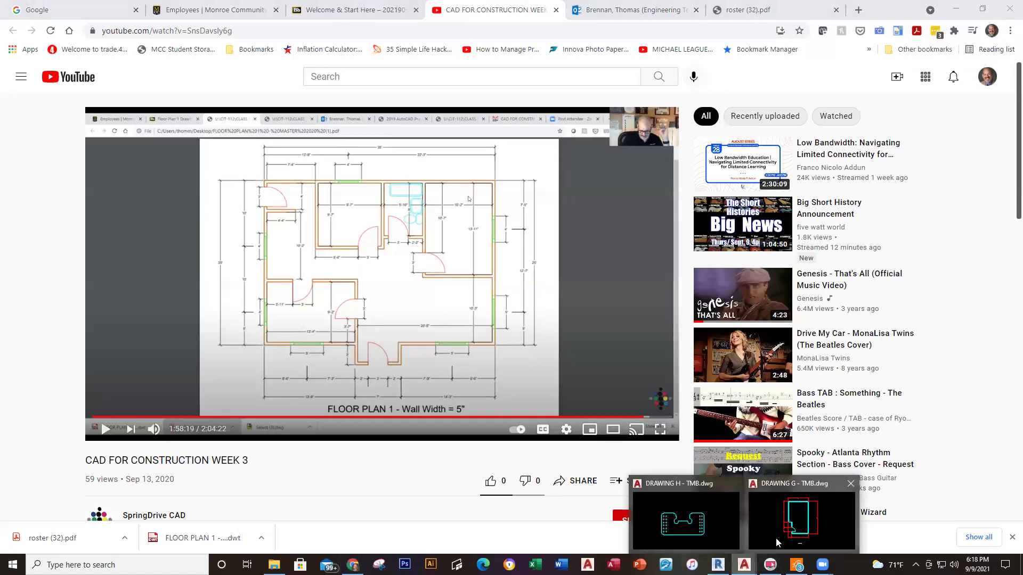
click(333, 12)
click(368, 213)
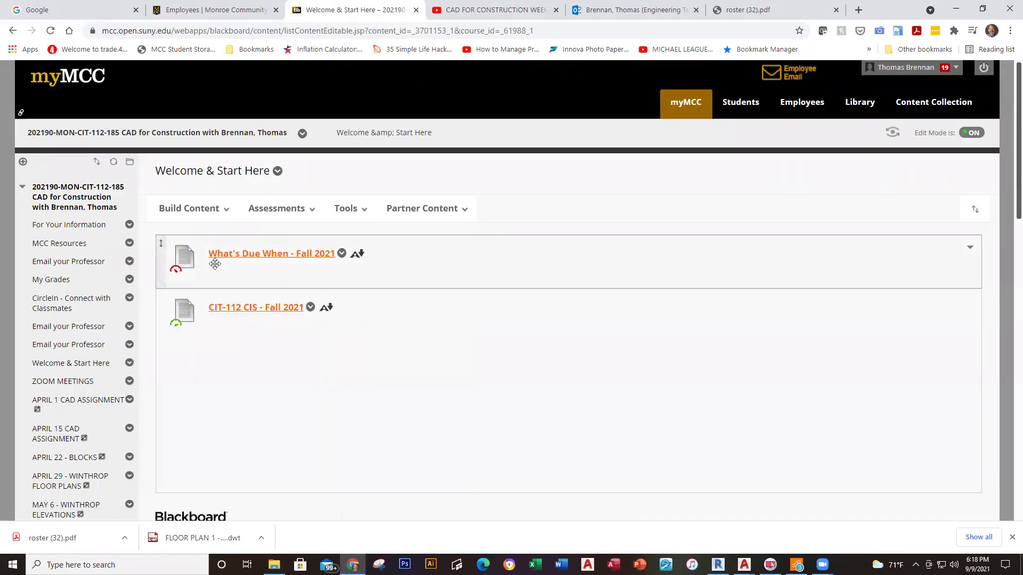
click(232, 254)
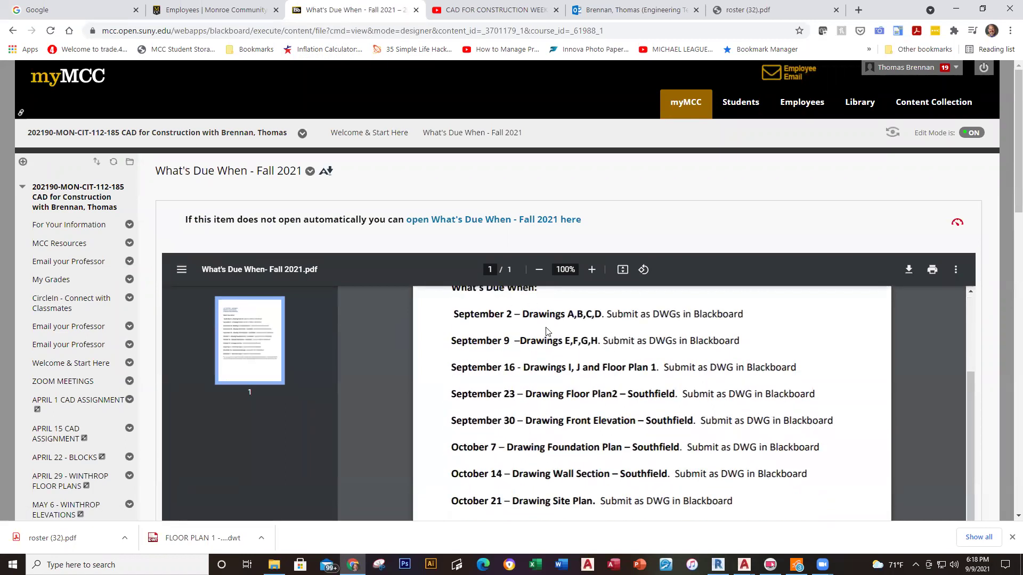
Highlight the drawings due September 2 and September 9 in the schedule, and view the later due dates.
drag(524, 315, 594, 317)
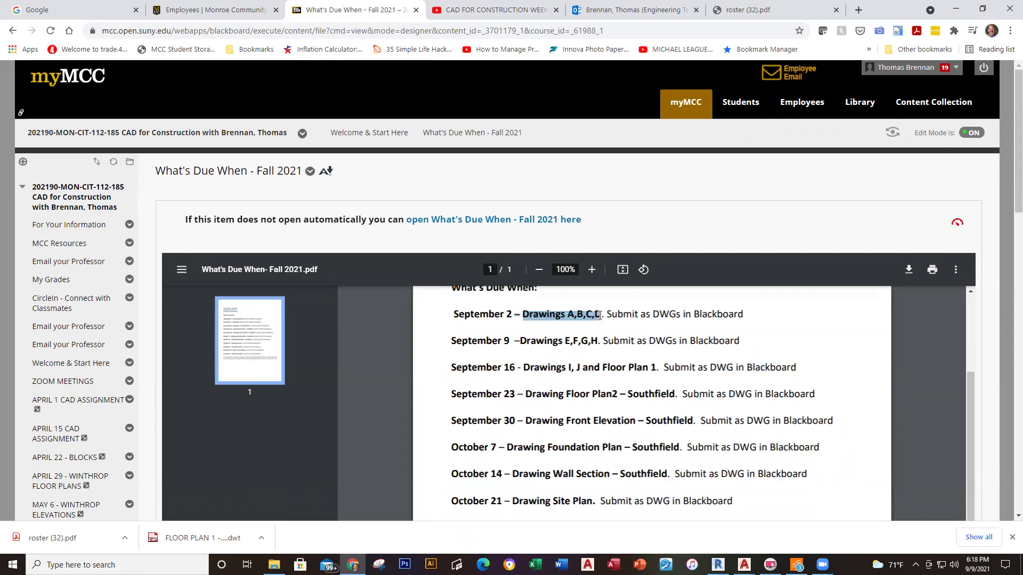
click(512, 344)
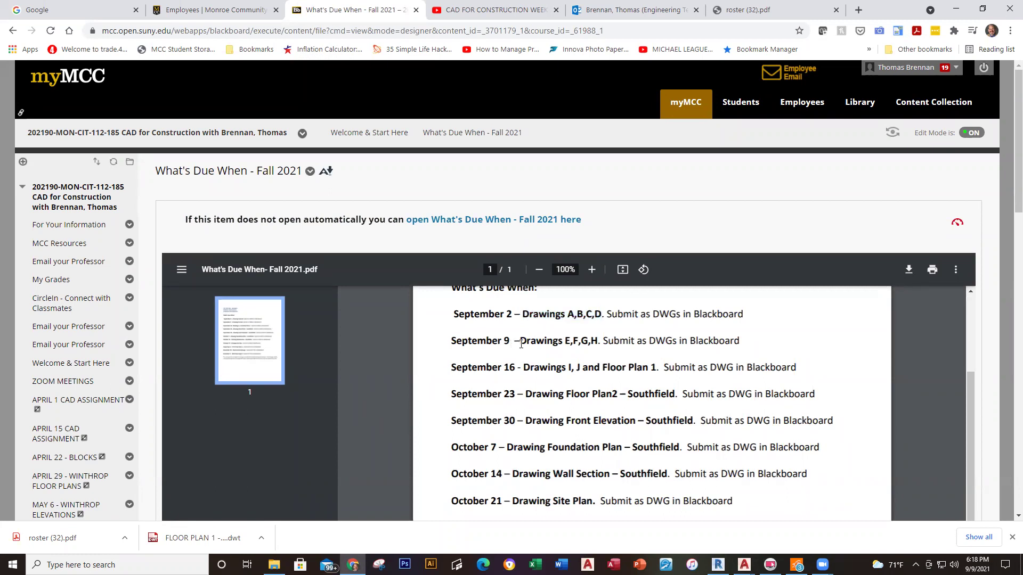
drag(520, 344, 594, 338)
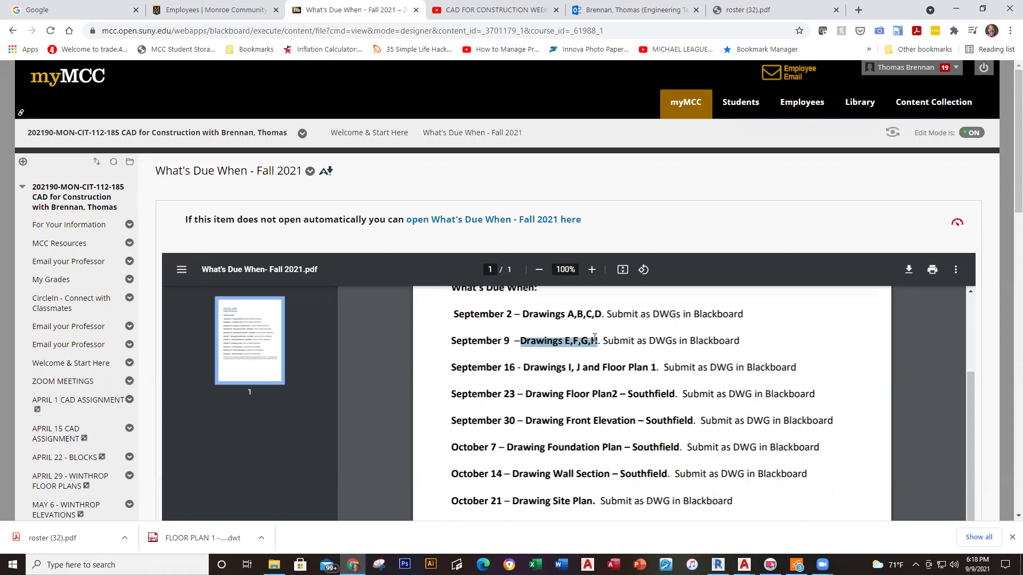
click(588, 356)
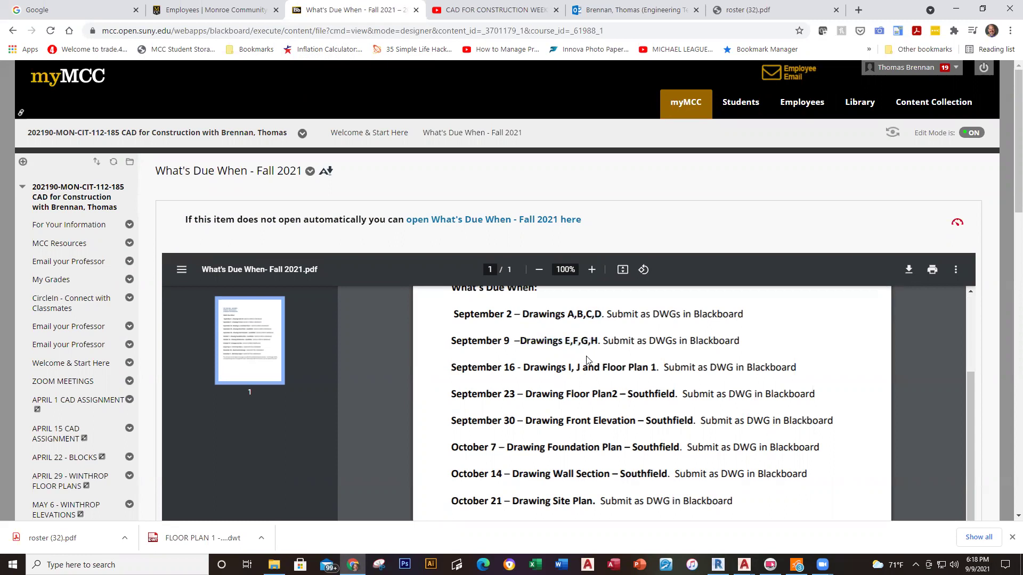
scroll(588, 358, down, 1)
mouse_move(524, 304)
mouse_down()
mouse_move(662, 316)
mouse_move(526, 319)
mouse_up()
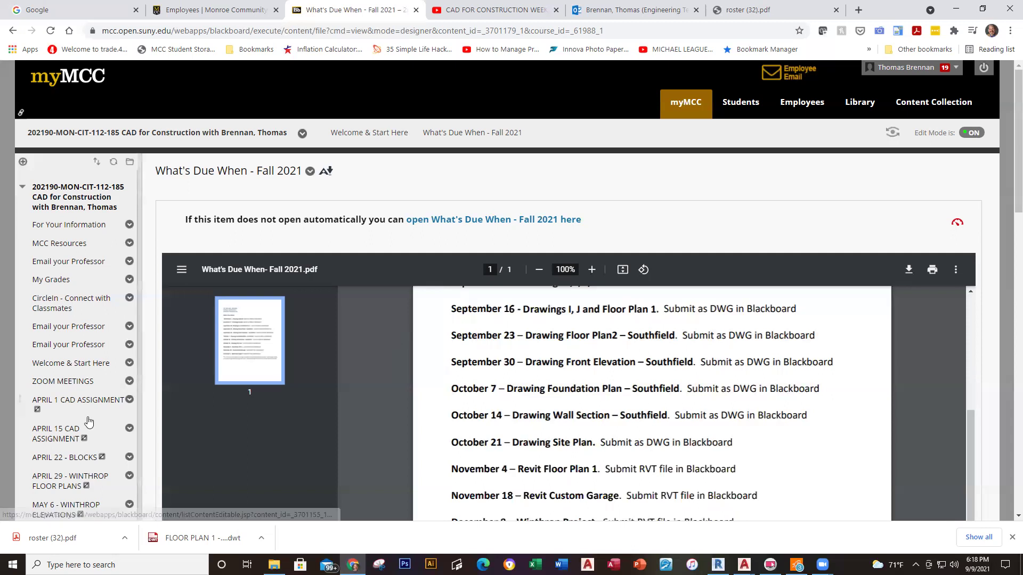
Open the AutoCAD Intro Assignments - Week 2 section and look through its items down to the drawing submission links.
scroll(93, 418, down, 4)
scroll(86, 421, down, 1)
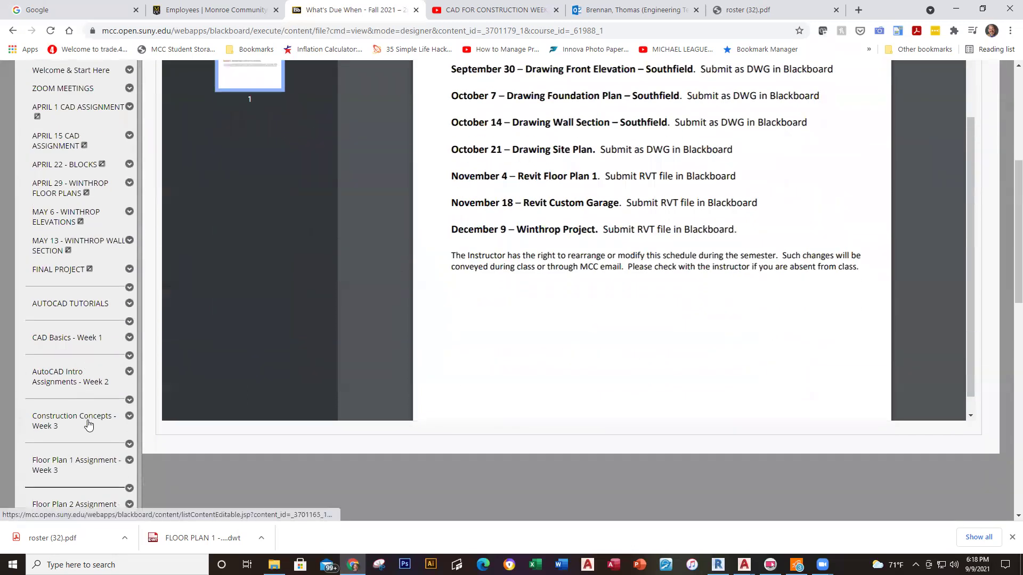
click(86, 382)
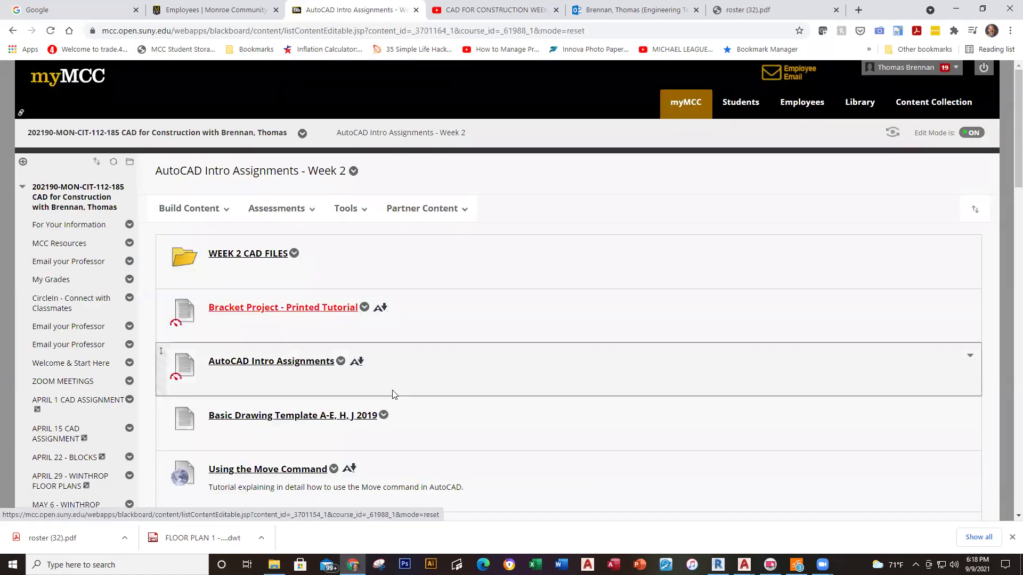
scroll(394, 394, down, 4)
scroll(464, 395, down, 1)
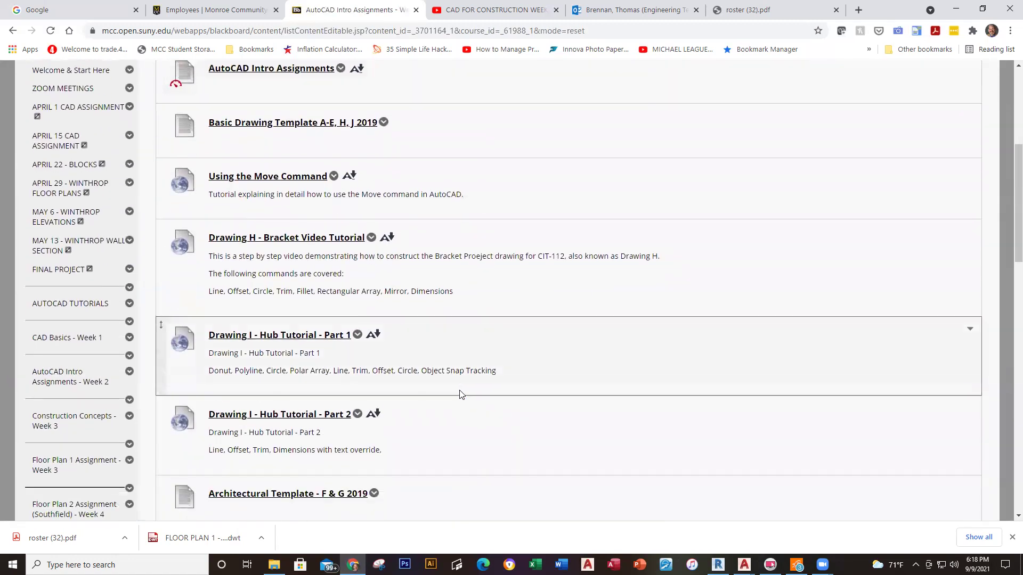
scroll(451, 382, down, 6)
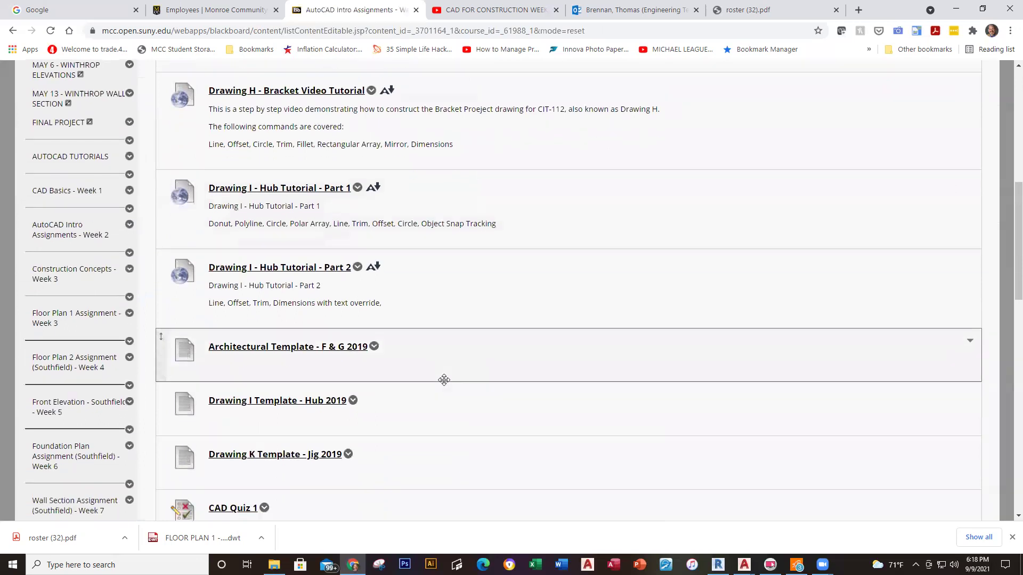
scroll(443, 379, down, 7)
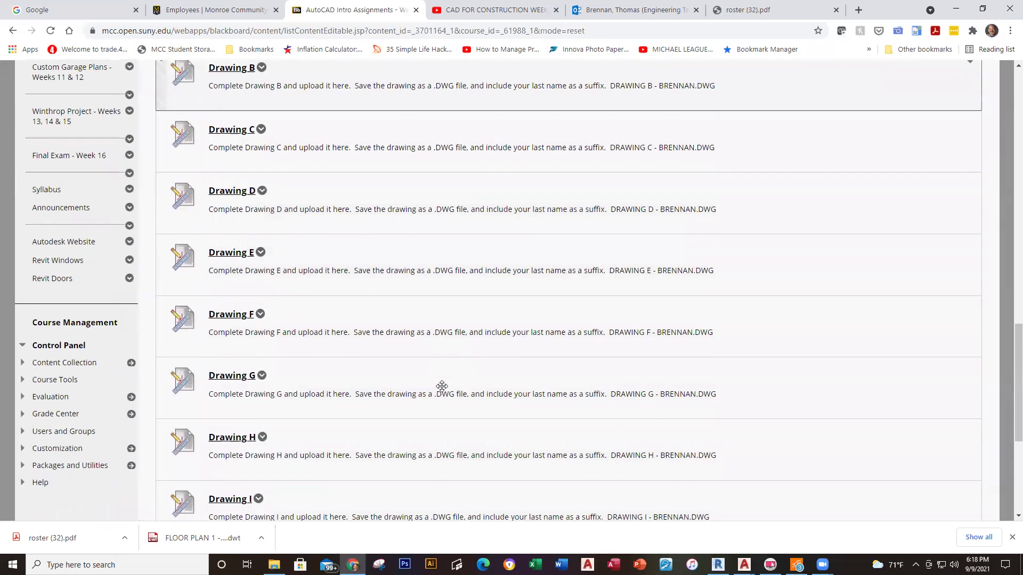
Review the Week 2 quiz, drawing templates, and the Move command, bracket and hub tutorial entries.
scroll(442, 386, up, 8)
scroll(442, 387, down, 2)
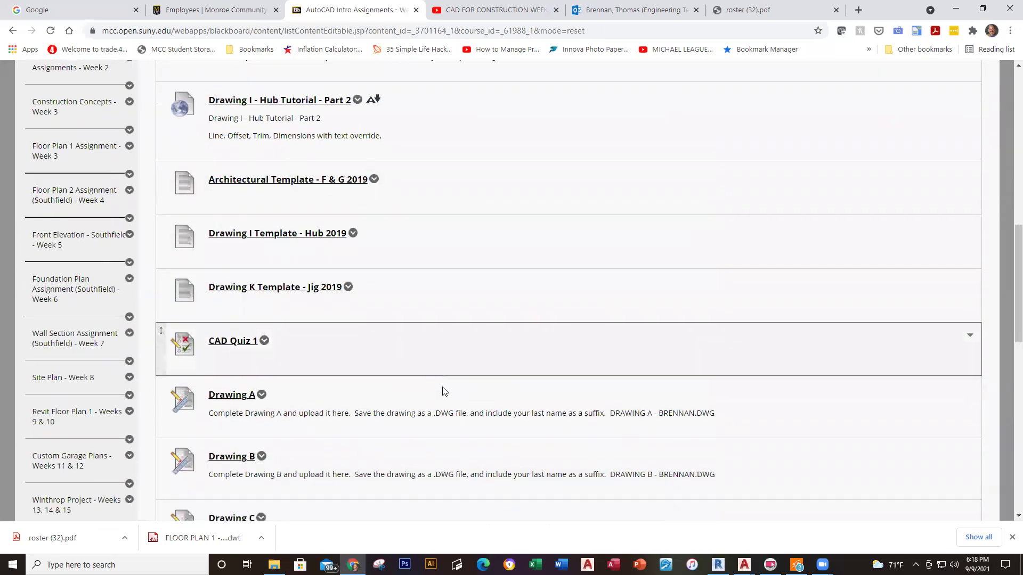
scroll(436, 384, up, 2)
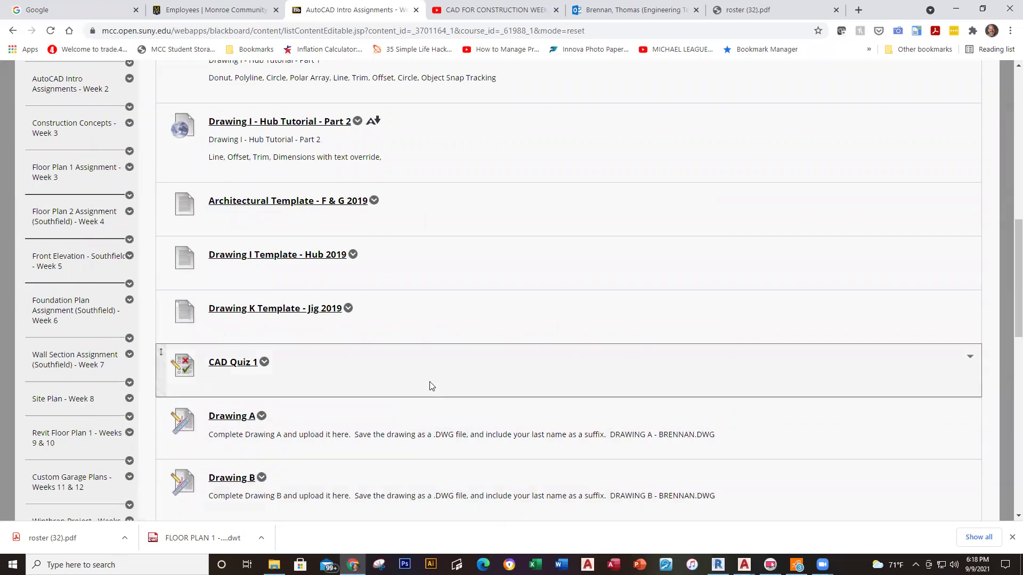
scroll(433, 387, up, 2)
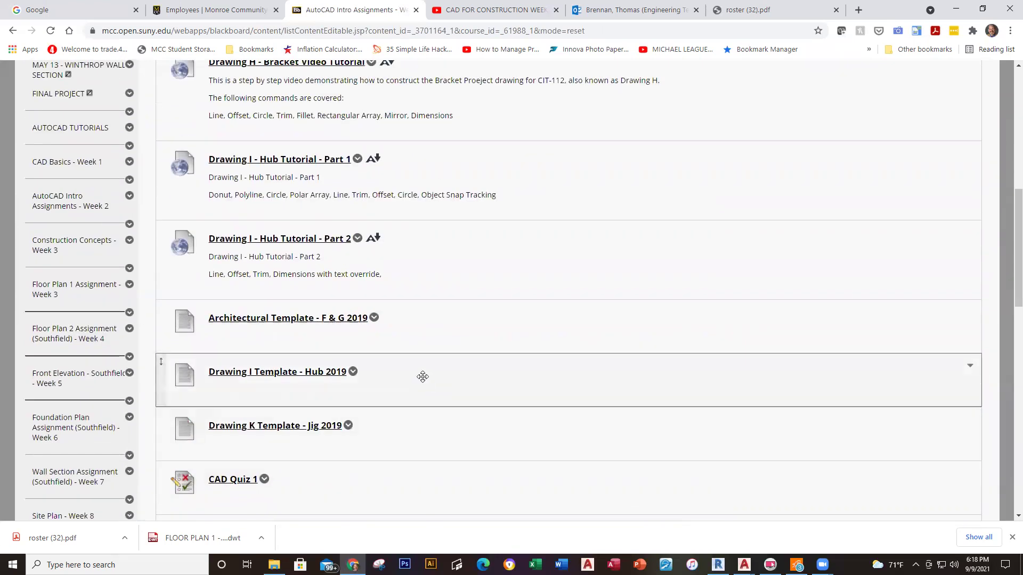
scroll(403, 366, up, 7)
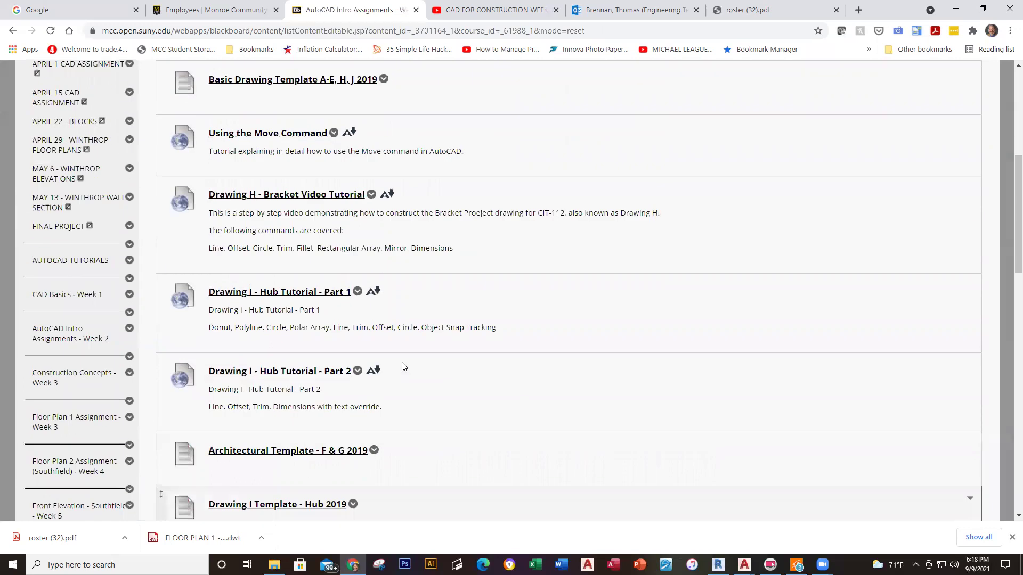
scroll(429, 324, down, 2)
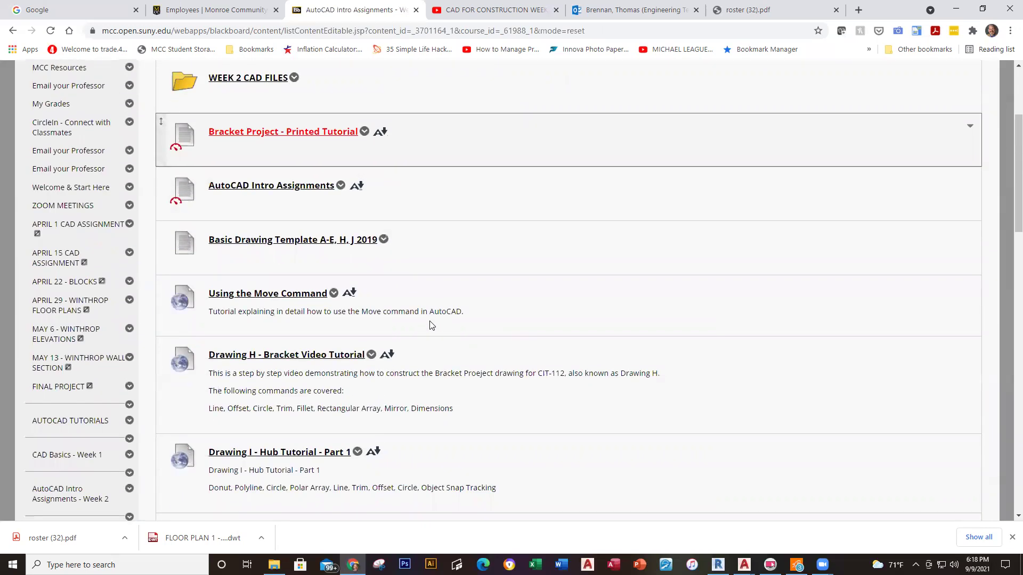
scroll(430, 325, down, 2)
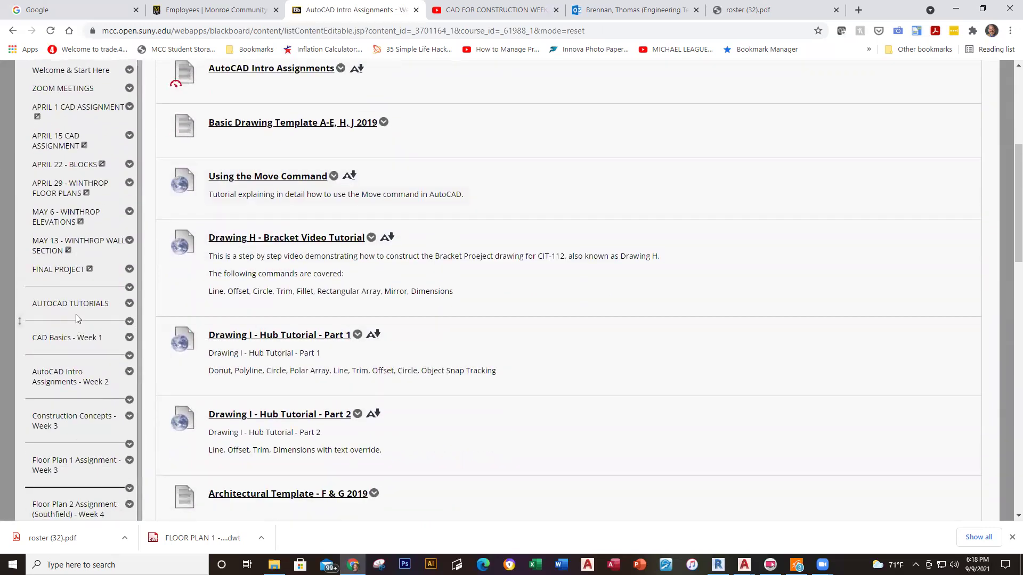
Find the Object Drawing item in the CAD Basics - Week 1 section, download its DWG file and launch the download.
click(73, 339)
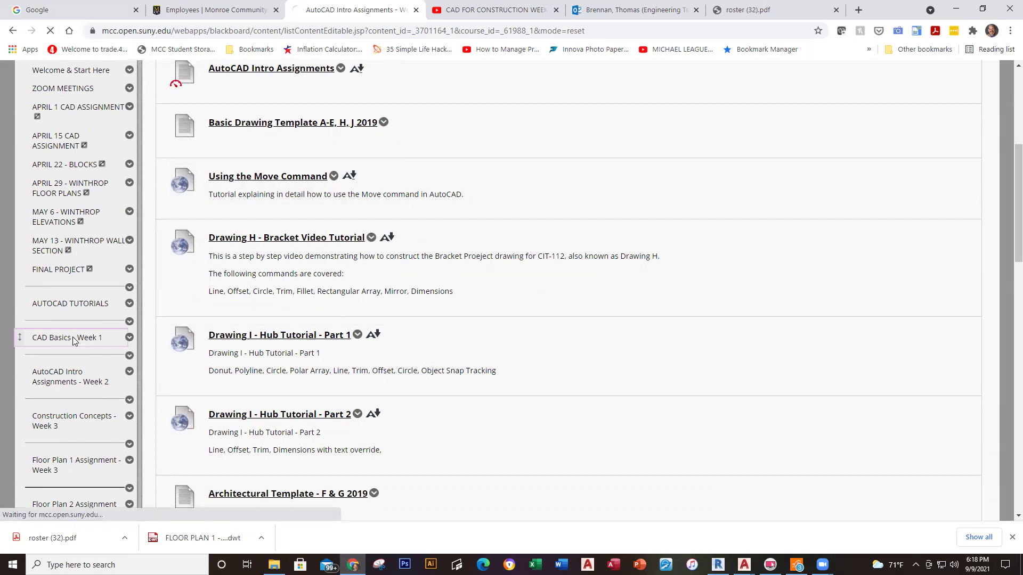
scroll(372, 312, down, 7)
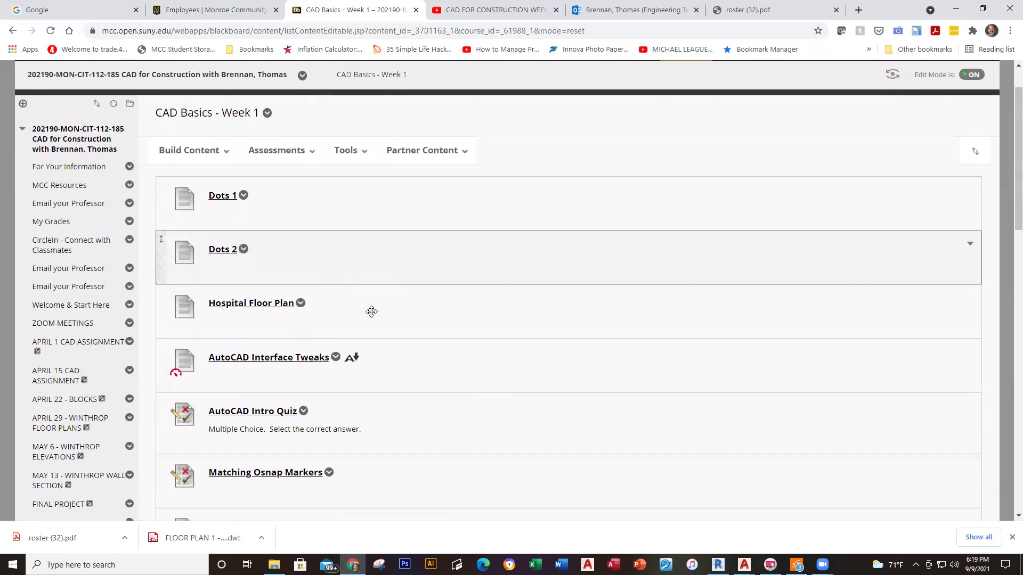
scroll(432, 336, down, 3)
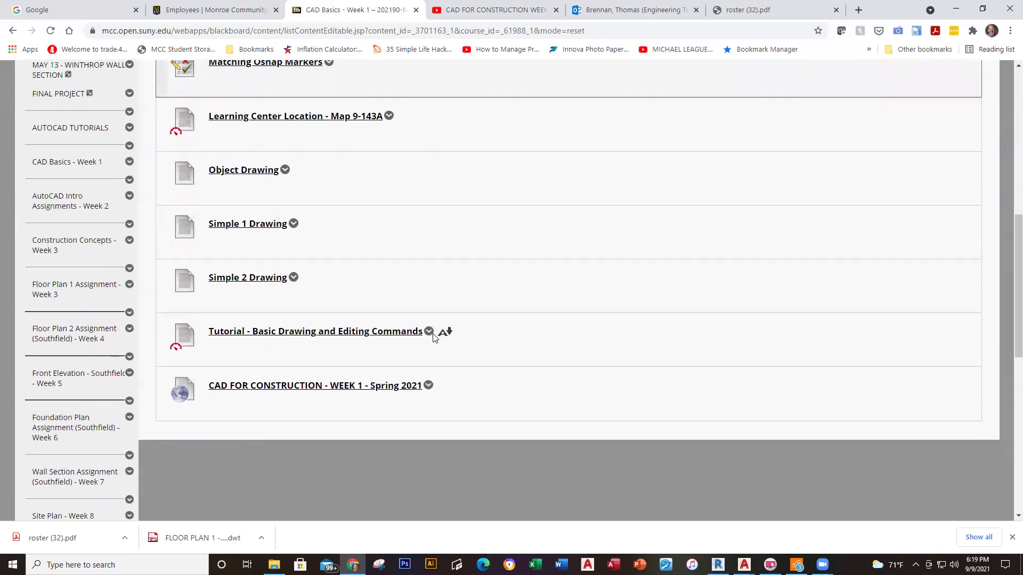
scroll(466, 277, up, 5)
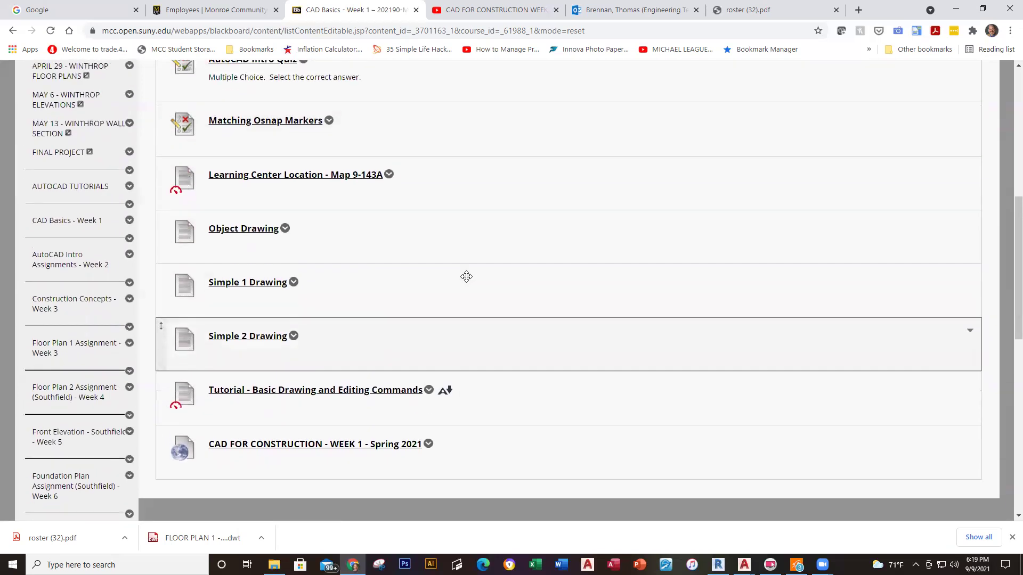
scroll(467, 281, up, 4)
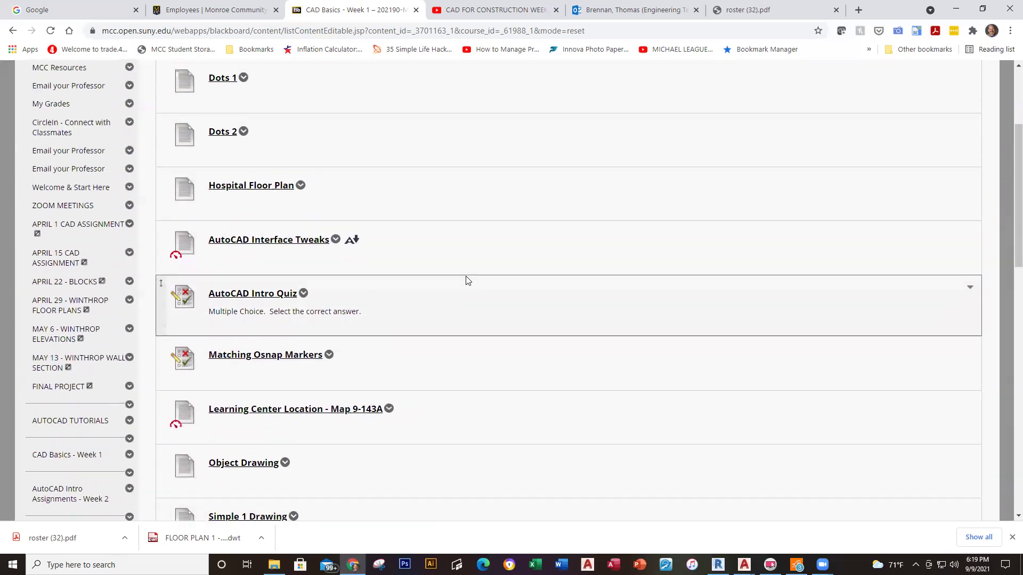
scroll(467, 280, down, 4)
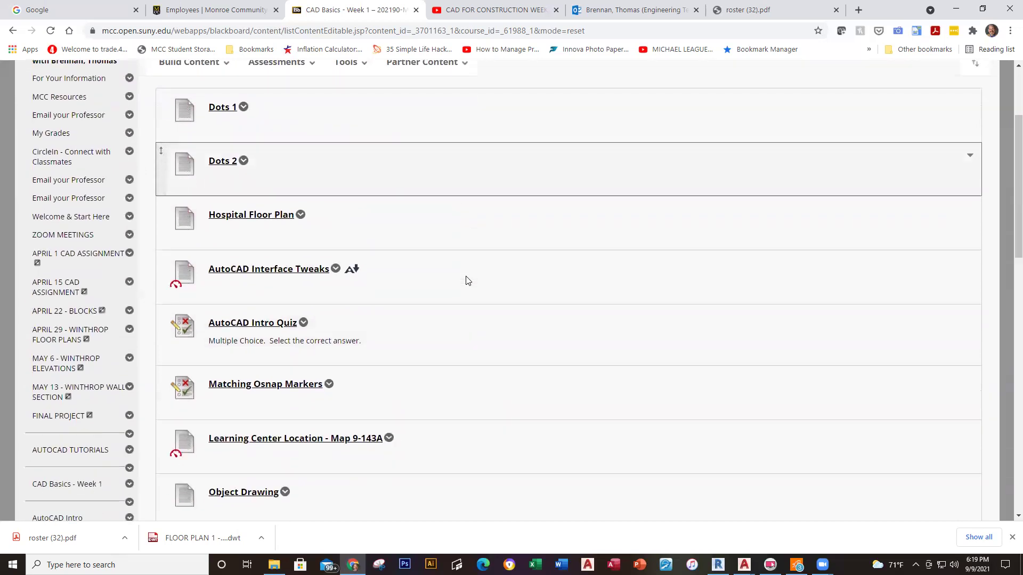
scroll(466, 280, down, 4)
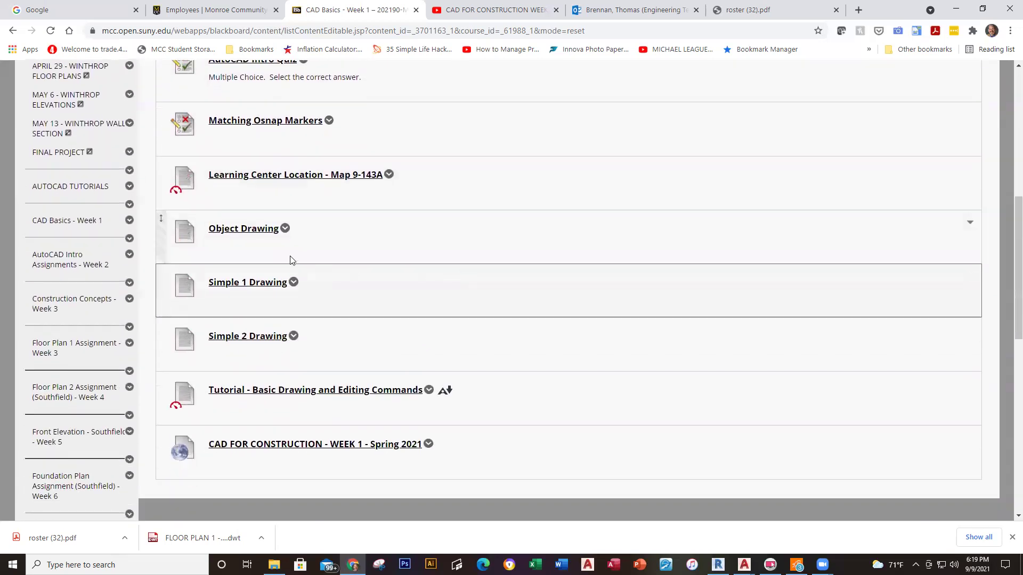
click(252, 234)
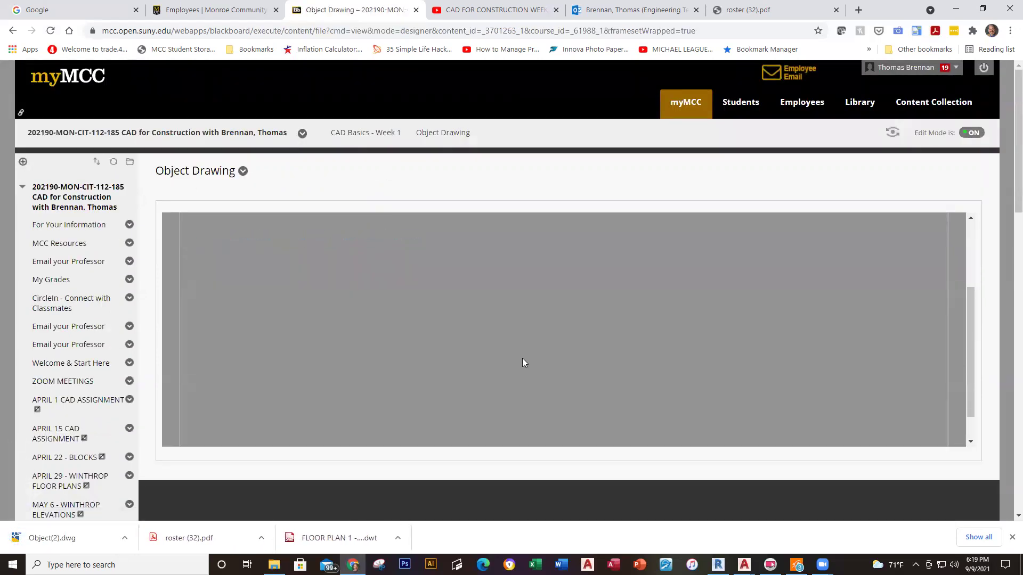
click(68, 539)
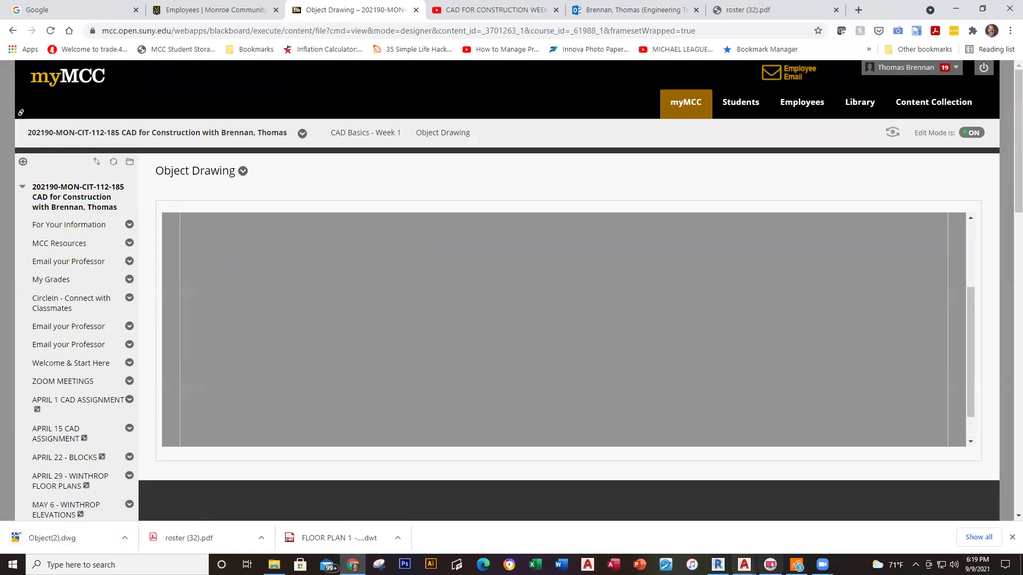
Switch to AutoCAD, start opening a drawing, and browse from the Desktop to This PC in the file selection.
mouse_move(744, 565)
click(802, 514)
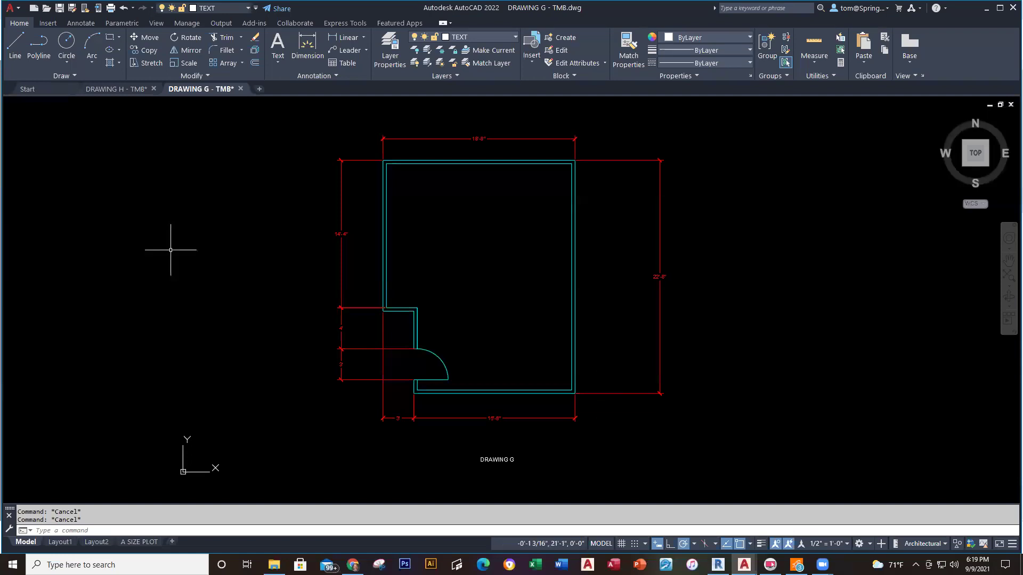
click(47, 10)
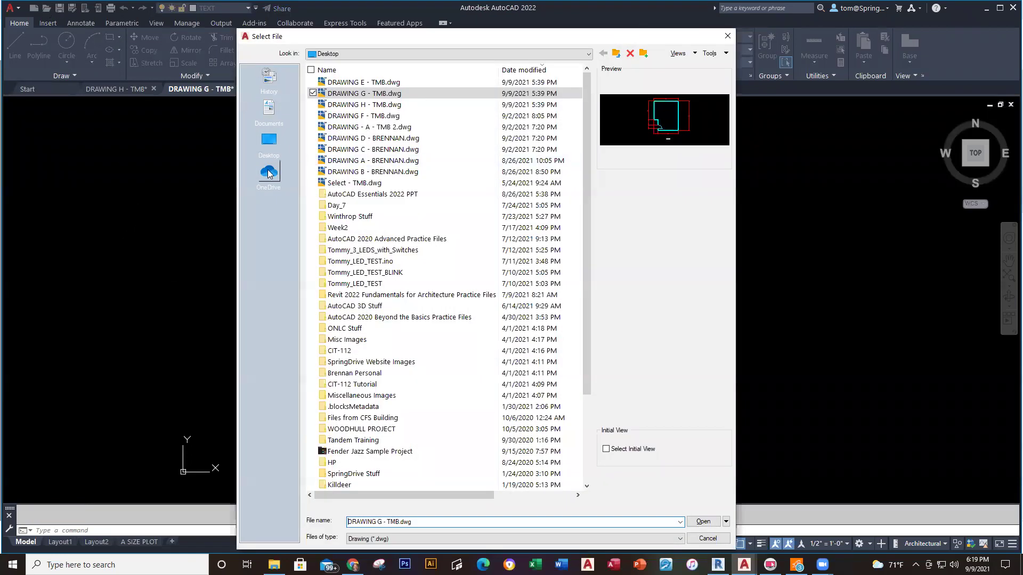
click(270, 143)
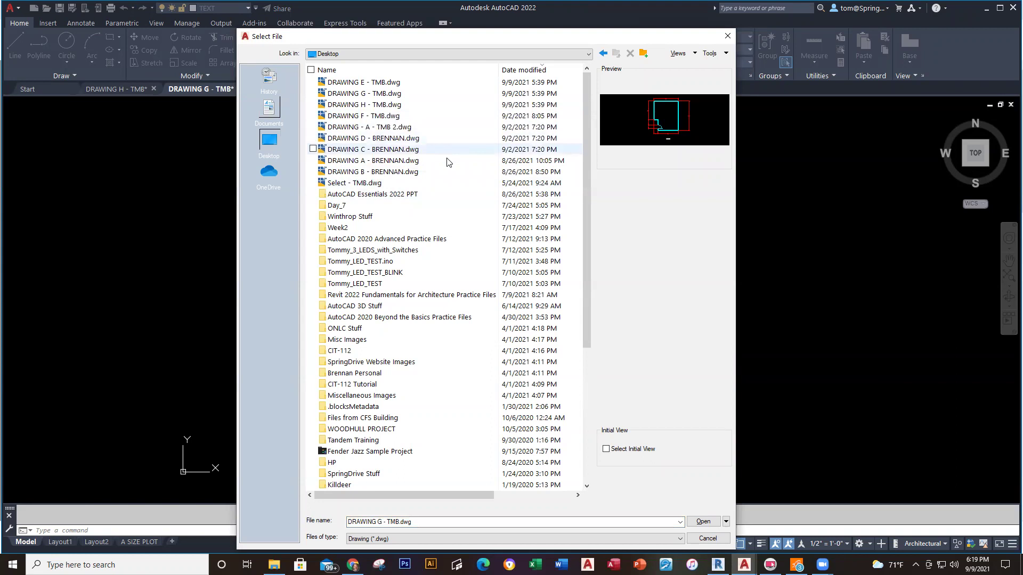
drag(586, 229, 585, 409)
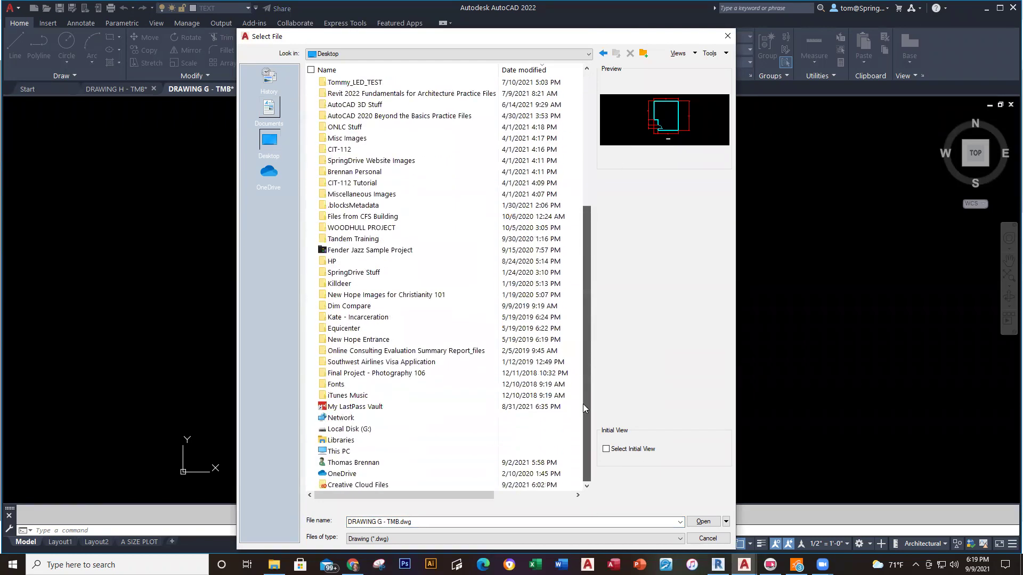
double_click(347, 452)
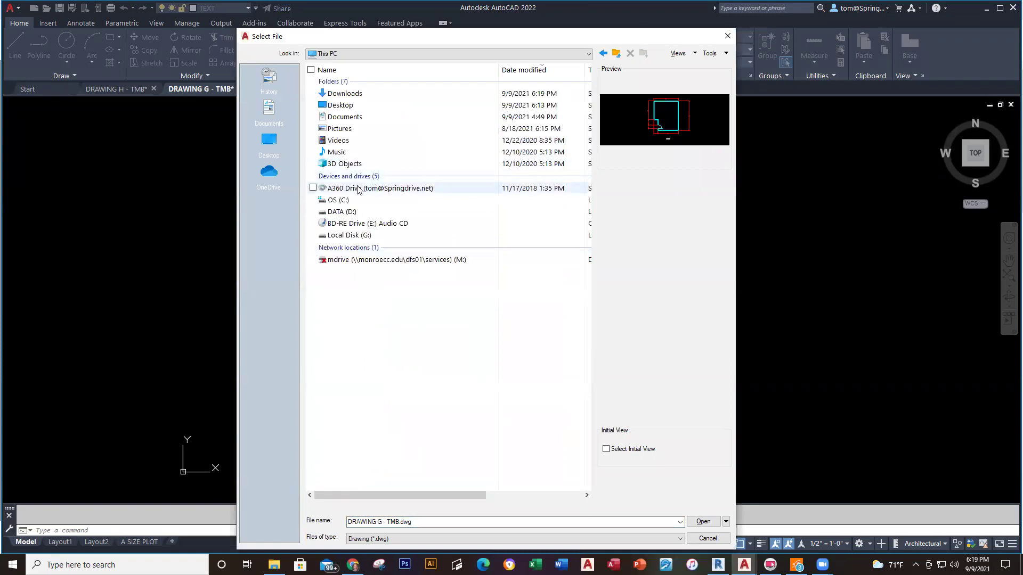
click(351, 212)
double_click(353, 217)
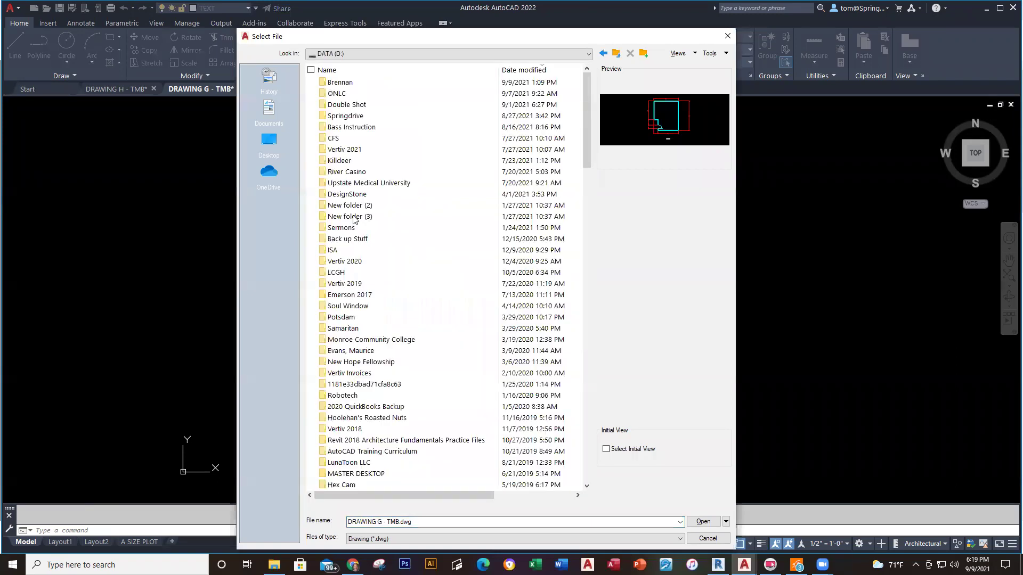
click(334, 69)
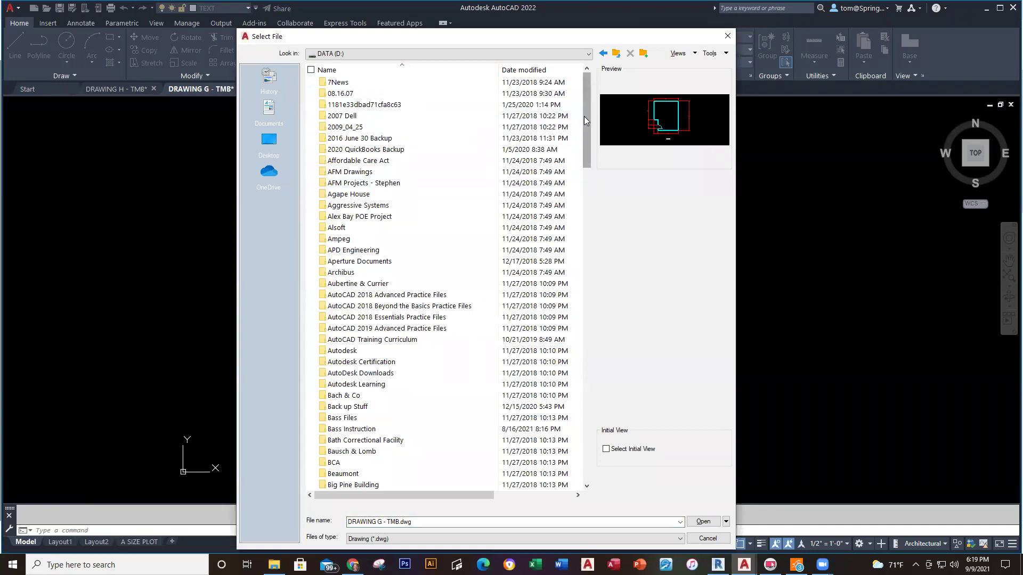
mouse_move(584, 116)
mouse_down()
mouse_move(571, 429)
mouse_move(586, 106)
mouse_up()
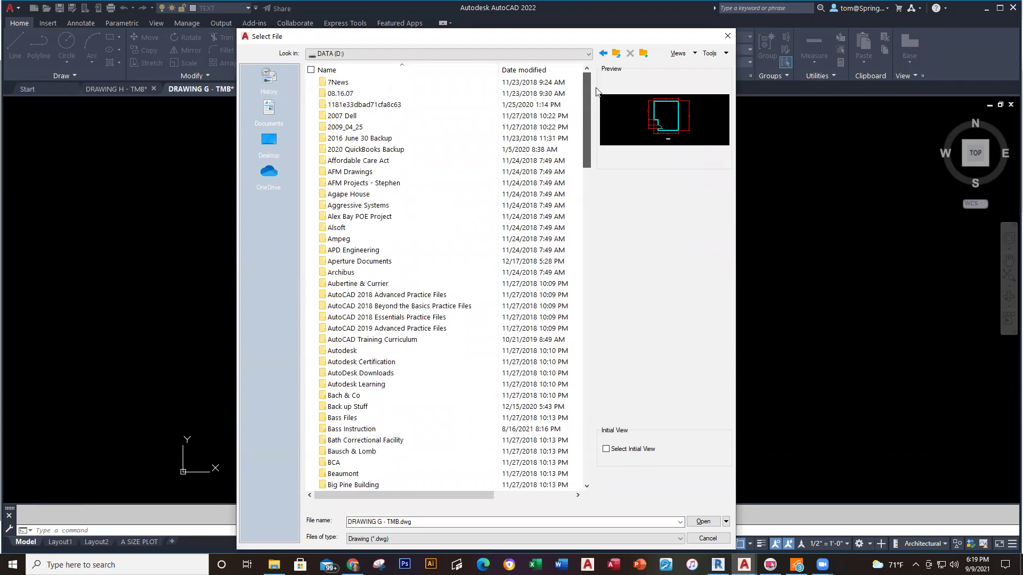
click(614, 54)
Open Object(2).dwg from the Downloads folder and zoom the drawing to its extents.
double_click(345, 129)
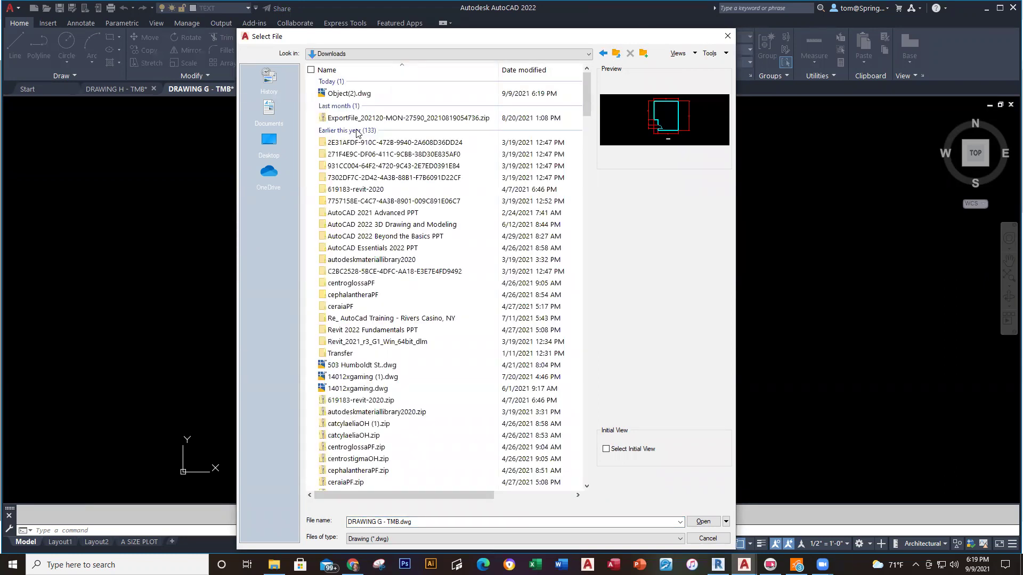
double_click(348, 93)
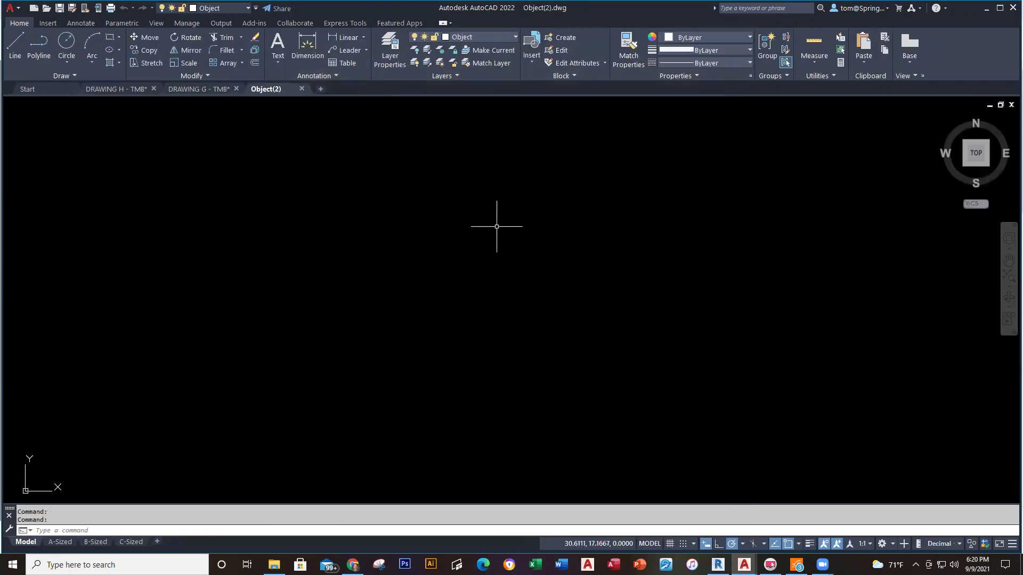
middle_click(485, 273)
middle_click(485, 273)
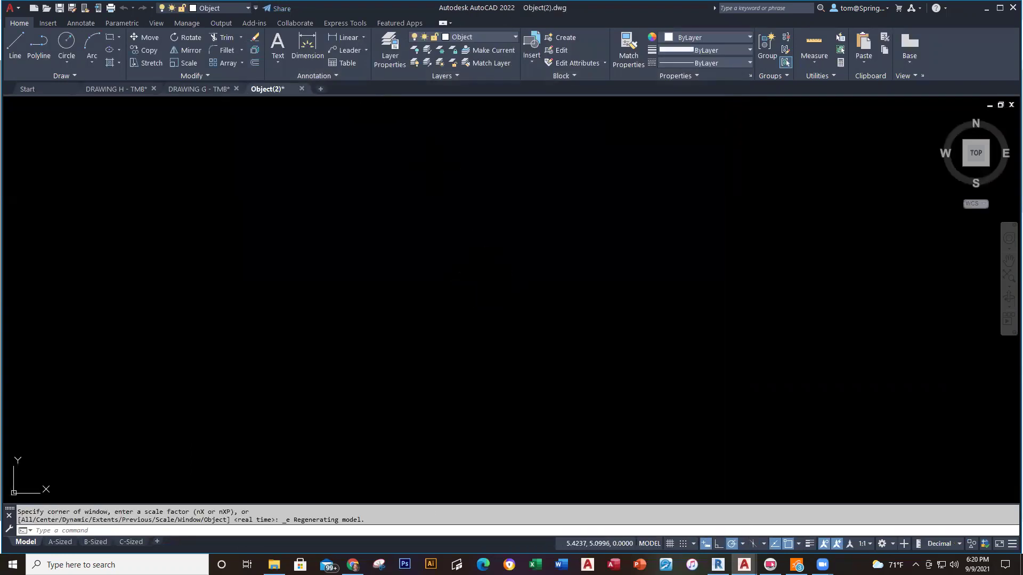
Close Object(2).dwg without saving changes and bring up the DRAWING H - TMB drawing.
click(302, 89)
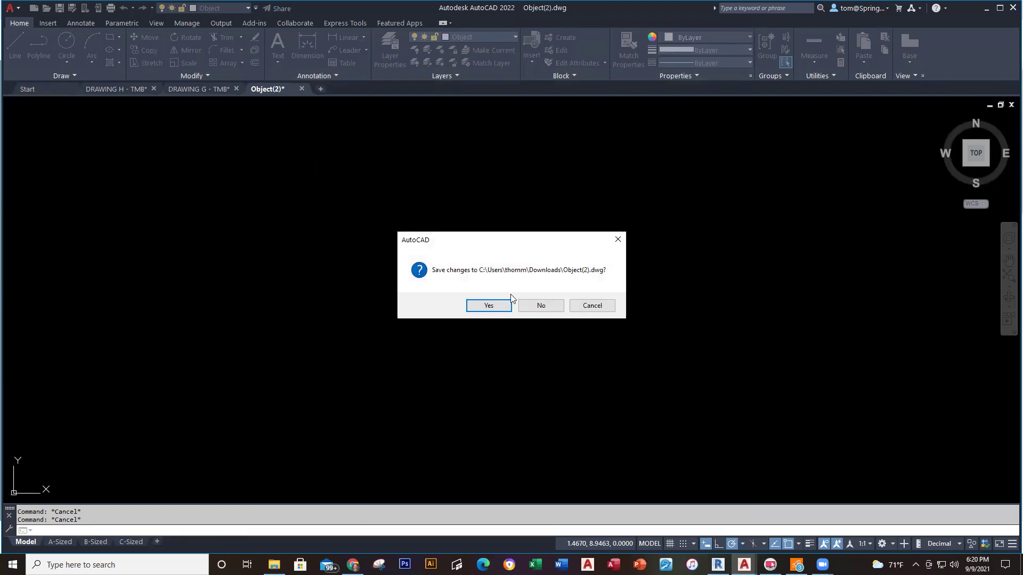
click(530, 308)
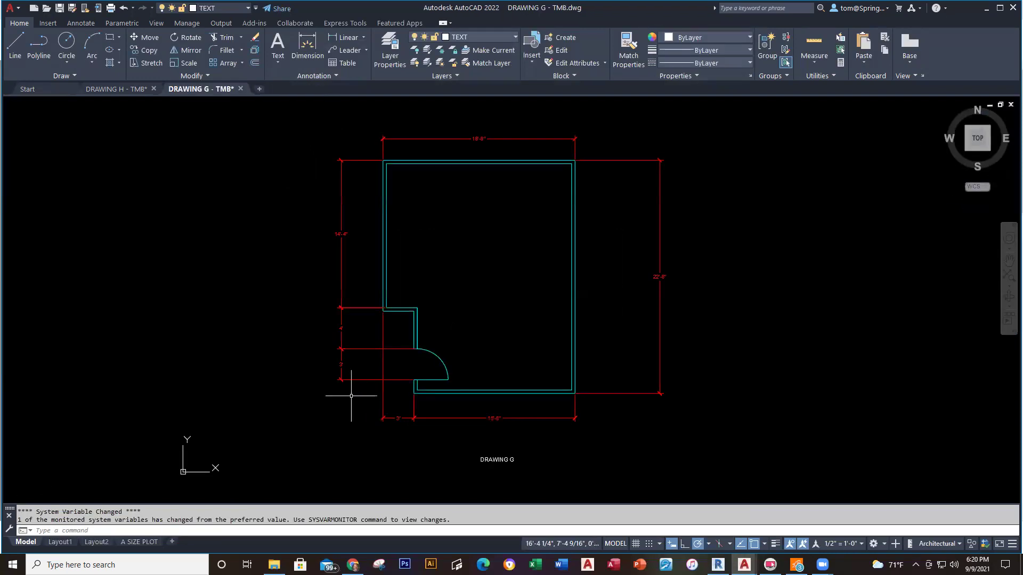
click(132, 90)
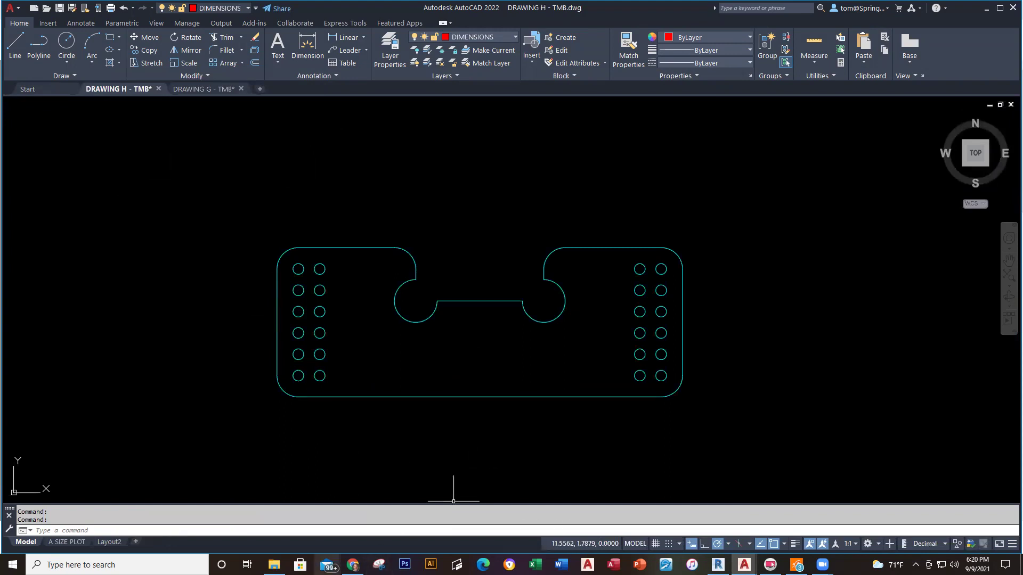
Switch to Chrome and open the WEEK 2 CAD FILES folder within the AutoCAD Intro Assignments - Week 2 section.
mouse_move(352, 565)
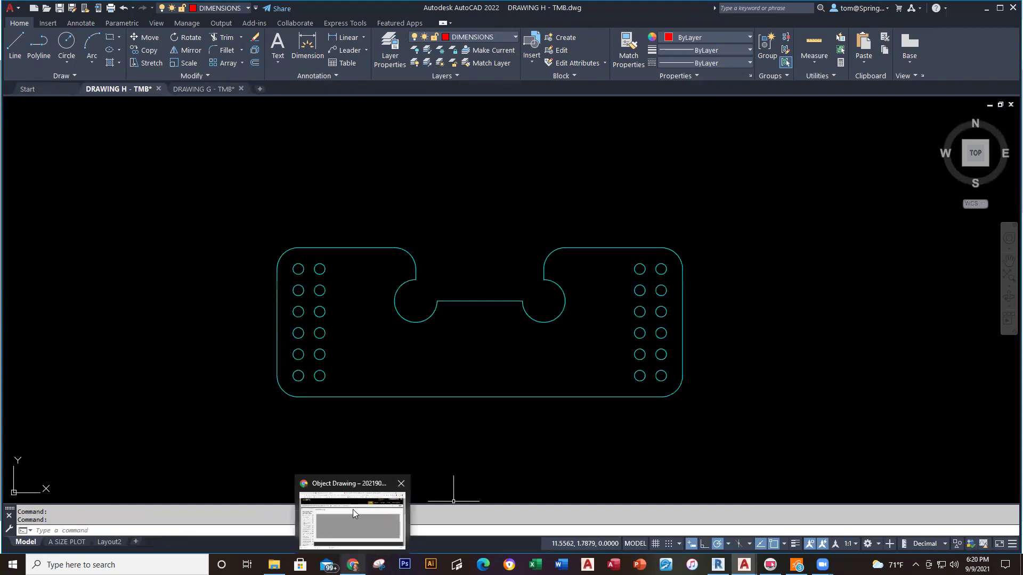
click(352, 519)
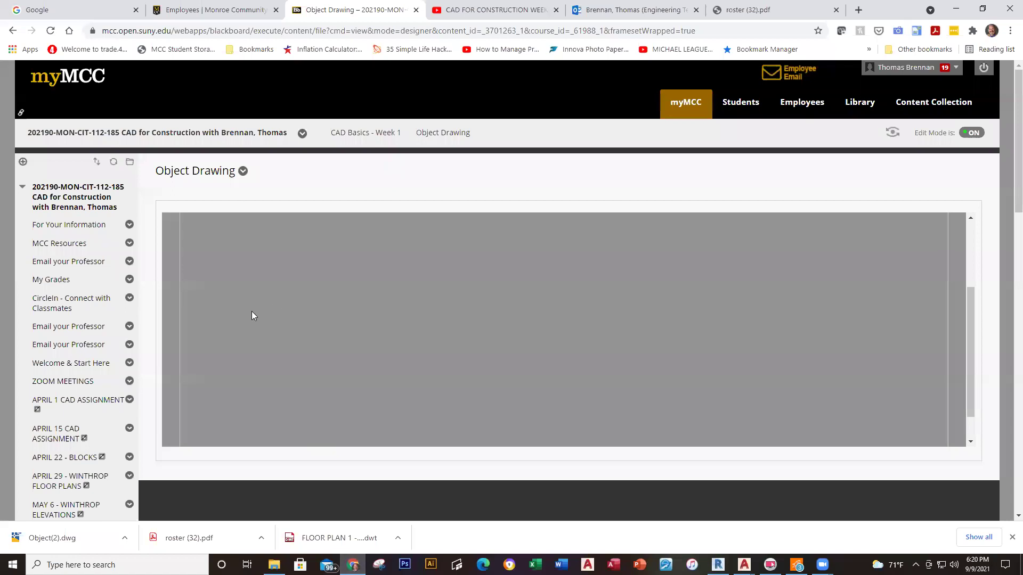
scroll(90, 394, down, 4)
scroll(89, 398, down, 1)
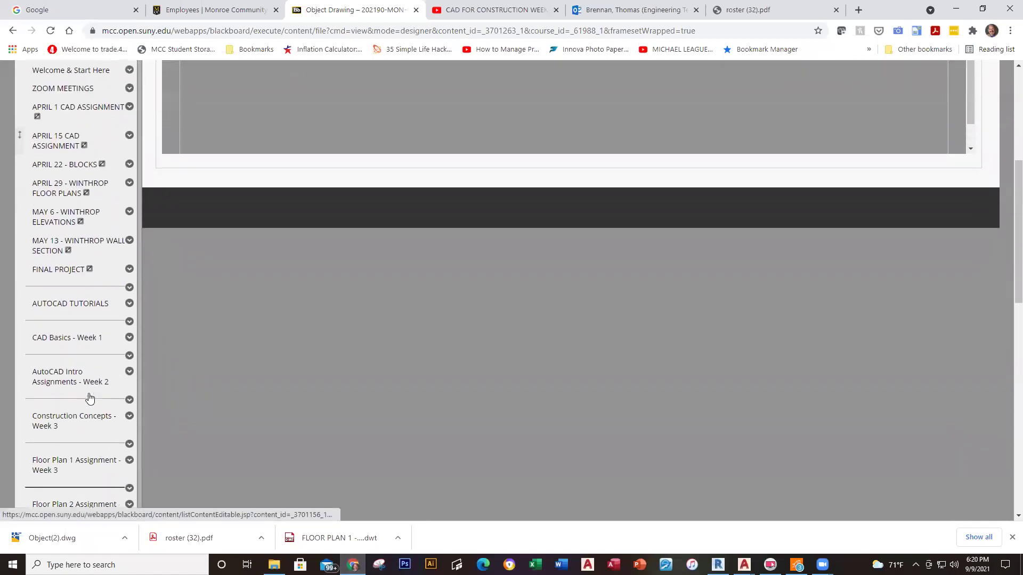
click(66, 379)
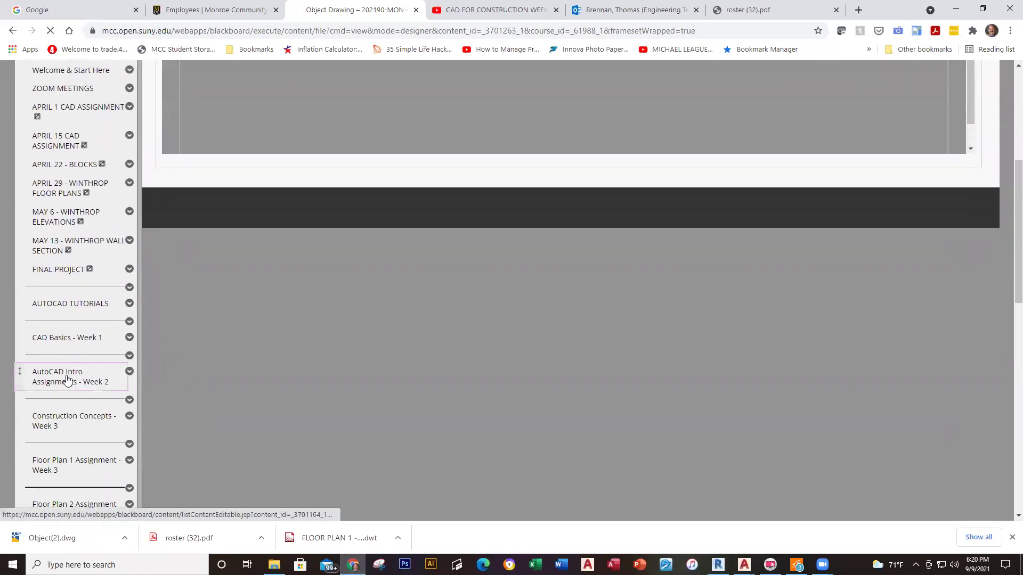
scroll(409, 354, down, 2)
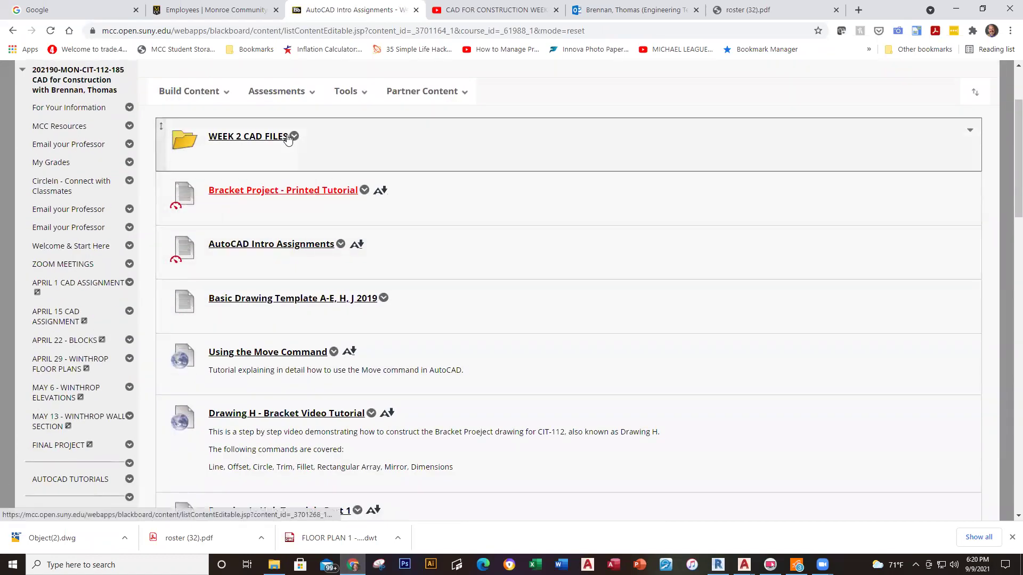
click(294, 137)
click(255, 137)
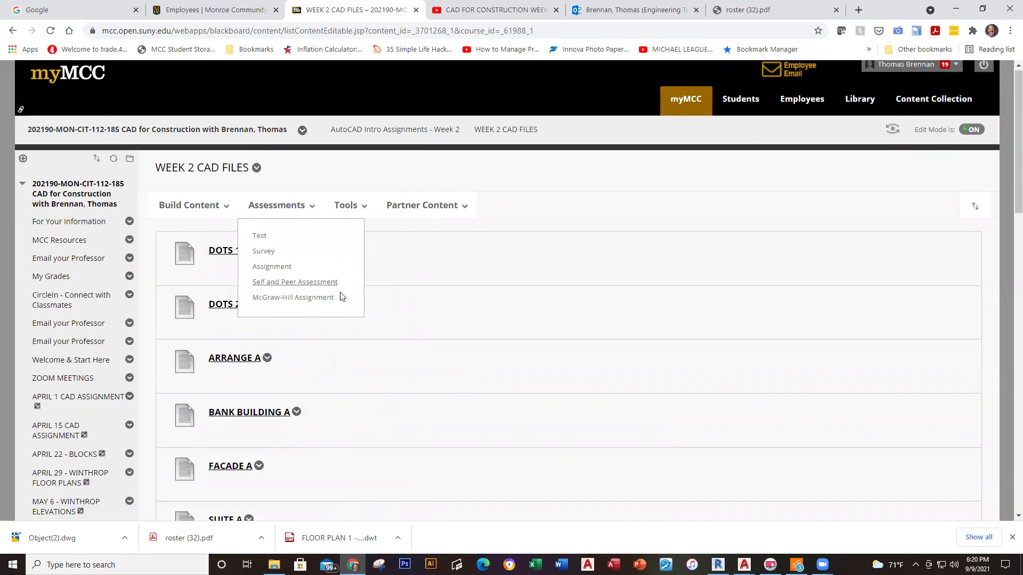
Highlight the WEEK 2 CAD FILES title and review the file list from DOTS 1 down to Select Drawing - Modify Commands.
scroll(349, 298, down, 6)
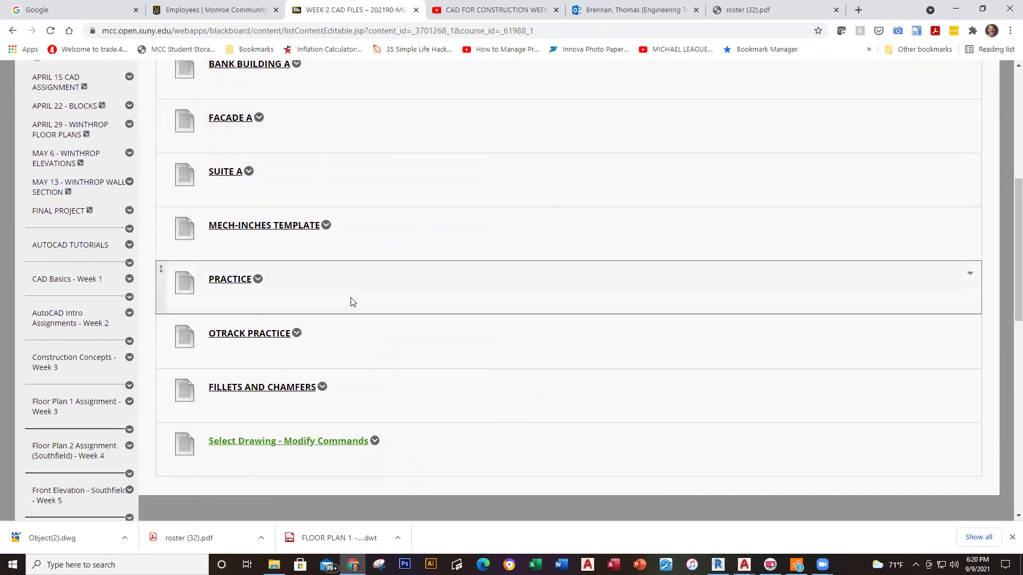
scroll(413, 317, up, 6)
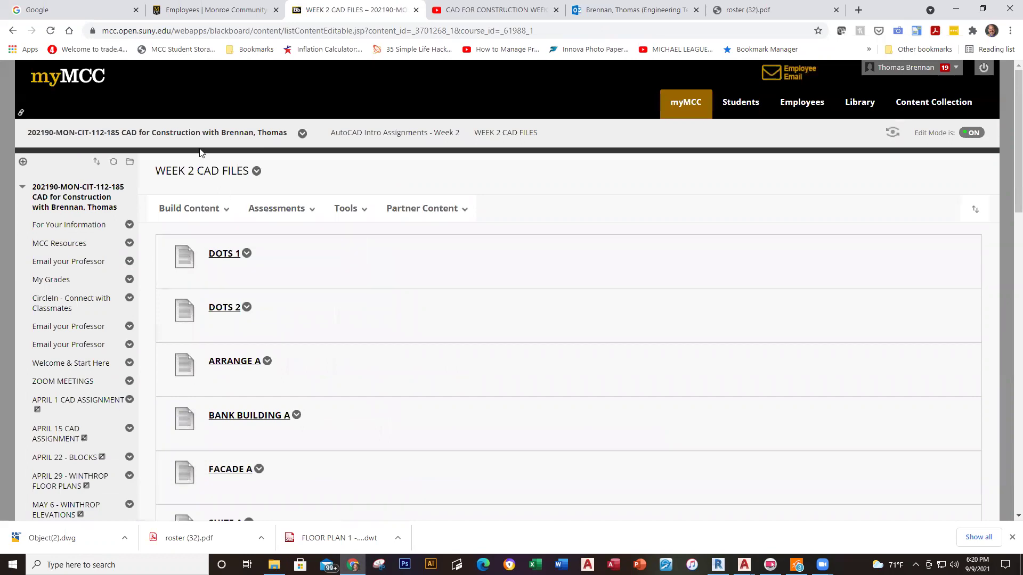
drag(159, 169, 259, 171)
click(299, 176)
scroll(341, 277, down, 1)
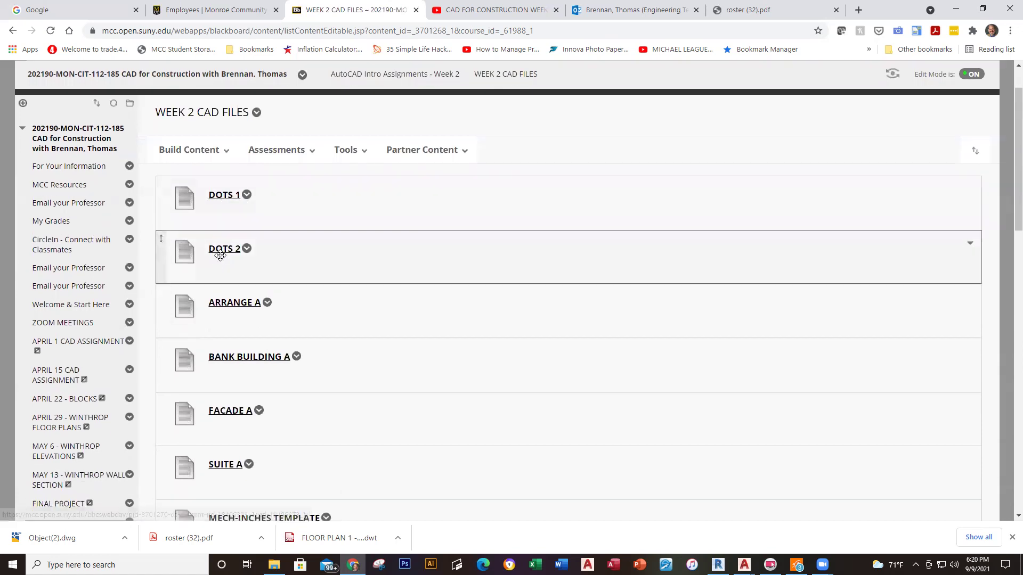
scroll(335, 248, down, 6)
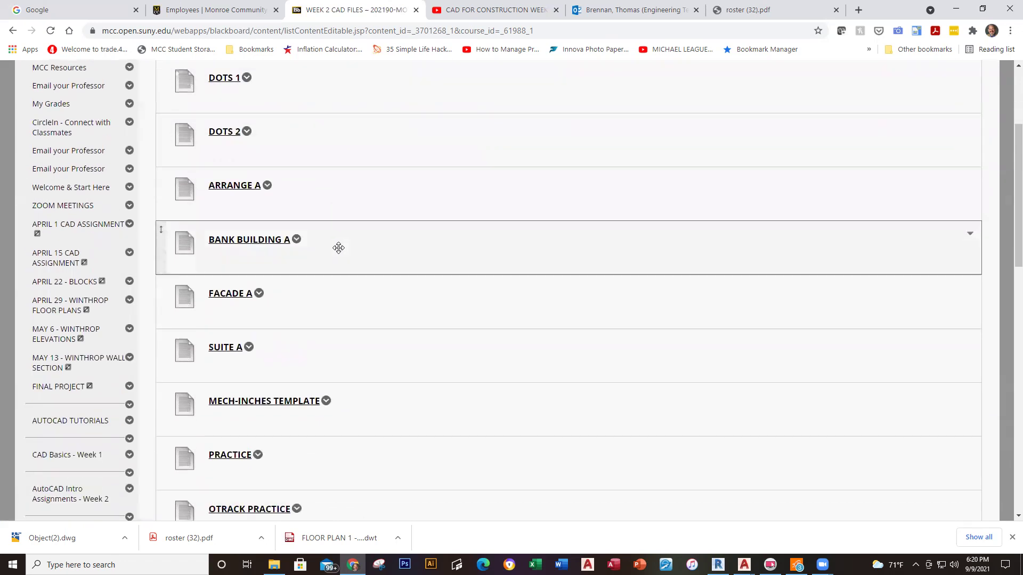
scroll(338, 248, down, 1)
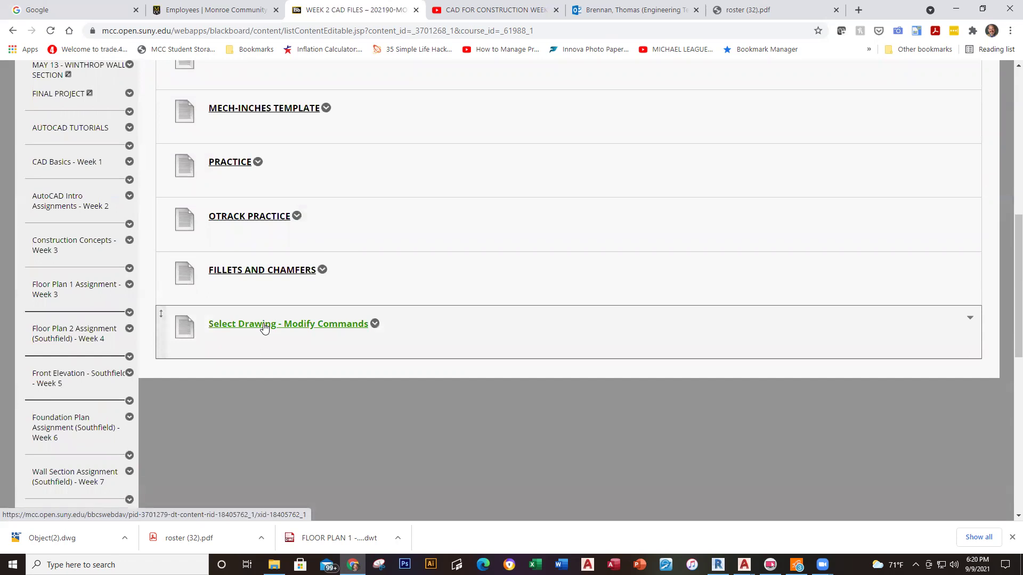
scroll(264, 327, up, 8)
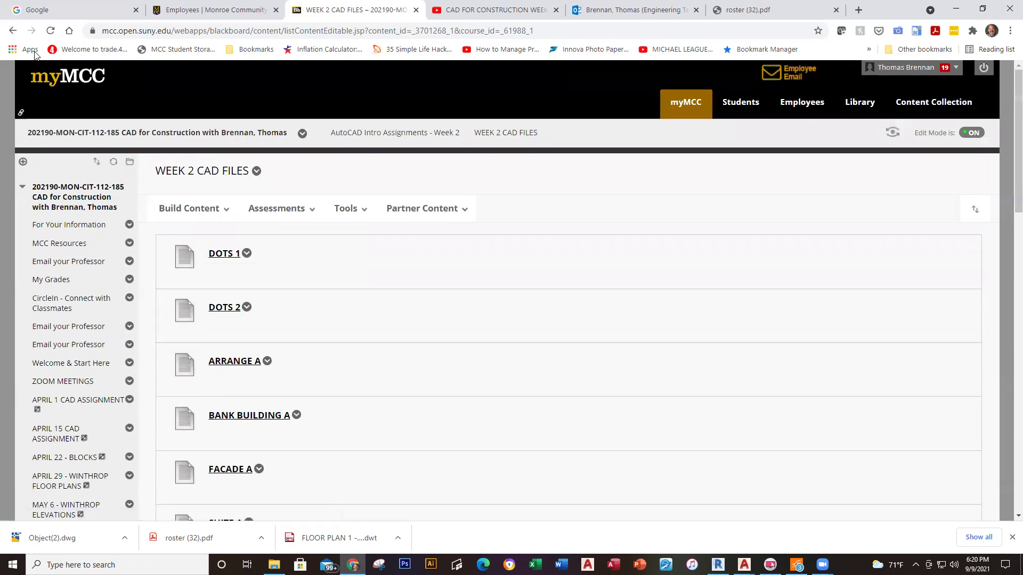
Go back to the AutoCAD Intro Assignments - Week 2 page, look over its items, and reopen the WEEK 2 CAD FILES folder.
click(14, 31)
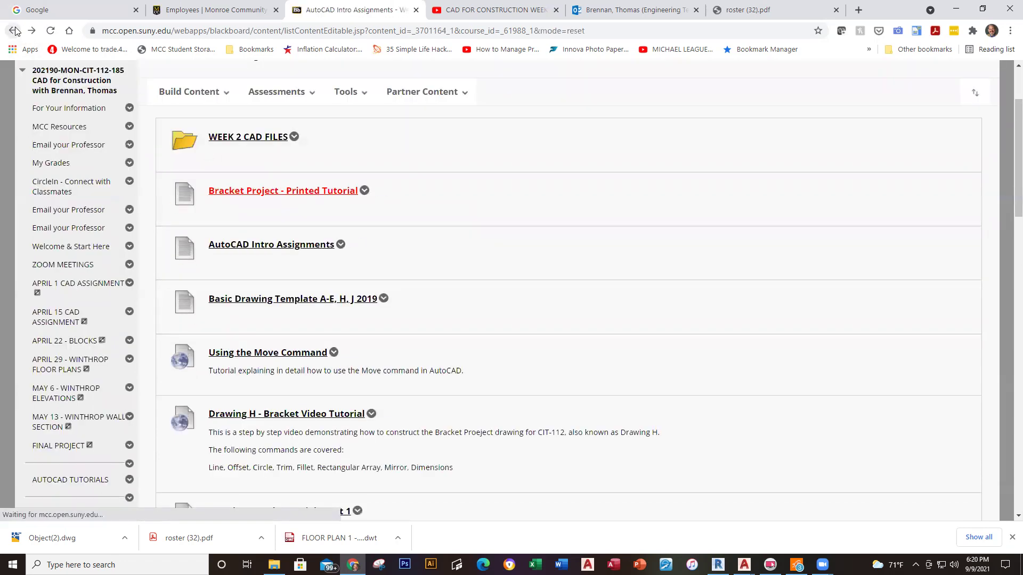
scroll(552, 213, down, 1)
scroll(534, 213, down, 2)
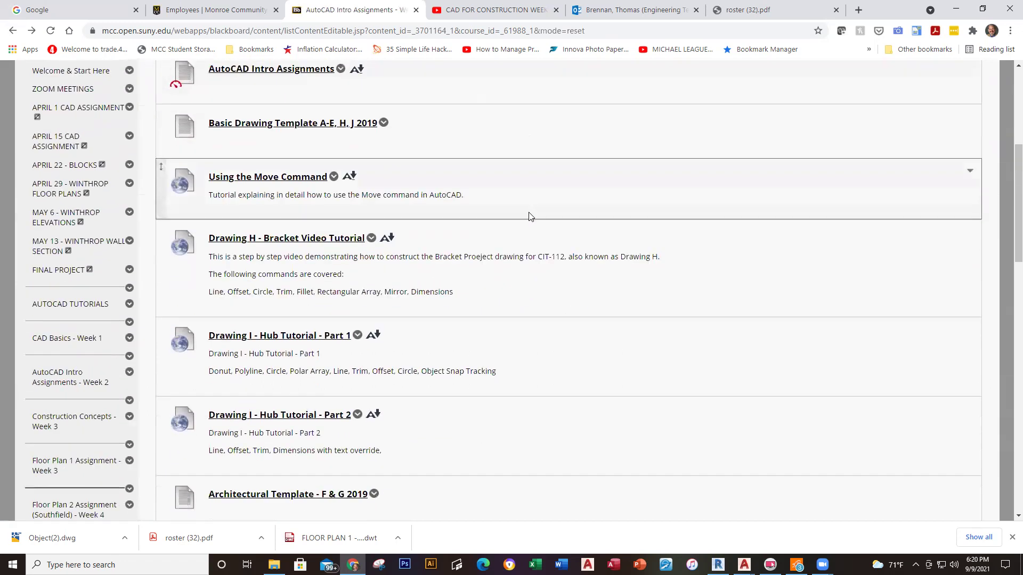
scroll(530, 215, up, 5)
mouse_move(159, 175)
mouse_down()
mouse_move(170, 174)
mouse_move(160, 174)
mouse_up()
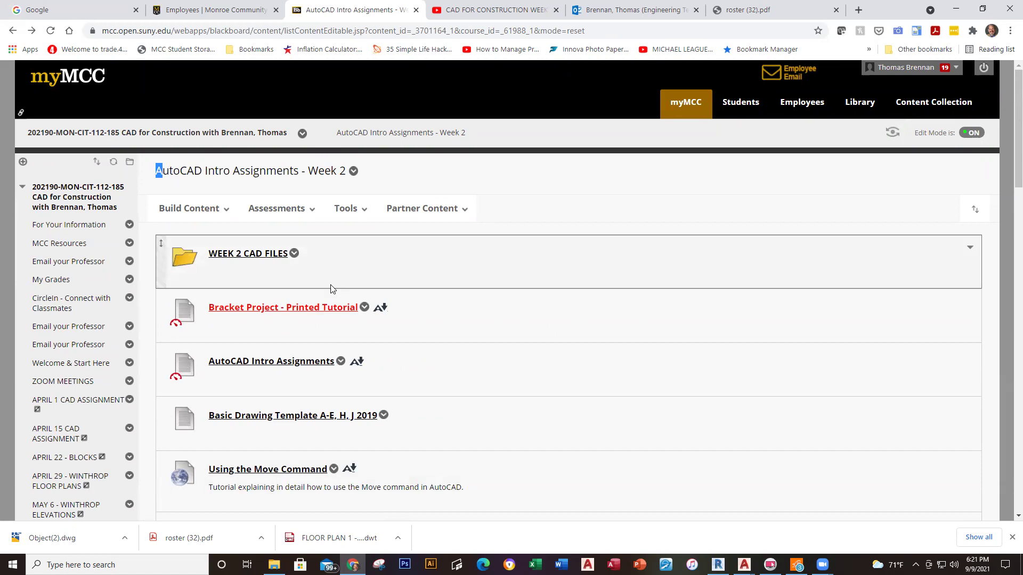
click(230, 256)
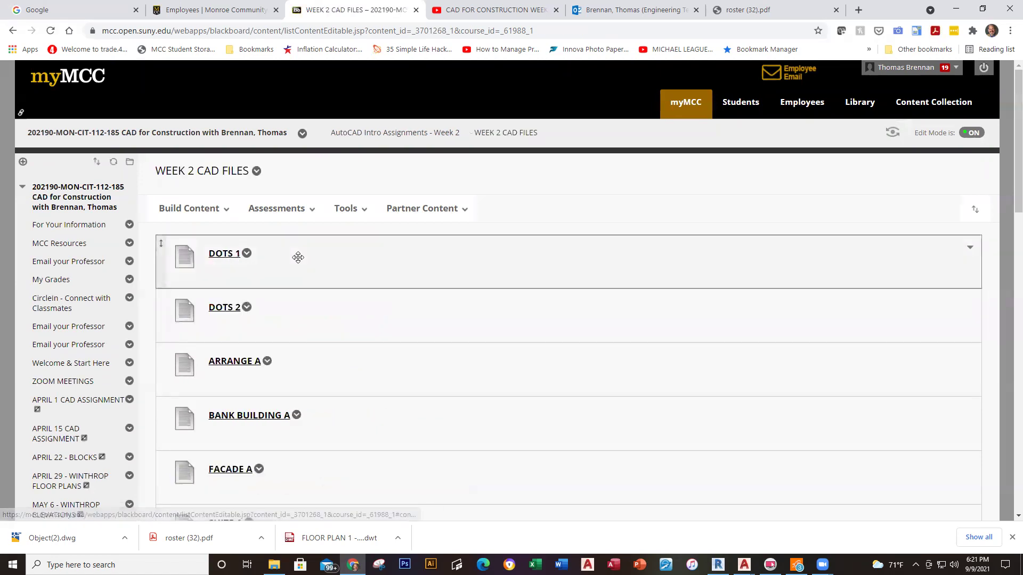
Download the DOTS 1 drawing from the WEEK 2 CAD FILES folder, and open the DOTS 2 item to download it too.
scroll(297, 258, down, 2)
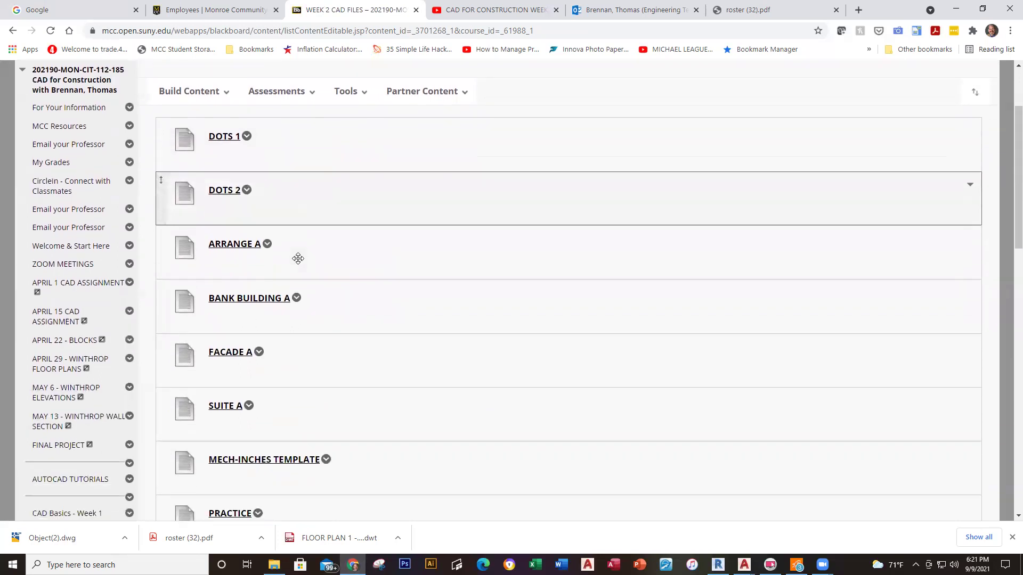
scroll(298, 258, down, 3)
scroll(395, 226, up, 1)
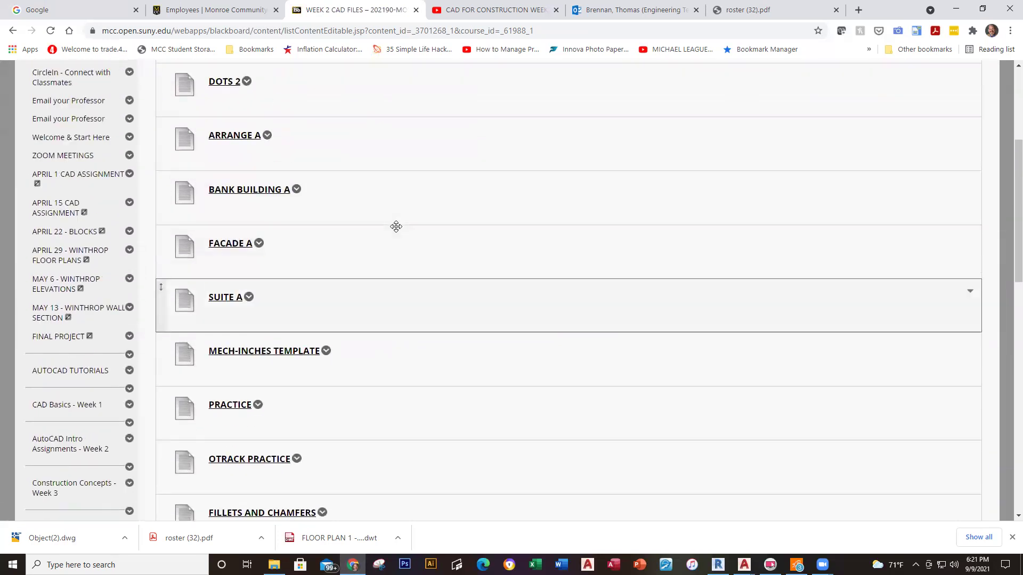
scroll(396, 226, up, 4)
click(222, 256)
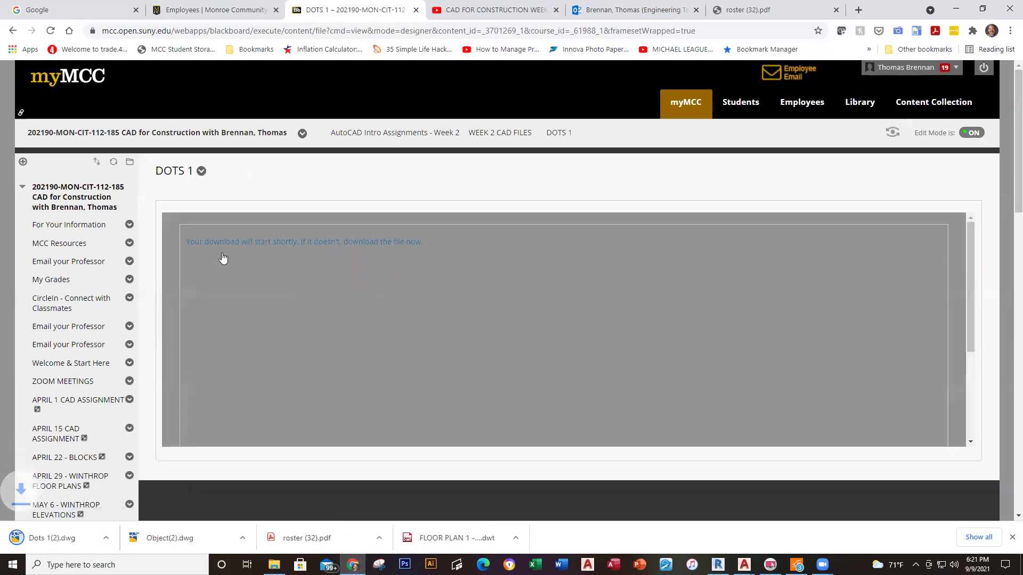
click(13, 33)
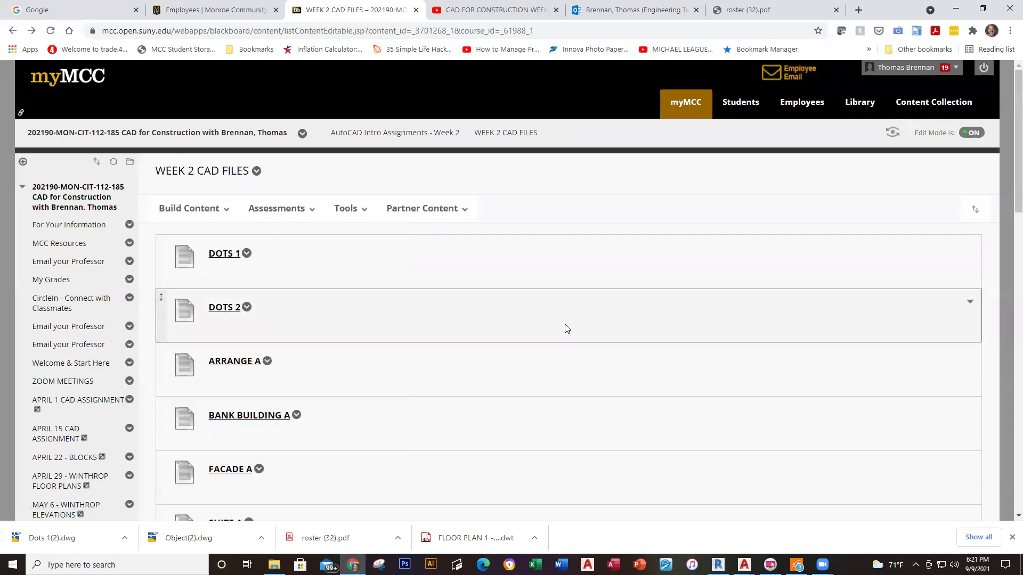
click(228, 310)
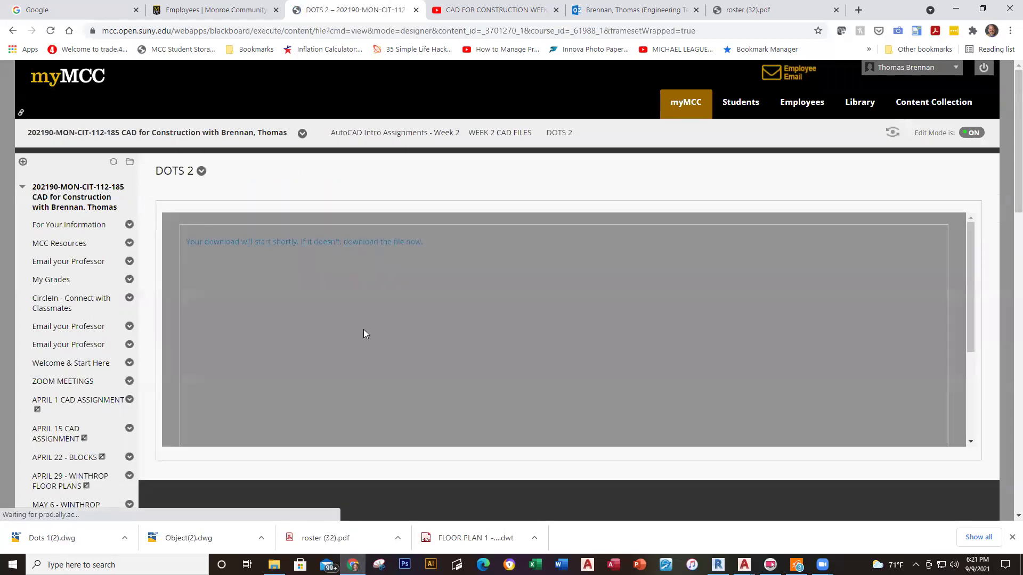
Download the ARRANGE A and Select Drawing - Modify Commands files from the WEEK 2 CAD FILES folder.
click(13, 31)
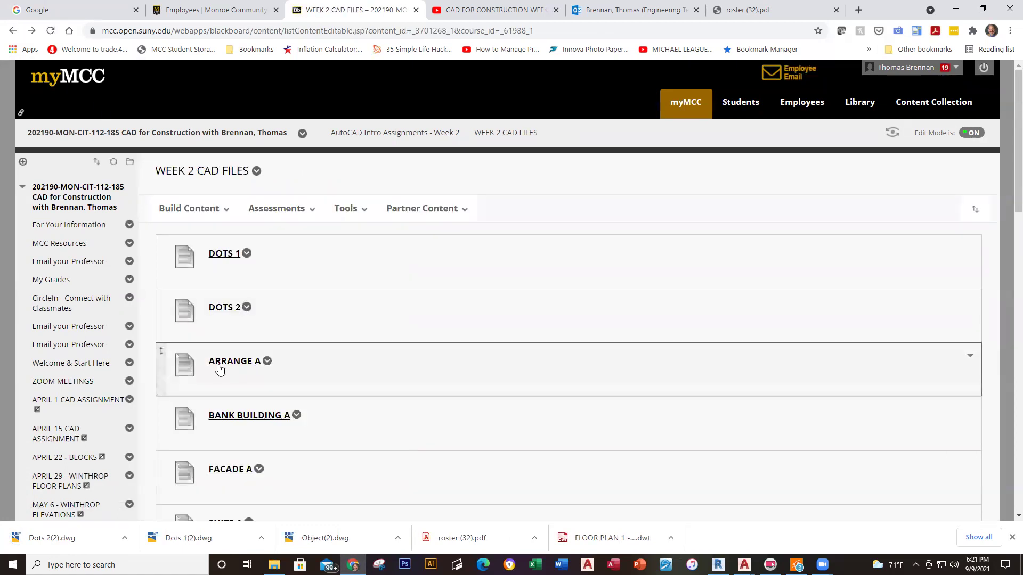
click(232, 362)
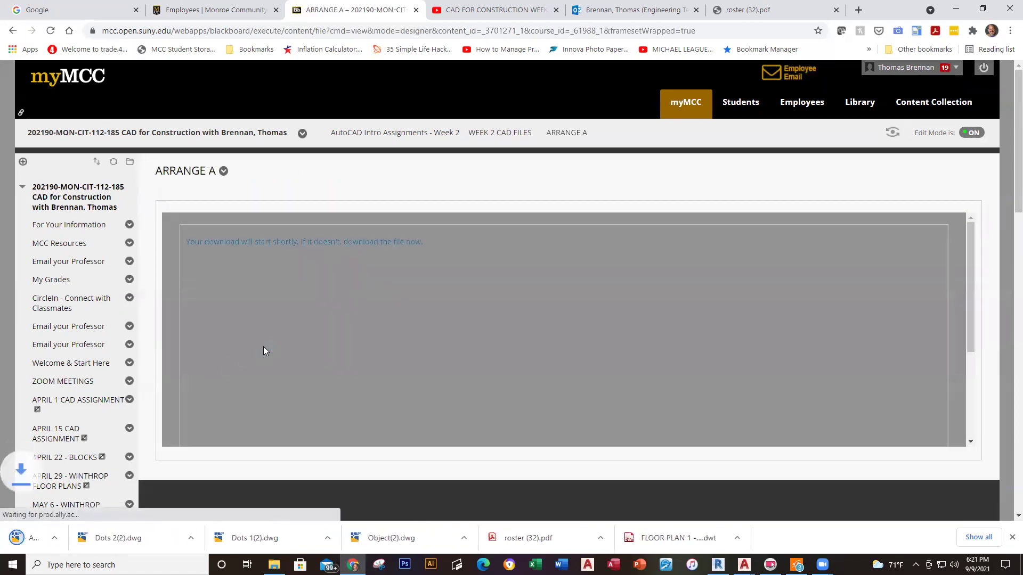
click(13, 30)
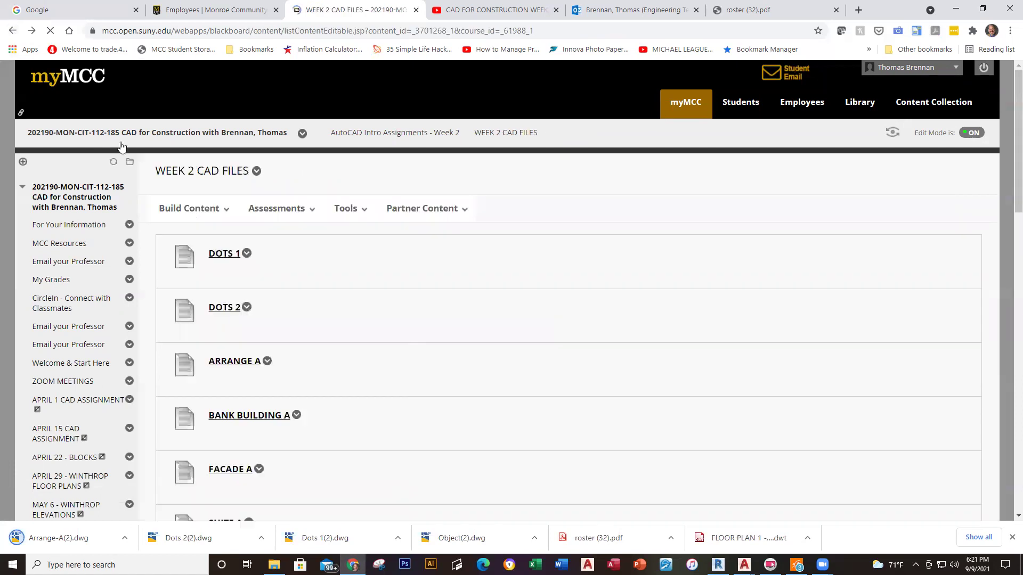
scroll(350, 391, down, 8)
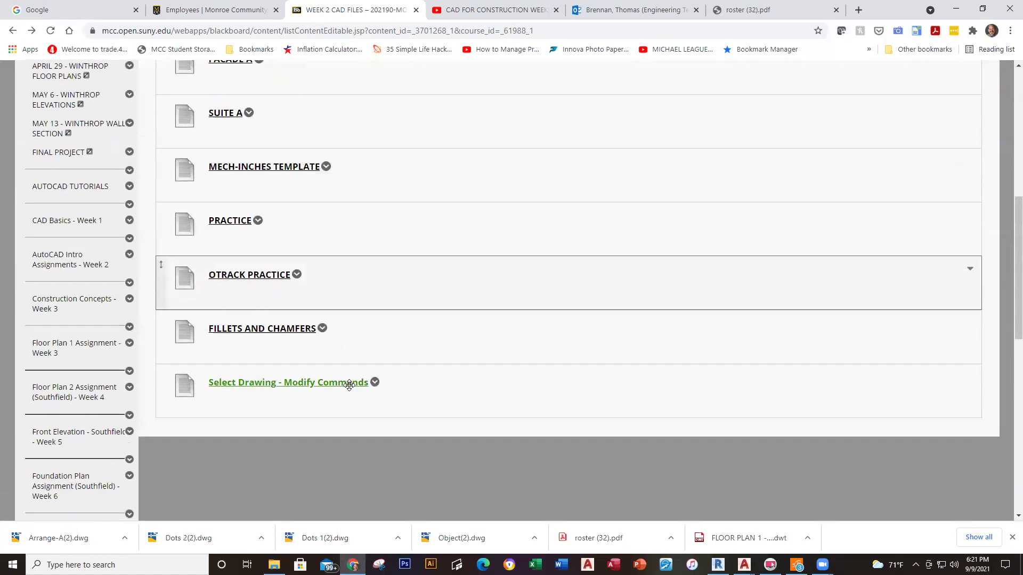
click(259, 383)
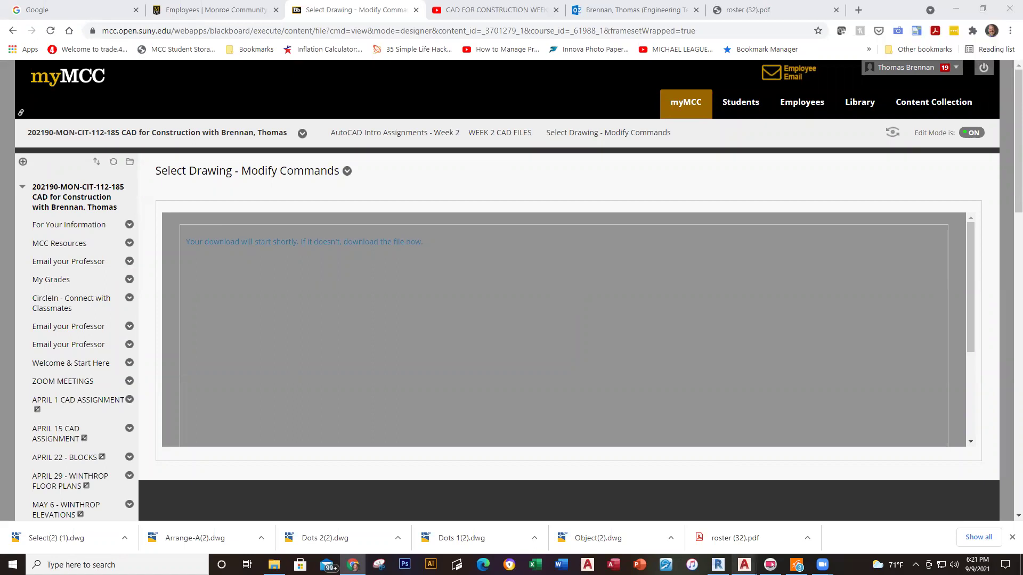
Switch to AutoCAD and close the DRAWING G - TMB and DRAWING H - TMB drawings without saving changes.
mouse_move(744, 564)
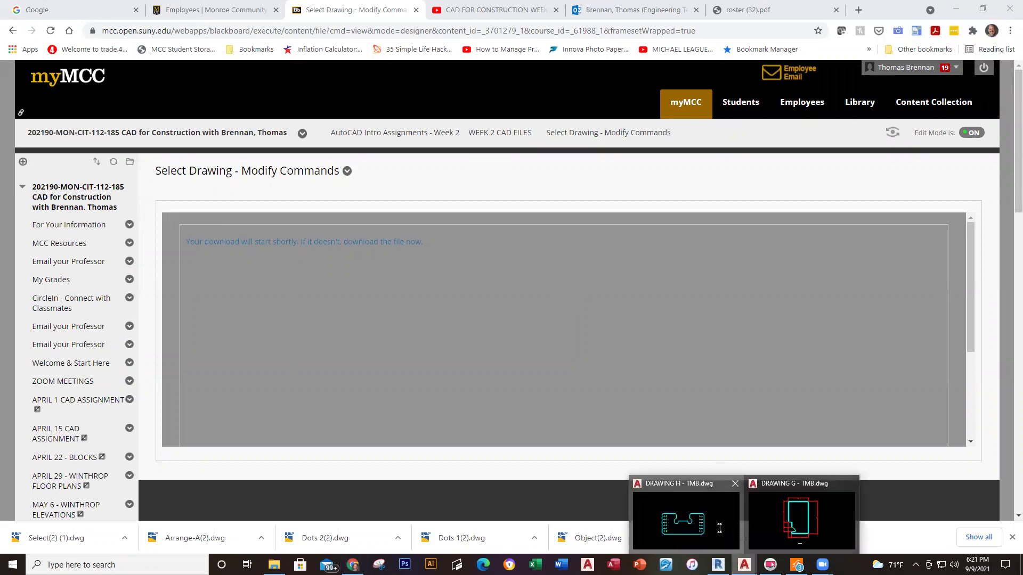
click(719, 529)
click(225, 89)
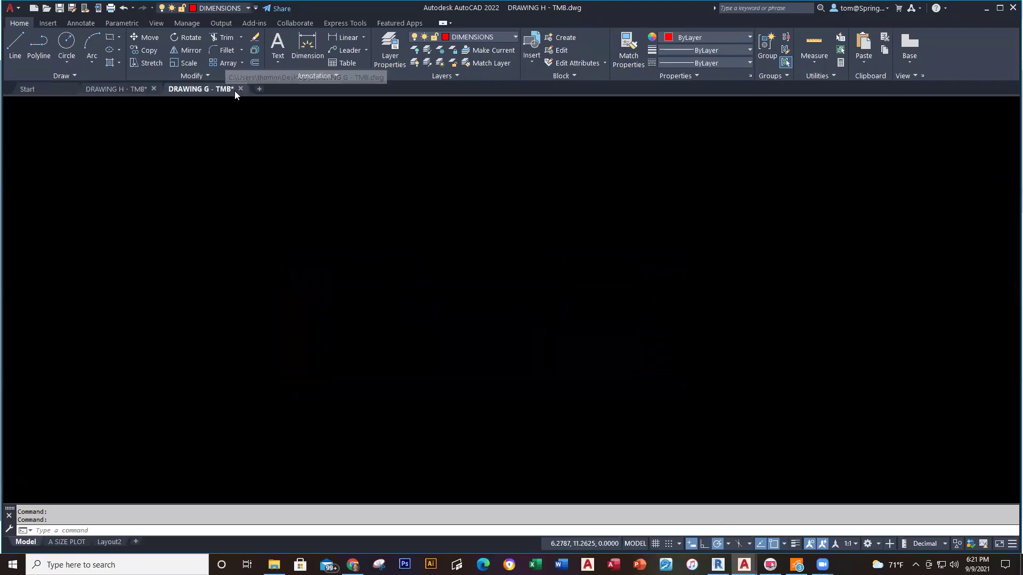
click(240, 88)
click(548, 305)
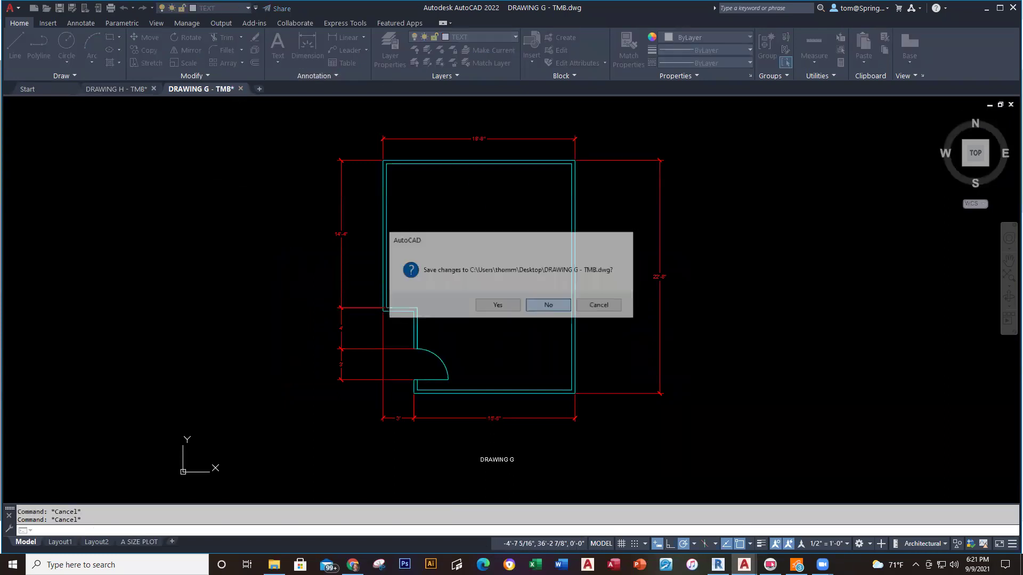
click(158, 89)
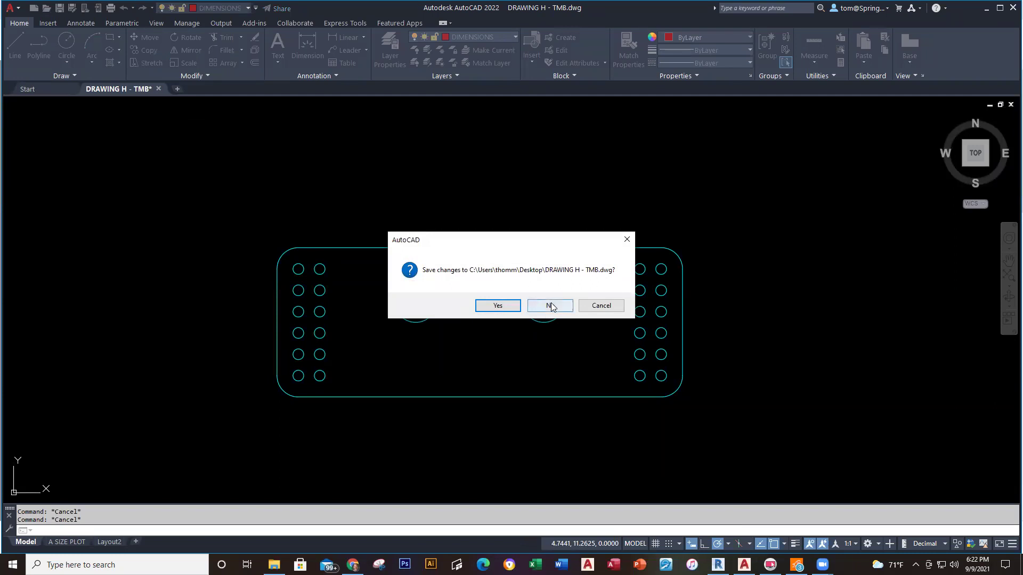
click(548, 304)
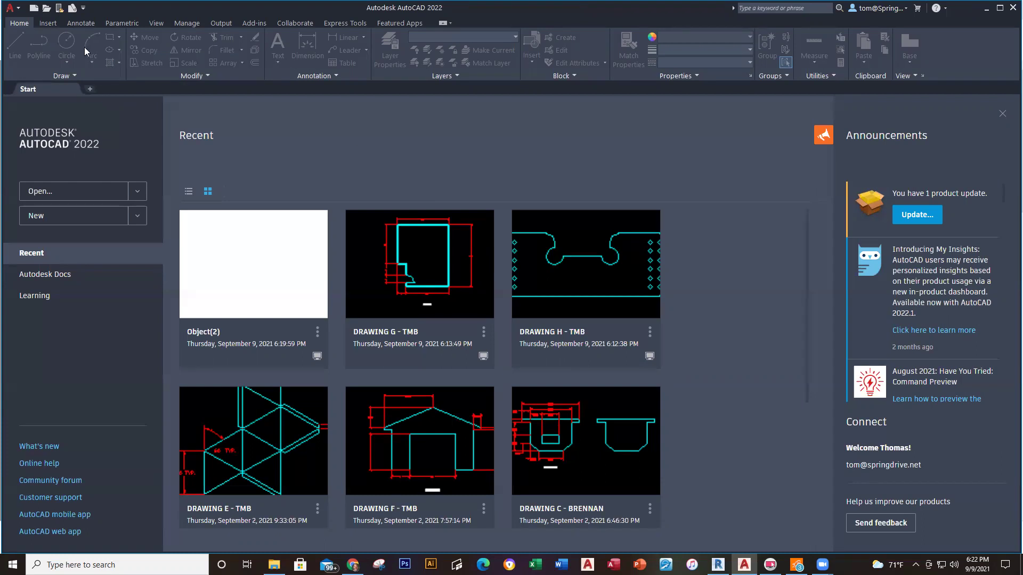
Open the Dots 1(2).dwg drawing from the Downloads folder and show the whole dot pattern.
click(46, 9)
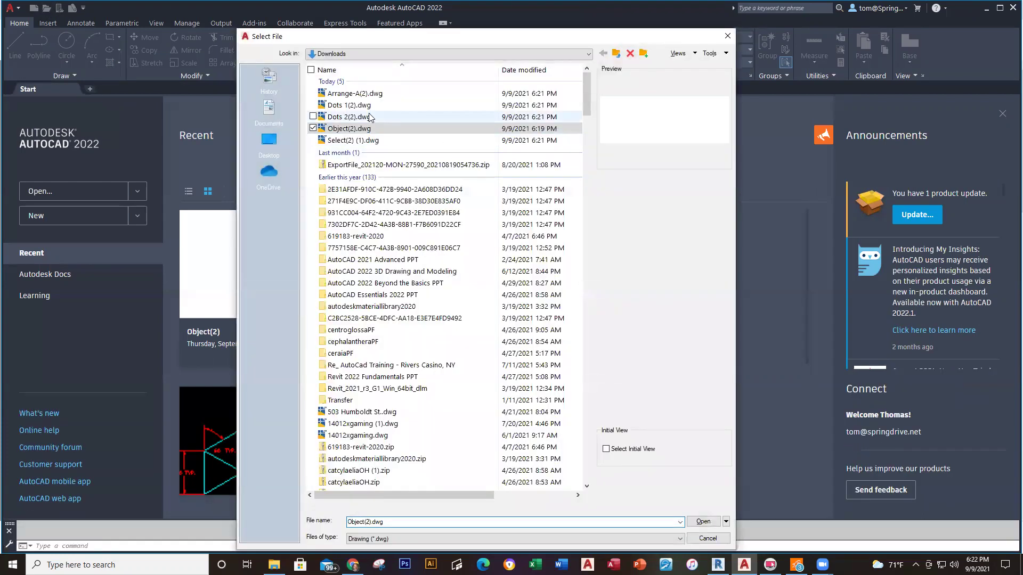
double_click(367, 105)
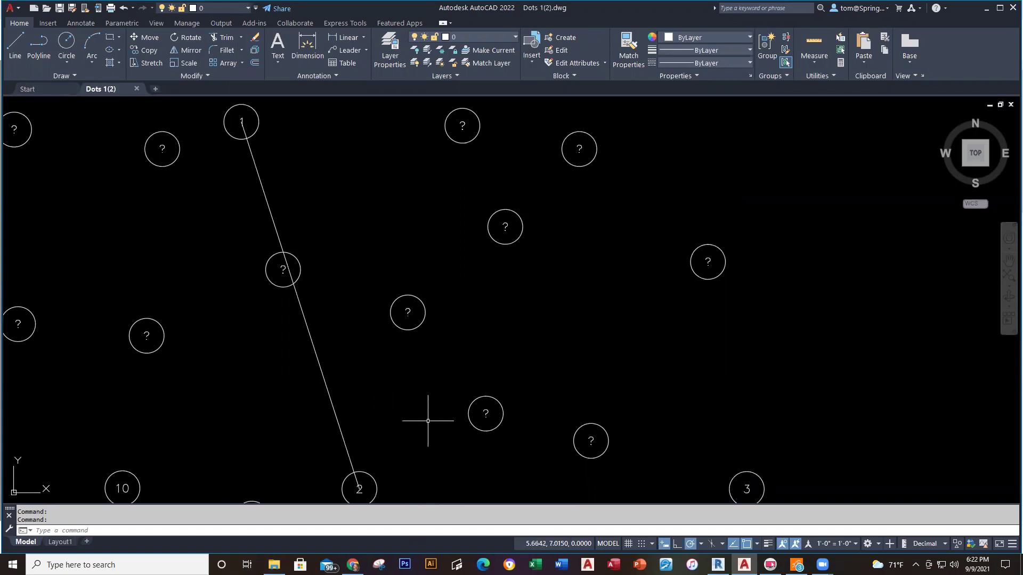
scroll(427, 421, down, 8)
middle_drag(464, 436, 534, 309)
scroll(526, 328, up, 2)
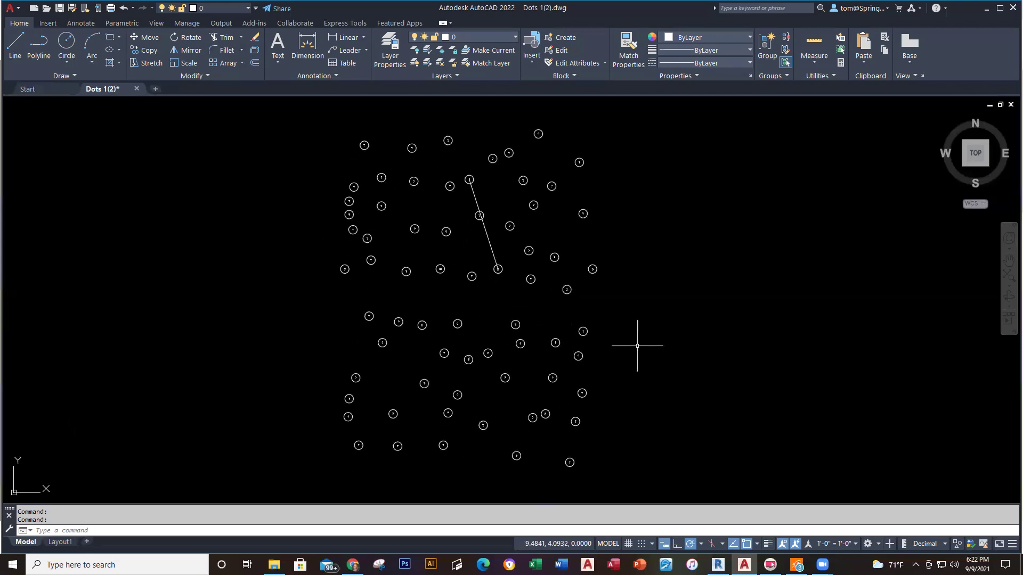
Examine dots 1 and 2 and the existing line between them up close, then return to the full dot pattern.
scroll(468, 176, up, 10)
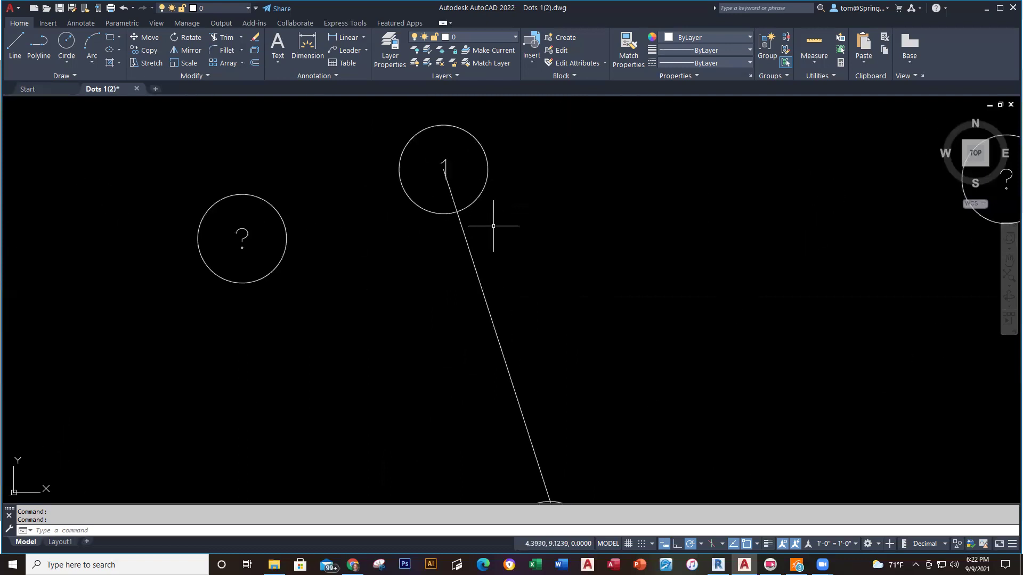
scroll(589, 340, down, 8)
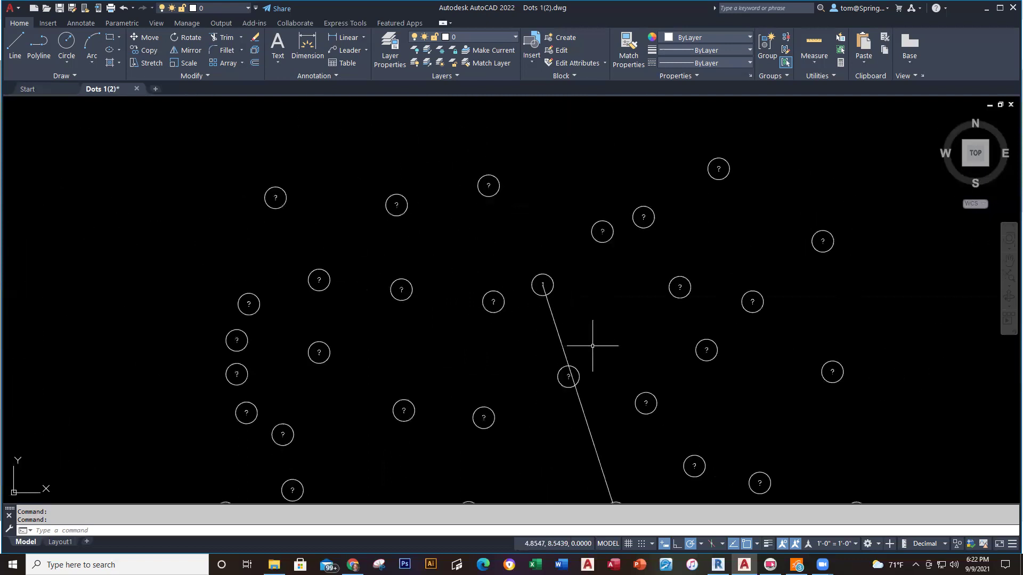
scroll(605, 371, up, 5)
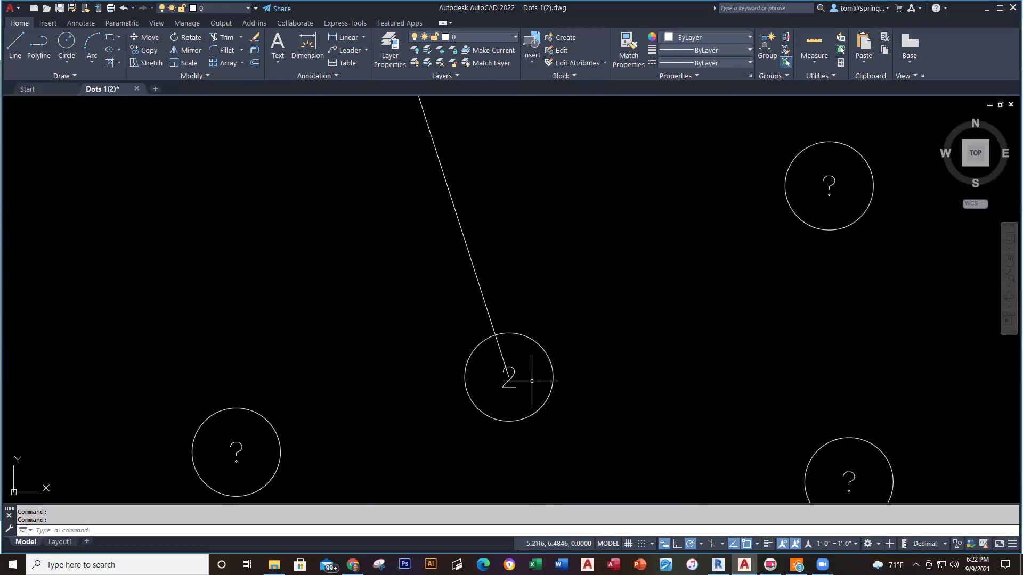
scroll(607, 383, down, 6)
mouse_move(631, 387)
middle_down()
mouse_move(601, 356)
mouse_move(553, 264)
middle_up()
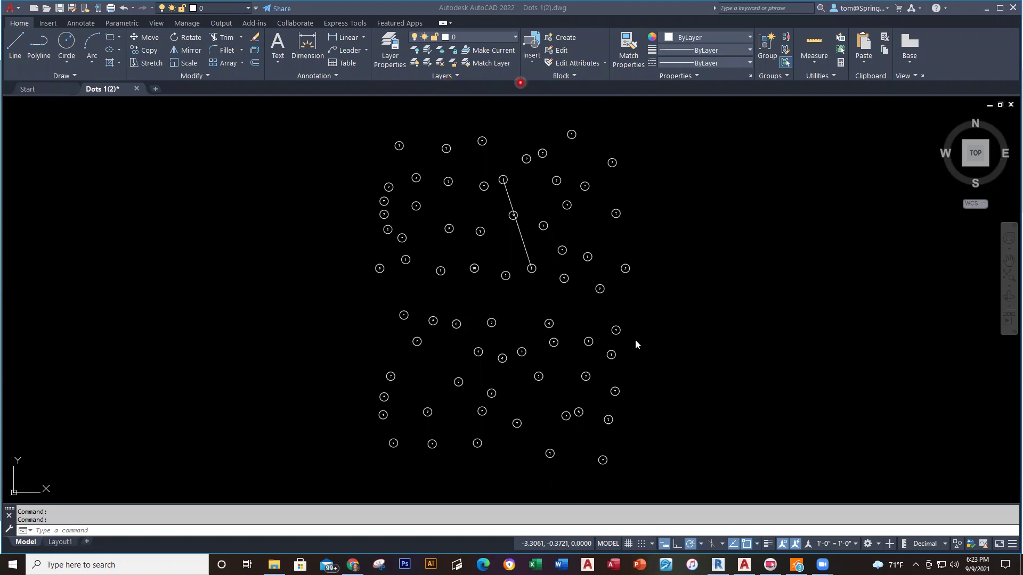
Point out the Dynamic Input, Polar Tracking, Object Snap Tracking and Object Snap toggles and the snap options arrow with red freehand lines.
drag(666, 537, 653, 286)
drag(691, 538, 682, 303)
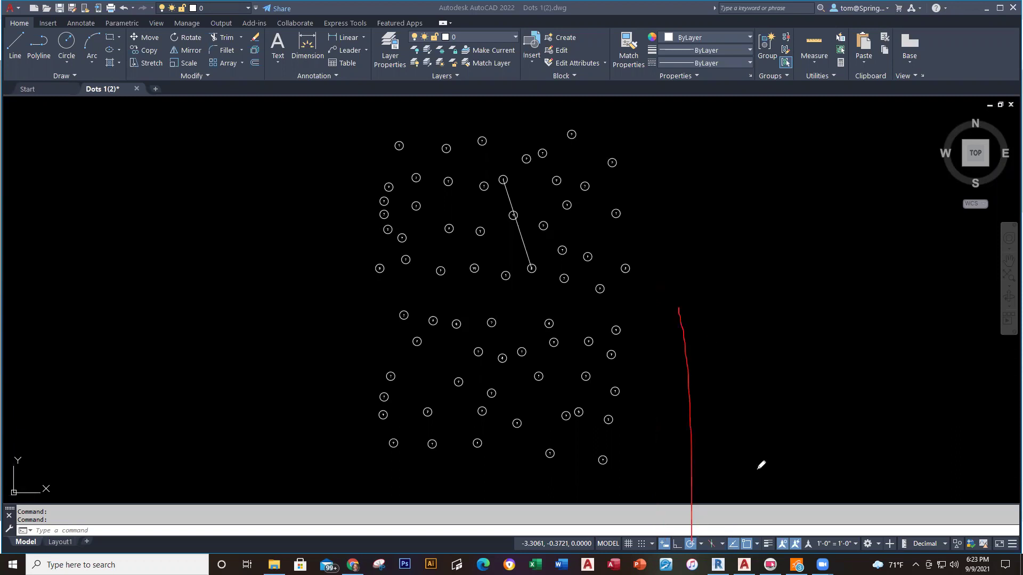
drag(735, 533, 712, 313)
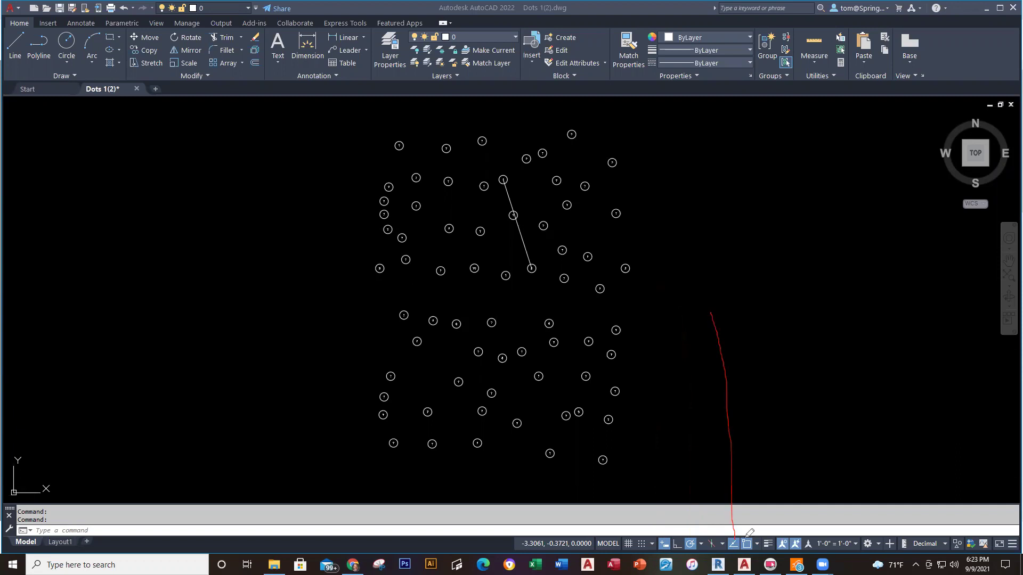
drag(748, 537, 752, 301)
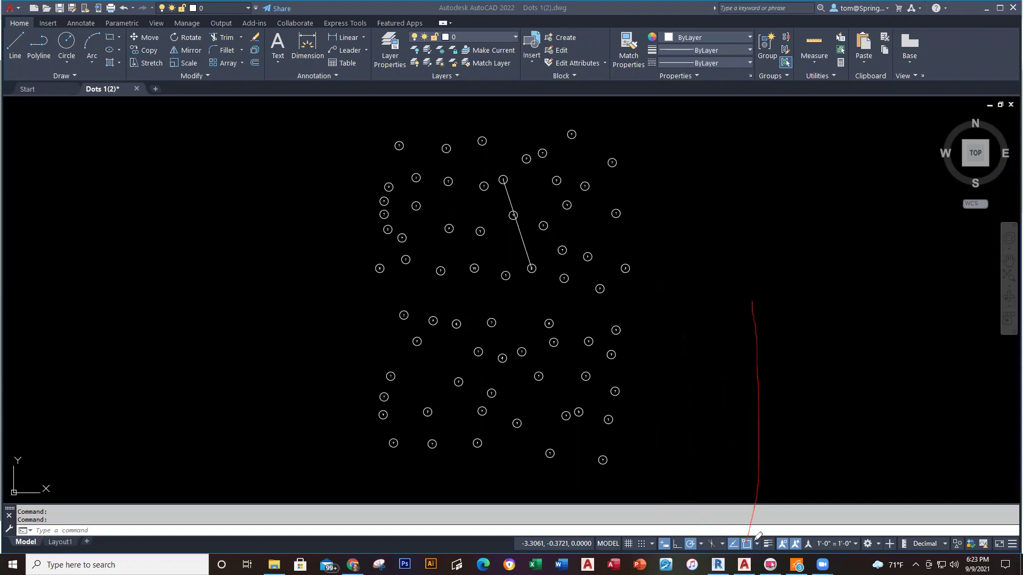
drag(760, 537, 783, 303)
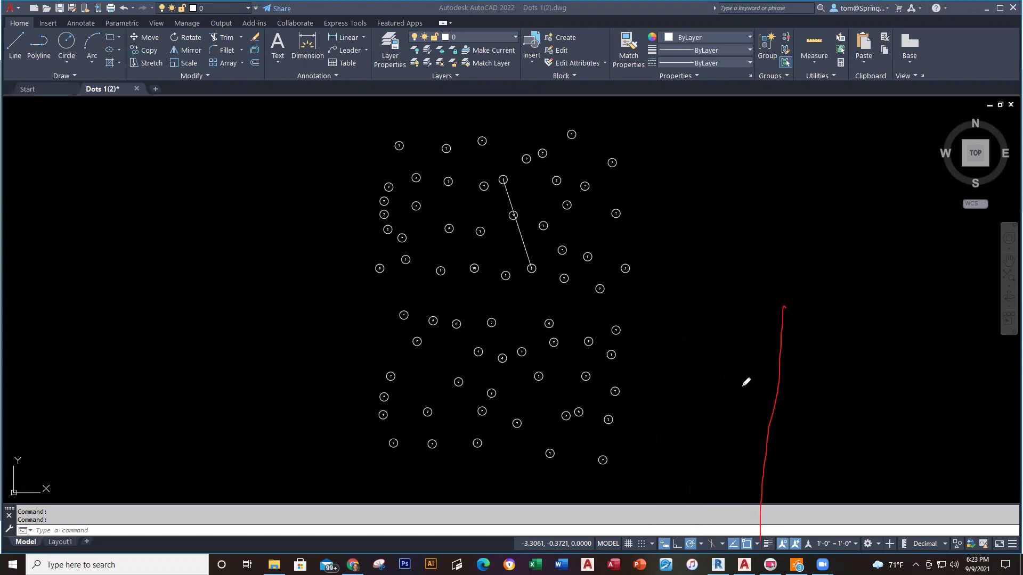
Review the Object Snap modes in Drafting Settings, keeping Endpoint, Midpoint, Center, Intersection and Extension enabled.
click(757, 543)
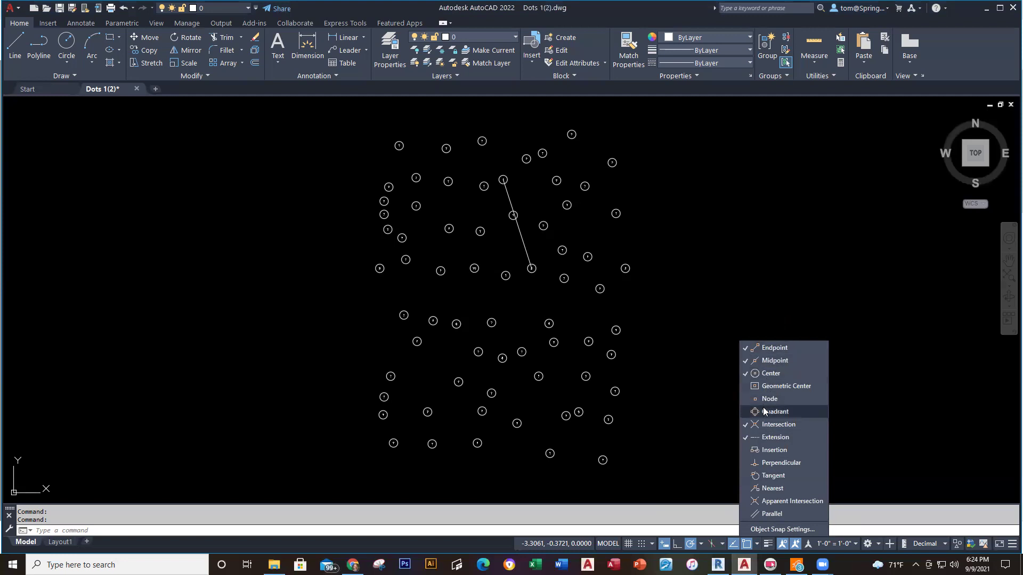
click(767, 528)
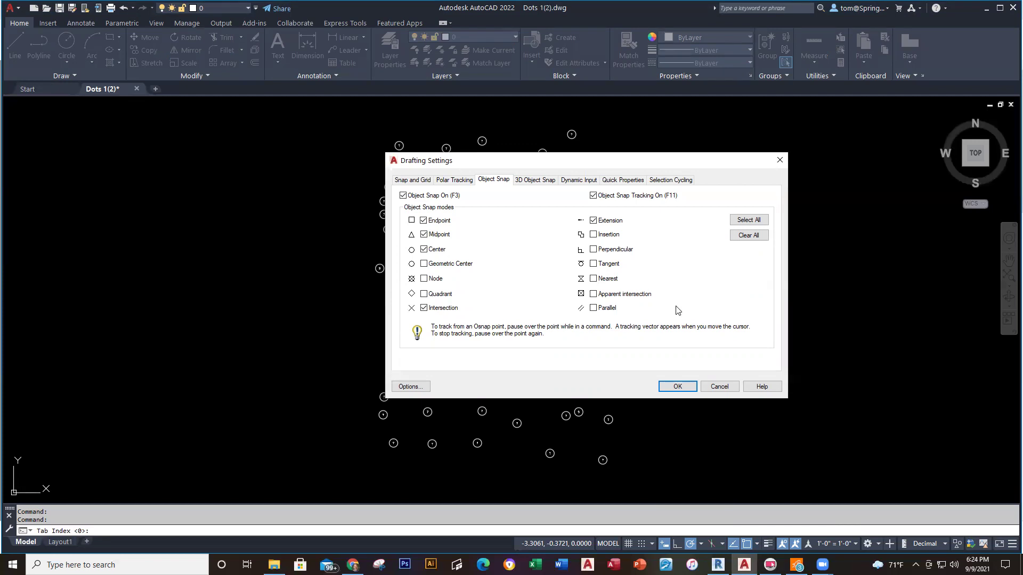
click(674, 388)
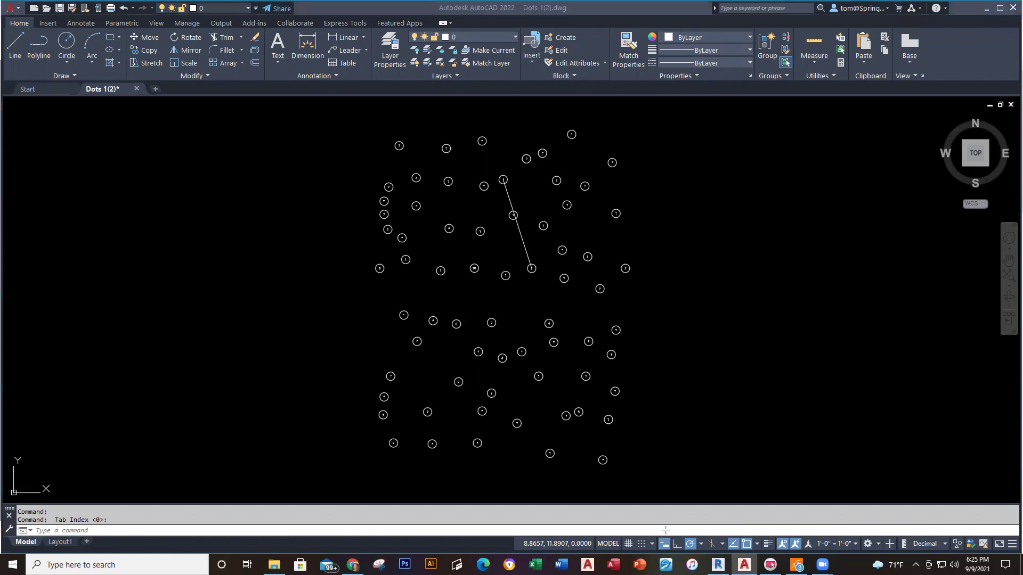
Mark the Polar Tracking, Object Snap Tracking and Object Snap toggles once more with red freehand lines.
drag(692, 537, 682, 334)
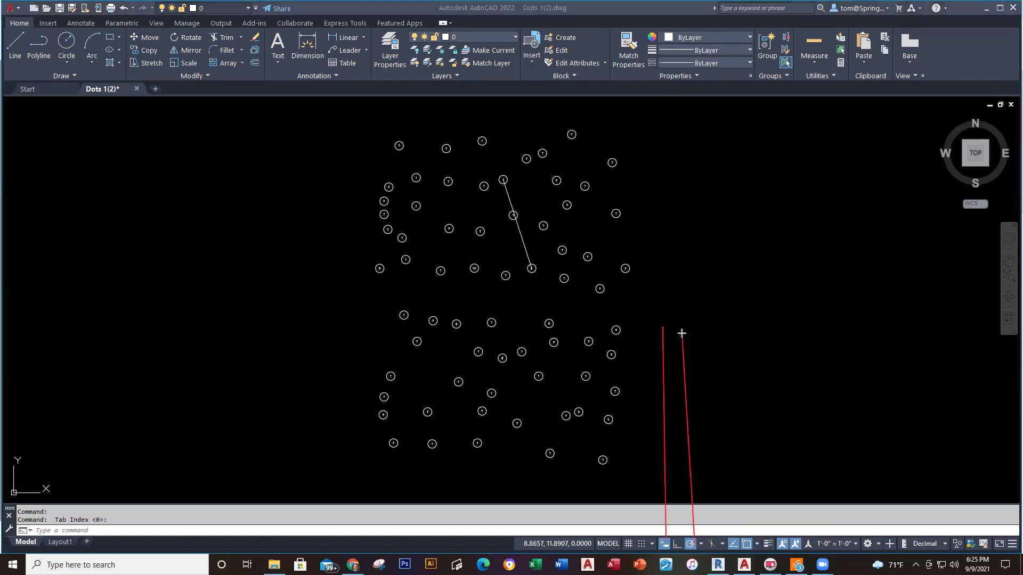
drag(735, 538, 730, 347)
drag(746, 537, 755, 322)
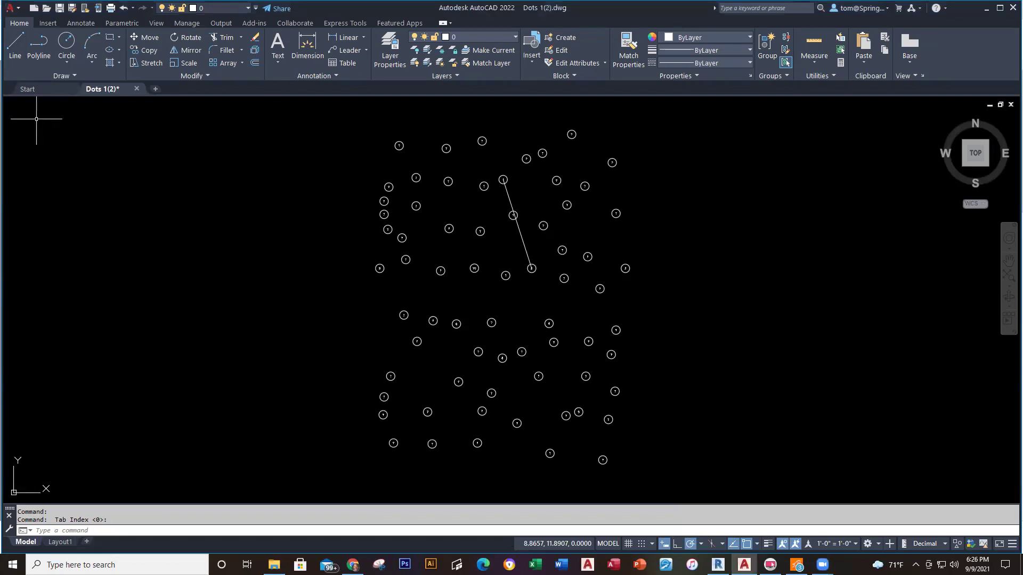
Draw a line from the center of dot 2 to the center of dot 3.
click(15, 43)
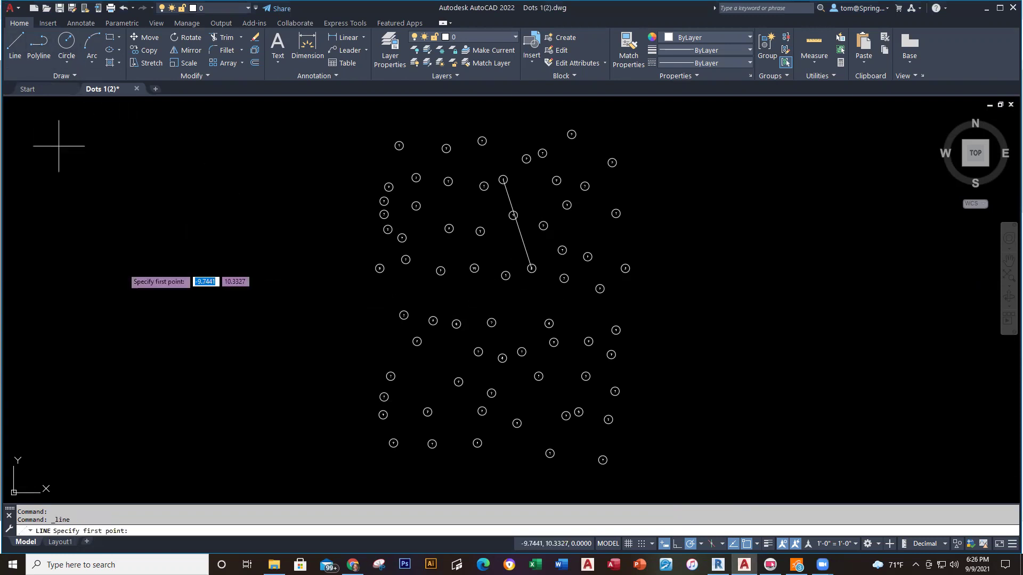
scroll(545, 290, up, 6)
middle_drag(546, 274, 466, 433)
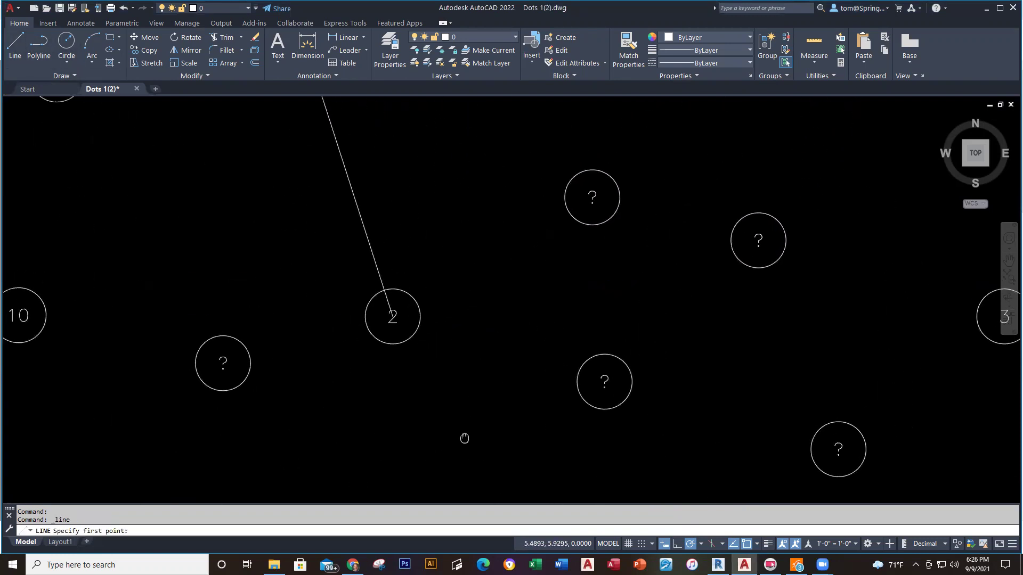
click(392, 316)
middle_drag(781, 317, 597, 314)
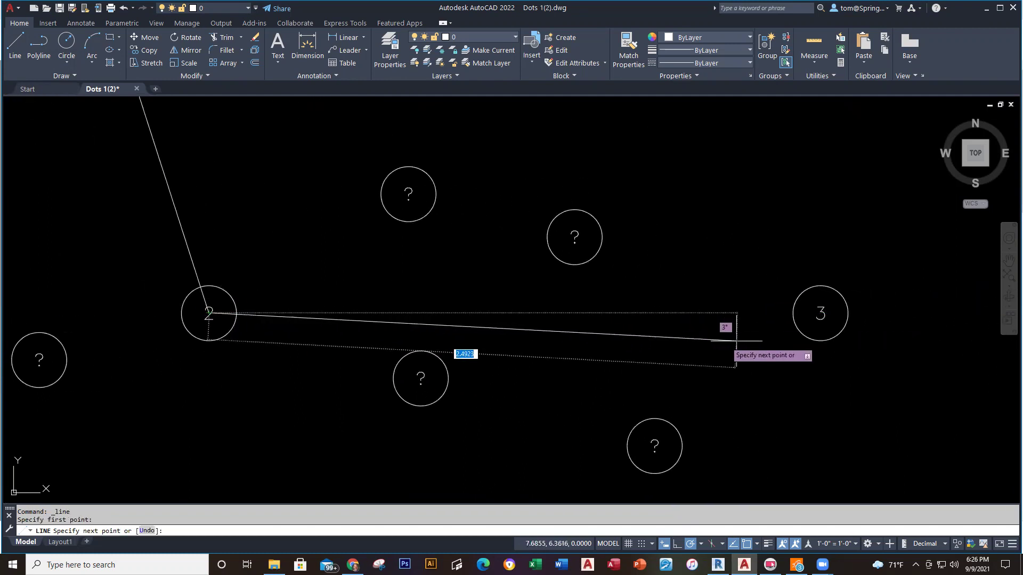
click(820, 314)
Continue the line from dot 3 to the center of dot 4 and on to the center of dot 5.
scroll(589, 405, down, 6)
middle_drag(571, 421, 616, 250)
scroll(601, 301, up, 6)
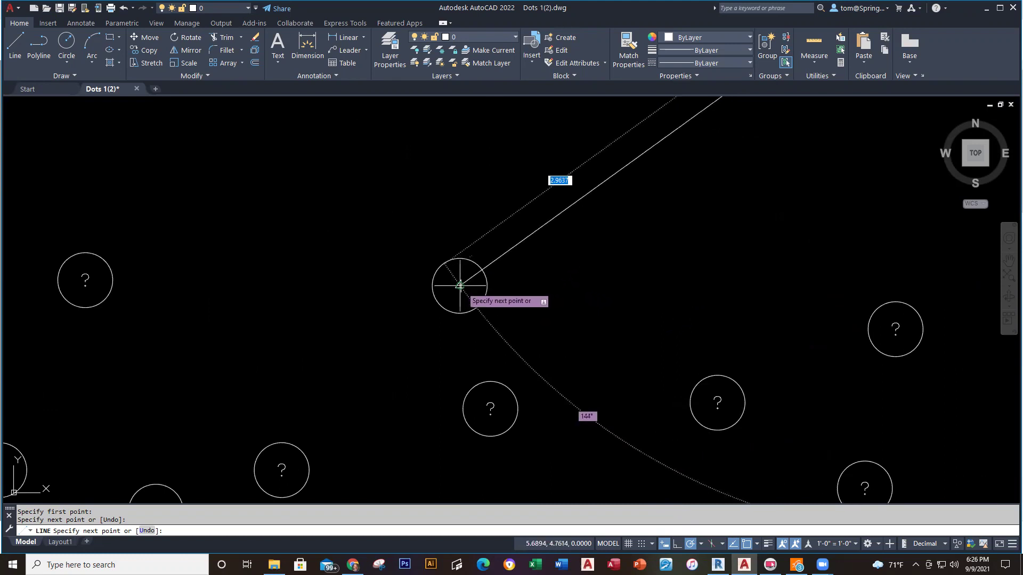
click(459, 285)
scroll(589, 354, down, 4)
middle_drag(618, 427, 551, 235)
click(552, 395)
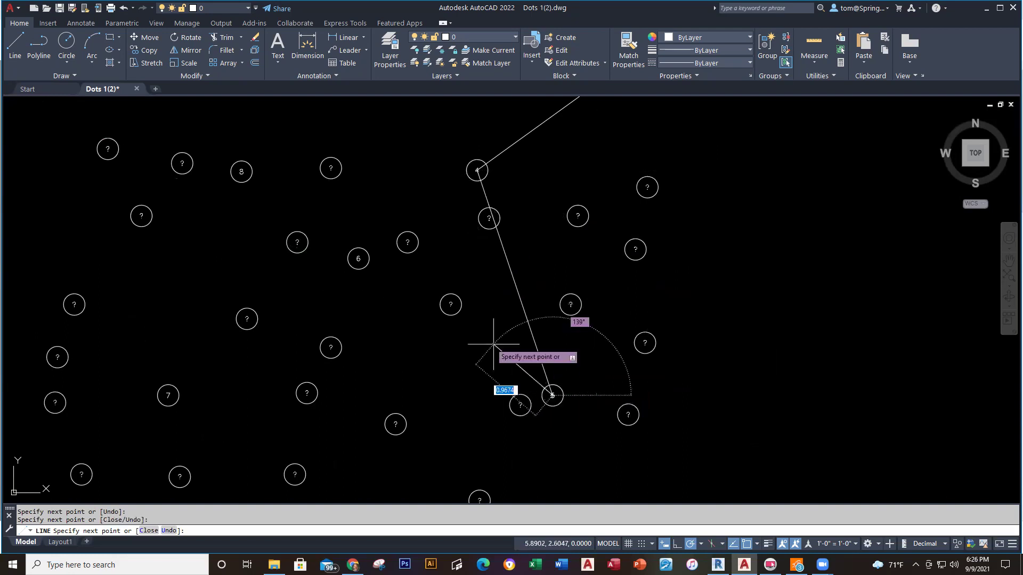
Continue the line from dot 5 through the centers of dots 6, 7 and 8.
click(359, 258)
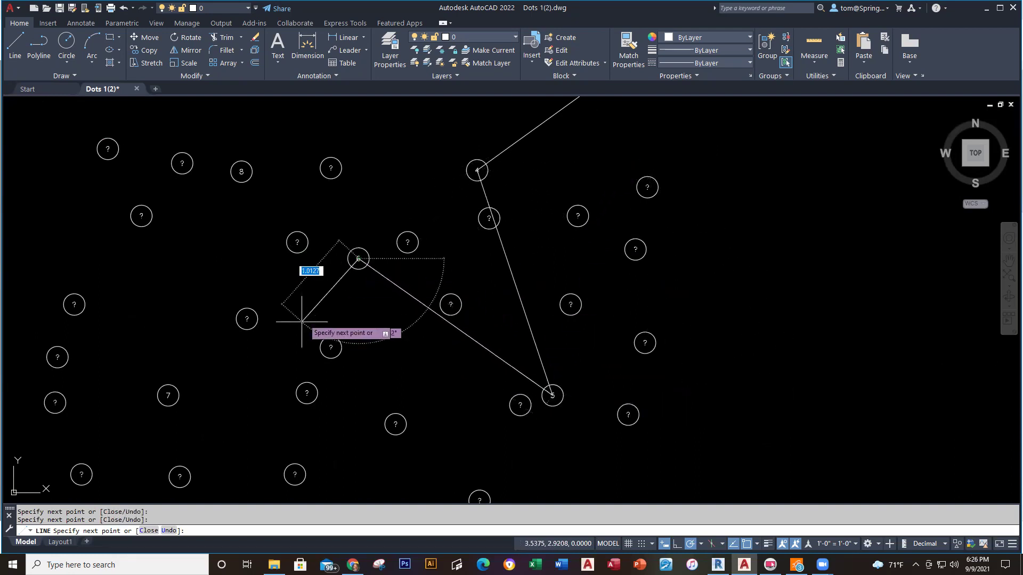
click(168, 395)
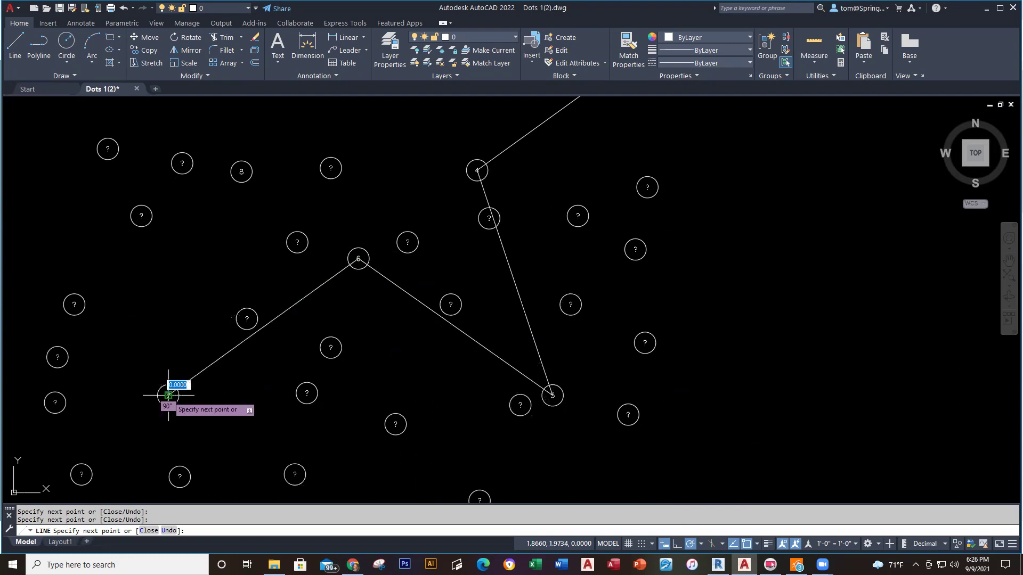
click(241, 171)
Continue the line from dot 8 through dots 9 and 10, close the star at dot 1, and end the Line command.
middle_drag(255, 244, 498, 458)
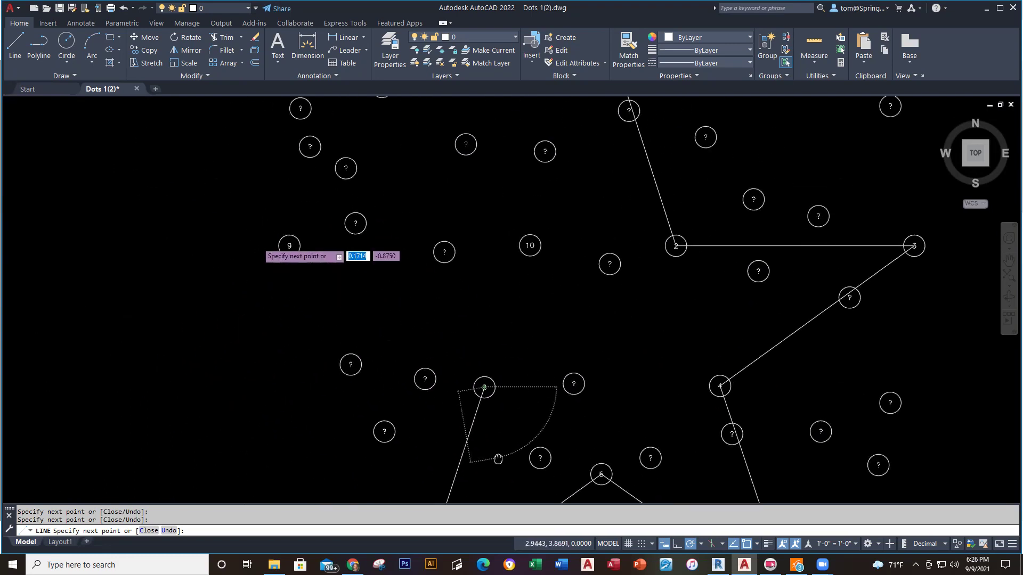
click(289, 245)
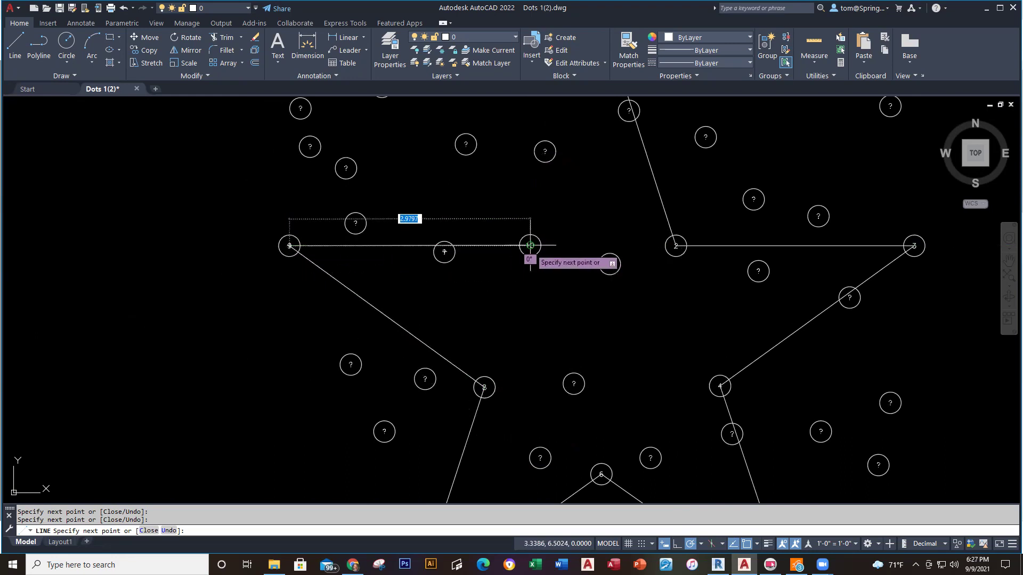
scroll(600, 205, down, 4)
middle_drag(600, 216, 588, 358)
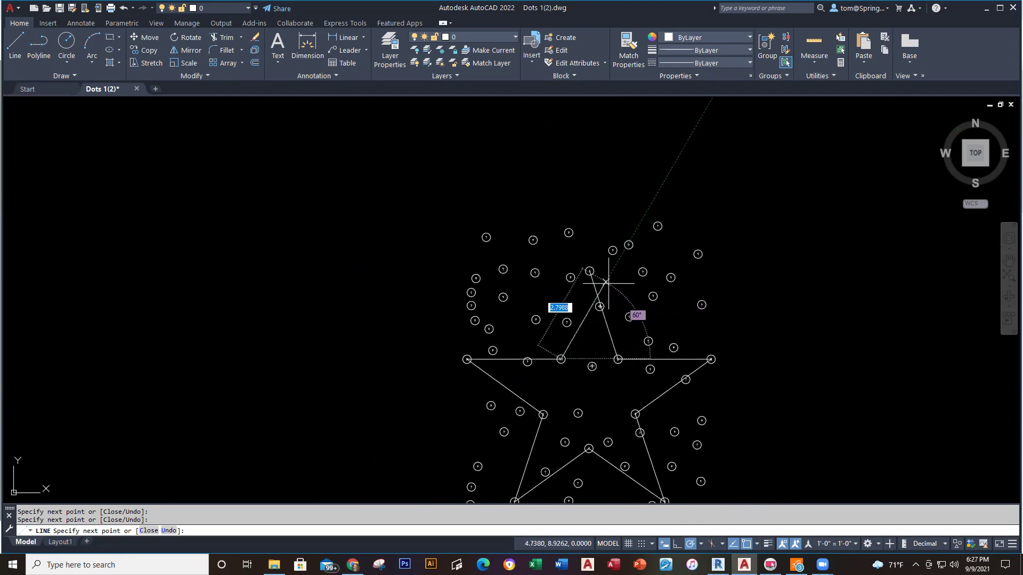
scroll(581, 281, up, 8)
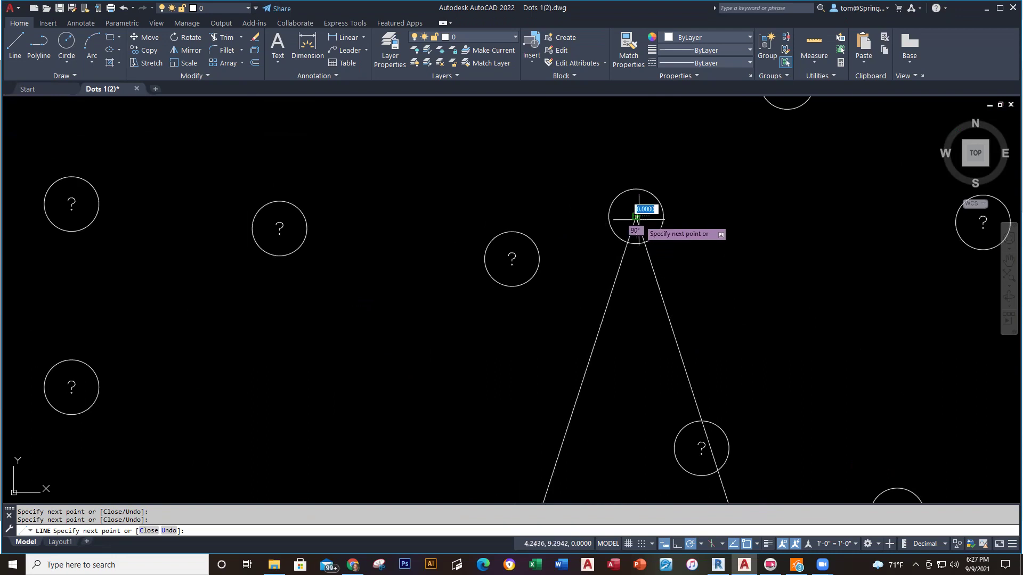
key(Escape)
scroll(786, 309, down, 8)
middle_drag(786, 309, 566, 201)
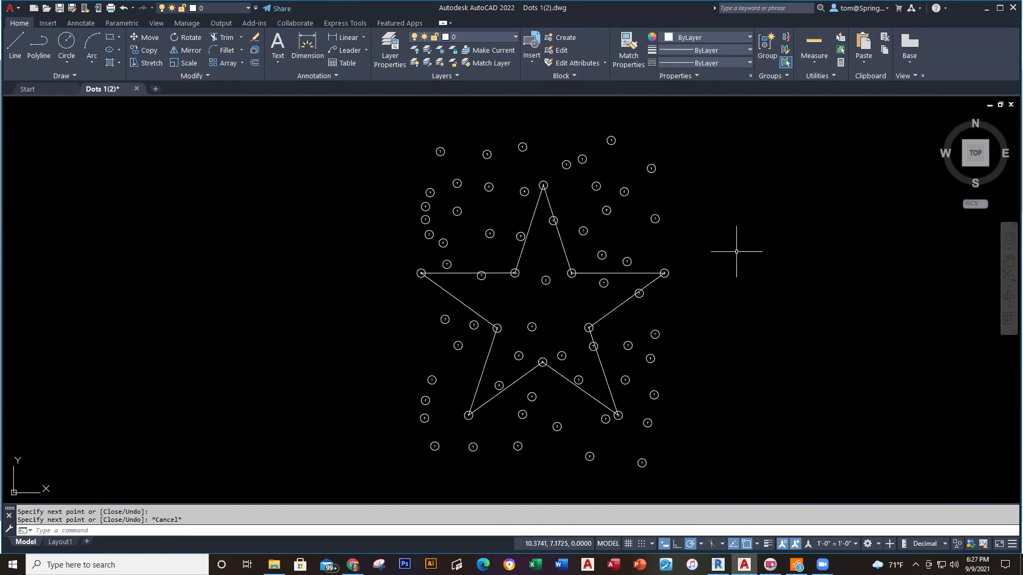
Close the Dots 1(2) drawing without saving, open Dots 2(2).dwg from Downloads, and show its full extents.
click(137, 88)
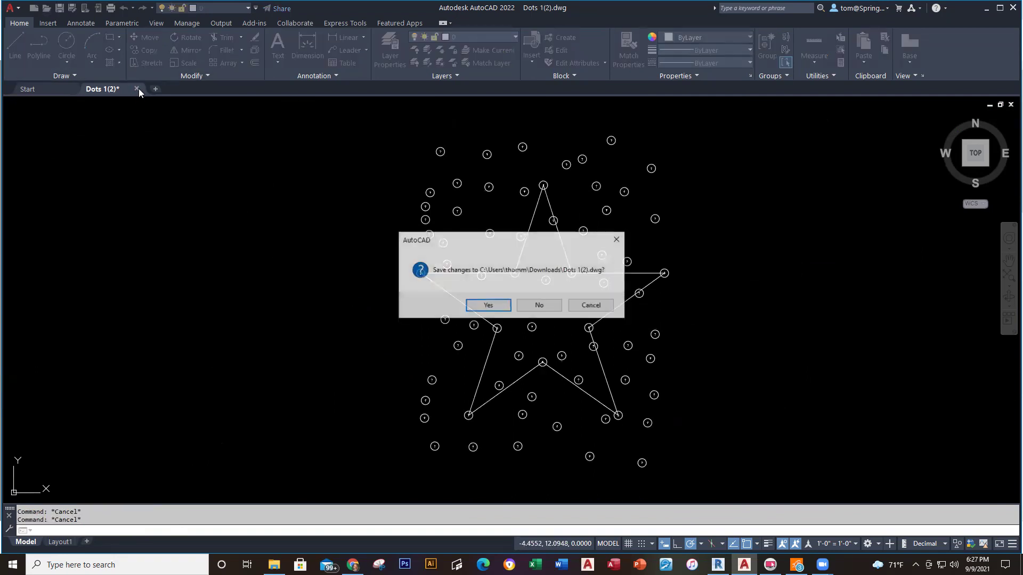
click(545, 309)
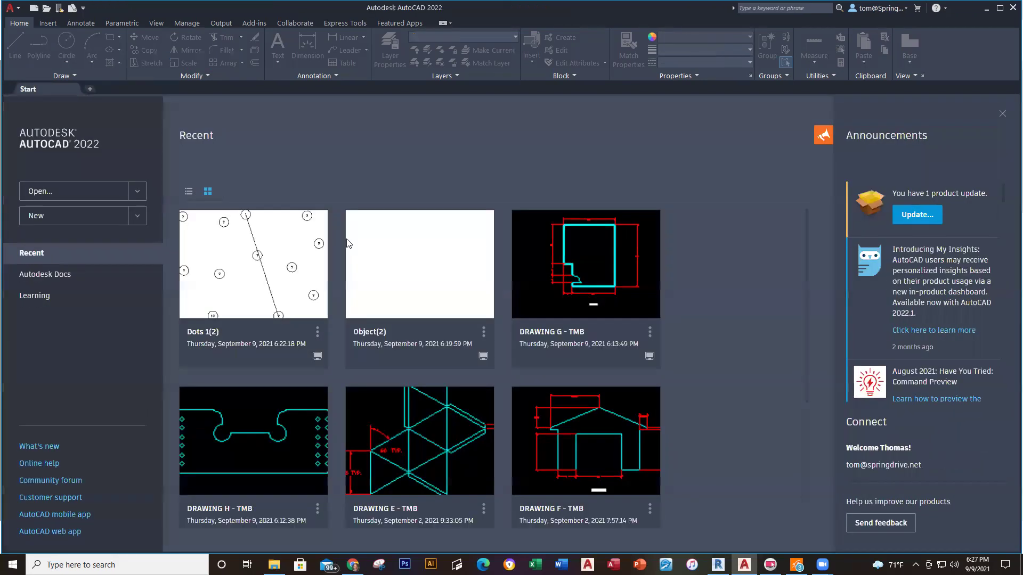
click(46, 9)
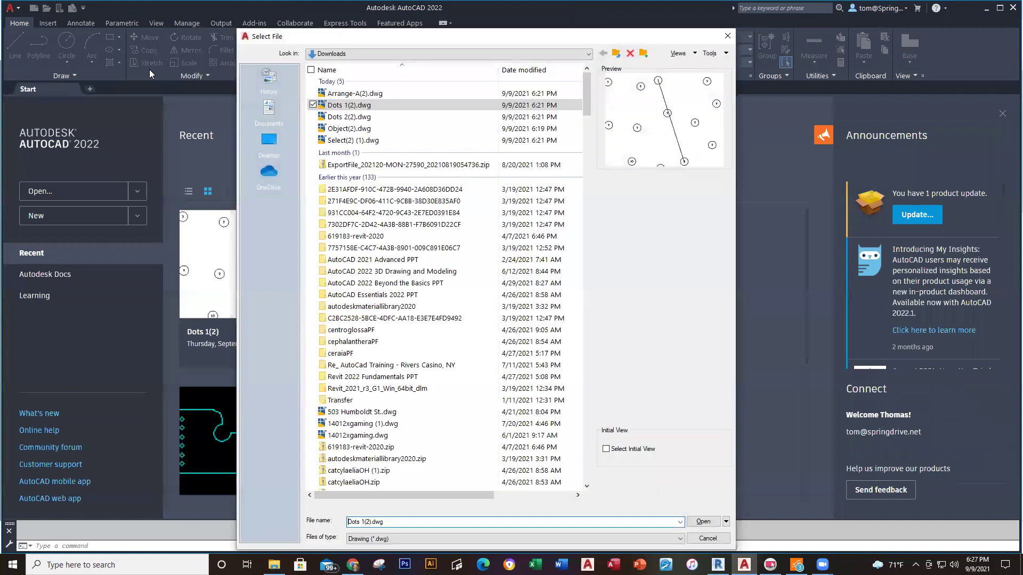
double_click(349, 116)
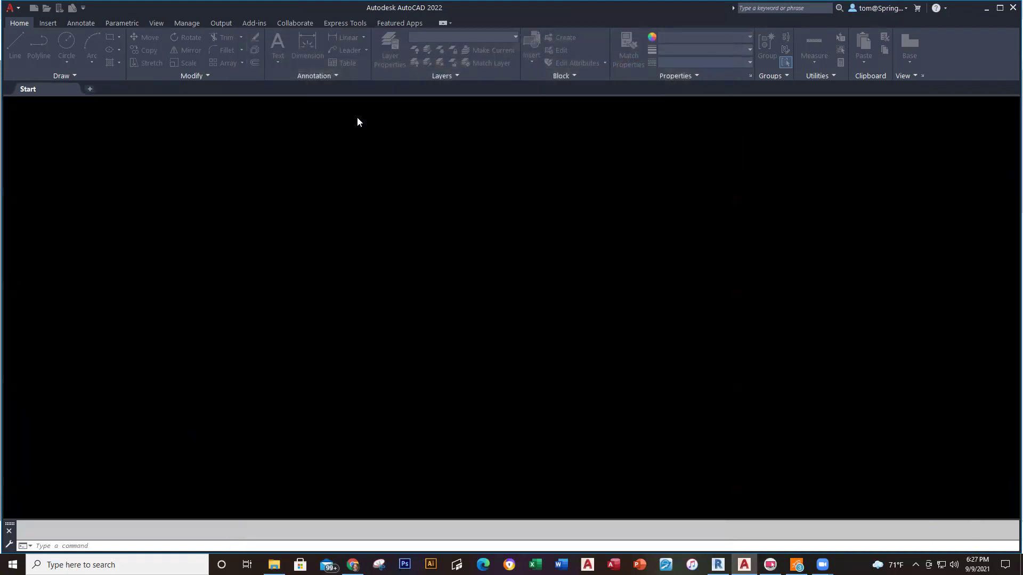
middle_click(527, 345)
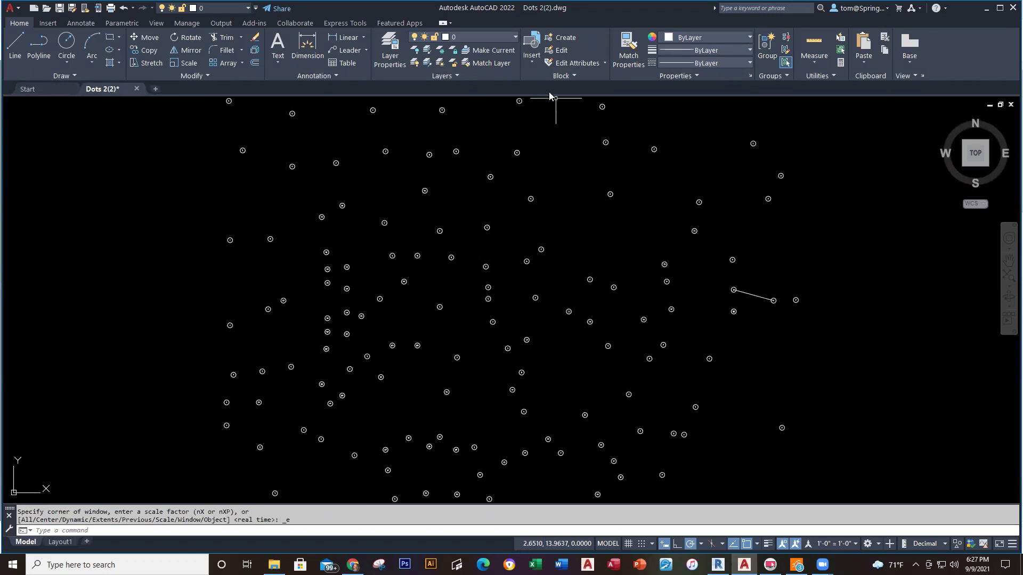
Turn on the shape layer to preview the outline, keep current layer 0 on, and turn the shape layer off again.
click(506, 37)
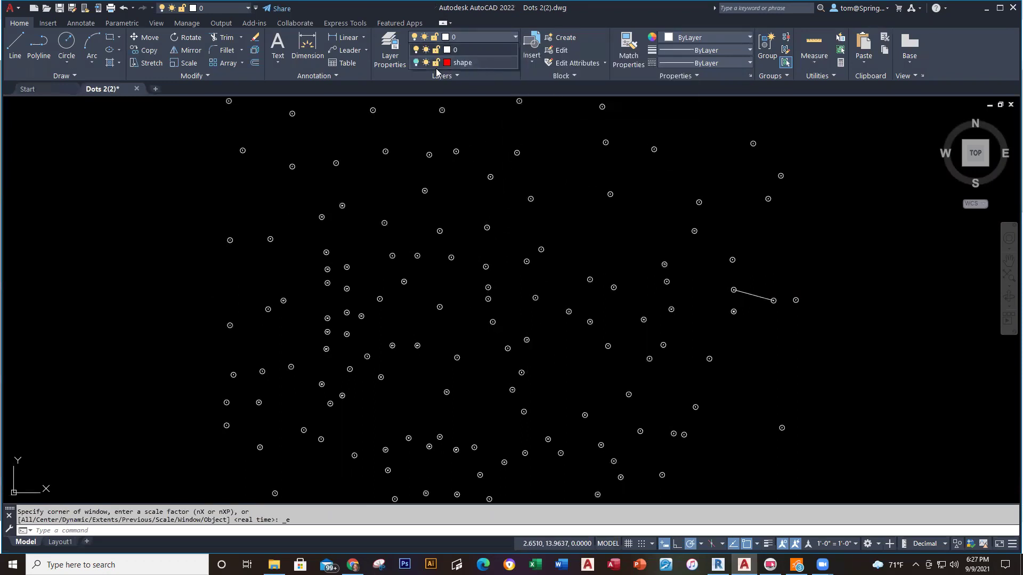
click(419, 63)
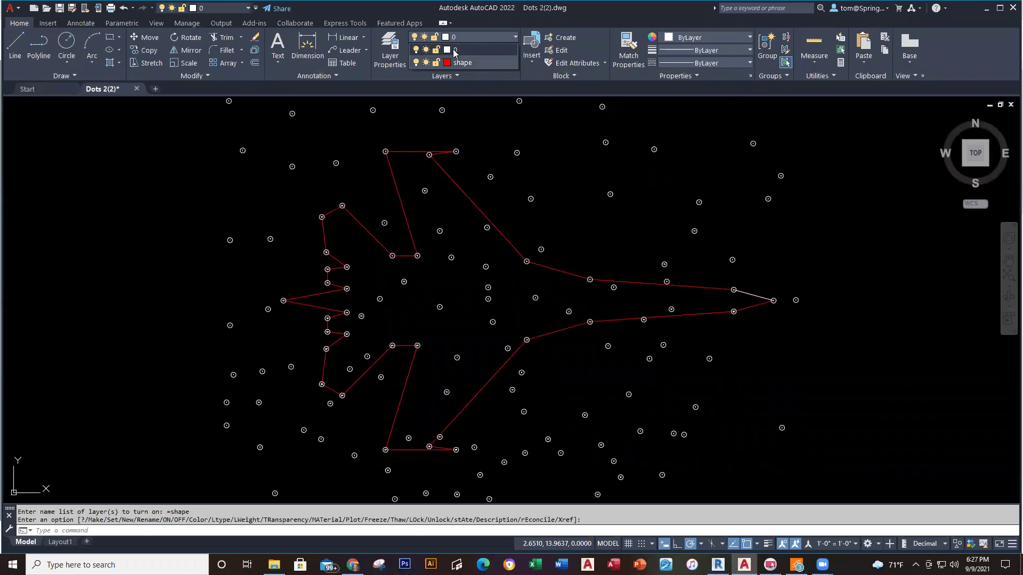
click(416, 50)
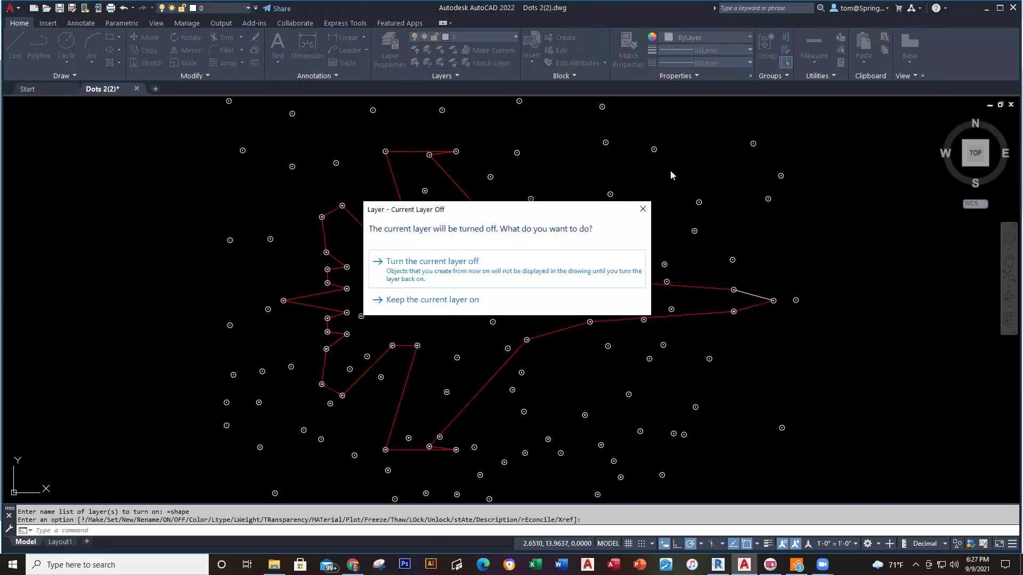
click(458, 300)
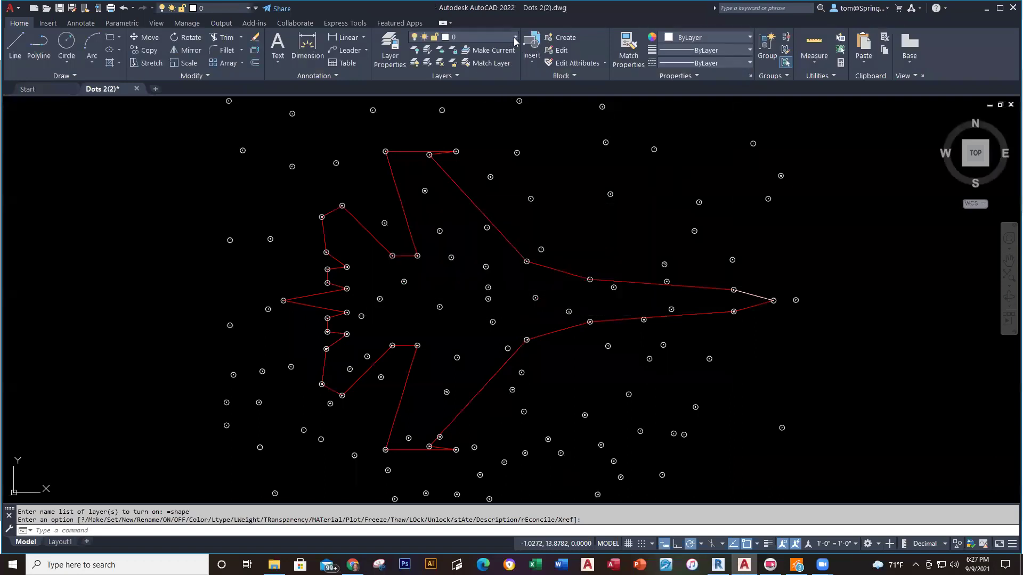
click(514, 37)
click(416, 62)
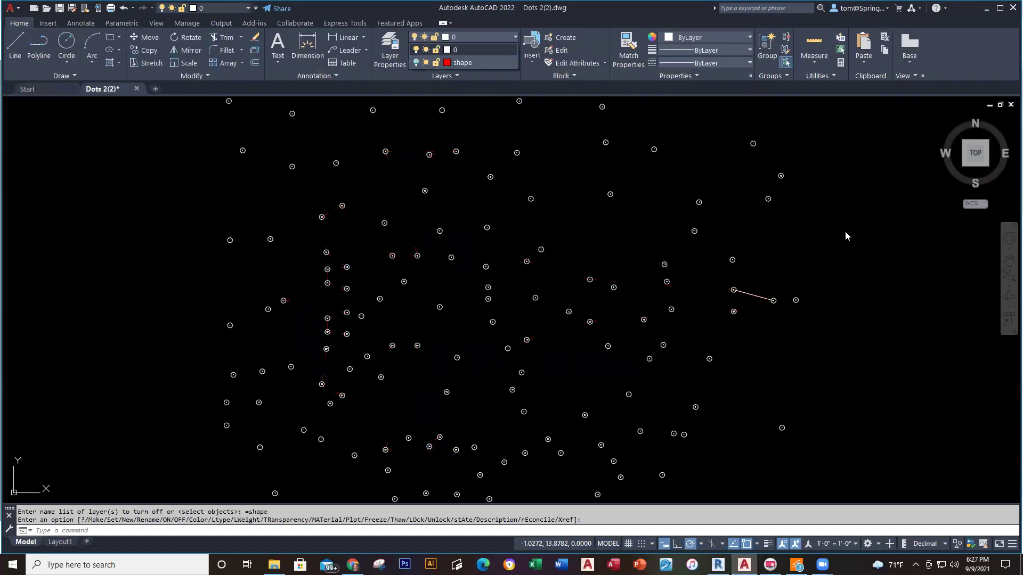
Examine the sequence of numbered dots across the Dots 2(2) drawing, following it from dot 1 up to dot 11.
scroll(736, 318, up, 8)
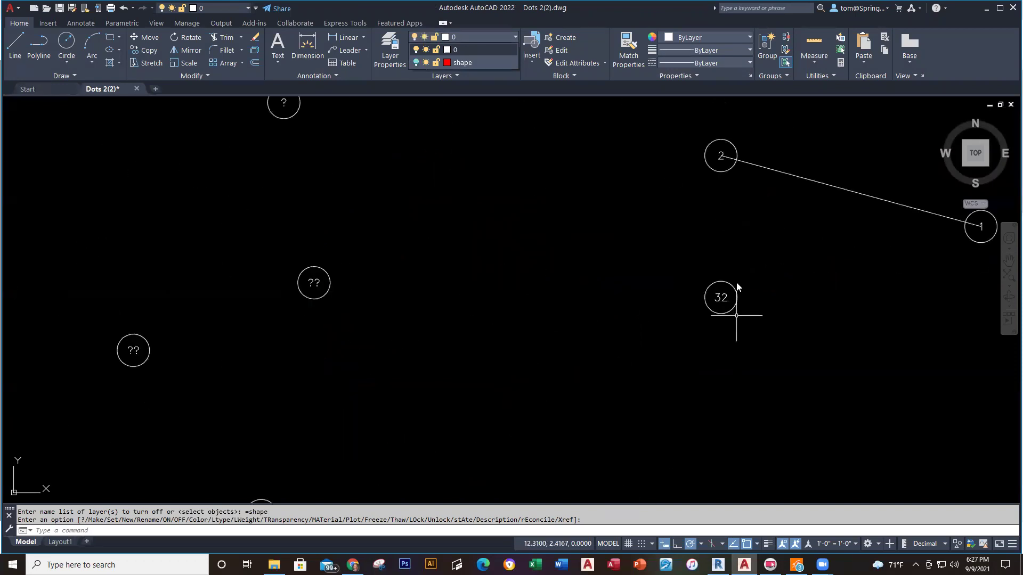
middle_drag(842, 222, 912, 367)
scroll(376, 315, down, 2)
middle_drag(377, 315, 581, 326)
scroll(217, 280, up, 4)
middle_drag(284, 282, 591, 419)
scroll(586, 407, down, 2)
scroll(267, 287, down, 4)
middle_drag(294, 294, 415, 359)
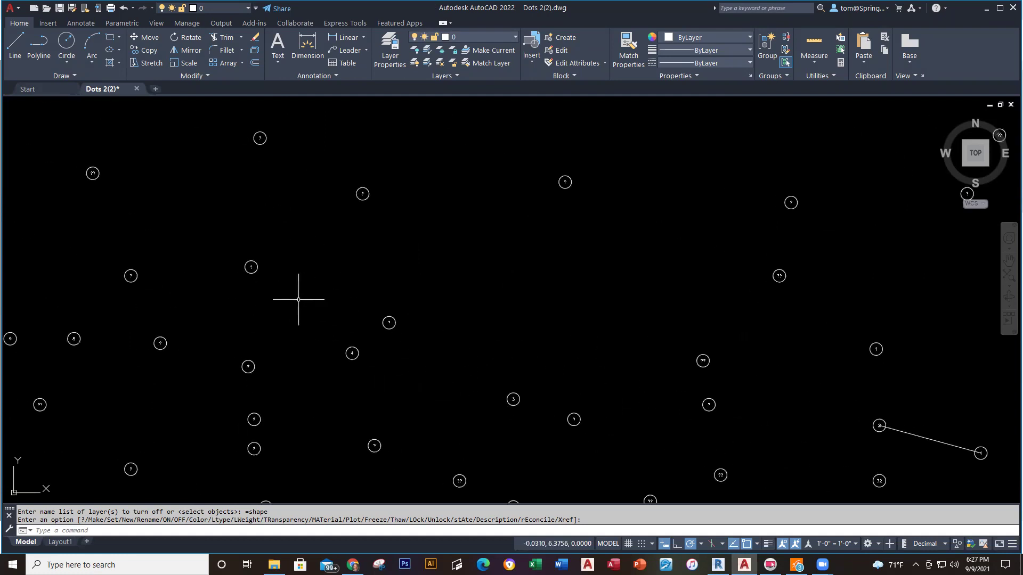
mouse_move(298, 300)
middle_down()
mouse_move(315, 299)
mouse_move(401, 402)
middle_up()
scroll(274, 255, up, 4)
mouse_move(273, 256)
middle_down()
mouse_move(340, 331)
mouse_move(378, 293)
middle_up()
scroll(362, 269, up, 4)
scroll(464, 292, down, 10)
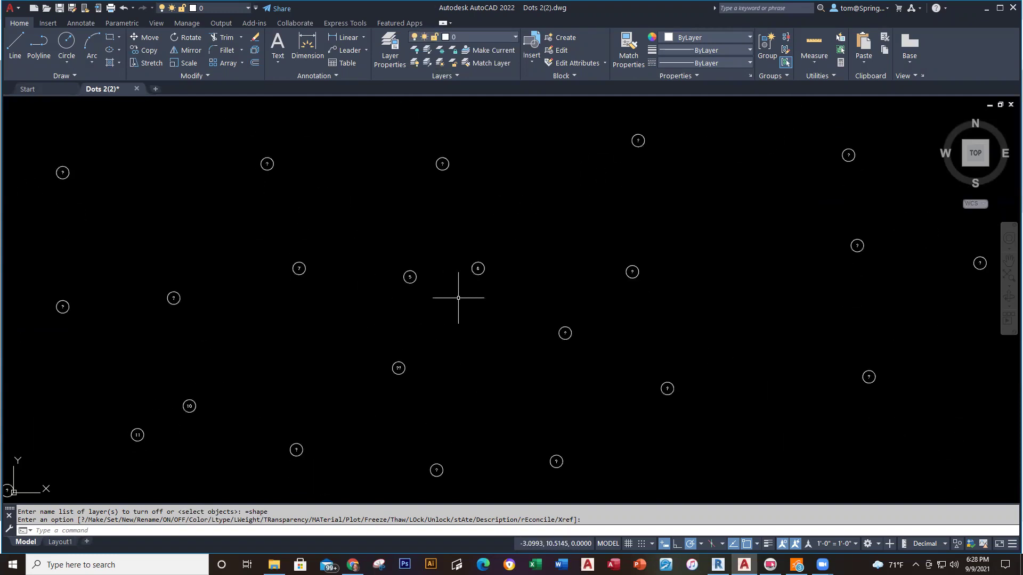
middle_drag(496, 298, 476, 168)
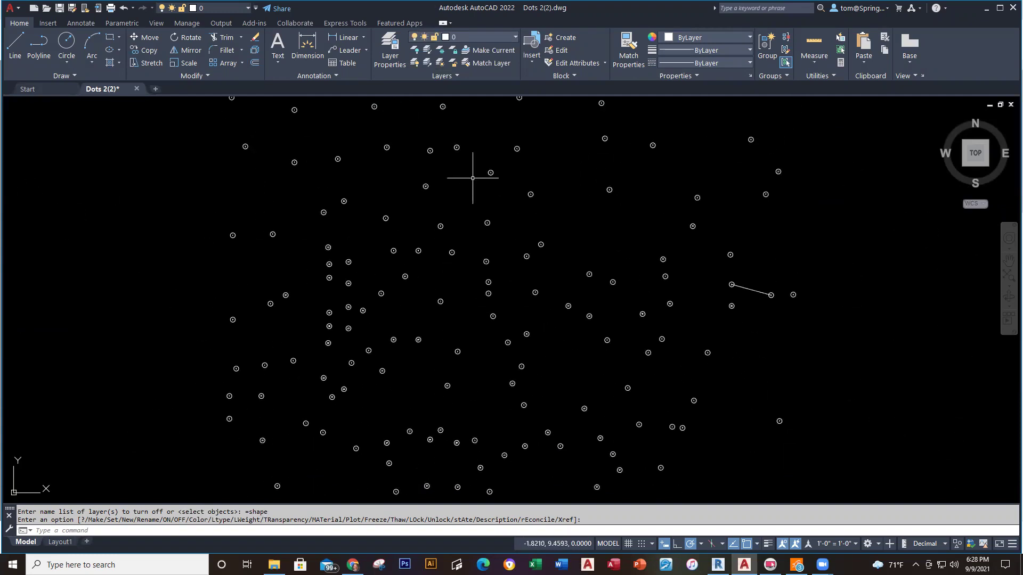
Close the Dots 2(2) drawing without saving and open Arrange-A(2).dwg from Downloads.
click(137, 88)
click(542, 305)
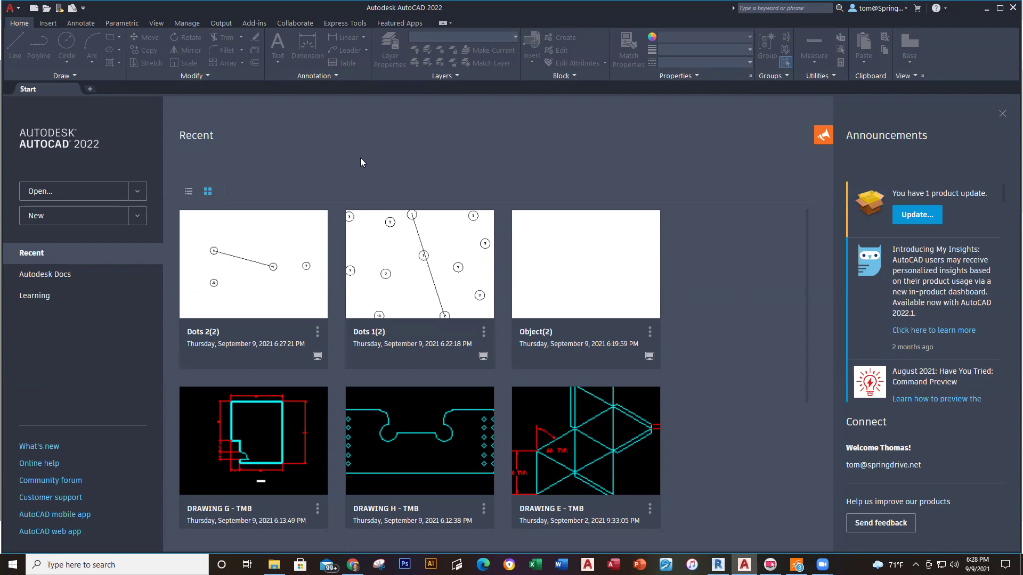
click(47, 8)
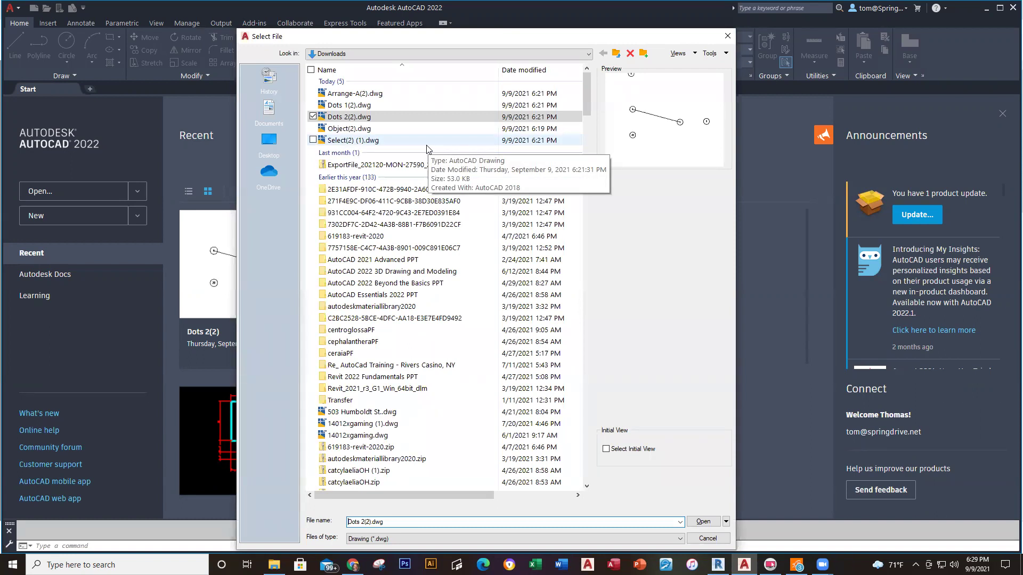
click(374, 94)
double_click(375, 95)
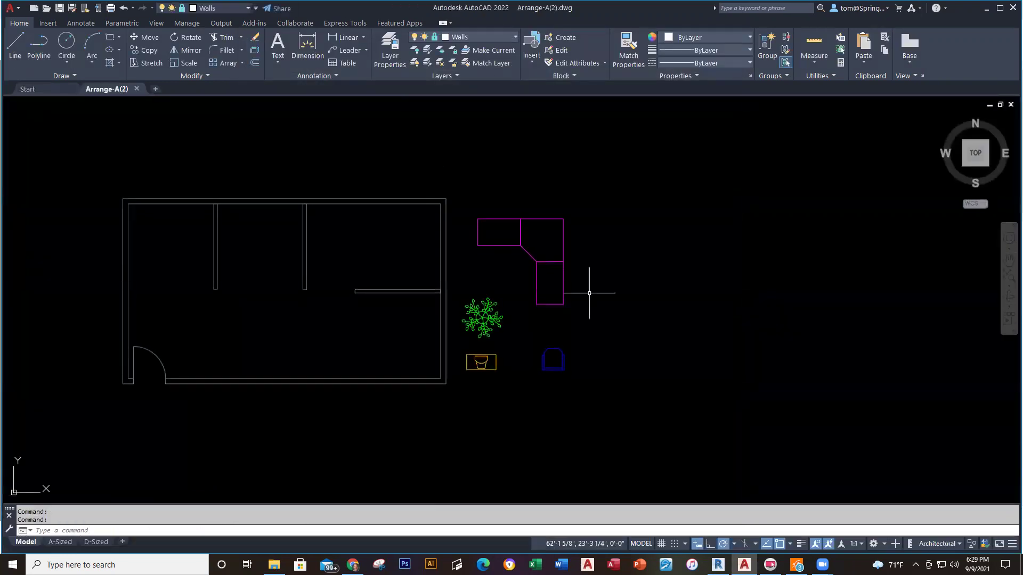
middle_drag(609, 309, 727, 304)
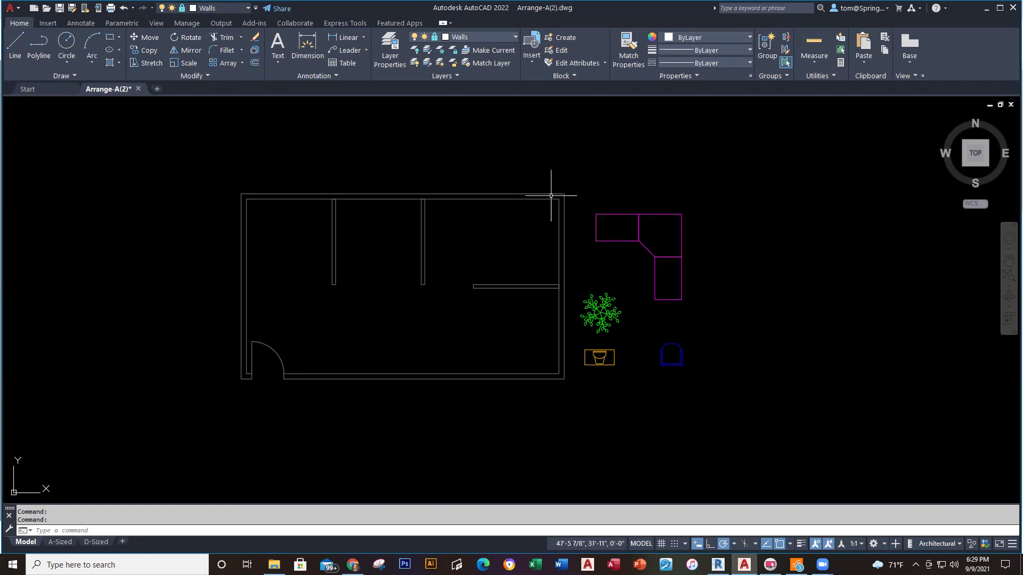
click(659, 207)
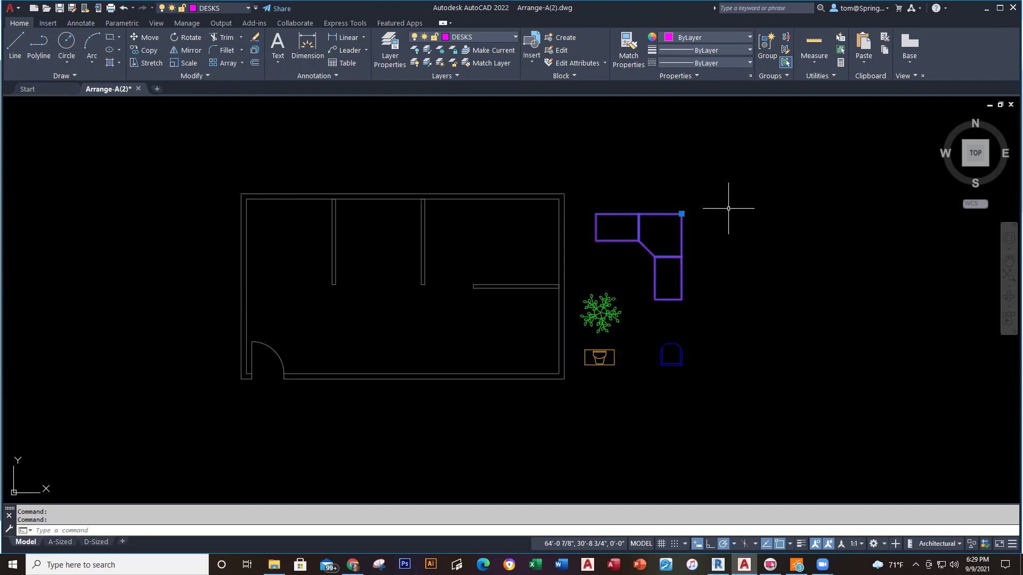
key(Escape)
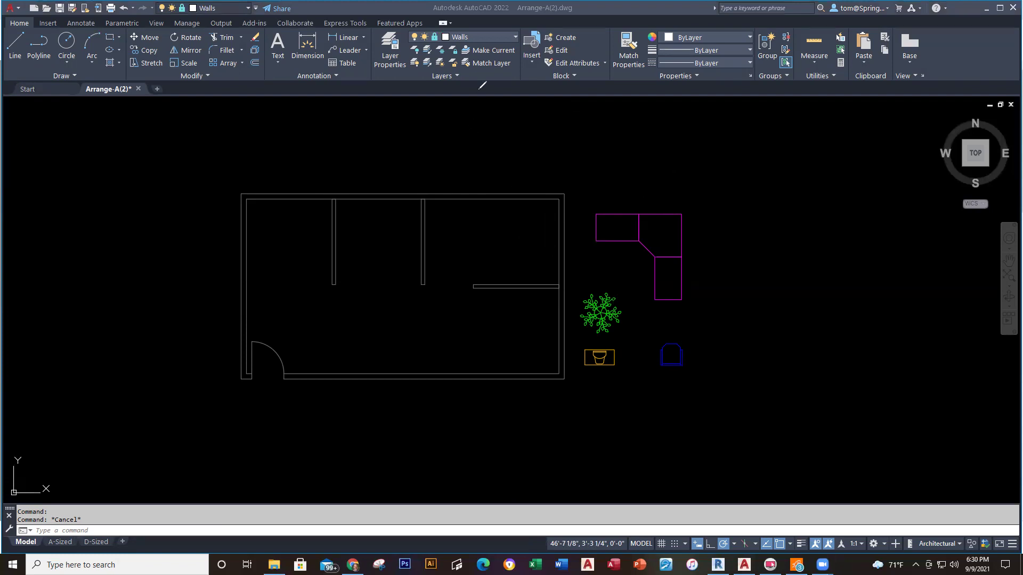
click(451, 147)
click(149, 39)
right_click(149, 41)
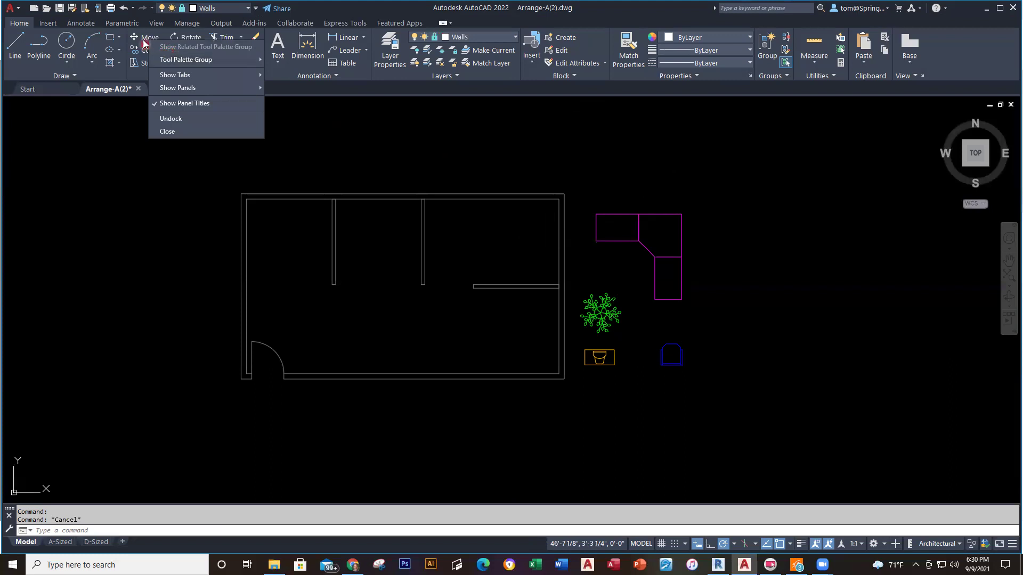
Move the magenta desk by its upper-right corner to the upper-right inside corner of the room.
click(143, 42)
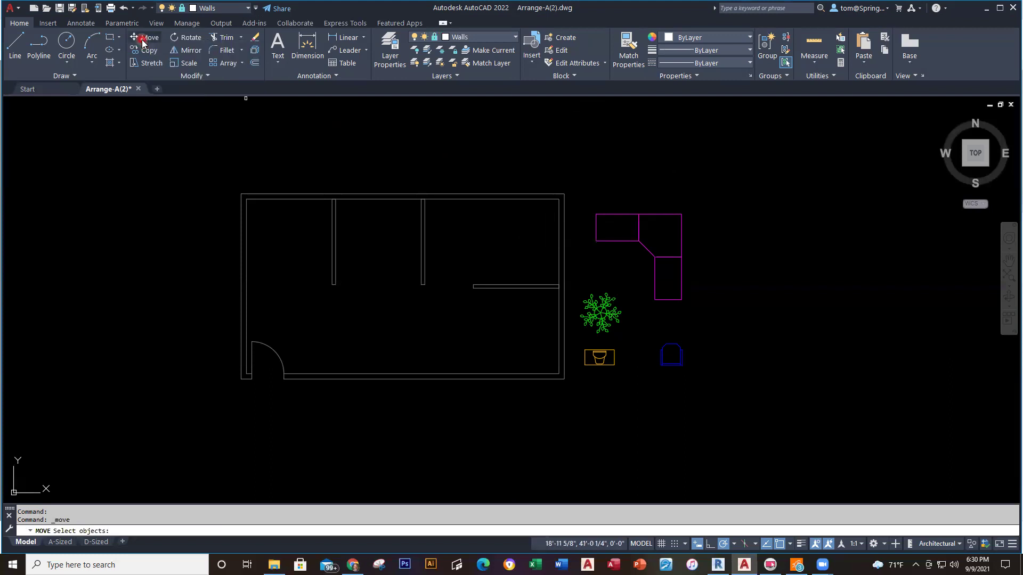
click(118, 531)
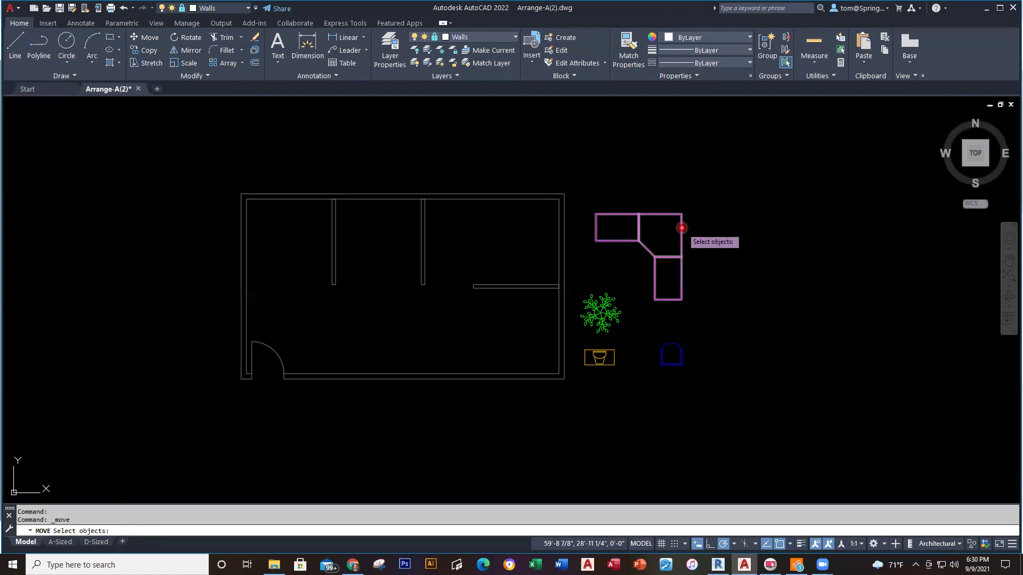
click(682, 228)
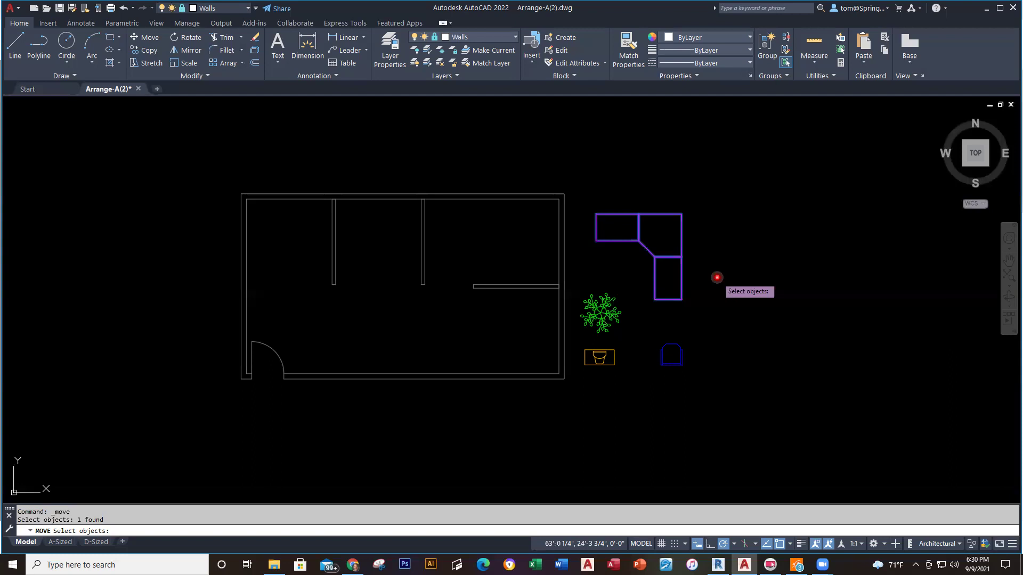
key(Return)
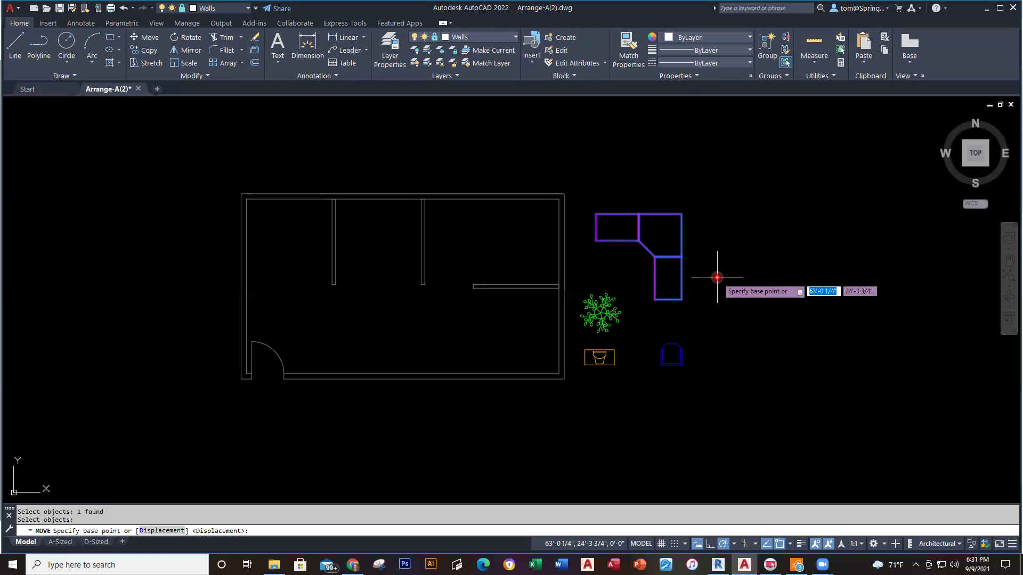
click(681, 214)
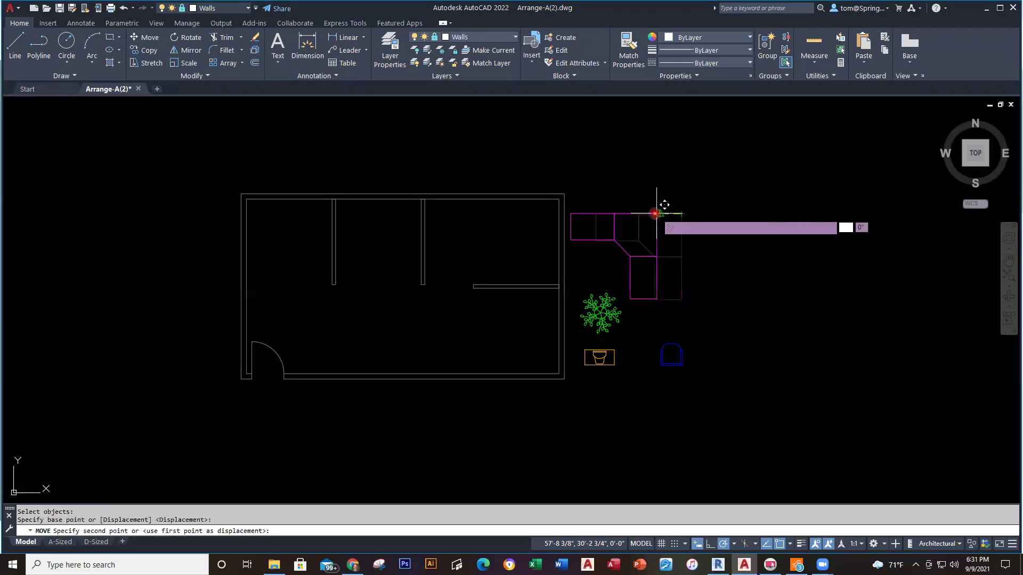
click(559, 200)
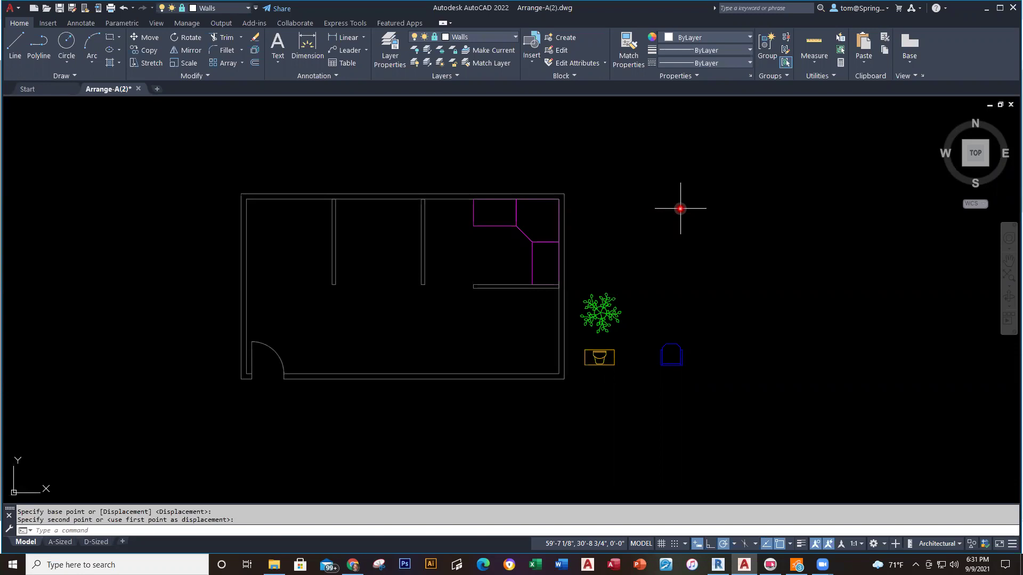
Move the blue chair by its centre into the room, just in front of the magenta desk's angled edge.
click(148, 39)
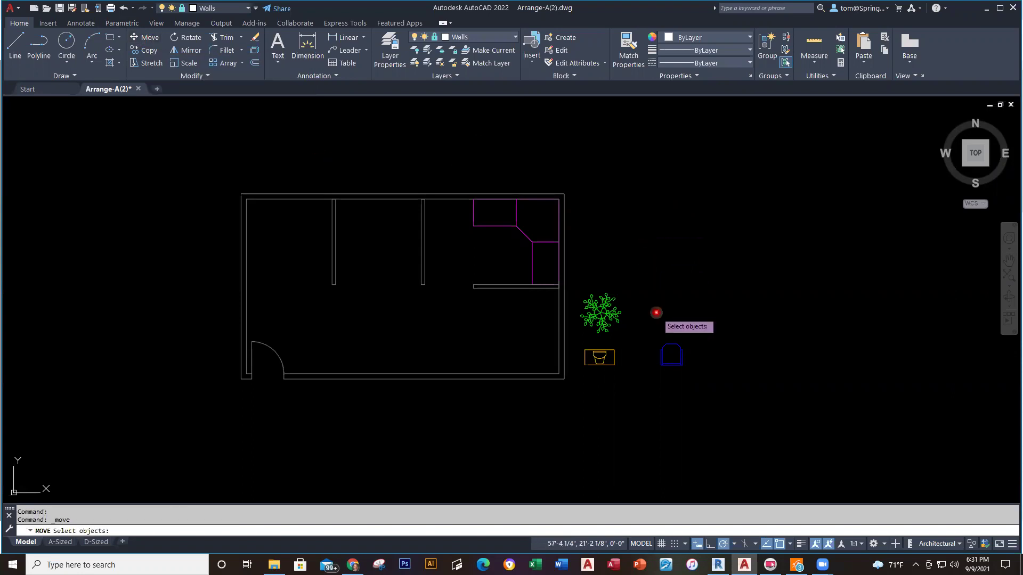
click(669, 347)
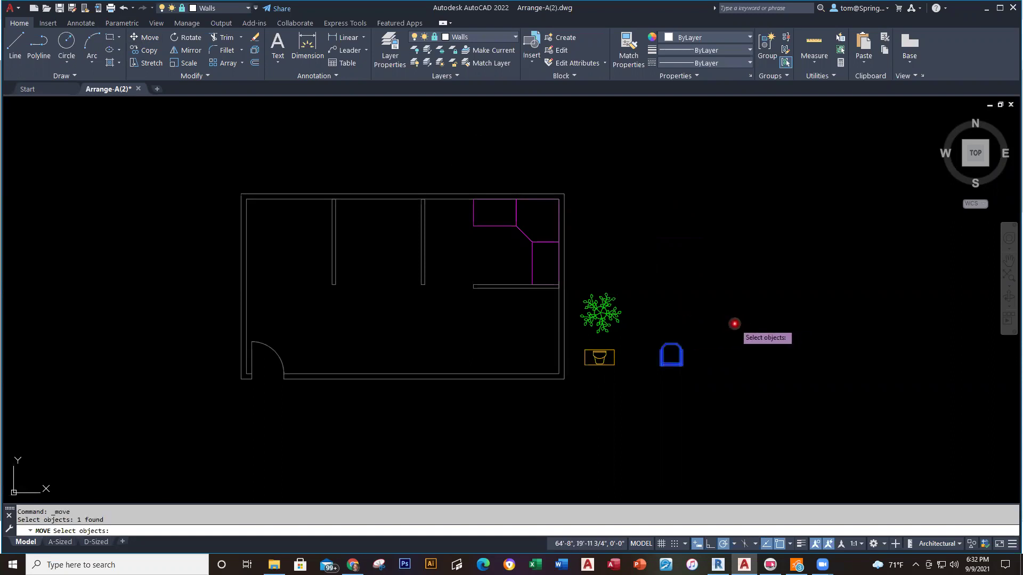
key(Return)
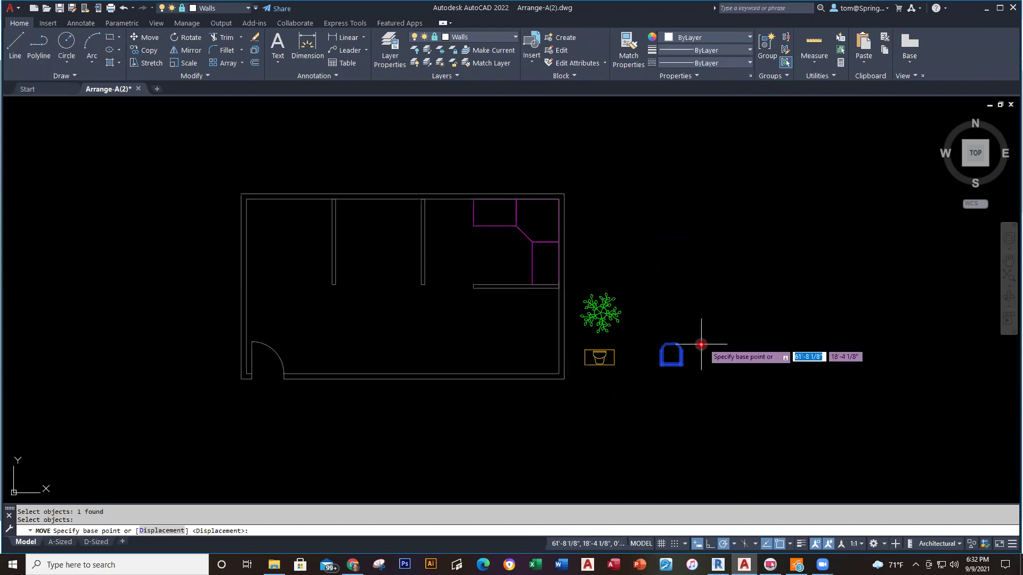
click(672, 356)
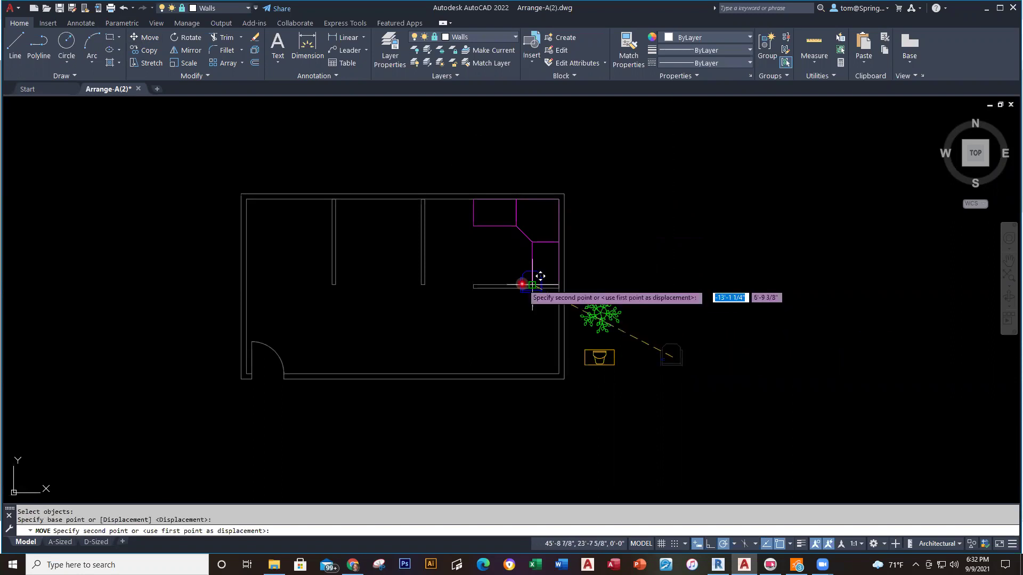
click(514, 255)
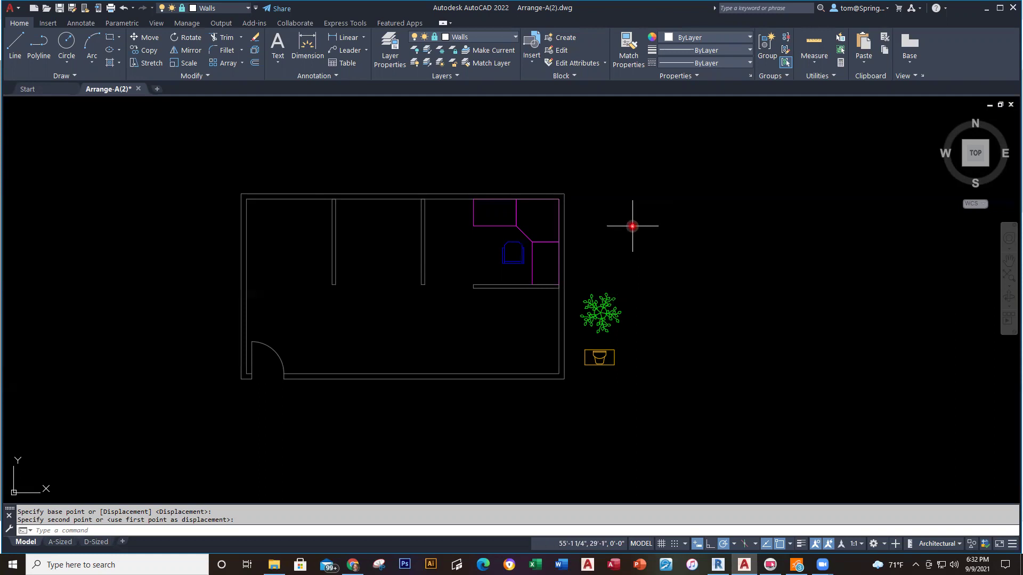
Move the green plant by its centre into the space between the second upper partition wall and the magenta desk.
click(148, 40)
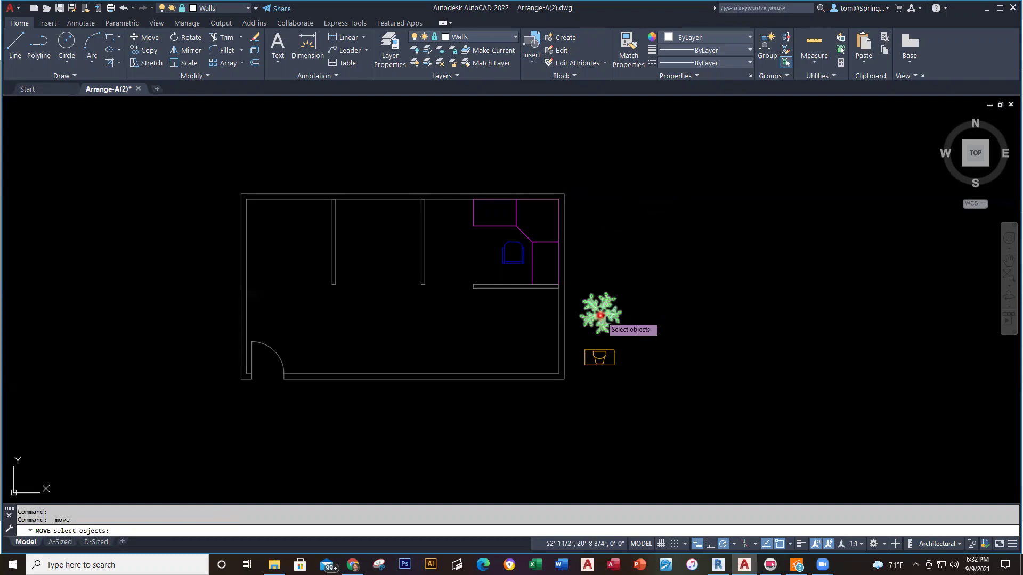
click(600, 315)
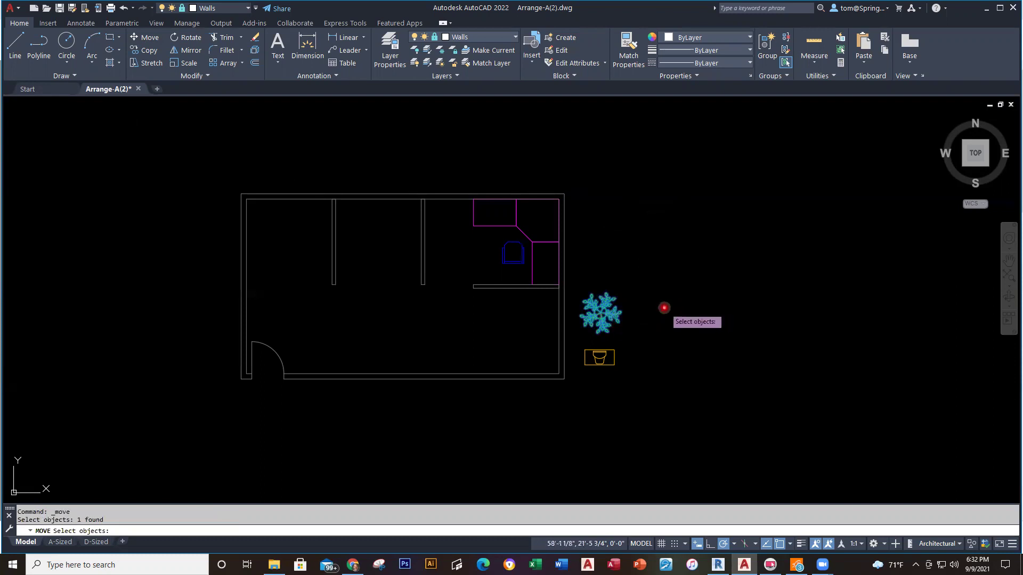
key(Return)
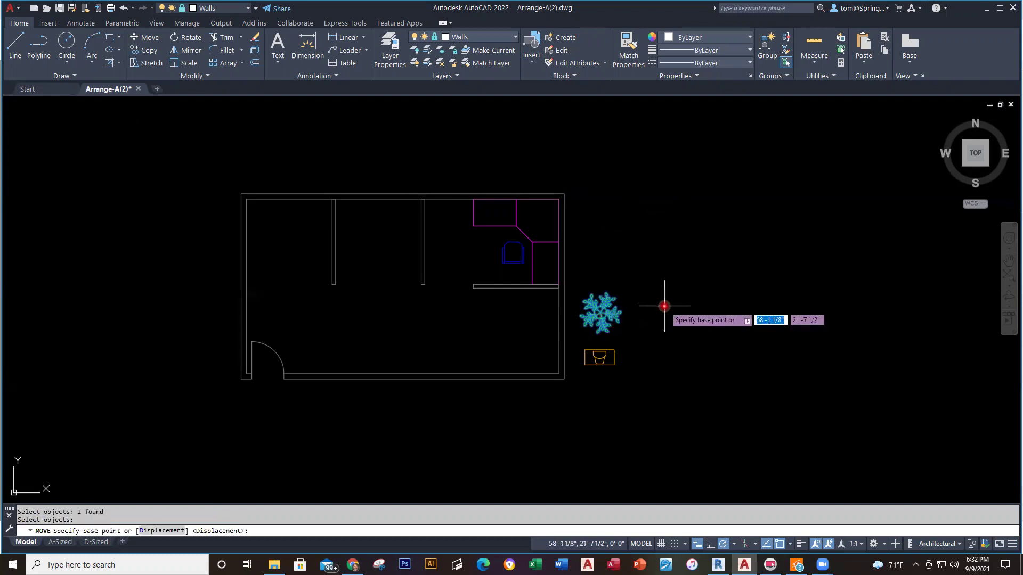
click(601, 313)
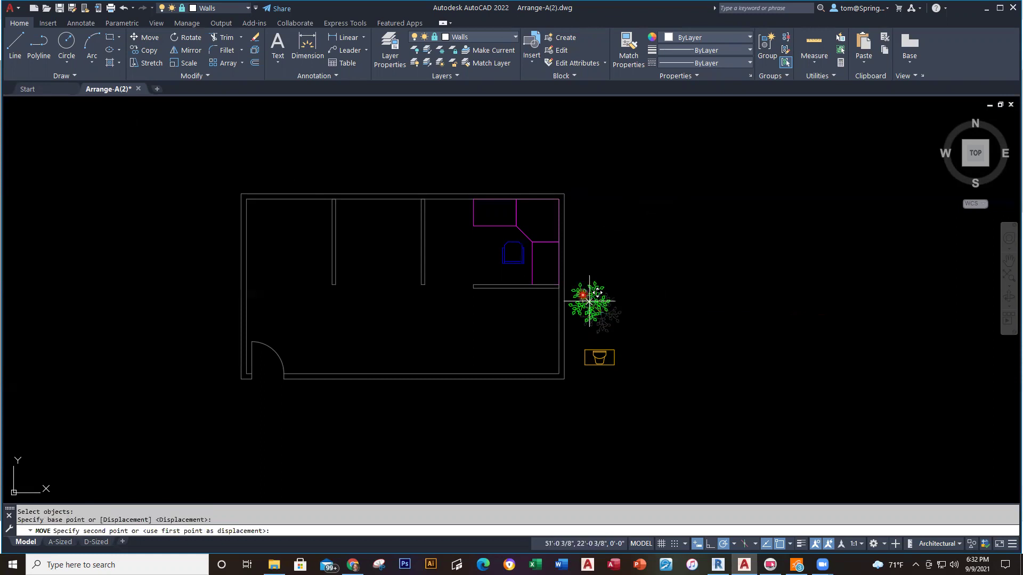
click(448, 225)
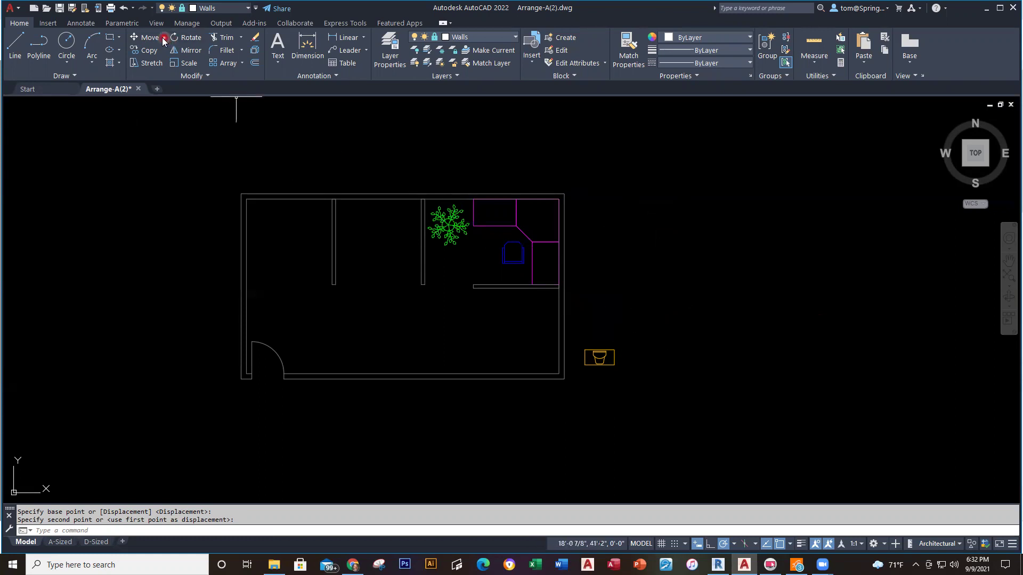
Repeat the Move command to place the yellow computer by its centre on the corner section of the magenta desk.
right_click(662, 289)
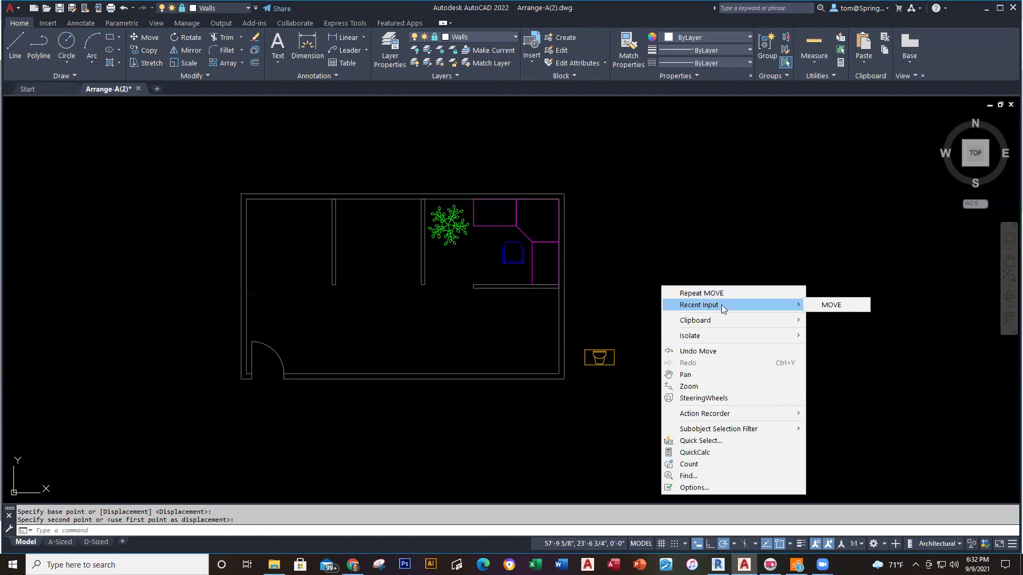
click(724, 294)
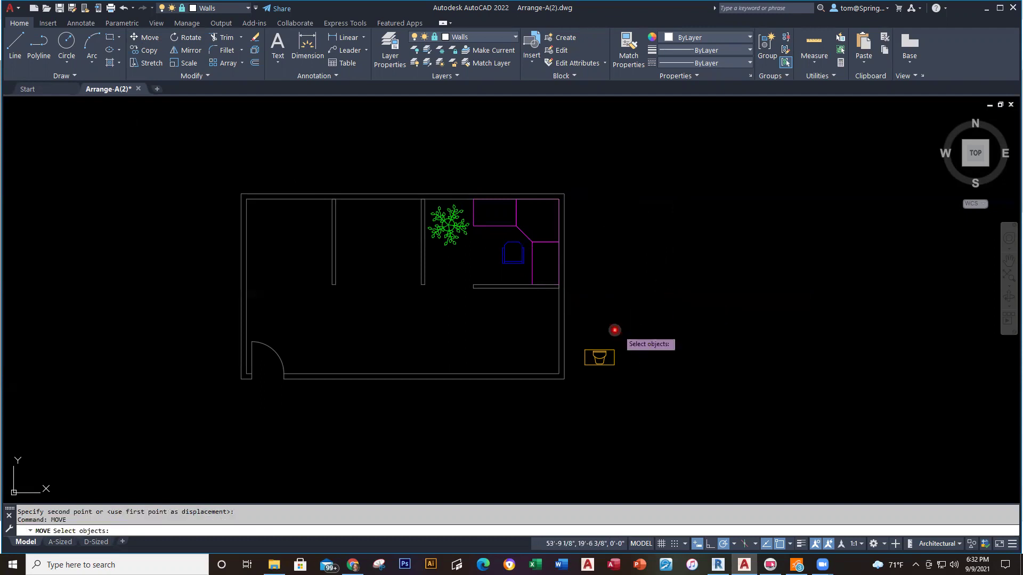
click(603, 346)
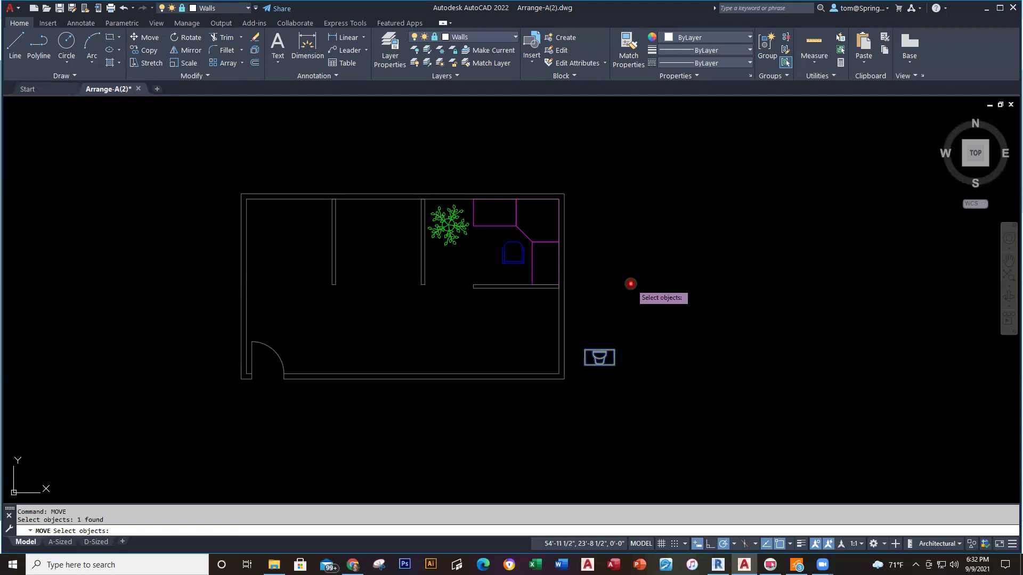
key(Return)
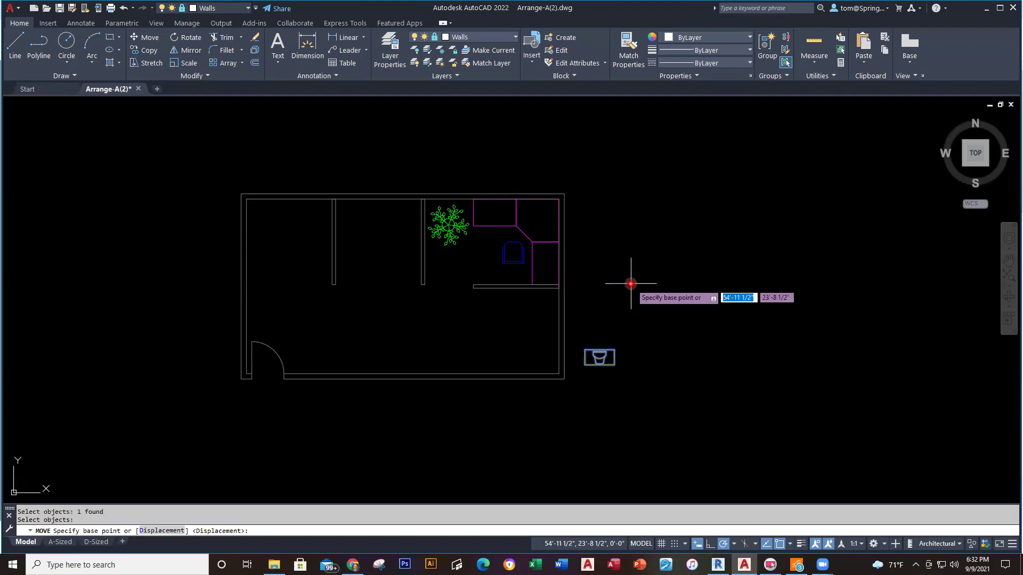
click(600, 358)
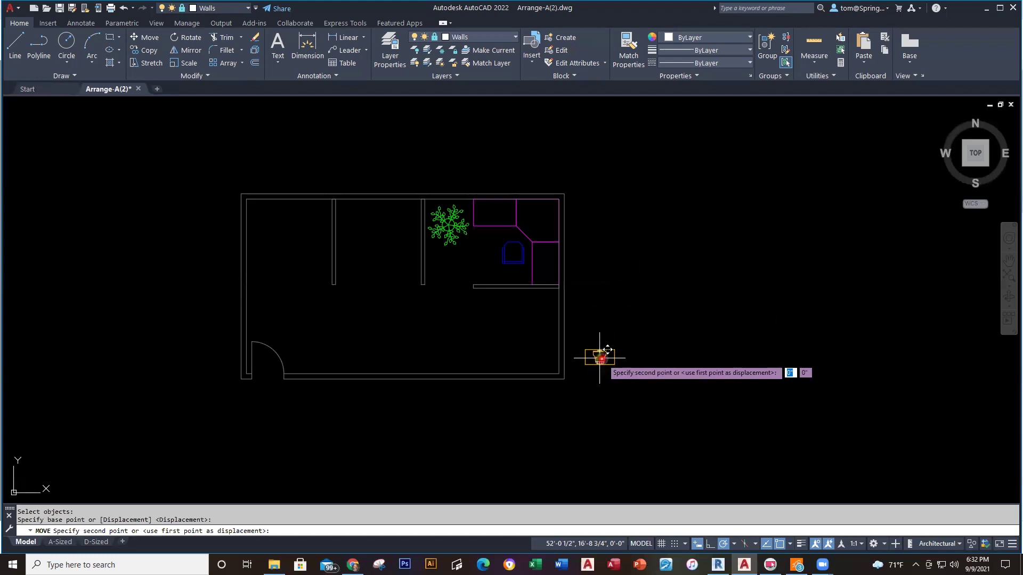
click(537, 219)
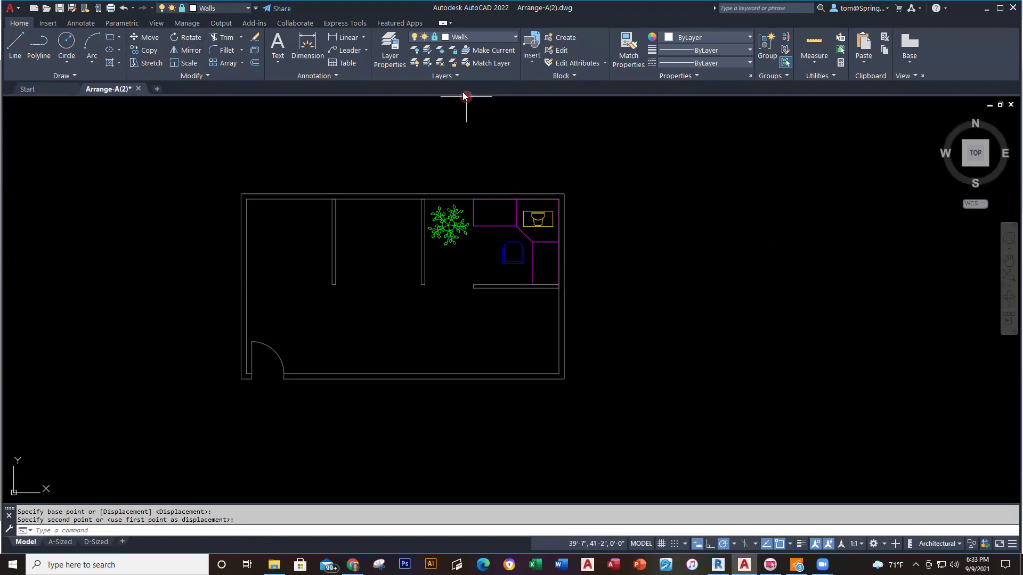
Set the polar tracking angles to 45, 90, 135, 180.
scroll(458, 255, up, 2)
middle_drag(458, 256, 562, 235)
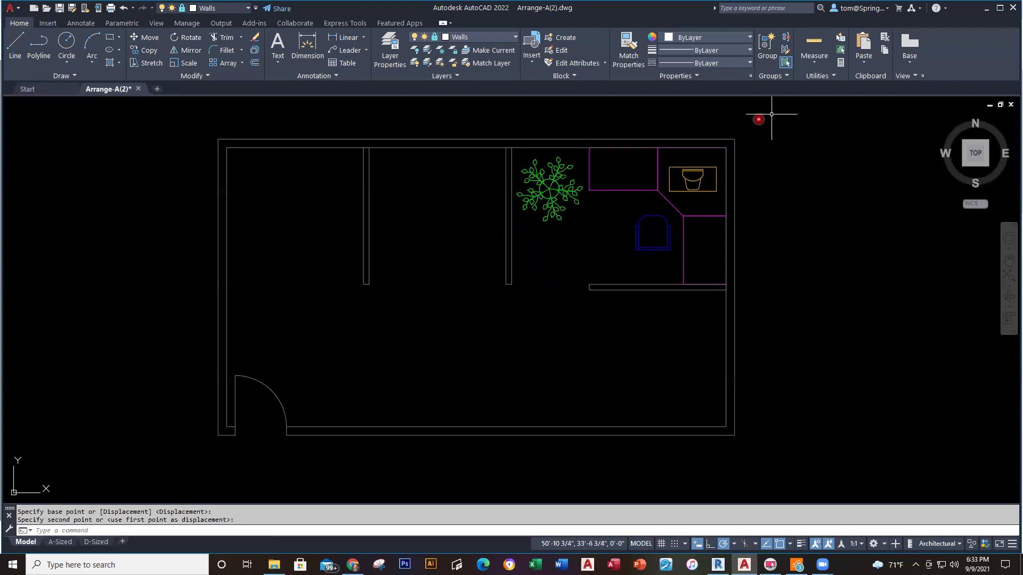
scroll(691, 210, up, 2)
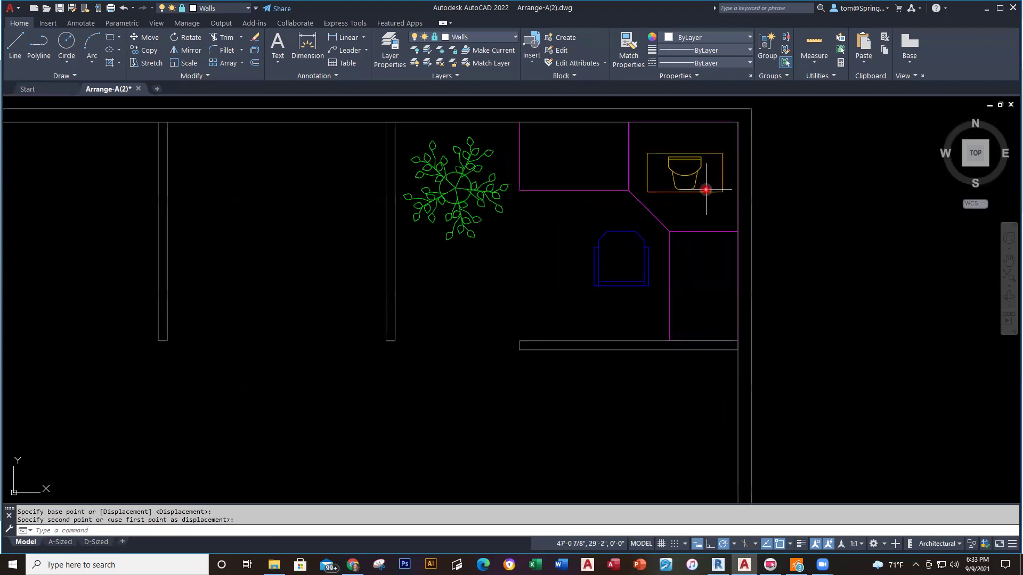
middle_drag(676, 241, 675, 234)
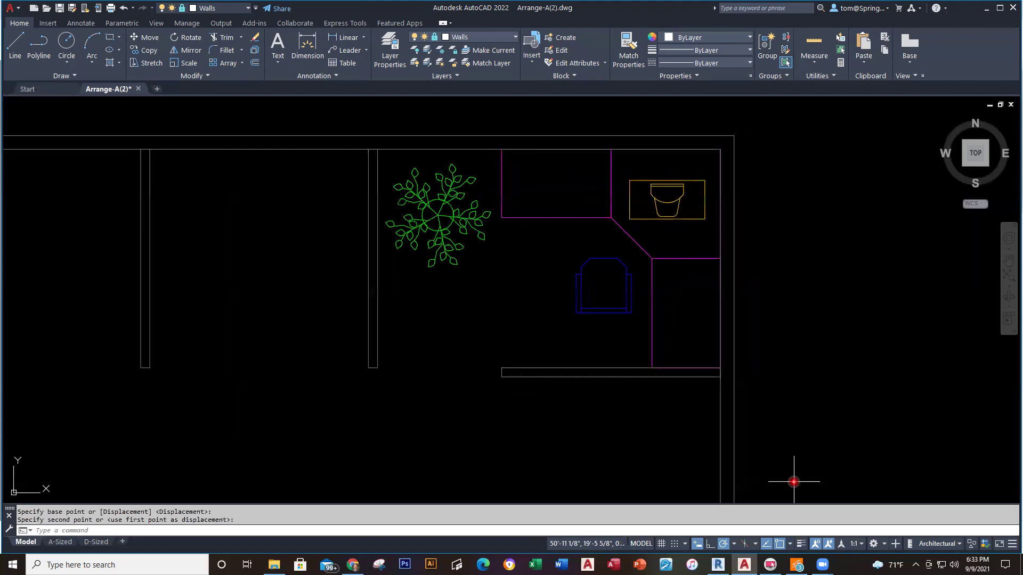
click(734, 544)
click(746, 409)
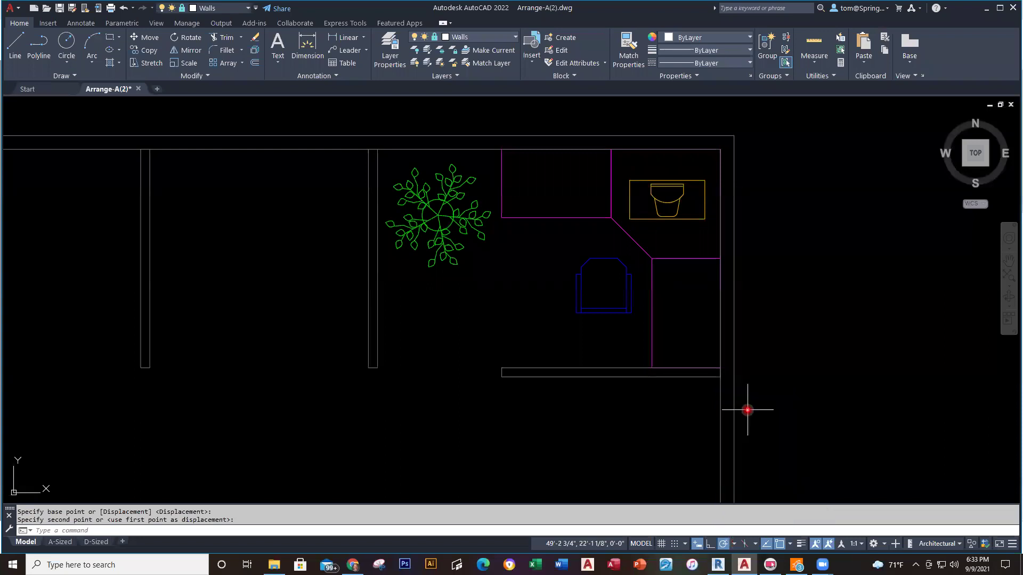
click(733, 544)
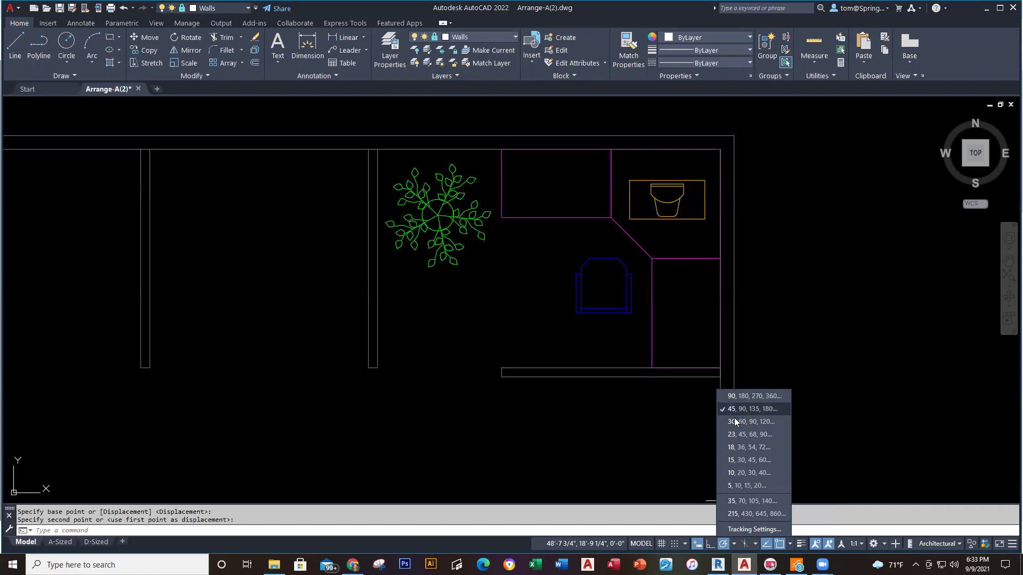
click(597, 341)
Rotate the blue chair about its centre by about 317 degrees so it faces the desk's angled edge.
click(184, 39)
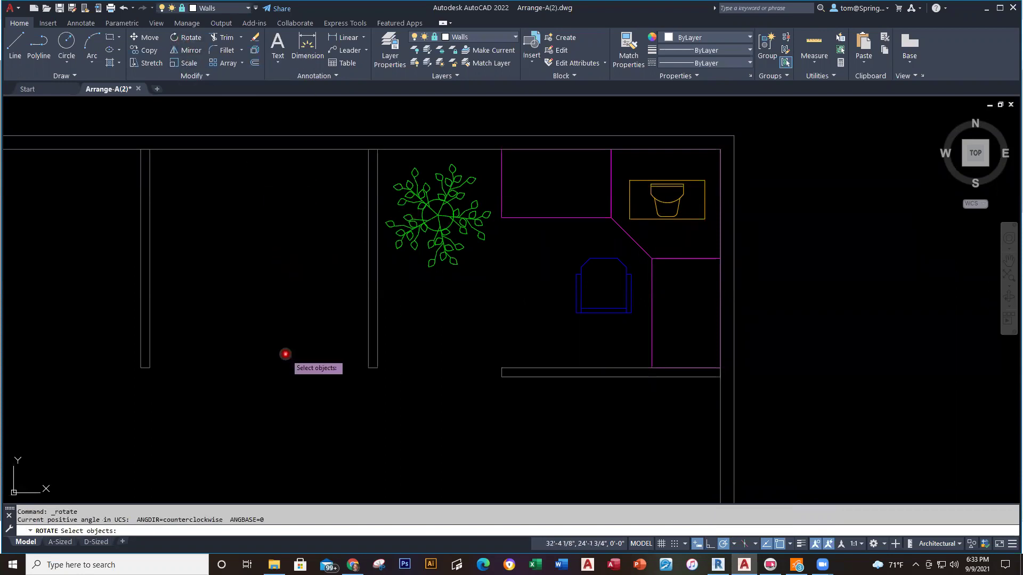
click(601, 310)
click(537, 322)
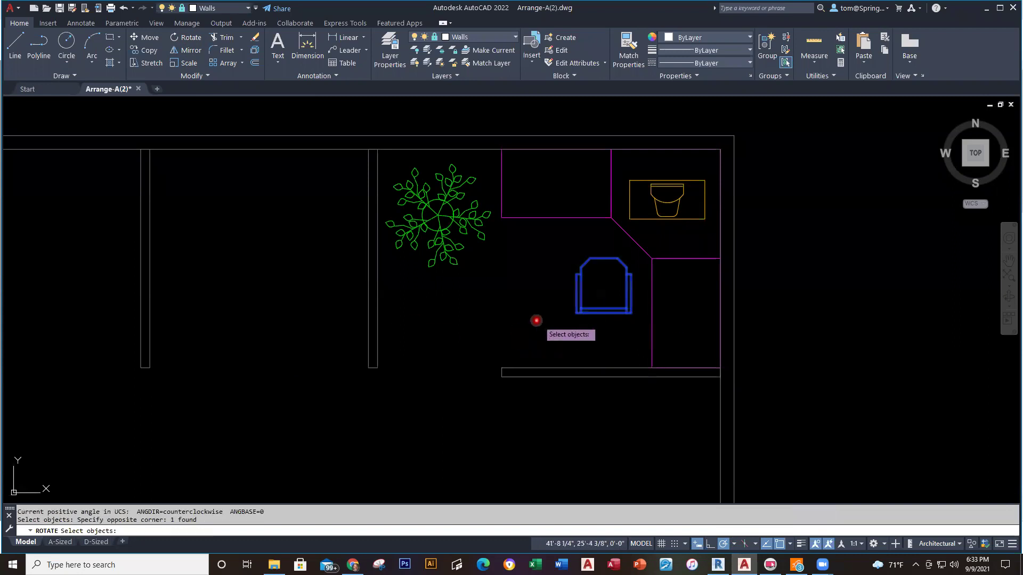
key(Return)
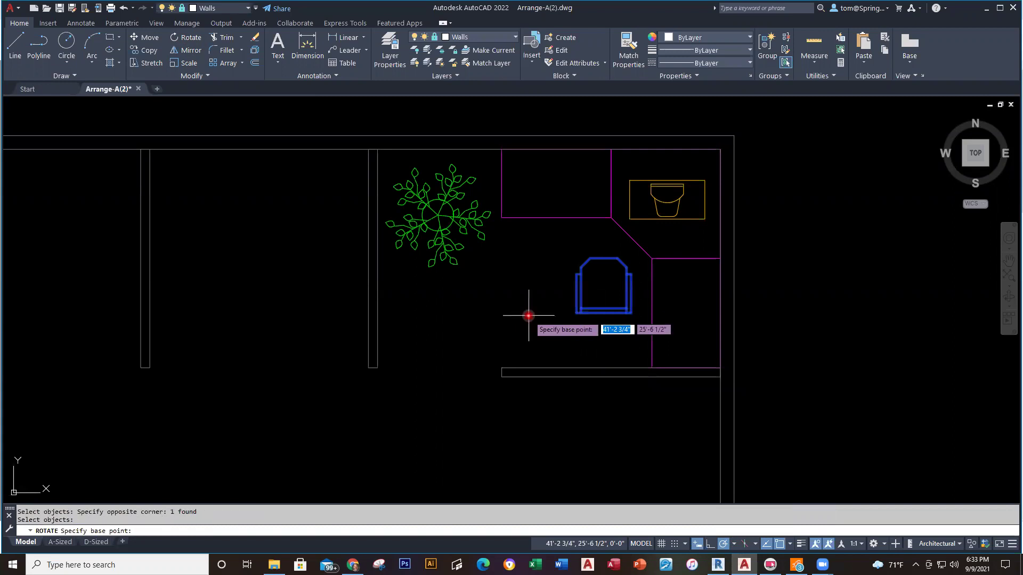
click(596, 291)
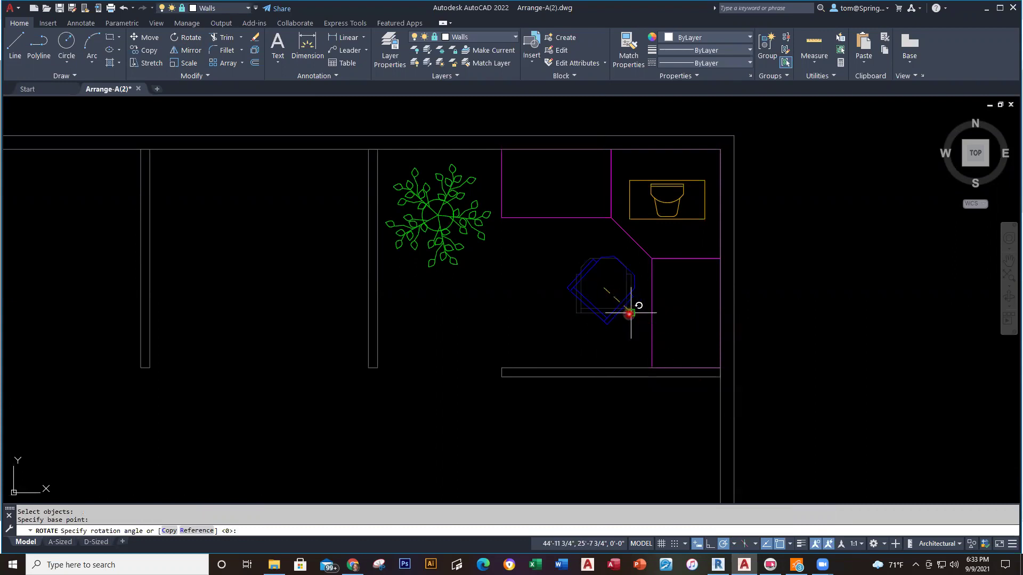
click(630, 313)
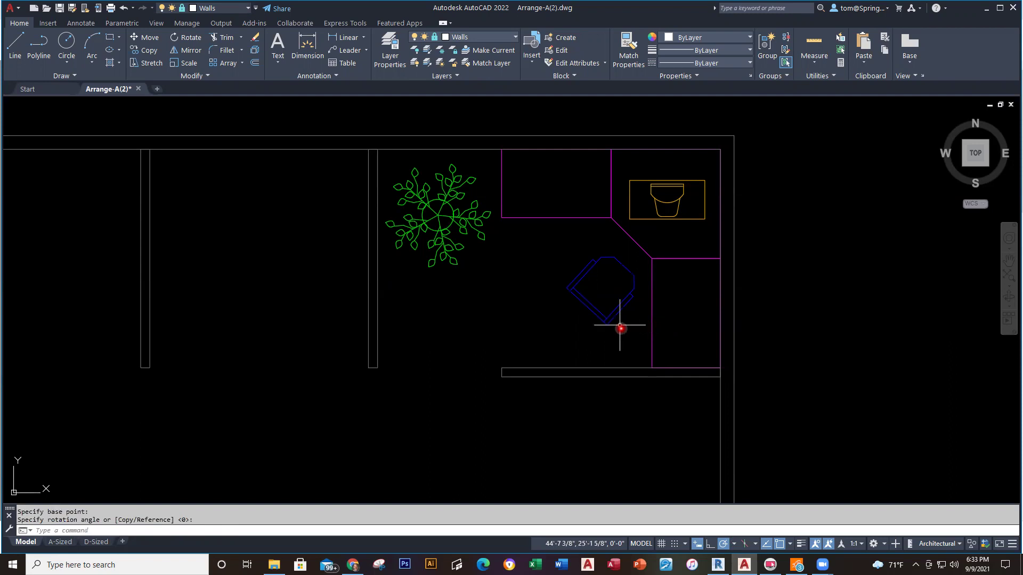
Nudge the rotated chair upward in small increments until it sits close to the desk's angled edge, and clear the selection.
click(610, 315)
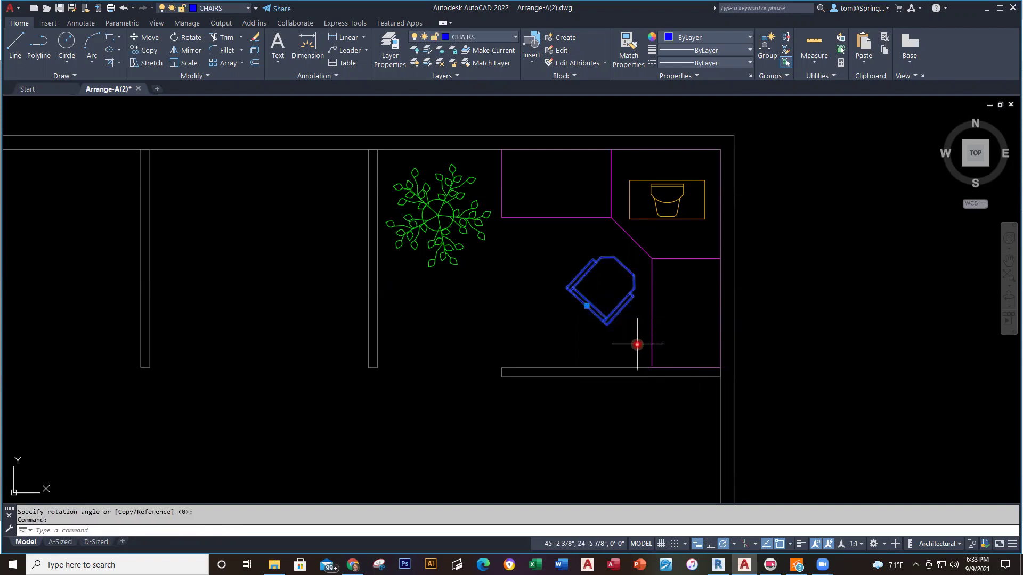
key(ctrl+Up)
key(ctrl+Up)
key(ctrl+Up)
key(ctrl+Up)
key(ctrl+Up)
key(ctrl+Up)
key(ctrl+Up)
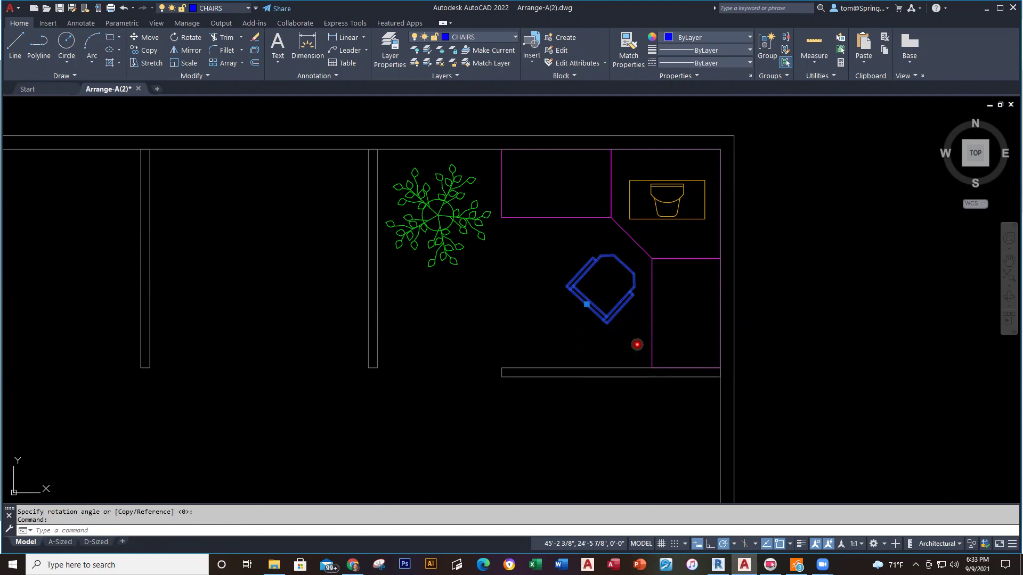
key(ctrl+Up)
key(ctrl+Up)
key(ctrl+Up)
key(ctrl+Up)
key(ctrl+Up)
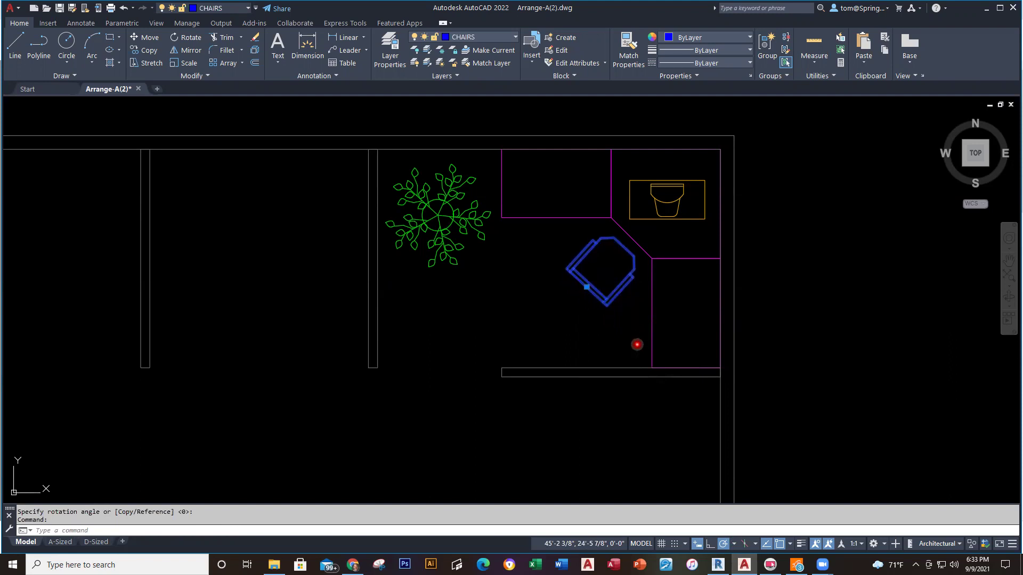
key(Escape)
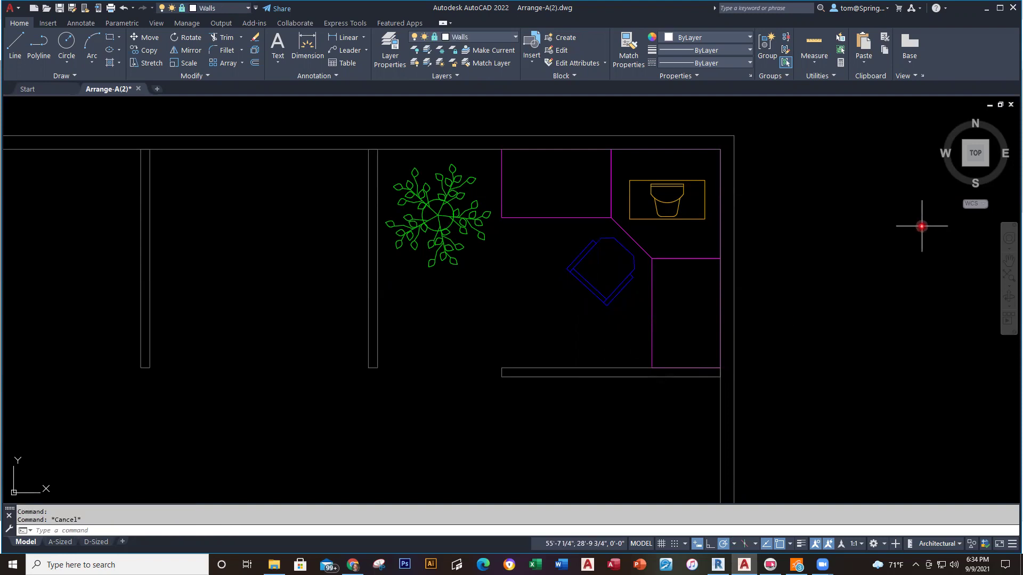
Rotate the yellow computer about the middle of its monitor's upper edge so it faces the chair, parallel to the desk's angled edge.
click(184, 39)
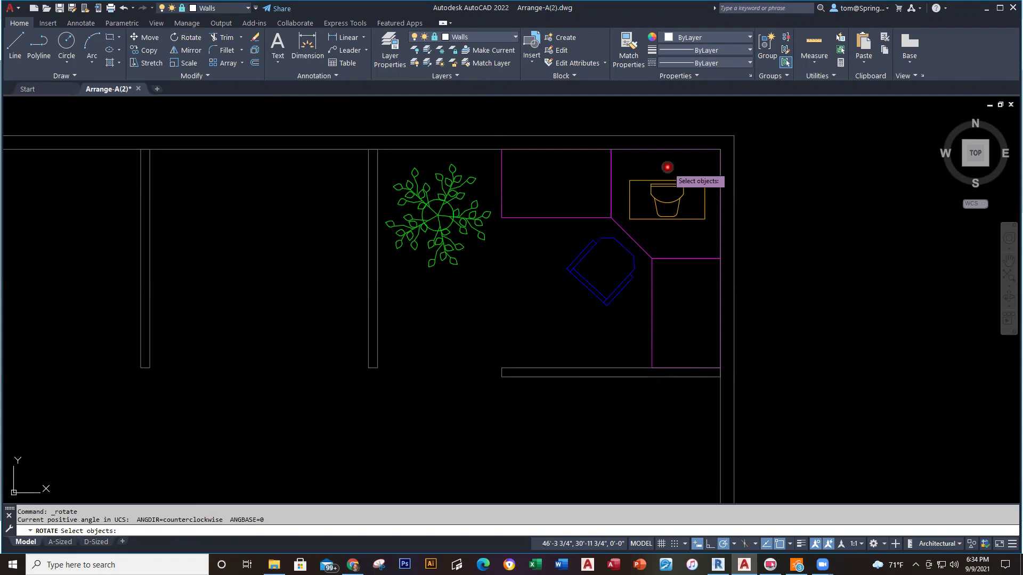
click(675, 179)
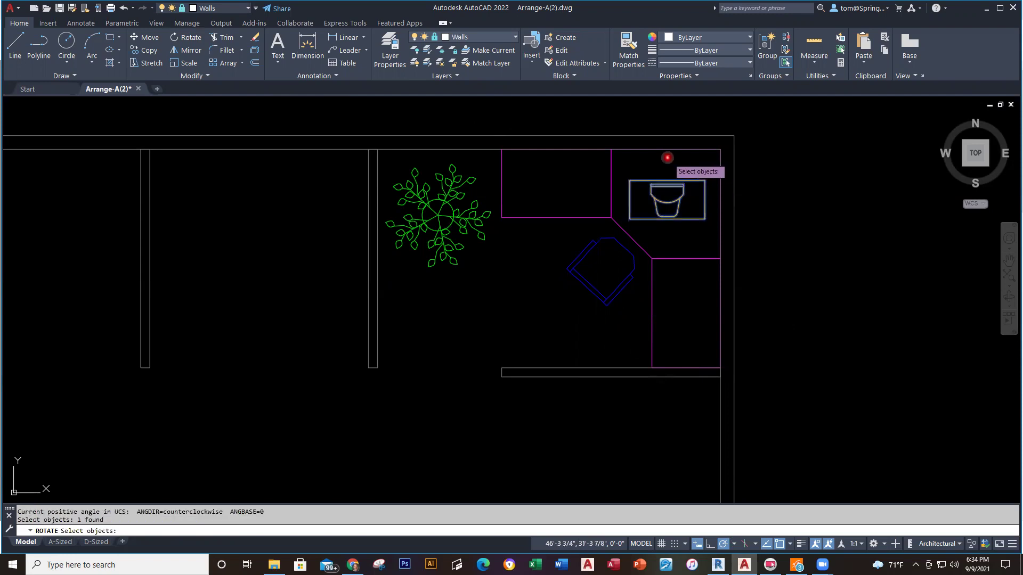
key(Return)
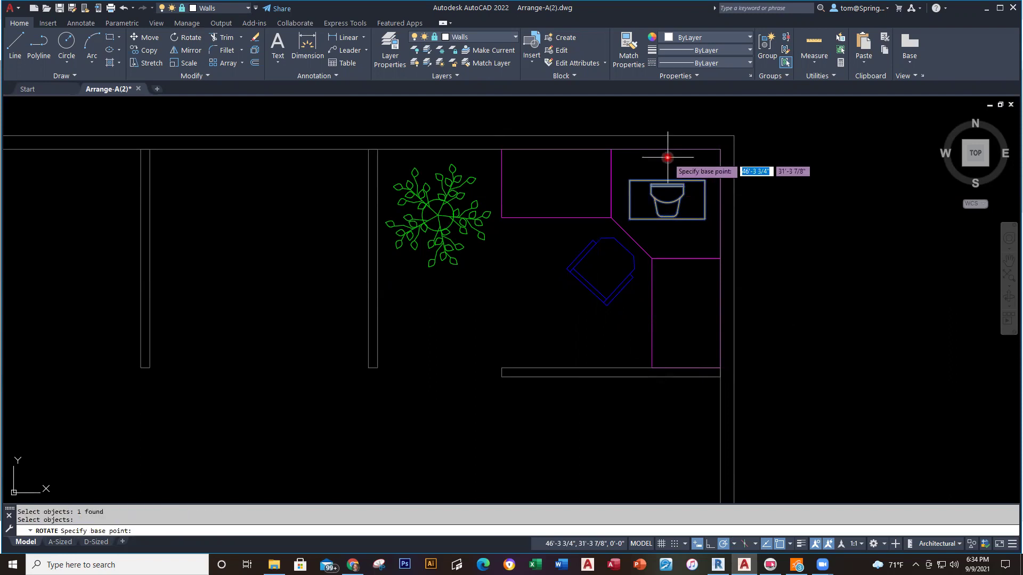
click(672, 193)
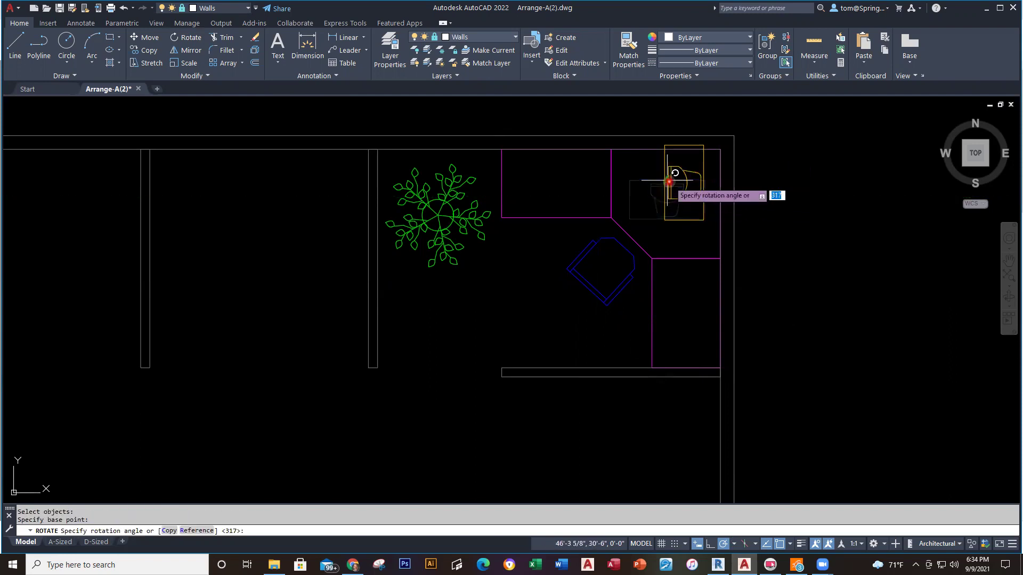
click(637, 148)
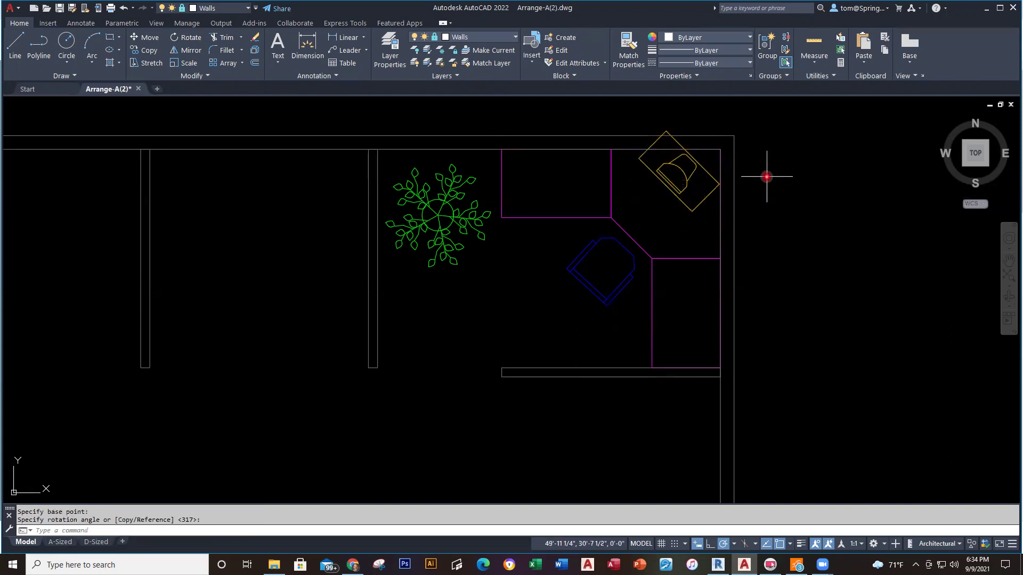
Nudge the rotated yellow computer down and slightly left until it sits centred on the desk's corner section, and clear the selection.
click(682, 201)
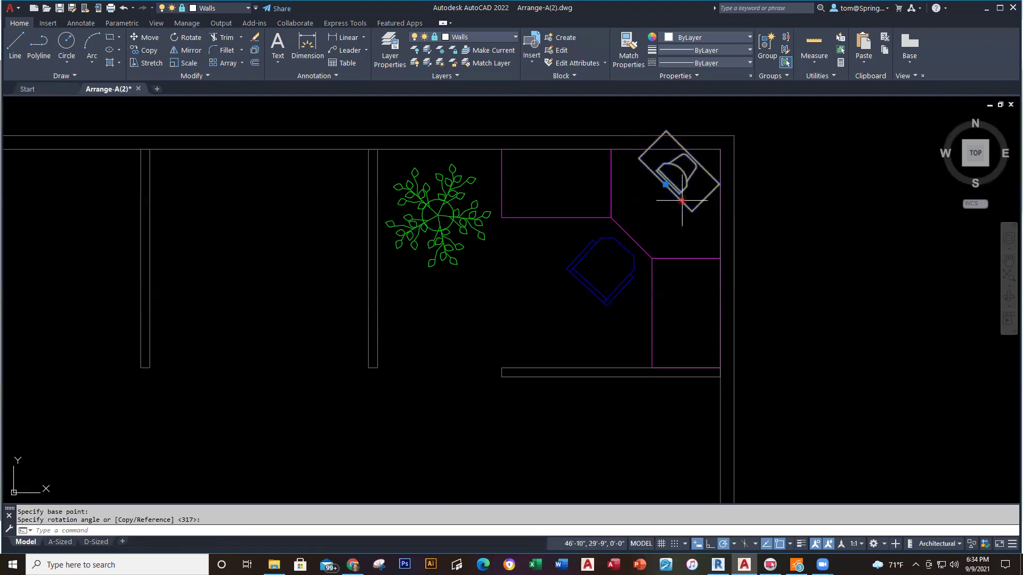
key(ctrl+Down)
key(ctrl+Down)
key(ctrl+Down)
key(ctrl+Down)
key(ctrl+Down)
key(ctrl+Down)
key(ctrl+Down)
key(ctrl+Left)
key(ctrl+Left)
key(ctrl+Down)
key(ctrl+Down)
key(ctrl+Down)
key(ctrl+Left)
key(ctrl+Left)
key(ctrl+Down)
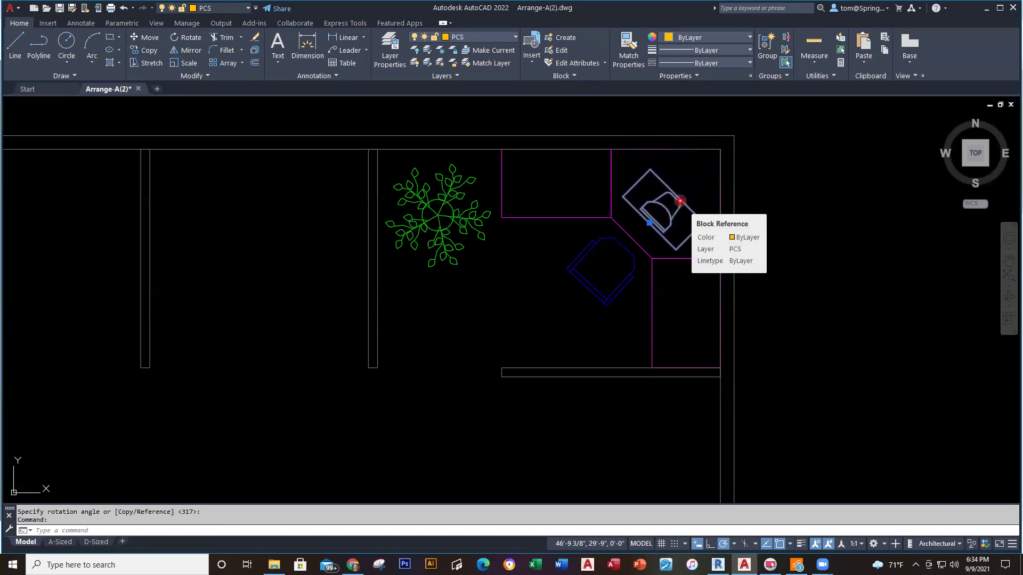
key(Escape)
scroll(779, 230, down, 2)
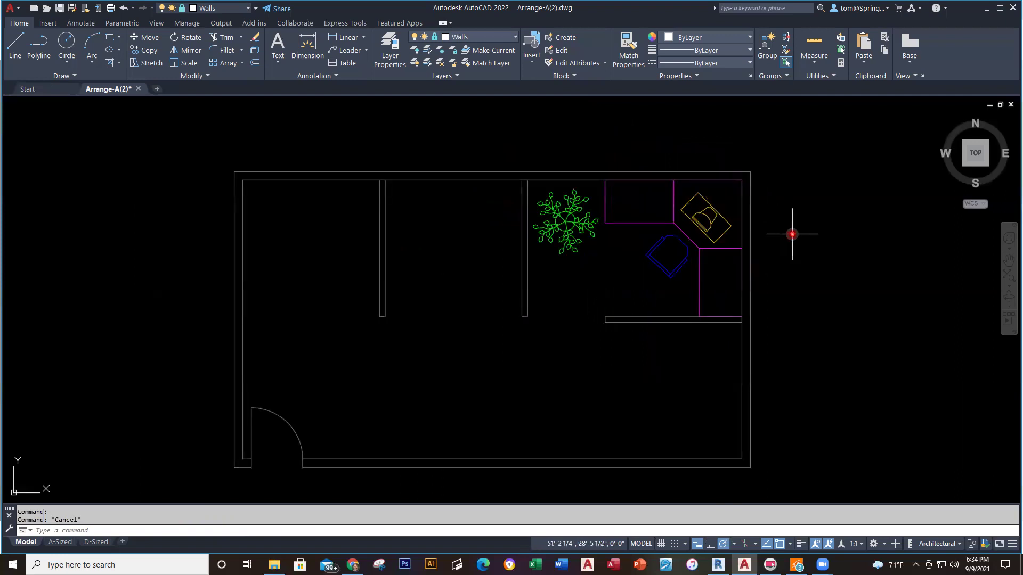
click(148, 54)
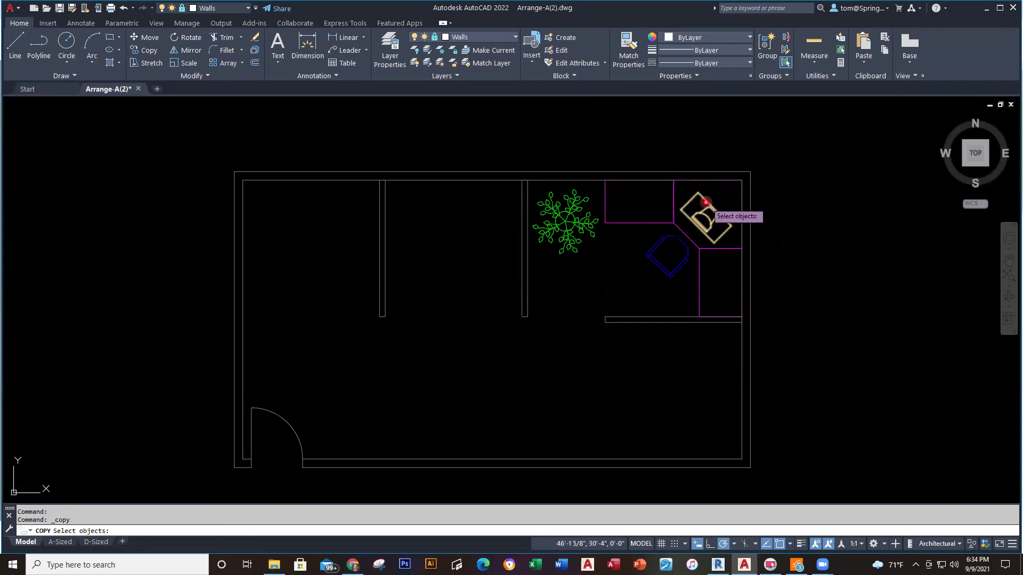
click(705, 202)
click(677, 201)
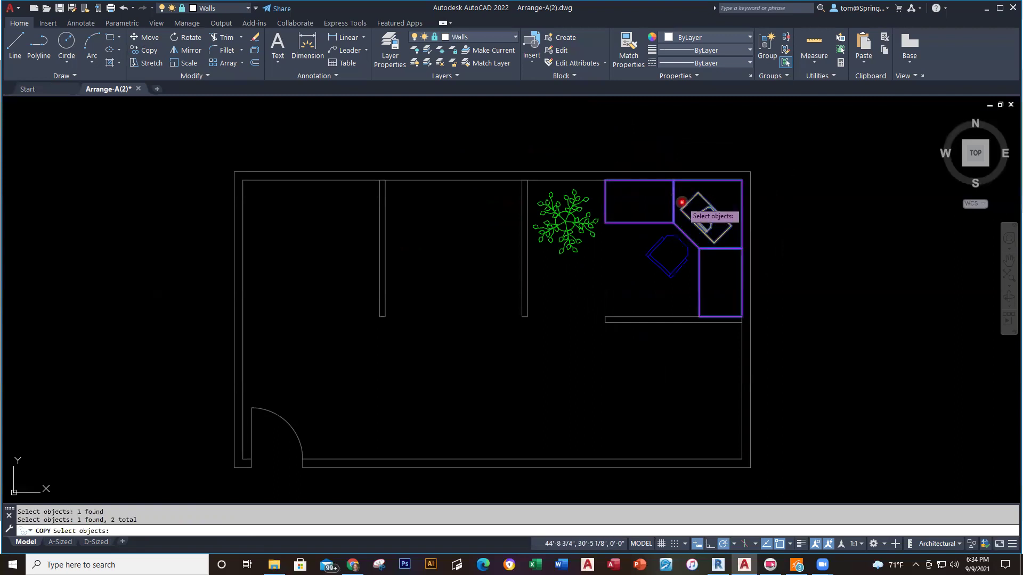
click(684, 261)
click(570, 240)
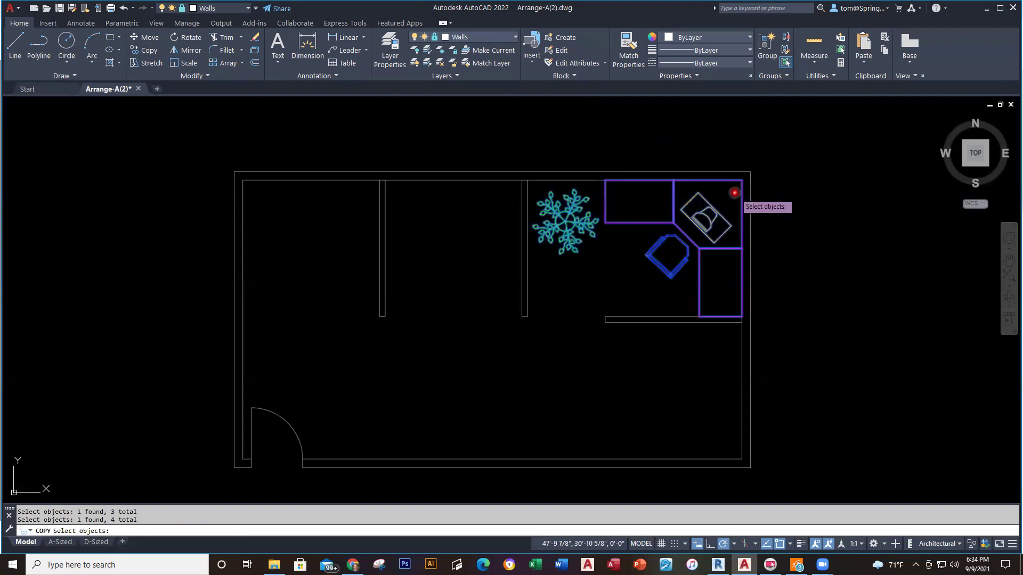
key(Escape)
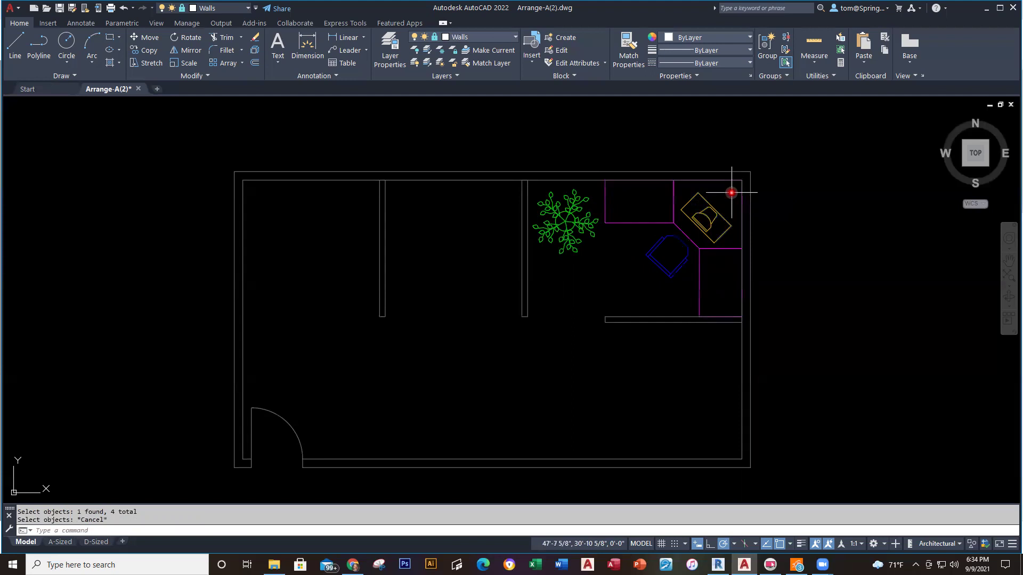
Try selecting the computer, desk, chair and plant together with a crossing window, and clear the selection.
click(732, 193)
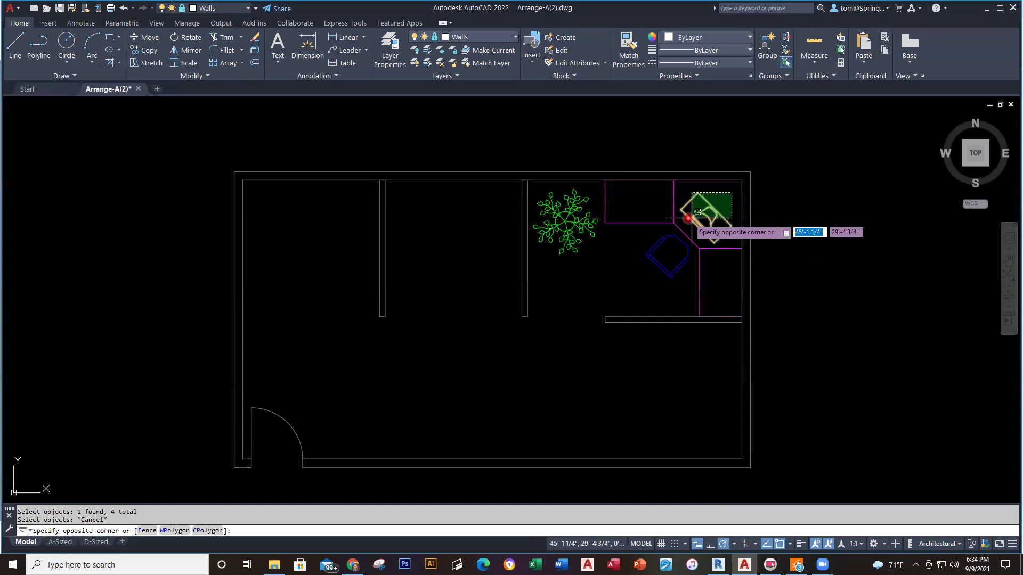
click(732, 194)
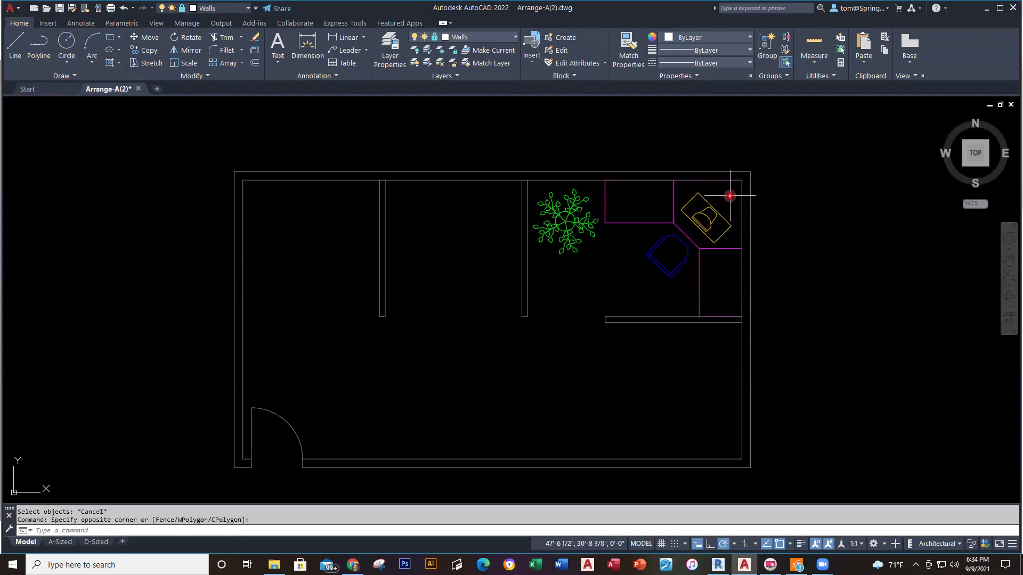
click(729, 192)
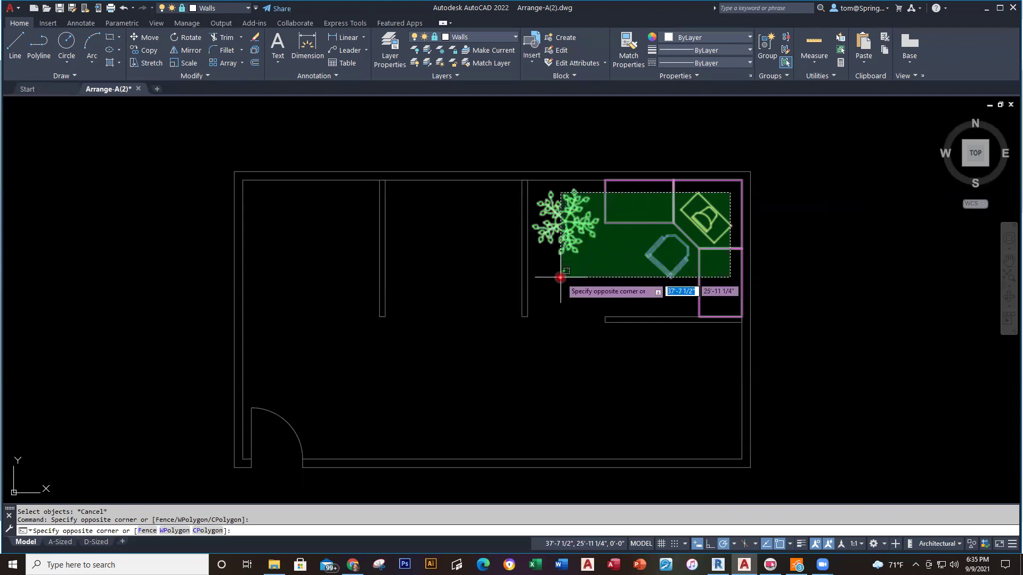
click(560, 277)
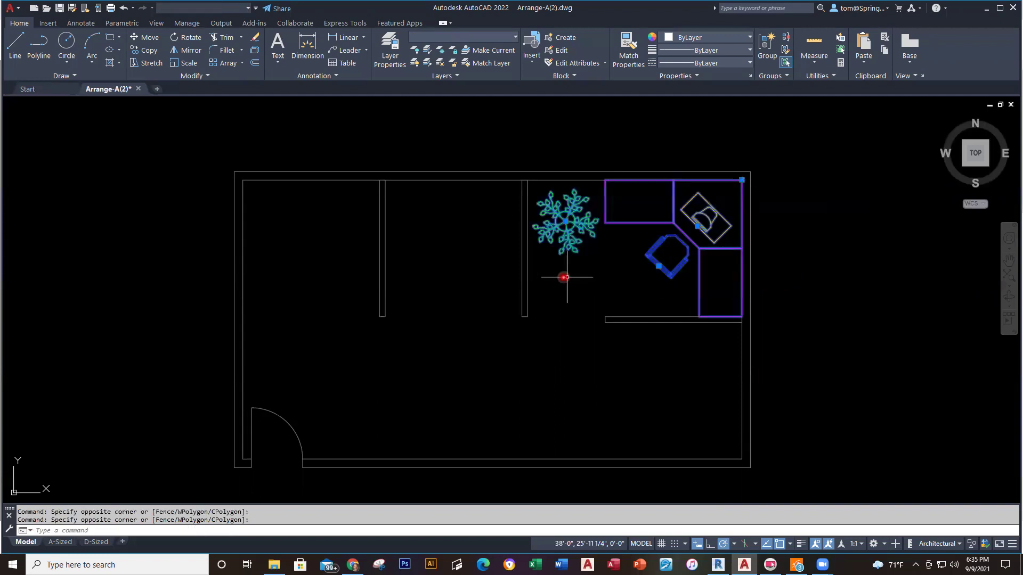
right_click(739, 154)
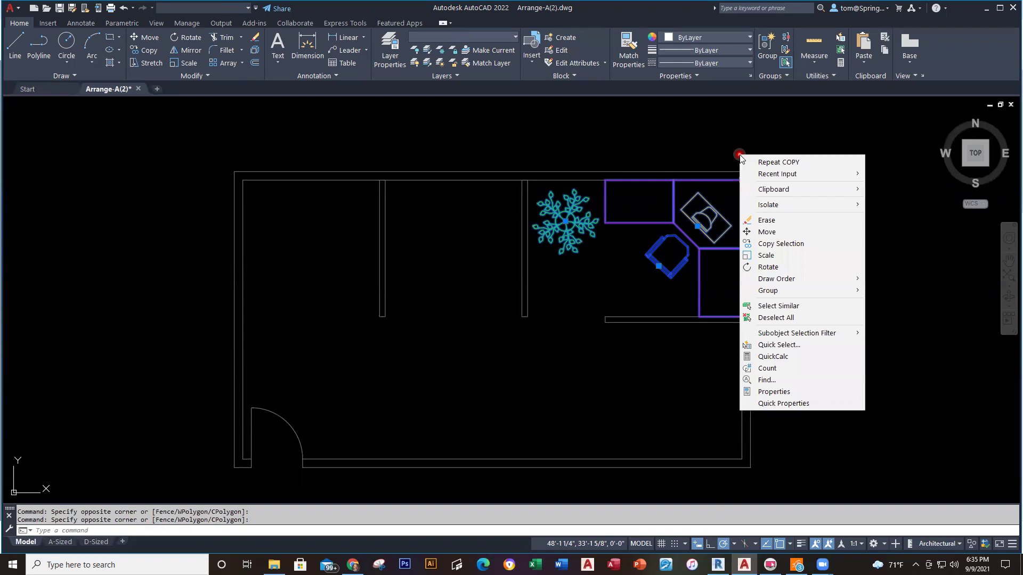
click(710, 146)
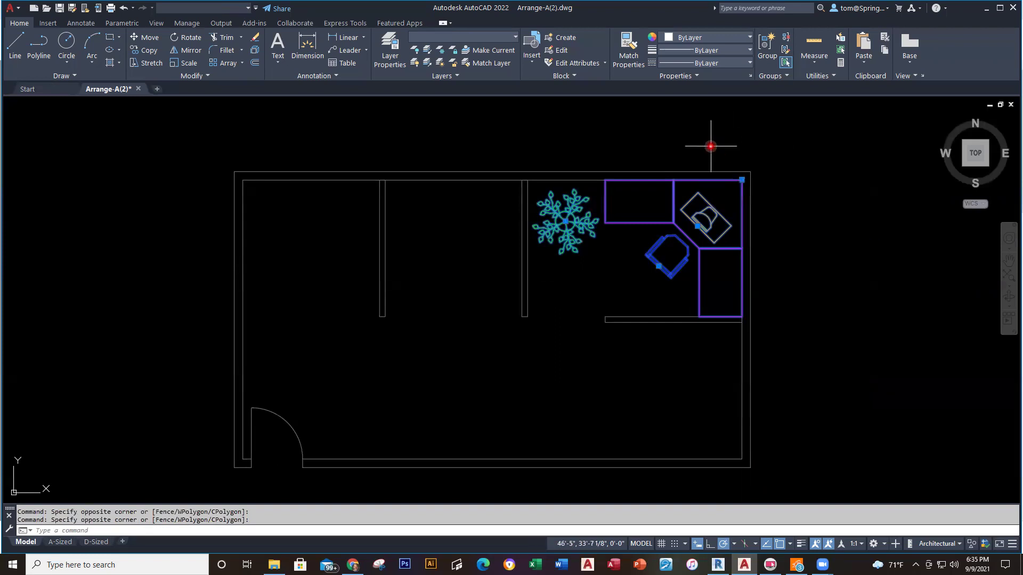
key(Escape)
key(Escape)
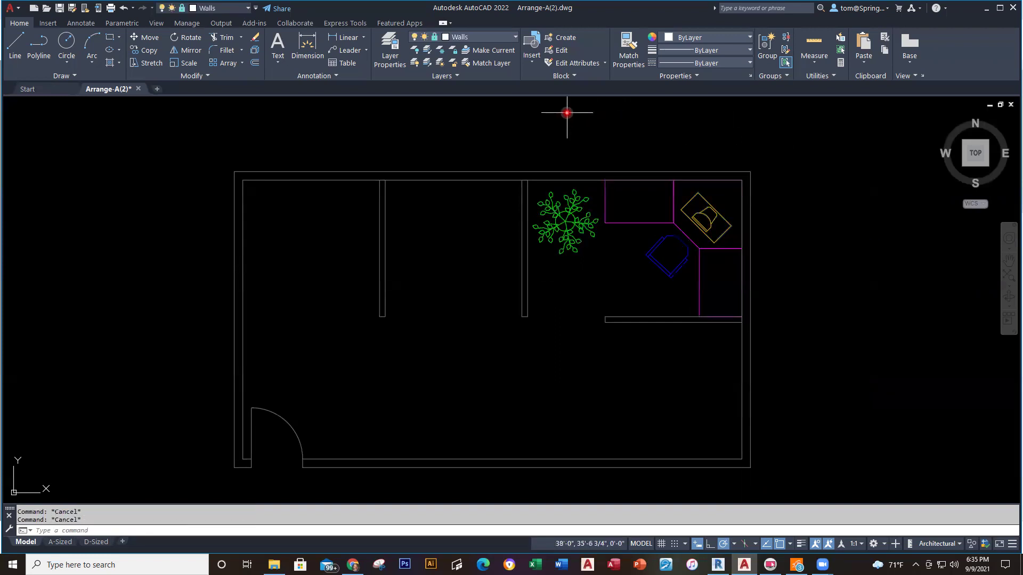
Copy the desk, chair, computer and plant from the desk's outer corner into the matching corners of the other three cubicles.
click(145, 55)
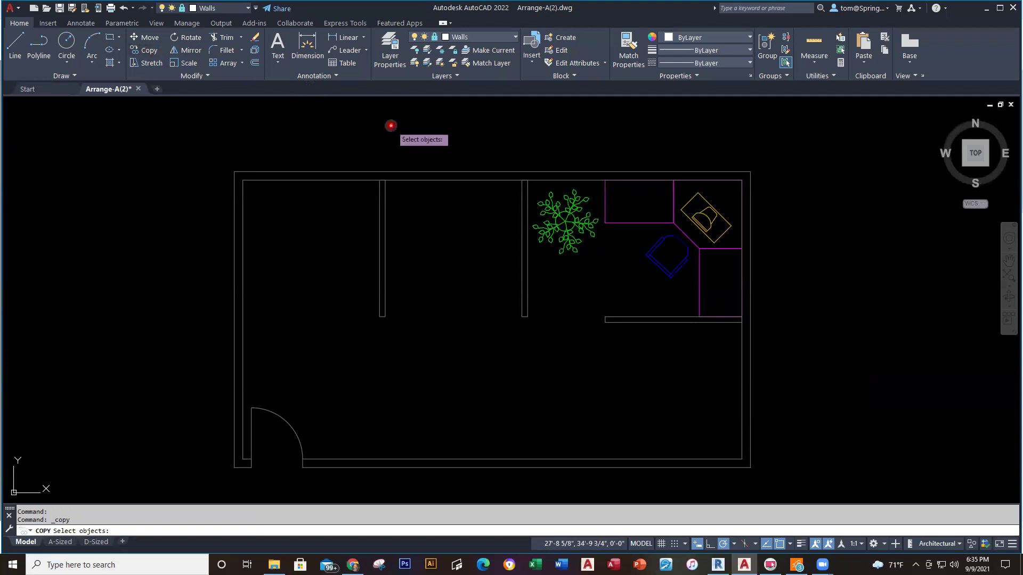
click(724, 190)
click(563, 286)
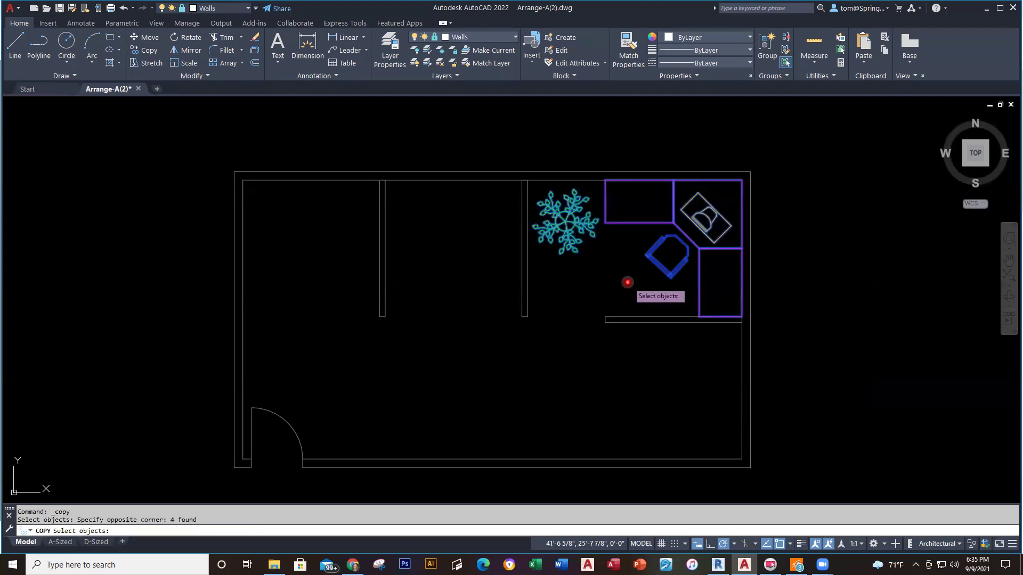
key(Return)
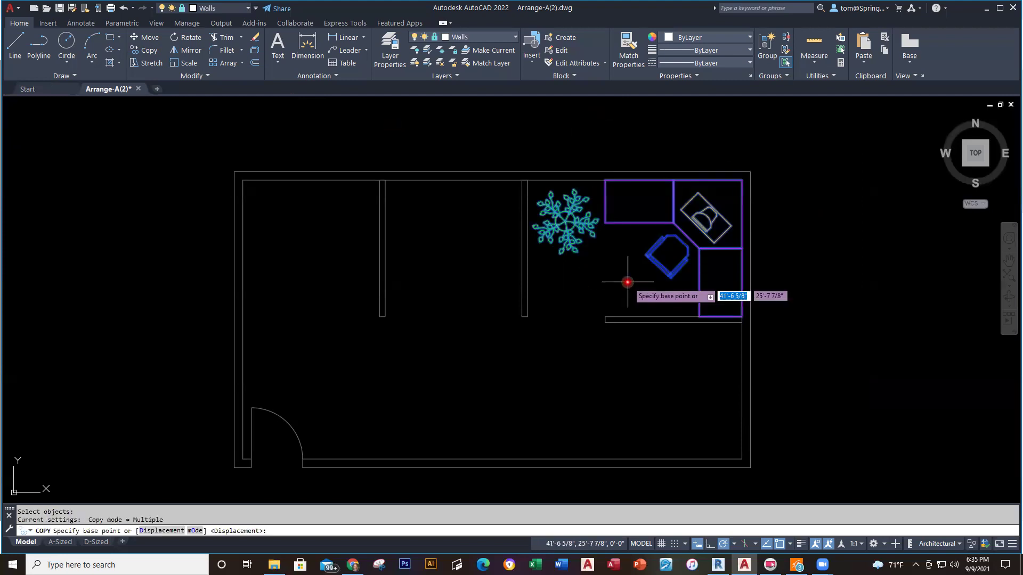
click(741, 181)
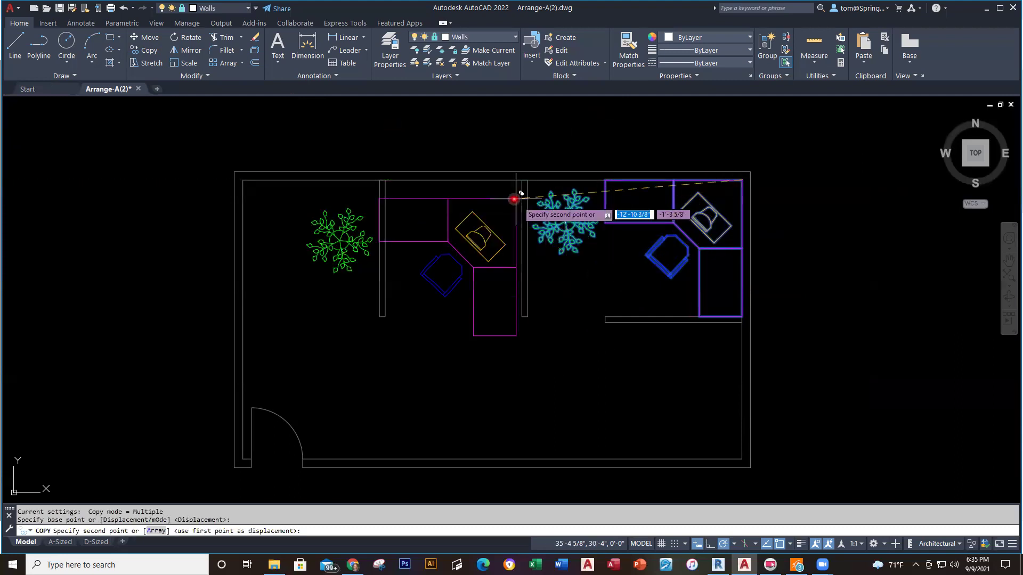
click(522, 181)
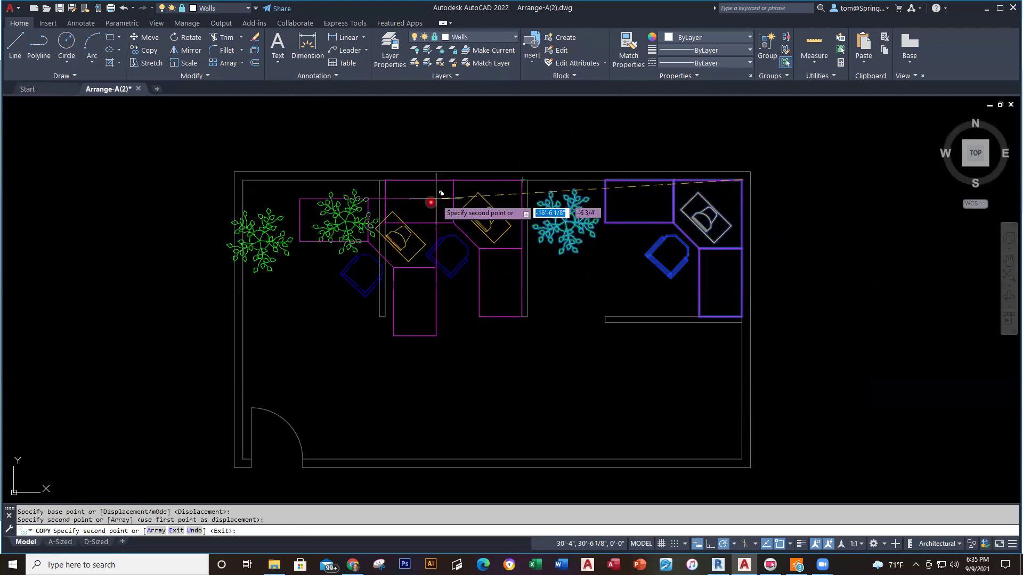
click(379, 180)
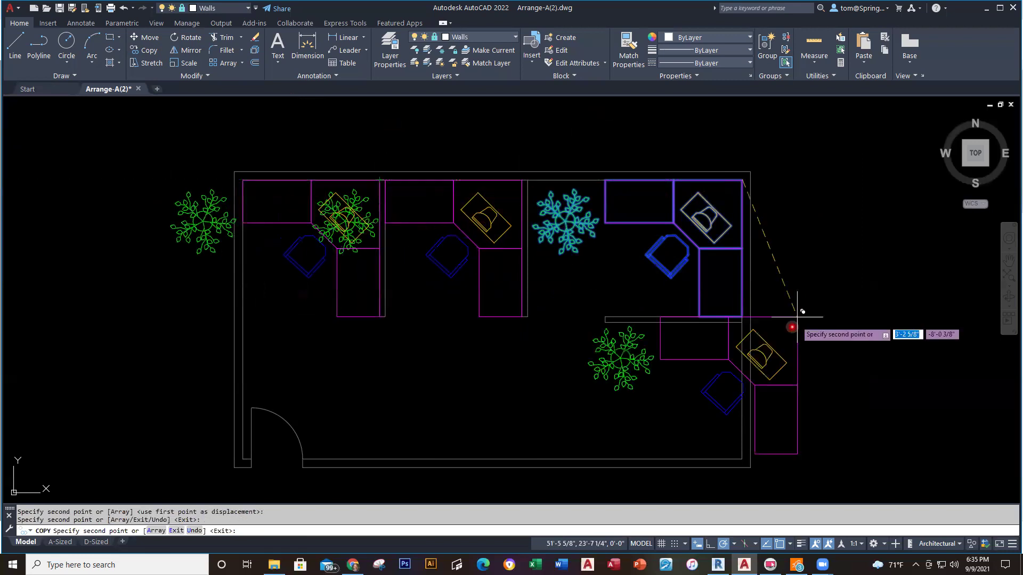
click(743, 323)
key(Escape)
key(Escape)
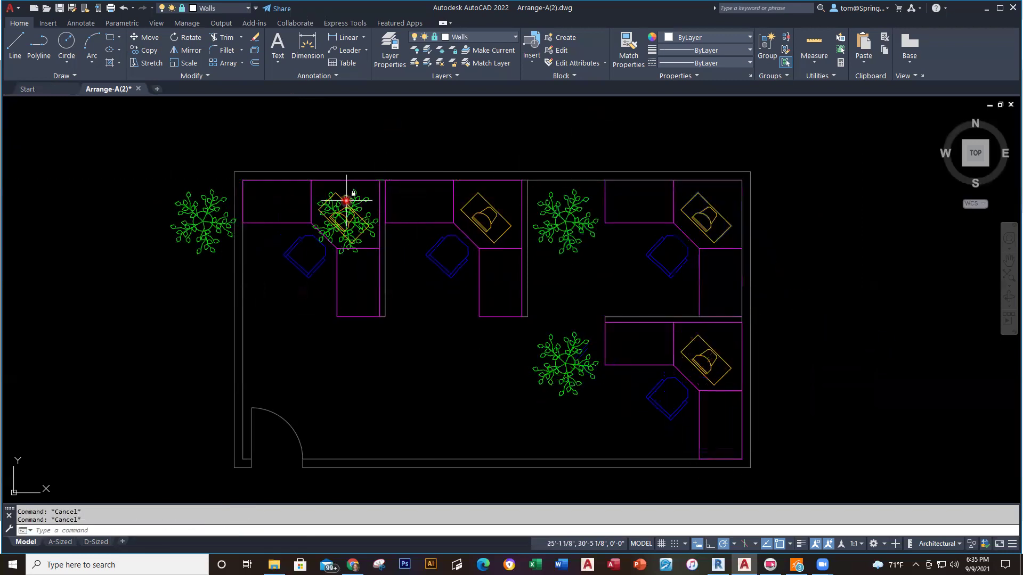
Erase the plant overlapping the leftmost cubicle's computer and the plant lying outside the left wall.
click(363, 199)
key(Delete)
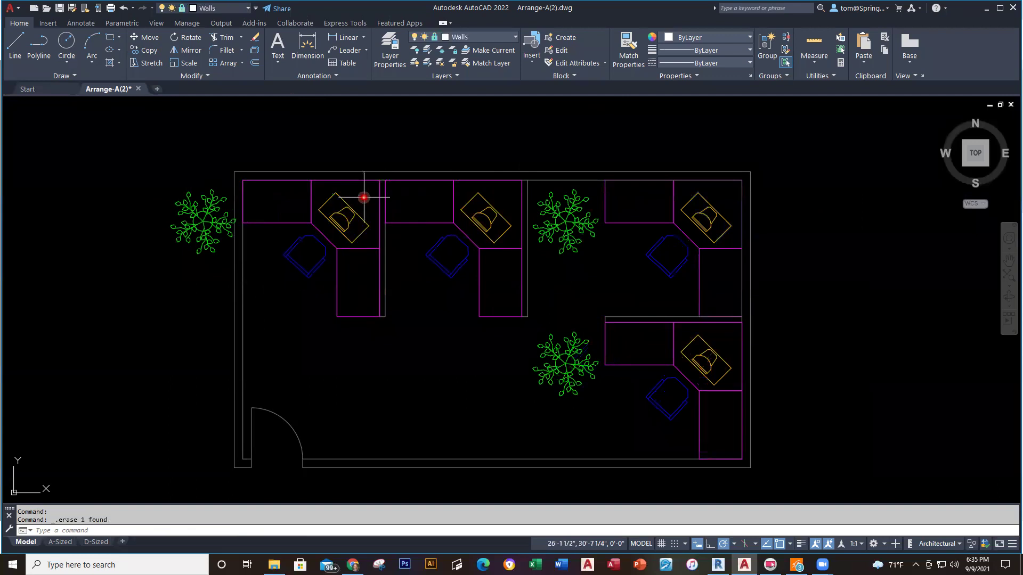
click(176, 221)
key(Delete)
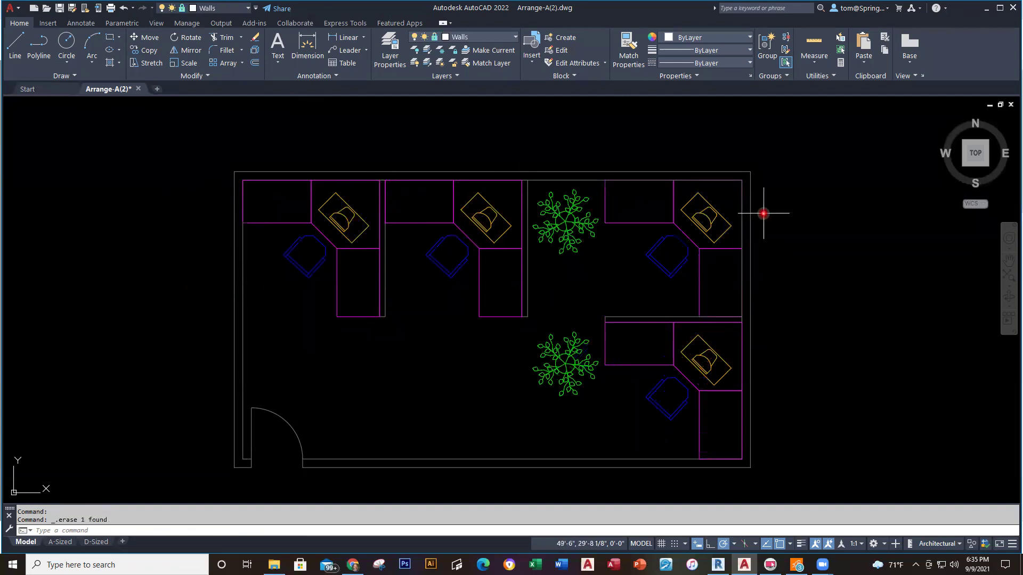
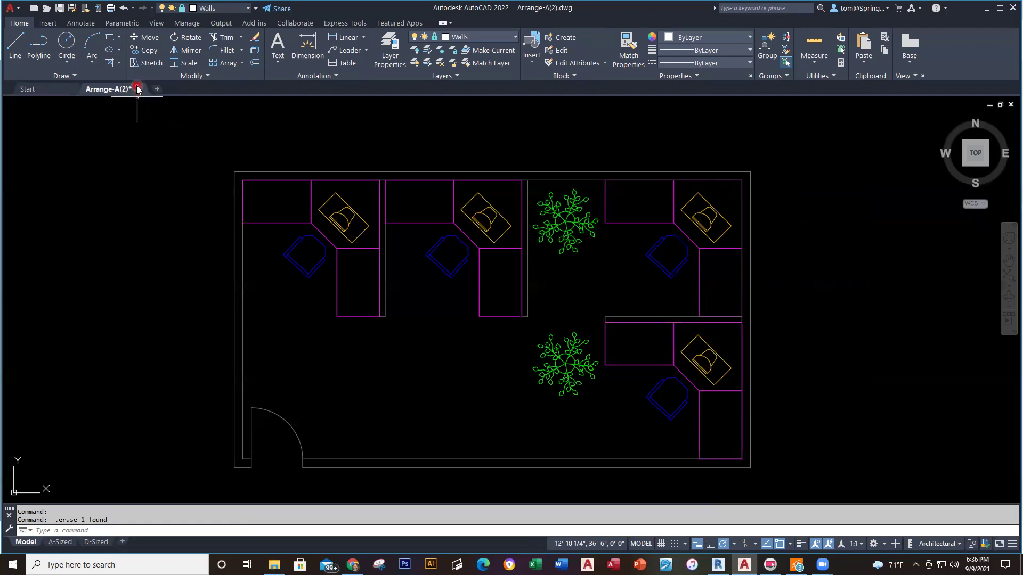
Close the Arrange-A(2) drawing without saving and open Select(2) (1).dwg from the Downloads folder.
click(139, 91)
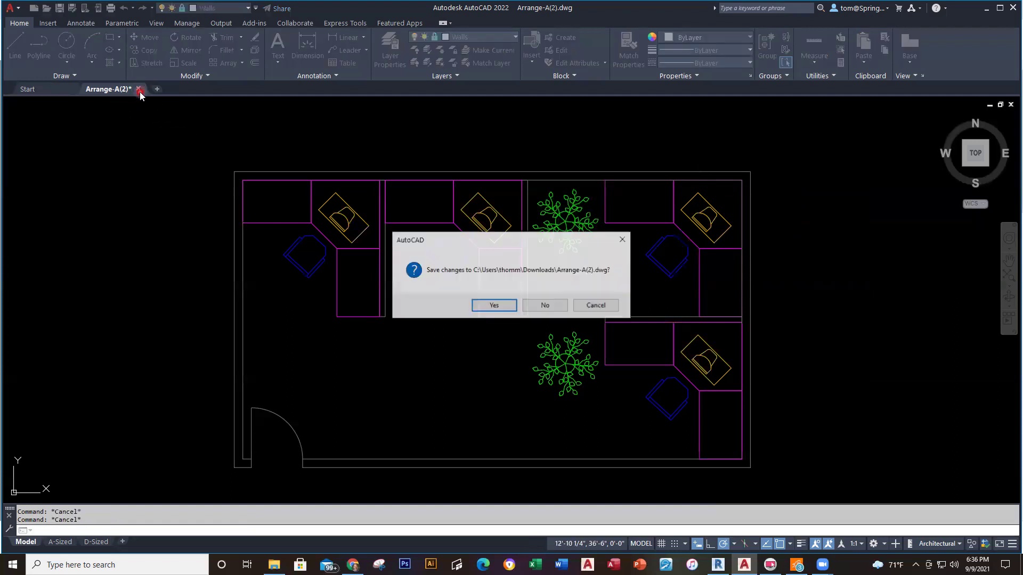
click(544, 304)
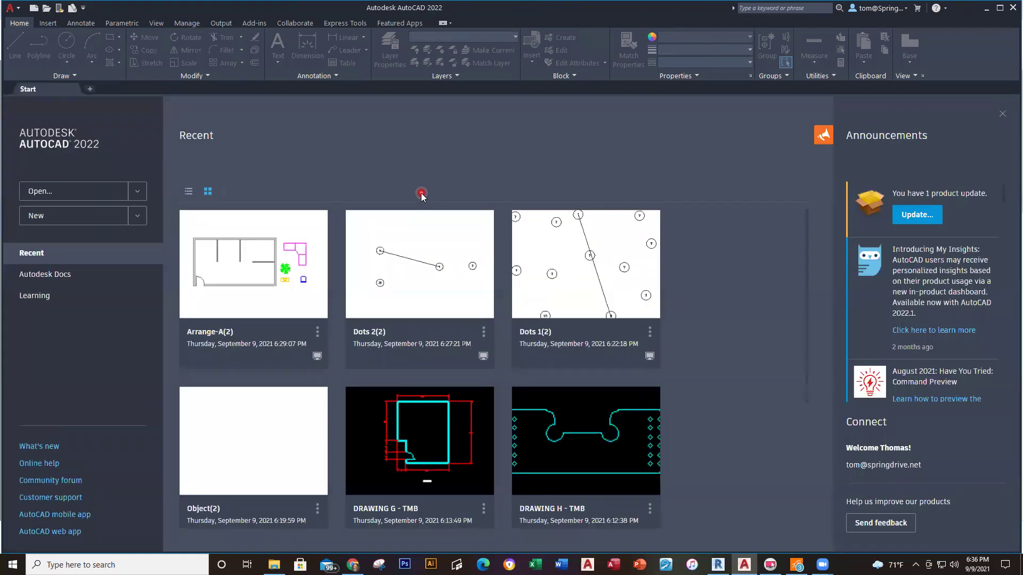
click(45, 9)
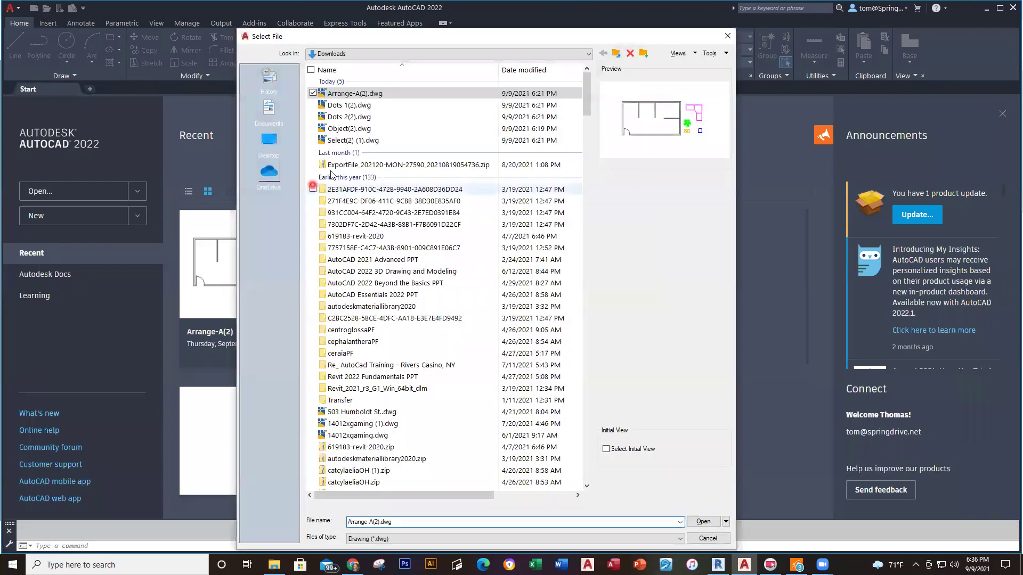
double_click(356, 141)
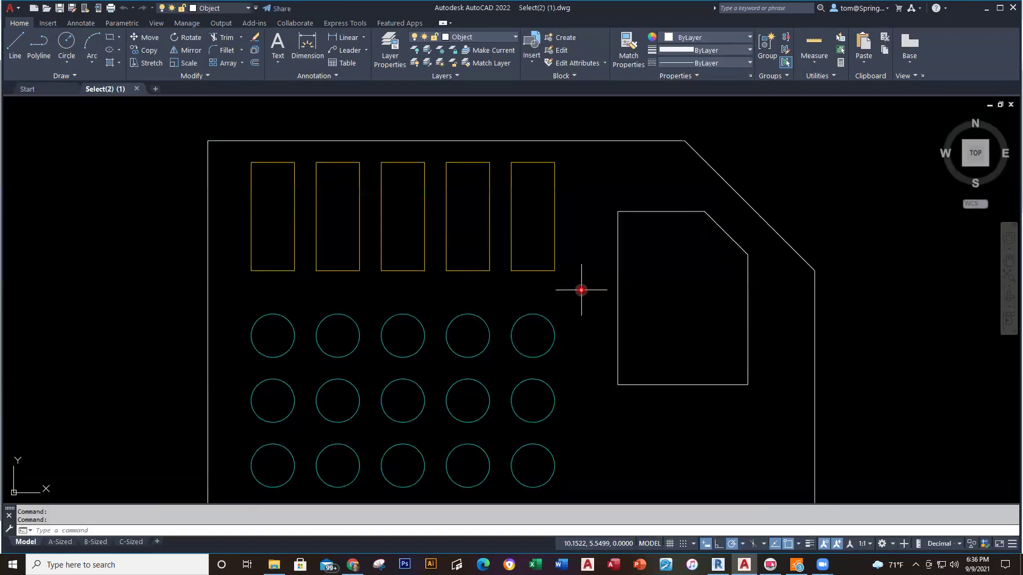
mouse_move(580, 291)
middle_down()
mouse_move(564, 272)
mouse_move(561, 288)
middle_up()
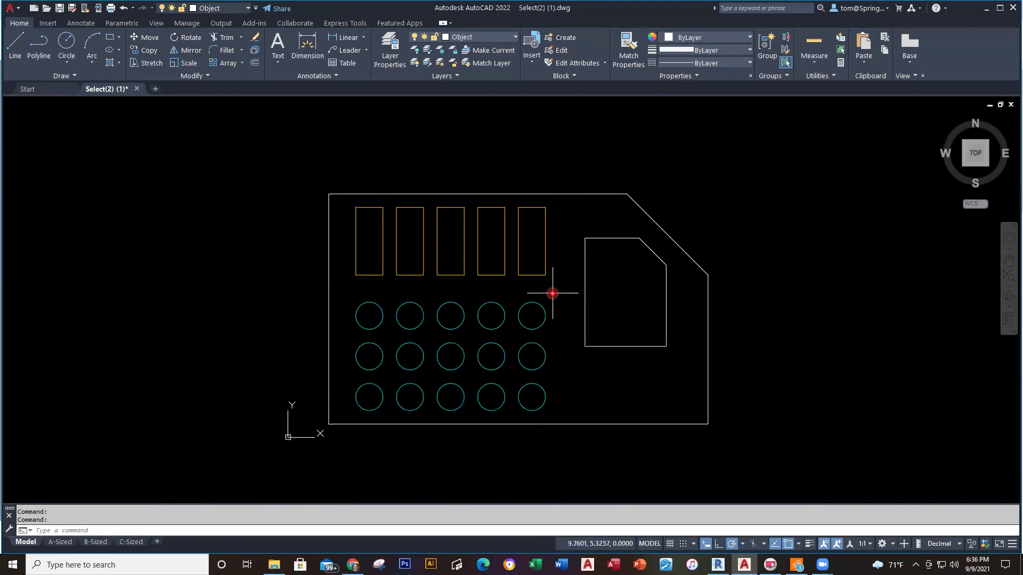
Select the rightmost circle of the upper row and the rightmost rectangle one after the other, clearing each selection.
click(534, 312)
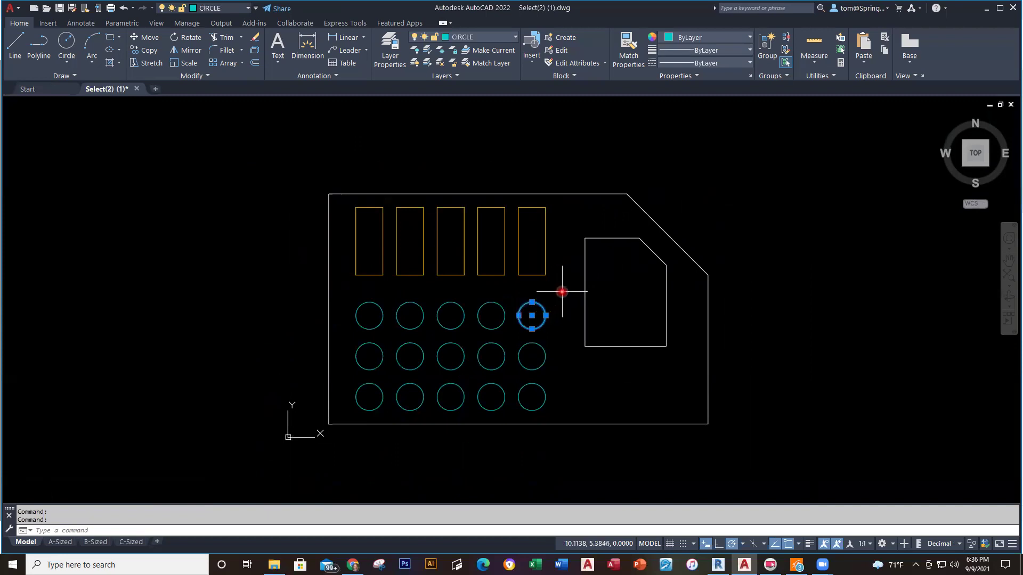
key(Escape)
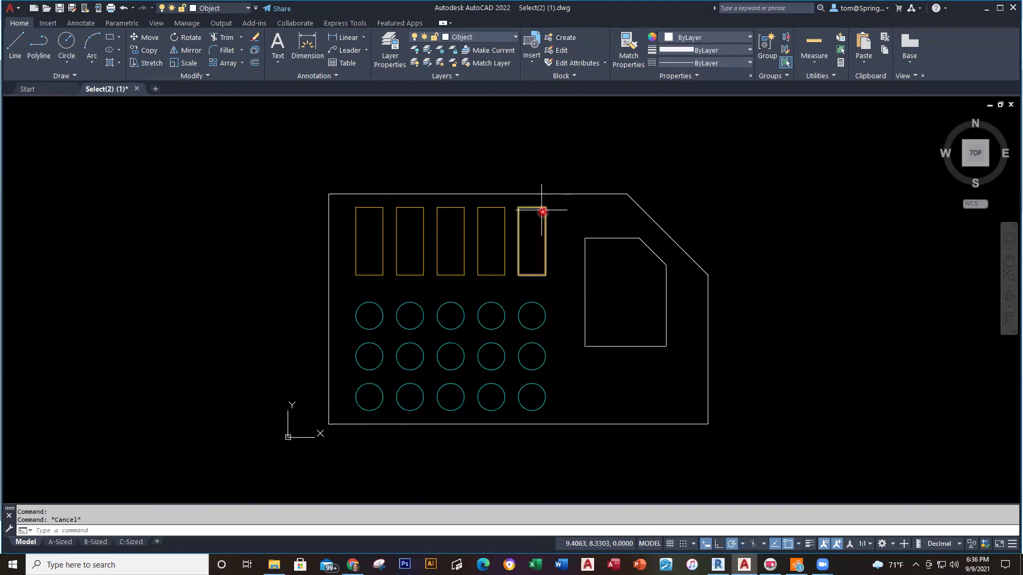
click(533, 209)
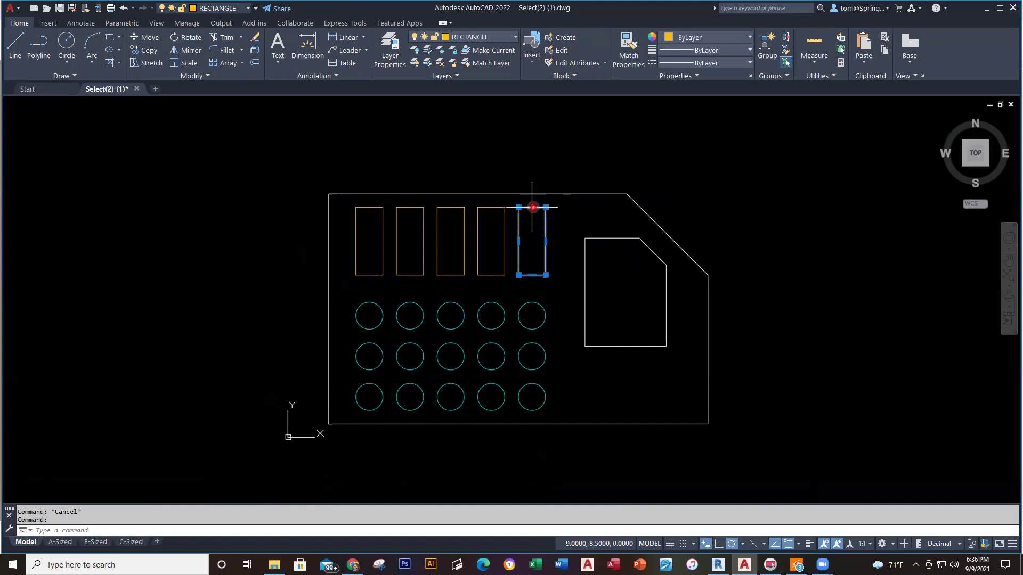
mouse_move(532, 209)
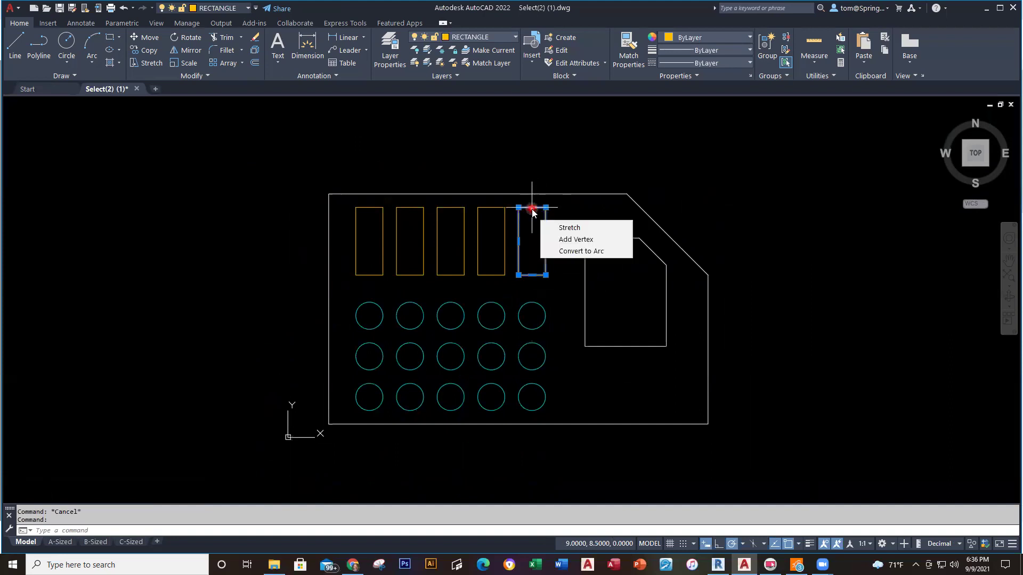
key(Escape)
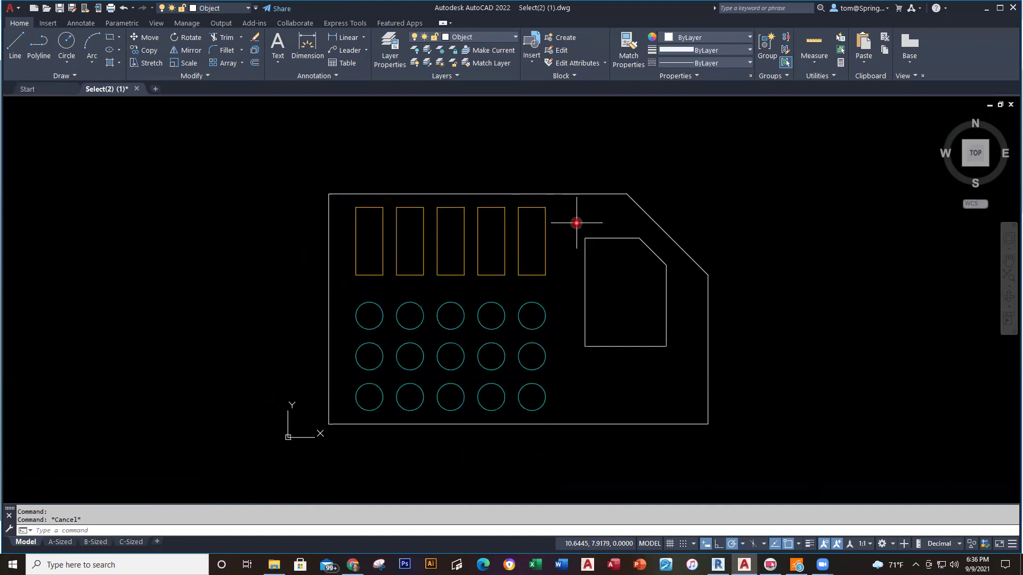
Move the rightmost circle of the upper circle row by its center to the top-edge midpoint of the rectangle above it.
click(149, 39)
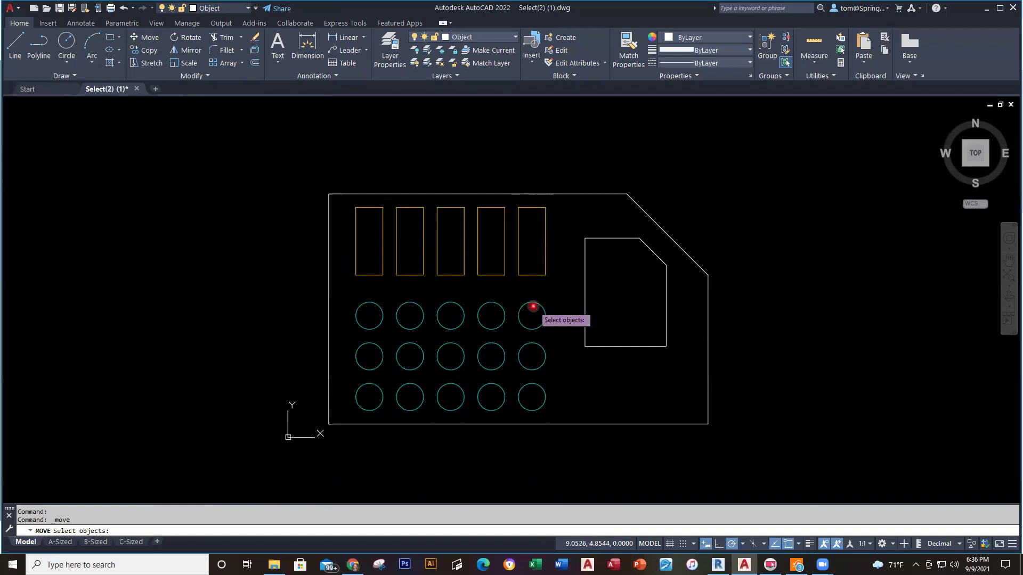
click(532, 305)
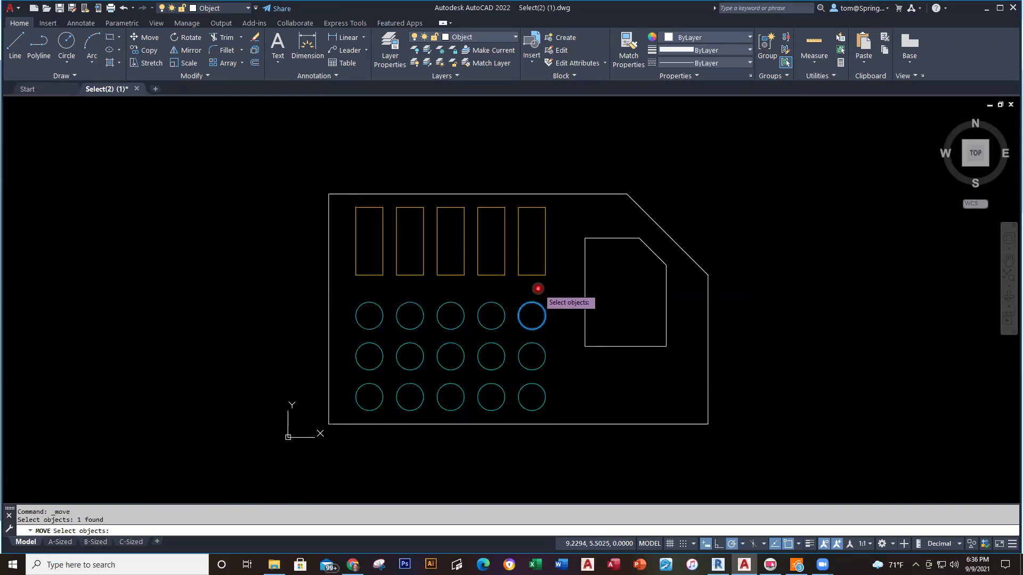
key(Return)
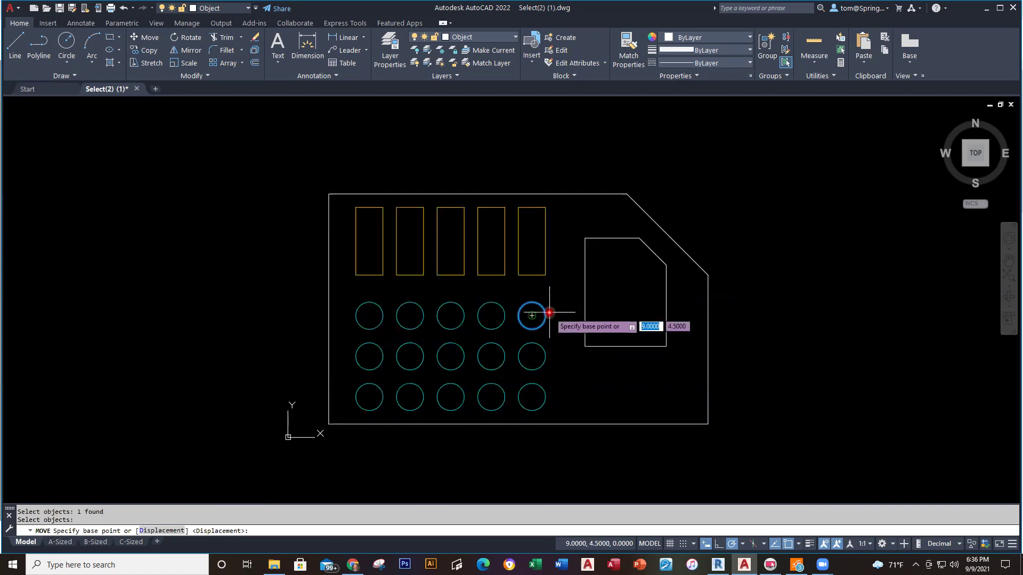
click(531, 316)
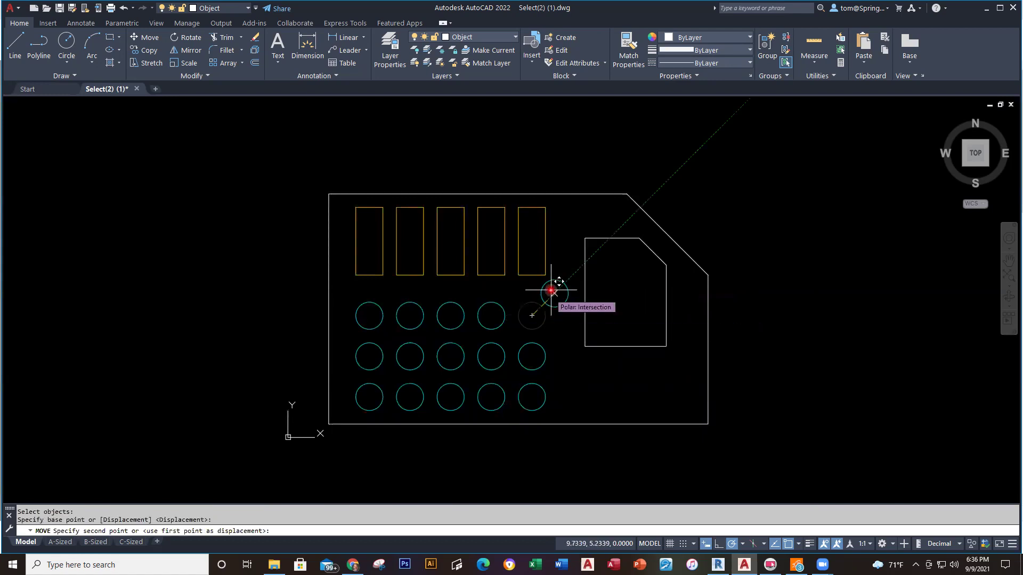
click(531, 207)
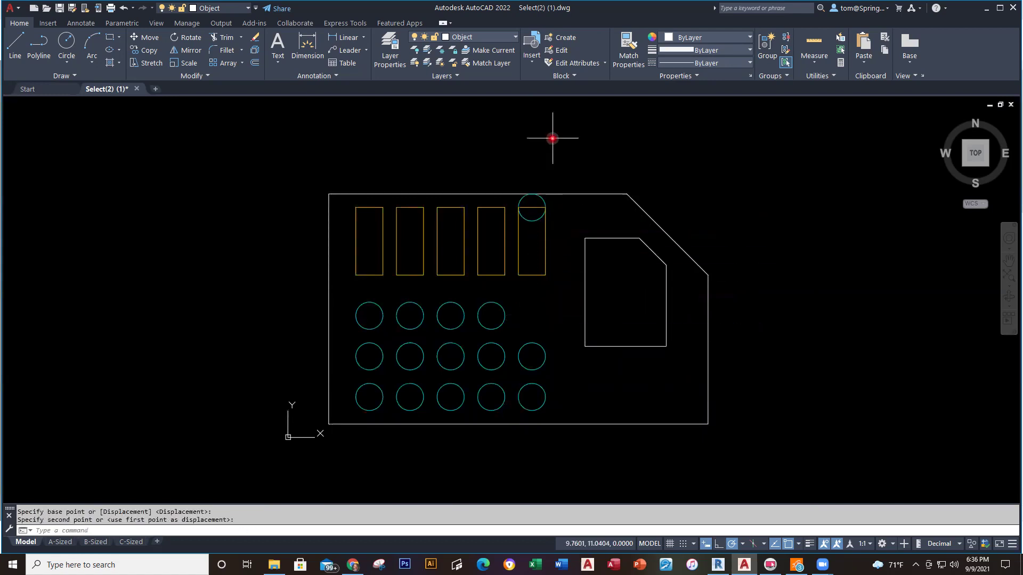
Move the fourth circle of the upper row by its center to the top-edge midpoint of the fourth rectangle.
click(155, 39)
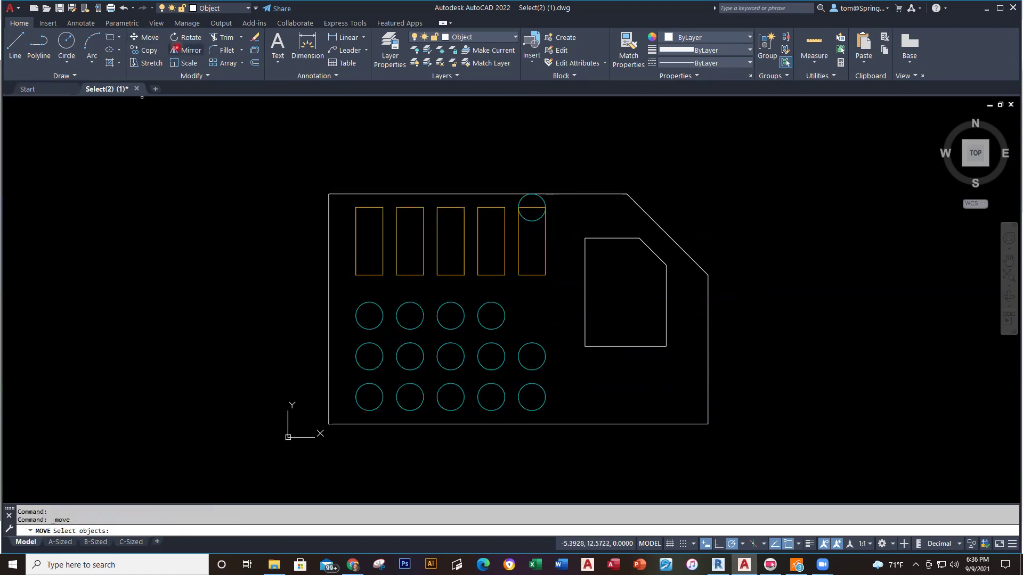
click(504, 301)
key(Return)
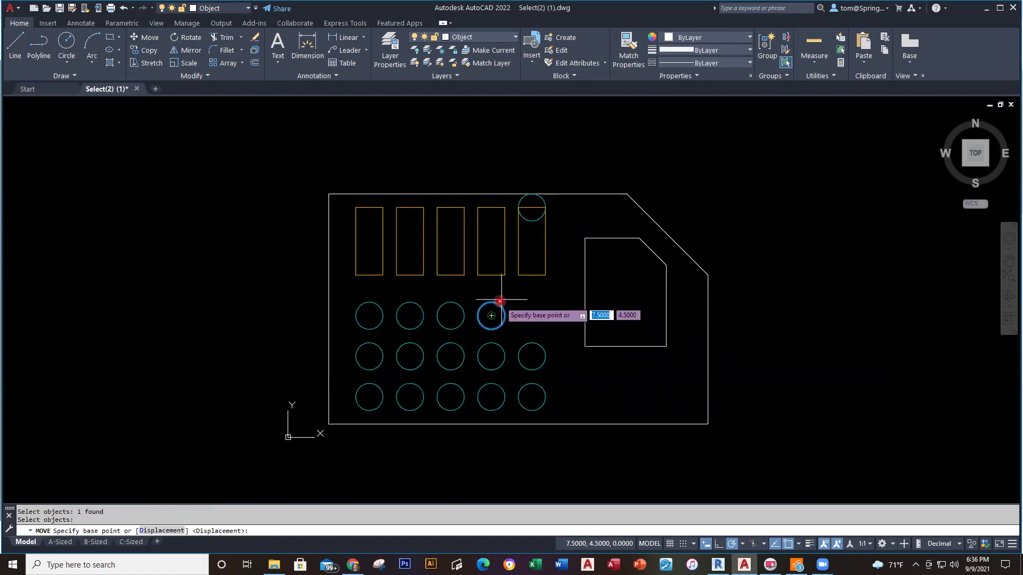
click(491, 316)
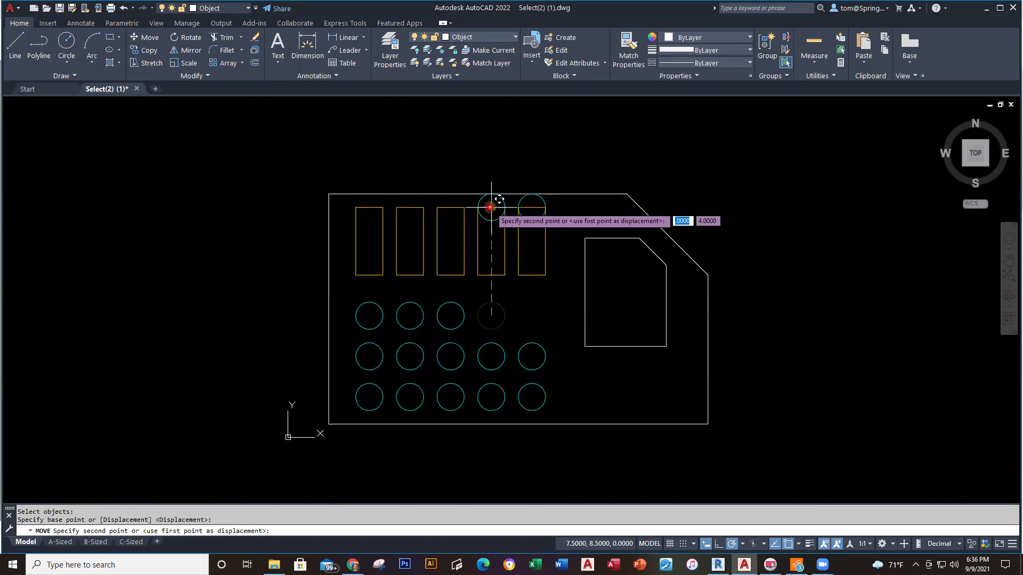
click(490, 208)
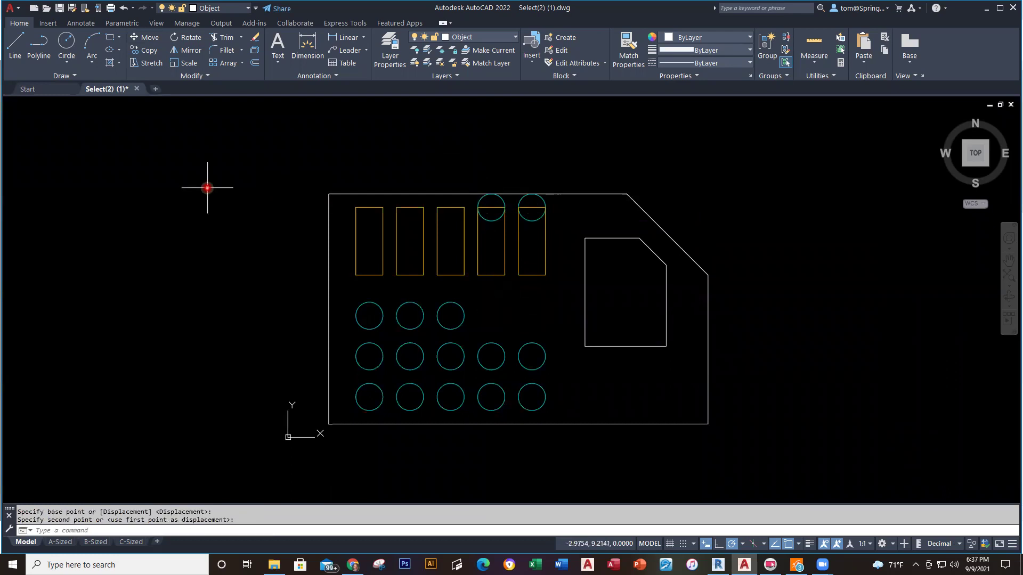
Move the third circle of the upper row by its center to the top-edge midpoint of the middle rectangle.
click(151, 38)
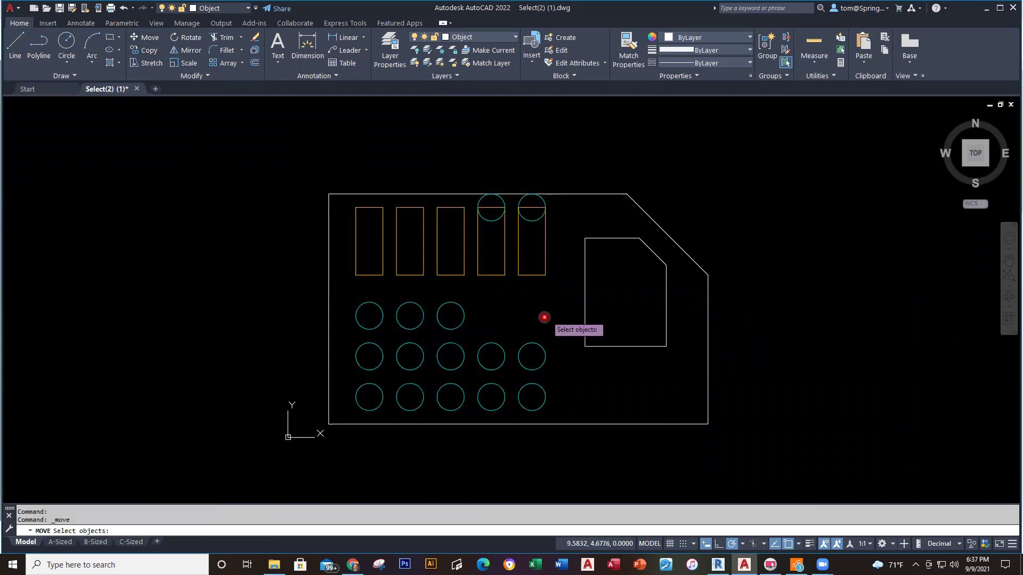
click(464, 312)
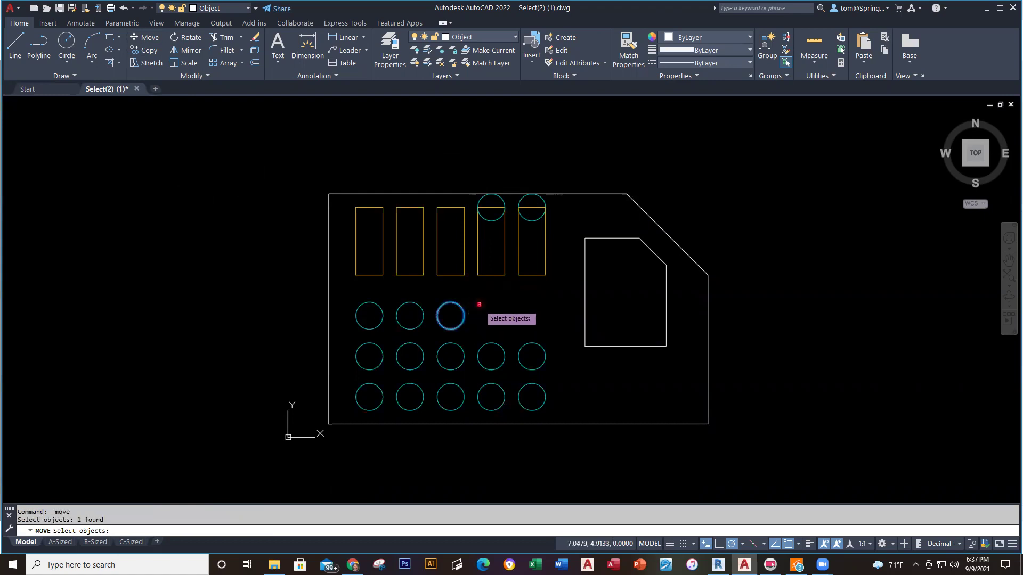
key(Return)
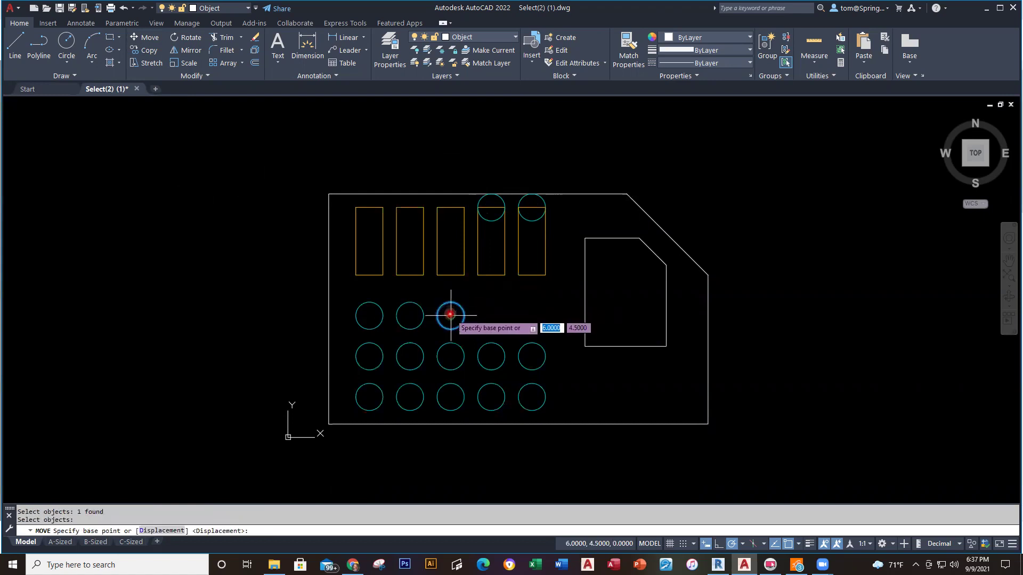
click(450, 314)
click(450, 207)
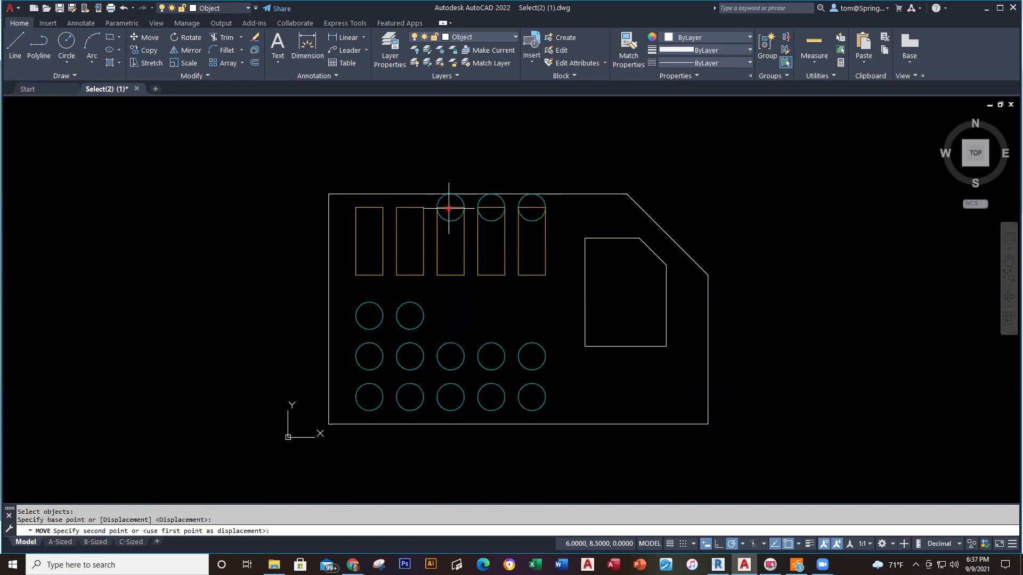
Move the second circle from the left in the upper row by its center to the second rectangle's top-edge midpoint.
click(145, 37)
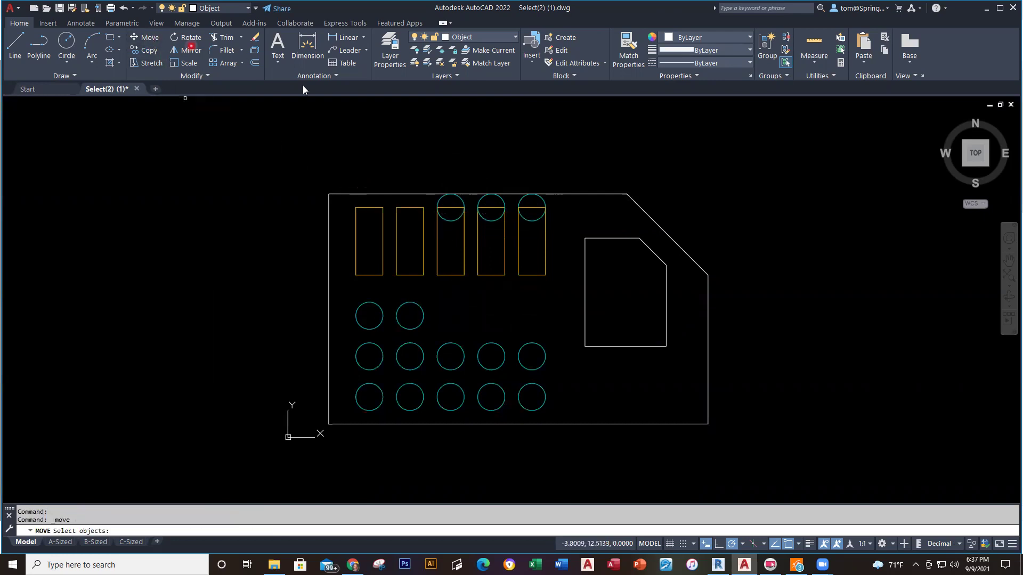
click(418, 305)
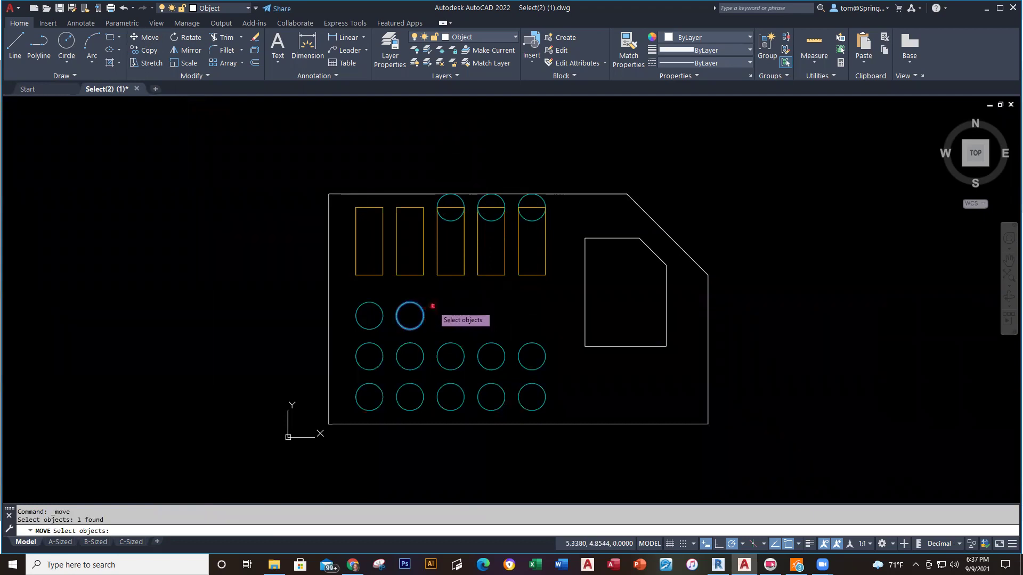
key(Return)
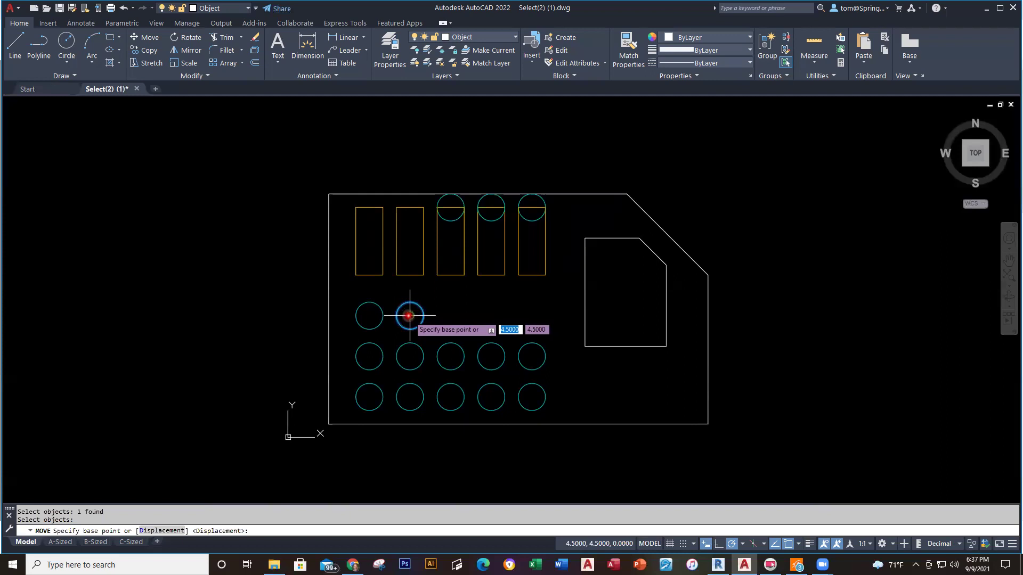
click(409, 315)
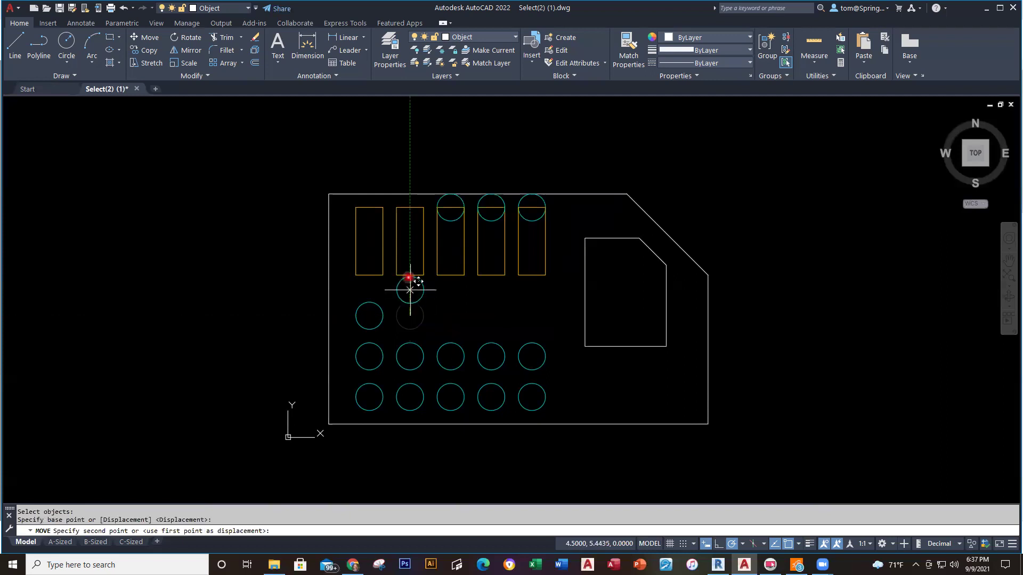
click(409, 207)
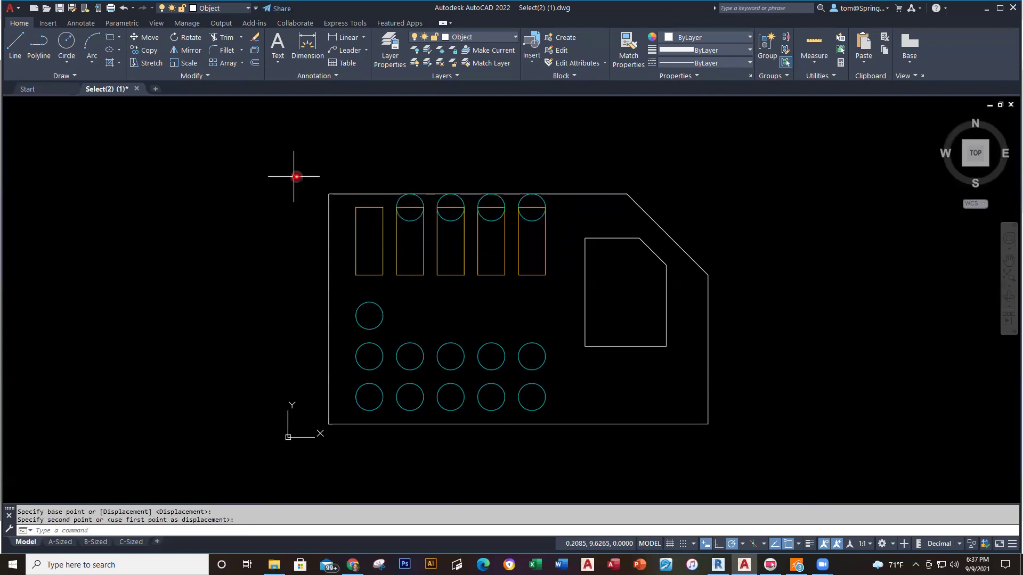
Repeat Move to place the upper row's remaining leftmost circle, by its center, on the first rectangle's top-edge midpoint.
right_click(245, 177)
click(261, 183)
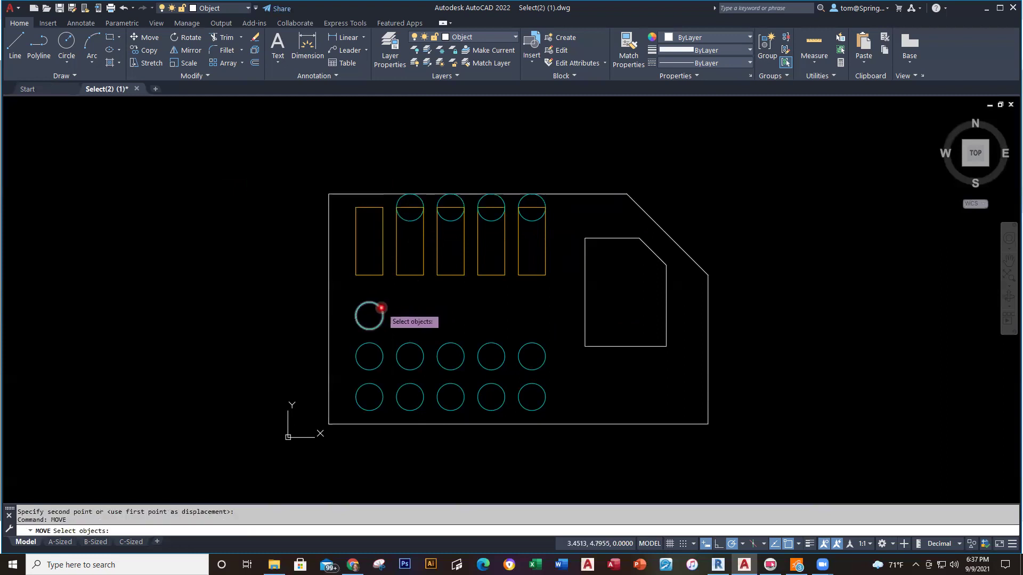
click(379, 308)
key(Return)
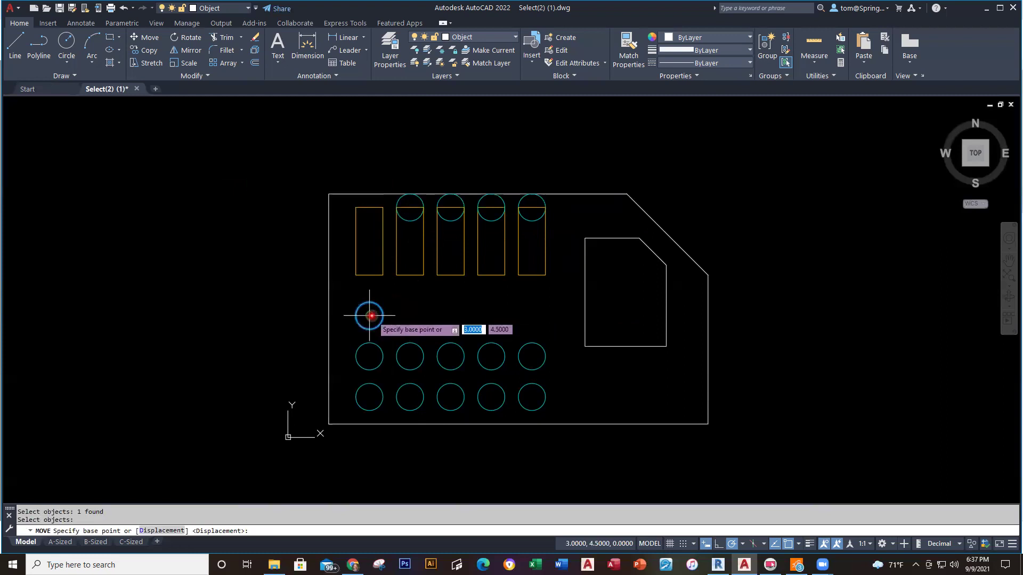
click(372, 316)
click(369, 207)
key(Escape)
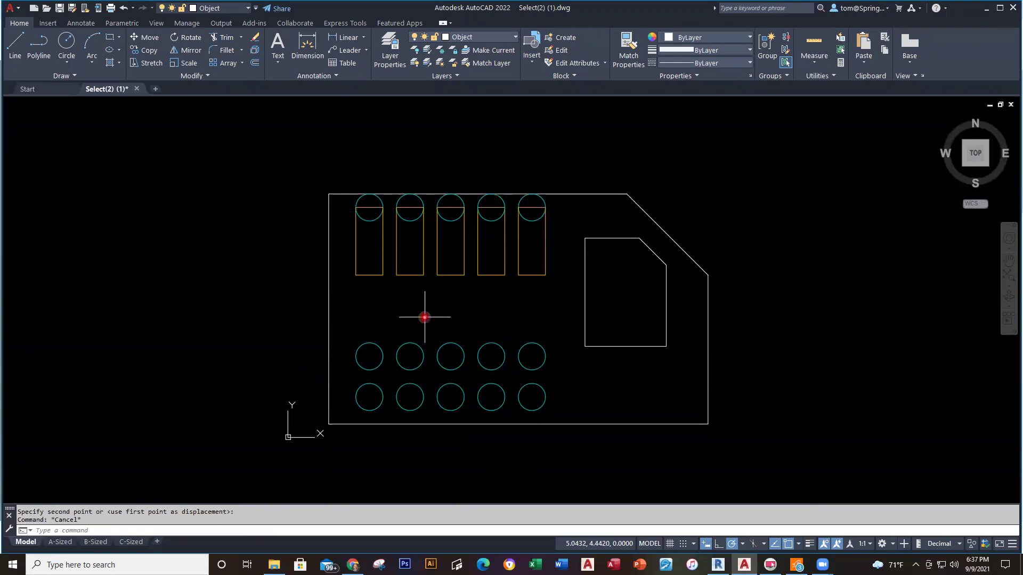
Copy the upper remaining row of five circles from the rightmost center to that rectangle's bottom midpoint, its middle, and the source circle's top quadrant.
click(148, 53)
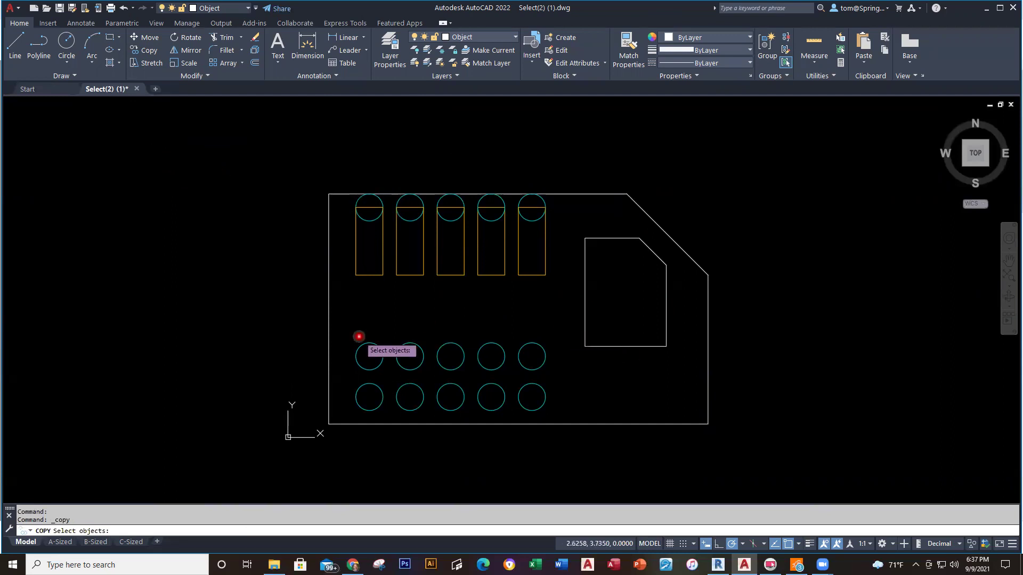
click(345, 326)
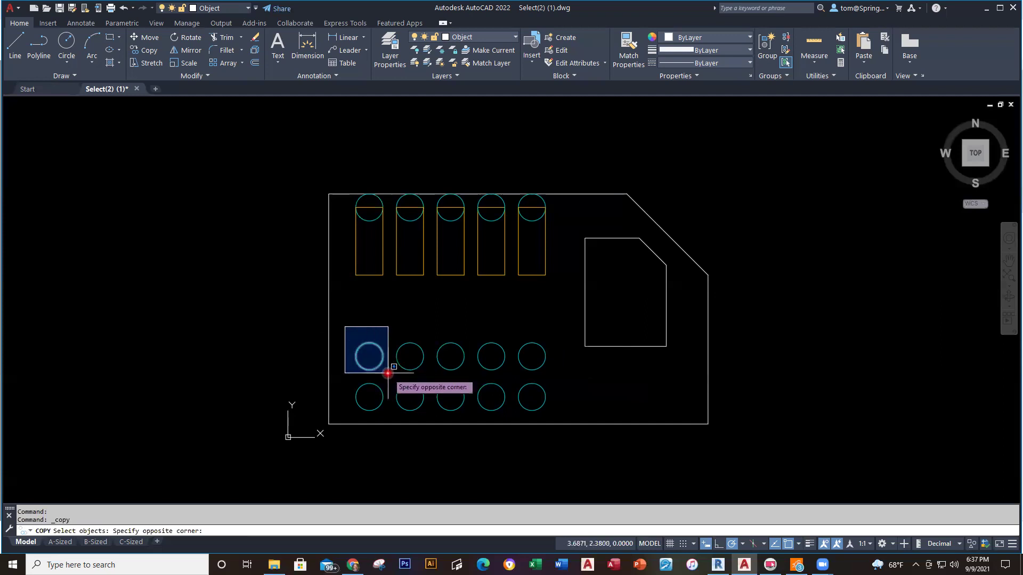
click(559, 376)
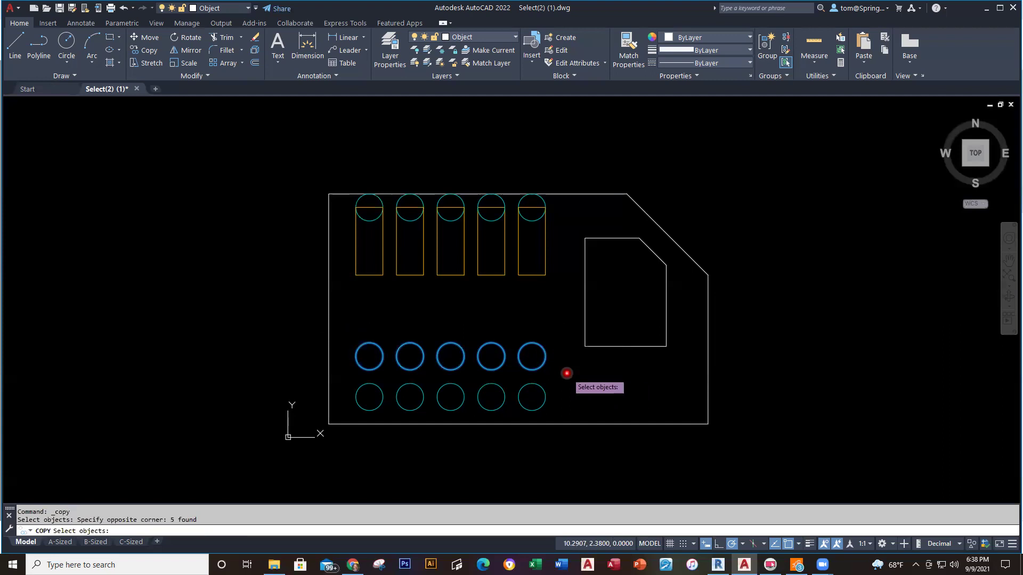
key(Return)
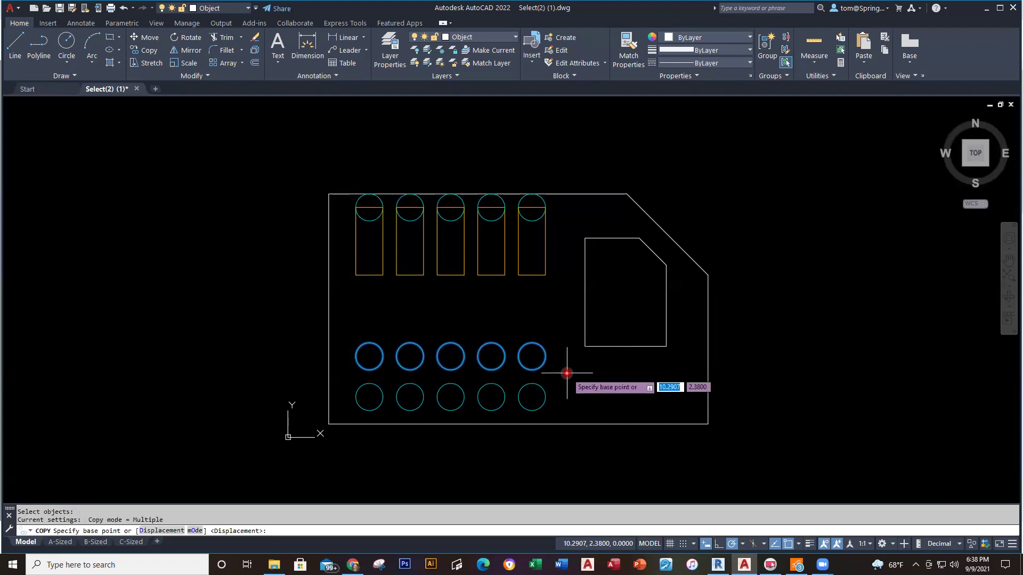
click(532, 355)
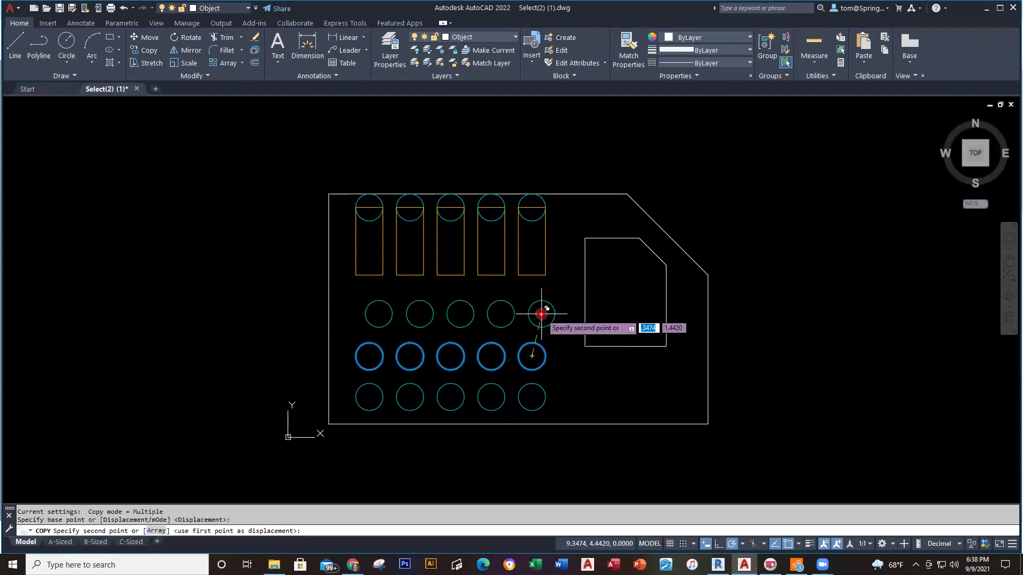
click(532, 275)
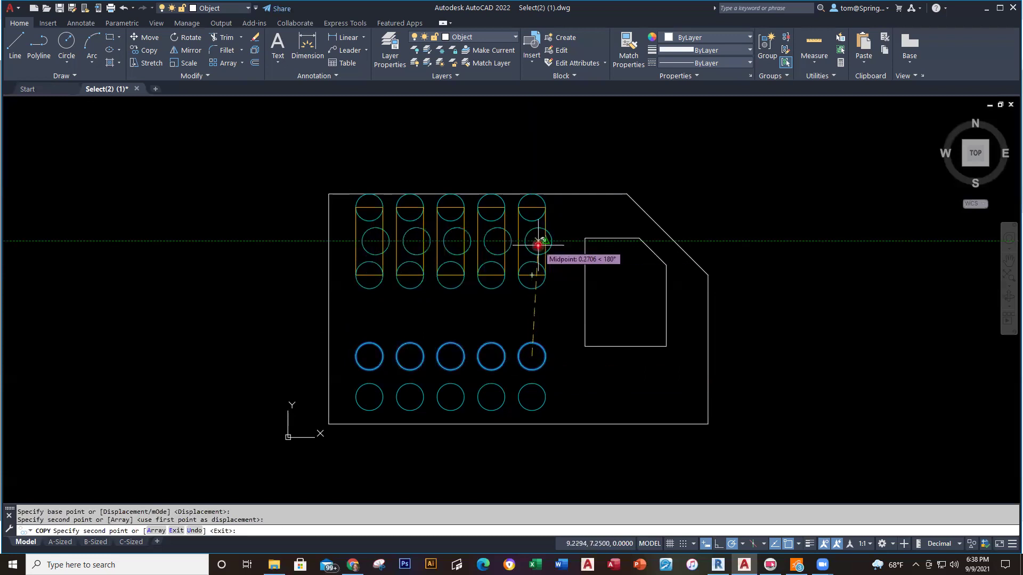
click(531, 243)
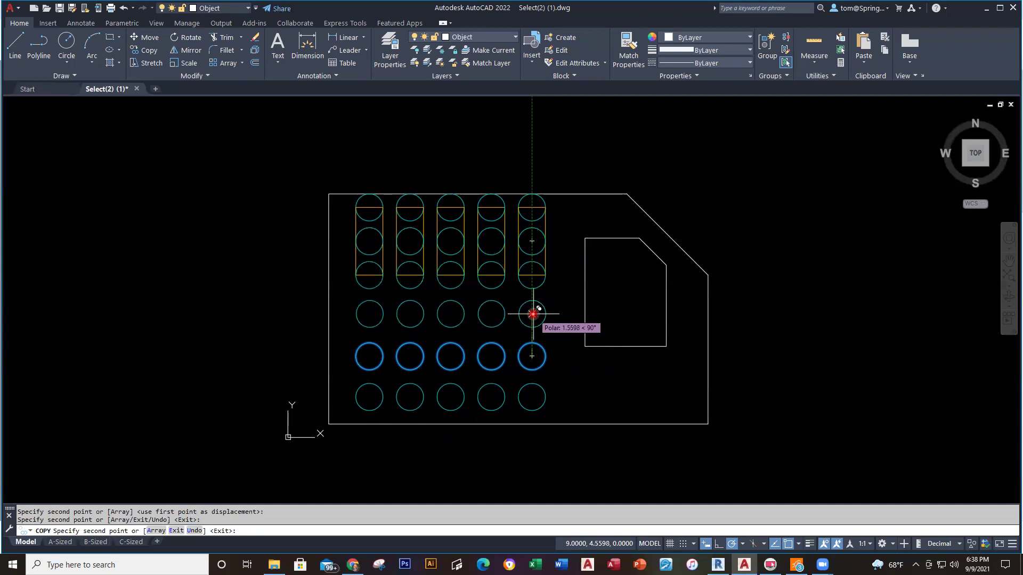
click(532, 342)
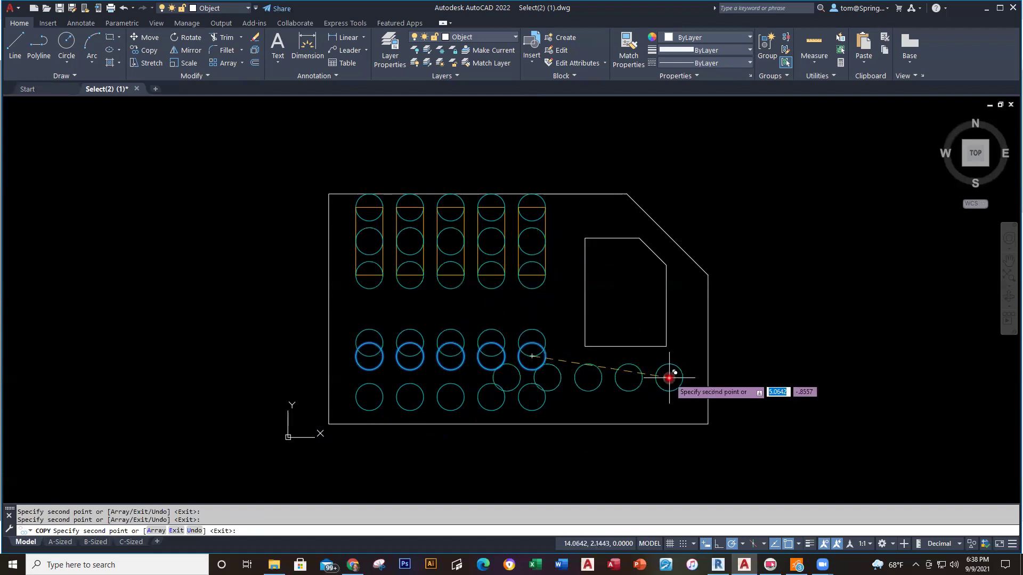
key(Escape)
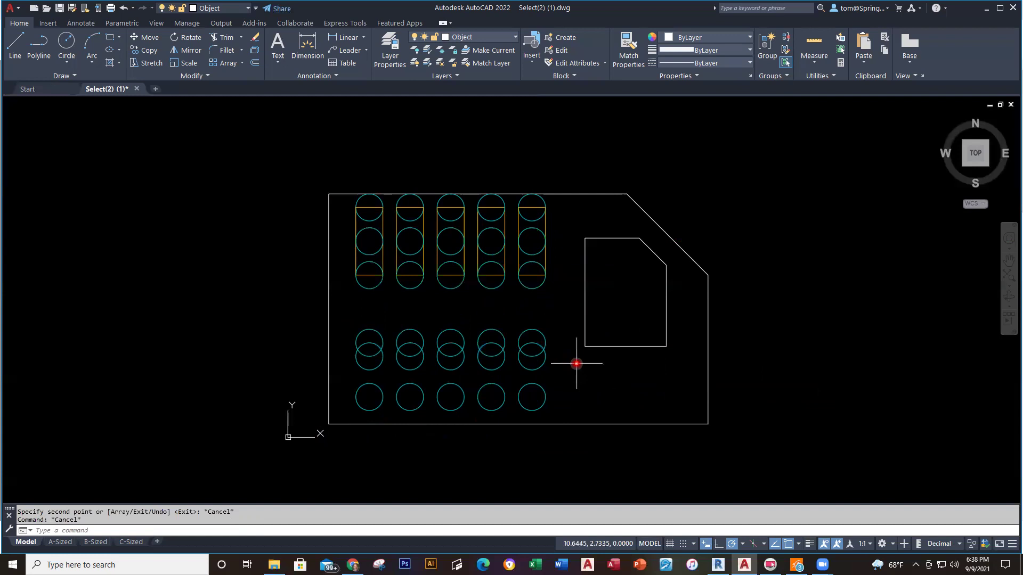
Rotate the rightmost rectangle and its three circles by 345 degrees about the center of the bottom circle.
click(187, 39)
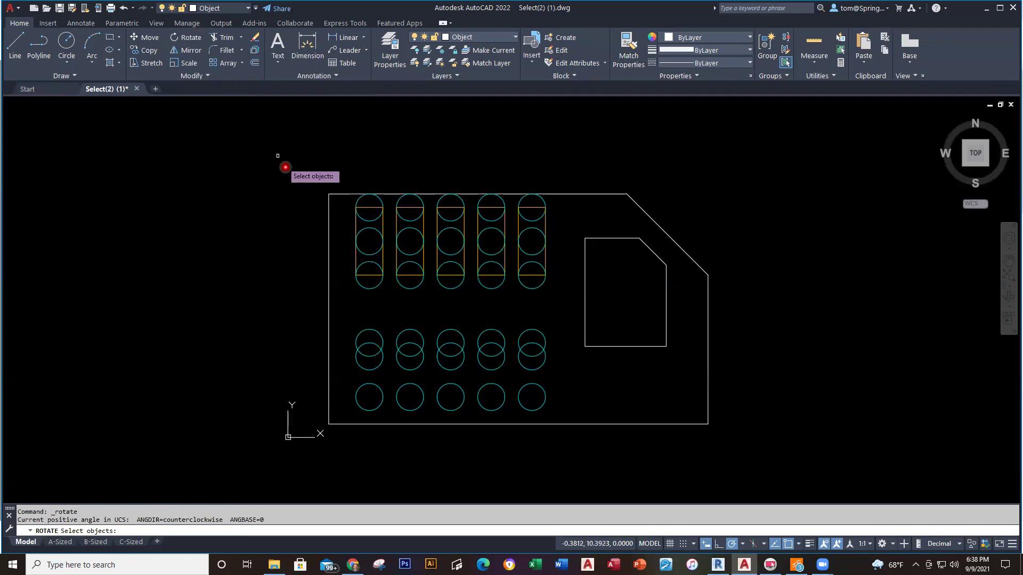
click(559, 198)
click(521, 296)
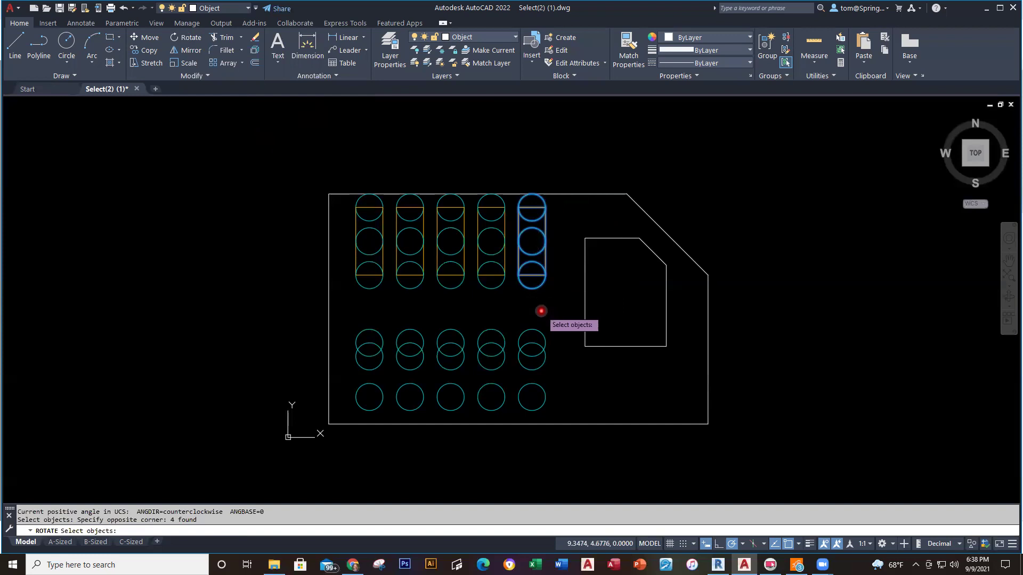
key(Return)
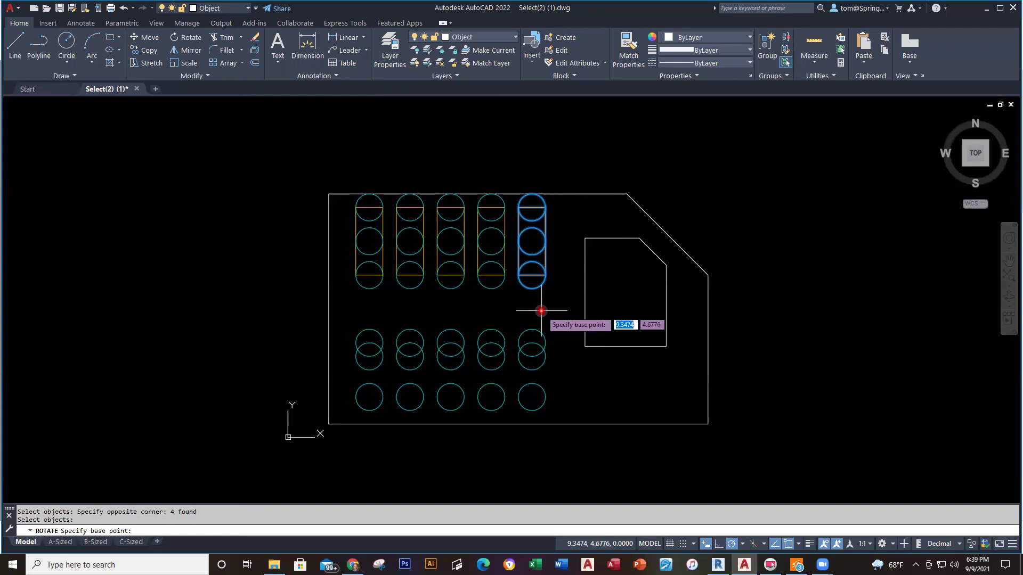
click(532, 275)
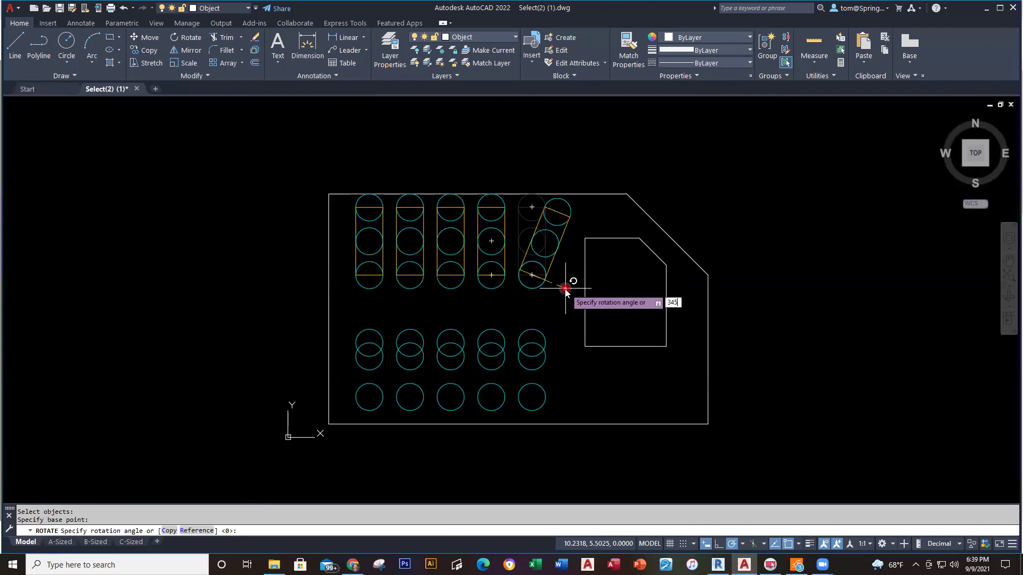
key(Return)
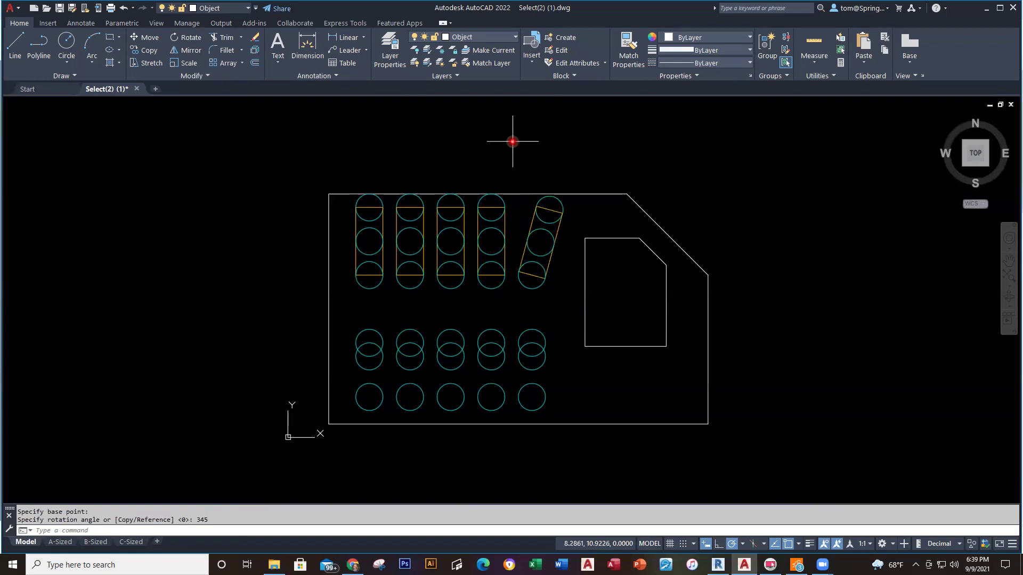
Rotate the fourth rectangle from the left and its three circles by 345 degrees about the bottom circle's center.
right_click(489, 117)
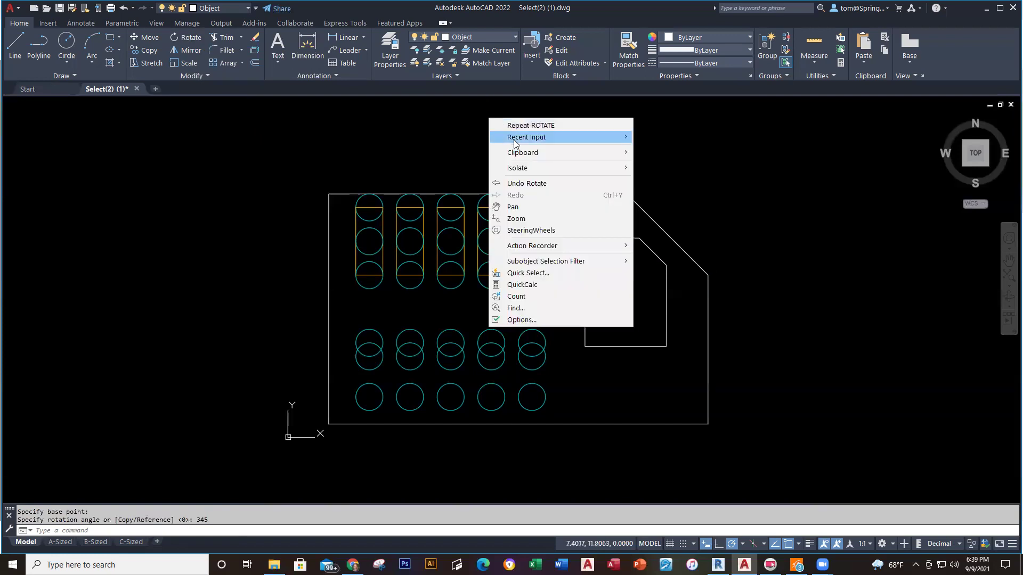
mouse_move(515, 142)
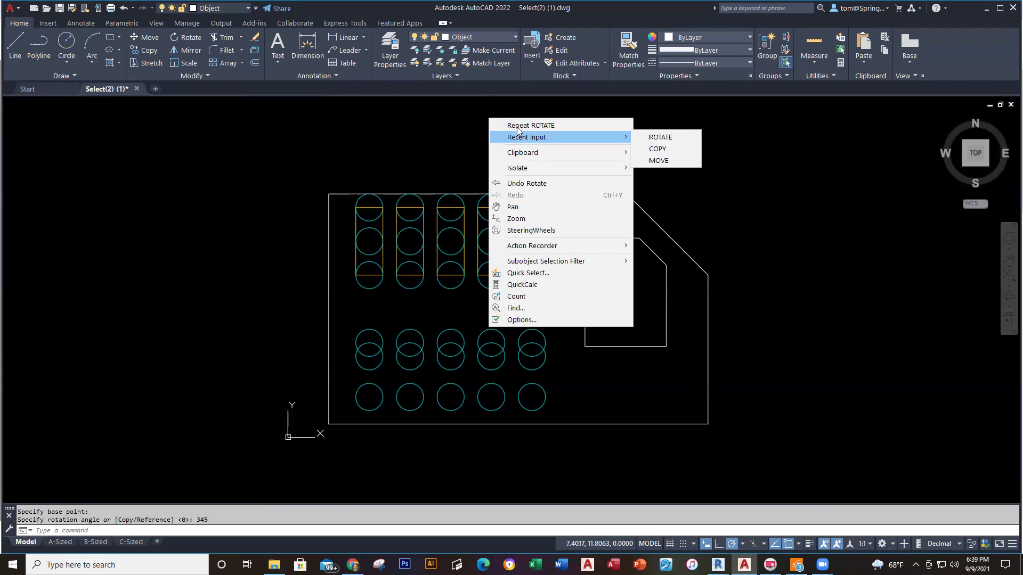
click(517, 126)
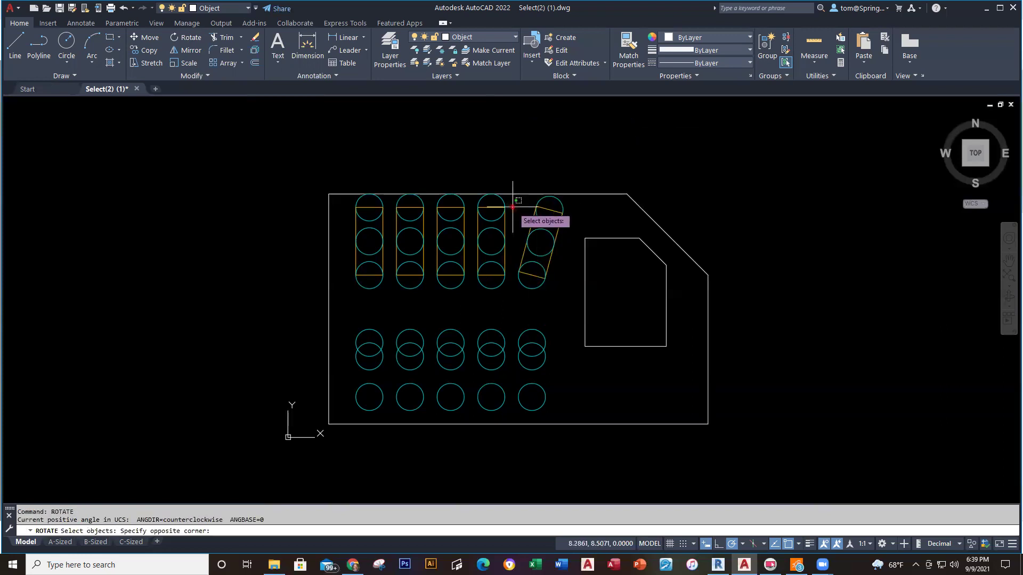
click(495, 304)
key(Return)
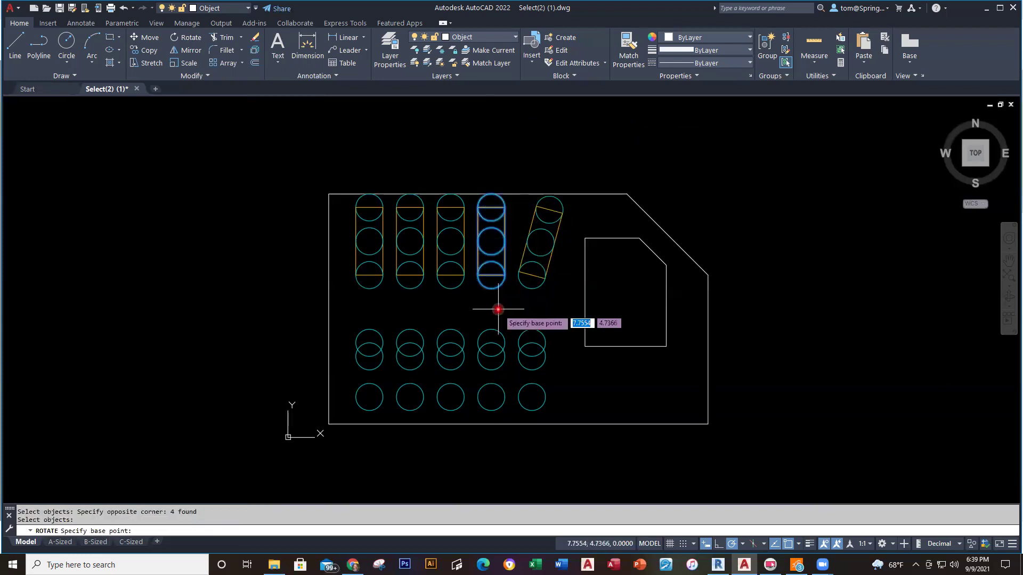
click(491, 275)
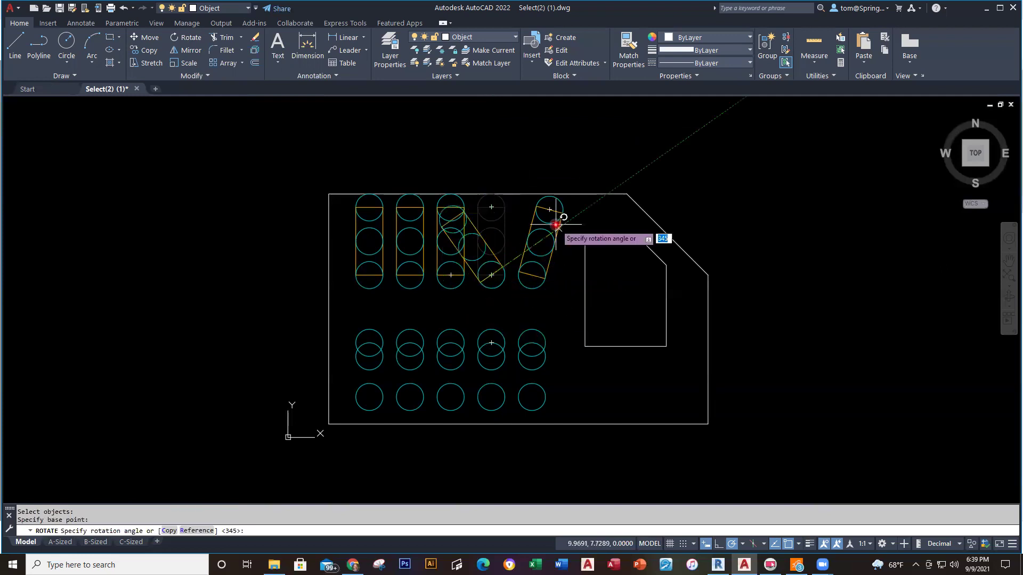
text(3)
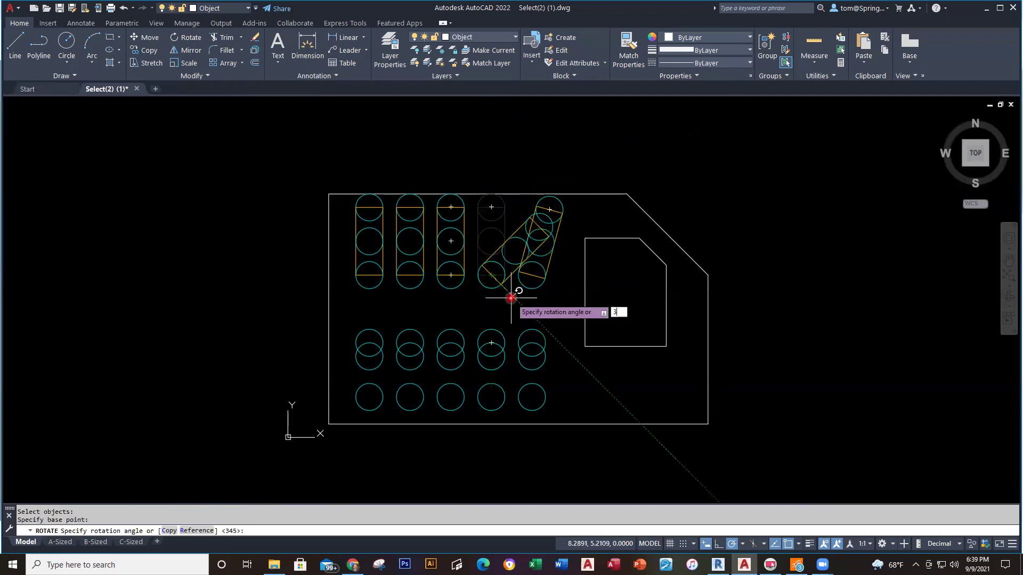
key(Return)
Rotate the third rectangle from the left with its three circles by 345 degrees about its bottom circle's center.
right_click(343, 136)
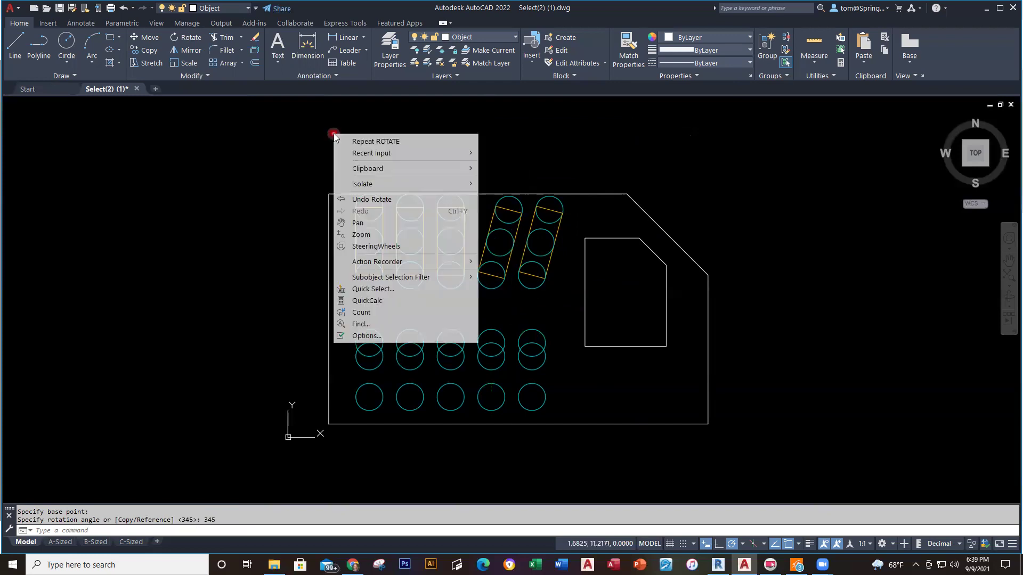
click(376, 141)
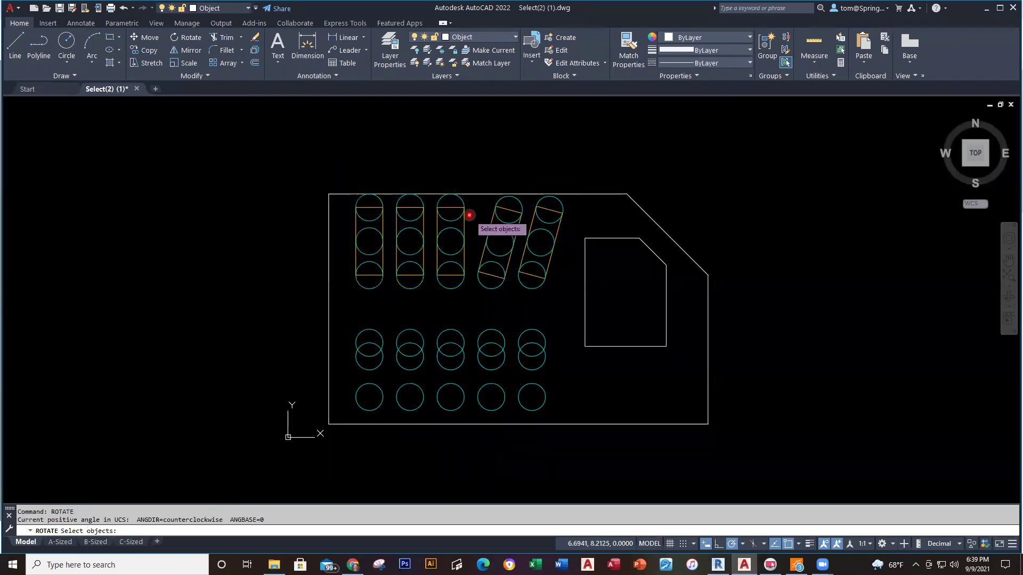
click(473, 208)
click(457, 306)
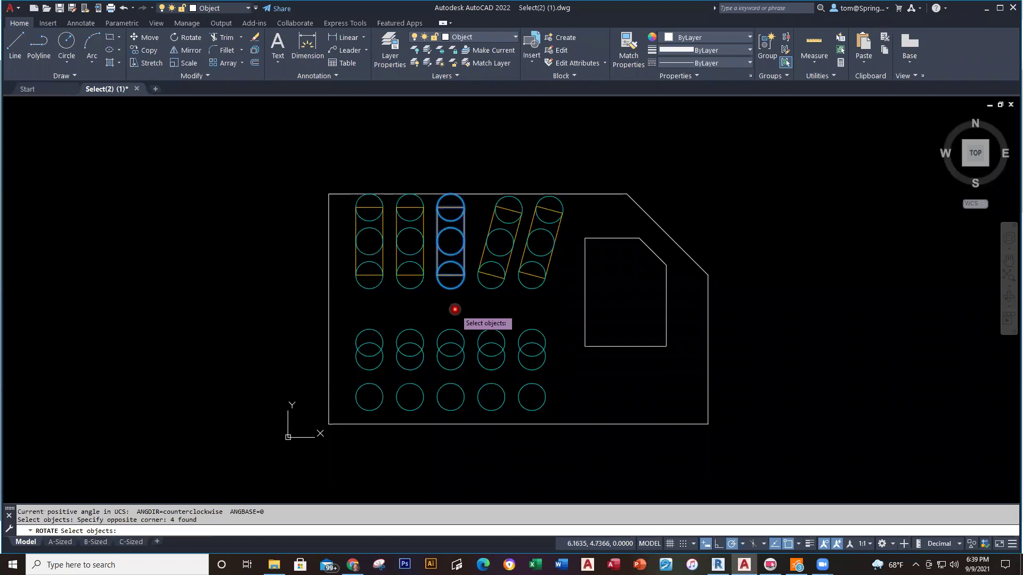
key(Return)
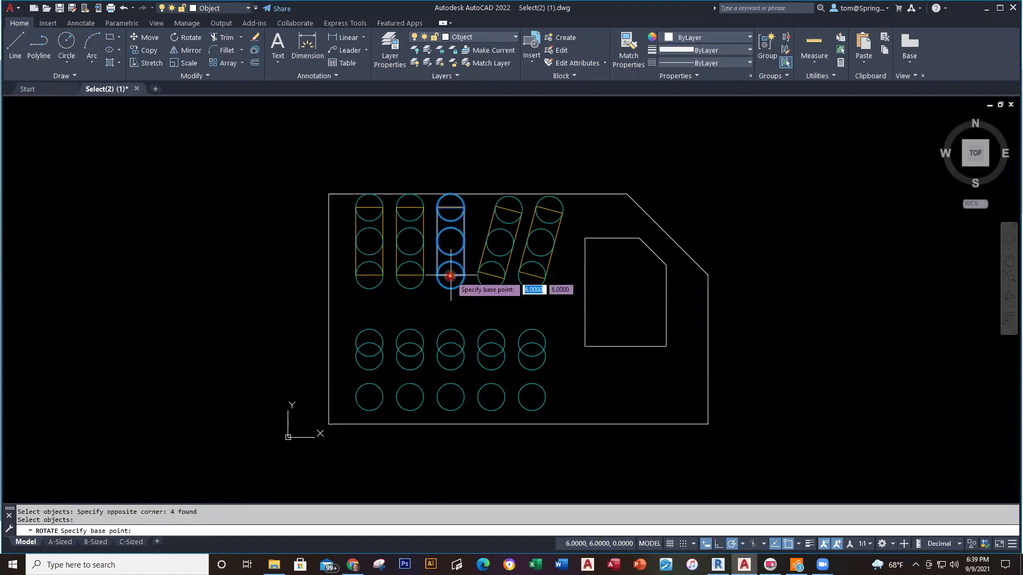
click(450, 275)
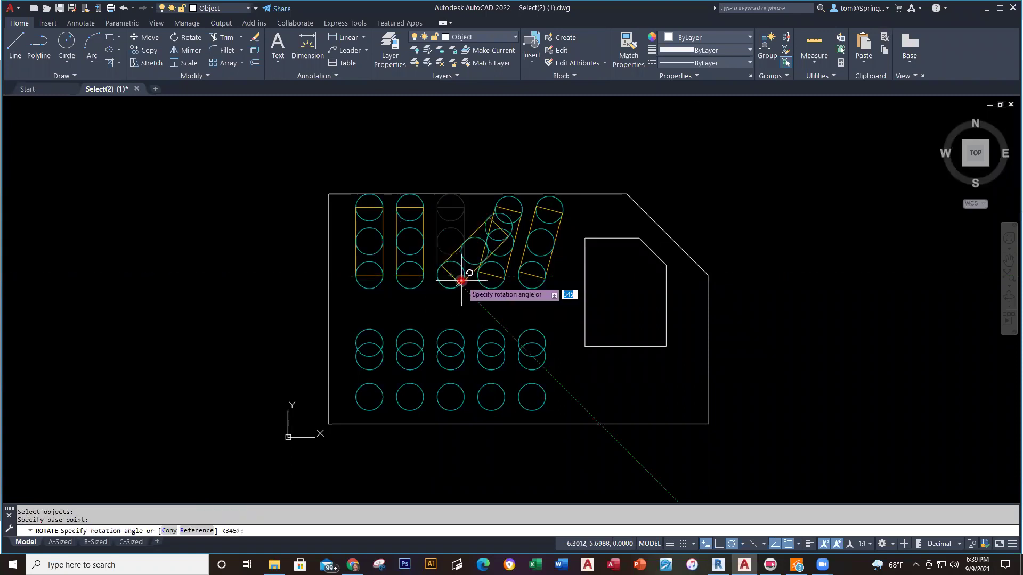
text(345)
key(Return)
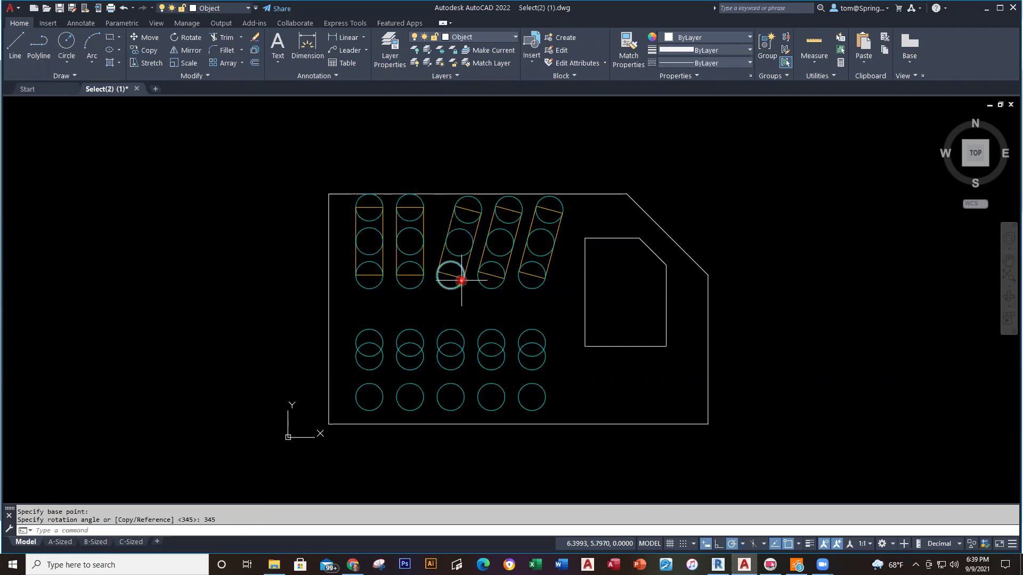
Rotate the second rectangle from the left and its three circles by 345 degrees about the center of its bottom circle.
right_click(381, 152)
click(400, 159)
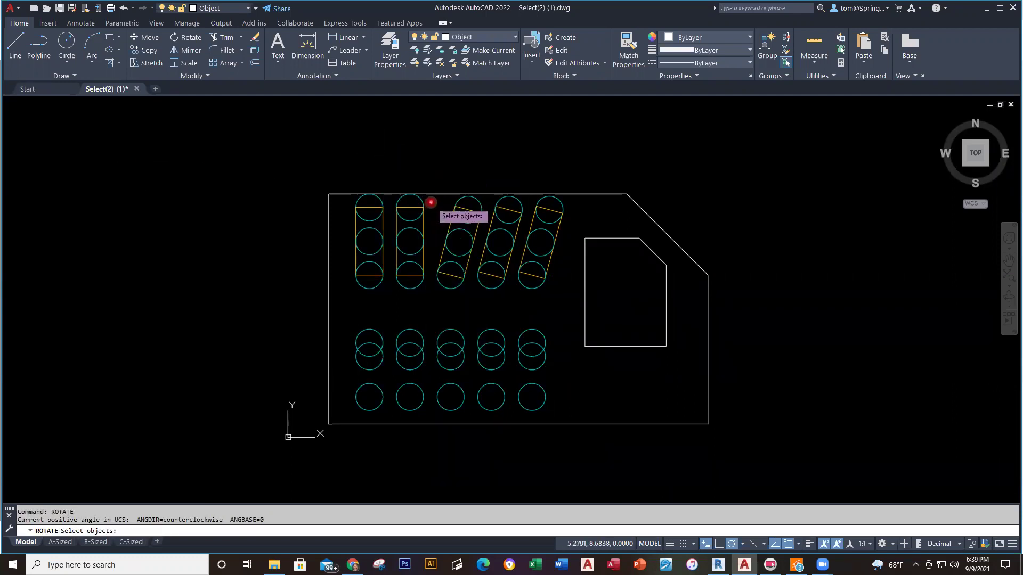
click(431, 202)
click(400, 298)
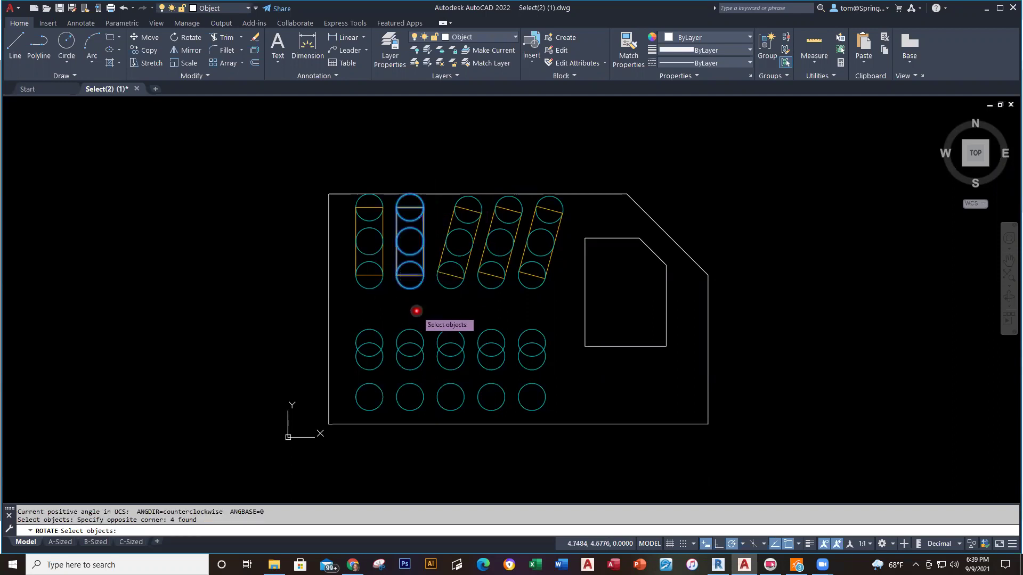
key(Return)
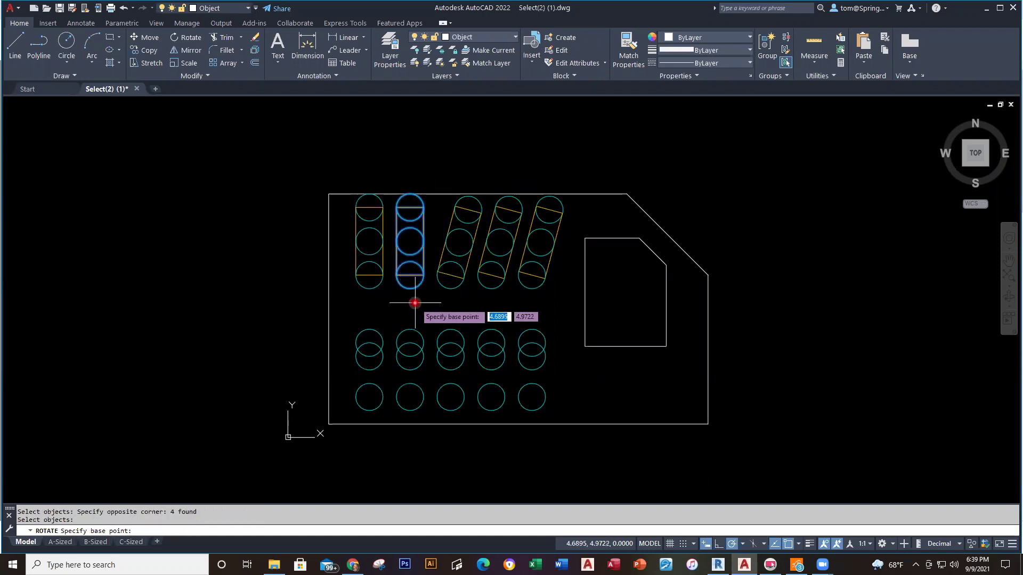
click(410, 278)
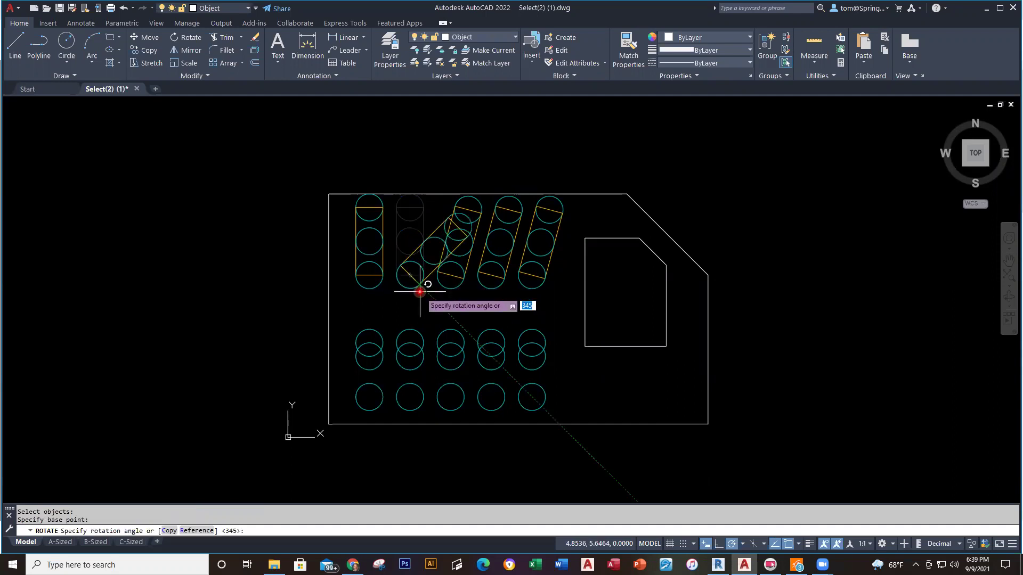
text(34)
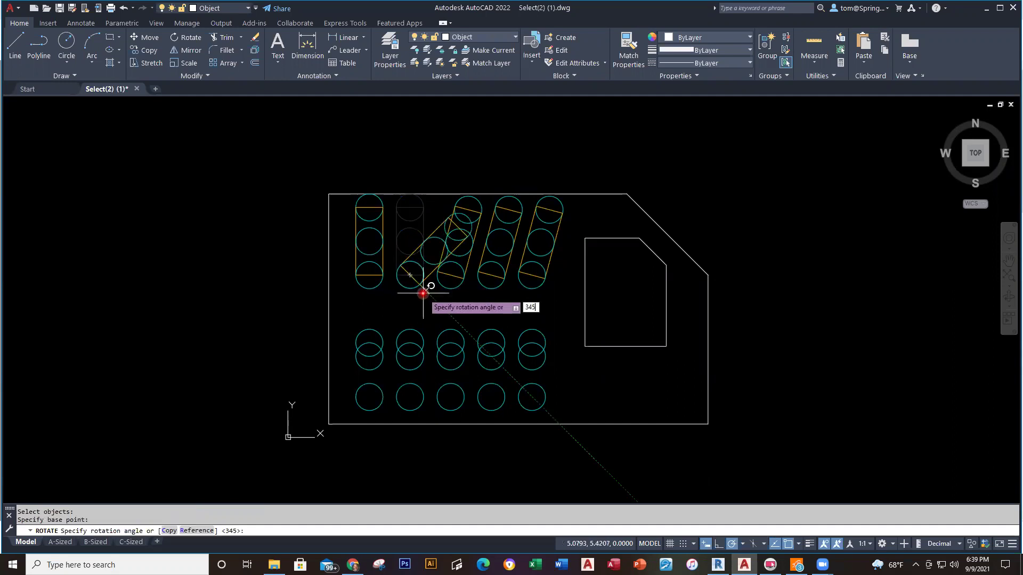
key(Return)
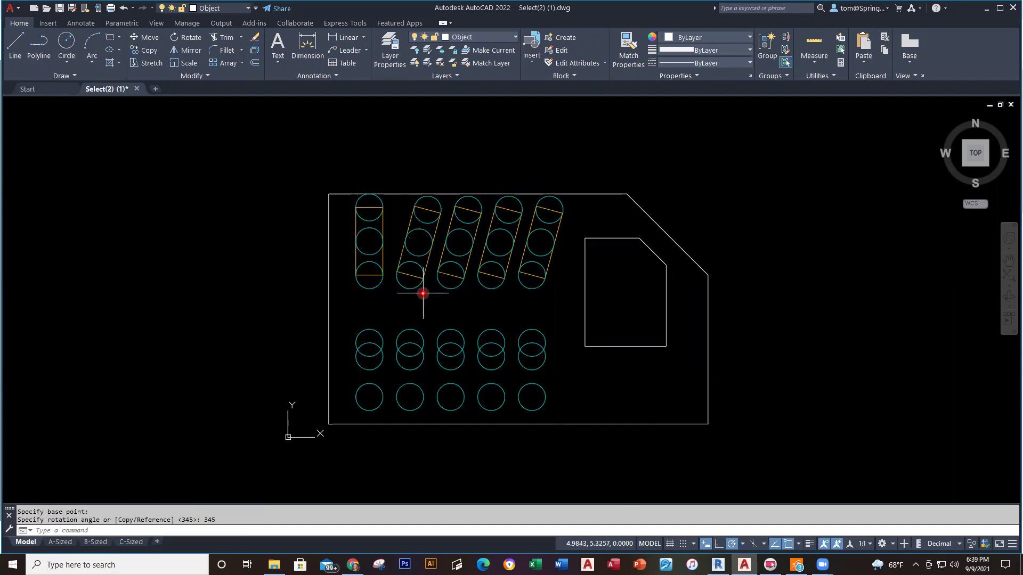
Rotate the leftmost rectangle and its three circles by 345 degrees about the center of its bottom circle.
right_click(425, 118)
click(458, 124)
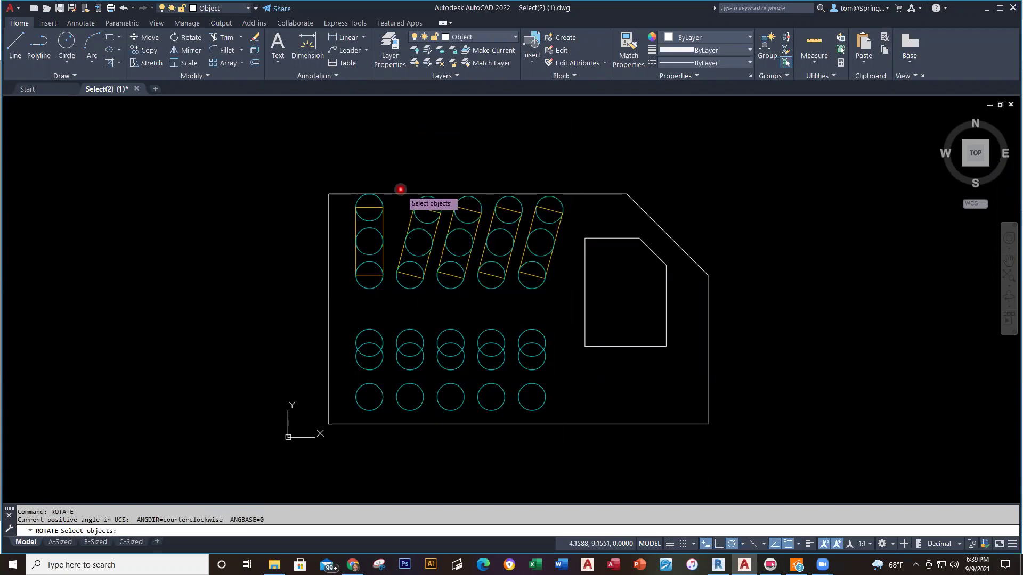
click(395, 194)
click(347, 322)
key(Return)
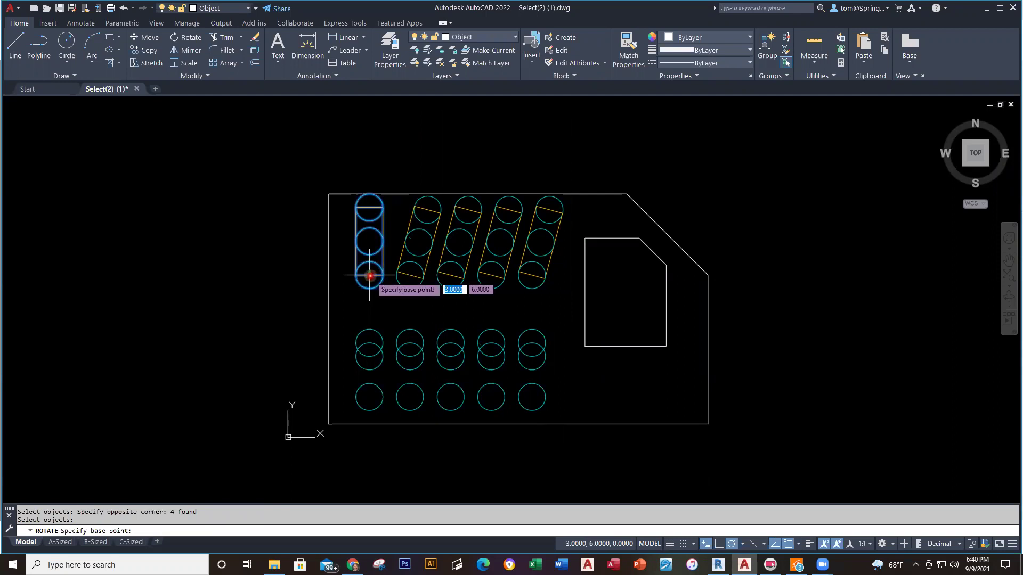
click(370, 275)
text(34)
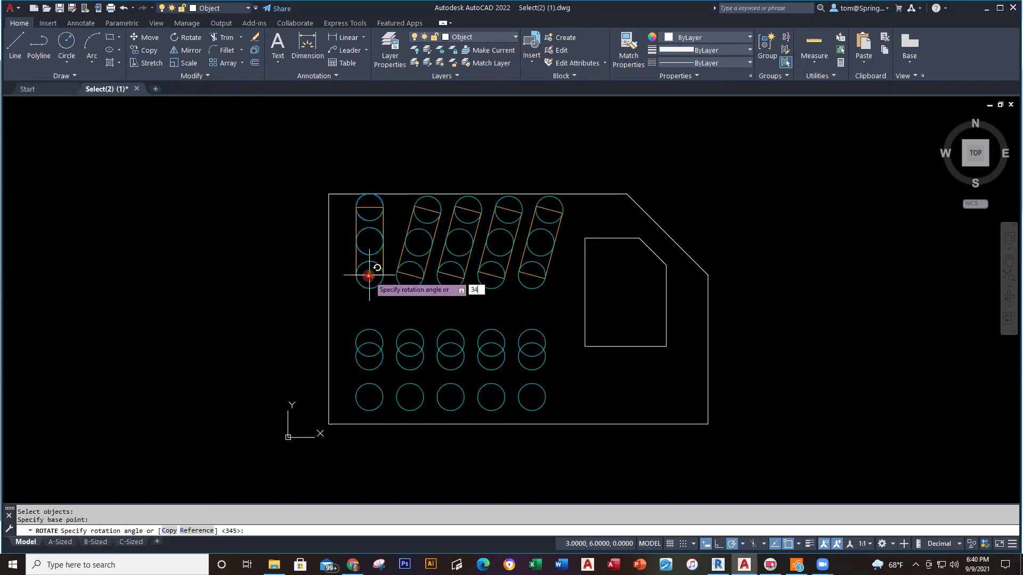
text(5)
key(Return)
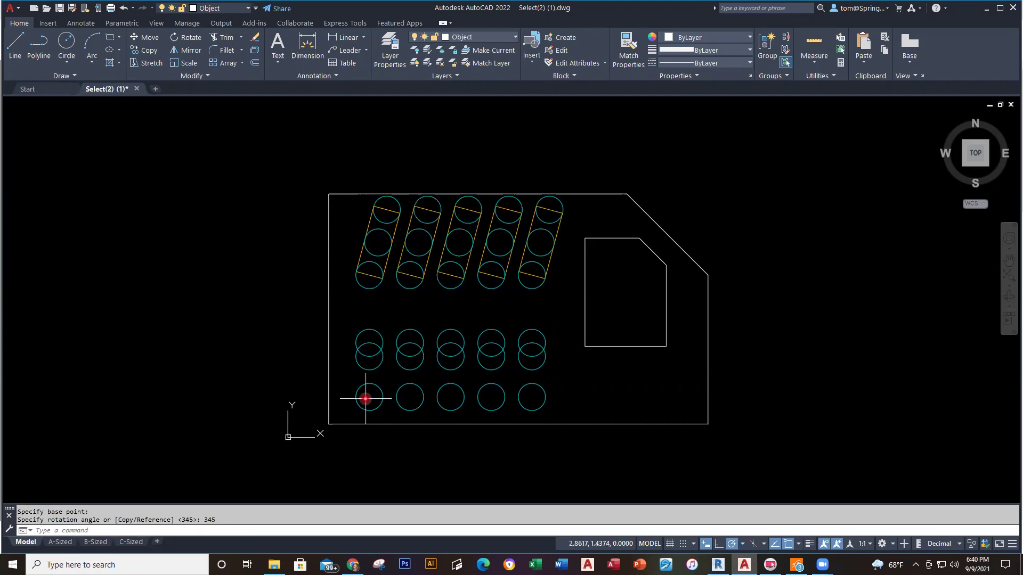
Scale the rightmost circle in the bottom row by a factor of .5 about its center.
click(191, 63)
click(542, 406)
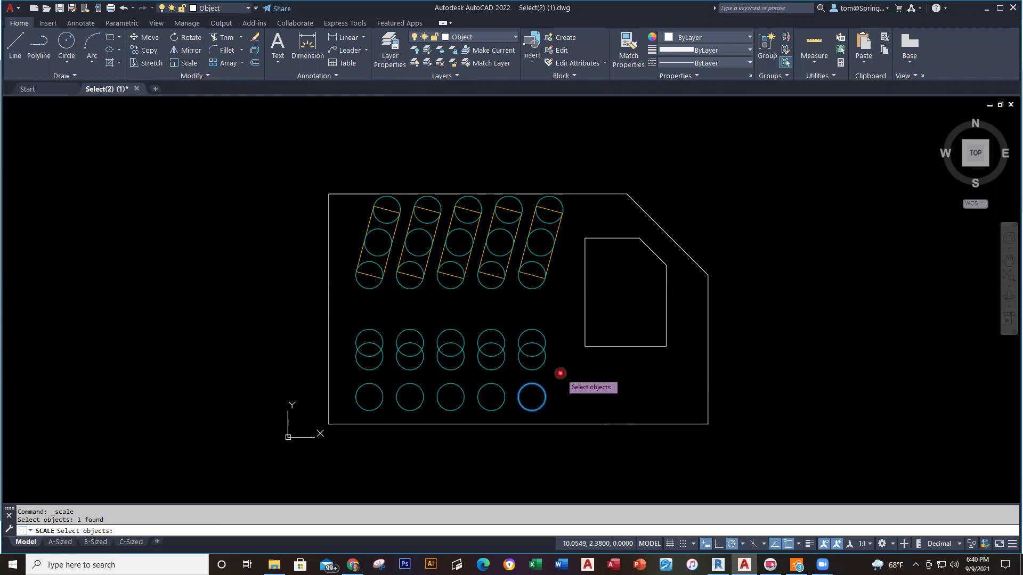
key(Return)
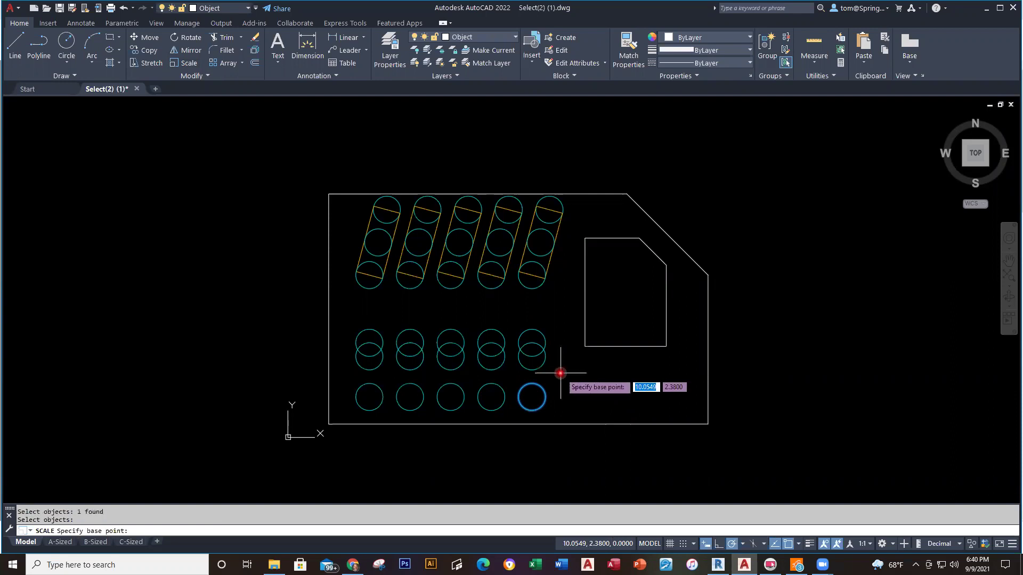
click(532, 397)
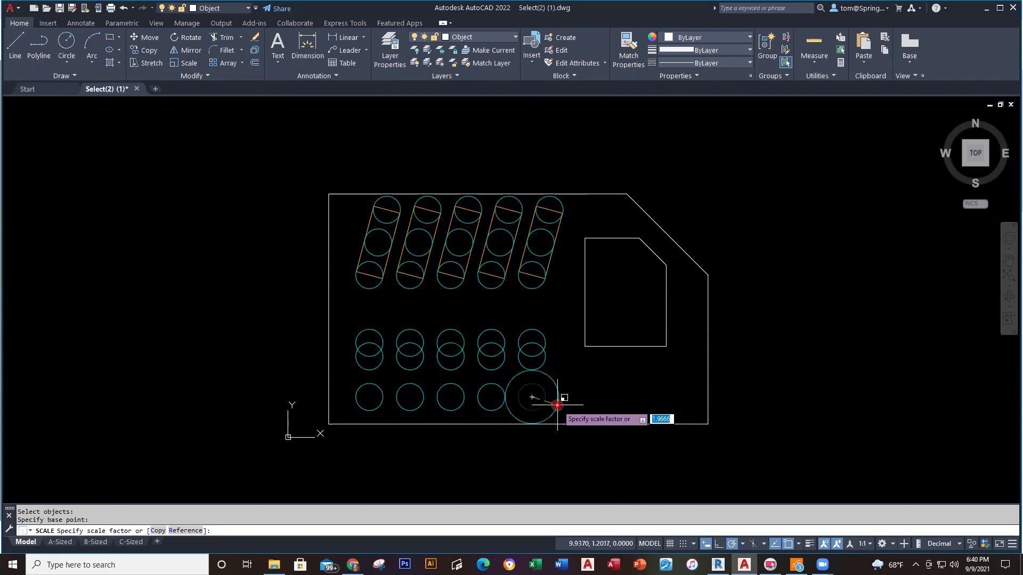
text(.5)
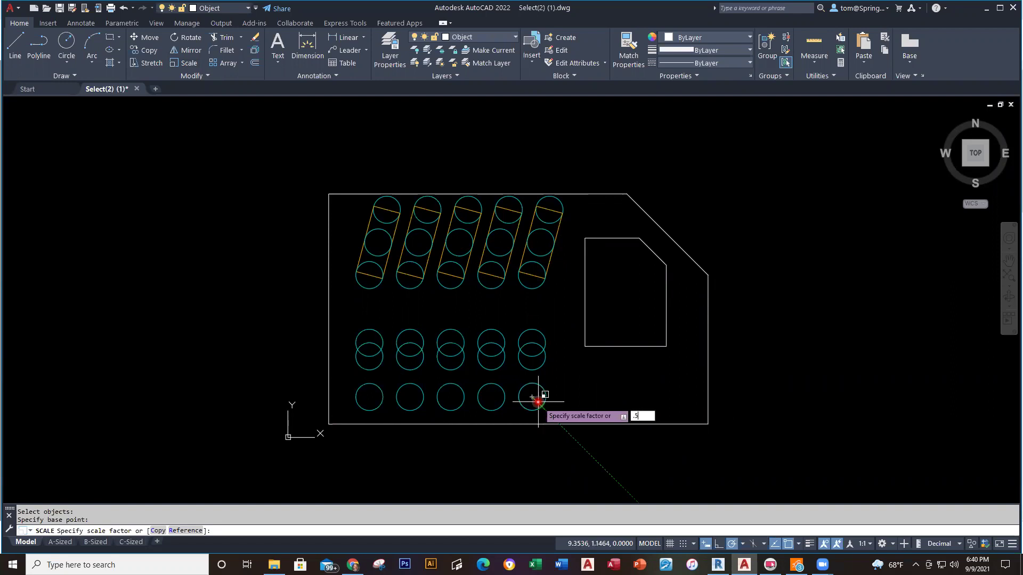
key(Return)
Scale the fourth circle from the left in the bottom row by .5 about its center.
right_click(560, 397)
click(622, 197)
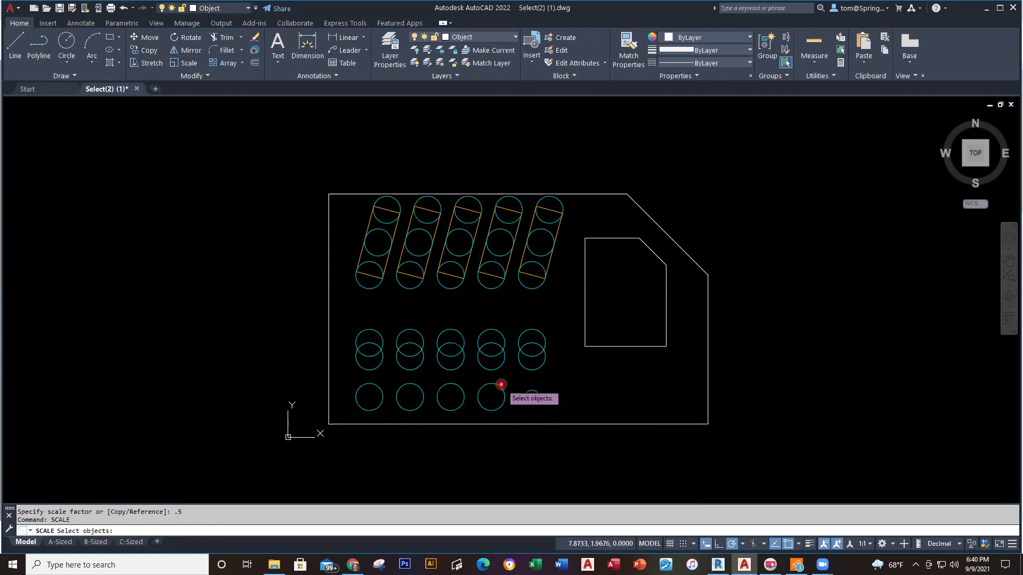
click(499, 385)
key(Return)
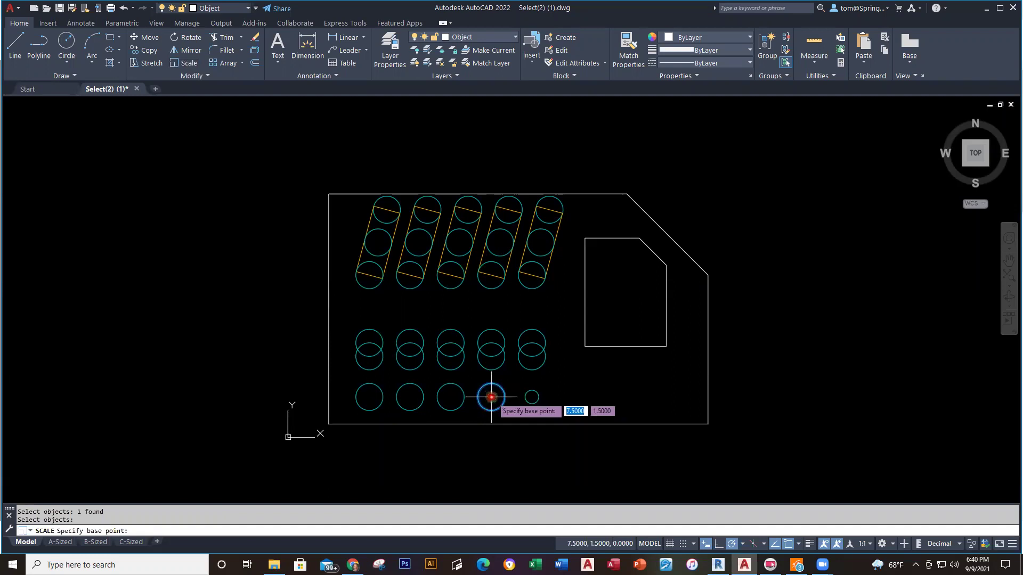
click(491, 397)
text(.5)
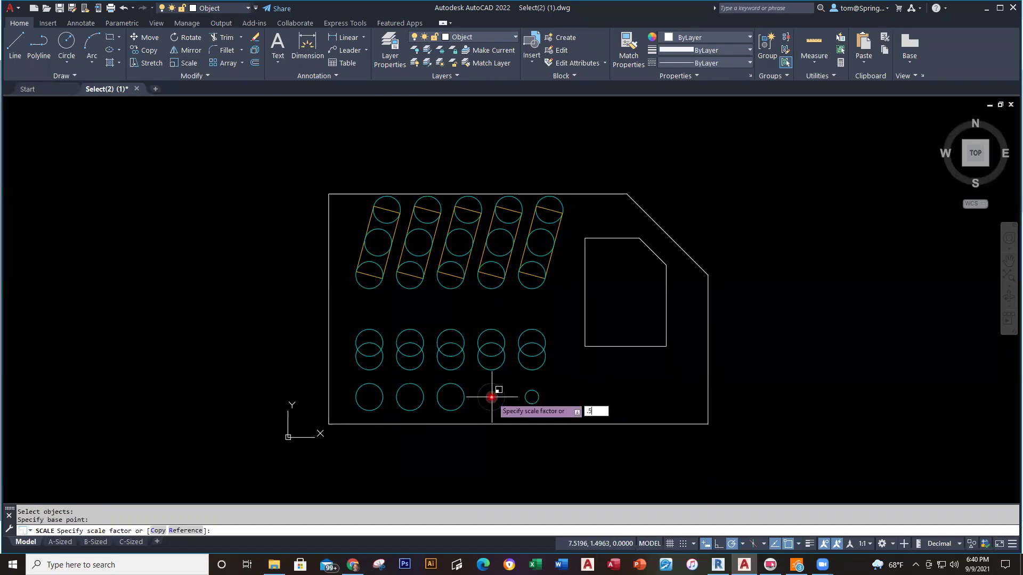
key(Return)
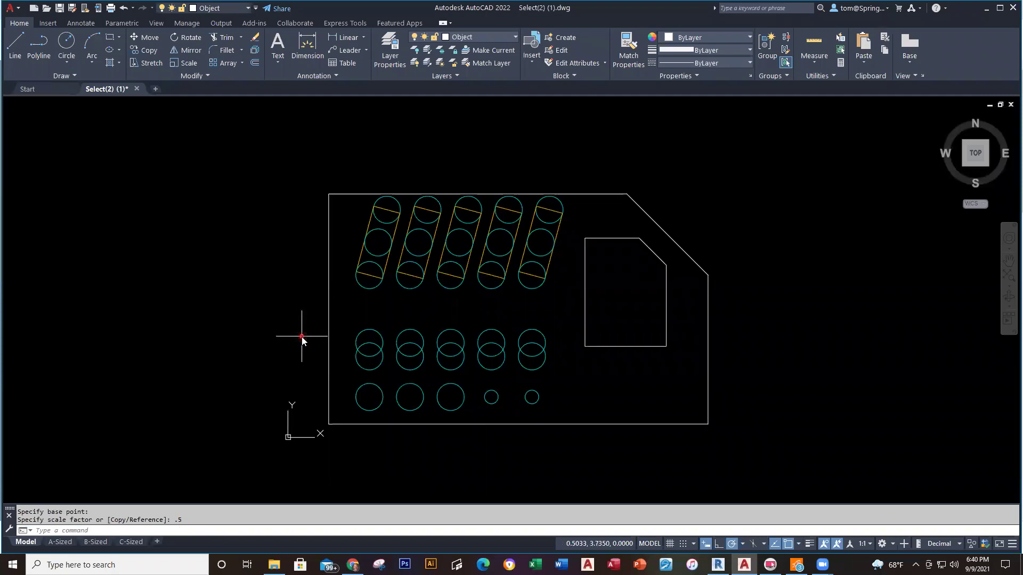
Scale the middle circle of the bottom row by .5 about its center.
right_click(303, 338)
click(349, 344)
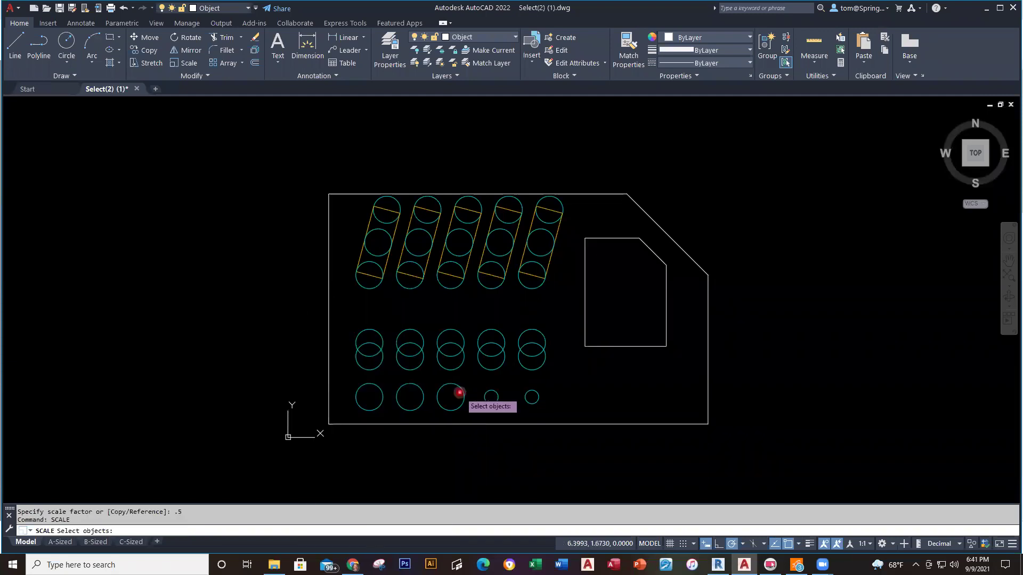
click(460, 397)
key(Return)
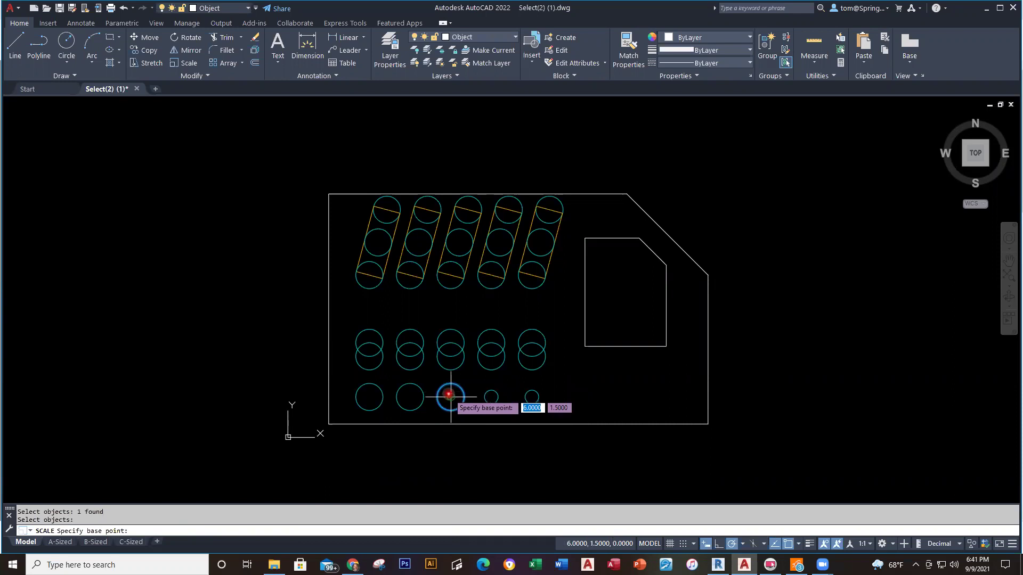
click(450, 398)
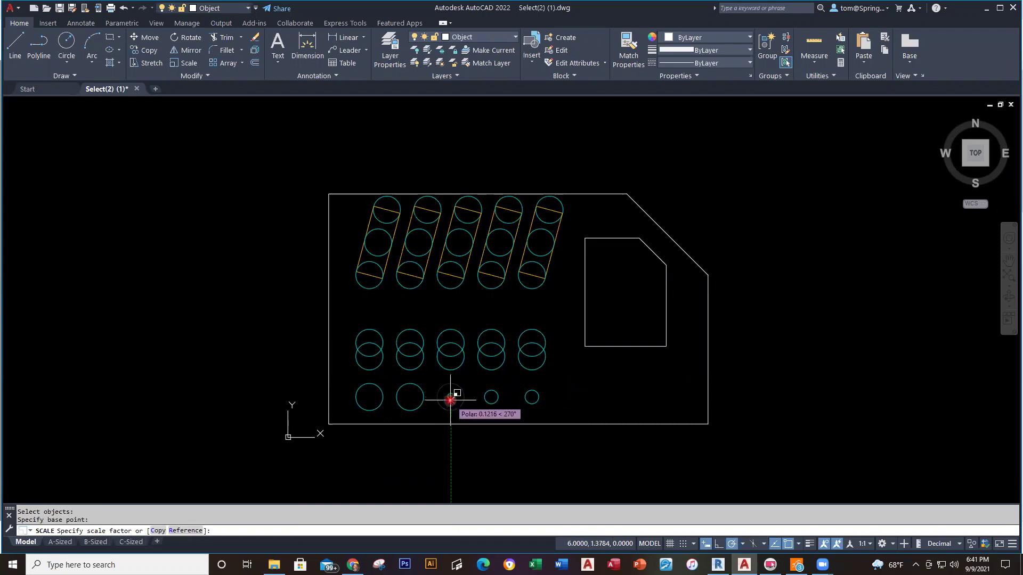
text(.5)
key(Return)
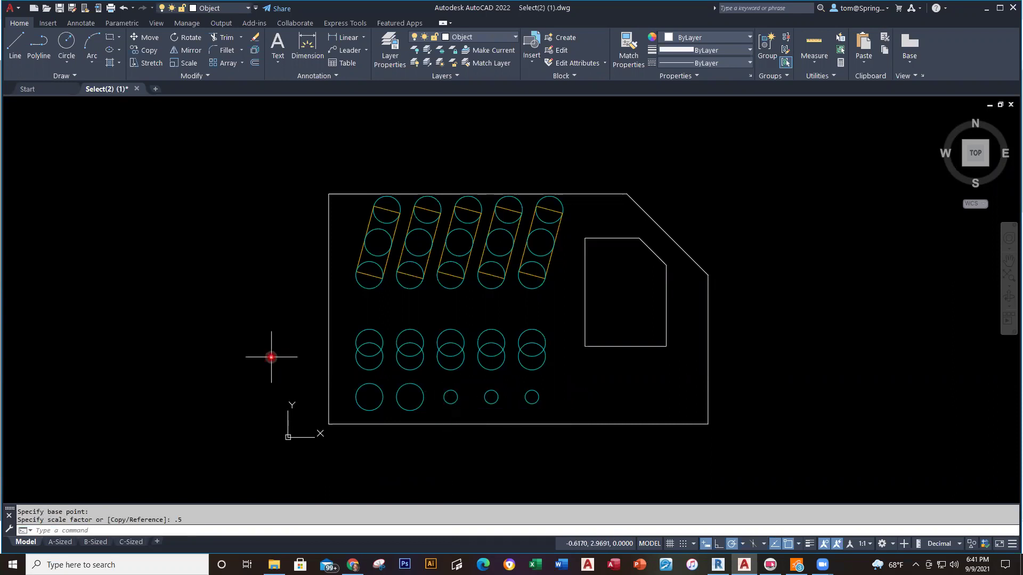
Scale the second circle from the left in the bottom row by .5 about its center.
right_click(308, 376)
click(340, 154)
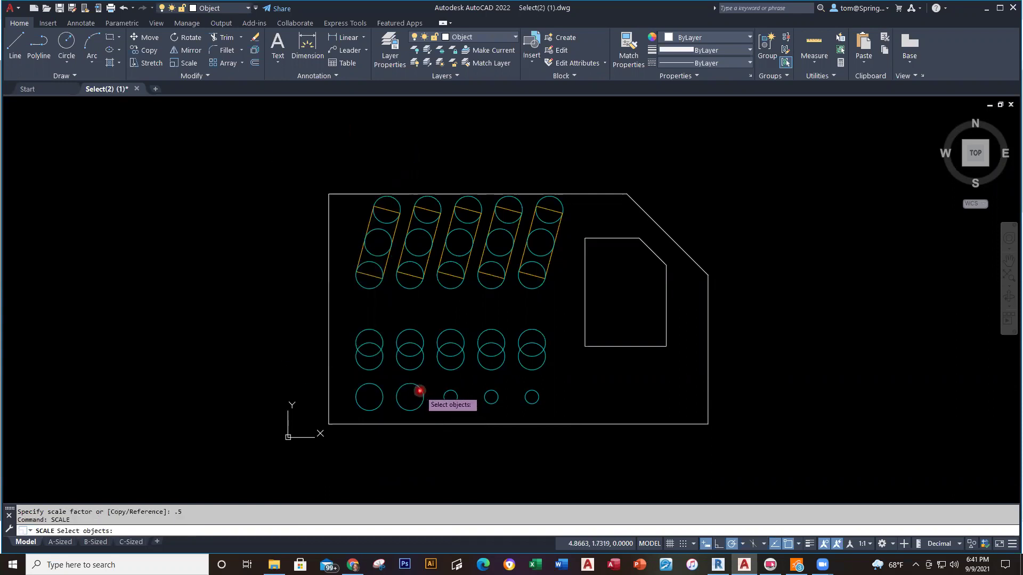
click(418, 388)
key(Return)
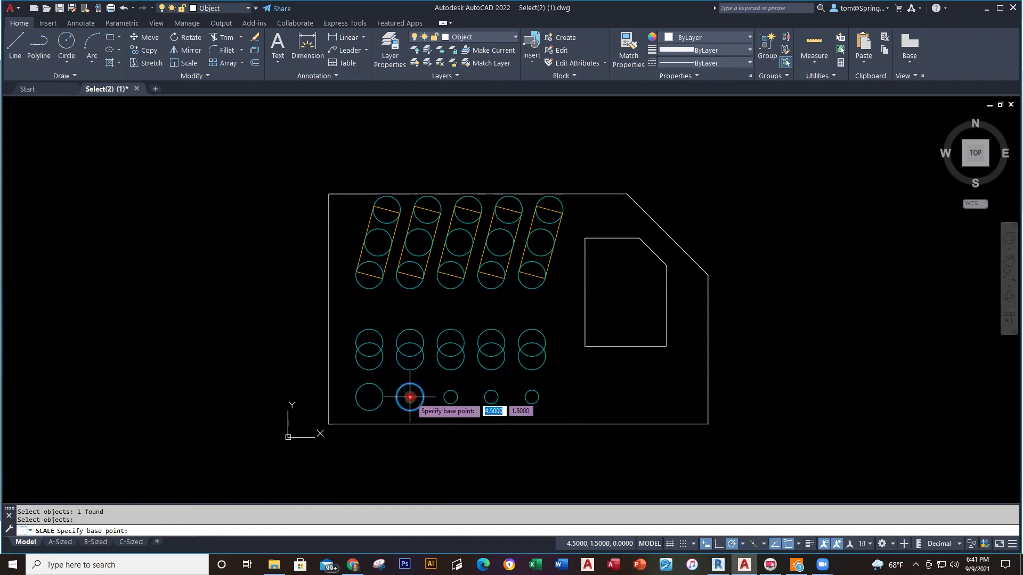
click(410, 395)
text(.5)
key(Return)
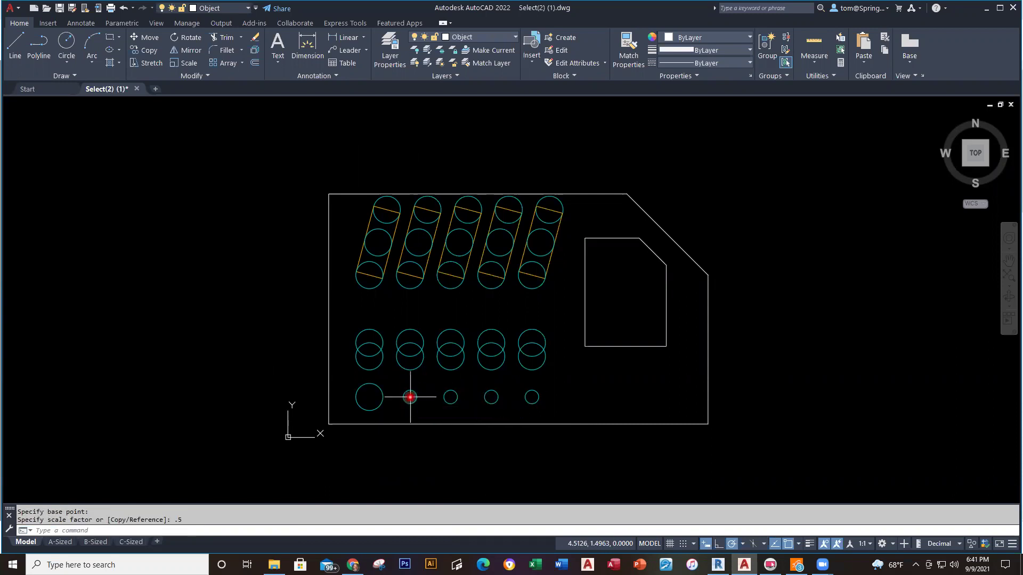
Scale the leftmost circle of the bottom row by a factor of .5 about its center.
right_click(257, 314)
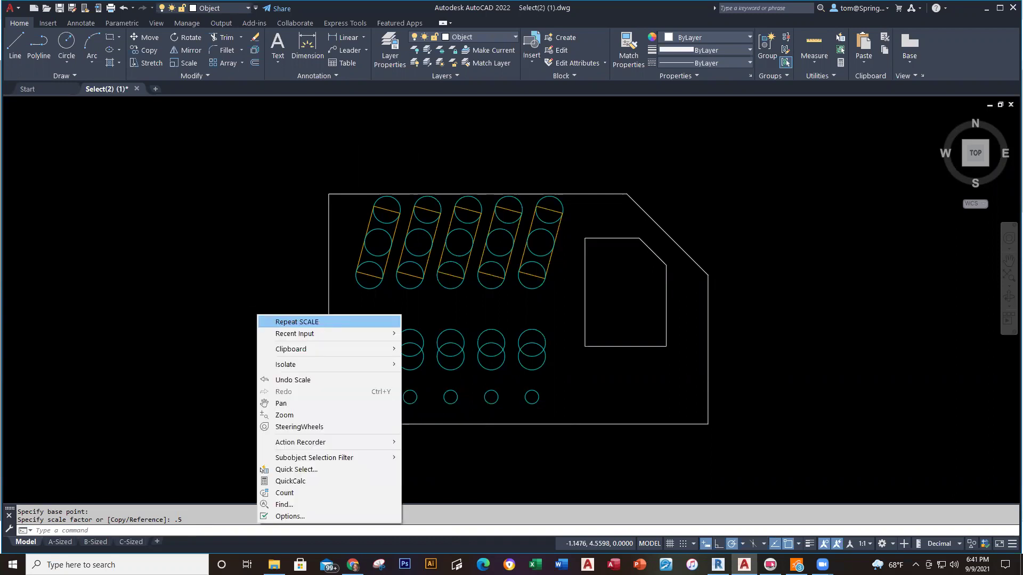
click(317, 321)
click(380, 390)
key(Return)
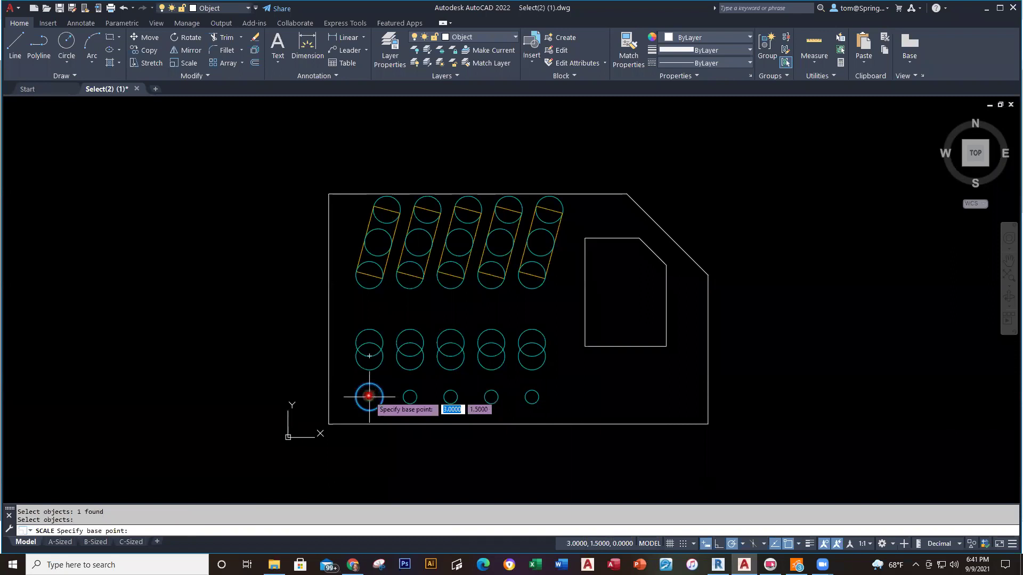
click(370, 396)
text(.5)
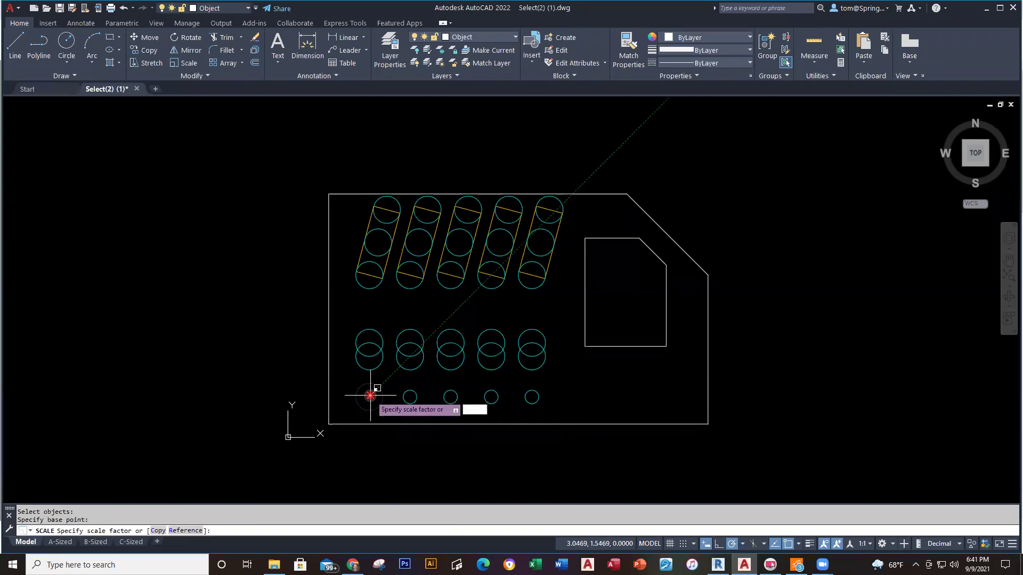
key(Return)
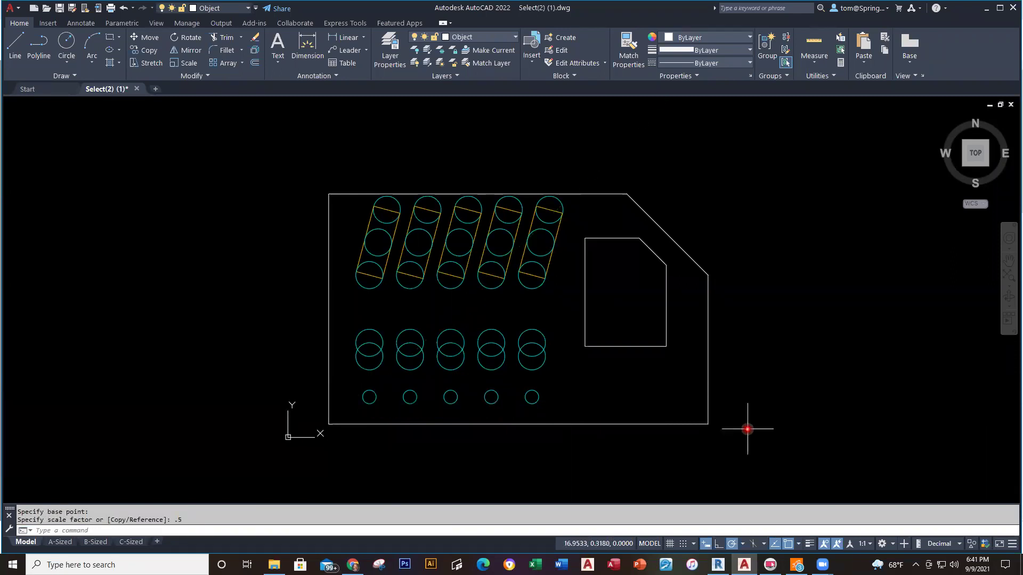
scroll(758, 253, down, 1)
mouse_move(758, 253)
middle_down()
mouse_move(605, 269)
mouse_move(549, 292)
middle_up()
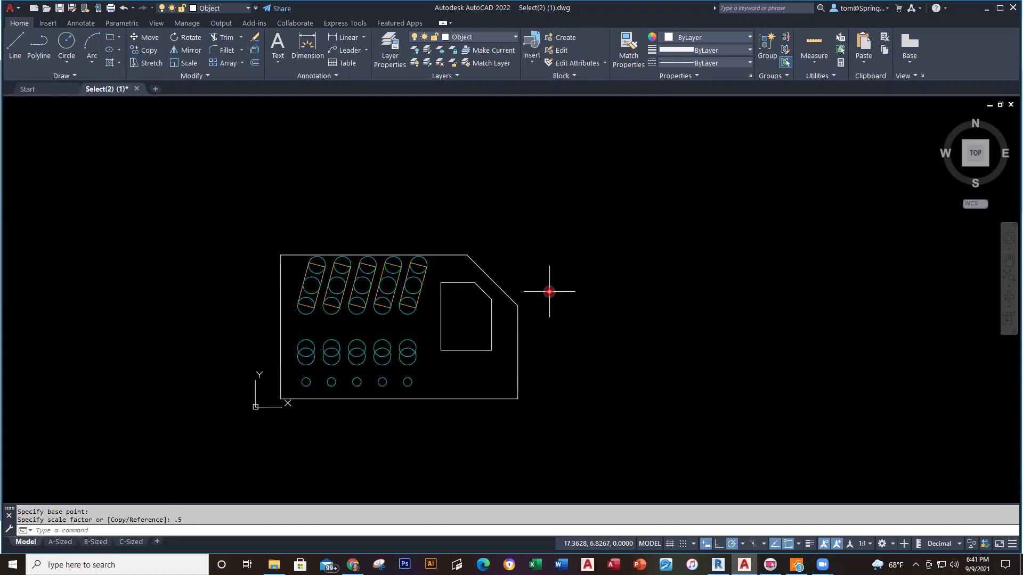
click(195, 53)
click(566, 198)
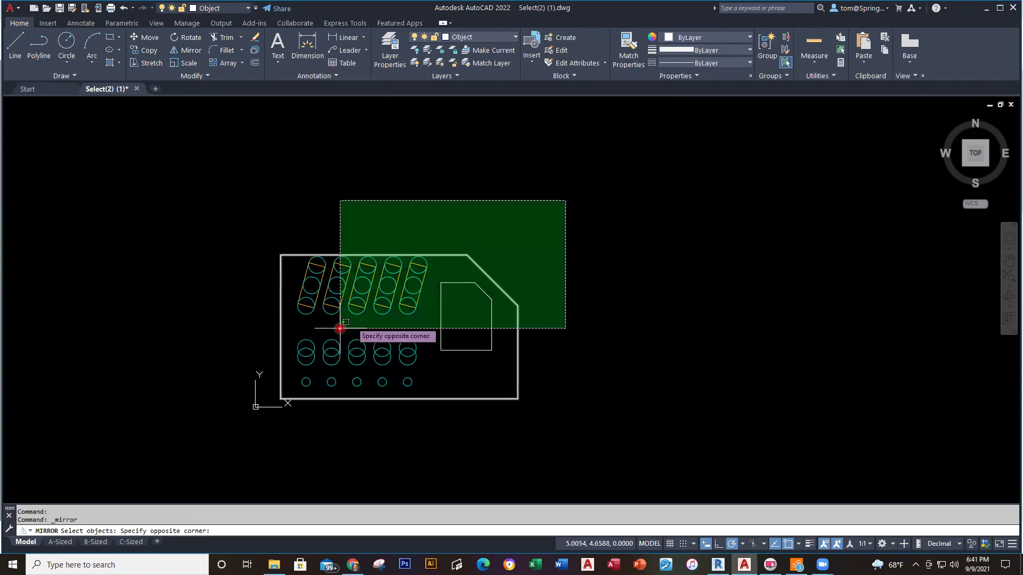
click(246, 421)
key(Return)
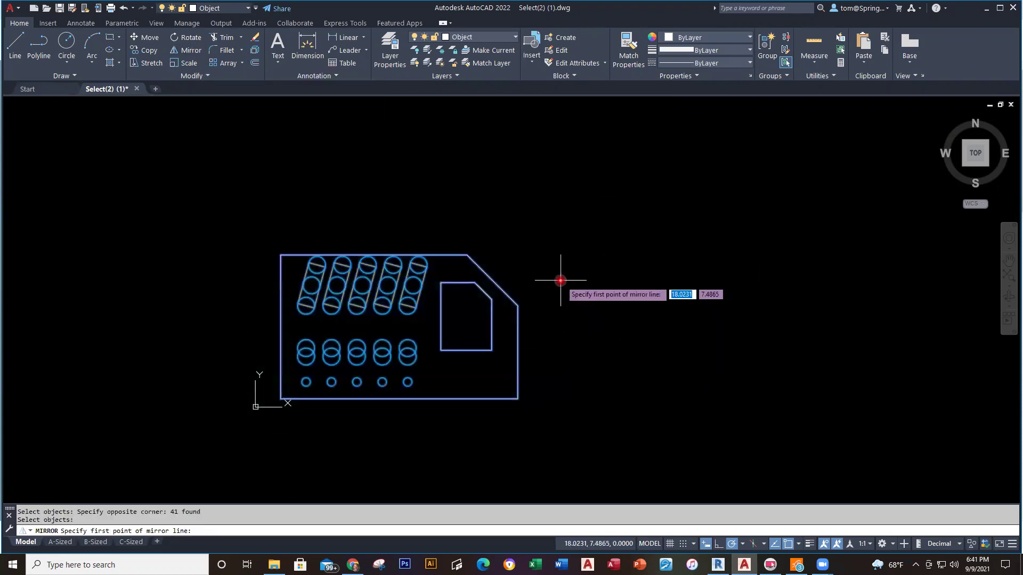
key(Escape)
Mirror the whole plate with all its shapes about its right vertical edge, keeping the source objects.
click(186, 50)
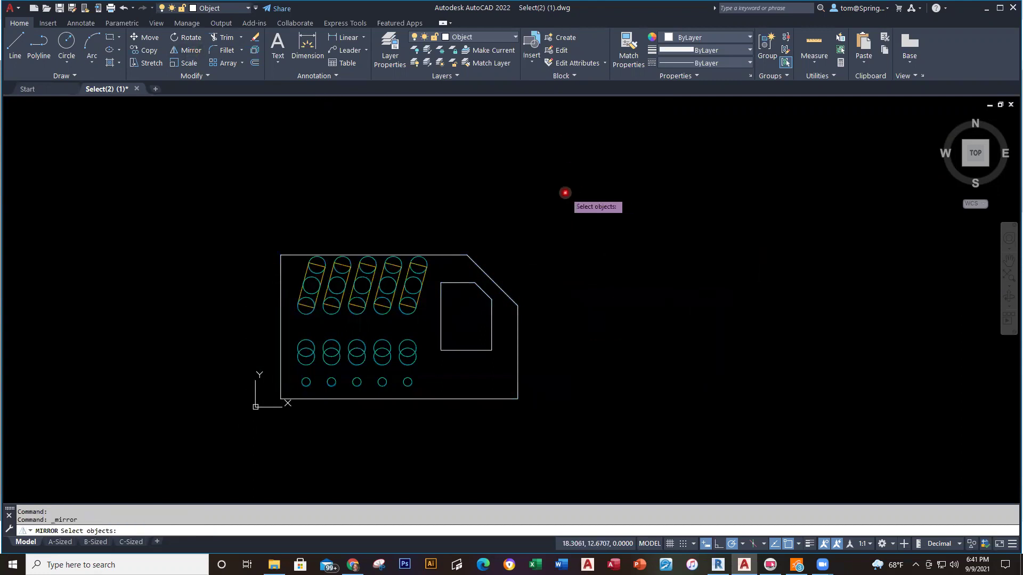
click(570, 193)
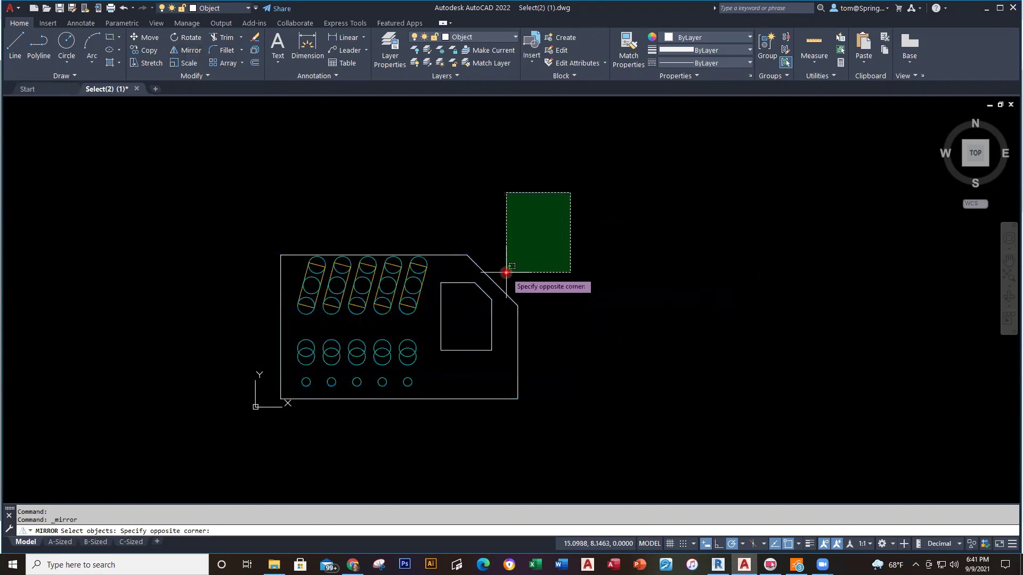
click(241, 445)
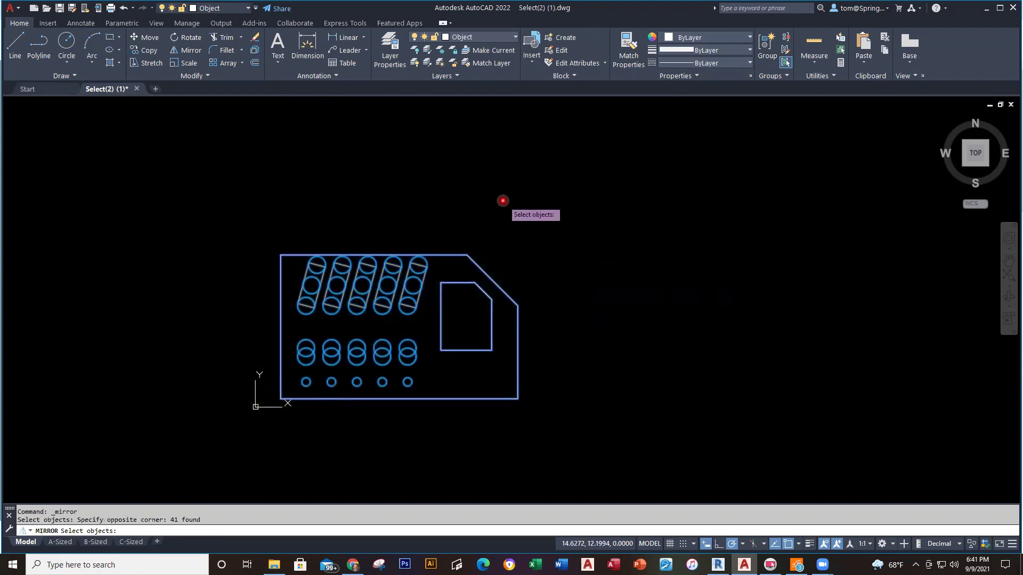
key(Return)
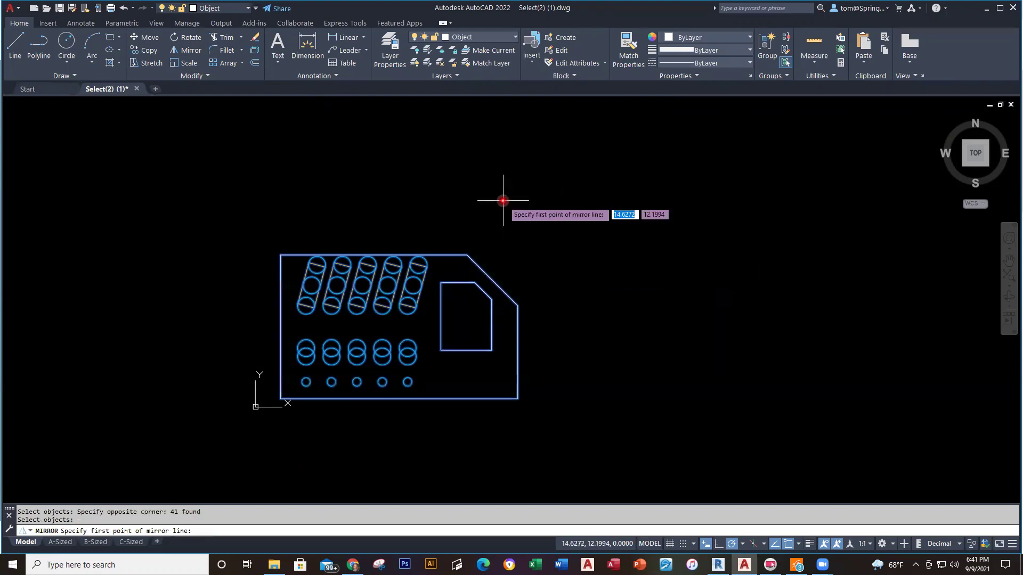
click(520, 305)
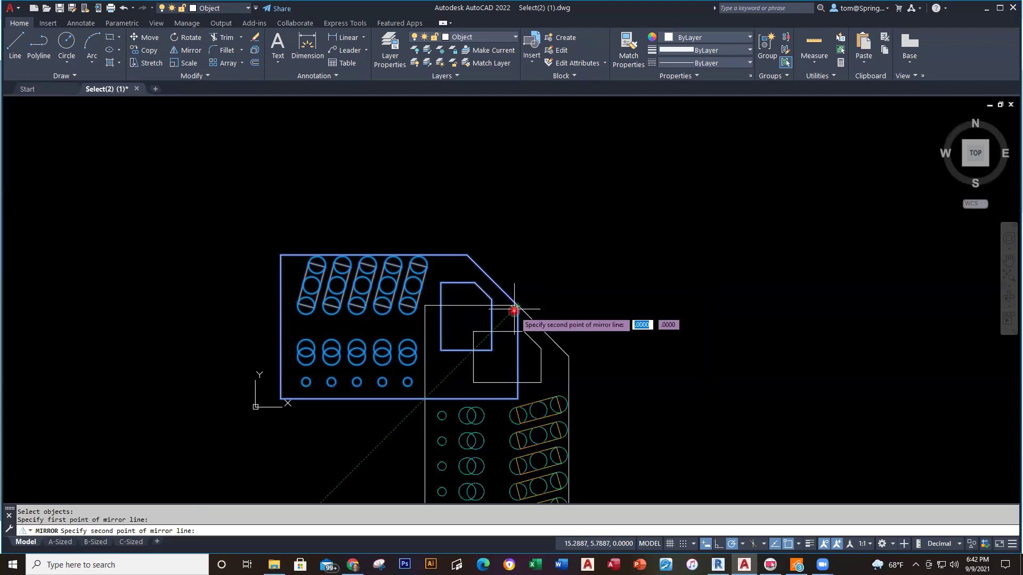
click(518, 402)
click(543, 439)
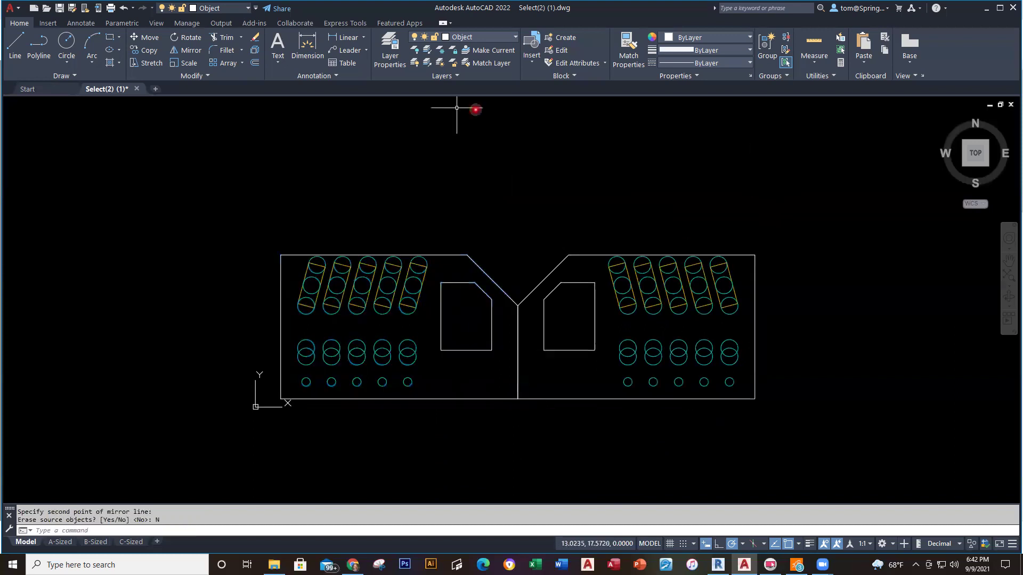
Mirror both plates about the line through their top outer corners, keeping the source objects.
click(186, 50)
click(781, 205)
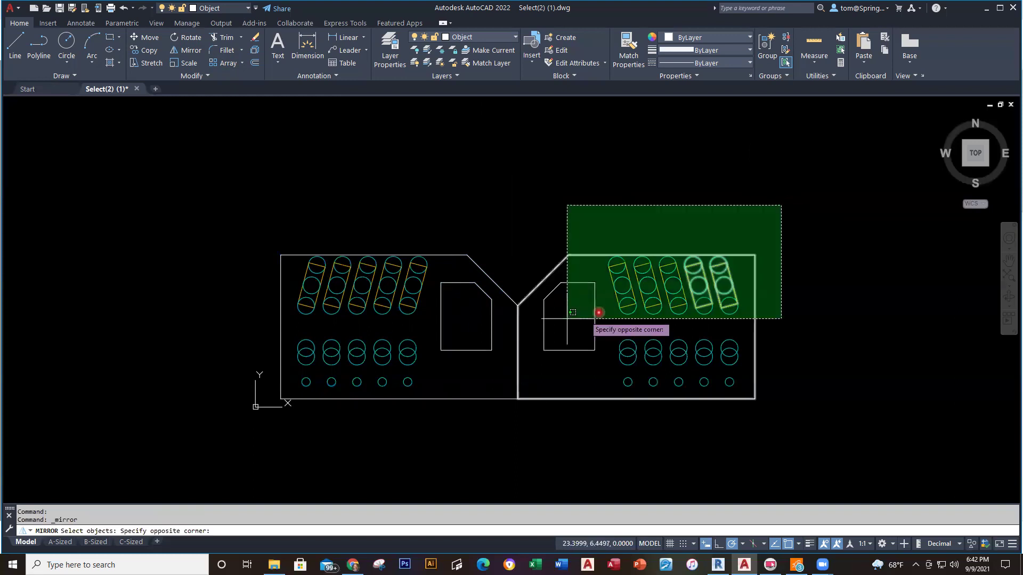
click(243, 438)
key(Return)
click(280, 255)
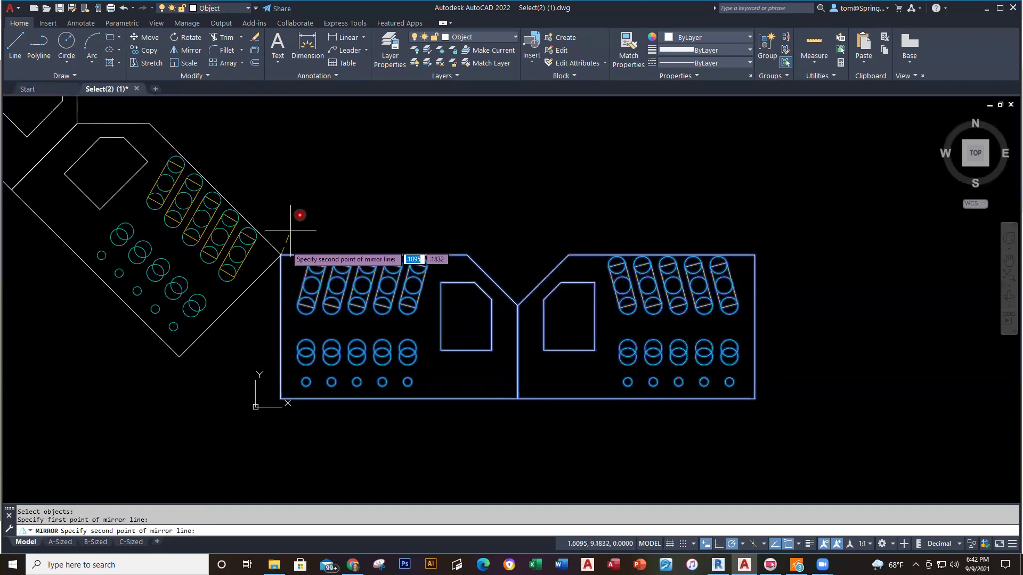
click(758, 256)
text(N)
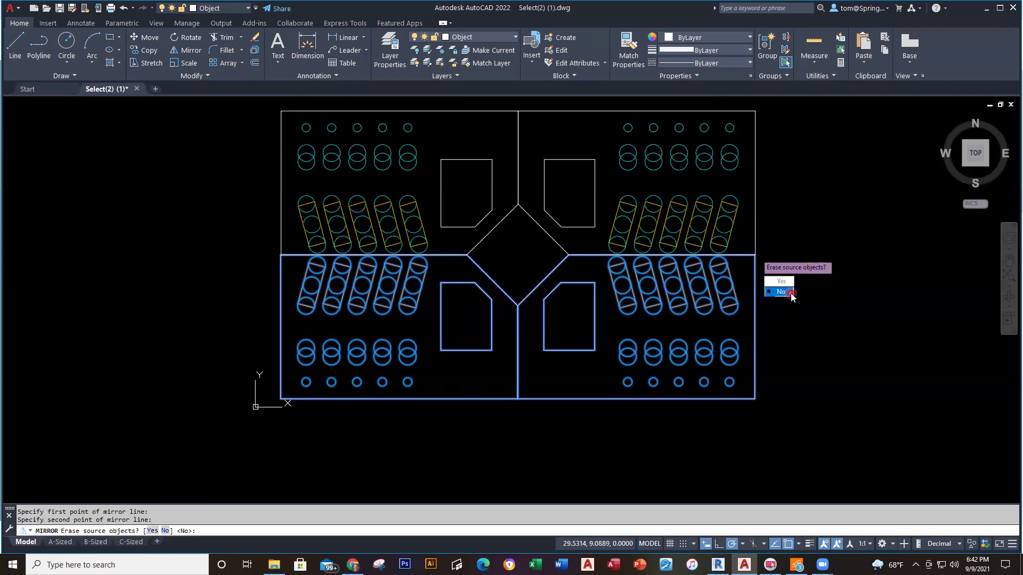
key(Return)
Mirror the four-plate block about its top edge, keeping the source objects.
scroll(792, 267, down, 5)
middle_drag(836, 306, 765, 384)
right_click(766, 274)
click(828, 281)
click(767, 270)
click(502, 416)
key(Return)
click(542, 296)
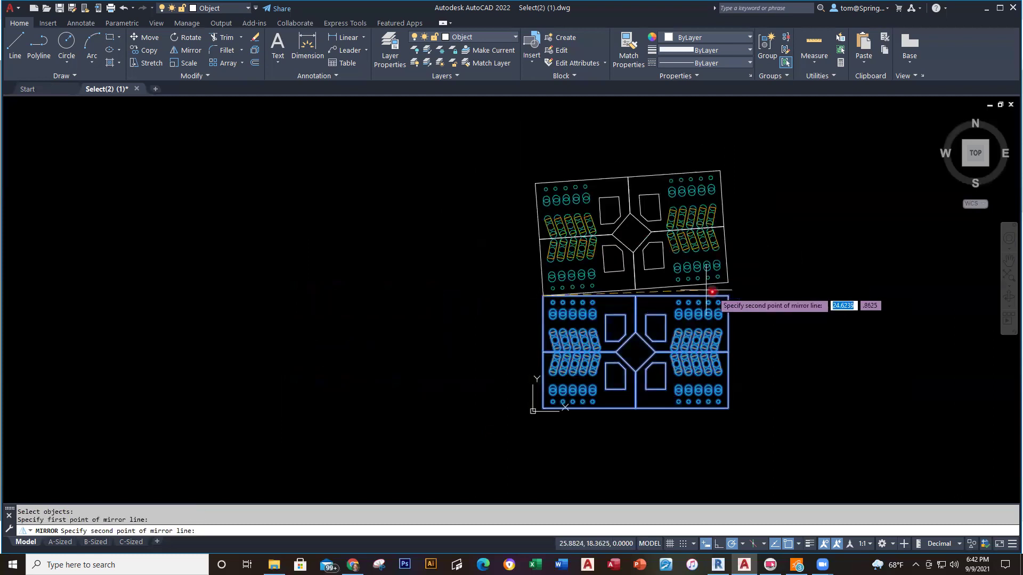
click(727, 297)
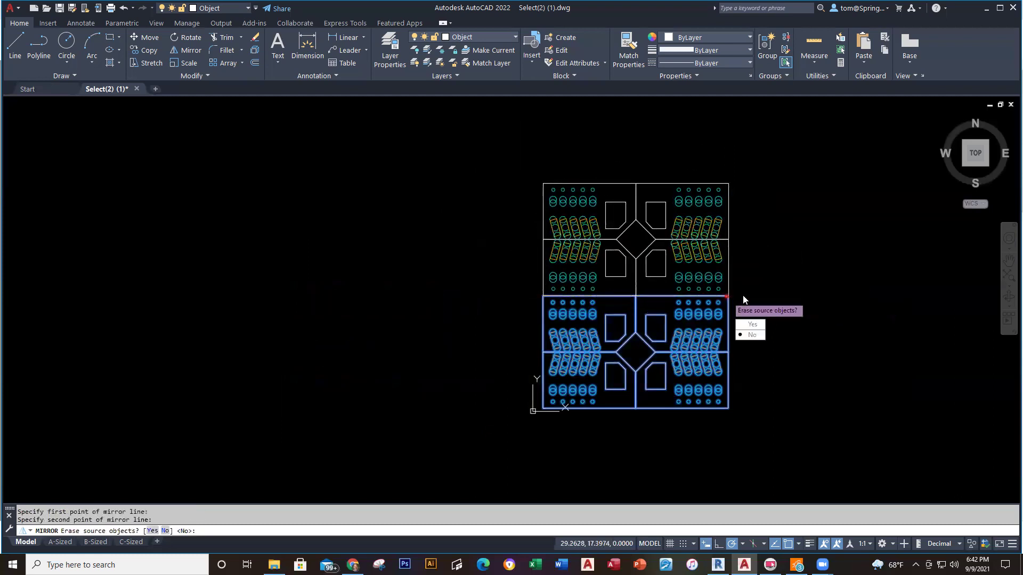
click(755, 335)
Mirror the stack of two four-plate blocks about its top edge, keeping the source objects.
right_click(779, 162)
click(798, 169)
click(792, 165)
click(473, 441)
key(Return)
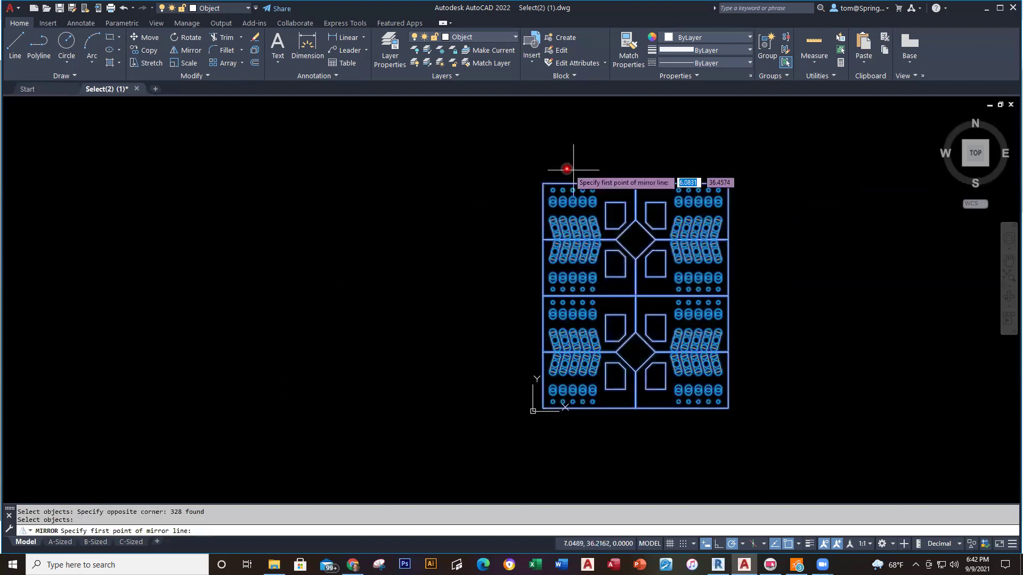
click(541, 184)
click(734, 187)
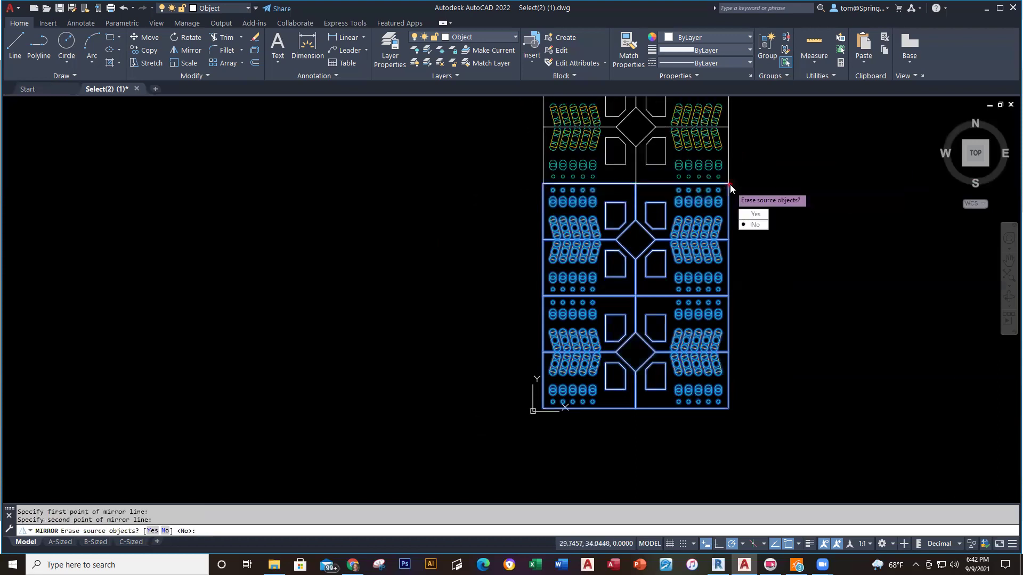
click(755, 224)
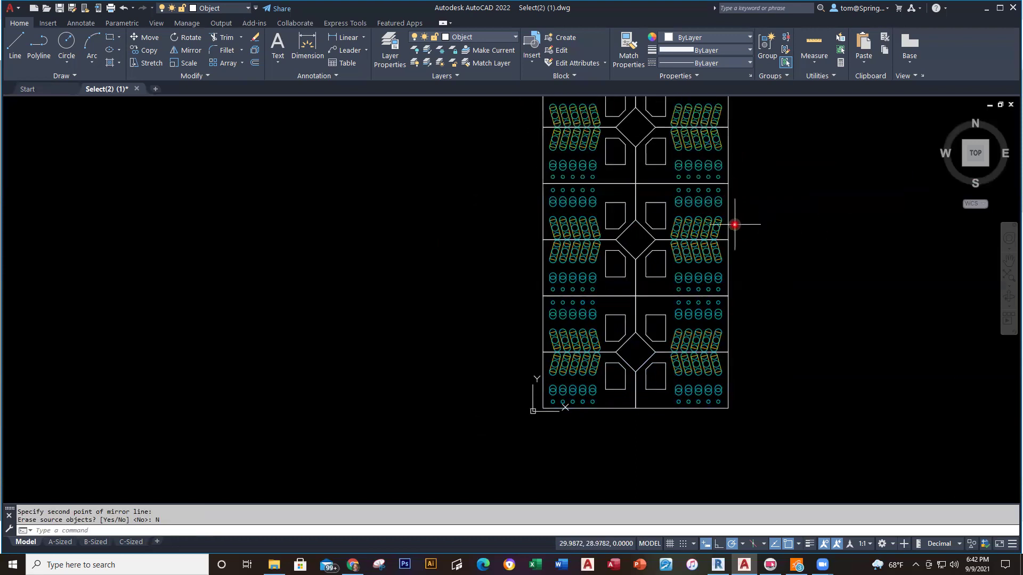
Mirror the full column of four blocks about its right vertical edge, keeping the source objects.
scroll(741, 232, down, 2)
mouse_move(758, 243)
middle_down()
mouse_move(630, 358)
mouse_move(605, 328)
middle_up()
right_click(652, 196)
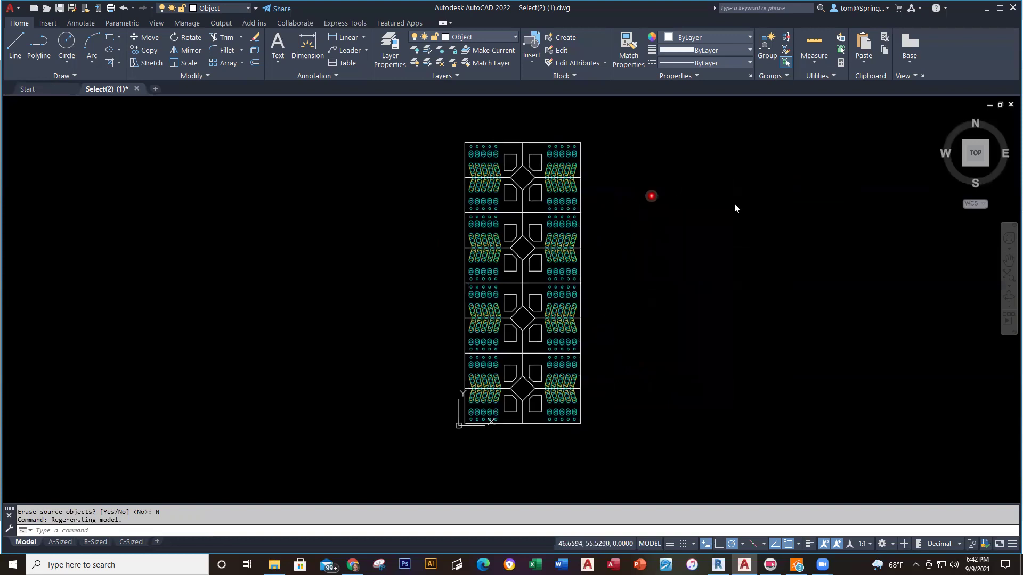
click(736, 203)
click(628, 130)
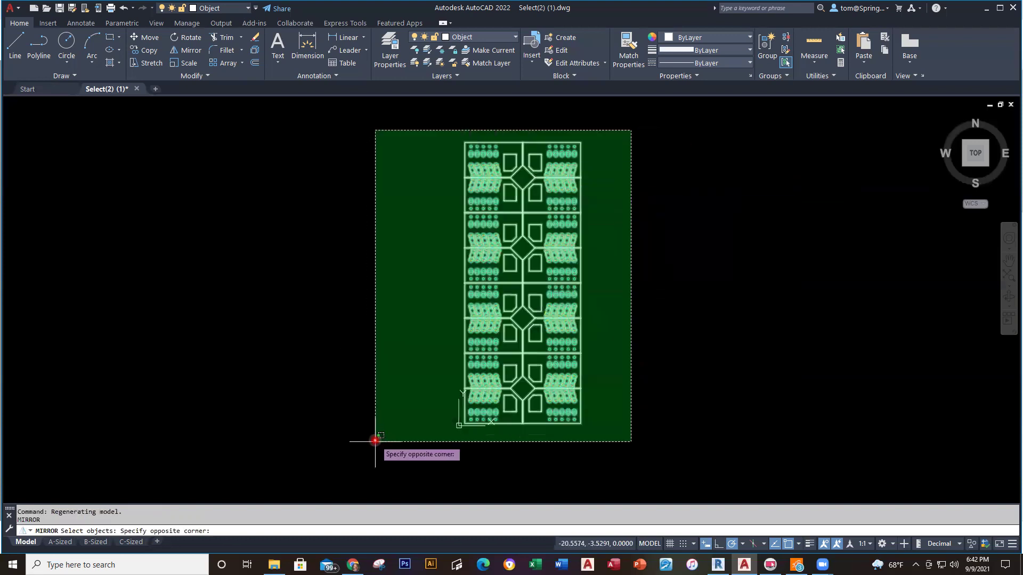
click(376, 442)
key(Return)
click(580, 142)
click(581, 423)
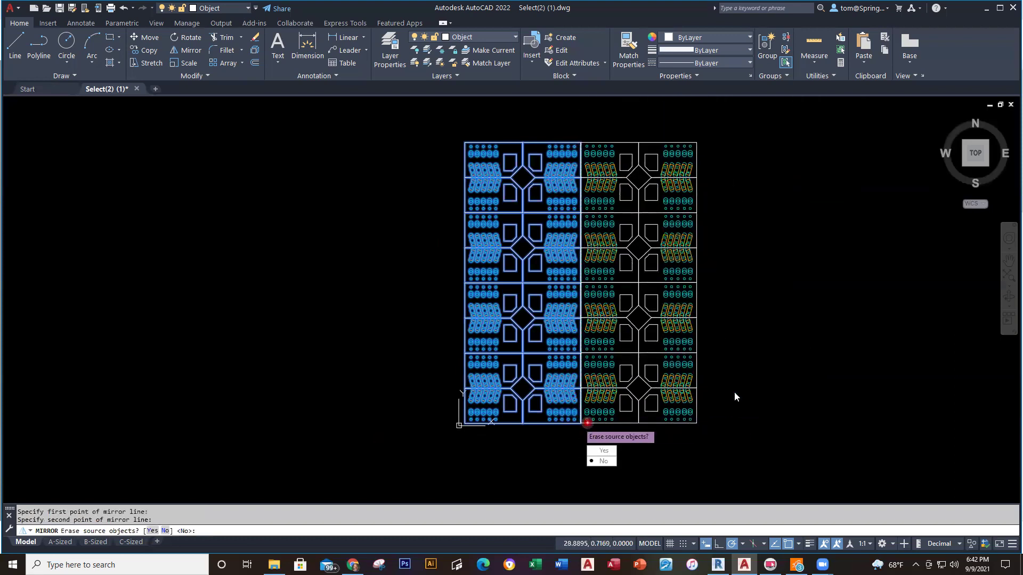
click(601, 461)
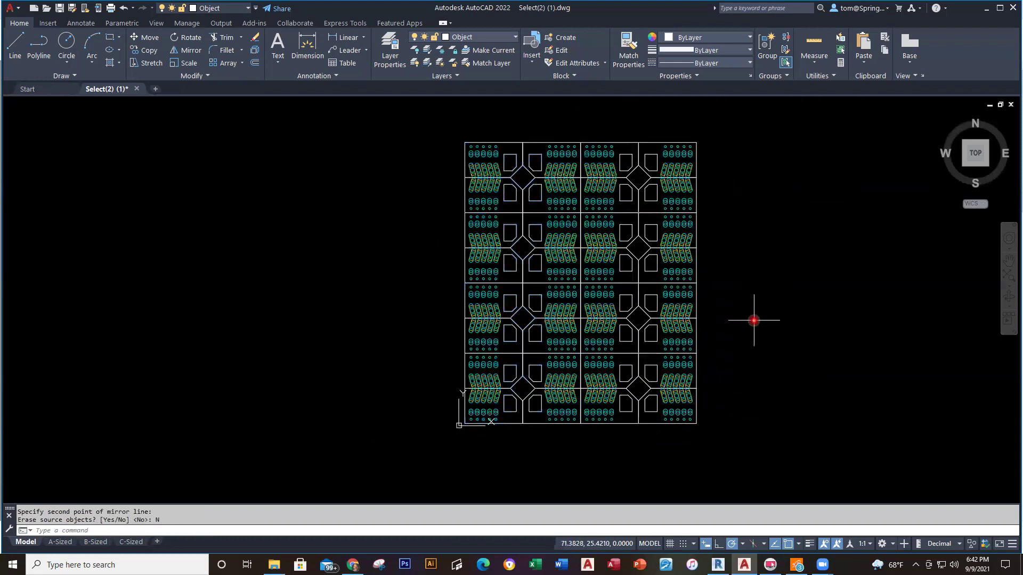
middle_drag(723, 330, 685, 336)
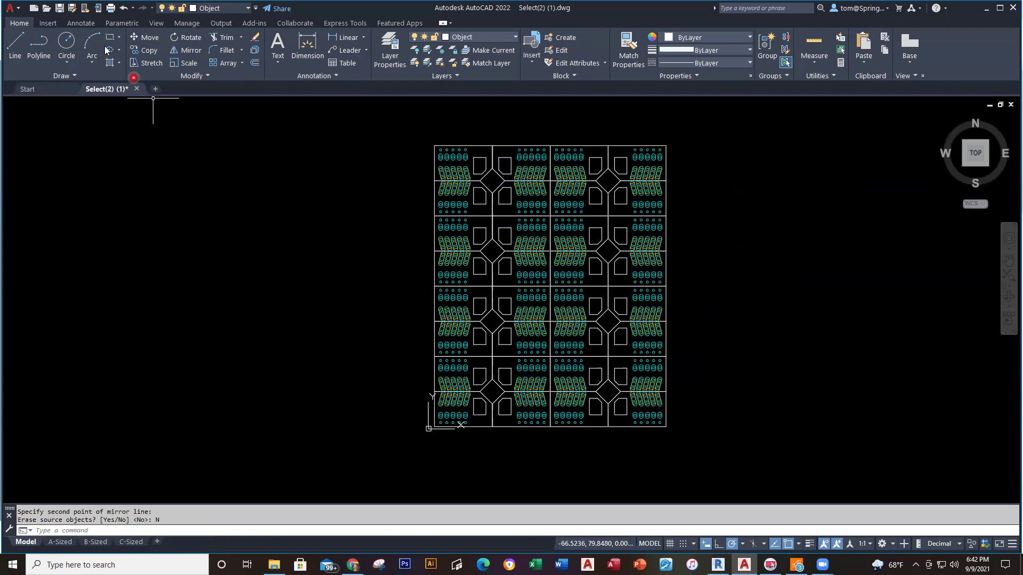
Save the drawing in Downloads under the new name "Select - tmb" and close it.
click(73, 8)
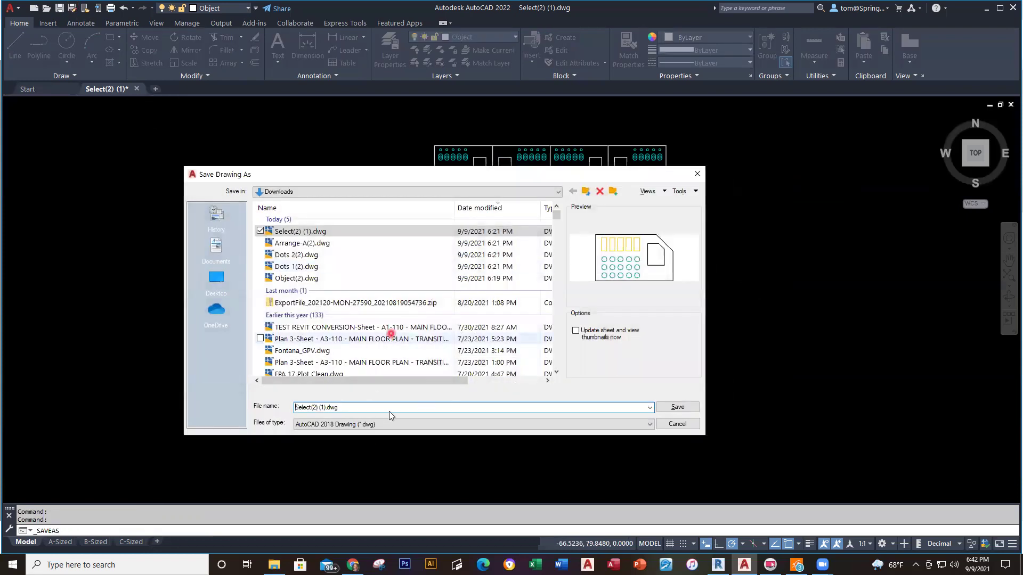
click(395, 407)
key(BackSpace)
key(BackSpace)
key(BackSpace)
key(BackSpace)
key(BackSpace)
key(BackSpace)
key(BackSpace)
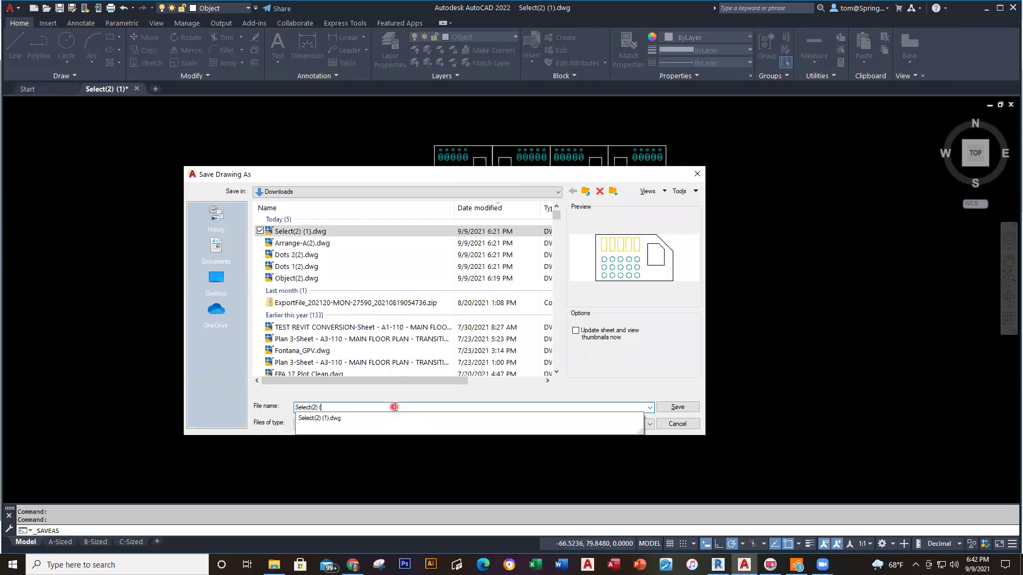
key(BackSpace)
text(-tmb)
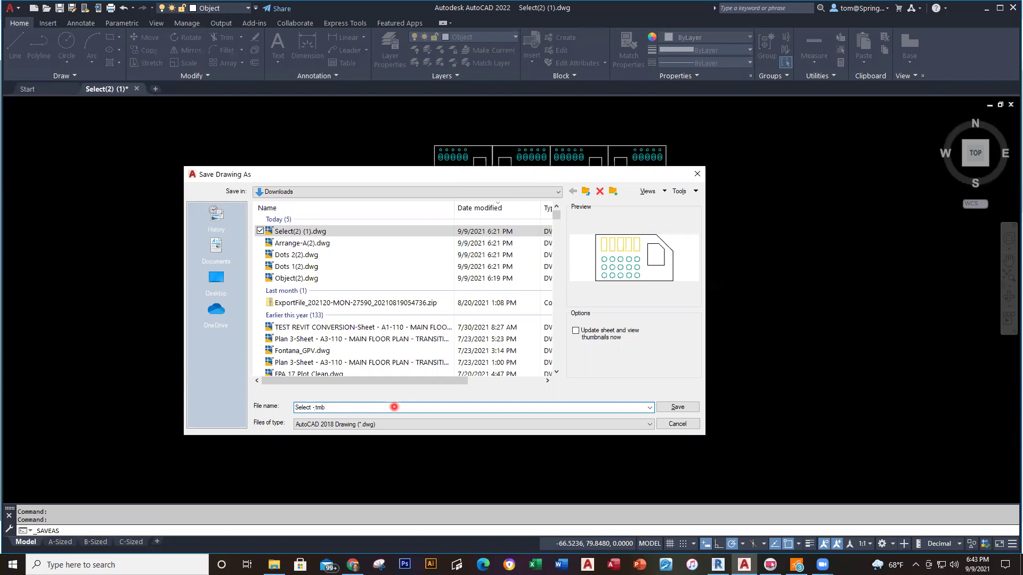
key(Return)
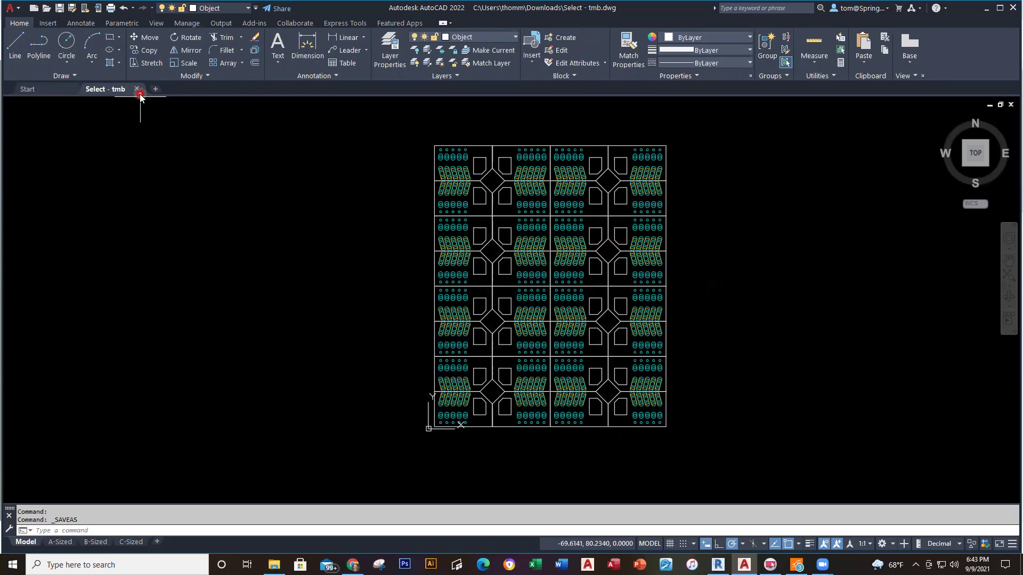
click(134, 89)
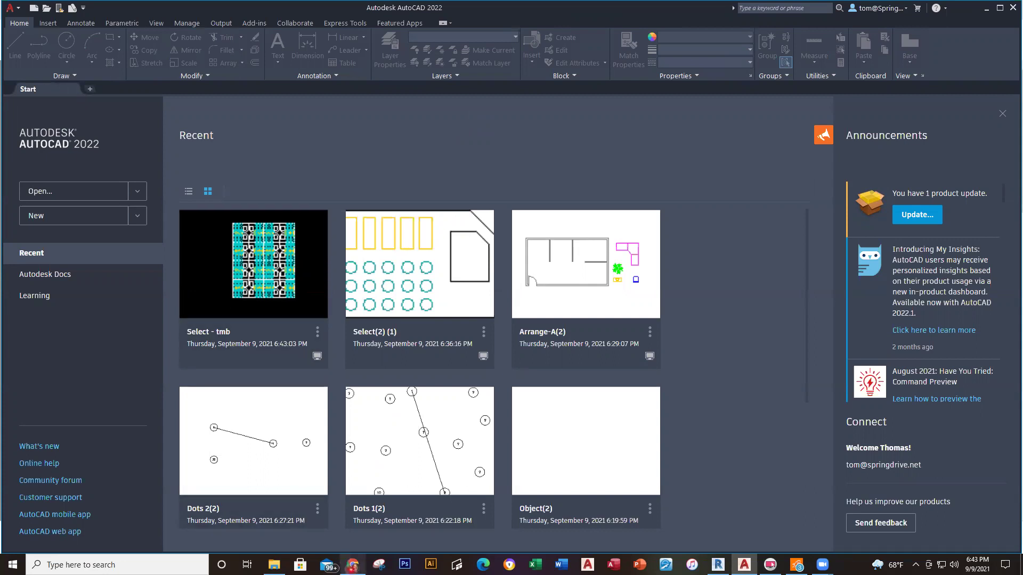
mouse_move(352, 563)
mouse_move(274, 564)
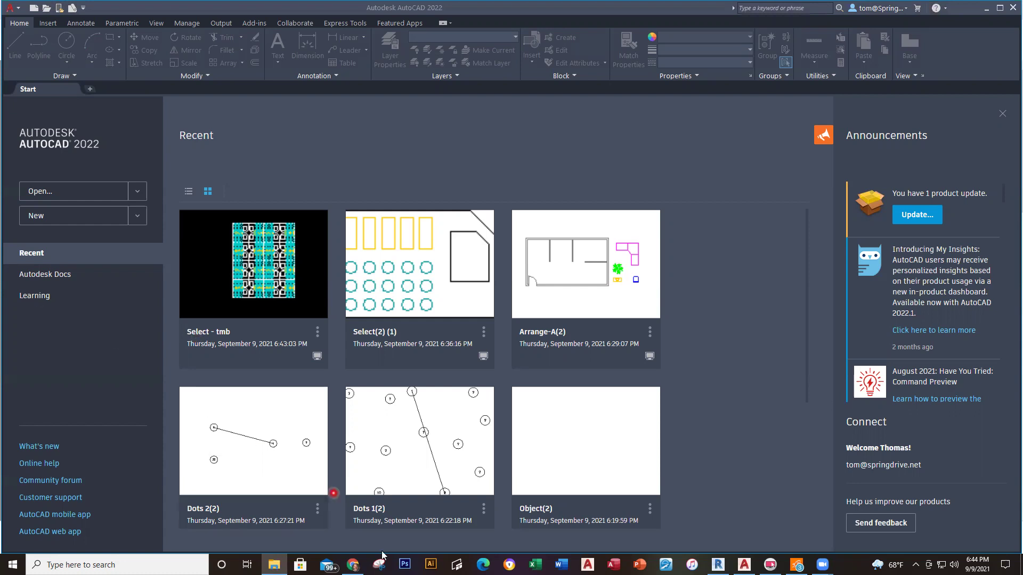
Switch to the course site in Chrome and open AutoCAD Intro Assignments from the Week 2 assignments page.
click(353, 564)
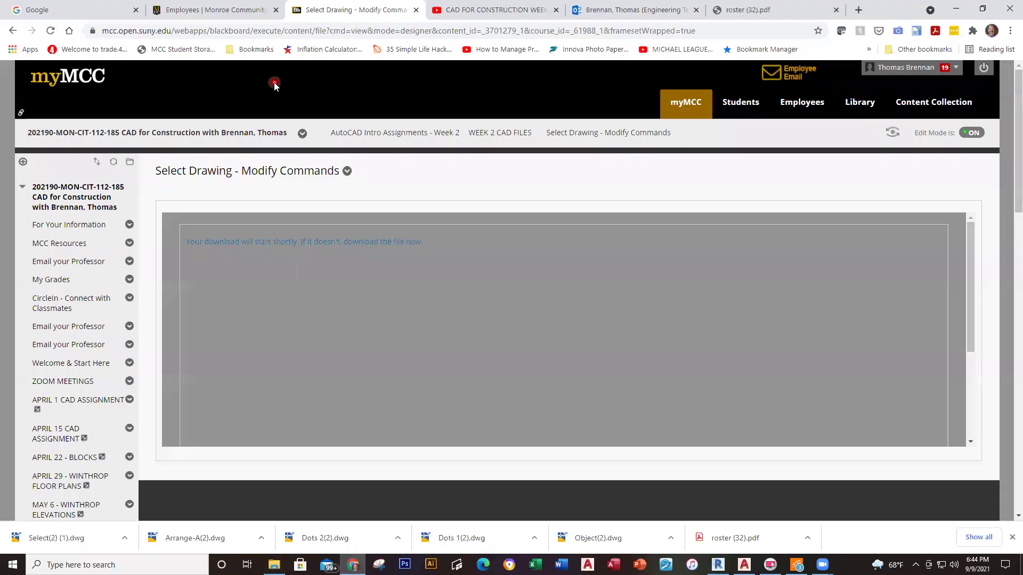
scroll(112, 373, down, 4)
scroll(107, 396, down, 1)
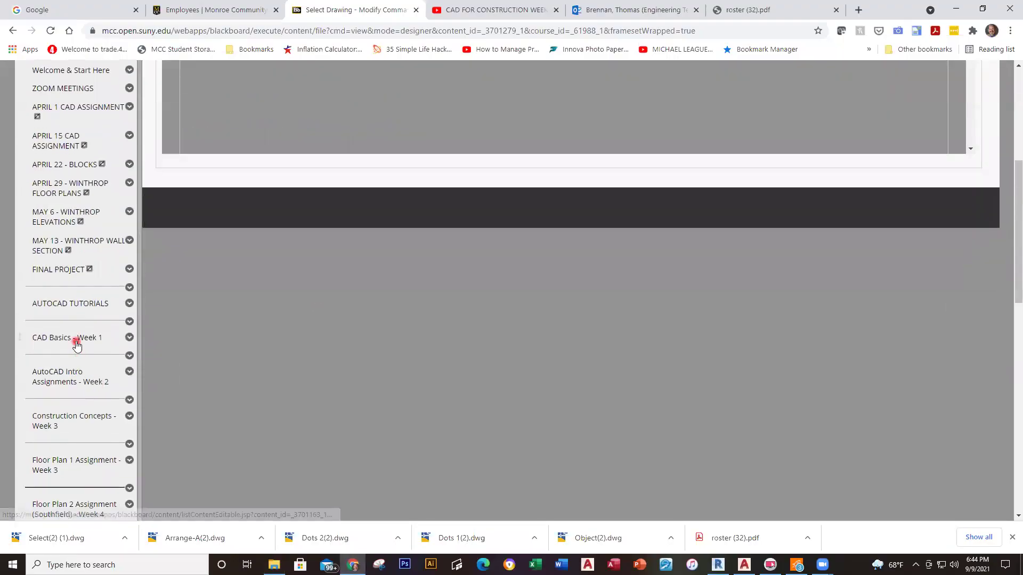
click(59, 380)
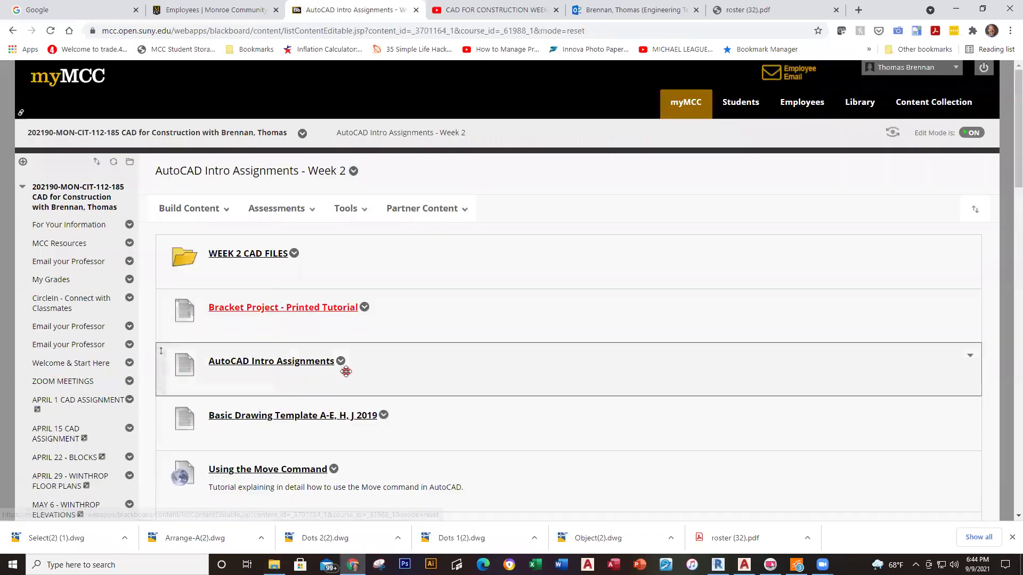
scroll(298, 319, down, 2)
click(323, 245)
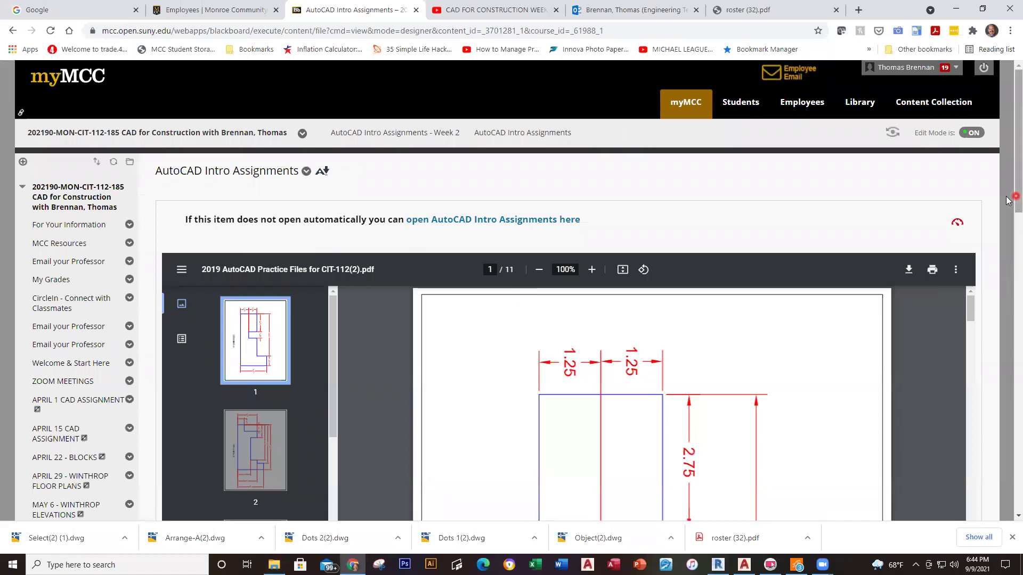
Rotate the practice files PDF upright and view its pages through to Drawing I on page 9.
scroll(1009, 261, down, 4)
scroll(1009, 265, up, 1)
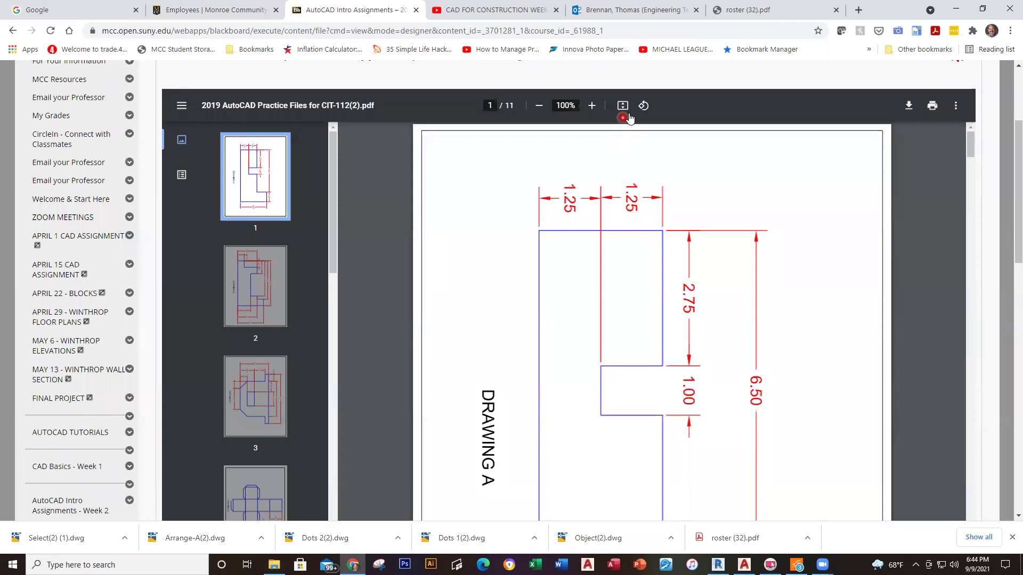
click(643, 106)
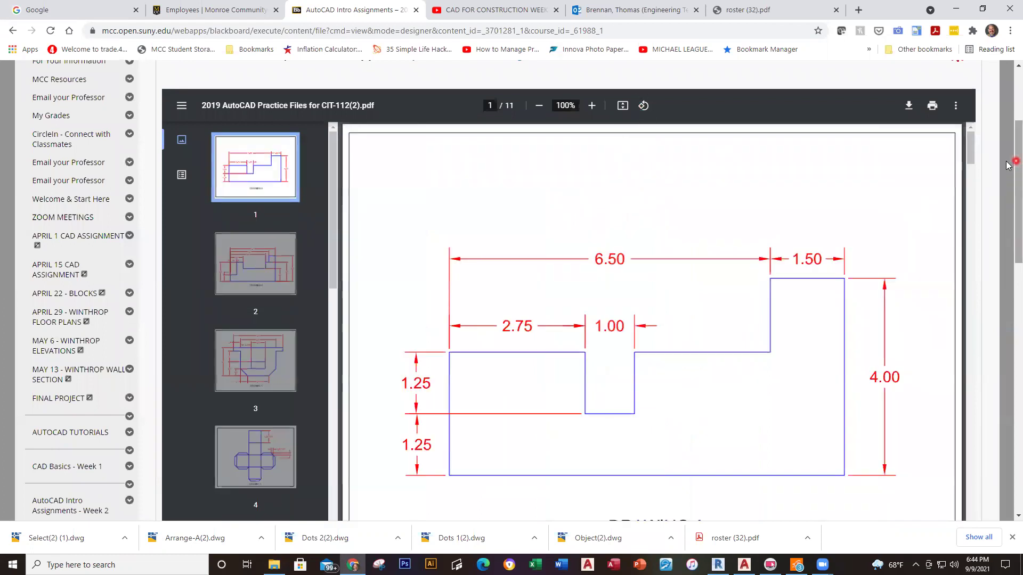
scroll(1008, 210, down, 4)
scroll(1009, 210, up, 3)
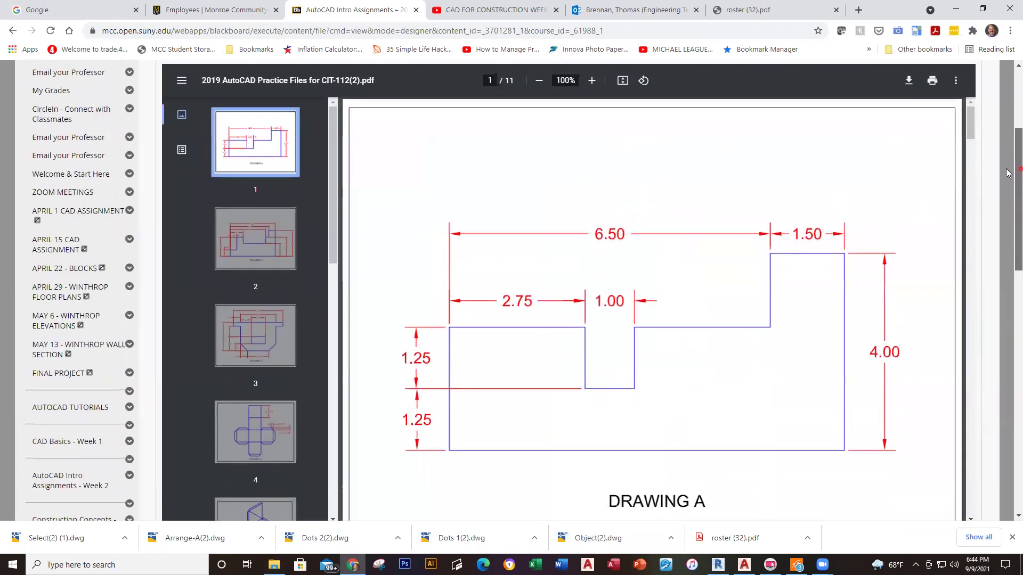
drag(970, 126, 1008, 428)
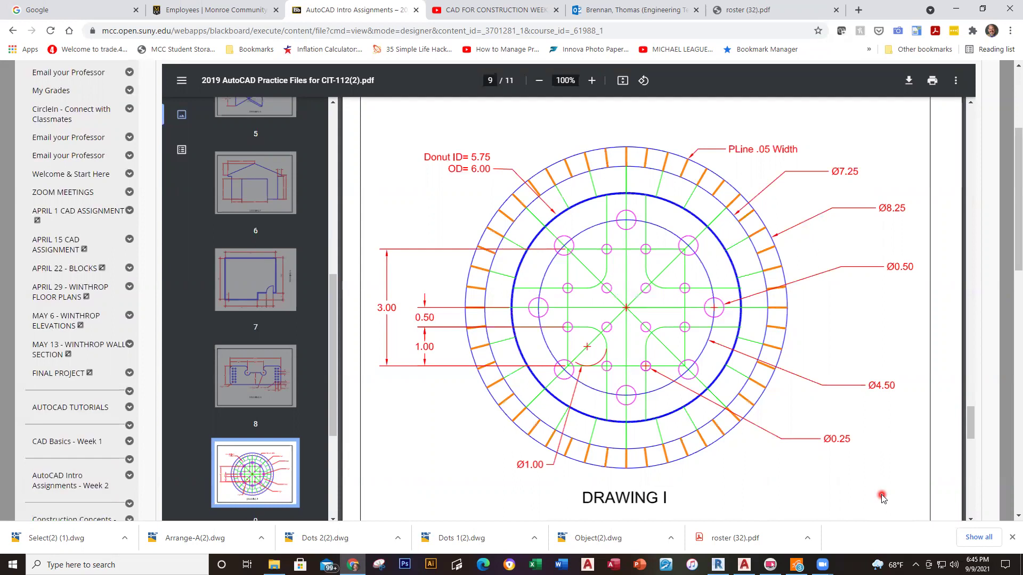
Download the practice files PDF as "2019 AutoCAD Practice Files for CIT-112(2) (1).pdf".
click(910, 81)
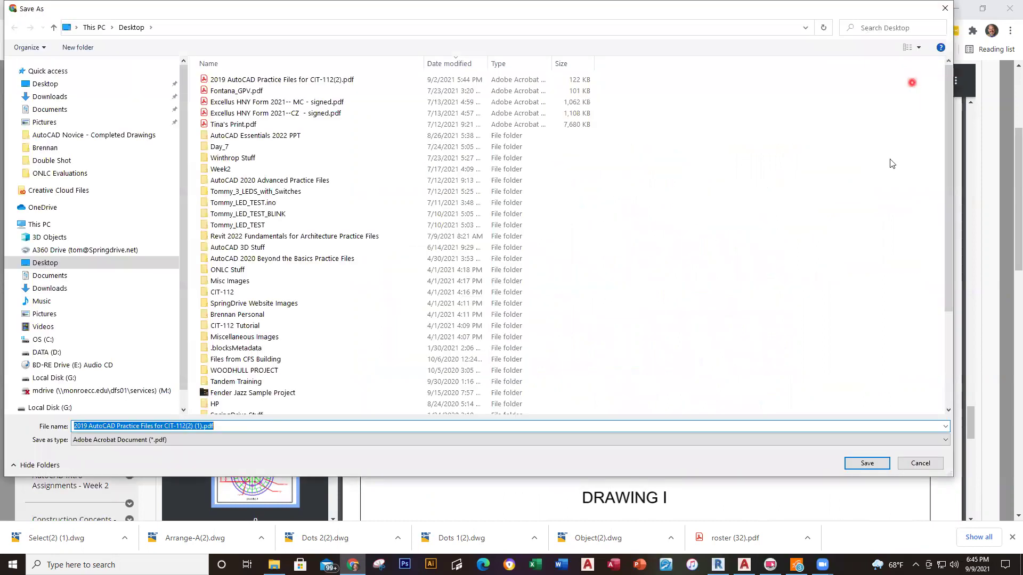
click(867, 463)
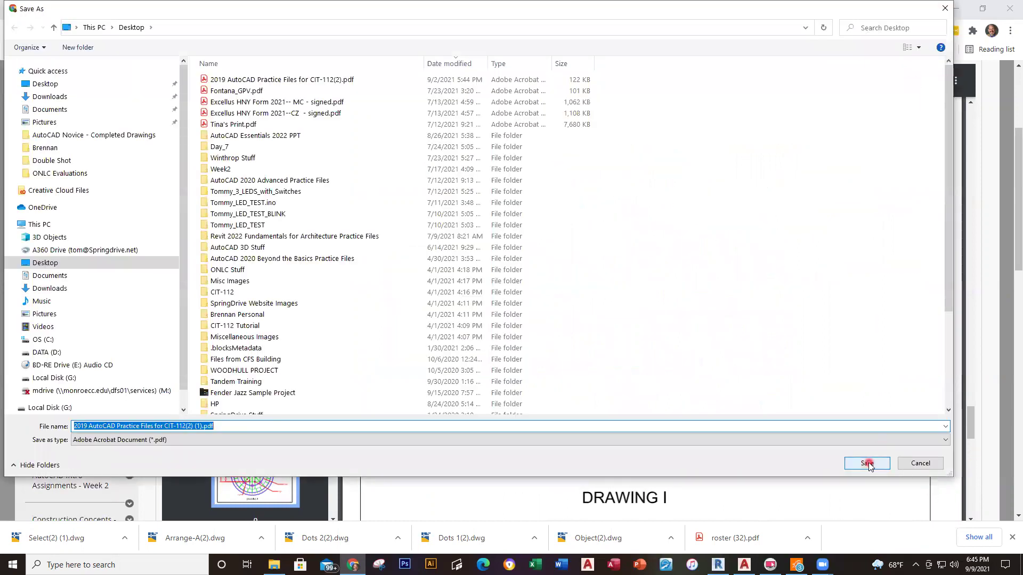
click(45, 94)
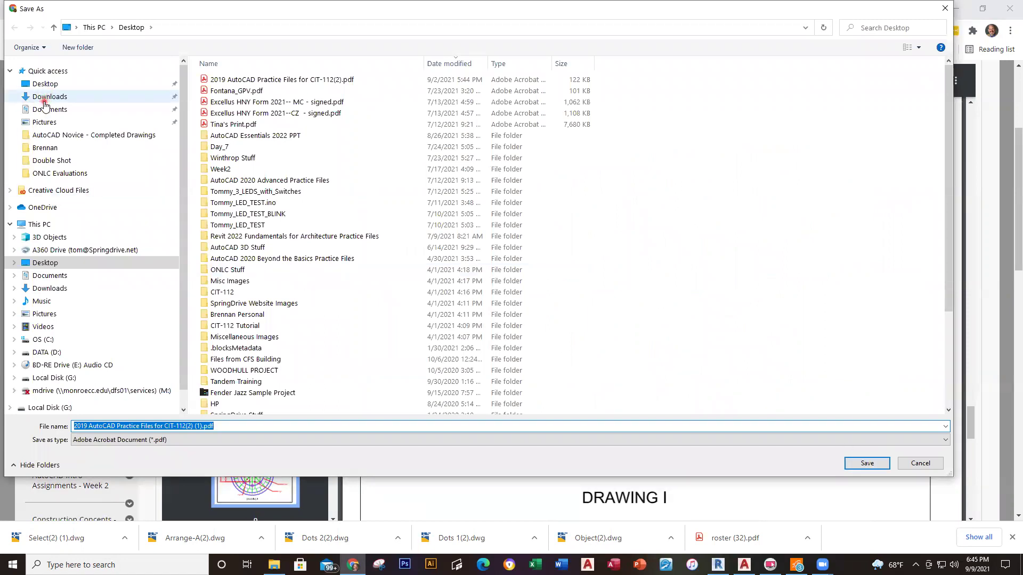
click(45, 103)
click(878, 466)
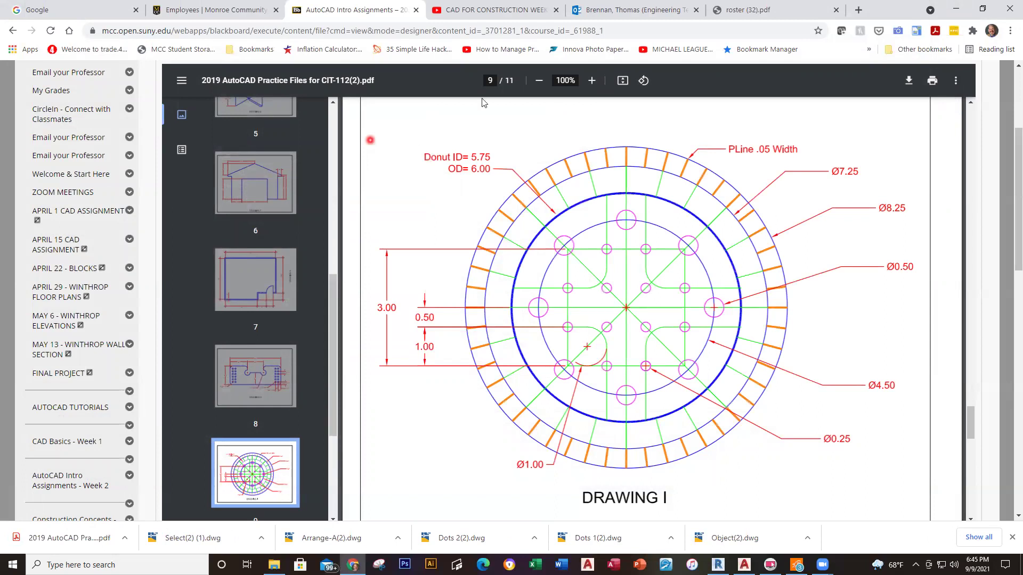
Return to the Week 2 assignments page and download "Drawing I Template - Hub 2019".
click(12, 31)
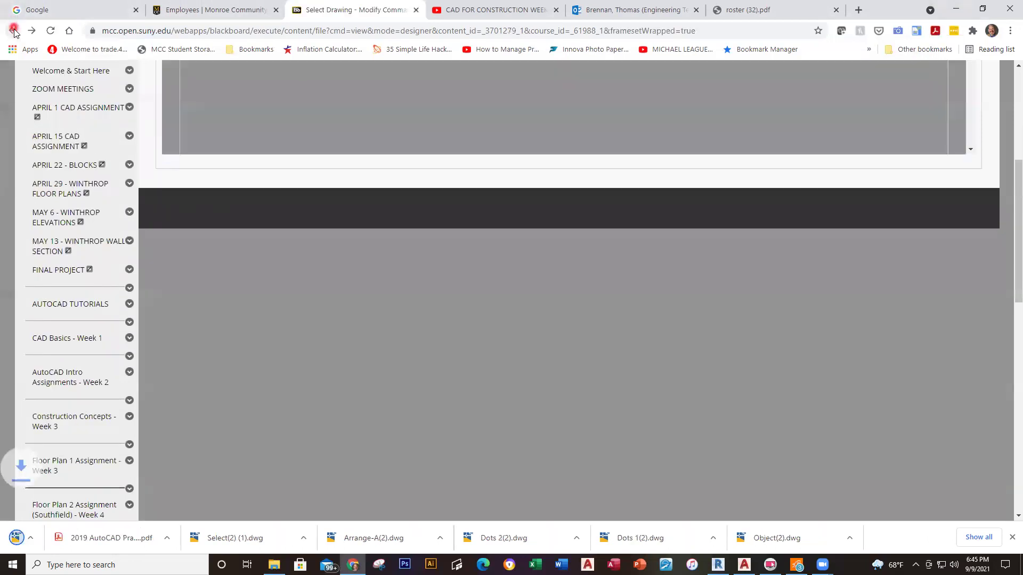
click(13, 33)
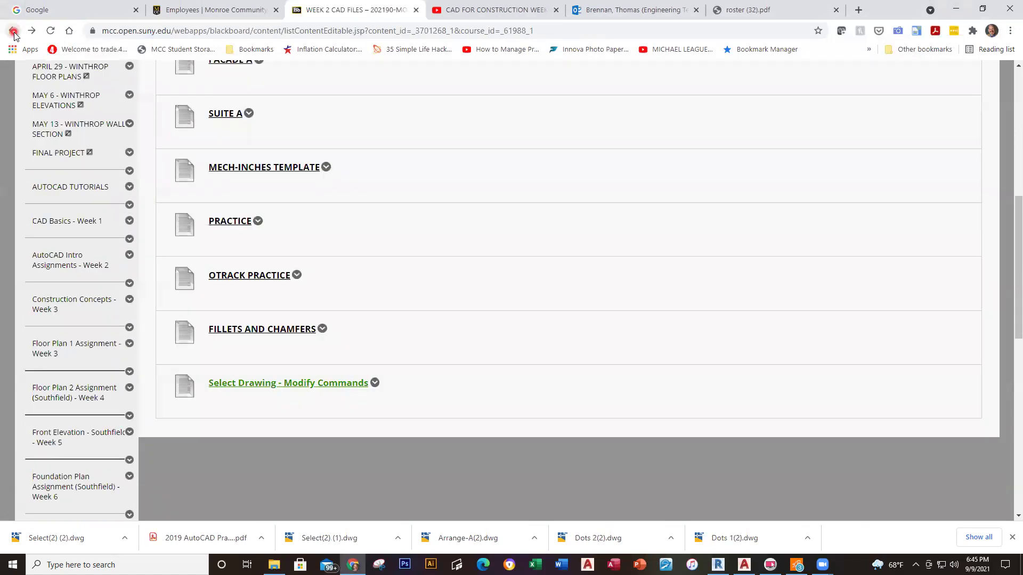
click(13, 33)
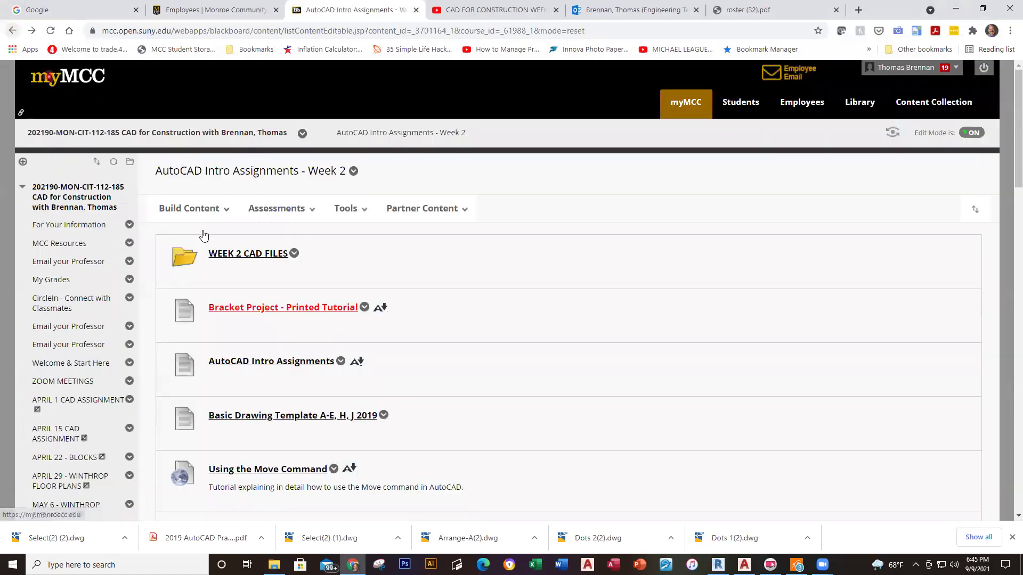
scroll(426, 326, down, 3)
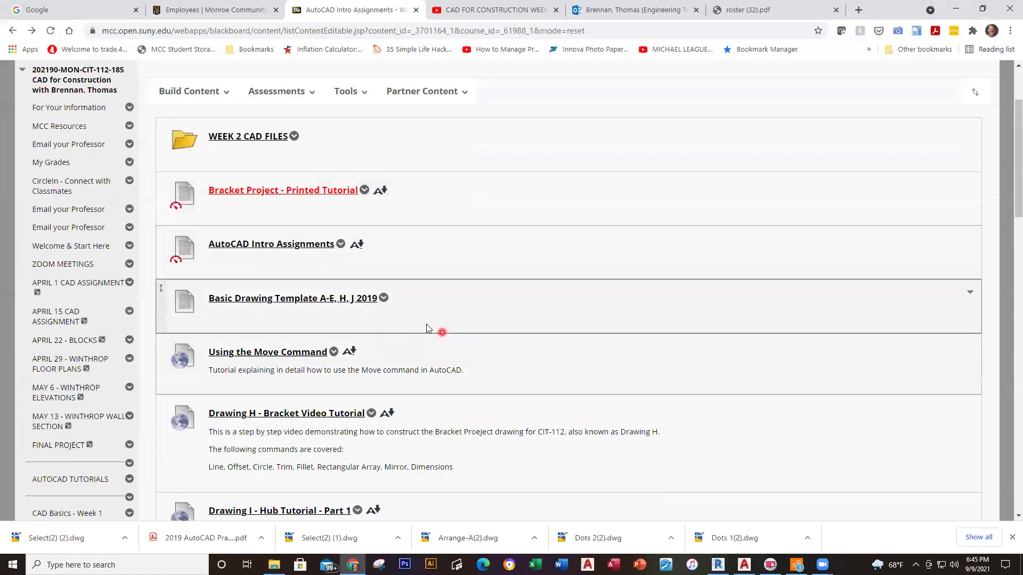
scroll(426, 328, down, 5)
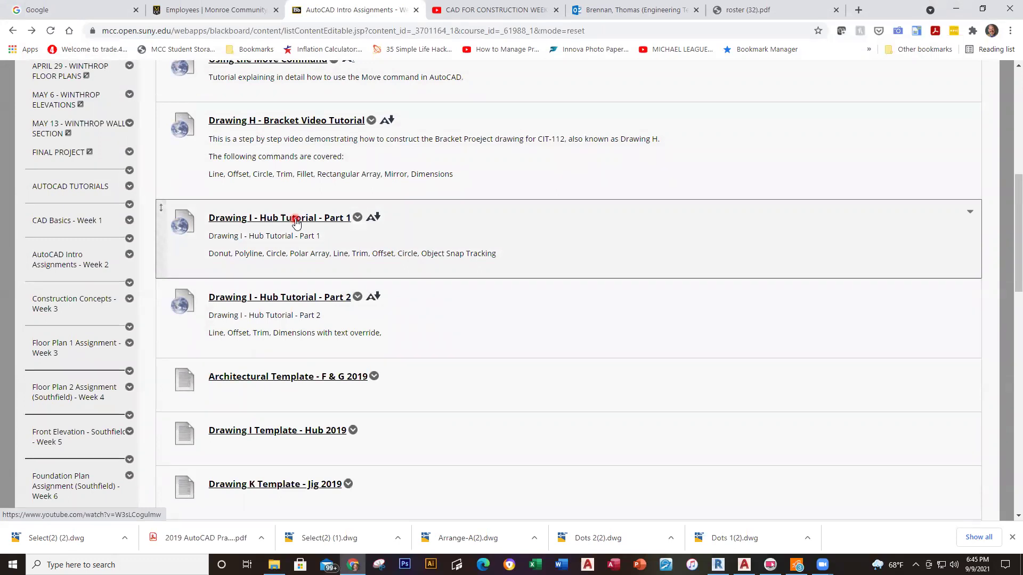
scroll(432, 339, down, 2)
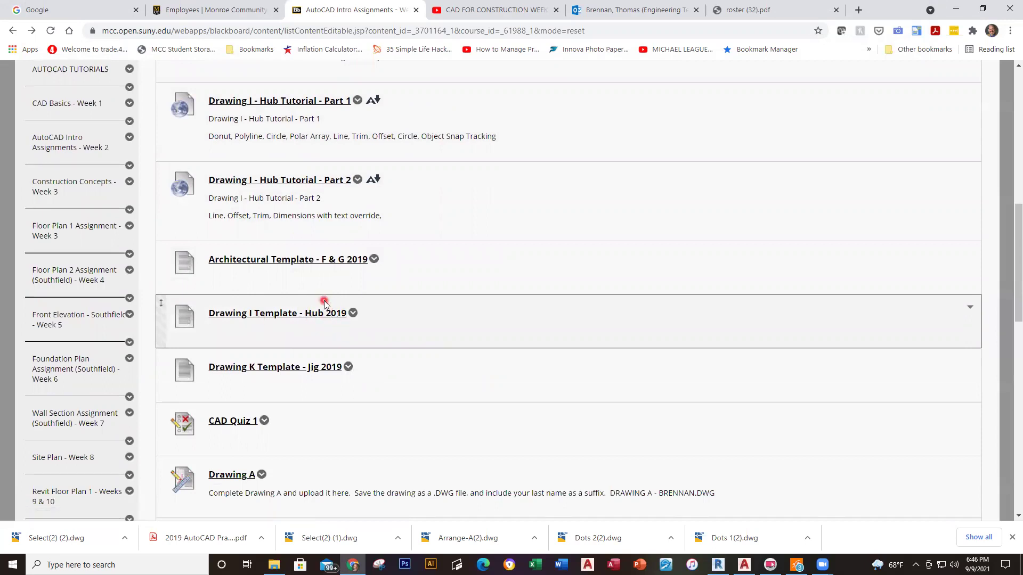
click(259, 315)
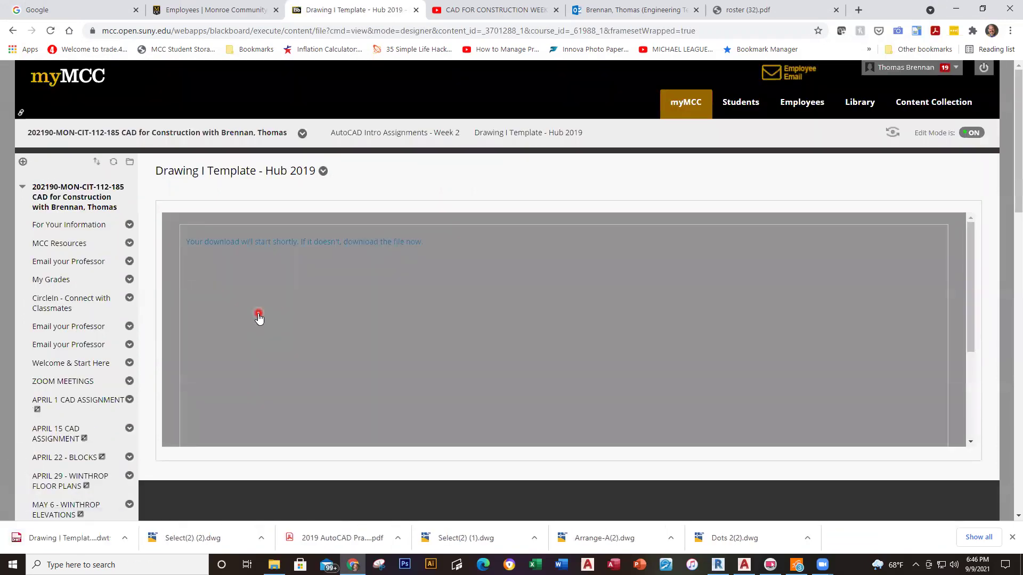
Switch to AutoCAD and start a new drawing from the template "Drawing I Template - Hub 2019(2).dwt" in Downloads.
key(alt+Tab)
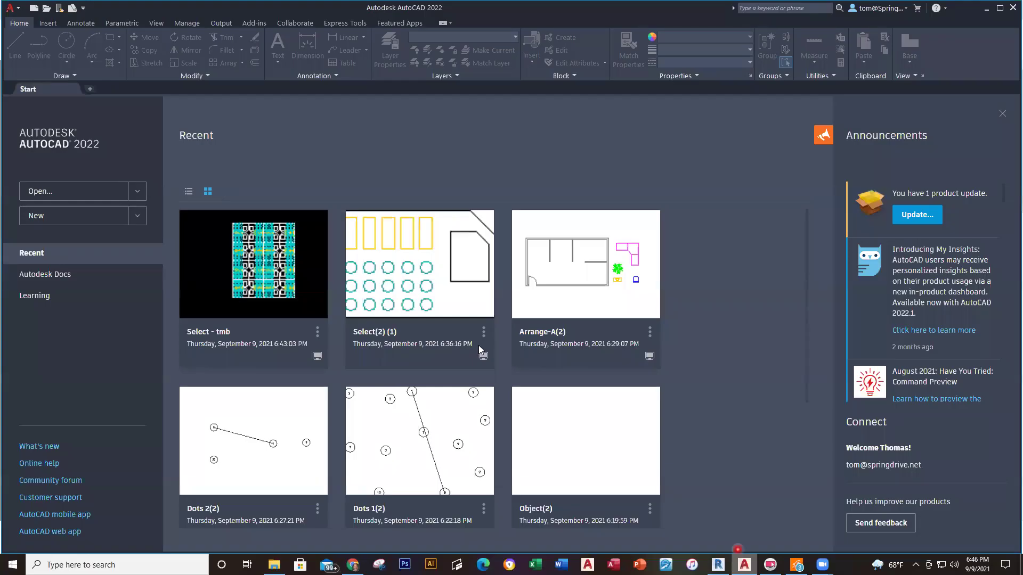
click(46, 8)
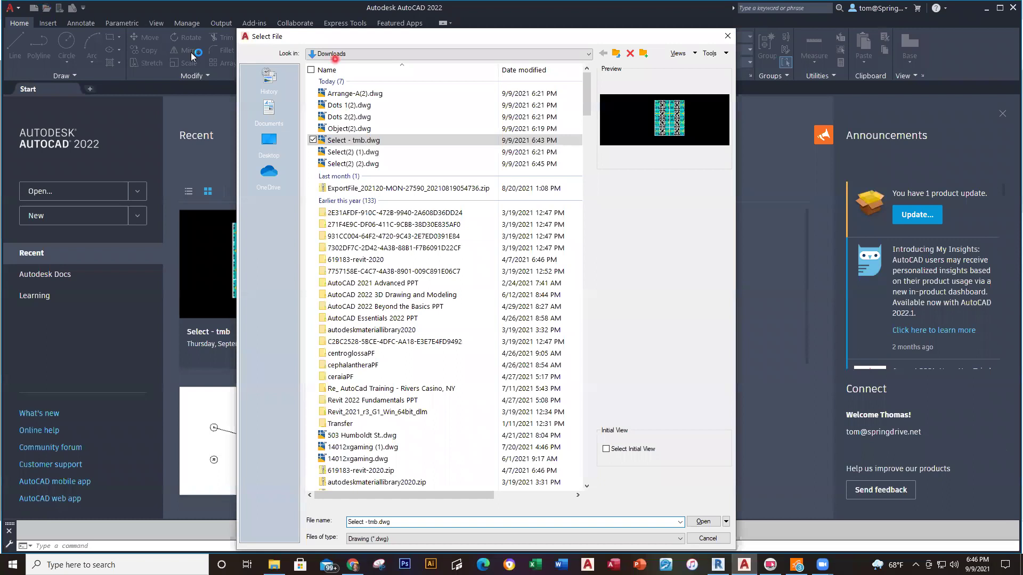
key(Escape)
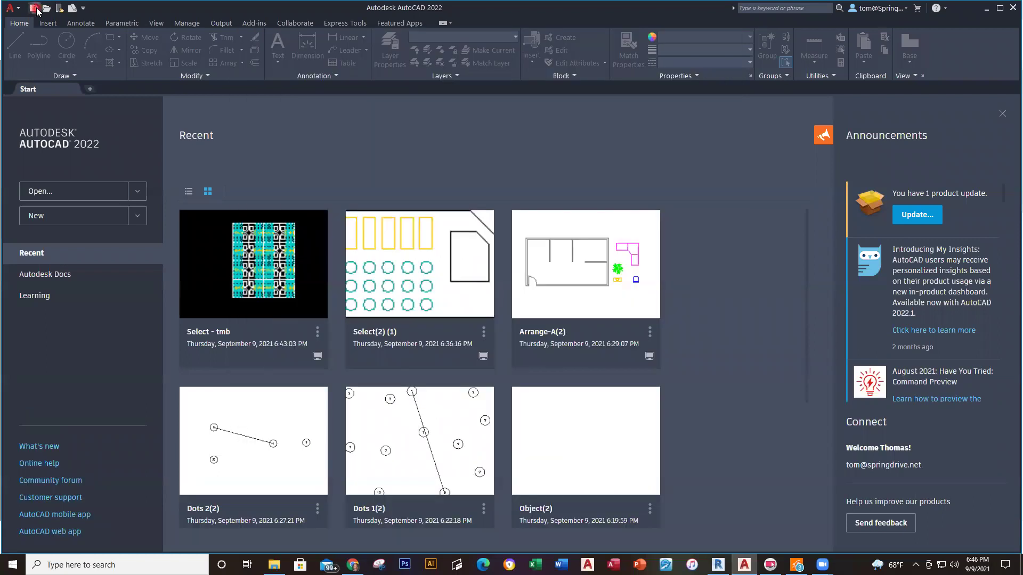
click(36, 9)
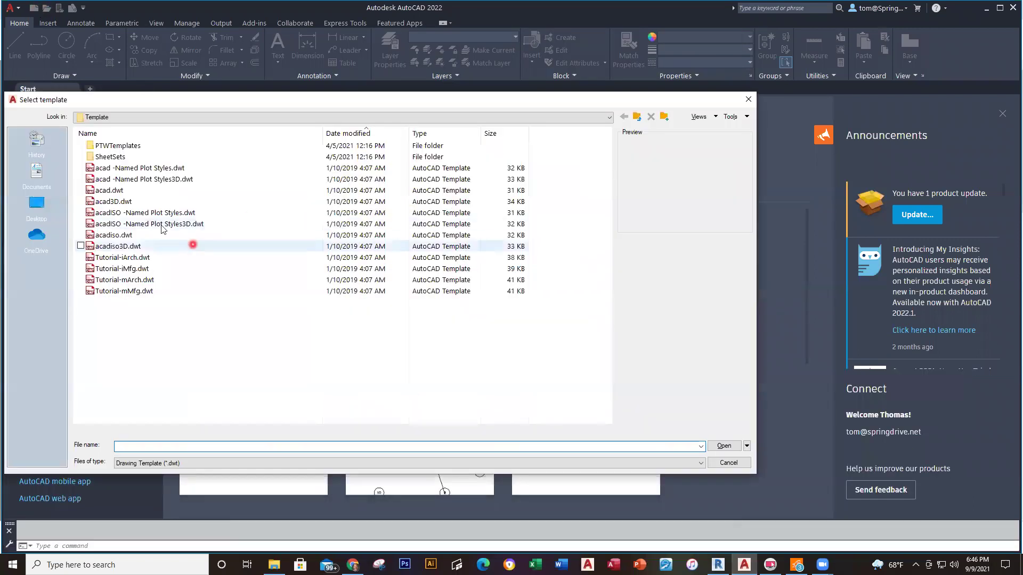
click(609, 117)
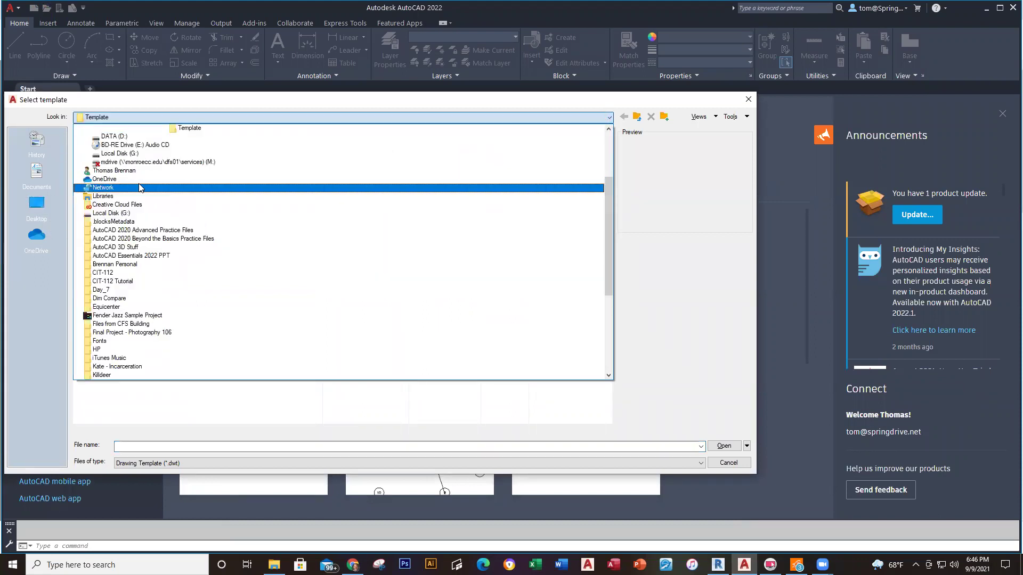
click(141, 170)
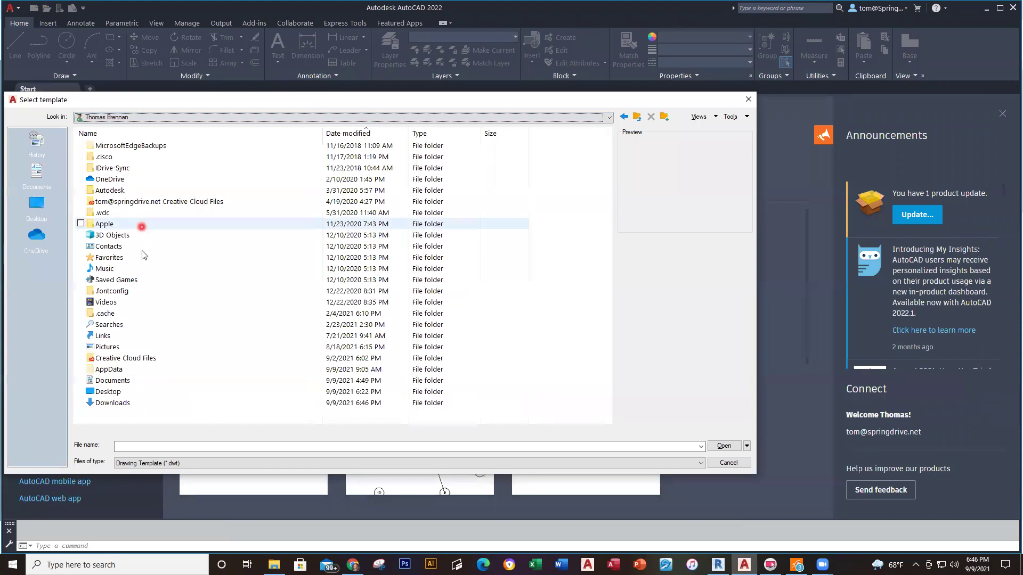
double_click(124, 403)
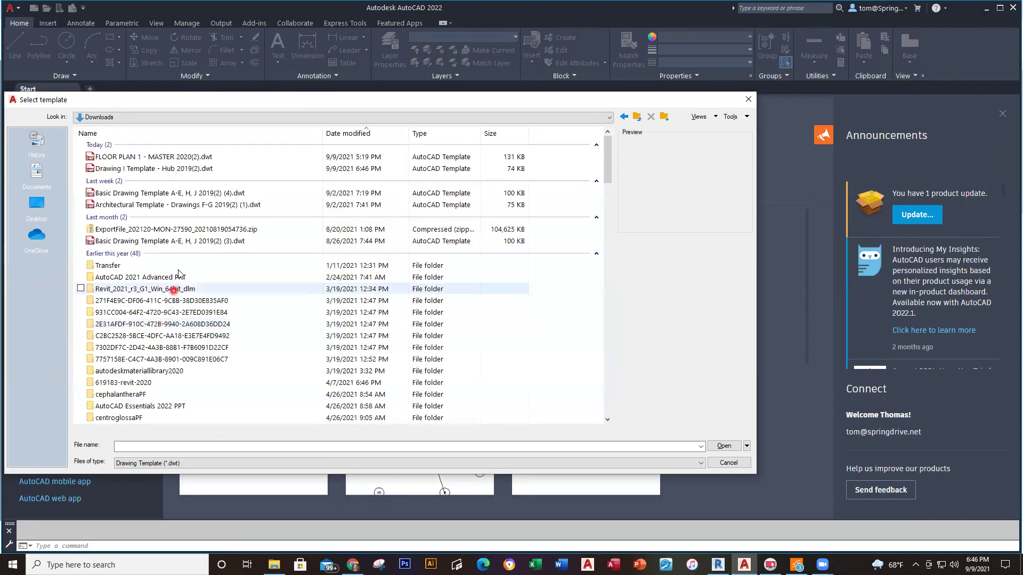
double_click(179, 170)
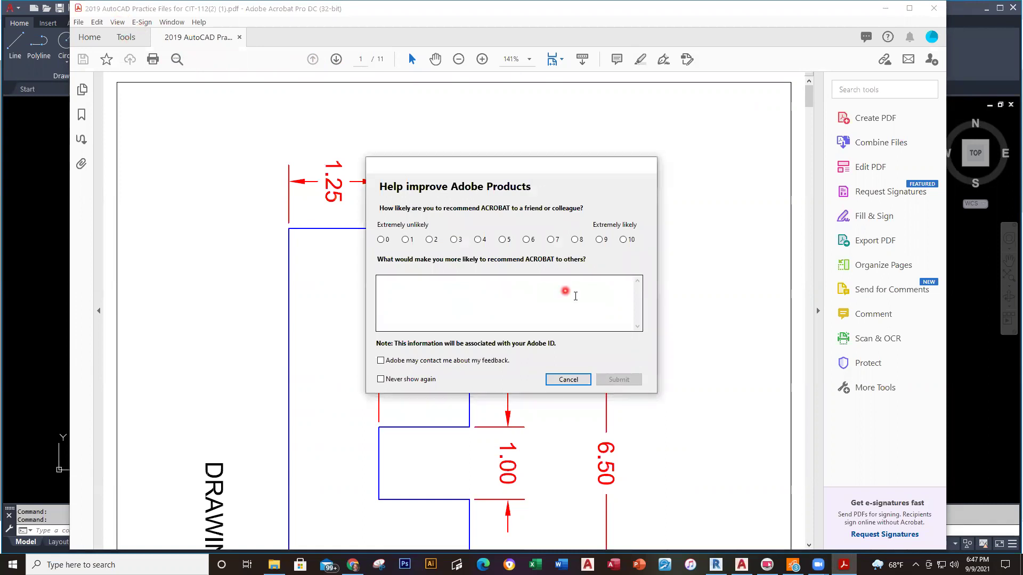
Dismiss the Acrobat feedback survey, rotate the practice PDF counterclockwise and bring up Drawing I on page 9.
click(578, 380)
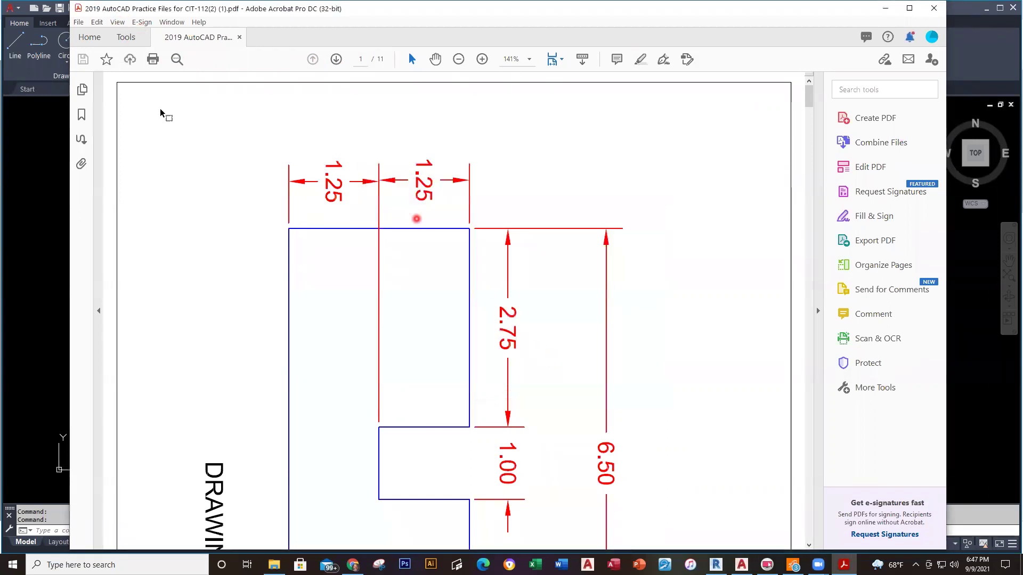
click(116, 23)
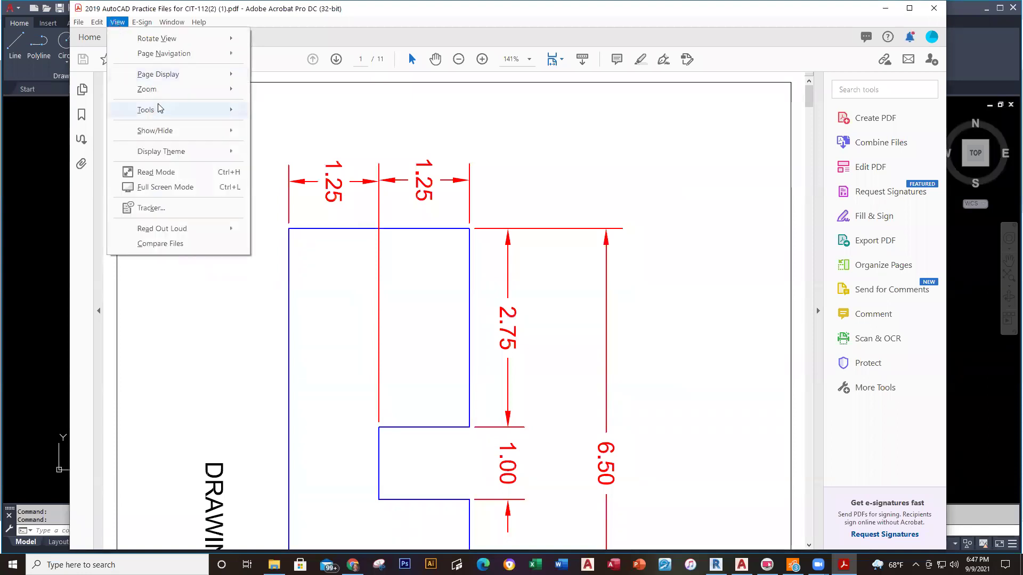
mouse_move(226, 40)
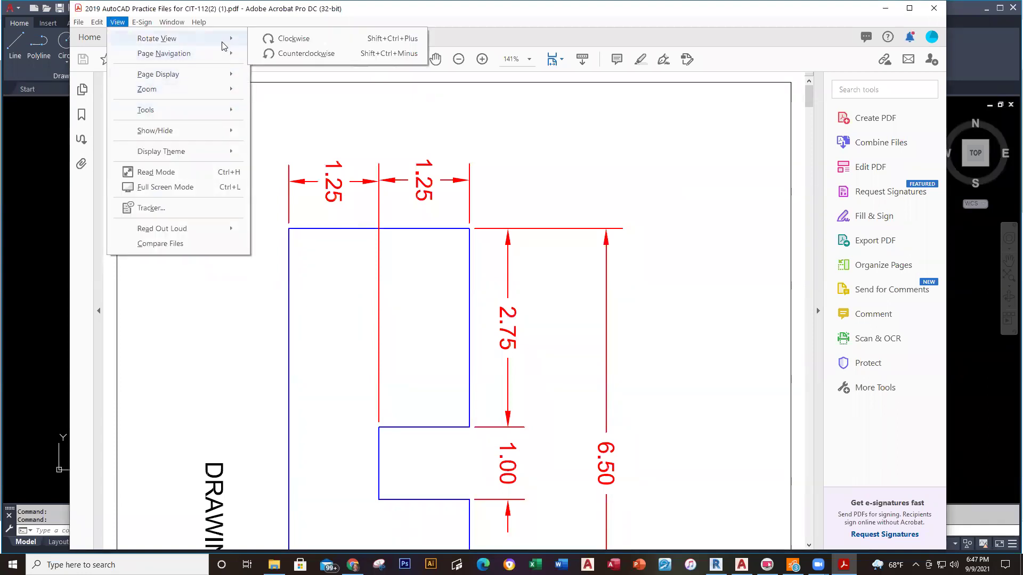
click(301, 56)
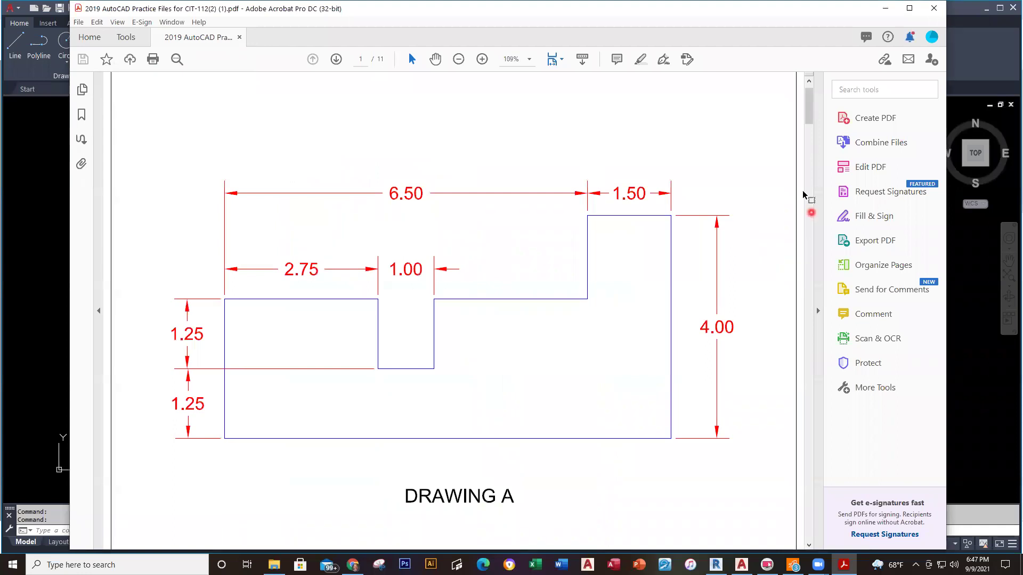
drag(809, 102, 803, 446)
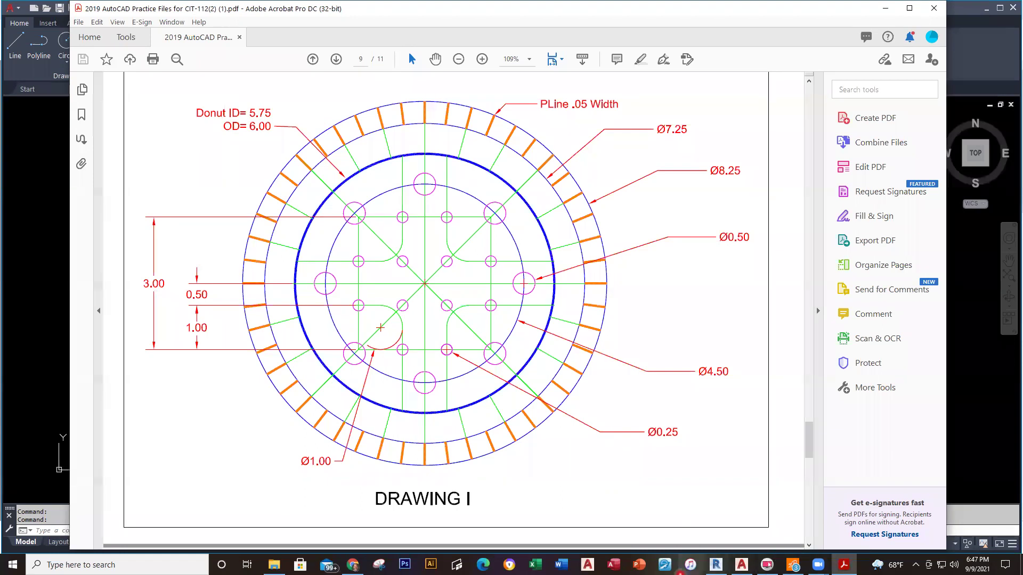
Switch to AutoCAD and keep the expanded set of Draw tools pinned open.
click(715, 565)
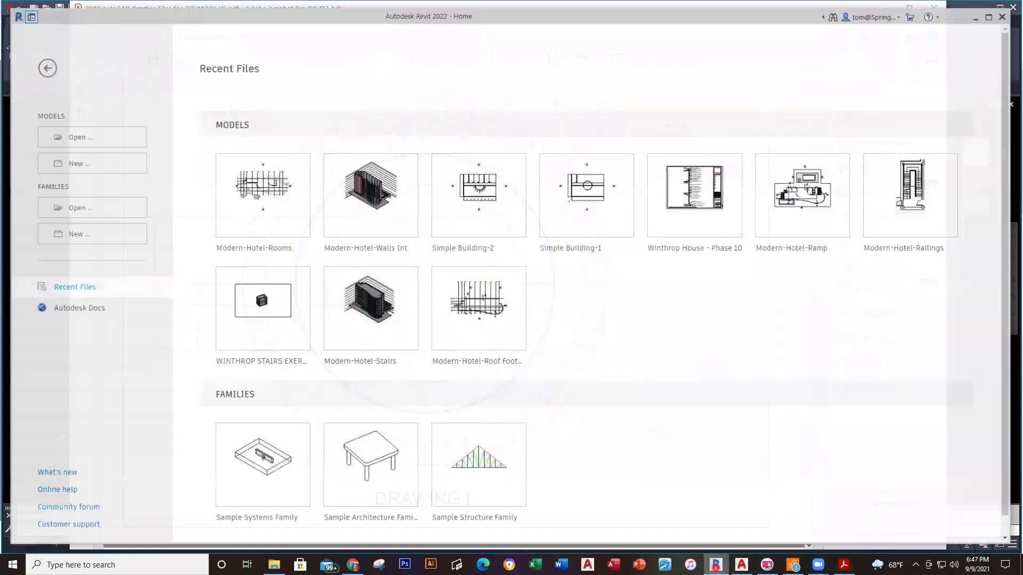
click(740, 565)
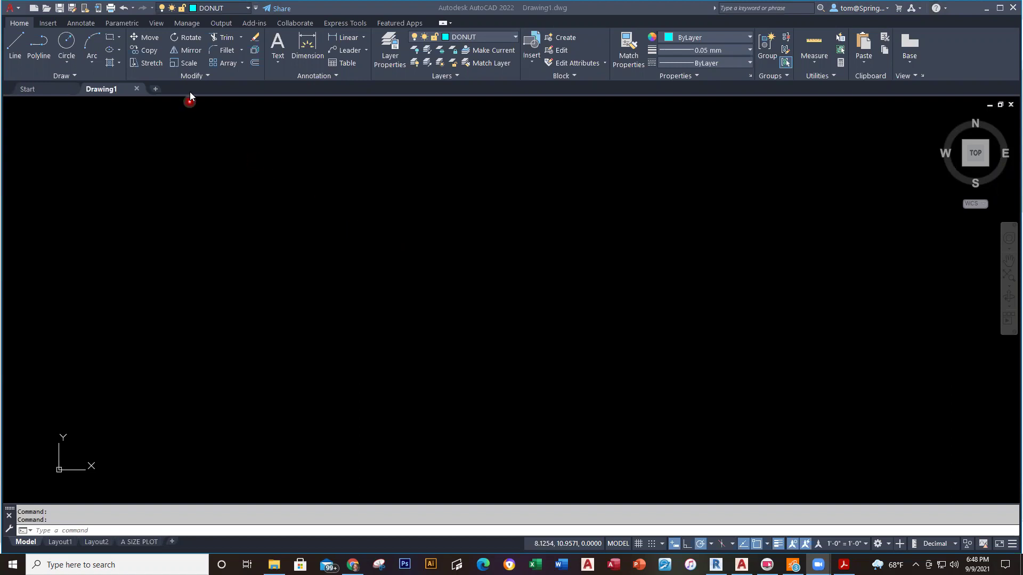
click(75, 79)
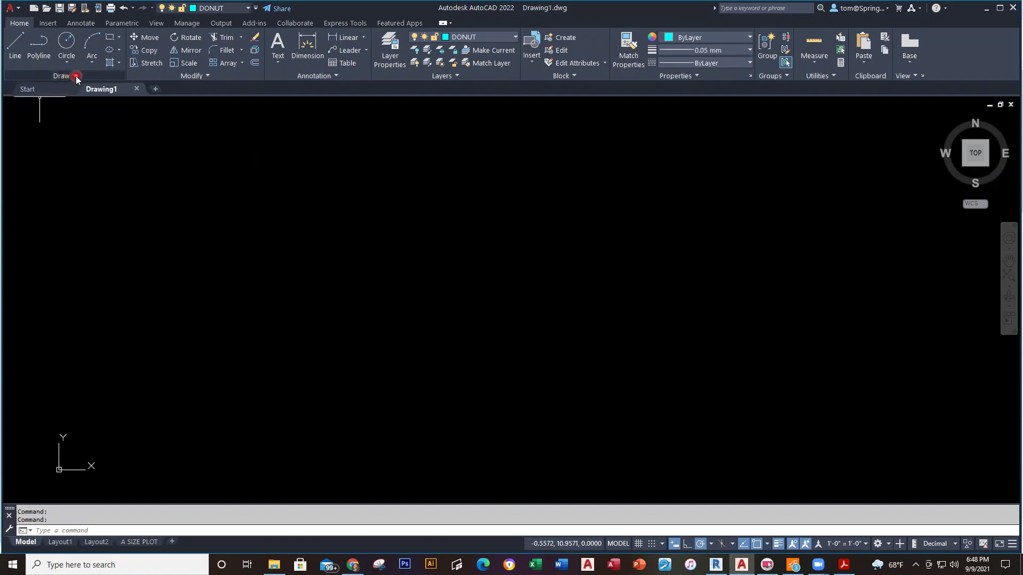
click(76, 77)
click(9, 113)
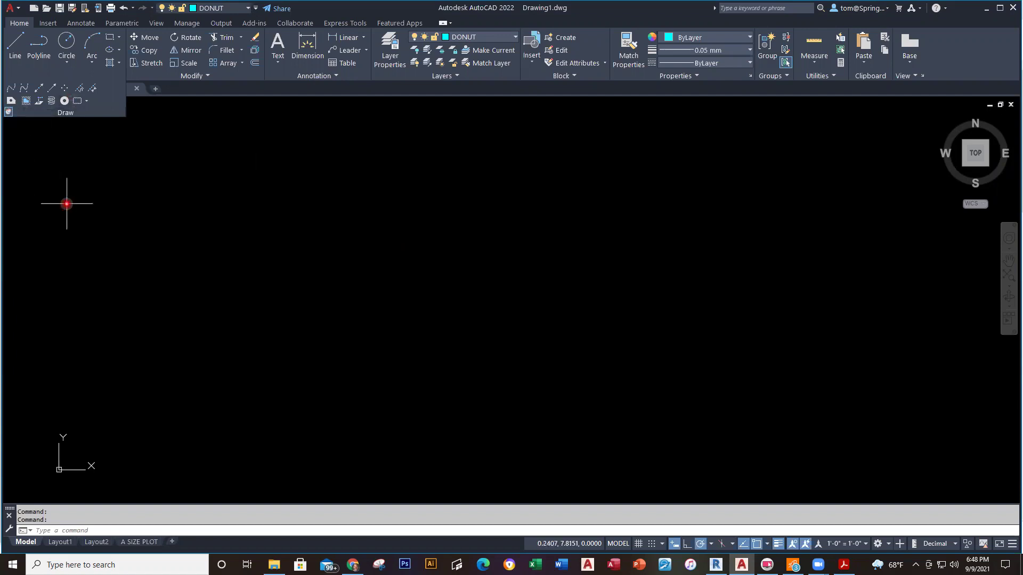
Draw one donut with inside diameter 5.75 and outside diameter 6 near the middle of the drawing area.
click(64, 101)
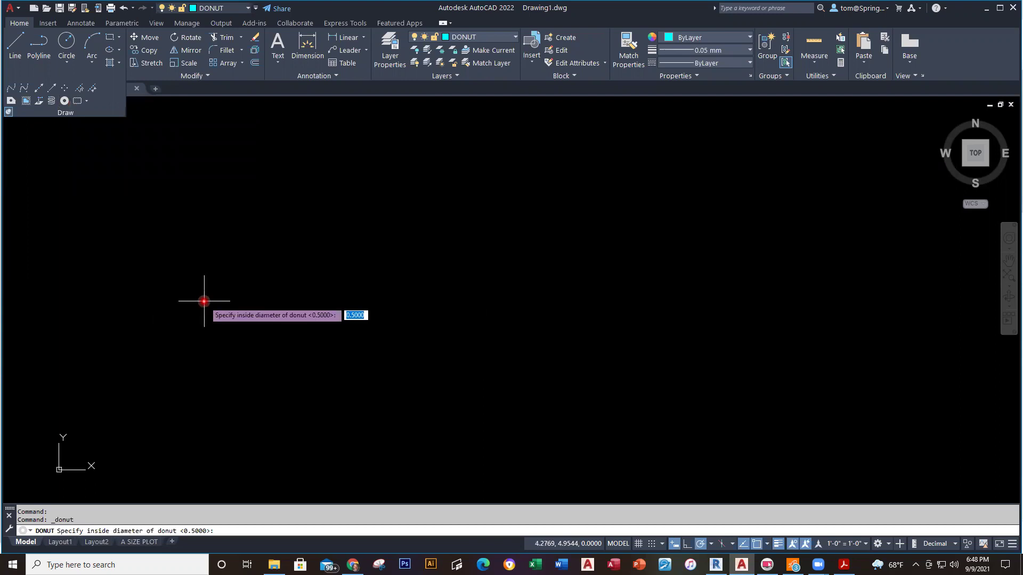
text(5.75)
key(Return)
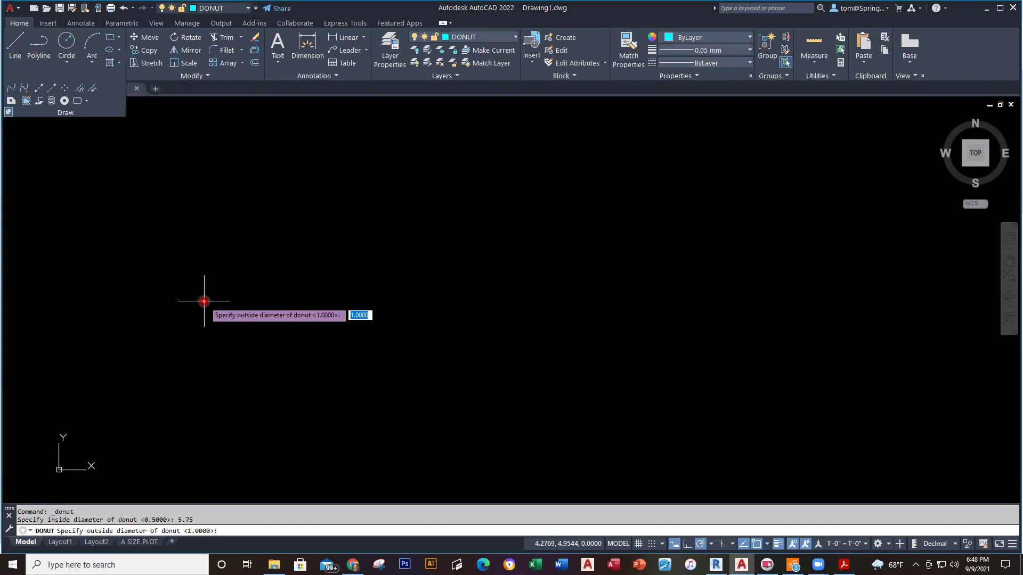
text(6)
key(Return)
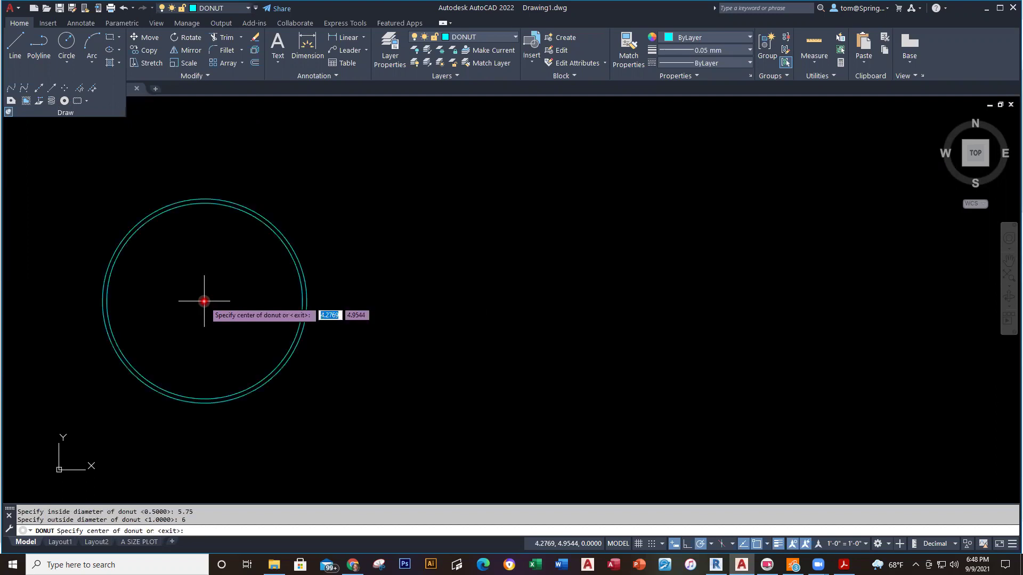
click(500, 331)
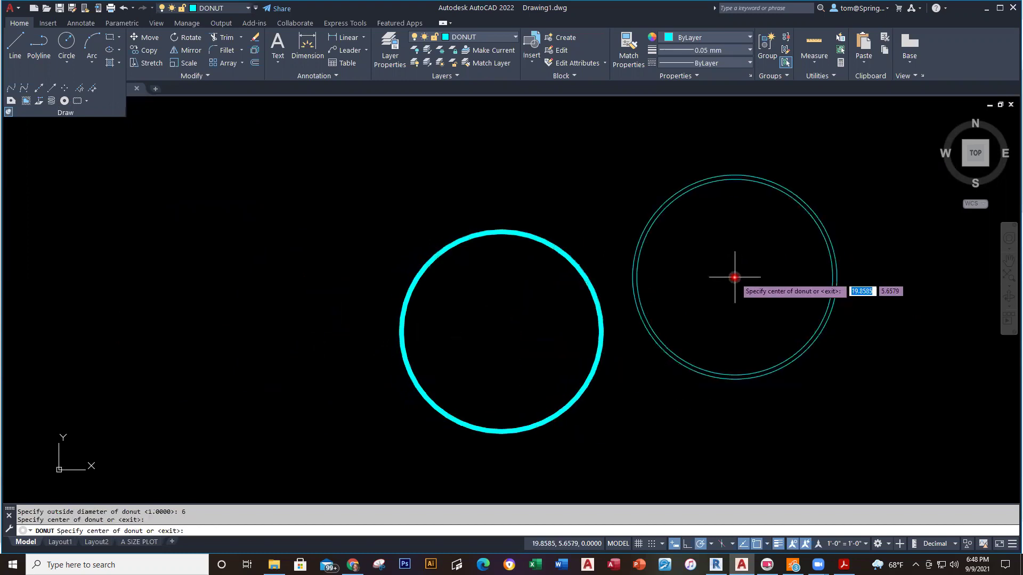
key(Escape)
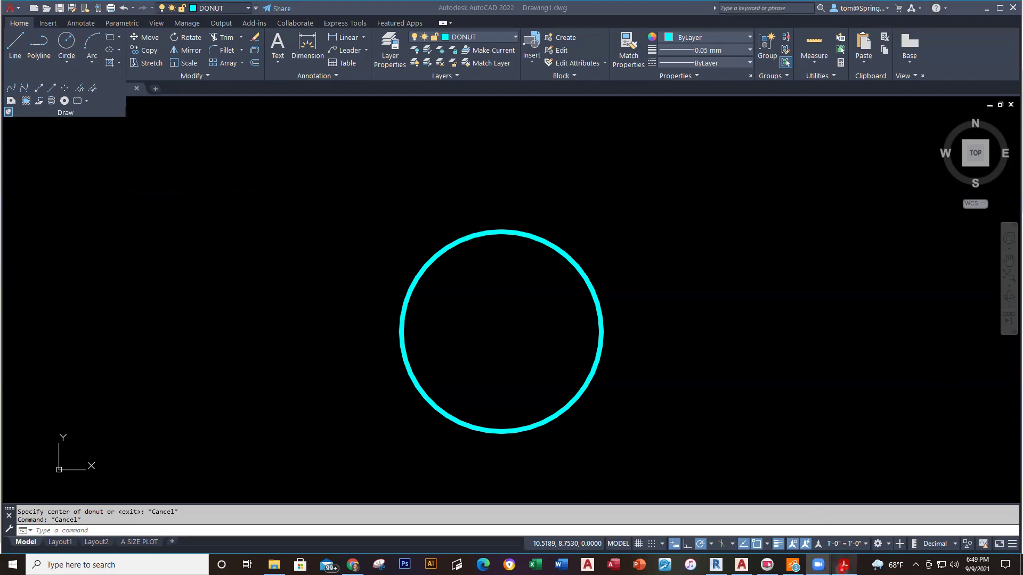
Switch to the practice PDF, check the diameter of the circle just inside the donut, and return to AutoCAD.
click(843, 565)
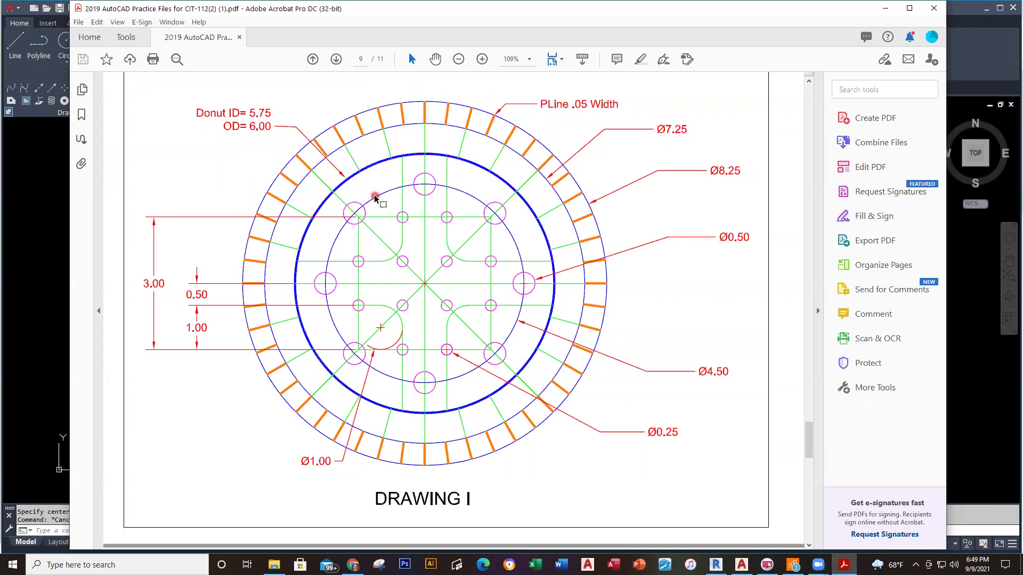
click(352, 177)
click(518, 324)
click(521, 323)
key(alt)
key(alt+Tab)
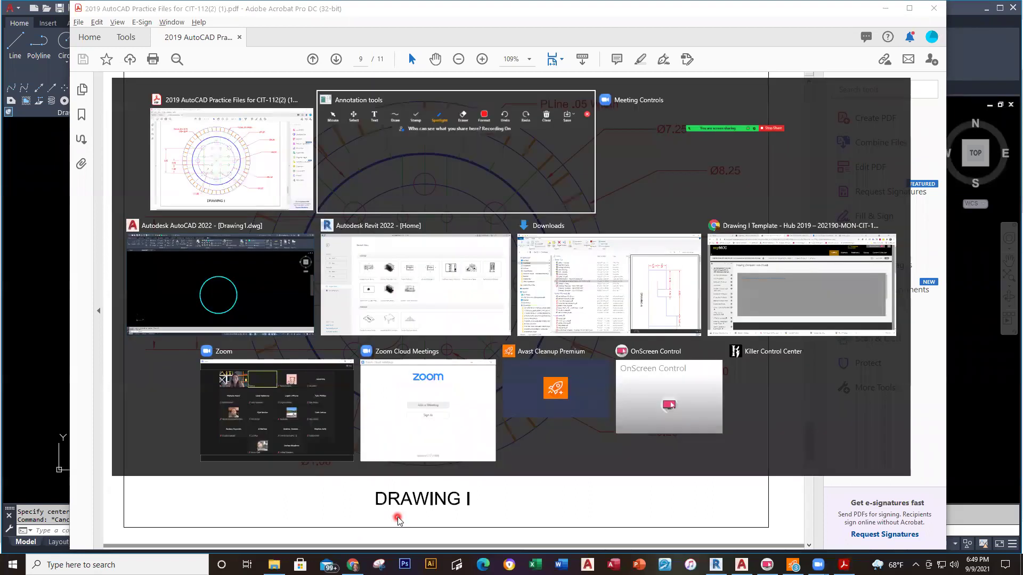
key(alt+Tab)
key(alt+Tab)
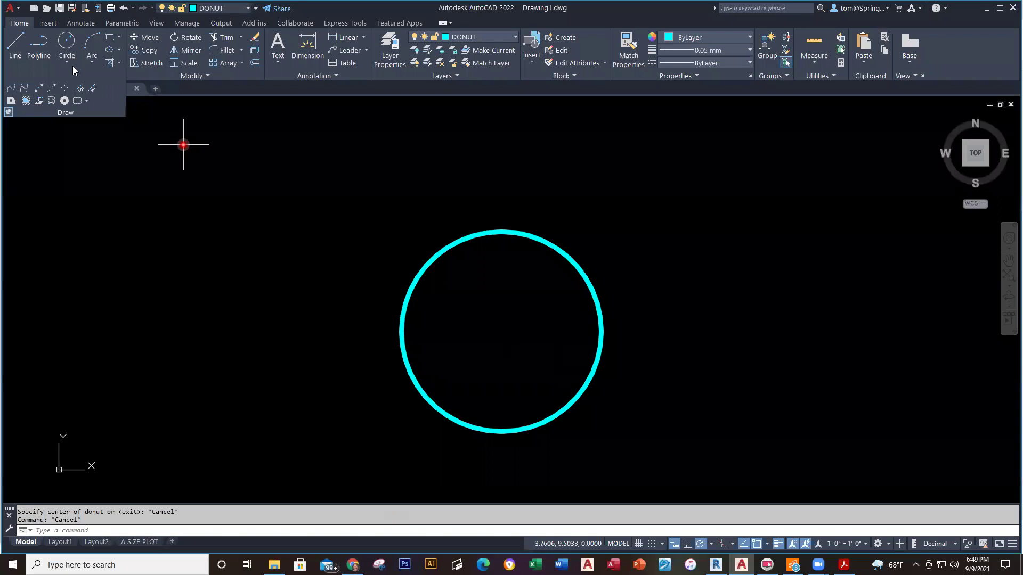
Draw a 4.5 diameter circle centred on the donut's centre.
click(69, 64)
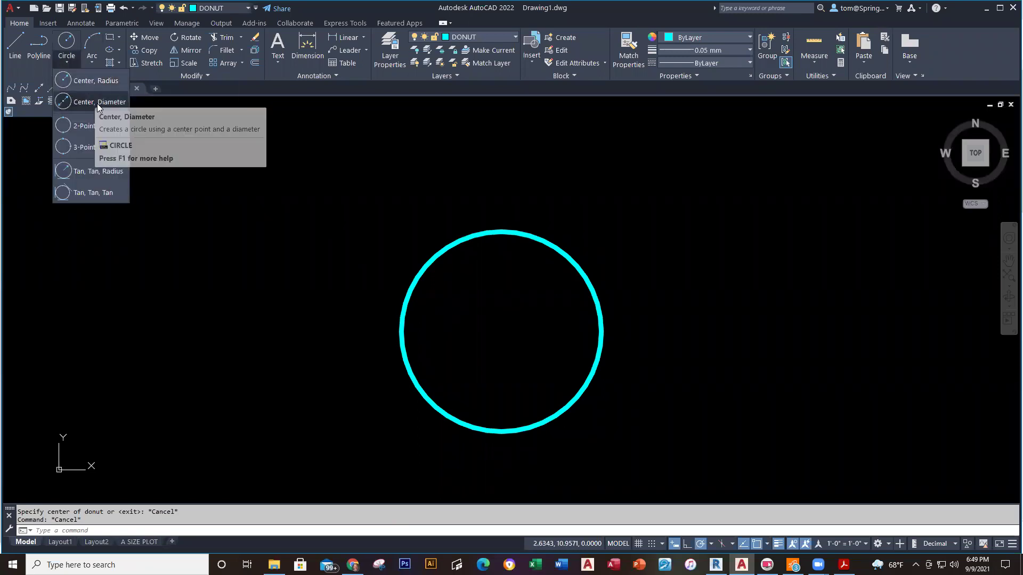
click(93, 81)
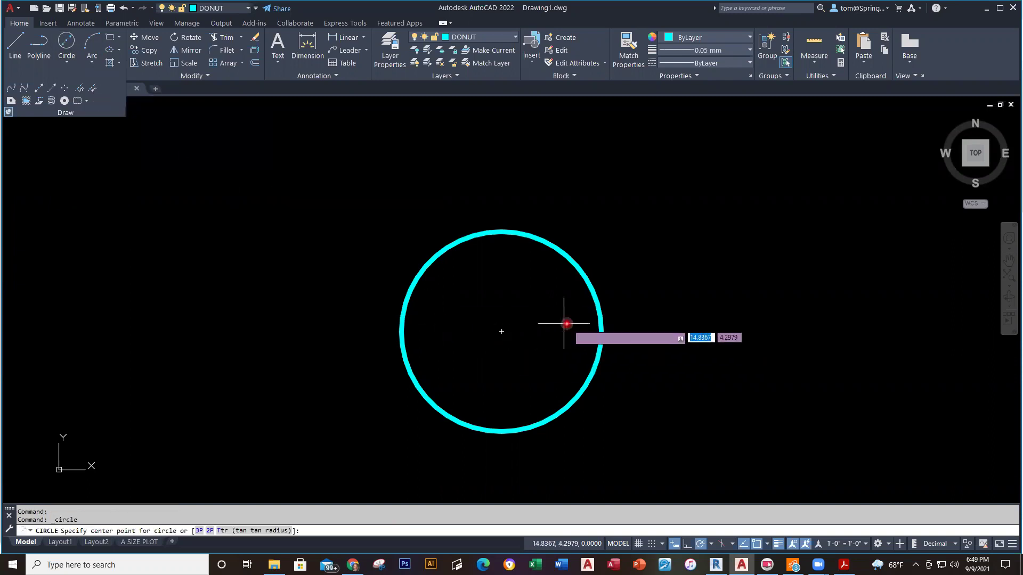
click(500, 332)
text(4.5)
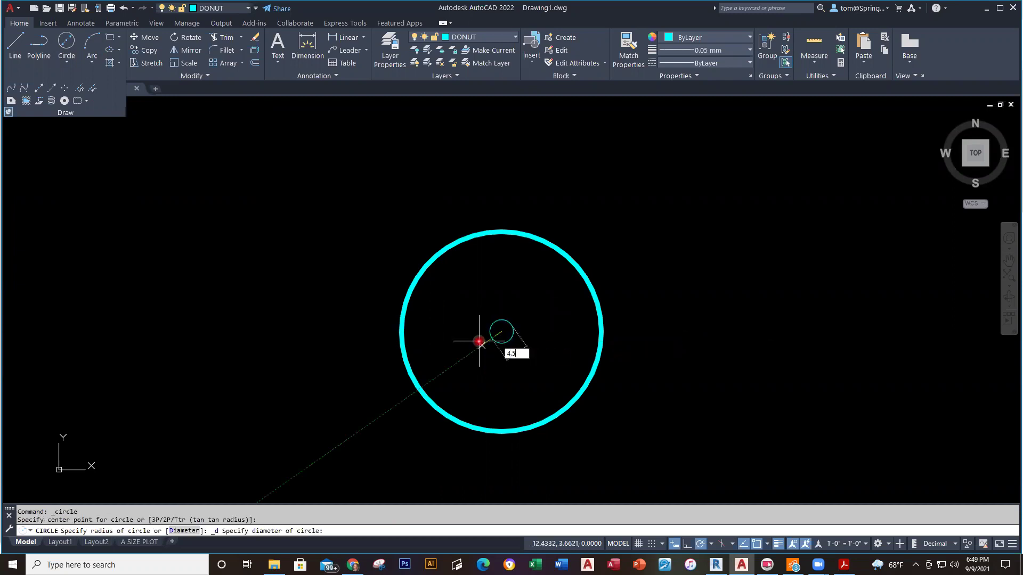
key(Return)
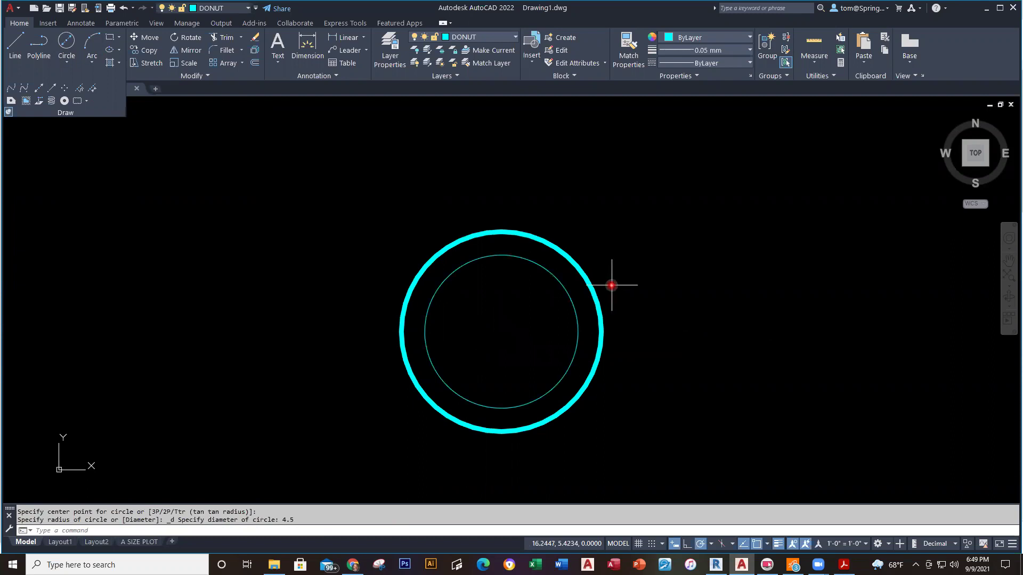
Check the diameter of the first circle outside the donut in the practice PDF, and return to AutoCAD to start another circle.
key(alt+Tab)
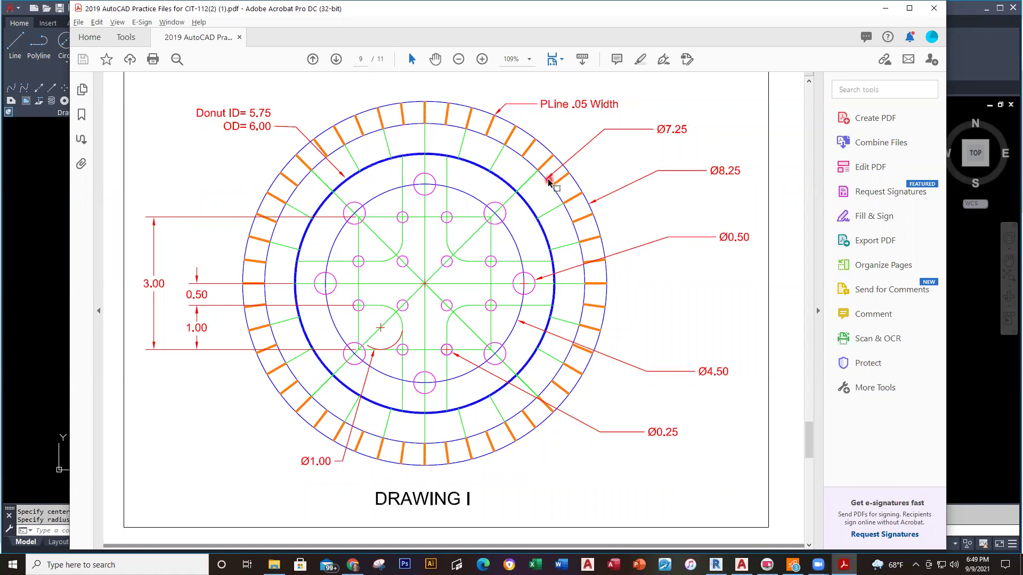
key(alt+Tab)
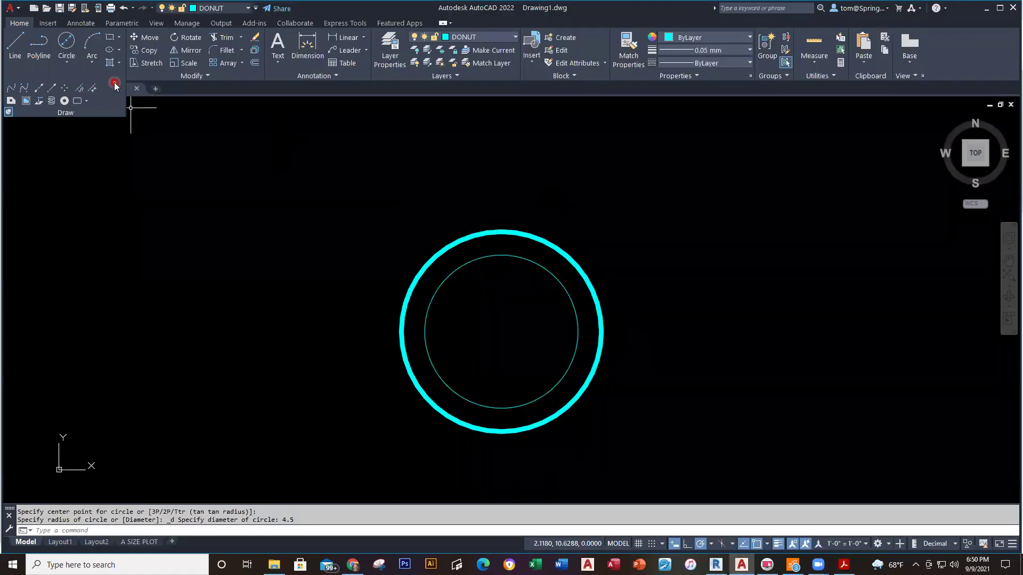
click(66, 61)
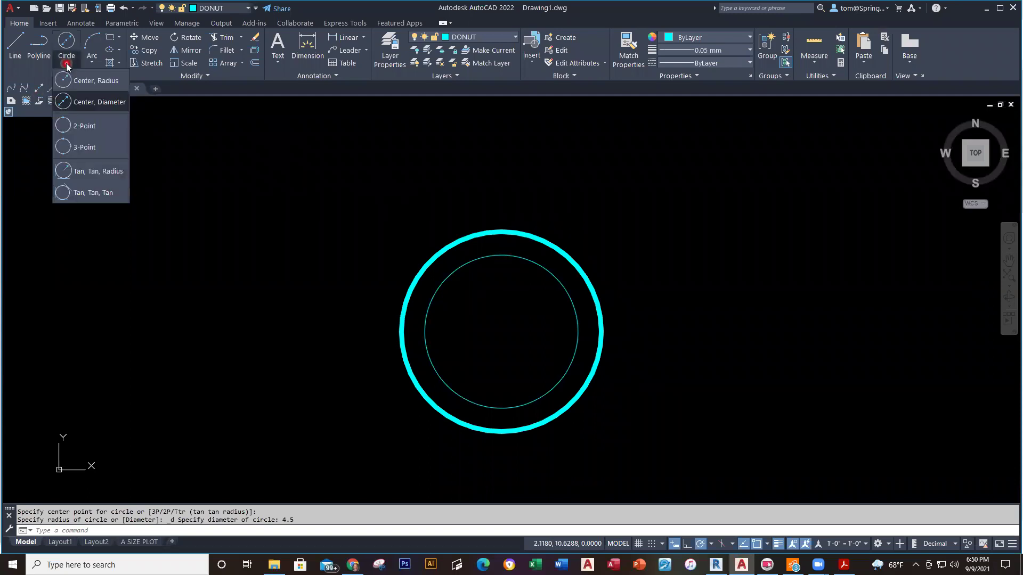
Draw a circle with a diameter of 7.25 centred on the existing donut and inner circle.
click(85, 101)
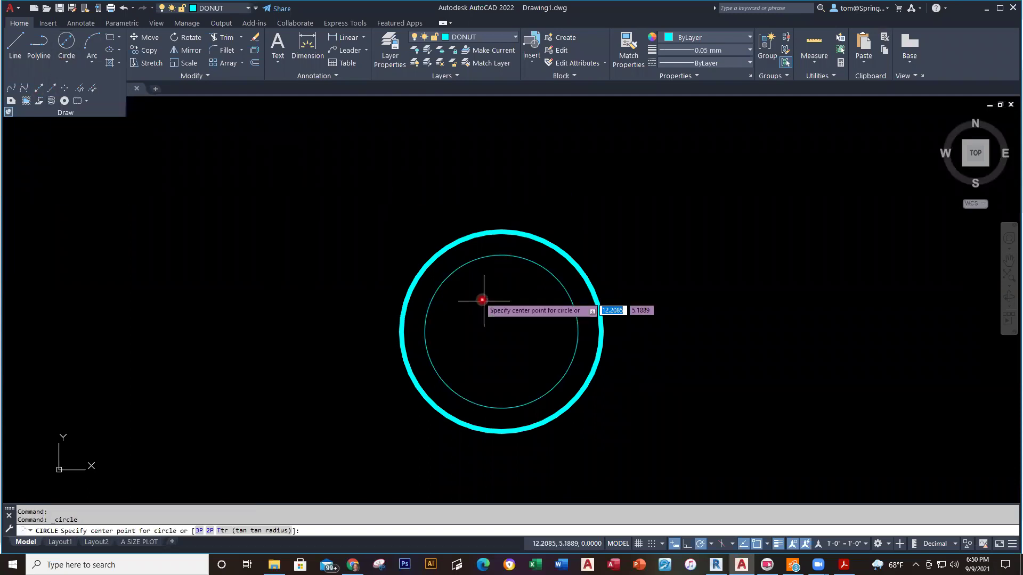
click(499, 330)
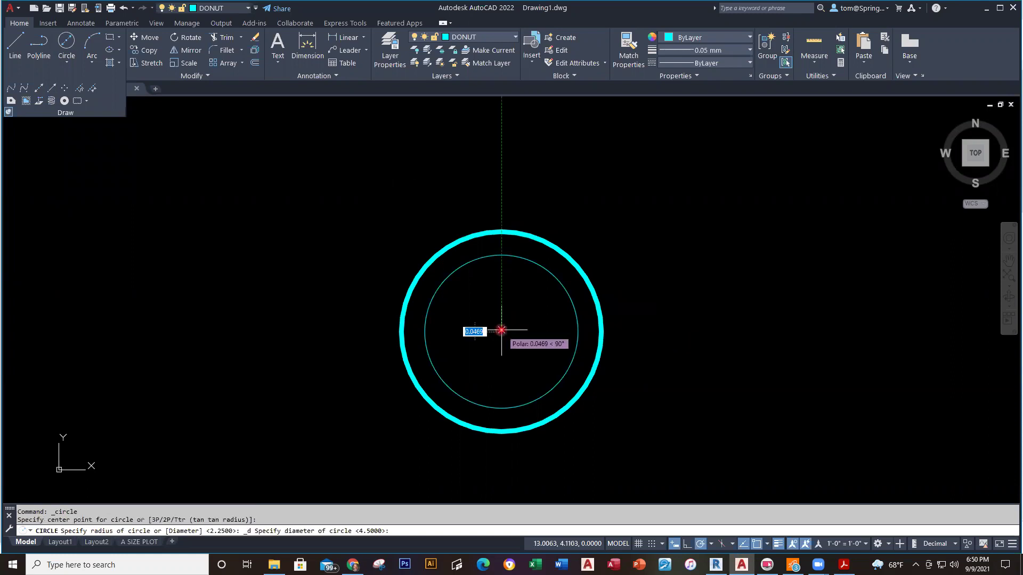
text(7.25)
key(Return)
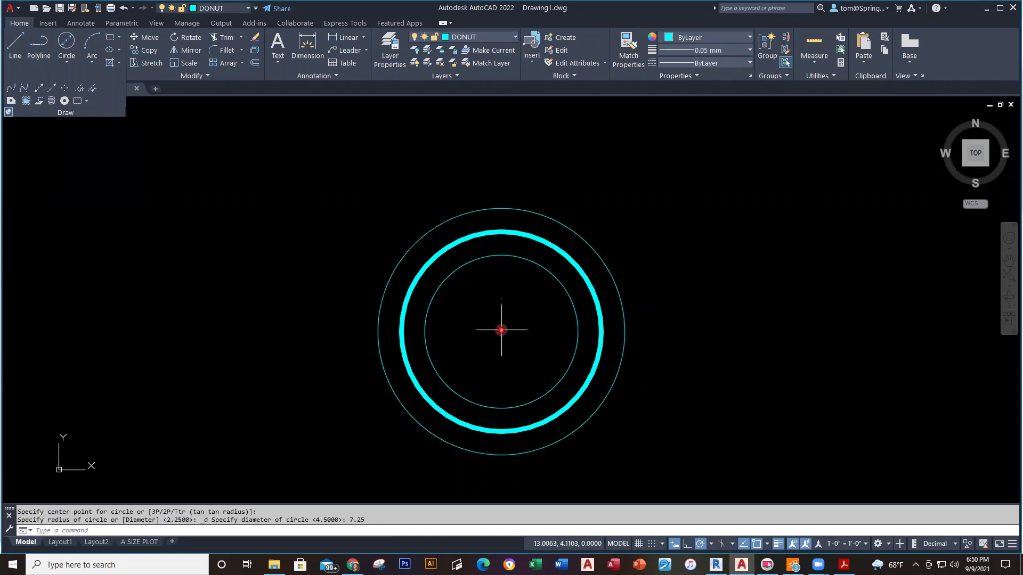
Try a concentric circle with 8.25 entered as its radius, and undo it.
right_click(327, 169)
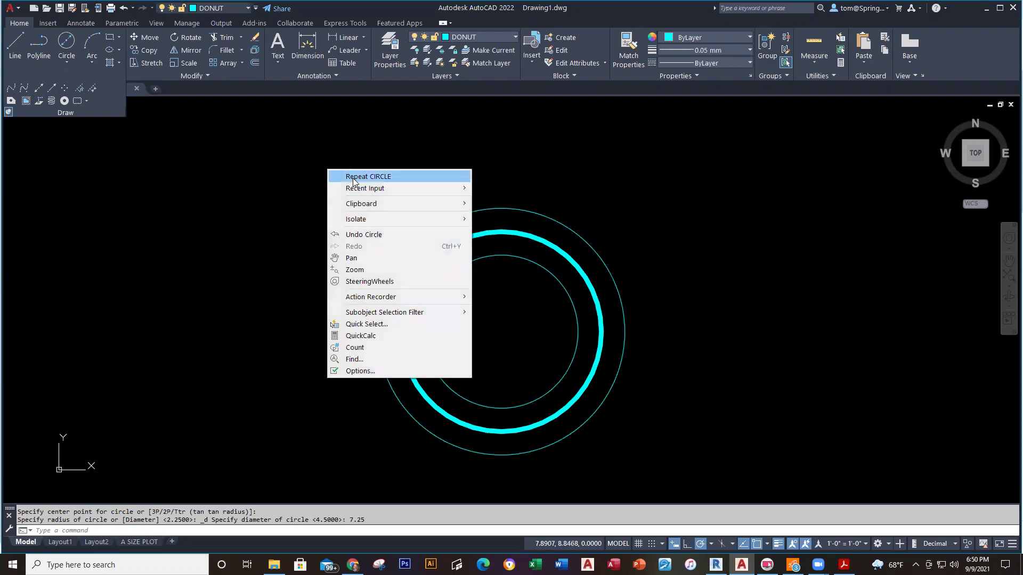
click(353, 177)
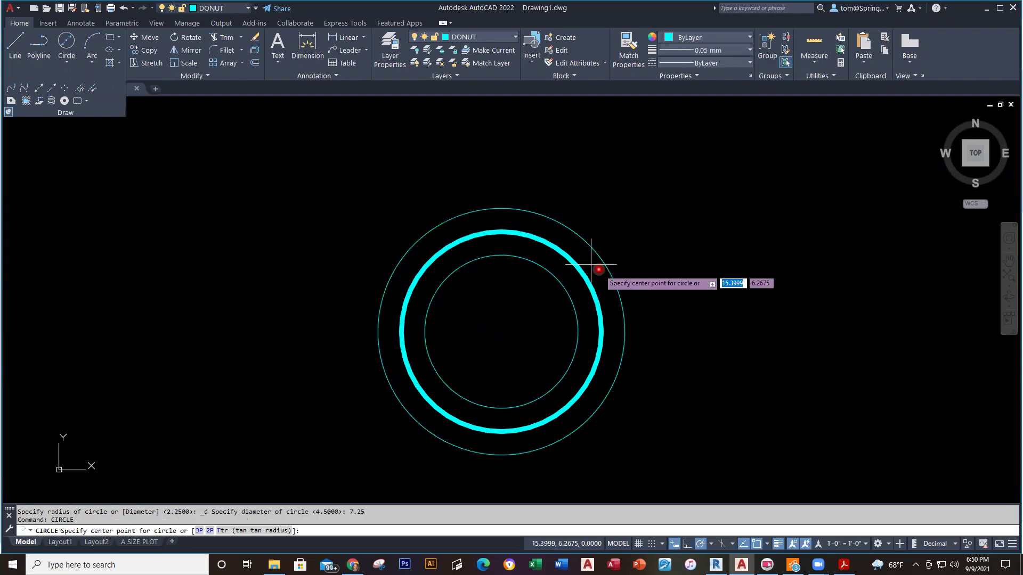
click(500, 331)
text(8.25)
key(Return)
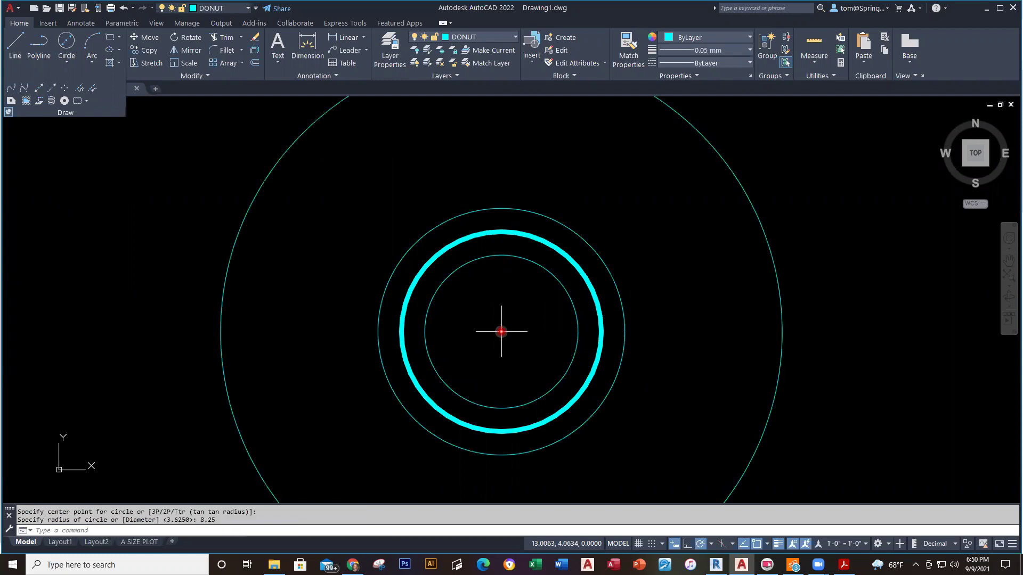
key(ctrl+z)
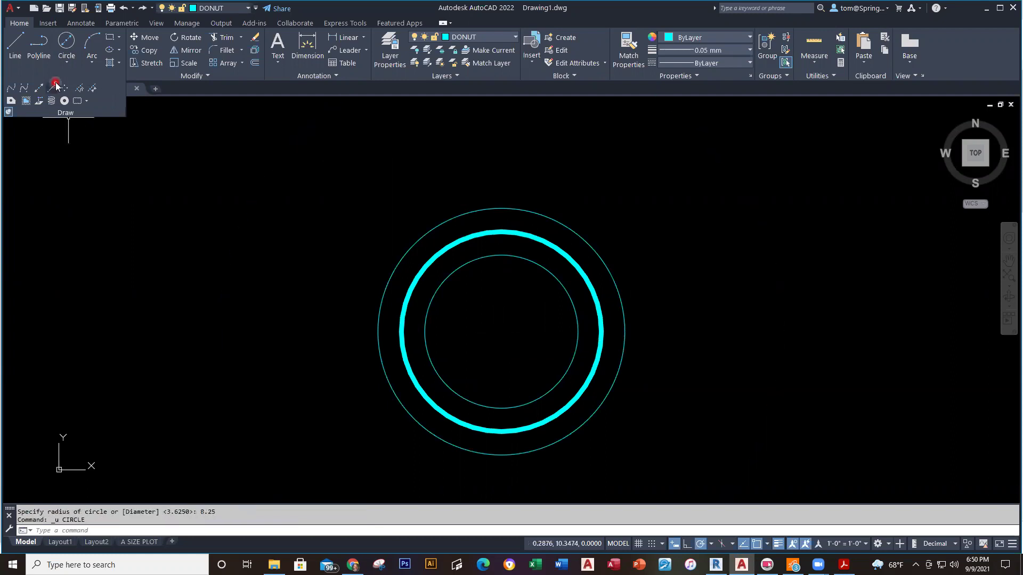
Draw an outer circle with a diameter of 8.25 about the common centre of the existing circles.
click(69, 66)
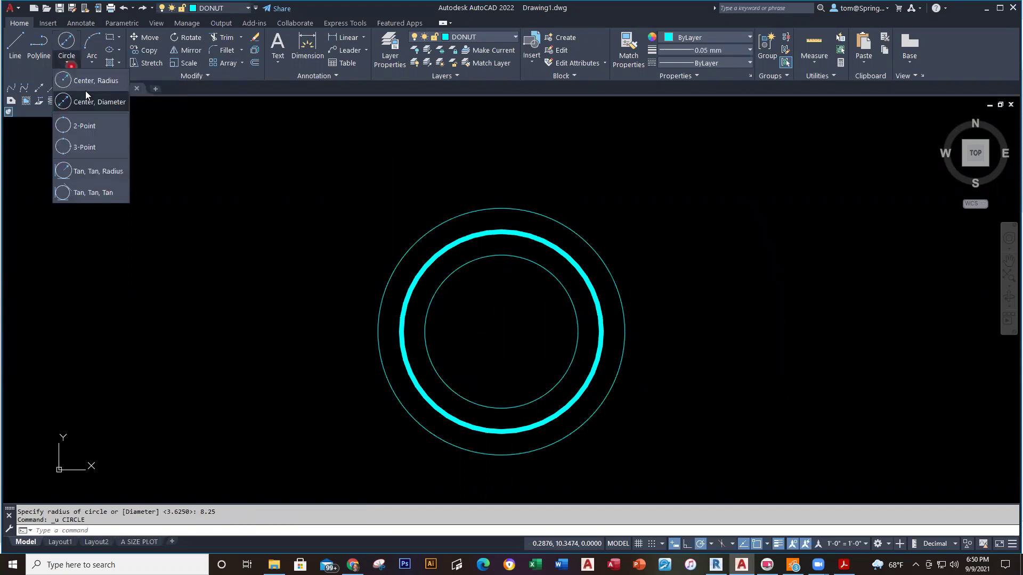
click(104, 101)
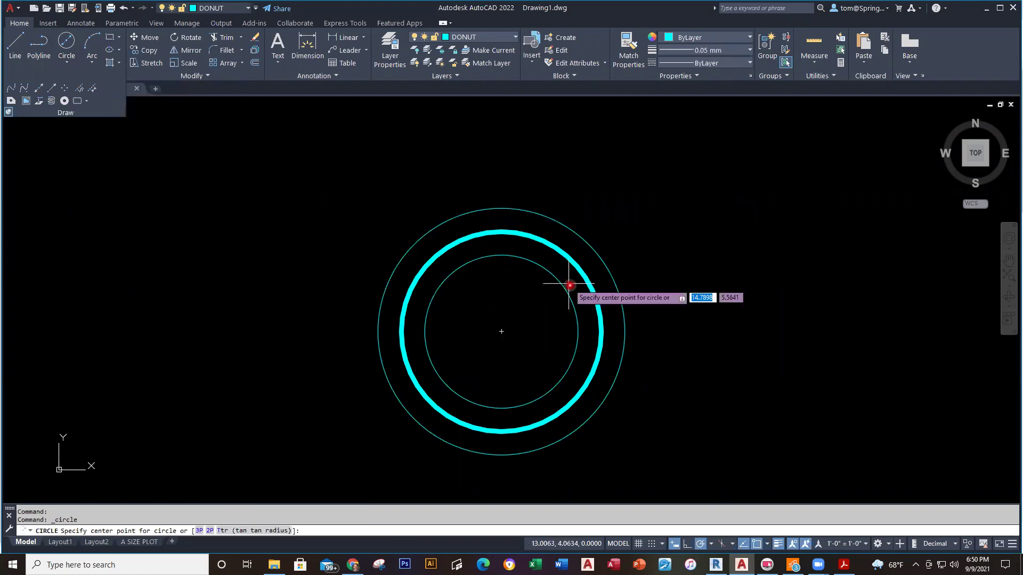
click(501, 334)
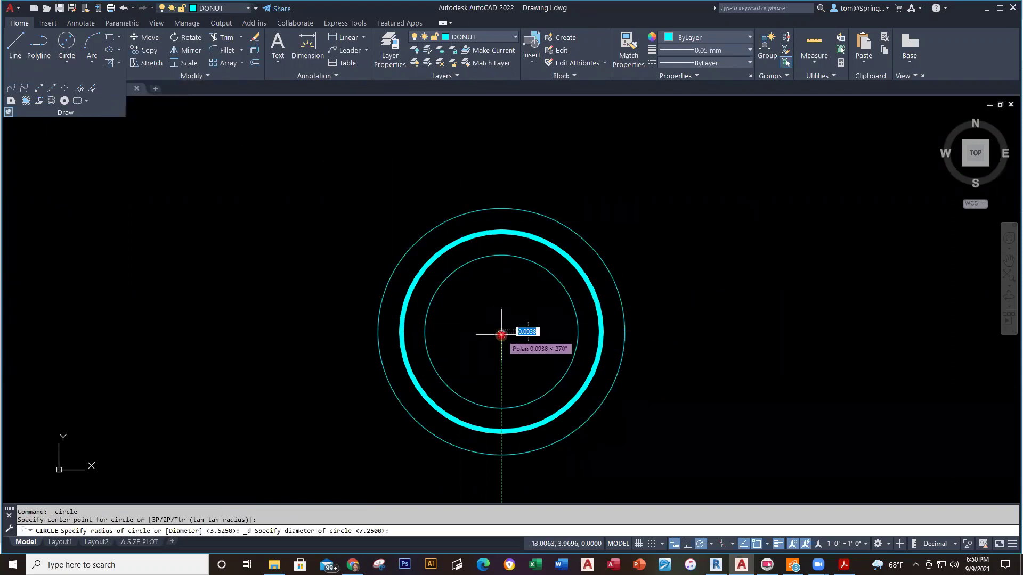
text(8)
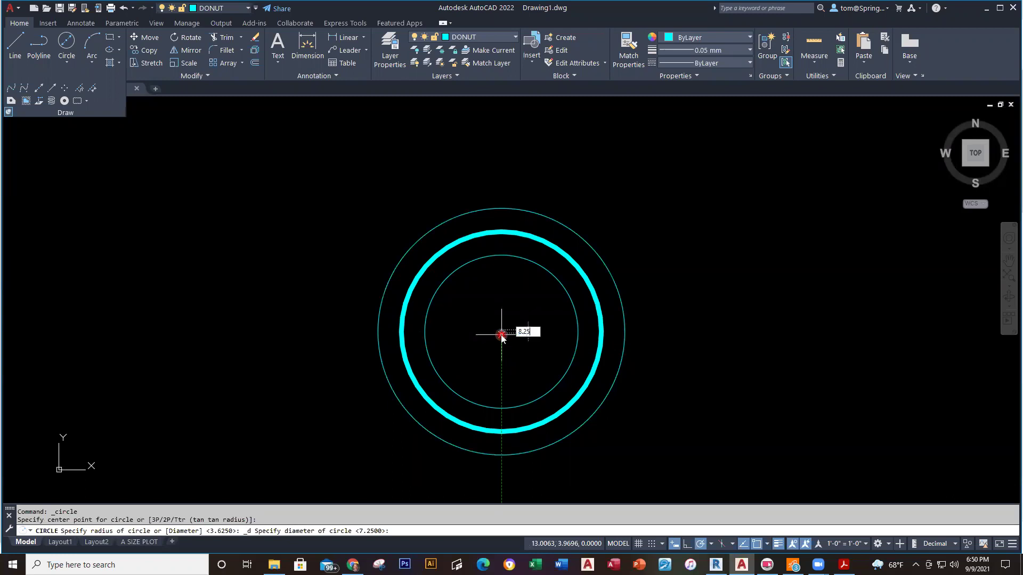
text(.25)
key(Return)
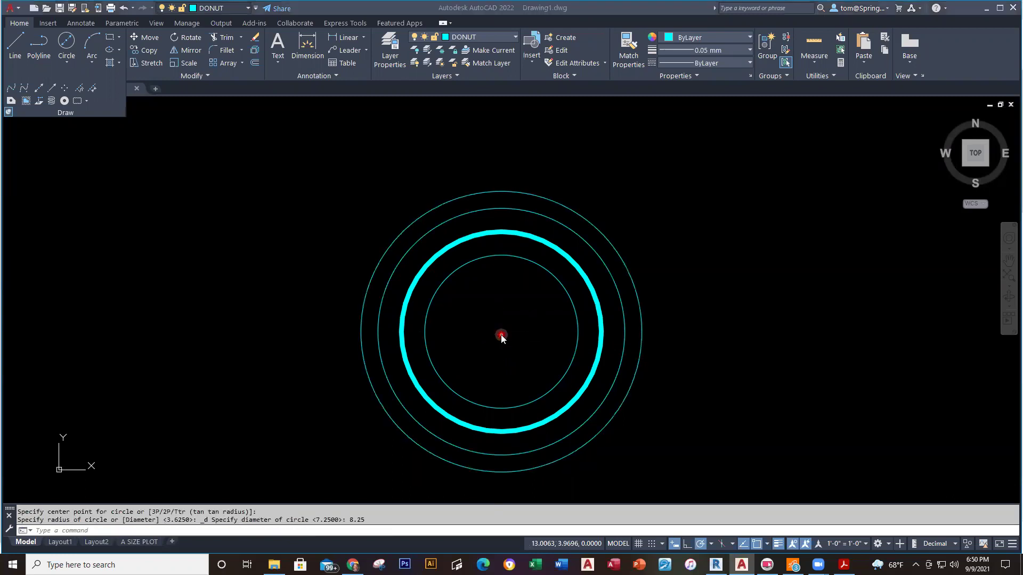
Check the reference sheet in Acrobat and save the drawing in Downloads as "DRAWING I - " followed by the author's surname.
key(alt+Tab)
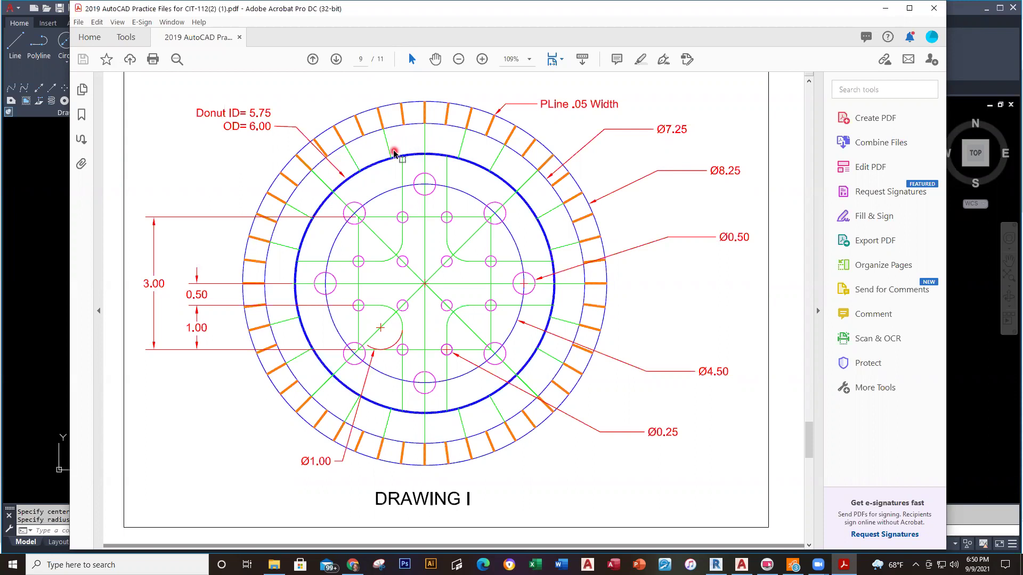
key(alt+Tab)
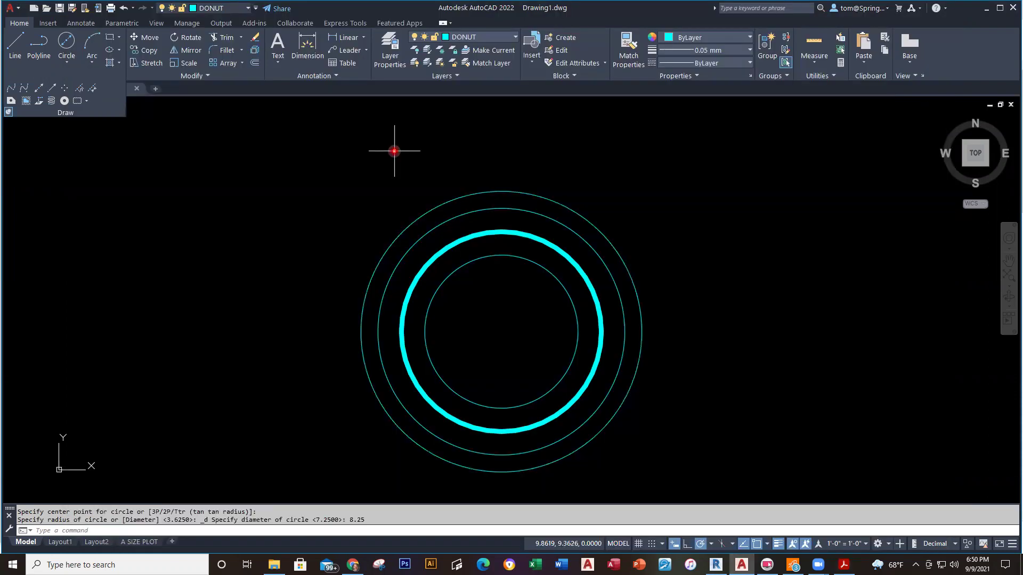
click(71, 7)
click(353, 359)
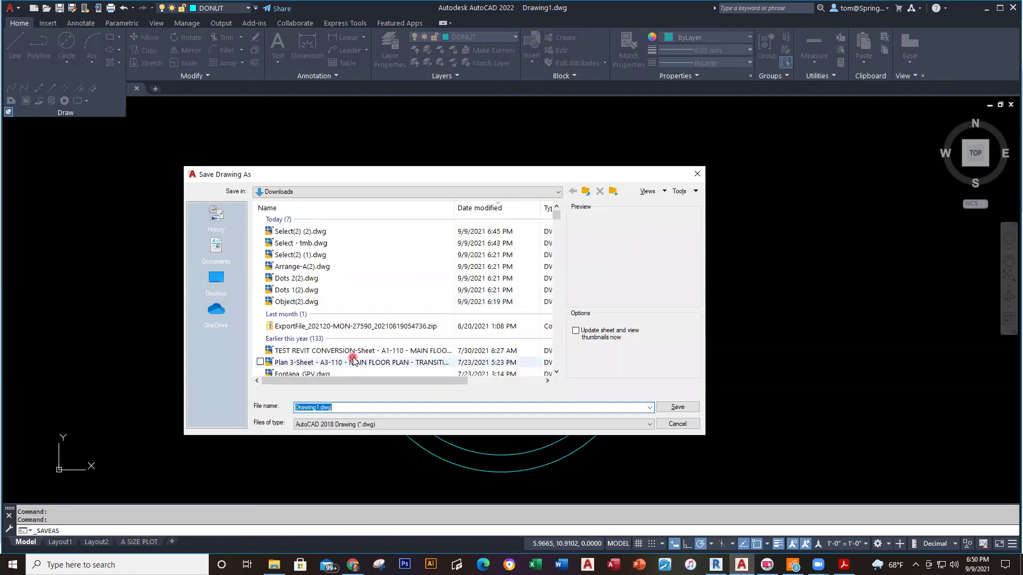
text(drawin)
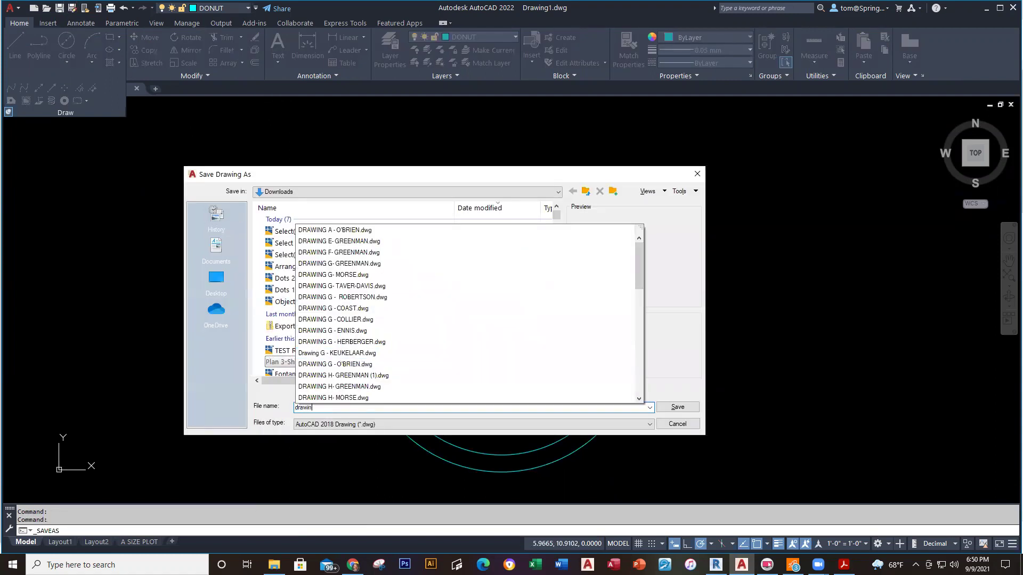
key(BackSpace)
key(BackSpace)
key(BackSpace)
text(DRAWING I)
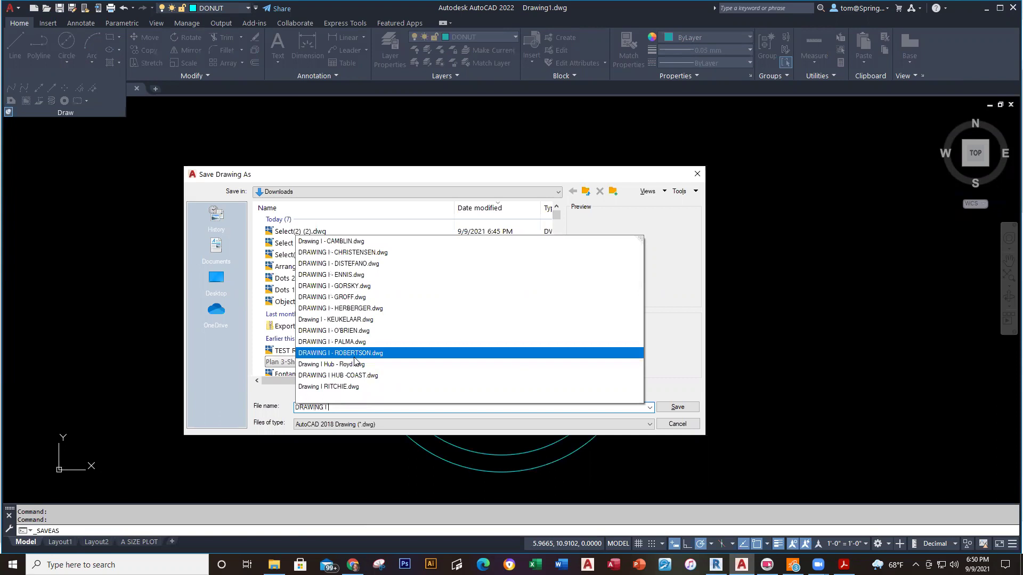
text( - BRENNAN)
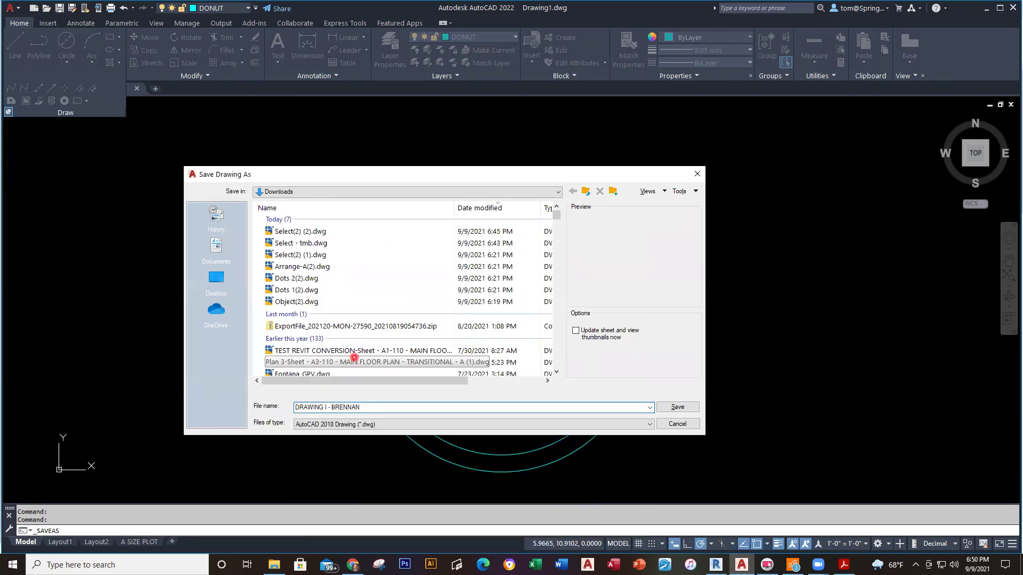
key(Return)
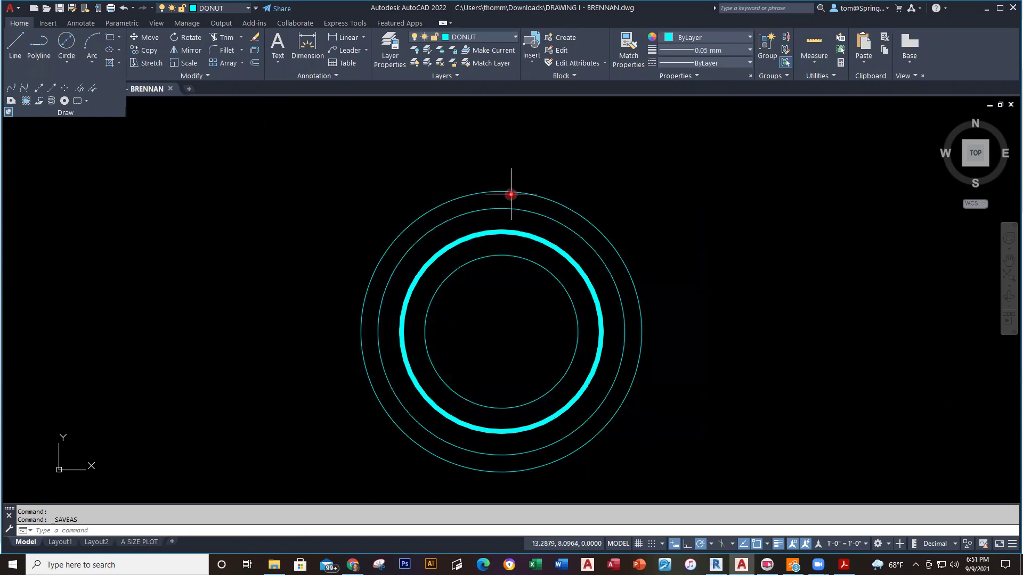
Examine the radial polylines on the Acrobat reference sheet and review the active object snap modes in the drafting settings.
key(alt+Tab)
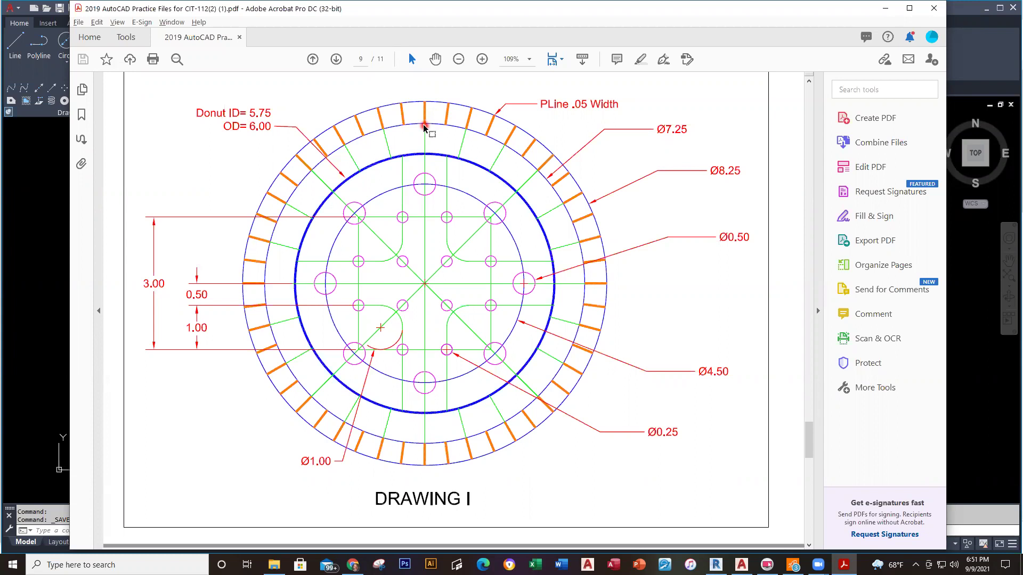
key(alt+Tab)
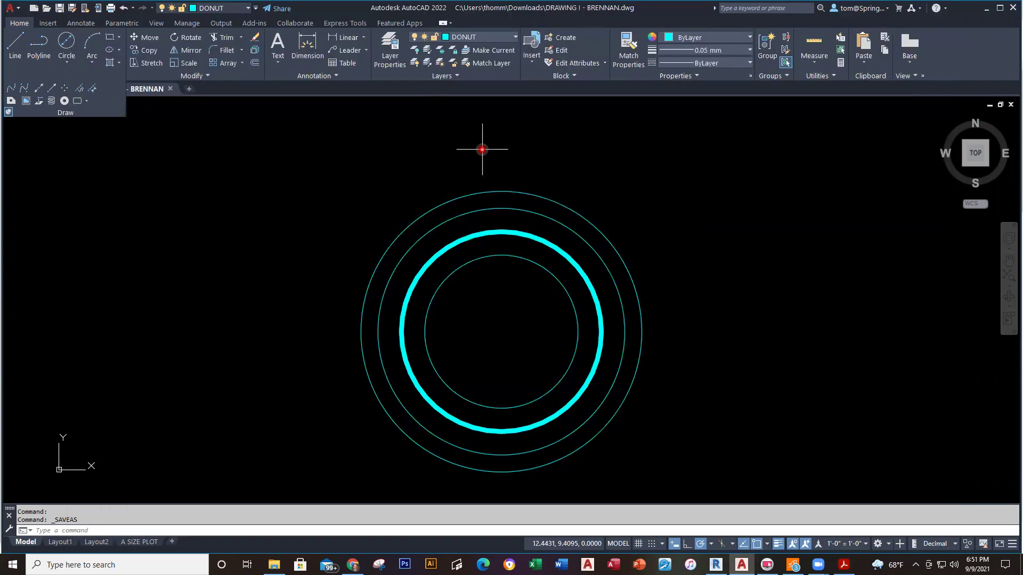
click(767, 544)
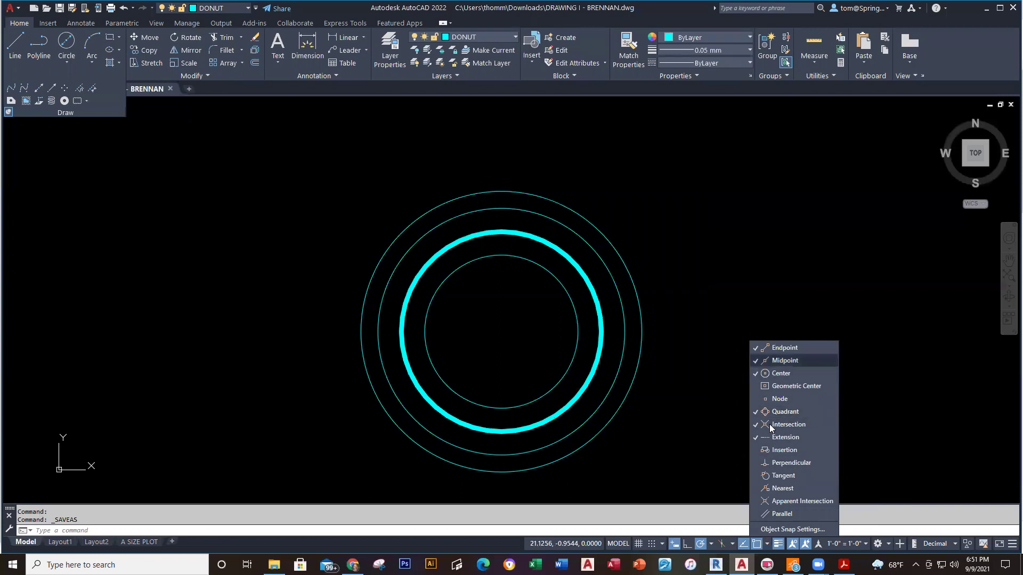
click(788, 526)
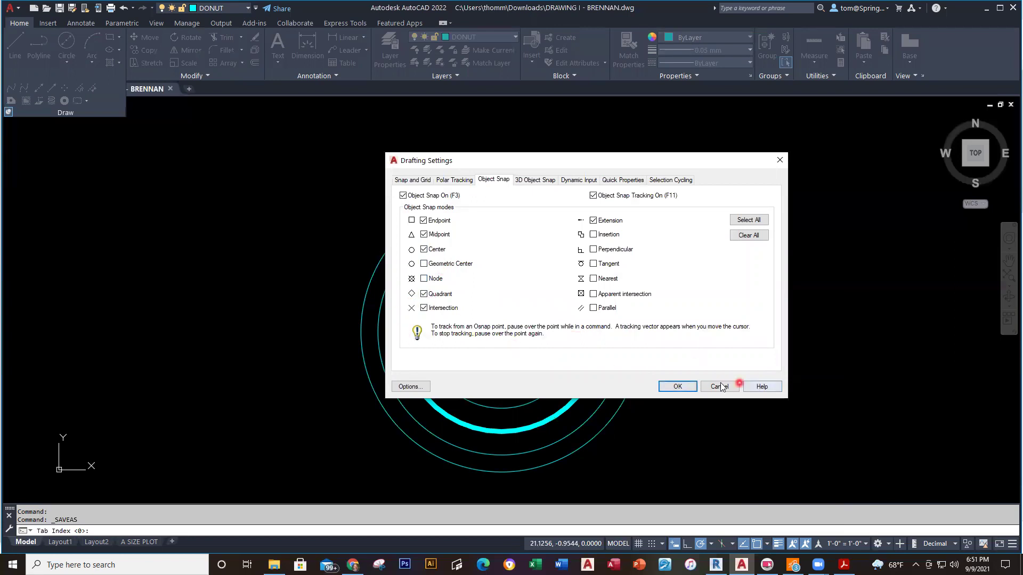
click(677, 387)
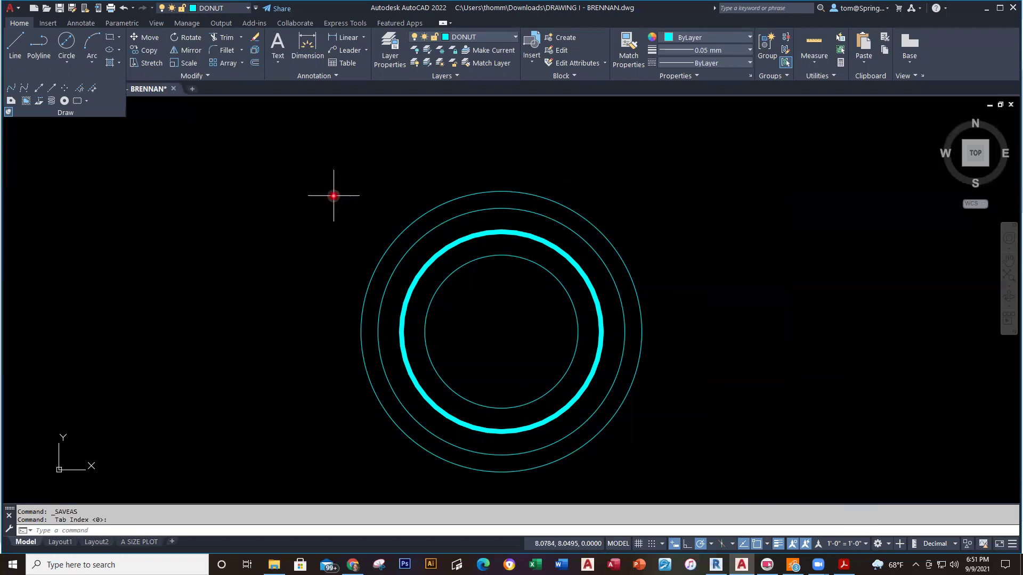
Make PLINES the current layer and draw a vertical polyline between the top quadrants of the 8.25 and 7.25 circles.
click(515, 37)
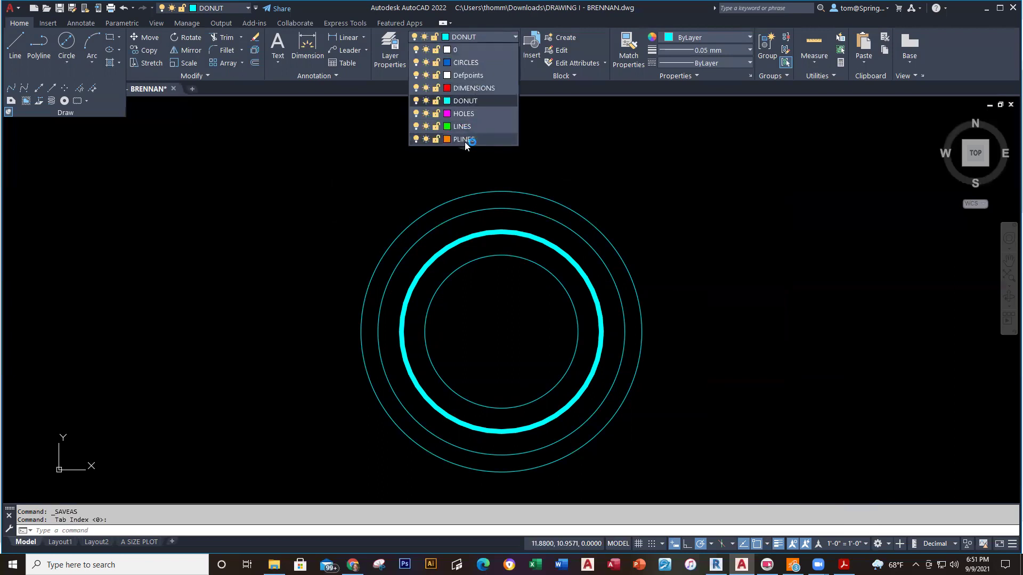
click(462, 139)
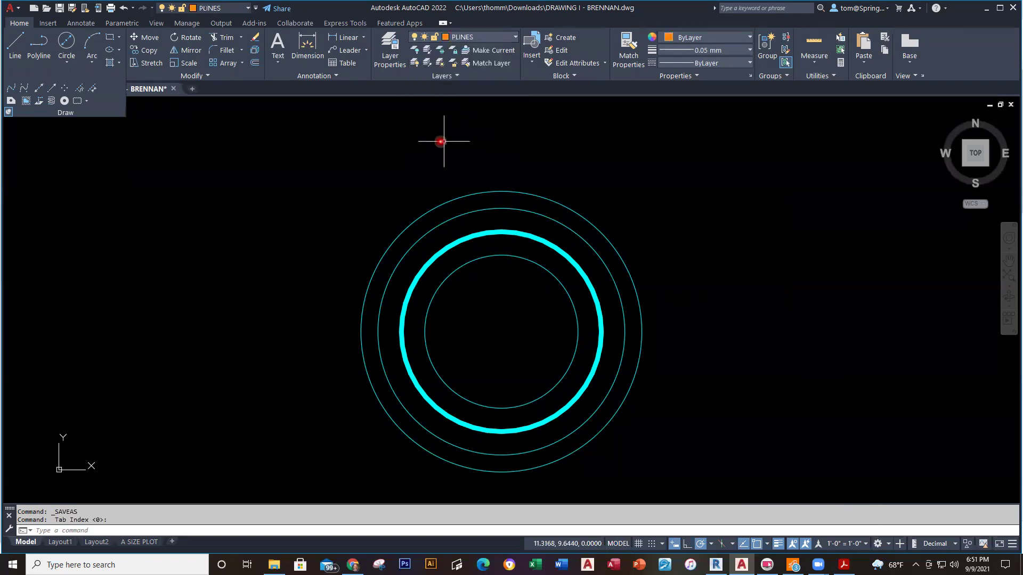
click(43, 49)
scroll(525, 201, up, 6)
scroll(523, 174, down, 2)
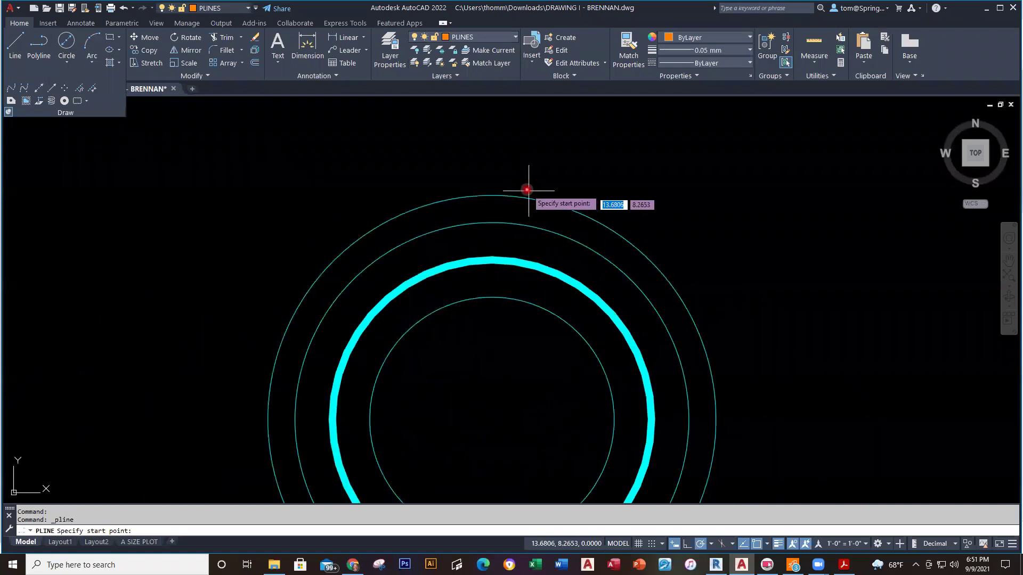
click(491, 194)
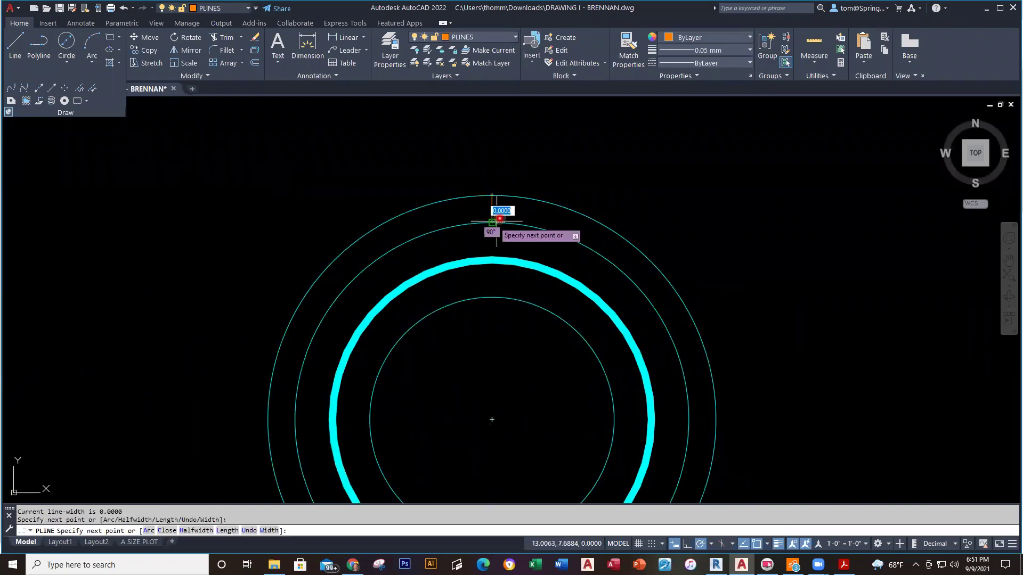
key(Escape)
scroll(510, 213, up, 4)
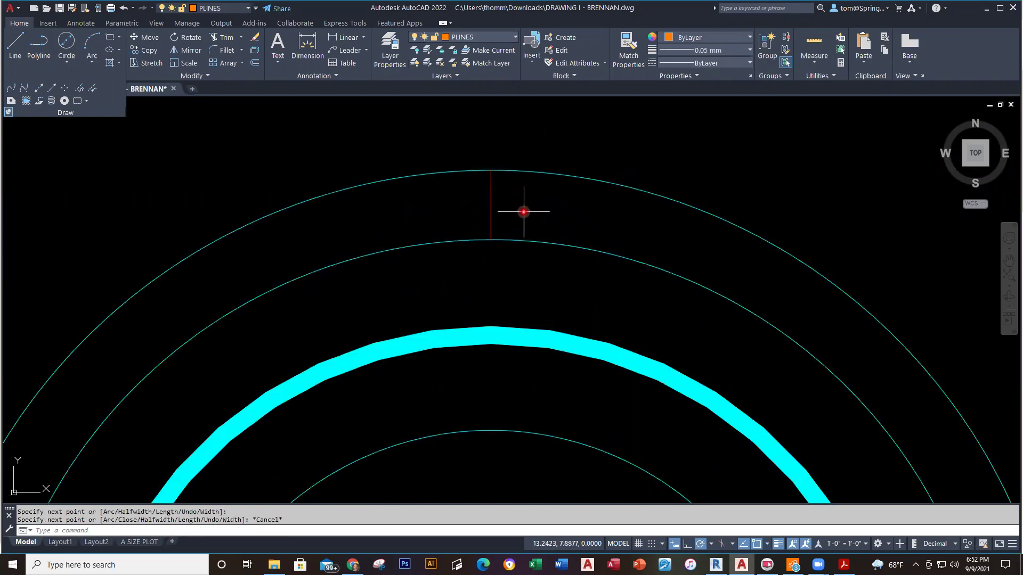
Check the polyline width on the Acrobat reference sheet and set the vertical polyline's width to .05 for all segments.
key(alt+Tab)
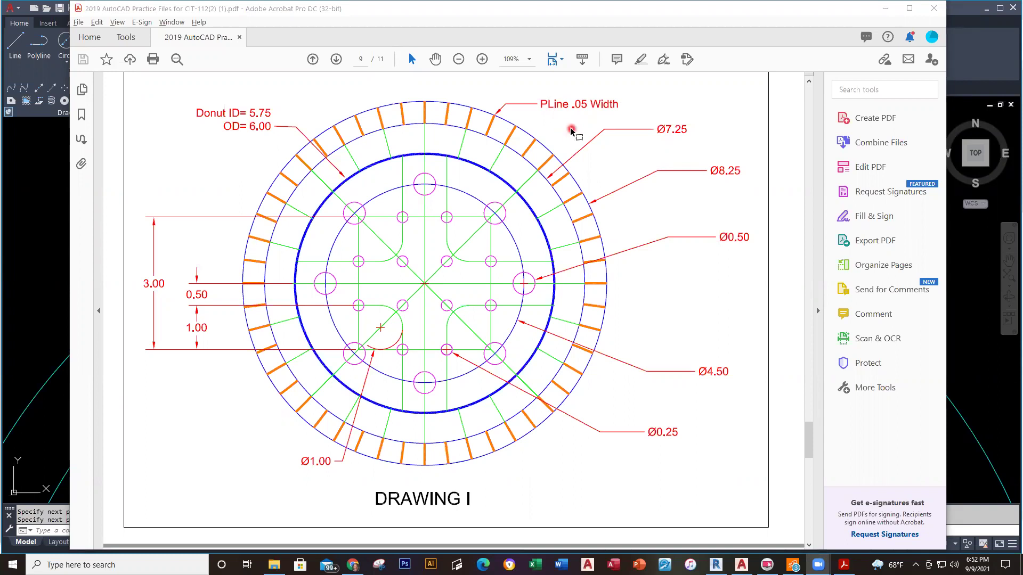
key(alt+Tab)
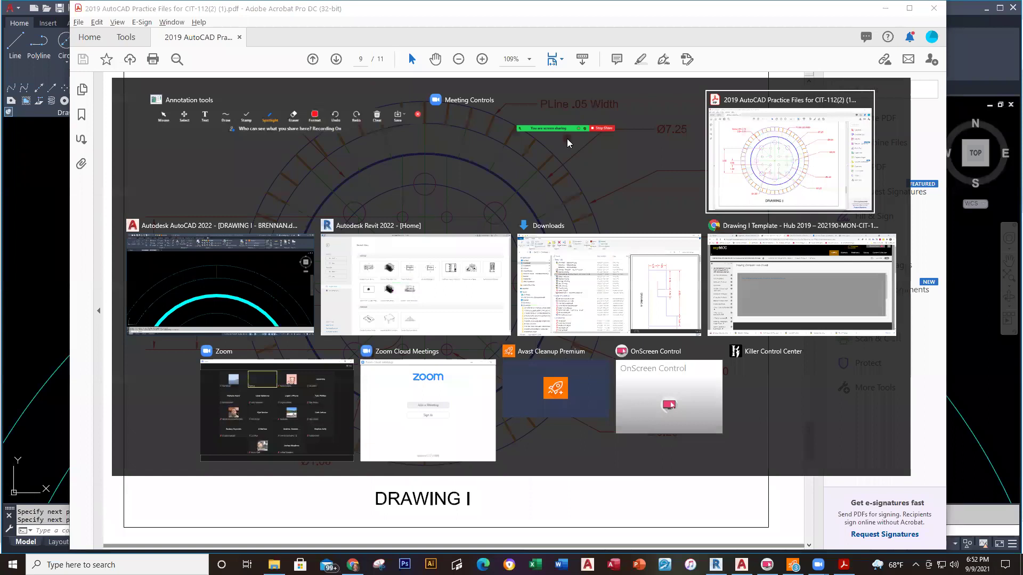
key(alt+Tab)
key(alt+Tab)
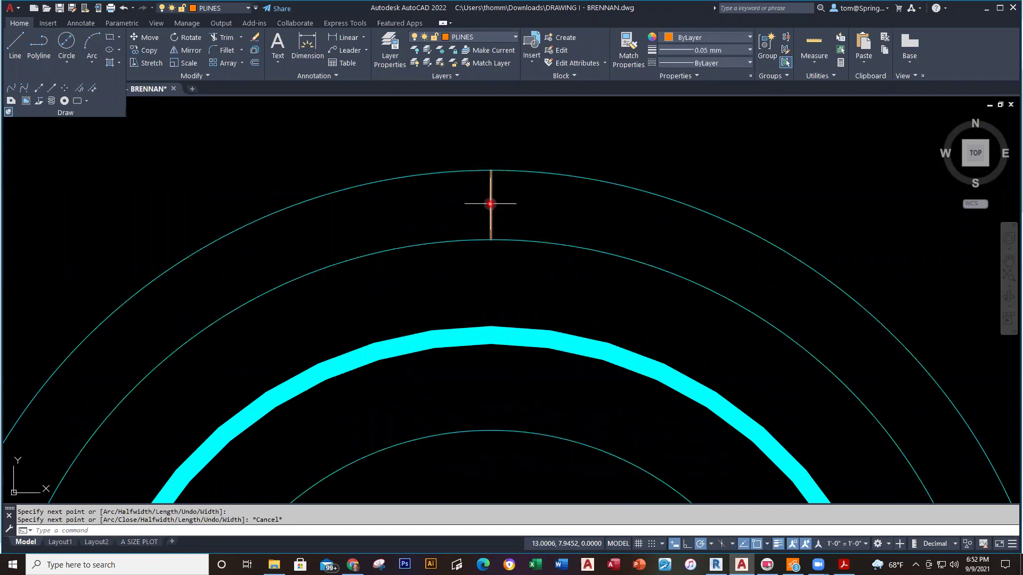
double_click(491, 203)
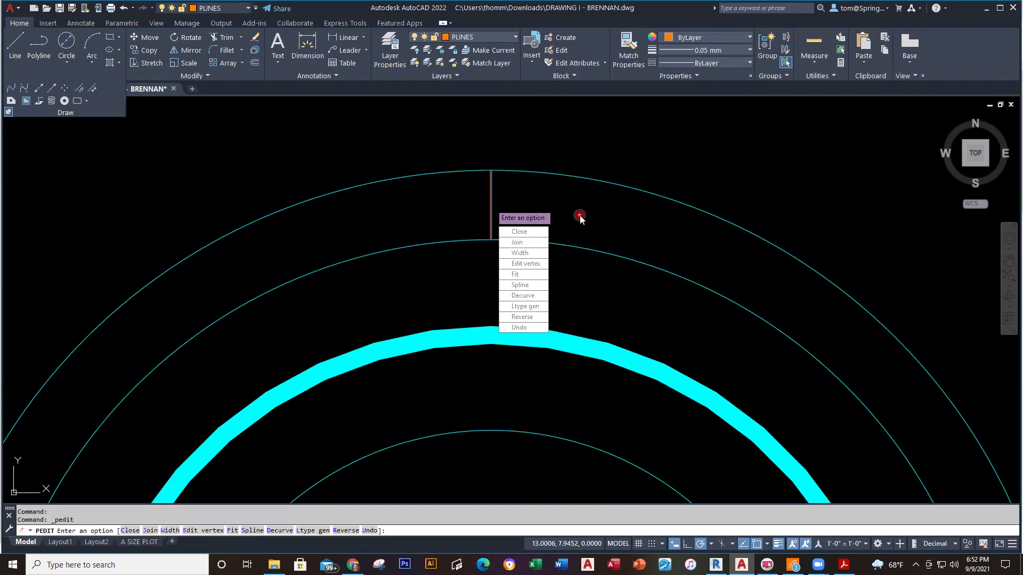
click(528, 253)
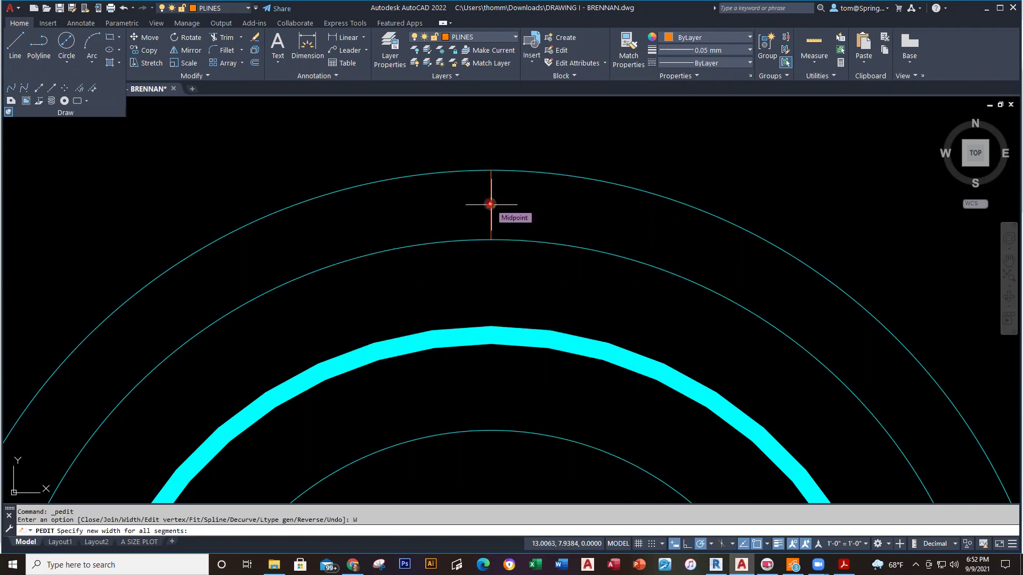
text(.05)
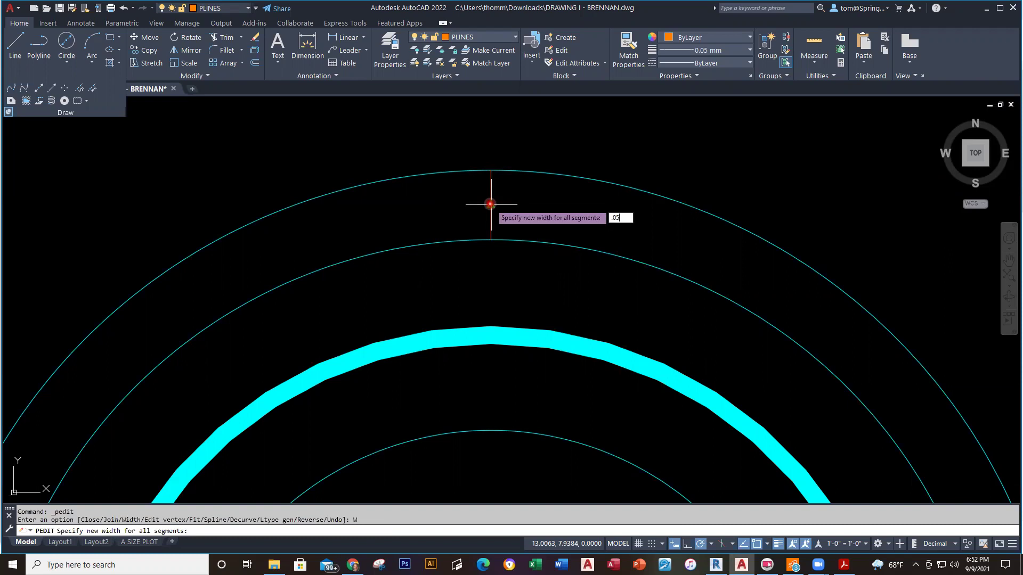
key(Return)
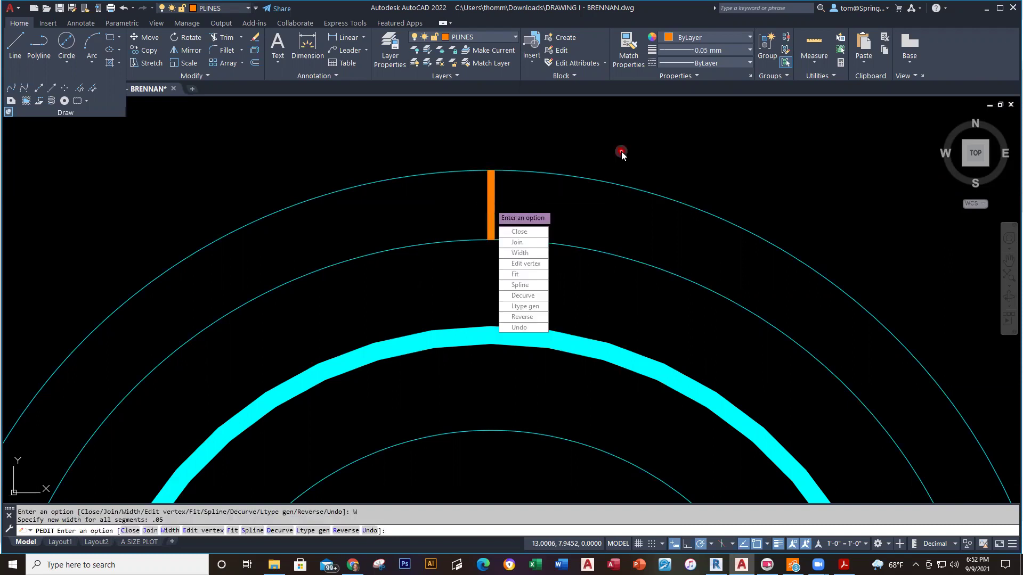
key(Escape)
Compare with the Acrobat reference sheet and create a polar array of the wide vertical polyline about the circles' common centre.
scroll(548, 237, down, 3)
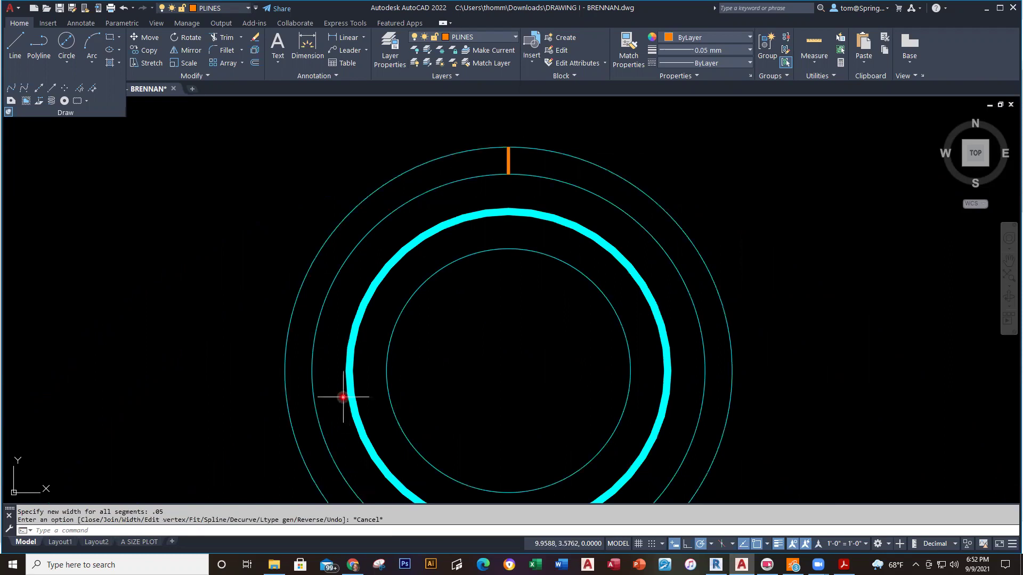
key(alt+Tab)
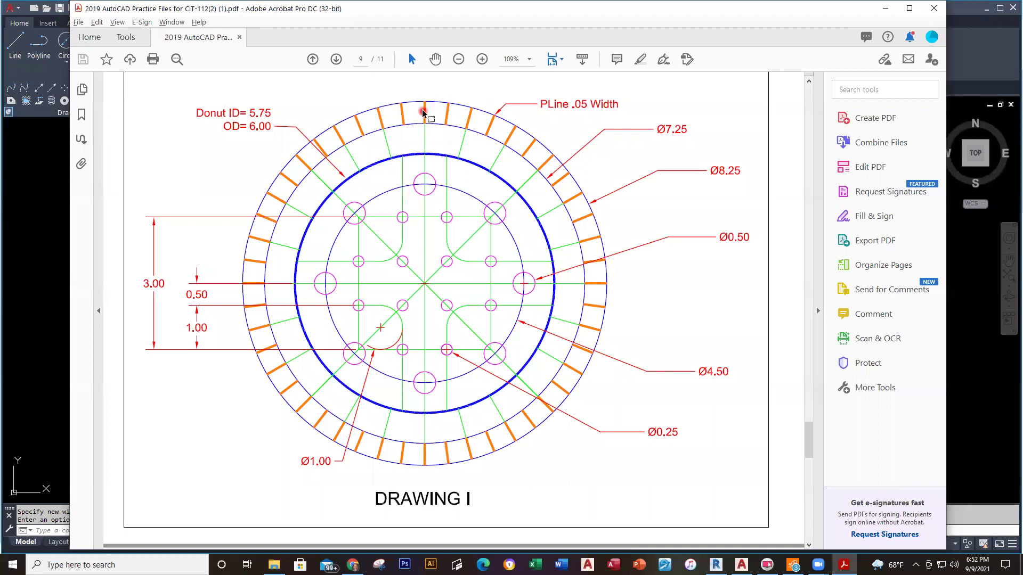
key(alt+Tab)
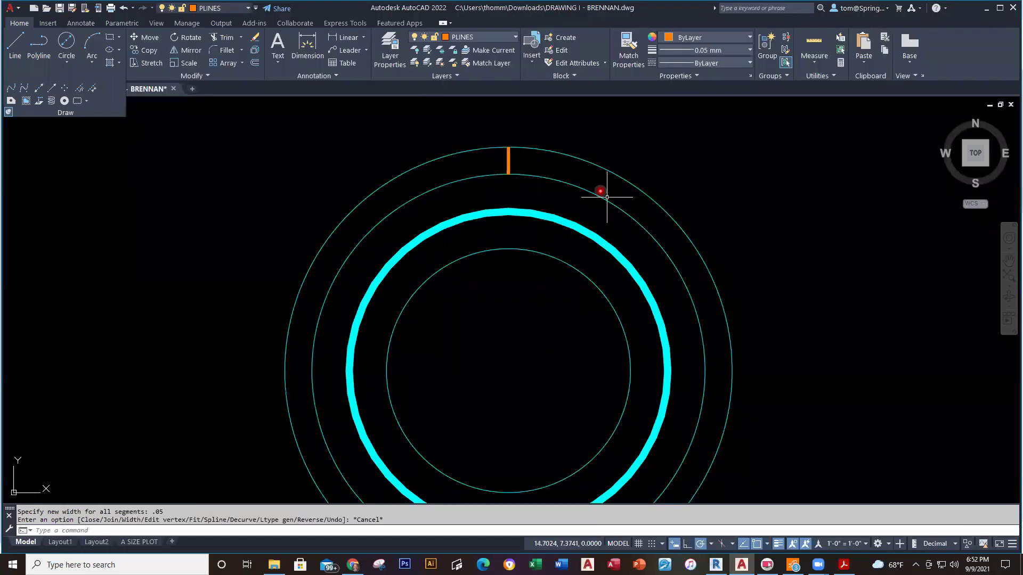
scroll(663, 244, down, 2)
middle_drag(554, 166, 537, 207)
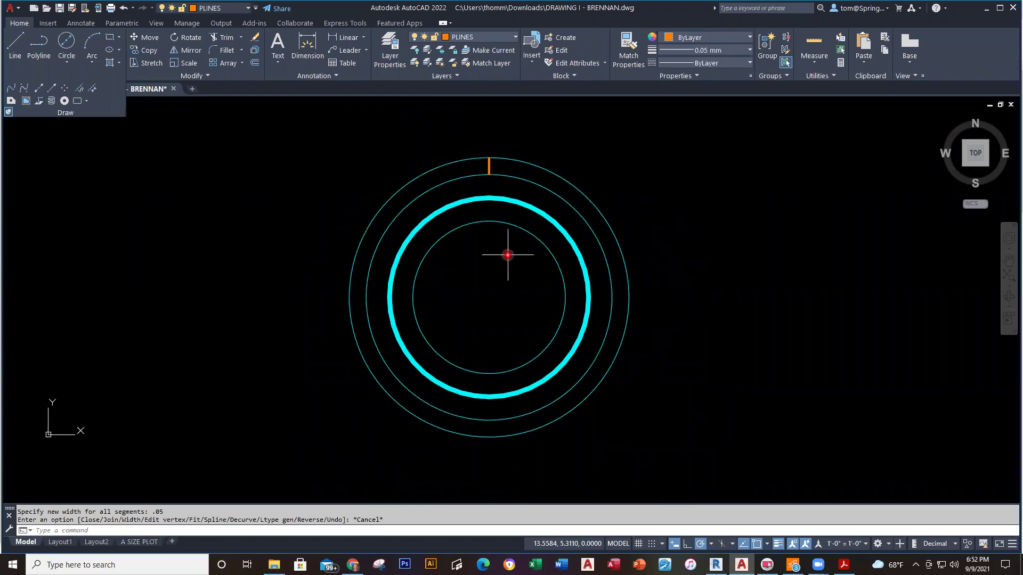
click(242, 63)
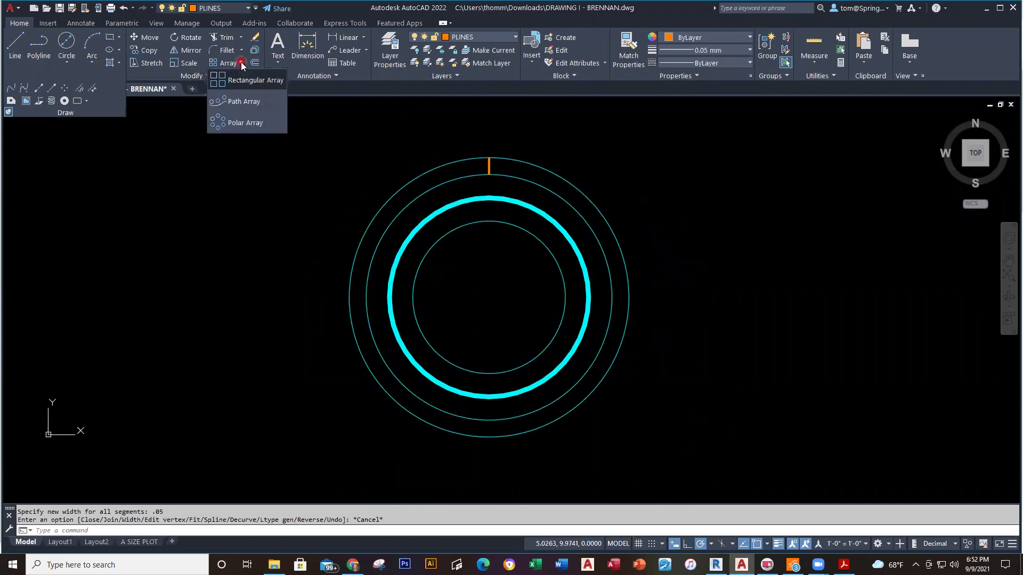
click(226, 123)
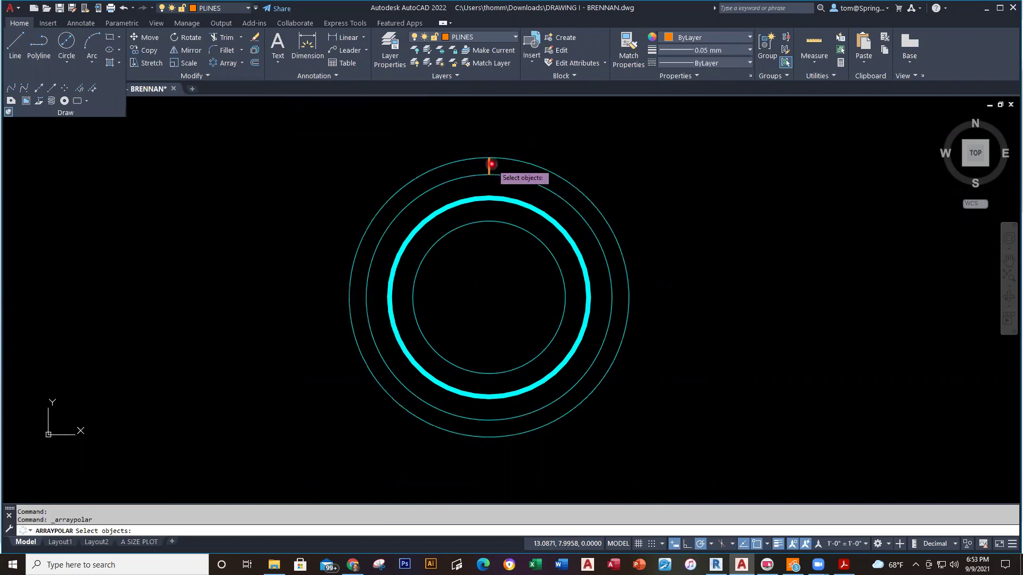
click(489, 169)
click(488, 168)
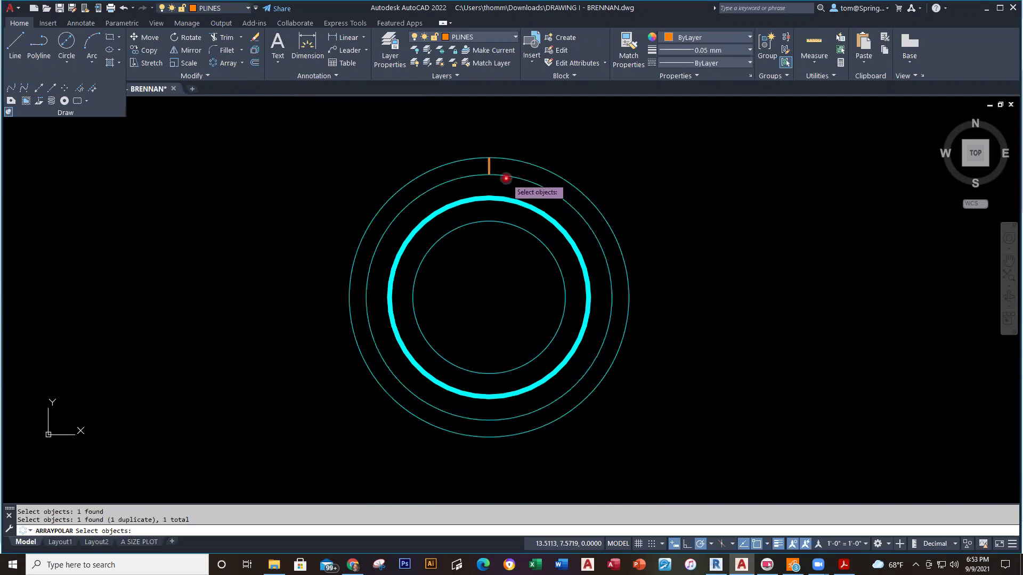
key(Return)
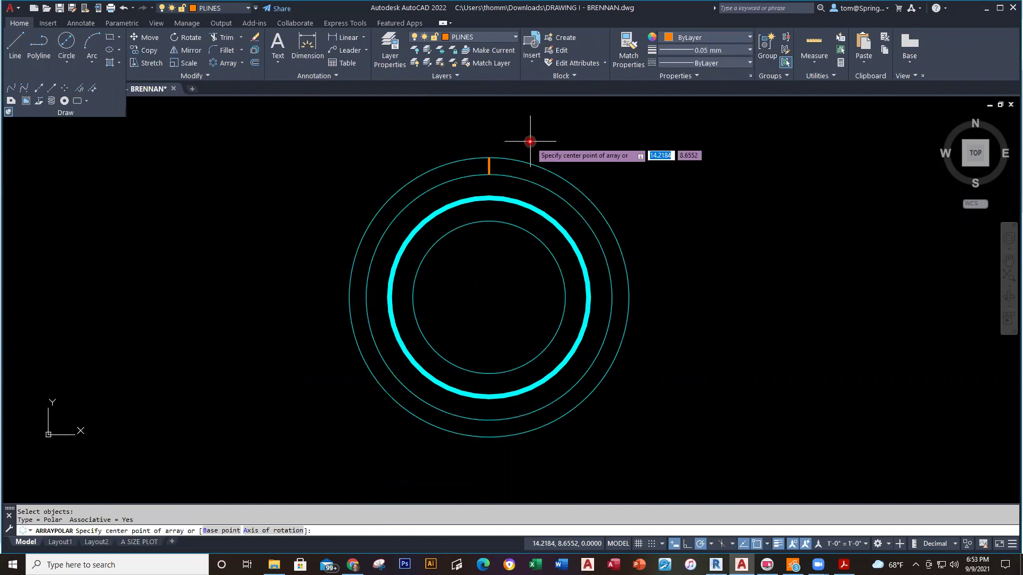
click(488, 296)
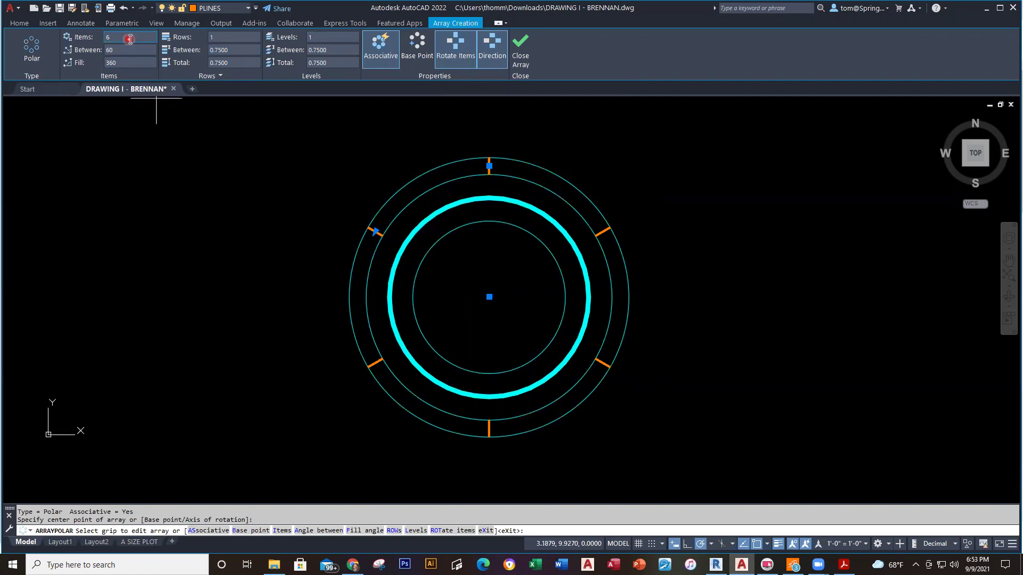
Set the polar array to 48 items over 360 degrees and finish it.
click(88, 39)
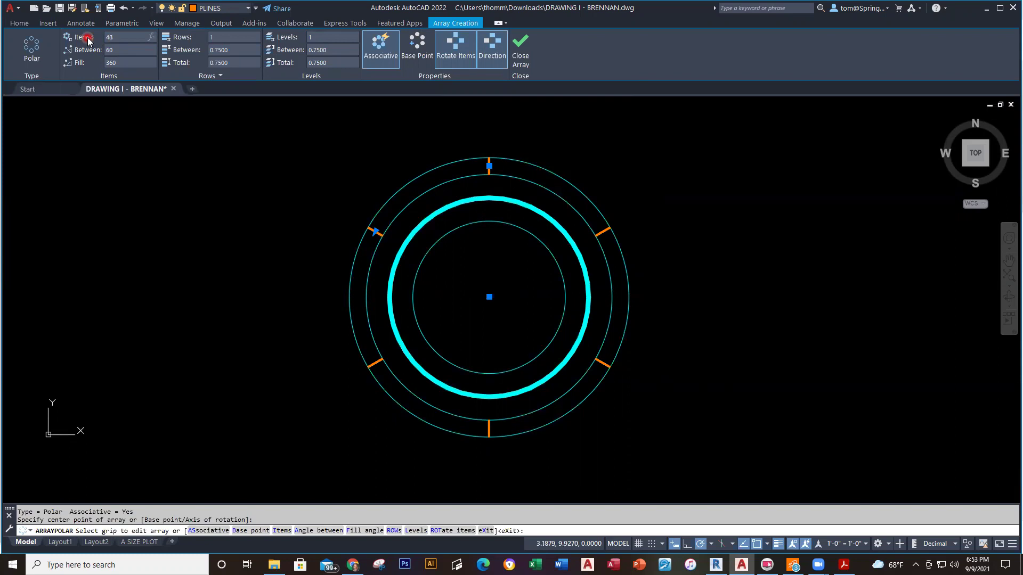
key(Return)
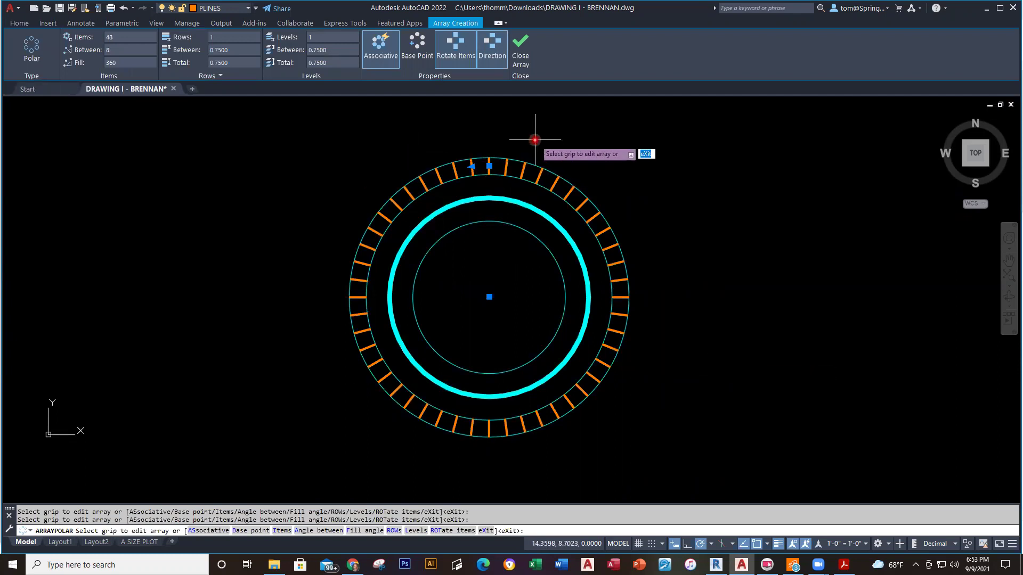
click(522, 53)
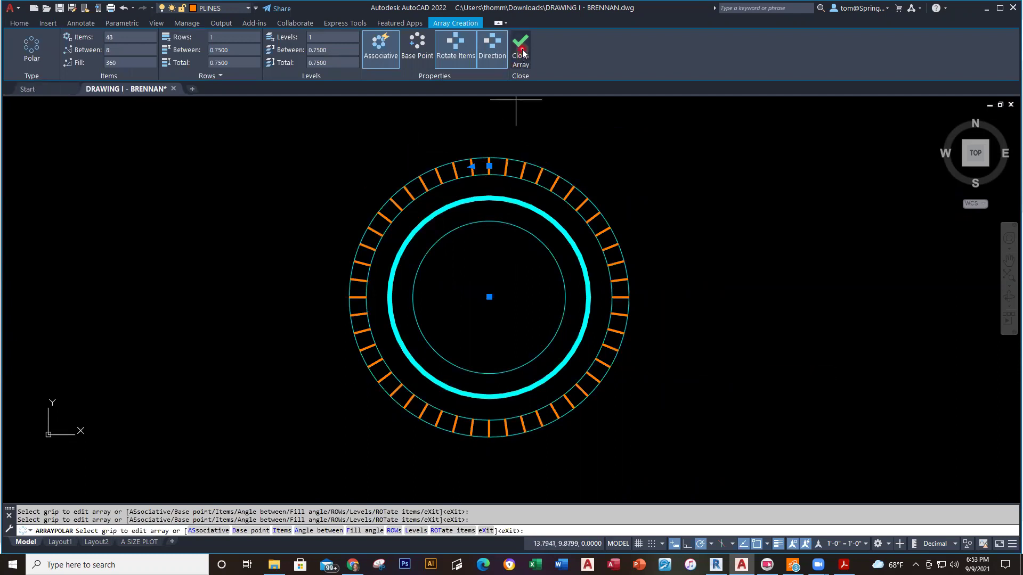
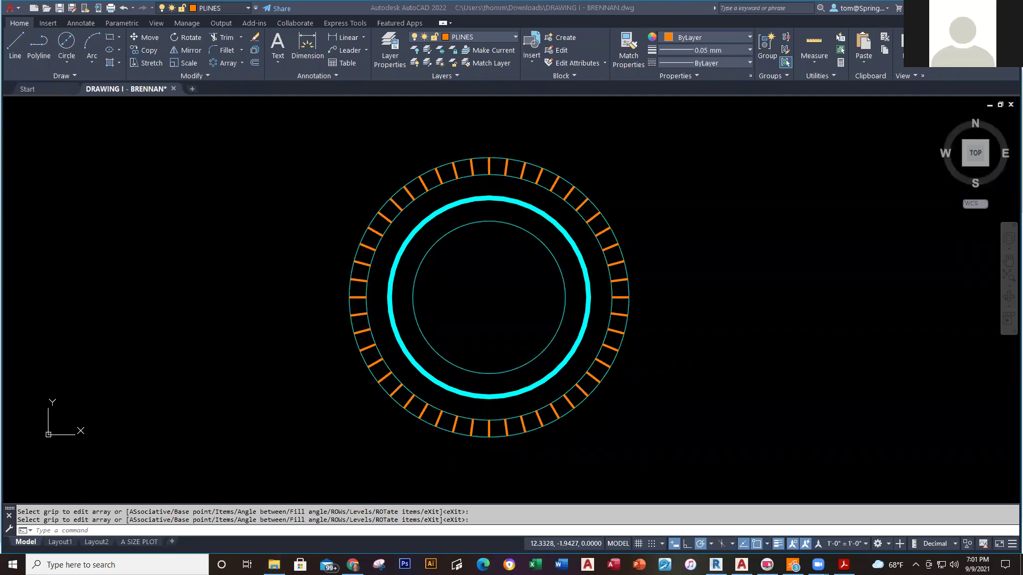
Draw a practice donut with inside diameter 5.75 and outside diameter 6.00 in the empty space beside the hub.
key(Escape)
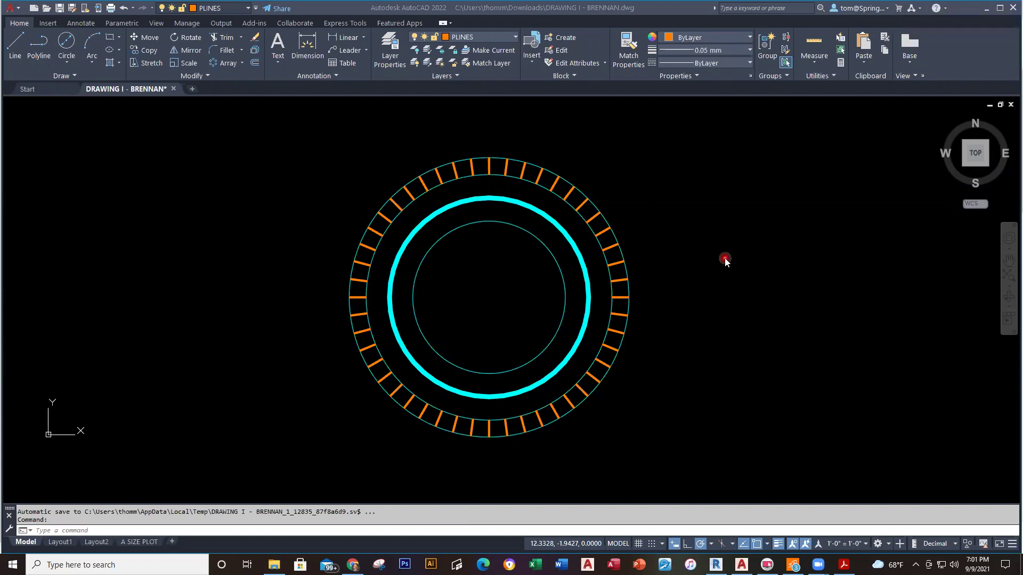
scroll(724, 259, down, 2)
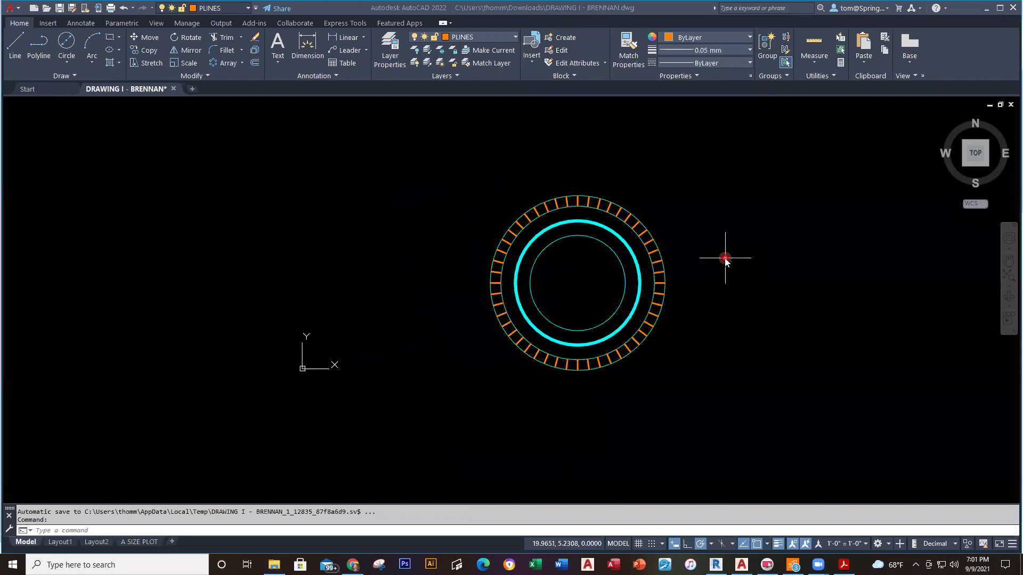
mouse_move(731, 274)
middle_down()
mouse_move(676, 302)
mouse_move(511, 333)
mouse_move(475, 322)
mouse_move(450, 291)
middle_up()
scroll(503, 340, up, 2)
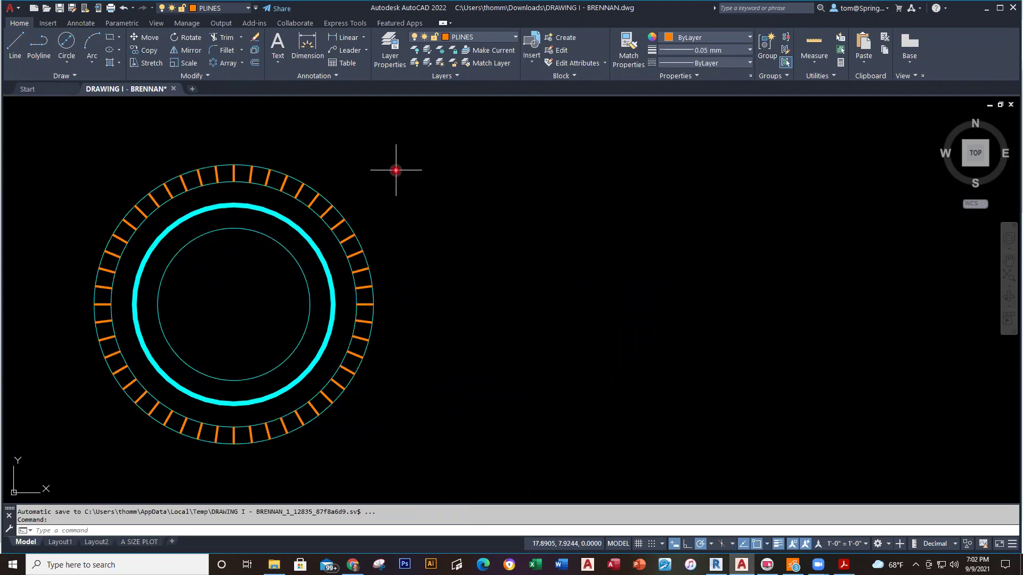
click(77, 76)
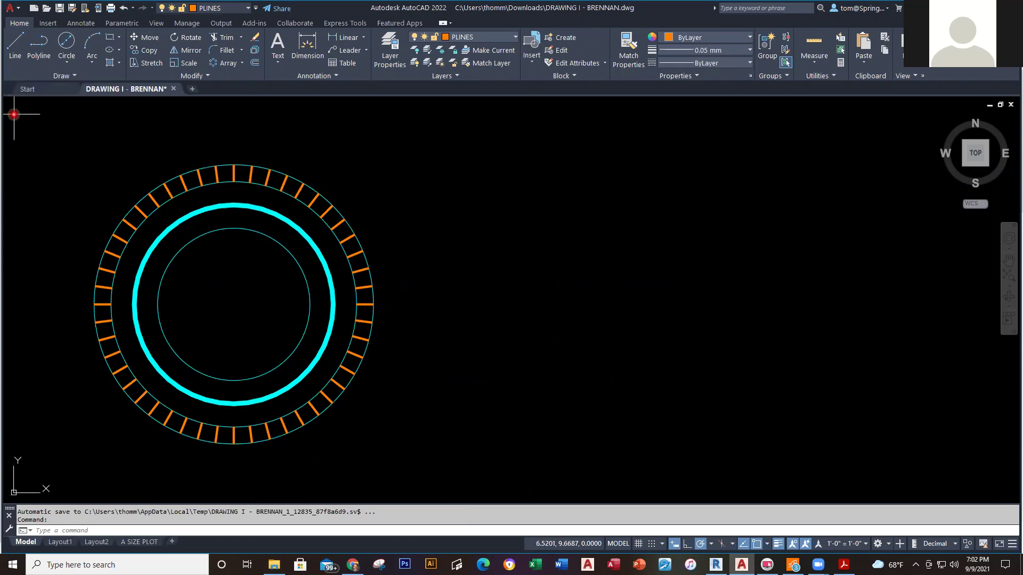
click(76, 76)
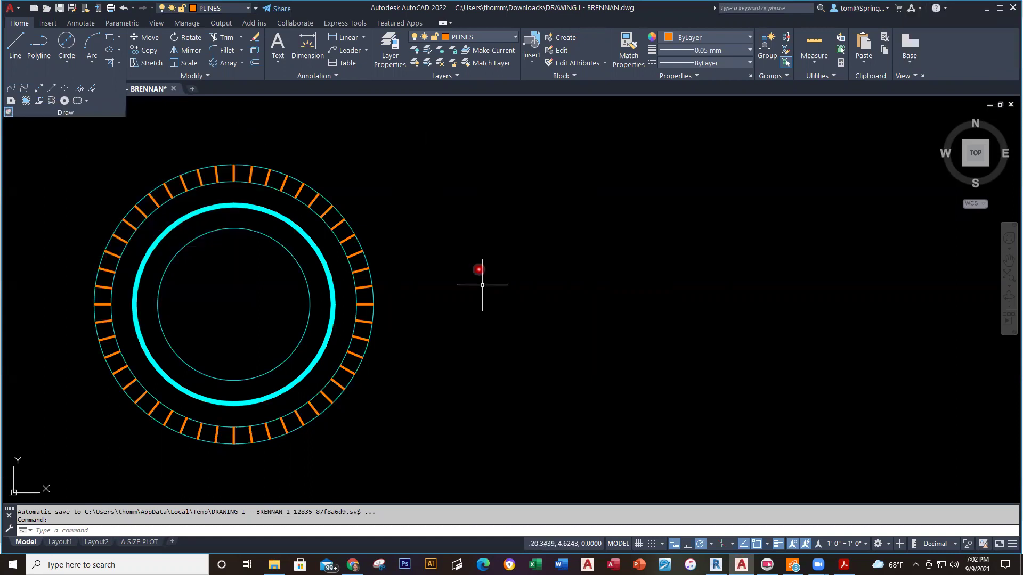
text(DONUT)
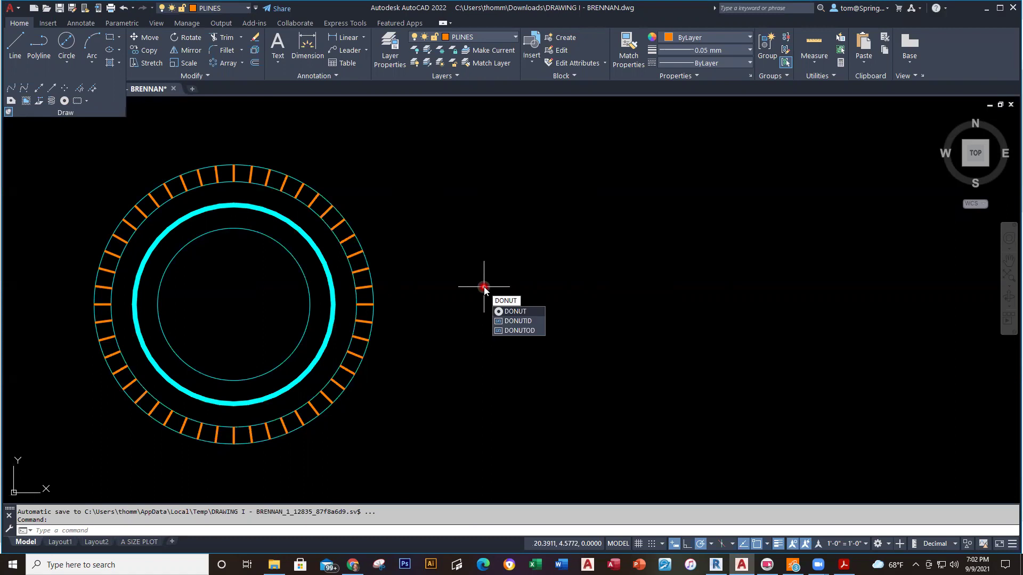
key(Return)
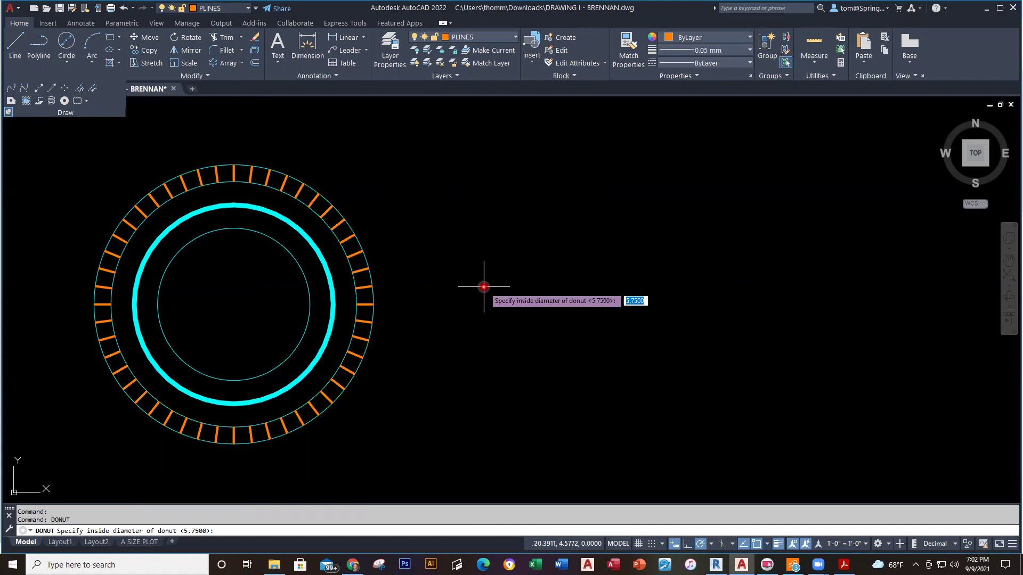
key(Return)
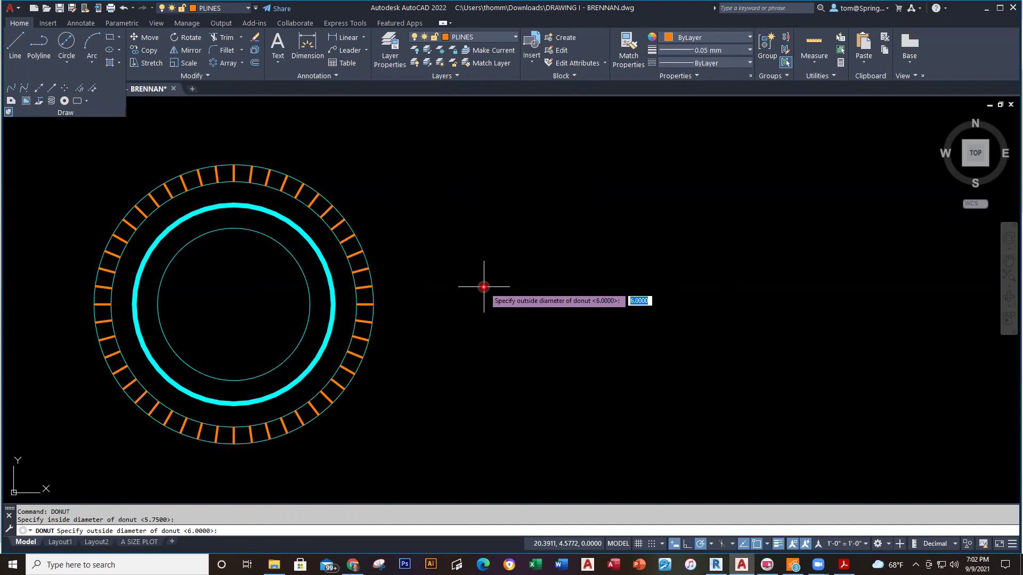
key(Return)
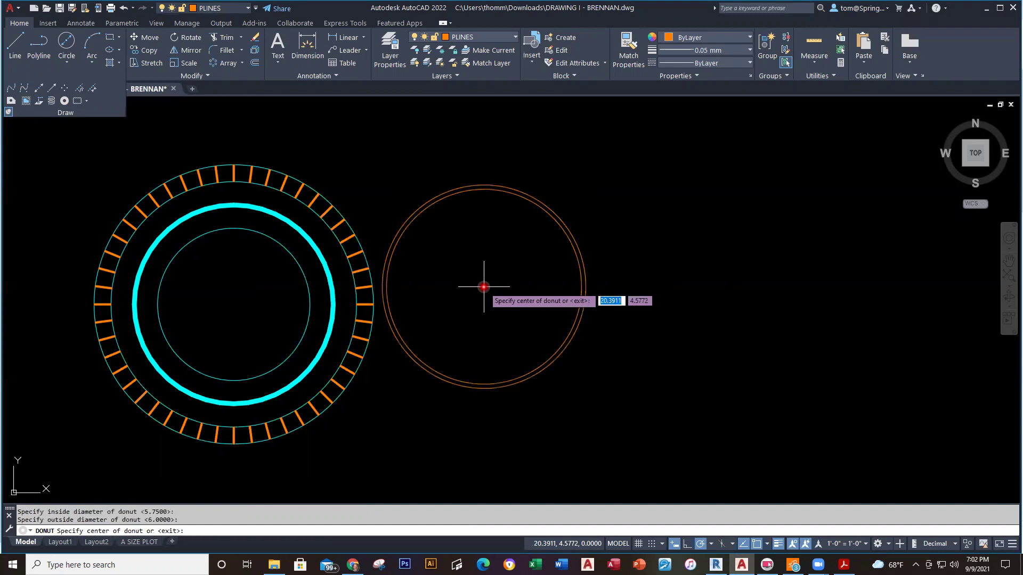
click(677, 301)
key(Escape)
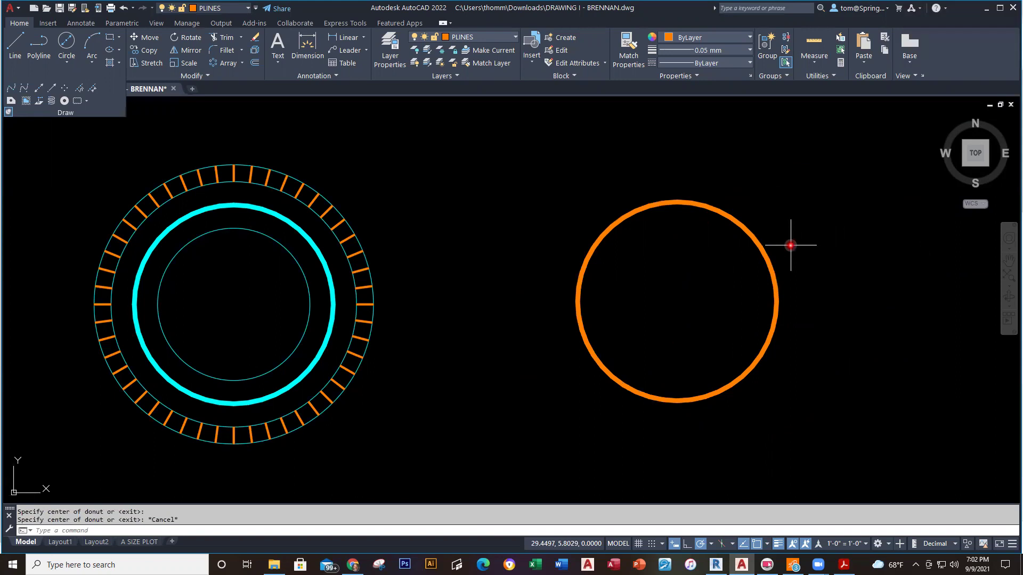
Erase the practice donut beside the hub.
click(791, 208)
click(725, 242)
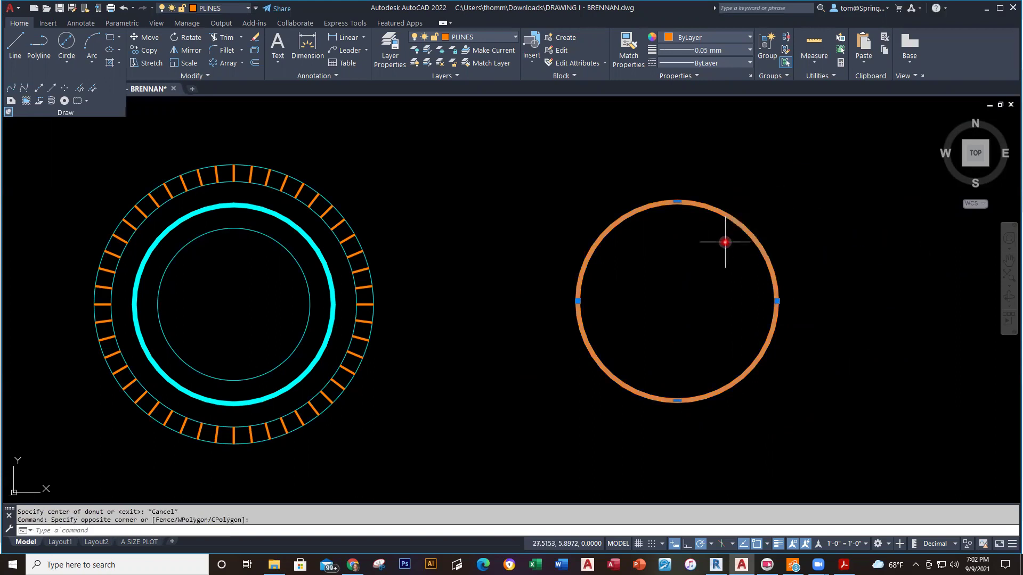
key(Delete)
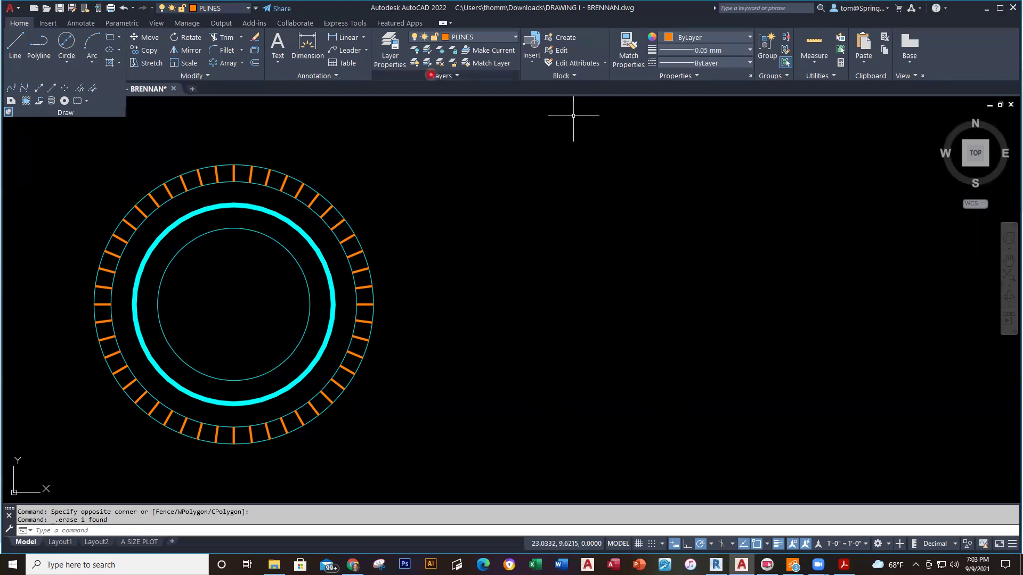
middle_drag(426, 304, 623, 292)
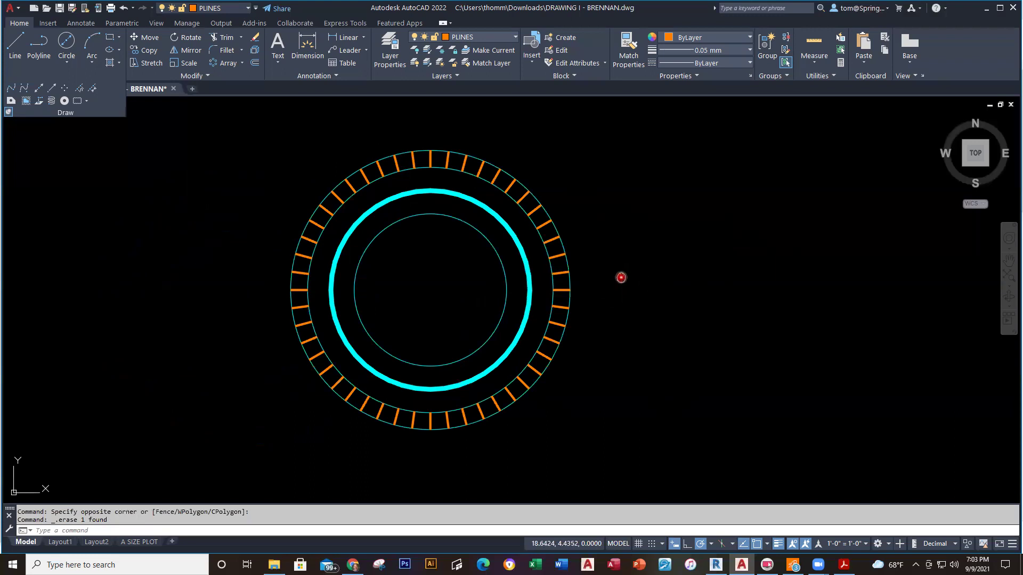
middle_drag(621, 278, 664, 281)
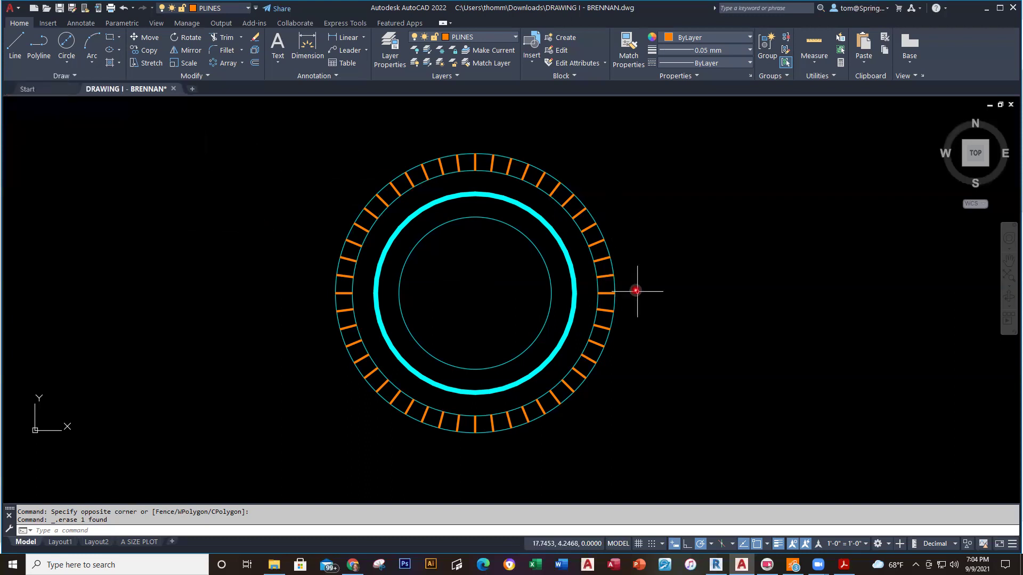
scroll(658, 327, up, 2)
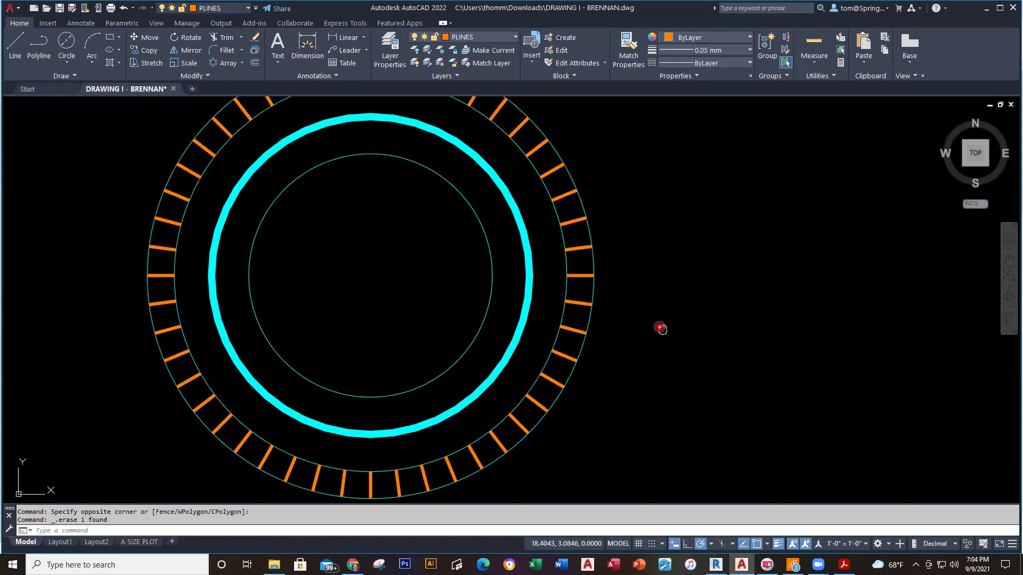
Fit the whole hub in view and examine the Acrobat reference sheet for the radial lines outside the donut.
middle_drag(660, 326, 698, 342)
scroll(696, 343, down, 2)
scroll(696, 342, up, 2)
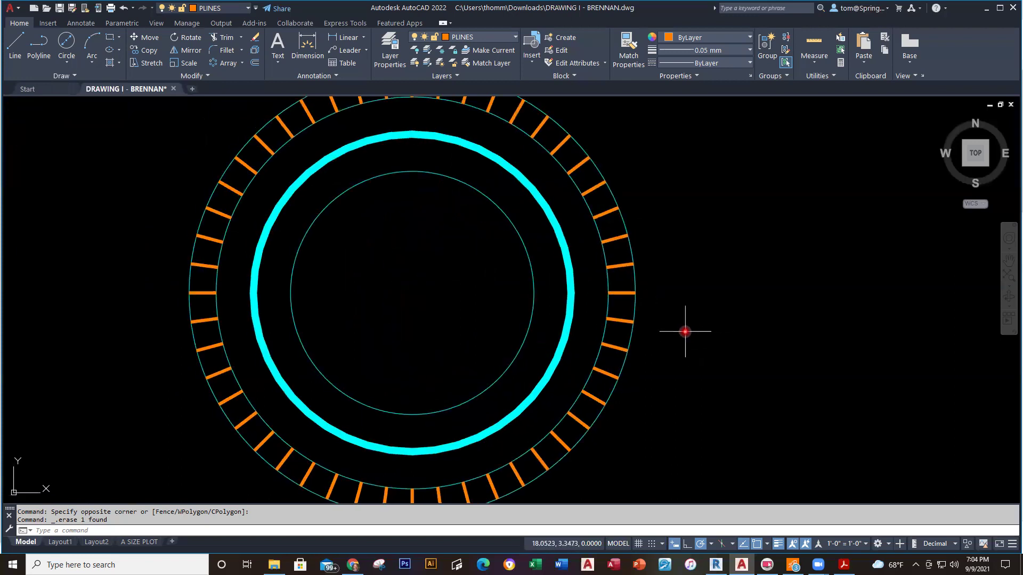
middle_drag(462, 297, 555, 303)
scroll(553, 304, down, 2)
middle_click(546, 303)
middle_click(546, 304)
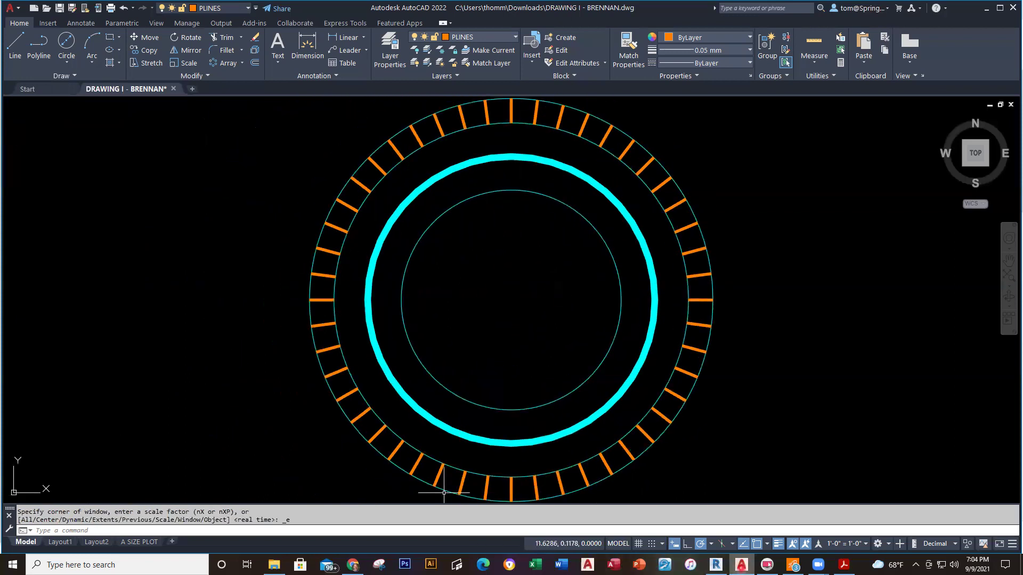
click(844, 565)
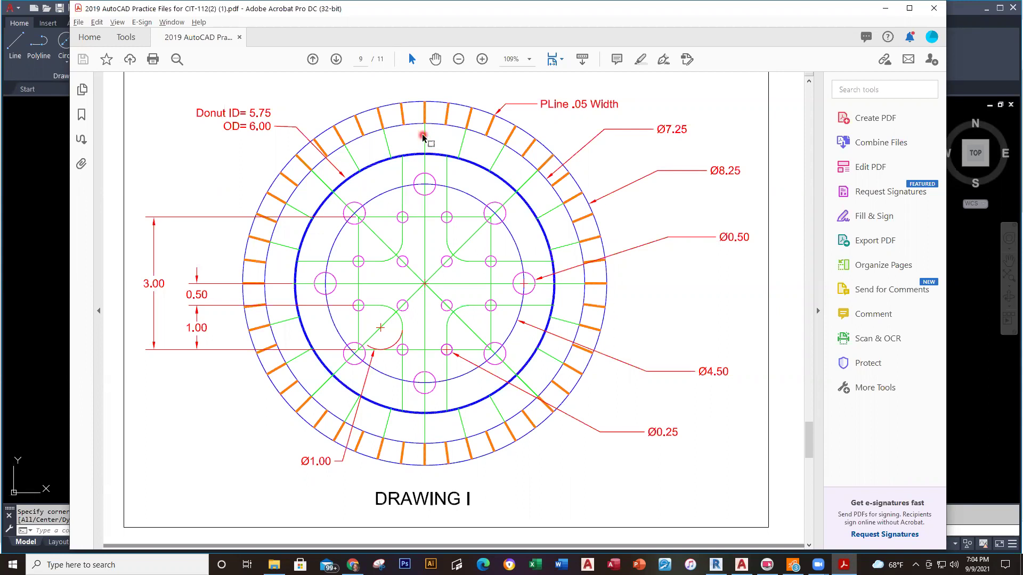
key(alt+Tab)
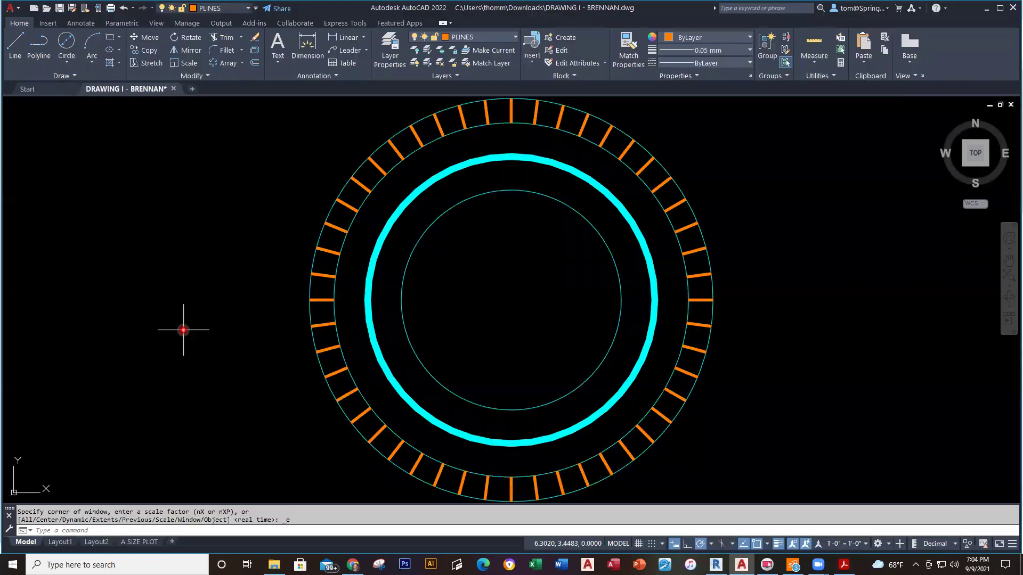
Make the LINES layer current and draw a short vertical line from the Ø7.25 circle's top quadrant to the top of the donut.
click(516, 37)
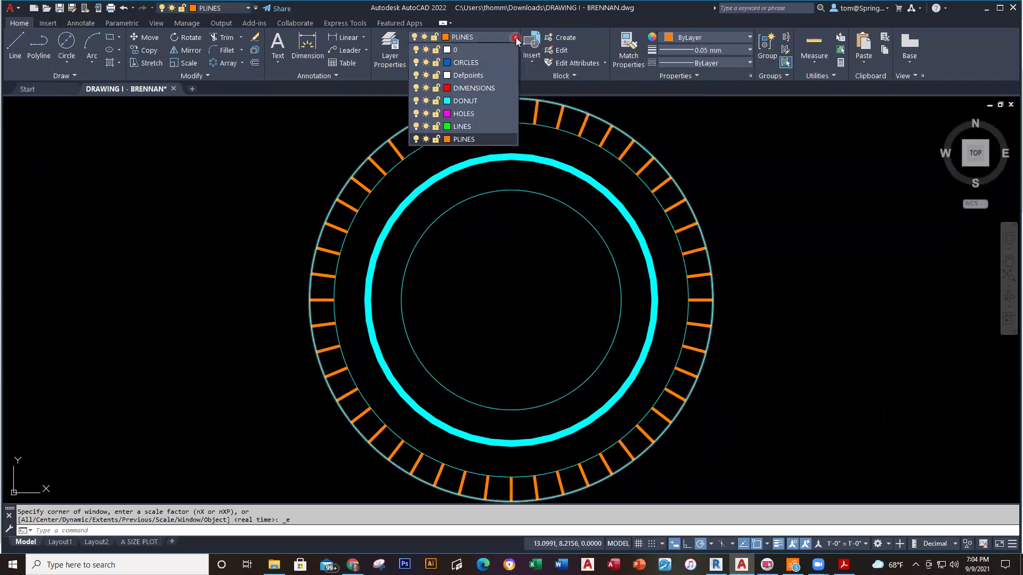
click(474, 123)
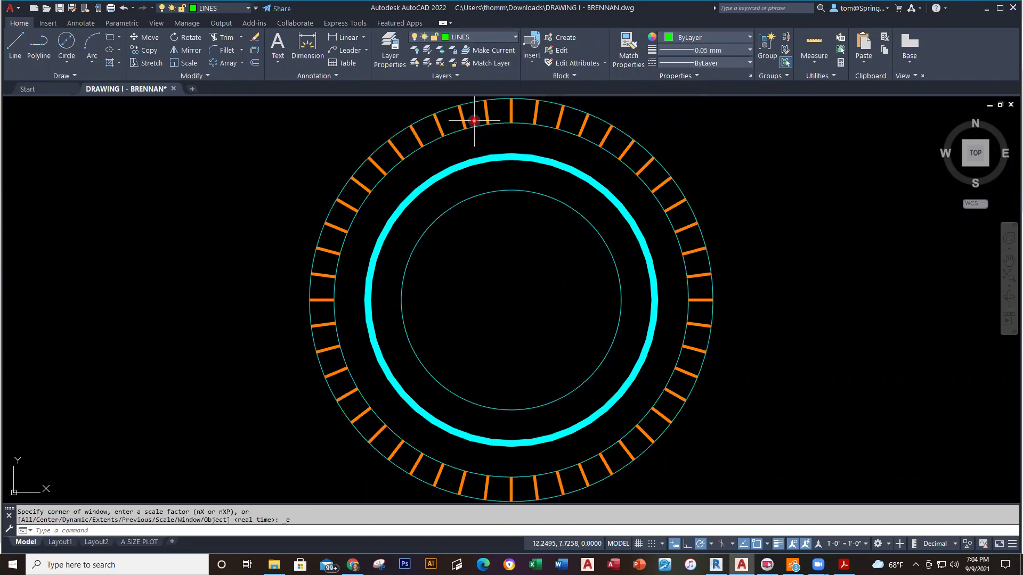
click(15, 43)
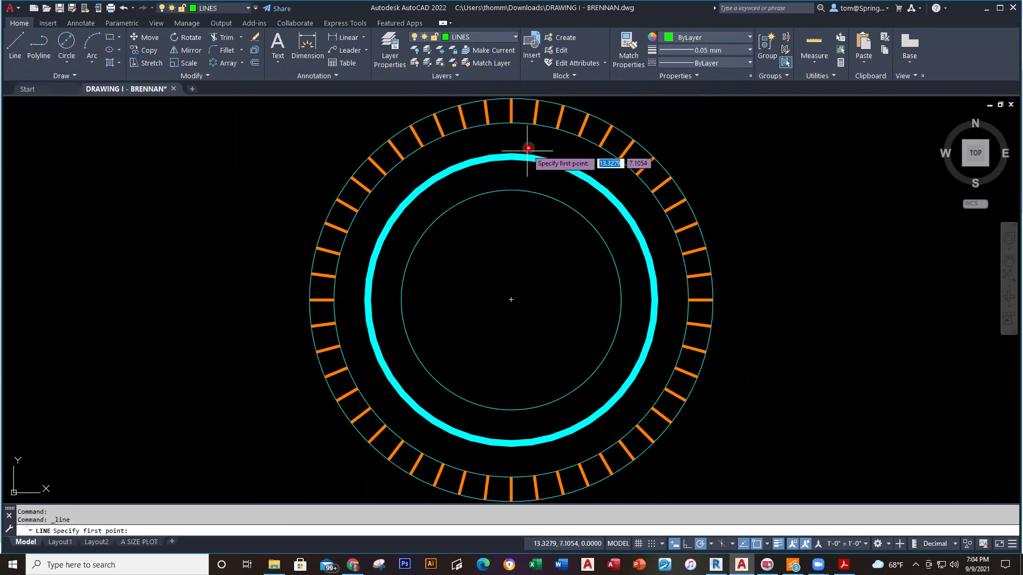
click(511, 123)
click(510, 154)
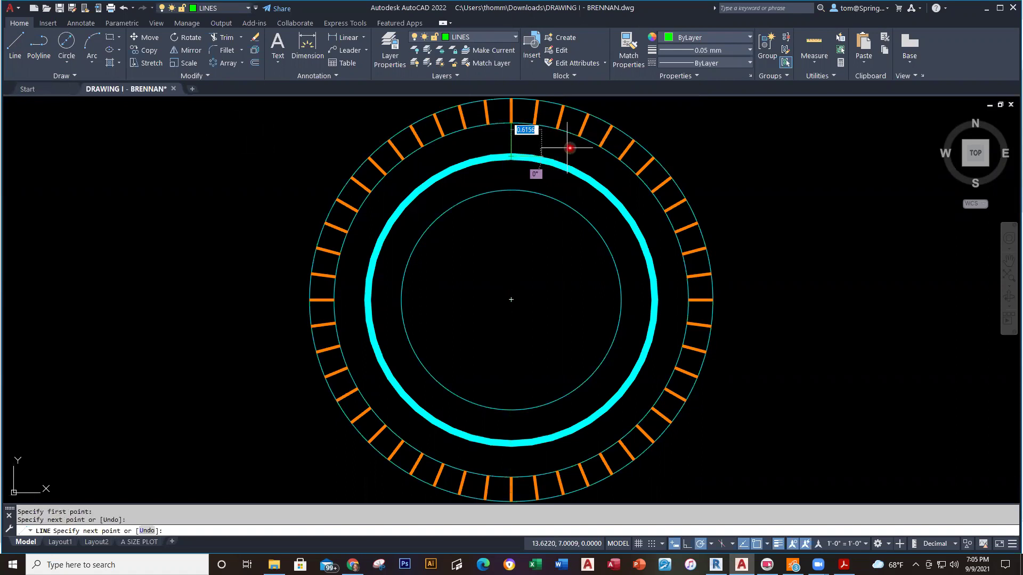
key(Escape)
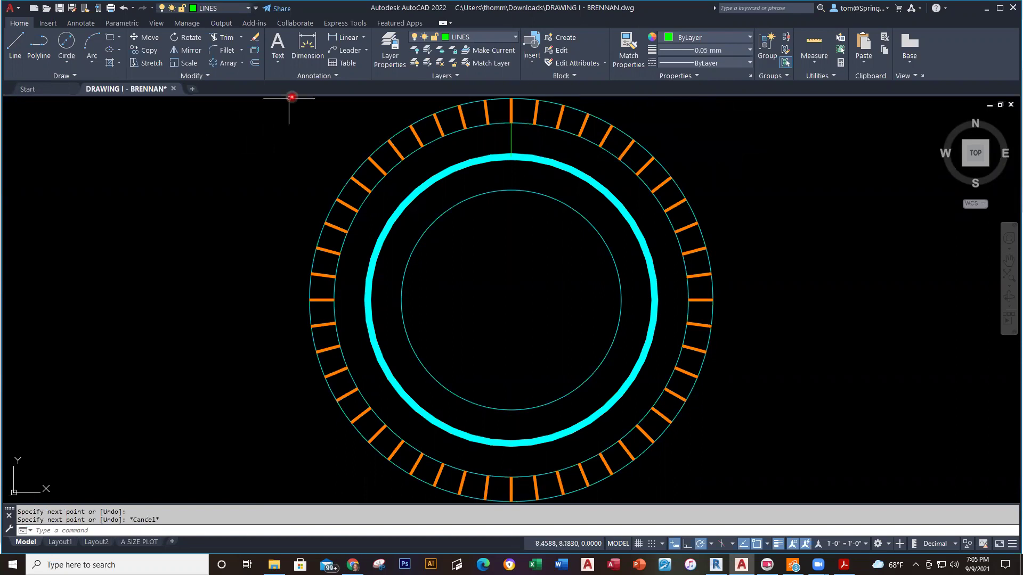
Create a polar array of the short vertical line about the circles' common centre, with 24 items over 360 degrees.
click(243, 65)
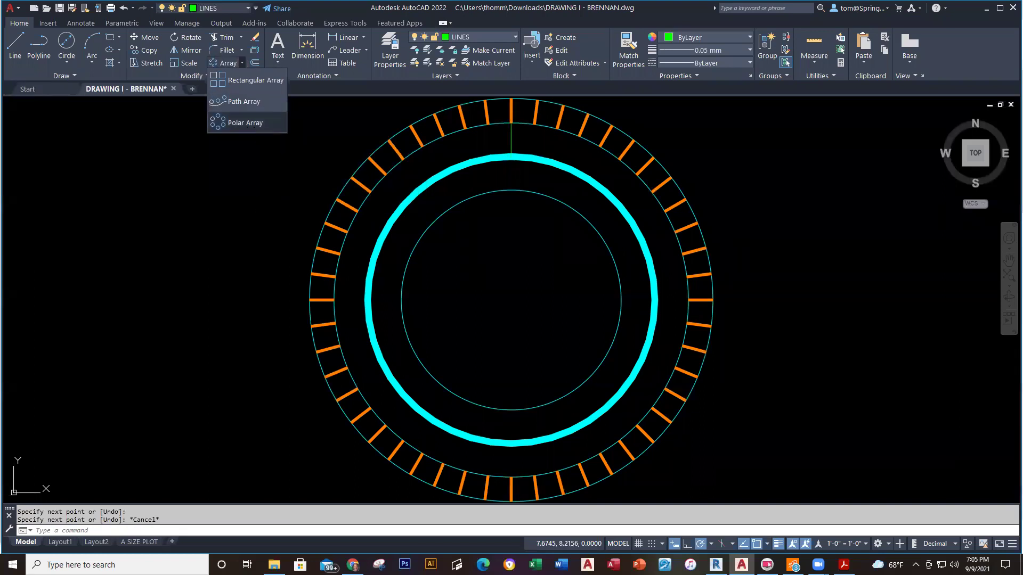
click(254, 123)
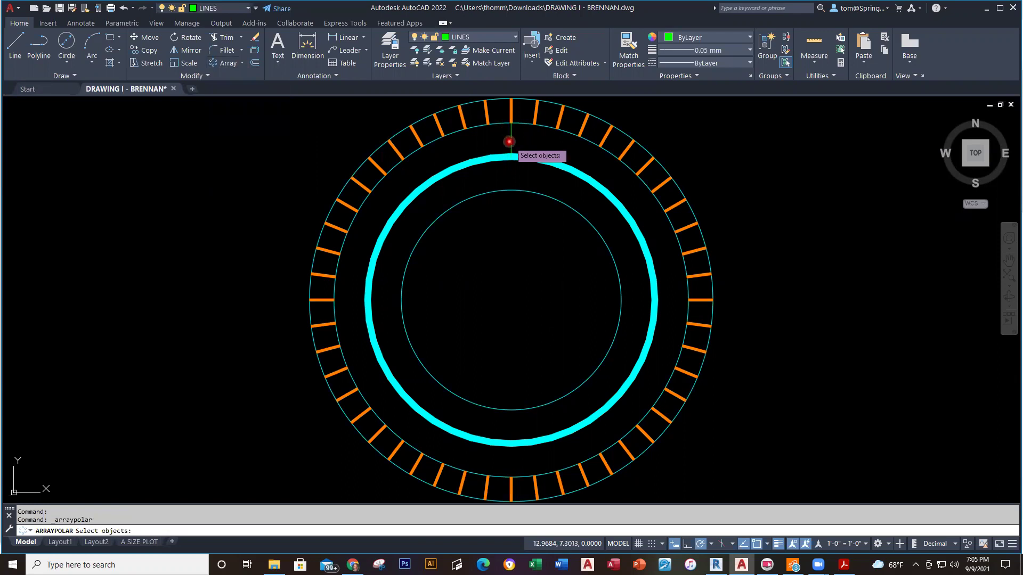
click(509, 141)
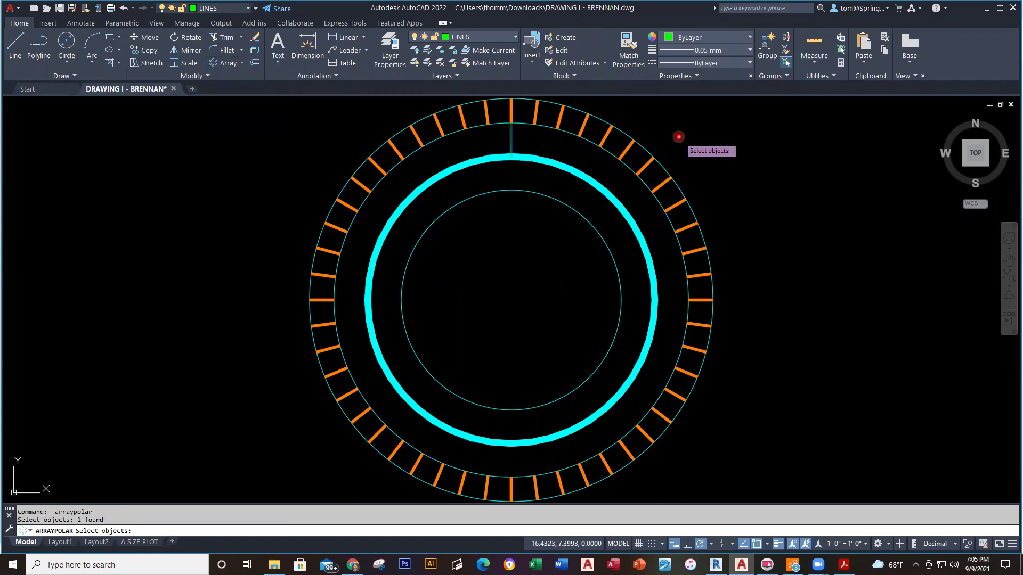
key(Return)
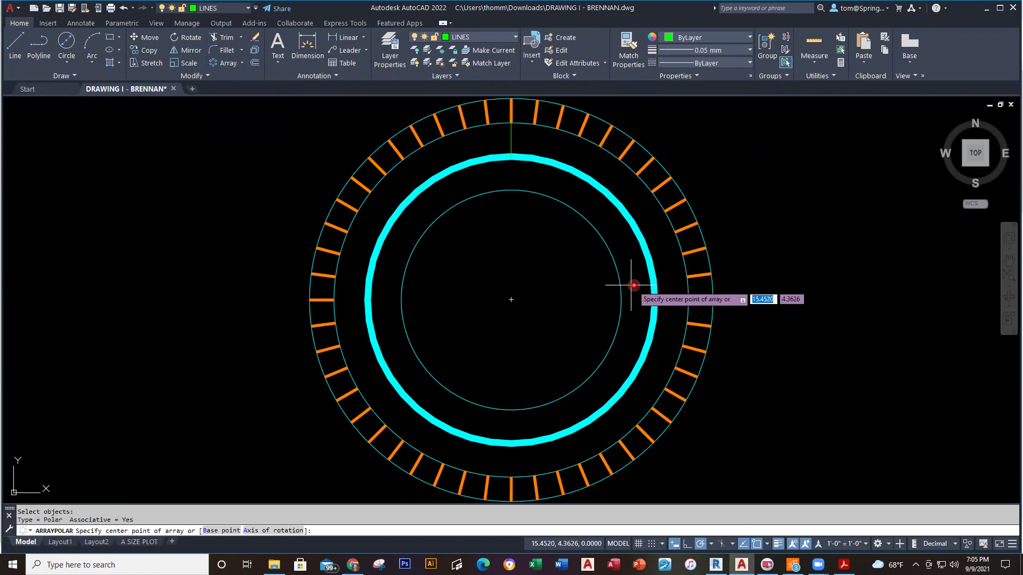
click(510, 298)
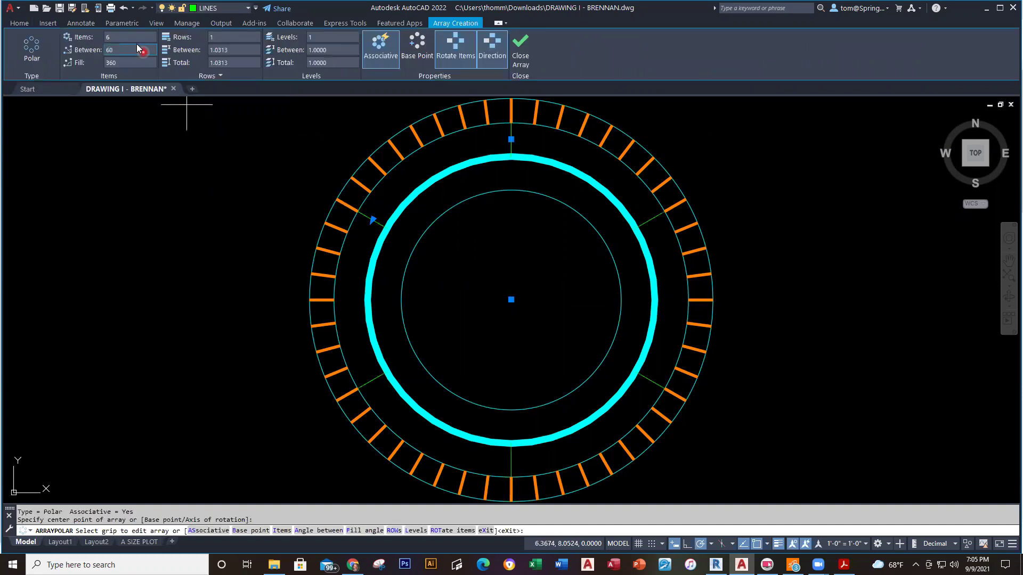
click(115, 41)
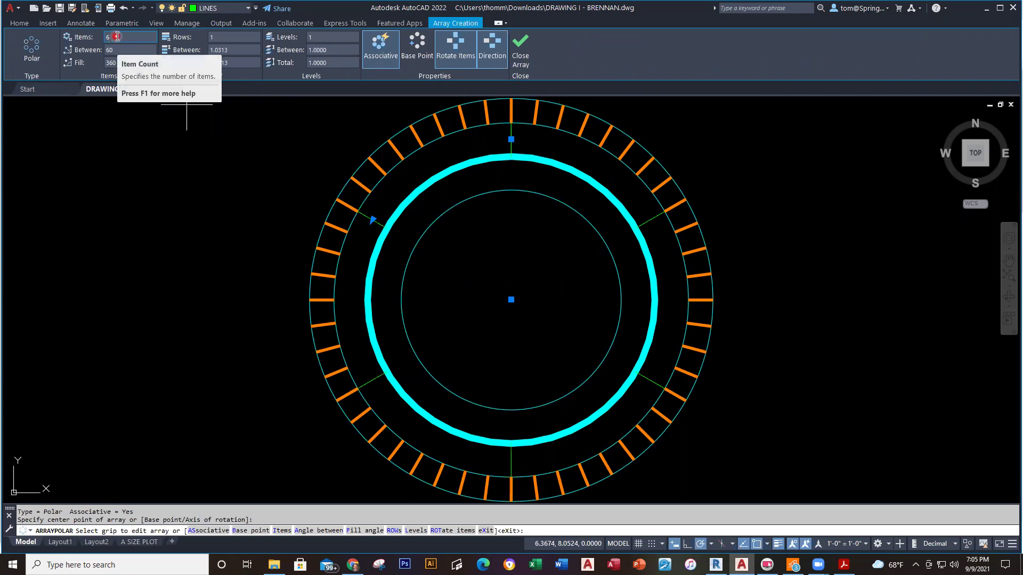
drag(115, 41, 98, 44)
key(Return)
key(Escape)
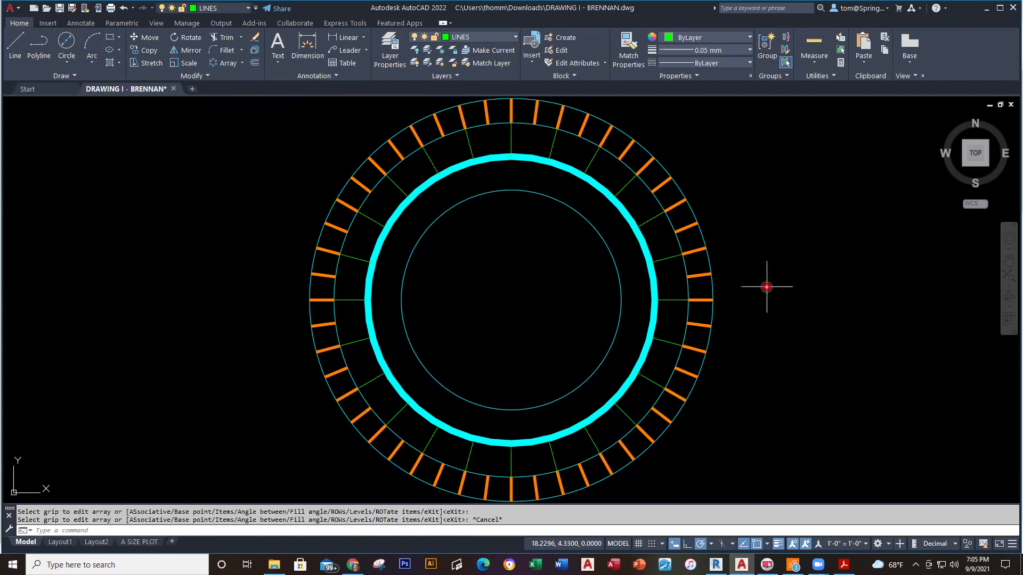
Examine the array settings of the outer polyline array and of the inner line array.
middle_drag(756, 286, 759, 284)
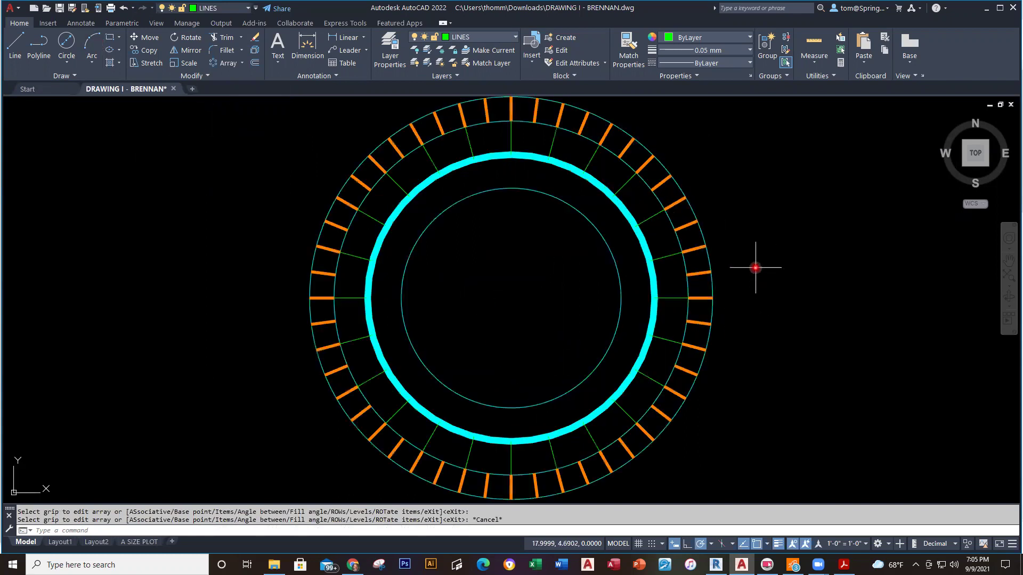
click(661, 182)
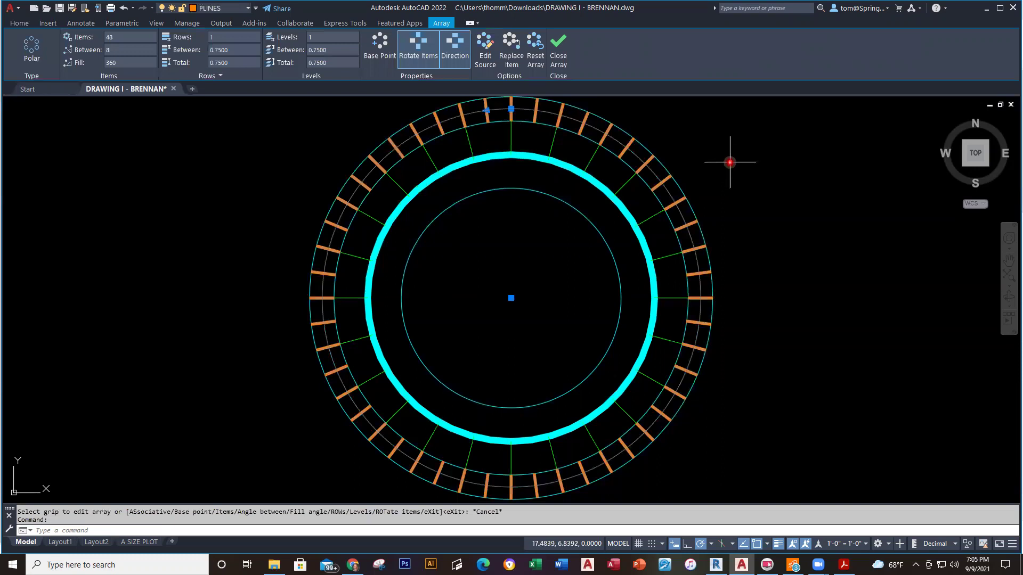
key(Escape)
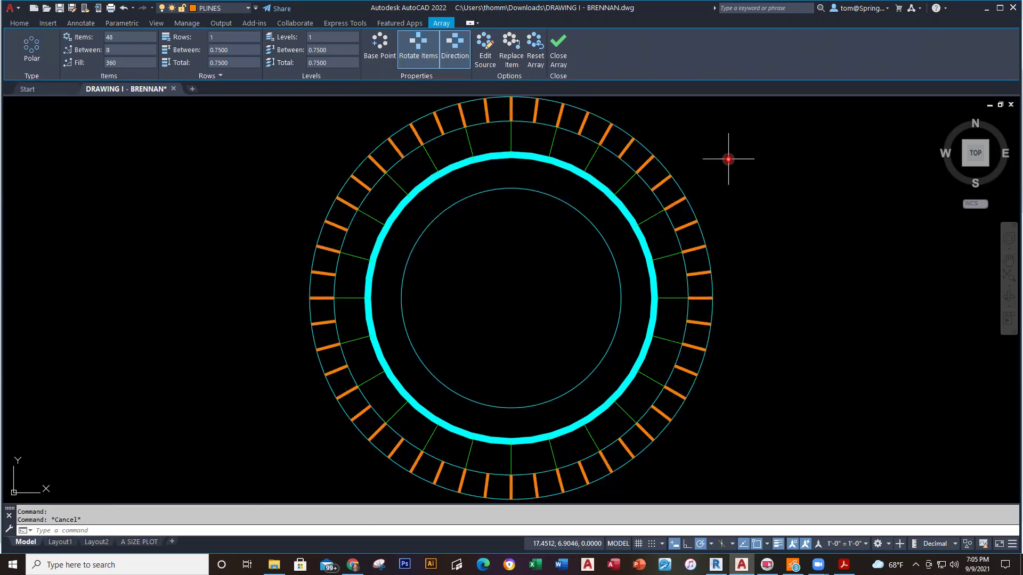
click(631, 175)
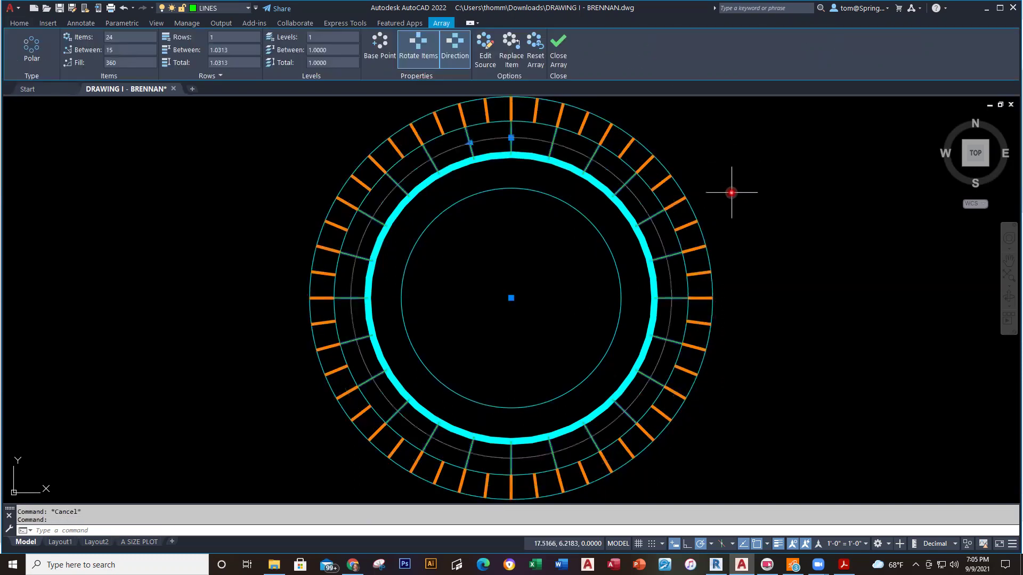
key(Escape)
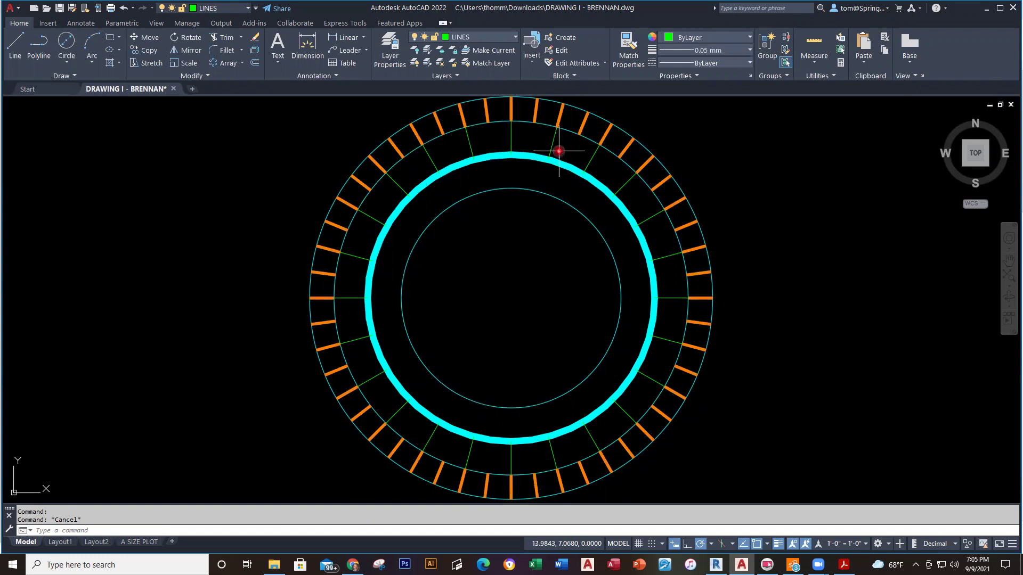
Try exploding the outer polyline array, select three of its individual polylines to check them, and undo the explode.
click(254, 54)
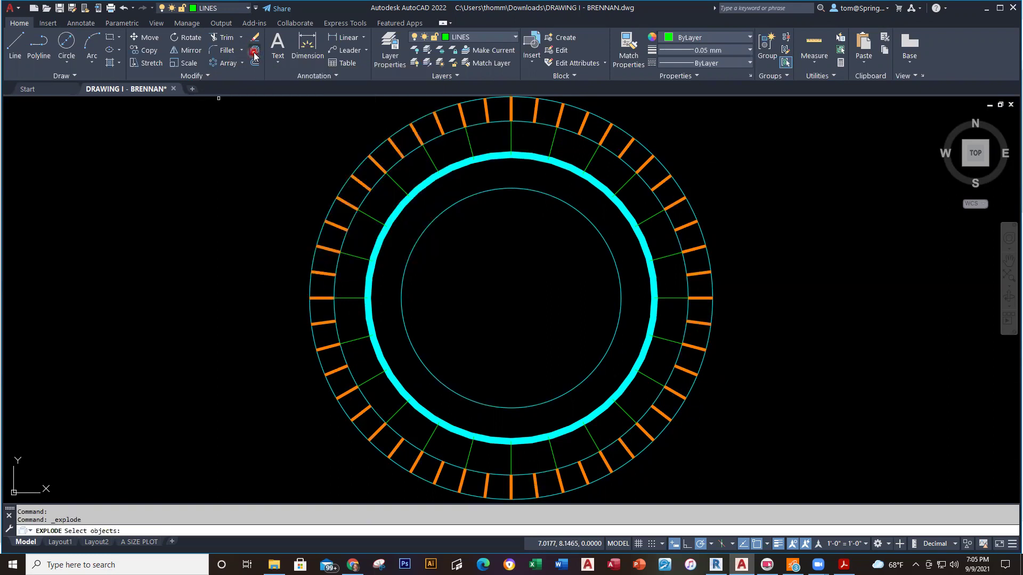
click(457, 111)
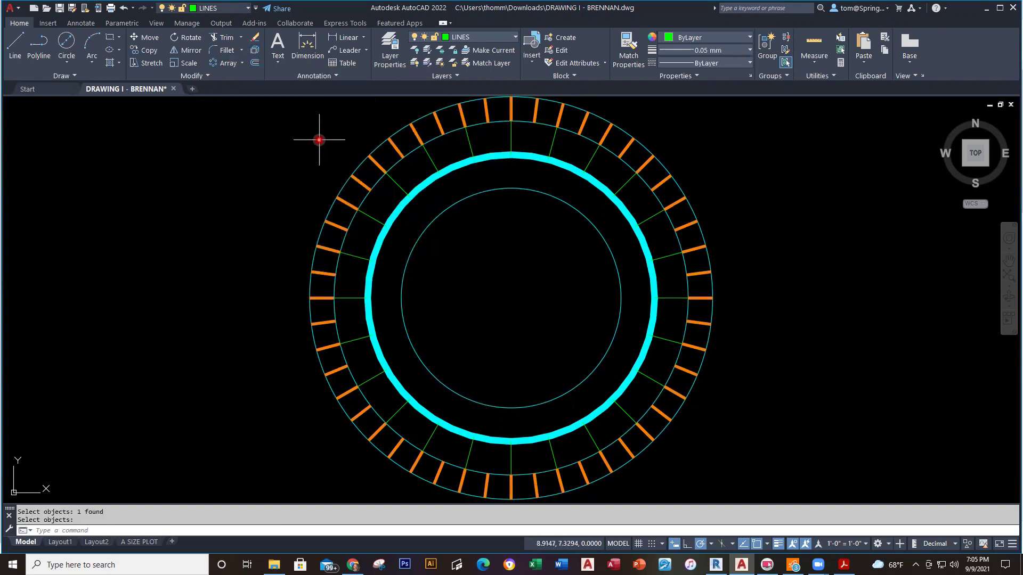
key(Return)
click(436, 118)
click(462, 115)
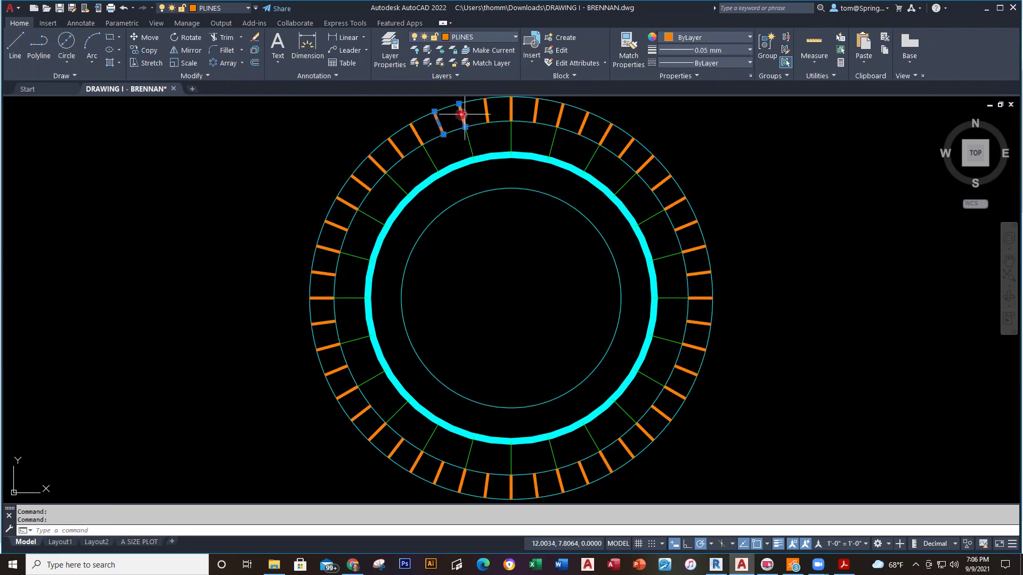
click(486, 111)
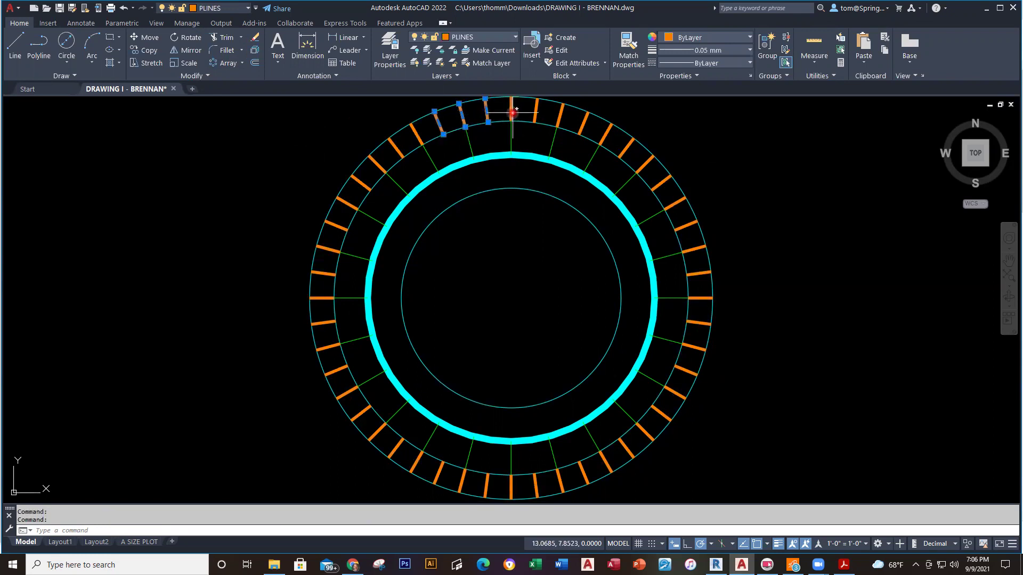
key(Escape)
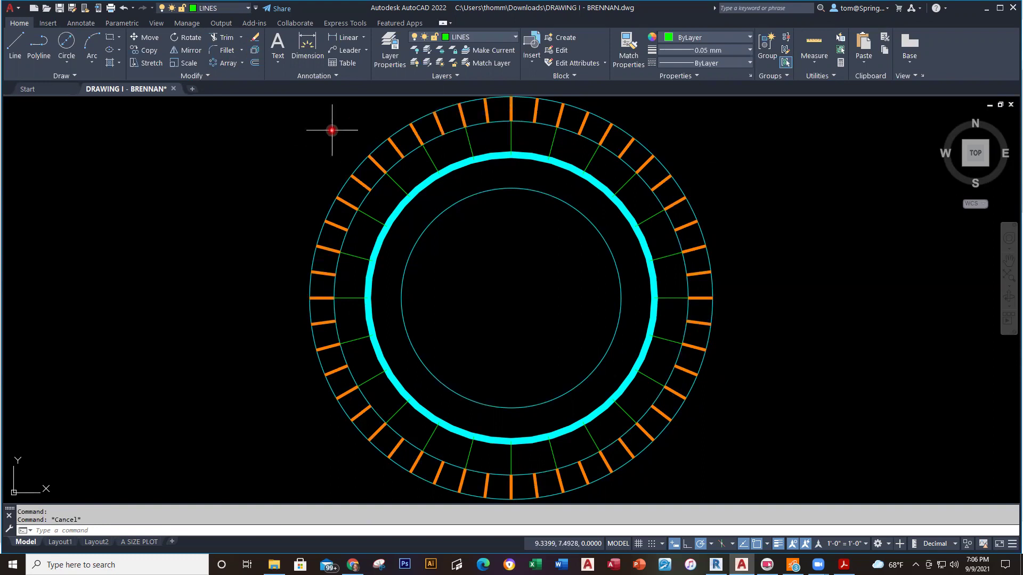
click(123, 8)
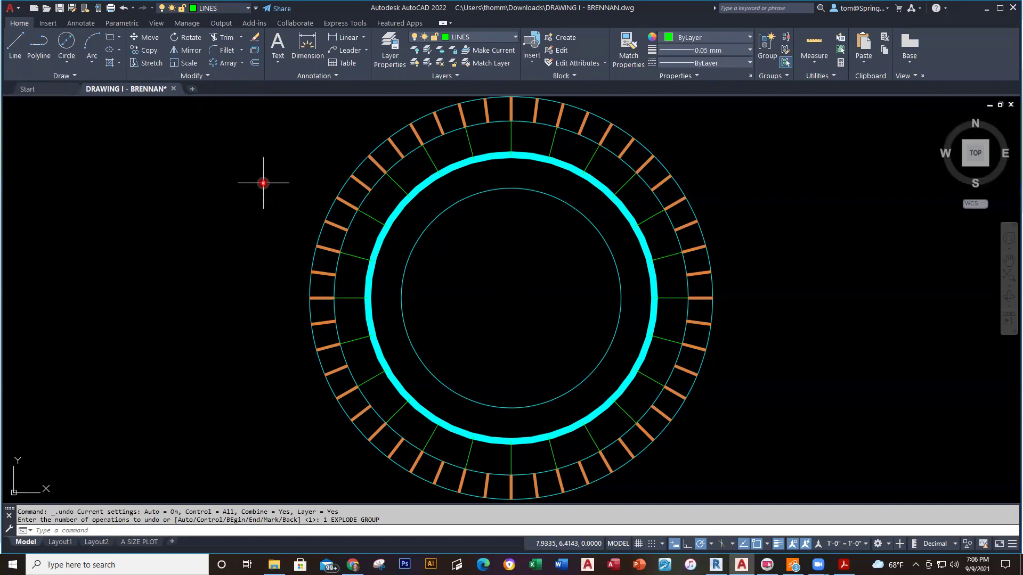
Compare with the Acrobat reference sheet and draw a vertical line through the centre from the donut's top to its bottom.
key(alt+Tab)
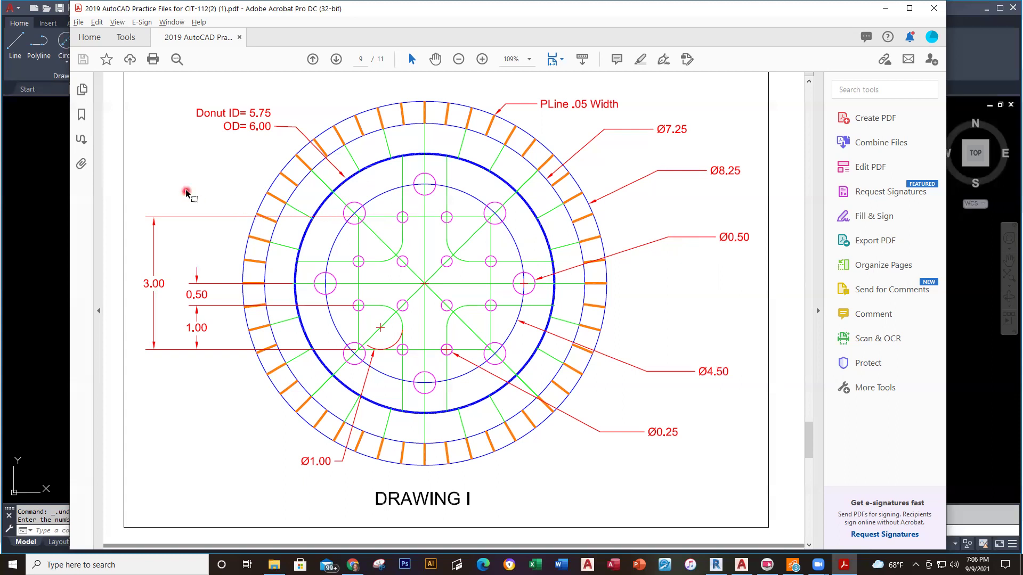
key(alt+Tab)
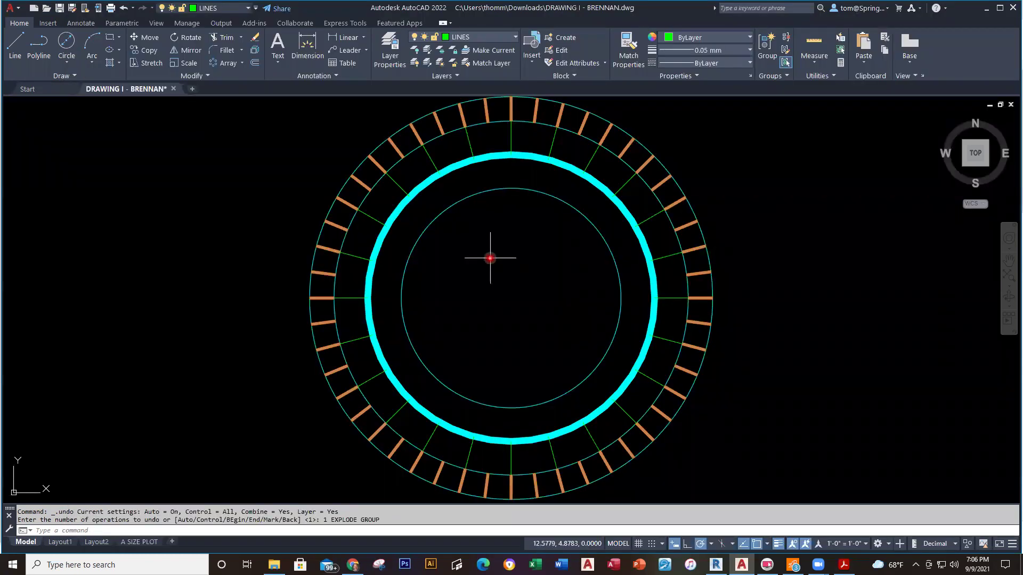
click(15, 45)
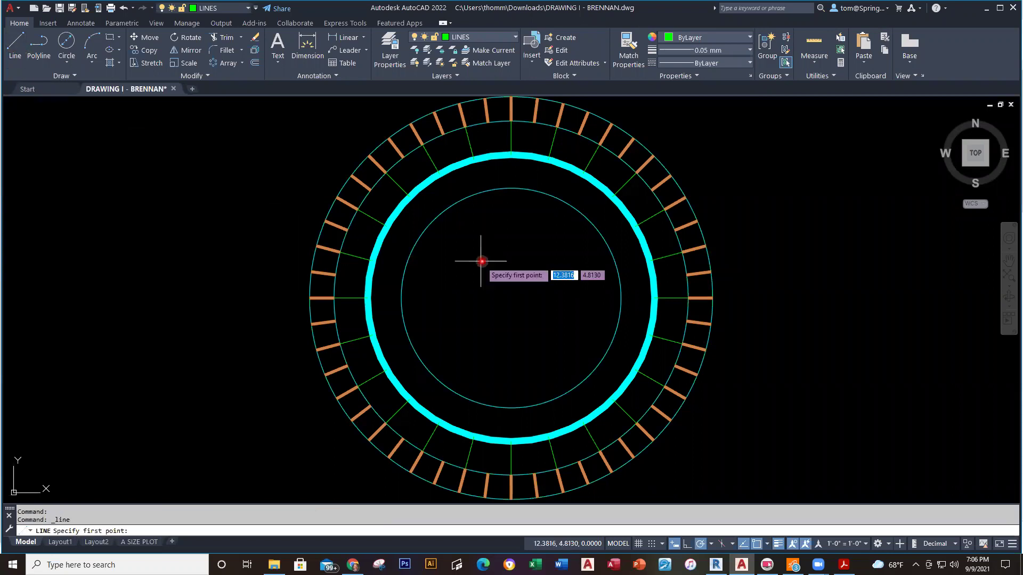
key(alt+Tab)
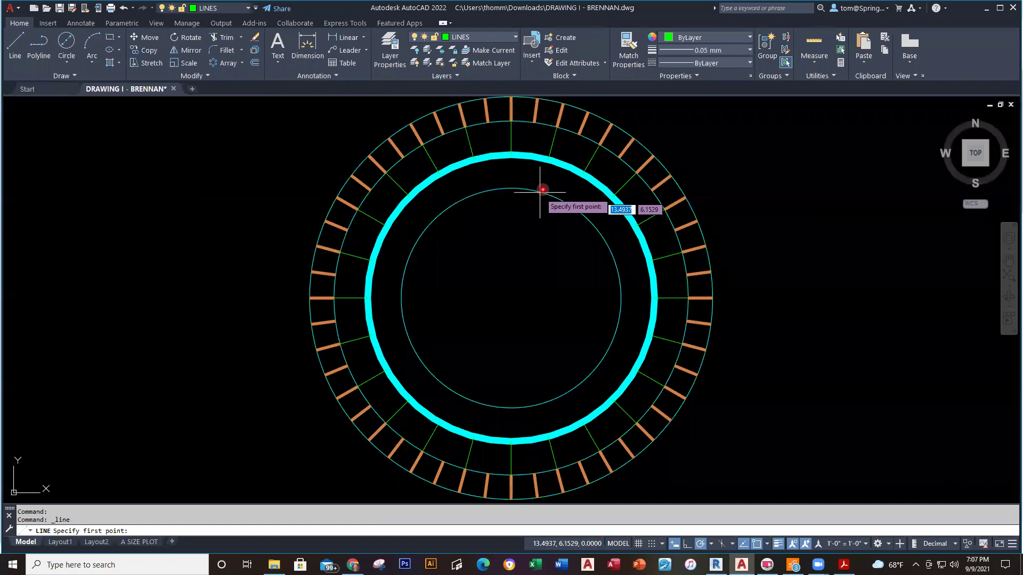
click(511, 154)
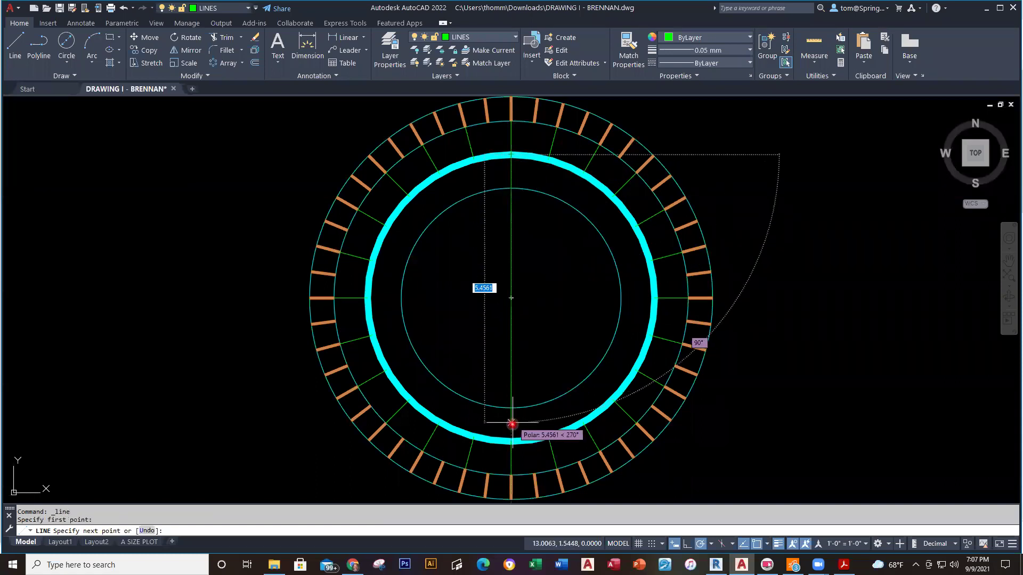
click(511, 441)
key(Escape)
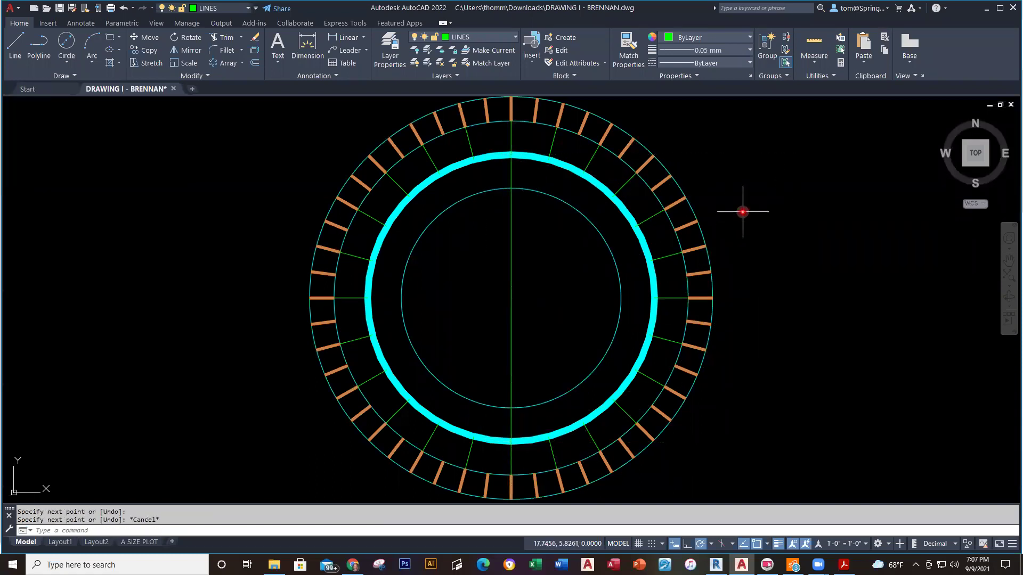
Draw a horizontal line through the centre from the donut's leftmost point to its rightmost point.
right_click(739, 206)
click(792, 221)
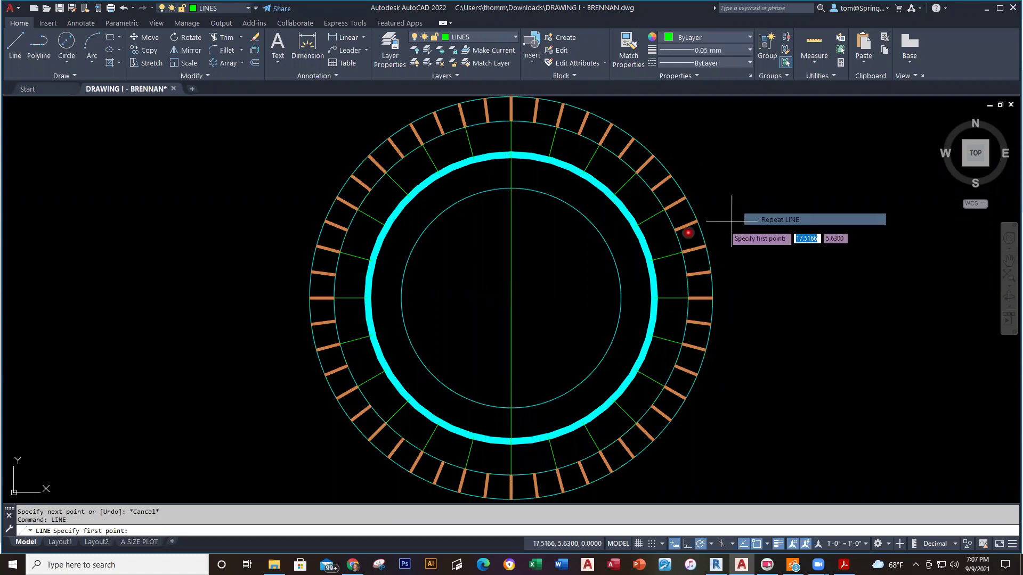
click(368, 298)
click(667, 298)
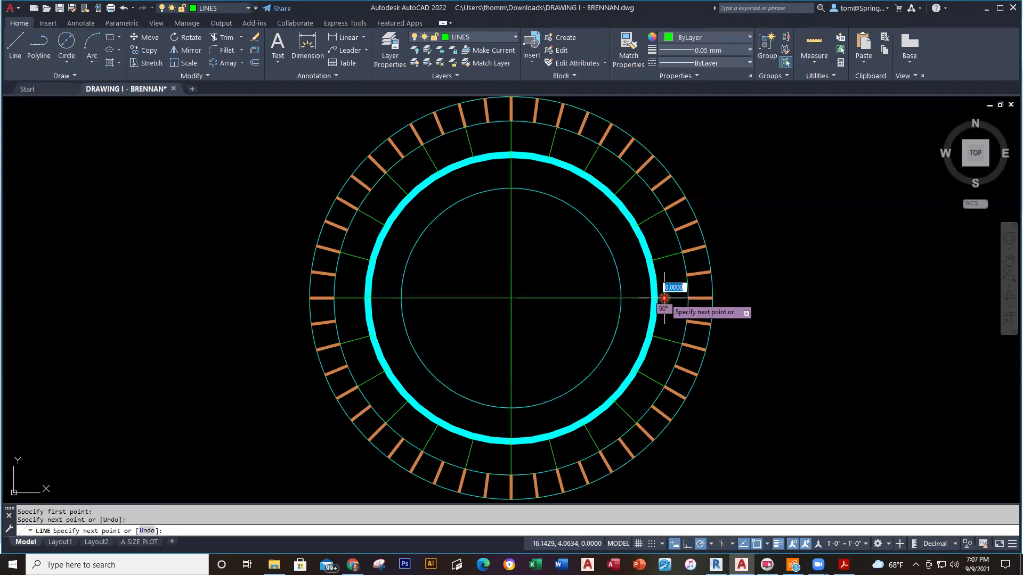
Draw a 45-degree diagonal line through the centre from the donut's upper-left point to its lower-right point.
key(Escape)
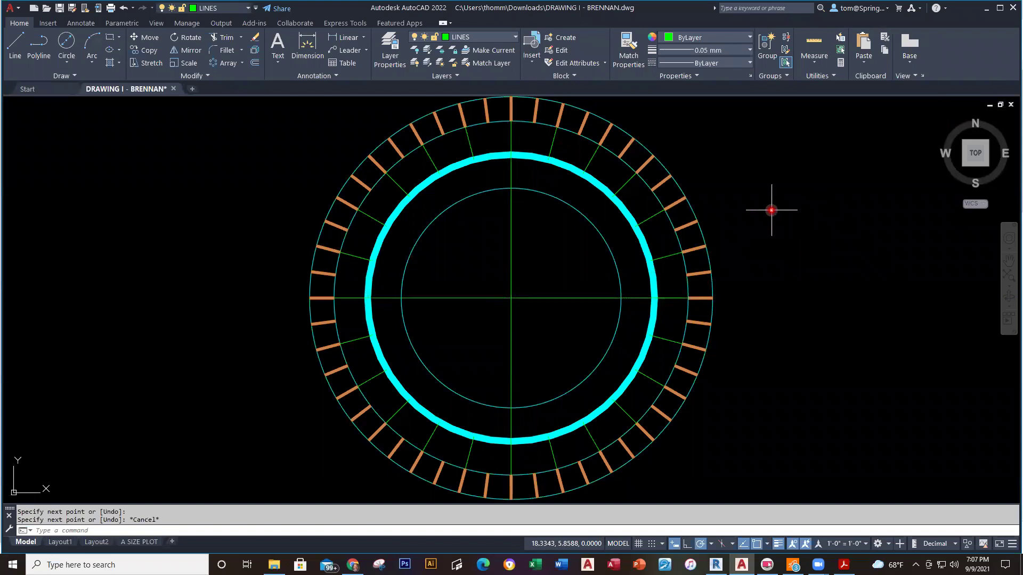
right_click(272, 198)
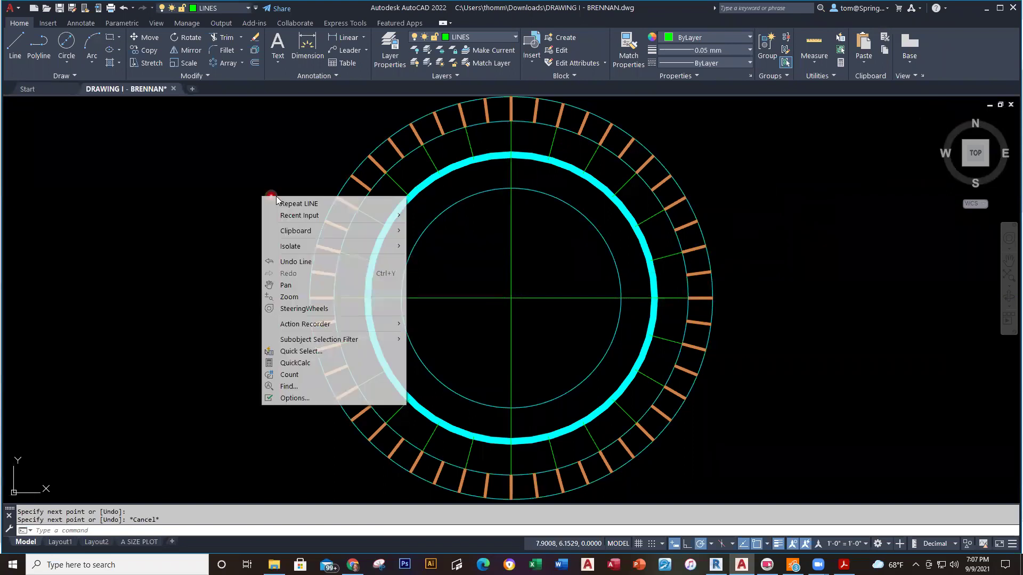
click(284, 209)
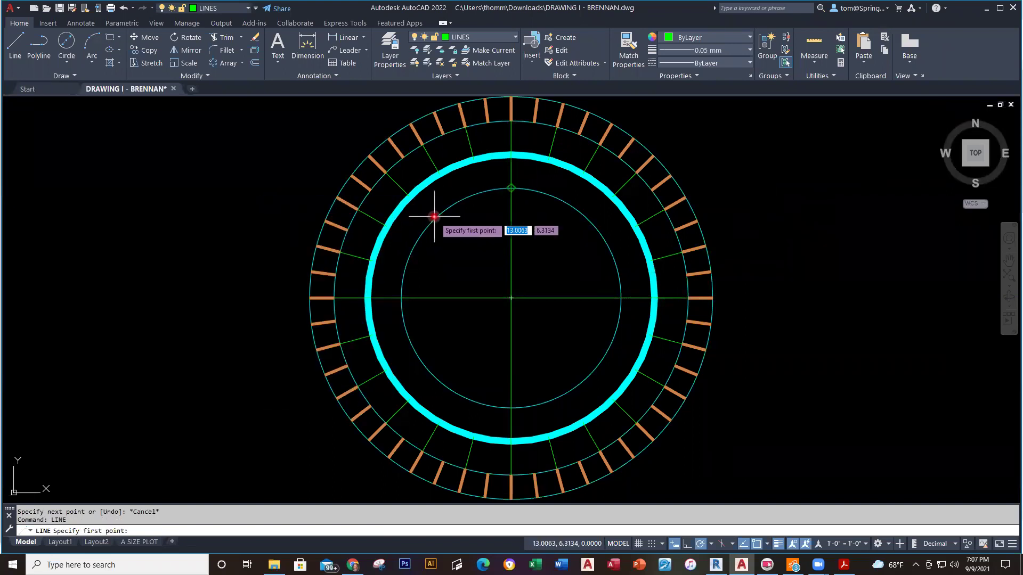
click(410, 196)
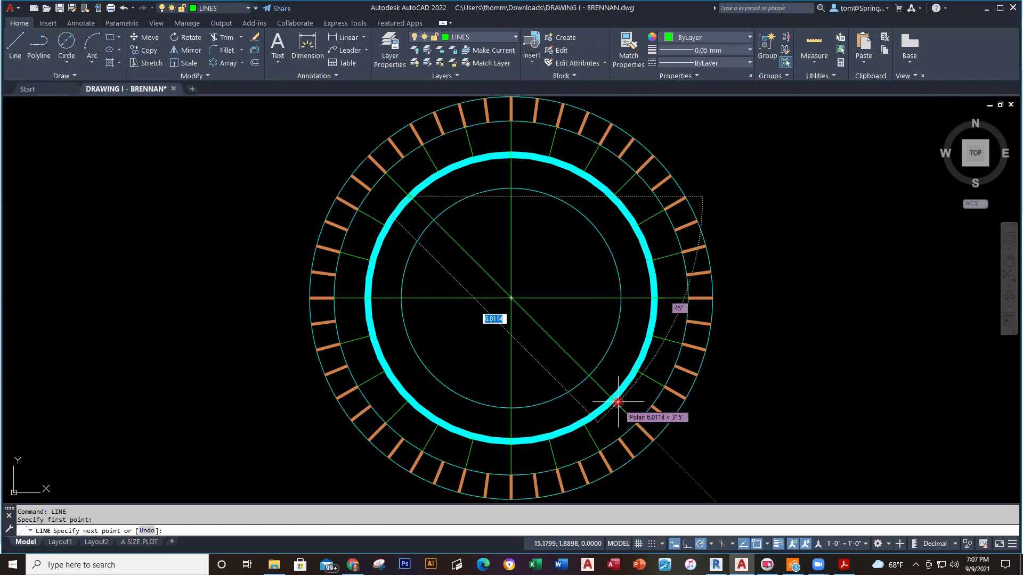
key(Escape)
Draw the opposite diagonal line through the centre from the donut's upper-right point to its lower-left point.
right_click(765, 182)
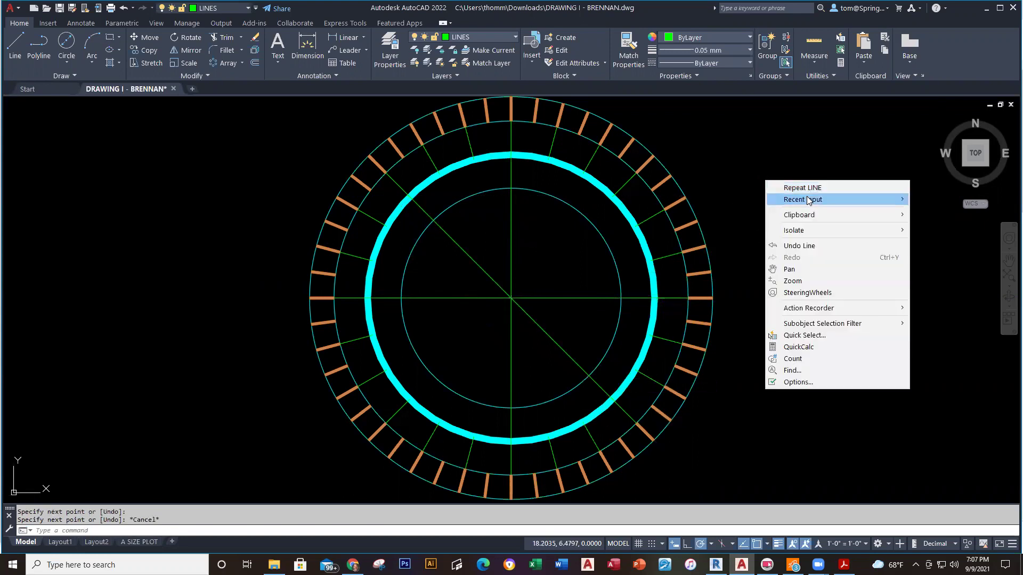
click(804, 188)
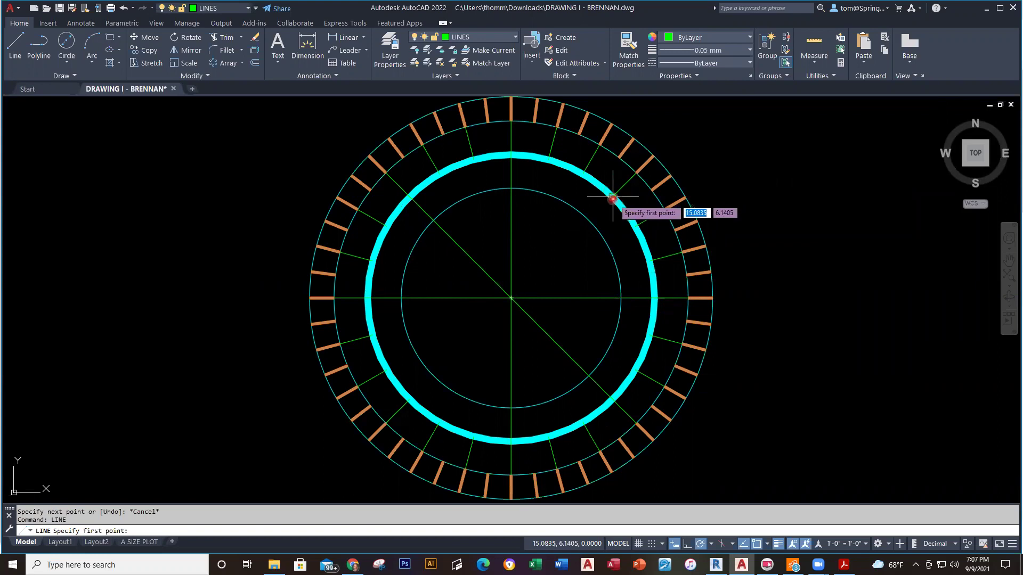
click(613, 197)
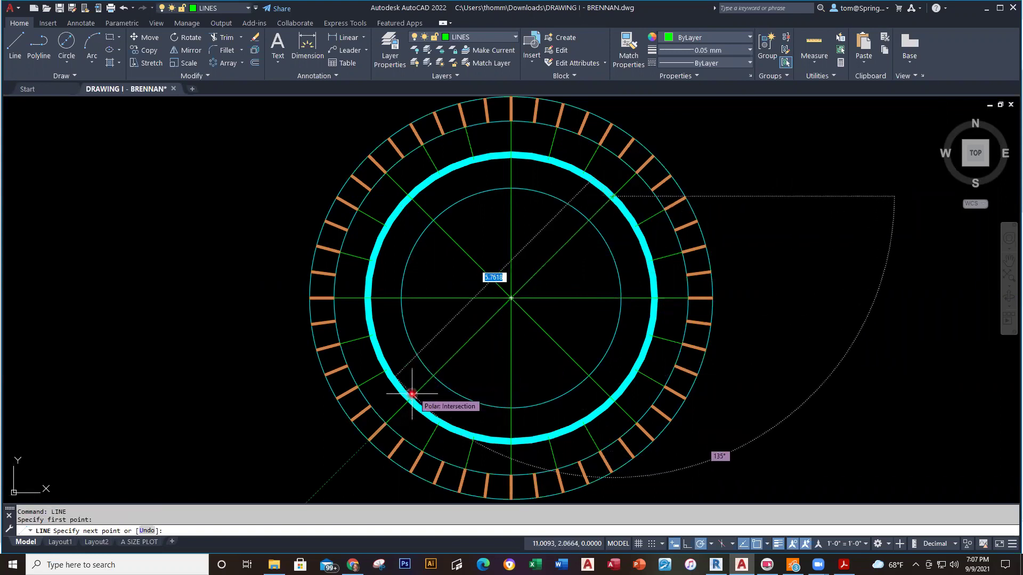
key(Escape)
key(Escape)
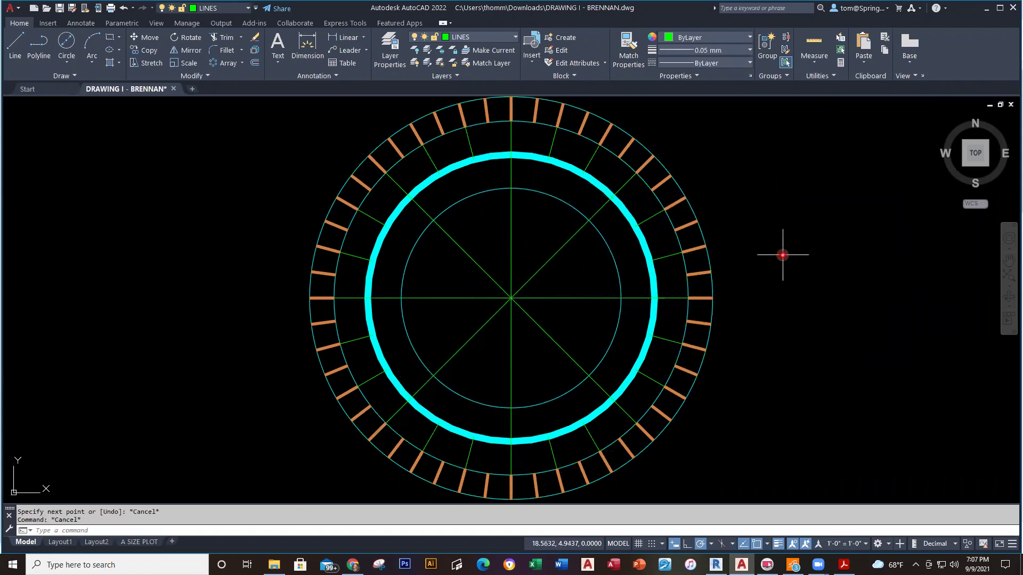
Check the Acrobat reference sheet and draw a 0.5-diameter circle on the HOLES layer, centred at the inner circle's top point.
key(alt+Tab)
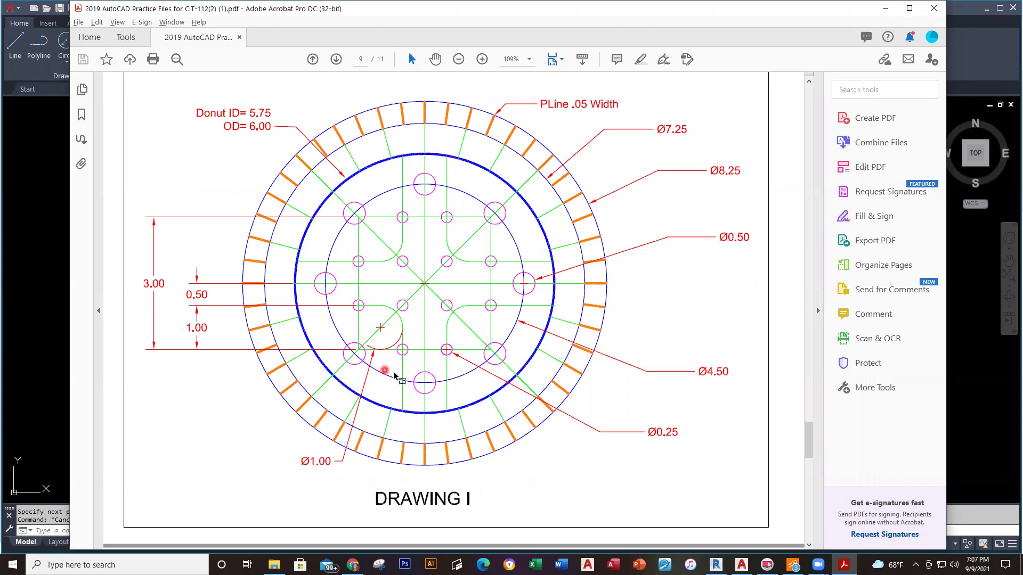
key(alt+Tab)
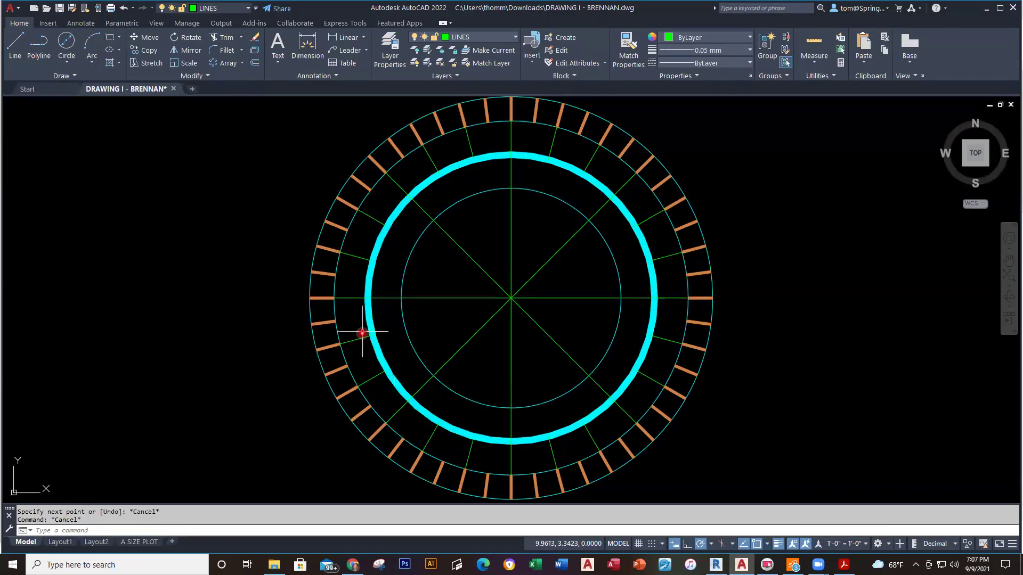
click(514, 37)
click(464, 111)
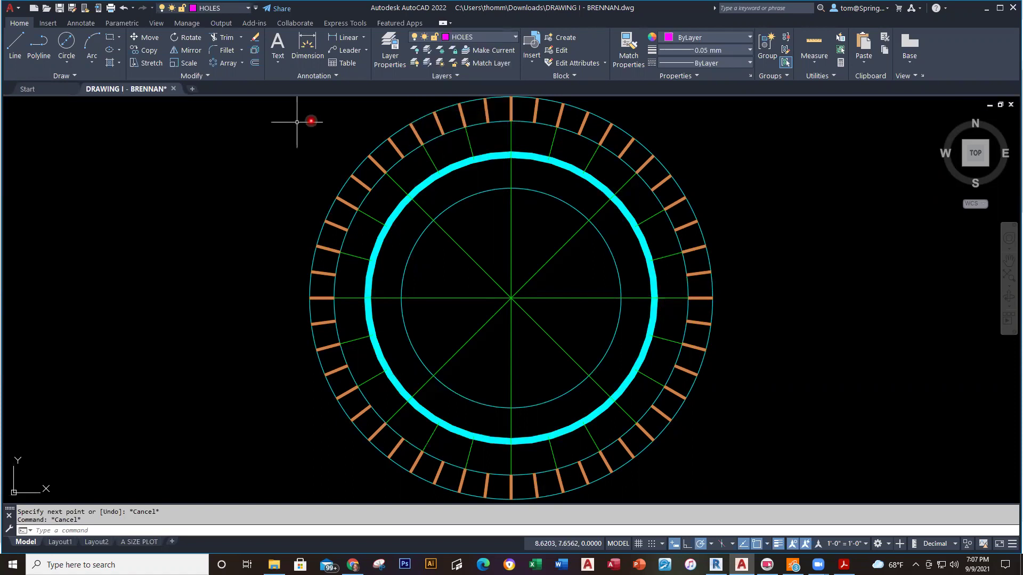
click(68, 63)
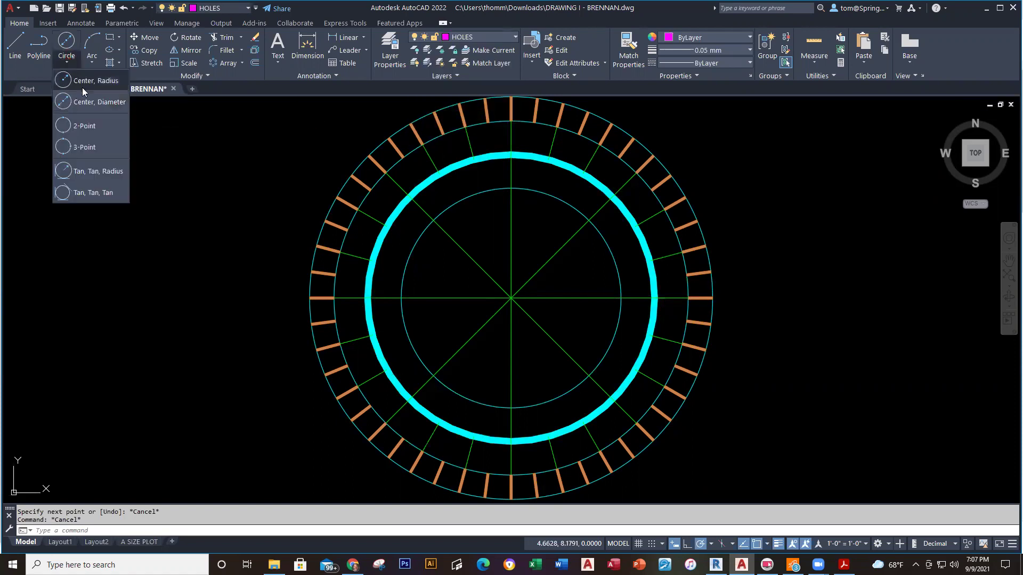
click(85, 104)
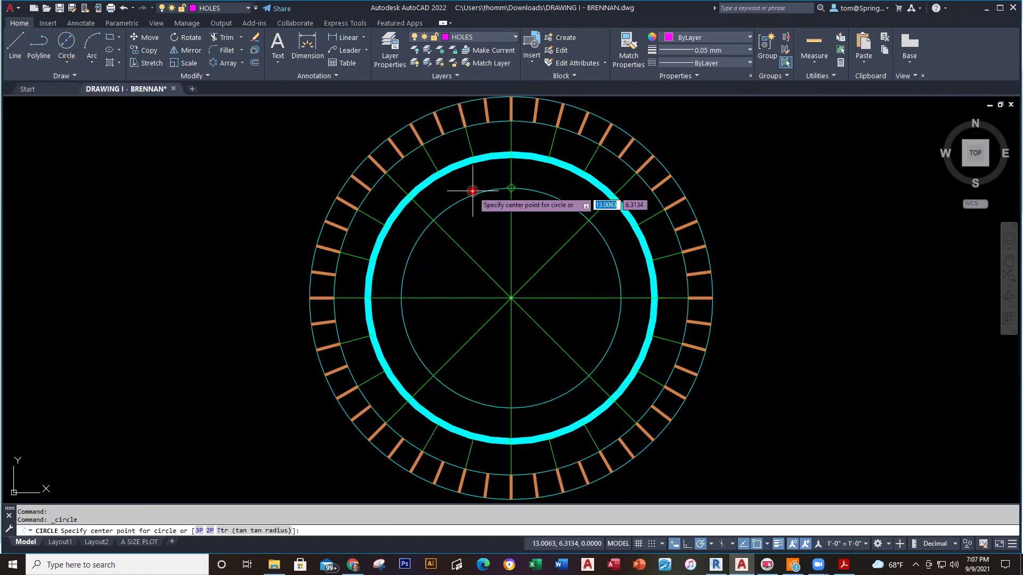
click(510, 188)
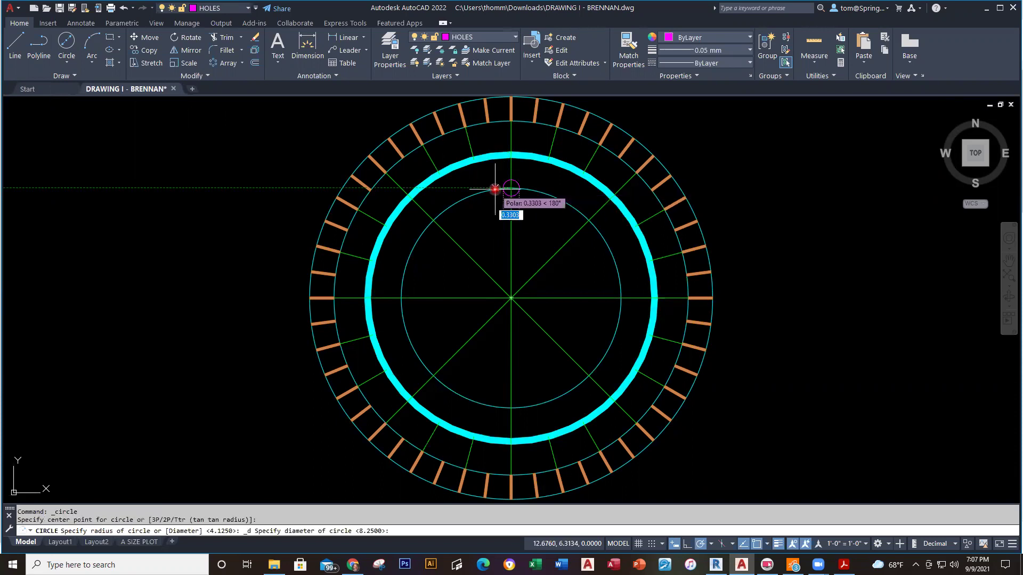
text(.5)
key(Return)
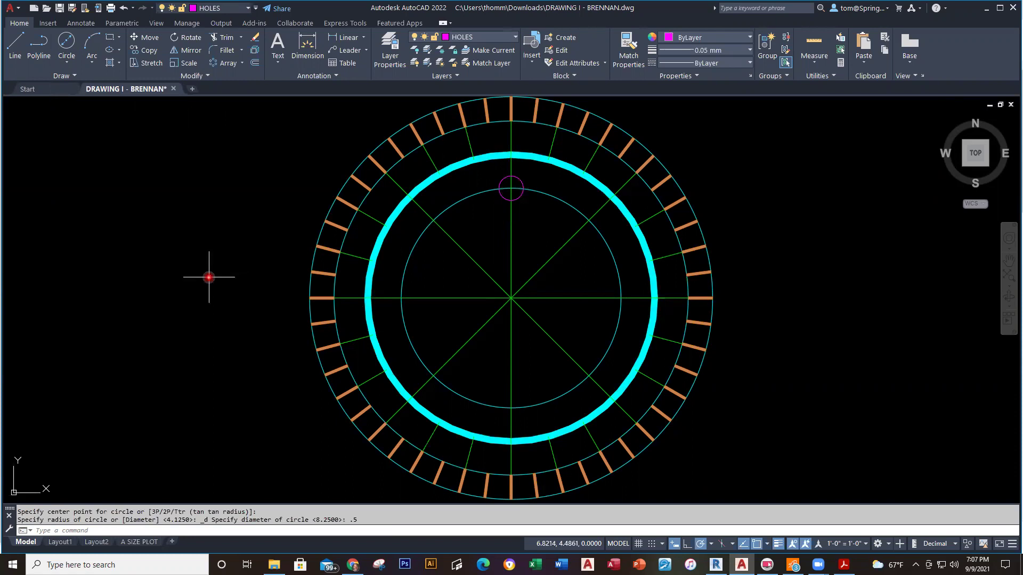
Copy the 0.5-diameter hole from its centre to the seven other intersections of the inner circle with the centre and diagonal lines.
click(149, 49)
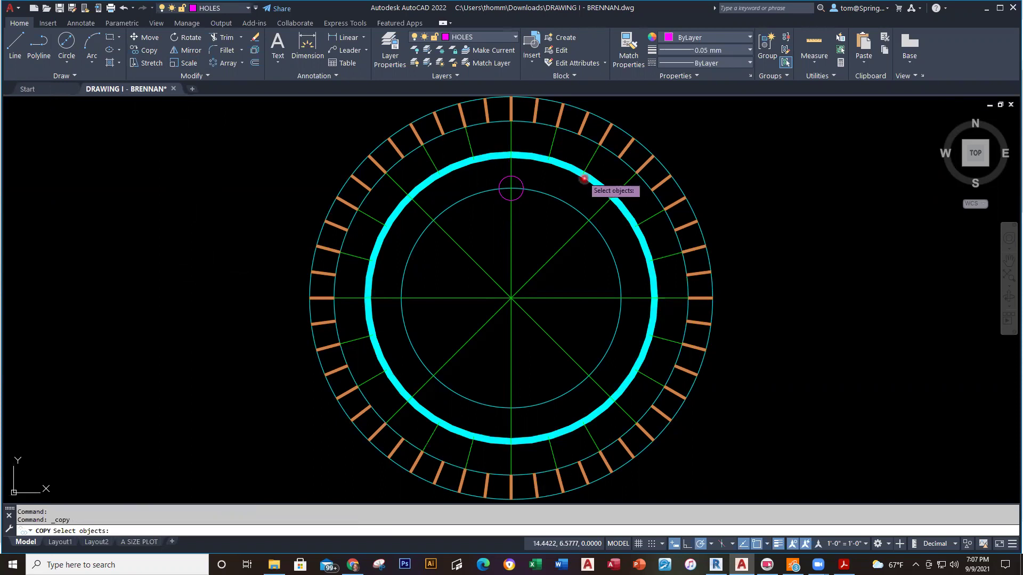
click(518, 177)
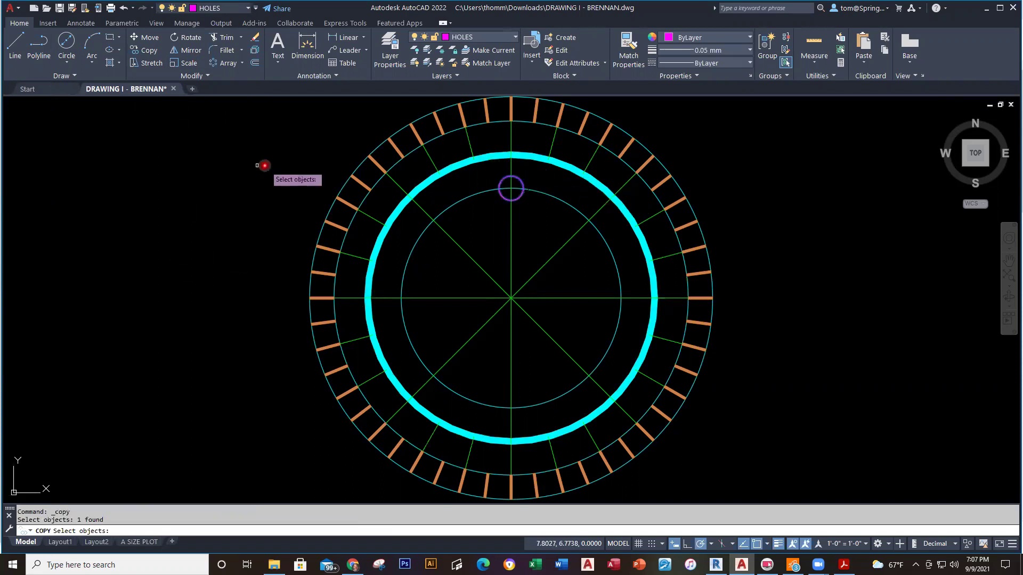
key(Return)
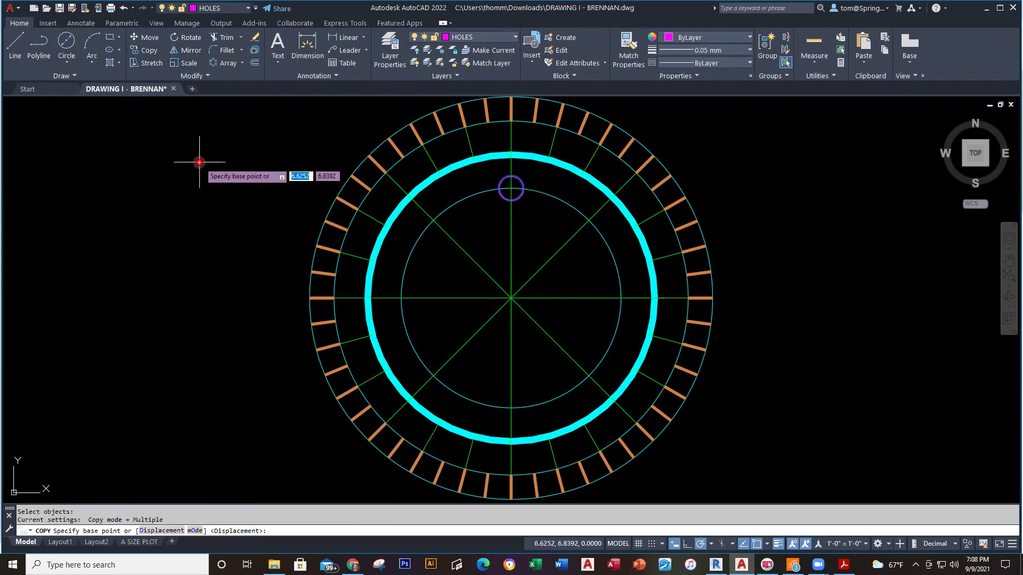
click(512, 187)
click(433, 220)
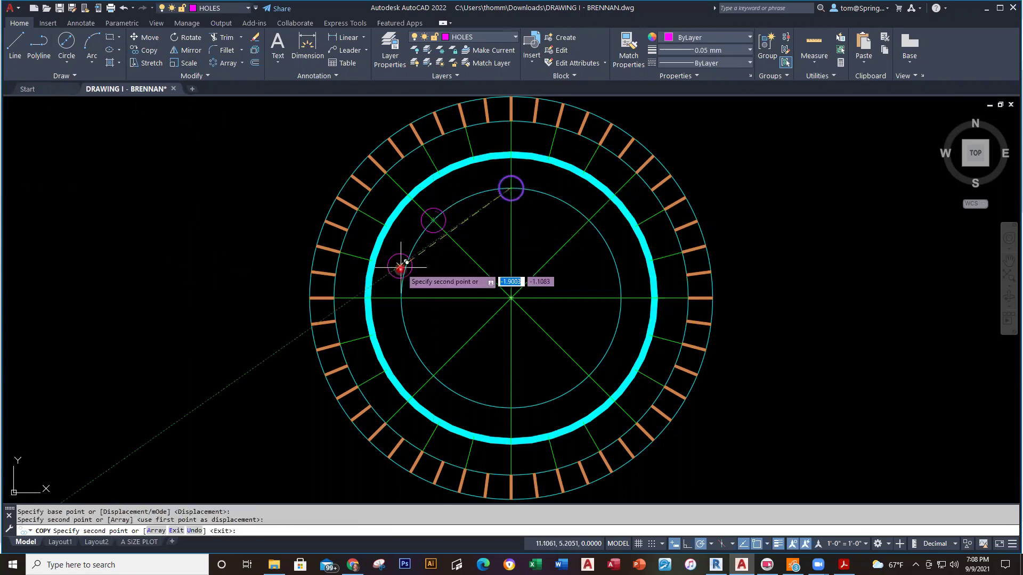
click(400, 298)
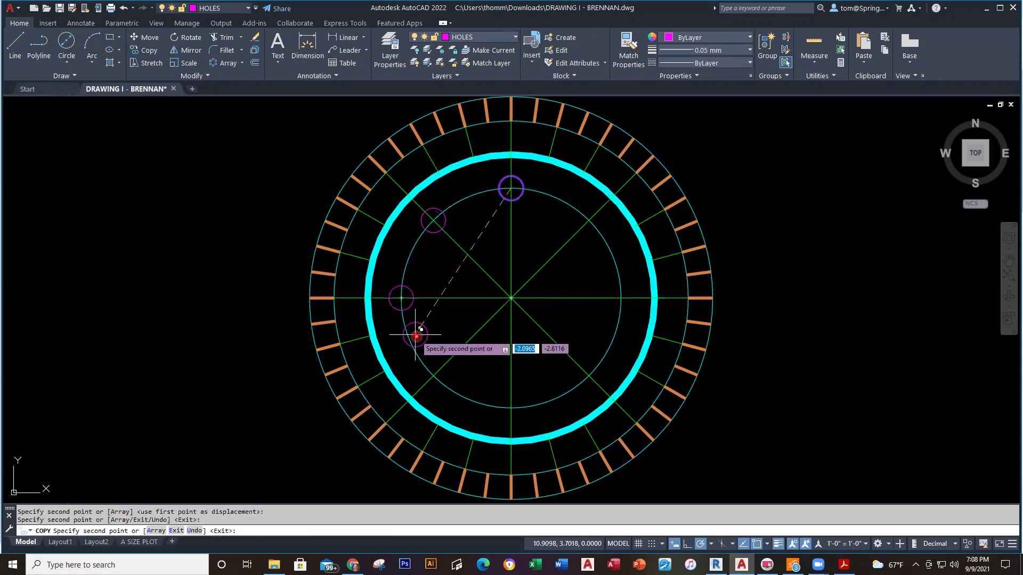
click(433, 376)
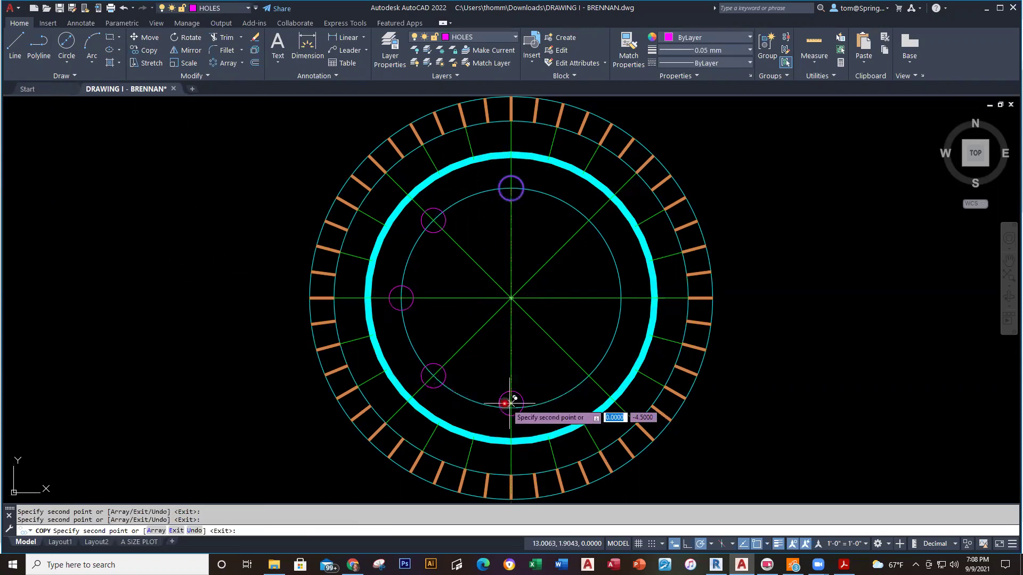
click(511, 408)
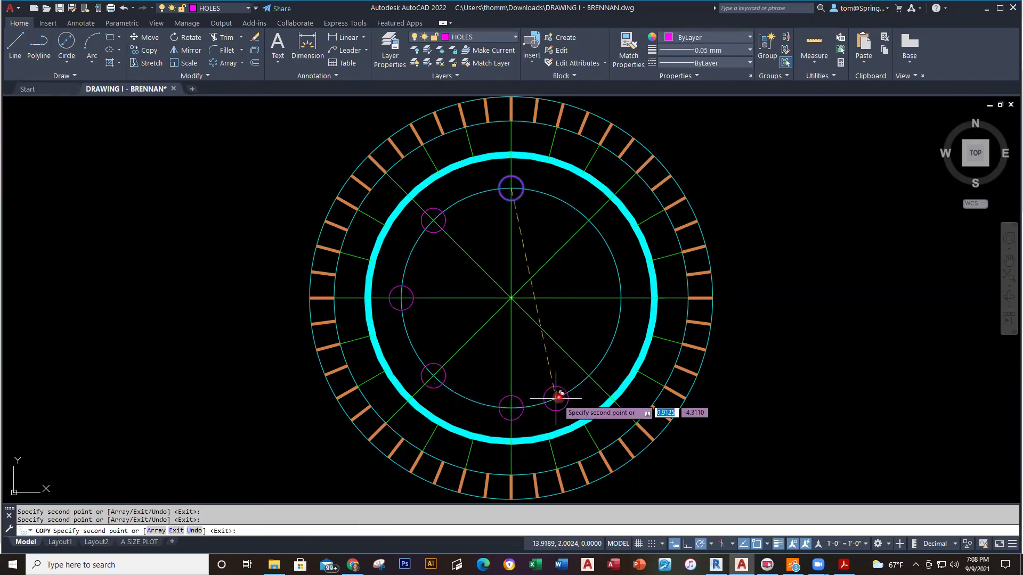
click(589, 375)
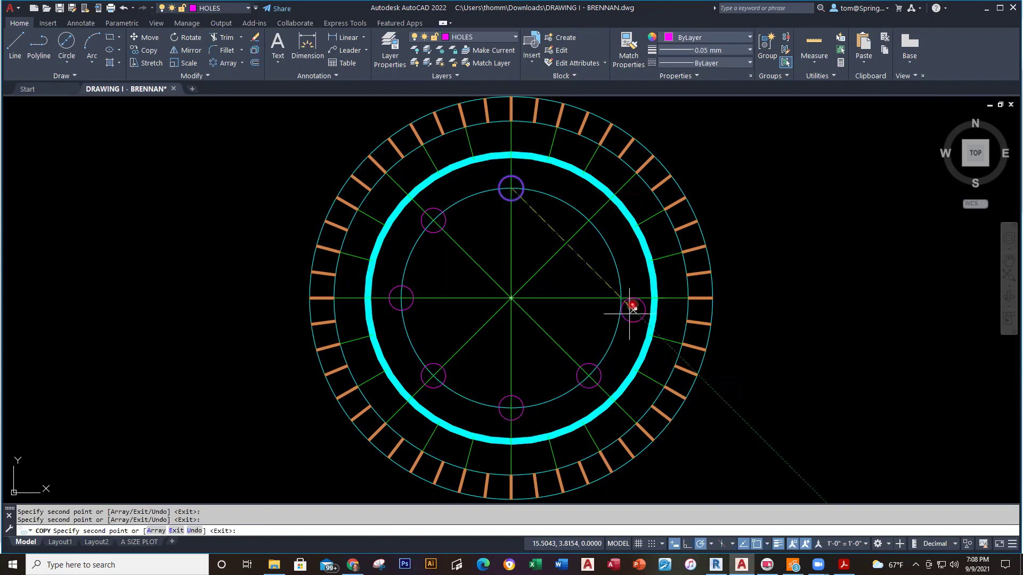
click(621, 298)
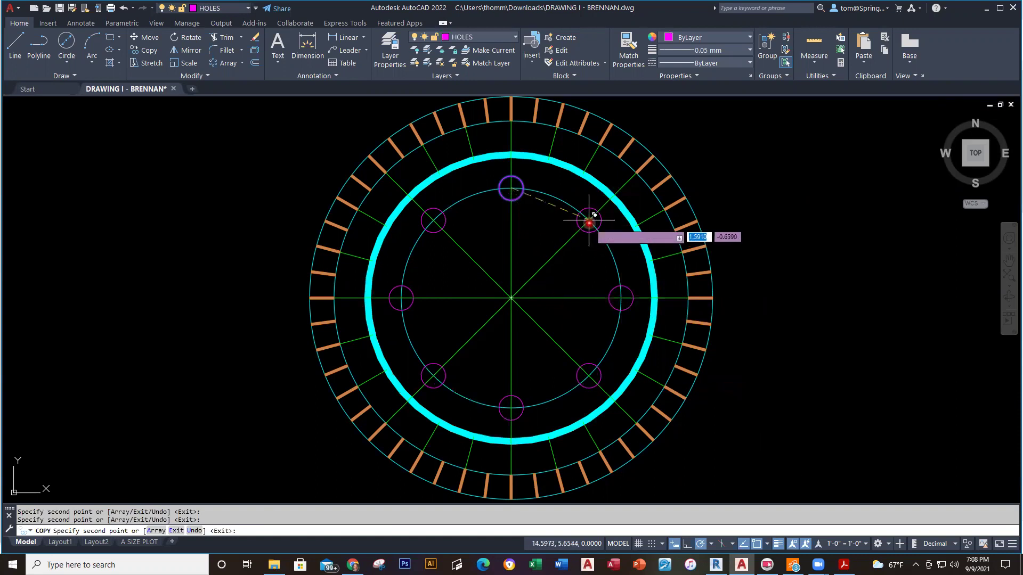
click(589, 220)
key(Escape)
key(Escape)
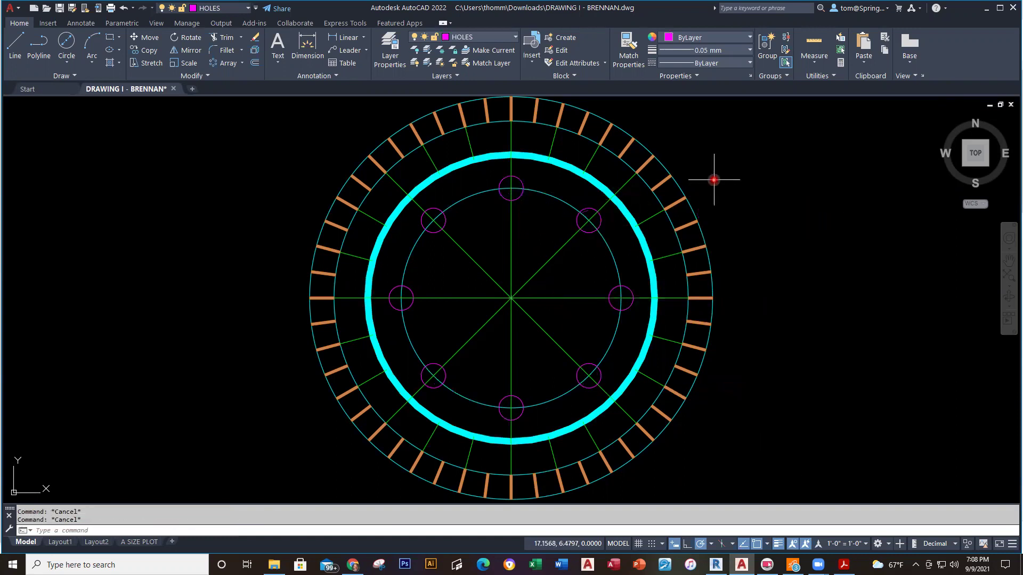
Check the Acrobat reference sheet and offset the horizontal centre line 1.5 upward and 1.5 downward.
key(alt+Tab)
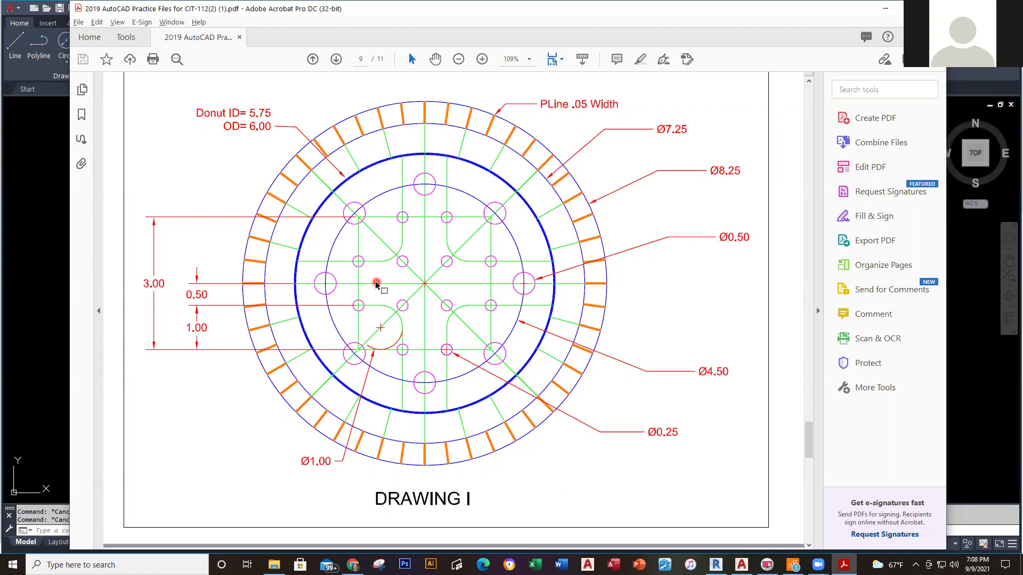
key(alt+Tab)
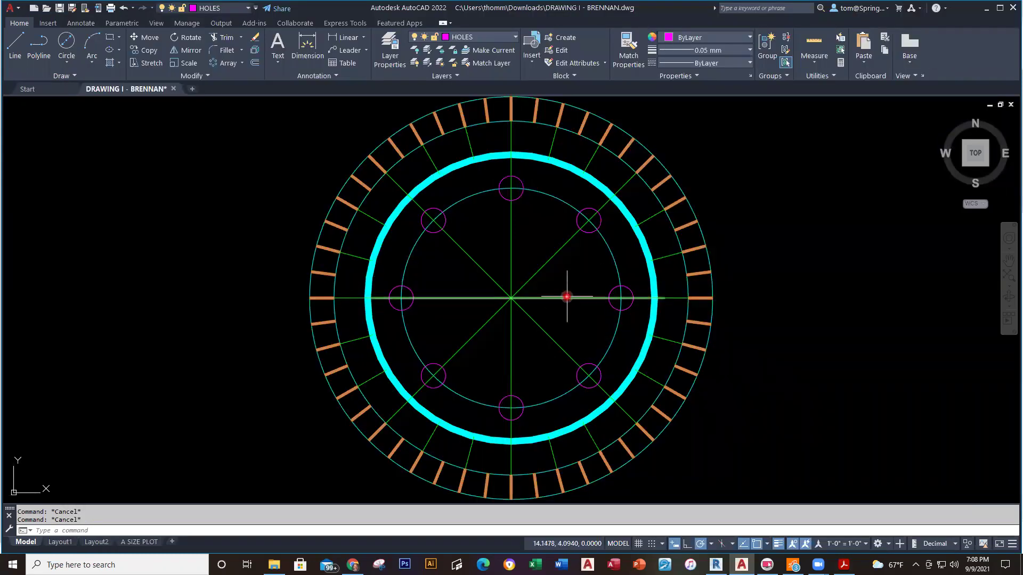
click(254, 64)
text(1.5)
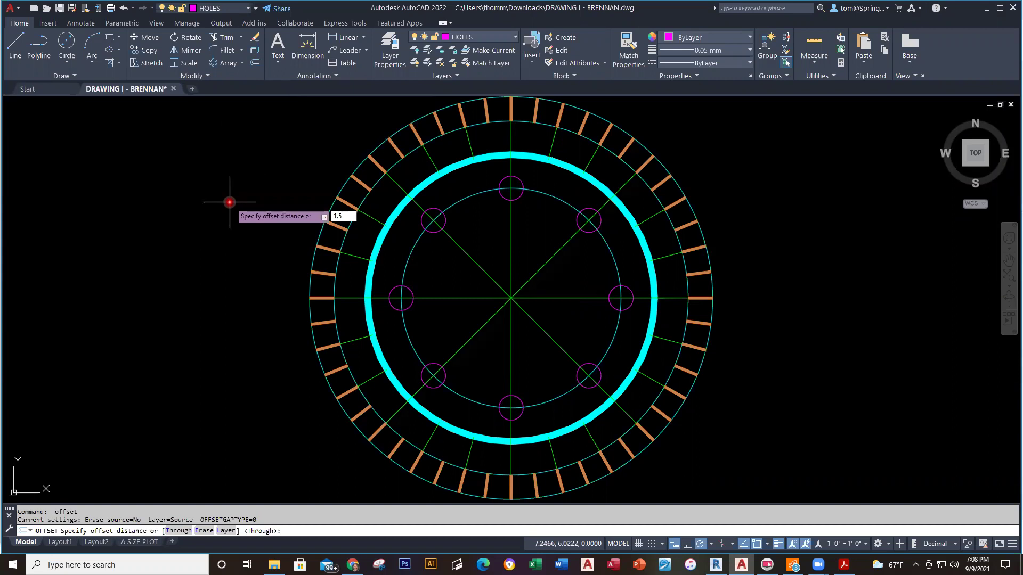
key(Return)
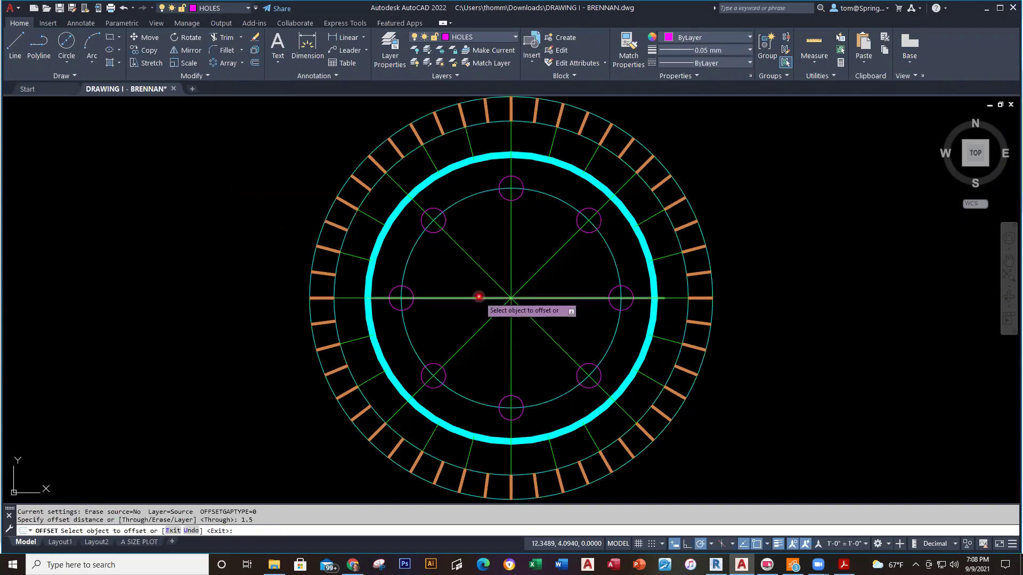
click(477, 296)
click(469, 247)
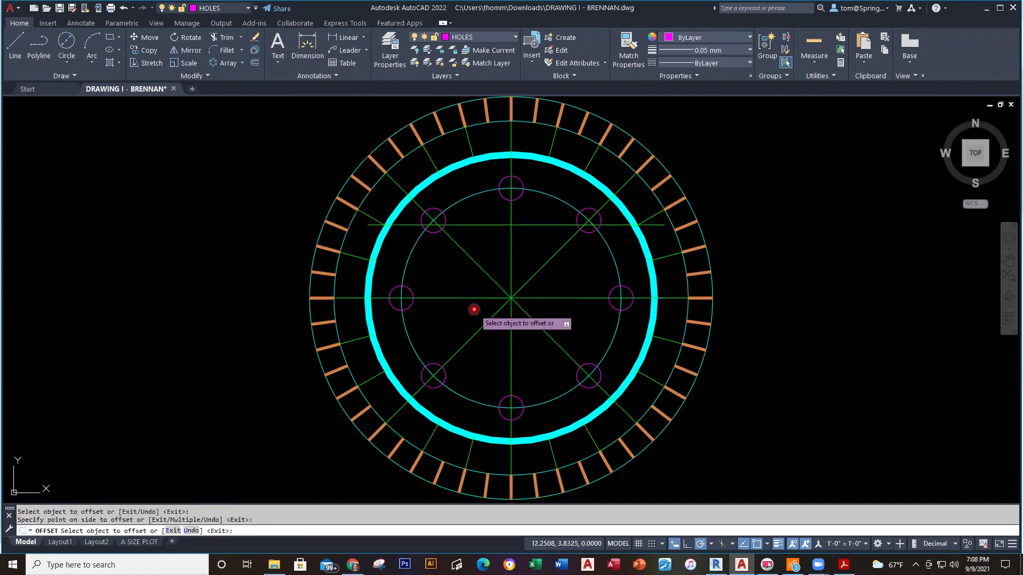
click(473, 300)
click(507, 326)
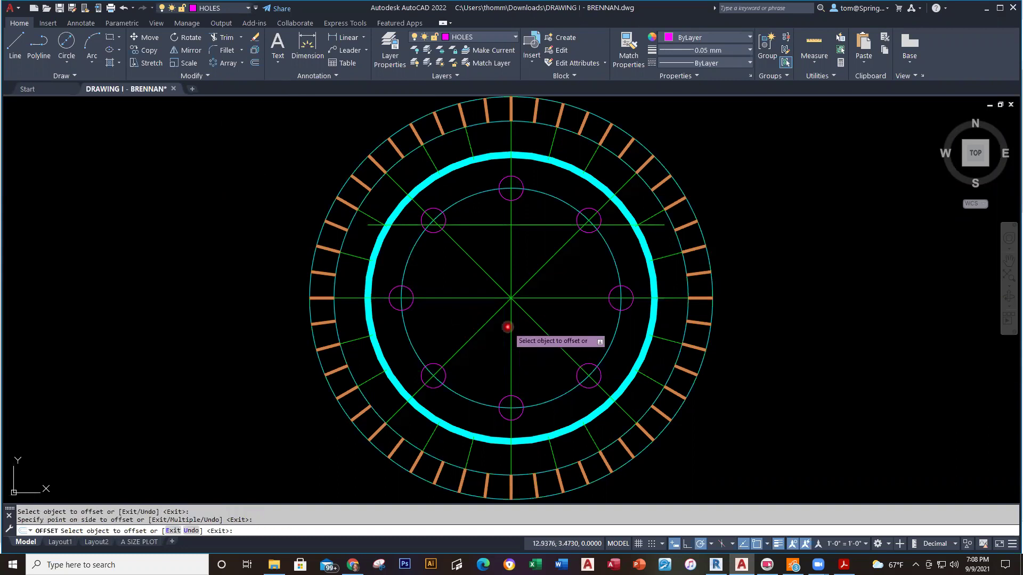
click(474, 297)
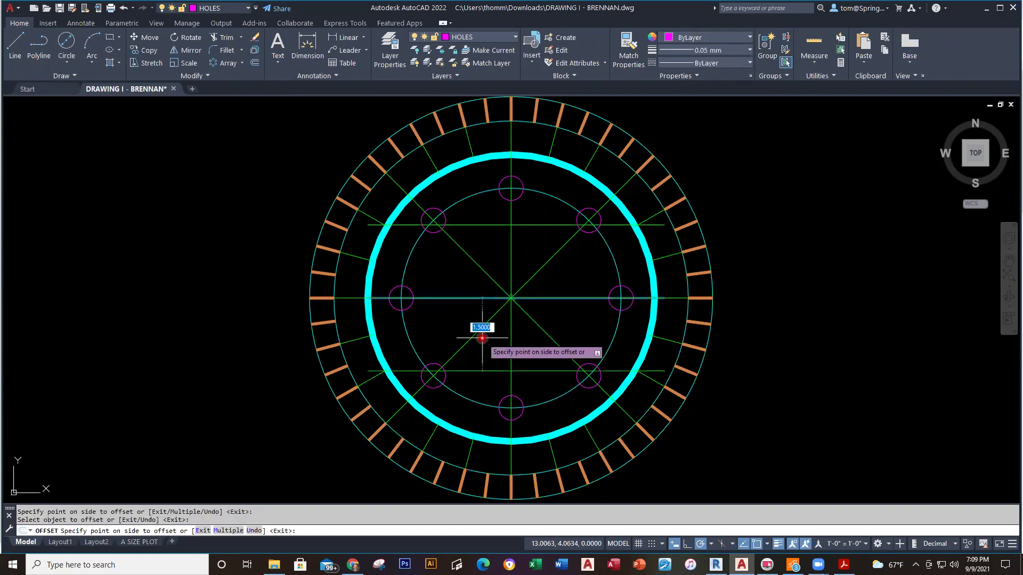
click(487, 339)
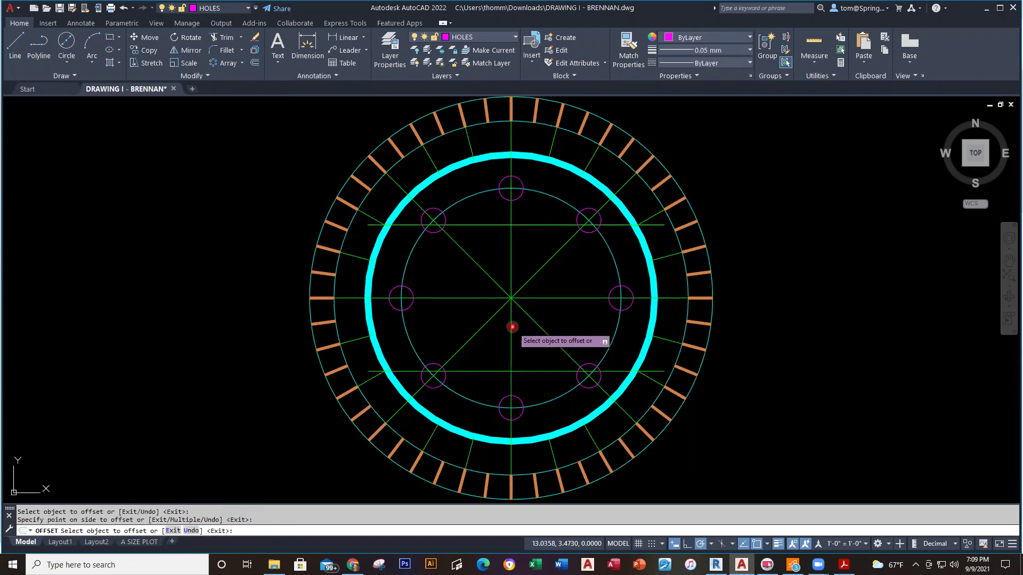
Offset the vertical centre line 1.5 to each side.
click(511, 326)
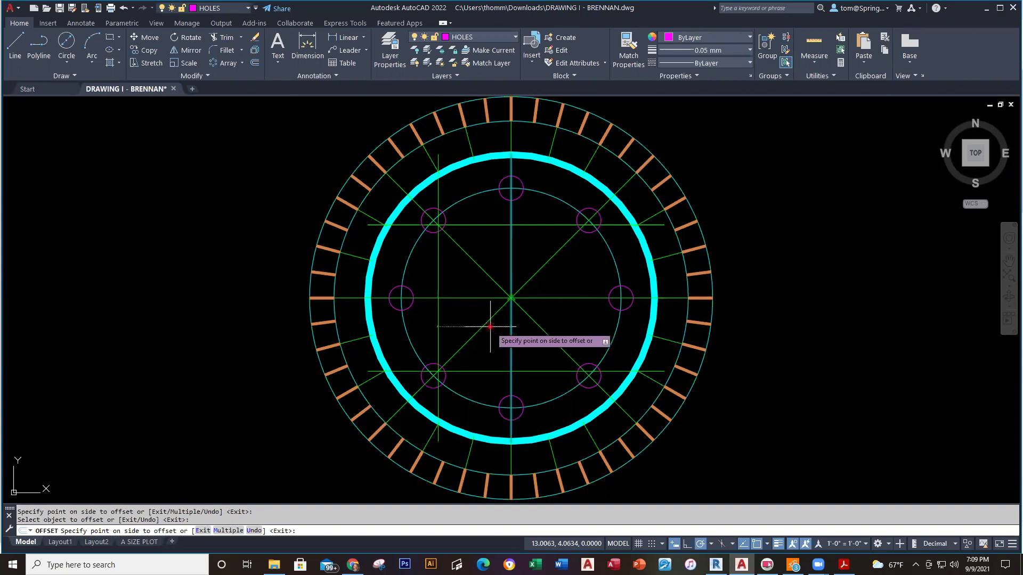
click(524, 326)
click(511, 328)
click(457, 327)
key(Escape)
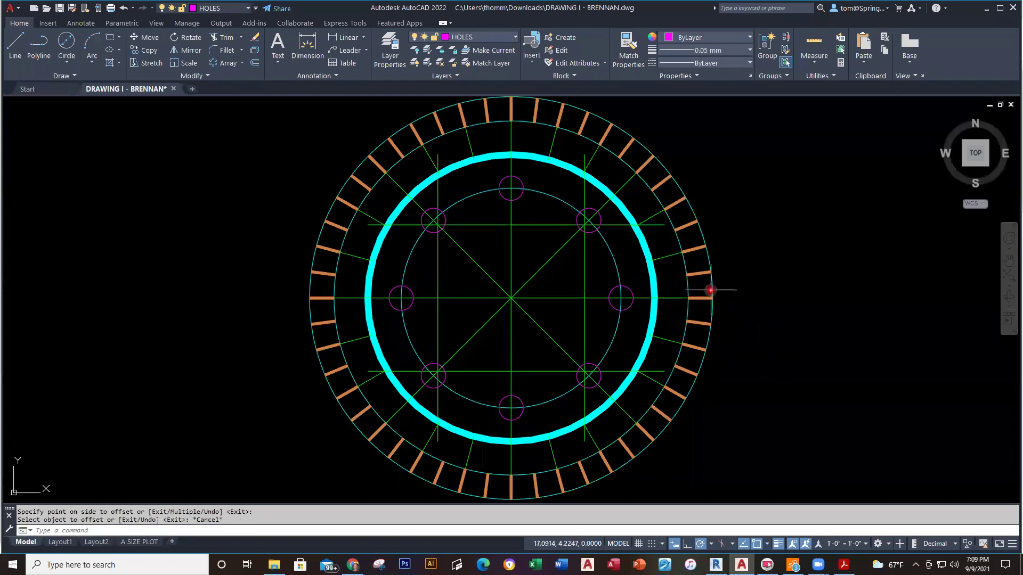
Fillet the upper horizontal and left vertical offset lines into a zero-radius corner at the upper-left hole.
scroll(592, 238, up, 3)
scroll(452, 322, up, 2)
scroll(379, 255, up, 2)
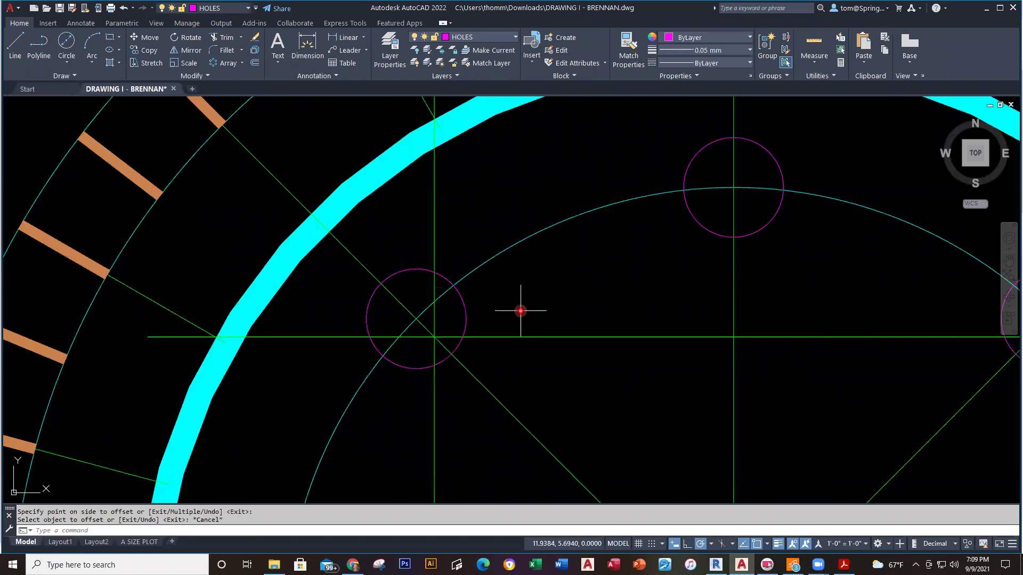
text(f)
key(Return)
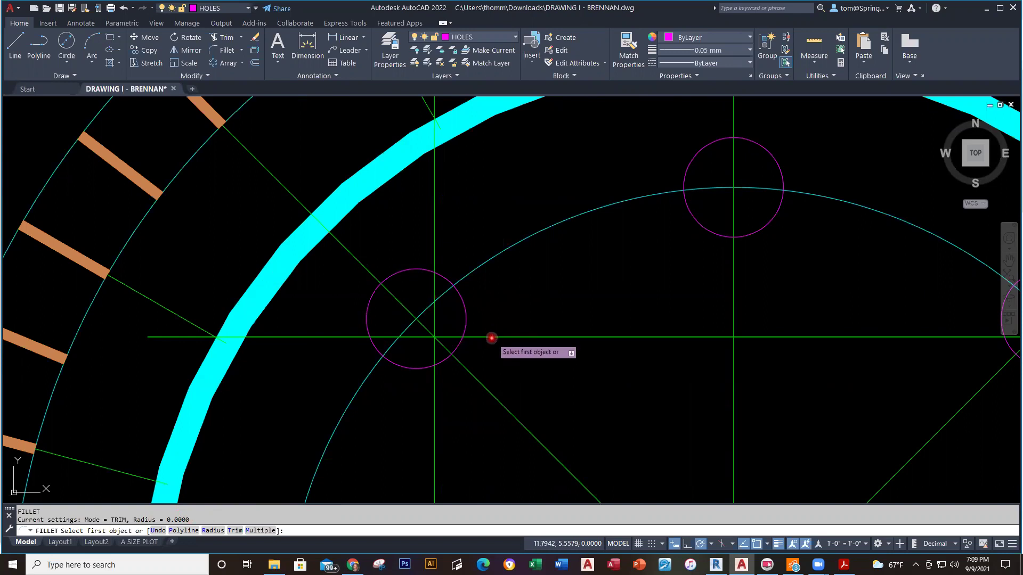
click(491, 336)
click(435, 390)
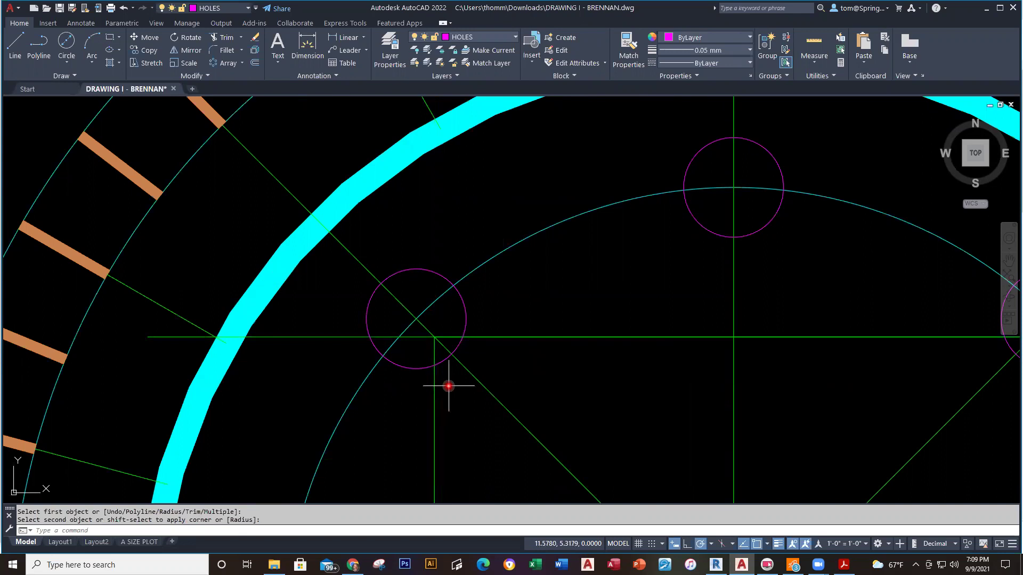
scroll(549, 400, down, 4)
middle_drag(566, 411, 386, 393)
click(546, 361)
click(576, 397)
click(566, 393)
click(535, 360)
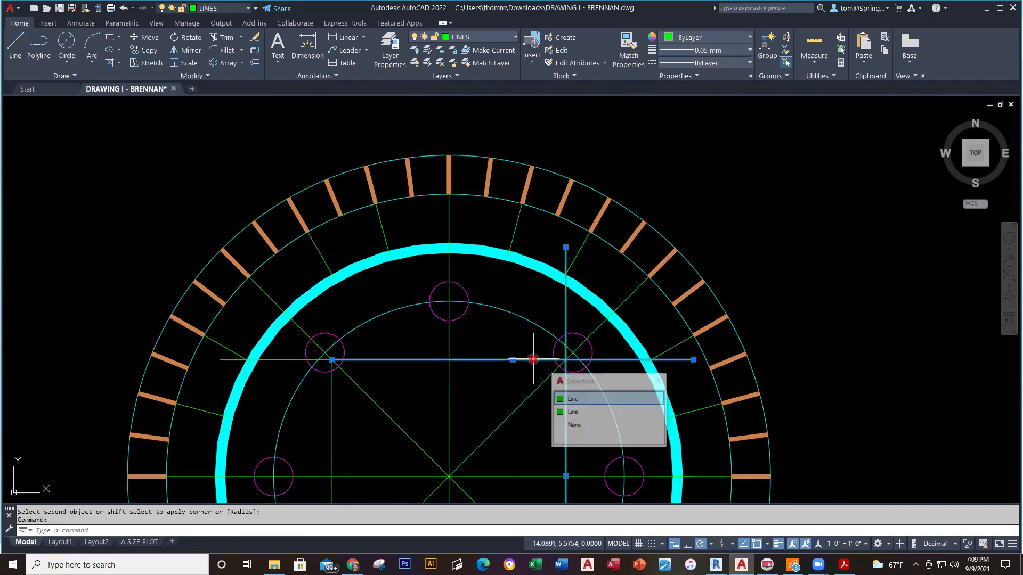
click(598, 403)
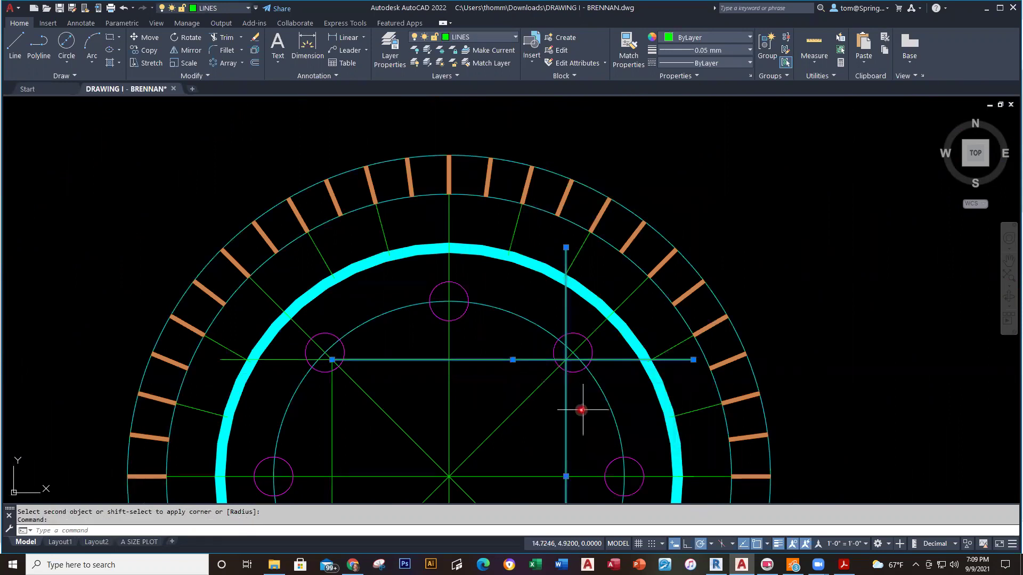
key(Escape)
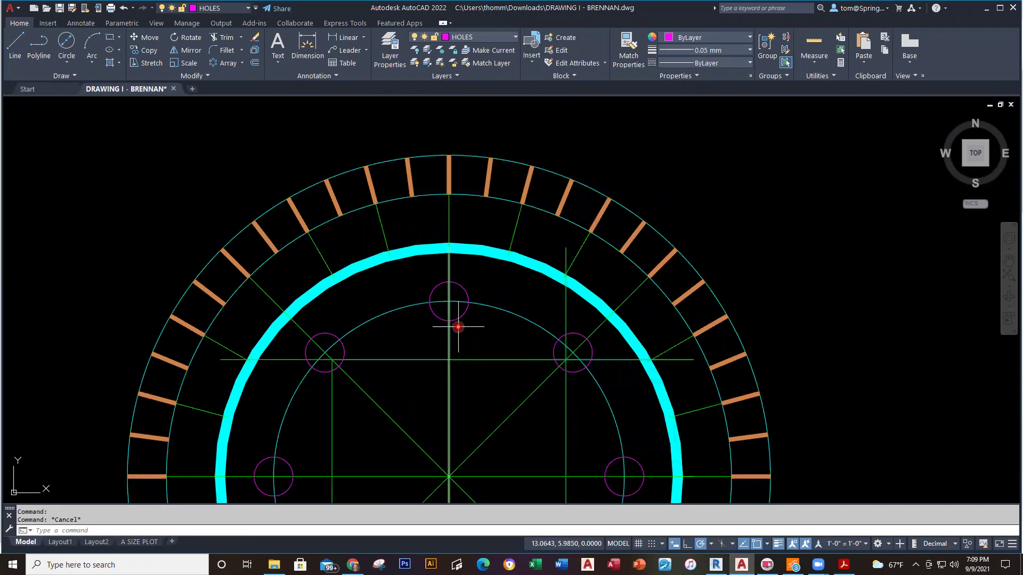
Fillet the upper horizontal and right vertical offset lines into a zero-radius corner, and delete the leftover overlapping horizontal line.
right_click(513, 337)
click(538, 340)
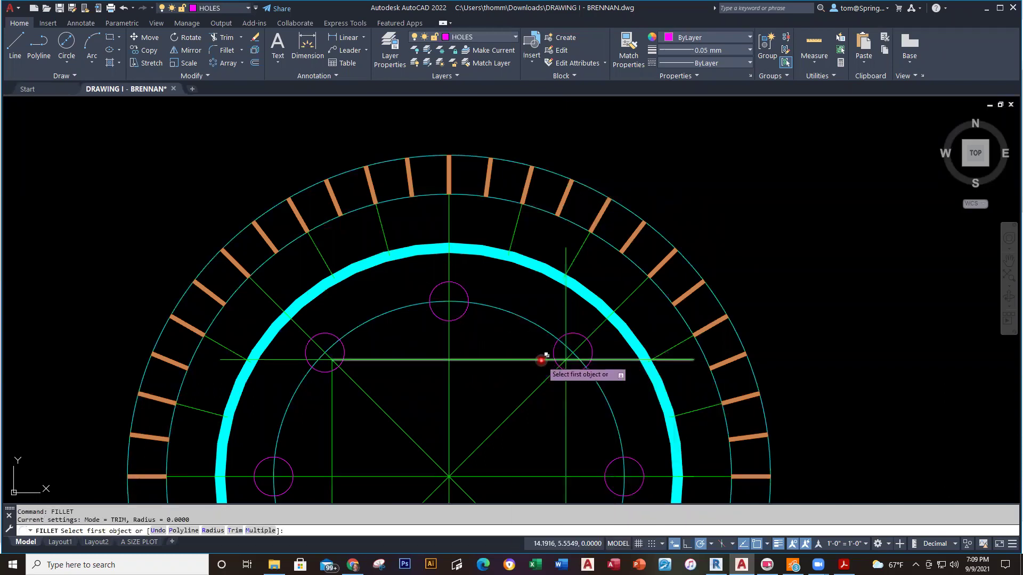
click(541, 359)
click(572, 399)
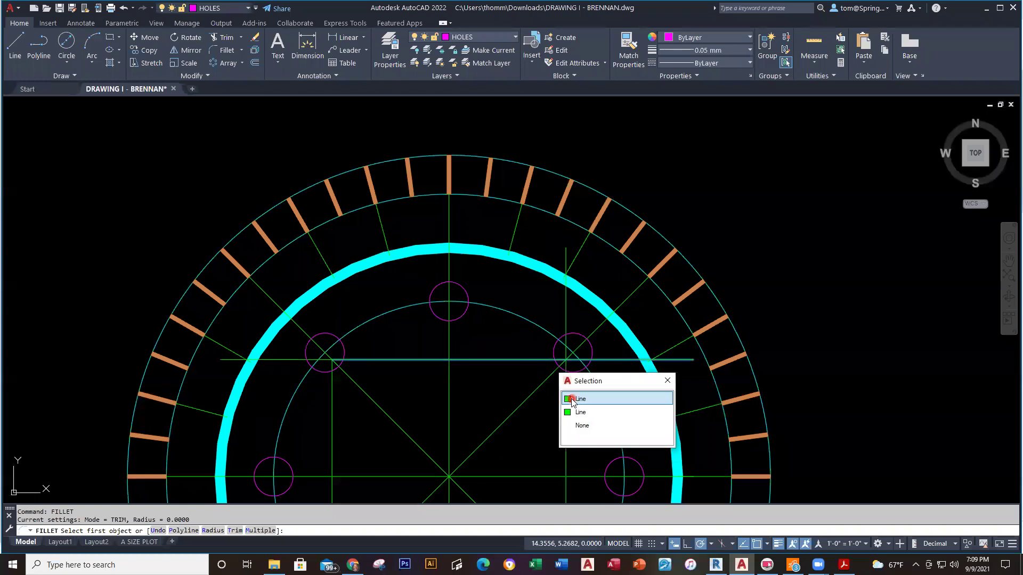
click(567, 415)
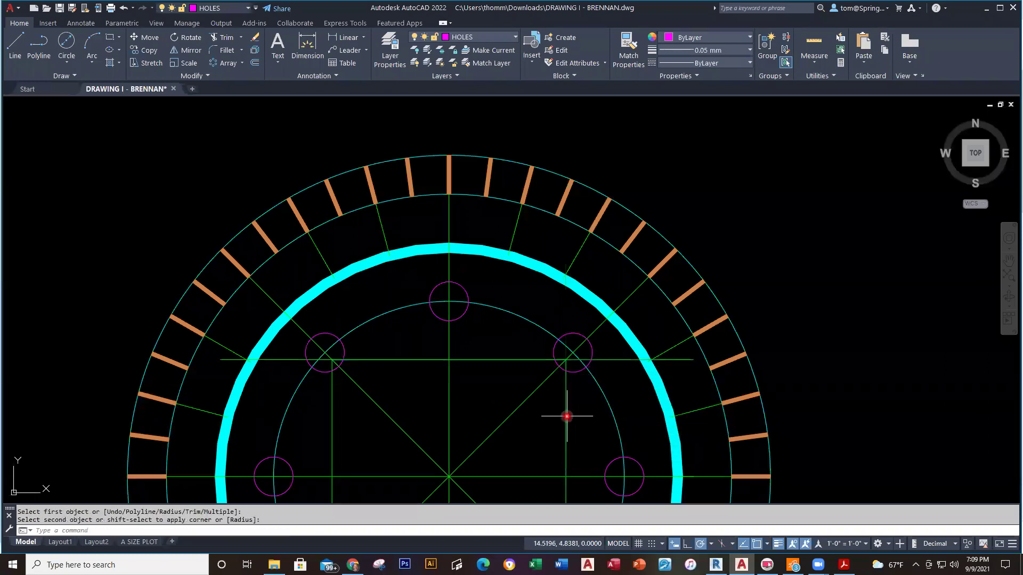
key(Escape)
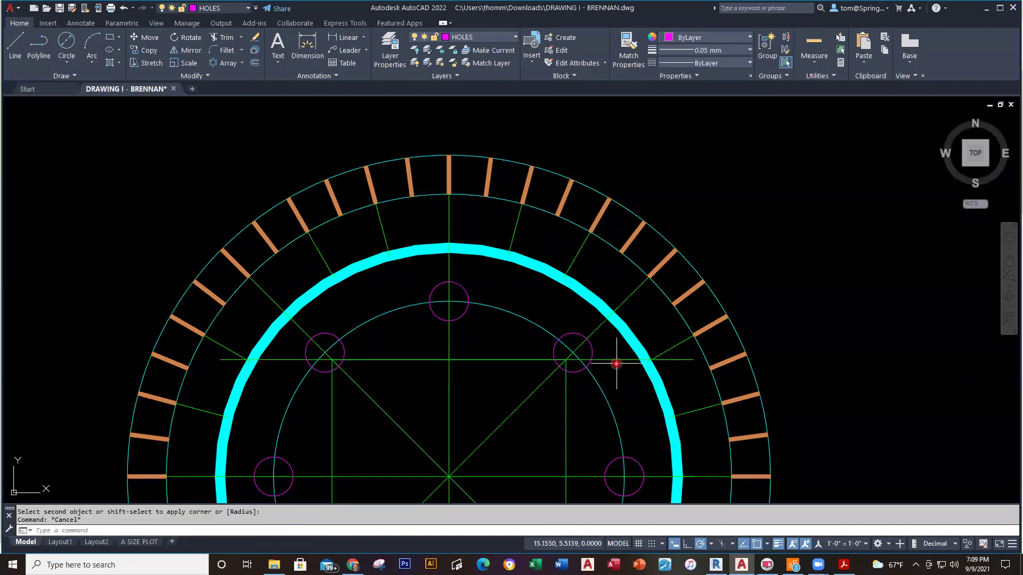
click(619, 359)
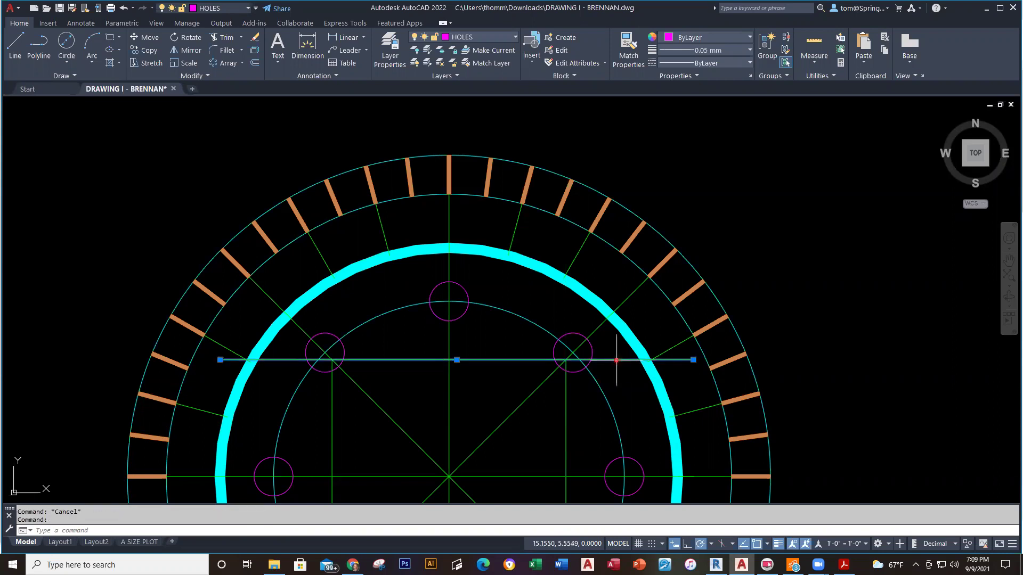
key(Delete)
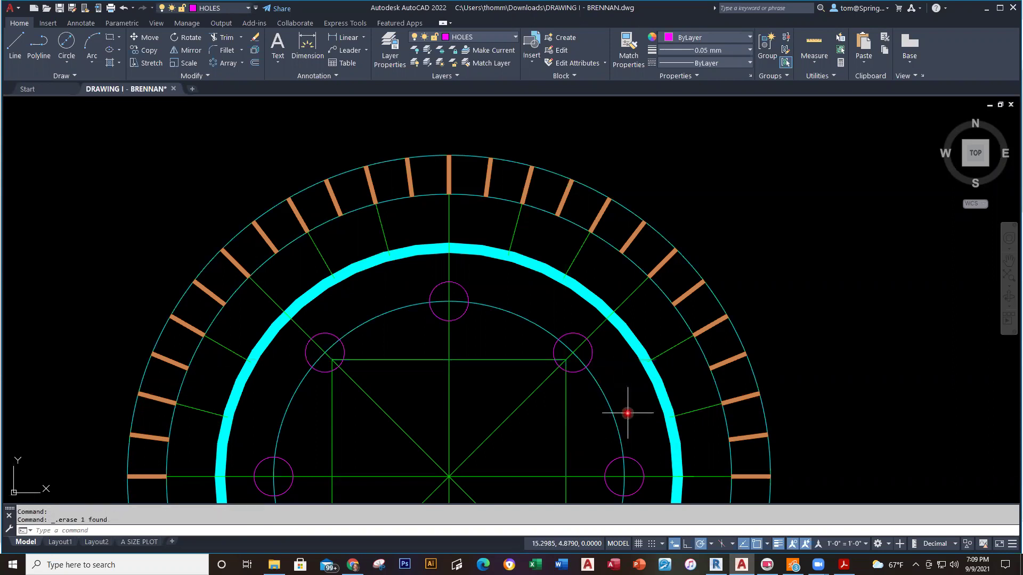
Trim the left vertical and lower horizontal offset lines inside the lower-left hole, beyond the point where they cross.
scroll(627, 413, down, 4)
middle_drag(612, 427, 520, 269)
scroll(520, 309, up, 4)
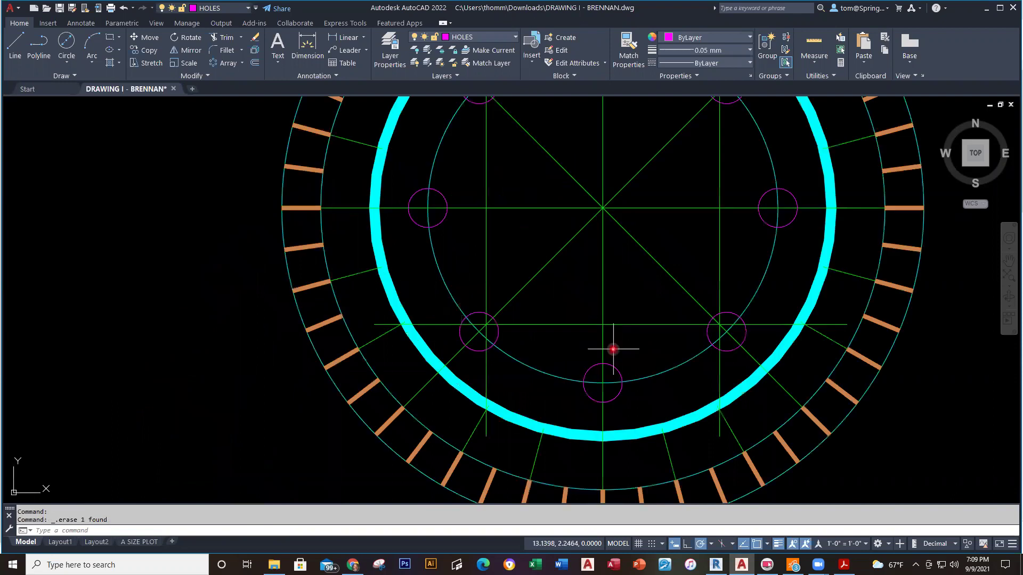
scroll(554, 338, up, 2)
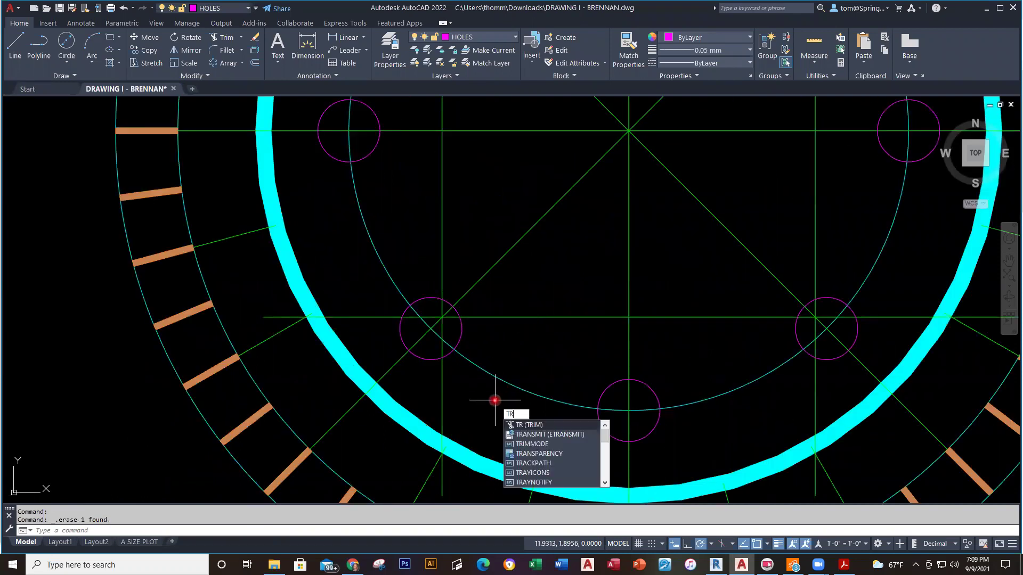
key(Return)
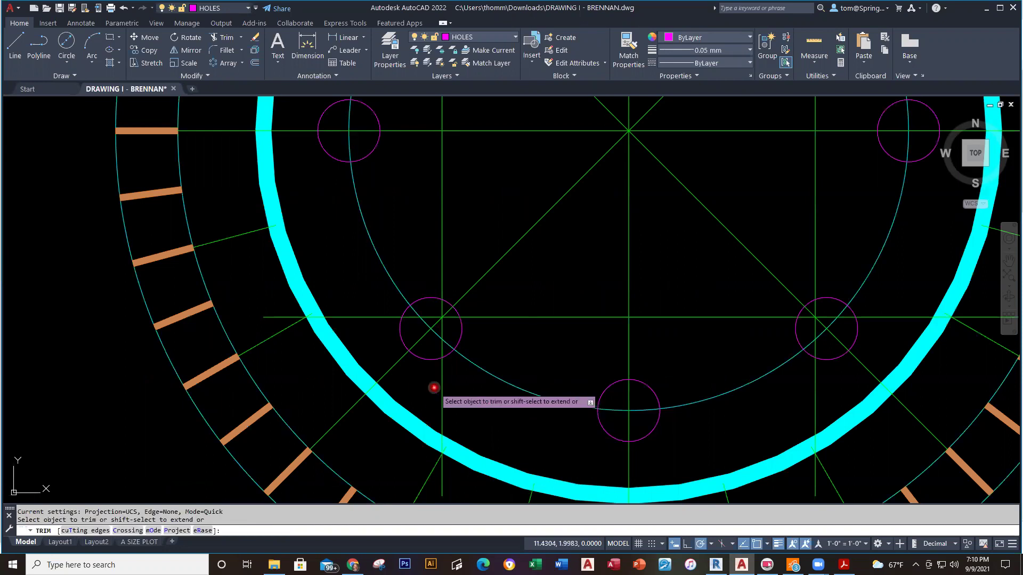
click(442, 349)
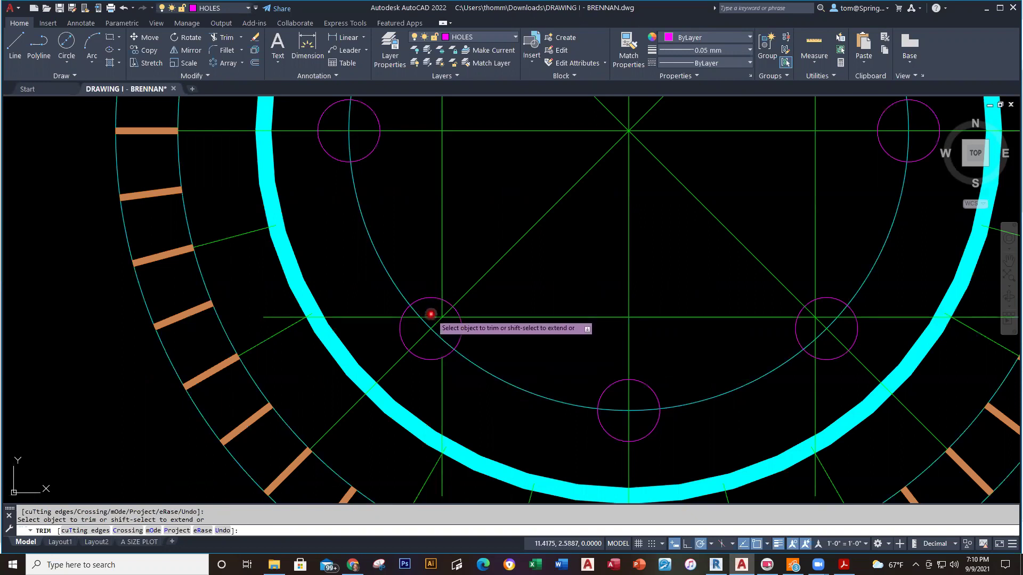
click(433, 315)
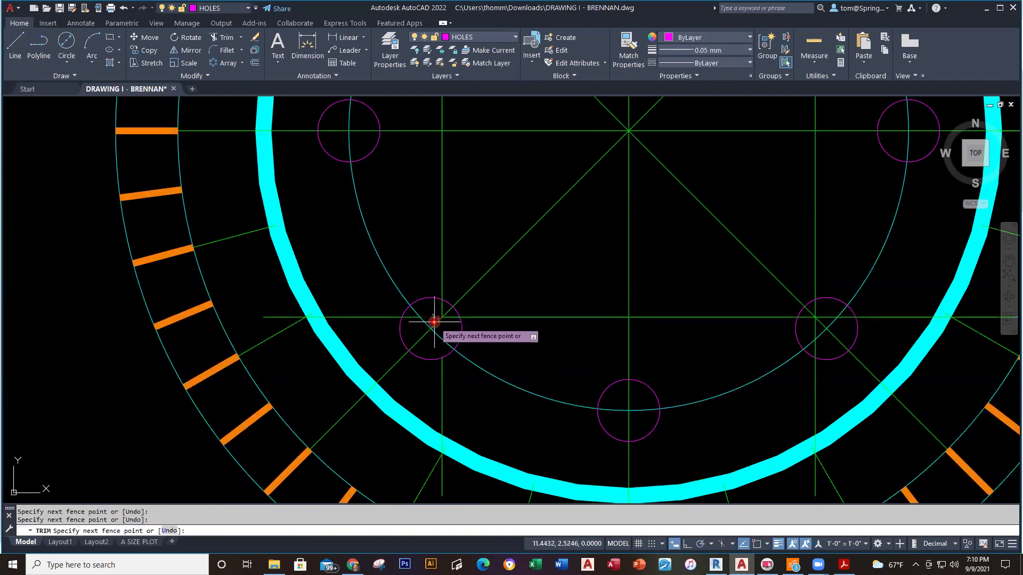
key(Return)
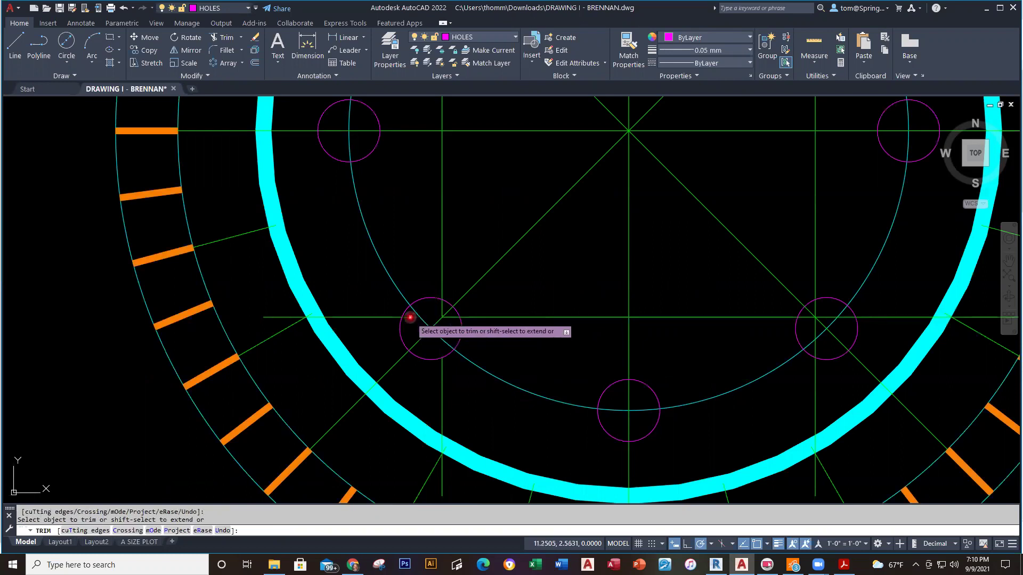
key(Escape)
Delete the detached pieces of the left vertical and lower horizontal offset lines outside the lower-left hole.
click(443, 399)
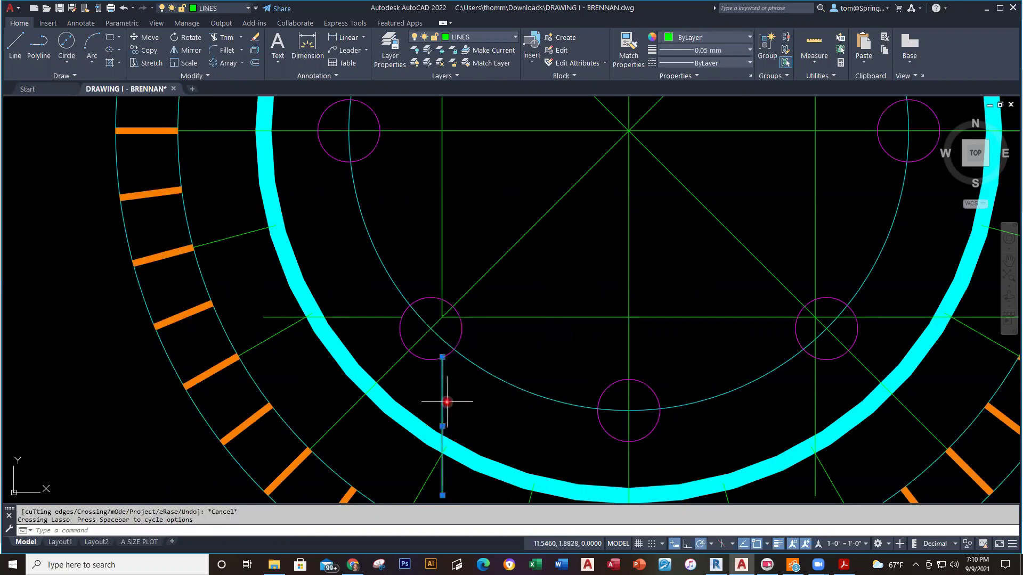
key(Delete)
click(364, 324)
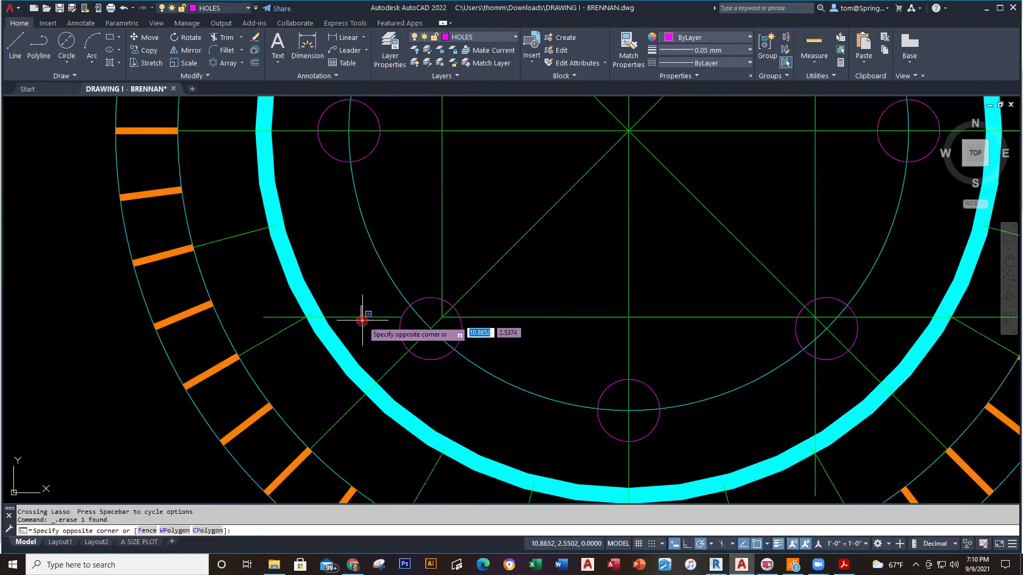
click(365, 309)
key(Delete)
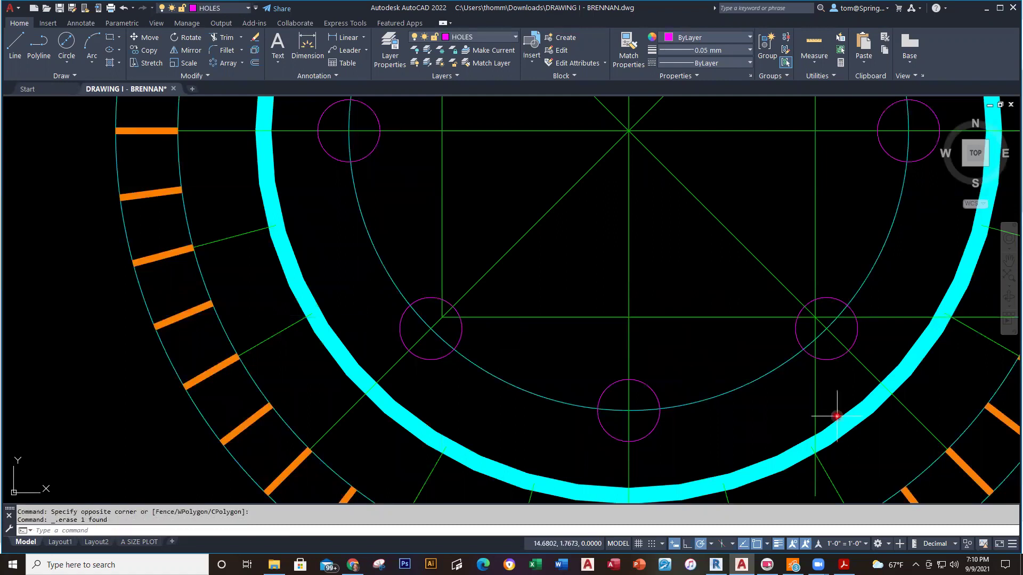
Fillet the lower horizontal and right vertical offset lines into a zero-radius corner at the lower-right hole.
scroll(838, 414, down, 3)
scroll(621, 416, up, 3)
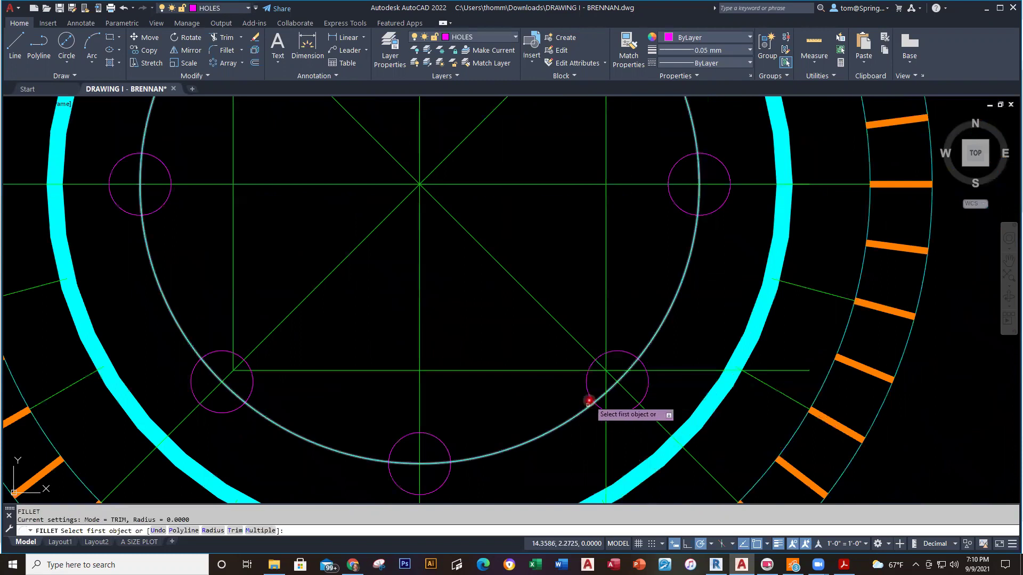
click(549, 368)
click(549, 370)
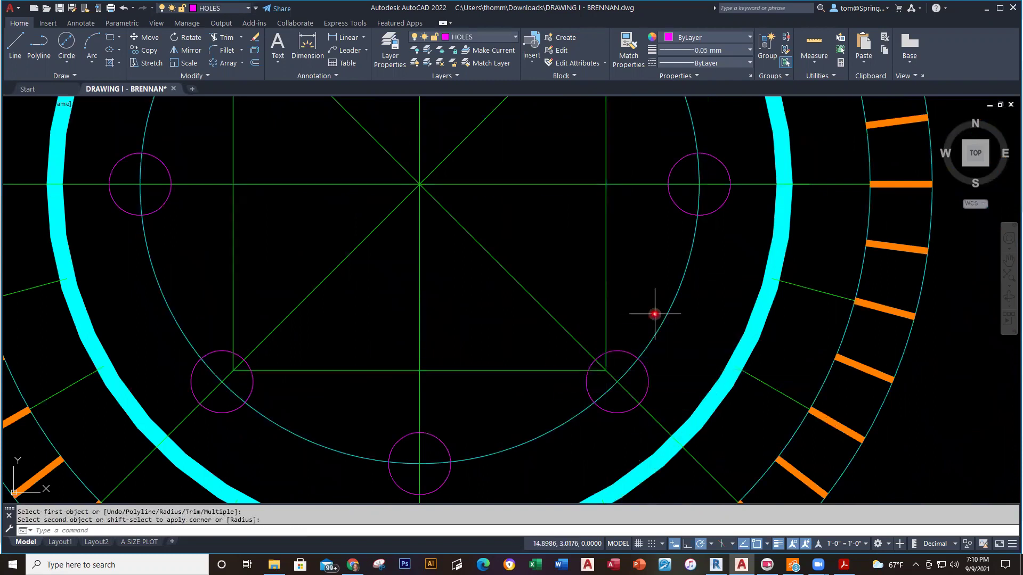
key(Escape)
Check the Acrobat reference sheet and offset the vertical centre line 0.5 to each side.
scroll(641, 326, down, 5)
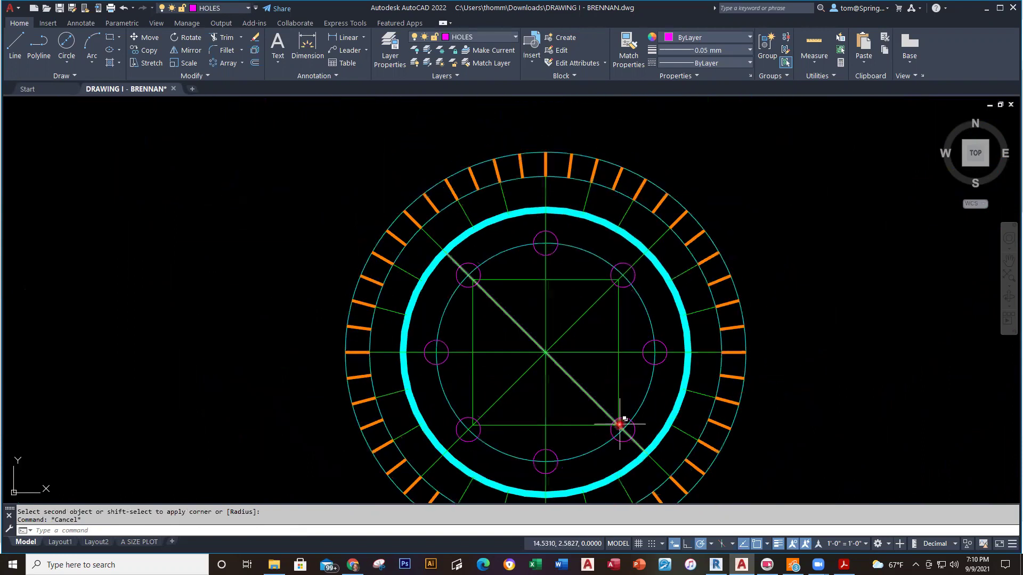
scroll(618, 405, up, 3)
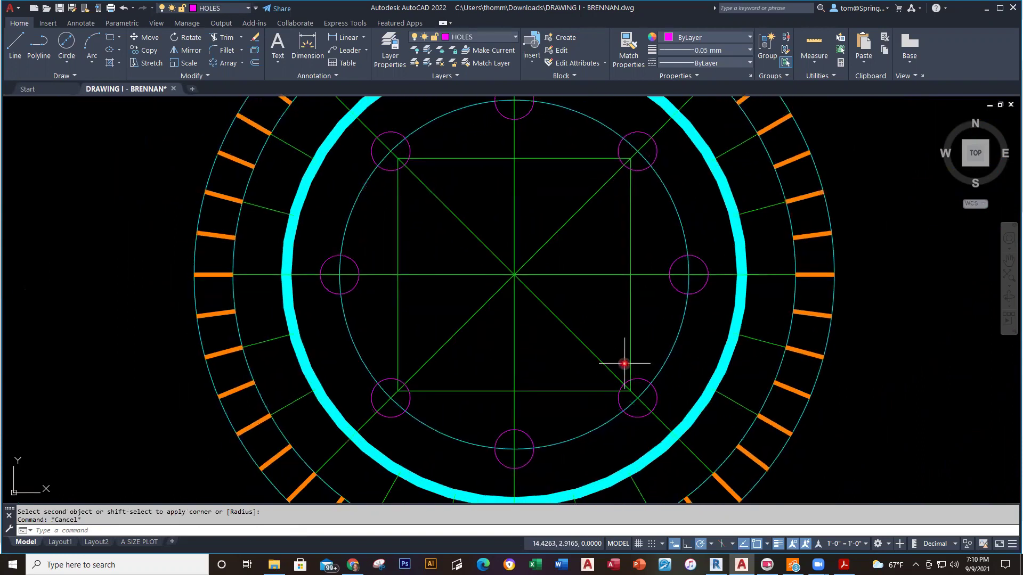
key(alt+Tab)
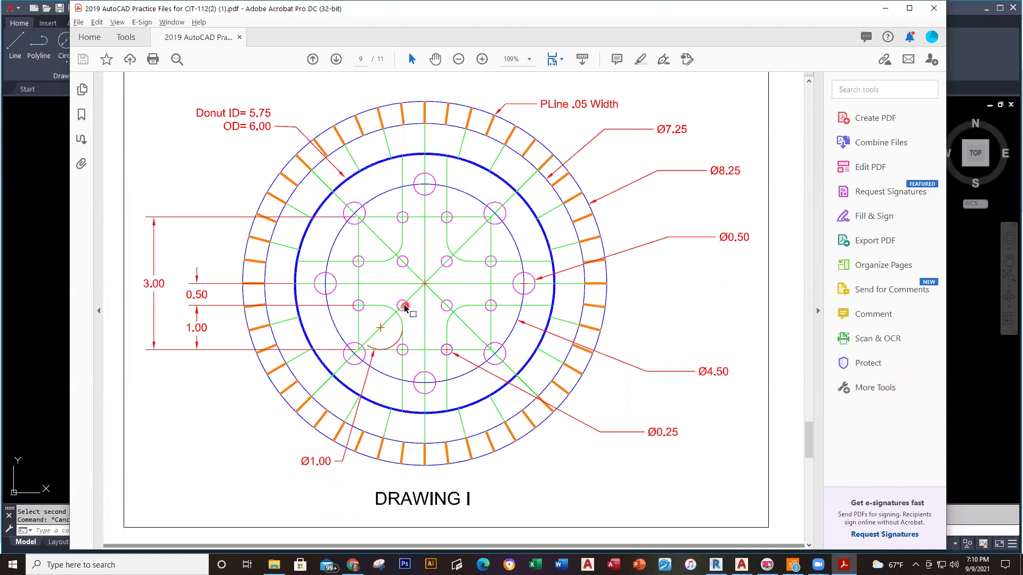
key(alt+Tab)
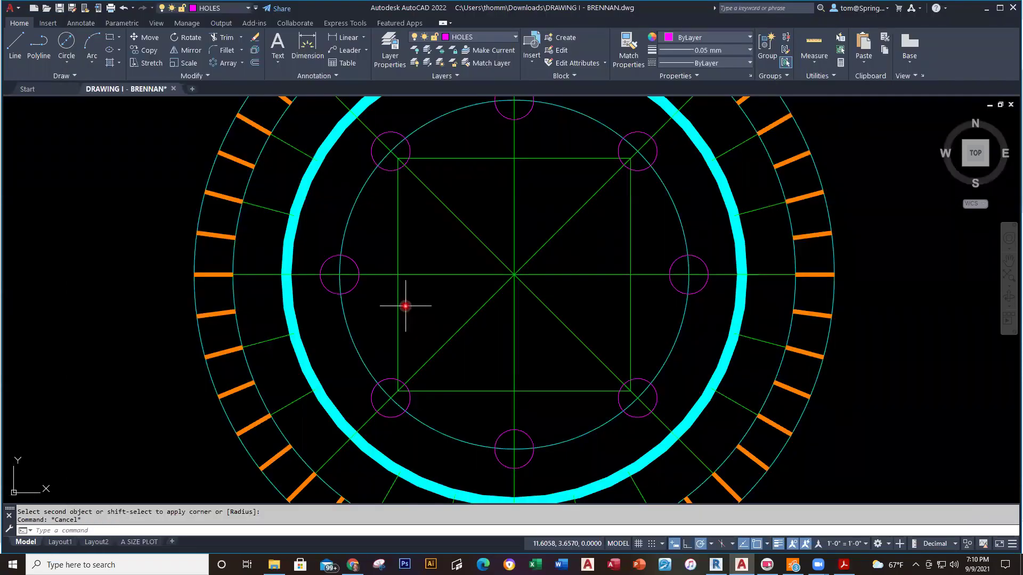
text(o)
key(Return)
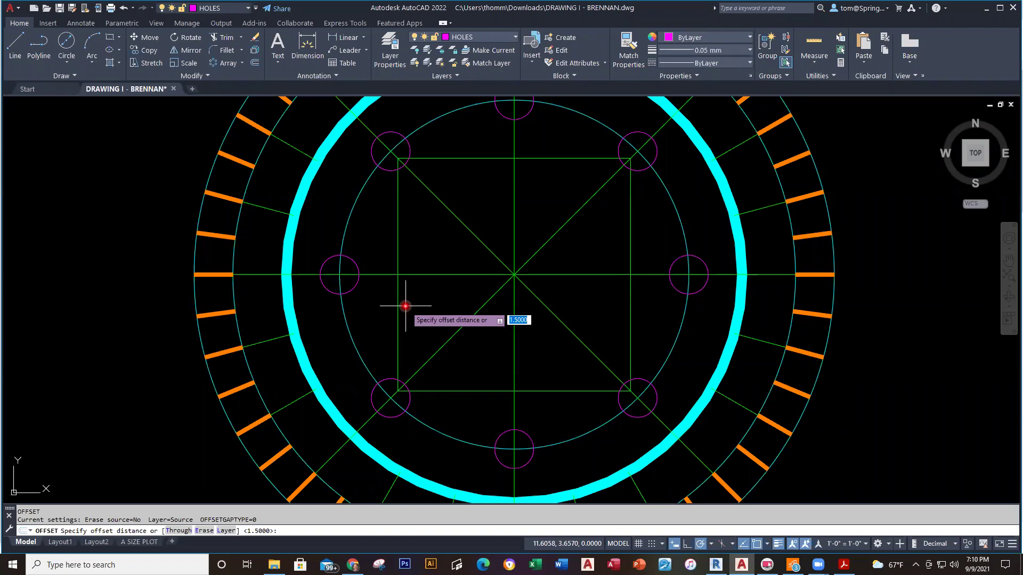
text(.5)
key(Return)
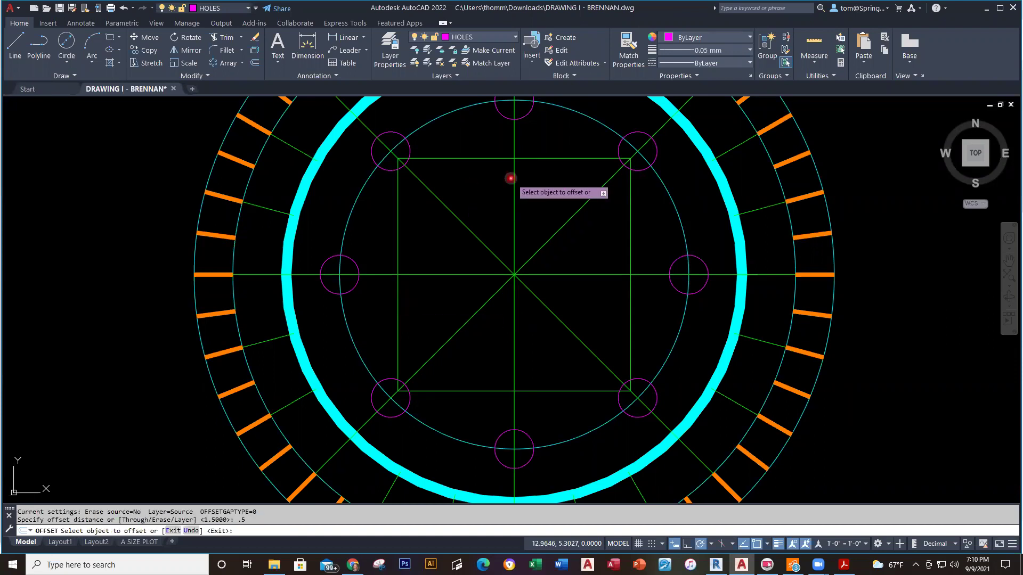
click(514, 213)
click(540, 213)
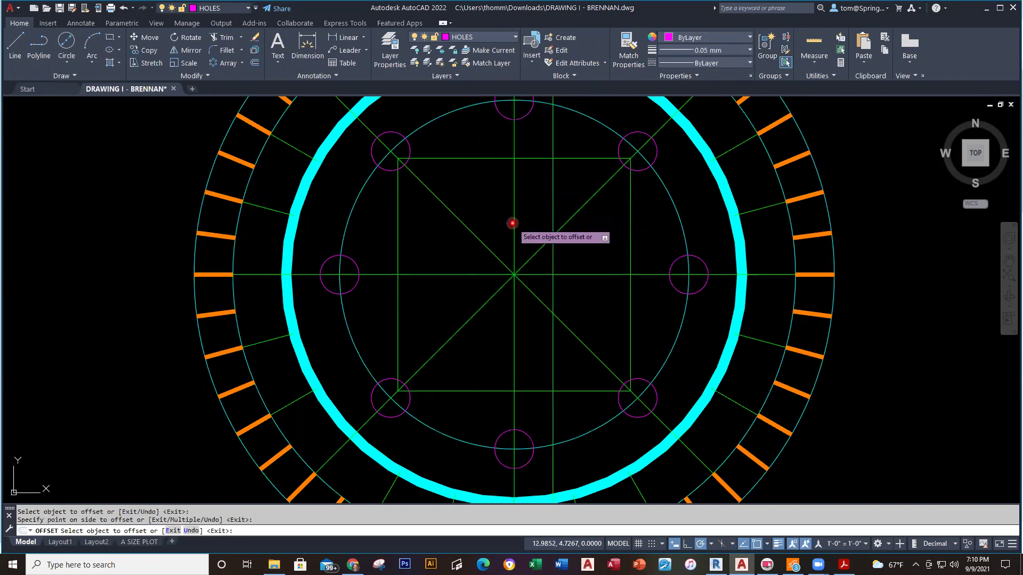
click(514, 223)
click(491, 211)
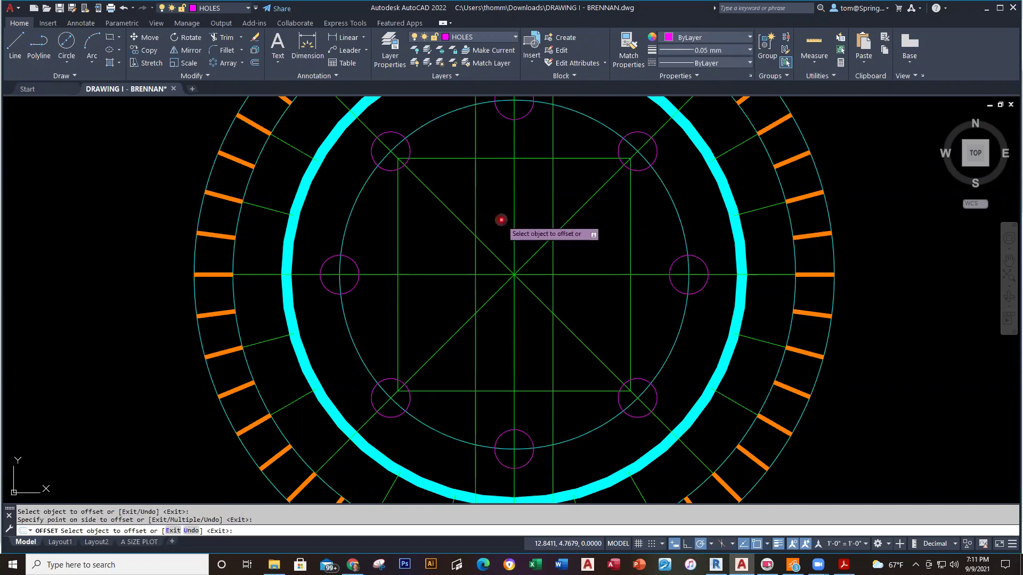
Offset the horizontal centre line 0.5 upward and 0.5 downward.
click(443, 275)
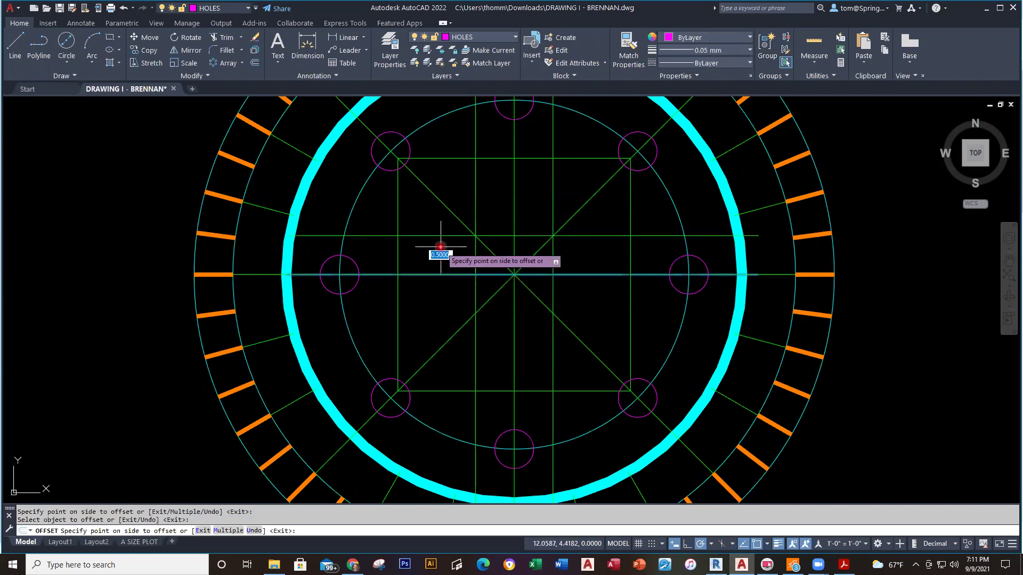
click(441, 255)
click(436, 275)
click(692, 358)
key(Escape)
Check the Acrobat reference sheet for the layout of the inner offset lines and return to the drawing.
key(alt+Tab)
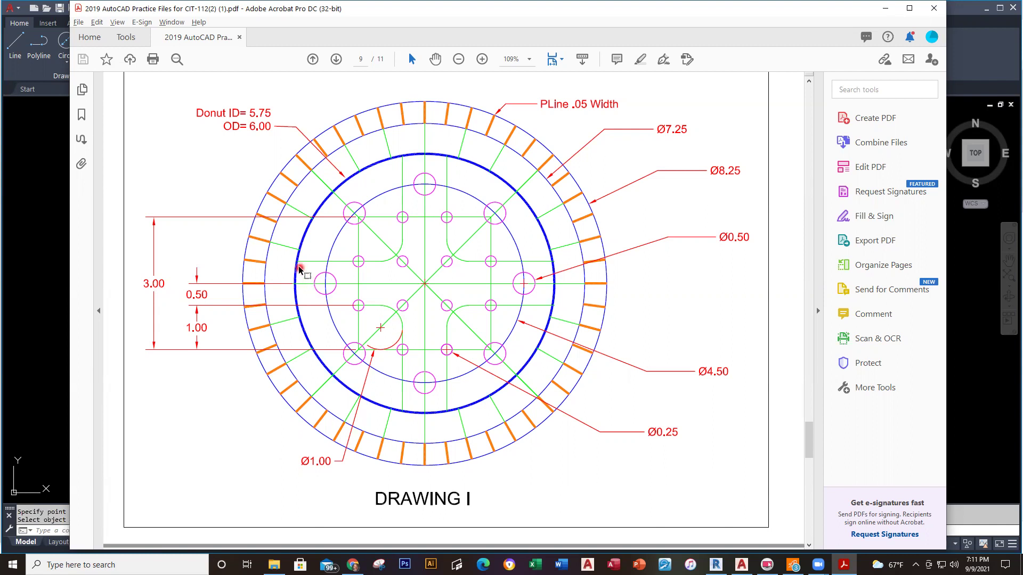
key(alt+Tab)
scroll(208, 293, down, 2)
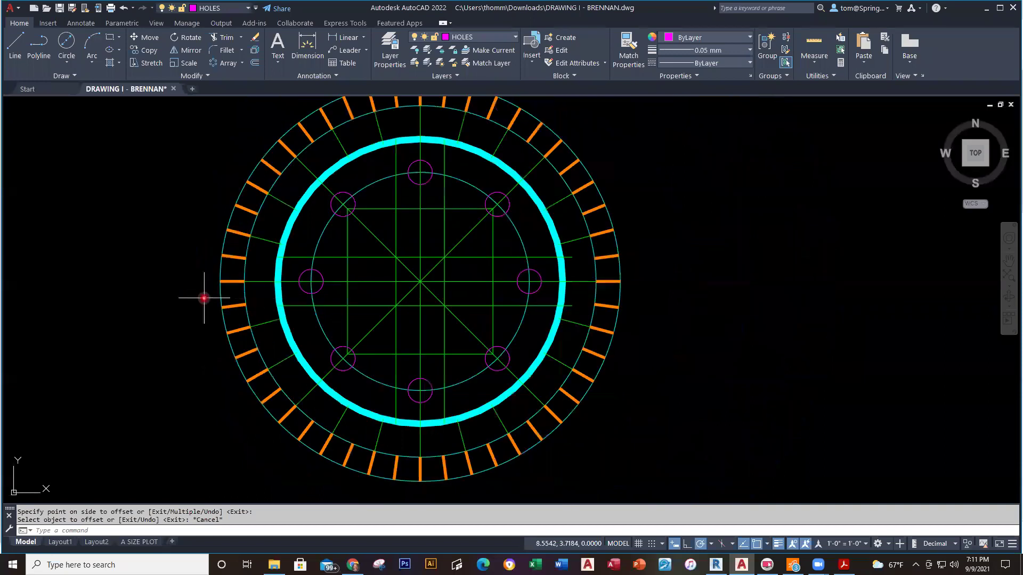
middle_drag(227, 299, 367, 320)
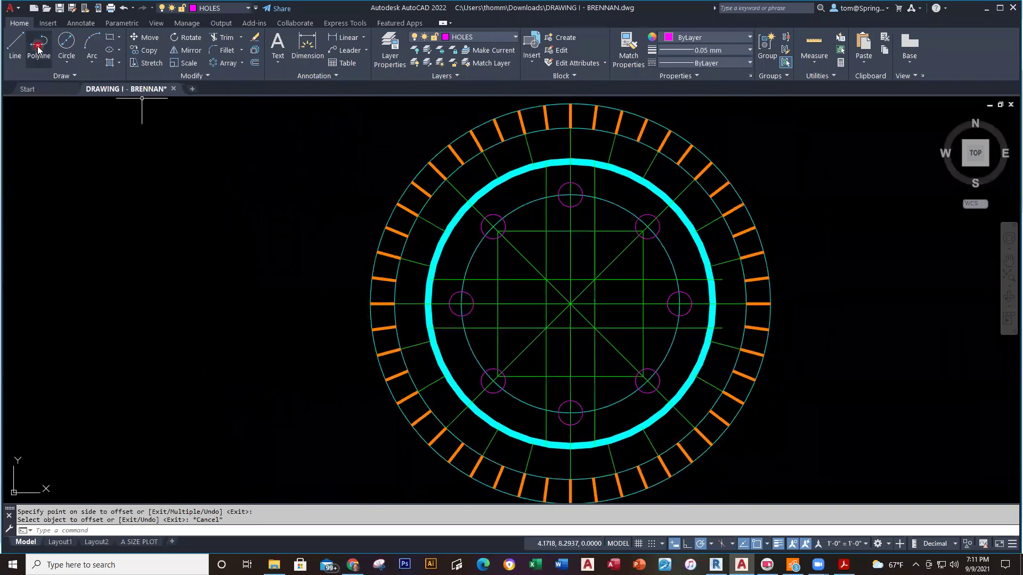
Draw a circle with a radius of 1 in the empty area left of the hub.
click(71, 62)
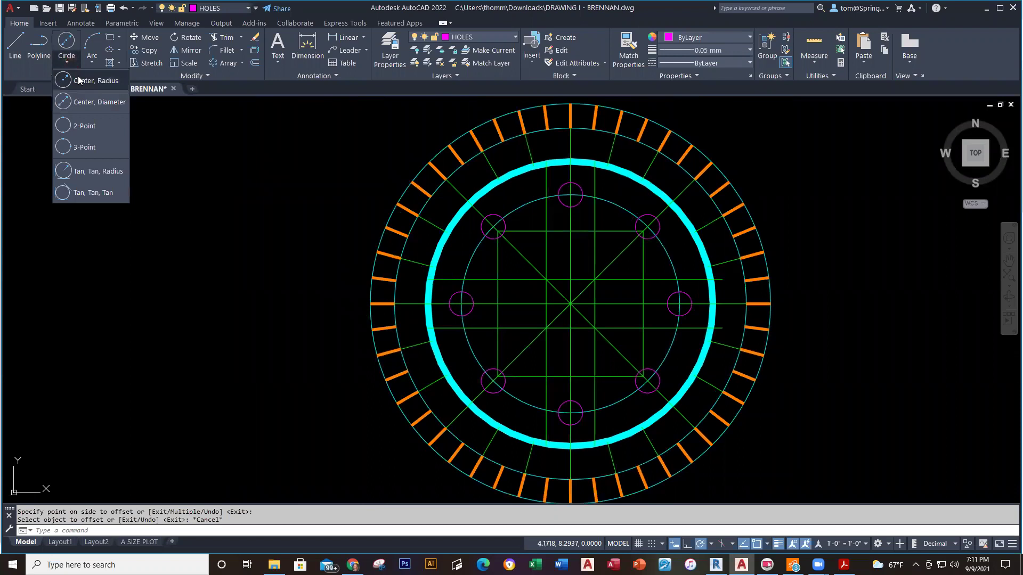
click(77, 78)
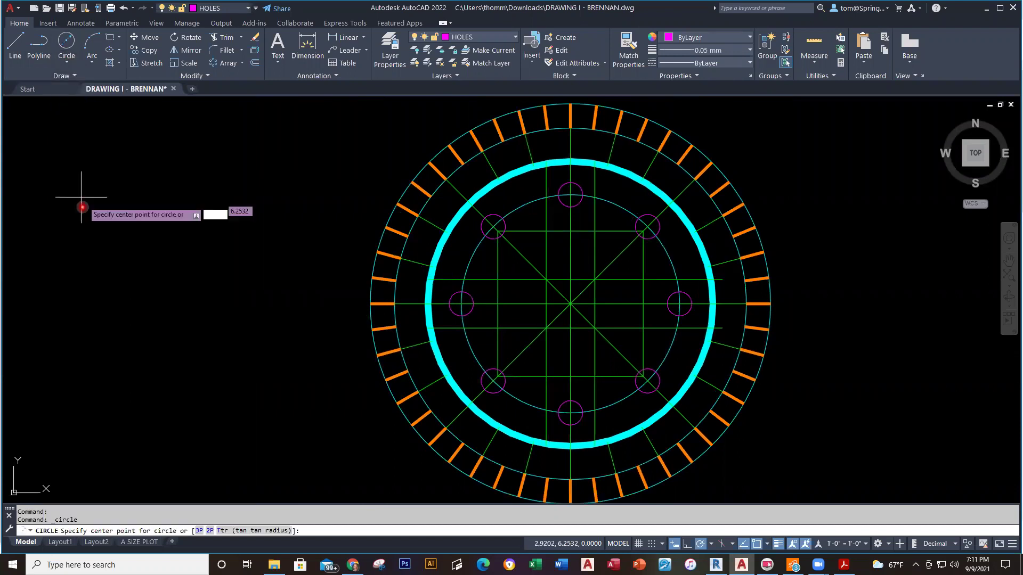
click(91, 263)
click(68, 271)
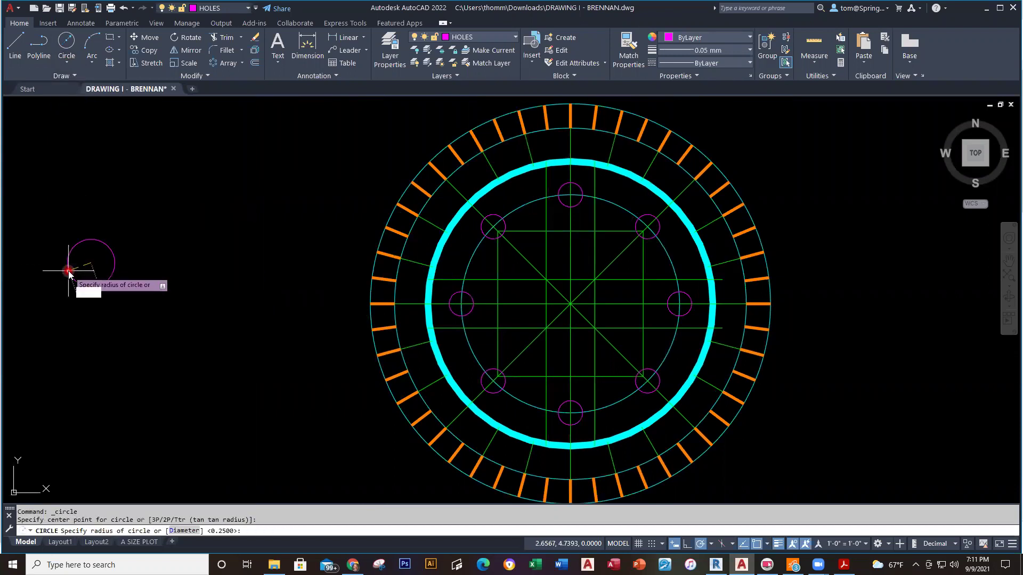
key(Return)
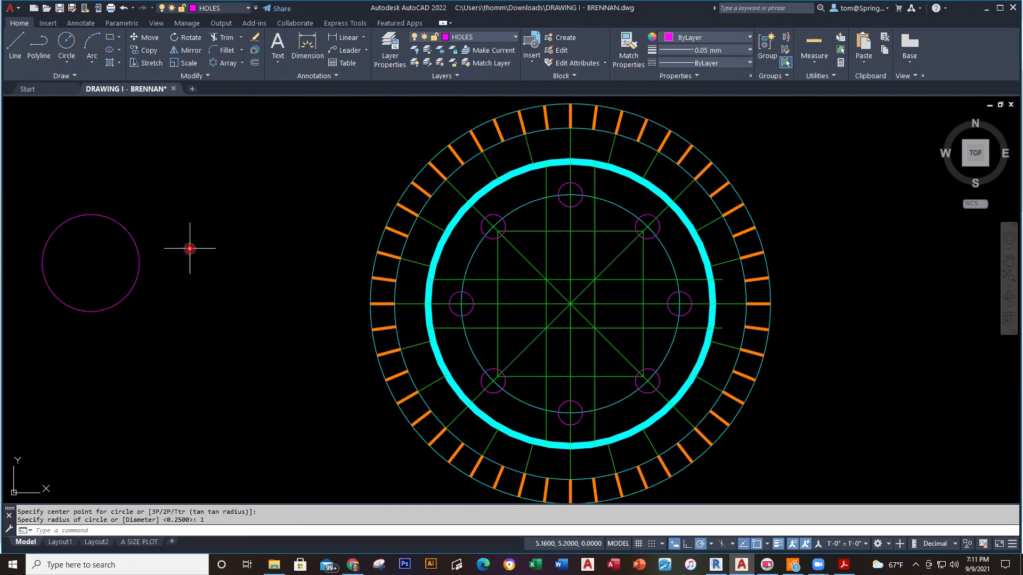
Draw a circle with a diameter of 1 between the radius-1 circle and the hub.
click(66, 60)
click(85, 98)
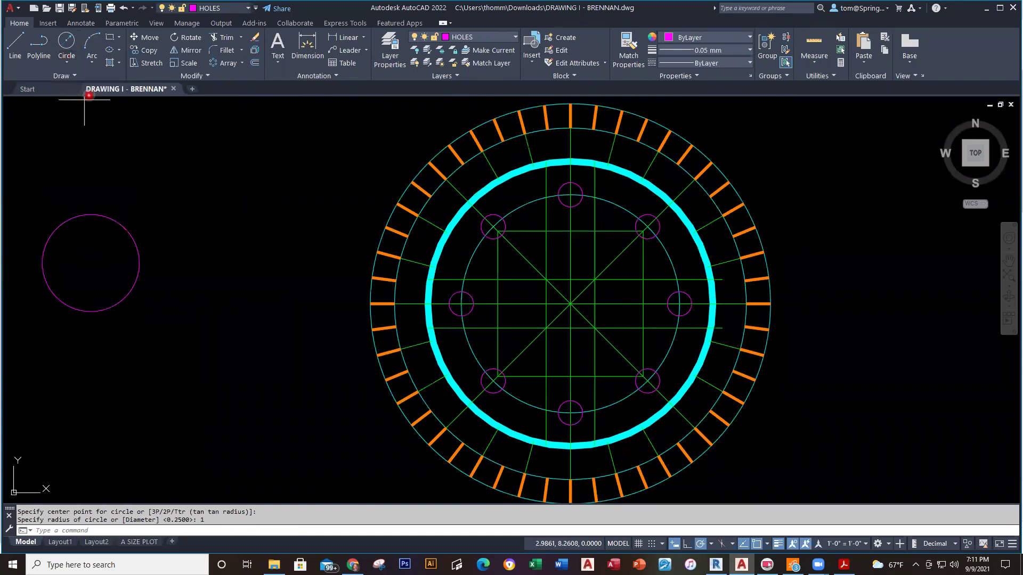
click(230, 262)
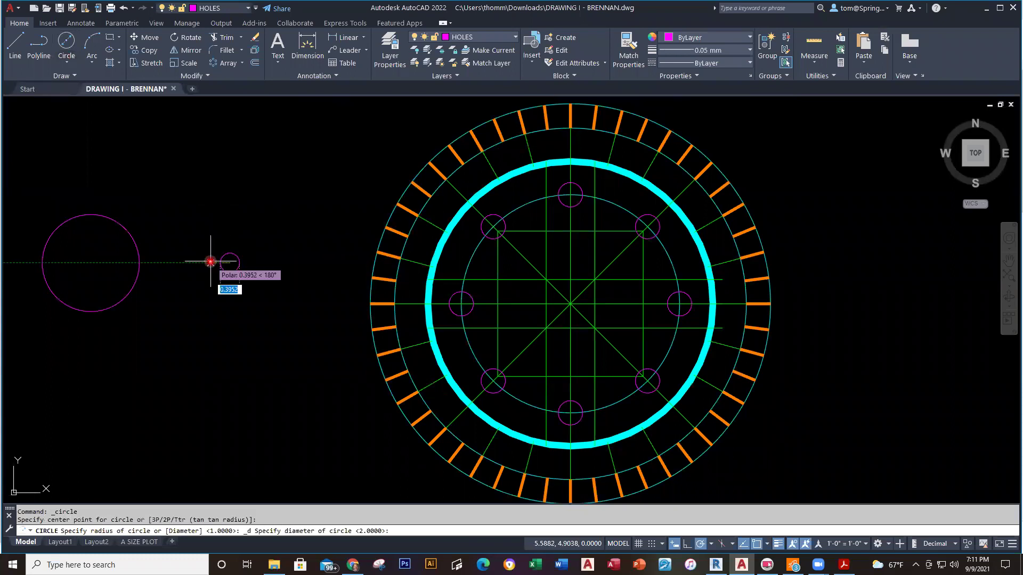
text(1)
key(Return)
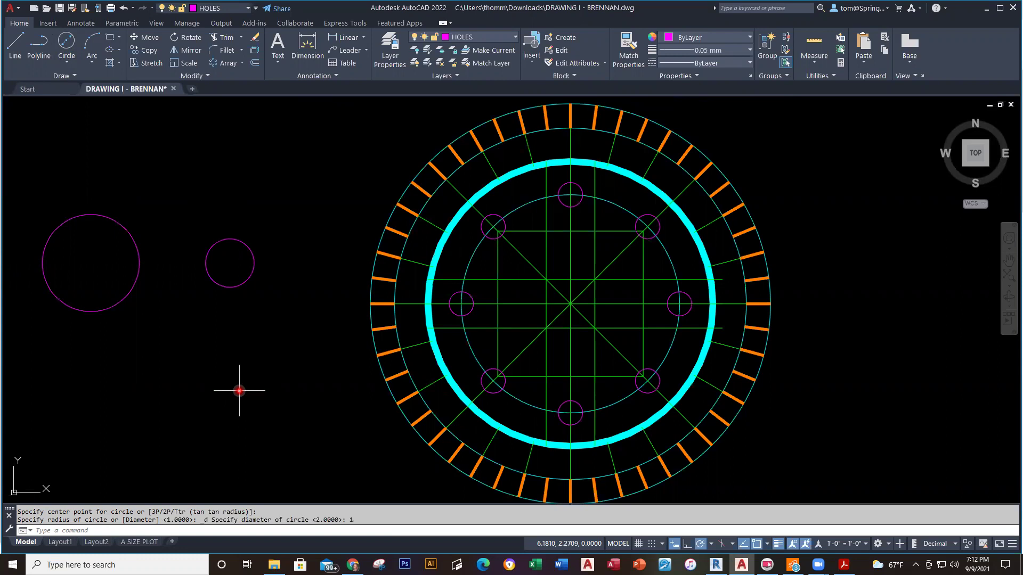
Delete the two demonstration circles left of the hub.
click(272, 159)
click(38, 337)
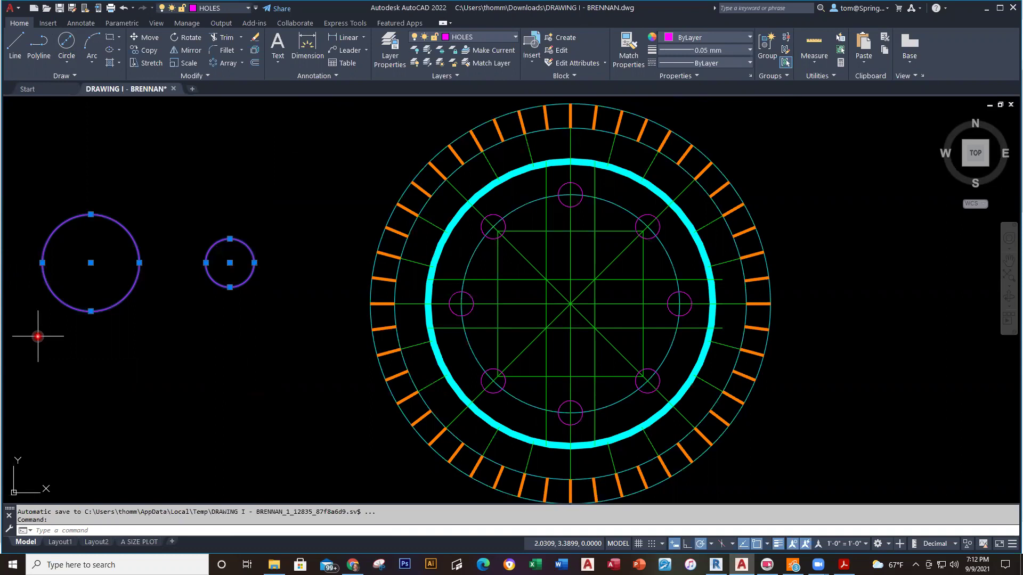
key(Delete)
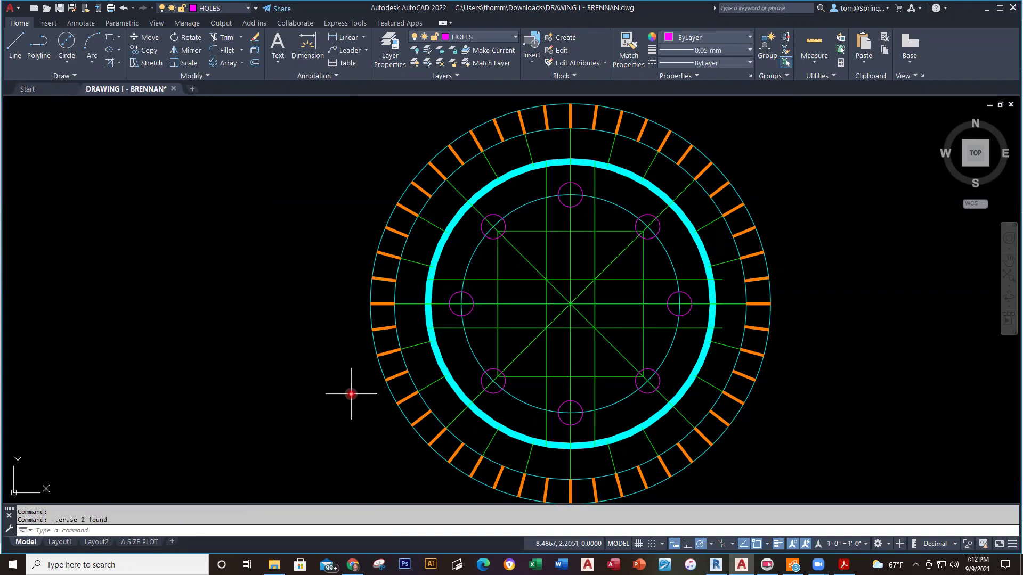
Fillet the upper horizontal and left vertical inner offset lines with radius 0.5 in No trim mode.
click(229, 52)
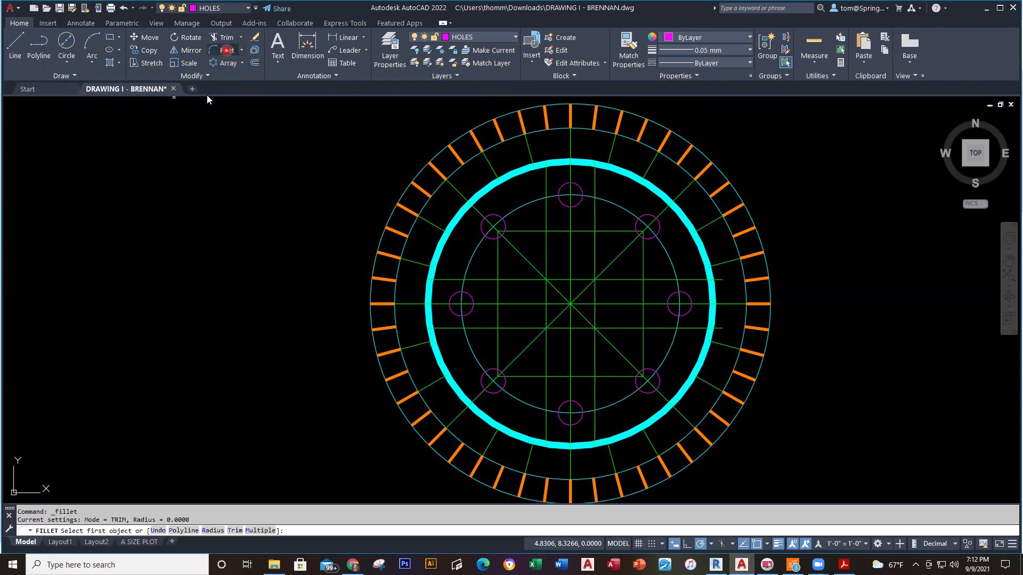
right_click(166, 248)
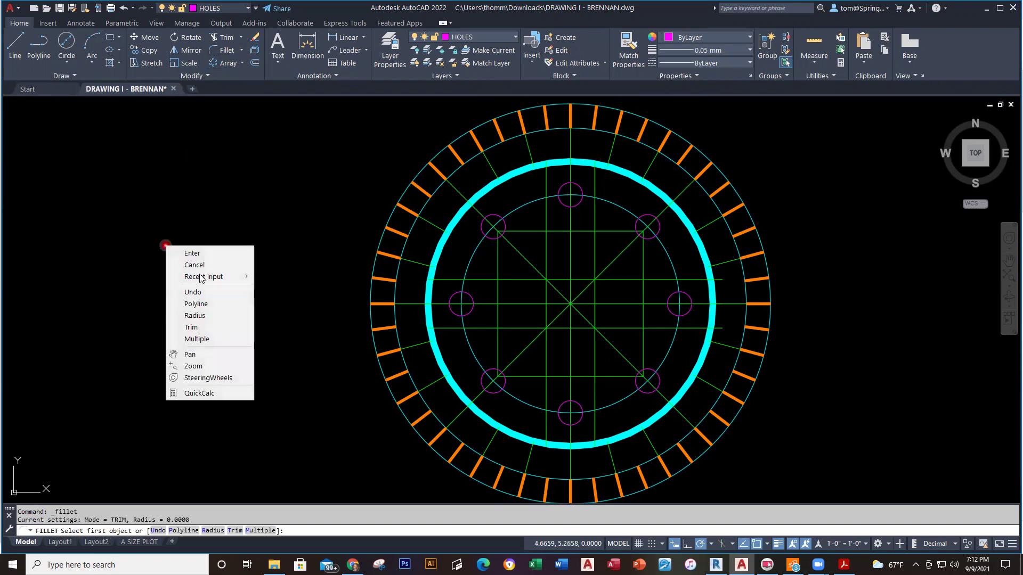
click(209, 315)
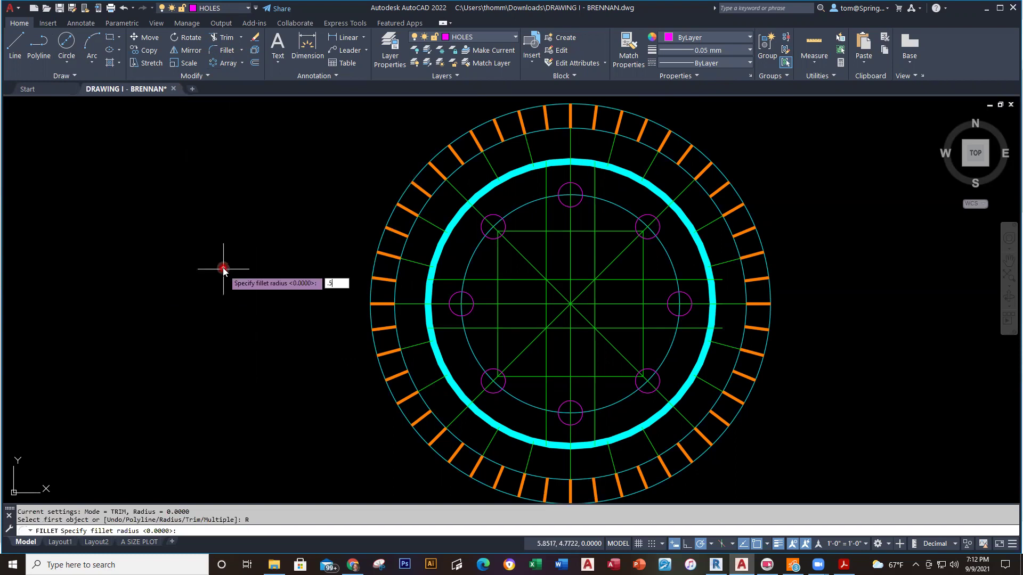
key(Return)
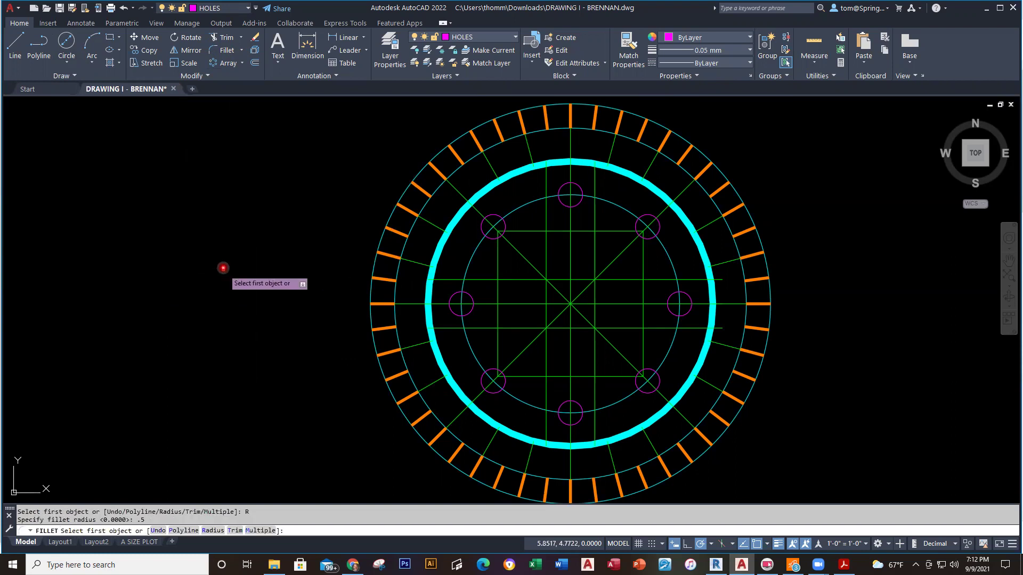
click(235, 531)
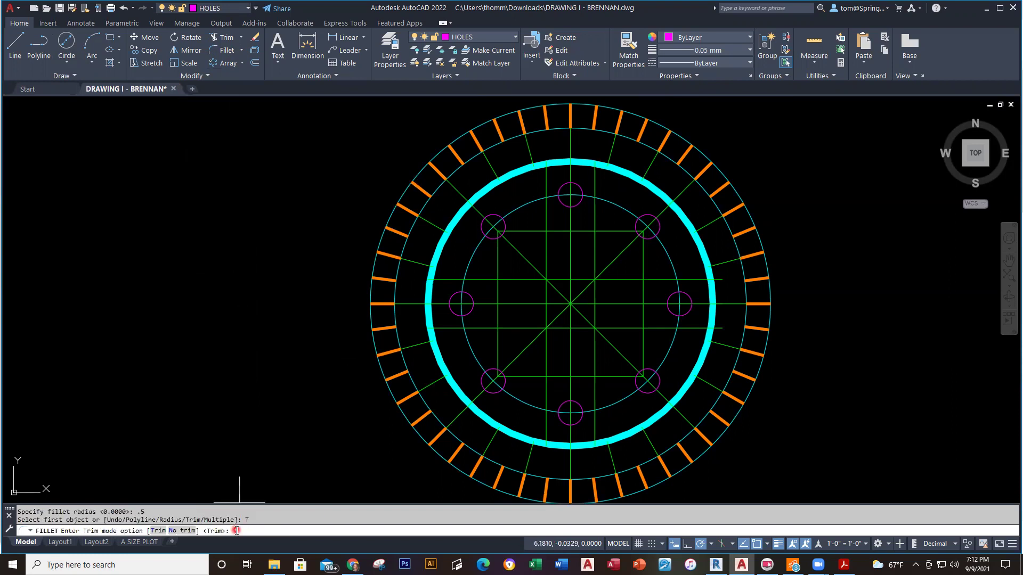
click(182, 530)
scroll(492, 324, up, 4)
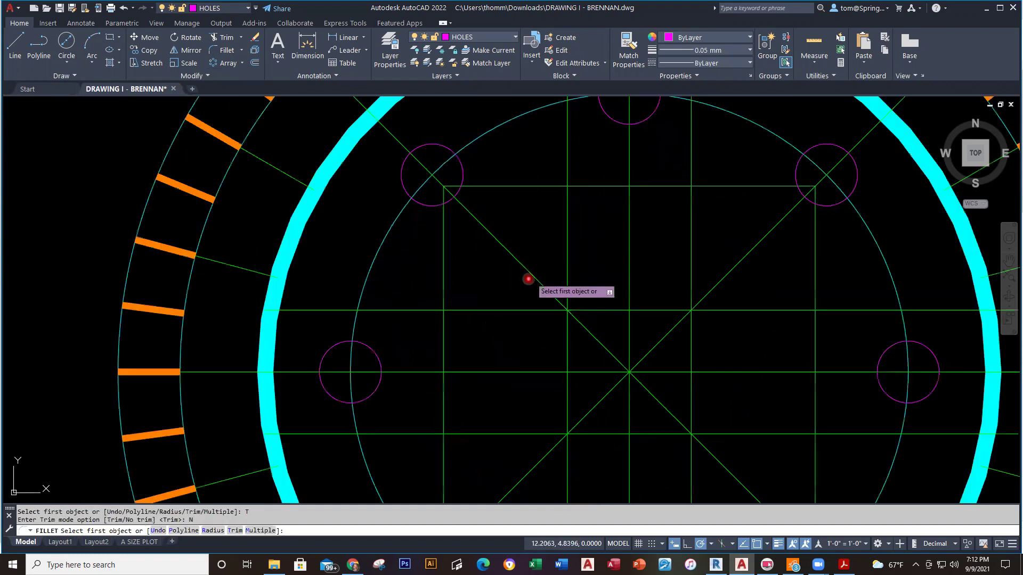
click(521, 309)
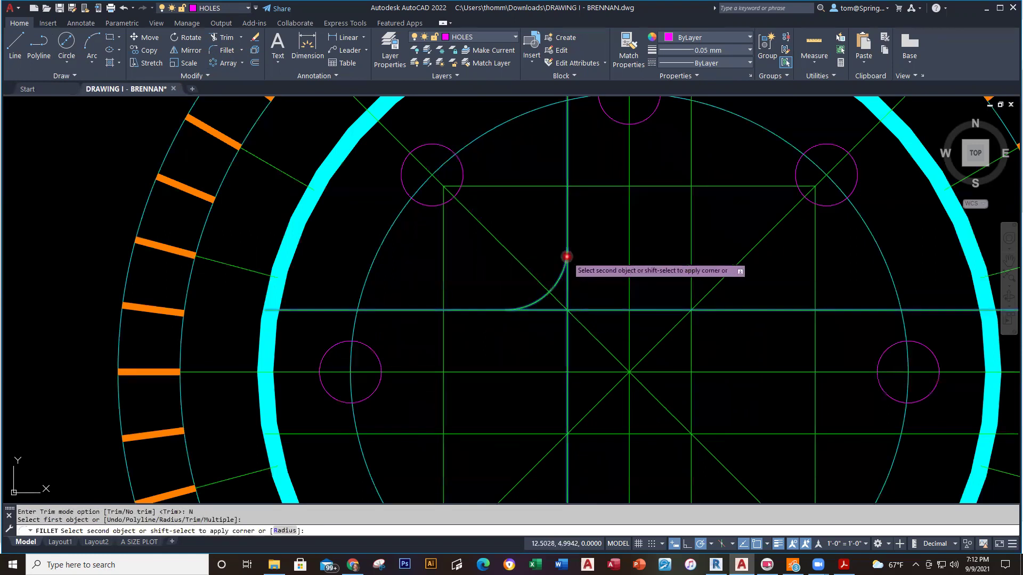
click(567, 258)
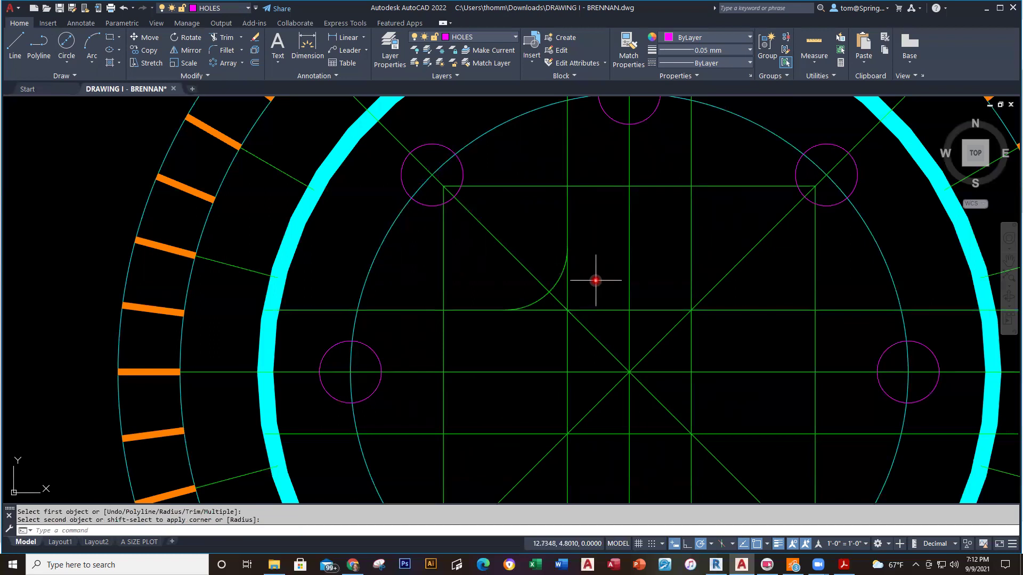
Fillet the right vertical and upper horizontal inner offset lines at their upper-right corner with the same 0.5 radius.
right_click(603, 234)
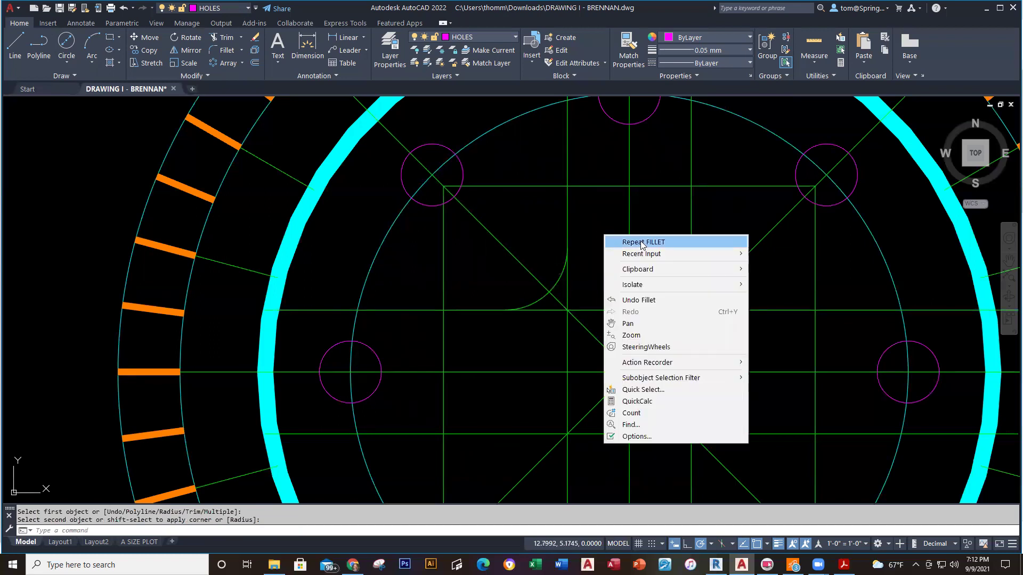
click(708, 242)
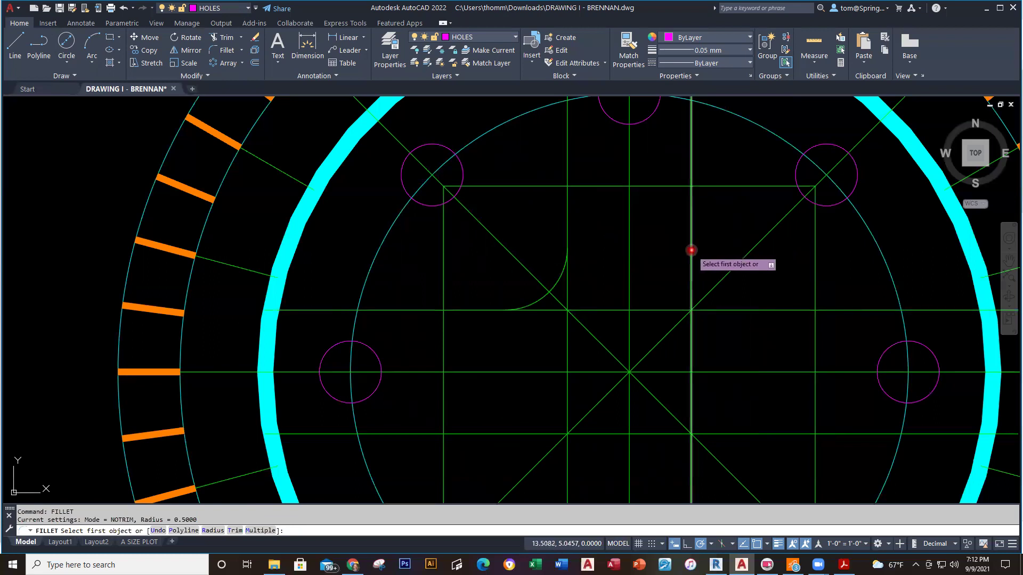
click(691, 251)
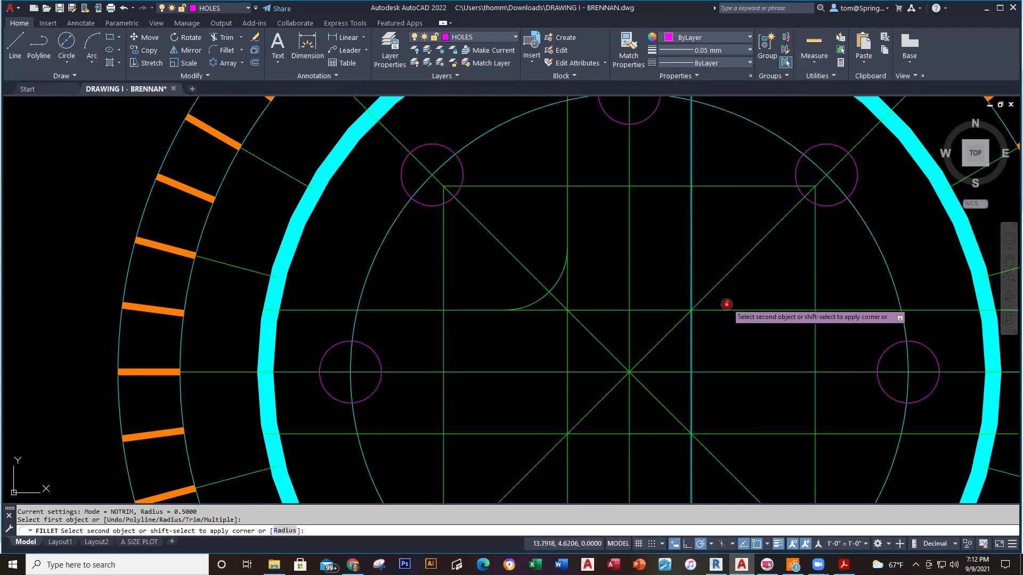
click(739, 309)
scroll(735, 358, down, 5)
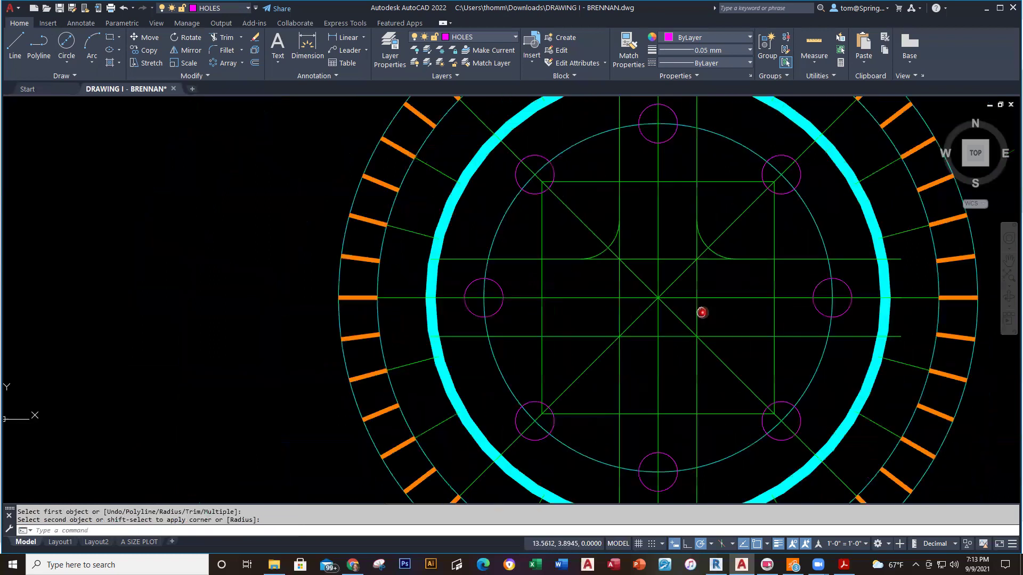
Fillet the lower horizontal and left vertical inner offset lines at their lower-left corner with the same 0.5 radius.
right_click(566, 331)
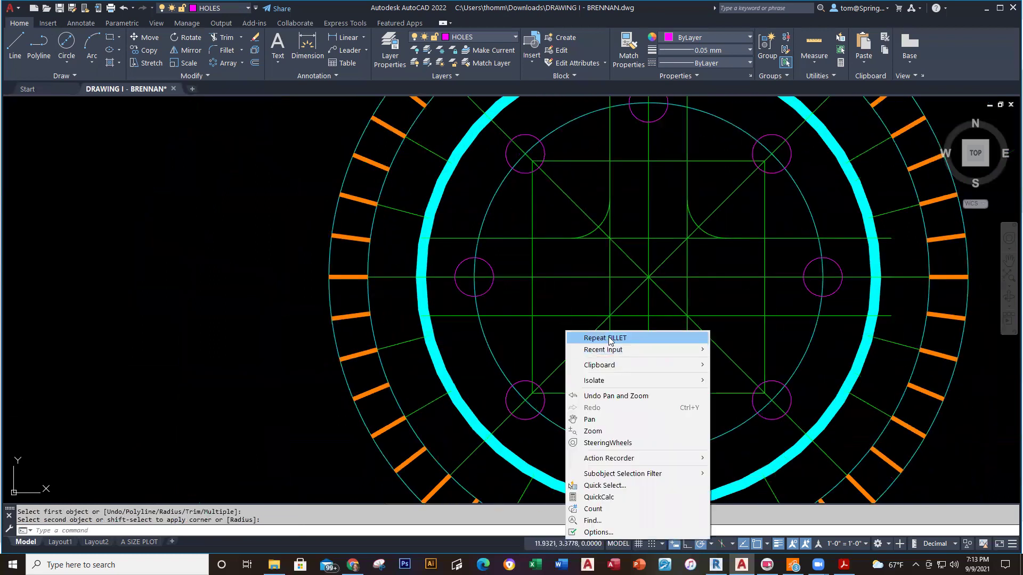
click(575, 337)
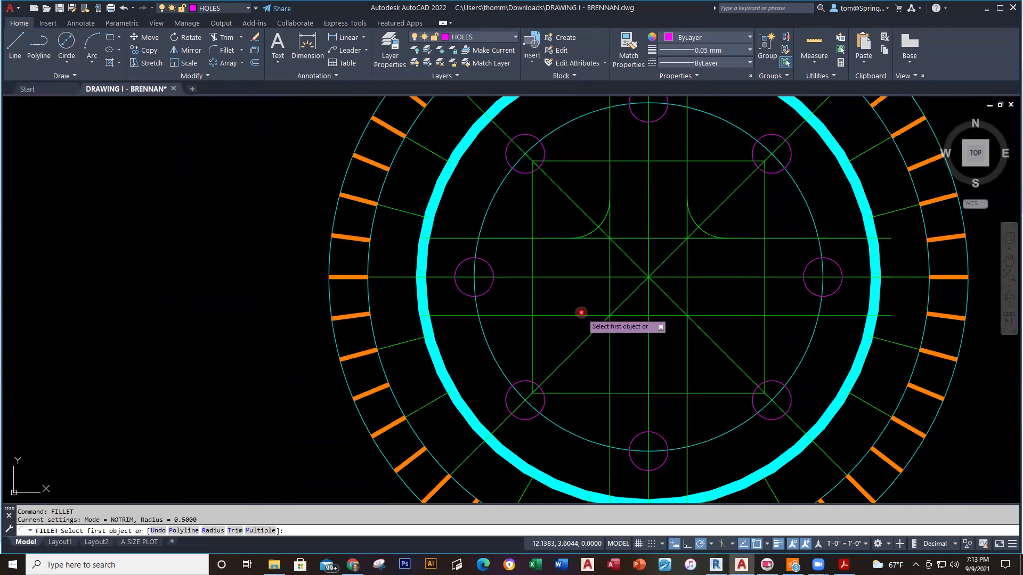
click(577, 316)
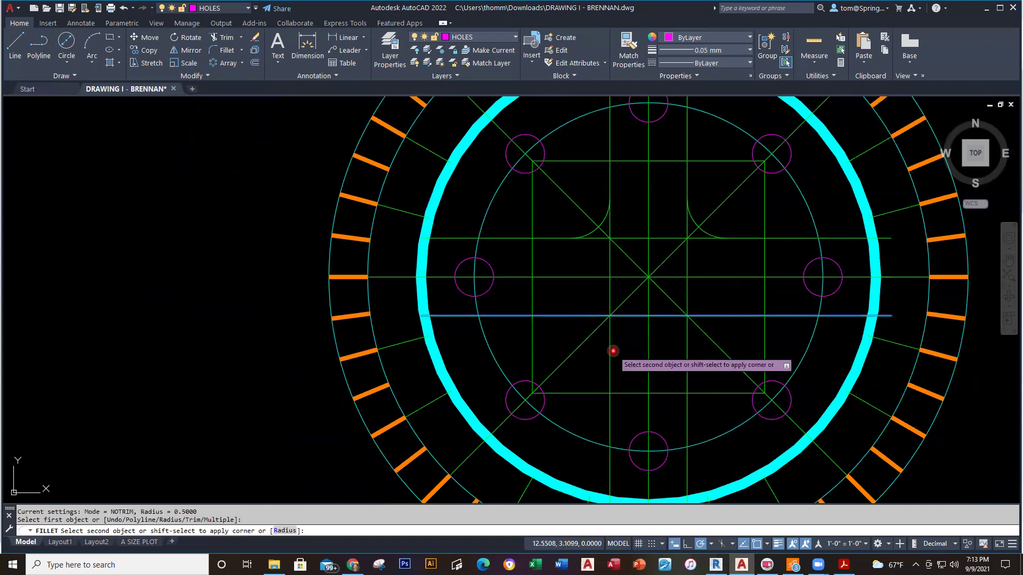
click(609, 355)
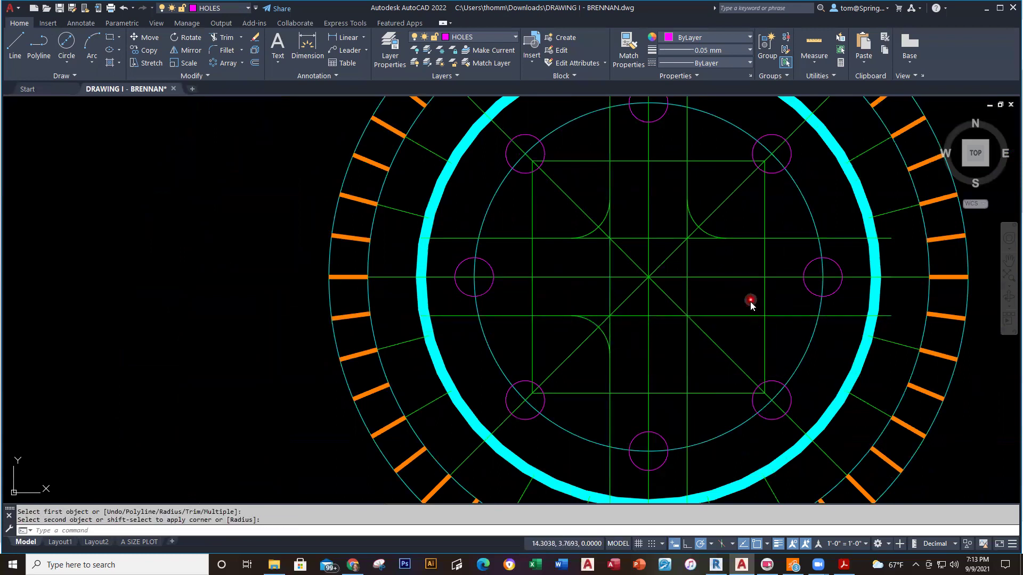
Fillet the lower horizontal and right vertical inner offset lines at their lower-right corner and end the command.
right_click(784, 297)
click(792, 307)
click(714, 316)
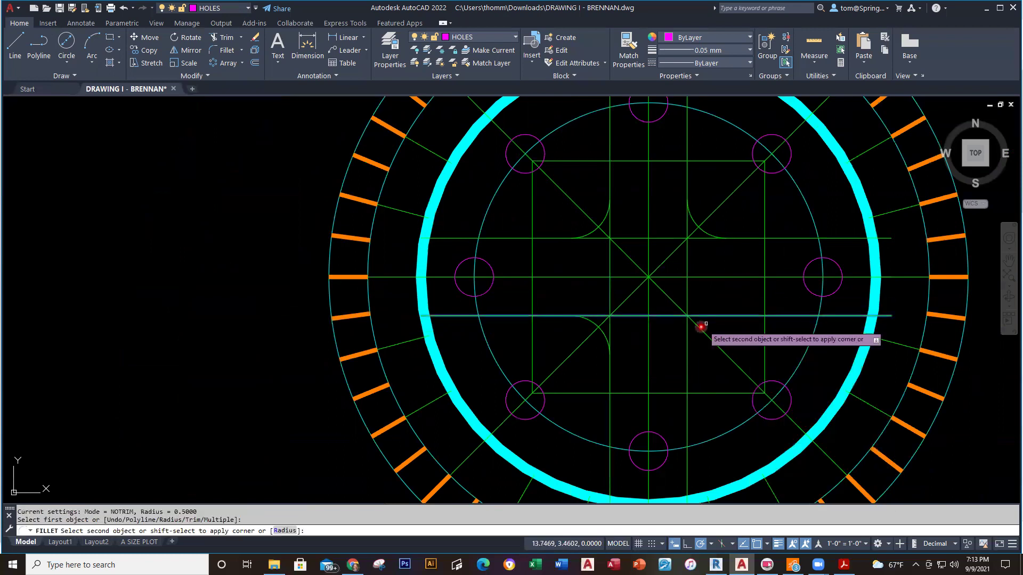
click(687, 347)
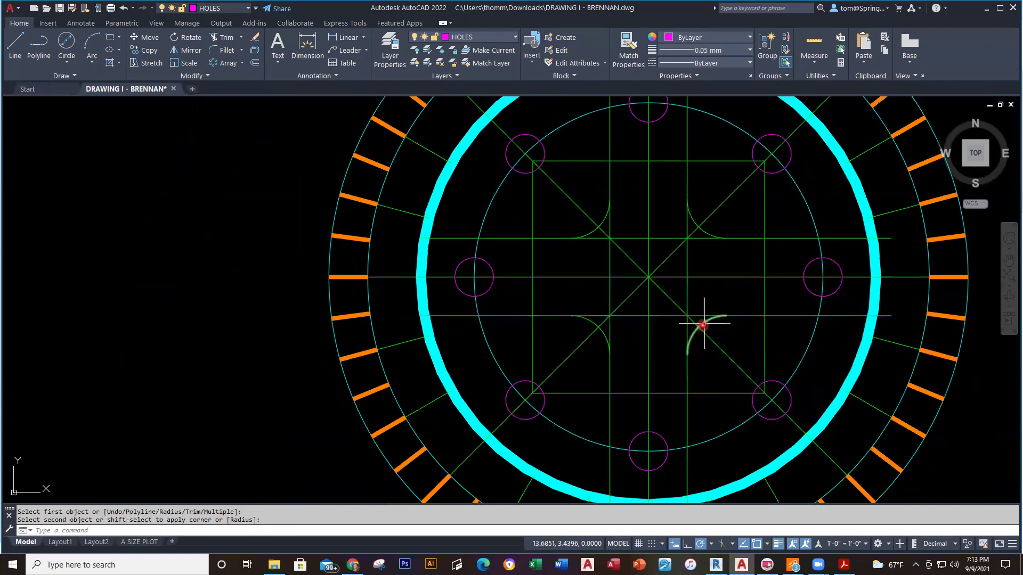
key(Escape)
Trim the horizontal and vertical line pieces between the lower-right fillet arc and the corner of the inner offset lines.
scroll(709, 315, up, 2)
scroll(709, 315, up, 2)
text(tr)
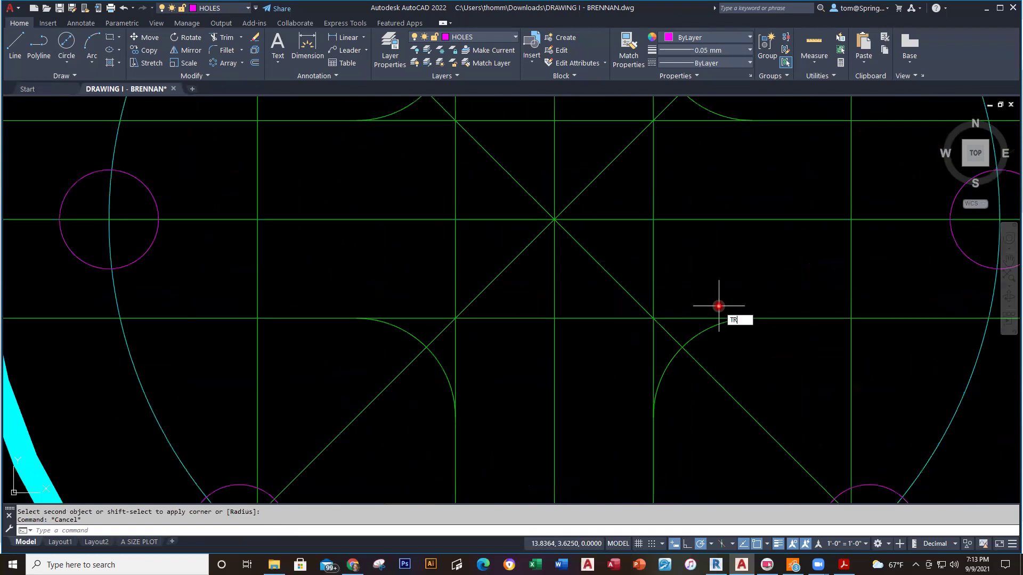
key(Return)
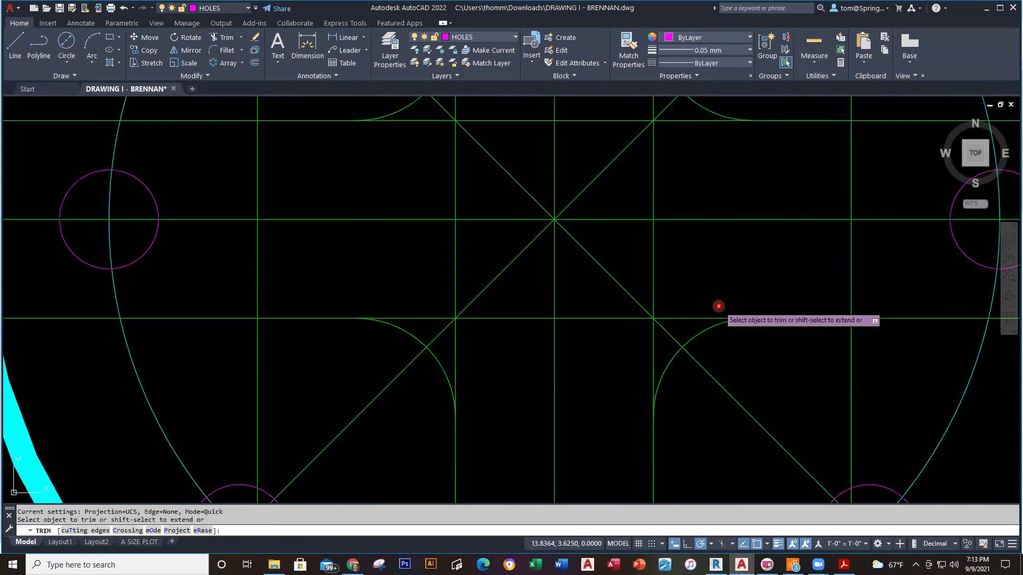
click(688, 316)
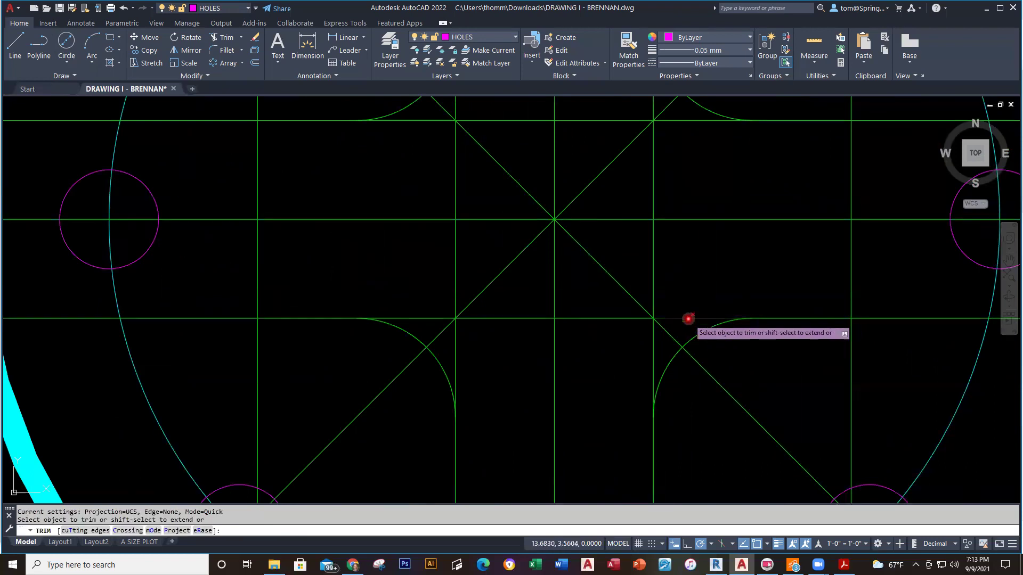
click(651, 360)
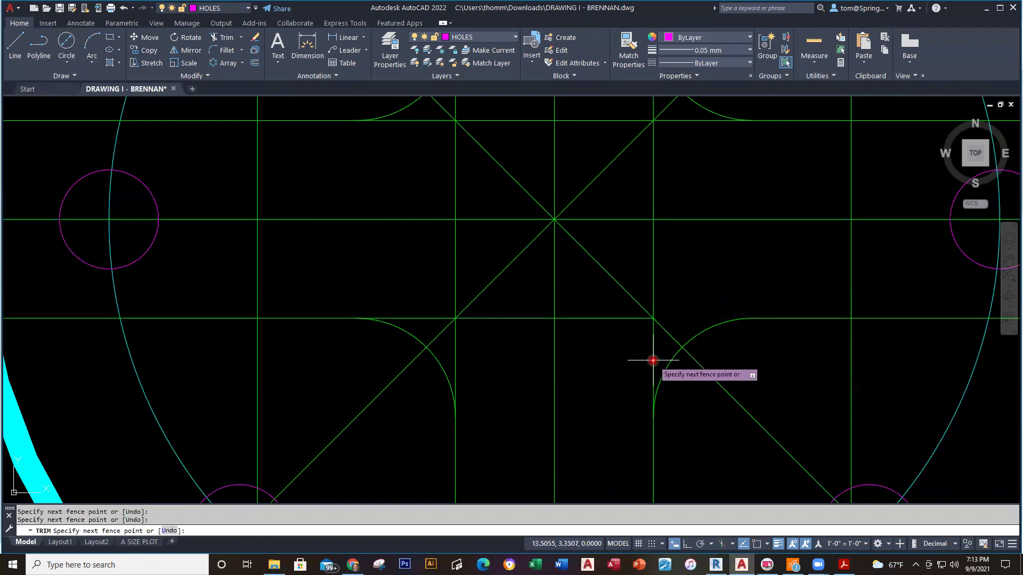
click(658, 348)
key(Return)
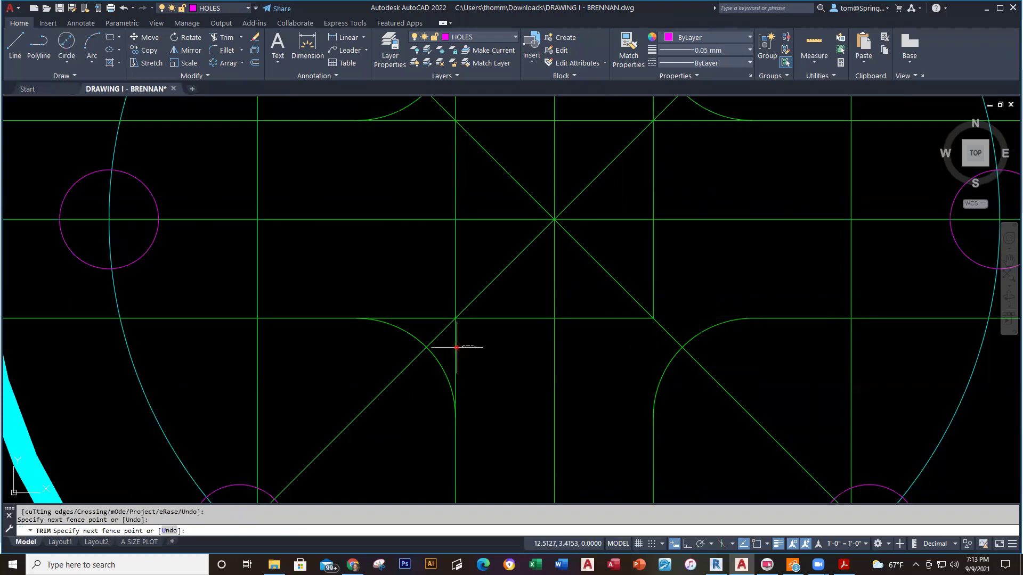
Trim the two line pieces inside the lower-left fillet arc back to the arc's ends.
click(427, 295)
click(427, 323)
key(Return)
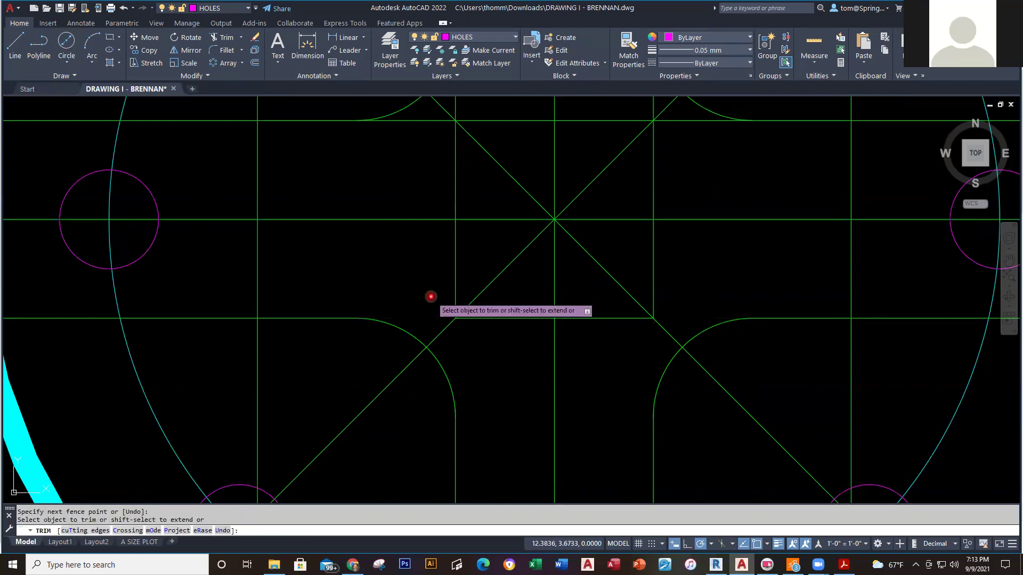
Trim the horizontal and vertical line pieces between the upper-left fillet arc and its corner.
scroll(429, 303, down, 2)
middle_drag(430, 306, 450, 438)
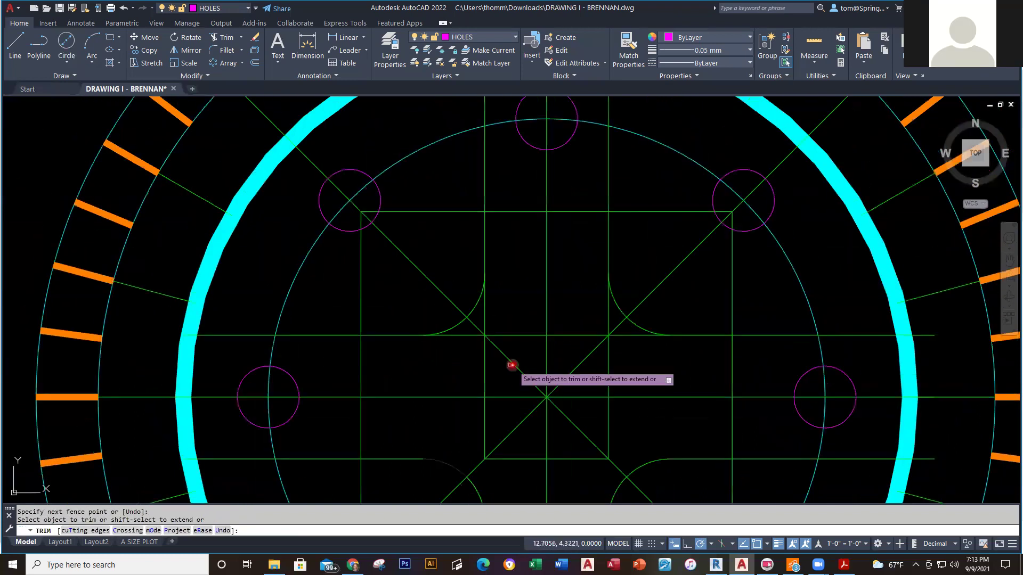
click(460, 335)
click(481, 308)
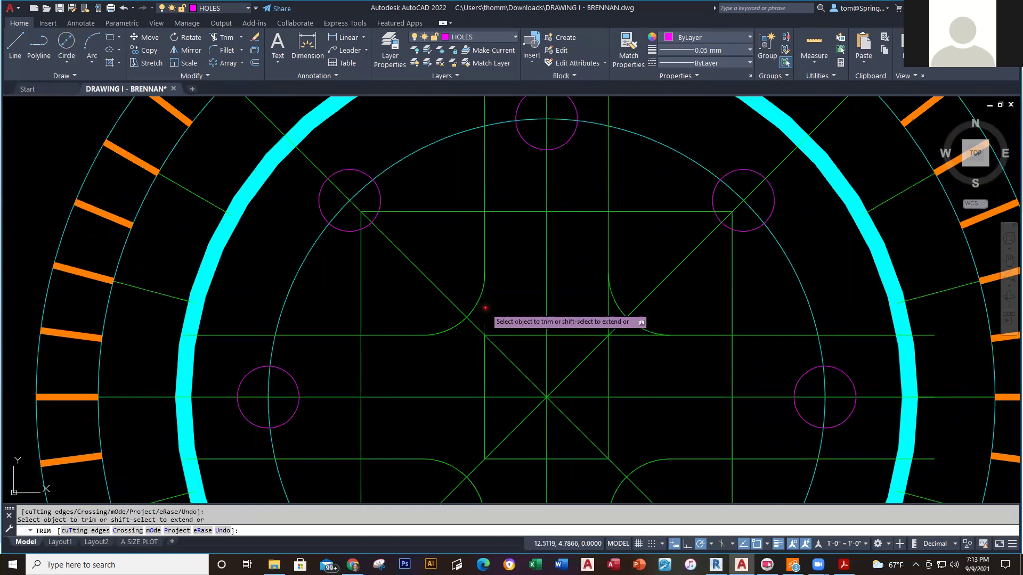
Trim the horizontal and vertical line pieces between the upper-right fillet arc and its corner, and end the command.
click(628, 334)
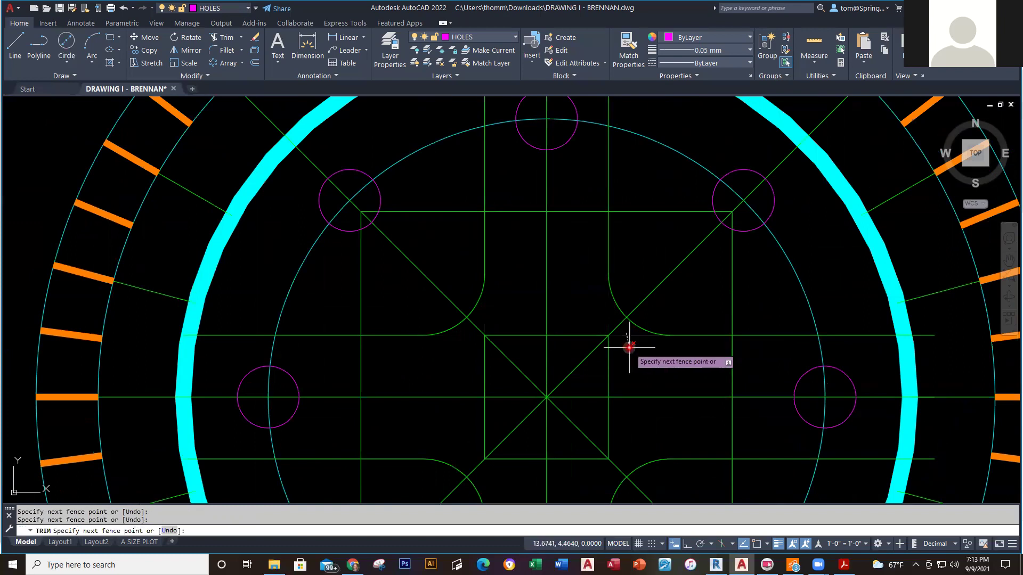
key(Escape)
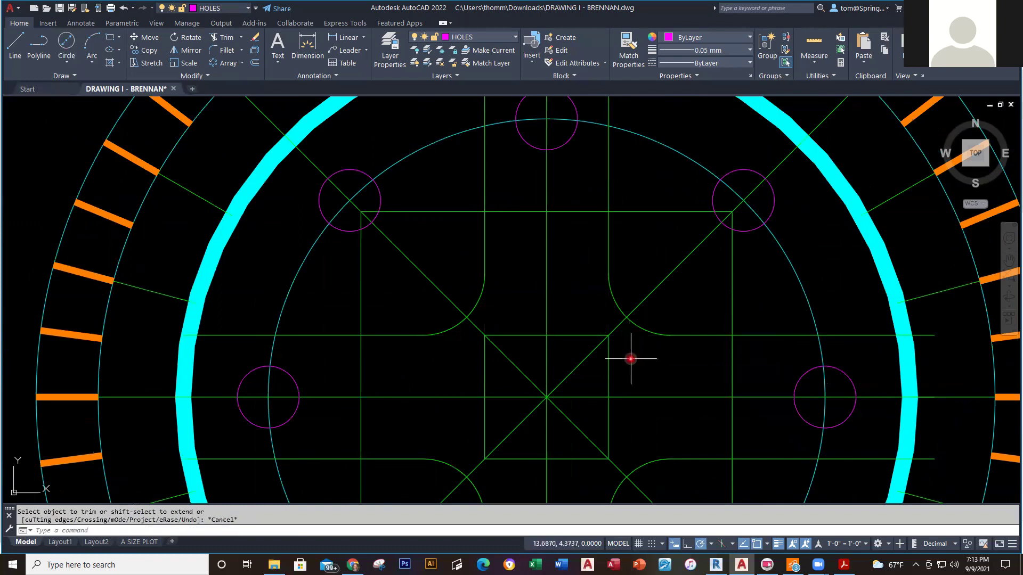
scroll(630, 359, down, 2)
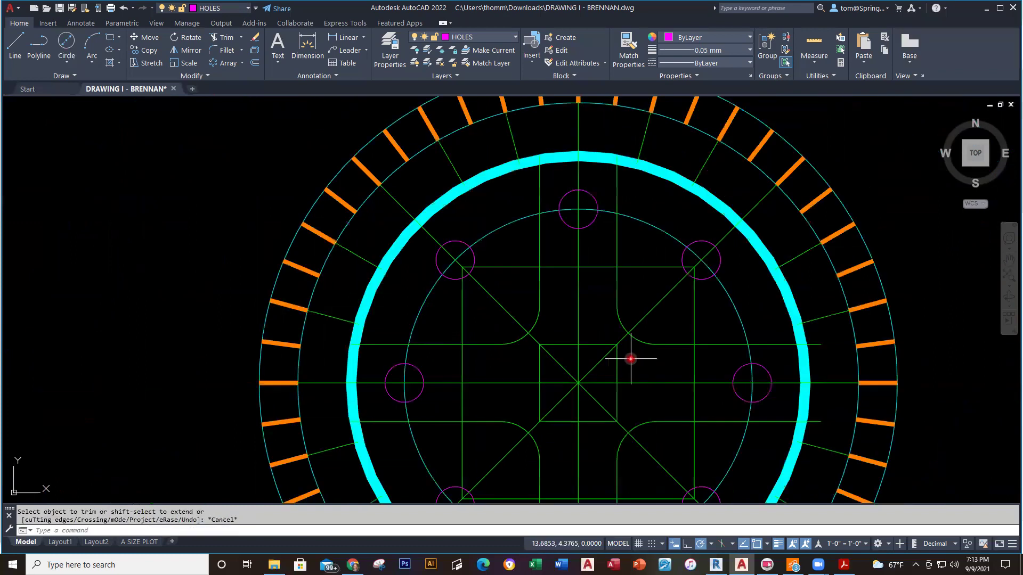
middle_drag(630, 358, 590, 283)
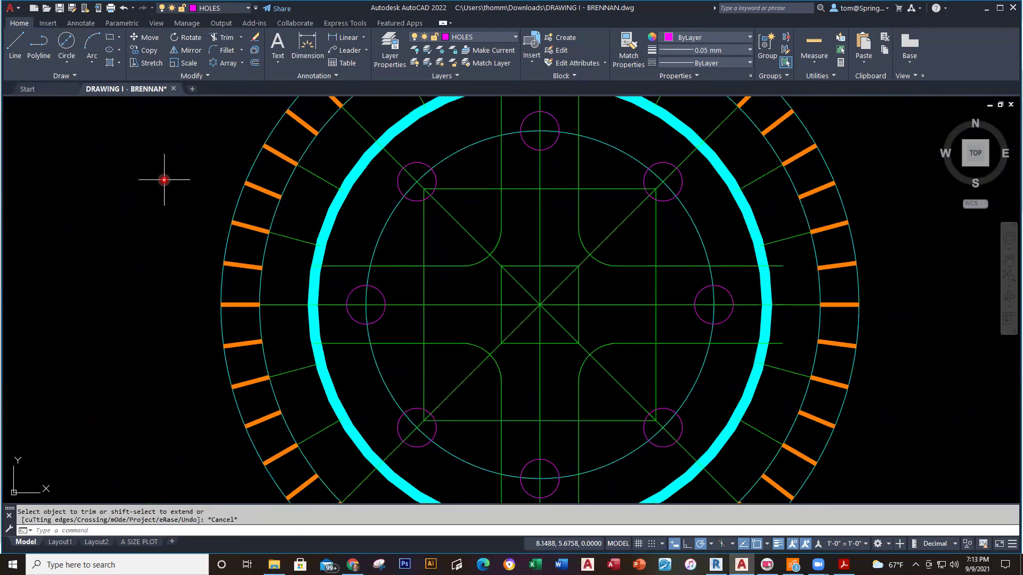
click(226, 52)
right_click(96, 200)
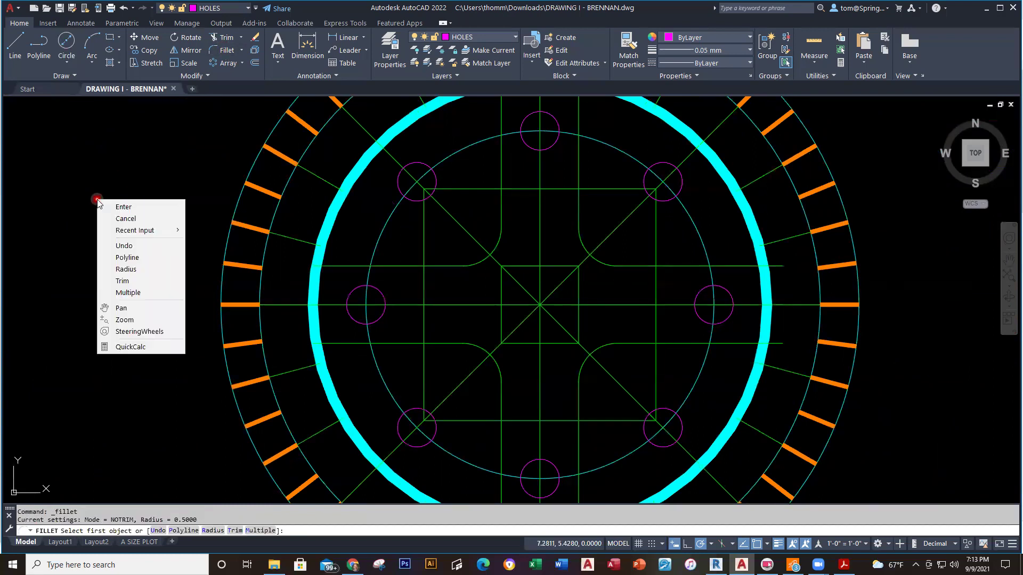
click(141, 270)
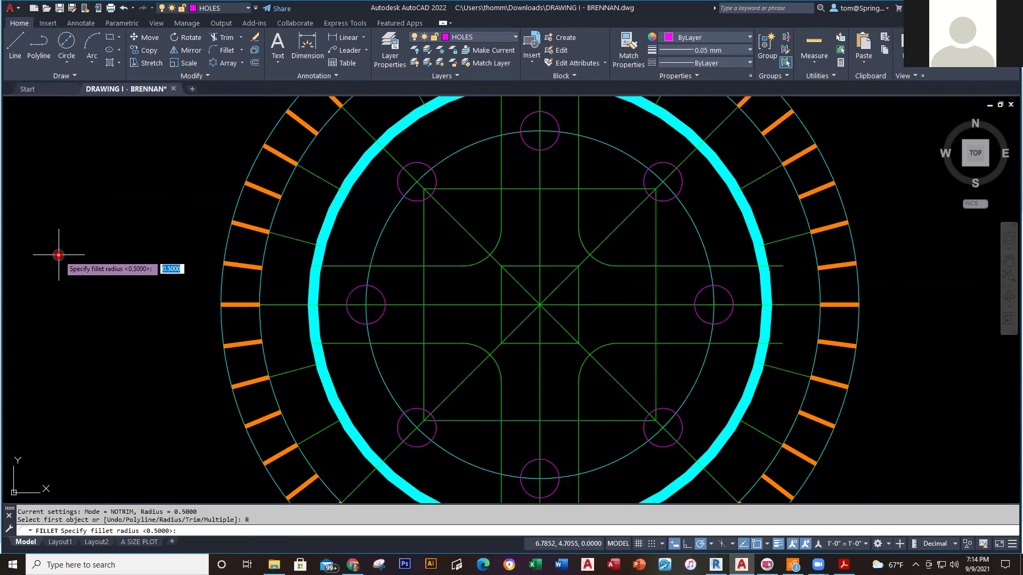
key(Escape)
Check the reference PDF and erase the leftover line segments forming the small square around the hub's center.
key(alt+Tab)
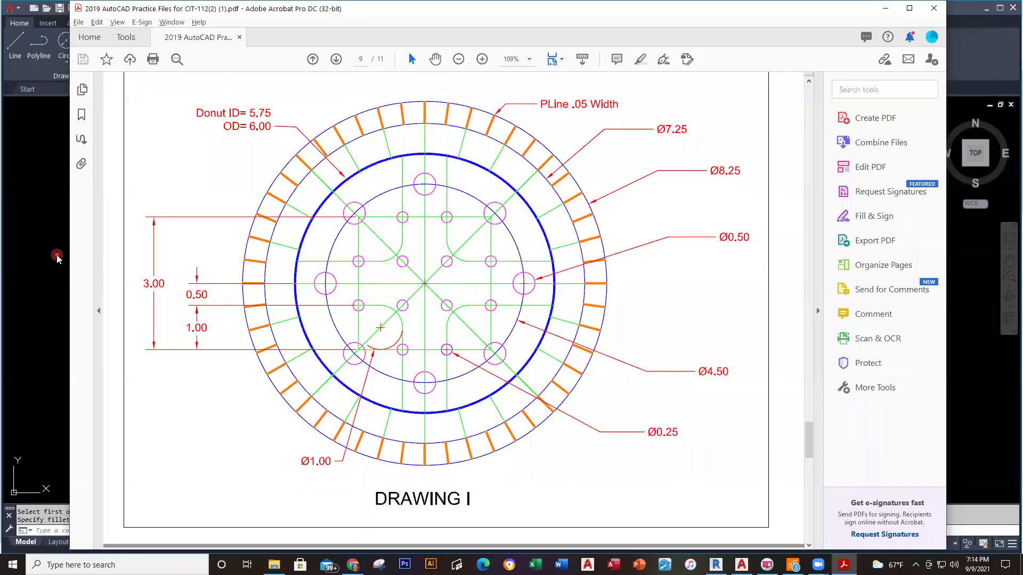
key(alt+Tab)
click(558, 266)
key(Delete)
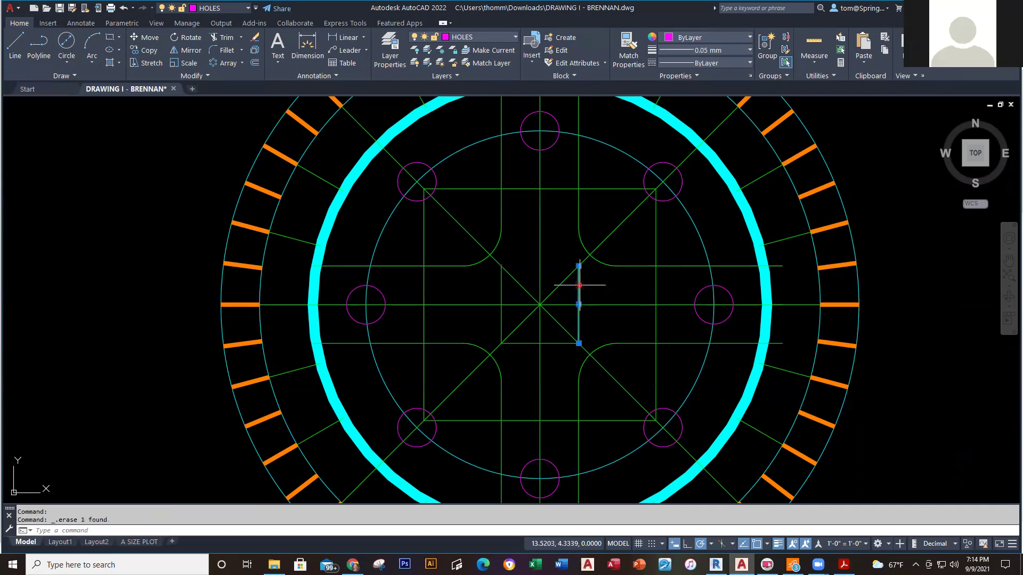
click(550, 345)
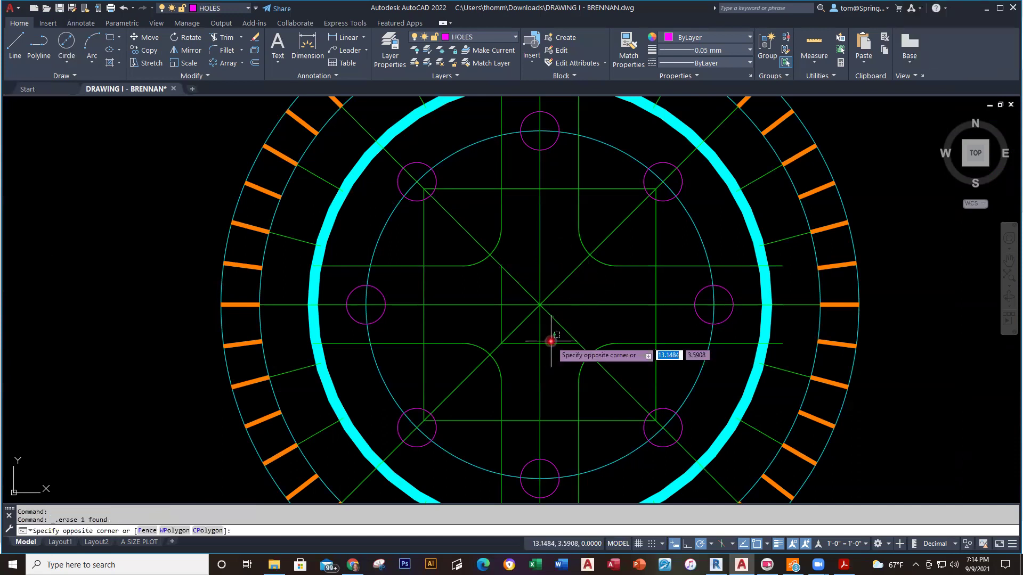
click(541, 354)
key(Delete)
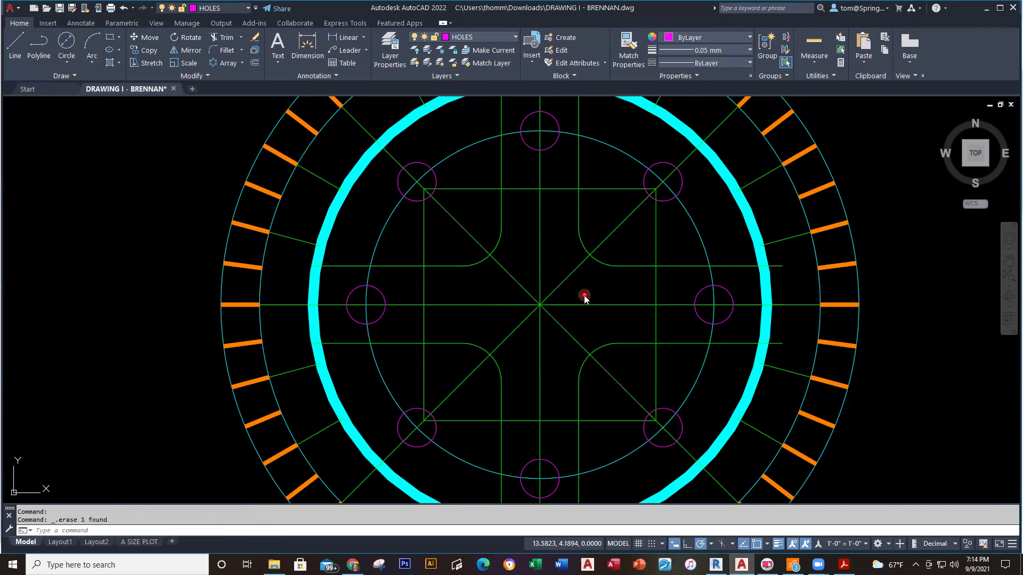
Consult the reference PDF and draw a 0.25 diameter circle where the left vertical offset line meets the inner square's bottom edge.
key(alt+Tab)
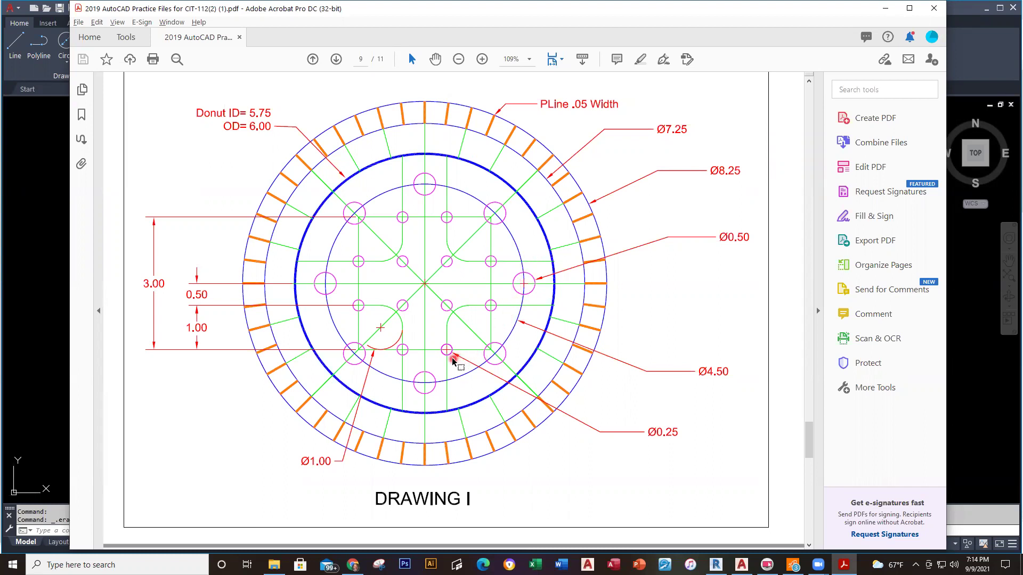
key(alt+Tab)
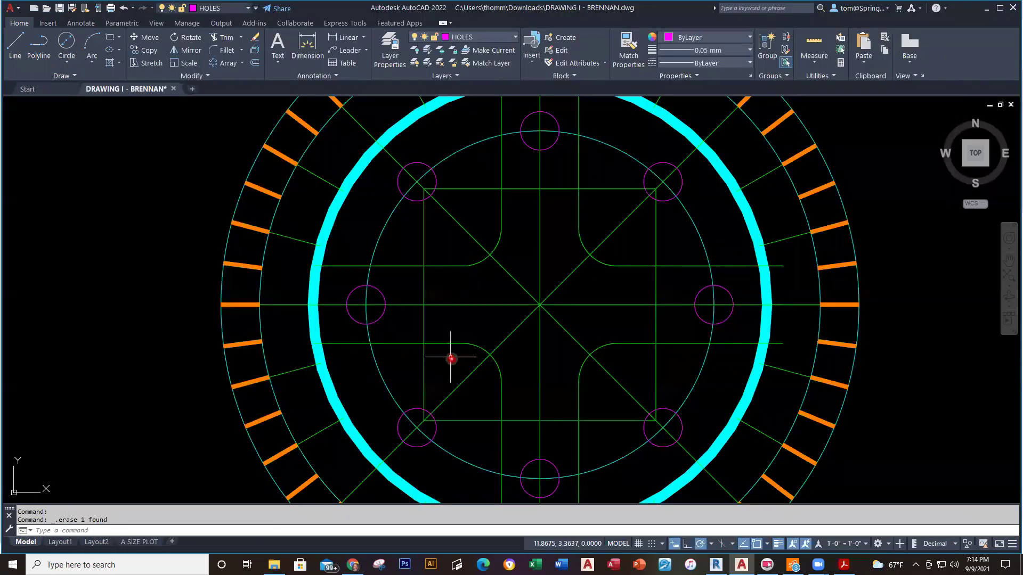
click(67, 62)
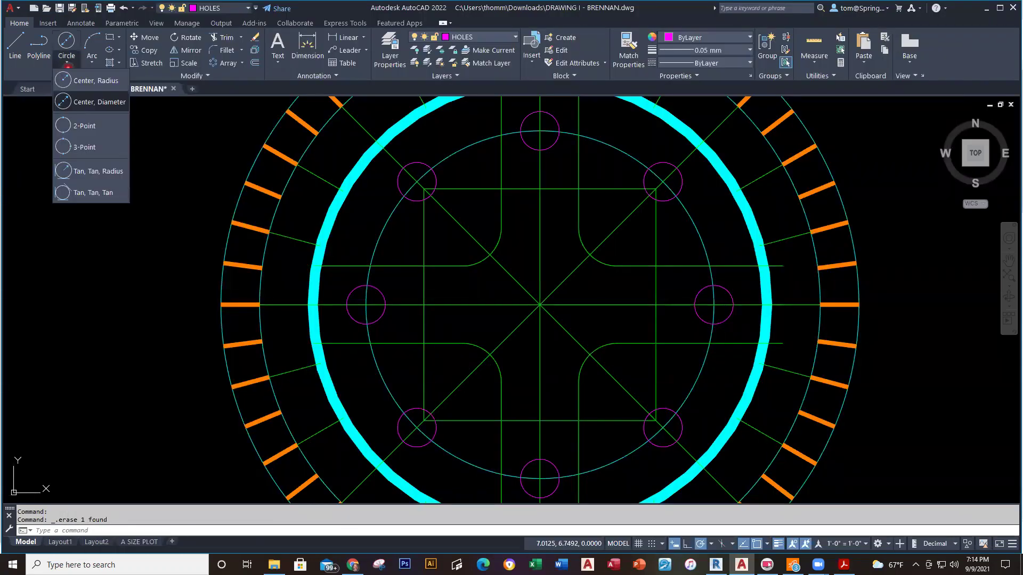
click(90, 80)
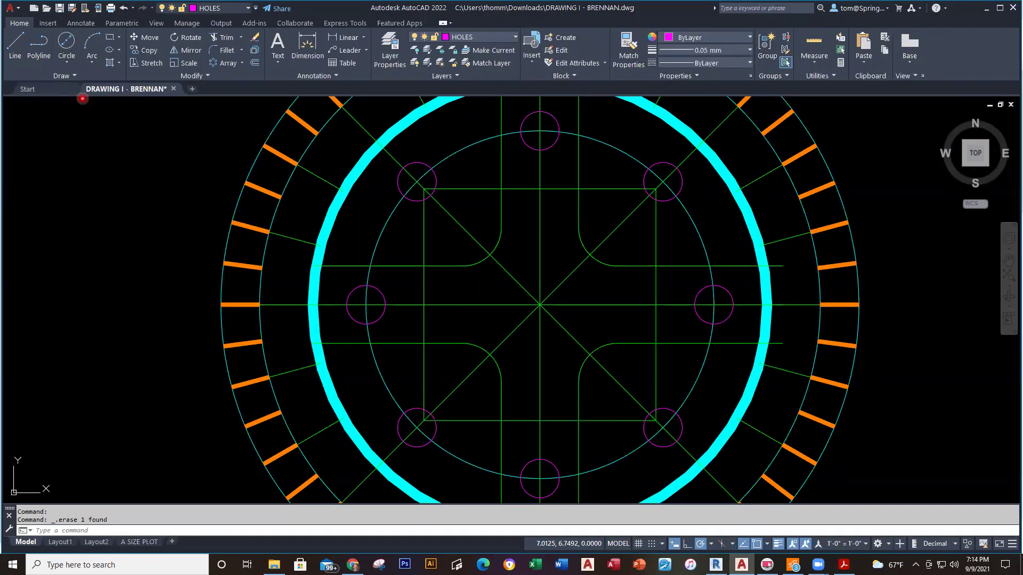
click(501, 420)
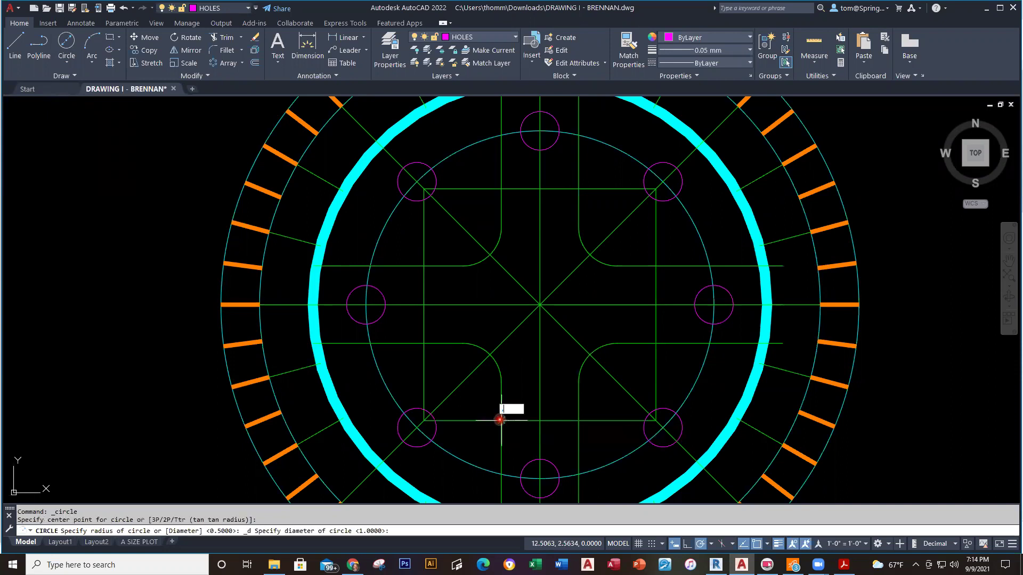
key(Return)
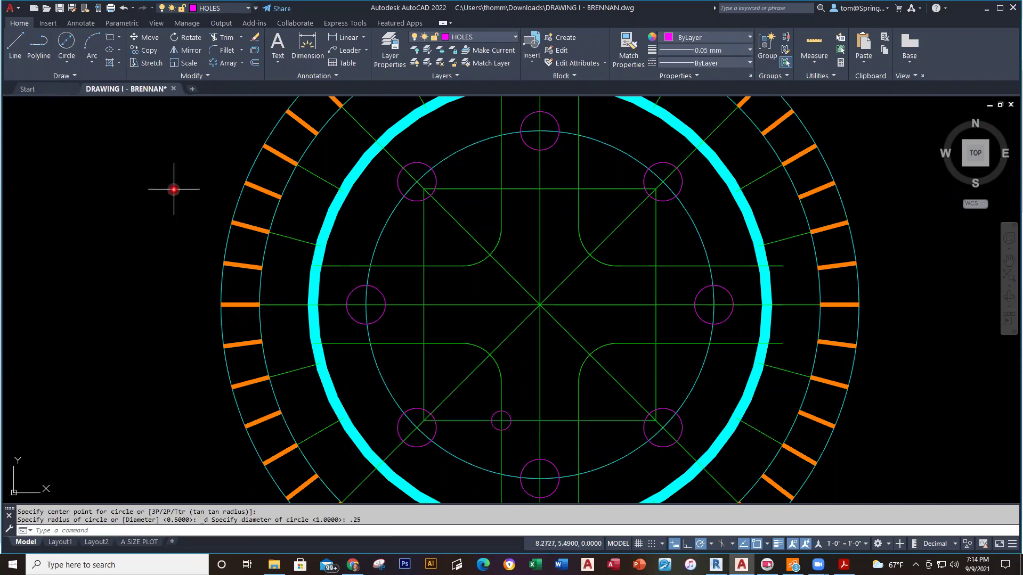
Copy the 0.25 hole from its center to the other seven intersections of the offset lines with the inner square.
click(150, 51)
click(500, 415)
key(Return)
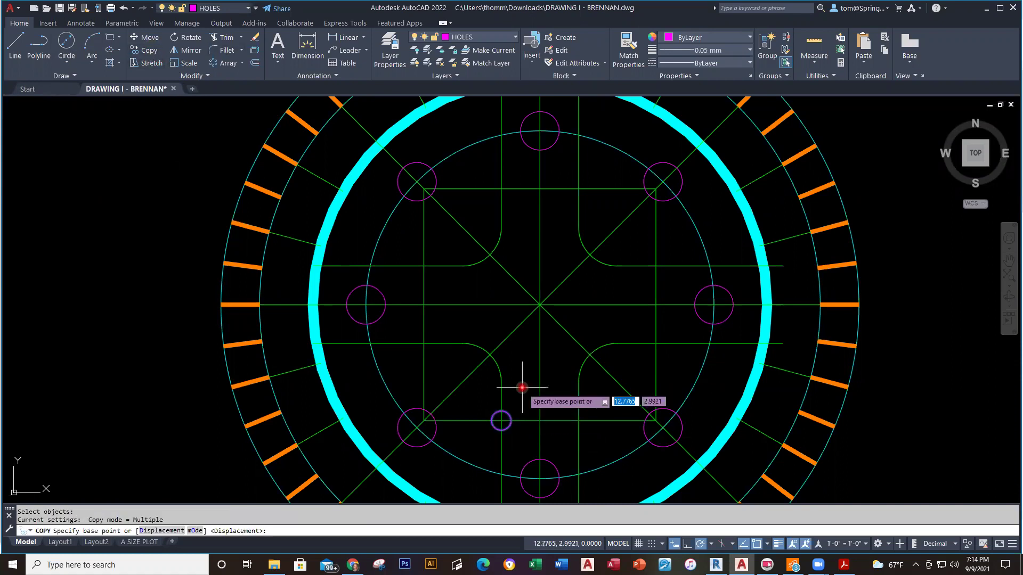
click(502, 422)
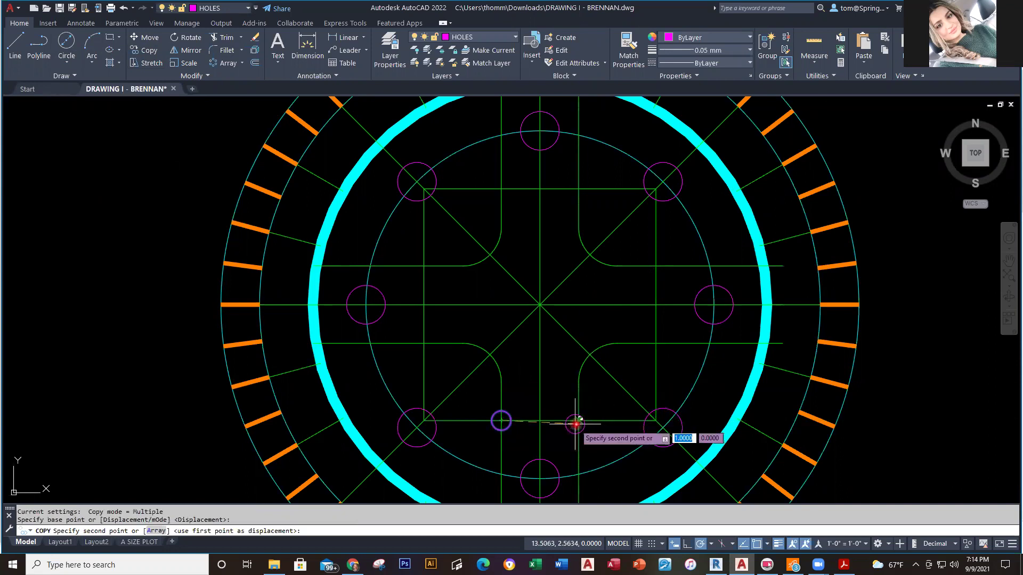
click(579, 422)
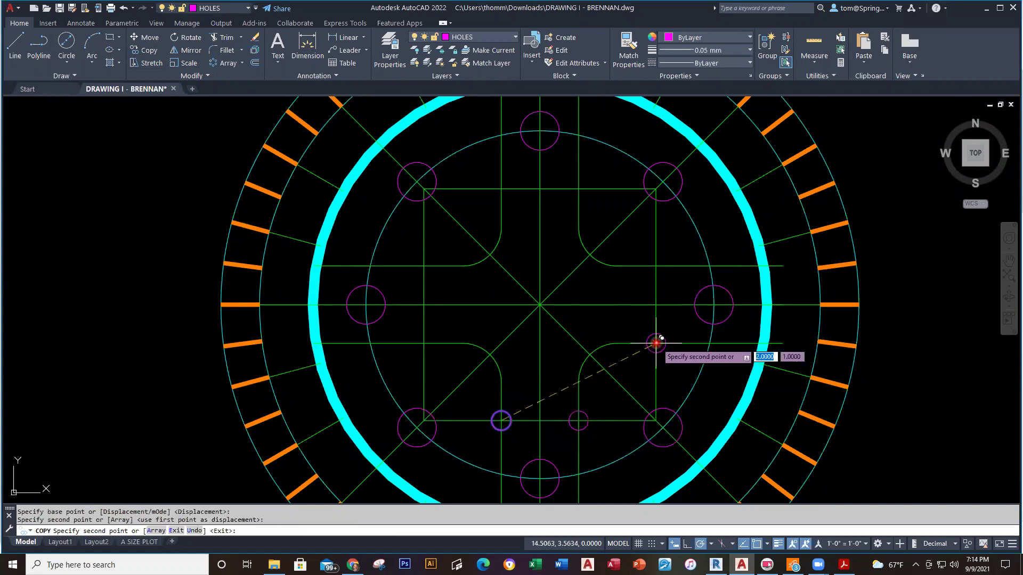
click(655, 343)
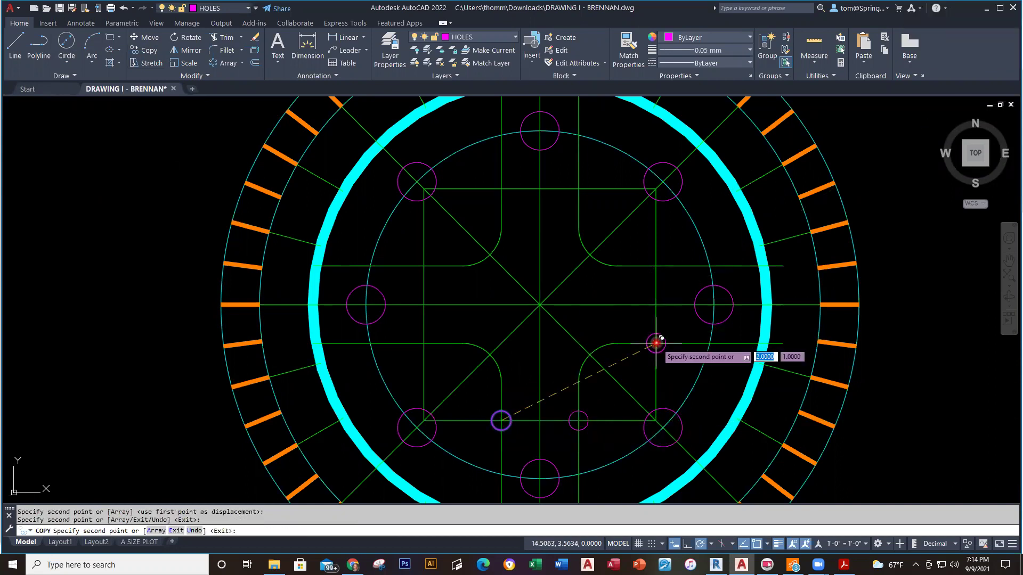
click(656, 266)
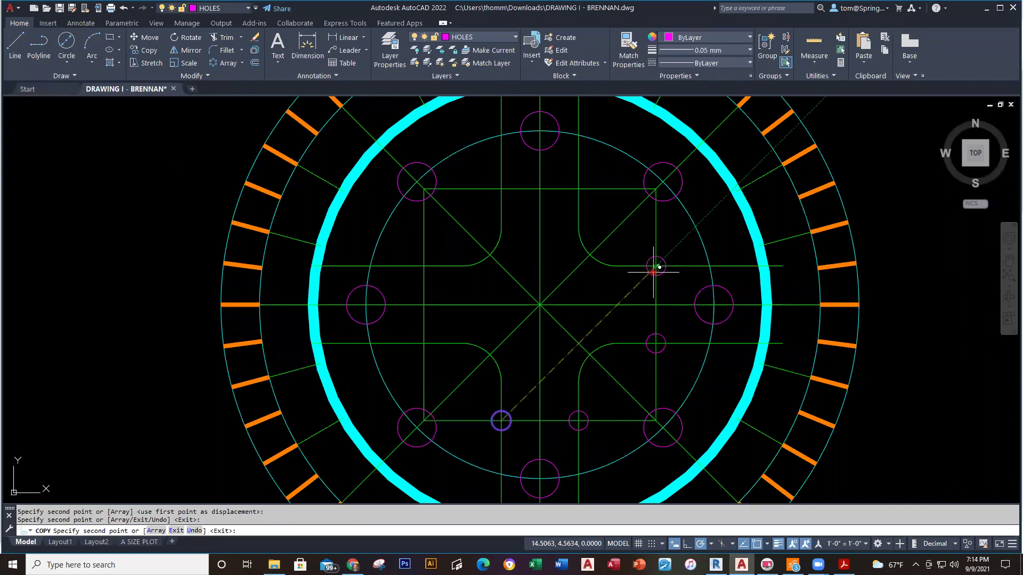
click(579, 189)
click(501, 188)
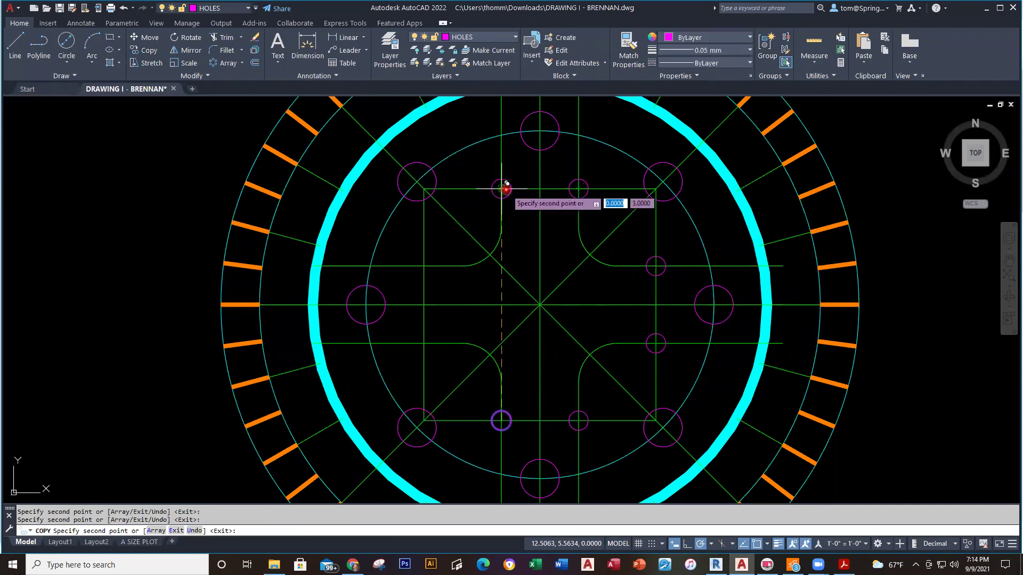
click(424, 266)
click(424, 344)
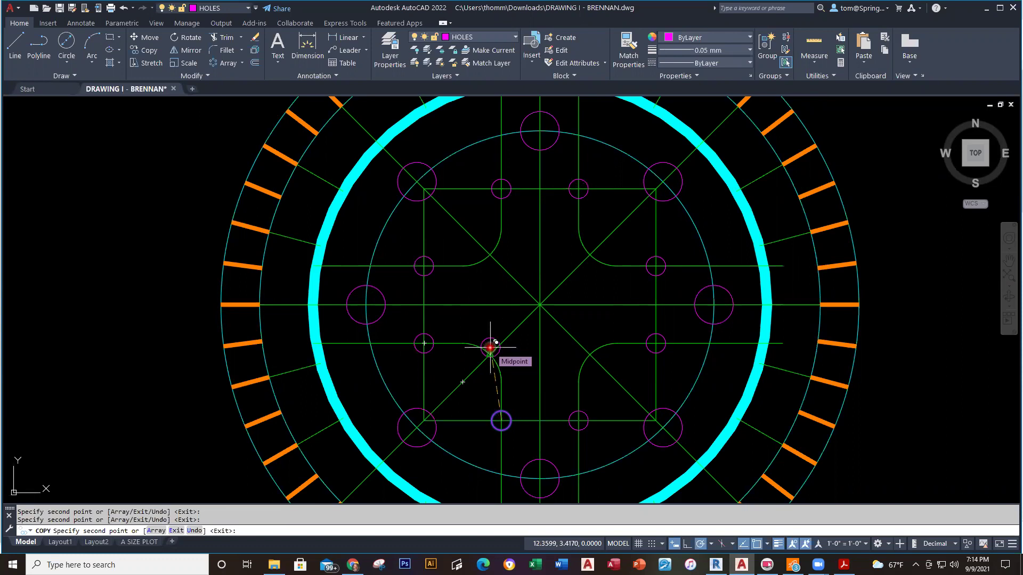
Place four more copies of the 0.25 hole on the diagonals at the corners of the erased central square, and end the command.
click(506, 269)
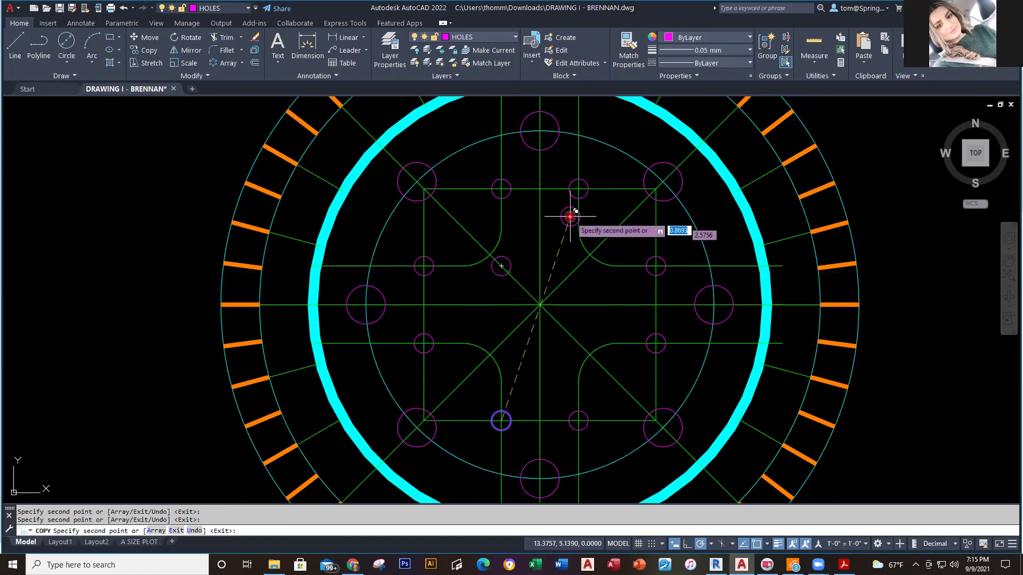
click(583, 264)
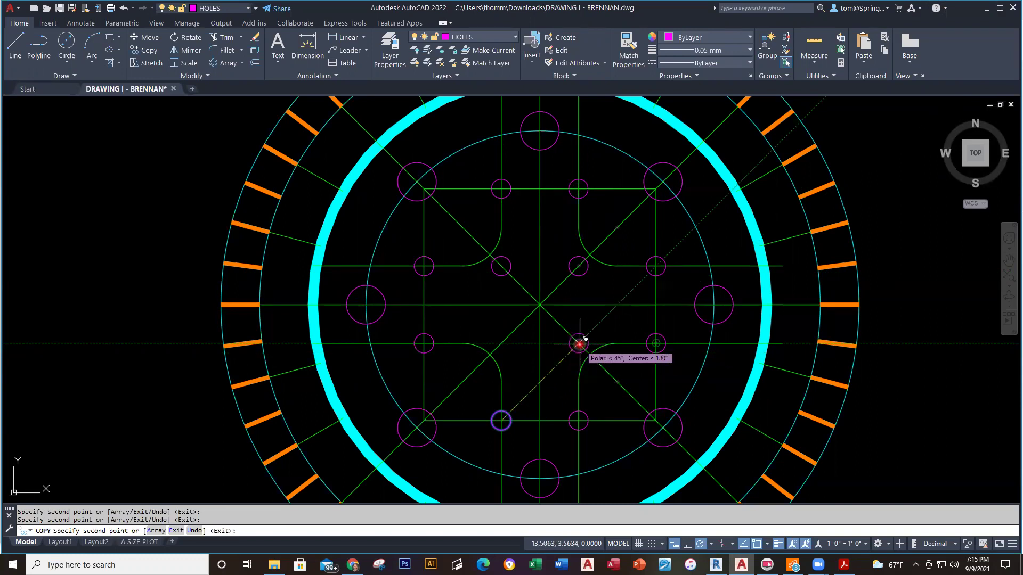
click(579, 344)
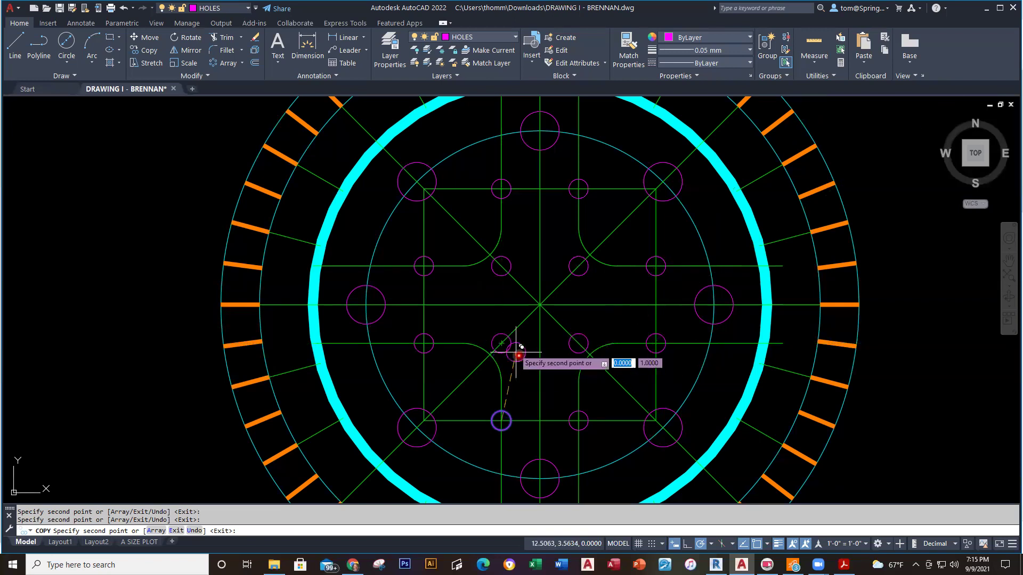
key(Escape)
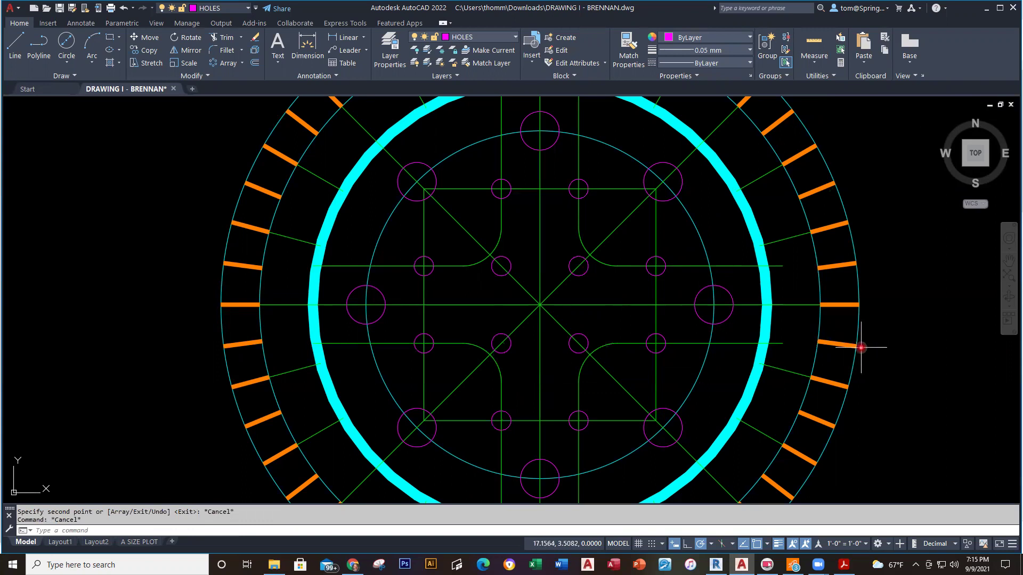
Draw two separate circles in the empty space left of the hub, the first about 1.27 in diameter.
scroll(937, 340, down, 2)
mouse_move(937, 336)
middle_down()
mouse_move(810, 290)
mouse_move(800, 302)
middle_up()
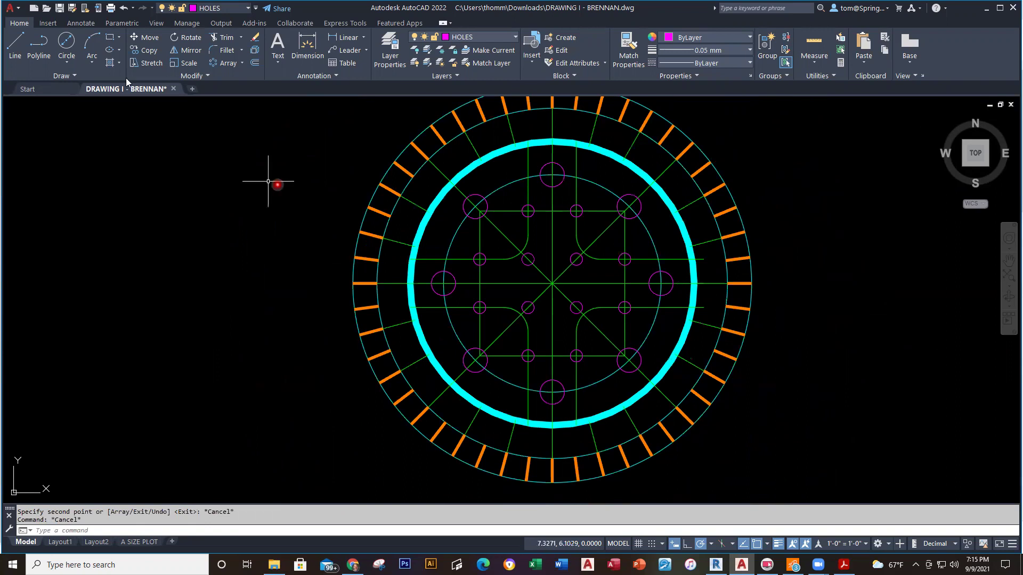
click(66, 52)
click(107, 278)
click(138, 225)
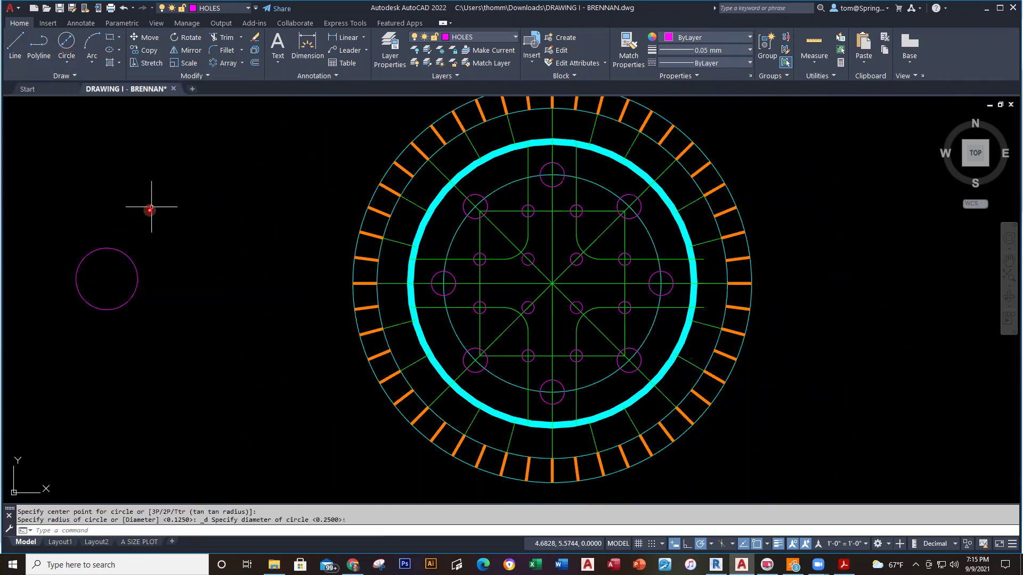
click(60, 52)
click(204, 179)
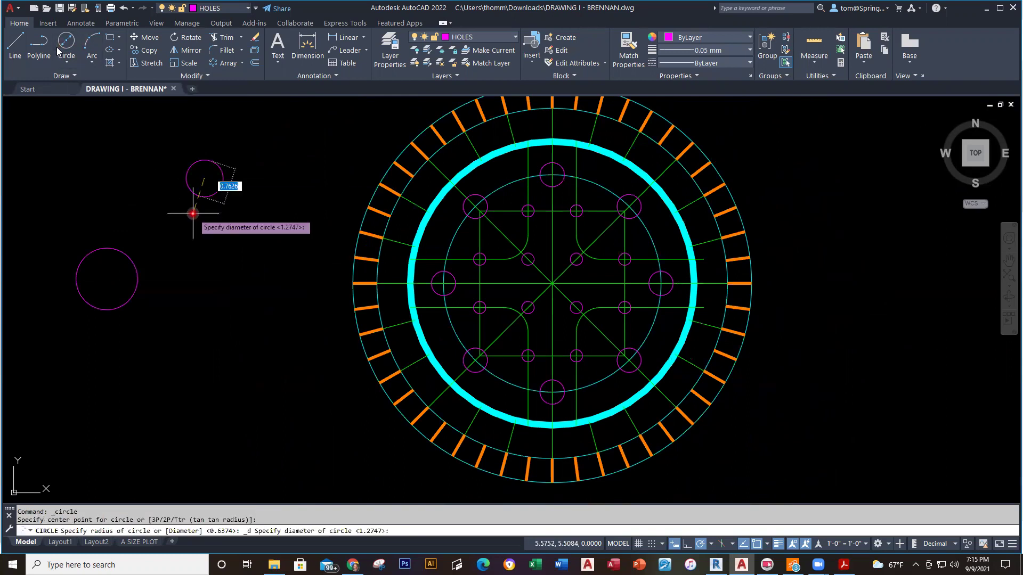
click(172, 217)
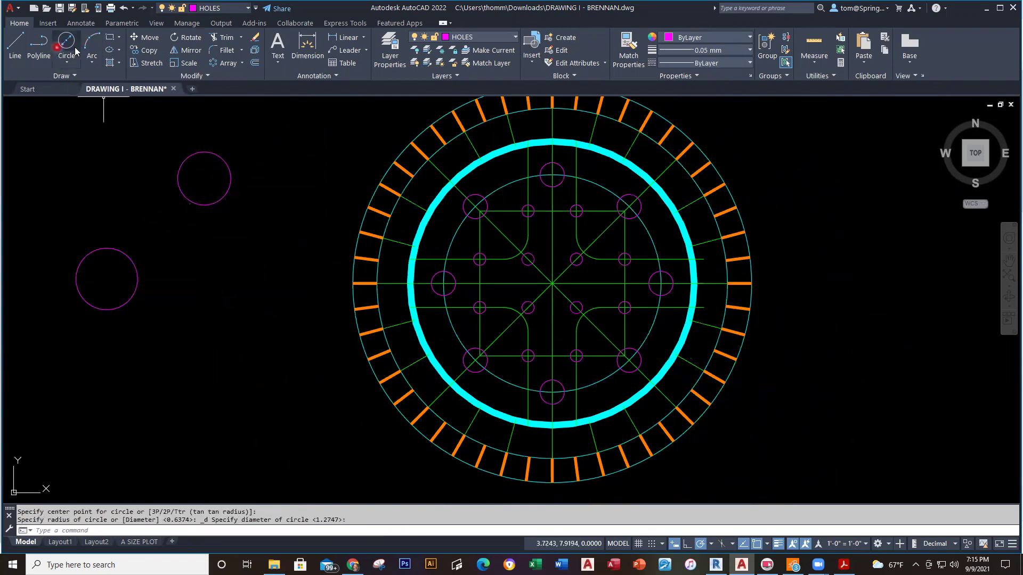
Erase the two loose circles left of the hub.
scroll(175, 263, down, 2)
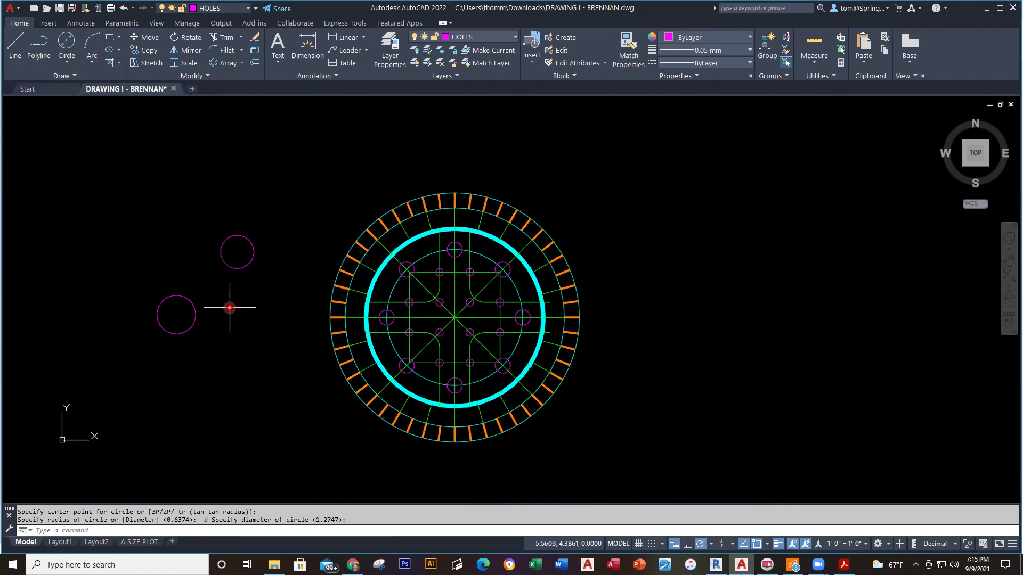
scroll(230, 307, up, 2)
mouse_move(230, 307)
middle_down()
mouse_move(326, 391)
mouse_move(360, 331)
middle_up()
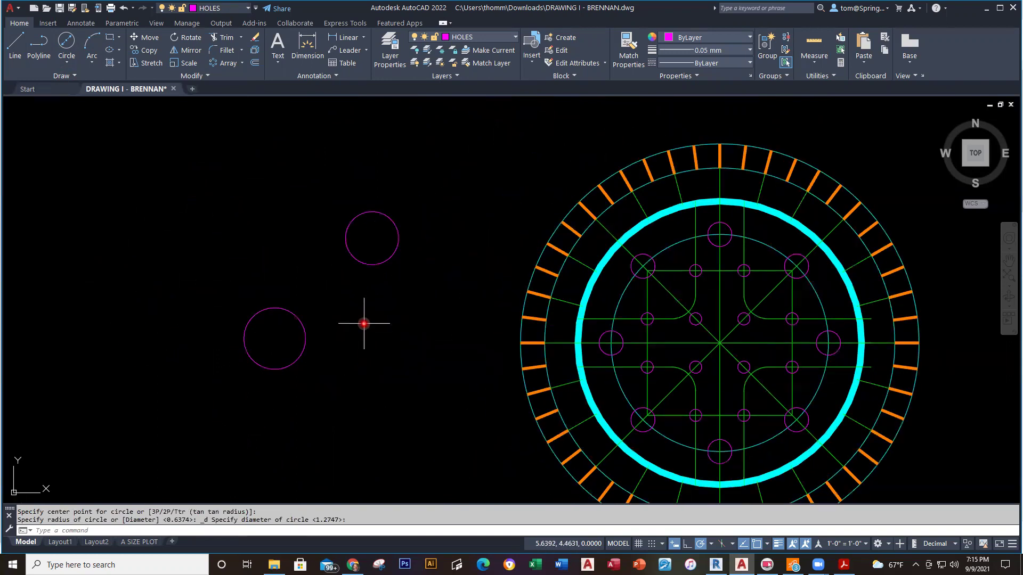
click(442, 150)
click(199, 430)
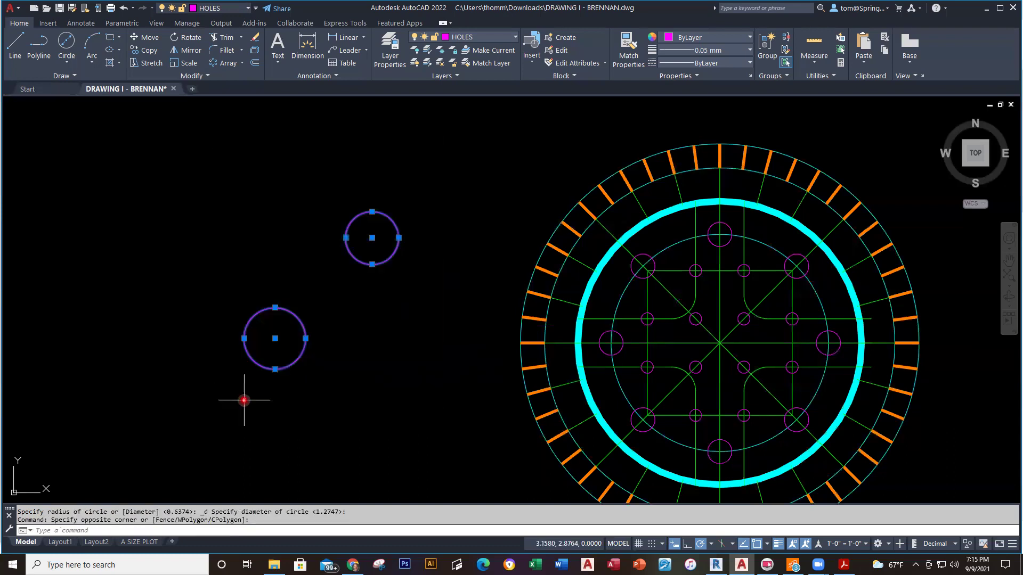
key(Delete)
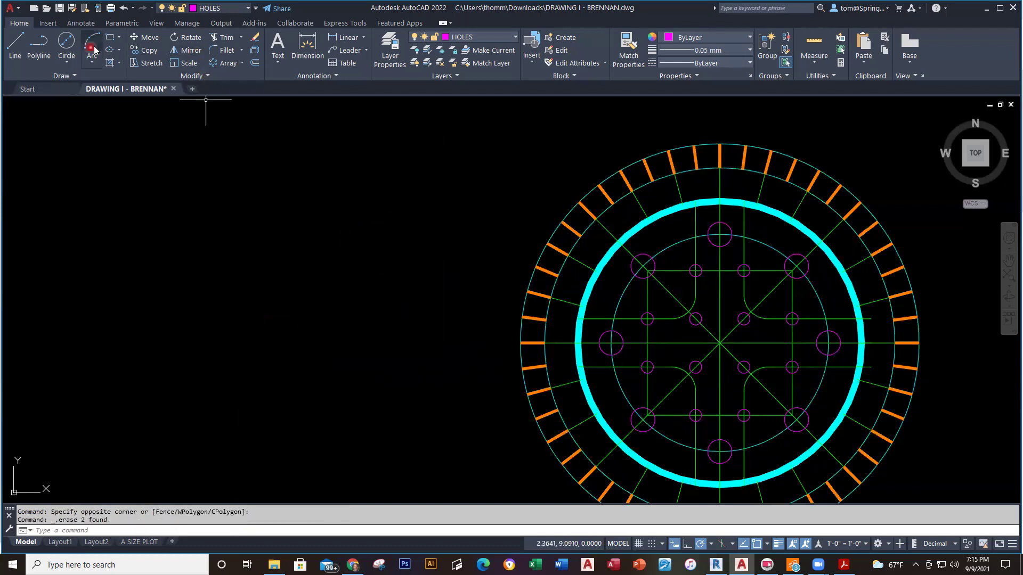
Draw a rectangle 4 wide by 2 high in the empty space left of the hub.
click(110, 36)
click(100, 381)
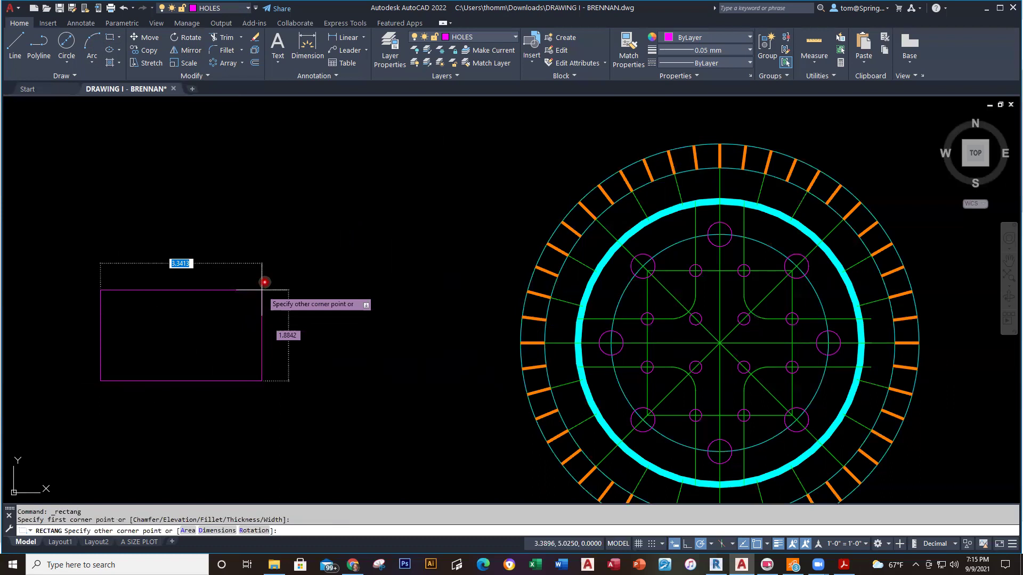
text(@4,2)
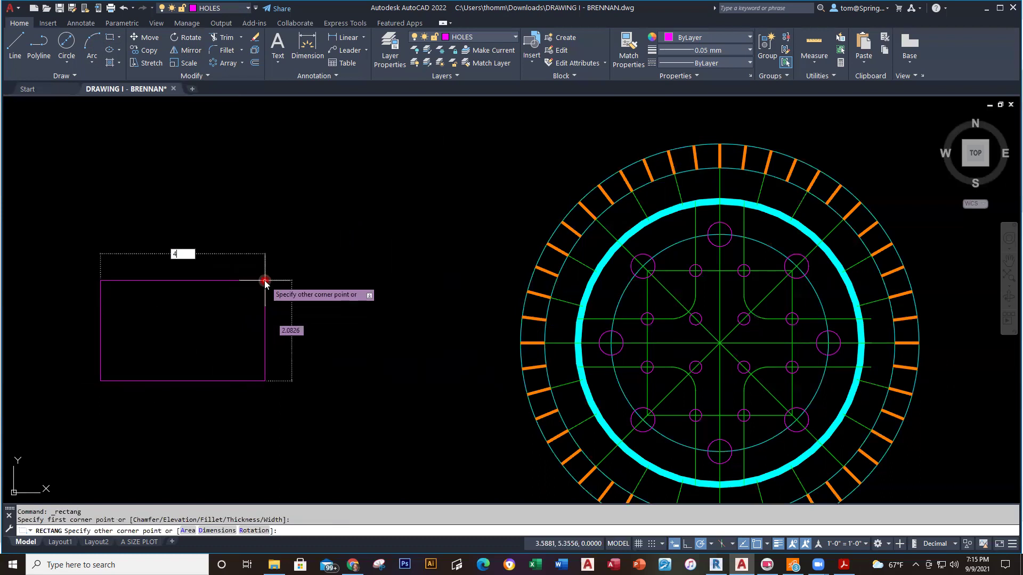
key(Return)
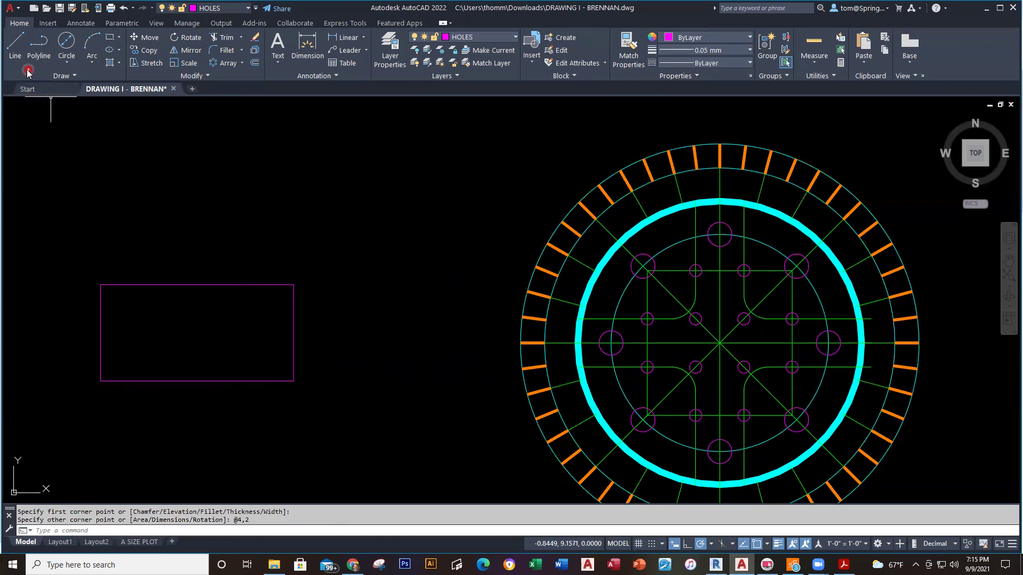
Draw a circle of diameter .25 centered 1 unit above the midpoint of the rectangle's upper edge.
click(61, 57)
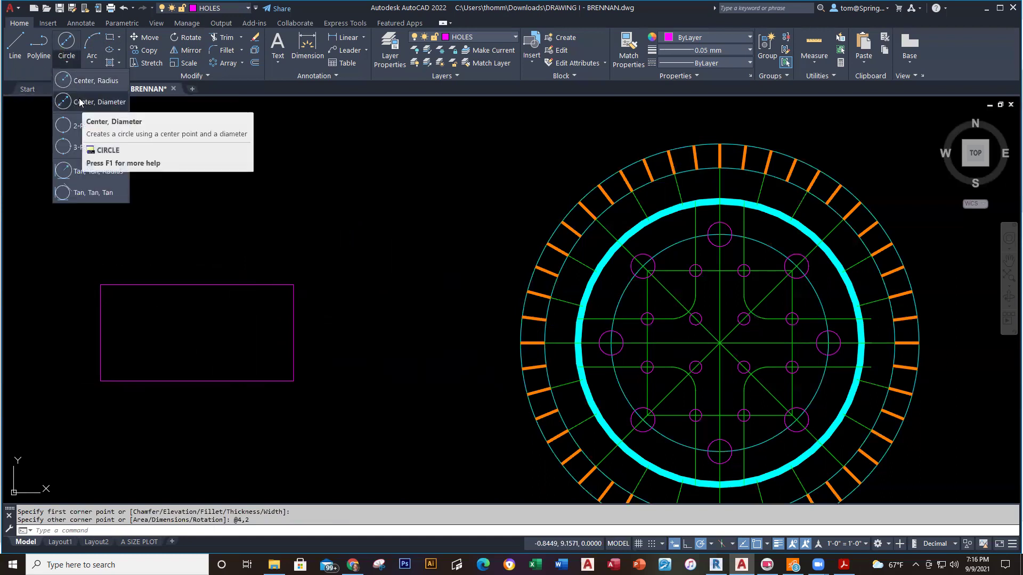
click(79, 100)
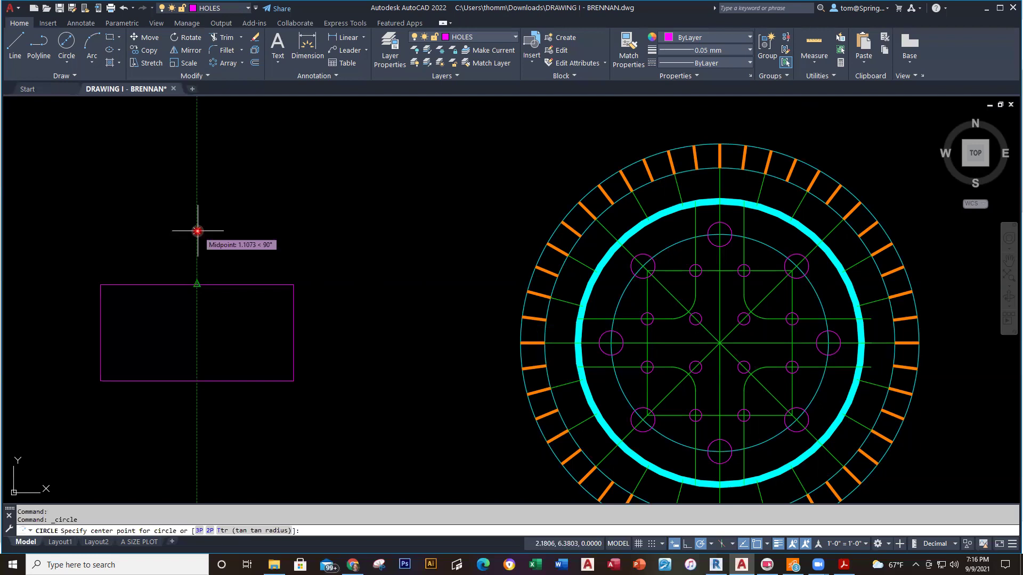
text(1)
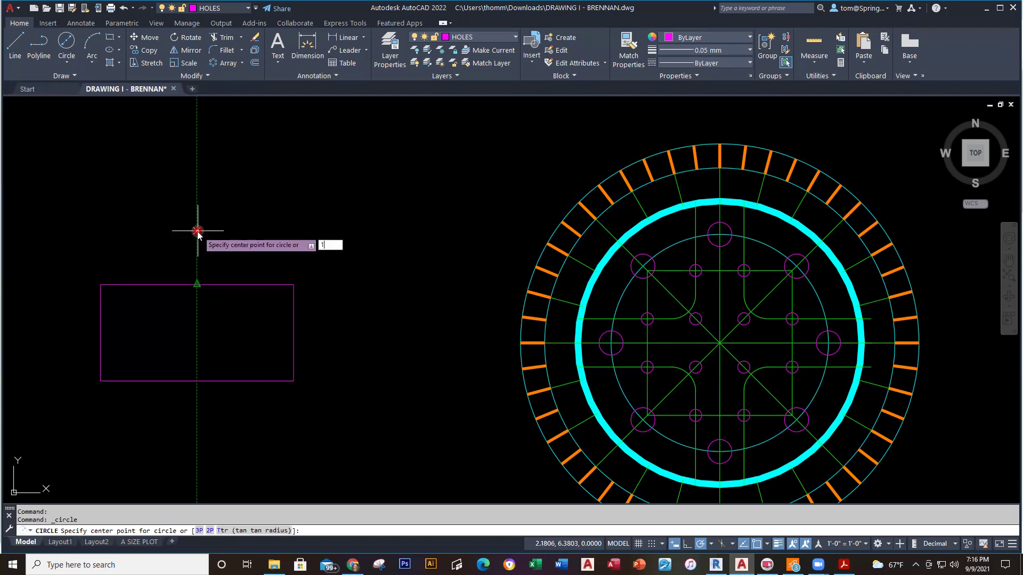
key(Return)
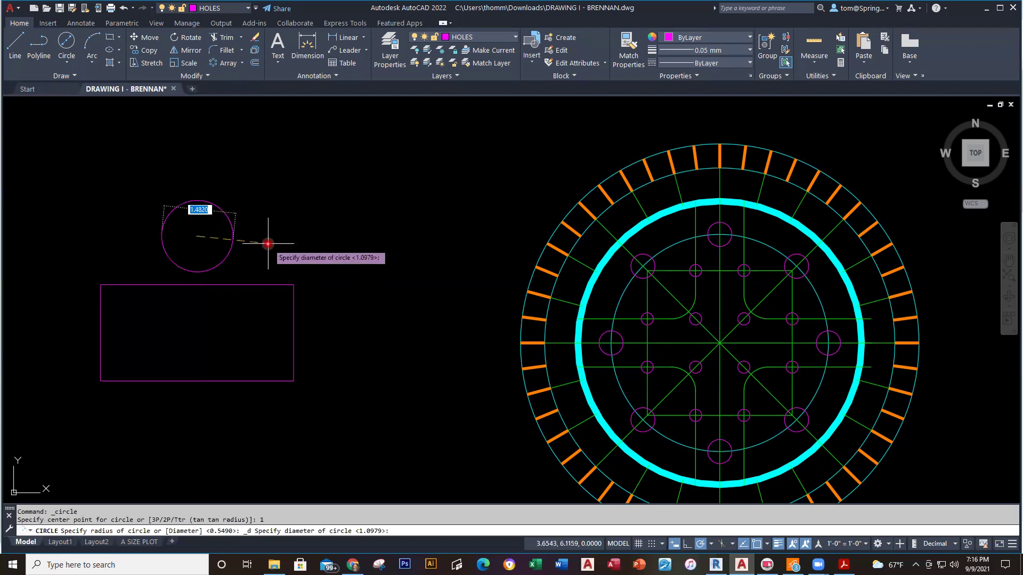
text(.25)
key(Return)
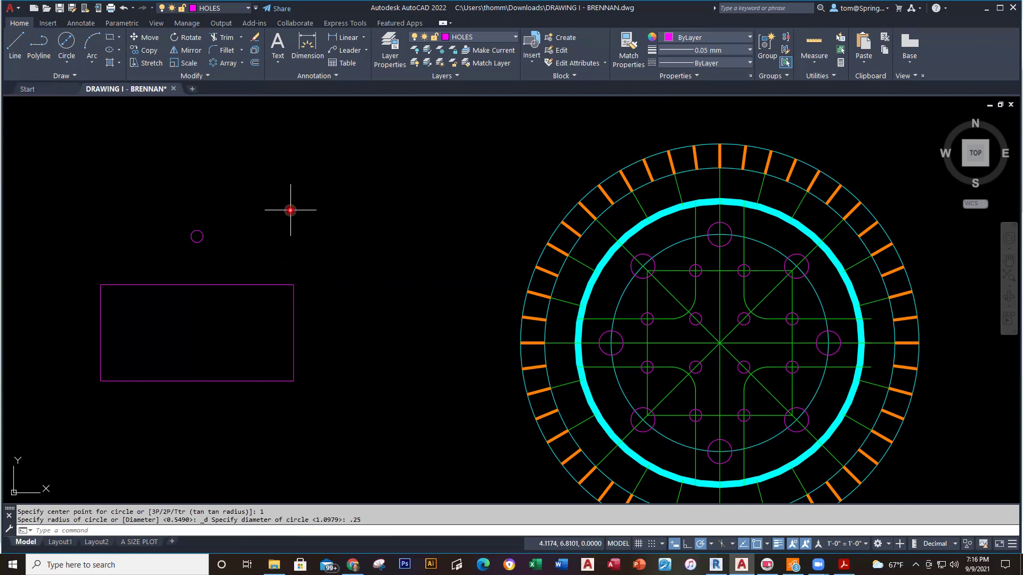
Draw a circle of radius .25 at the center of the rectangle, tracking from the midpoints of its edges.
right_click(260, 159)
click(276, 165)
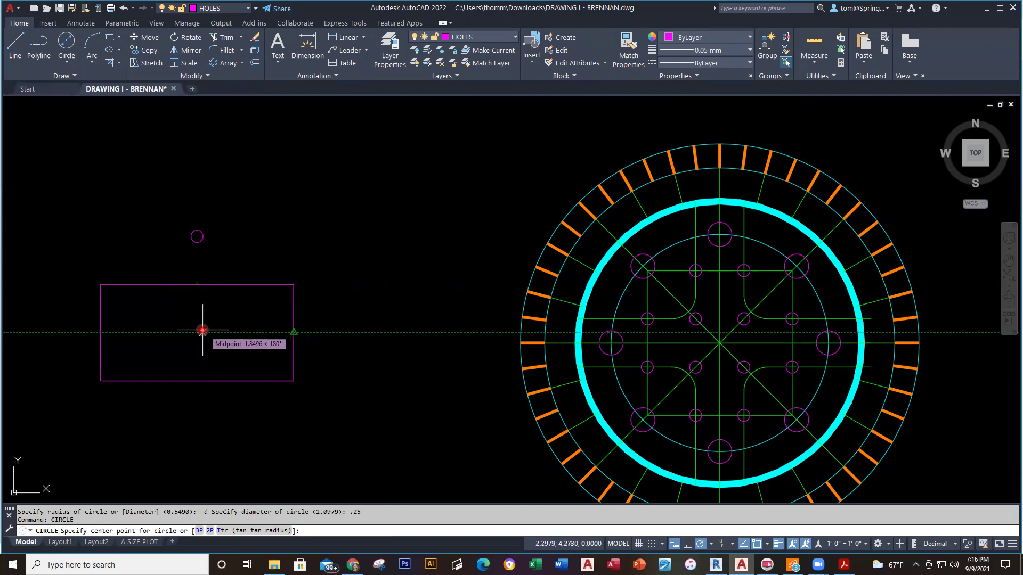
click(197, 332)
text(.25)
key(Return)
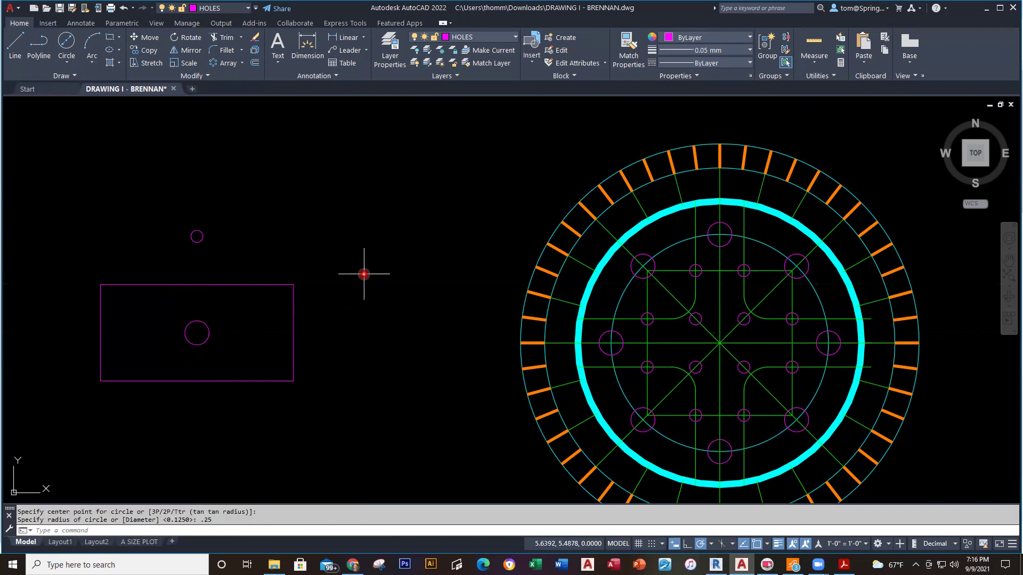
Make the DIMENSIONS layer current.
scroll(248, 188, down, 2)
scroll(250, 192, up, 2)
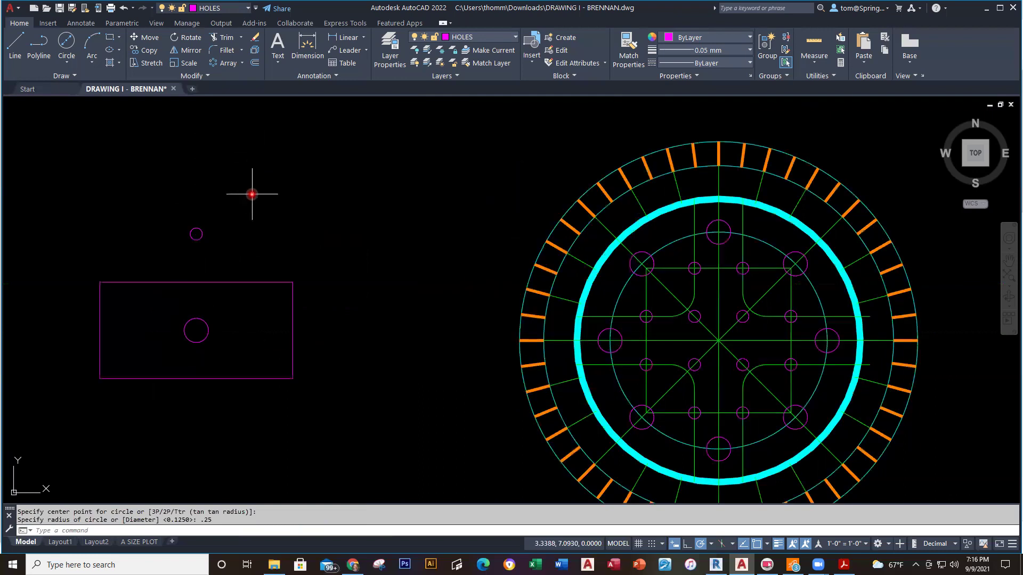
middle_drag(251, 194, 161, 158)
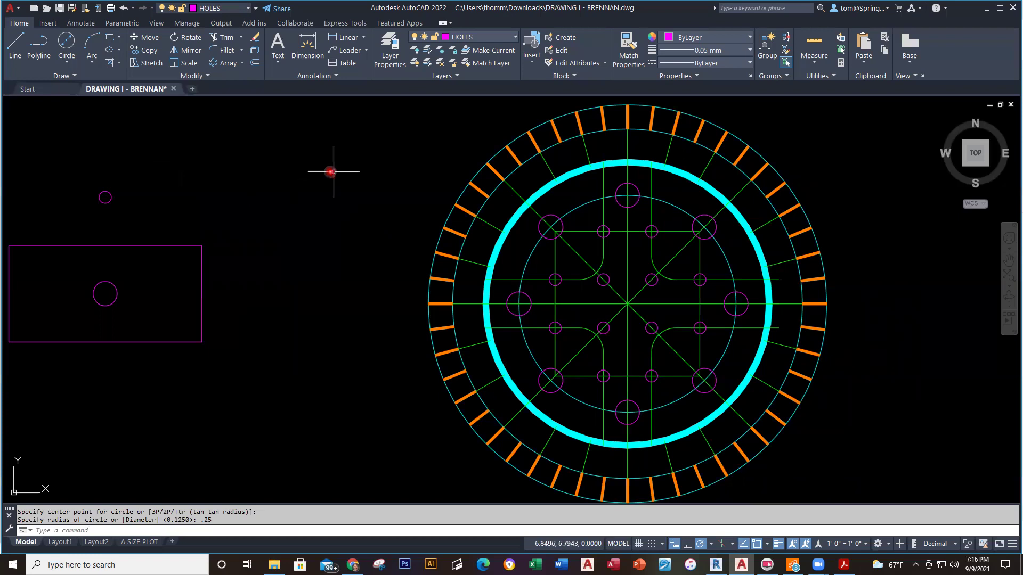
scroll(344, 168, down, 2)
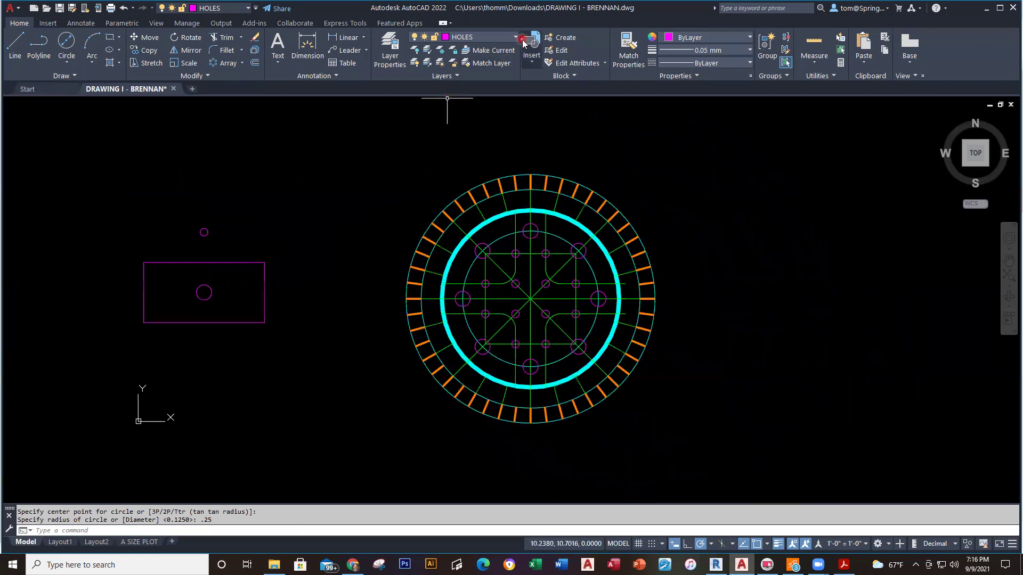
click(475, 36)
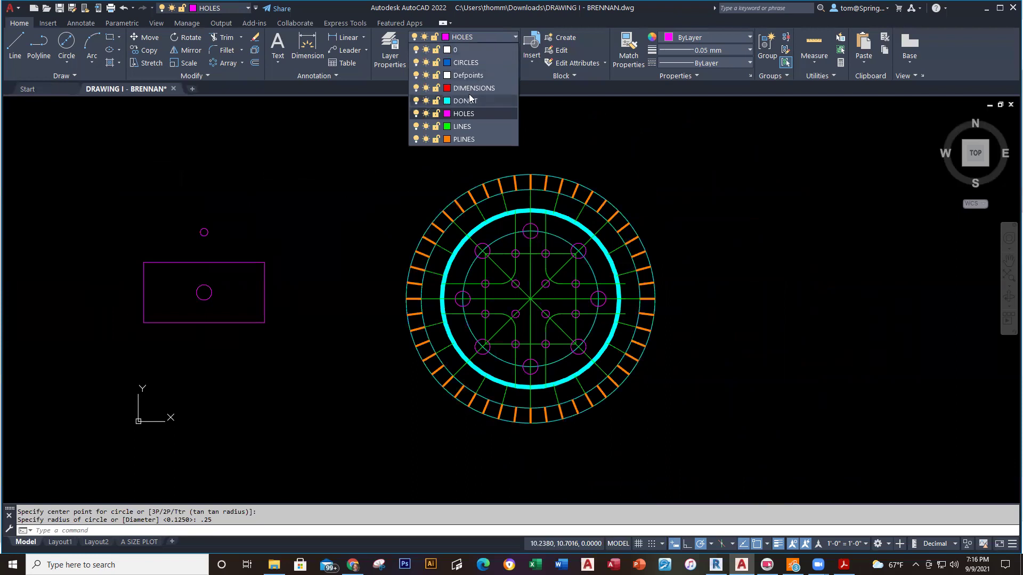
click(482, 89)
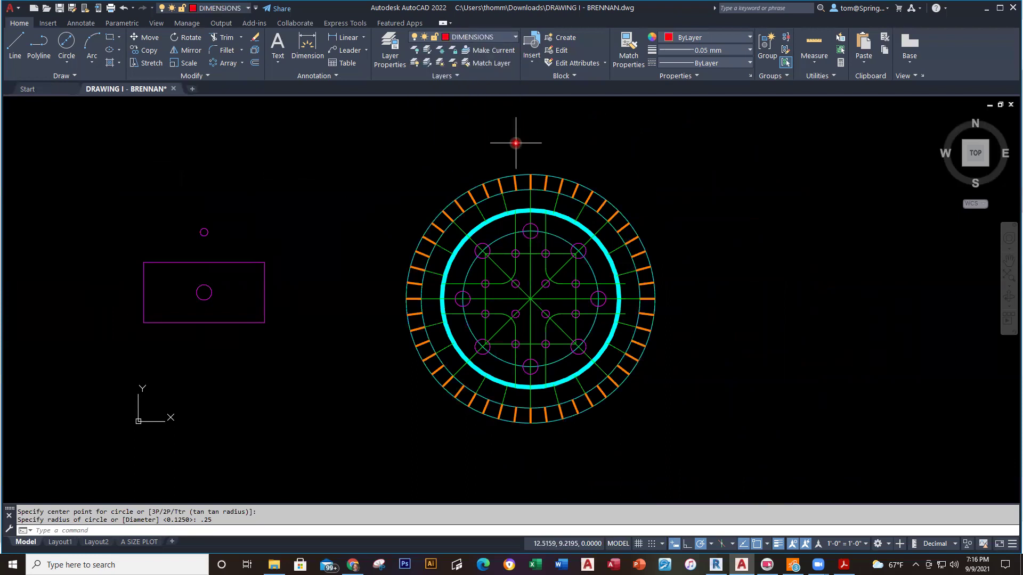
Add a vertical linear dimension to the inner square's left side, with its dimension line outside the hub.
click(364, 37)
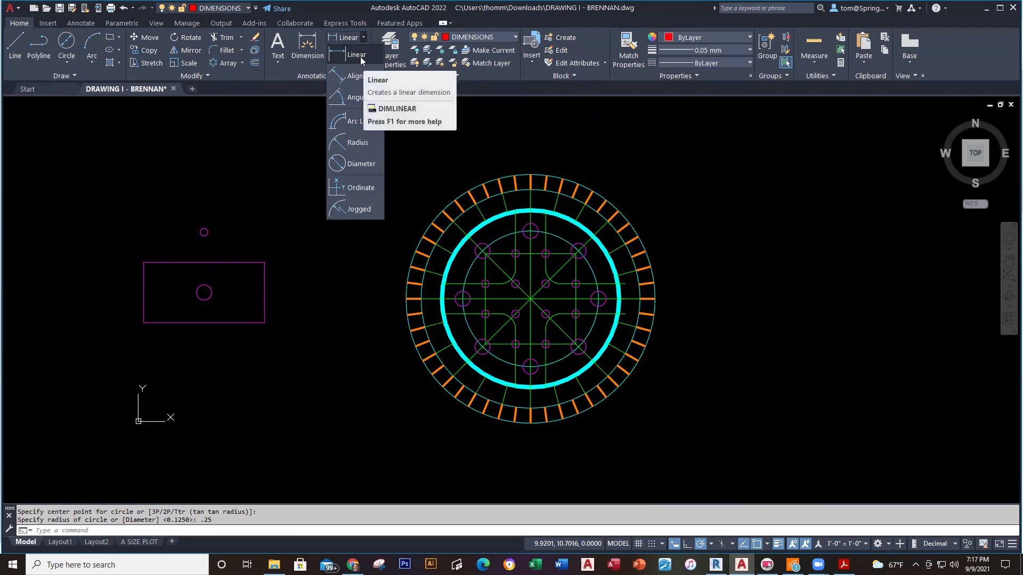
click(360, 60)
scroll(511, 263, up, 4)
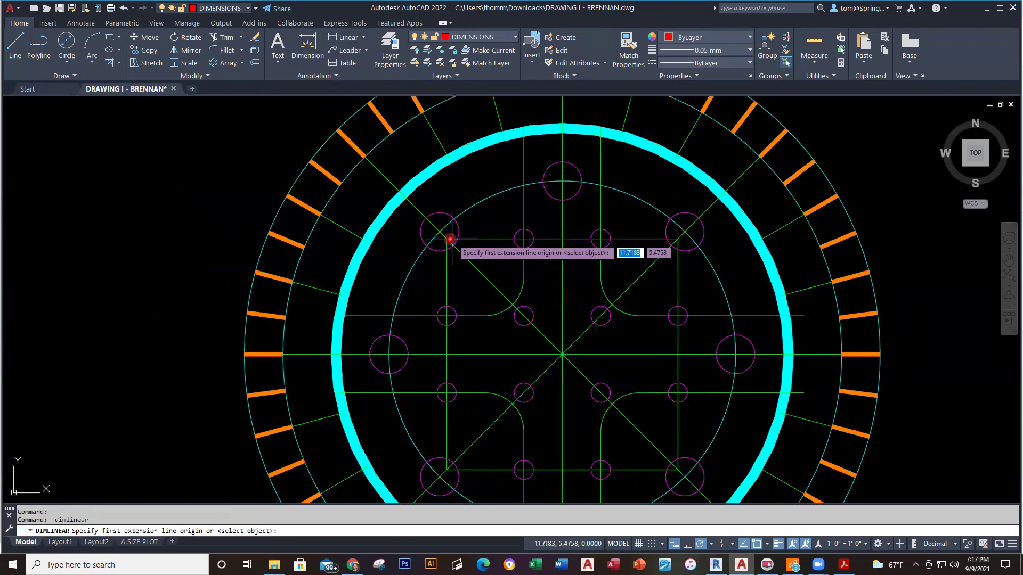
click(448, 239)
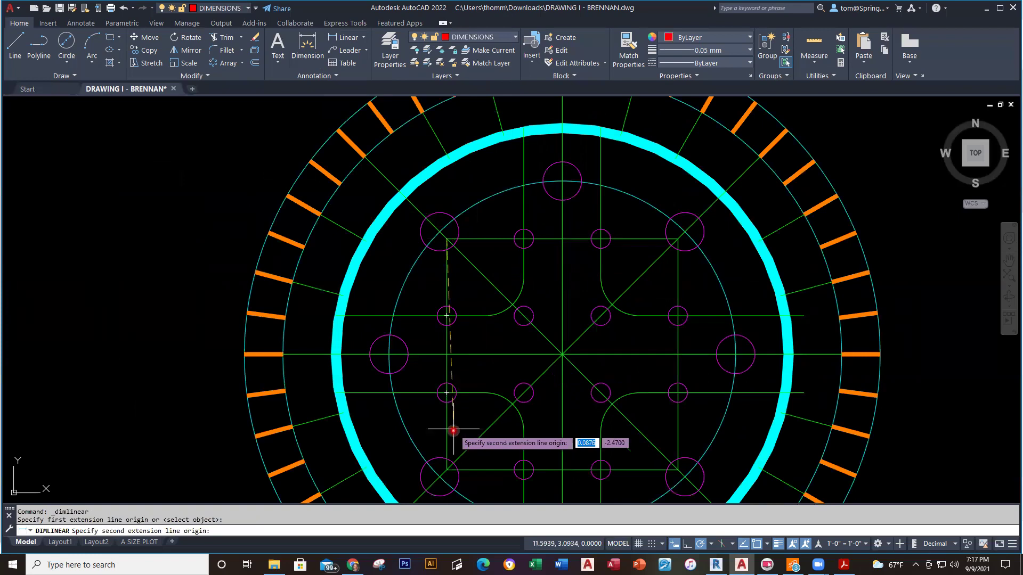
click(446, 470)
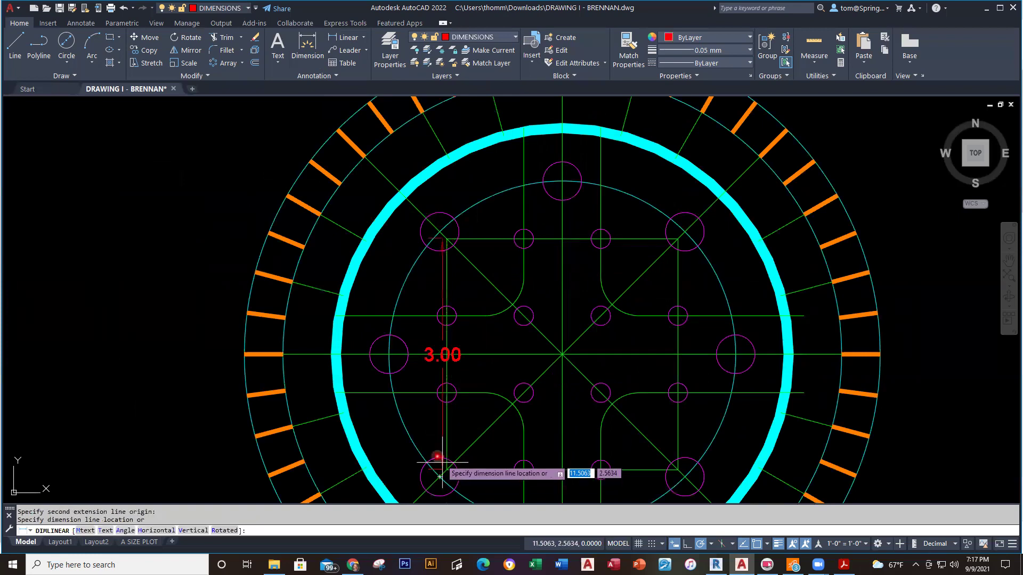
click(101, 434)
Add a diameter dimension to the circle at the inner ends of the orange ticks, with its text outside the hub at upper right.
scroll(433, 339, down, 2)
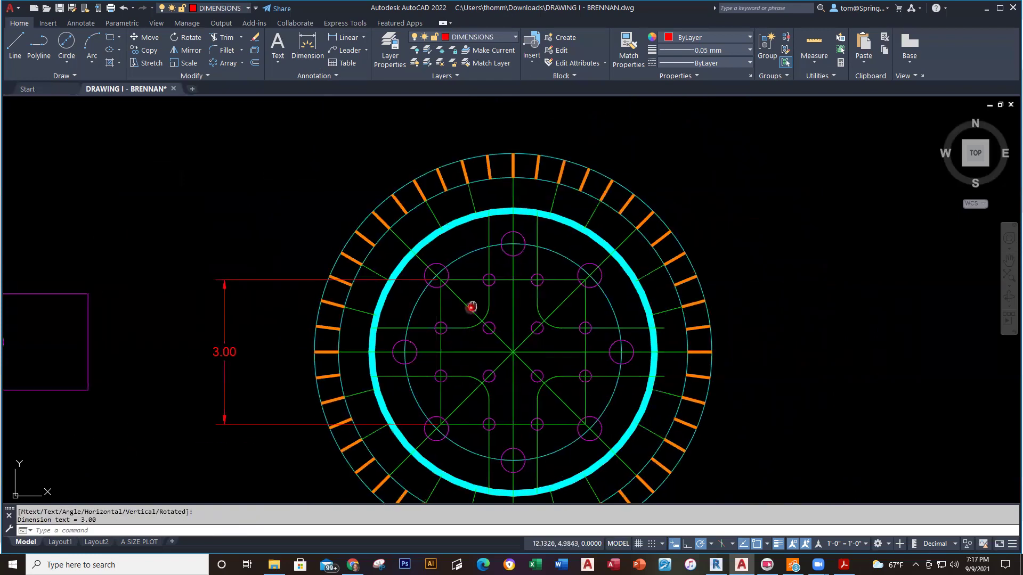
middle_drag(468, 303, 498, 297)
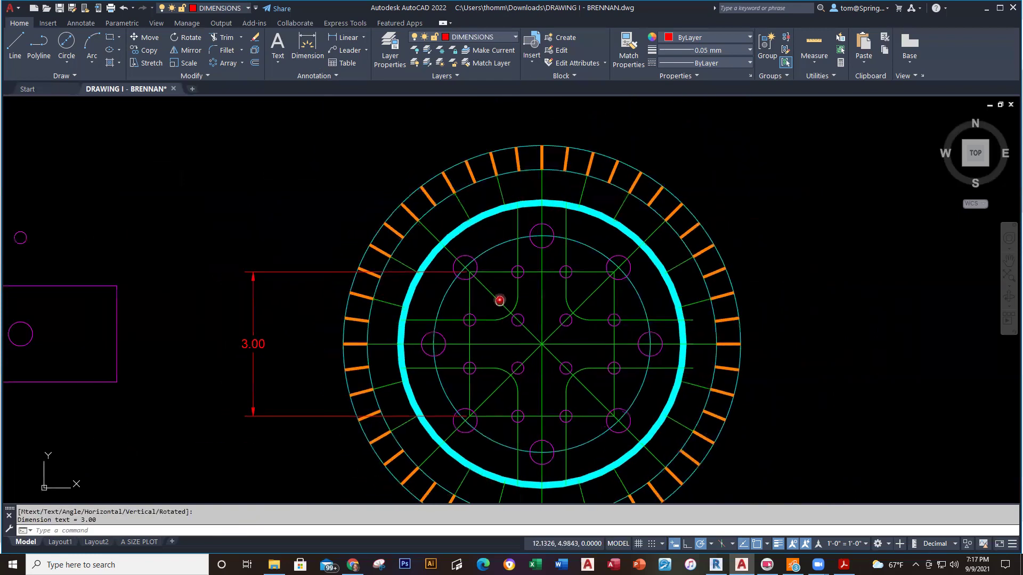
click(362, 38)
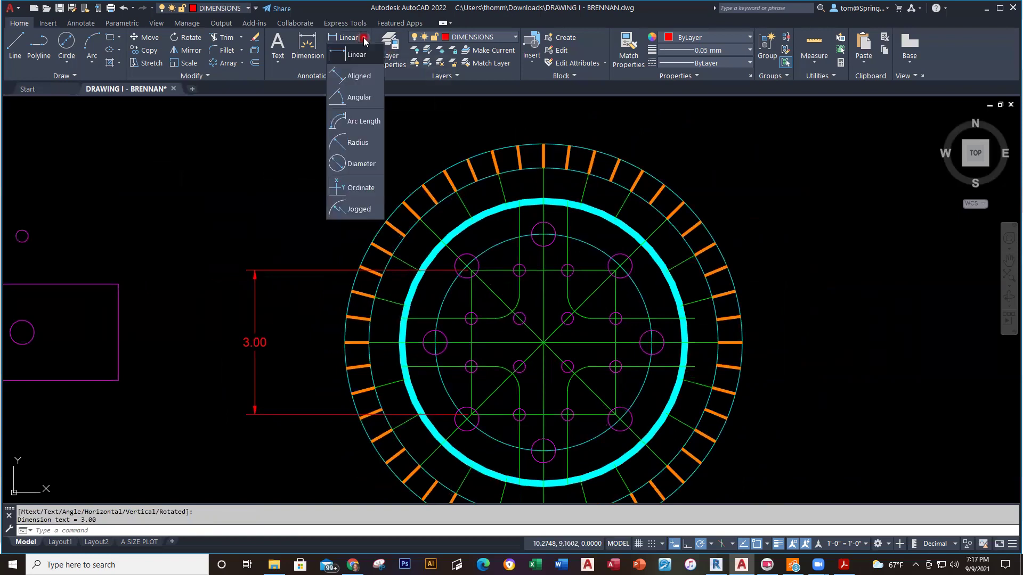
click(361, 164)
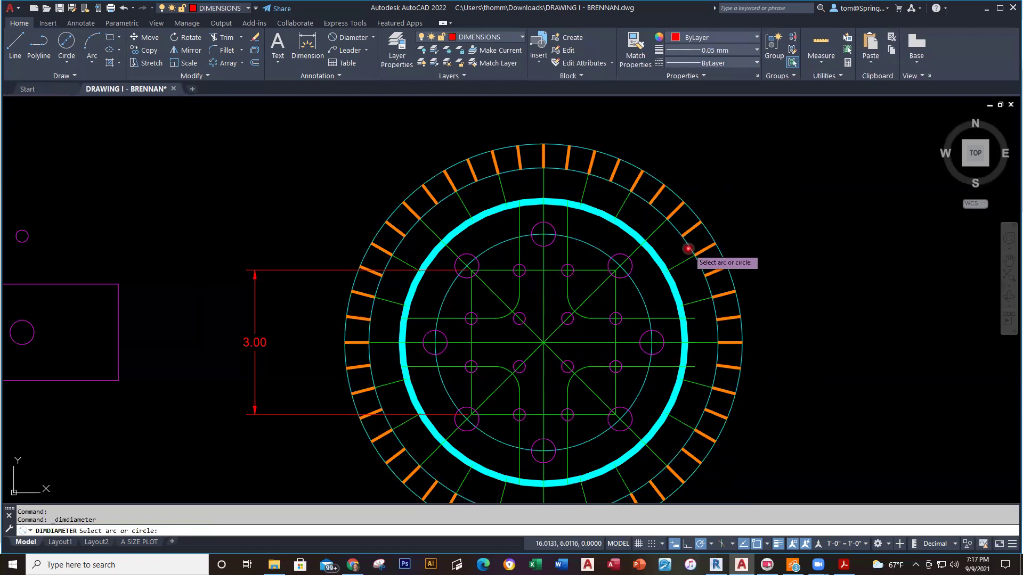
click(688, 249)
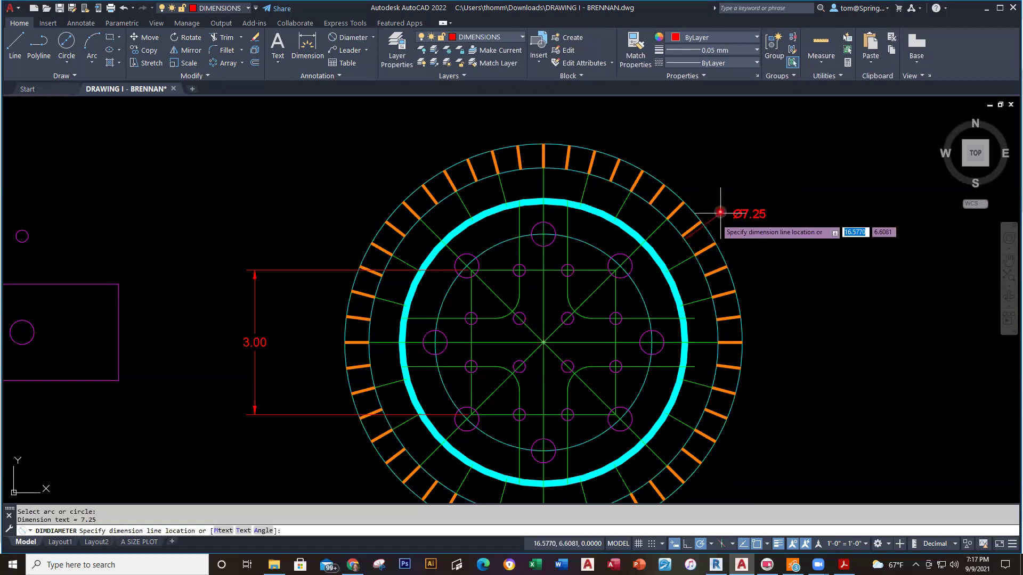
click(755, 158)
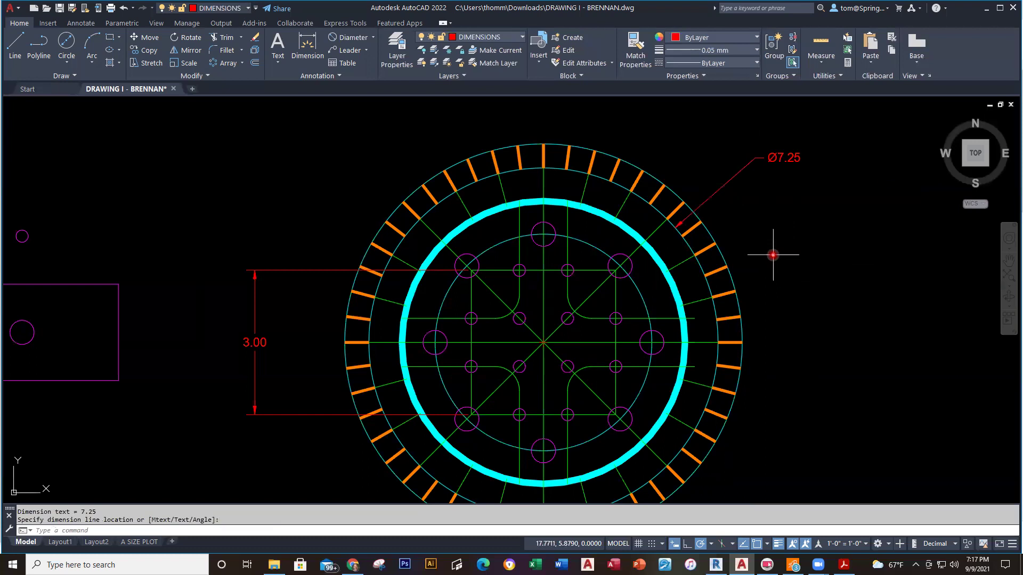
Add a diameter dimension to the outermost circle of the hub, with its text below the previous diameter dimension.
right_click(773, 255)
click(803, 257)
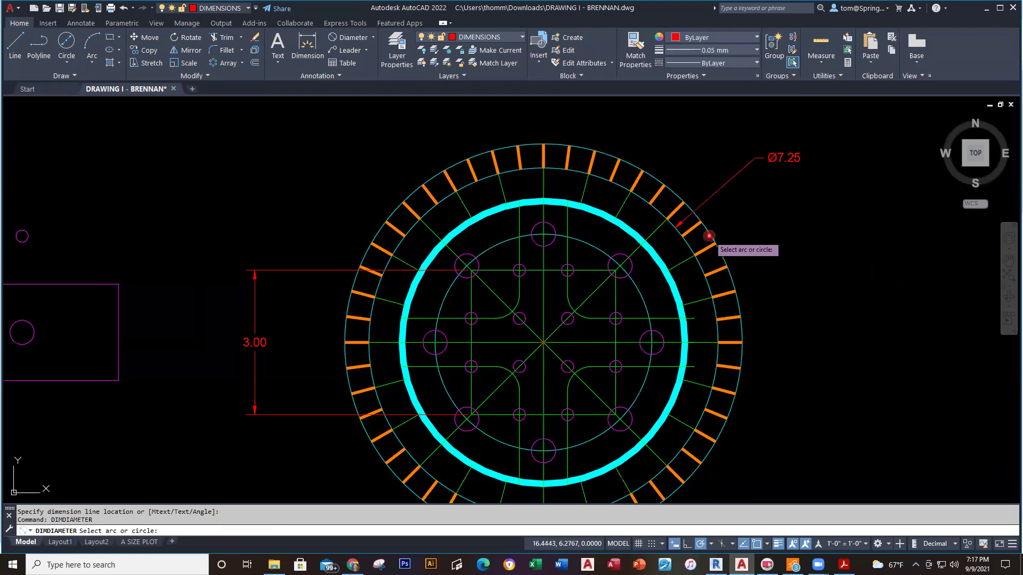
click(708, 232)
click(756, 213)
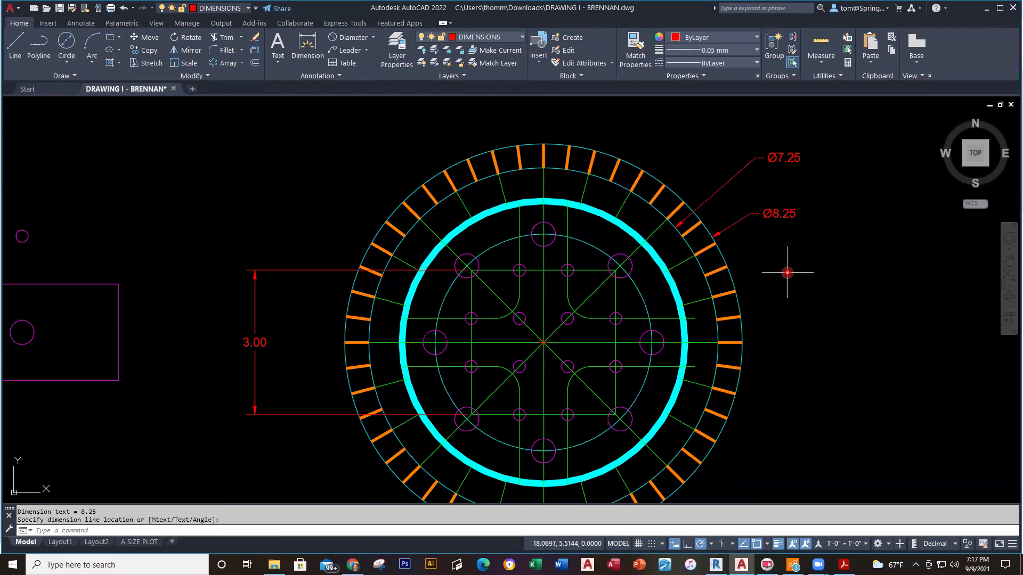
Add a diameter dimension to the circle through the centers of the larger holes, with its text outside the hub at lower right.
right_click(779, 327)
click(852, 333)
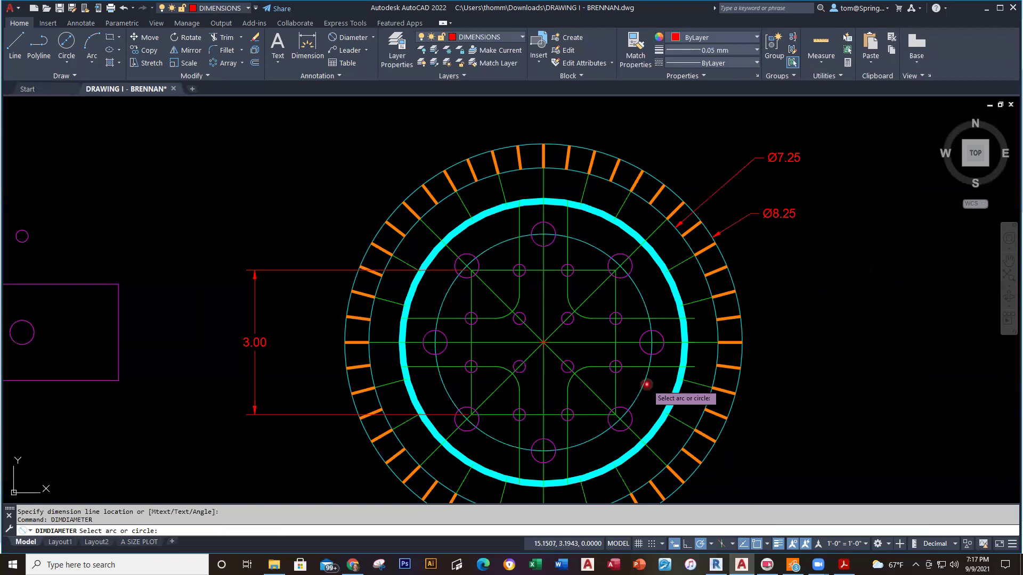
click(646, 387)
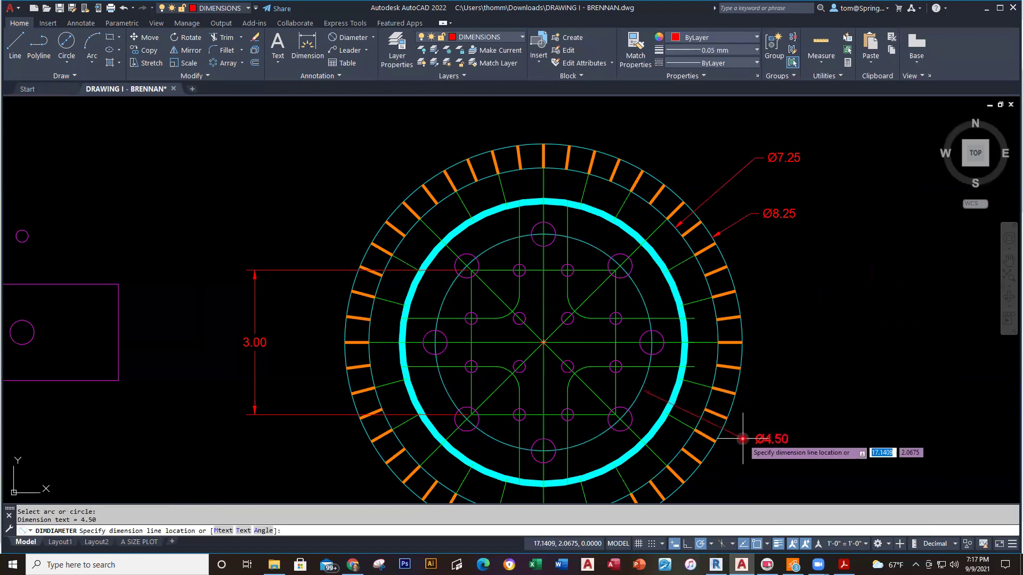
click(742, 438)
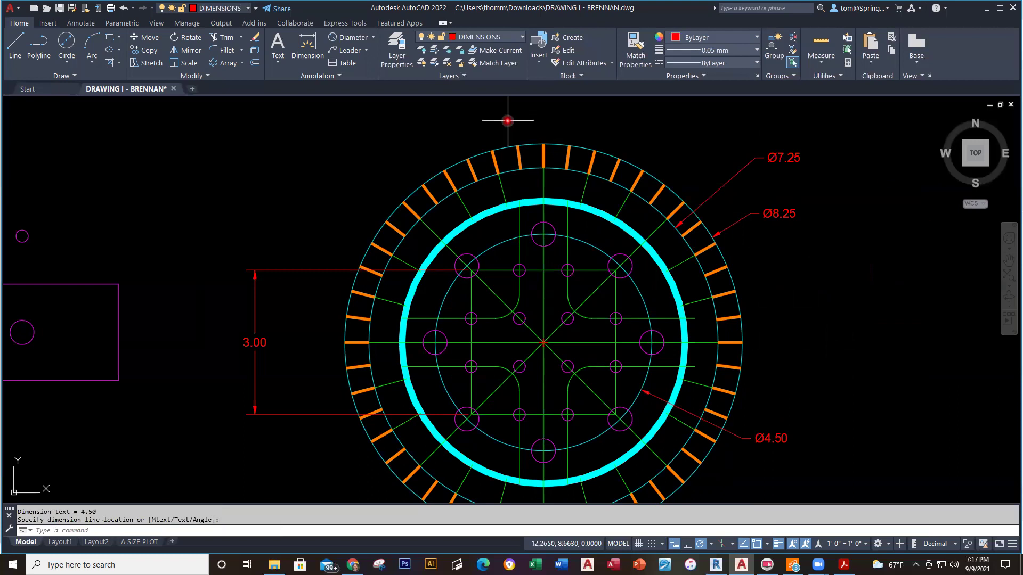
Add a multileader pointing at the outer end of an orange tick near the hub's top, with the text "PLine .05 Width".
click(367, 50)
click(357, 67)
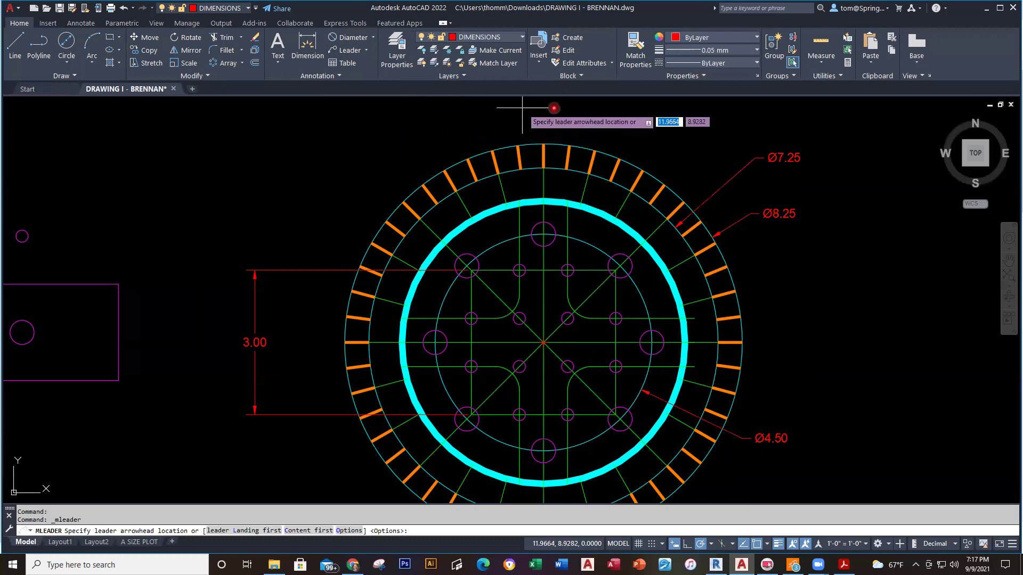
click(599, 142)
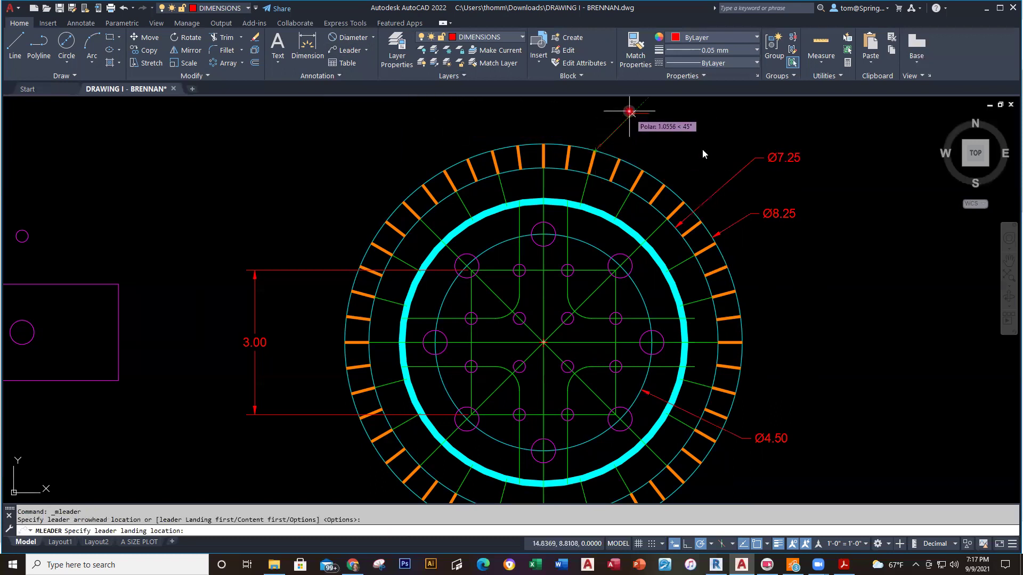
click(631, 114)
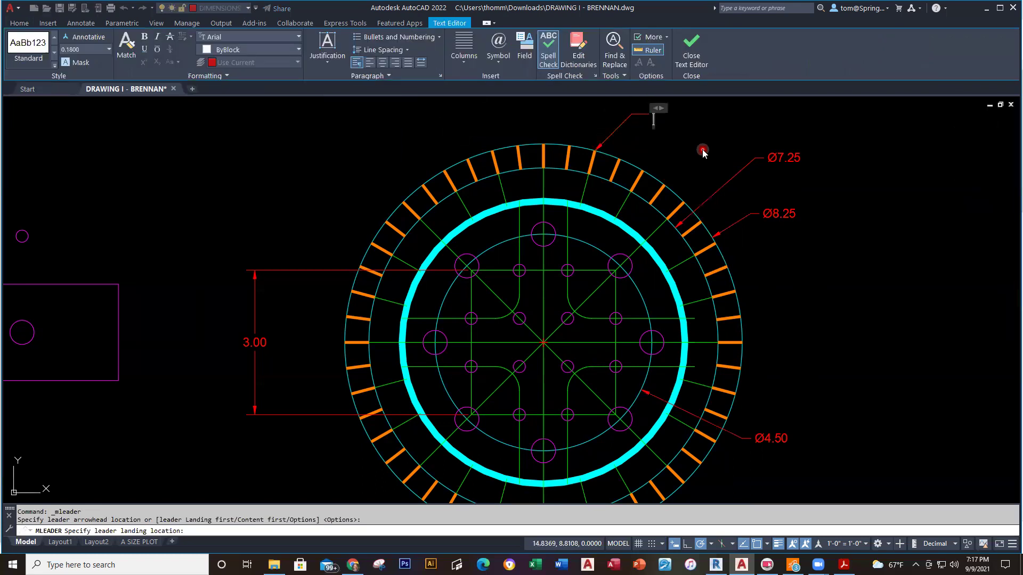
text(PLine .05 Width)
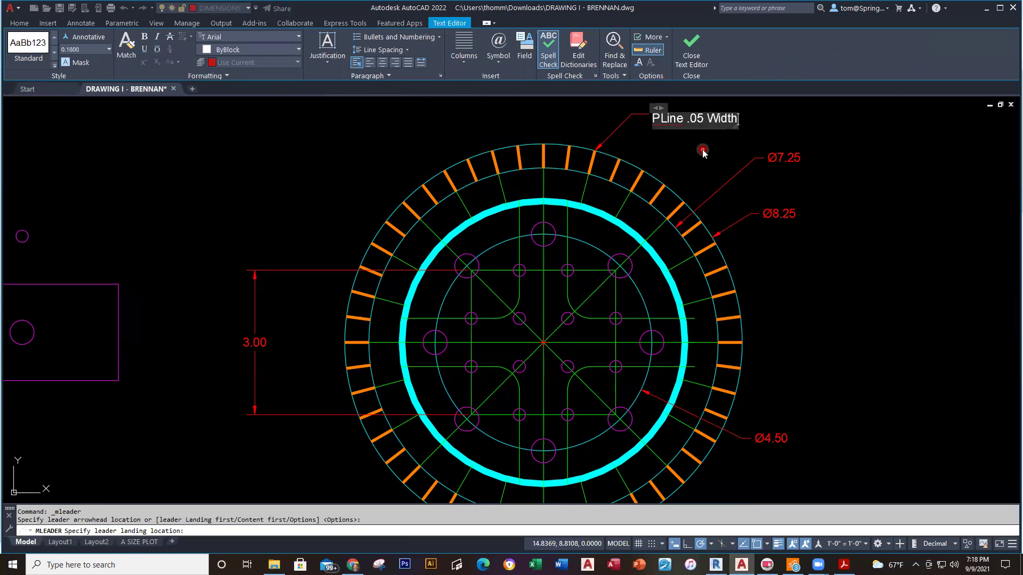
click(702, 152)
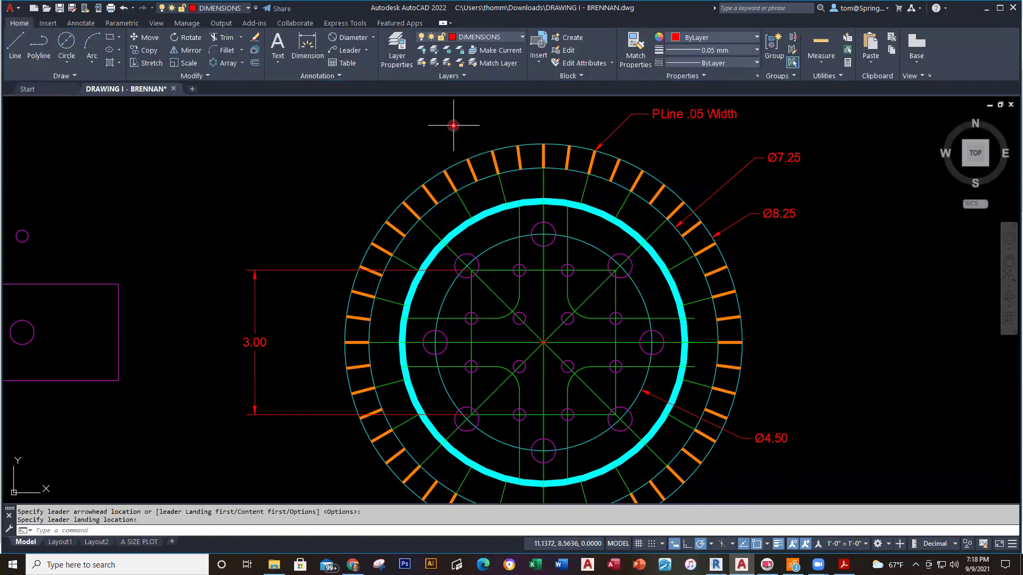
middle_drag(454, 125, 514, 158)
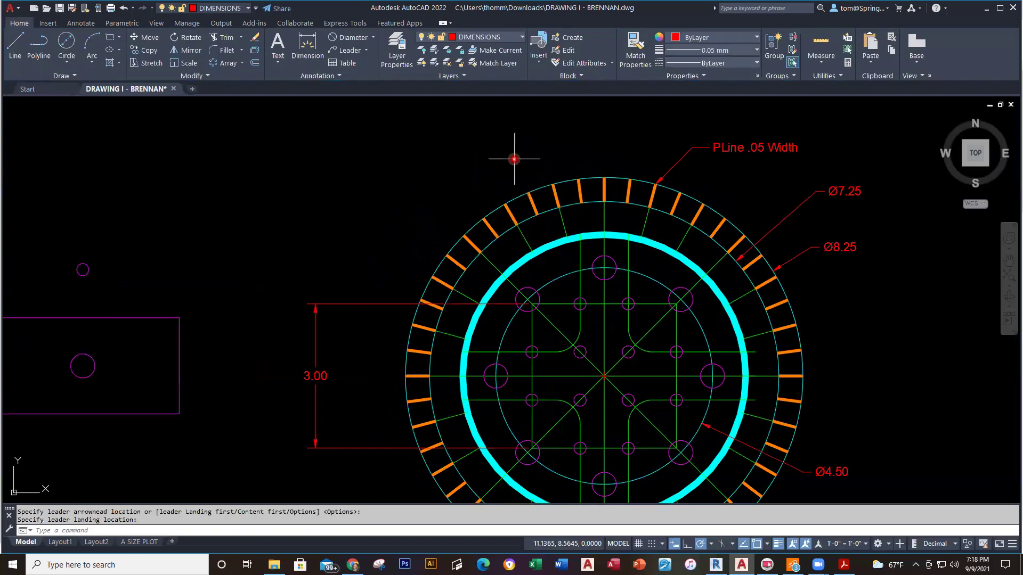
click(347, 52)
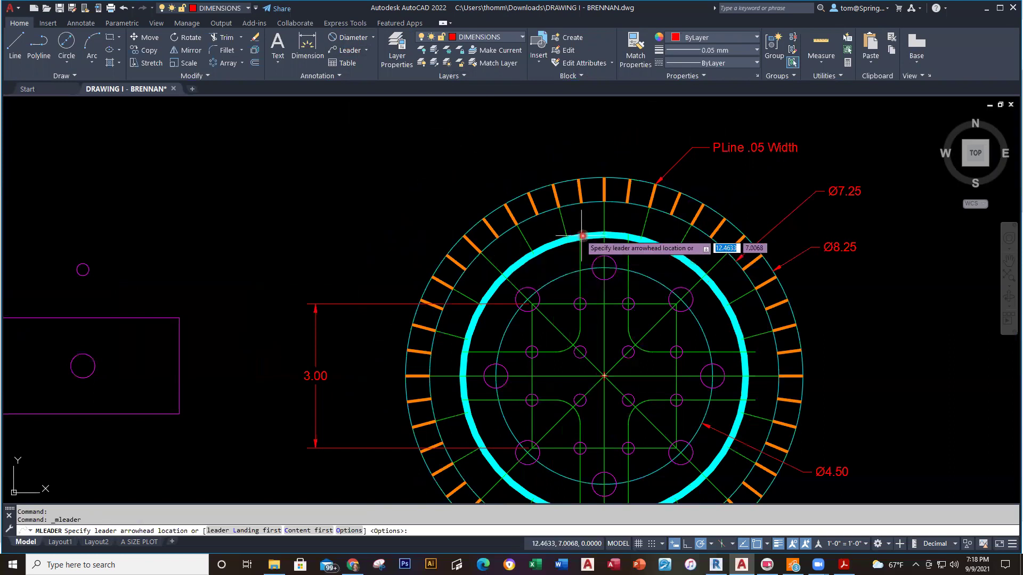
click(532, 262)
key(Escape)
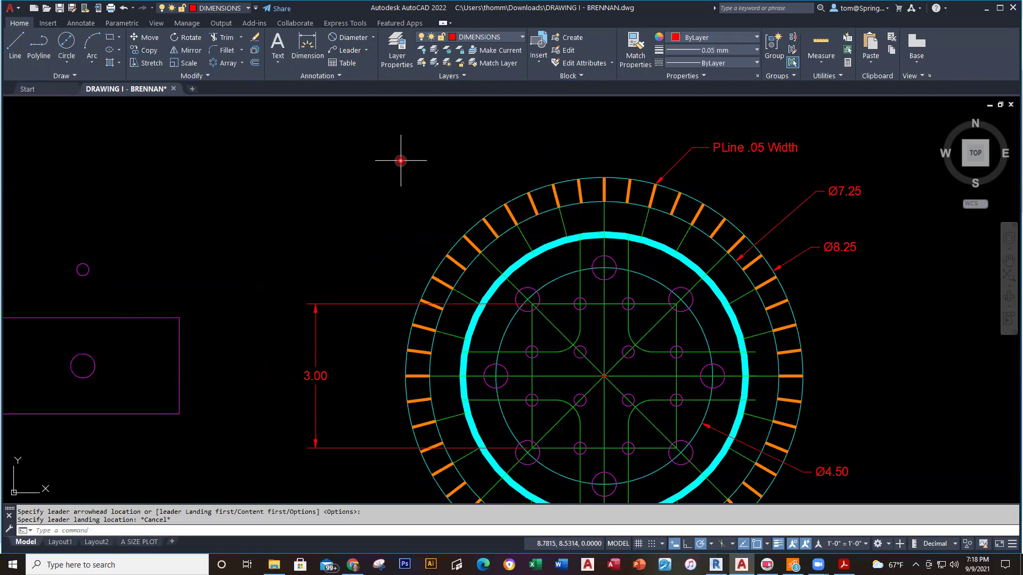
Place a multileader with its arrowhead snapped to the nearest point on the donut's upper-left edge and its landing outside the hub.
right_click(400, 161)
click(445, 170)
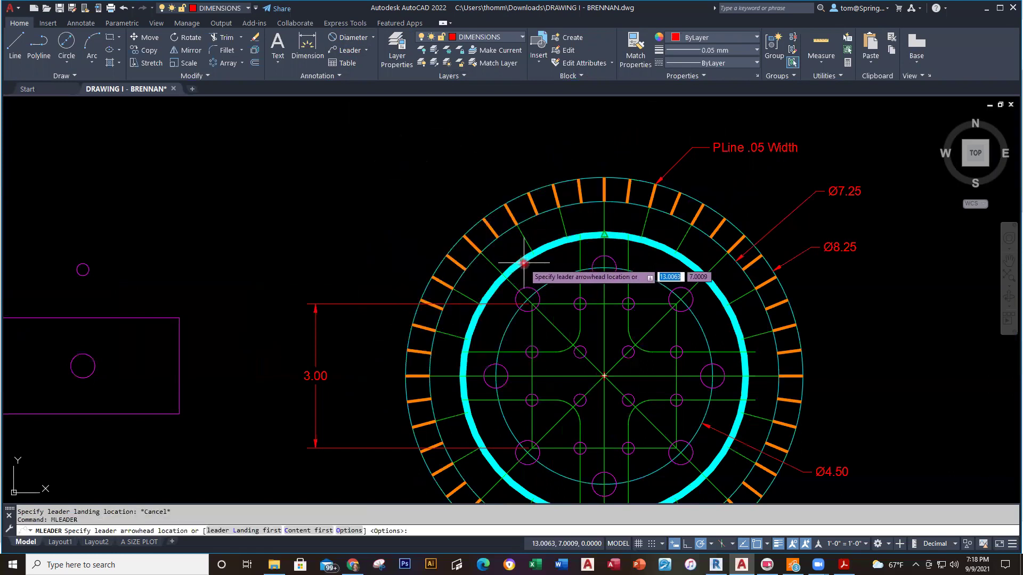
shift+right_click(412, 173)
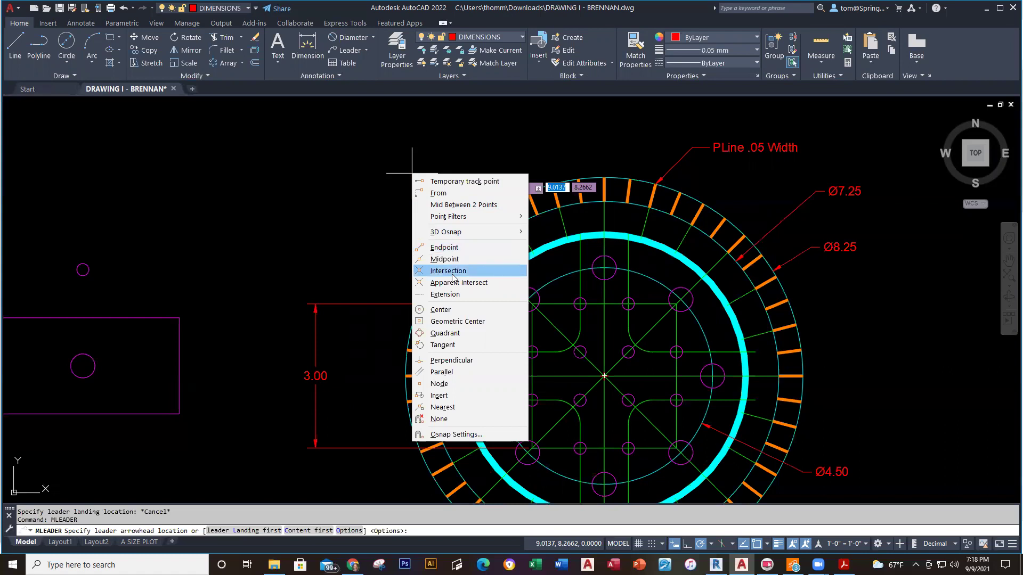
click(443, 407)
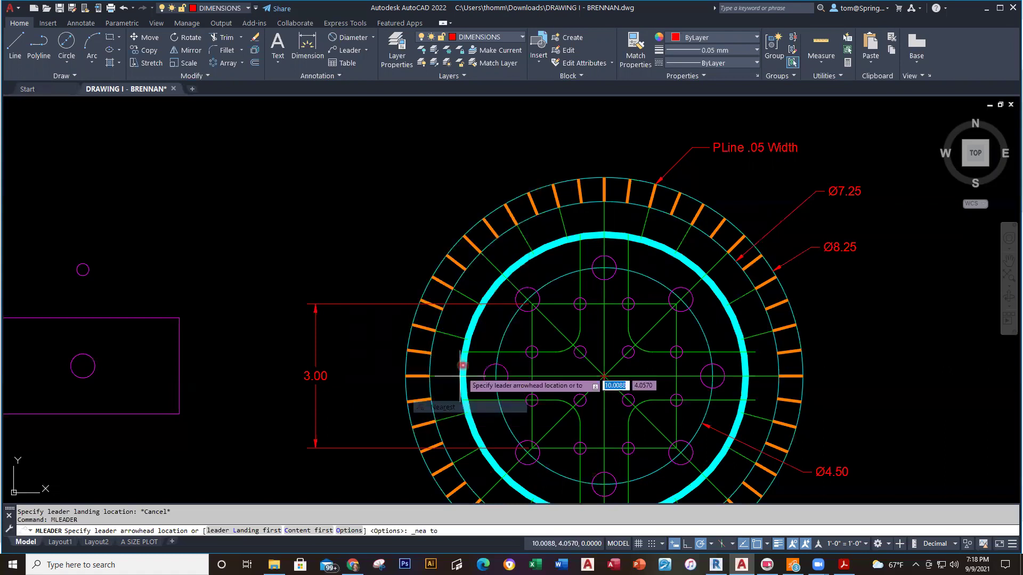
click(525, 265)
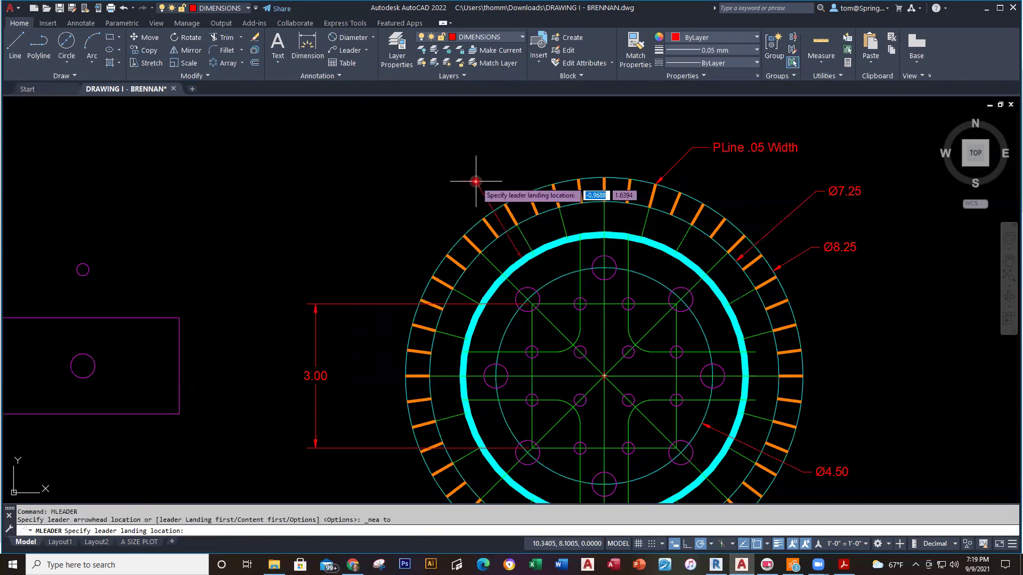
click(435, 201)
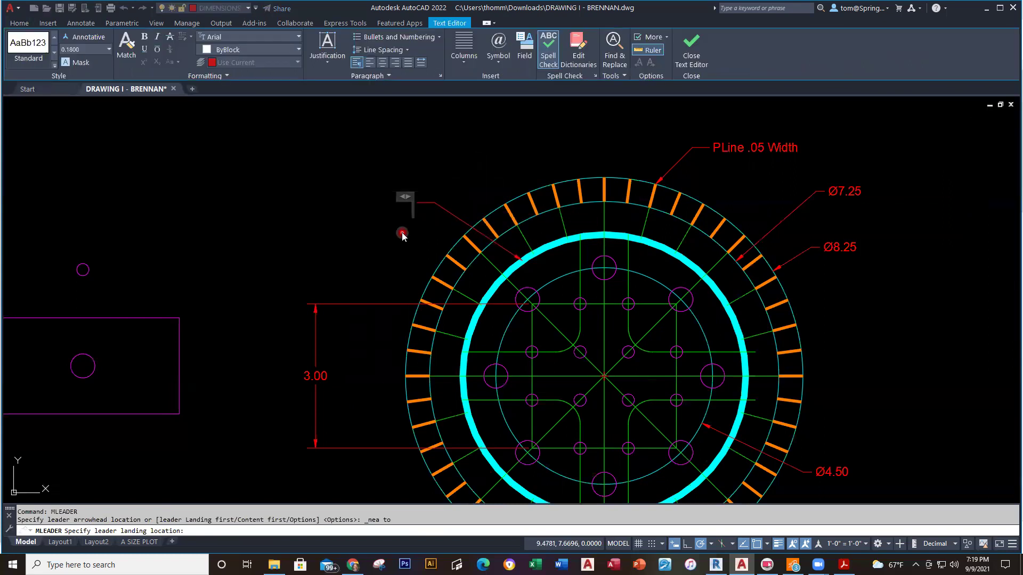
Enter the leader text on two lines, "Donut ID = 5.75" and "OD = 6.00".
text(Donue)
key(BackSpace)
text(t)
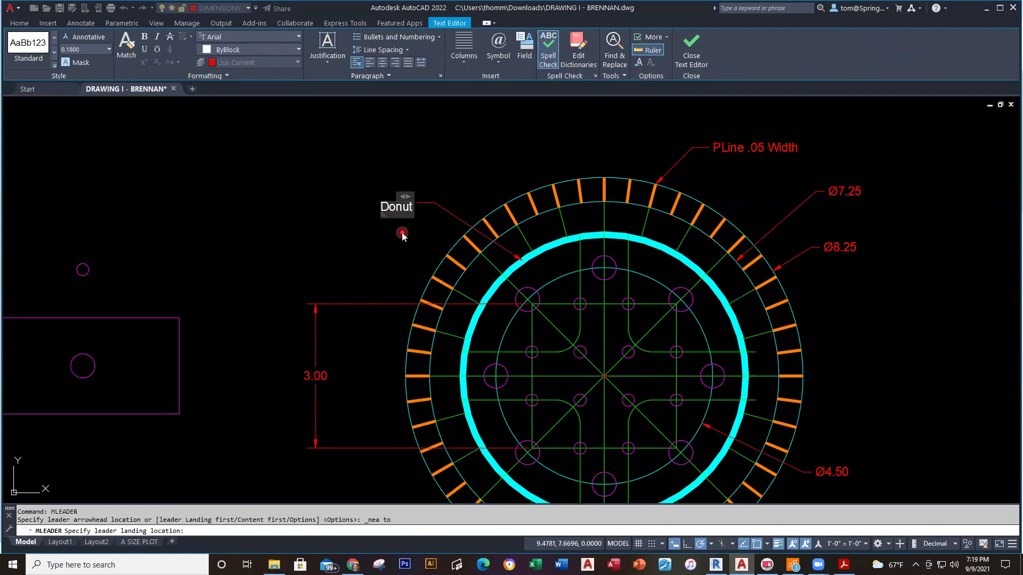
text( ID = 5.75)
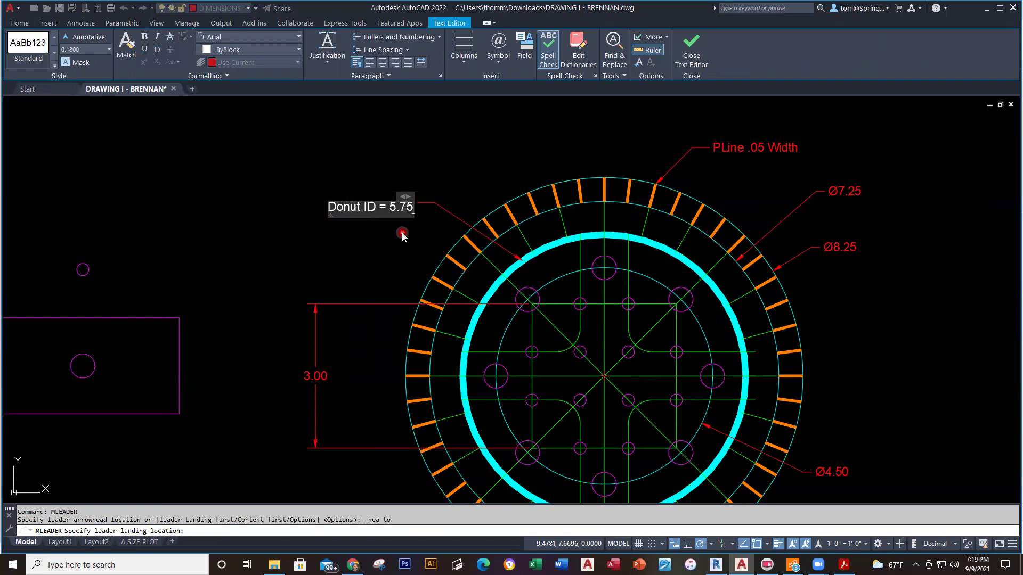
key(Return)
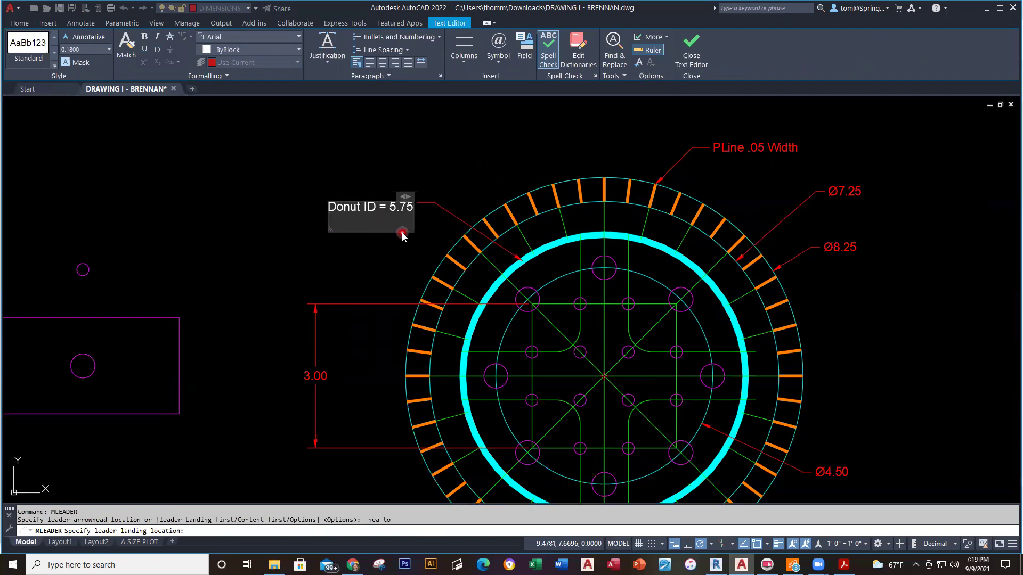
text(OD = 6.00)
click(374, 141)
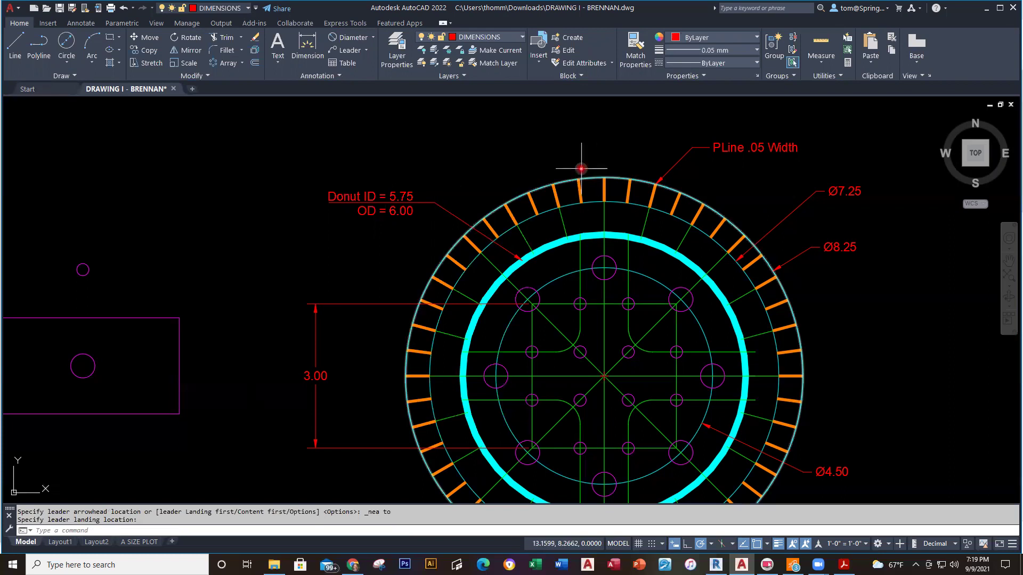
Erase the leftover rectangle and the two small circles beside the hub.
middle_drag(579, 169, 541, 102)
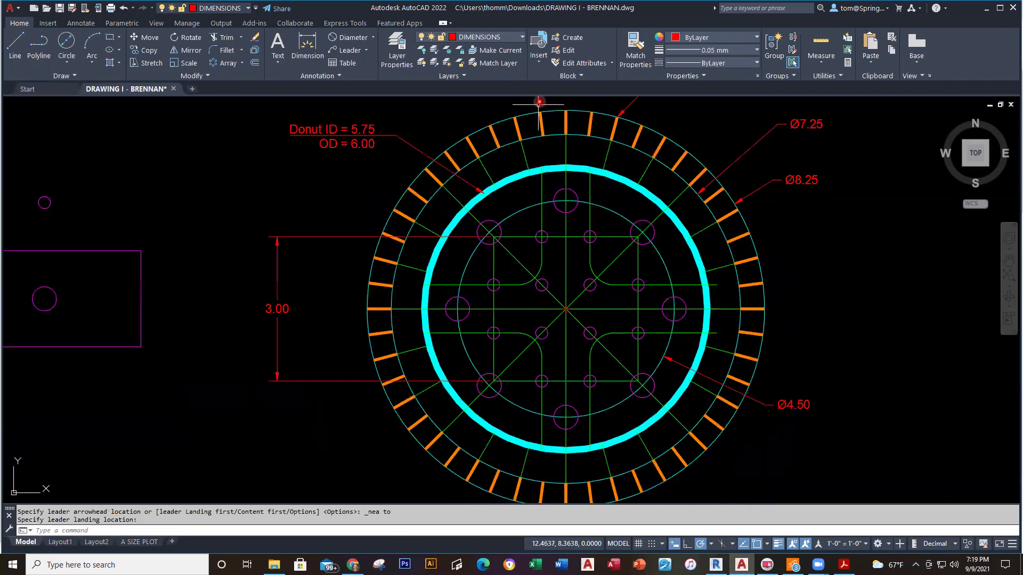
scroll(529, 141, down, 2)
key(Escape)
click(315, 151)
click(130, 304)
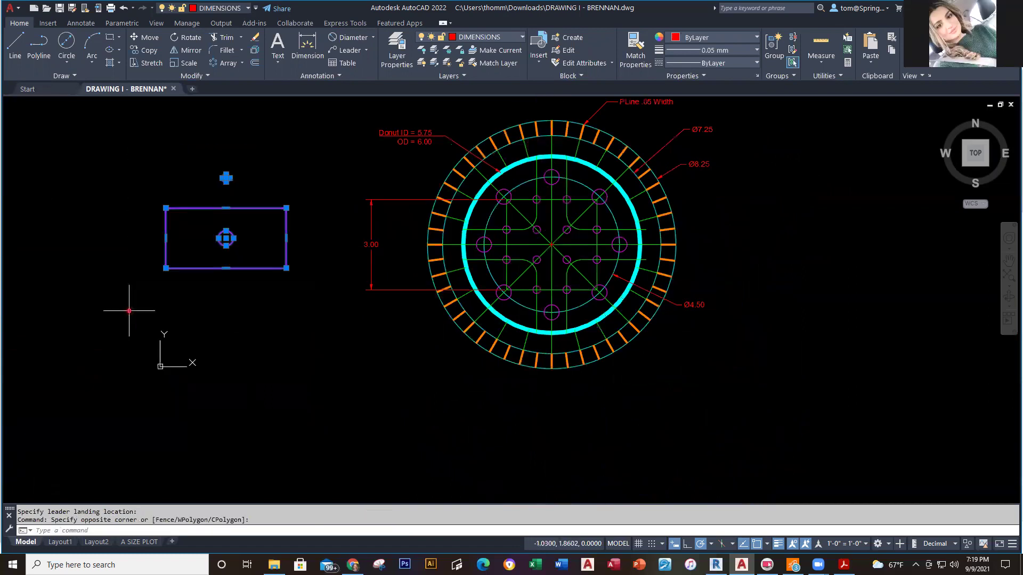
key(Delete)
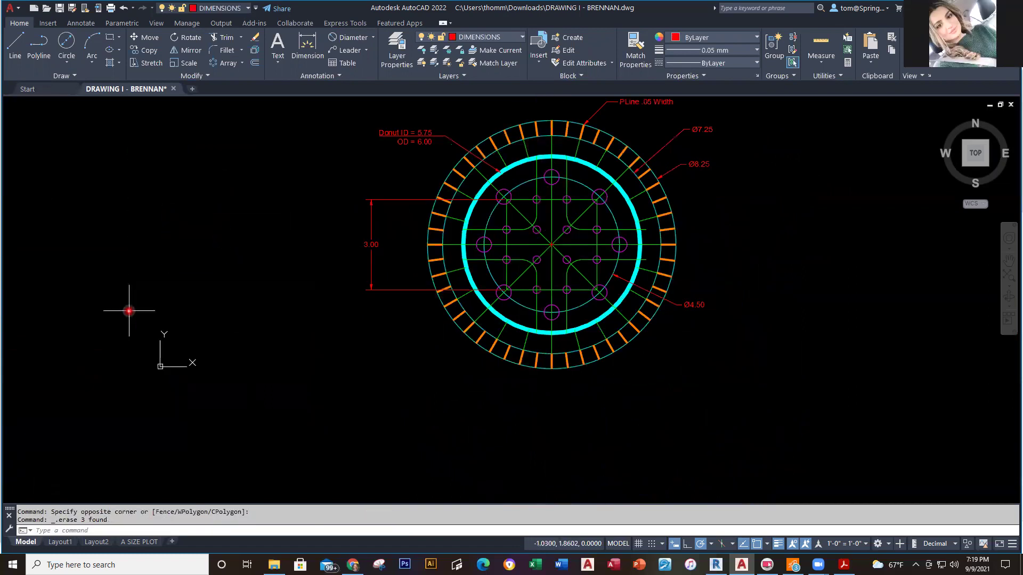
Draw a circle of diameter 5.75 in the empty area to the left of the hub.
middle_drag(364, 167, 355, 206)
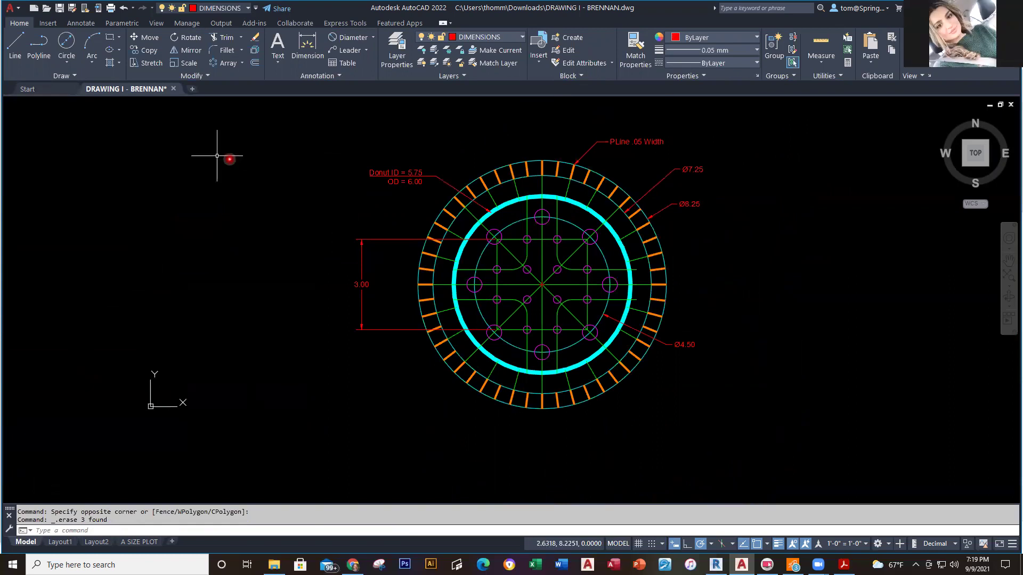
click(67, 62)
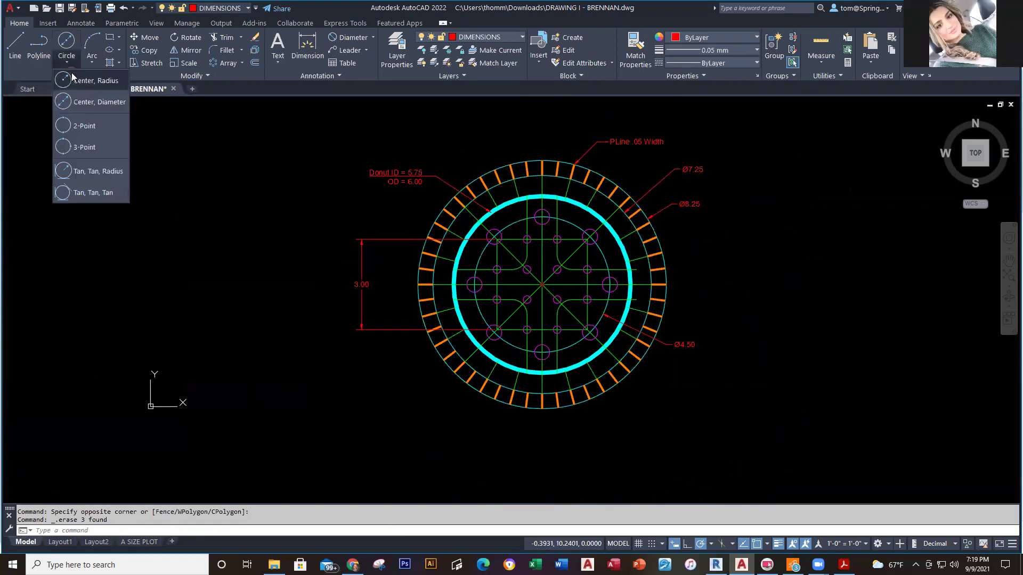
click(79, 102)
click(149, 260)
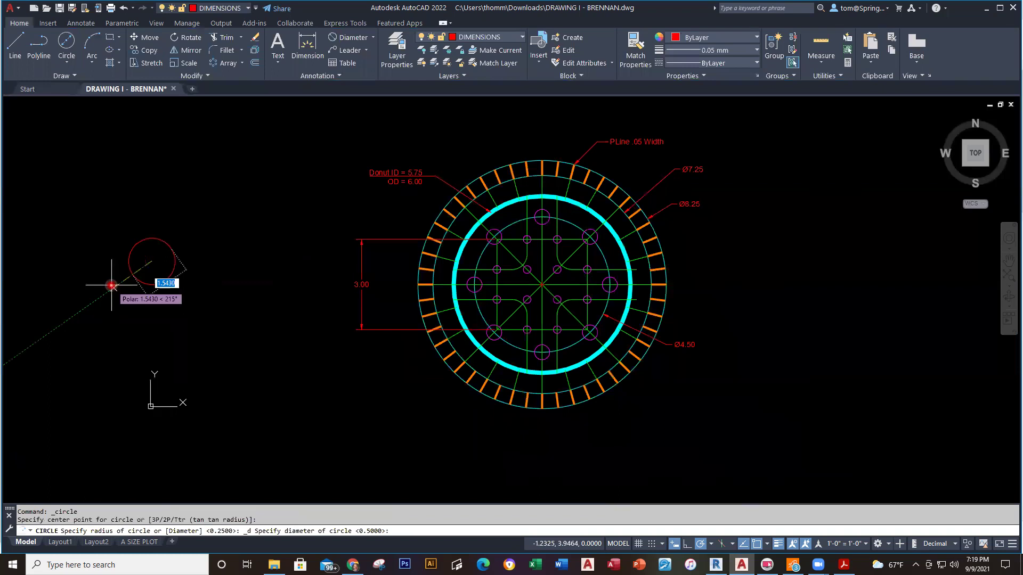
text(5.75)
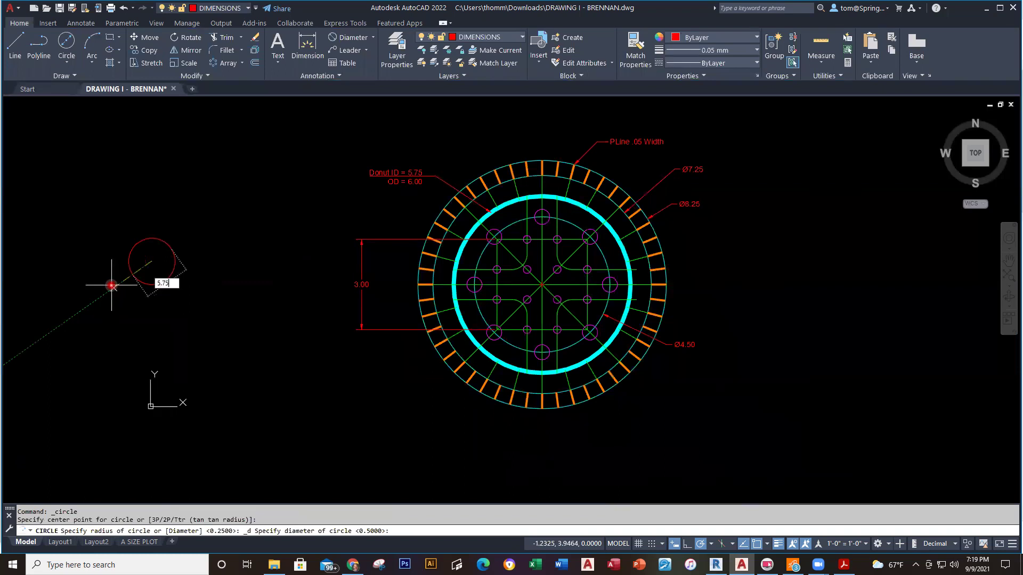
key(Return)
Draw a circle of diameter 6 concentric with the 5.75 diameter circle.
right_click(120, 276)
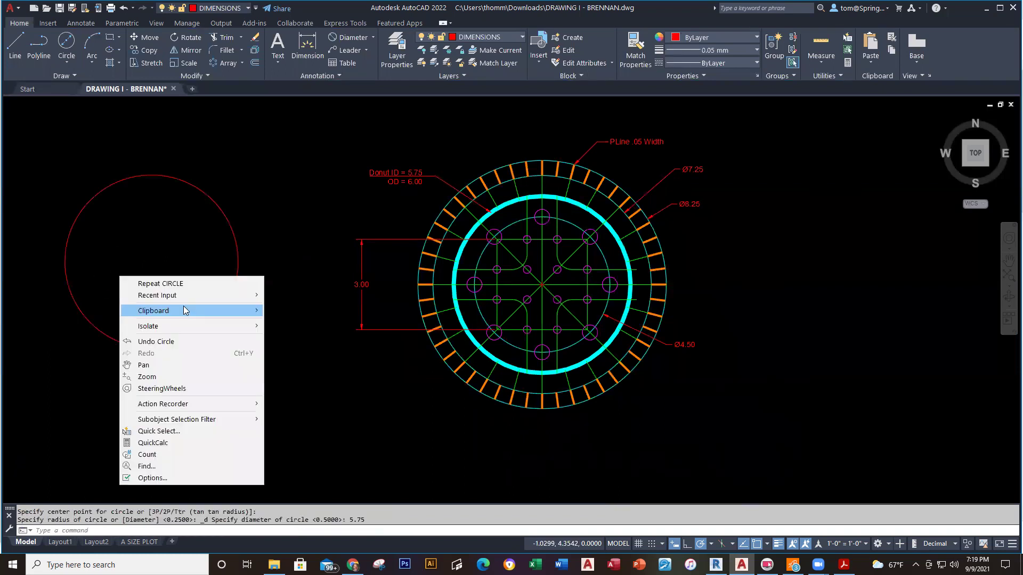
click(67, 62)
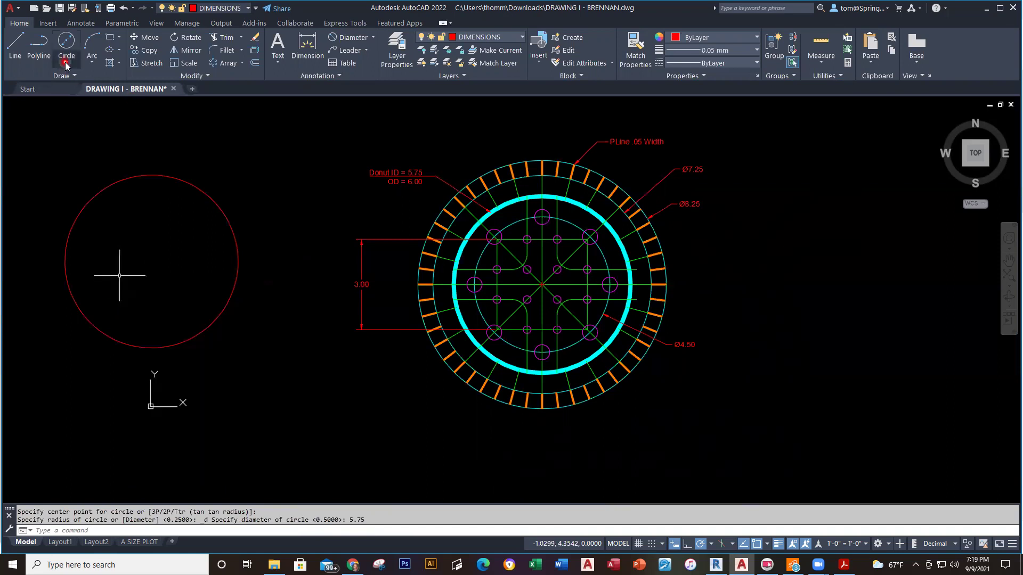
click(66, 62)
click(76, 96)
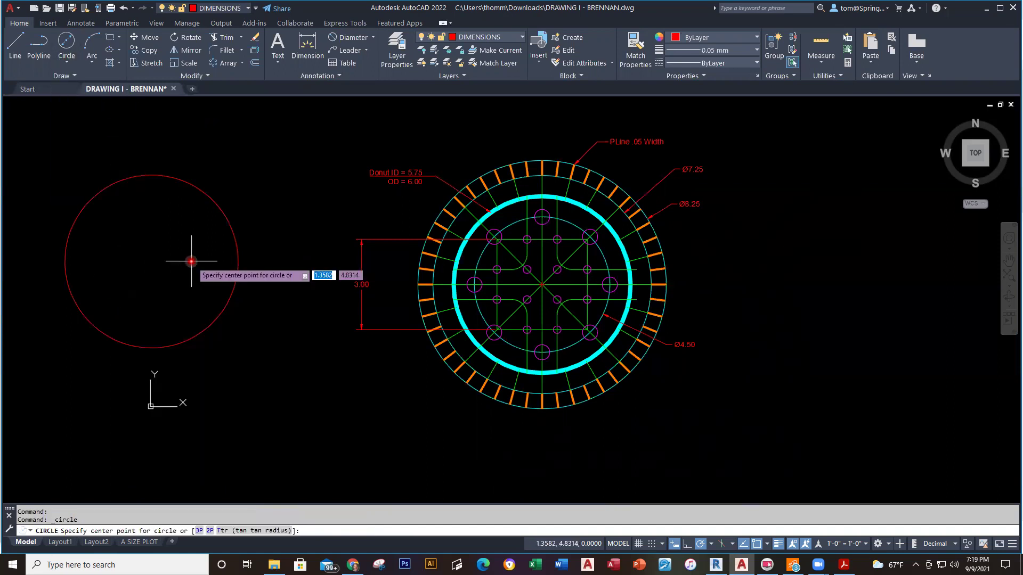
click(151, 261)
key(Down)
key(Return)
text(6)
key(Return)
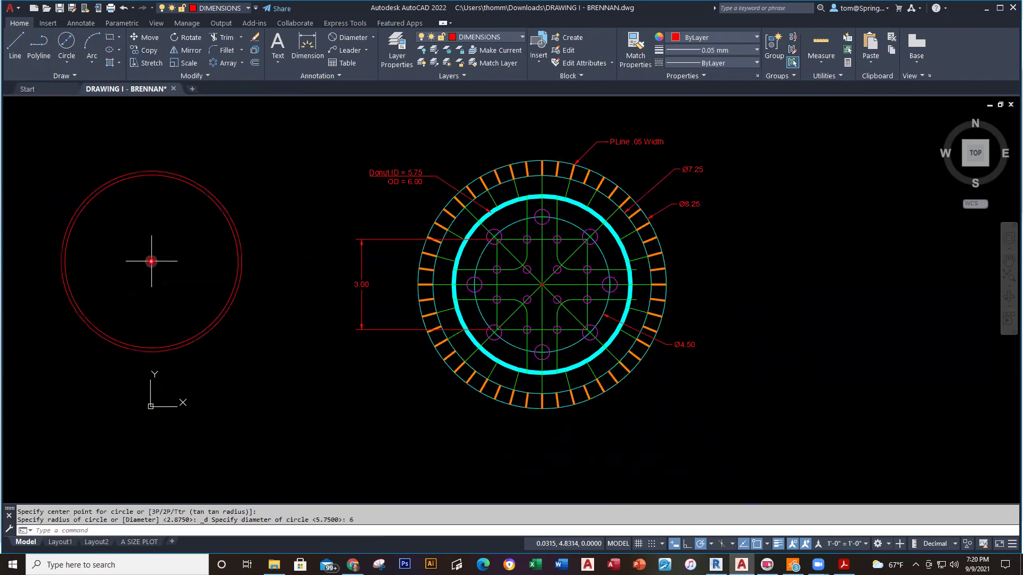
key(Escape)
Fill the ring between the two concentric circles with a solid hatch.
scroll(215, 229, up, 2)
scroll(216, 229, down, 2)
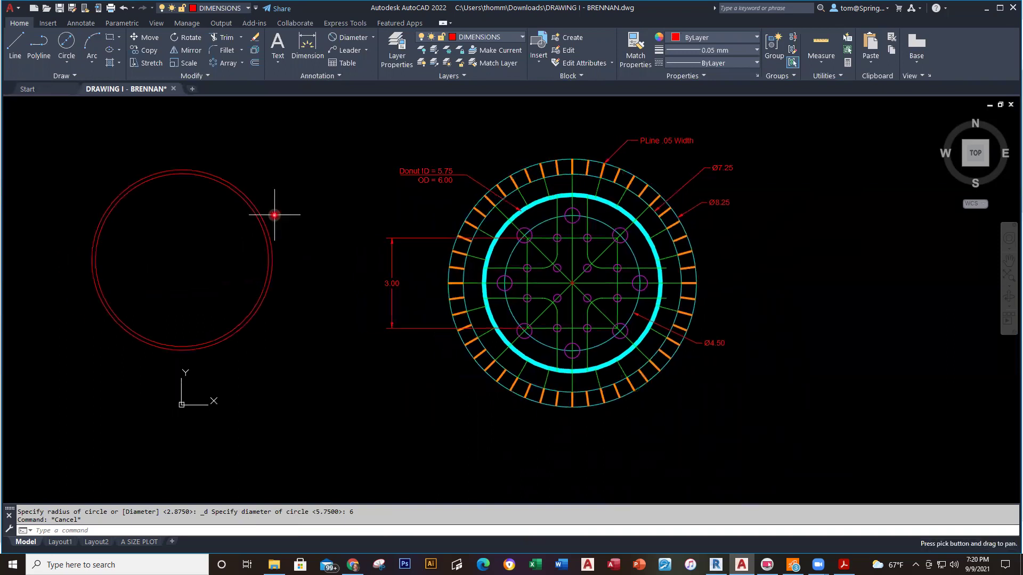
click(122, 64)
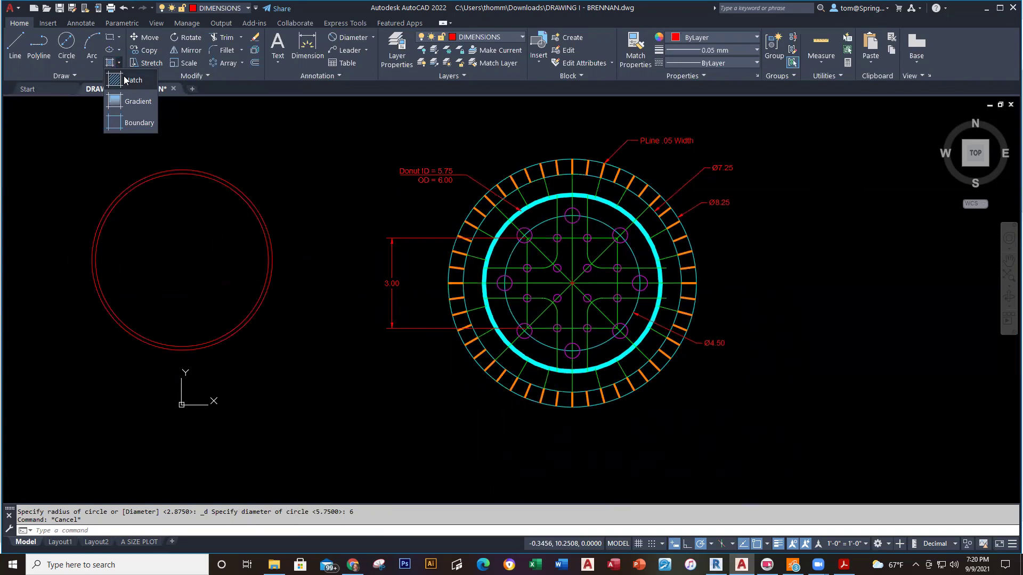
click(123, 79)
click(359, 37)
click(322, 49)
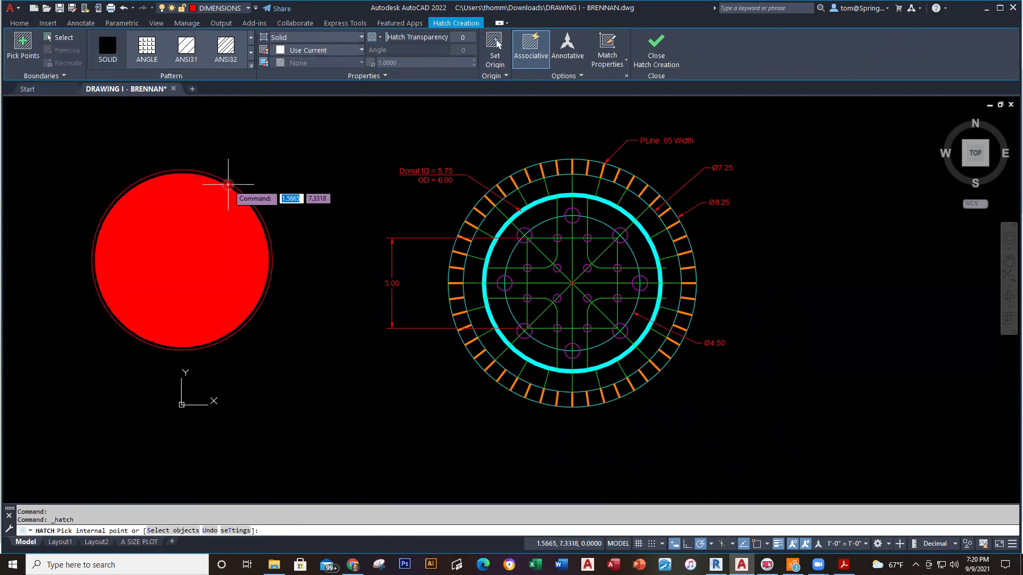
click(228, 183)
key(Escape)
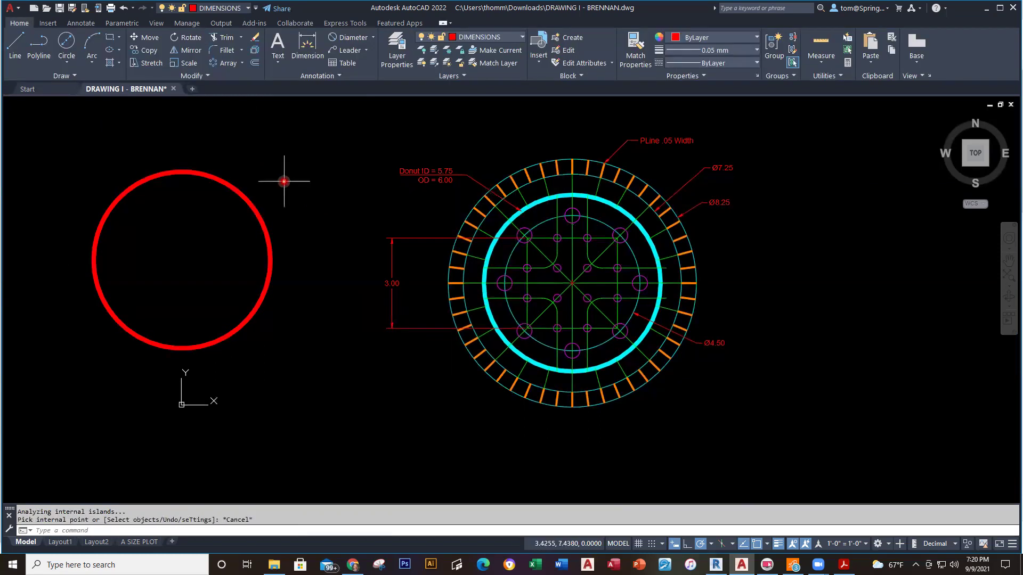
Check the diameter of the hatched ring's outer circle in its properties.
scroll(239, 201, up, 2)
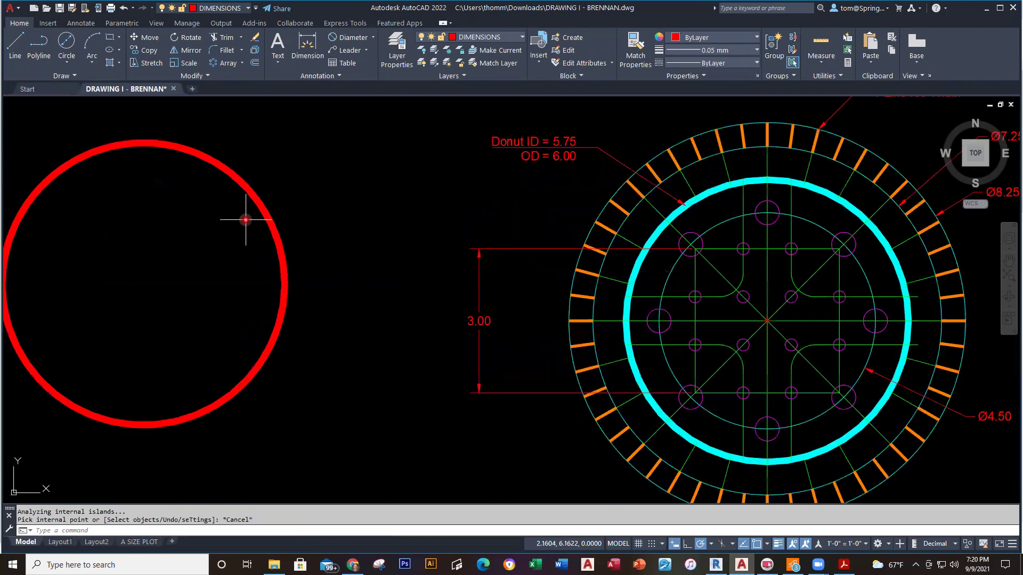
key(Escape)
click(265, 210)
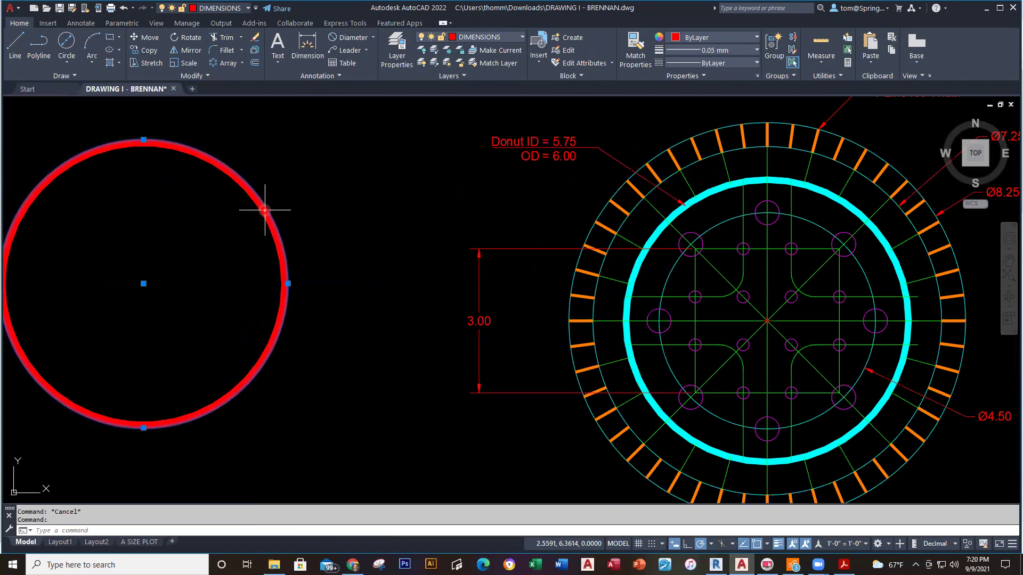
mouse_move(288, 284)
key(Escape)
click(279, 238)
right_click(279, 239)
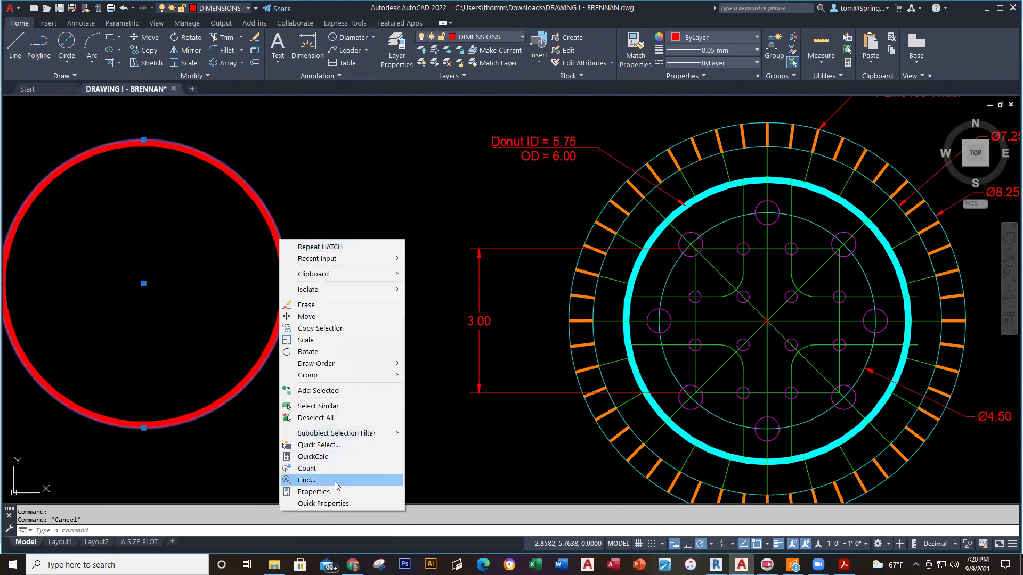
click(314, 491)
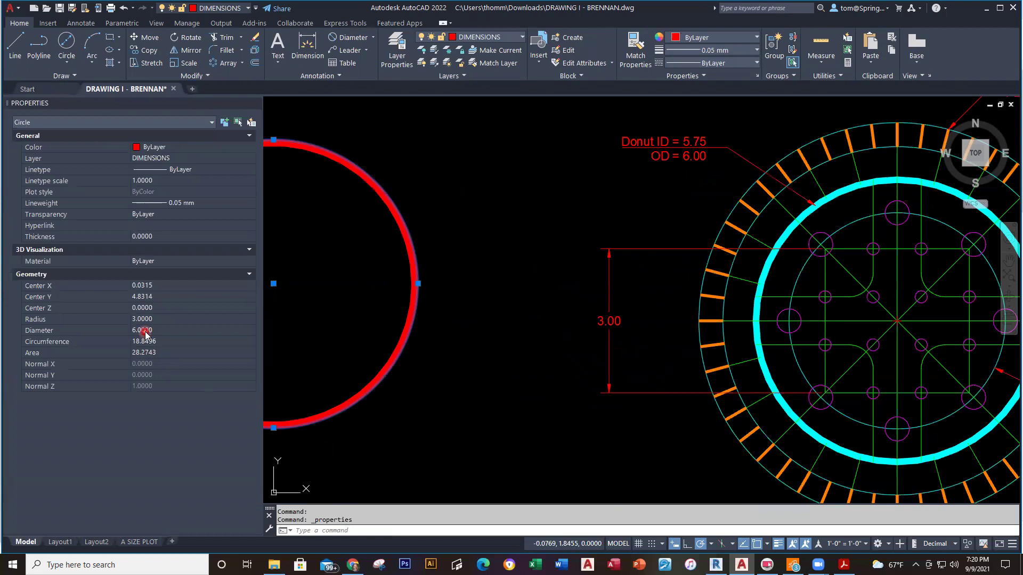
key(Escape)
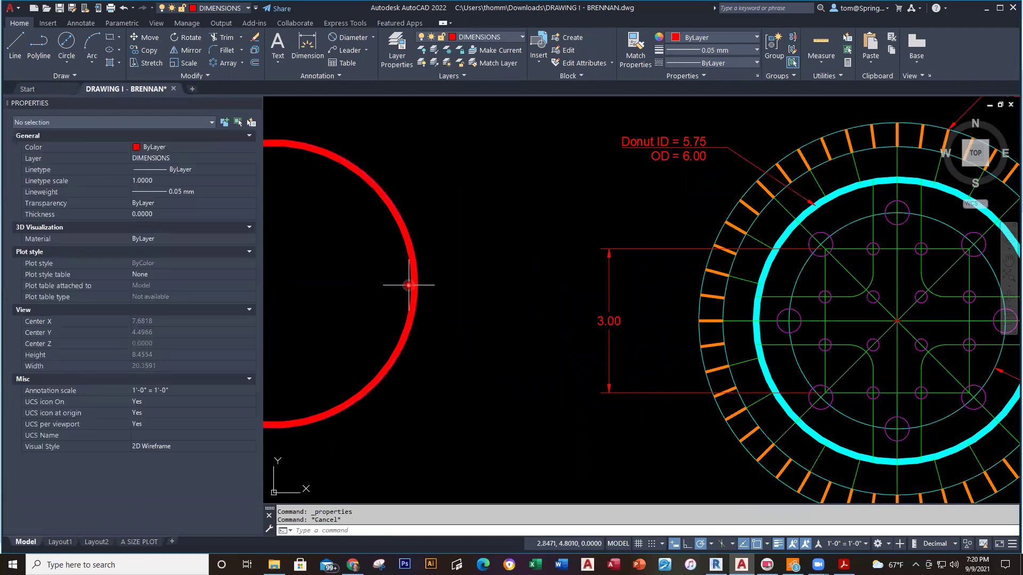
Check the diameter of the ring's inner circle in its properties and close the properties display.
click(414, 277)
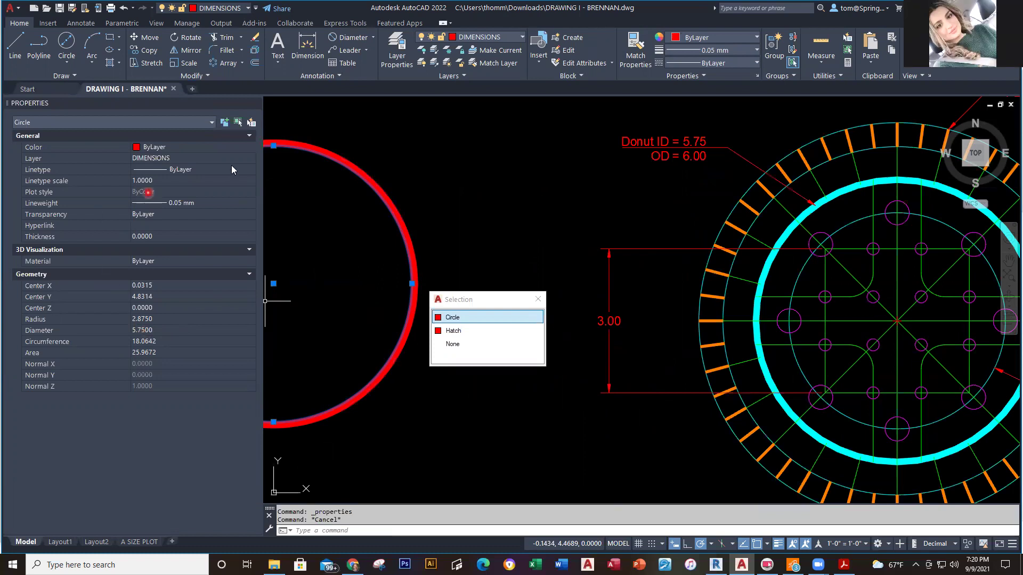
click(399, 138)
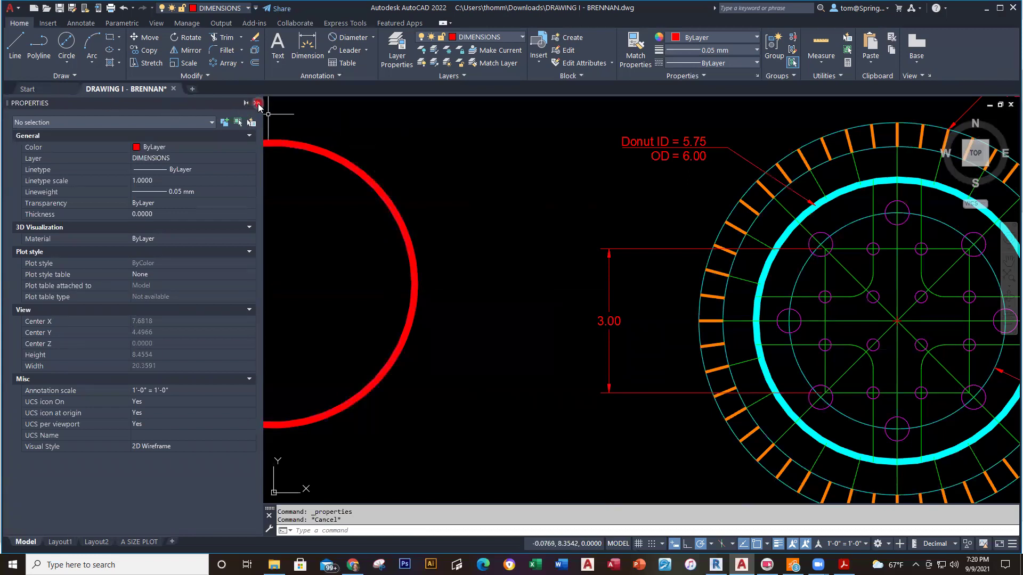
click(258, 104)
scroll(346, 176, down, 3)
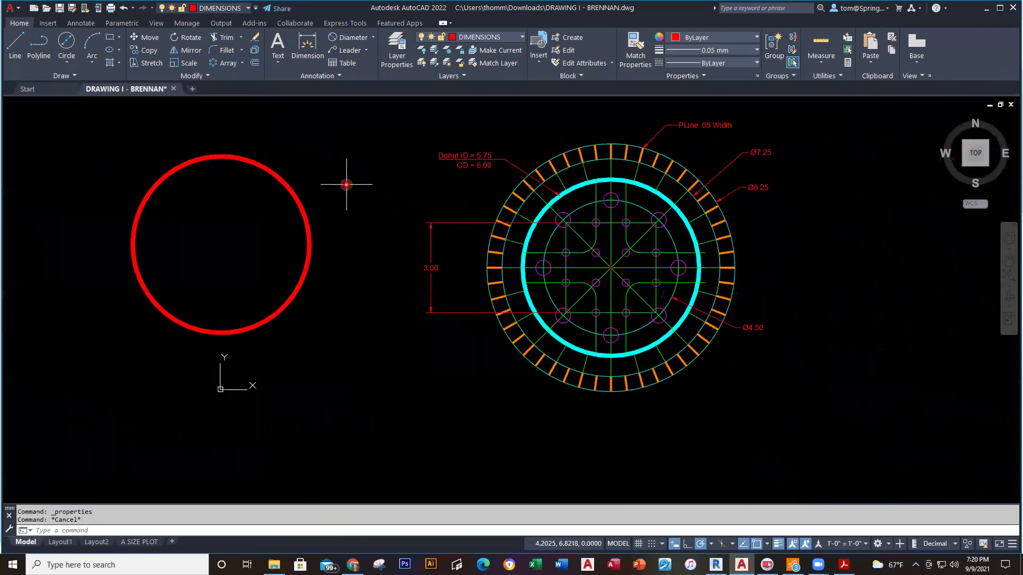
Erase the demonstration ring, including its two concentric circles and solid hatch.
middle_drag(347, 176, 365, 221)
click(347, 187)
click(290, 249)
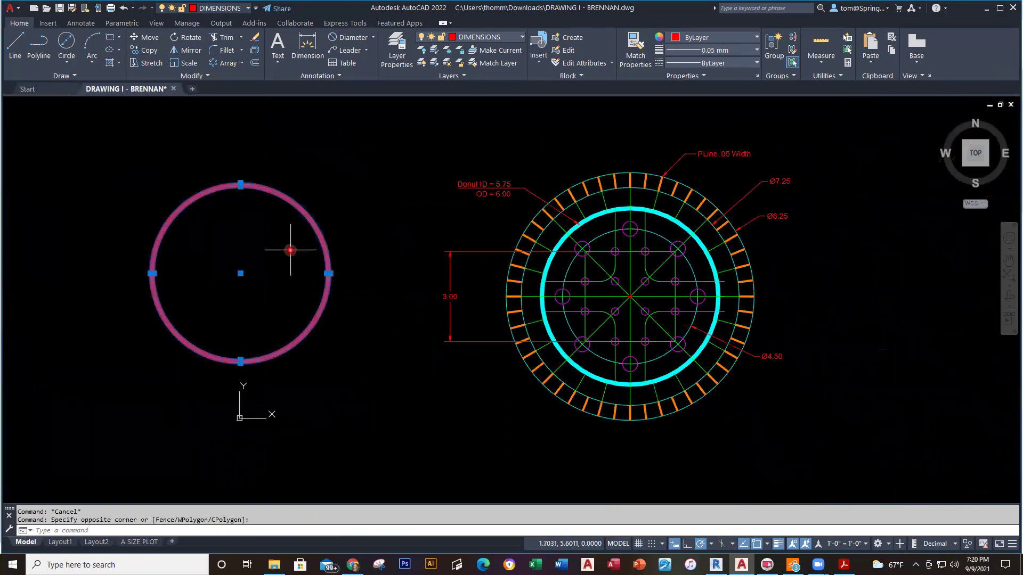
key(Delete)
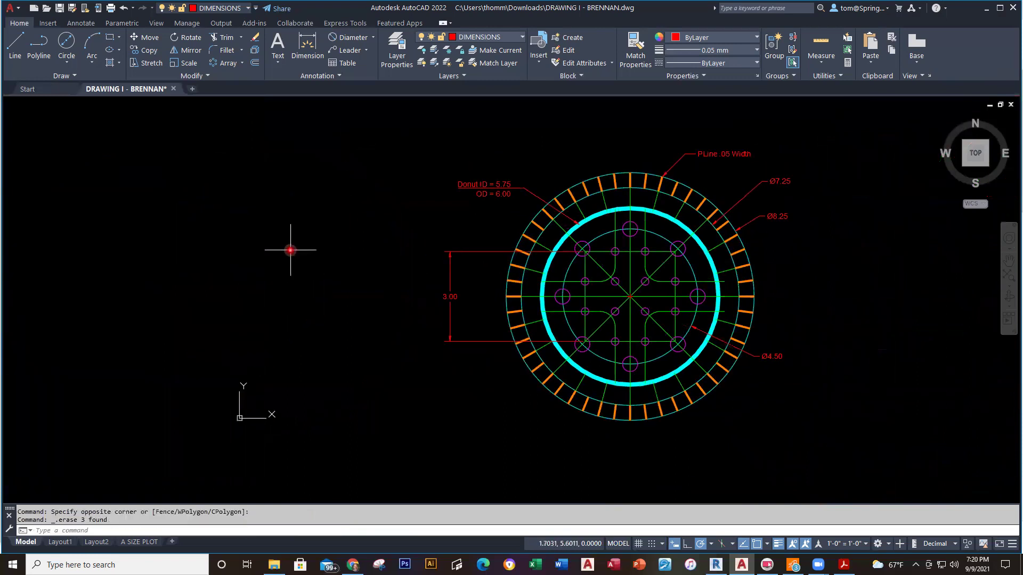
Make layer 0 current and add the multiline text "DRAWING I" just below the hub.
click(520, 40)
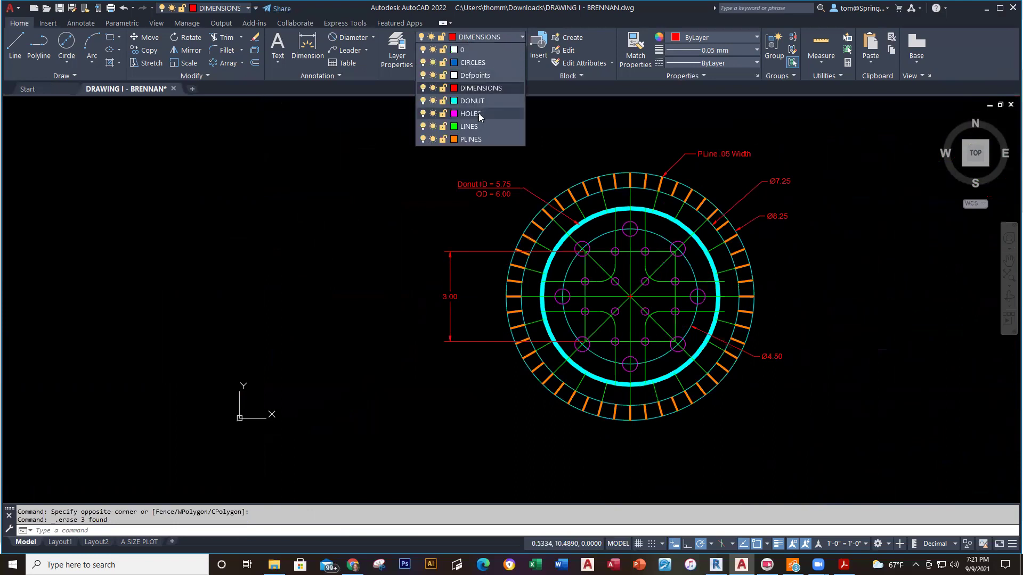
click(482, 50)
middle_drag(666, 432, 577, 416)
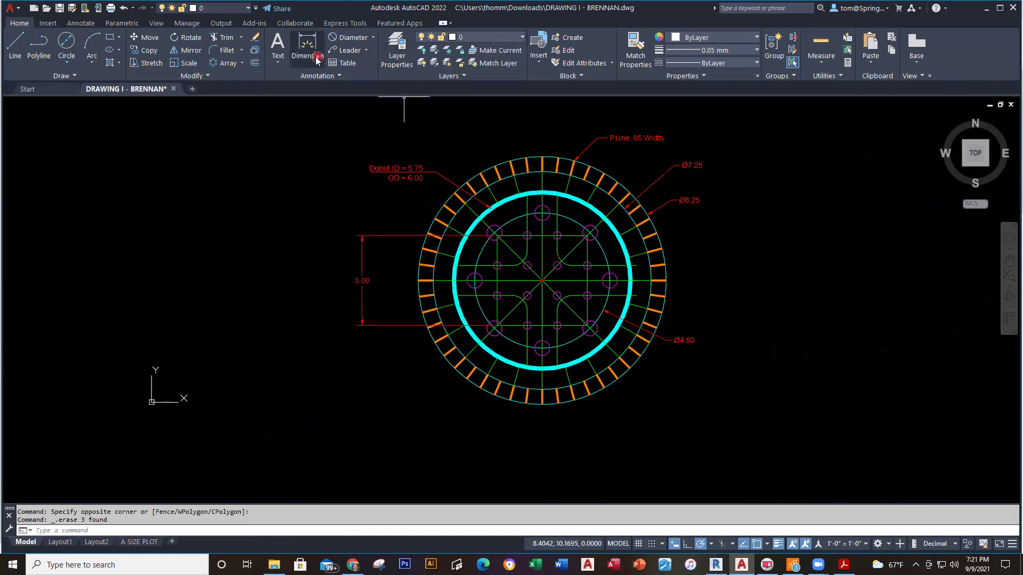
click(284, 72)
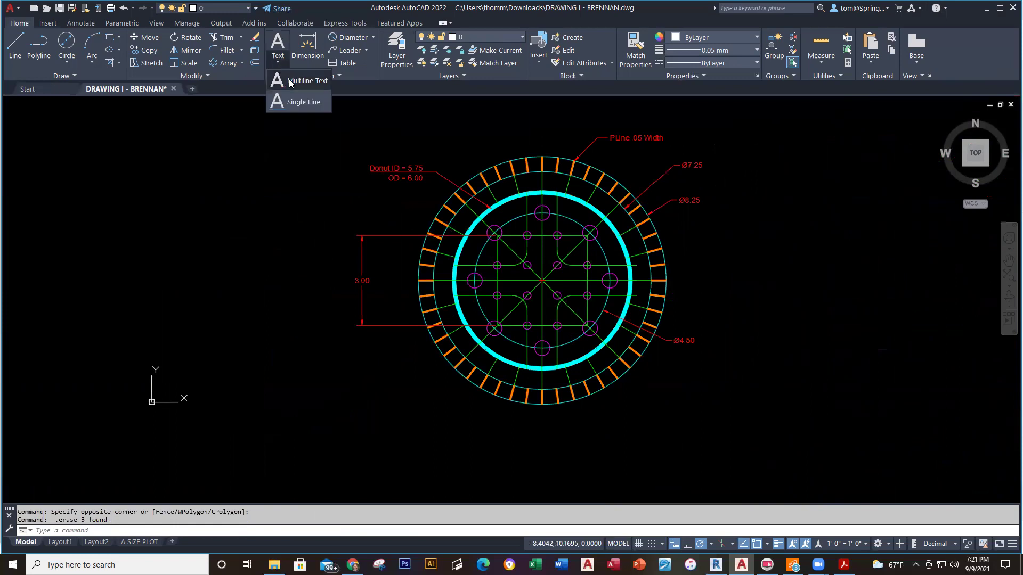
text(mt)
key(Return)
click(490, 422)
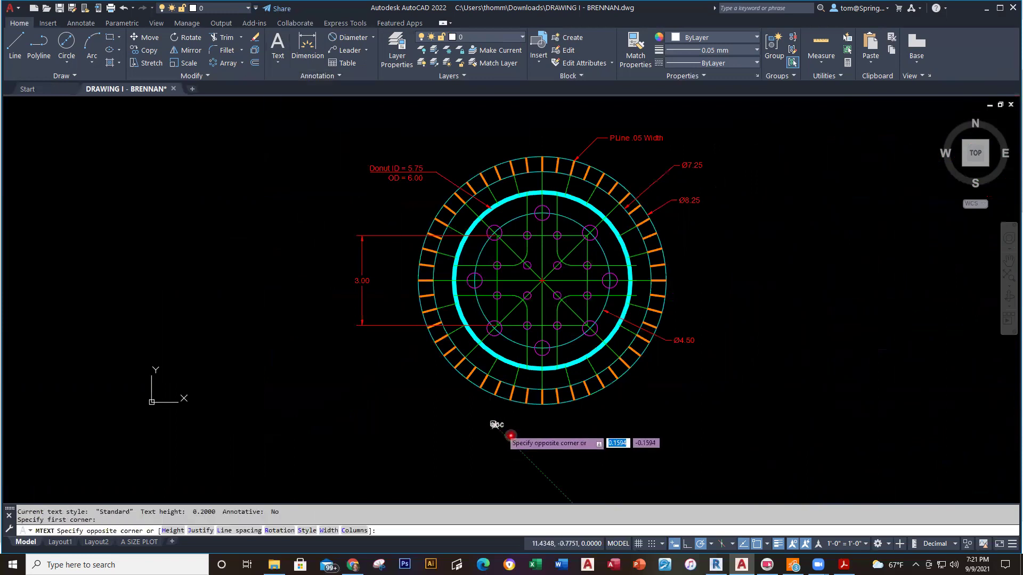
click(611, 450)
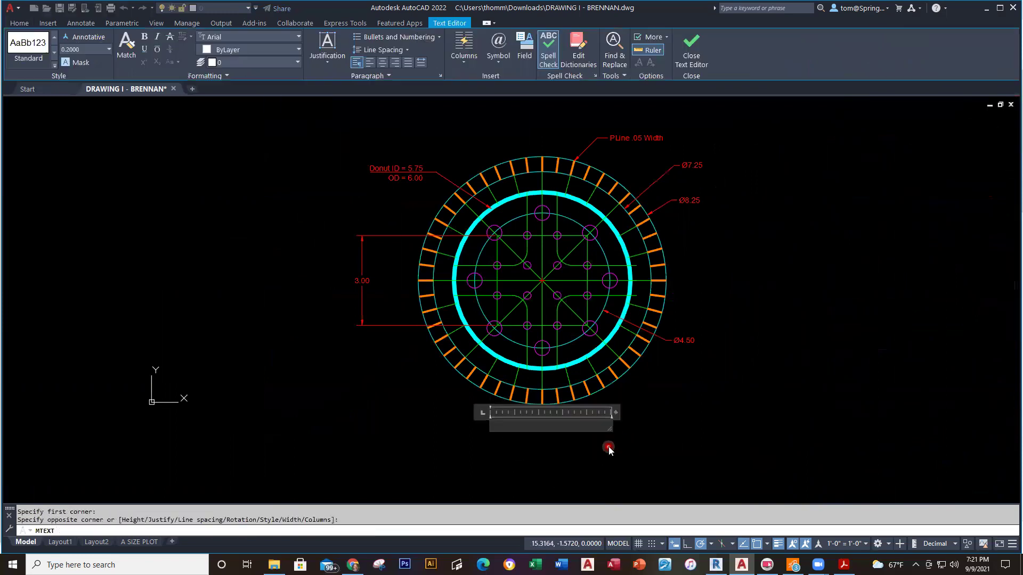
text(DRAWING I)
click(426, 421)
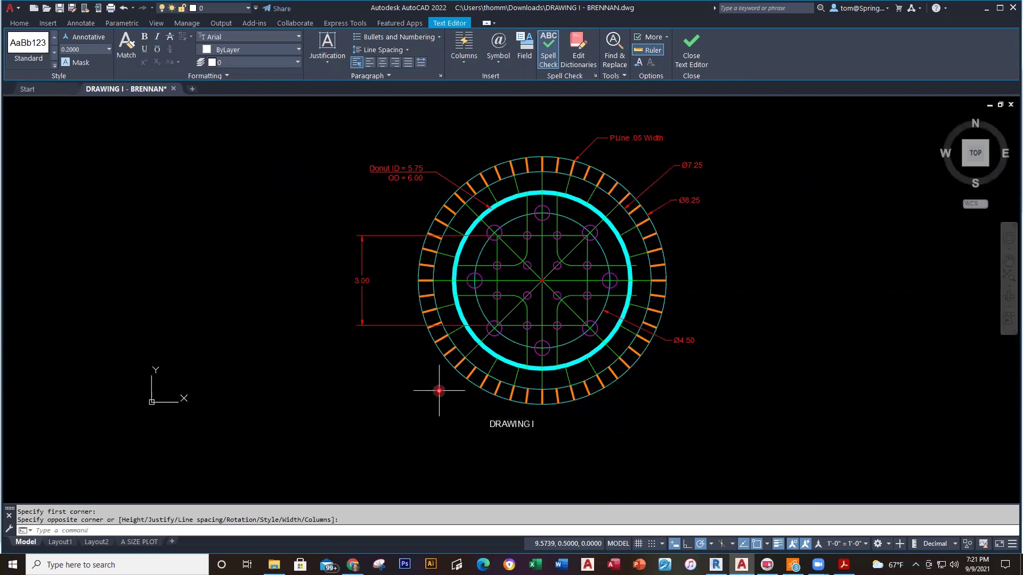
Move the "DRAWING I" title horizontally to the right so it sits roughly centred beneath the hub.
scroll(483, 443, up, 2)
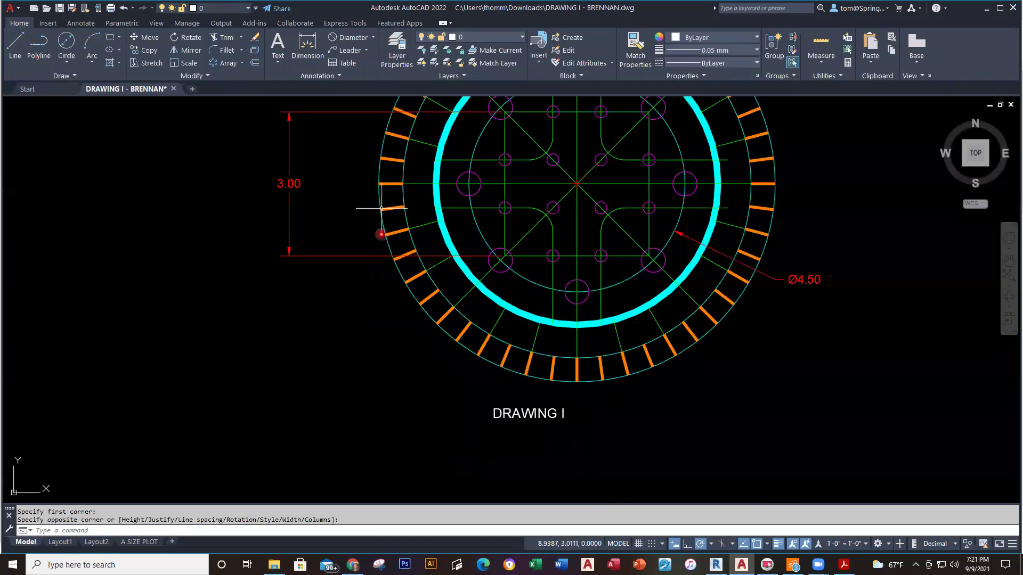
click(150, 37)
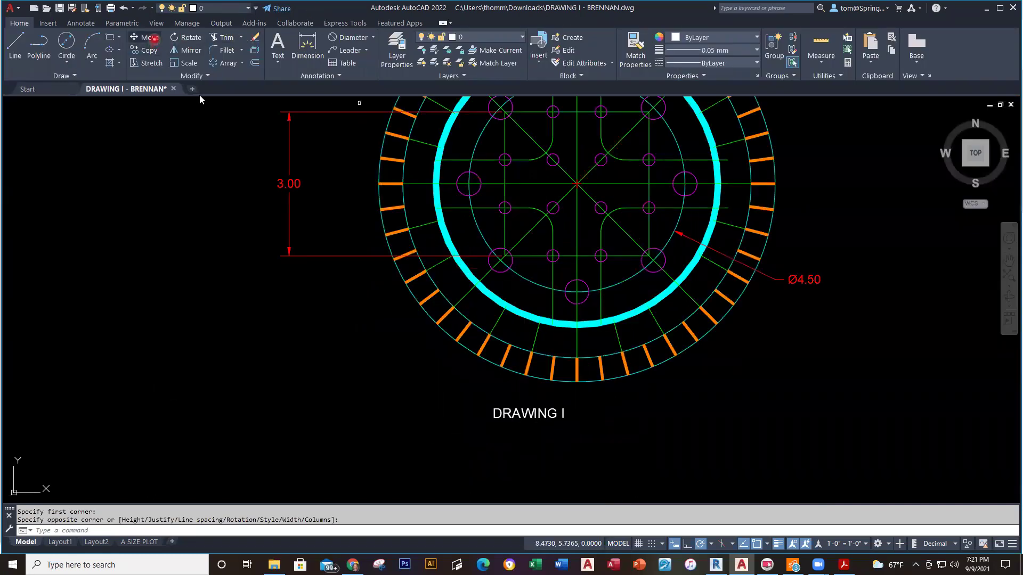
click(519, 413)
key(Return)
click(514, 449)
click(573, 447)
key(Escape)
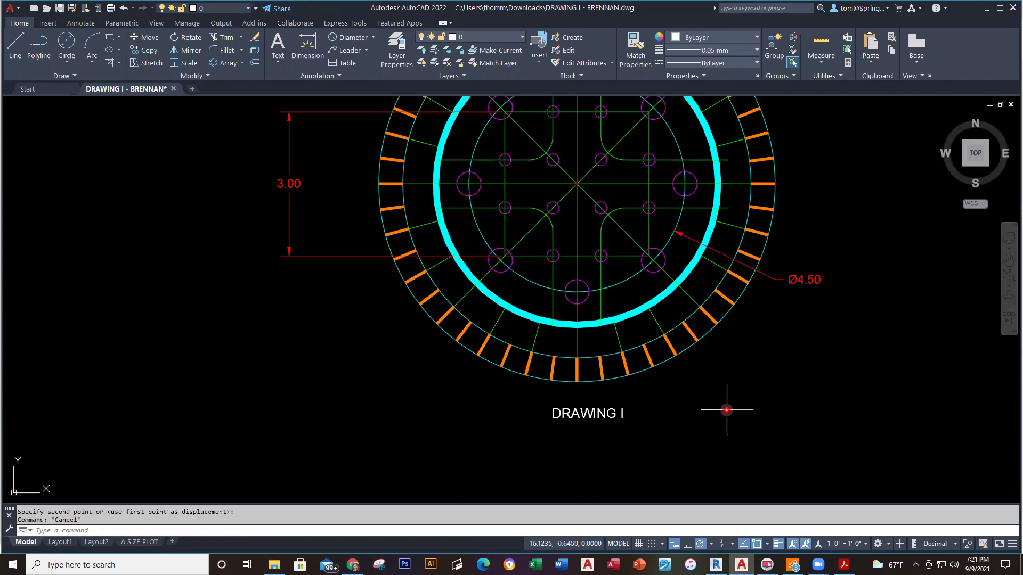
Save the current drawing under its existing file name.
scroll(726, 410, down, 4)
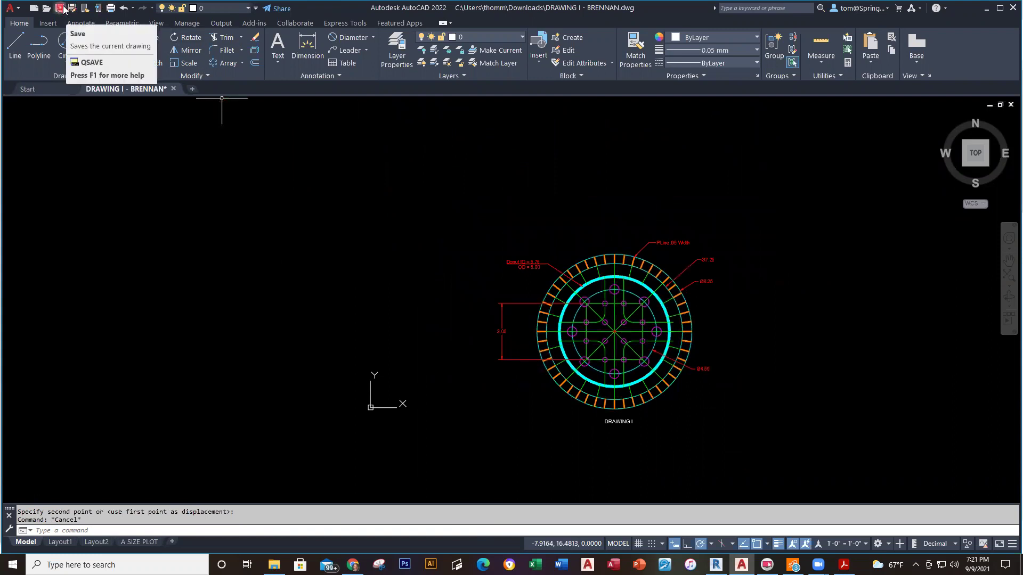
click(120, 129)
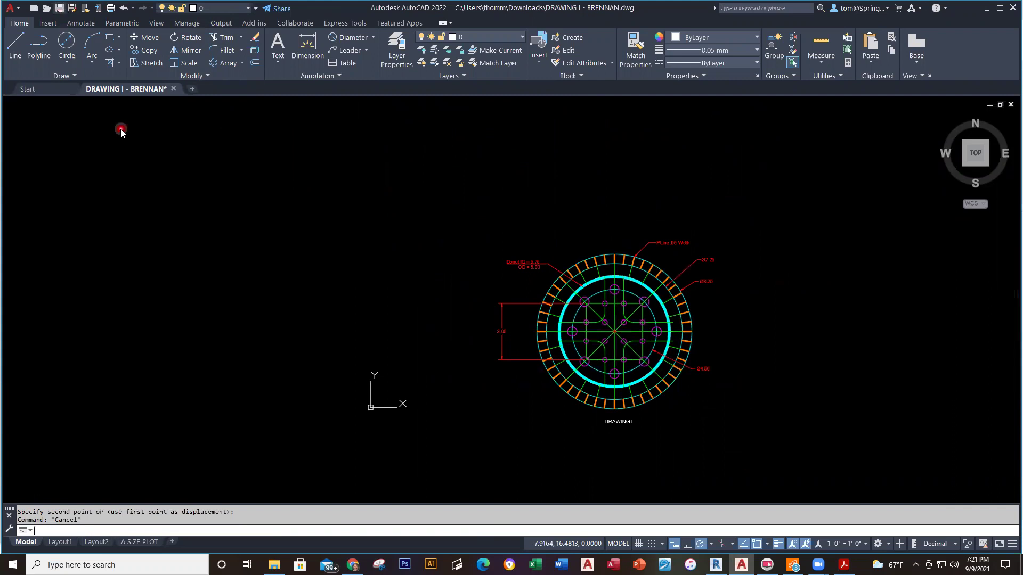
key(ctrl+s)
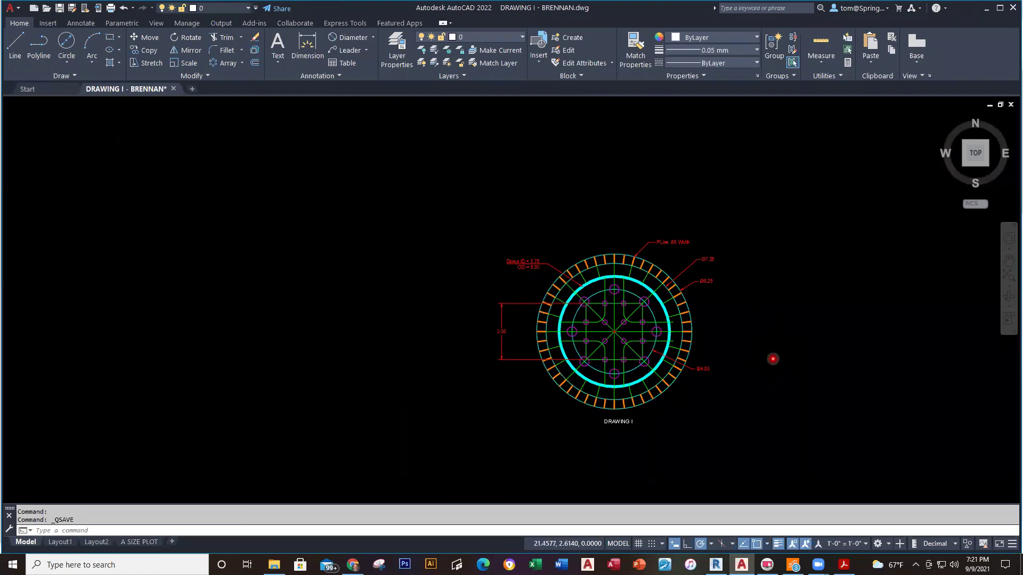
Close the drawing and save its changes.
scroll(773, 359, up, 3)
middle_click(773, 359)
middle_click(772, 358)
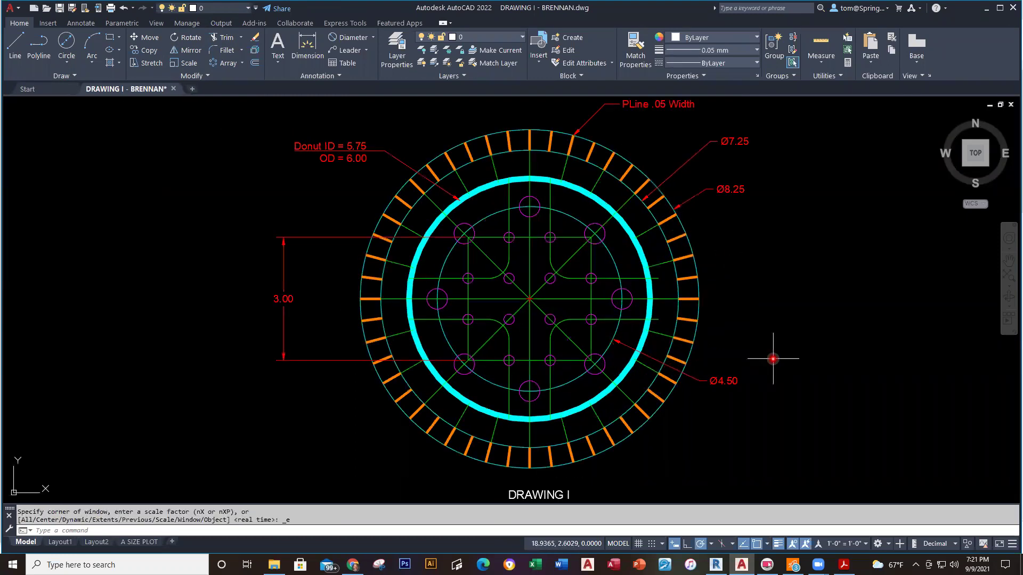
click(175, 89)
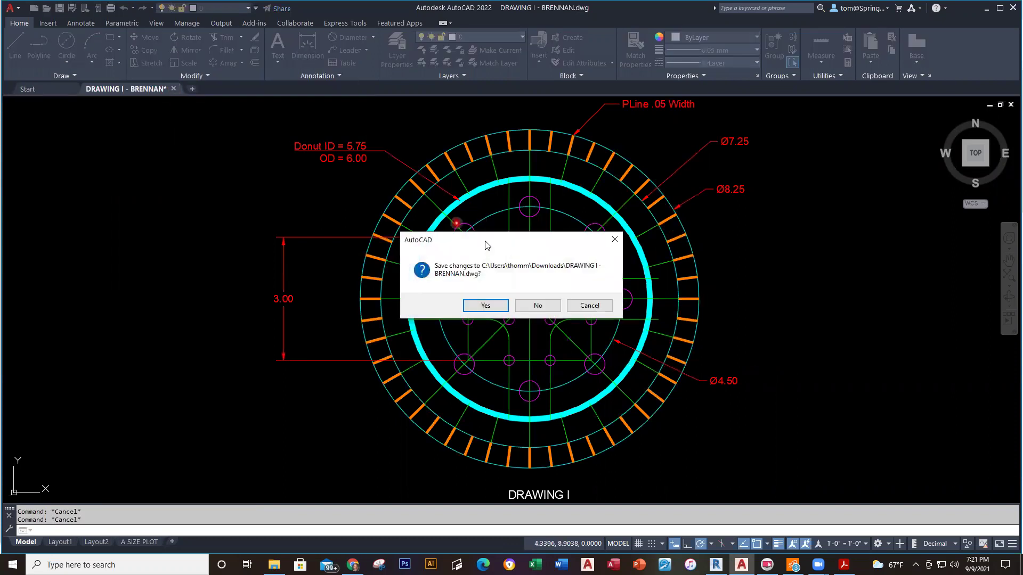
click(485, 305)
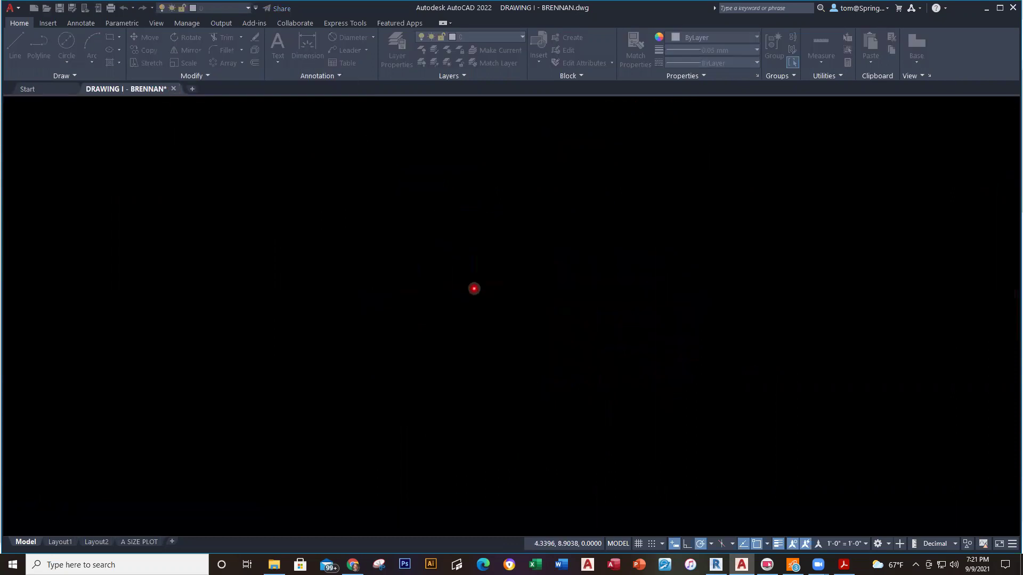
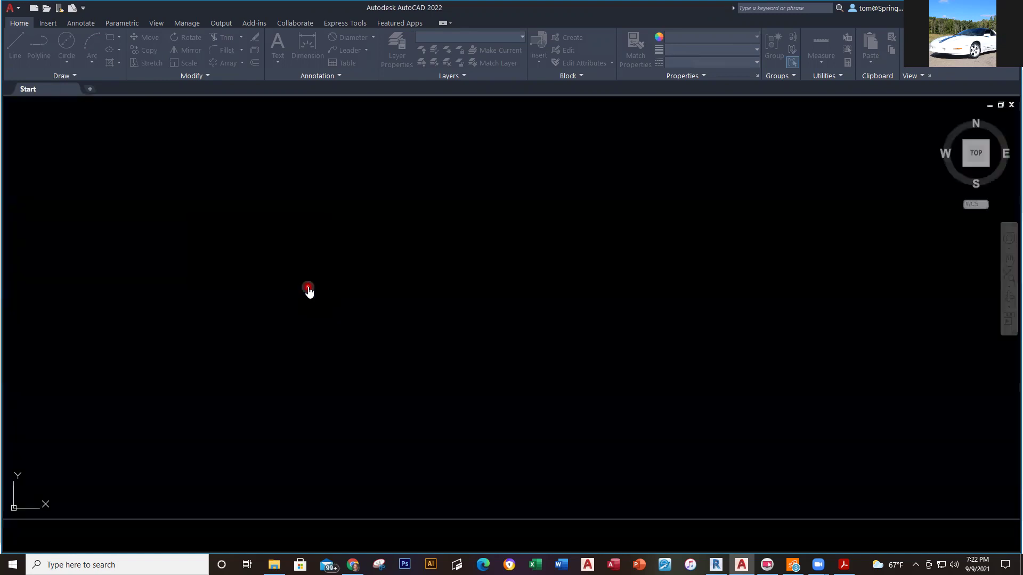
Make LINES the current layer.
scroll(166, 204, down, 2)
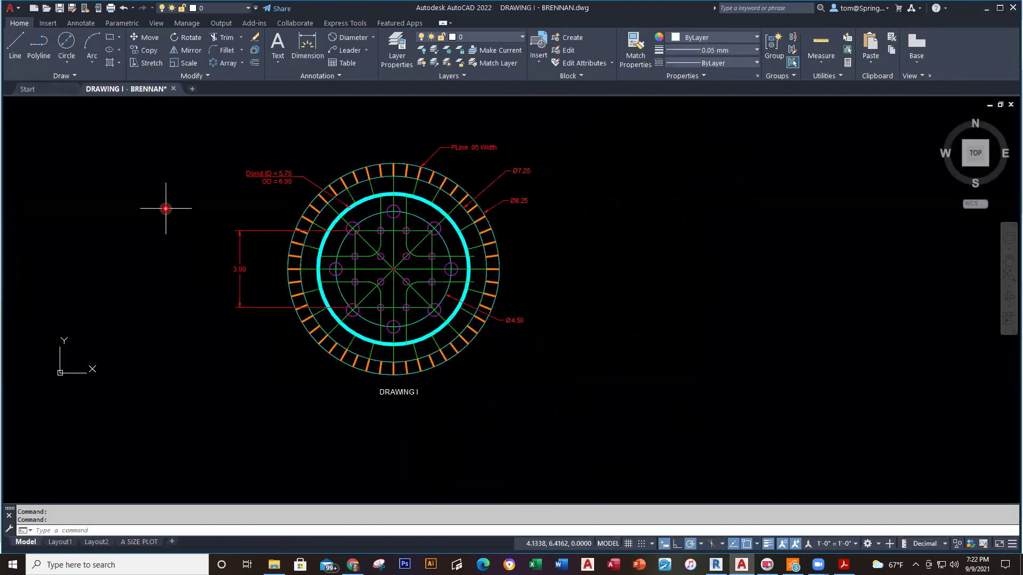
middle_drag(164, 210, 354, 217)
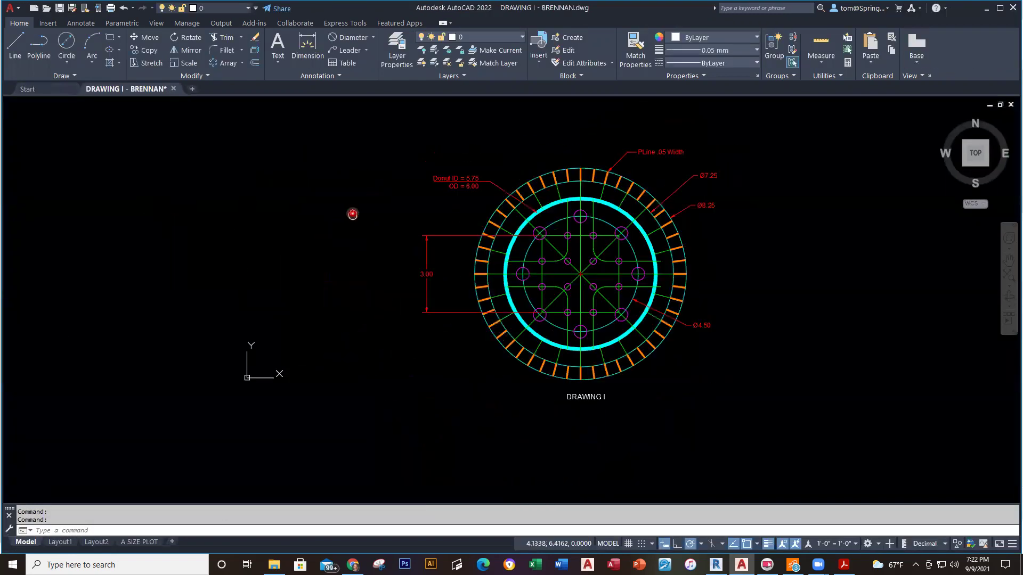
click(521, 37)
click(466, 128)
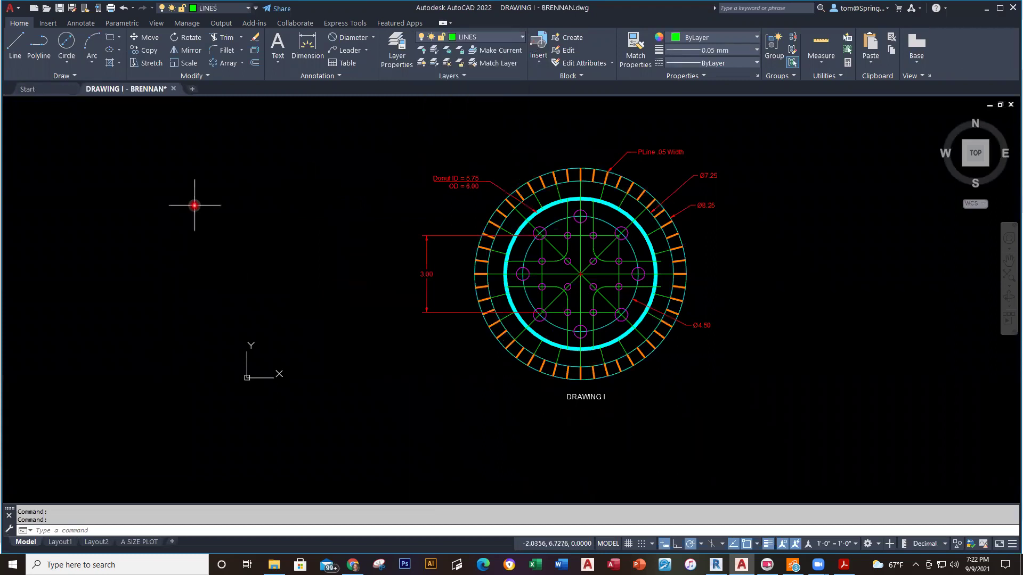
click(198, 187)
click(191, 283)
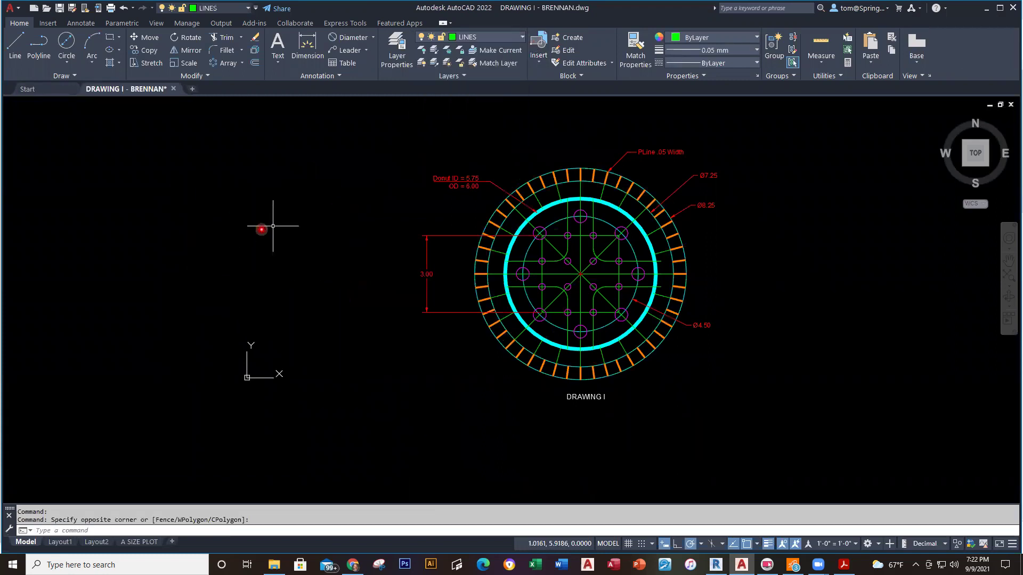
Draw a vertical line 3 units long in the empty area to the left of the hub.
click(15, 45)
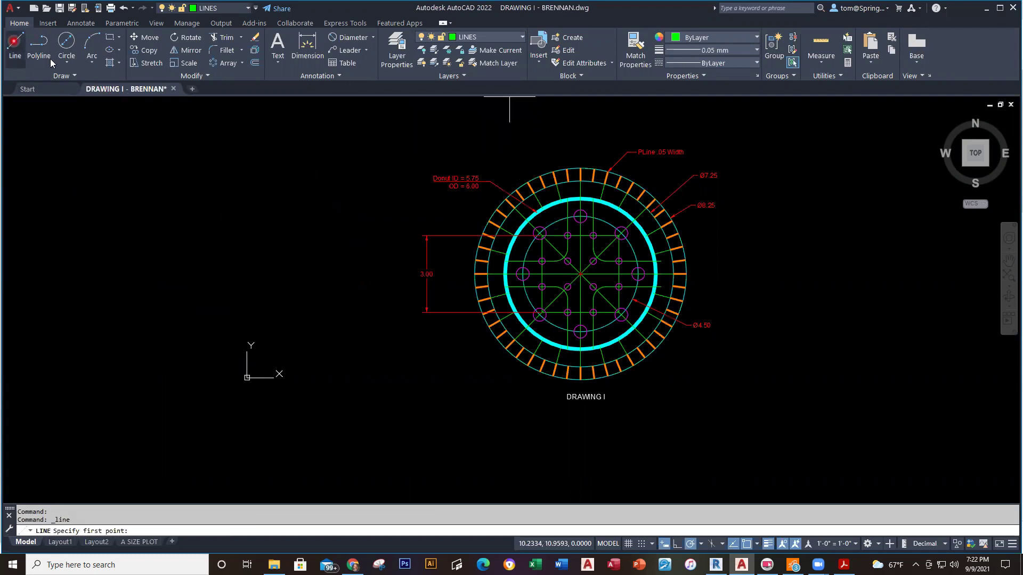
click(168, 164)
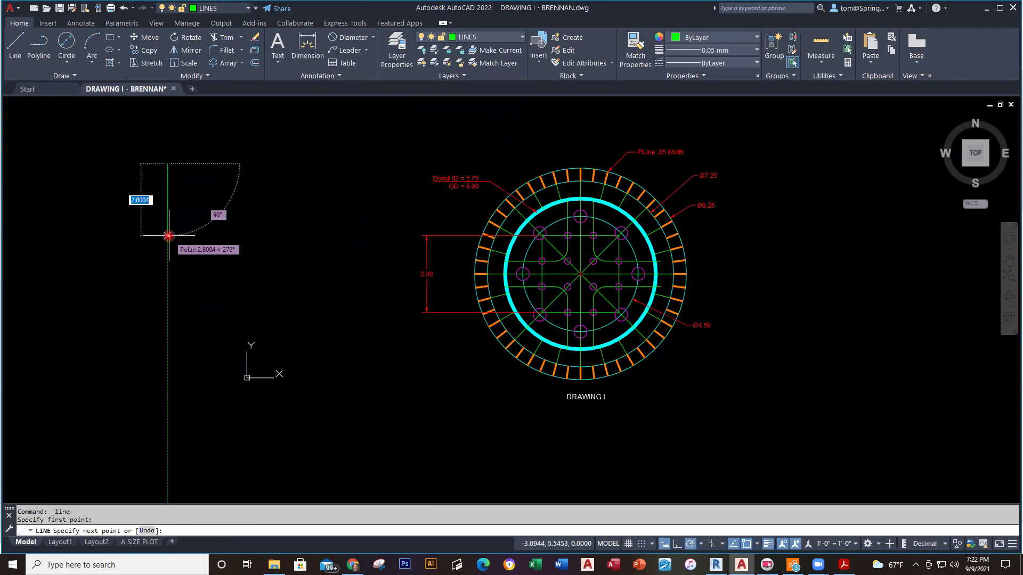
text(3)
key(Return)
key(Return)
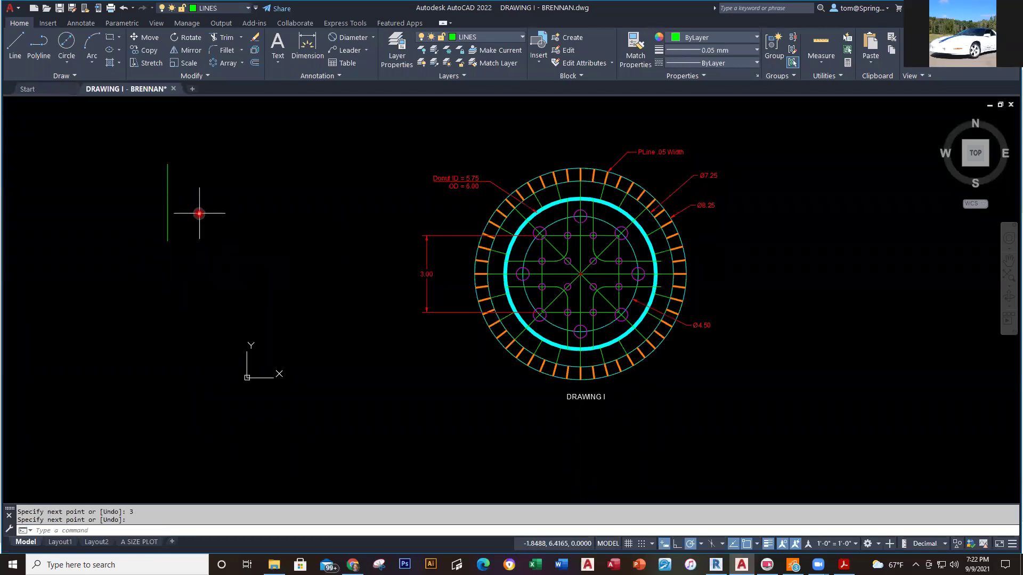
Offset the vertical line 1.5 units to its left.
mouse_move(198, 205)
middle_down()
mouse_move(276, 225)
mouse_move(299, 285)
middle_up()
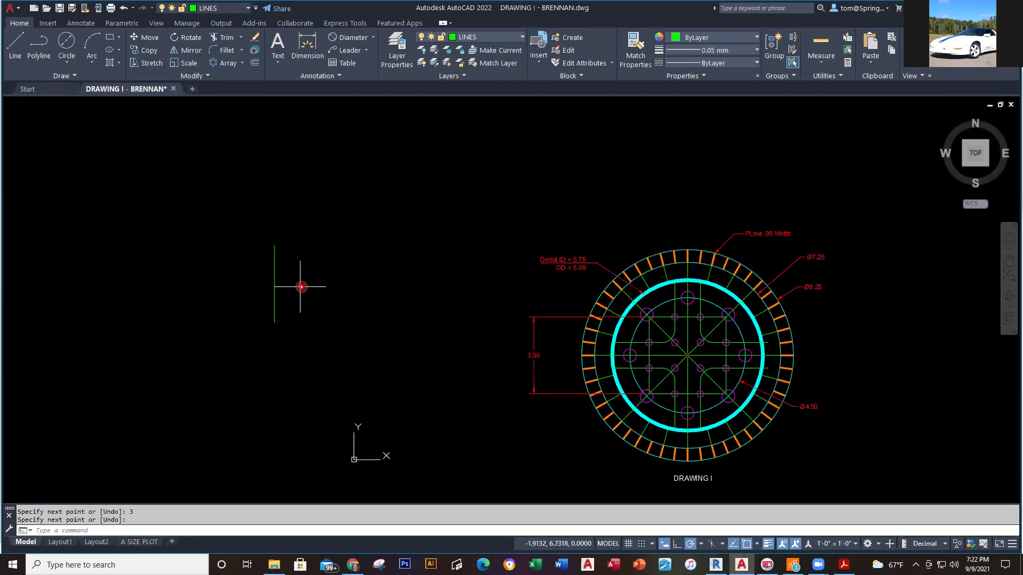
scroll(269, 285, up, 2)
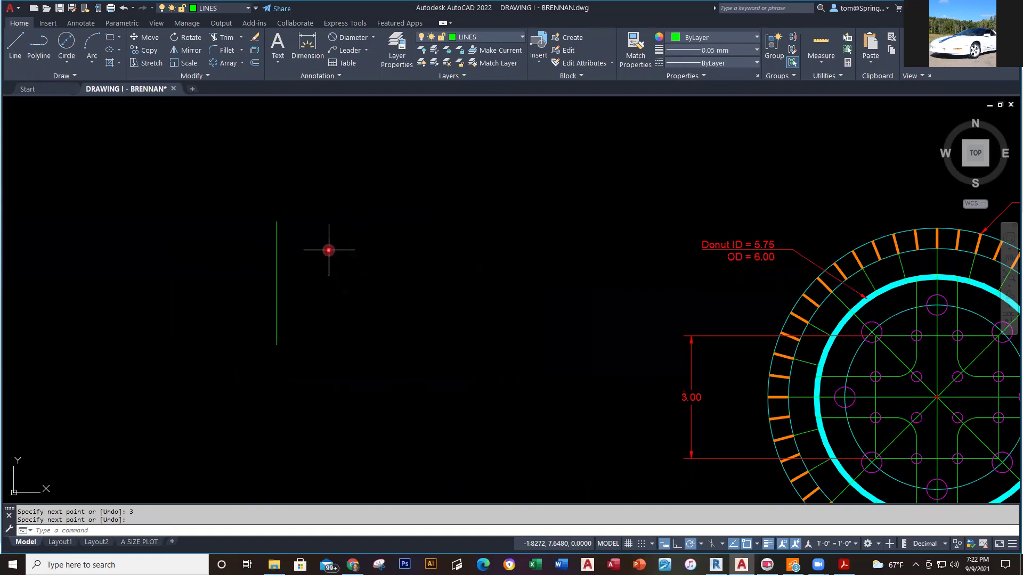
click(254, 64)
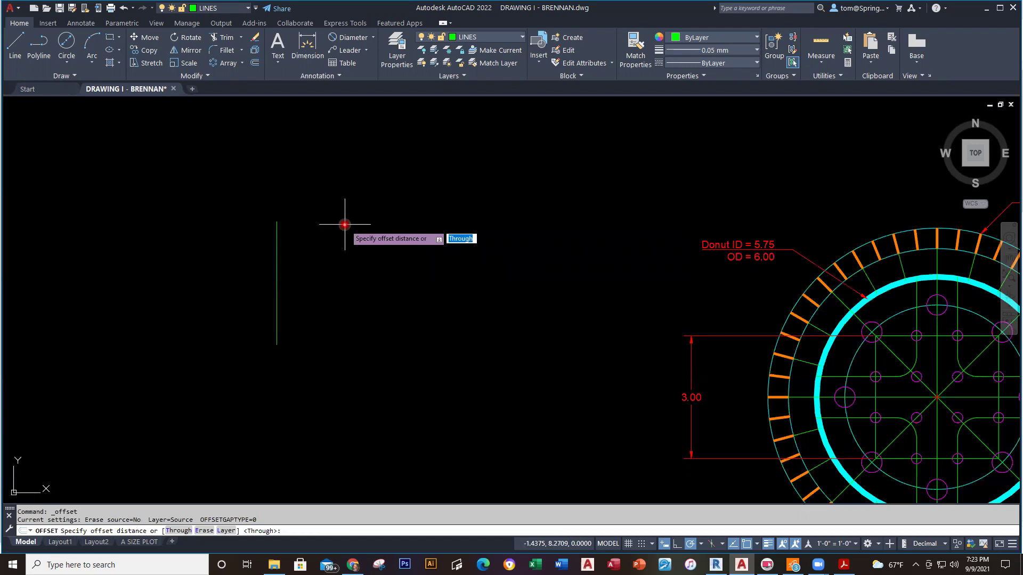
text(1.5)
key(Return)
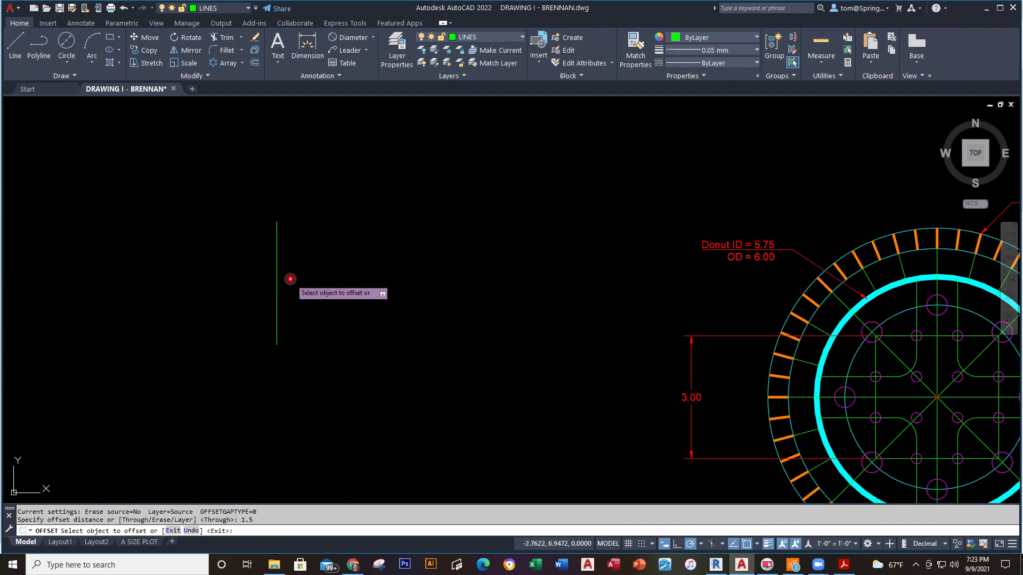
click(278, 292)
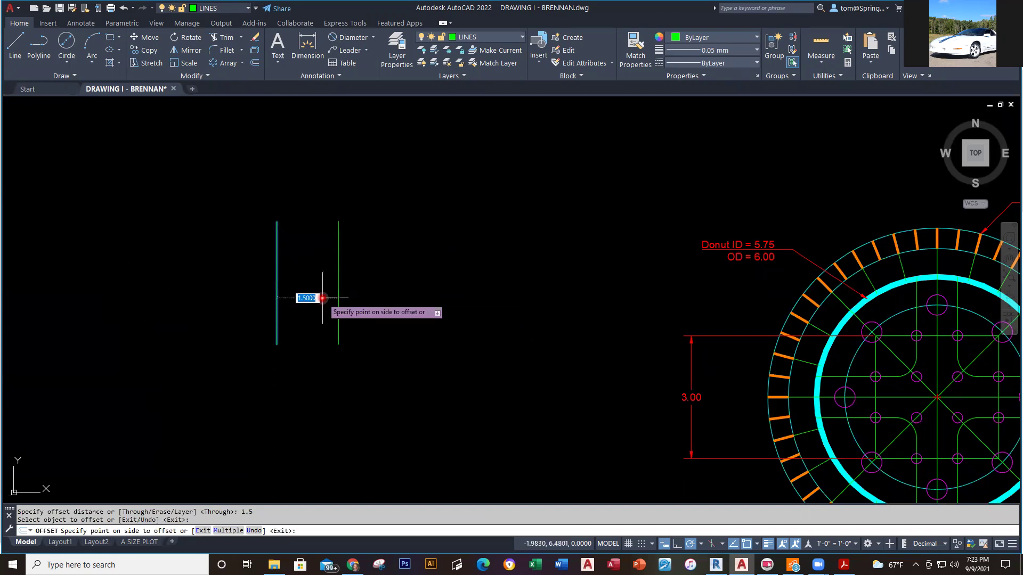
click(221, 298)
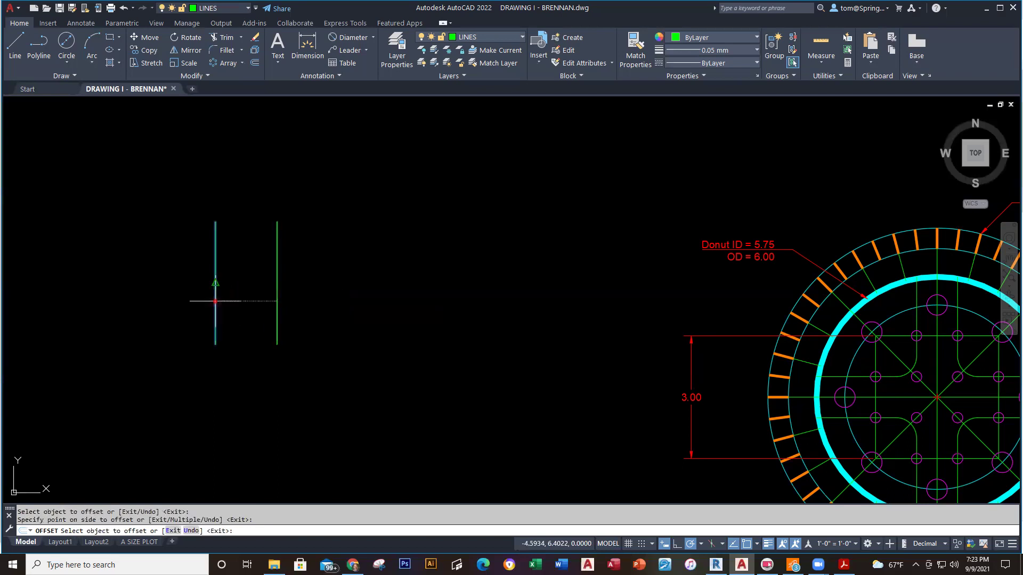
Continue the 1.5 unit offsets, adding two more lines on the left and two on the right of the original line.
click(215, 301)
click(151, 299)
click(155, 304)
click(65, 302)
click(275, 302)
click(335, 295)
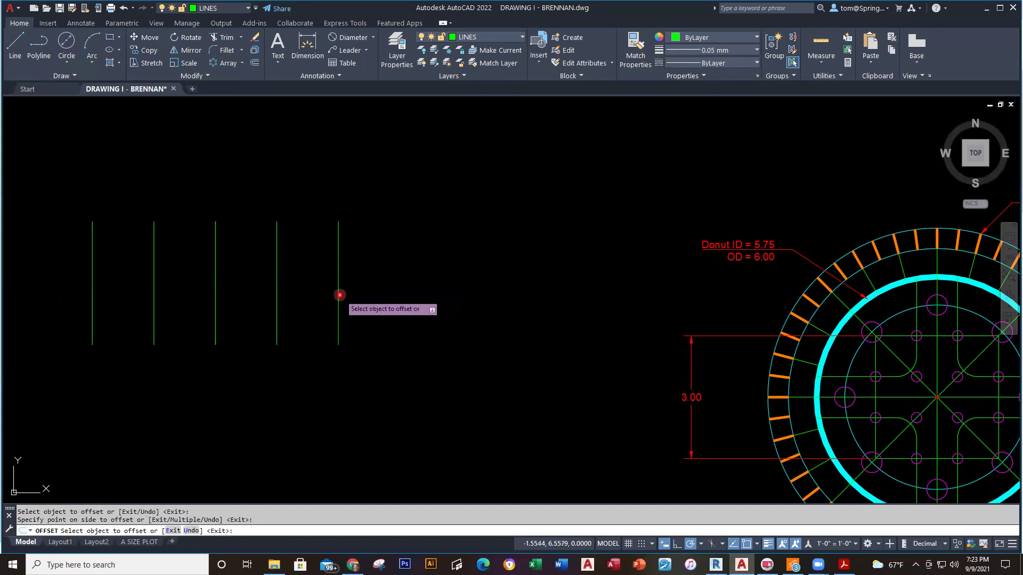
click(339, 293)
click(410, 289)
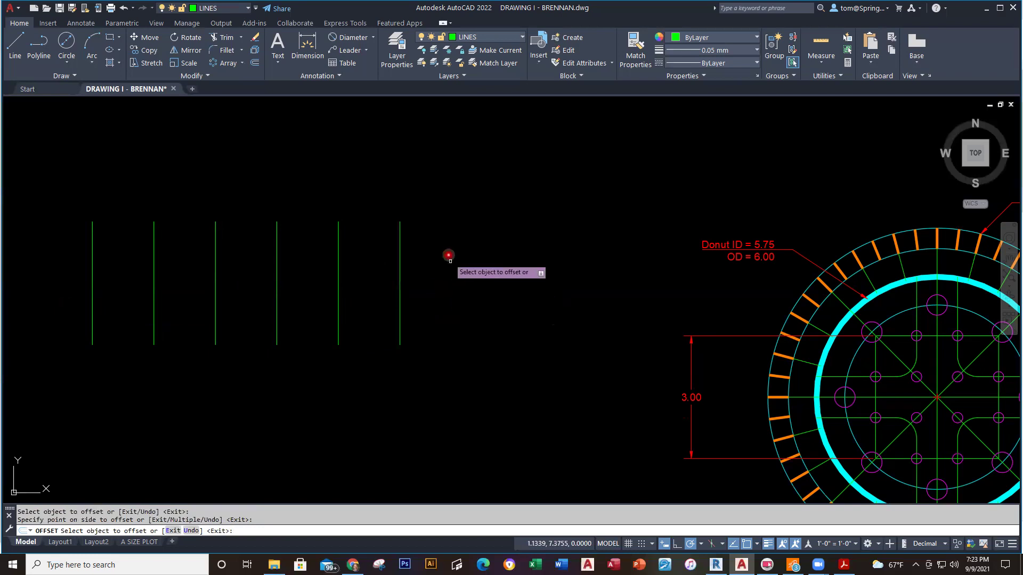
key(Escape)
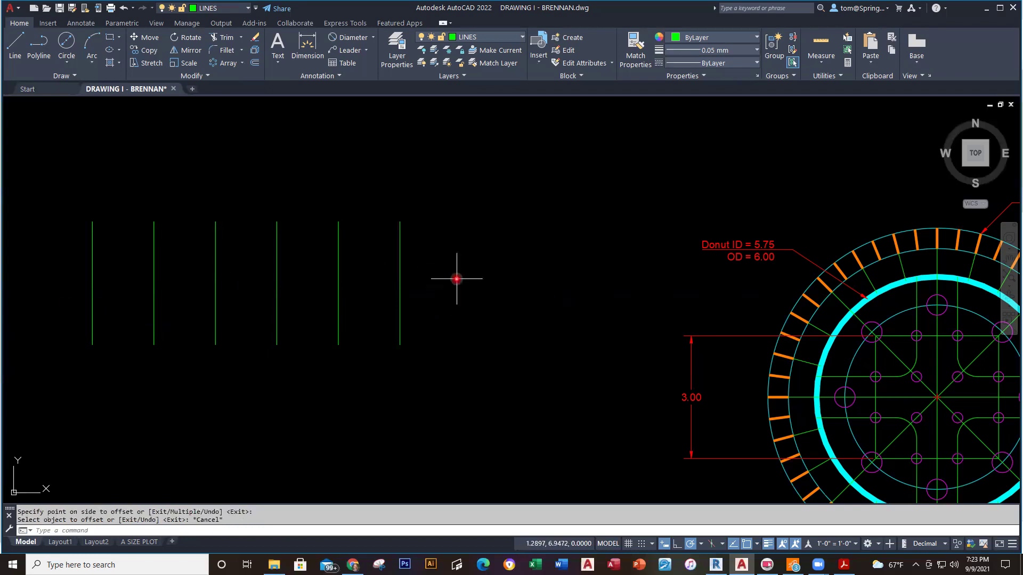
Erase all the vertical lines of the offset demonstration.
click(452, 181)
click(49, 408)
key(Delete)
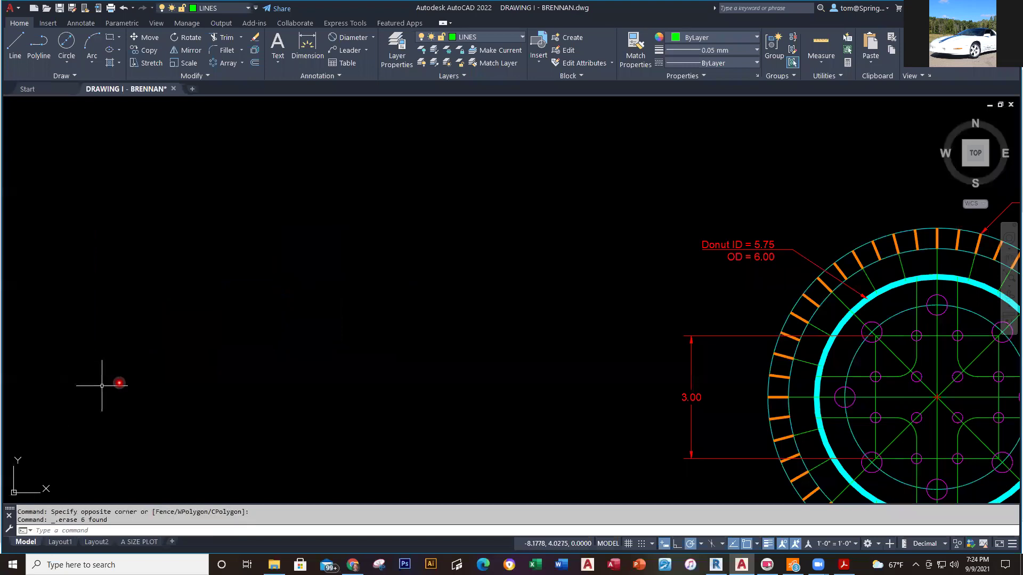
Zoom to the drawing extents, then close the Drawing I hub file and save its changes.
middle_click(358, 341)
middle_click(358, 341)
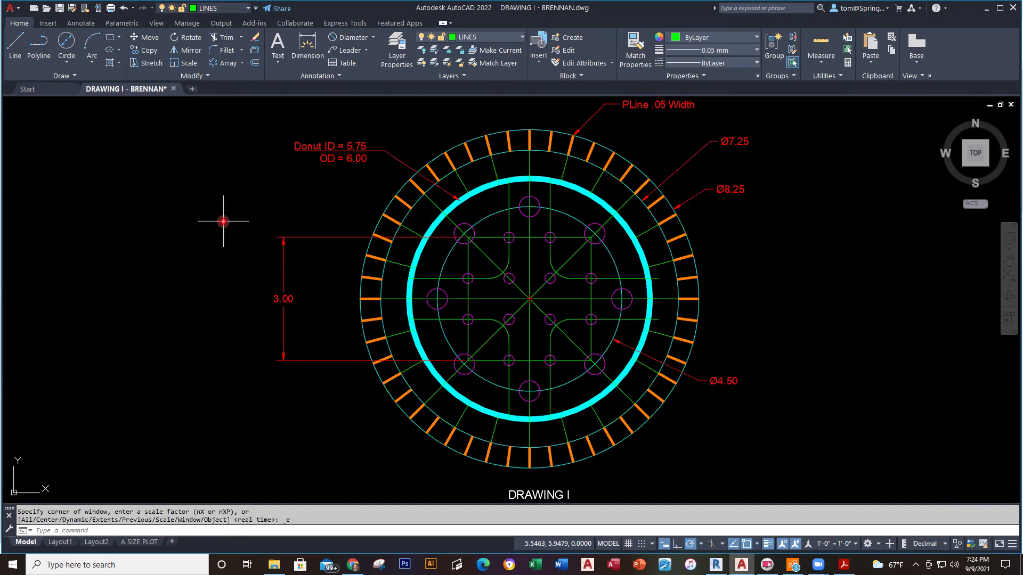
click(175, 89)
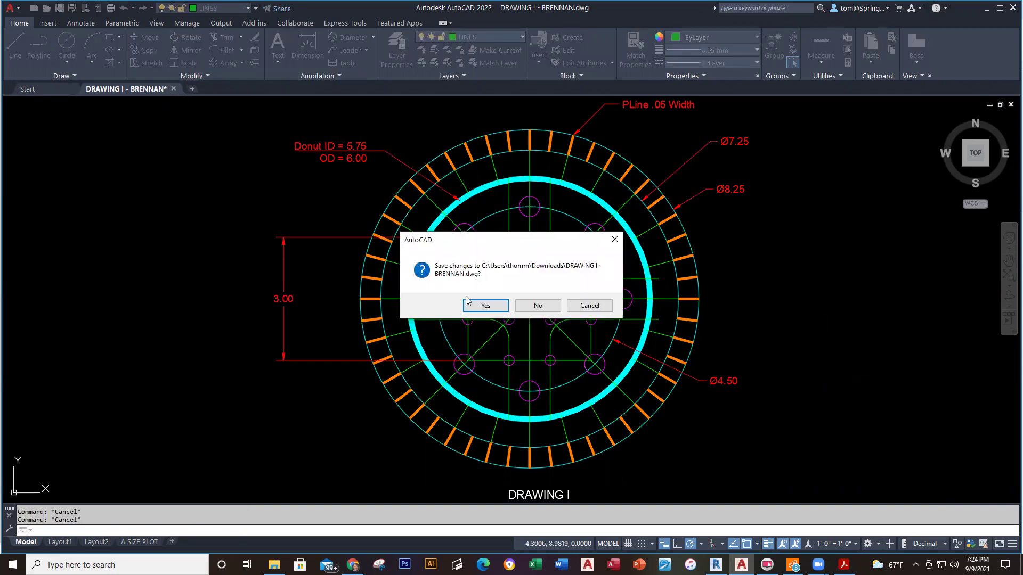
key(Return)
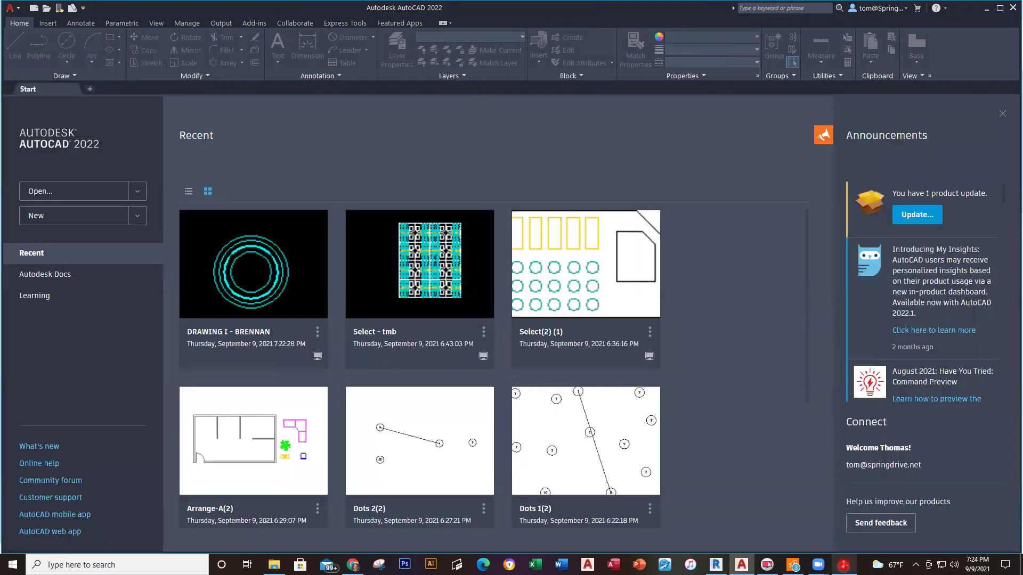
Switch to the practice PDF in Acrobat and examine the Drawing J plate on page 10.
click(844, 564)
scroll(612, 458, down, 8)
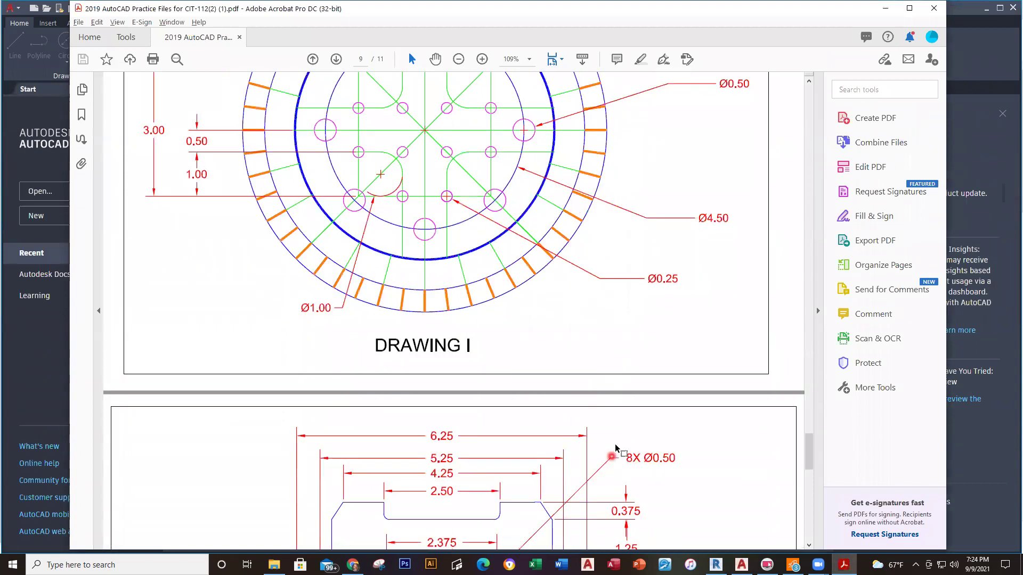
scroll(679, 396, down, 2)
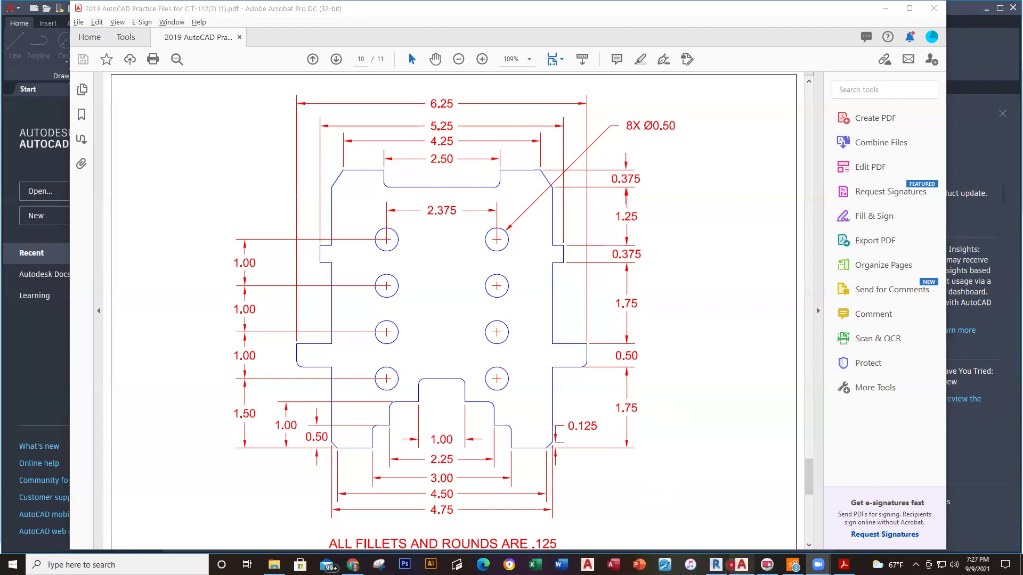
Switch to AutoCAD and start a new drawing from "Basic Drawing Template A-E, H, J 2019(2) (4).dwt" in the Downloads folder.
click(742, 565)
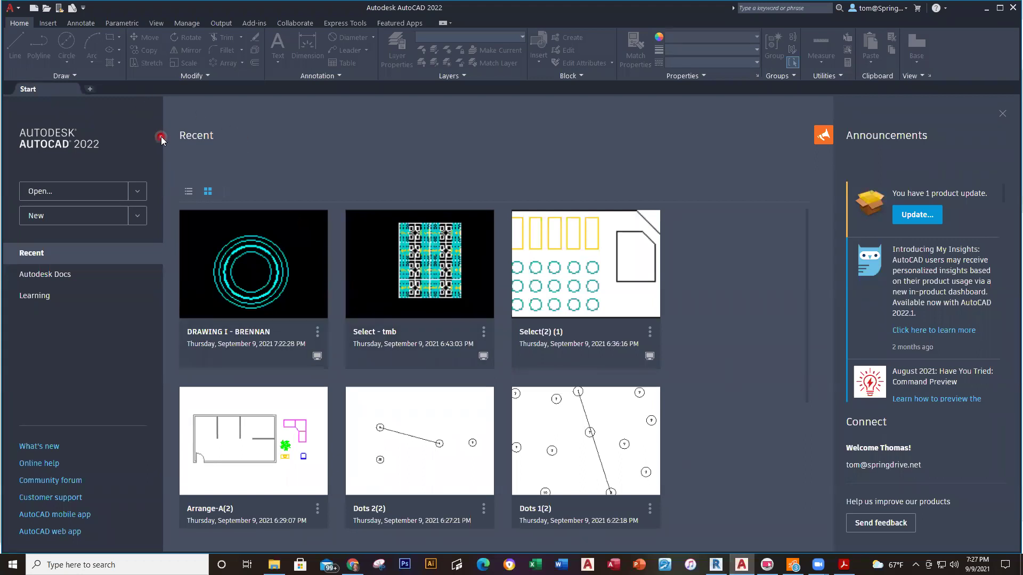
click(35, 10)
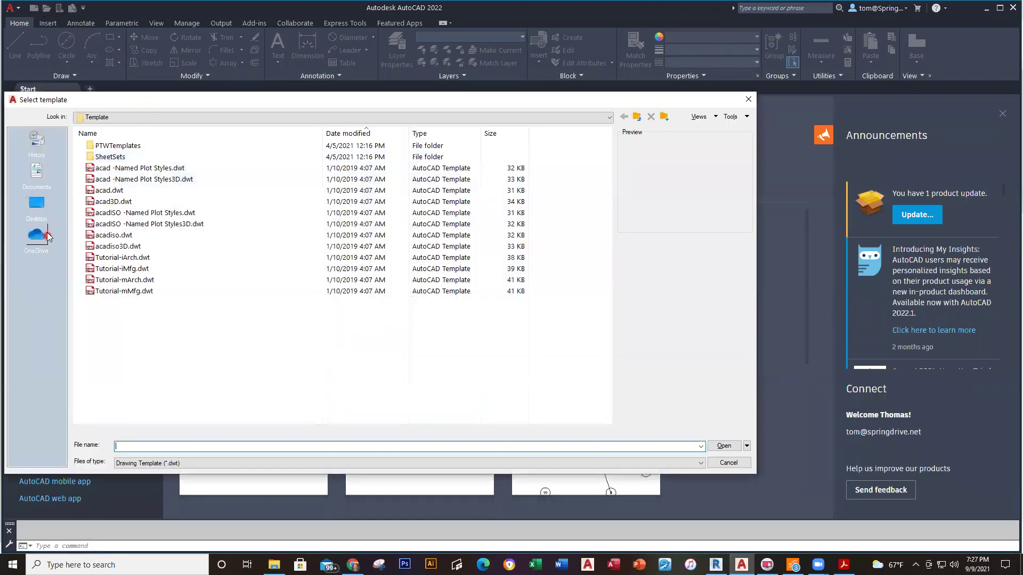
click(608, 118)
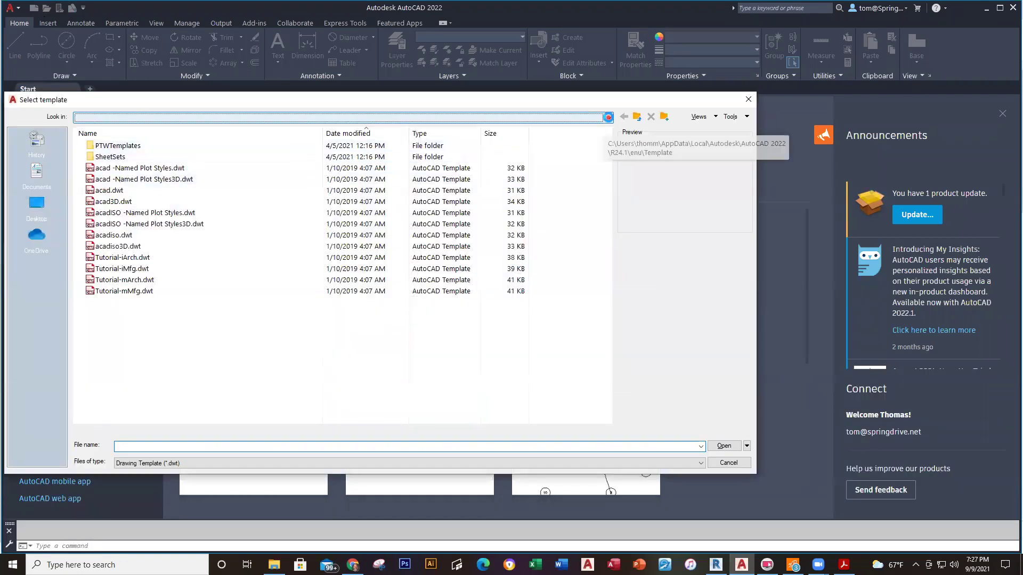
click(133, 172)
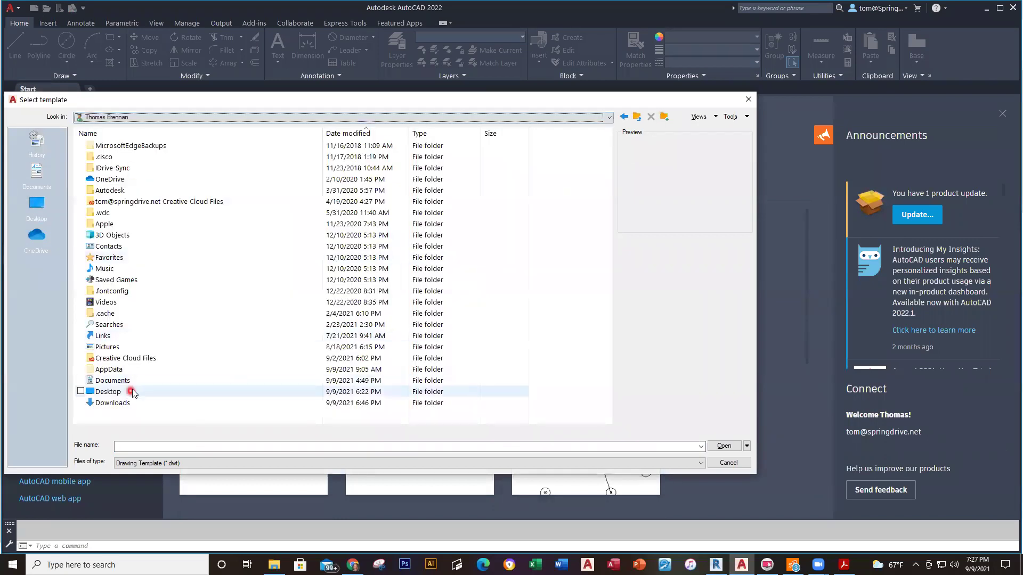
double_click(112, 402)
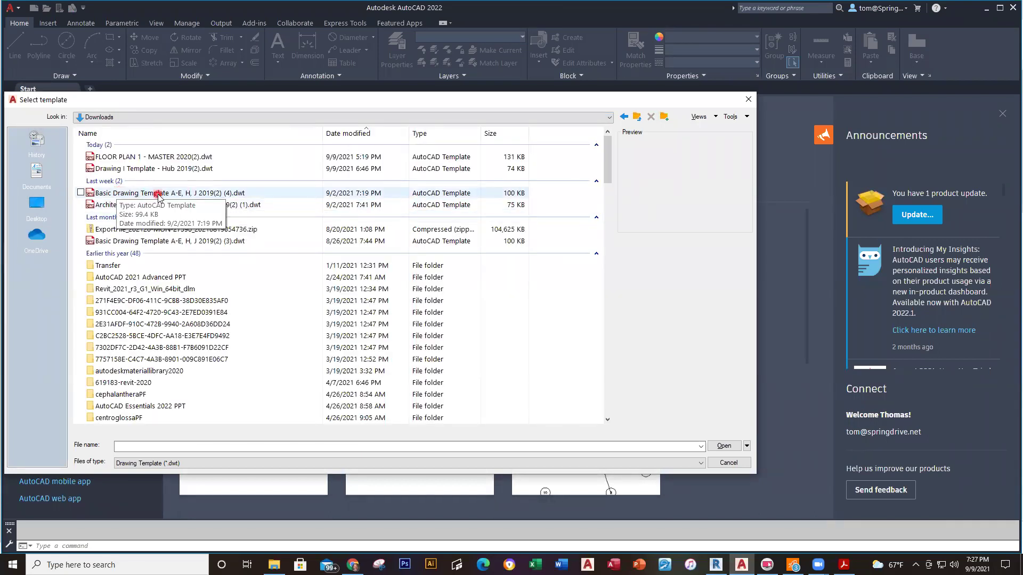
double_click(192, 195)
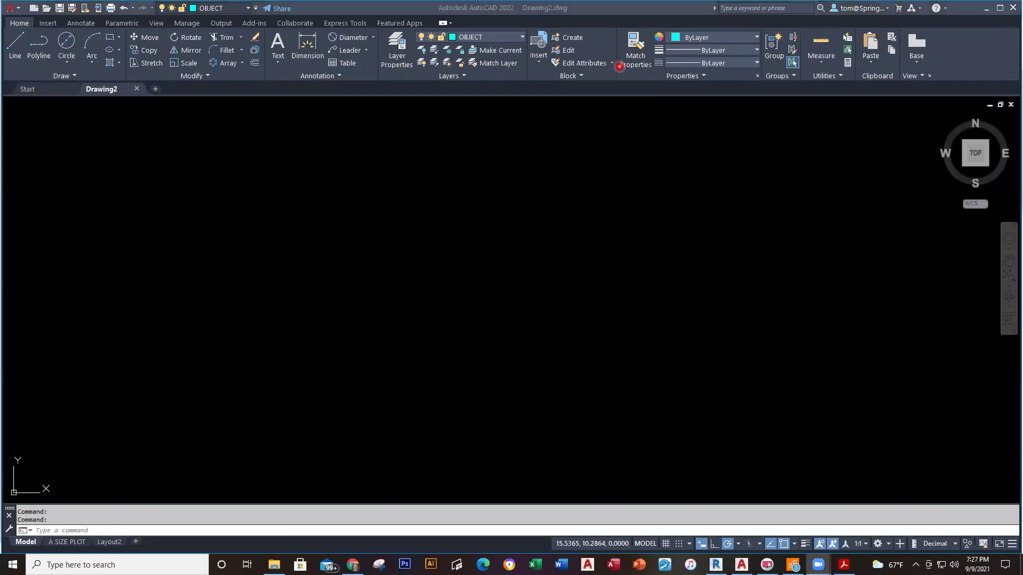
Open the Quick Calculator and make its entry line ready for input.
click(847, 64)
click(857, 246)
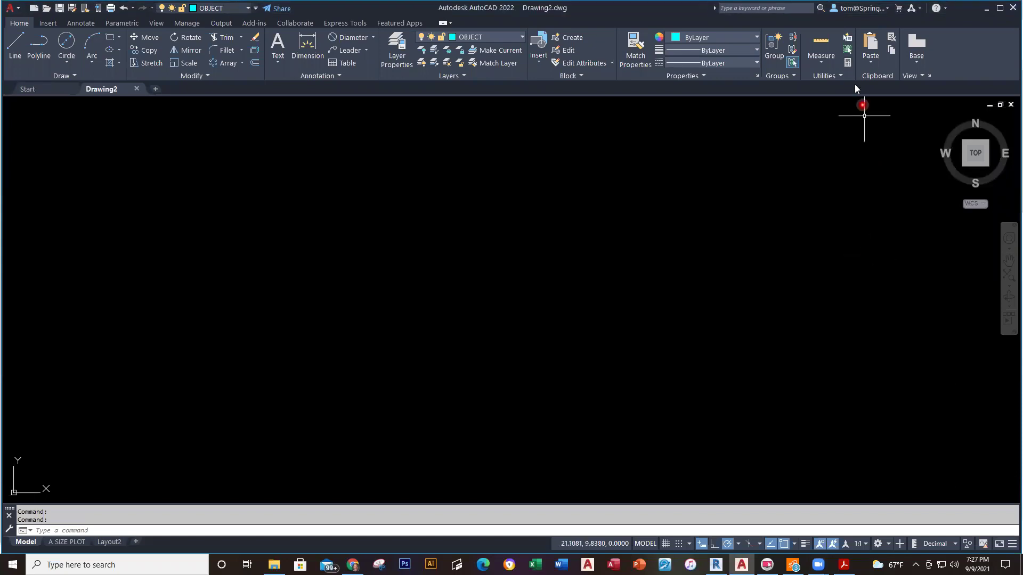
click(848, 63)
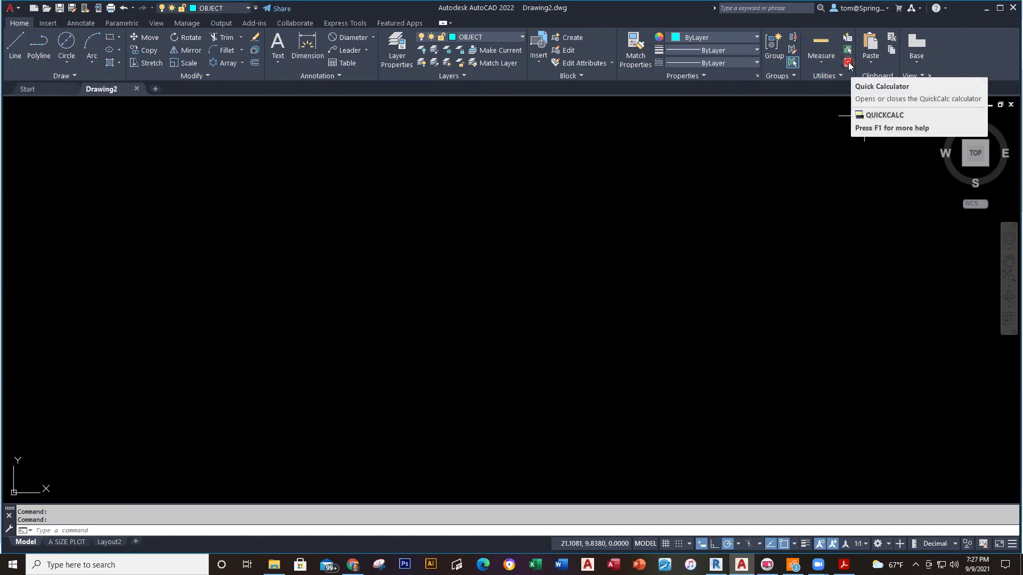
click(129, 94)
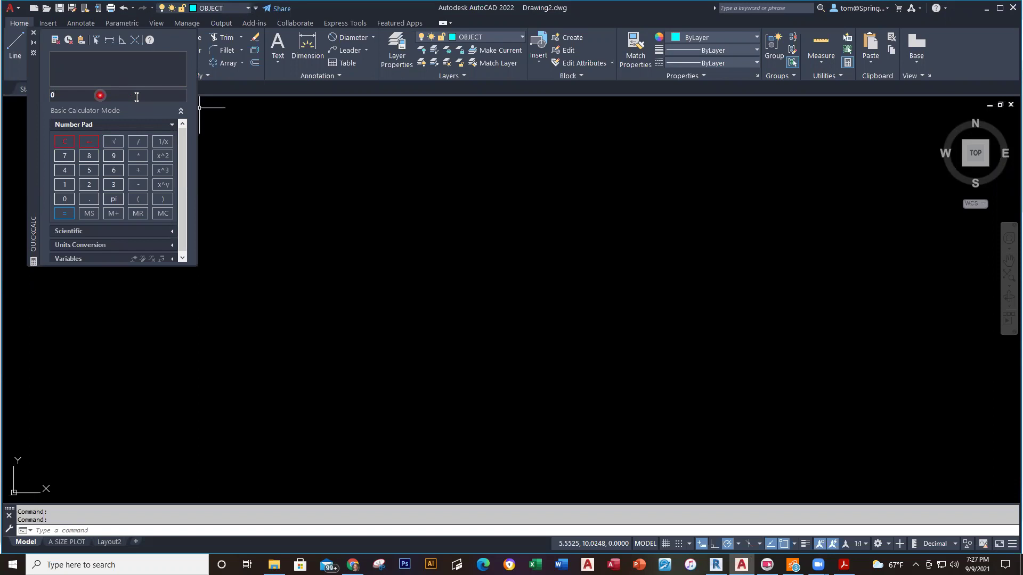
Switch to the Acrobat PDF, narrow its window and place it so Drawing J sits beside the calculator.
click(844, 565)
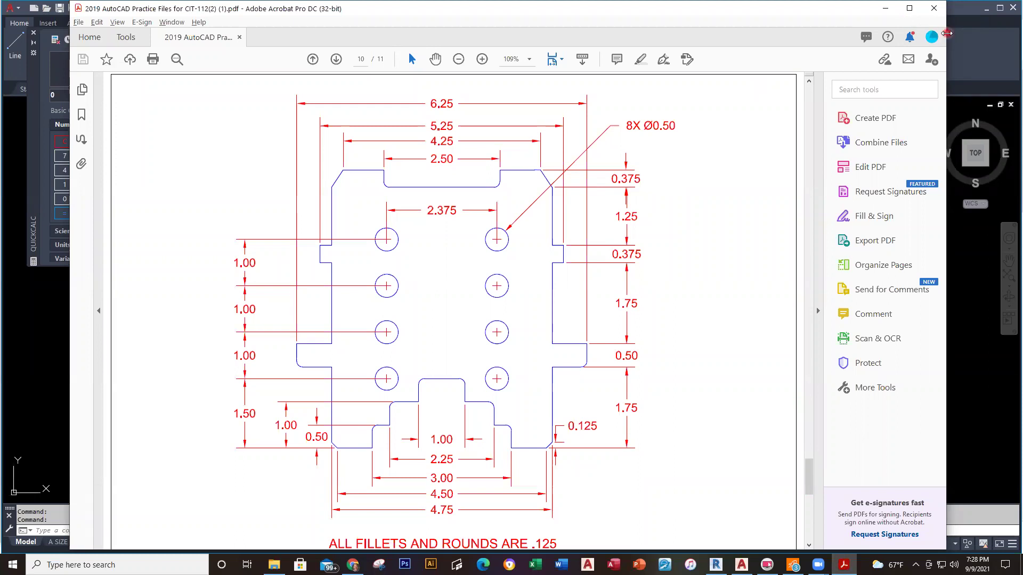
drag(946, 33, 714, 33)
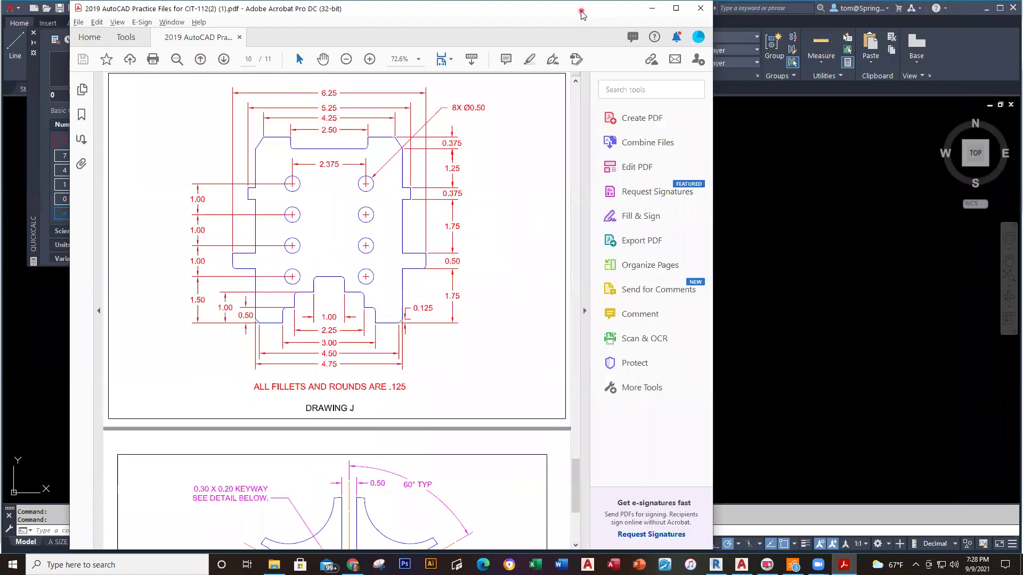
drag(581, 13, 766, 13)
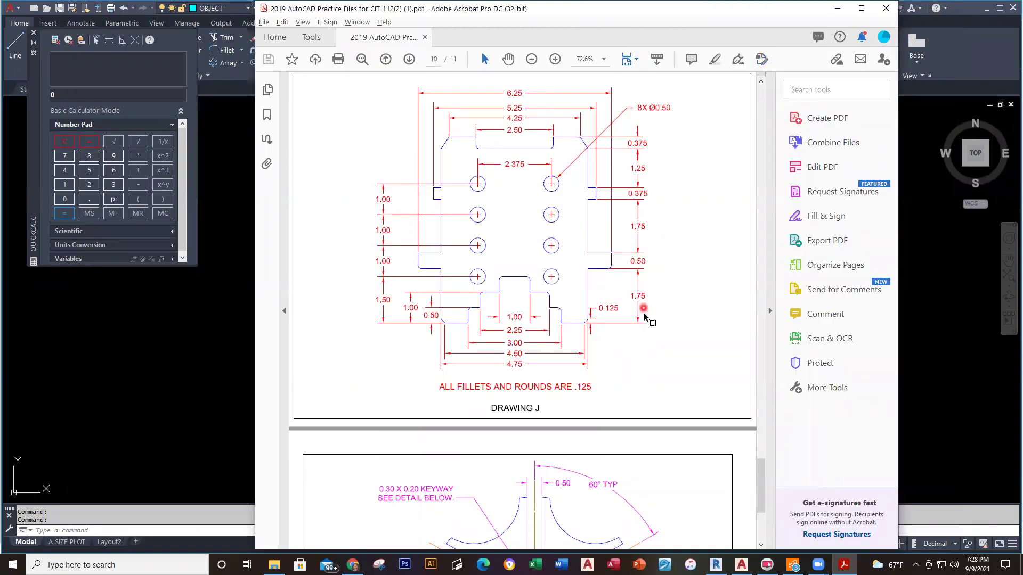
click(634, 296)
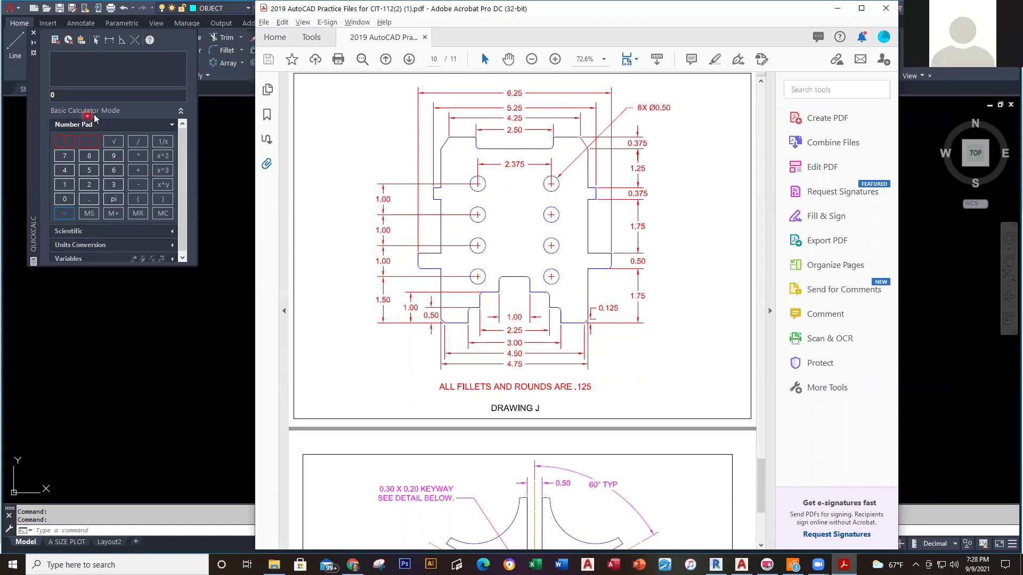
Begin the plate's height sum in the Quick Calculator with 1.75 followed by a plus sign.
click(78, 96)
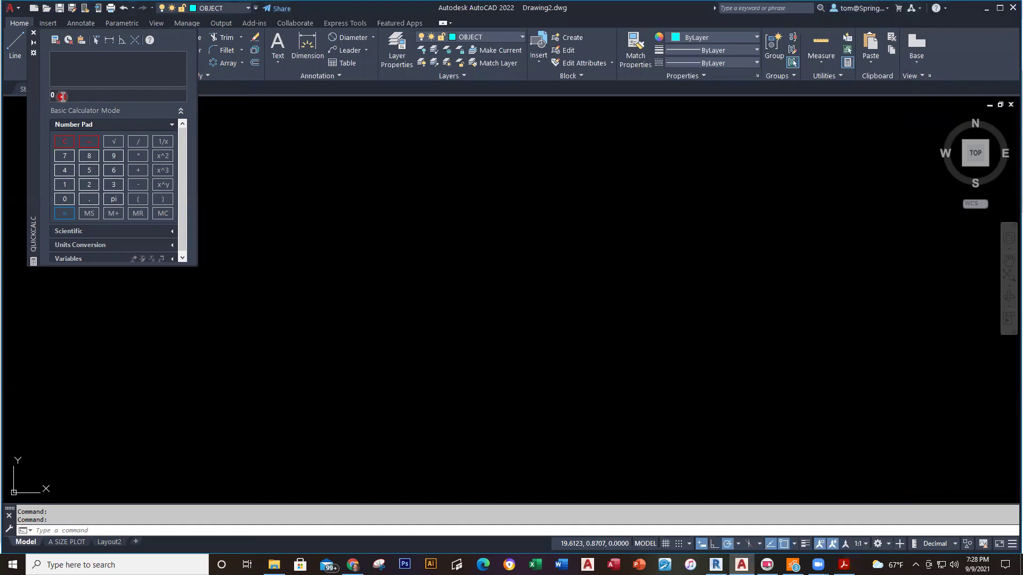
click(67, 184)
click(149, 221)
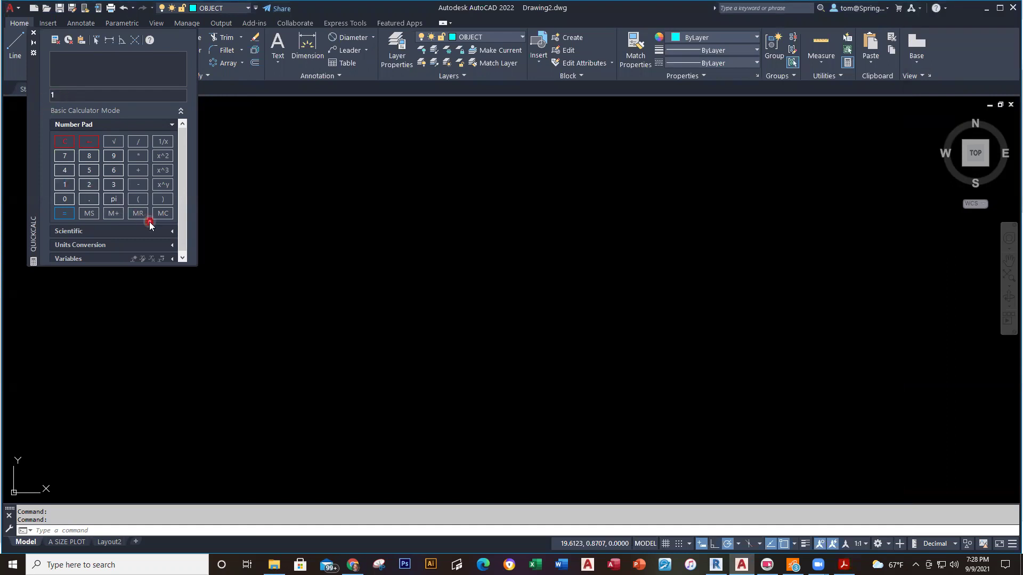
click(88, 200)
click(68, 159)
click(88, 171)
click(139, 171)
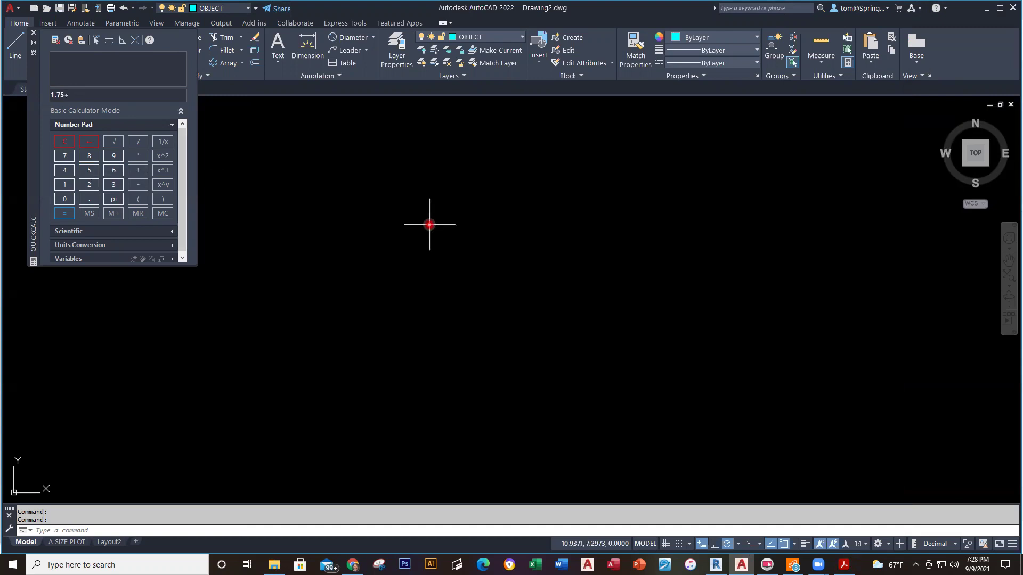
Check the next vertical dimension in the PDF and append .5+ to the calculator expression.
click(422, 223)
key(alt+Tab)
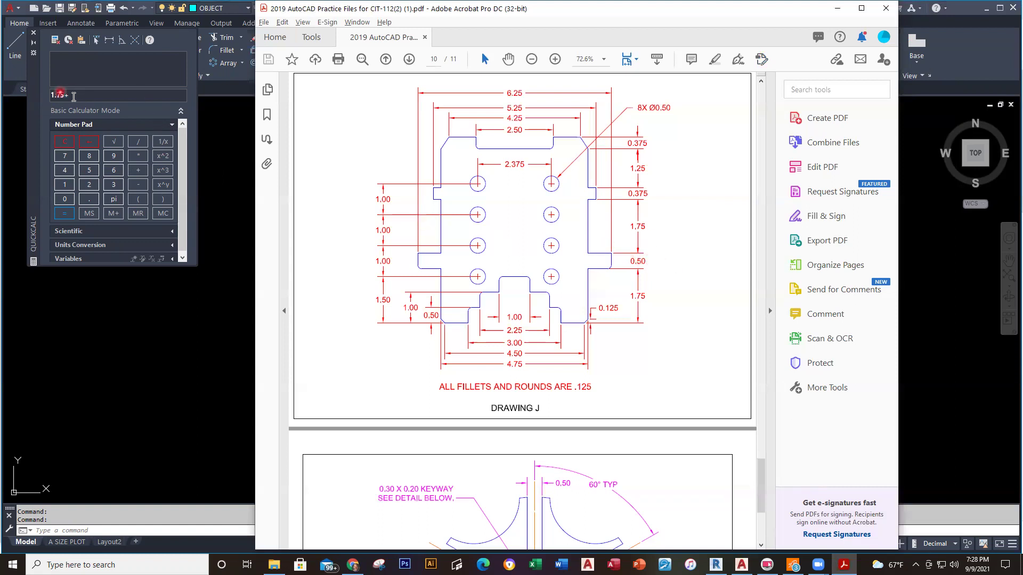
click(79, 96)
click(79, 96)
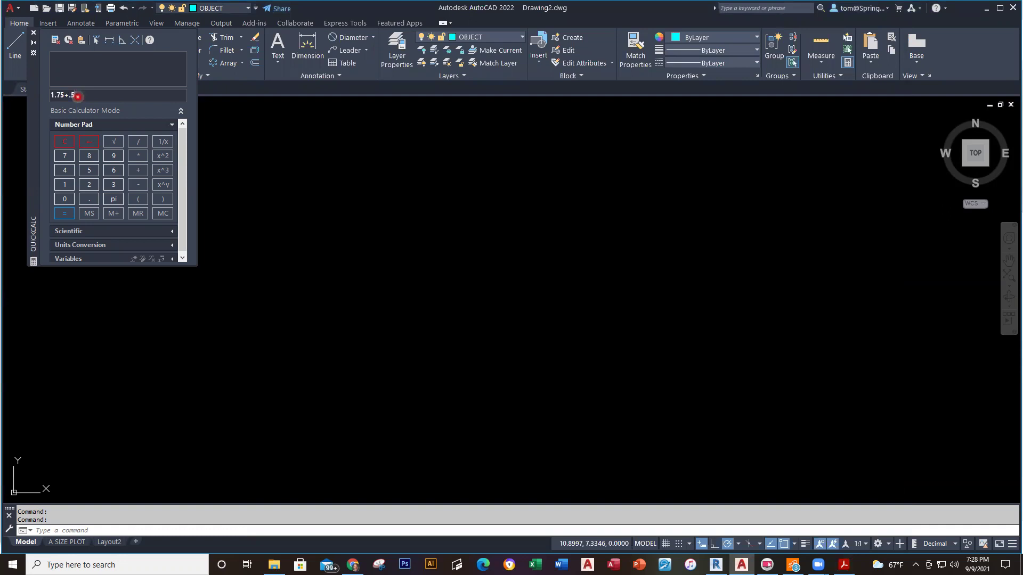
text(.5+)
Check the dimension above the 0.50 step in the PDF and append 1.75 to the height sum.
key(alt+Tab)
click(638, 326)
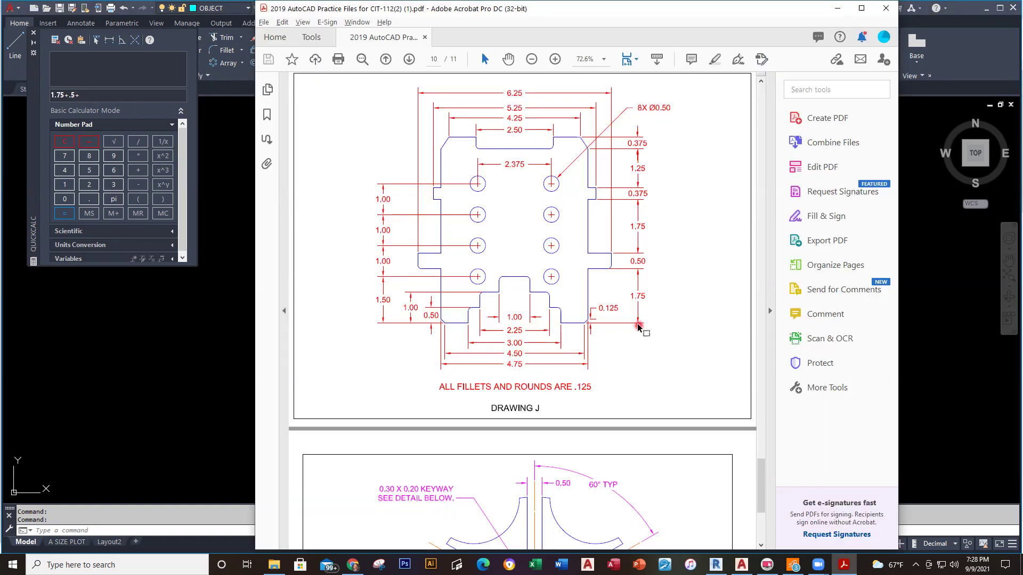
click(670, 242)
key(alt+Tab)
click(102, 95)
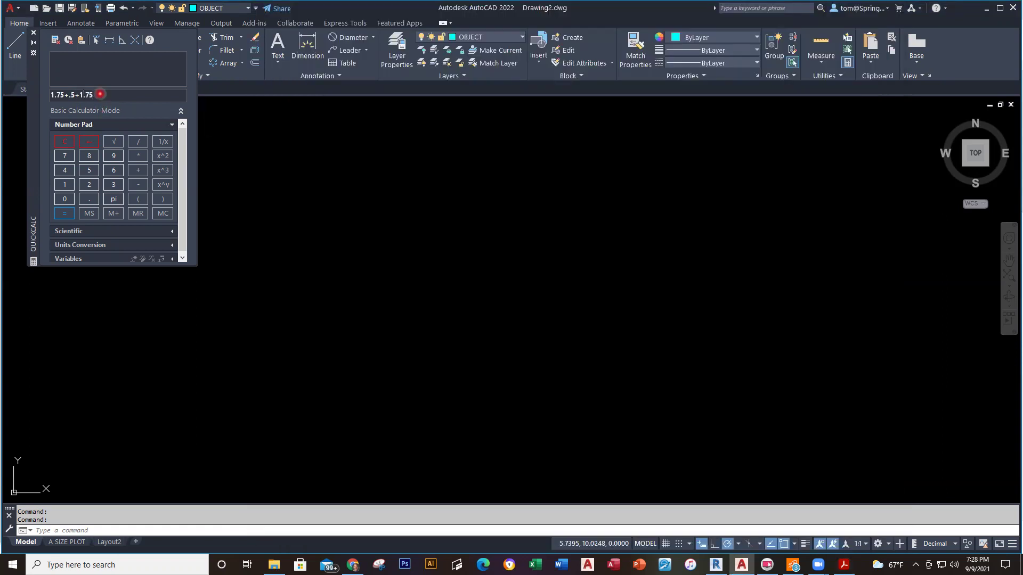
Consult the side tab's height in the PDF and extend the calculator expression with +.375+.
key(alt+Tab)
click(686, 242)
click(631, 240)
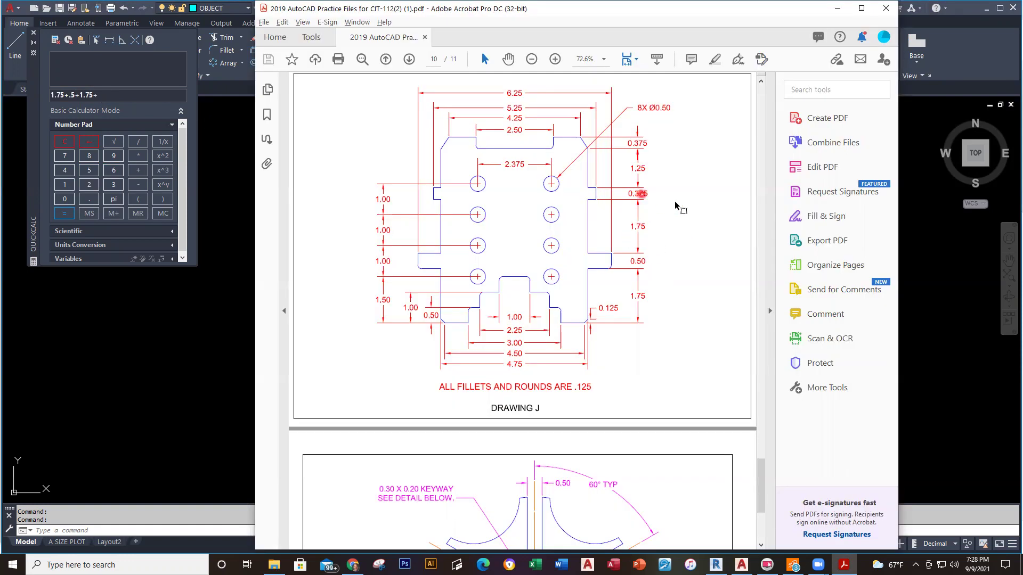
key(alt+Tab)
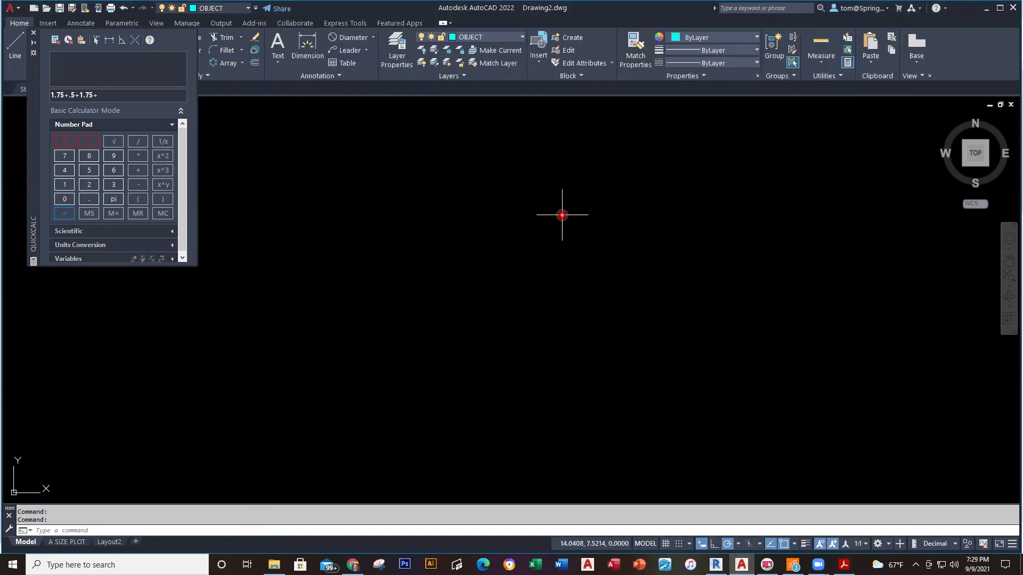
click(136, 96)
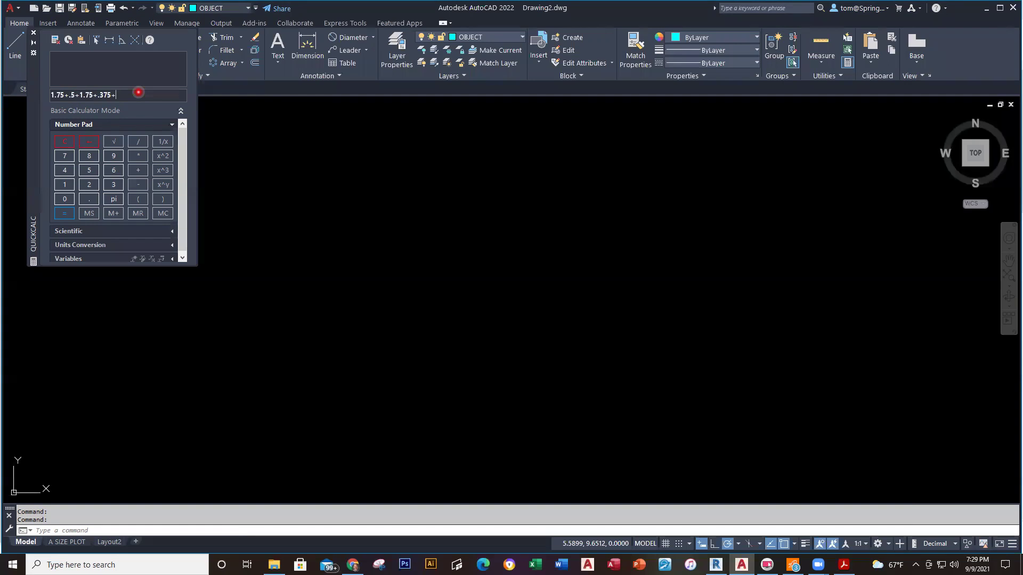
Consult the dimension above the side tab in the PDF and add .125 to the calculator expression.
key(alt+Tab)
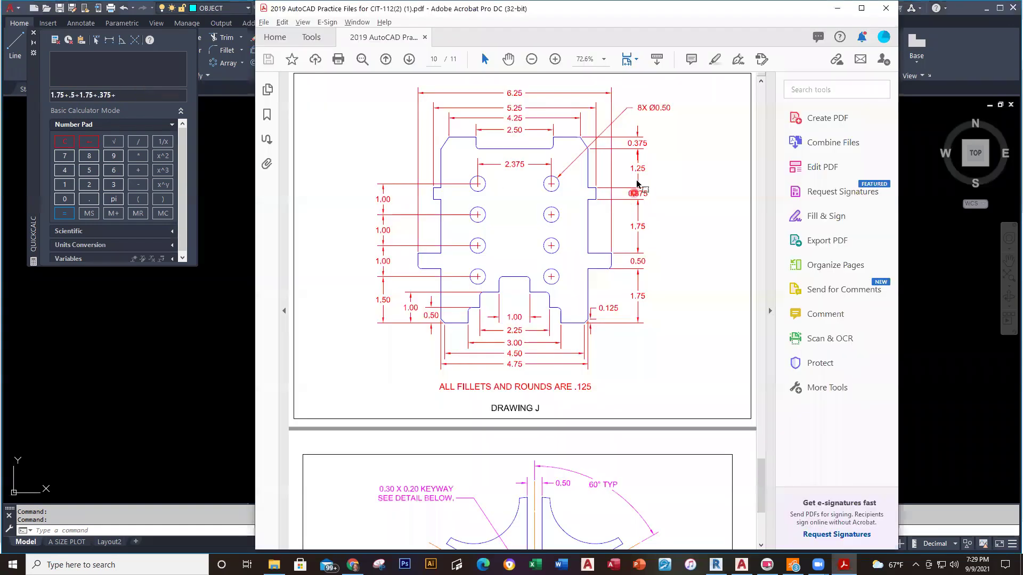
key(alt+Tab)
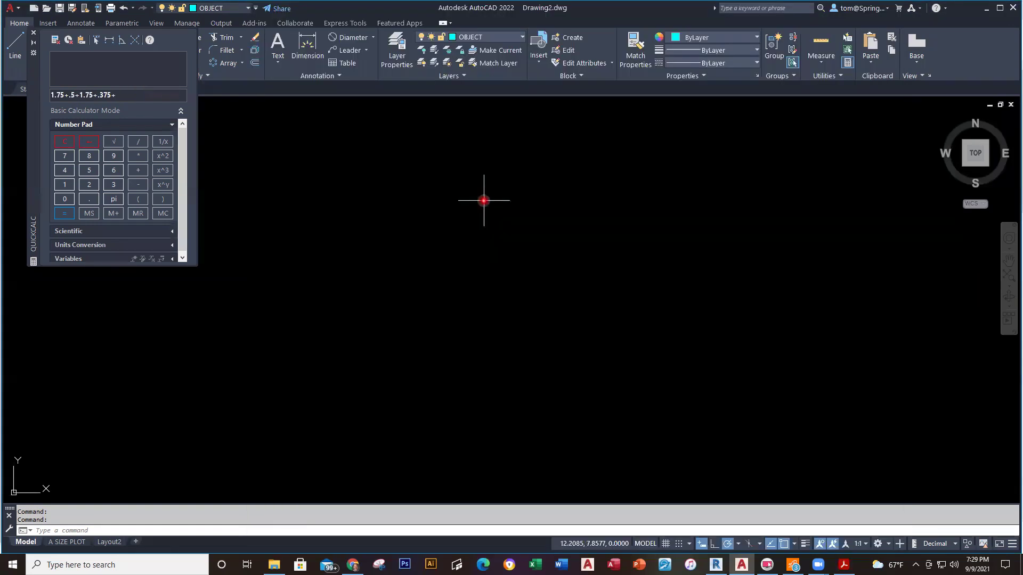
text(.125)
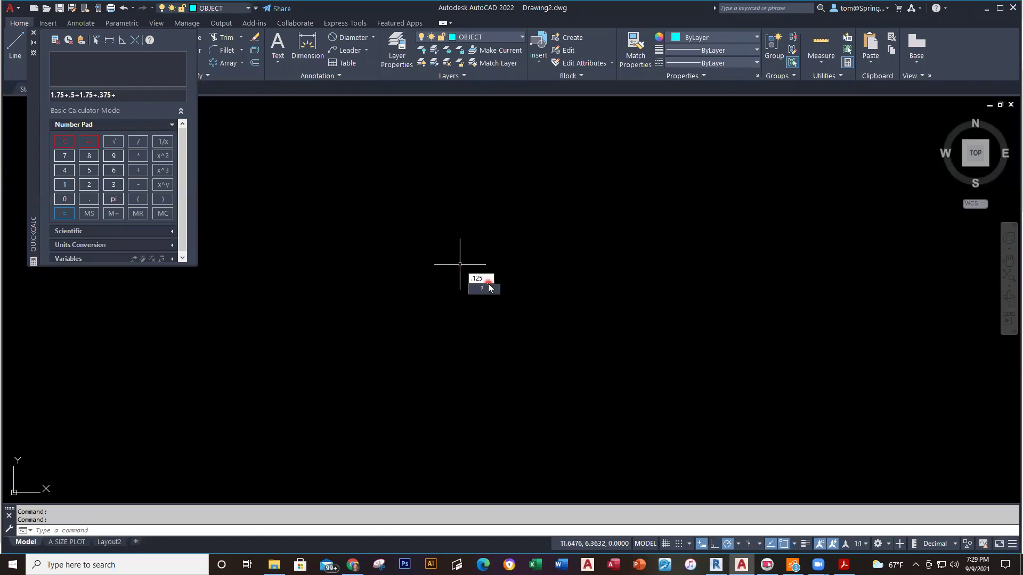
key(Escape)
click(133, 97)
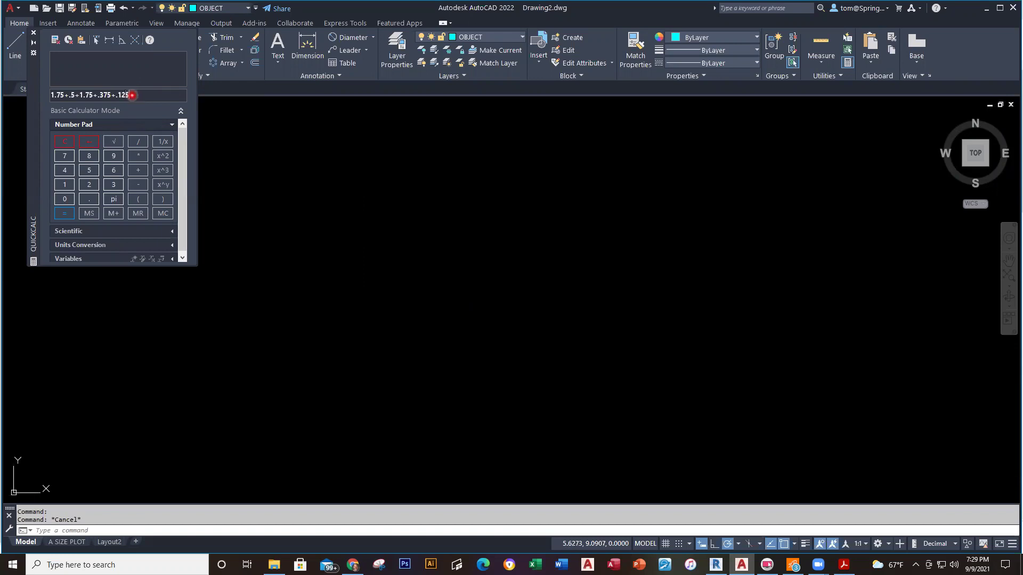
Check the topmost vertical dimension in the PDF, append +.375 to the expression and evaluate the sum.
key(alt+Tab)
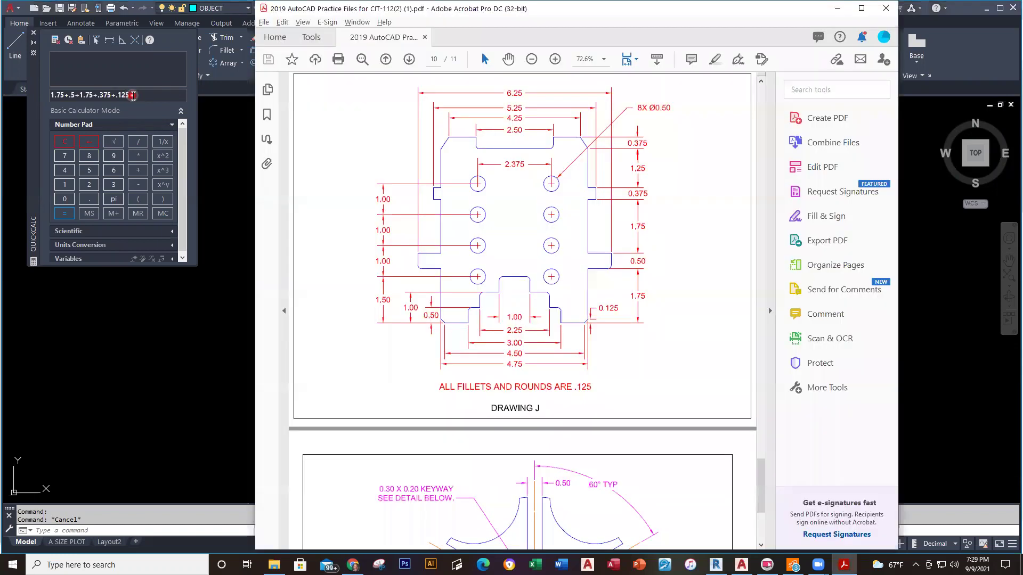
key(alt+Tab)
click(151, 83)
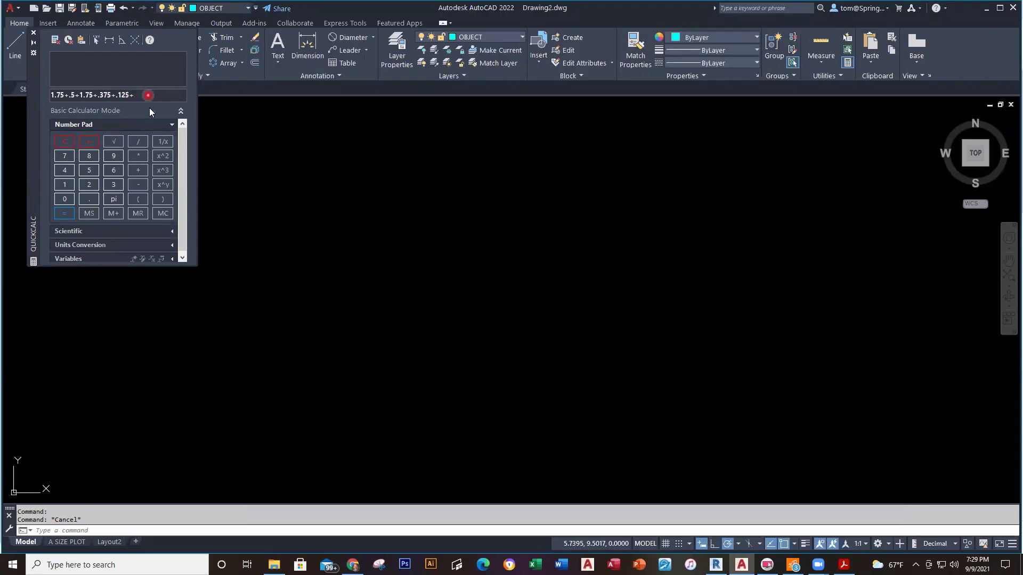
text(.375)
key(Return)
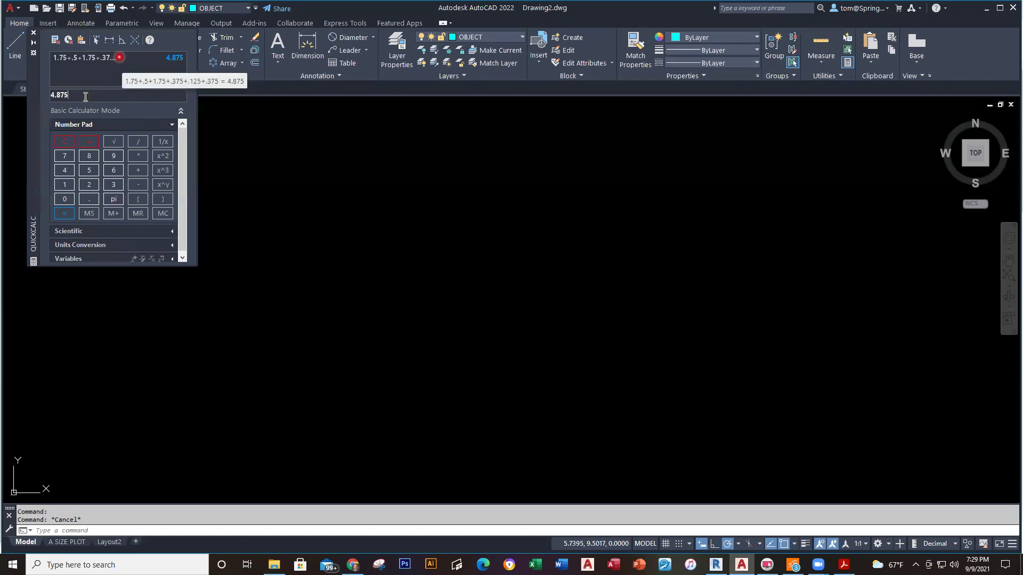
Recheck the vertical dimensions of Drawing J in the PDF and recall the height sum from the calculator history for editing.
key(alt+Tab)
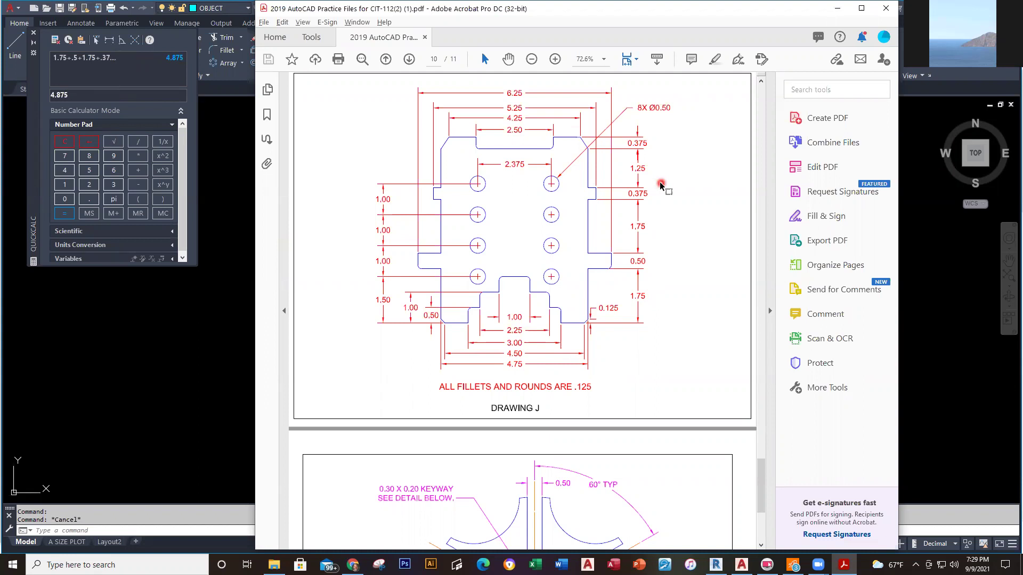
key(alt+Tab)
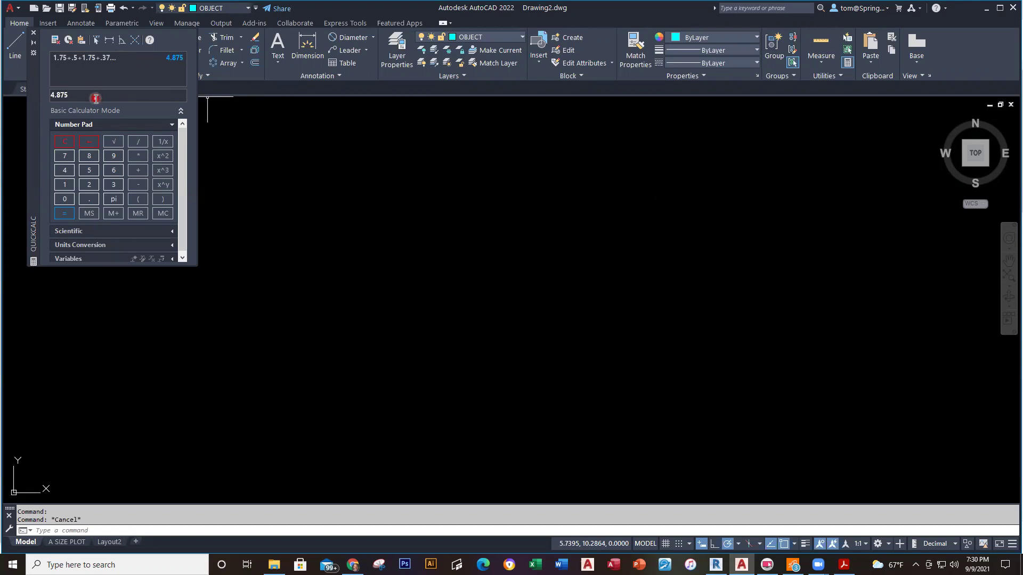
click(107, 60)
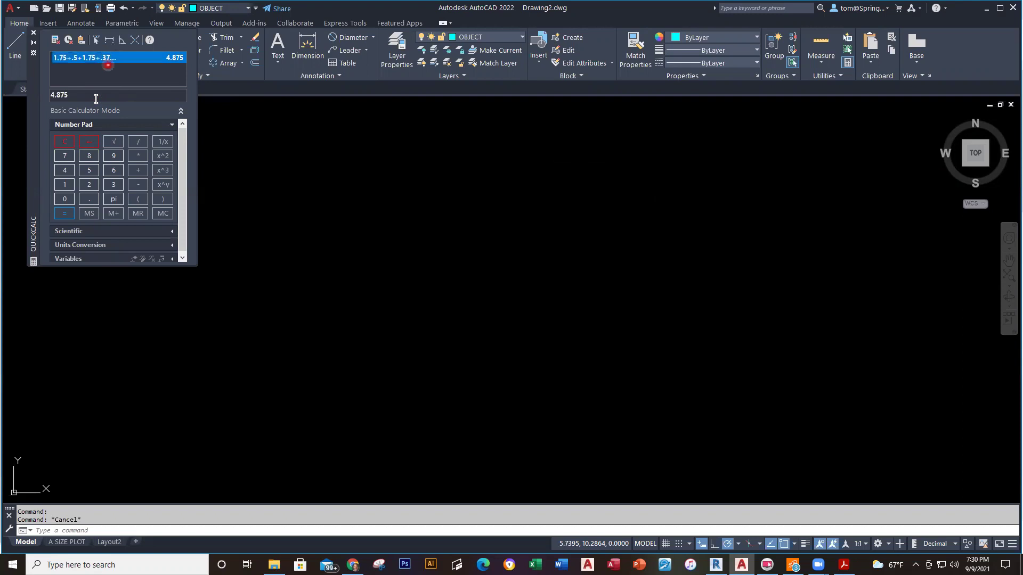
double_click(106, 57)
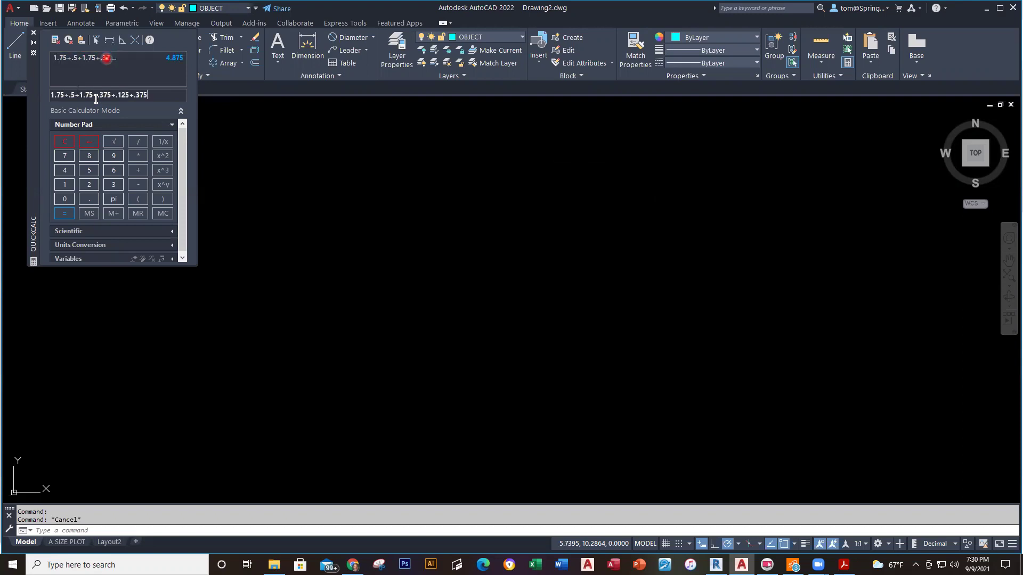
Correct the .125 term in the height expression to 1.25 and evaluate the sum again.
click(117, 100)
click(89, 96)
click(120, 97)
click(141, 95)
click(120, 96)
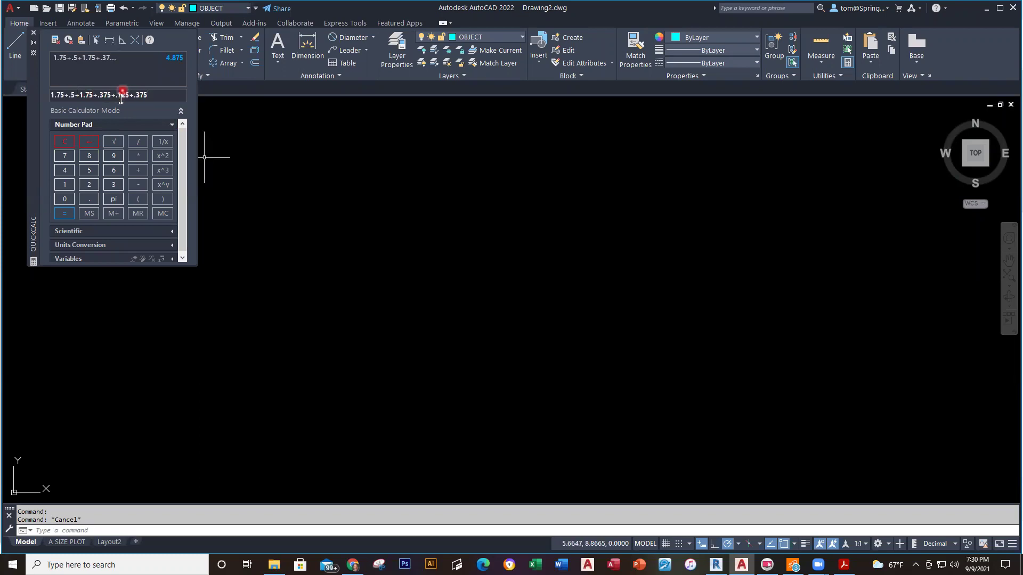
click(127, 101)
click(126, 95)
double_click(129, 100)
click(128, 97)
click(172, 124)
click(158, 98)
click(63, 213)
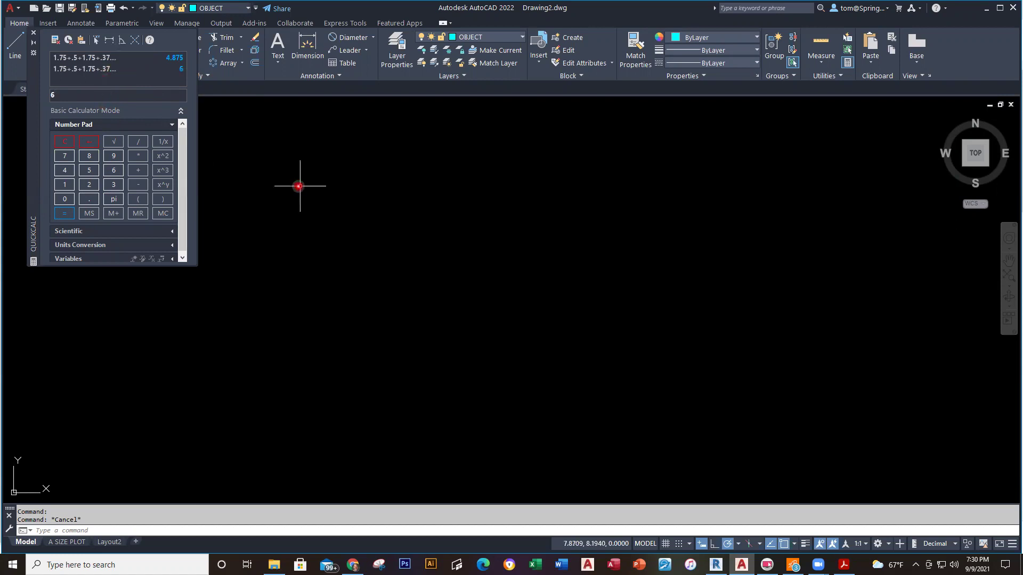
Consult the plate's bottom corner in the PDF and start a line for the bottom edge from a free point in the drawing.
key(alt+Tab)
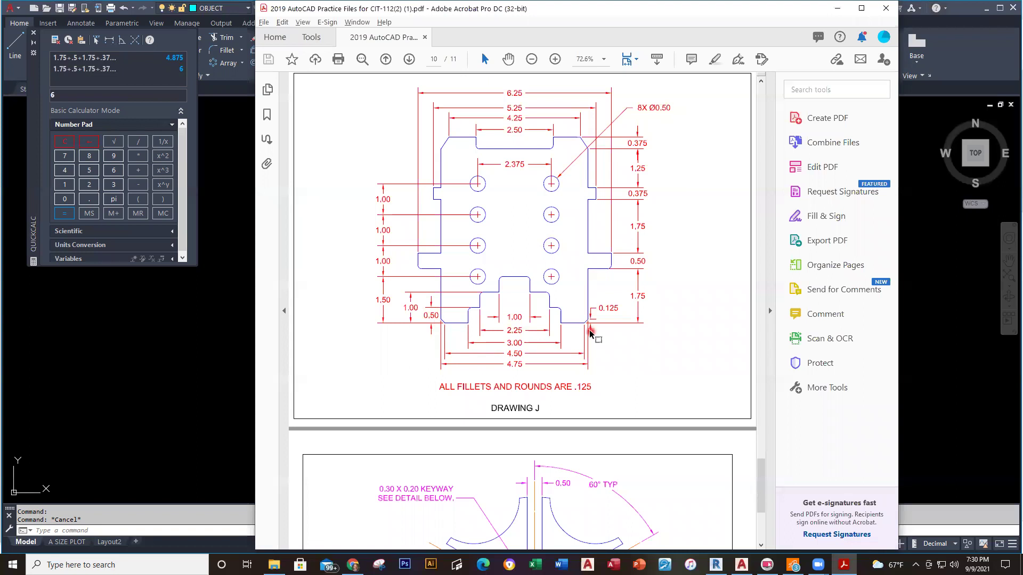
key(alt+Tab)
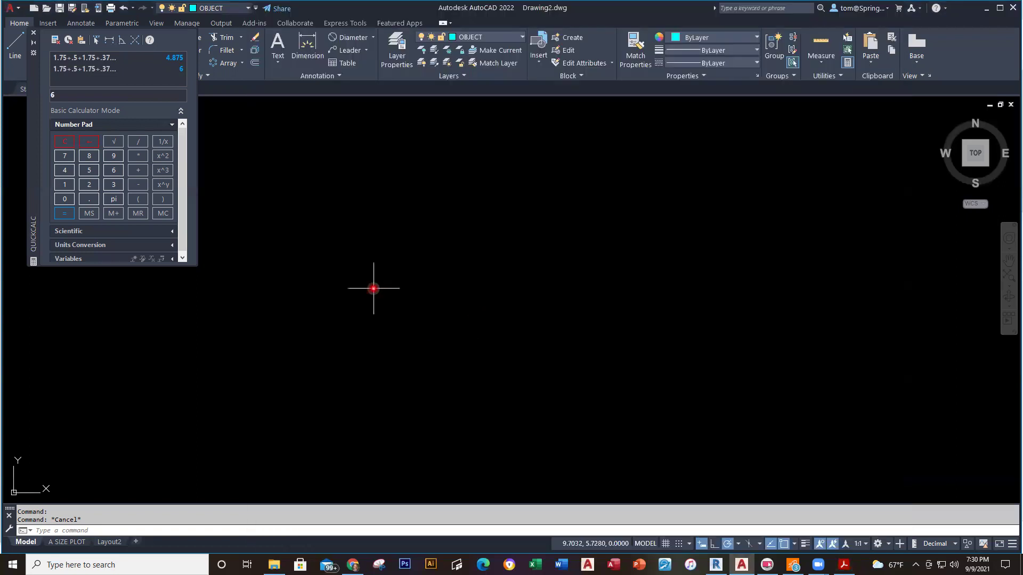
click(16, 45)
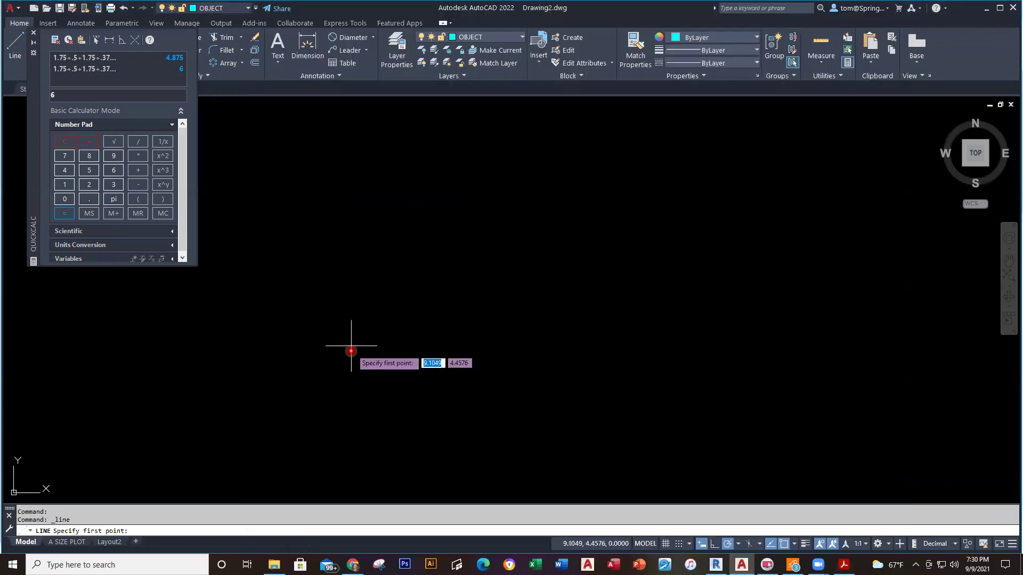
click(356, 375)
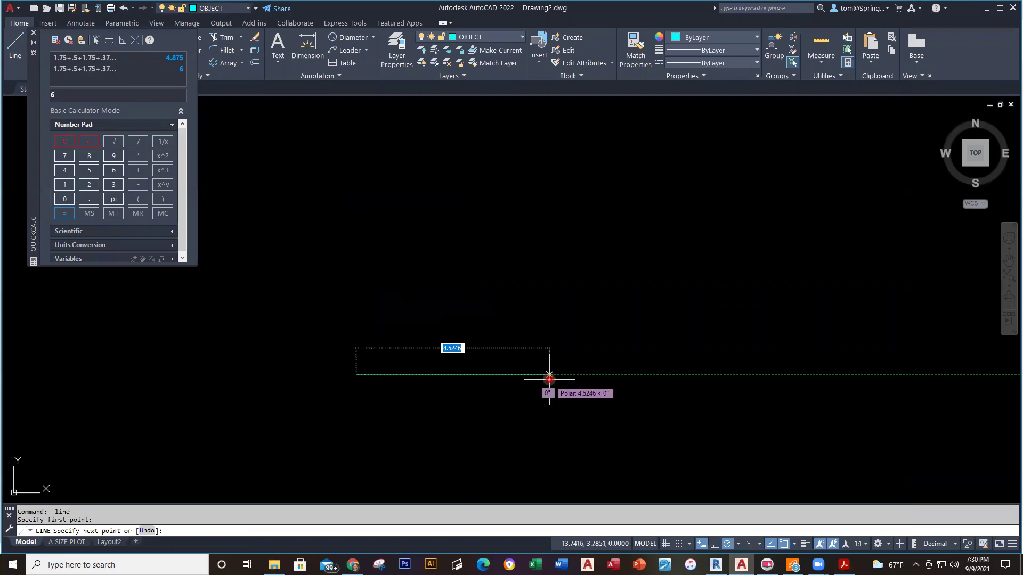
Draw the remaining outline with the Line command as a closed rectangle 4.75 wide and 6 high.
text(4.75)
key(Return)
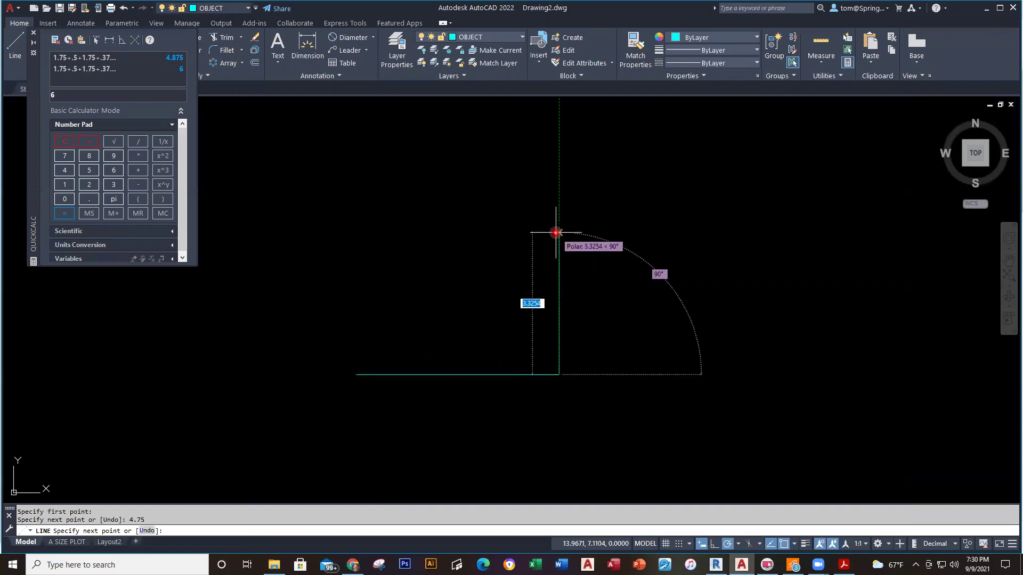
text(6)
key(Return)
scroll(424, 199, down, 3)
scroll(425, 205, up, 1)
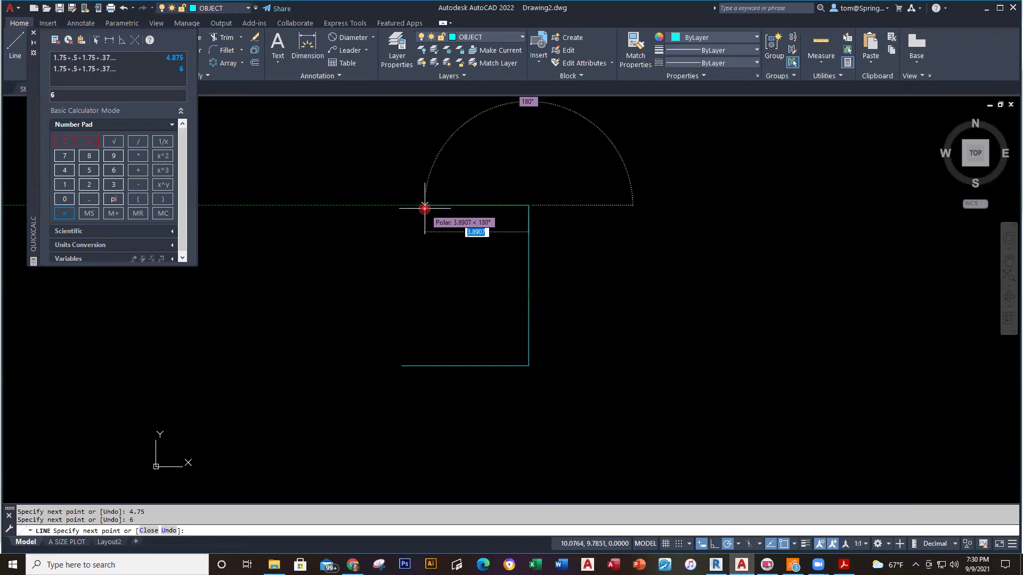
text(4.7)
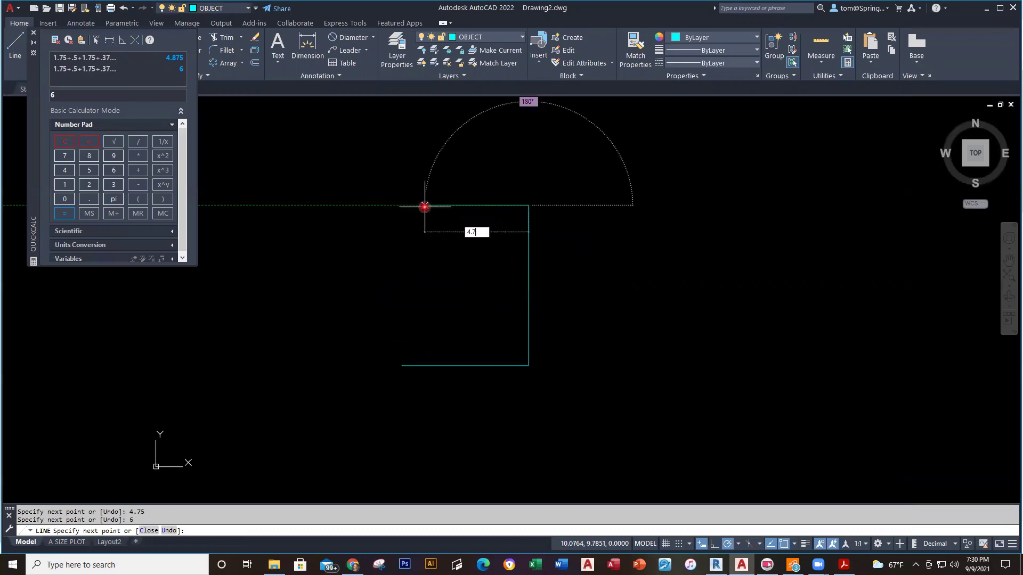
text(5)
key(Return)
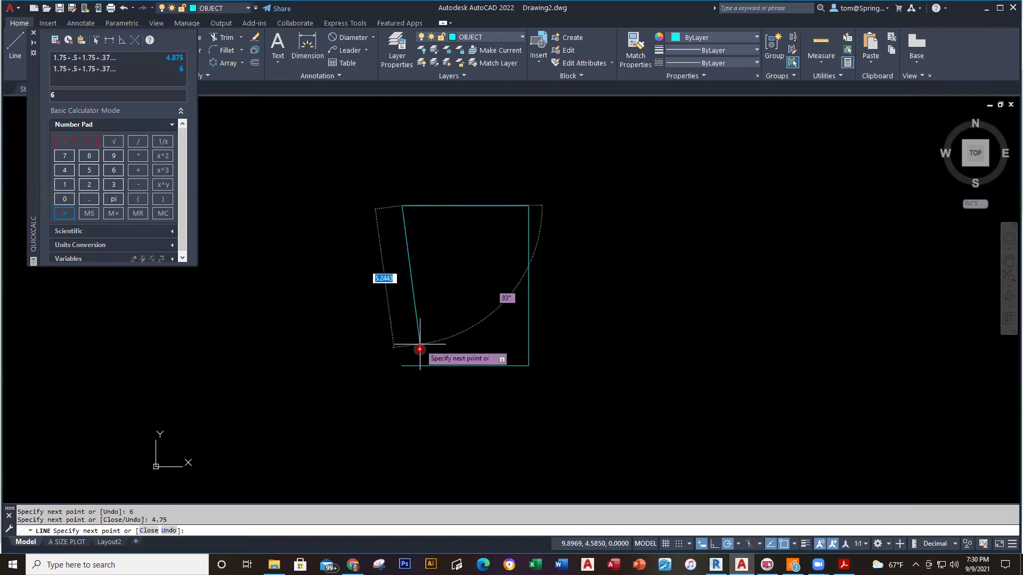
click(395, 364)
key(Escape)
scroll(456, 357, up, 2)
middle_drag(470, 353, 468, 388)
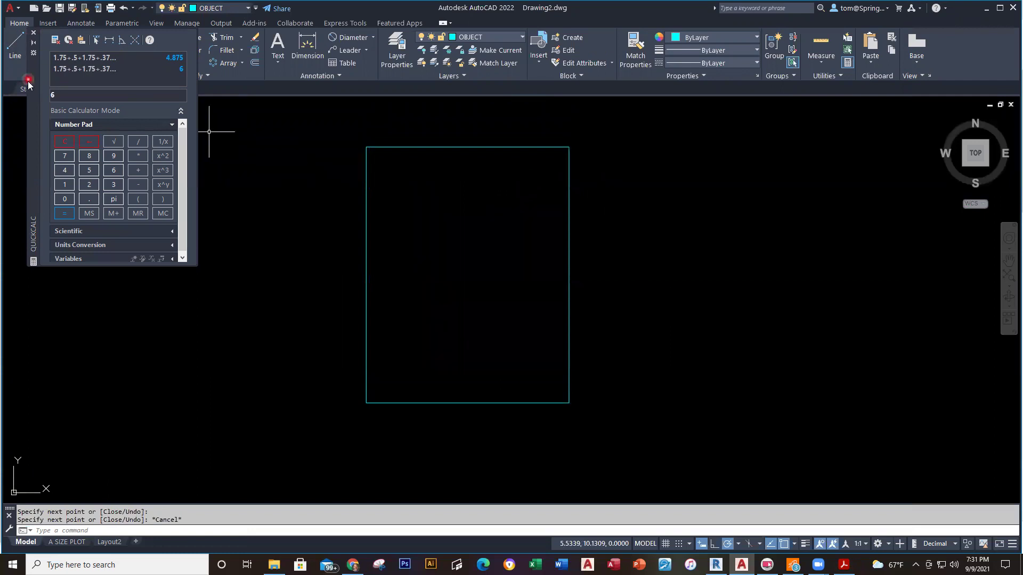
Move the QuickCalc palette clear of the ribbon and dock it along the left side of the drawing area.
drag(34, 88, 46, 170)
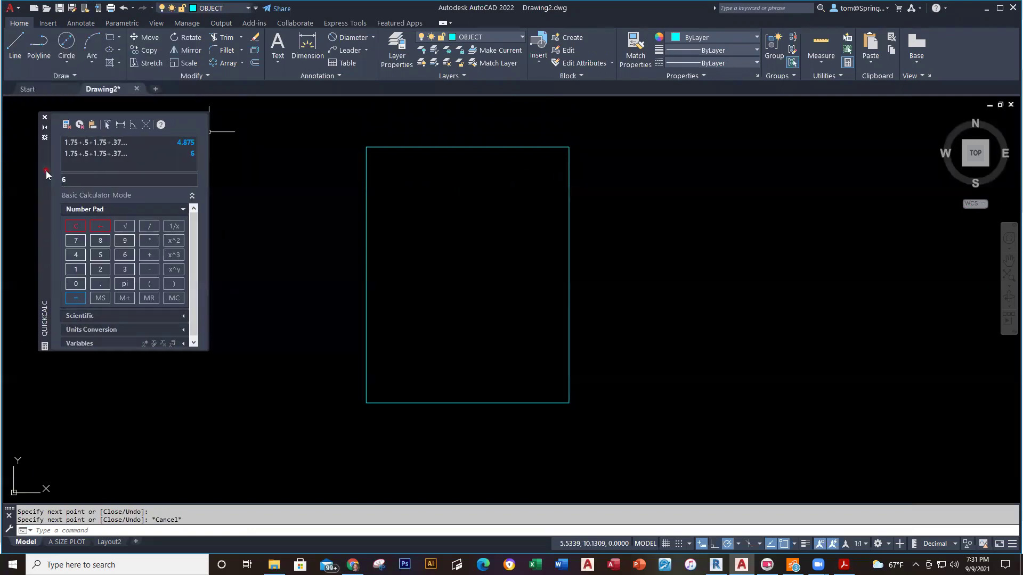
click(43, 128)
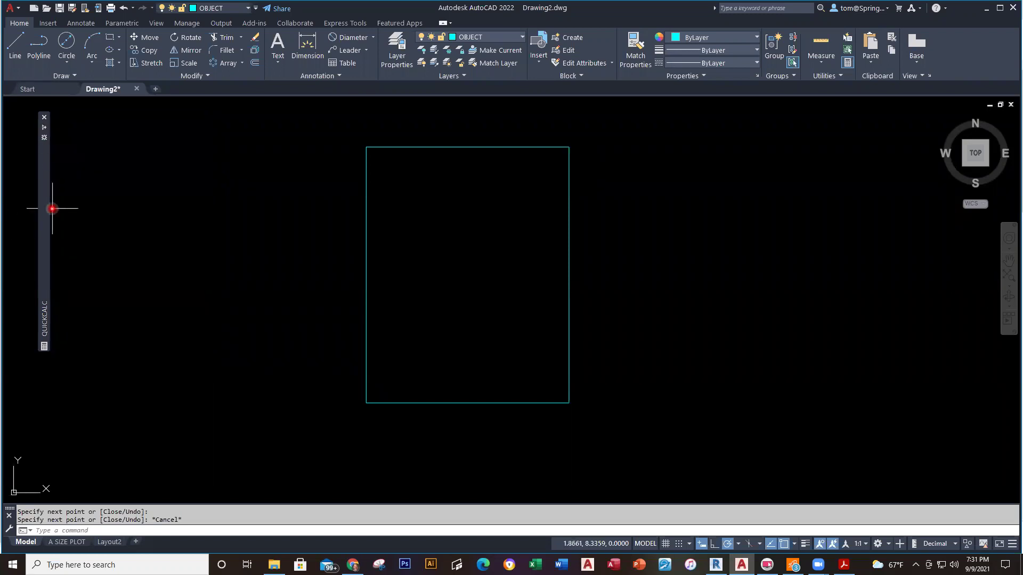
mouse_move(47, 210)
mouse_move(47, 210)
mouse_down()
mouse_move(14, 216)
mouse_move(97, 212)
mouse_up()
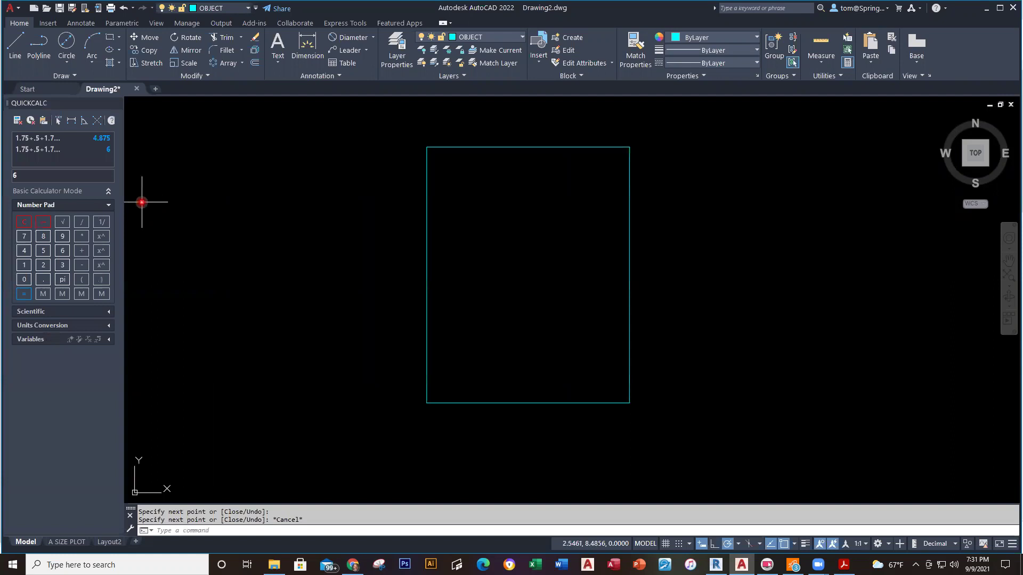
Save the drawing in the Downloads folder under the file name DRAWING J - TMB.
click(72, 8)
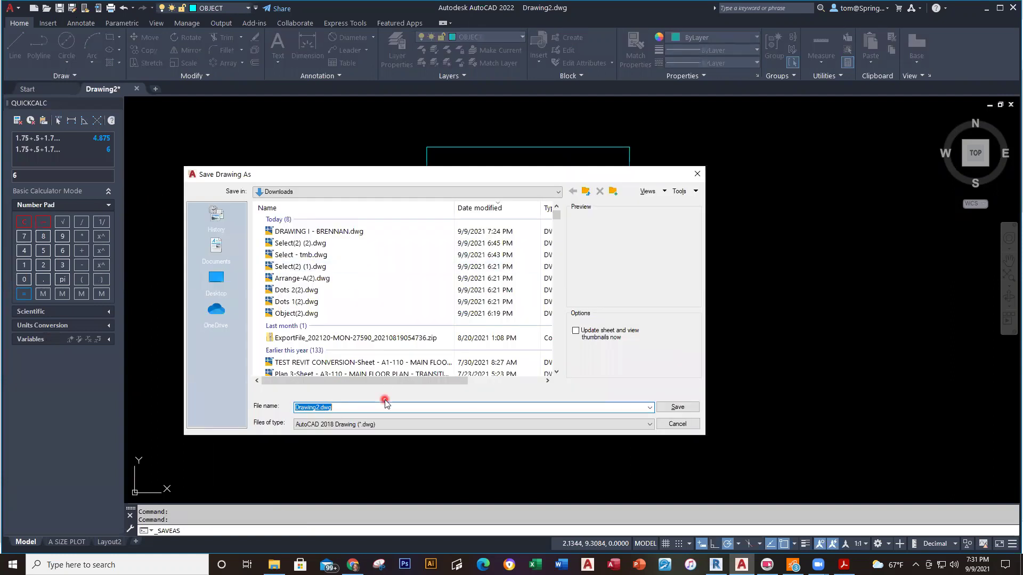
text(DRAW)
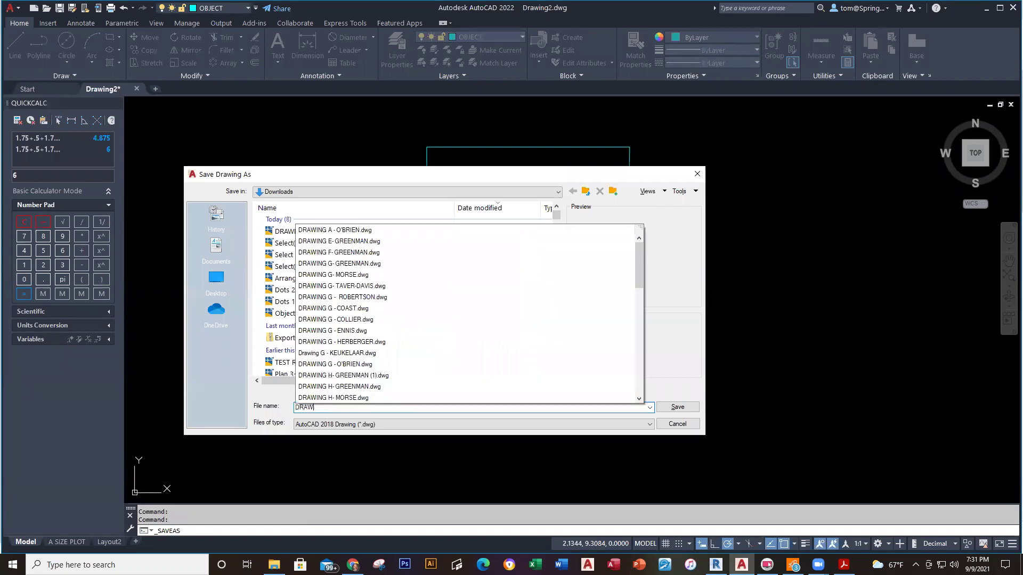
text(ING J - )
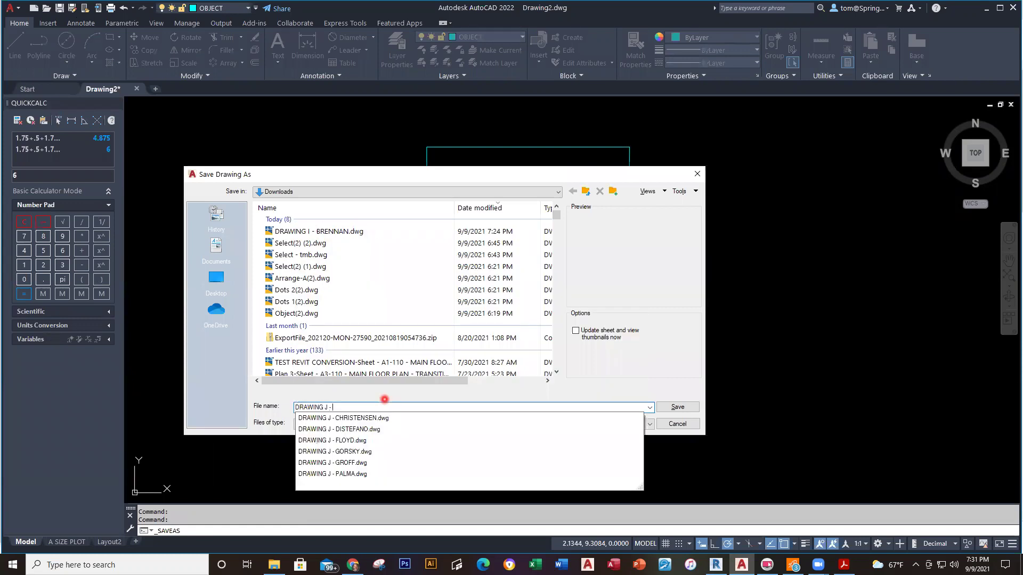
text(TM)
key(ctrl+a)
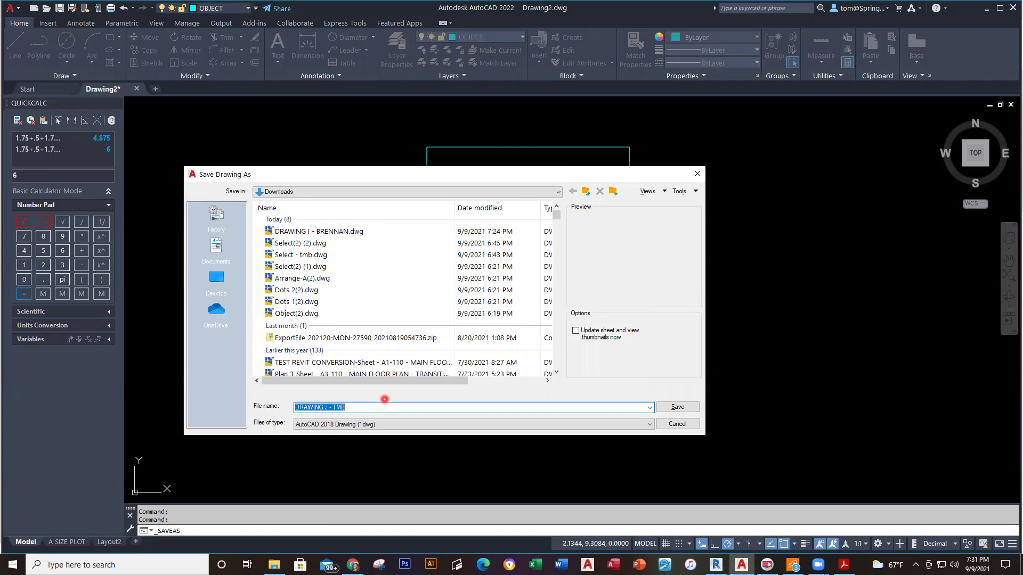
key(Return)
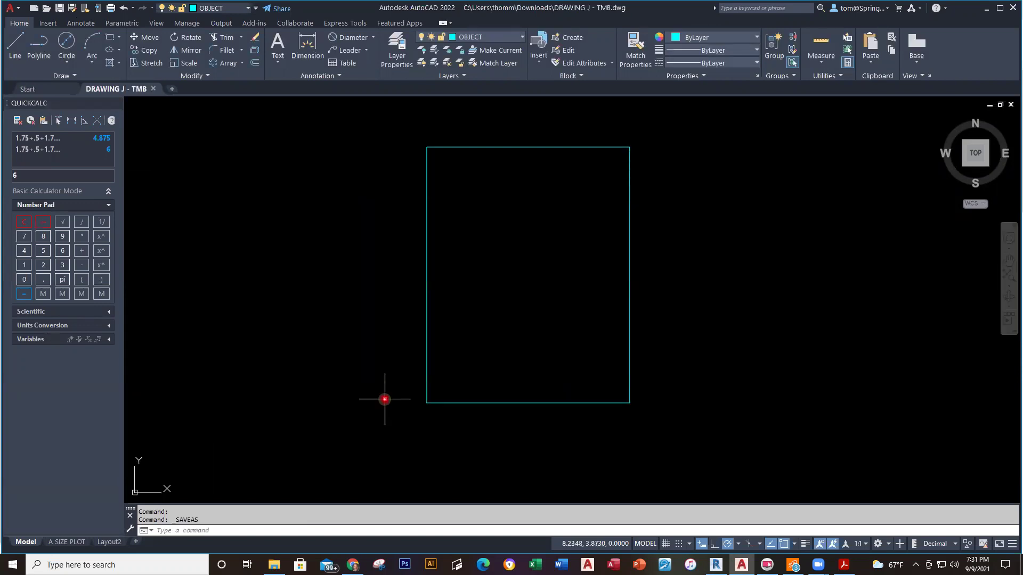
Switch to the practice PDF in Acrobat, examine the lower corner dimensions of Drawing J at 125% zoom, and return to AutoCAD.
key(alt+Tab)
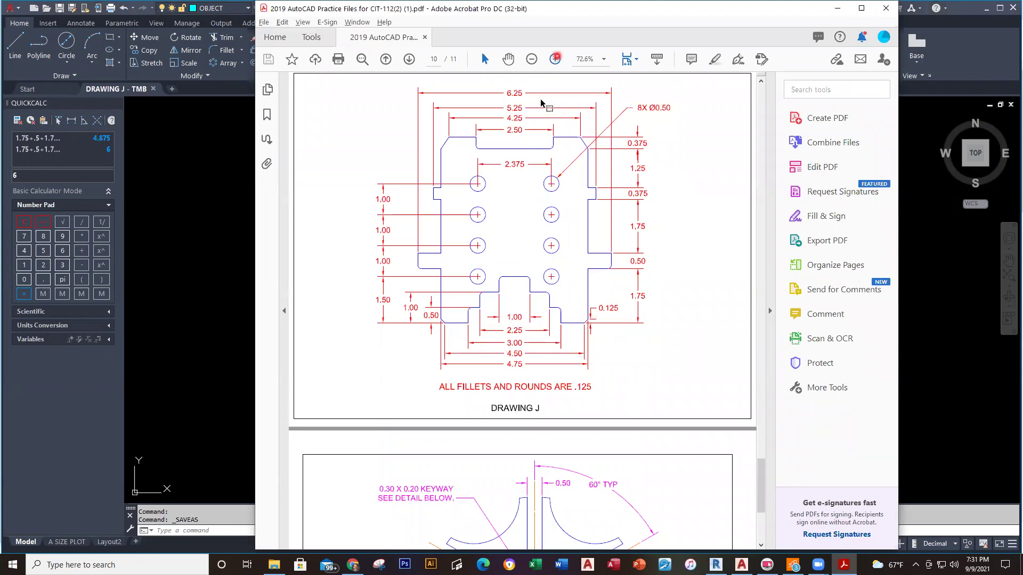
click(555, 59)
click(555, 59)
scroll(529, 527, down, 5)
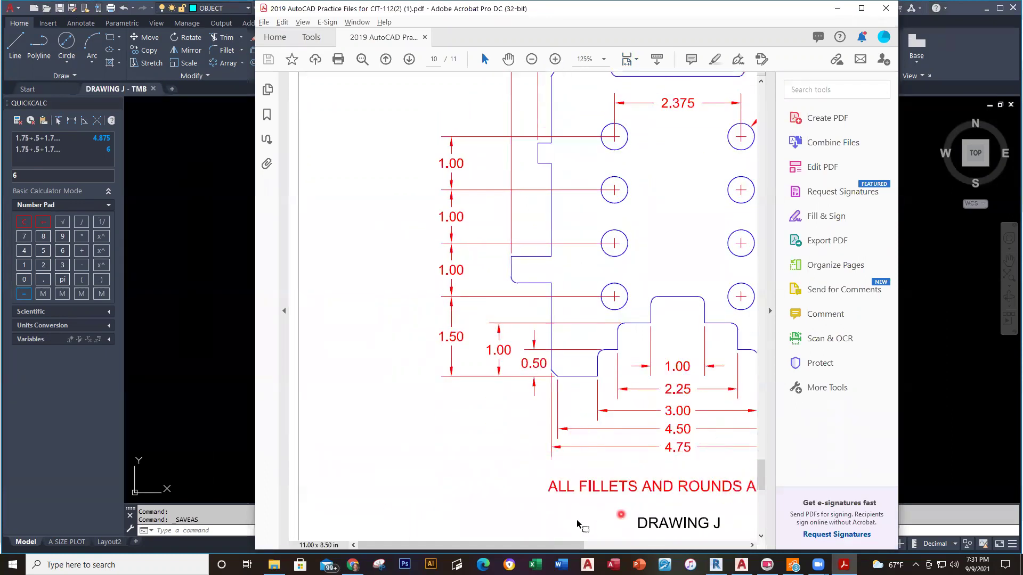
drag(578, 544, 671, 537)
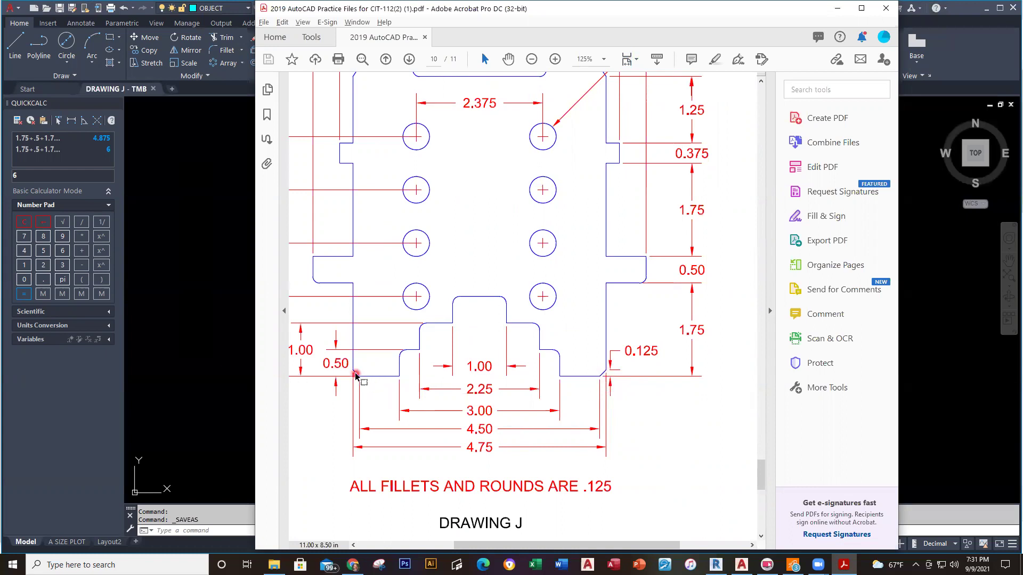
key(alt+Tab)
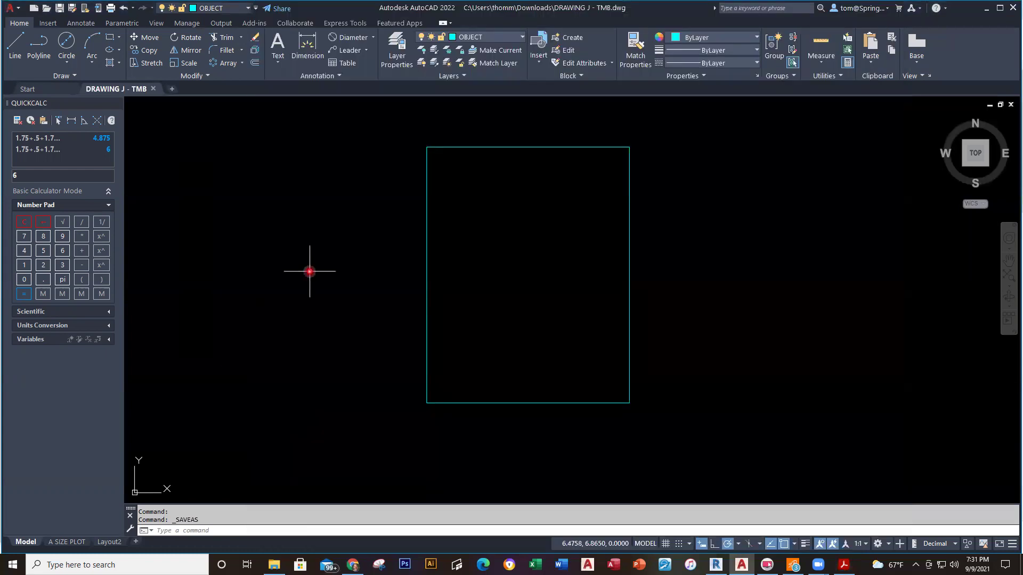
Chamfer the rectangle's lower-left corner with both chamfer distances set to 0.125.
click(242, 51)
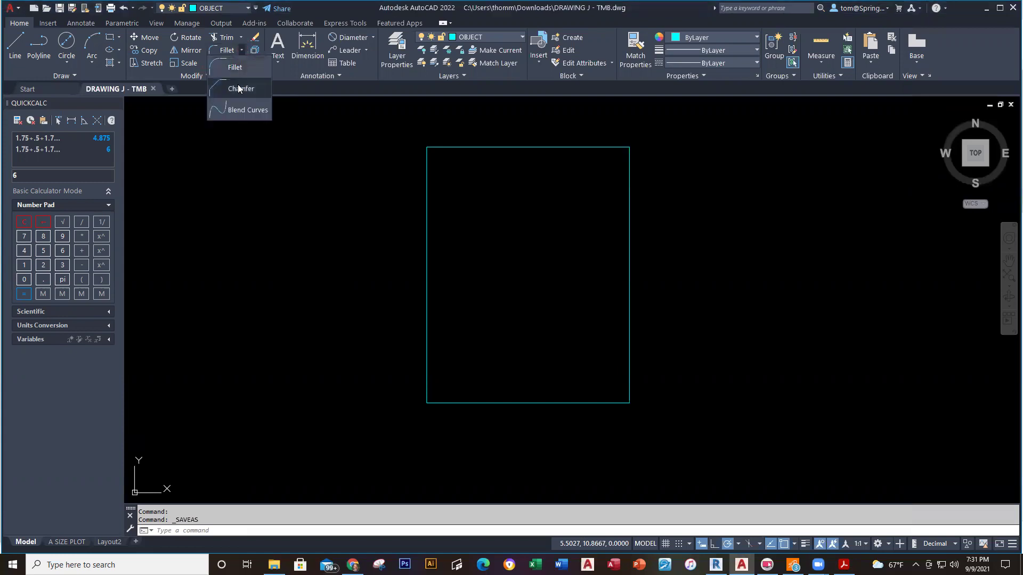
click(239, 89)
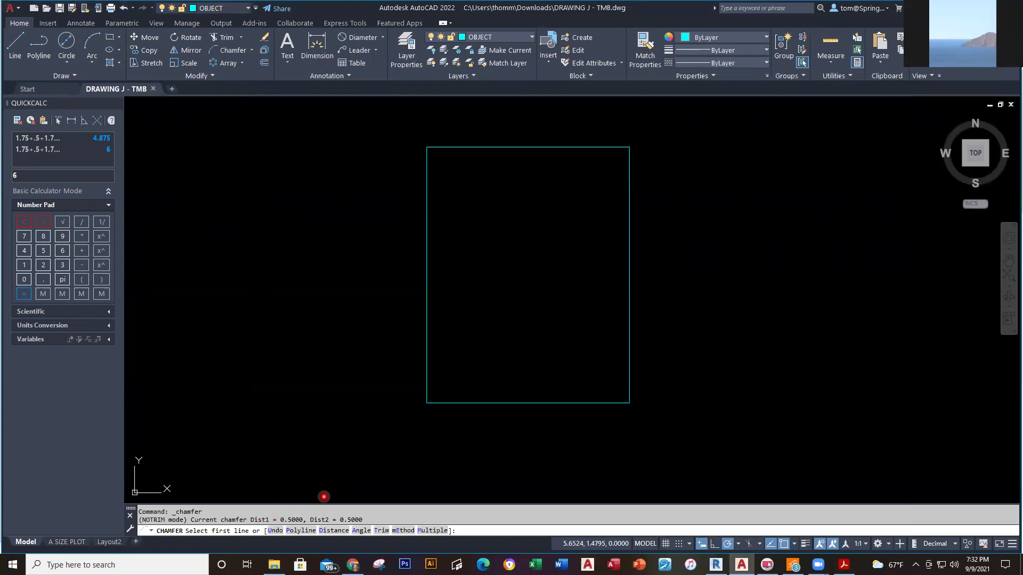
key(alt+Tab)
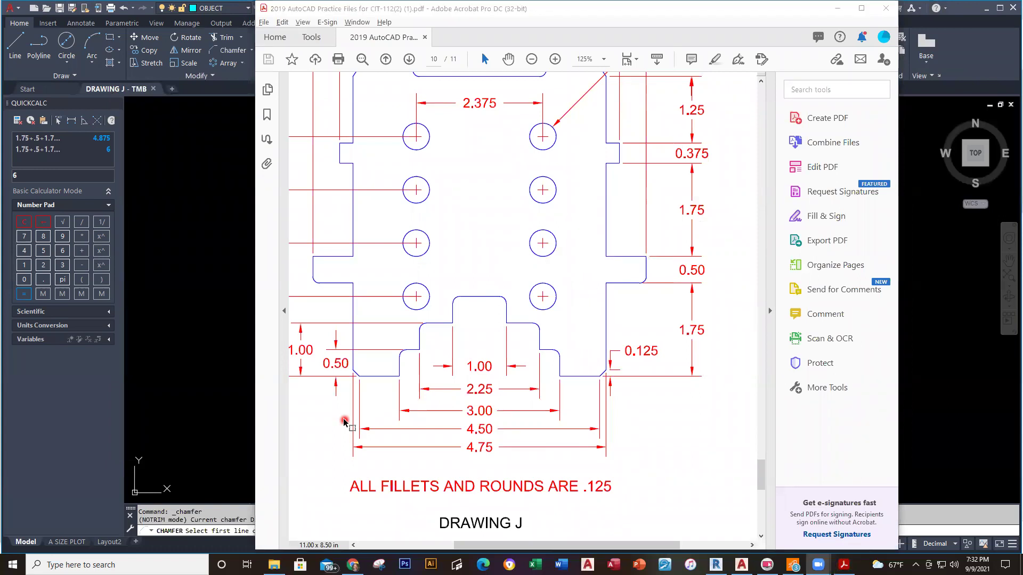
key(alt+Tab)
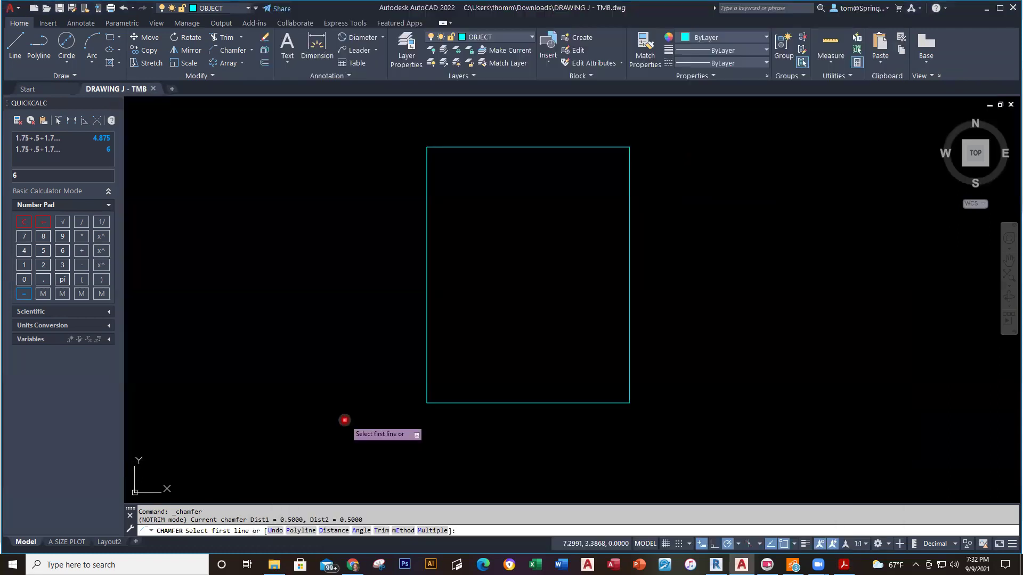
text(D)
key(Return)
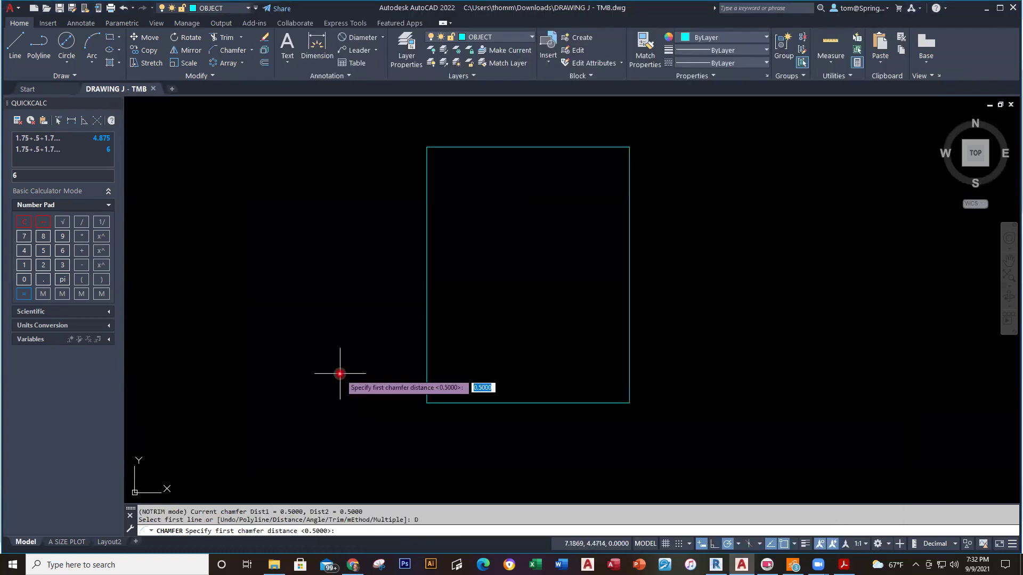
text(.125)
key(Return)
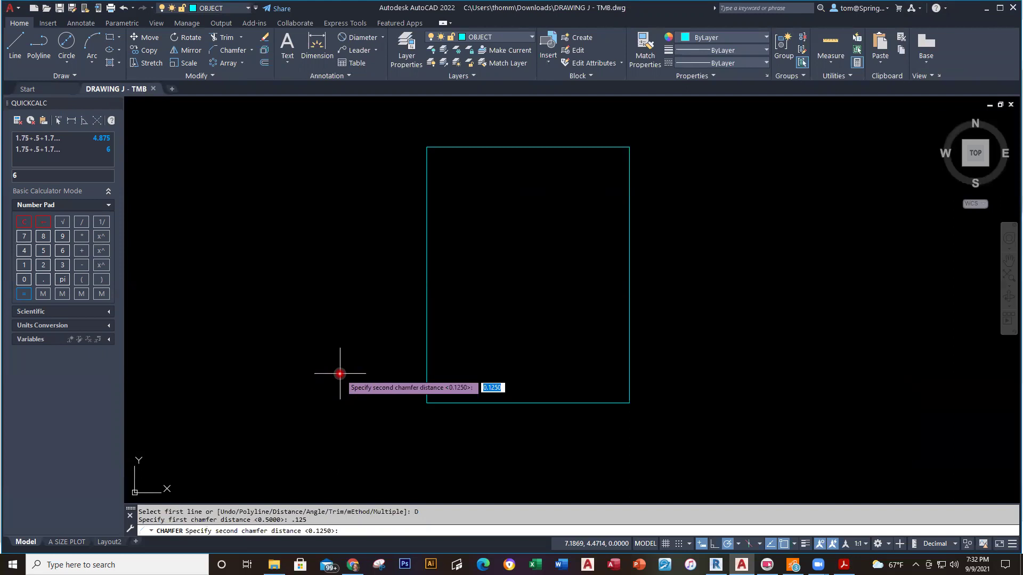
key(Return)
scroll(437, 413, up, 4)
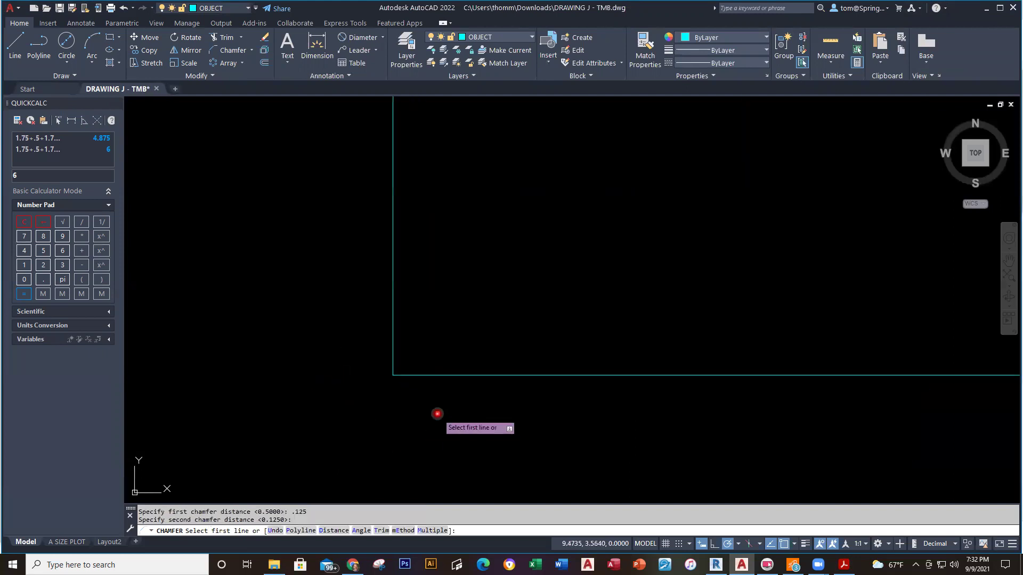
click(392, 356)
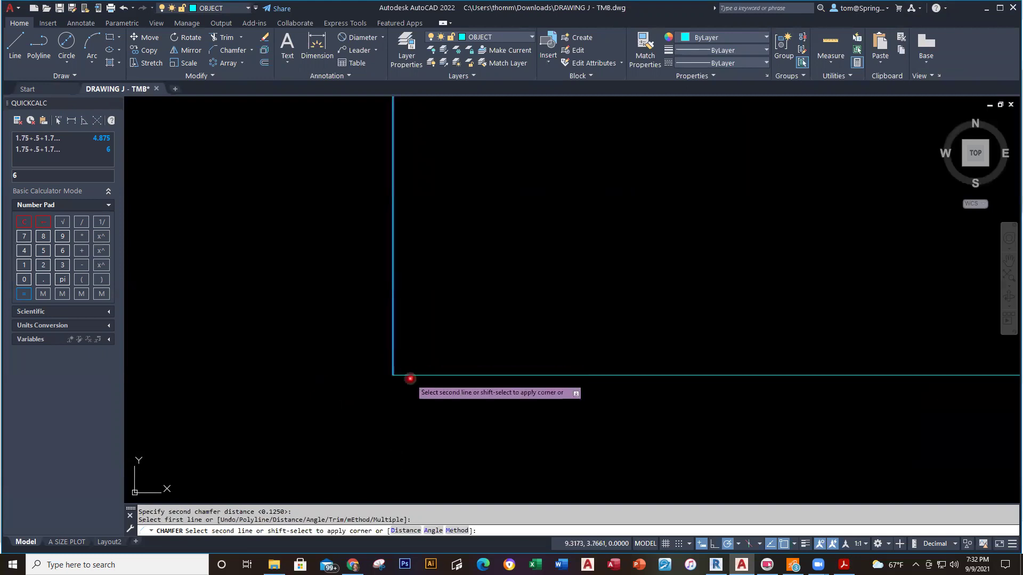
click(414, 375)
scroll(604, 436, down, 4)
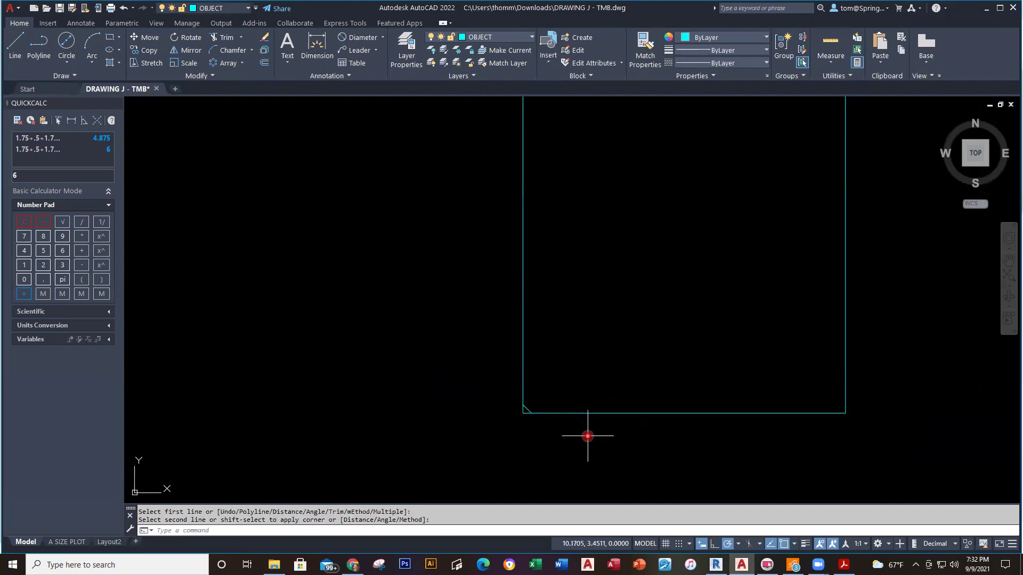
Repeat the Chamfer command with its Trim option turned on and chamfer the rectangle's lower-right corner.
right_click(420, 360)
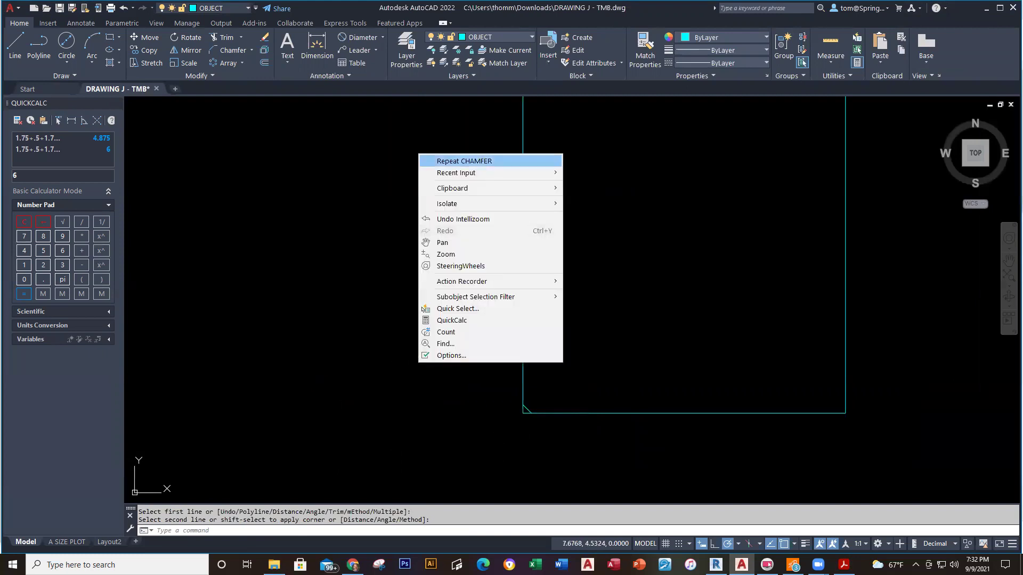
click(525, 161)
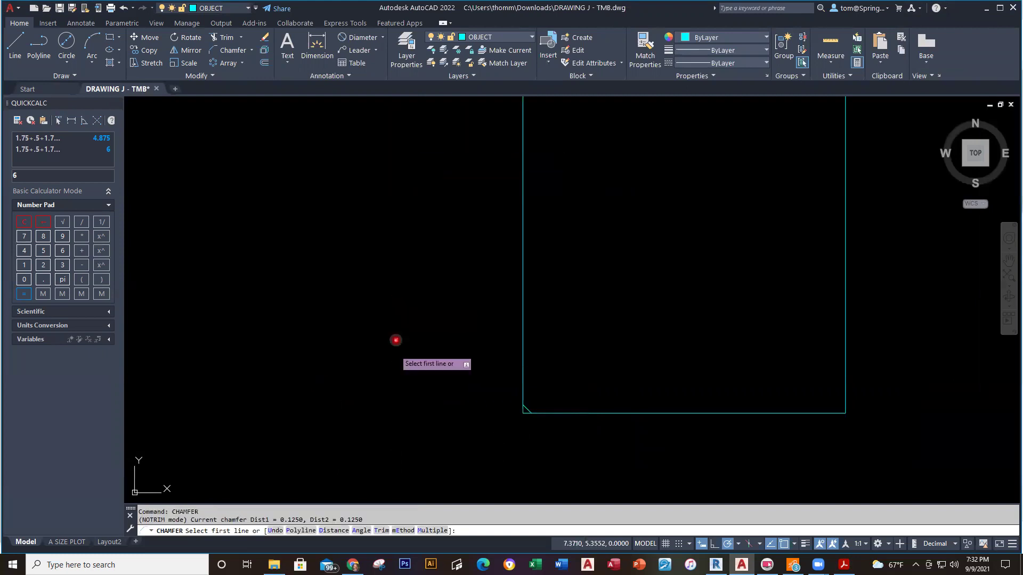
click(383, 531)
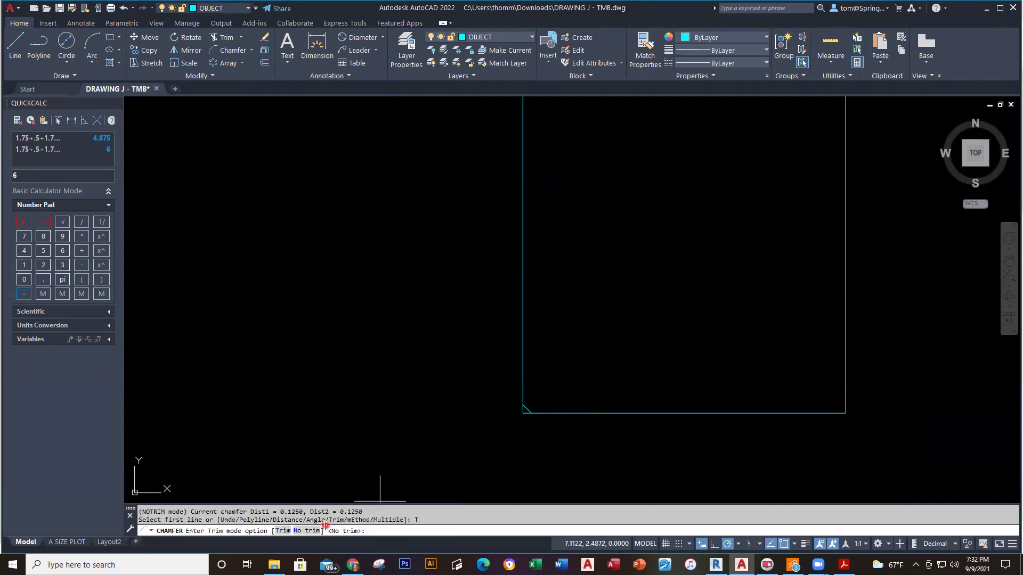
click(281, 531)
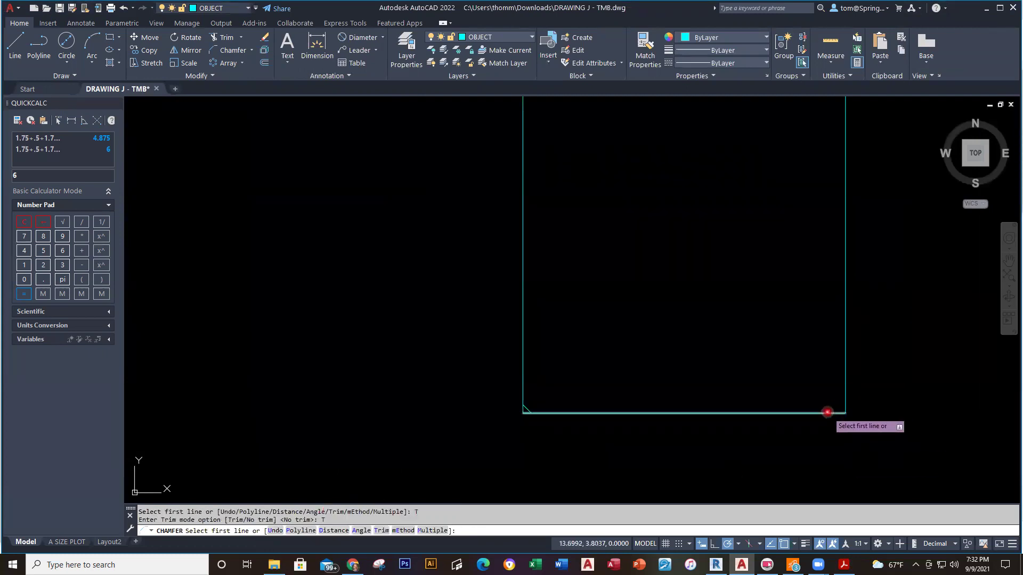
click(825, 412)
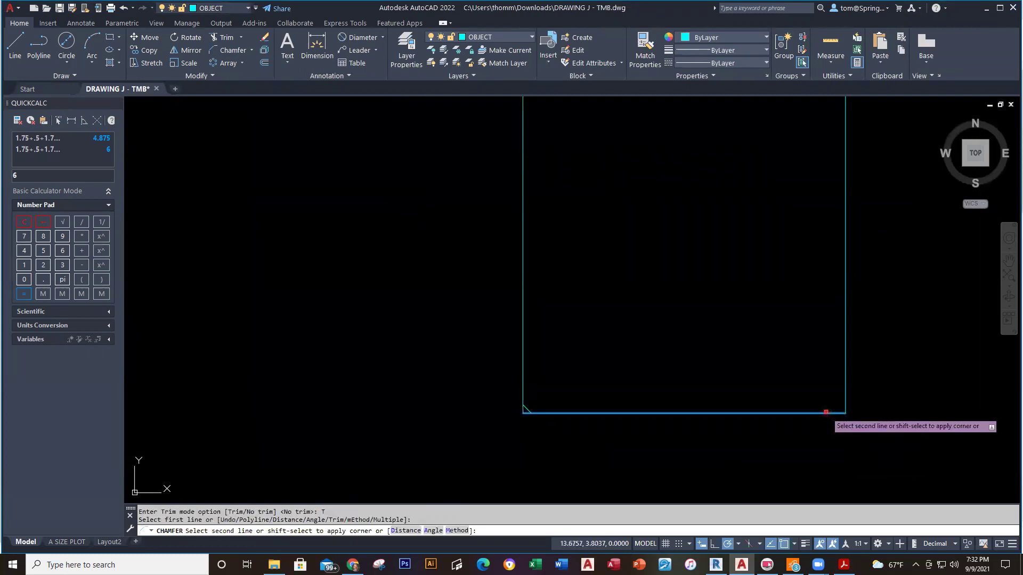
click(842, 399)
Trim away the two leftover line ends outside the chamfer at the rectangle's lower-left corner.
scroll(548, 422, up, 8)
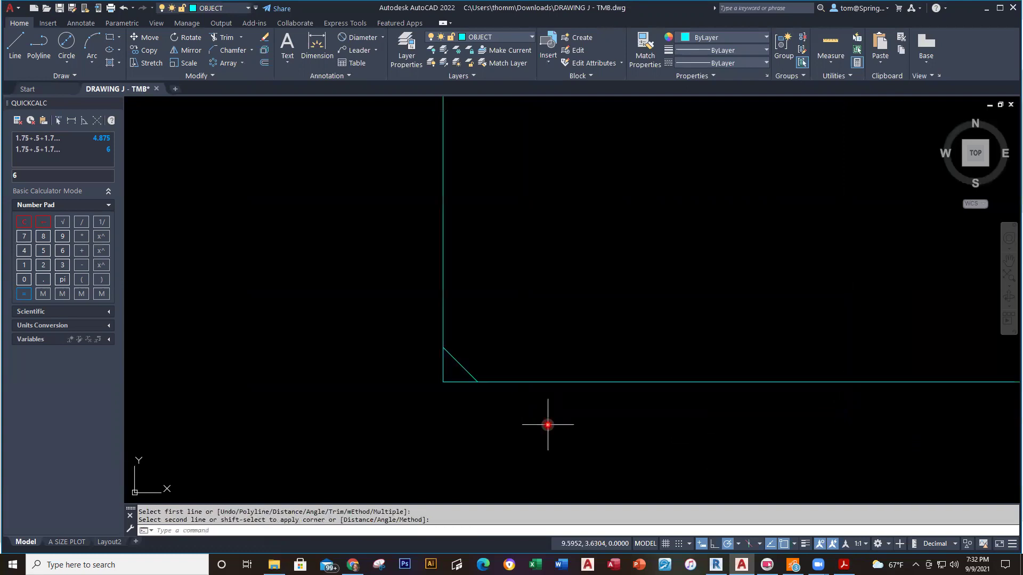
text(tr)
key(Return)
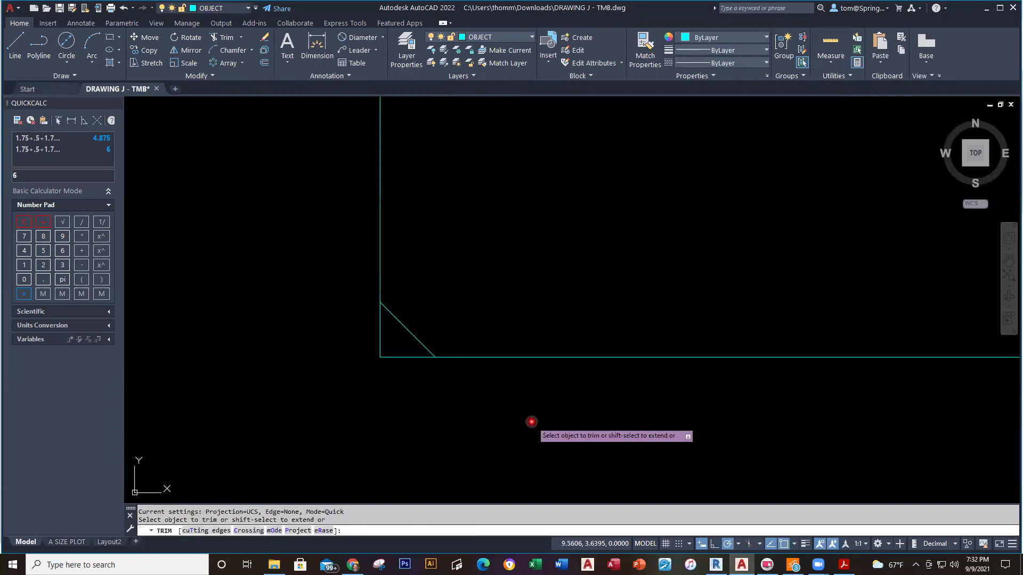
click(420, 402)
key(Escape)
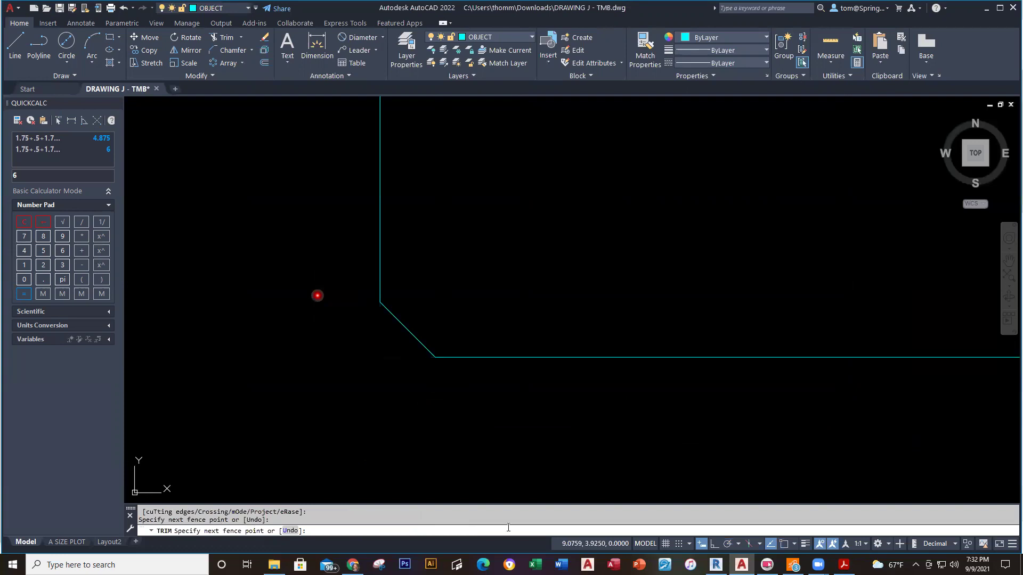
key(Escape)
scroll(589, 274, down, 5)
middle_drag(610, 277, 502, 388)
scroll(600, 361, down, 3)
middle_drag(600, 361, 592, 370)
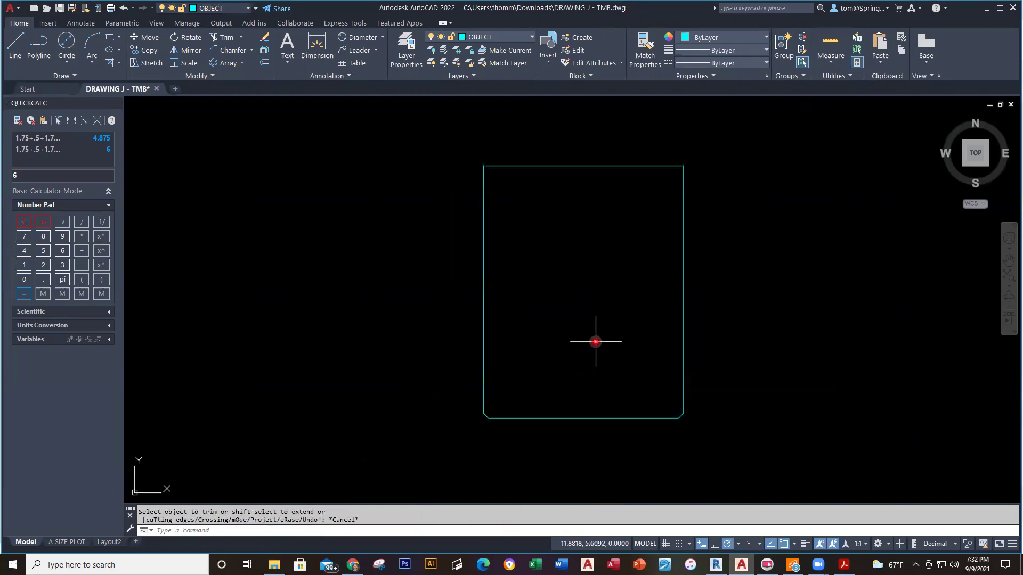
Switch to the practice PDF in Acrobat, examine Drawing J's upper corner and right-side dimensions, and return to AutoCAD.
key(alt+Tab)
scroll(614, 242, up, 1)
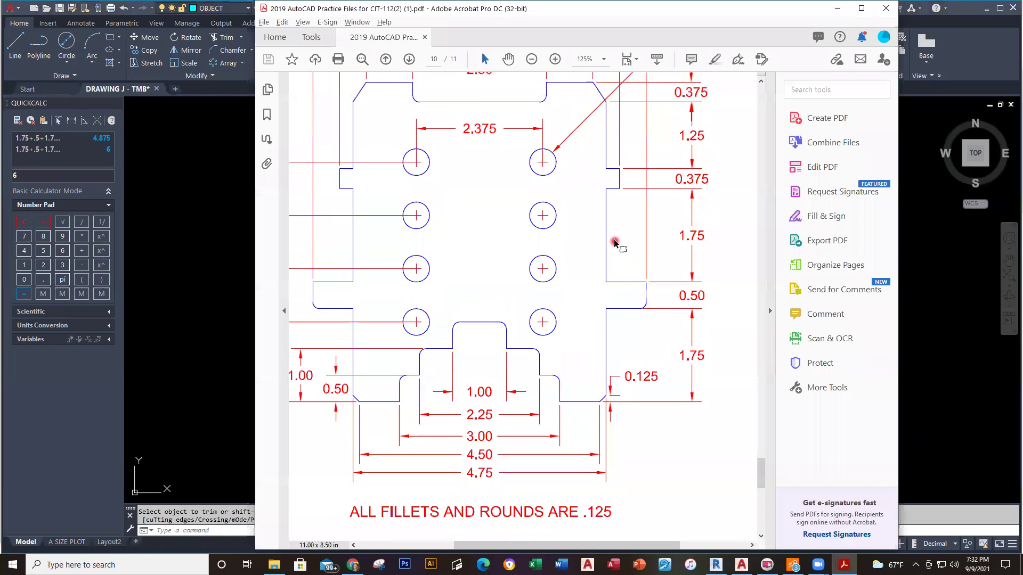
scroll(614, 243, up, 5)
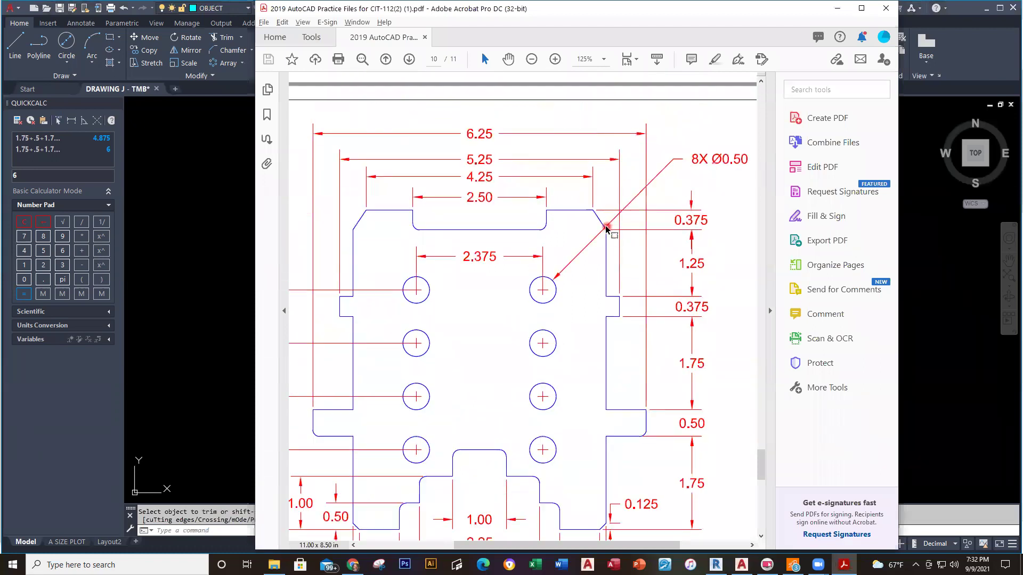
scroll(661, 228, down, 3)
scroll(661, 228, right, 4)
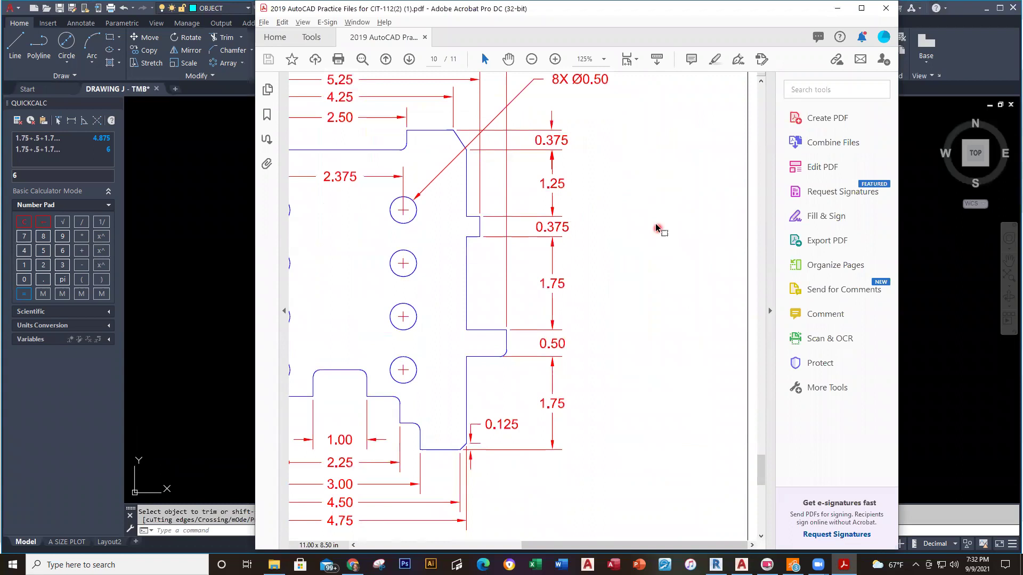
scroll(483, 296, down, 2)
scroll(477, 275, up, 3)
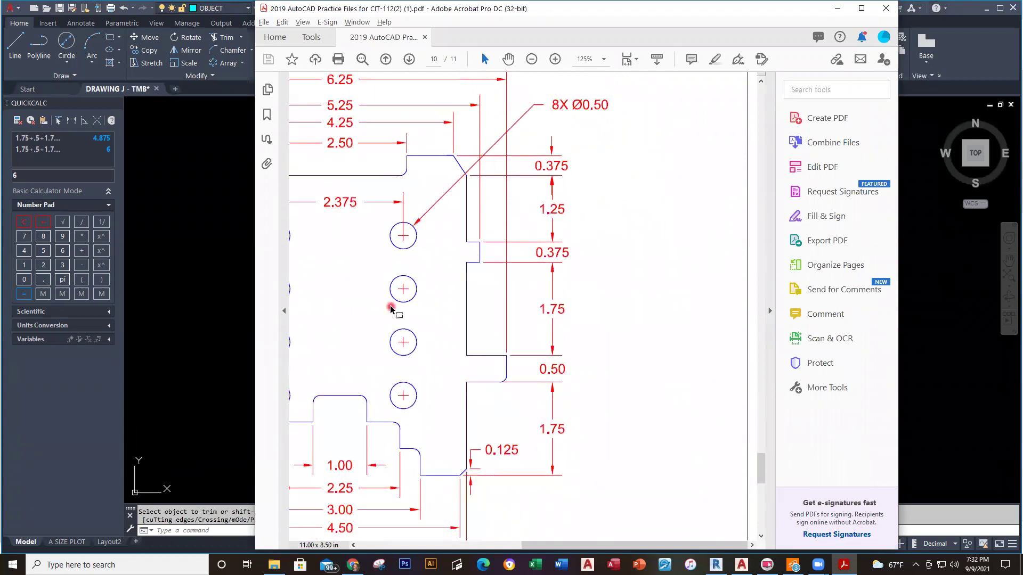
scroll(597, 347, down, 10)
scroll(599, 320, up, 5)
scroll(598, 318, up, 10)
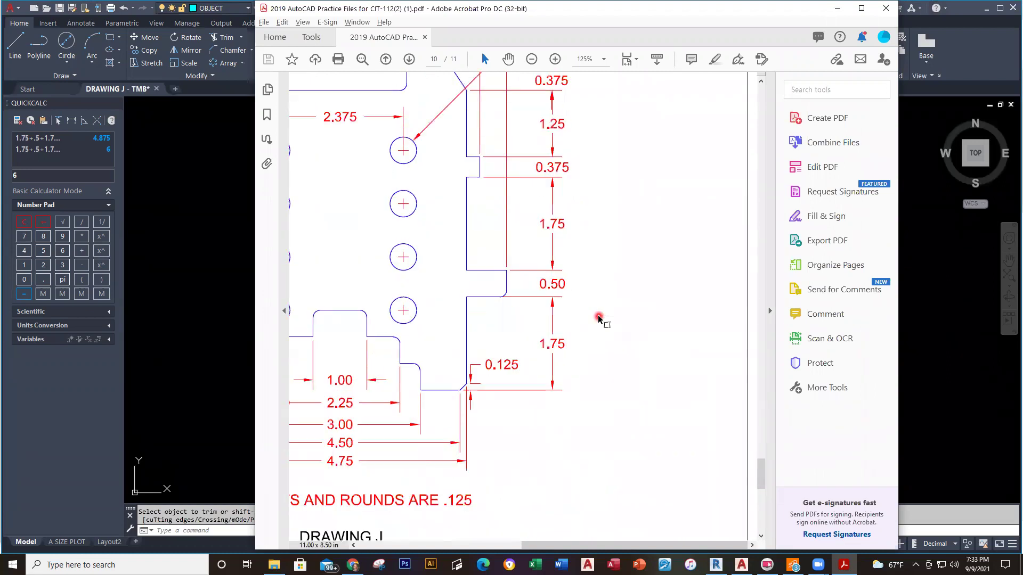
drag(581, 550, 503, 548)
scroll(591, 286, up, 5)
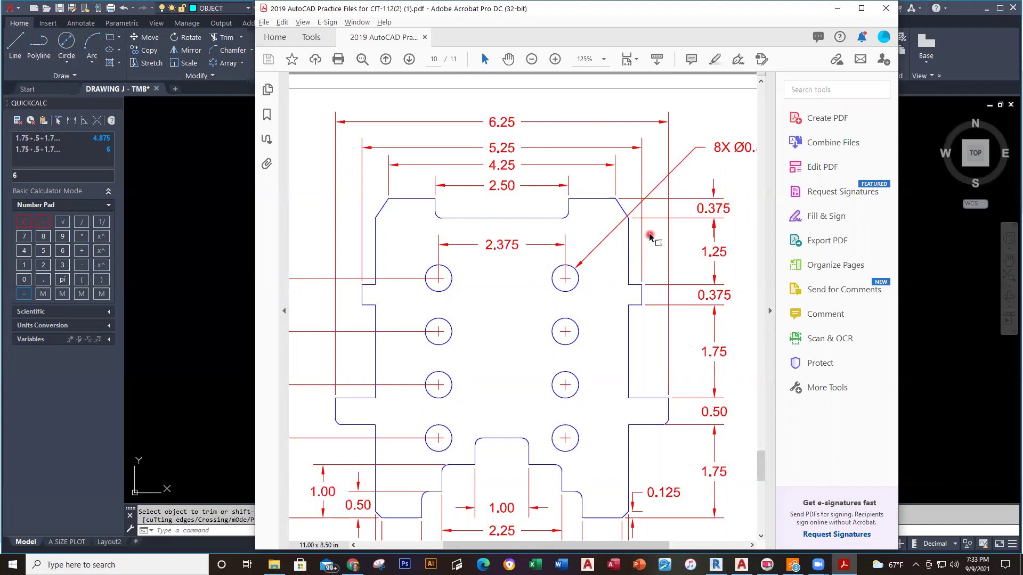
click(227, 289)
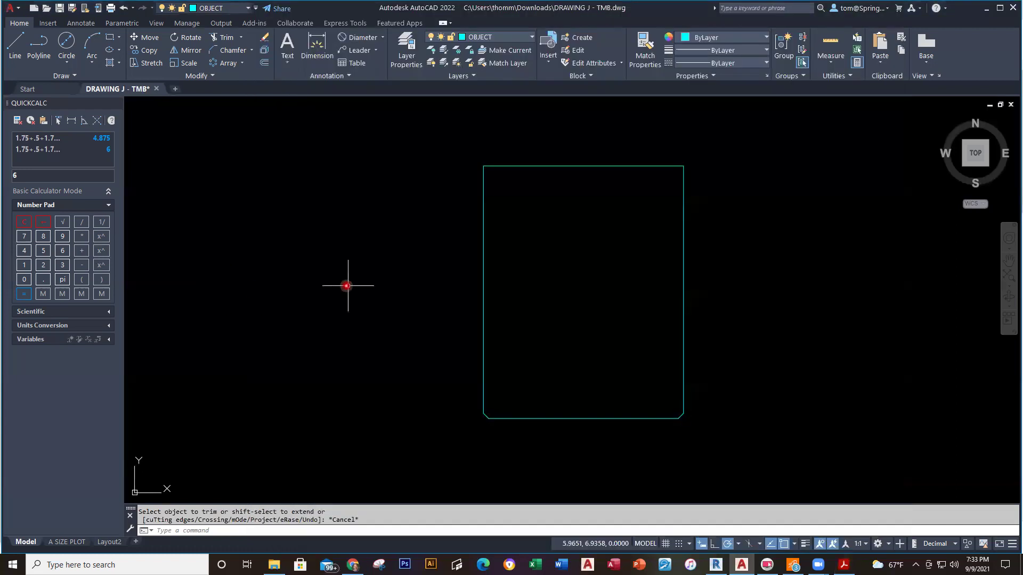
Chamfer the outline's upper-left corner with a first distance of 0.375 along the side and a second distance of 0.25 along the top.
click(231, 50)
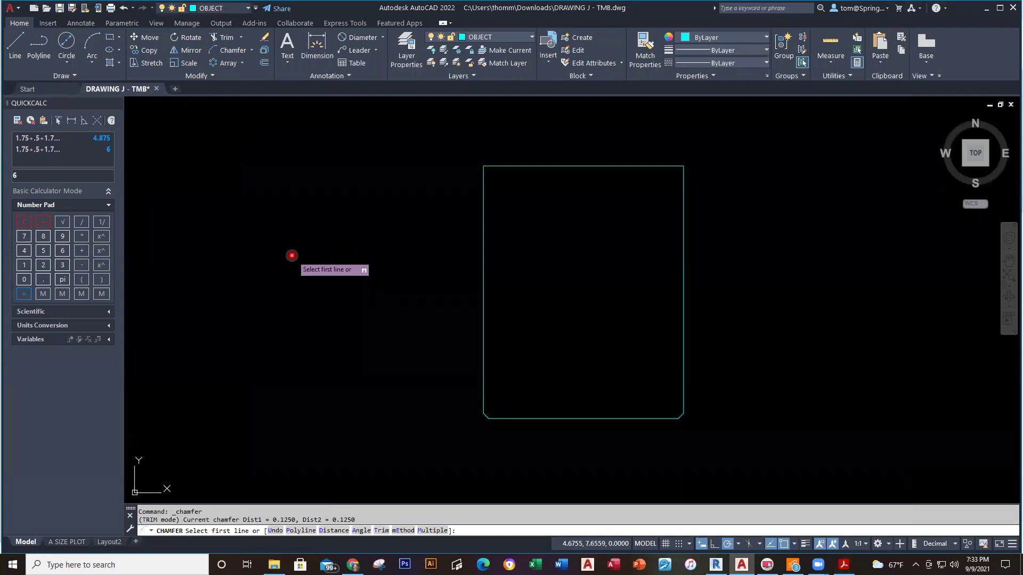
text(D)
key(Return)
text(.375)
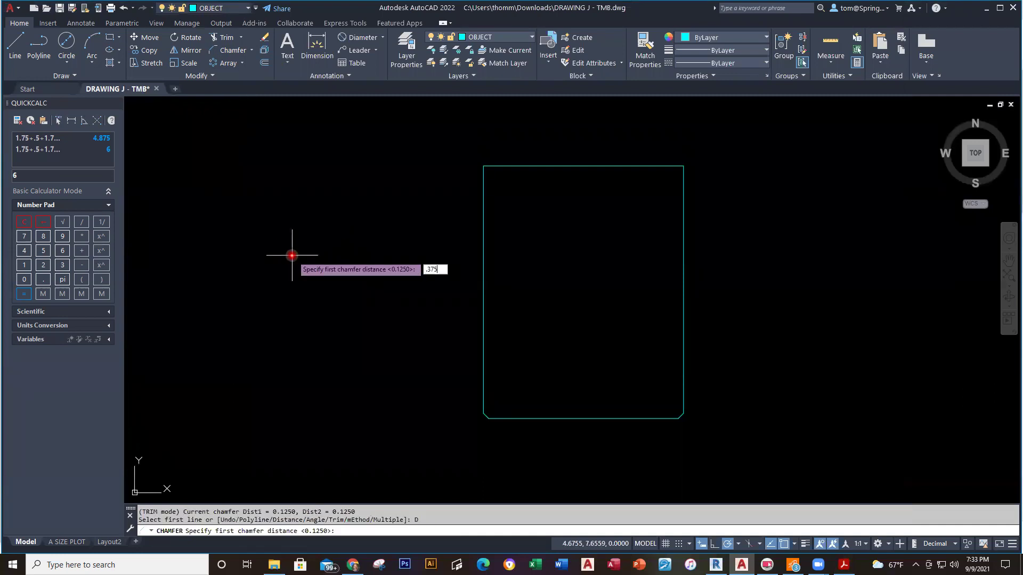
key(Return)
text(.25)
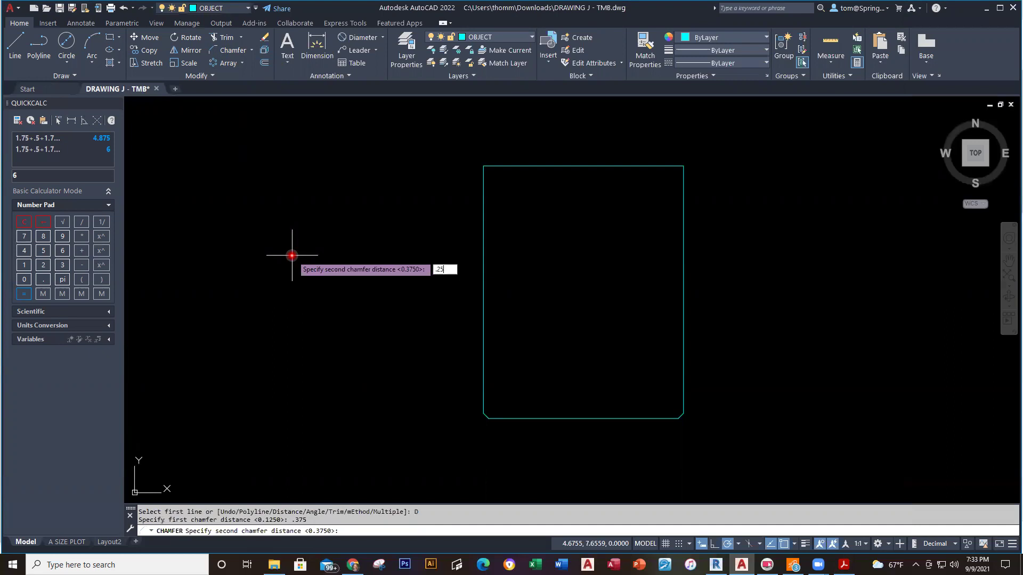
key(Return)
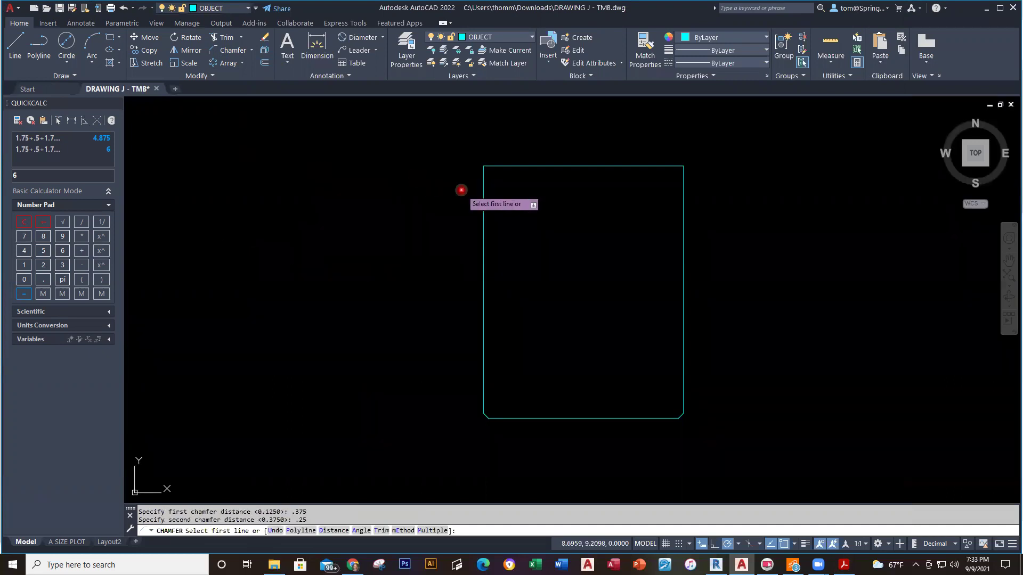
click(483, 184)
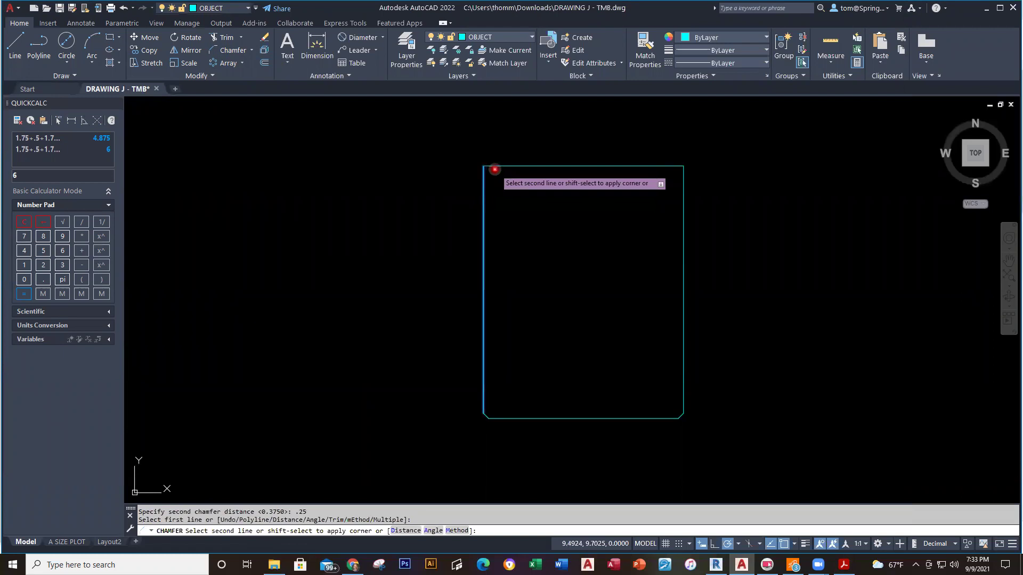
click(501, 166)
Repeat the Chamfer command on the outline's upper-right corner, selecting the vertical side first and the top edge second.
right_click(720, 169)
click(727, 177)
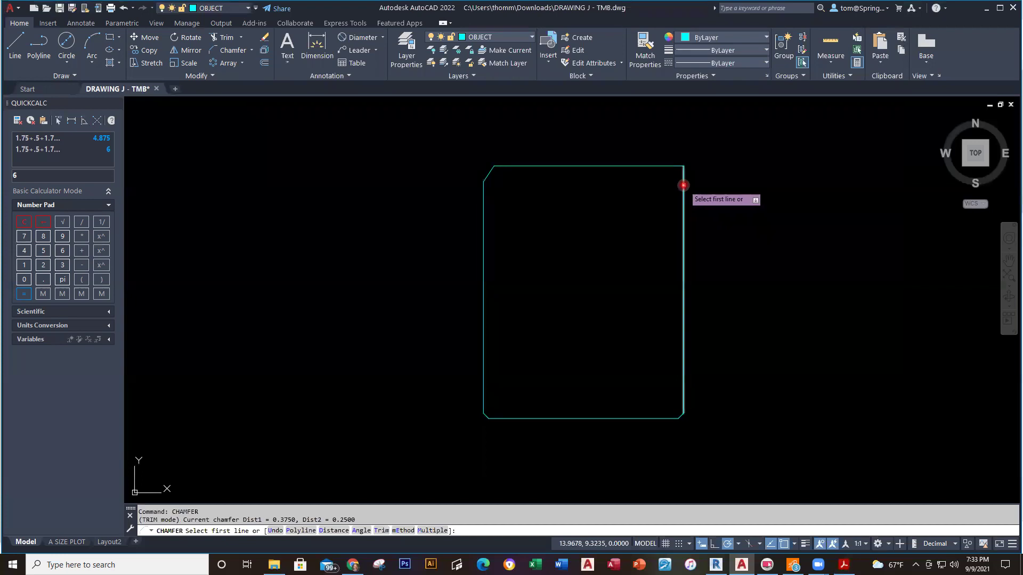
click(682, 187)
click(666, 166)
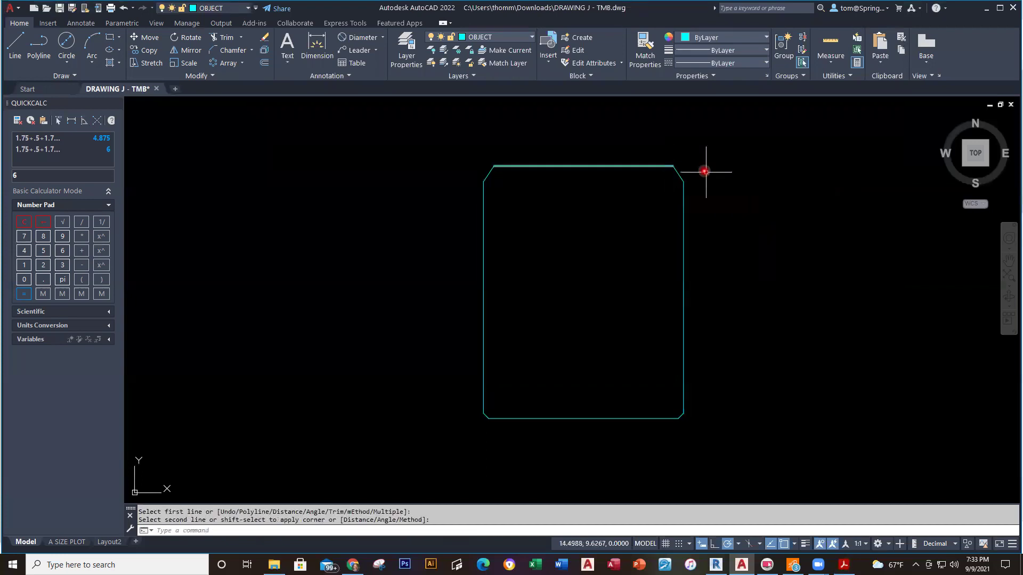
Compare the upper chamfers and notch with the practice PDF in Acrobat, and save the drawing in AutoCAD.
key(alt+Tab)
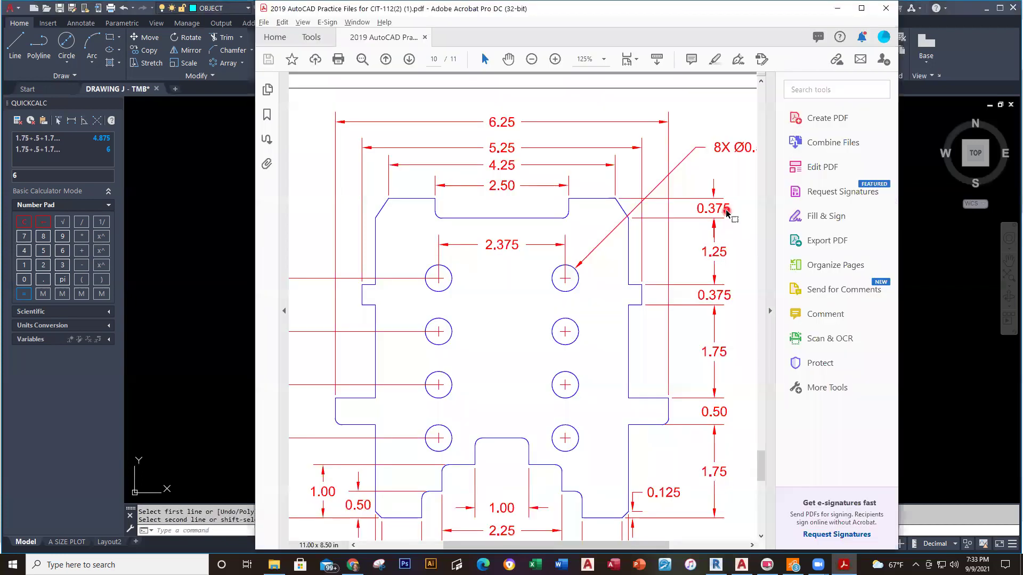
key(alt+Tab)
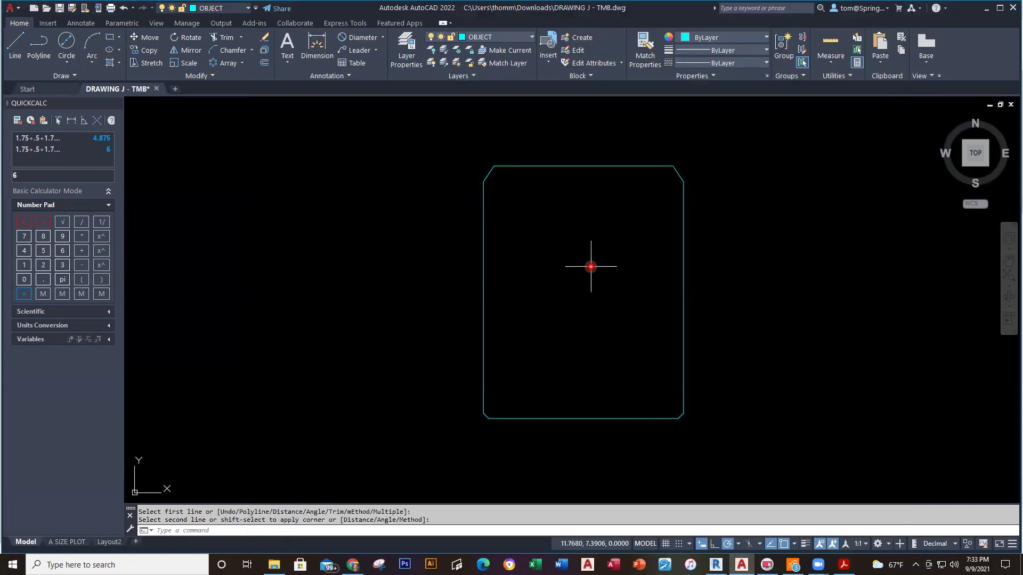
middle_drag(590, 272, 579, 284)
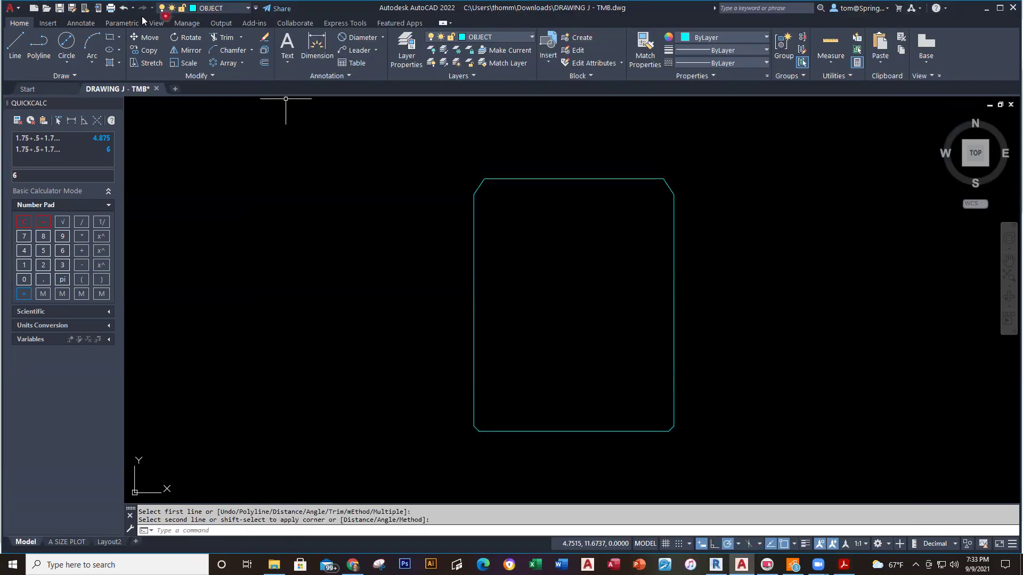
click(59, 8)
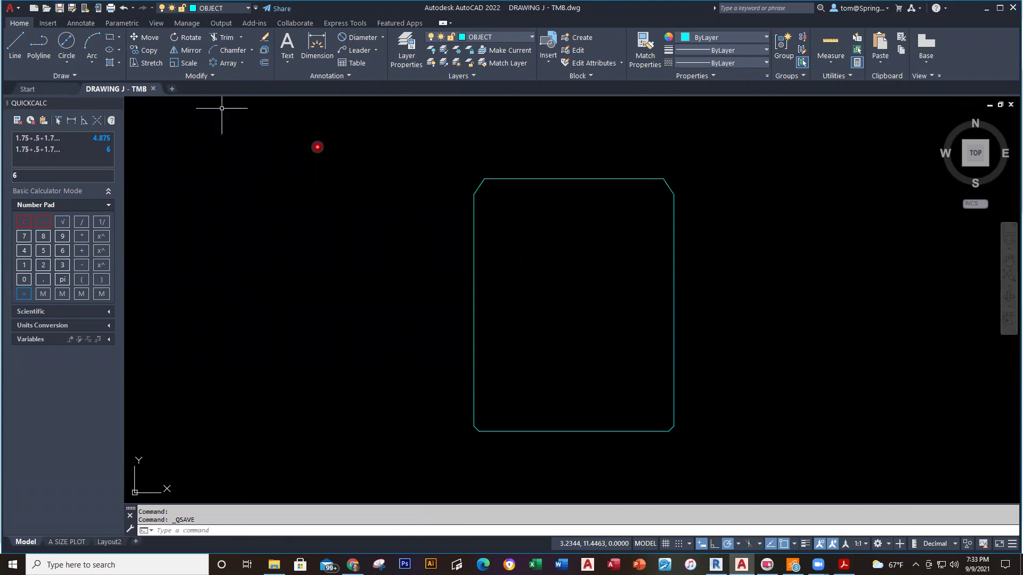
key(alt+Tab)
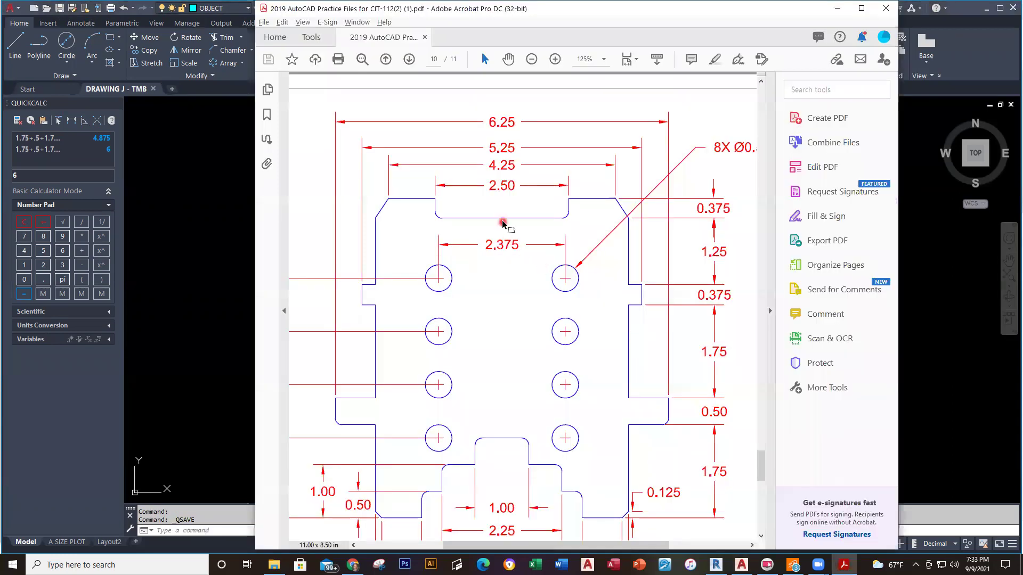
key(alt+Tab)
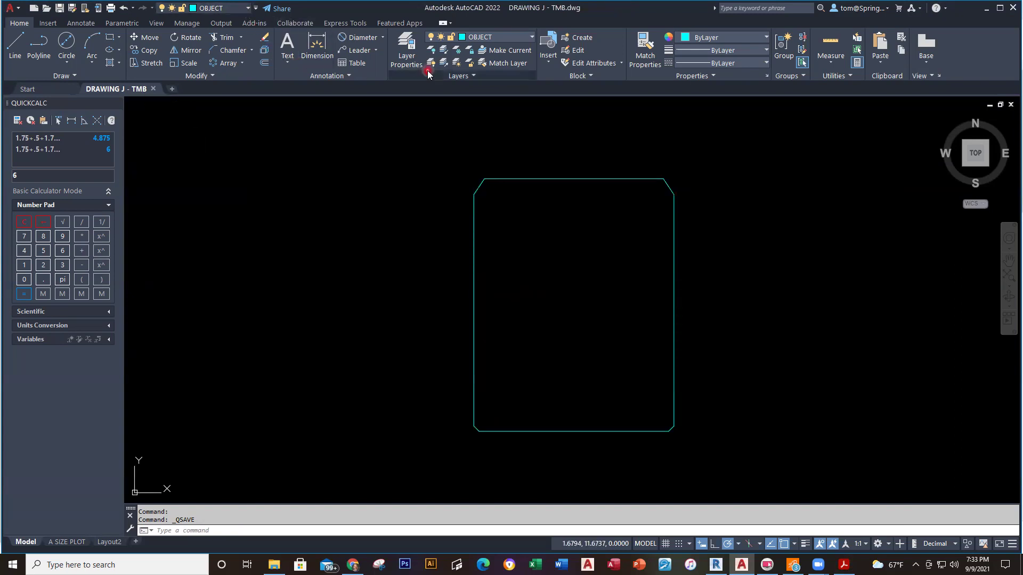
Create a new layer named CENTERLINE and set its color to index color 30.
click(408, 62)
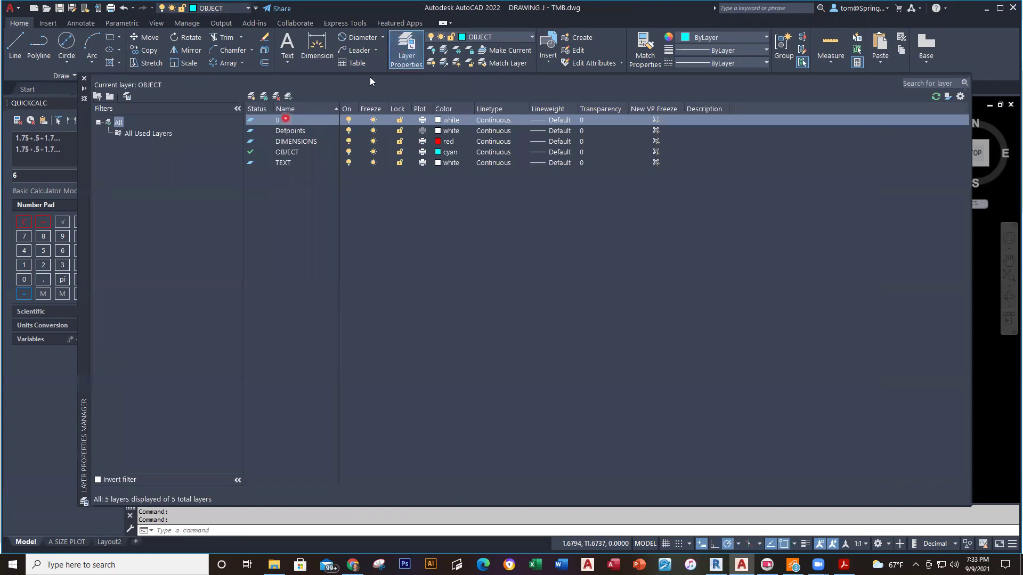
click(248, 92)
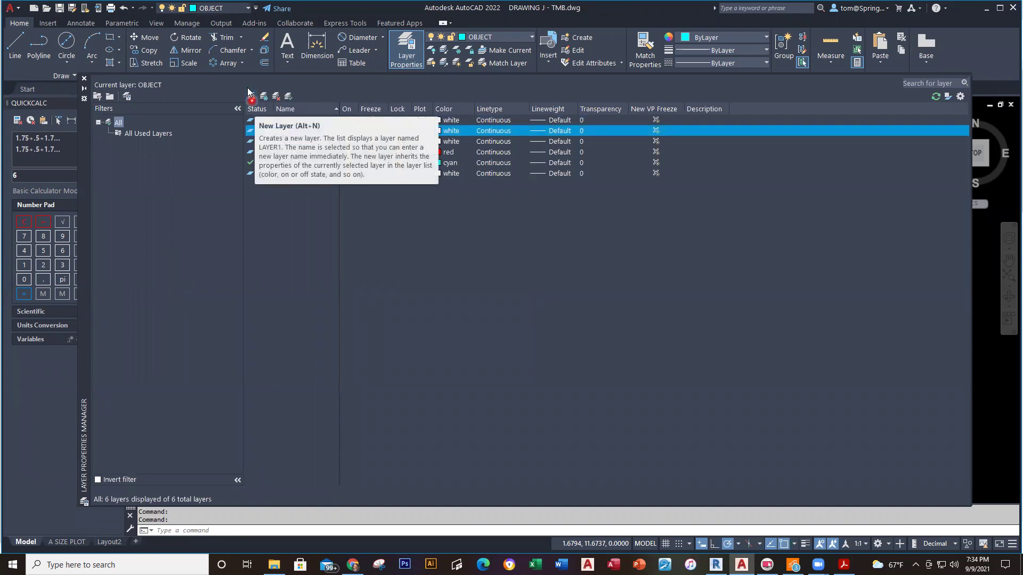
text(CENTERLINE)
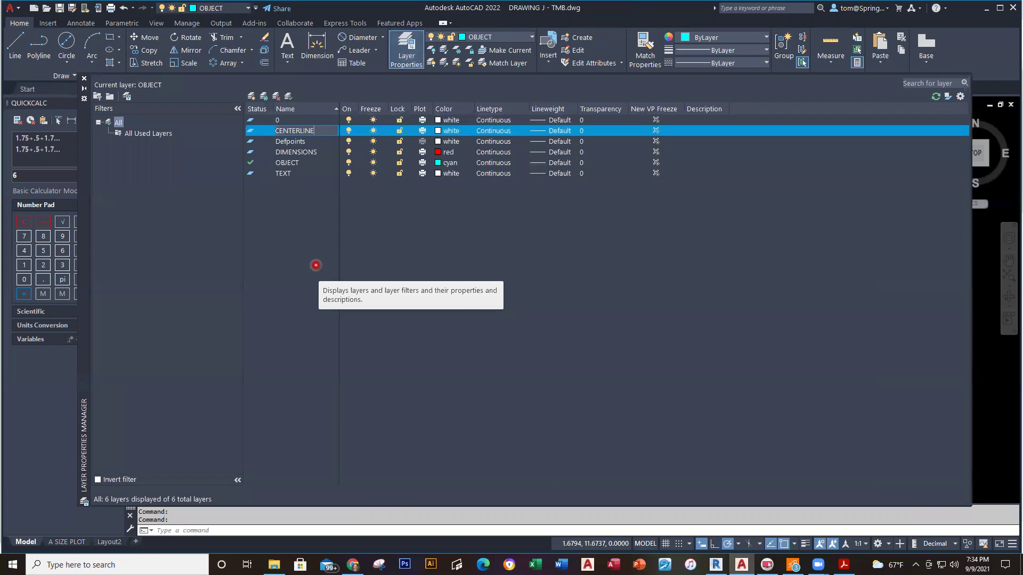
click(435, 132)
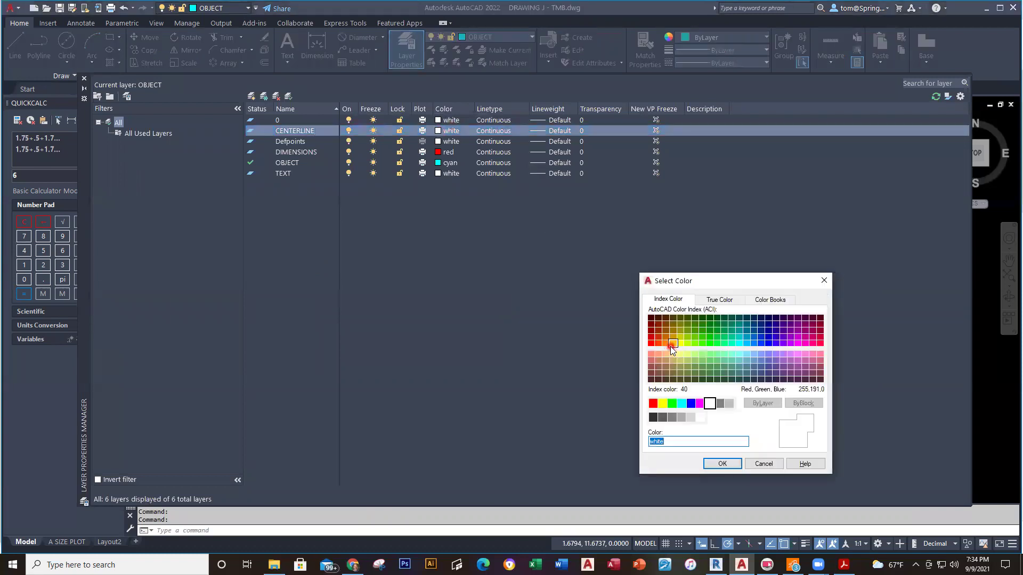
click(665, 342)
click(722, 463)
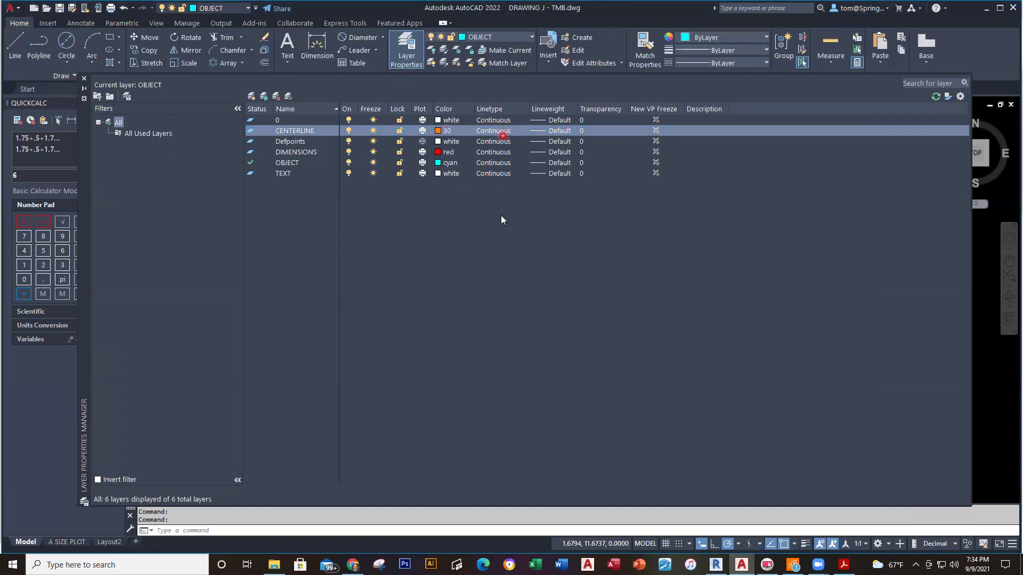
Load the DASHED linetype from acad.lin and assign it to the CENTERLINE layer.
click(501, 131)
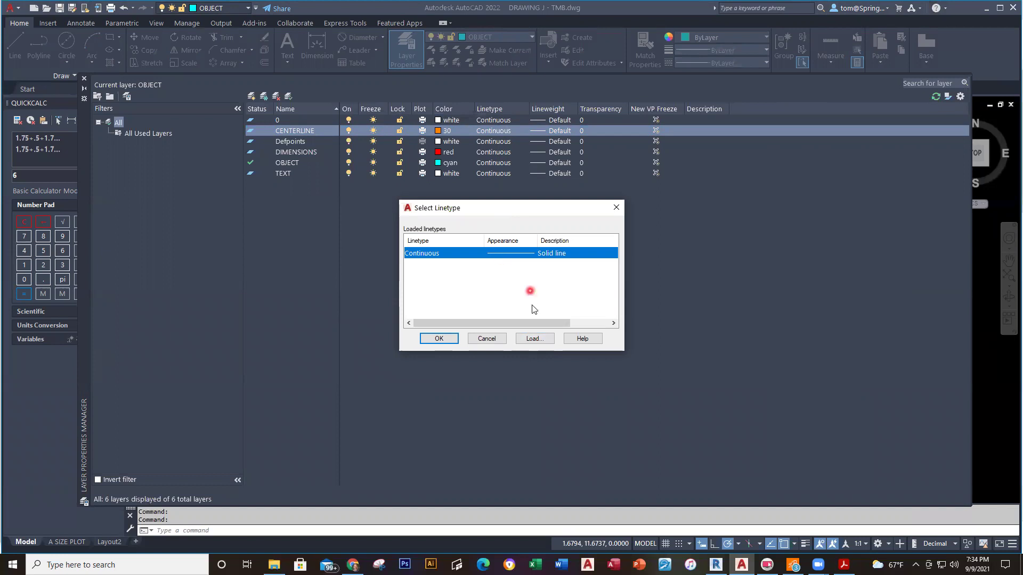
click(535, 341)
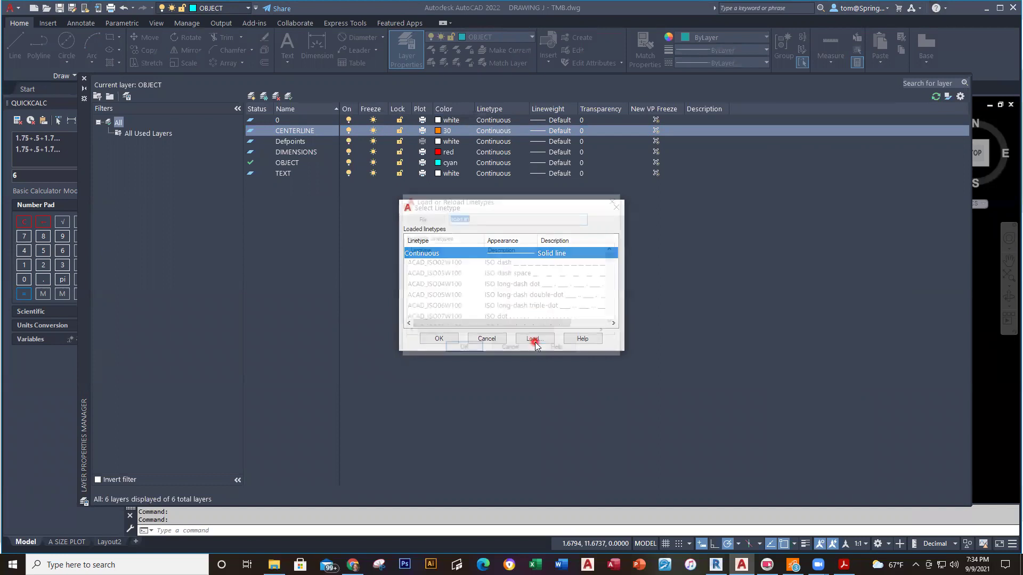
scroll(496, 282, down, 4)
scroll(495, 280, down, 3)
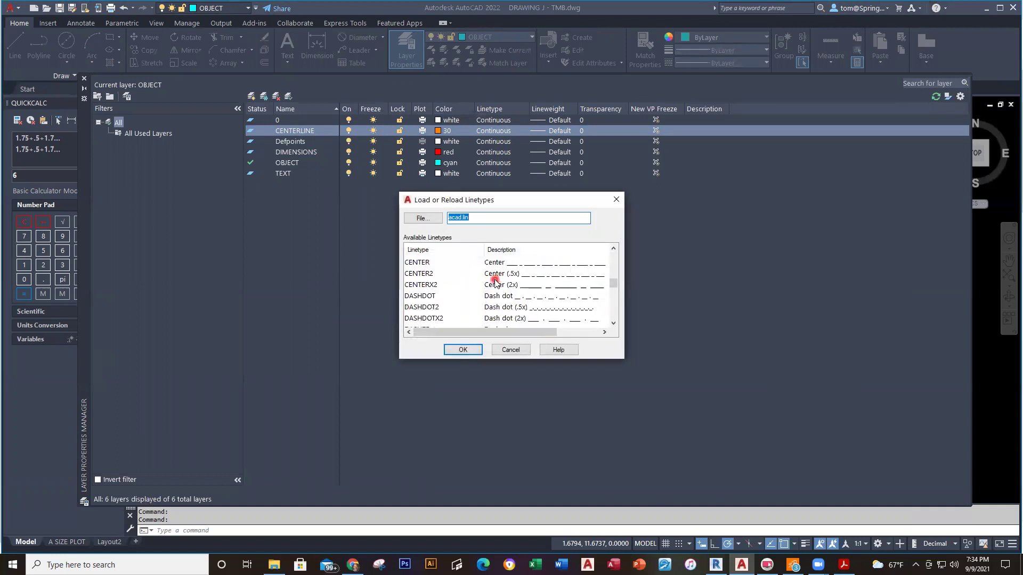
scroll(481, 264, down, 1)
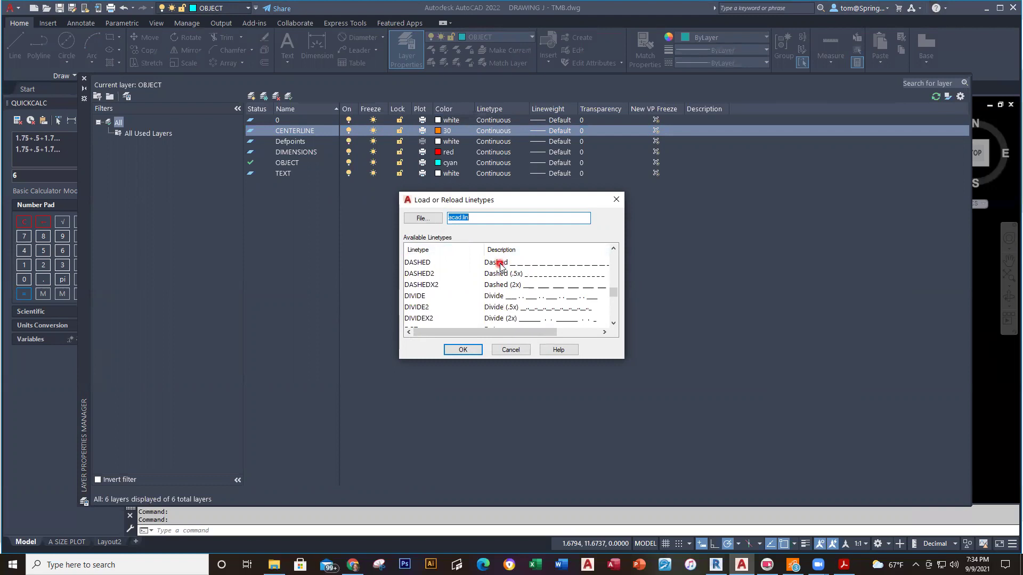
click(501, 265)
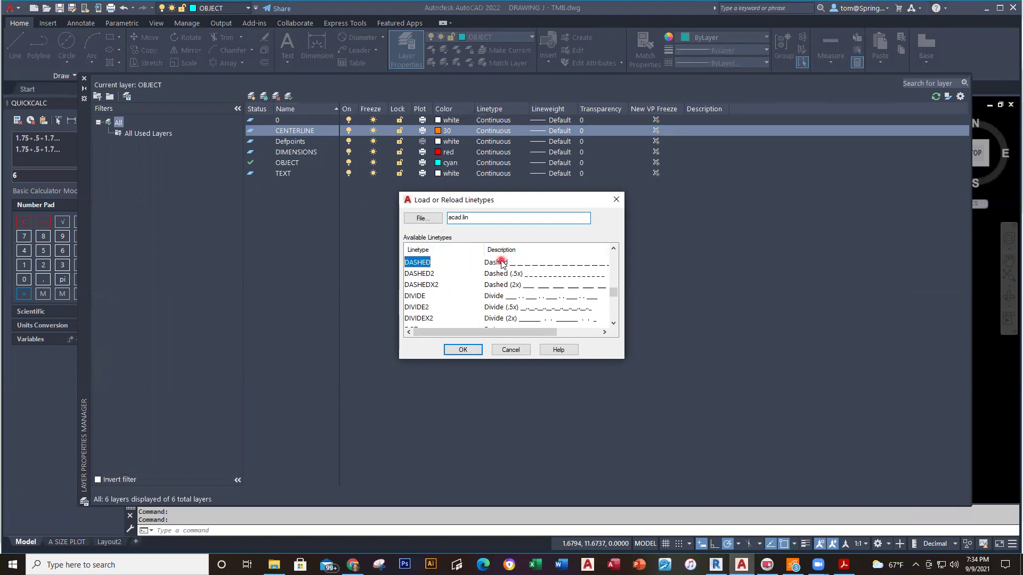
click(463, 350)
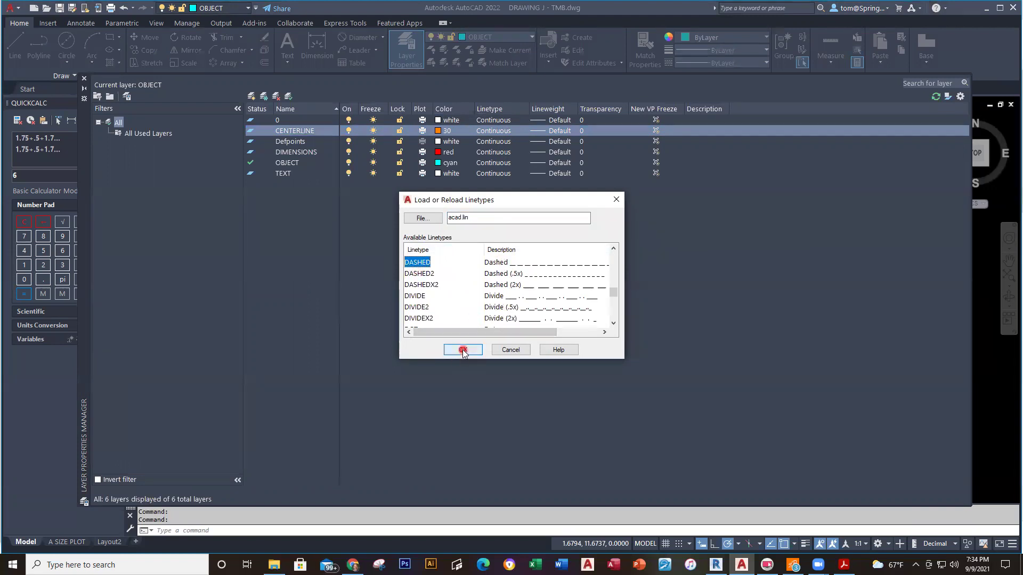
click(425, 266)
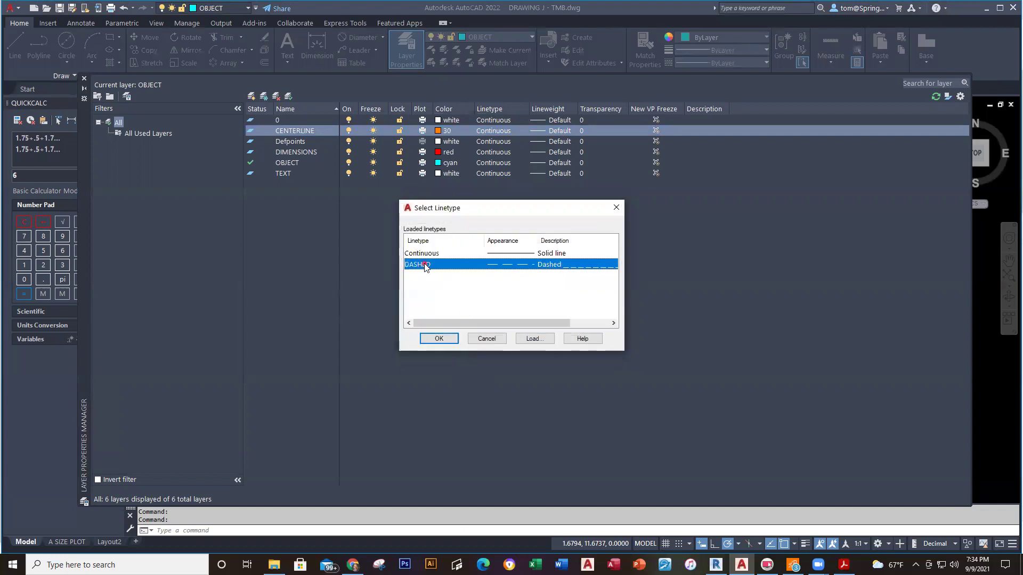
click(440, 340)
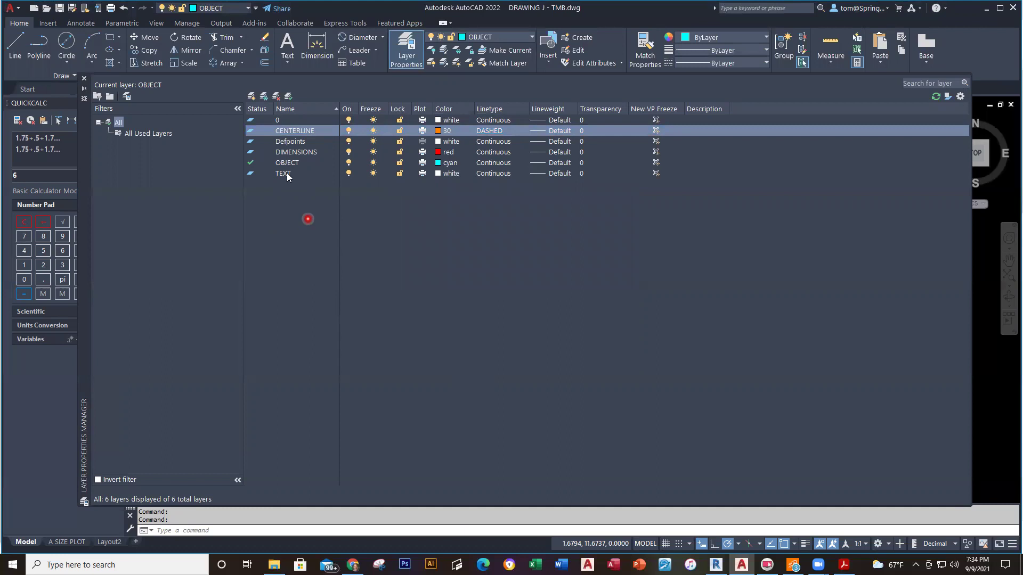
Make CENTERLINE the current layer and draw a vertical line from the top edge's midpoint to the bottom edge's midpoint.
key(alt+c)
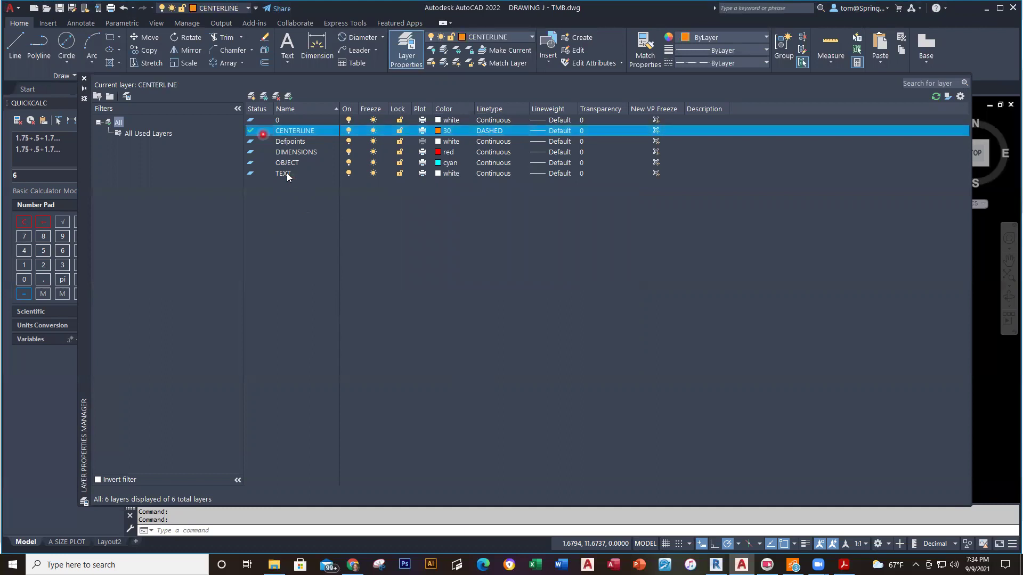
click(82, 78)
click(15, 45)
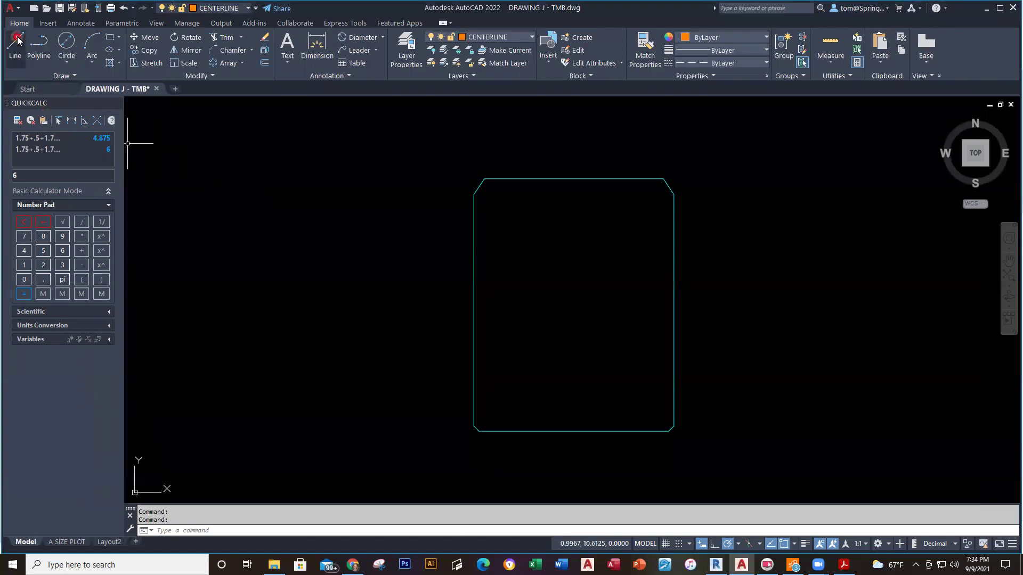
click(574, 179)
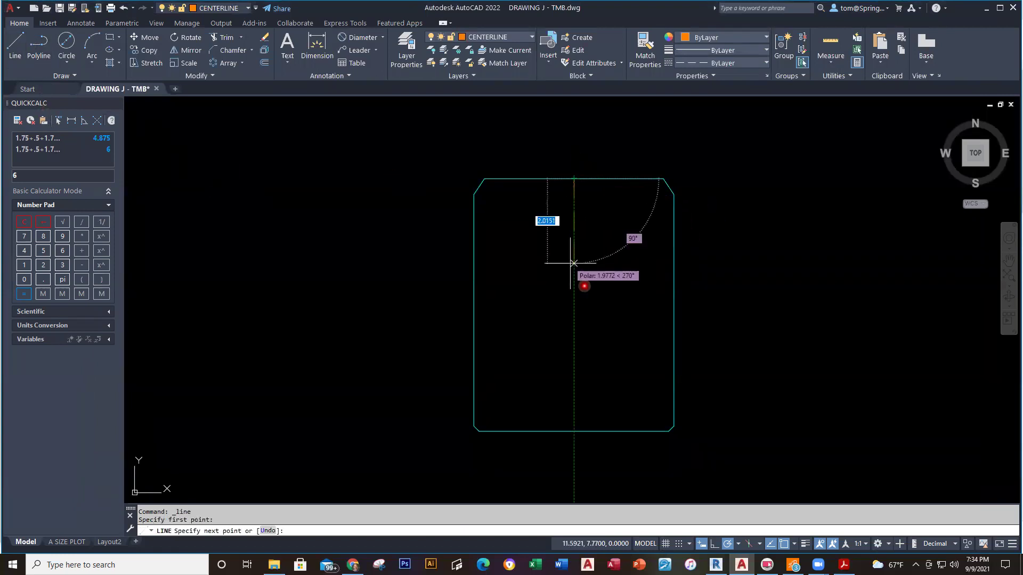
click(572, 430)
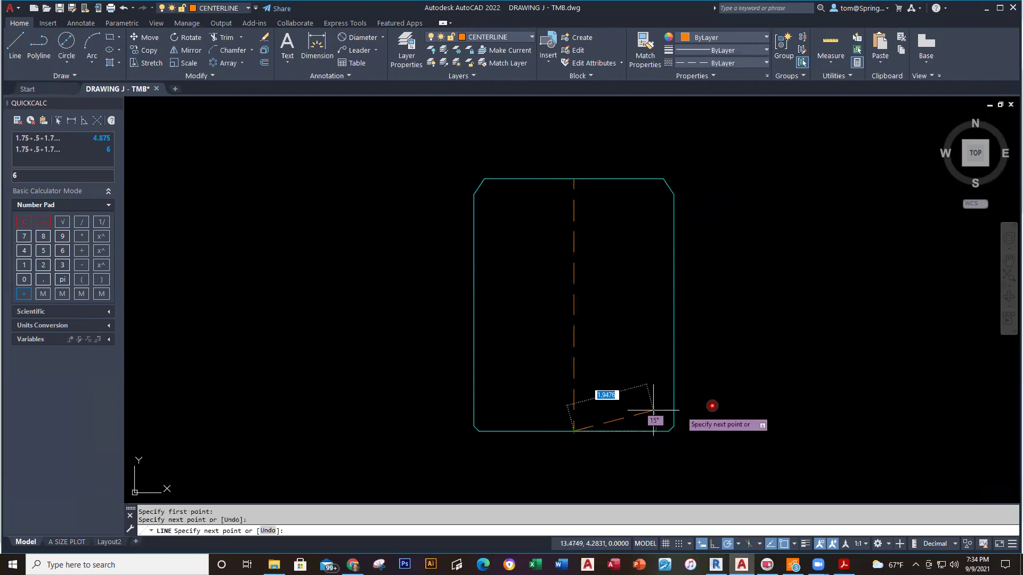
key(Escape)
Check the top notch width in the practice PDF and start Offset in AutoCAD with a distance of 1.25.
key(alt+Tab)
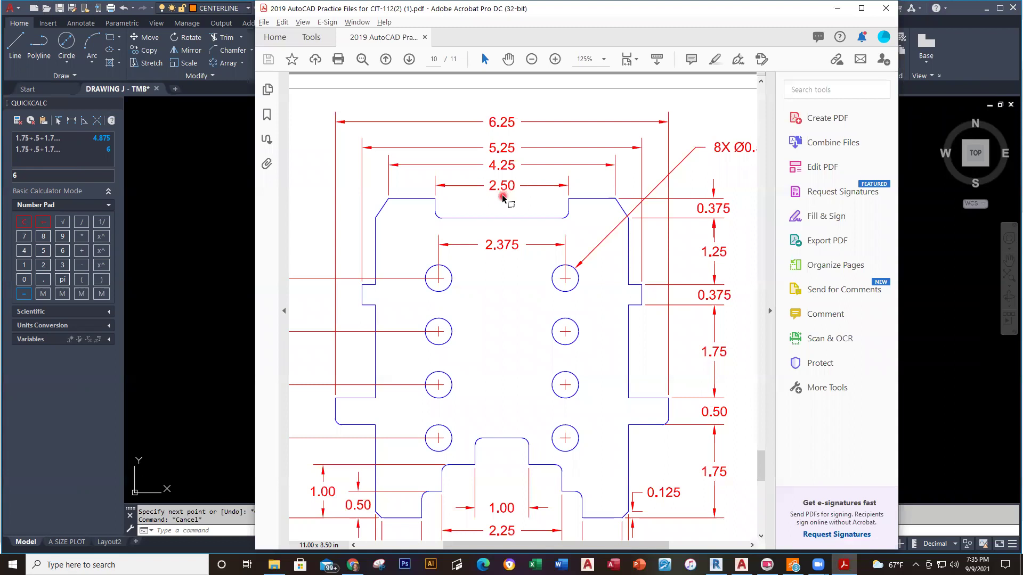
key(alt+Tab)
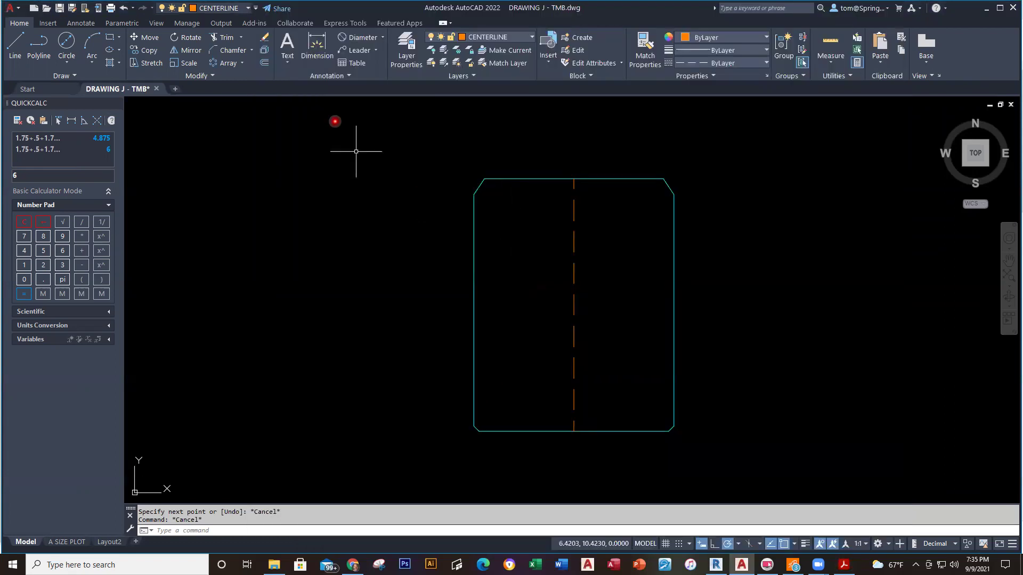
click(263, 62)
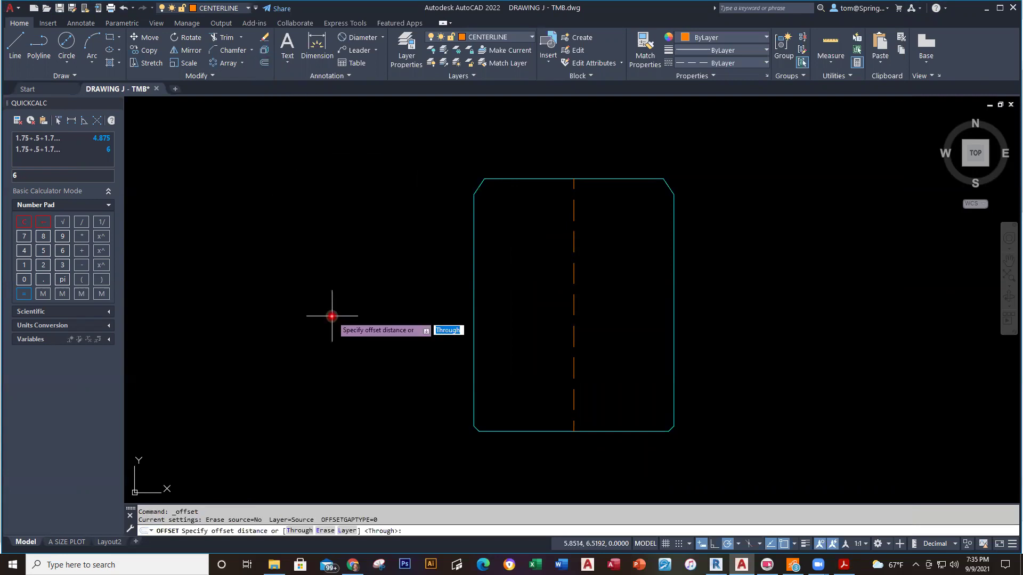
text(1.25)
key(Return)
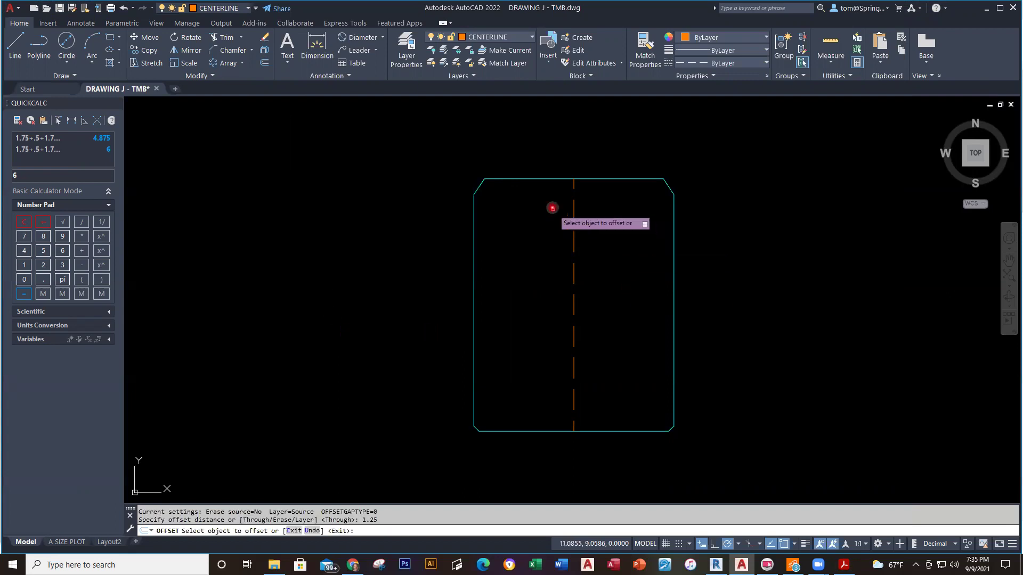
click(571, 213)
click(587, 216)
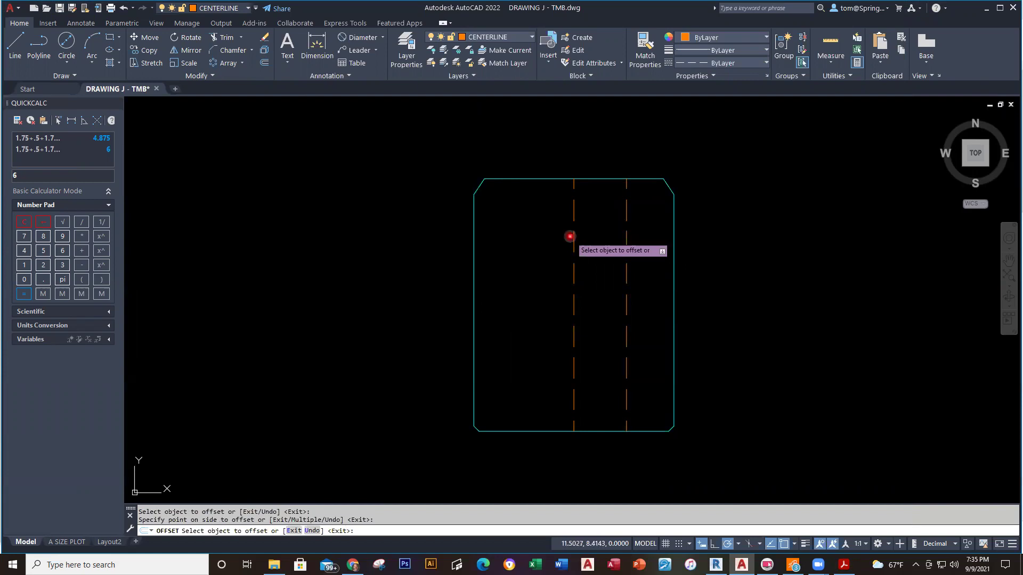
key(ctrl+z)
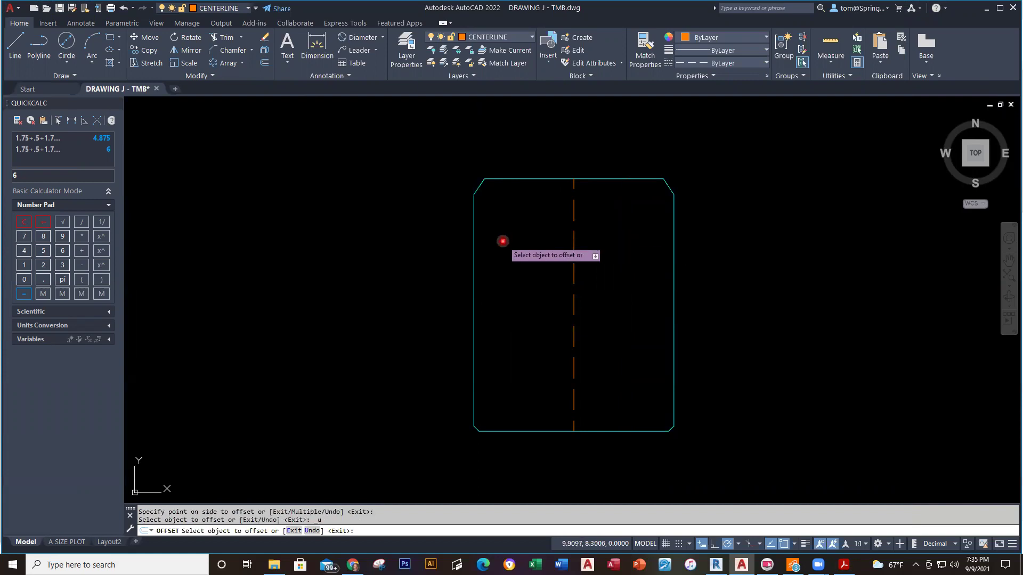
Recheck the notch width in the practice PDF and offset the vertical centerline 1.25 to both its left and right sides.
key(alt+Tab)
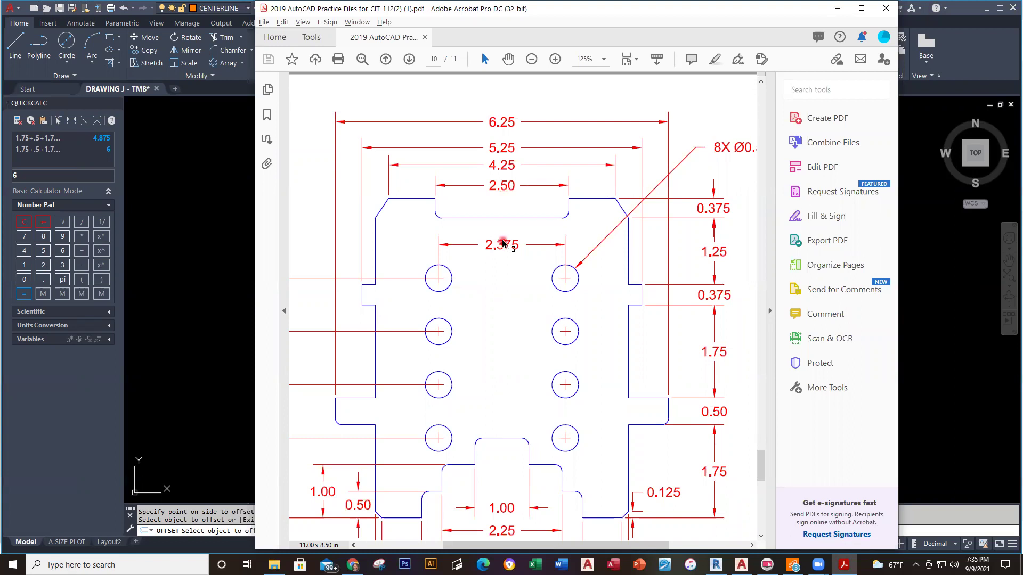
key(alt+Tab)
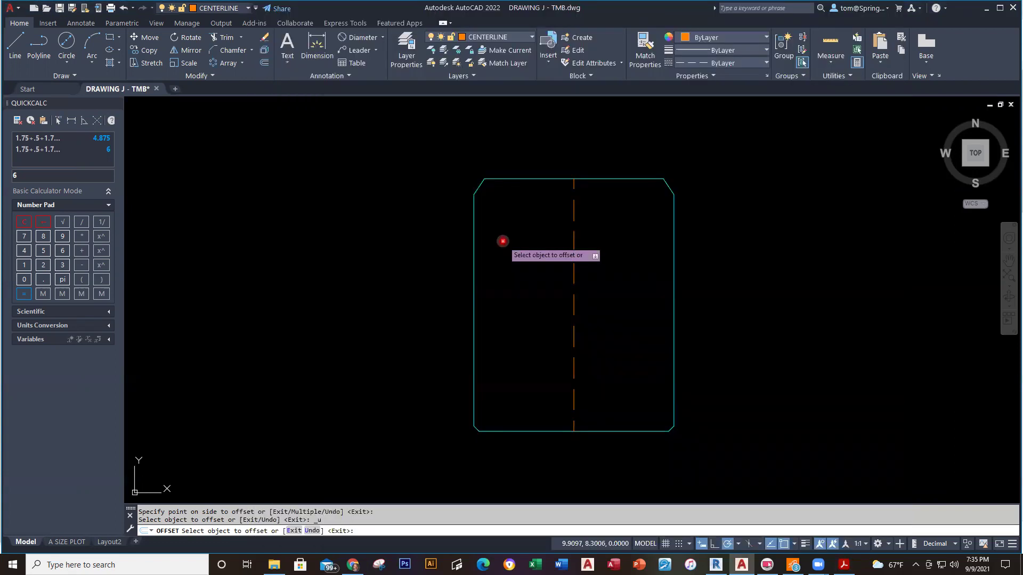
click(577, 239)
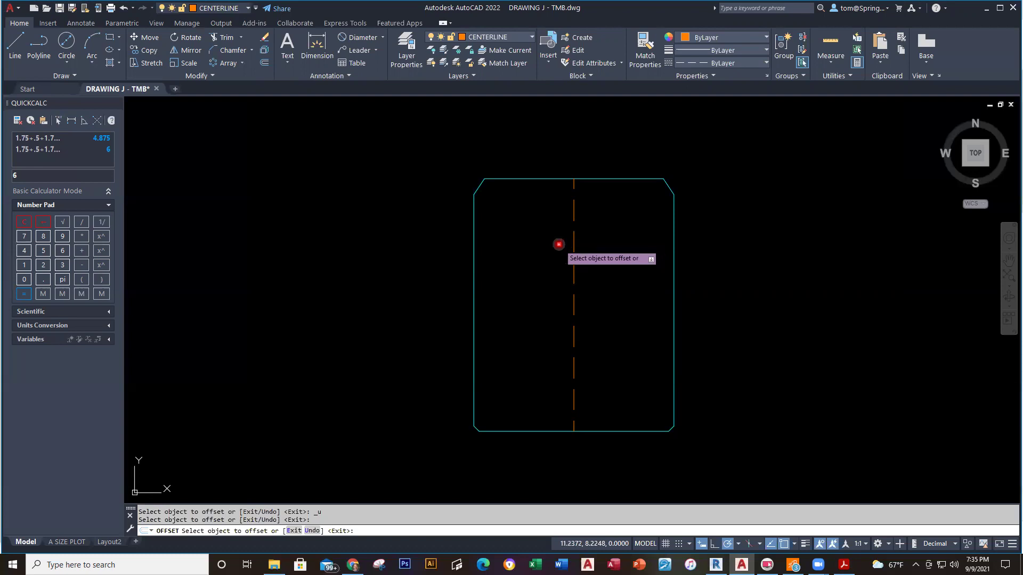
key(Return)
key(Return)
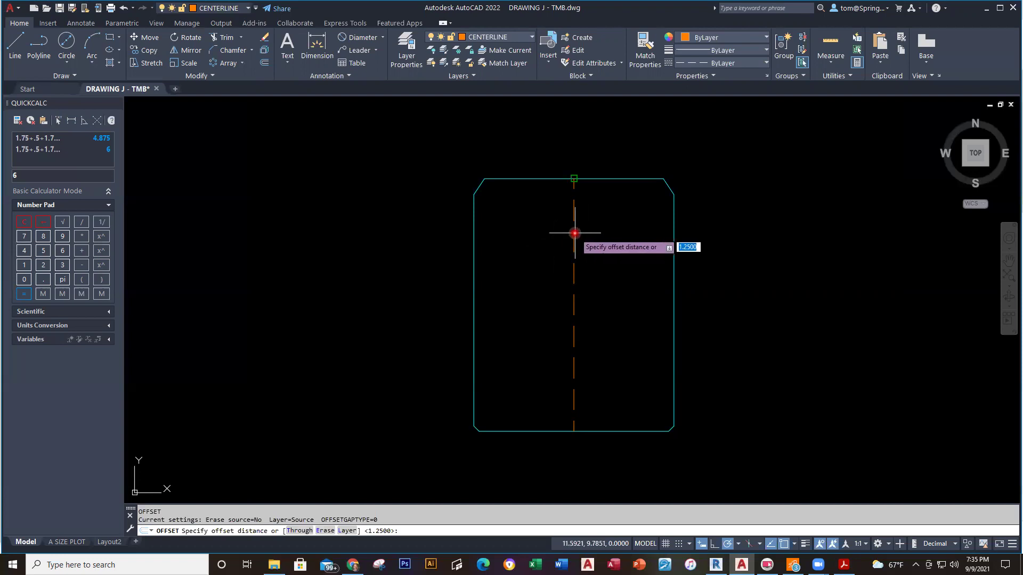
key(Return)
click(574, 233)
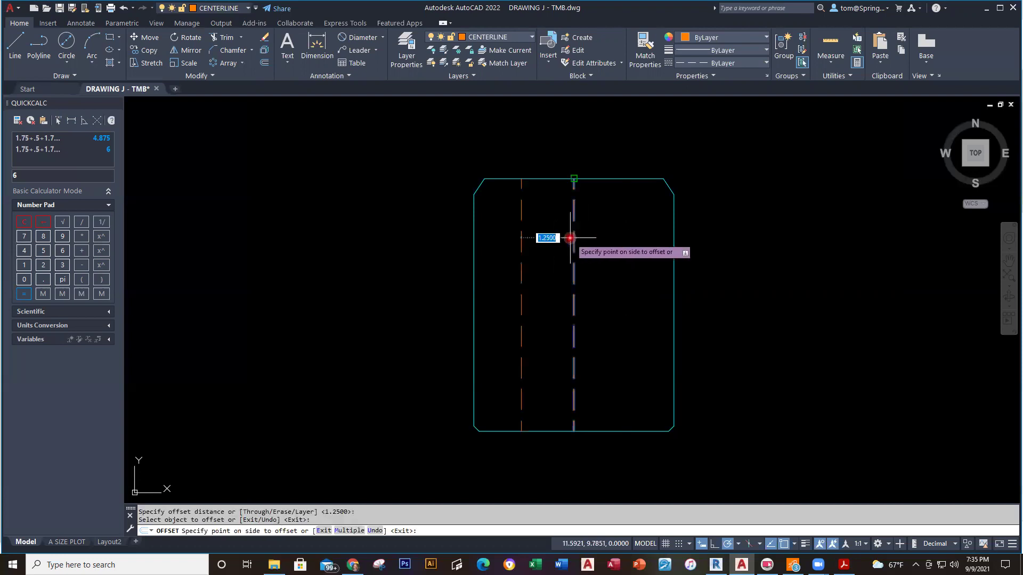
click(559, 240)
click(573, 239)
click(591, 239)
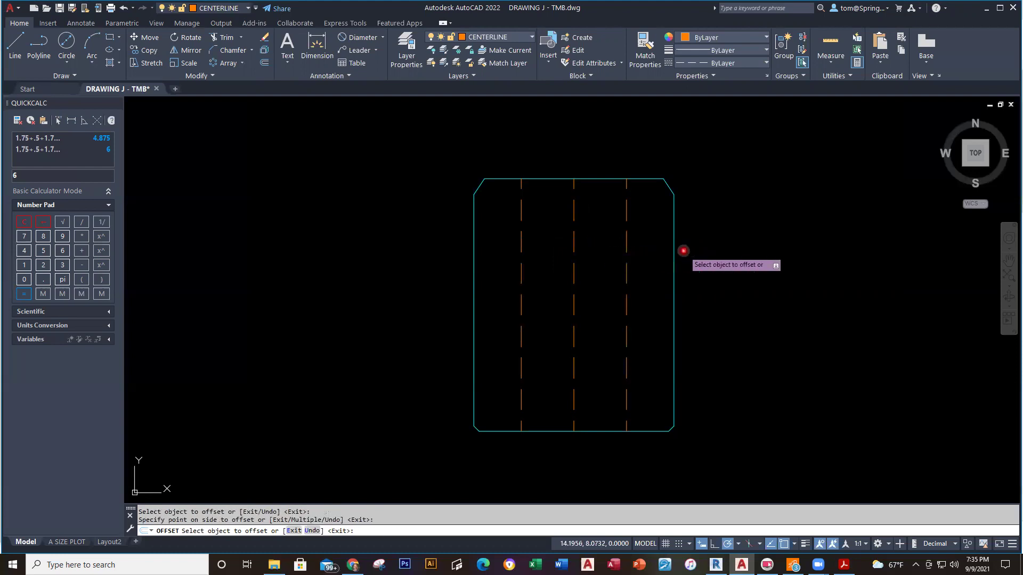
Review the top notch's shape and dimensions in the practice PDF, and make OBJECT the current layer in AutoCAD.
key(alt+Tab)
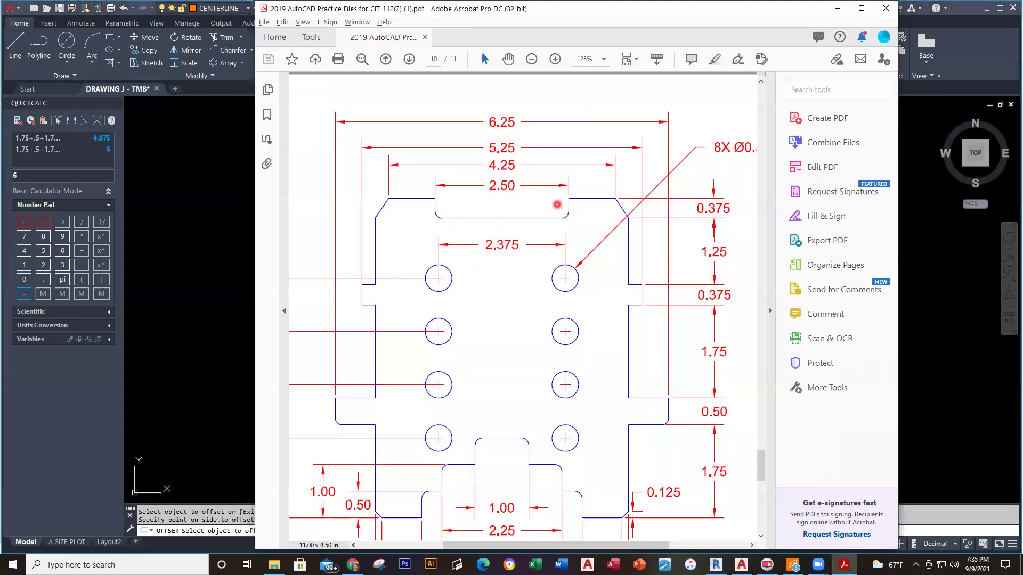
key(alt+Tab)
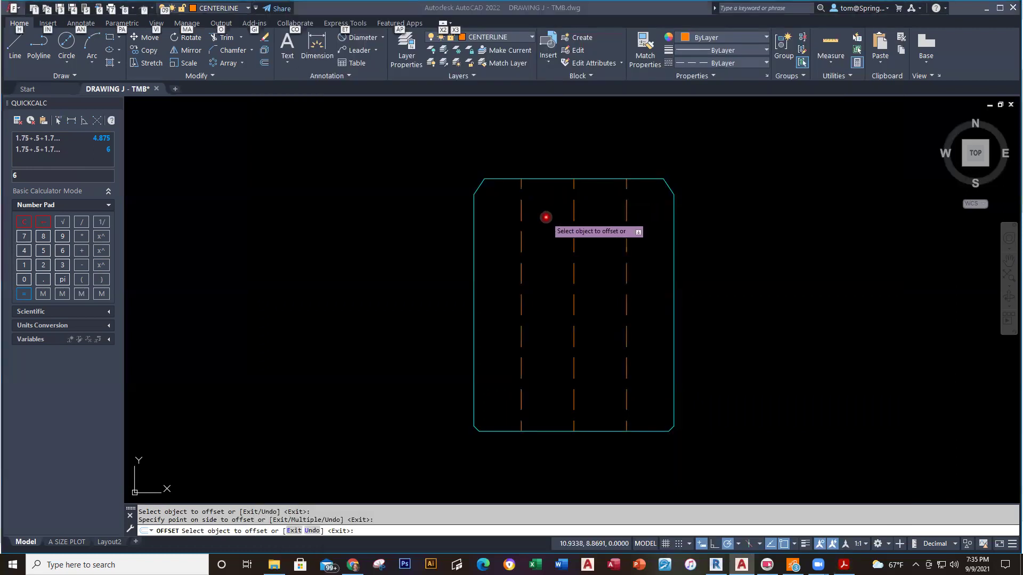
key(alt+Tab)
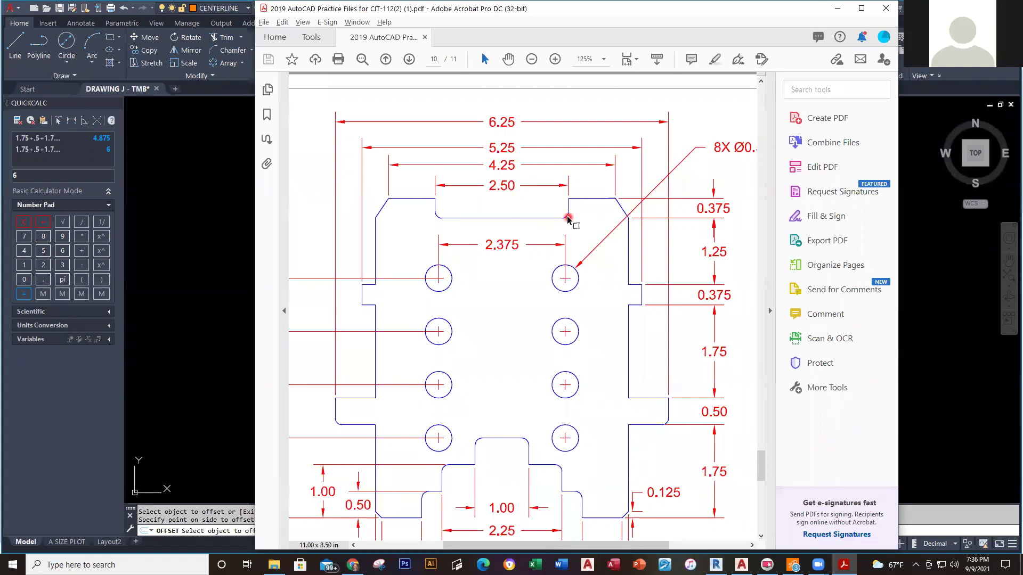
key(alt+Tab)
key(alt+Tab)
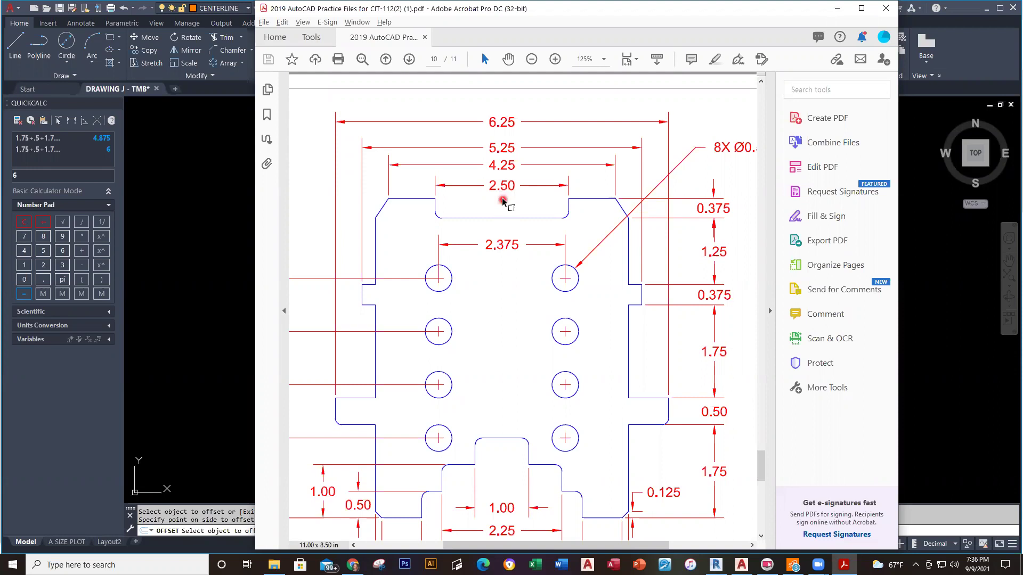
key(alt+Tab)
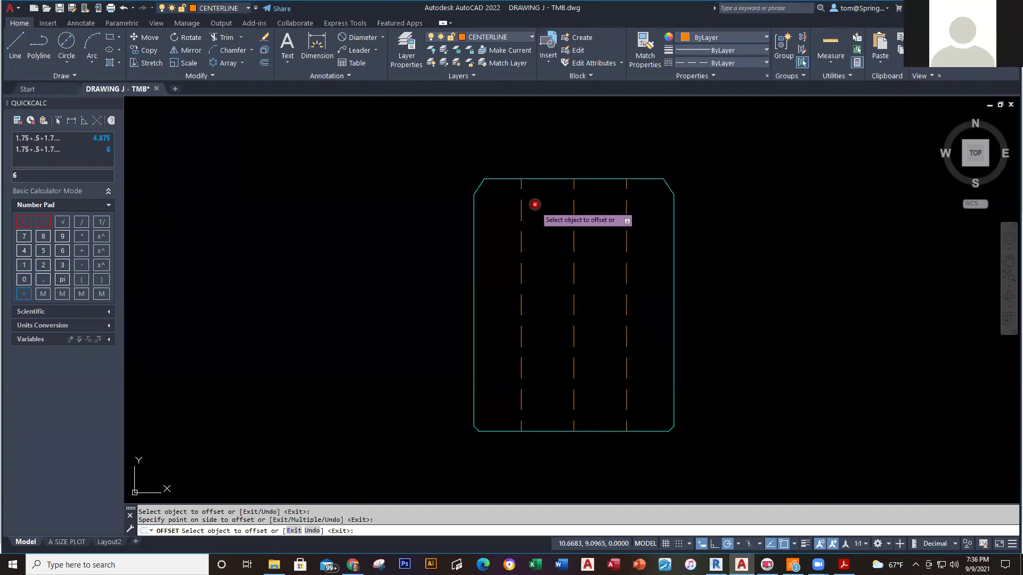
click(531, 37)
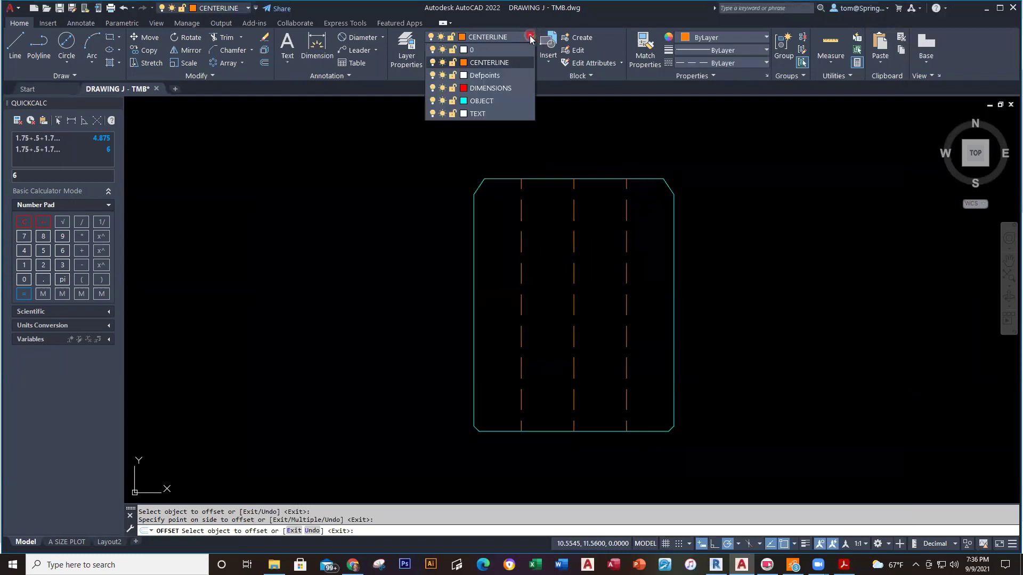
click(498, 100)
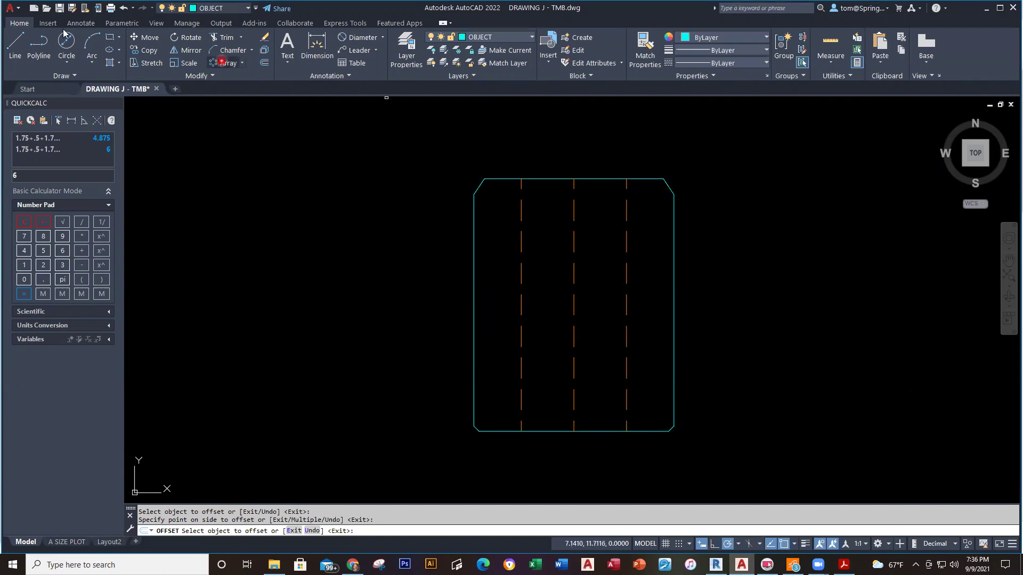
Draw the notch lines from the left centerline's upper end: 0.375 down, 2.5 to the right, and back up to the top edge.
click(15, 42)
scroll(555, 178, up, 4)
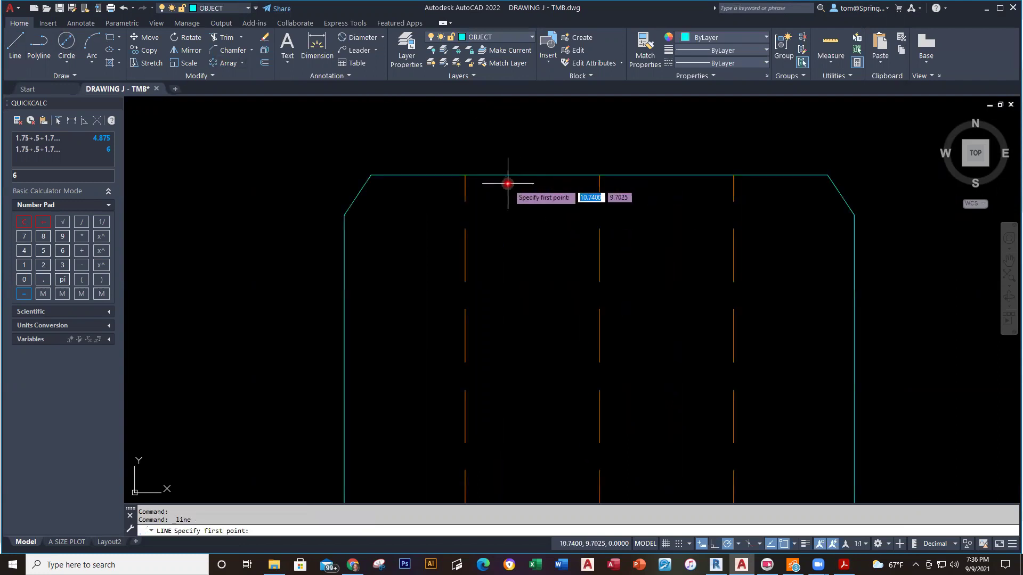
click(465, 175)
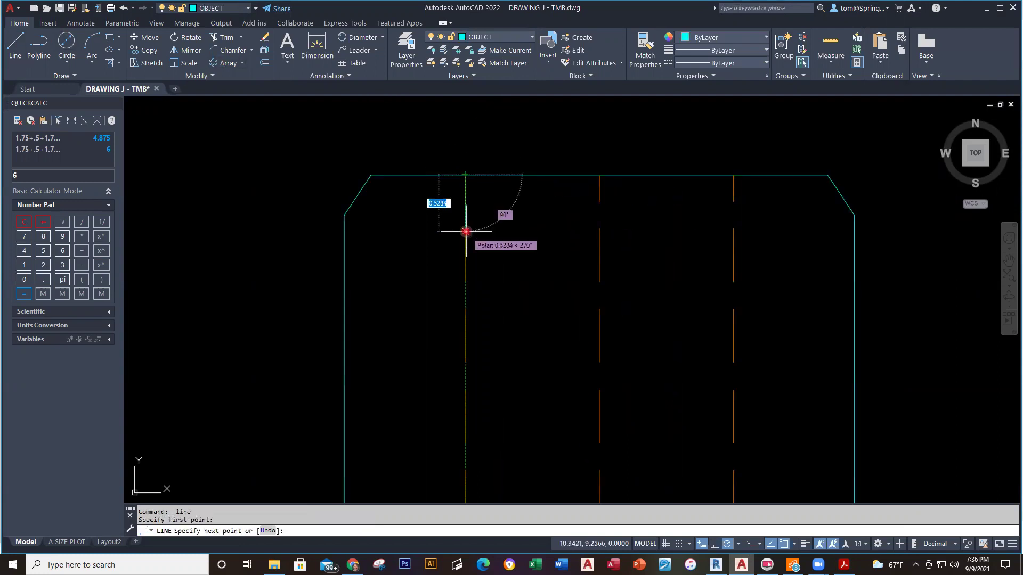
text(.3)
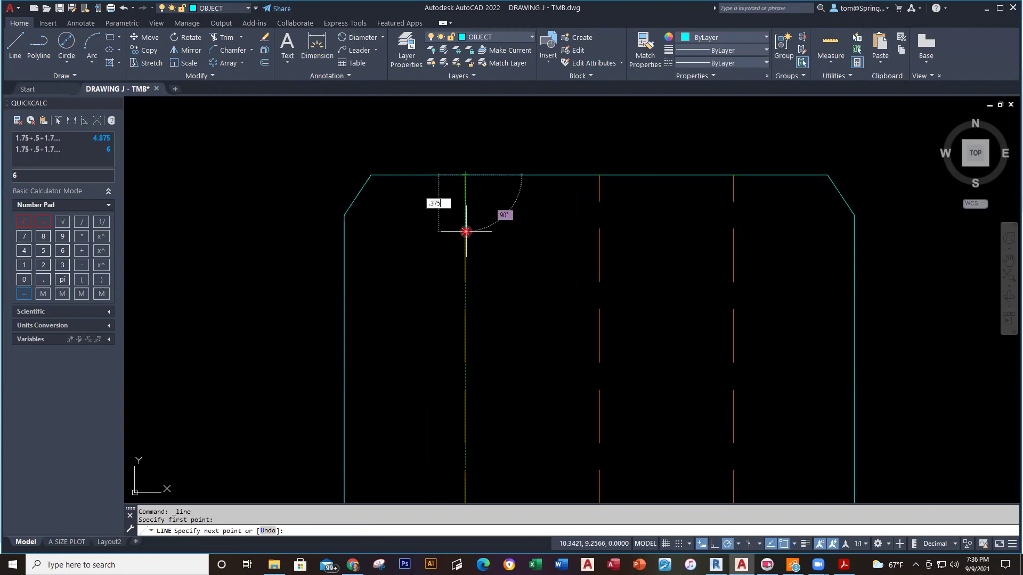
text(75)
key(Return)
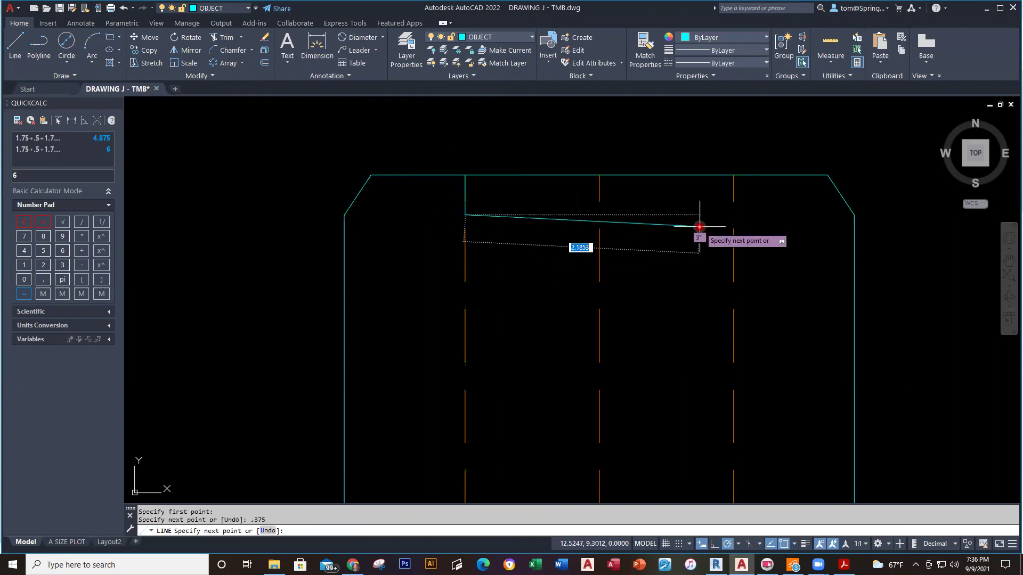
text(2.5)
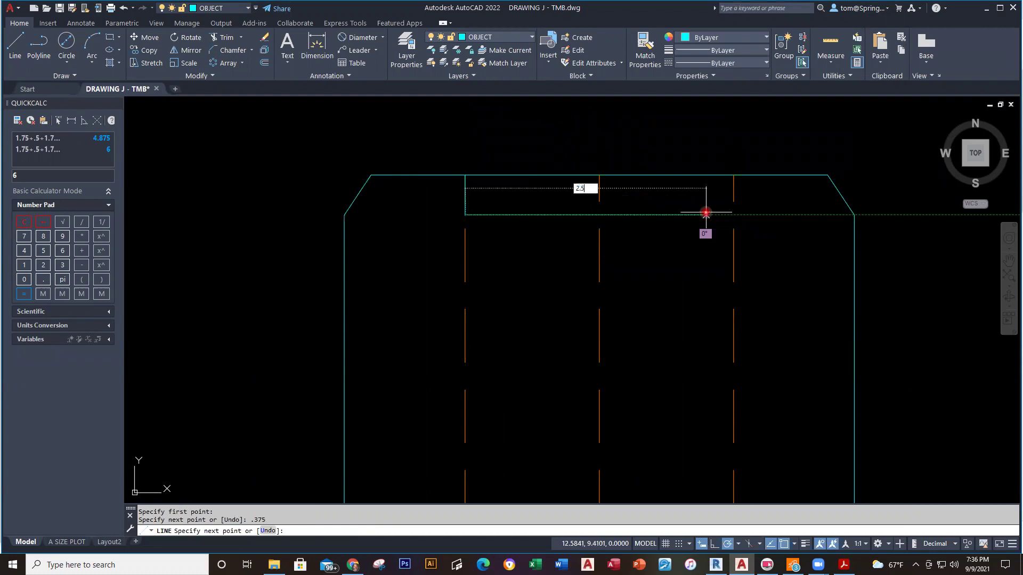
key(Return)
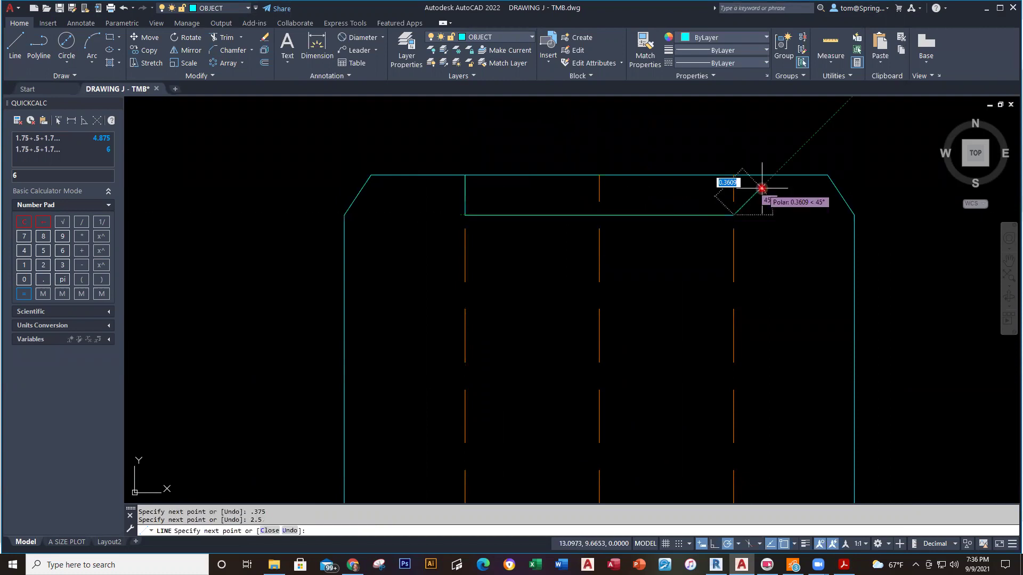
click(734, 175)
key(Escape)
scroll(783, 267, down, 2)
middle_drag(783, 267, 726, 217)
scroll(712, 241, down, 1)
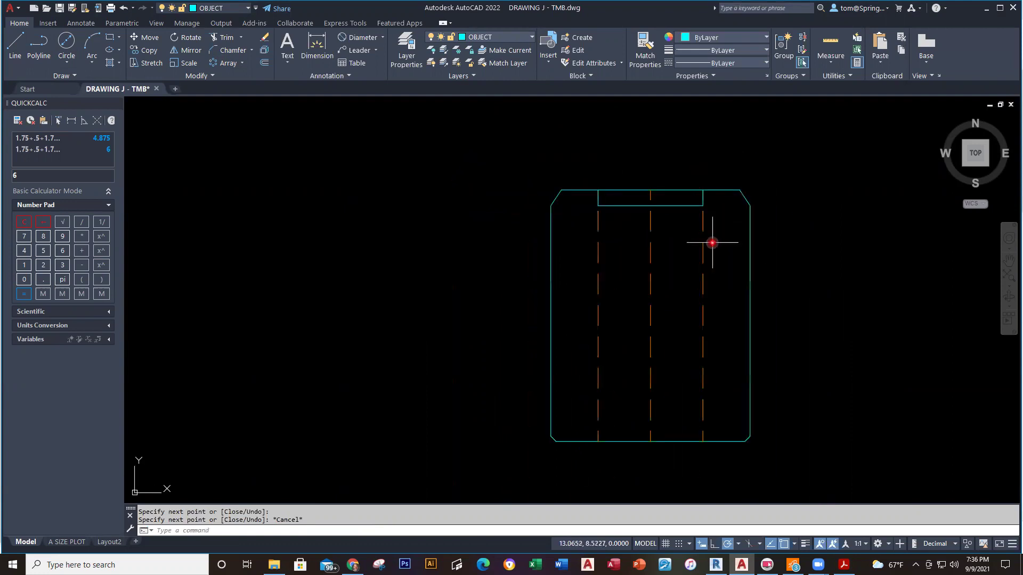
Turn off the CENTERLINE layer, leaving OBJECT as the current layer.
click(495, 37)
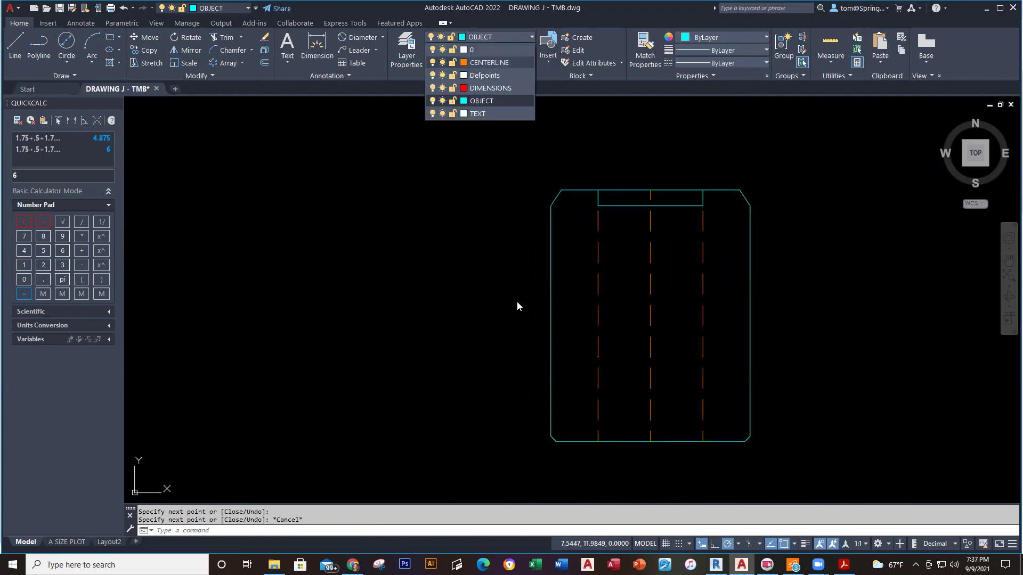
click(517, 301)
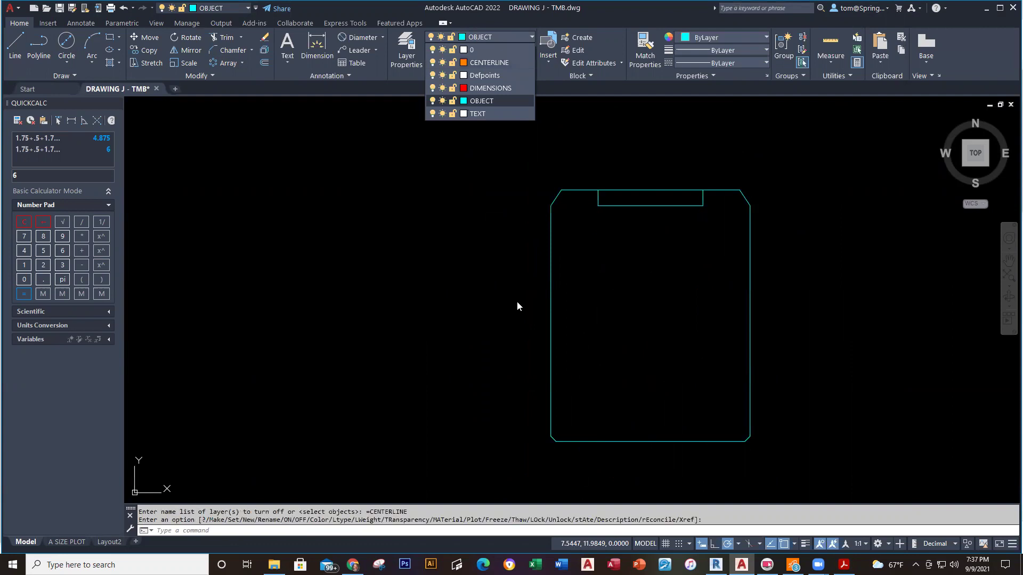
click(669, 212)
scroll(669, 212, up, 4)
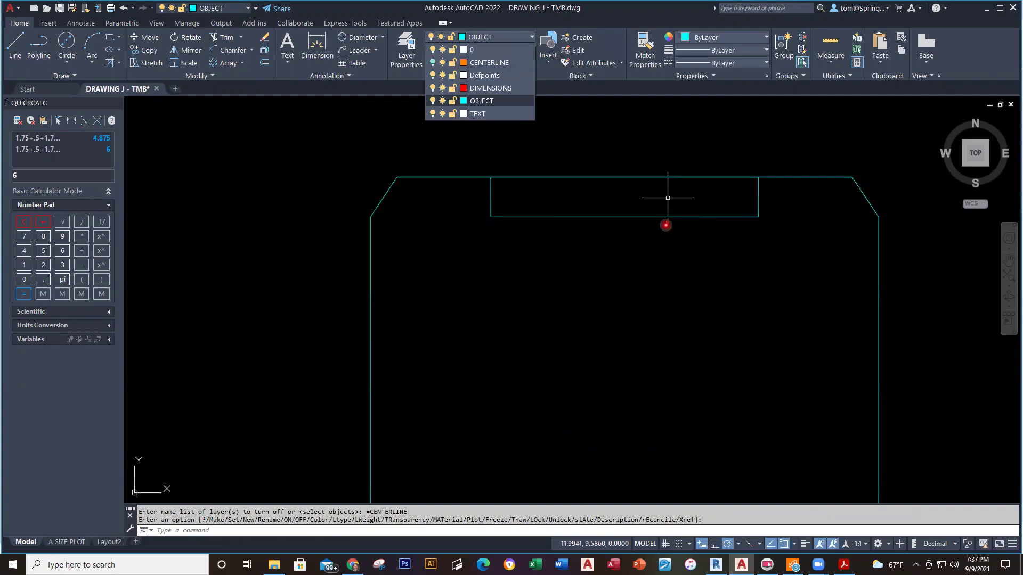
click(665, 225)
Look up the fillet and round radius note for Drawing J in the practice PDF in Acrobat.
key(alt+Tab)
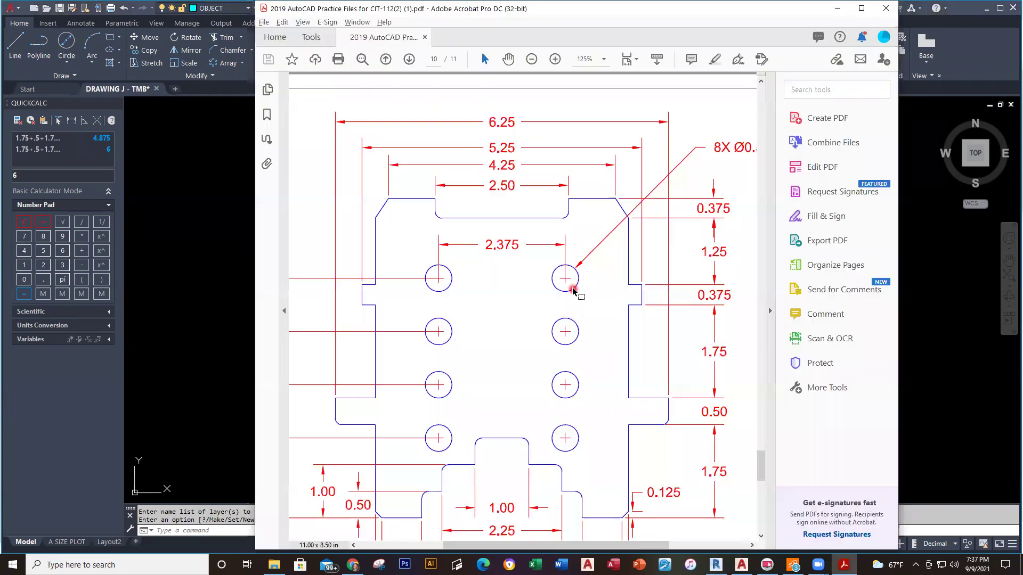
scroll(564, 484, down, 6)
scroll(567, 480, down, 1)
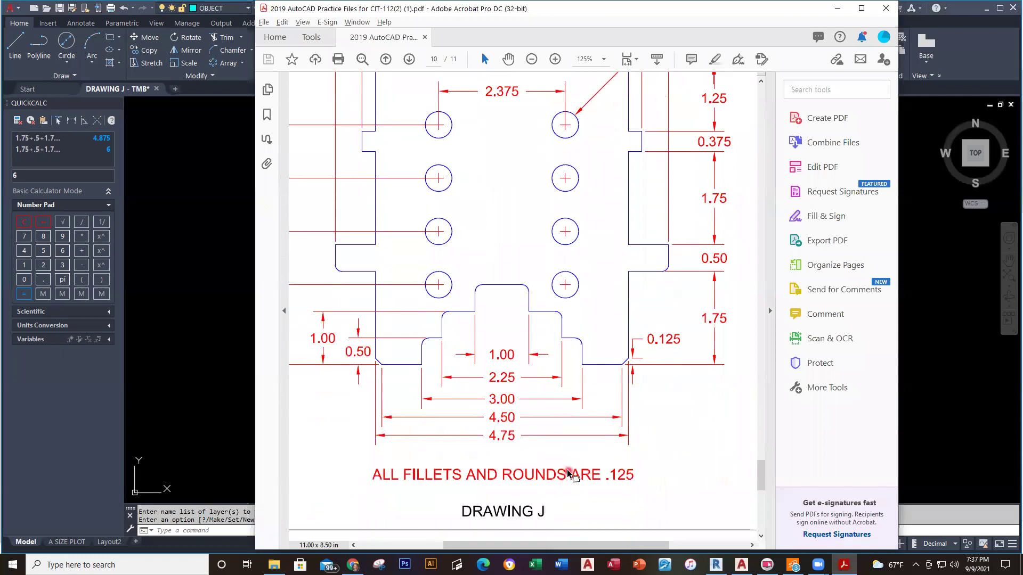
Switch back to AutoCAD and fillet the notch's lower-left corner with a radius of .125.
scroll(567, 473, up, 3)
key(alt+Tab)
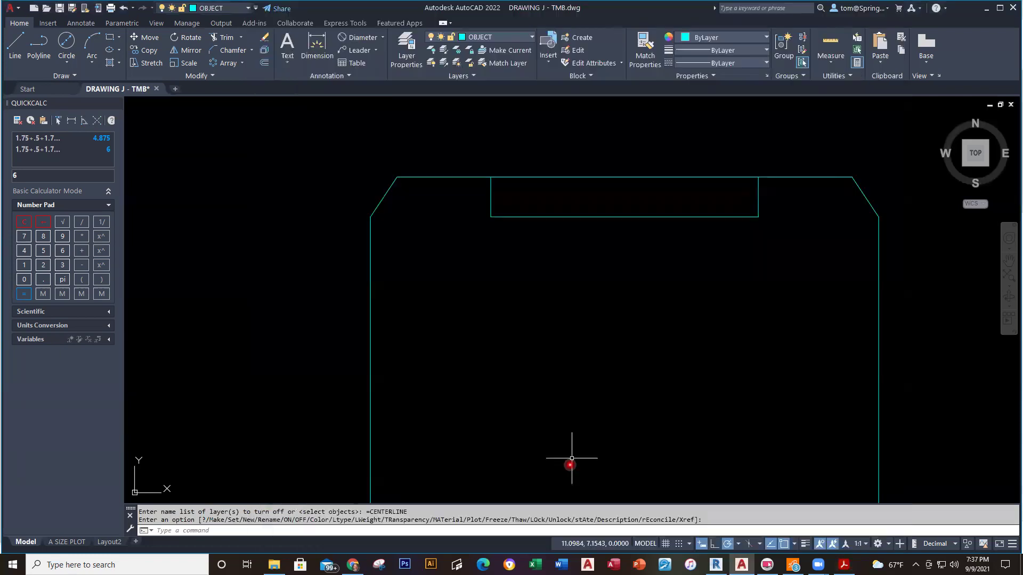
click(251, 51)
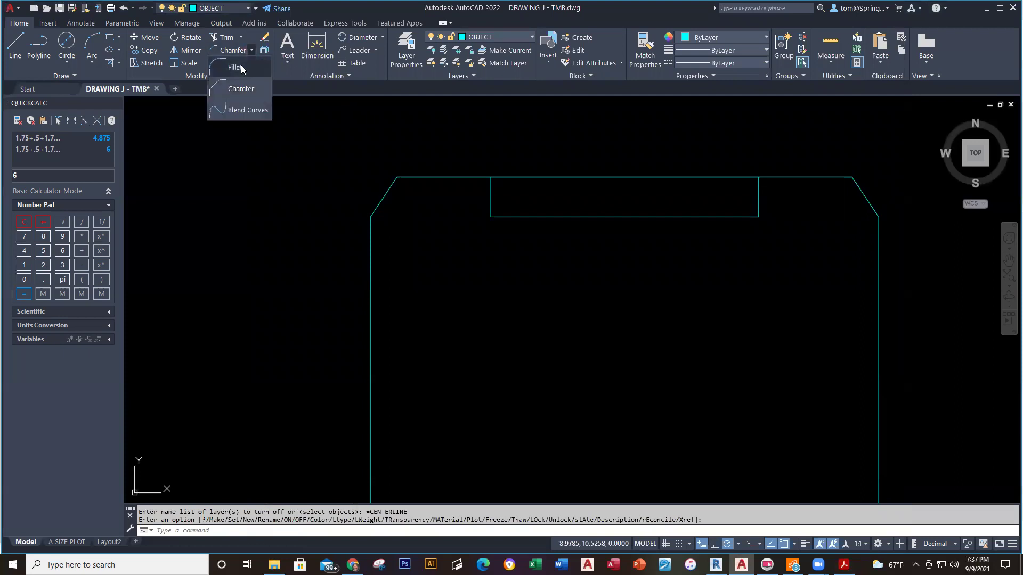
click(240, 67)
right_click(217, 241)
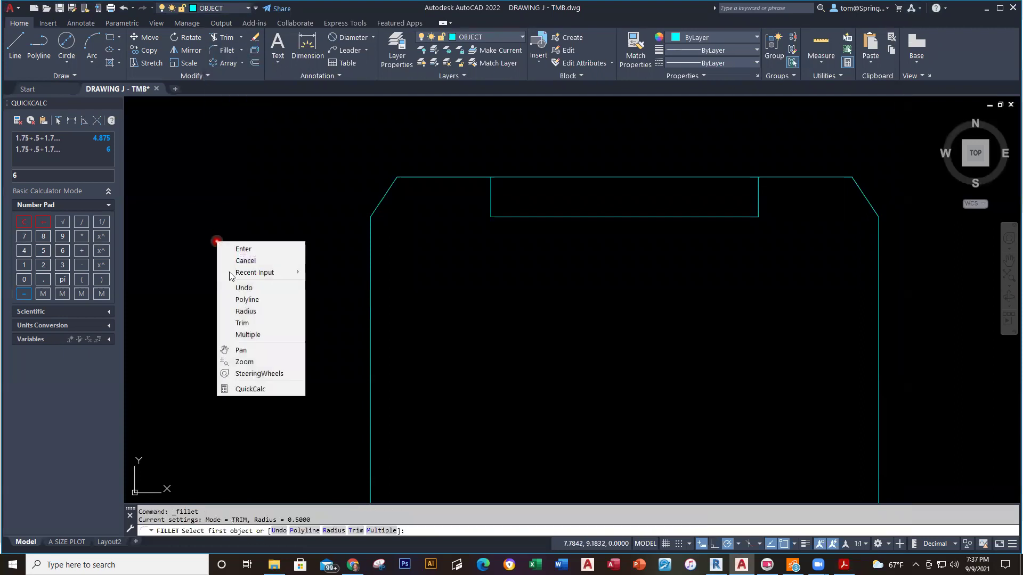
click(252, 312)
key(BackSpace)
text(.125)
key(Return)
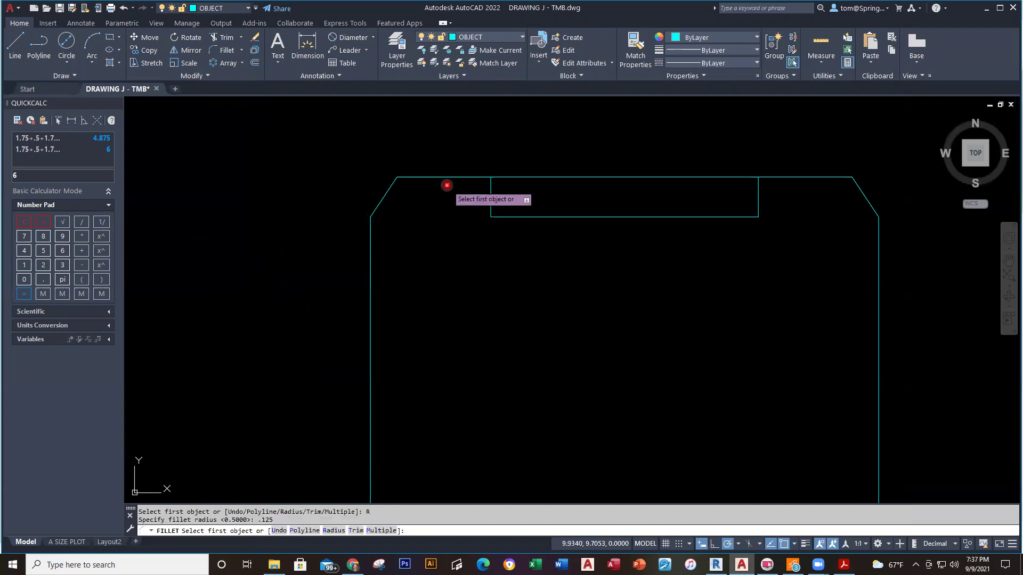
click(490, 198)
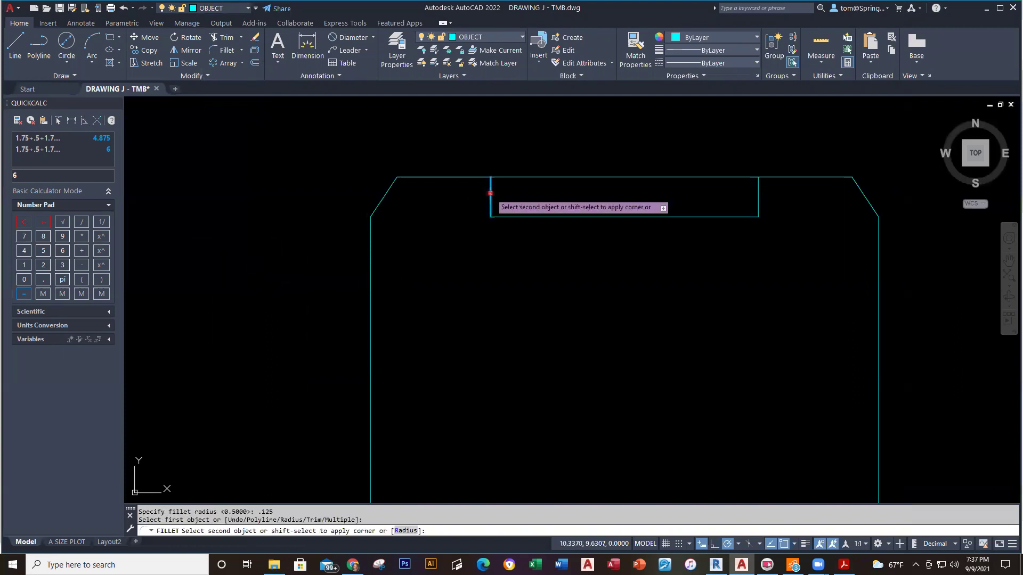
click(506, 215)
Fillet the notch's lower-right corner with the same radius.
right_click(628, 155)
click(652, 162)
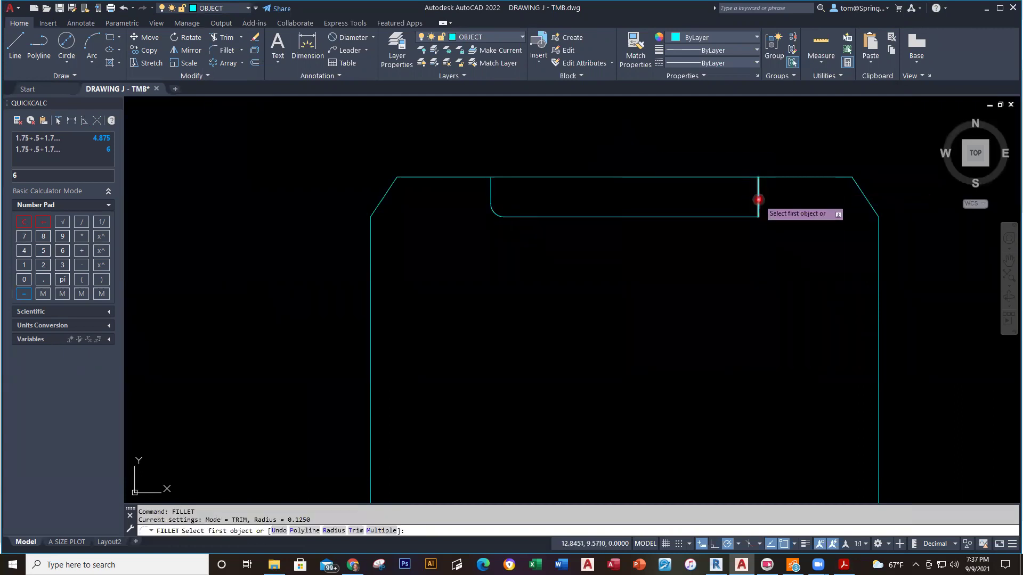
click(758, 199)
click(735, 216)
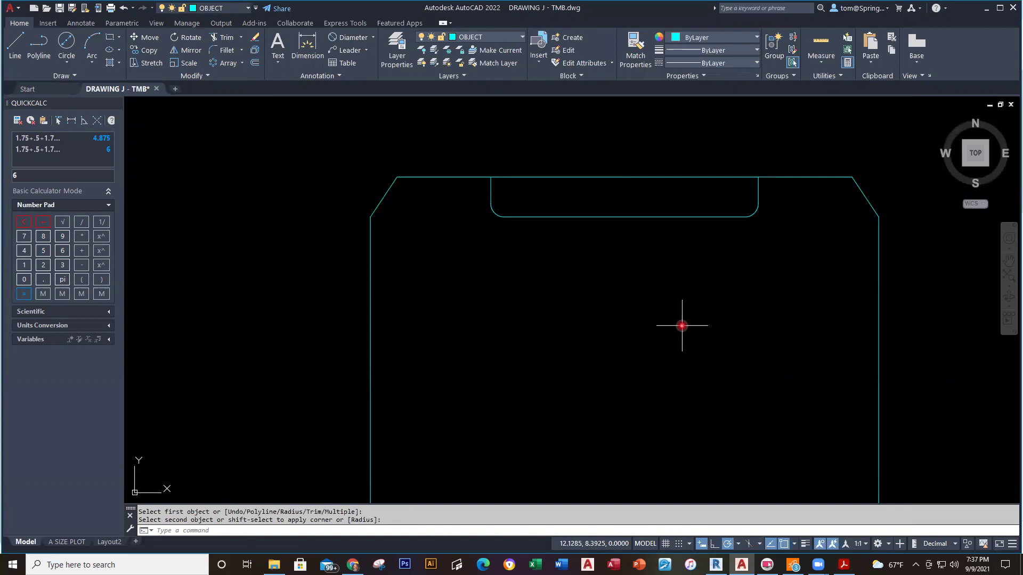
Trim away the part's top edge between the two vertical sides of the notch.
click(220, 37)
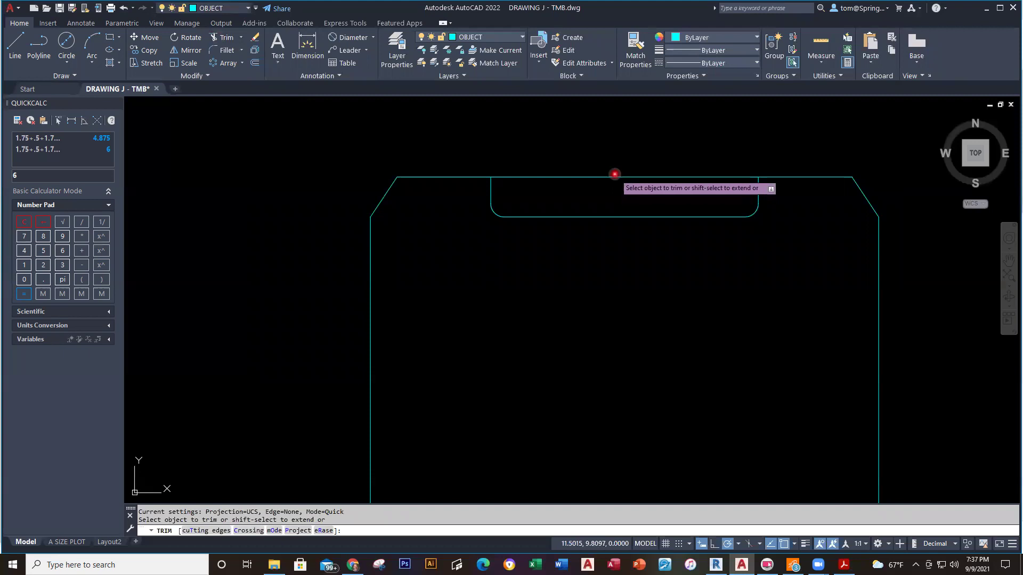
click(613, 178)
key(Escape)
scroll(620, 268, down, 2)
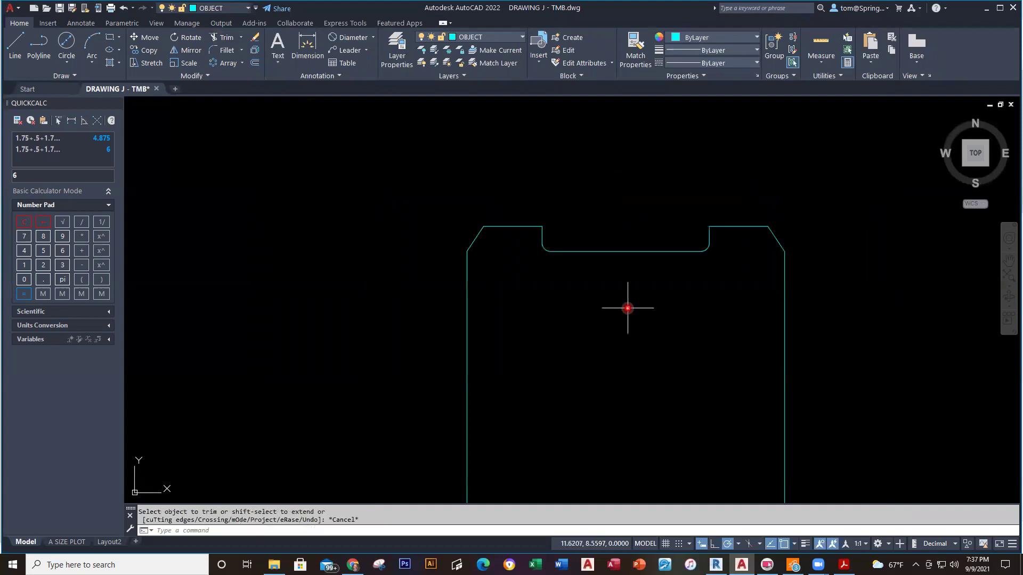
scroll(529, 219, down, 1)
Examine Drawing J's dimensions in the practice PDF in Acrobat, from the top notch down to the stepped bottom cutout.
key(alt+Tab)
scroll(549, 272, down, 10)
scroll(501, 253, up, 10)
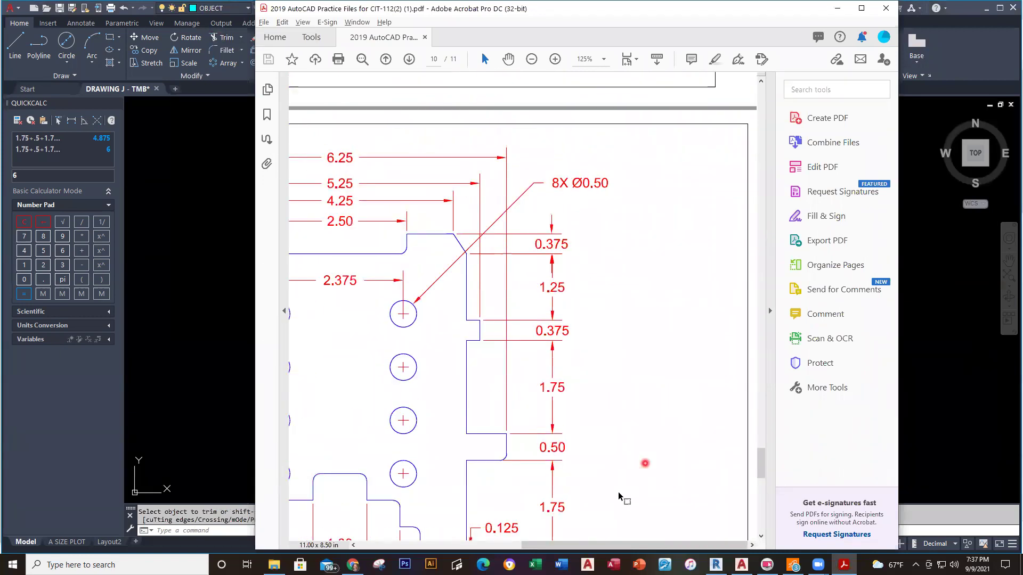
drag(570, 545, 487, 547)
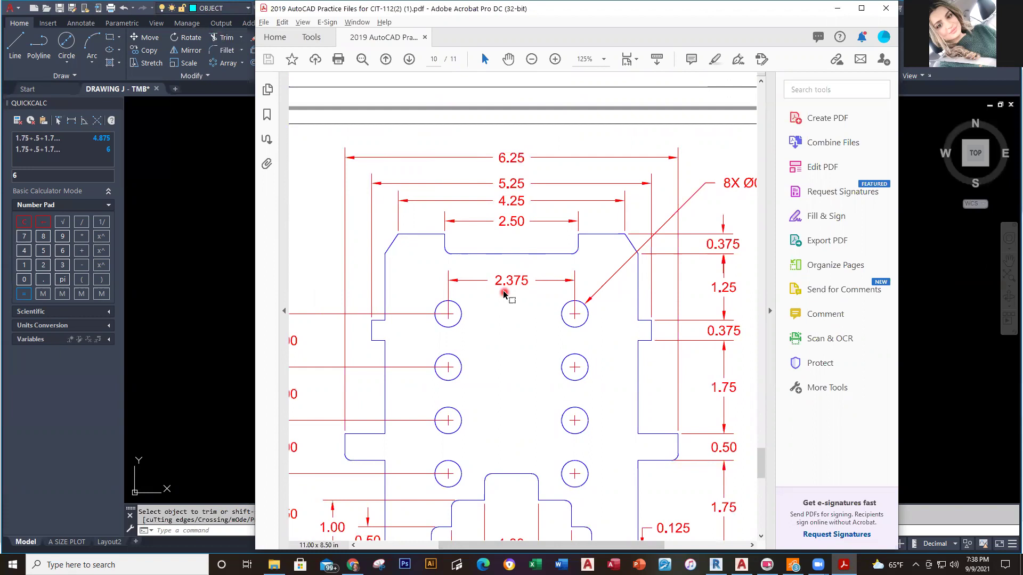
scroll(503, 293, down, 5)
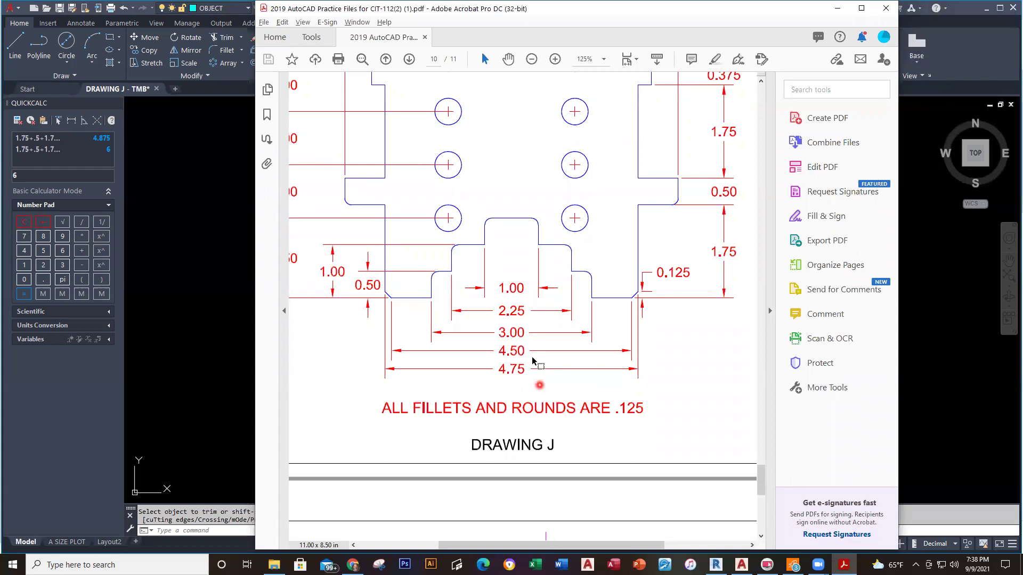
scroll(533, 361, up, 6)
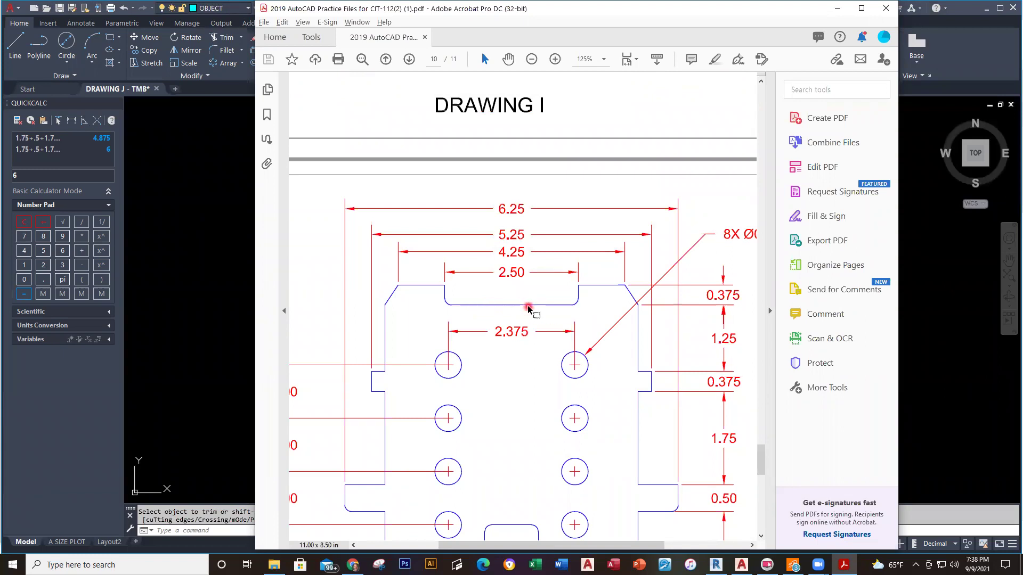
In AutoCAD, make DIMENSIONS the current layer and place a linear dimension for the body's overall width above the part.
key(alt+Tab)
middle_drag(528, 357, 512, 335)
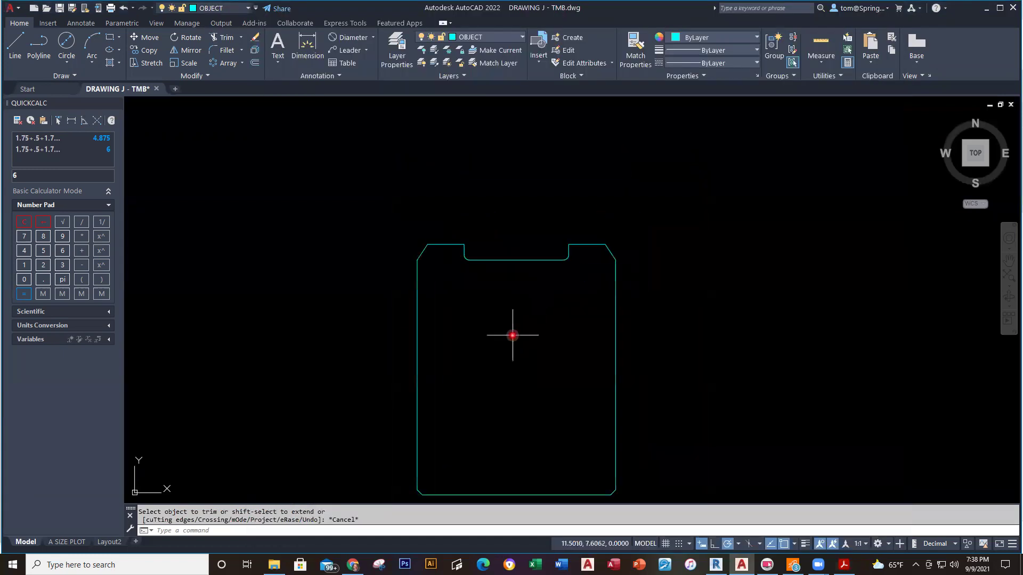
click(522, 37)
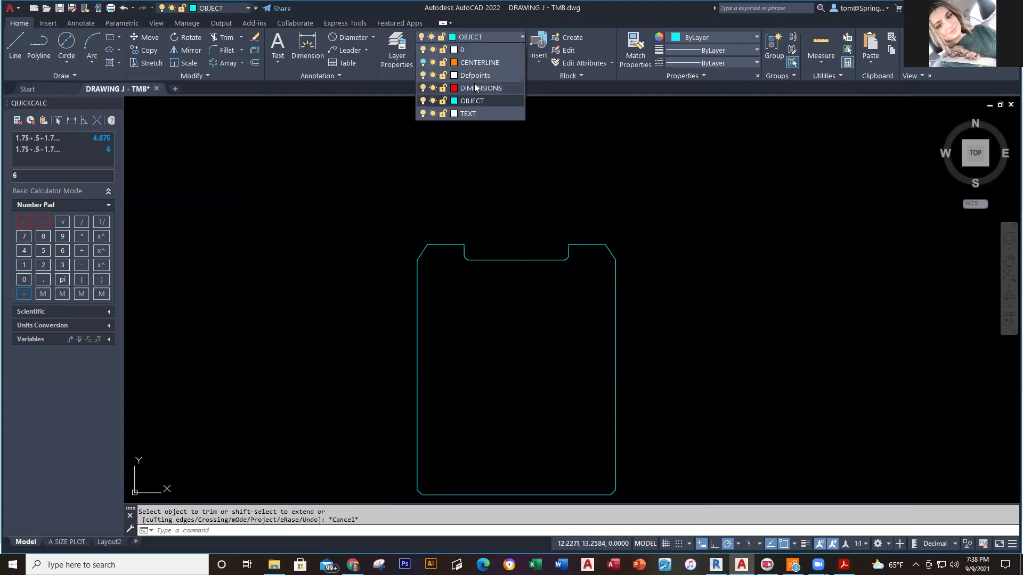
click(476, 88)
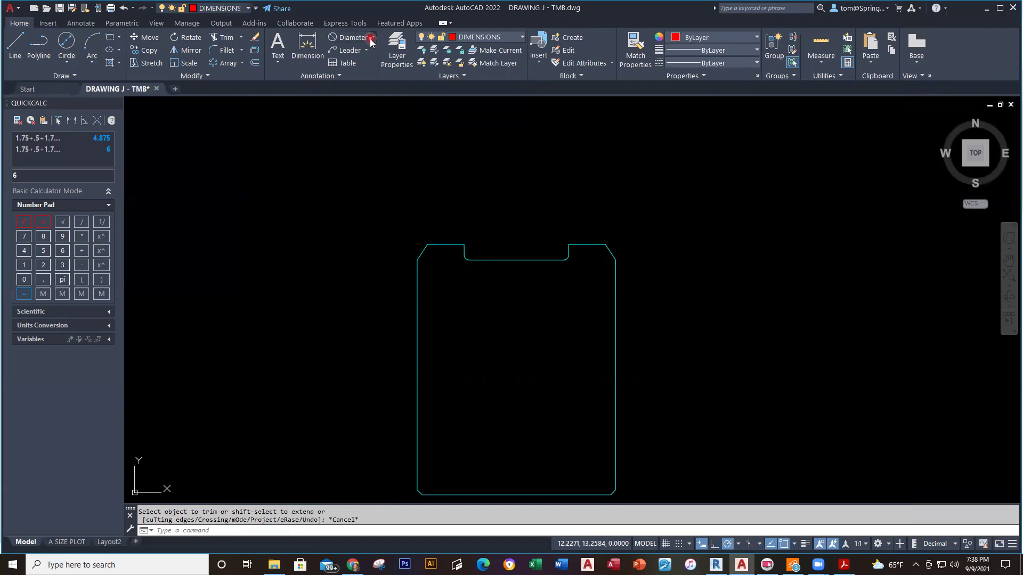
click(372, 43)
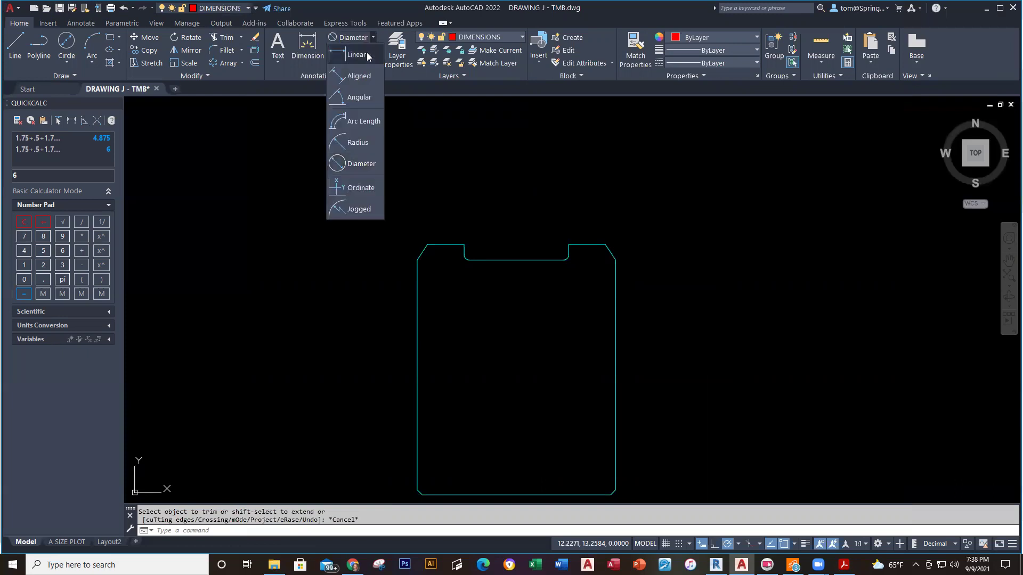
click(366, 52)
click(417, 257)
click(625, 257)
click(613, 180)
Add a linear dimension between the upper ends of the two top chamfers, placed below the overall width dimension.
right_click(574, 205)
click(615, 215)
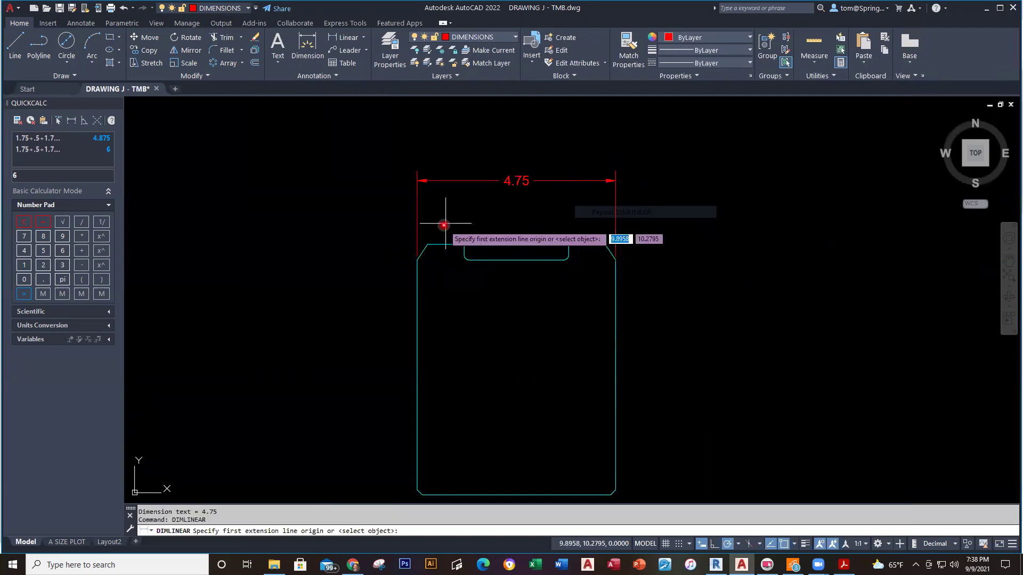
click(427, 244)
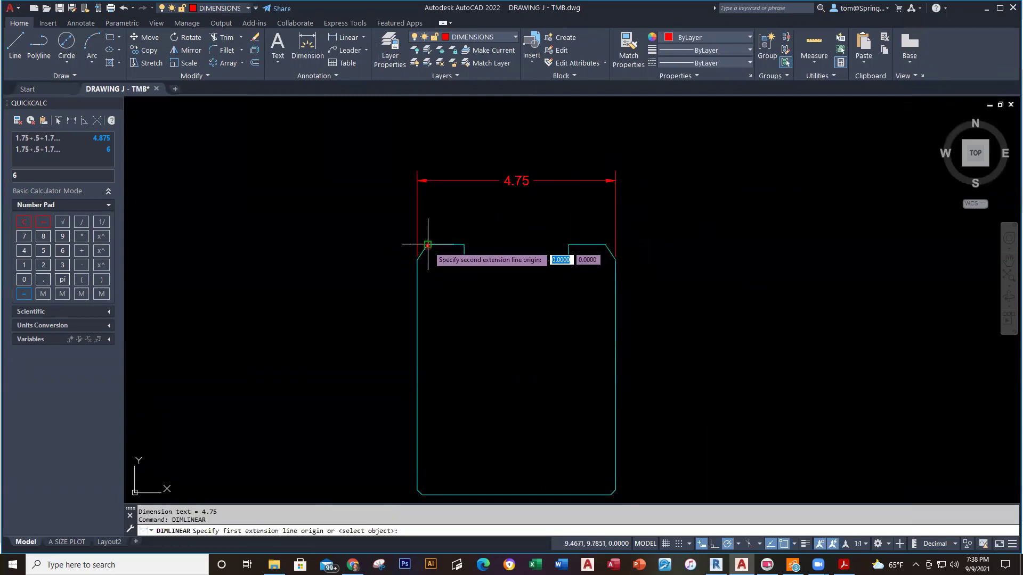
click(605, 244)
click(620, 201)
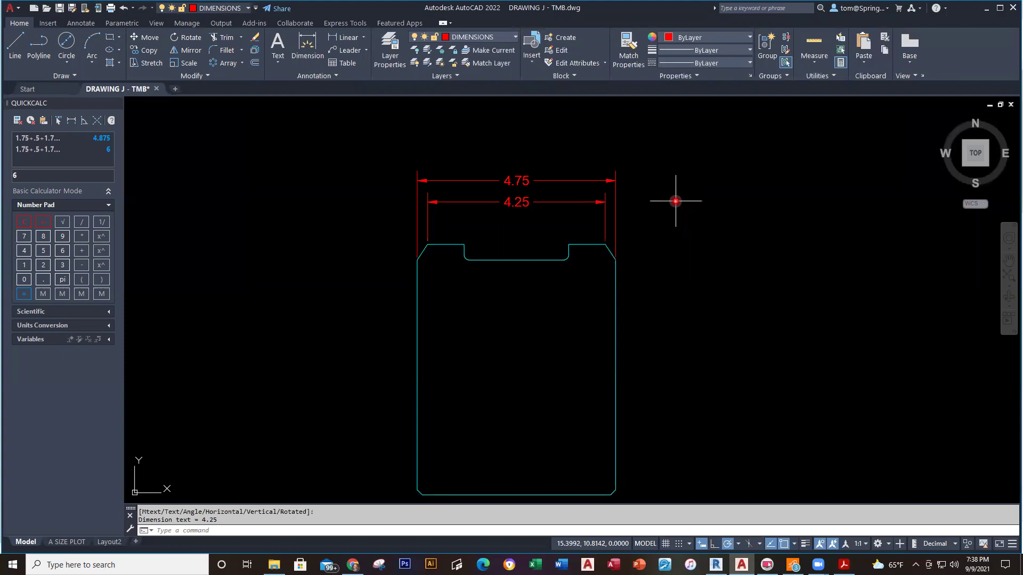
Dimension the top notch's width just above the part's top edge.
click(352, 41)
click(465, 244)
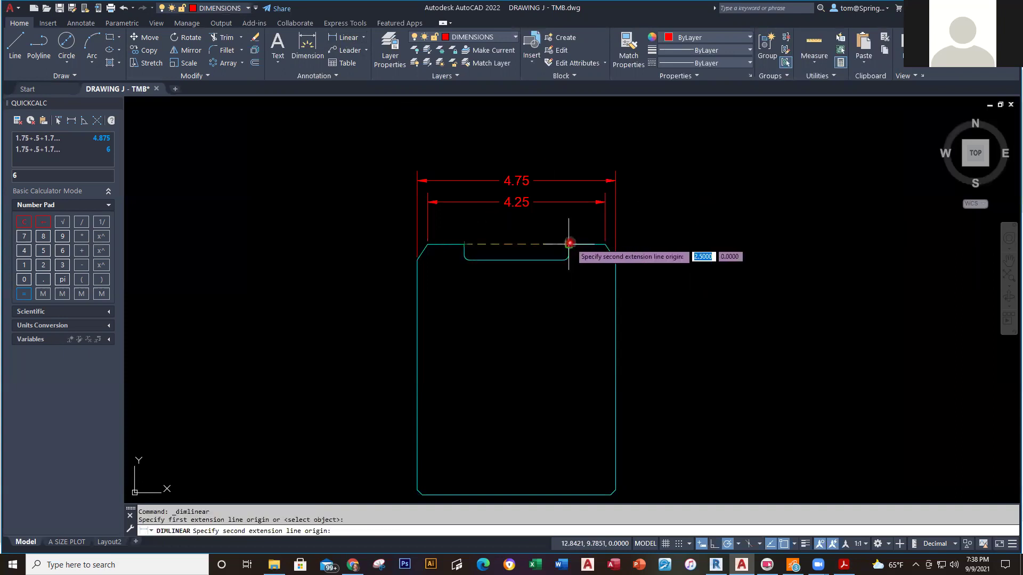
click(569, 244)
click(566, 224)
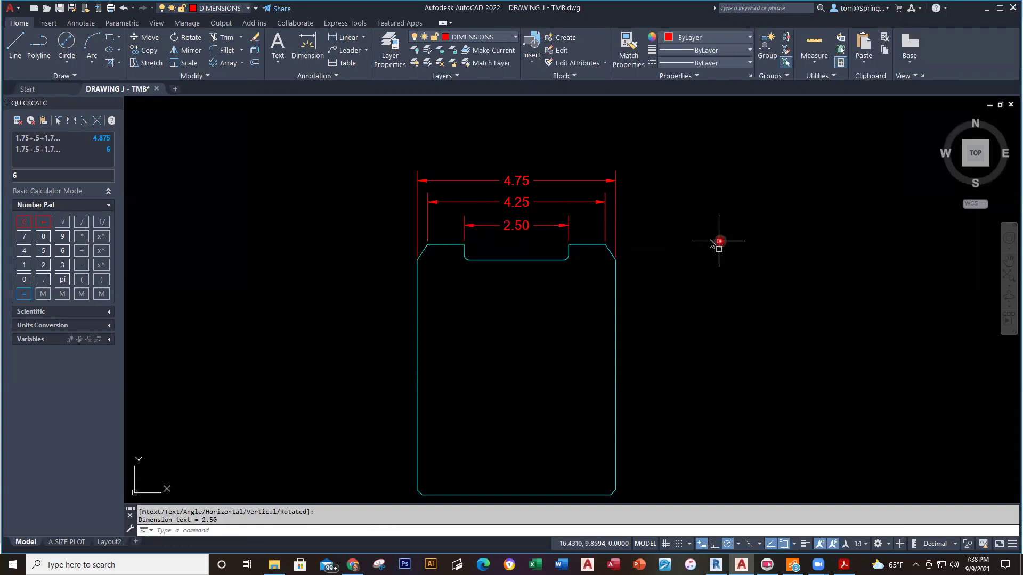
Check the widths and step heights of Drawing J's stepped bottom cutout in the practice PDF in Acrobat.
key(alt+Tab)
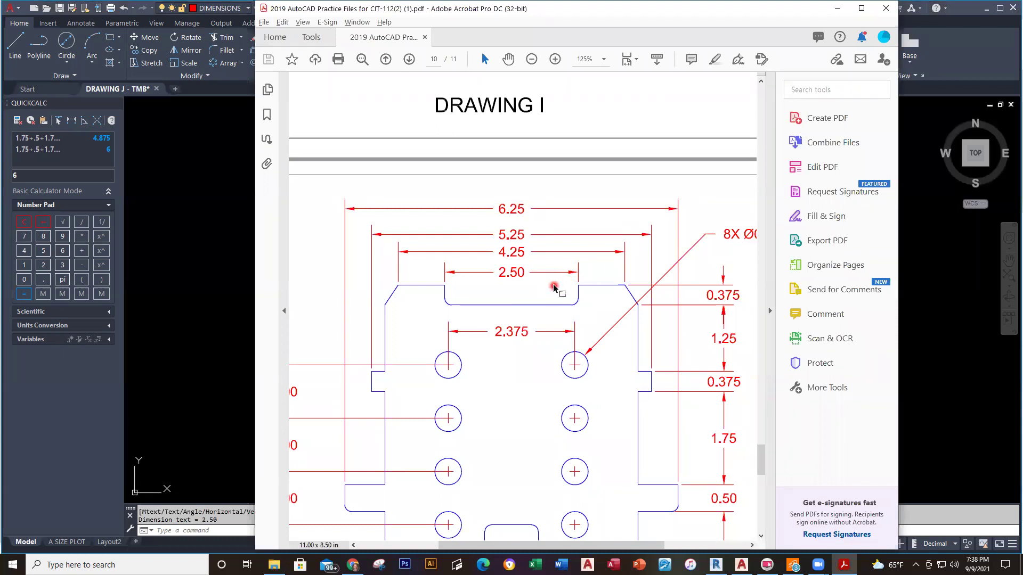
key(alt+Tab)
mouse_move(555, 377)
middle_down()
mouse_move(563, 295)
mouse_move(550, 221)
middle_up()
scroll(550, 222, up, 3)
middle_drag(539, 274, 539, 290)
key(alt+Tab)
scroll(522, 389, down, 7)
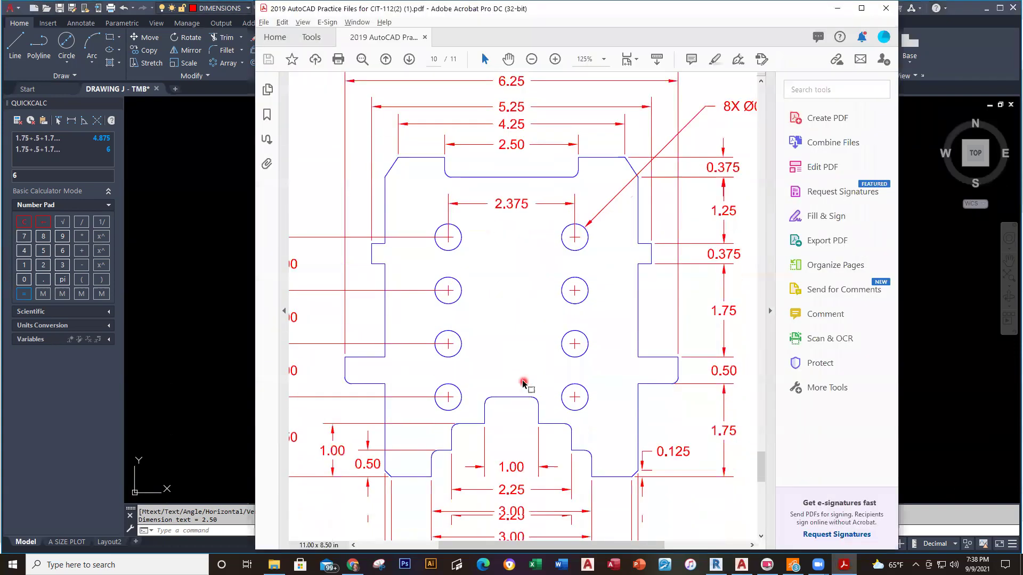
scroll(518, 375, down, 1)
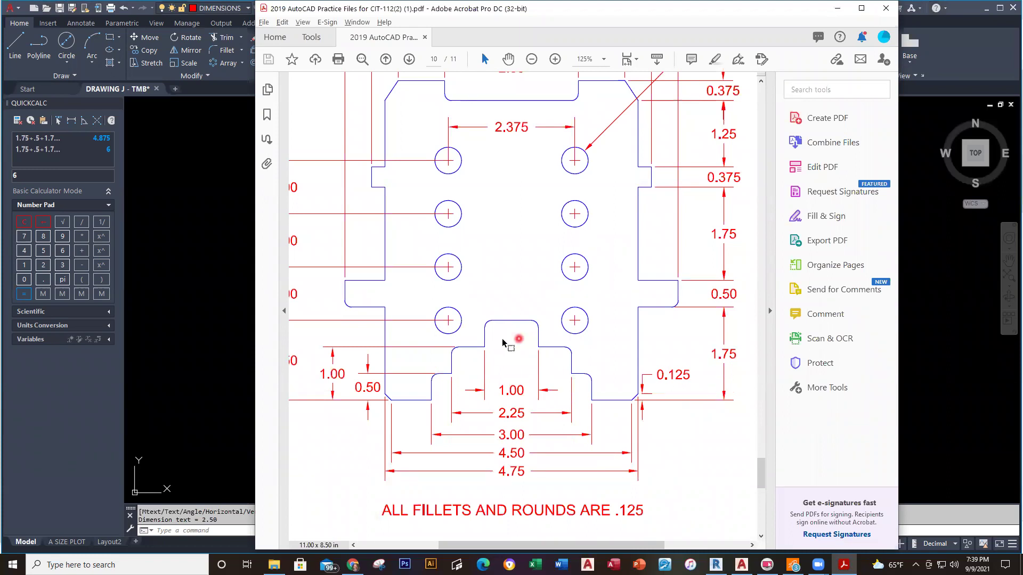
key(alt+Tab)
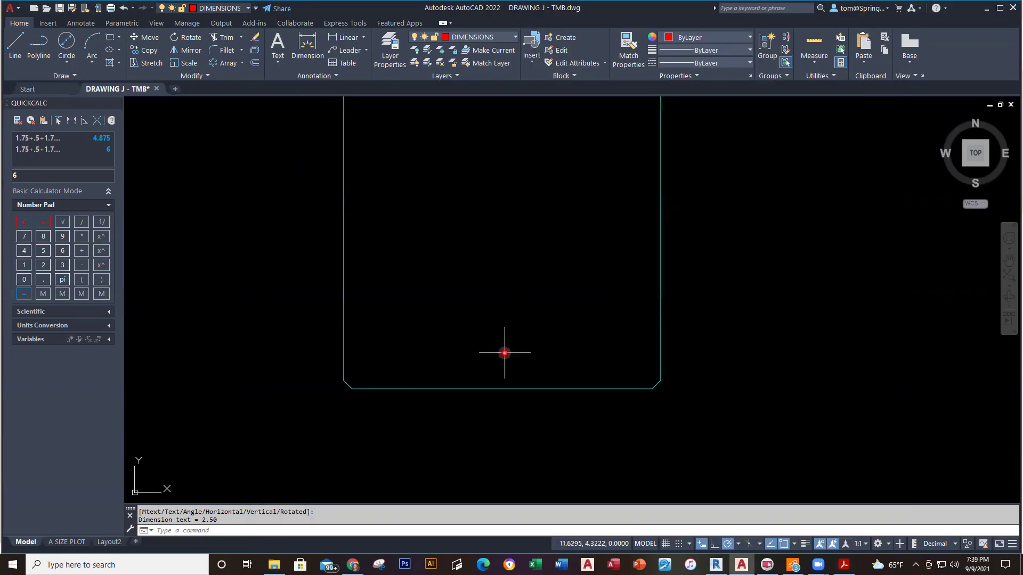
key(alt+Tab)
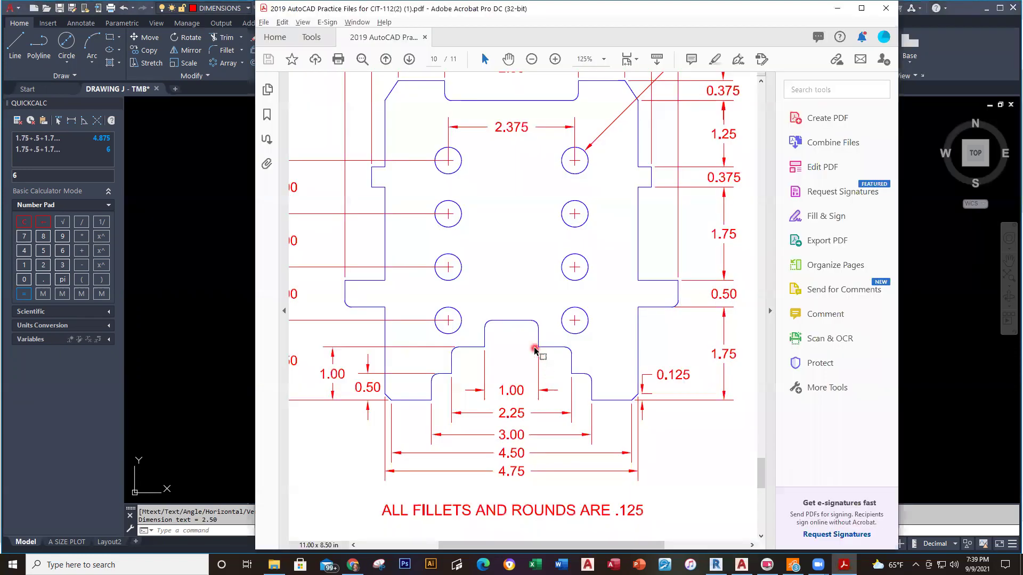
middle_drag(504, 360, 560, 365)
scroll(476, 293, up, 3)
click(504, 382)
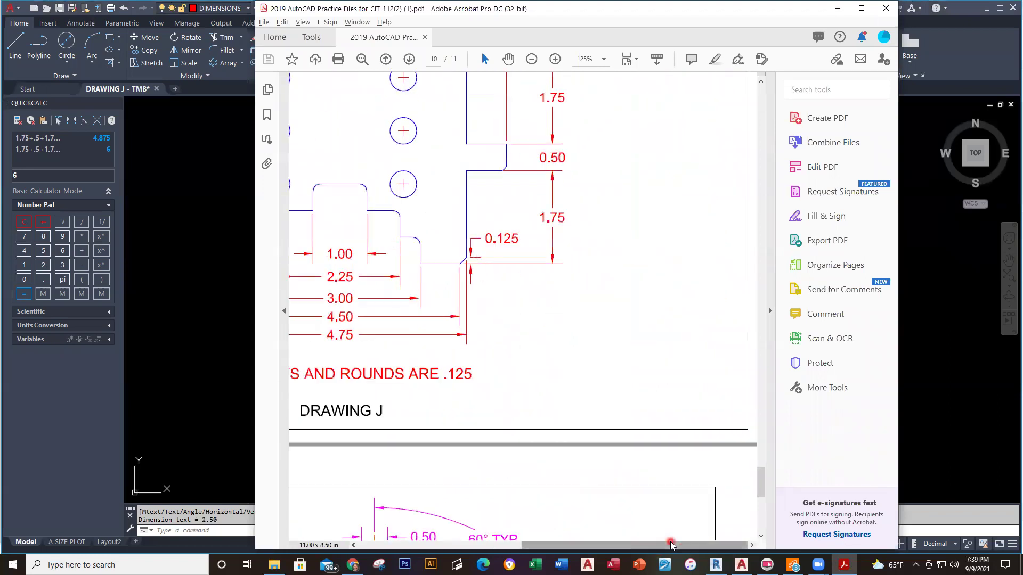
drag(668, 544, 552, 544)
click(552, 341)
click(547, 192)
click(467, 326)
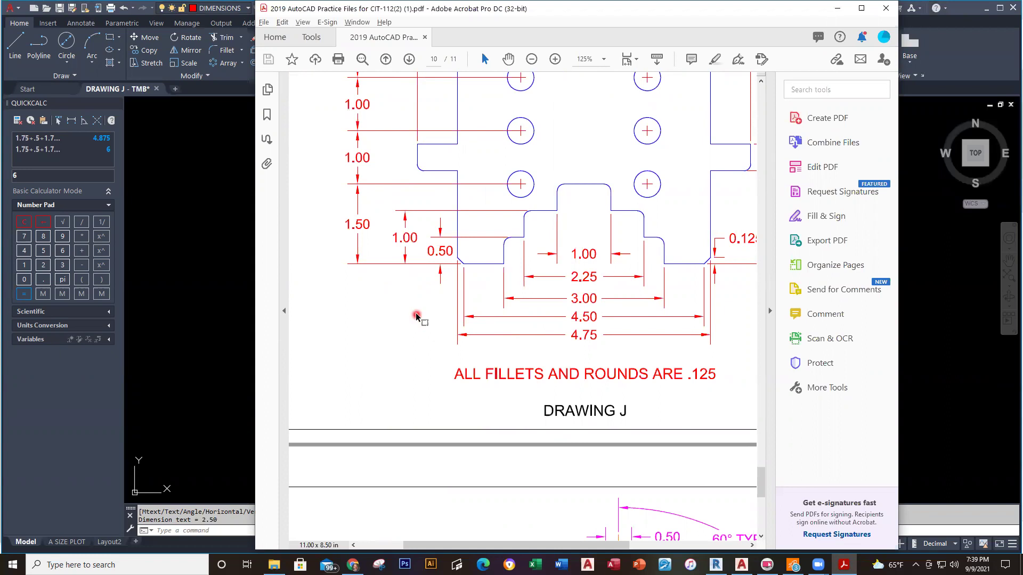
Return to AutoCAD and turn the CENTERLINE layer back on.
click(243, 308)
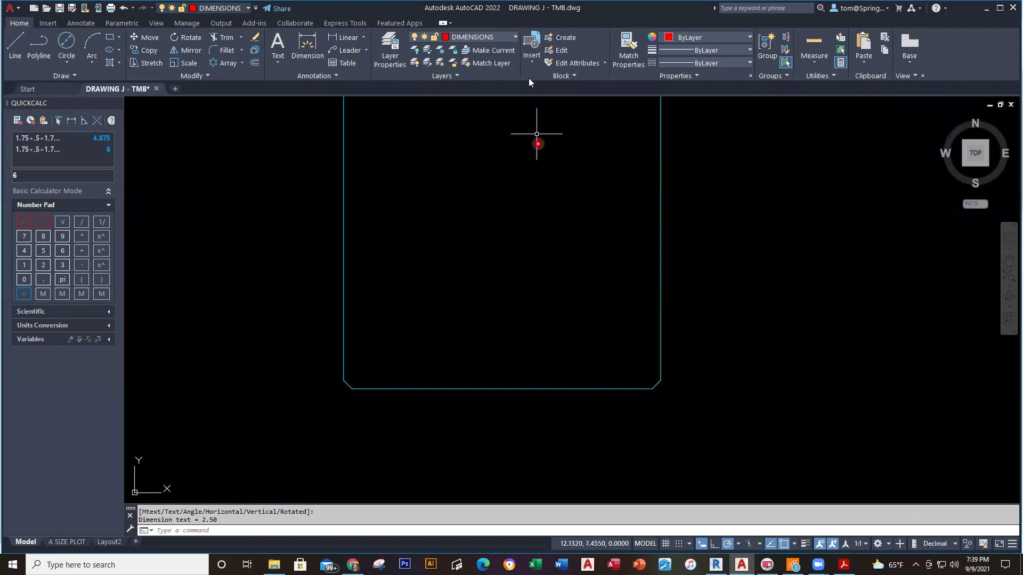
click(516, 38)
click(416, 62)
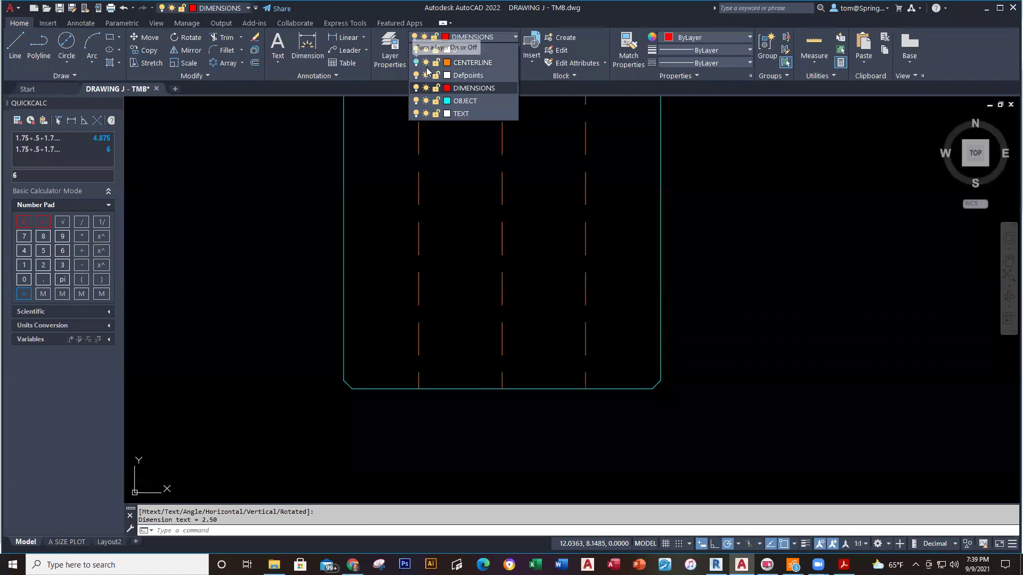
click(587, 285)
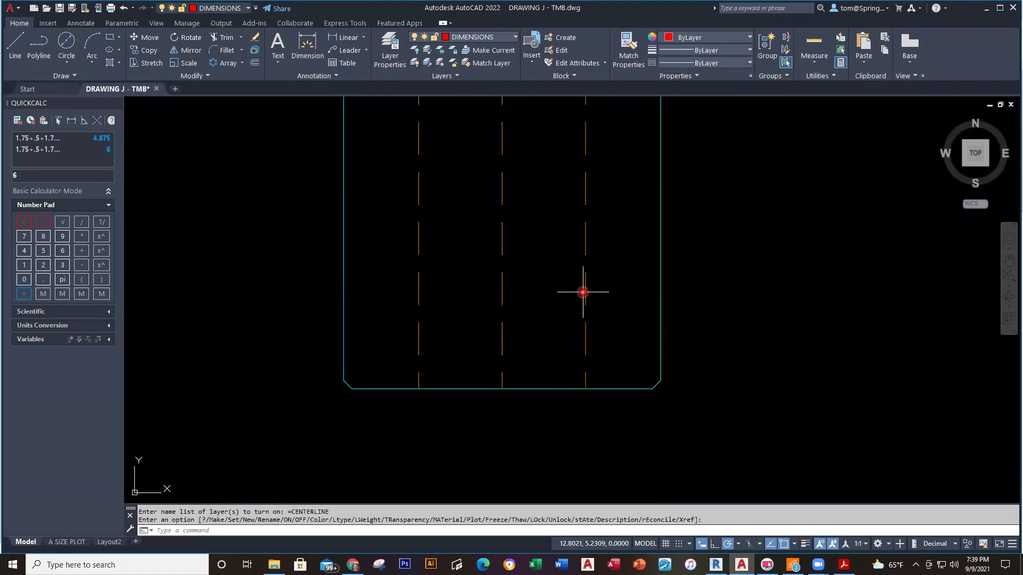
Erase the two outer offset centerlines, keeping the middle vertical centerline.
click(584, 292)
key(Delete)
click(421, 290)
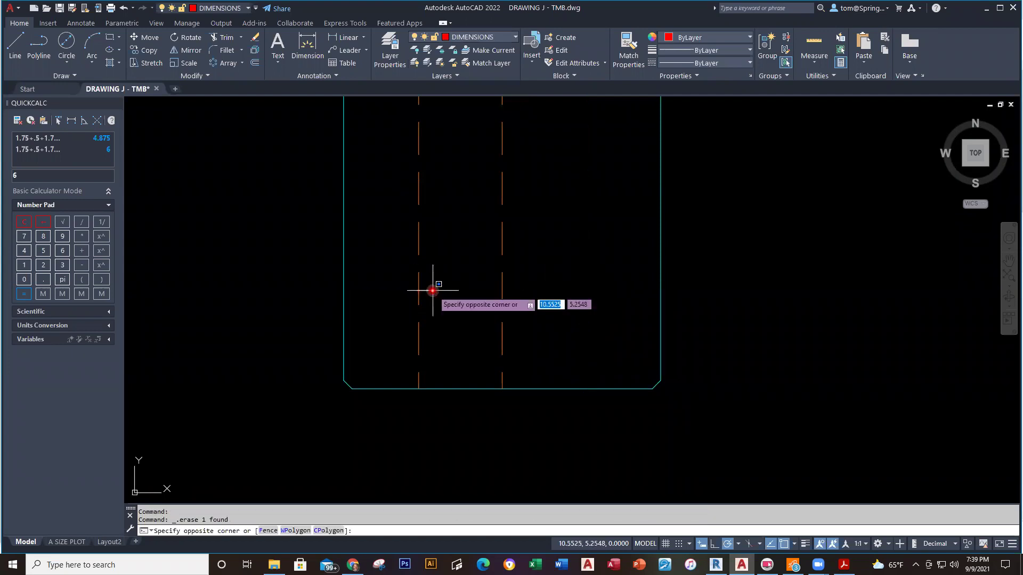
click(418, 296)
key(Delete)
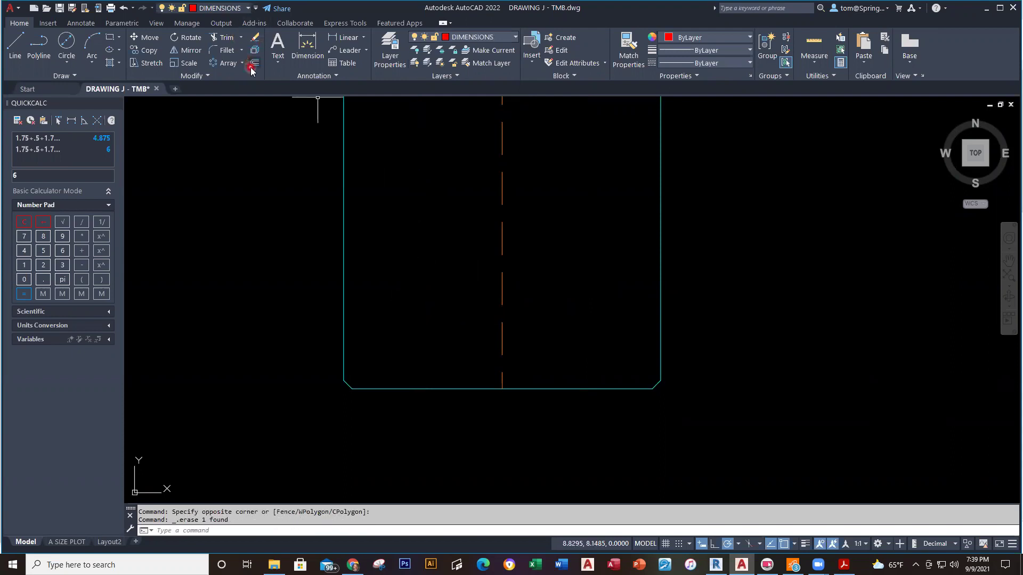
Offset the middle vertical centerline 0.5 to each side.
text(.5)
key(Return)
key(Escape)
text(o)
key(Return)
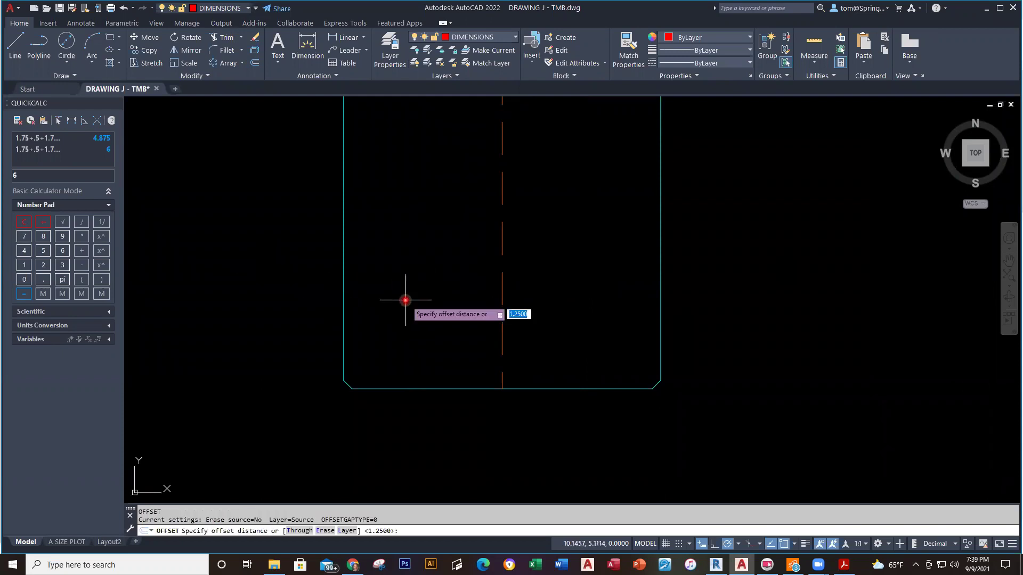
text(.5)
key(Return)
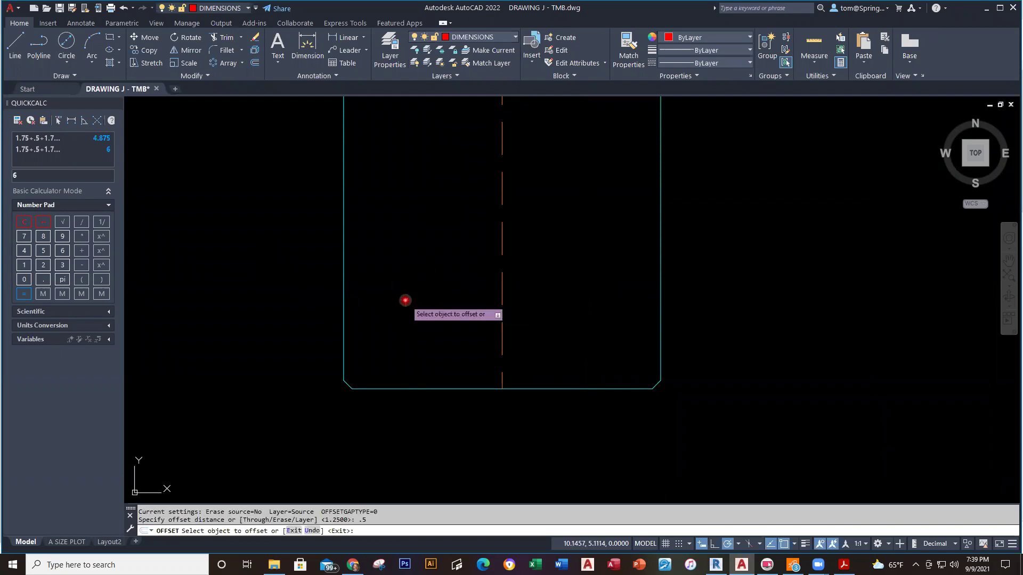
click(501, 290)
click(568, 307)
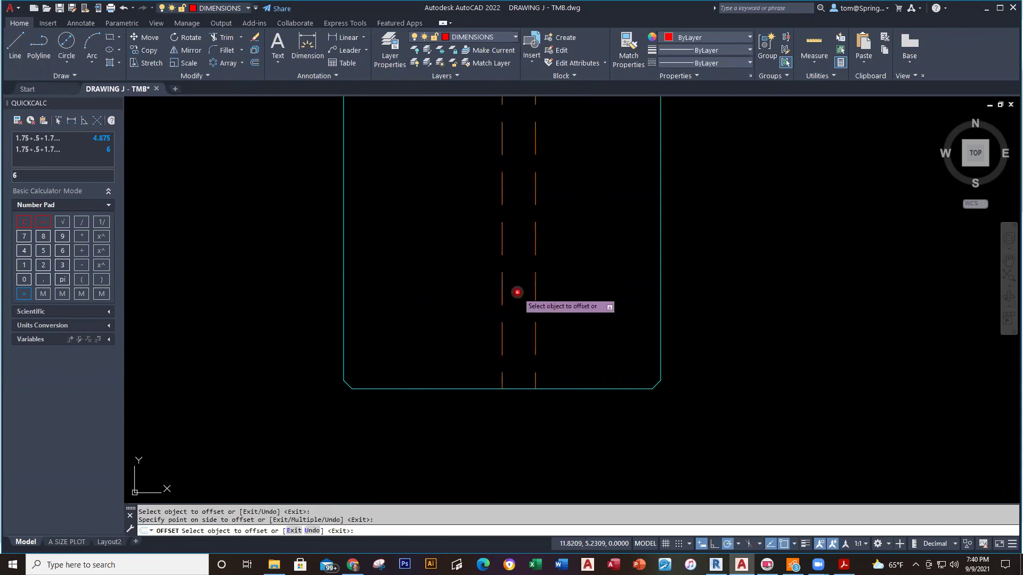
click(502, 291)
click(475, 292)
key(Escape)
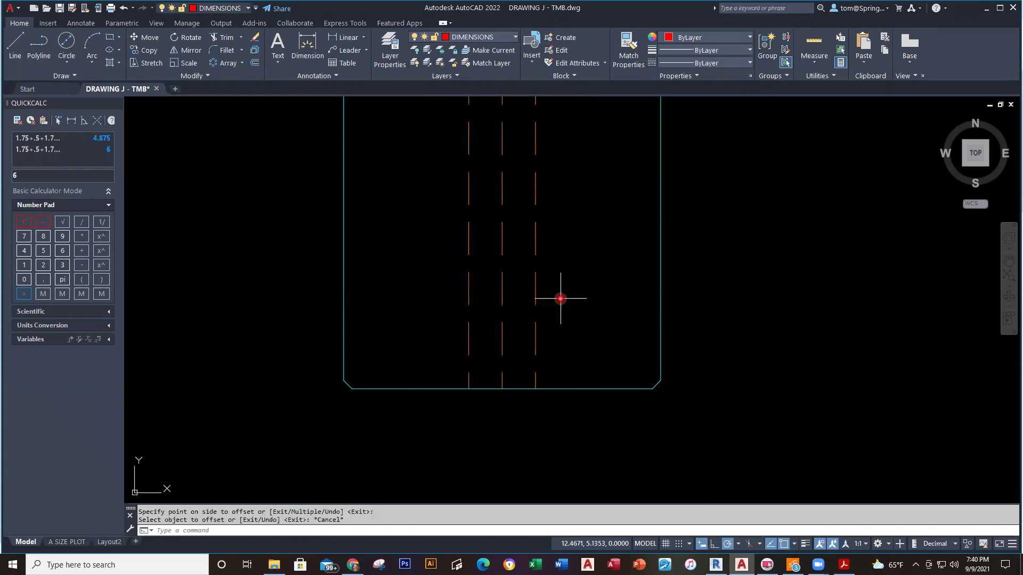
Draw the innermost notch on the OBJECT layer, rising 1.5 from the part's bottom edge between the two offset centerlines.
middle_drag(561, 298, 571, 359)
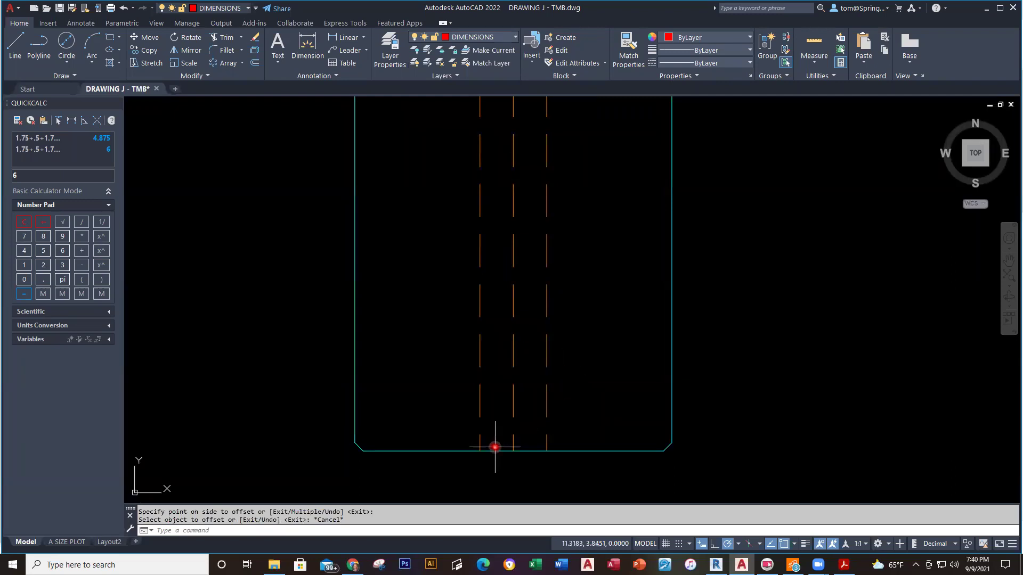
click(515, 37)
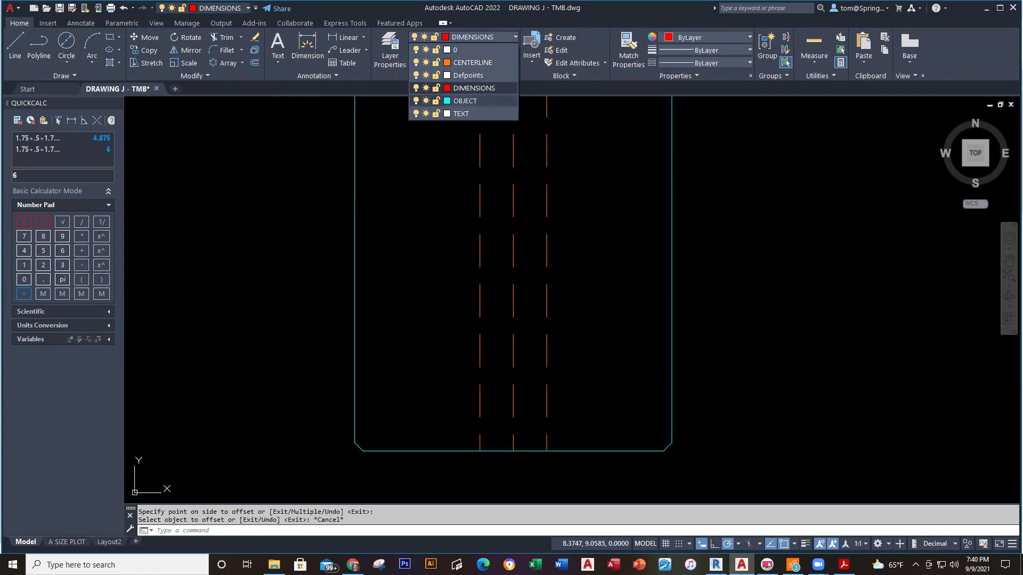
click(464, 101)
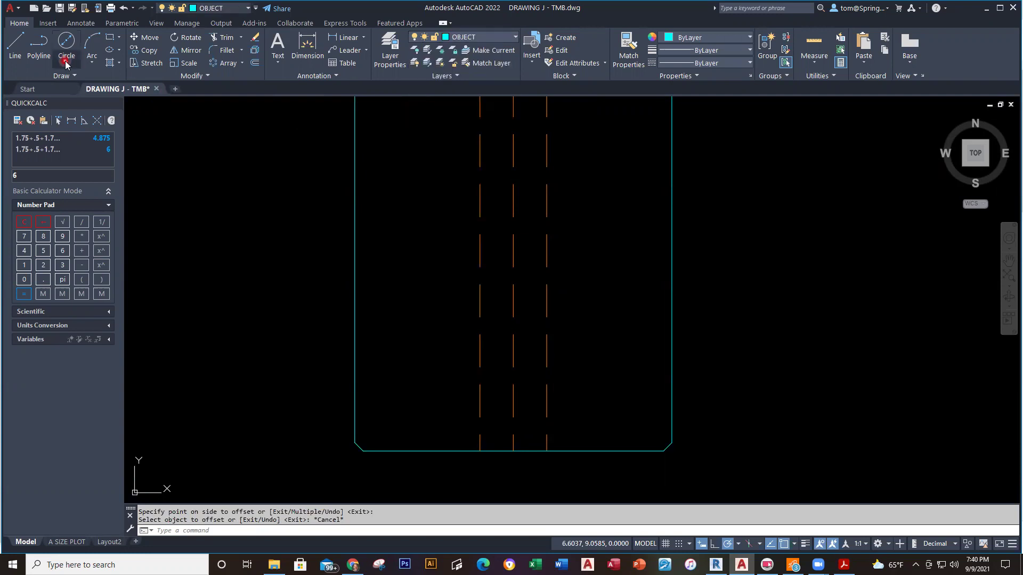
click(17, 50)
click(479, 453)
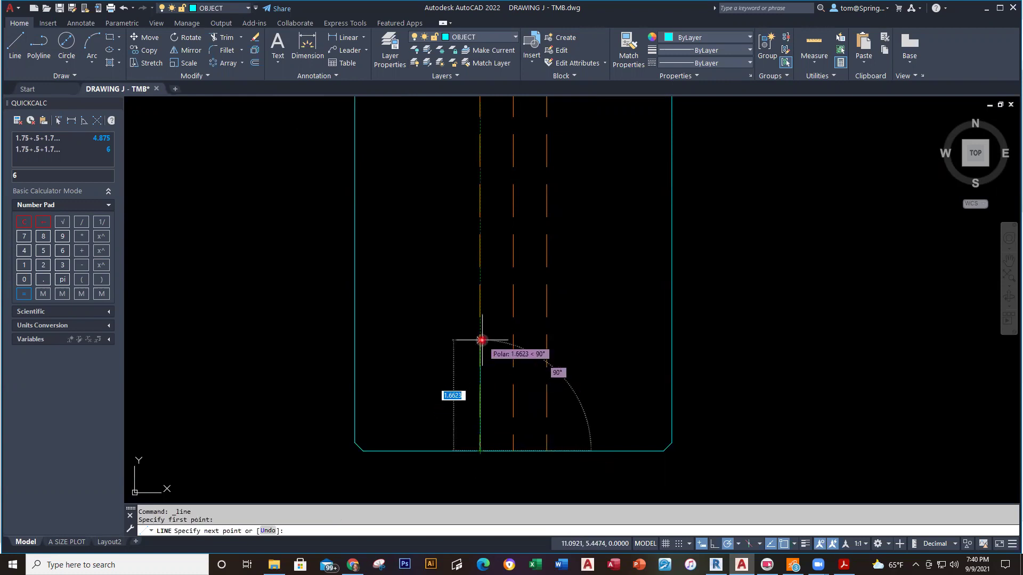
text(1)
text(.5)
key(Return)
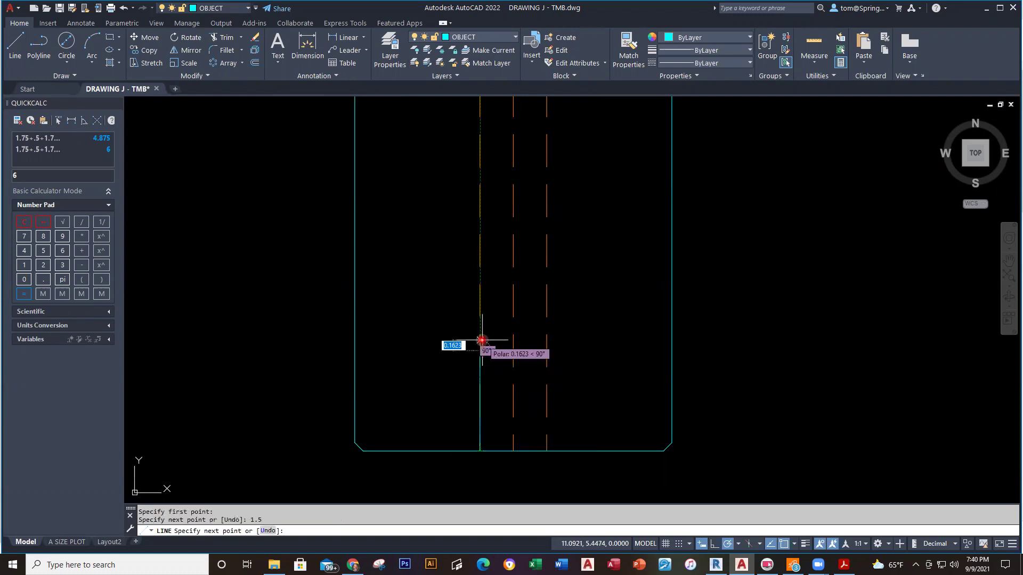
click(547, 351)
click(549, 450)
key(Escape)
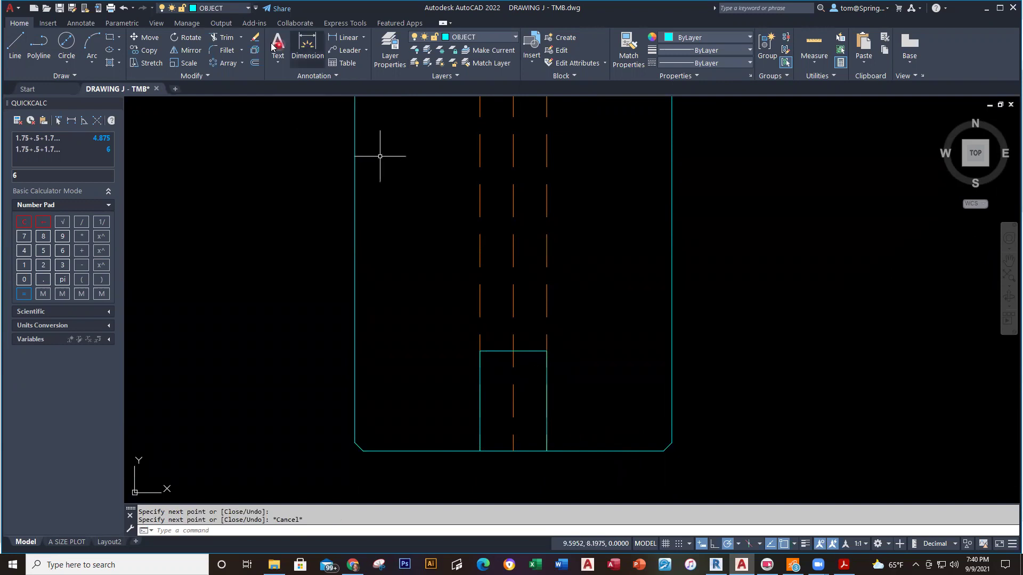
Fillet both upper corners of the innermost notch with the 0.125 radius.
click(227, 50)
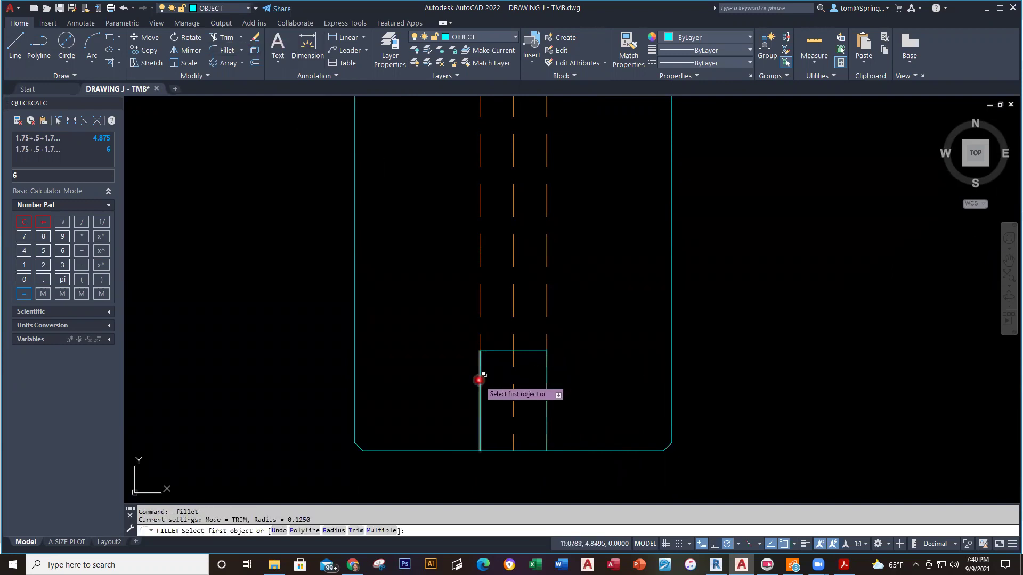
click(481, 376)
click(496, 351)
right_click(572, 335)
click(612, 340)
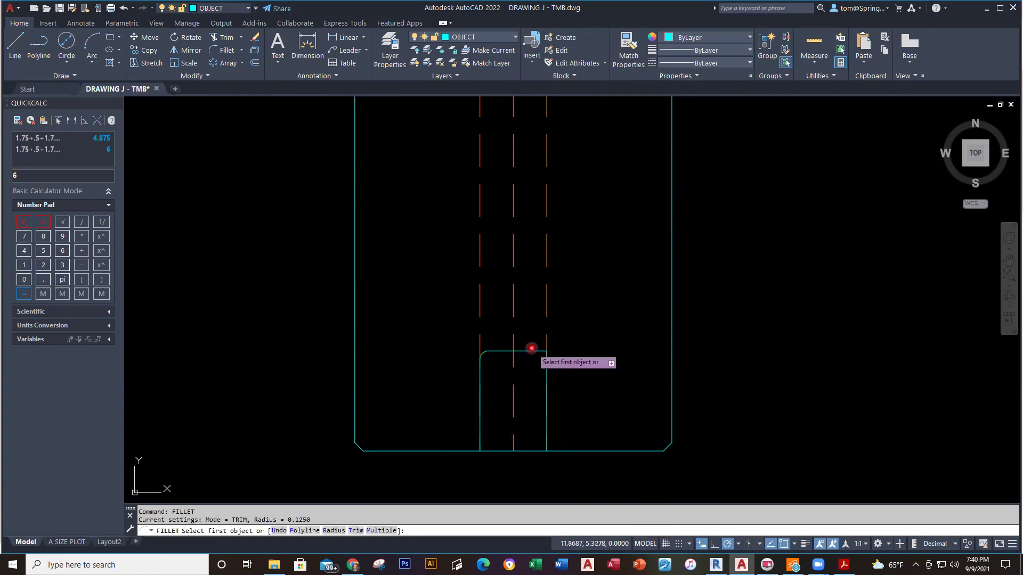
click(530, 351)
click(547, 367)
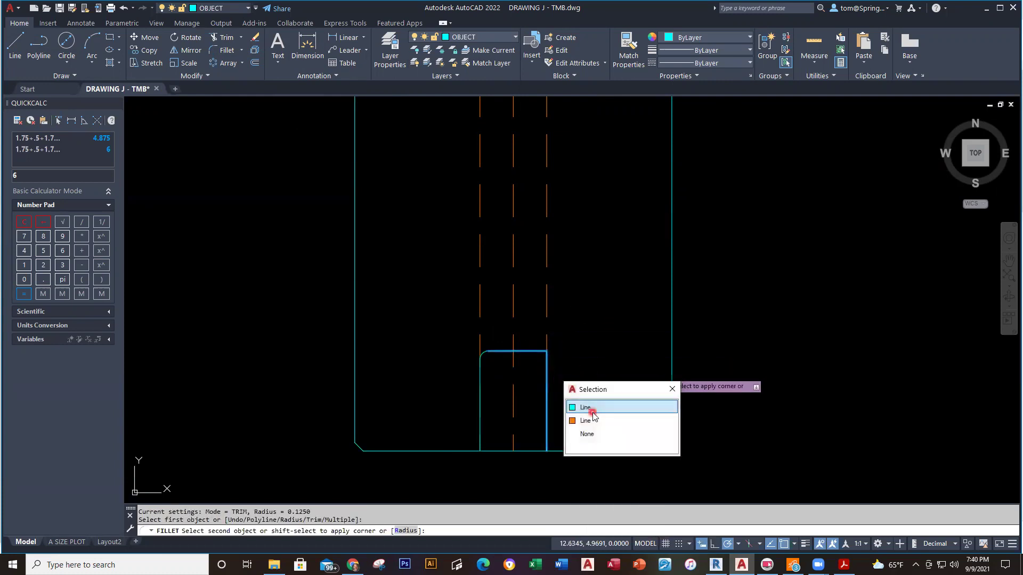
click(546, 373)
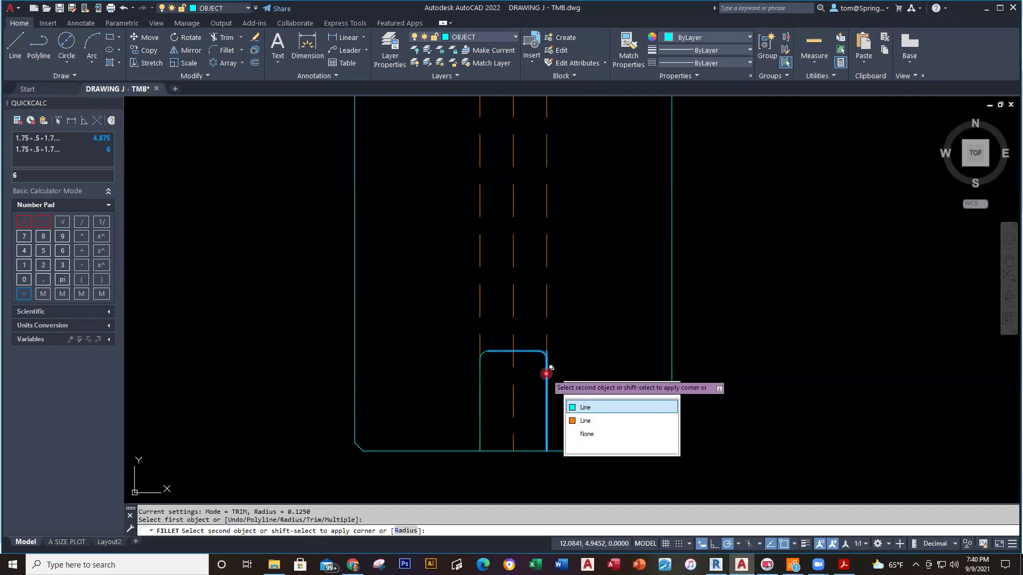
Check the bottom cutout's dimensions in the practice PDF in Acrobat and return to AutoCAD.
scroll(582, 329, down, 2)
mouse_move(582, 331)
middle_down()
mouse_move(561, 392)
mouse_move(538, 371)
middle_up()
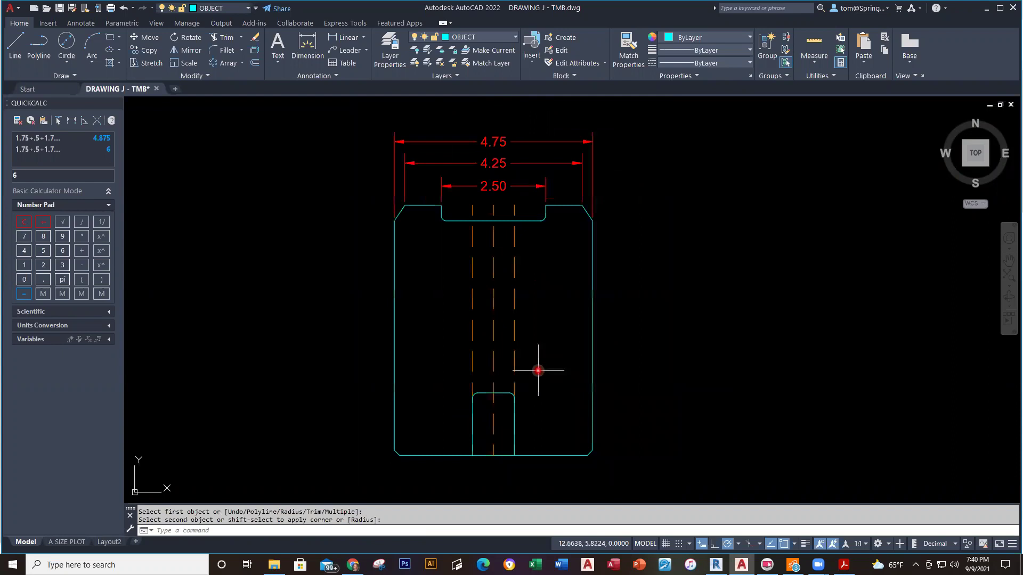
key(alt+Tab)
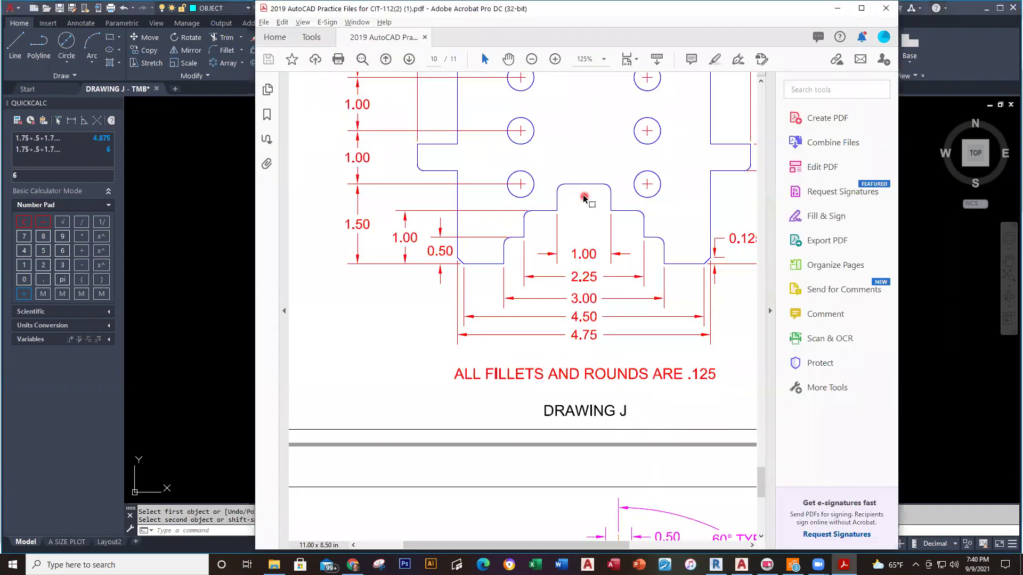
key(alt+Tab)
Measure the innermost notch with the Quick and Distance measuring options, including the width between its vertical sides.
scroll(546, 411, up, 2)
middle_drag(546, 411, 566, 379)
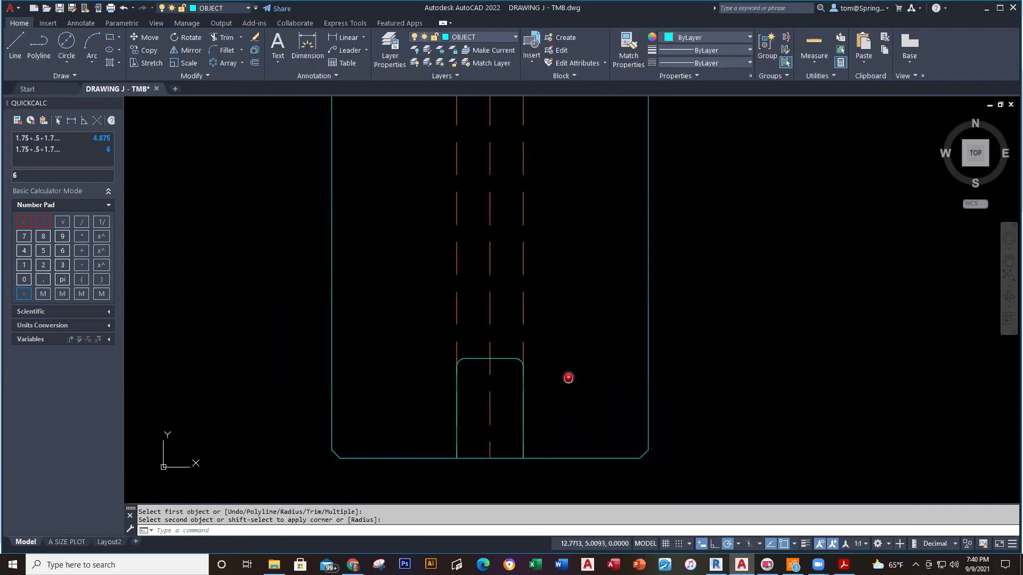
click(811, 49)
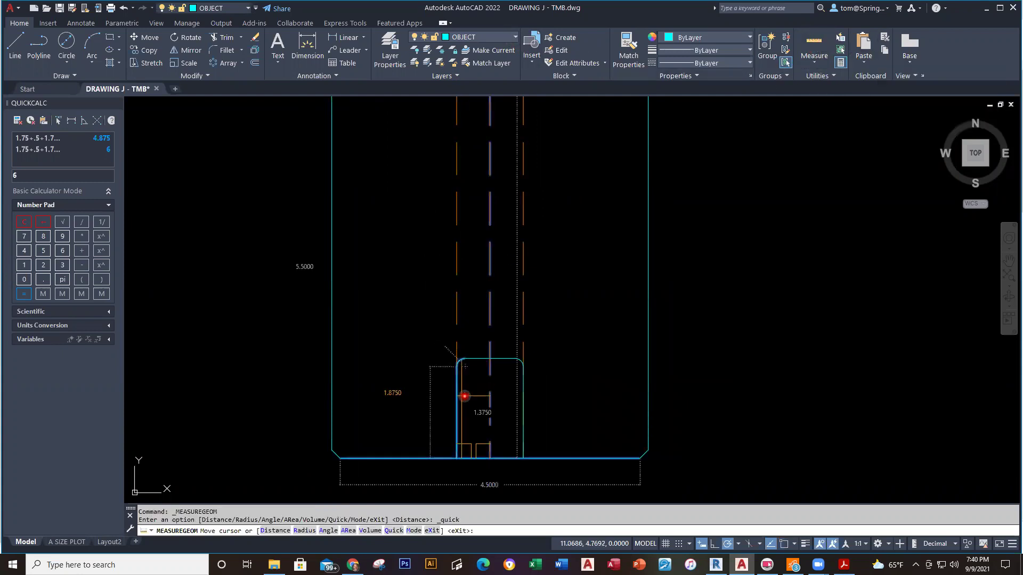
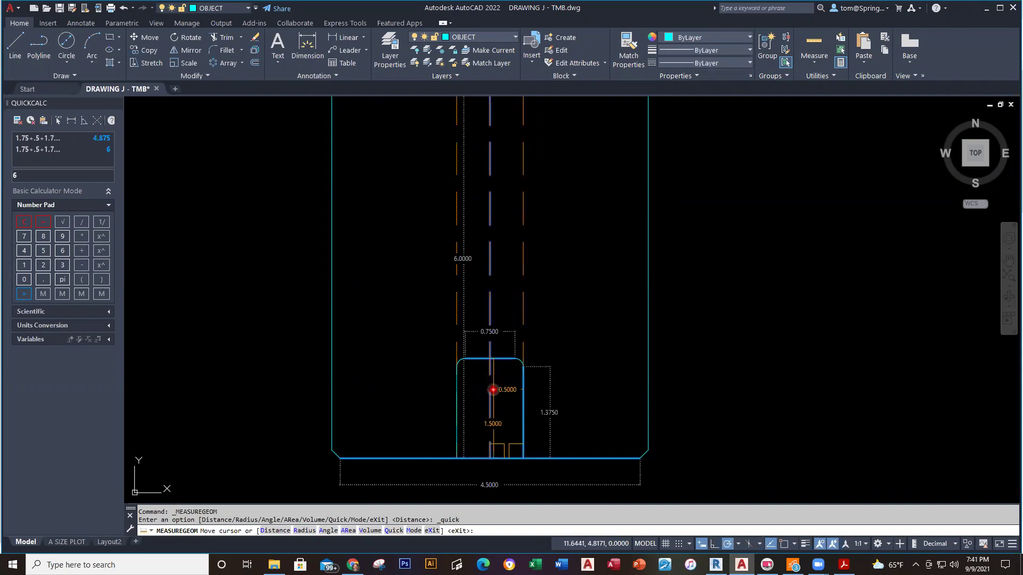
click(815, 63)
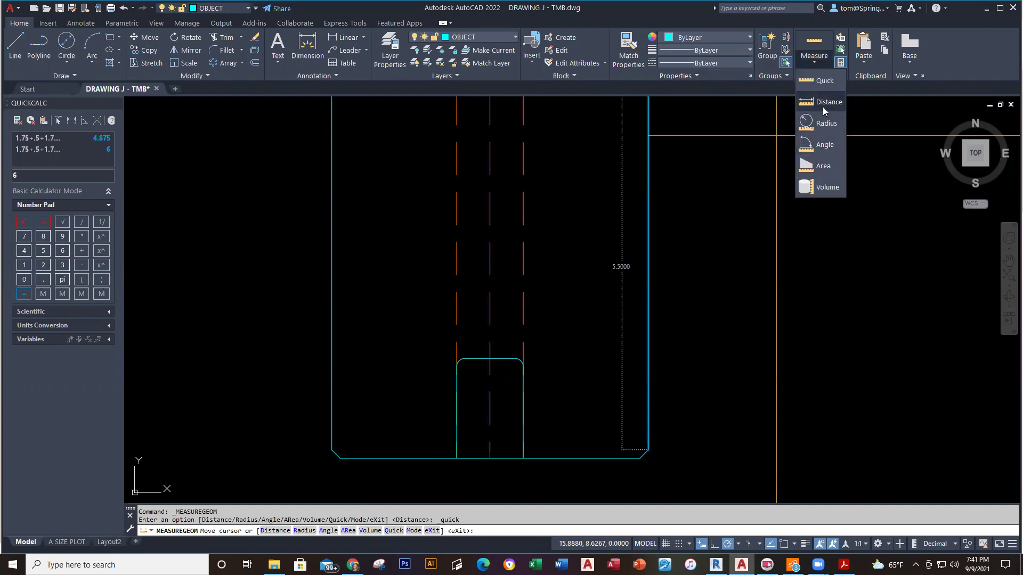
click(822, 107)
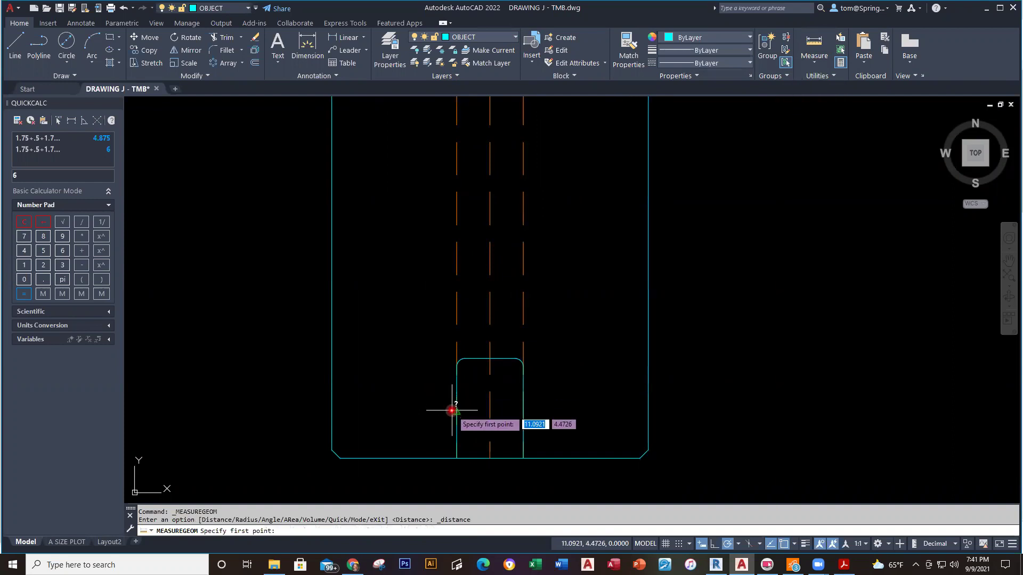
click(454, 411)
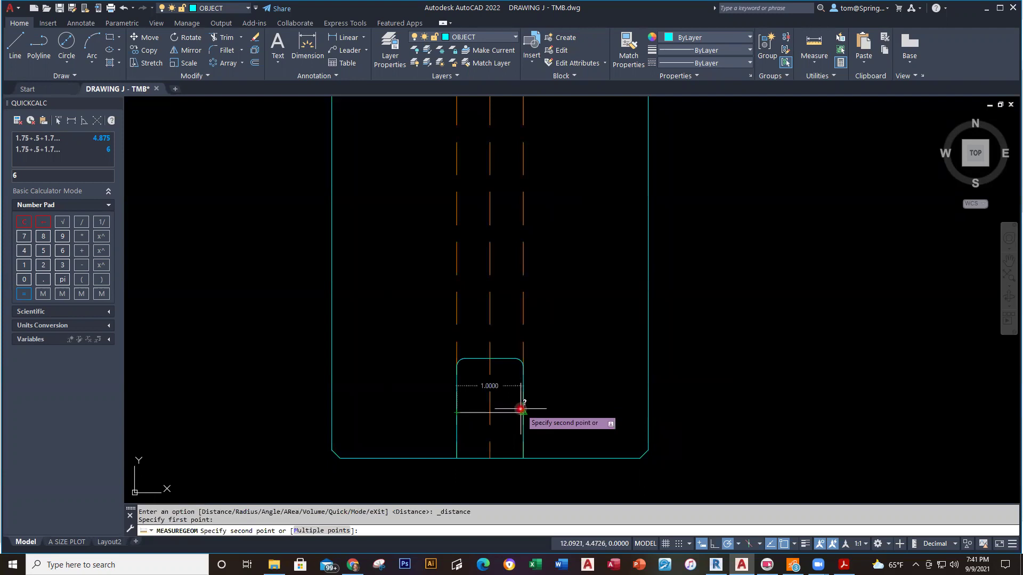
key(Escape)
key(Escape)
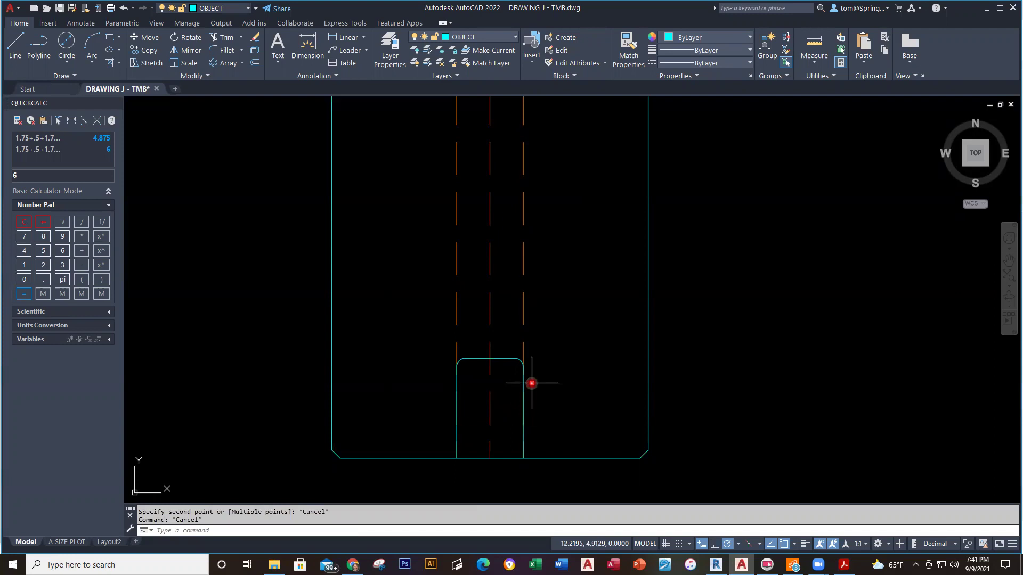
Check the middle step's width in the practice PDF and offset the middle centerline 1.125 to each side in AutoCAD.
key(alt+Tab)
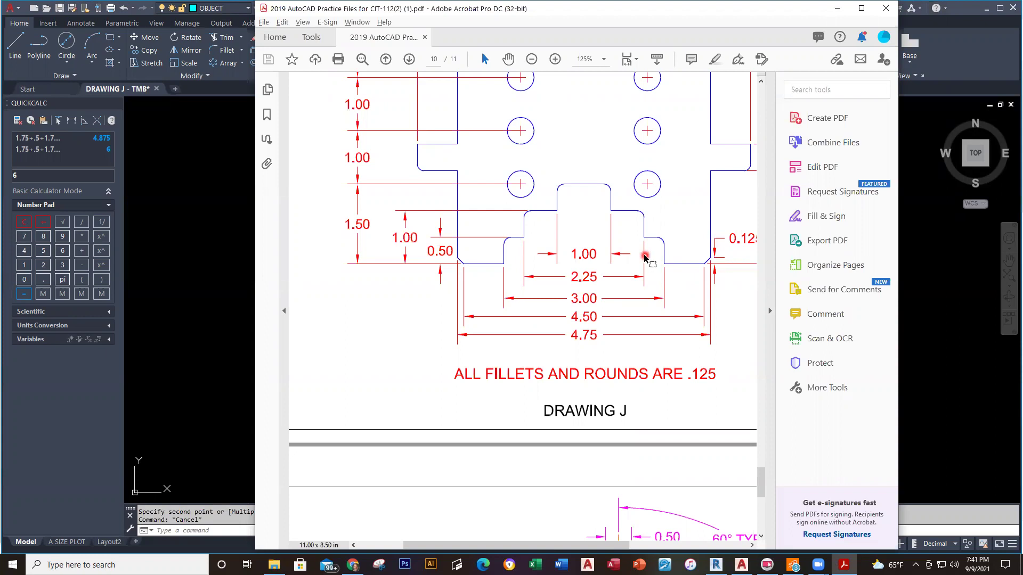
key(alt+Tab)
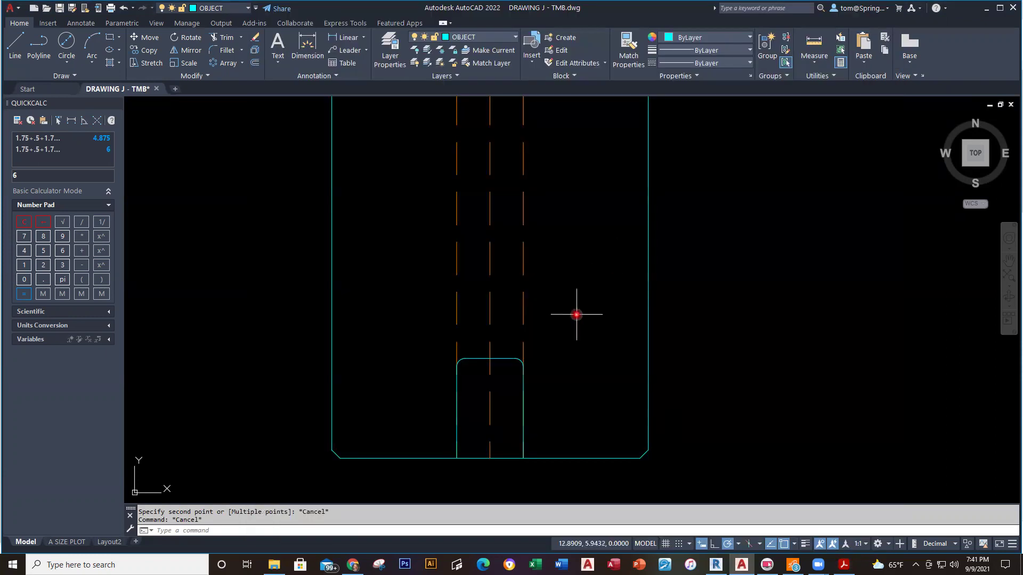
text(o)
key(Return)
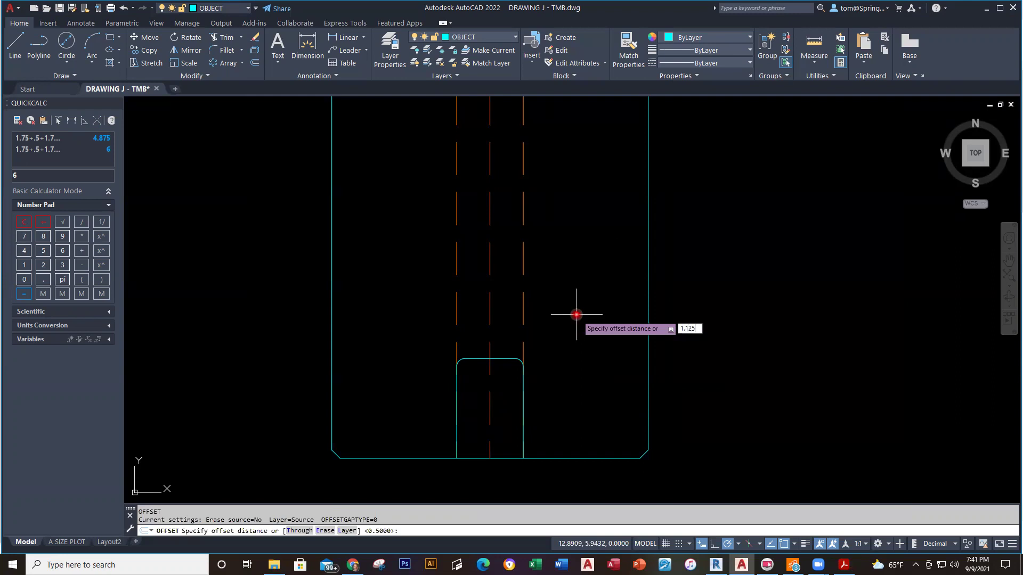
key(Return)
click(489, 318)
click(497, 322)
click(457, 306)
click(450, 298)
key(Return)
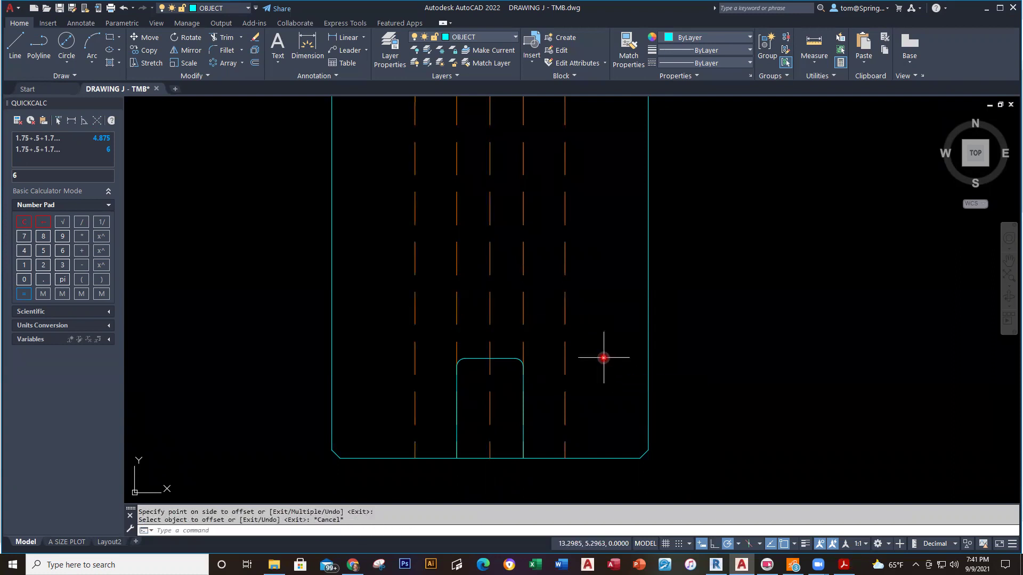
Check the middle step in the practice PDF and draw its outline in AutoCAD, 1 high from the bottom edge between the outermost centerlines.
key(alt+Tab)
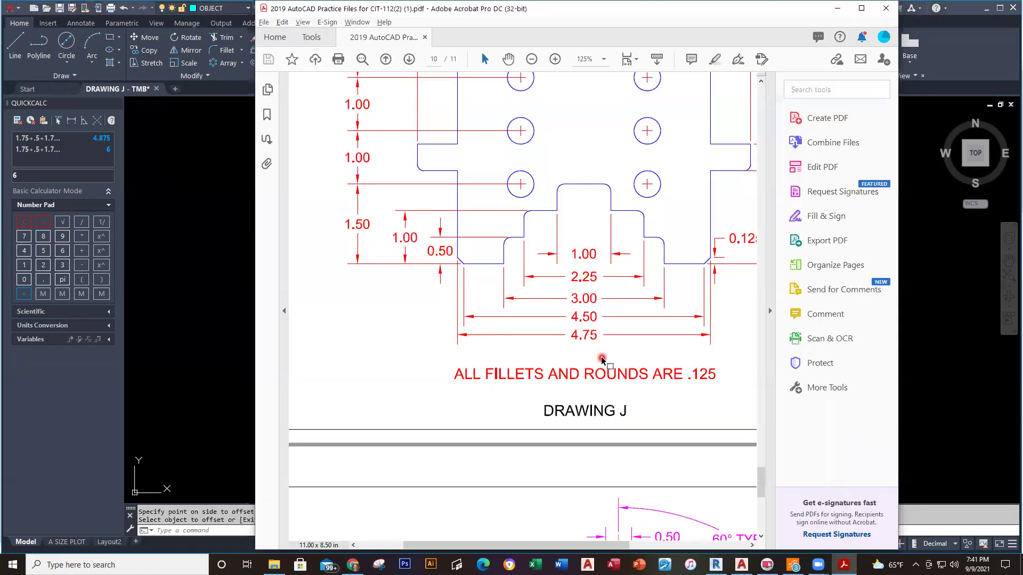
click(25, 66)
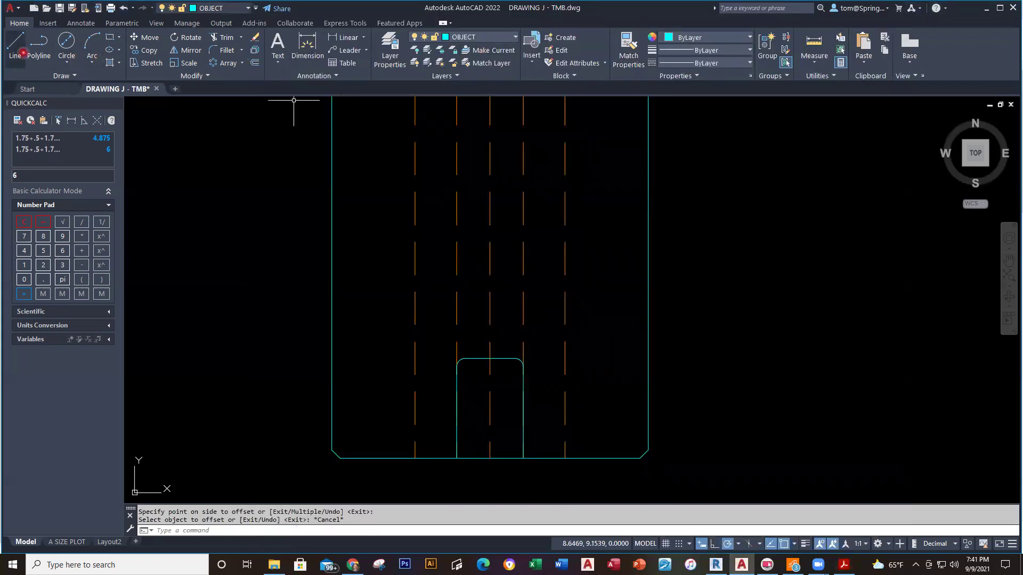
click(19, 52)
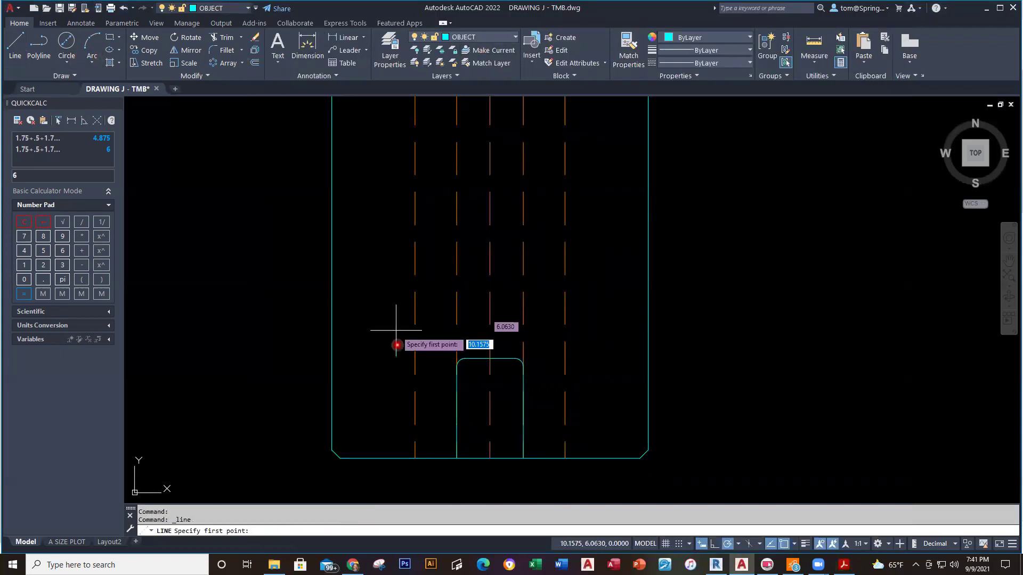
click(414, 458)
text(1)
key(Return)
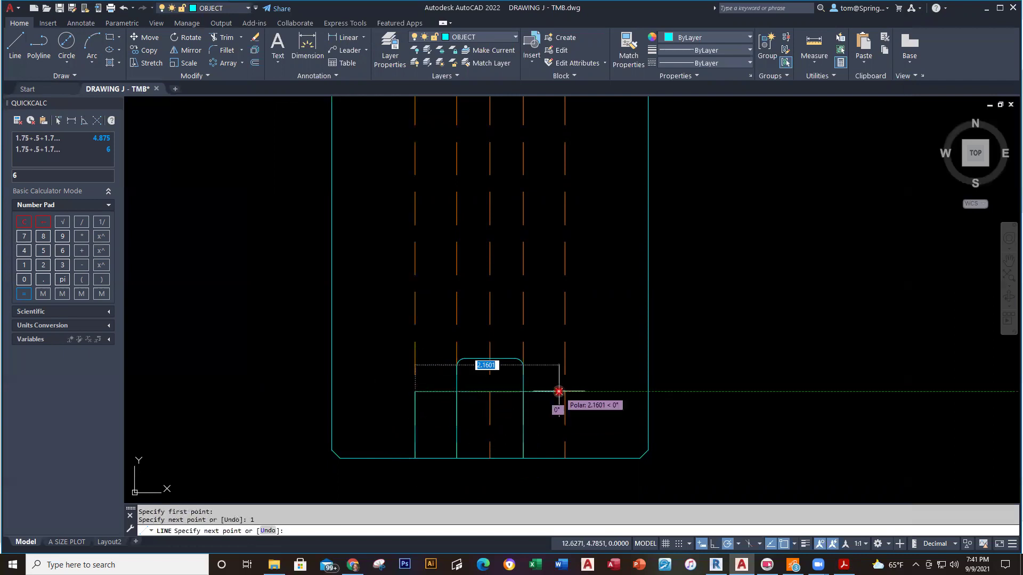
click(565, 386)
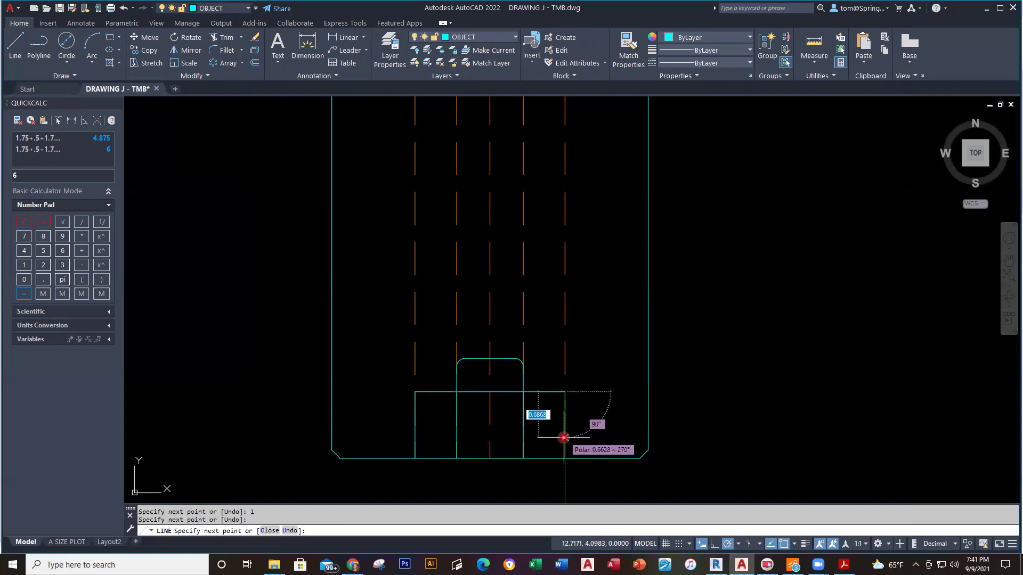
click(564, 457)
key(Escape)
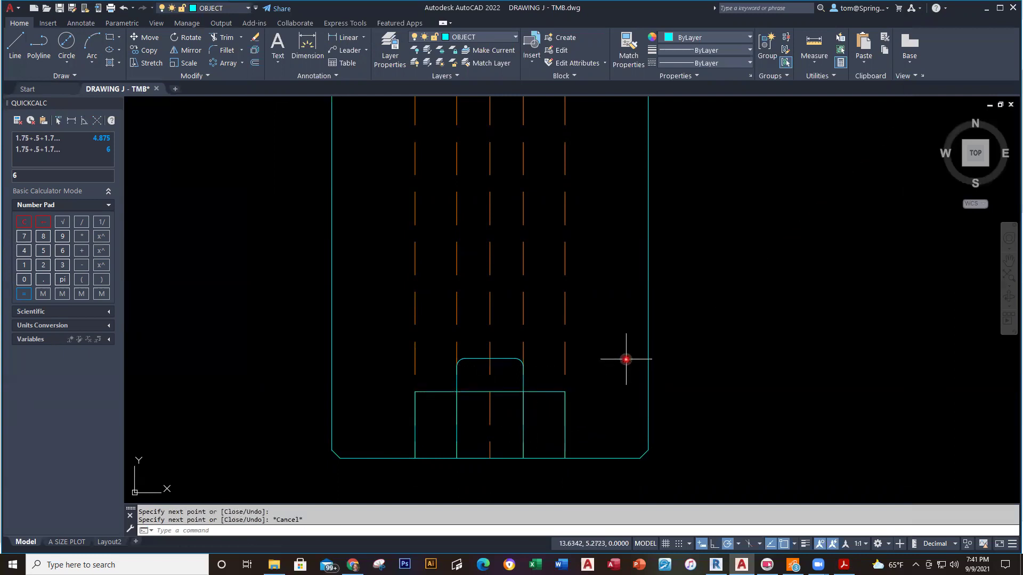
Fillet both upper corners of the middle step with the 0.125 radius.
text(f)
key(Return)
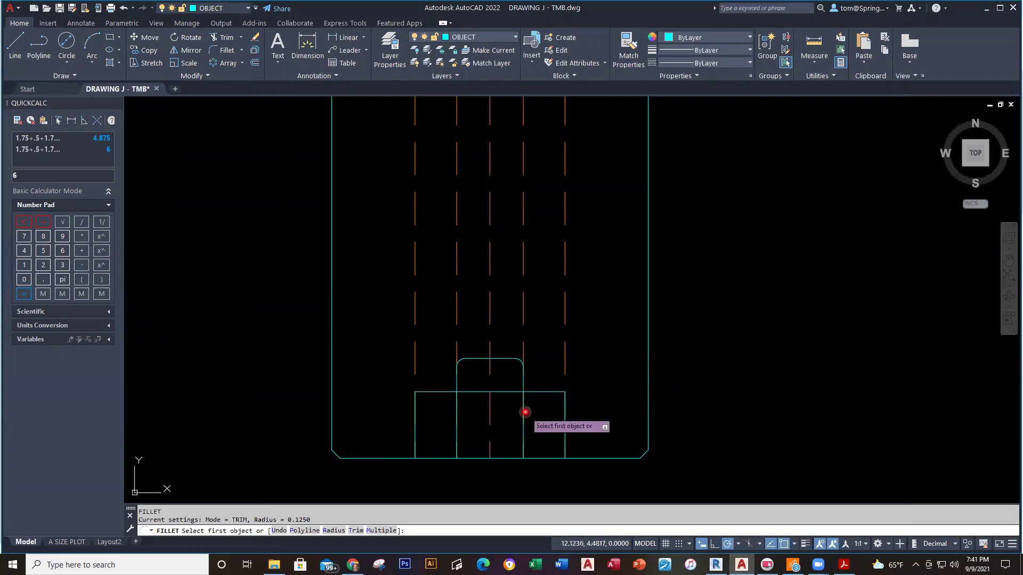
click(549, 392)
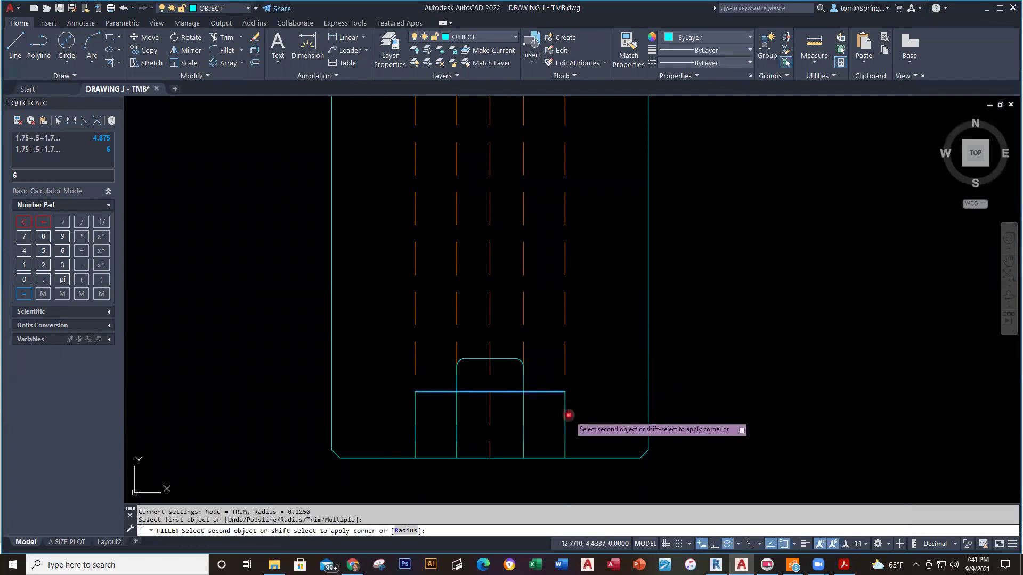
click(565, 414)
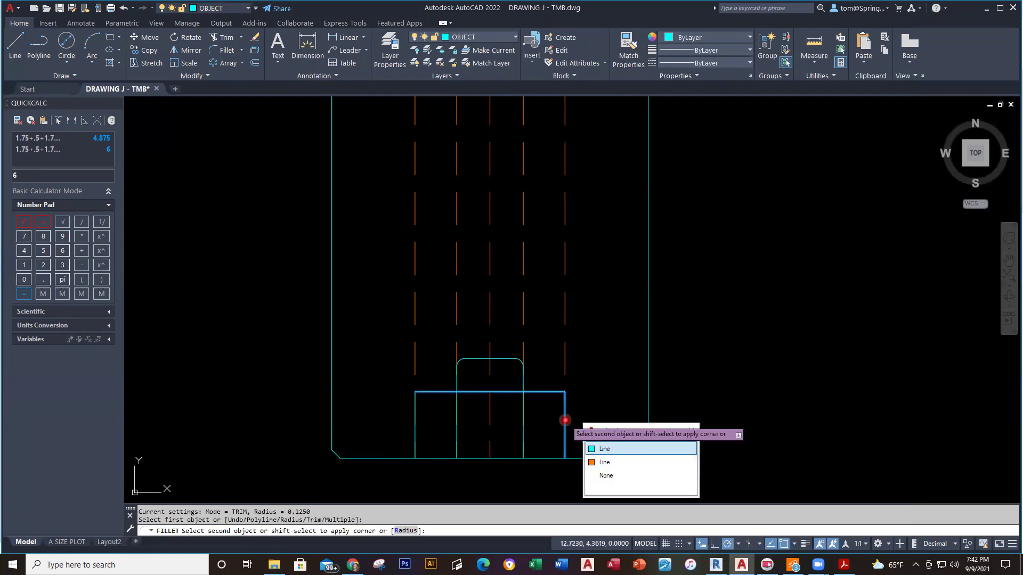
key(Return)
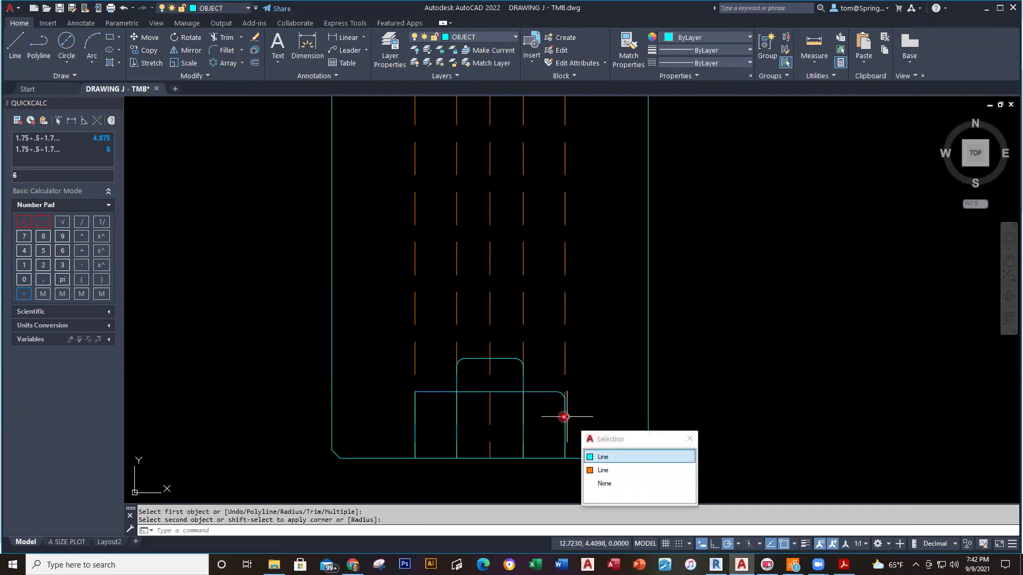
right_click(295, 388)
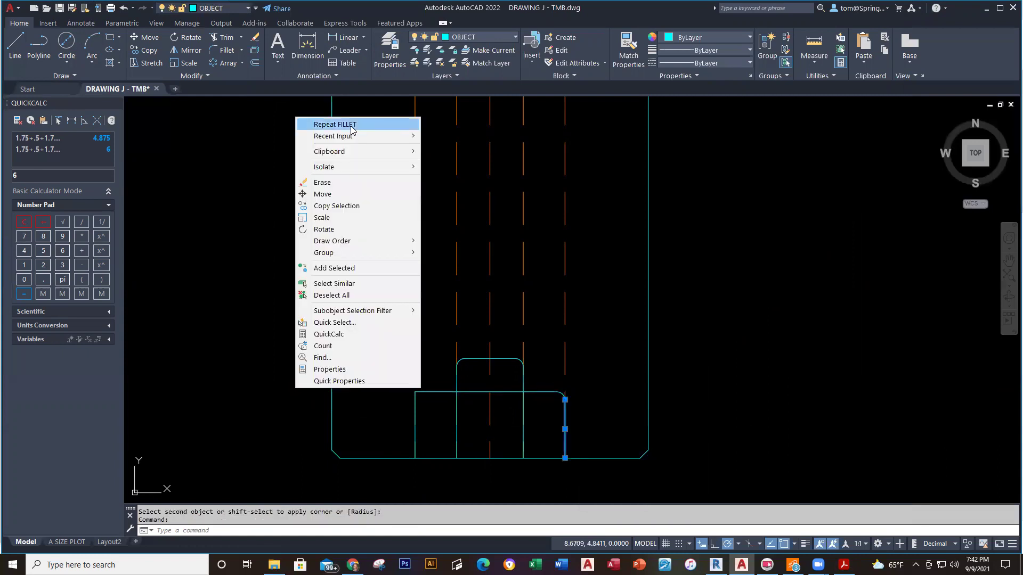
click(351, 128)
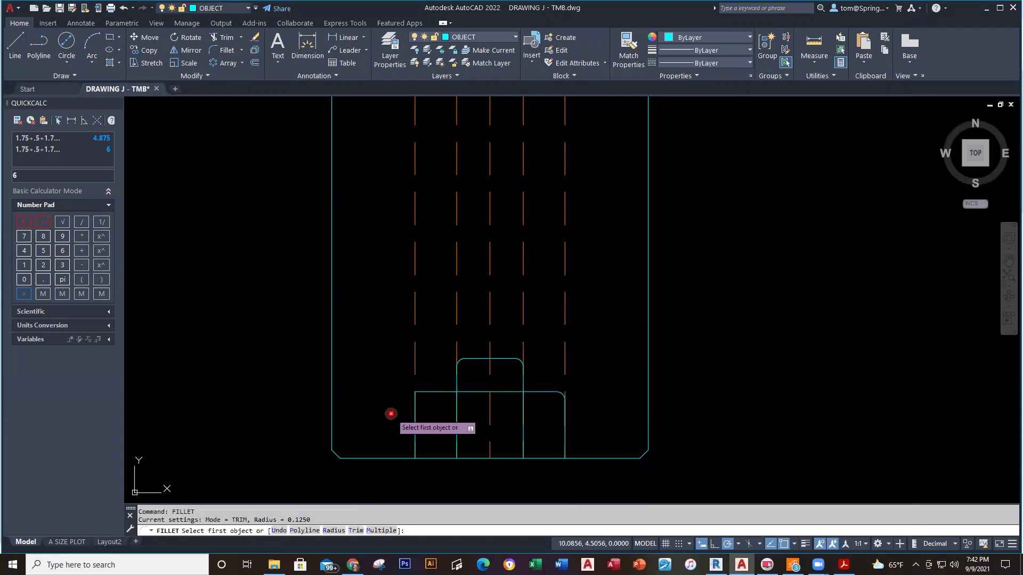
click(419, 400)
click(429, 392)
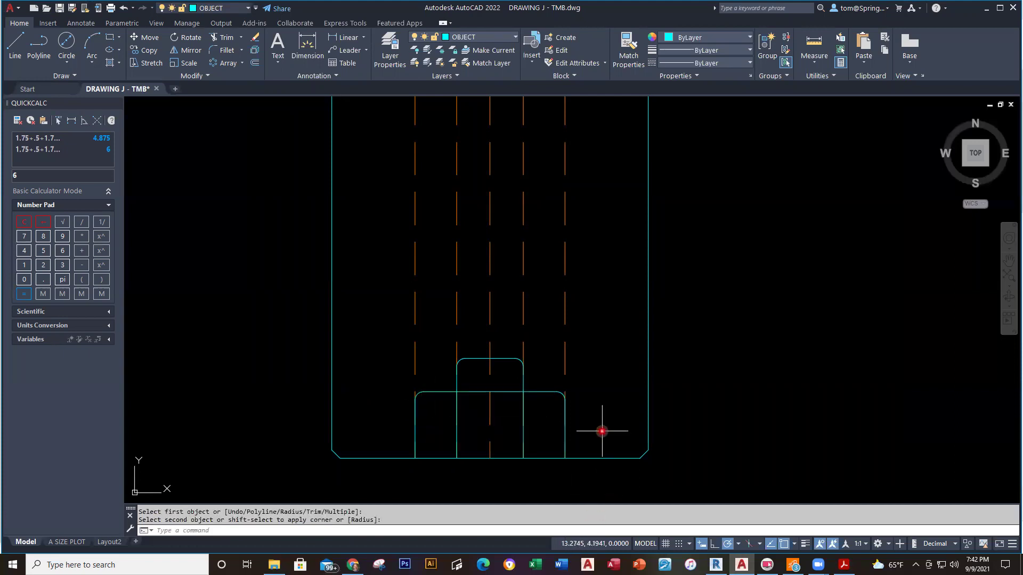
Measure the middle step's width between its vertical sides along the part's bottom edge.
key(alt+Tab)
key(alt+Tab)
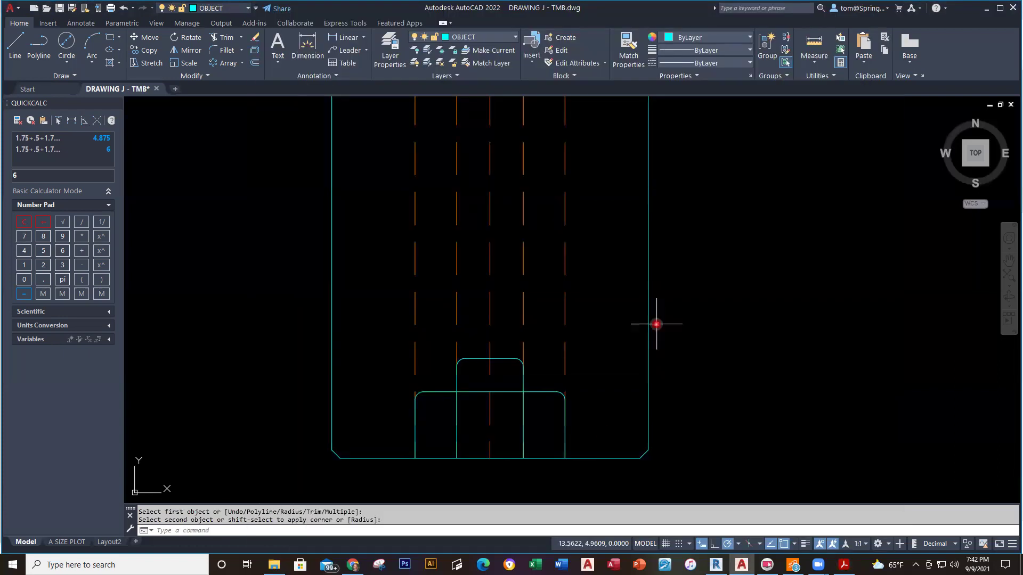
click(819, 57)
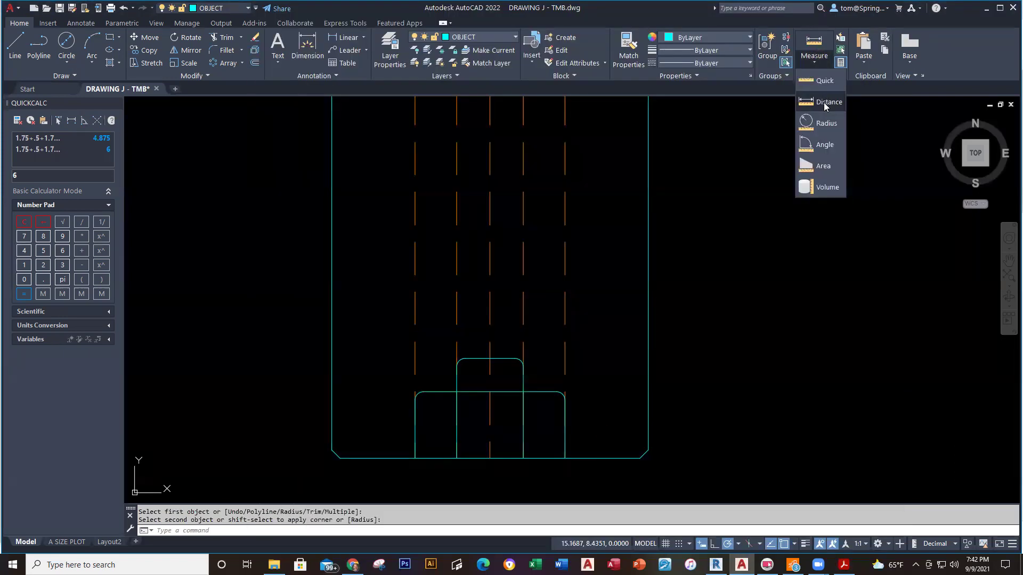
click(823, 102)
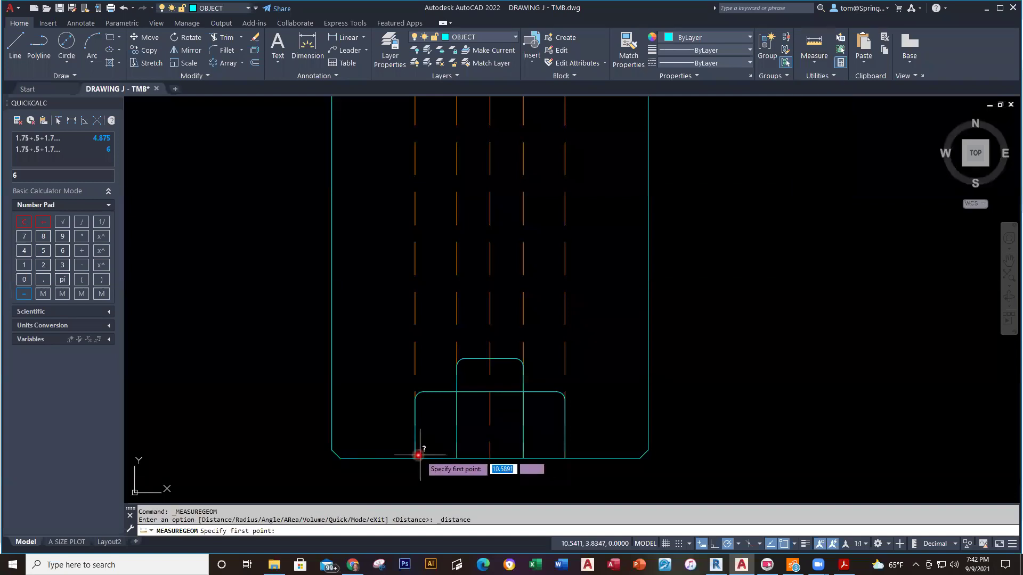
click(415, 457)
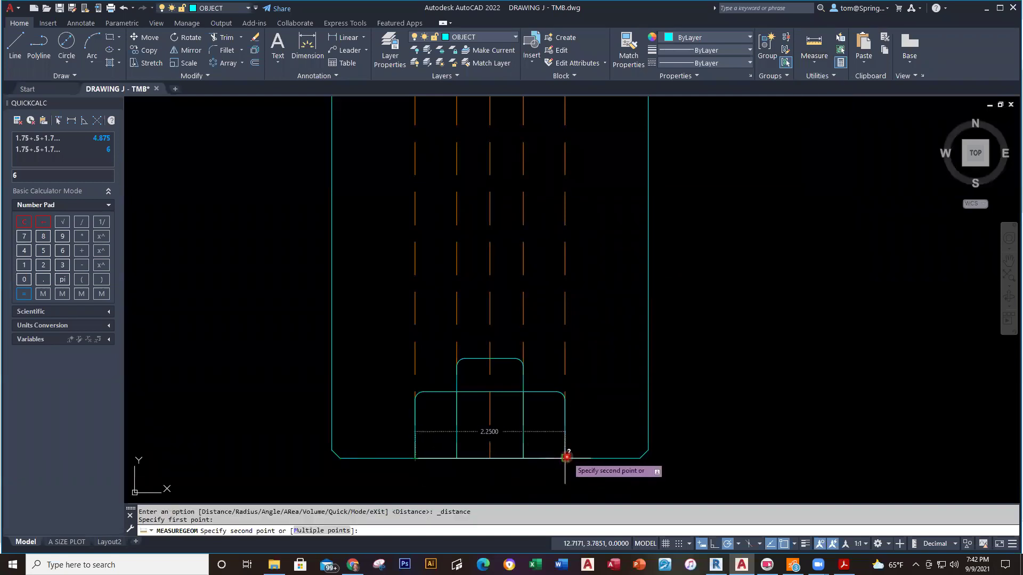
key(Escape)
scroll(612, 406, down, 3)
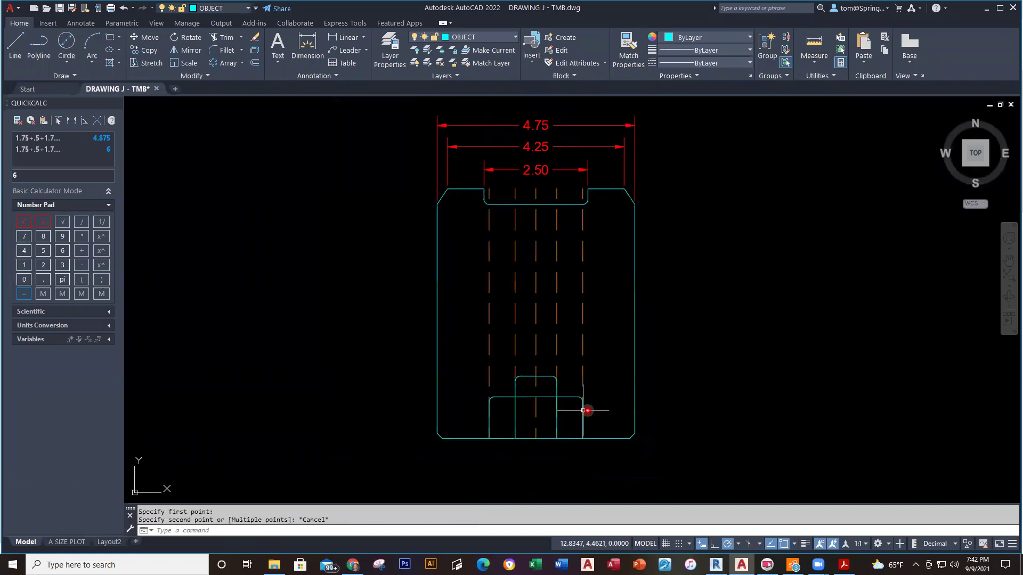
Check the widest step's dimensions in the practice PDF in Acrobat and offset the middle centerline 1.5 to each side in AutoCAD.
key(alt+Tab)
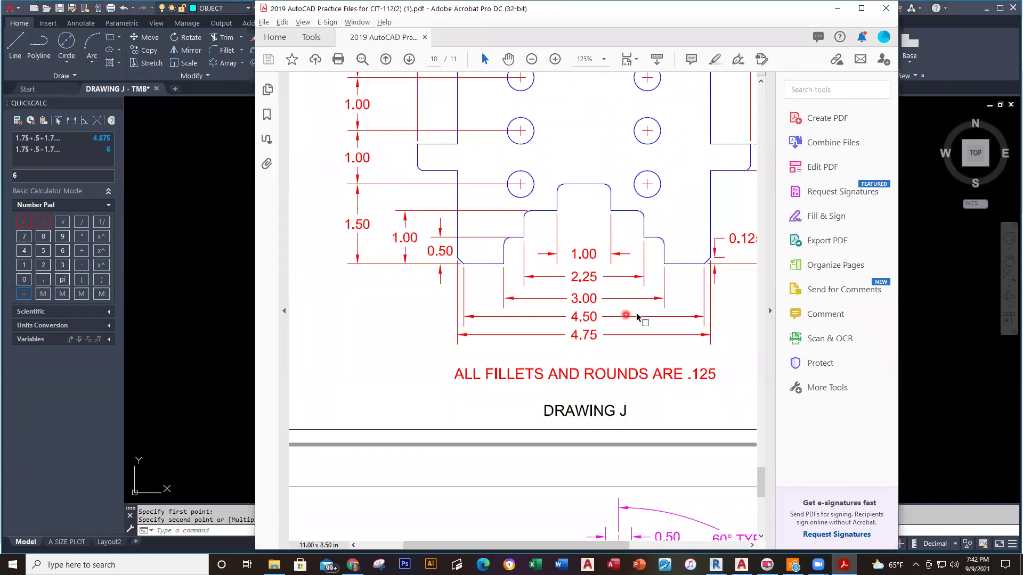
key(alt+Tab)
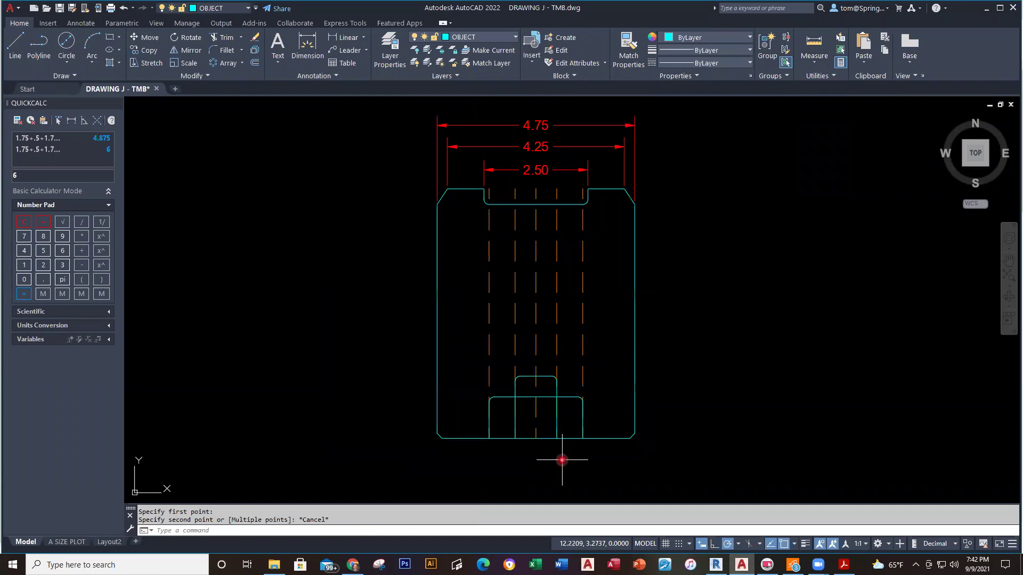
scroll(562, 460, up, 2)
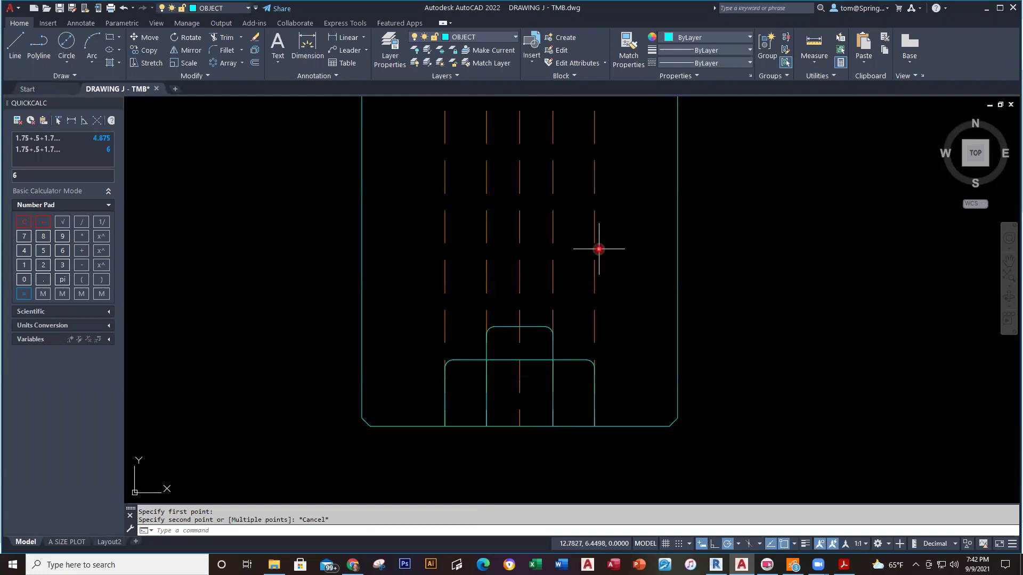
click(256, 63)
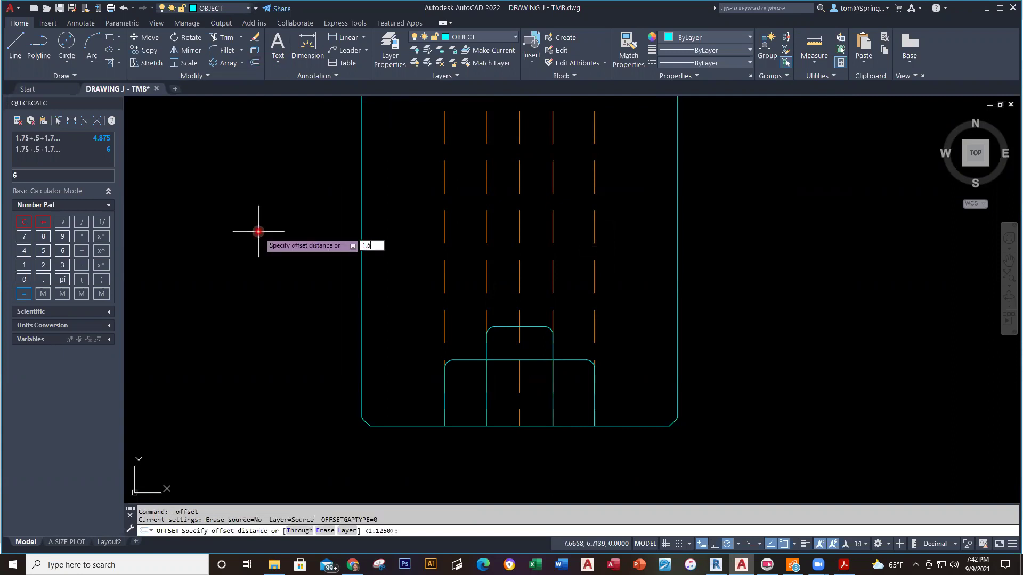
key(Return)
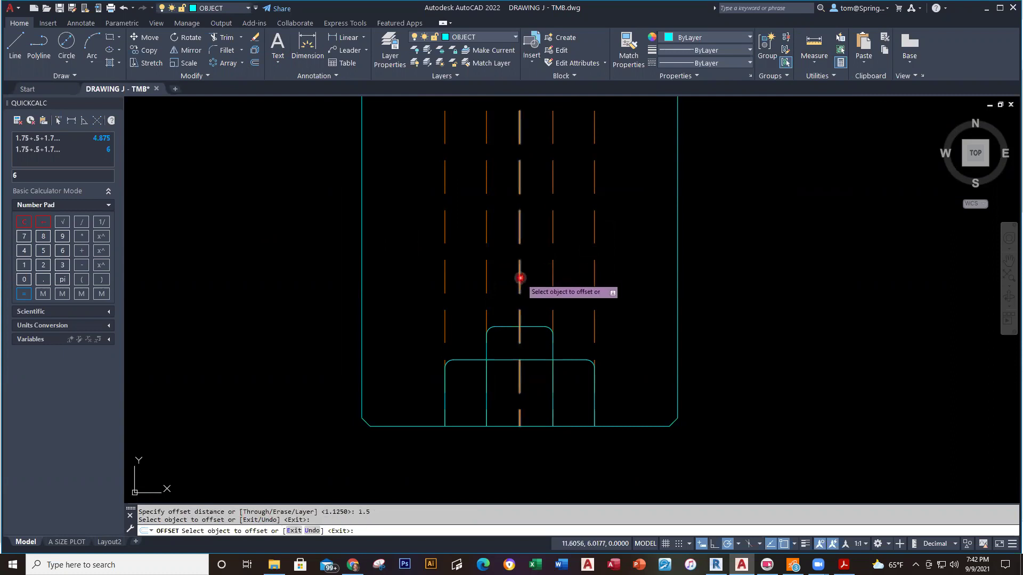
click(520, 278)
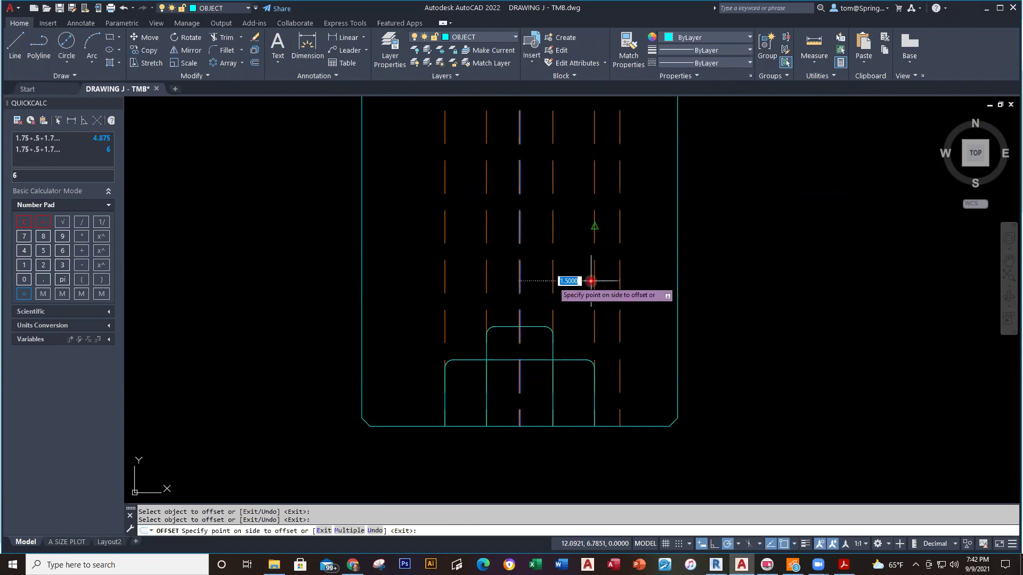
click(655, 292)
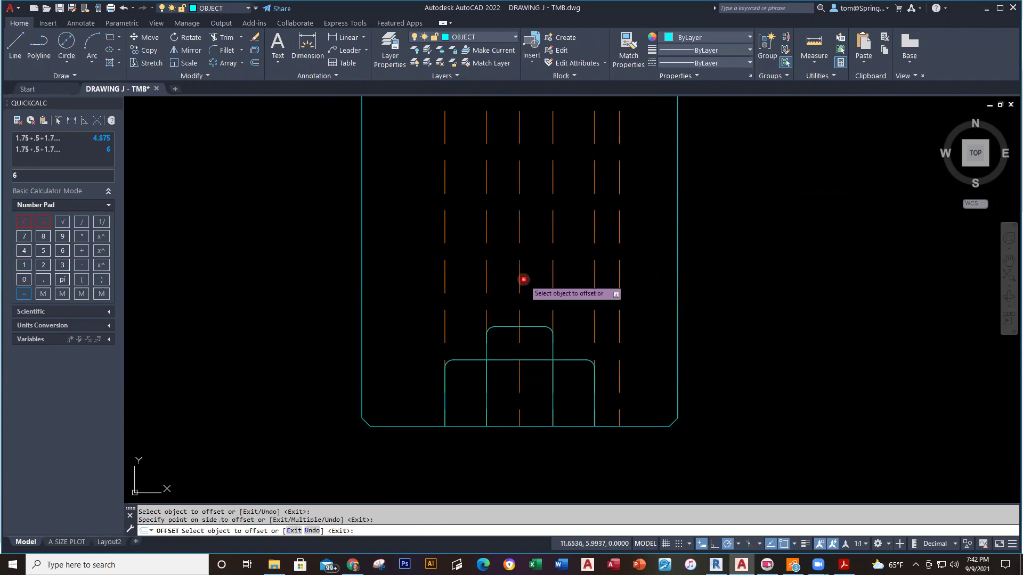
click(445, 277)
click(437, 277)
key(Escape)
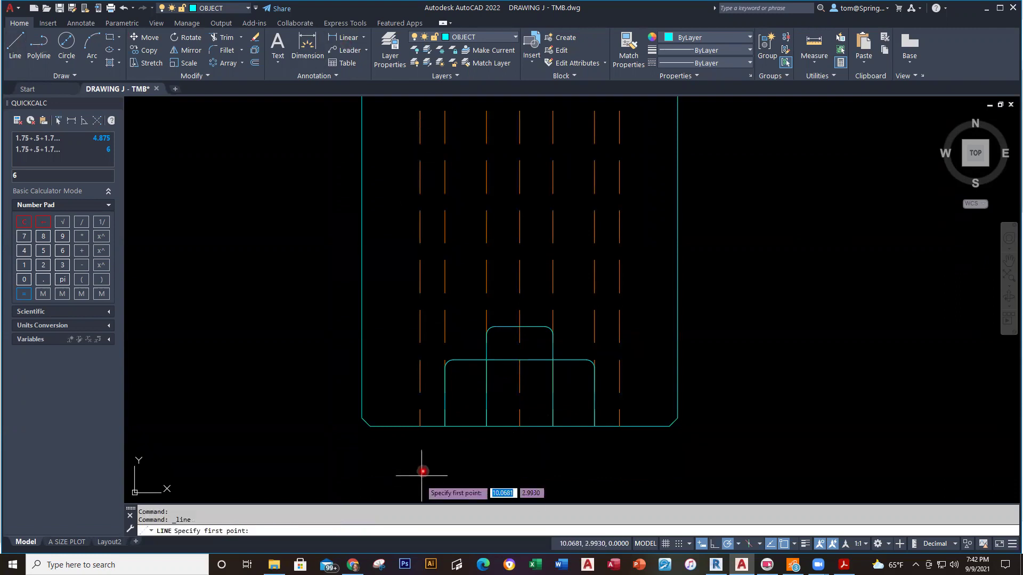
Draw the widest step's outline 0.5 high from the bottom edge between the outermost centerlines.
click(420, 427)
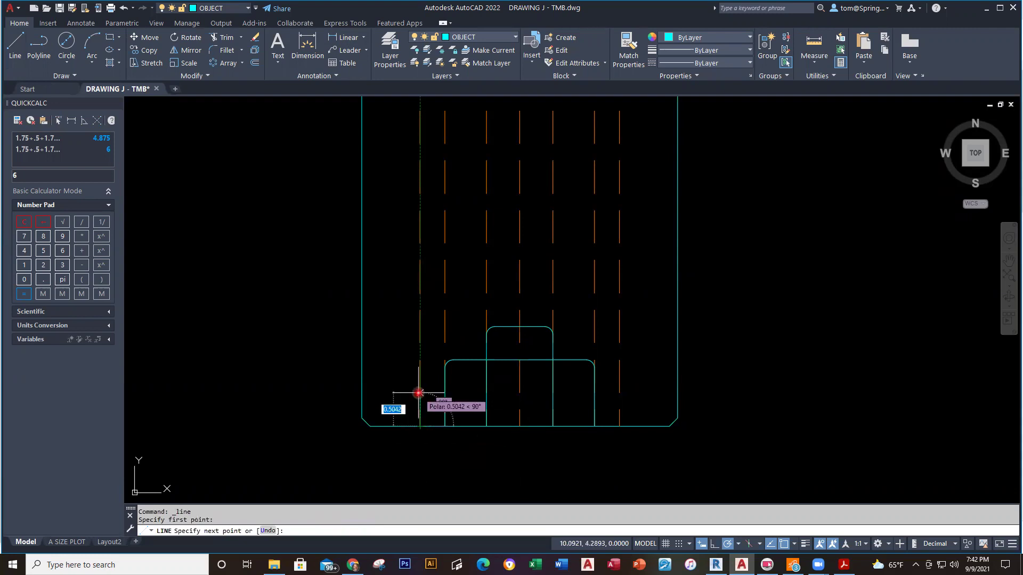
text(.5)
key(Return)
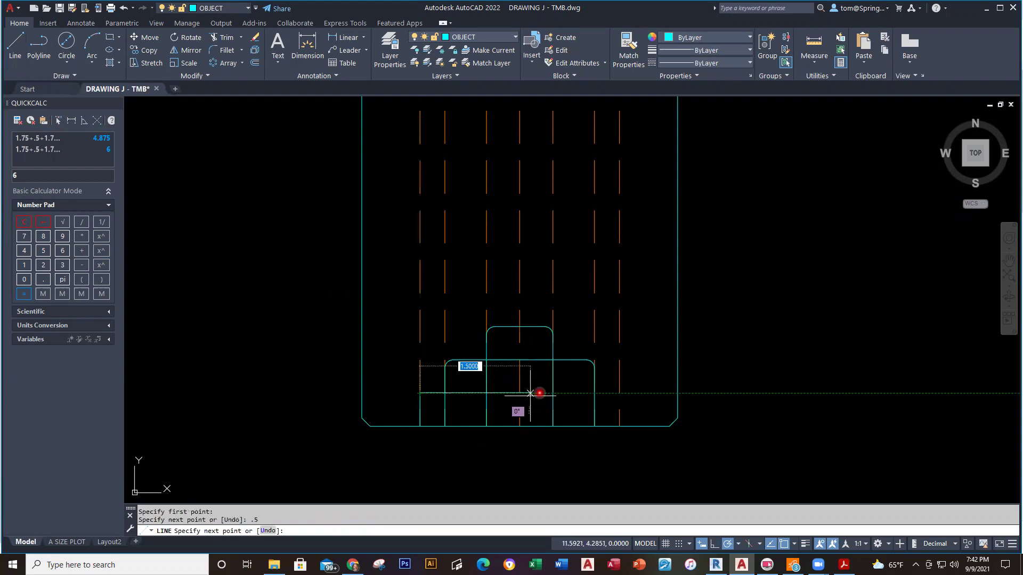
click(619, 394)
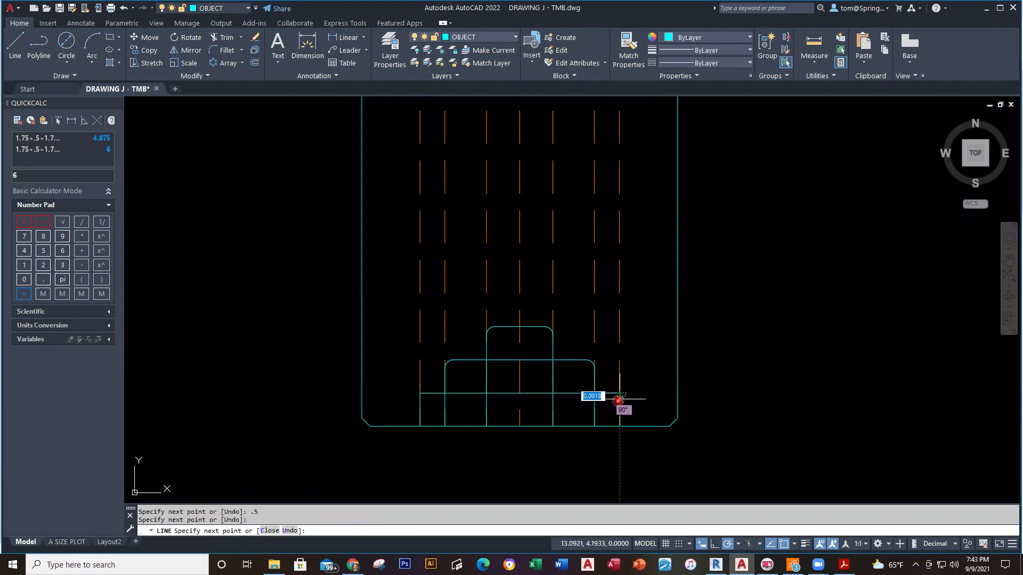
click(622, 428)
key(Escape)
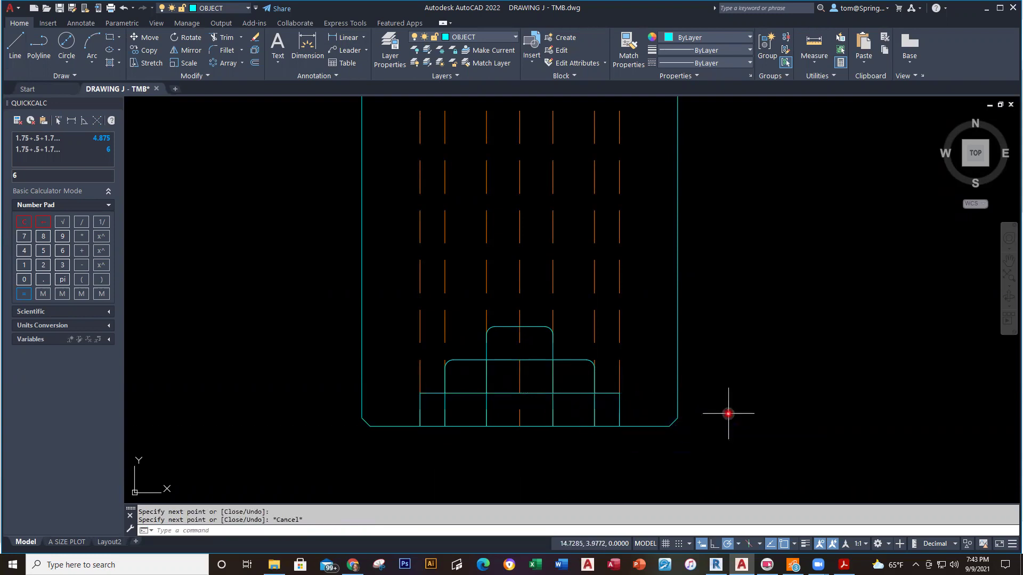
Fillet both upper corners of the widest step with the 0.125 radius.
text(f)
key(Return)
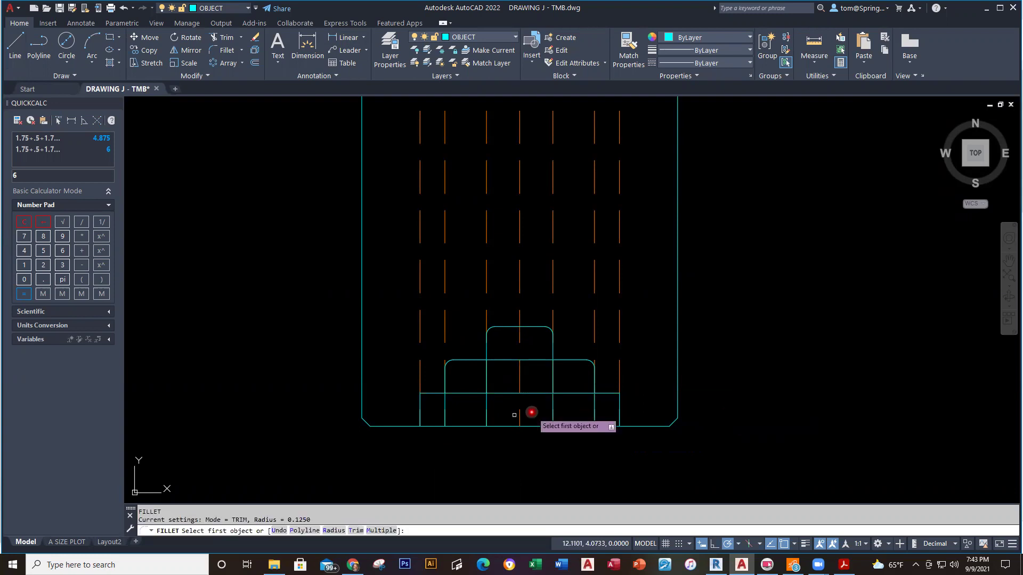
click(420, 411)
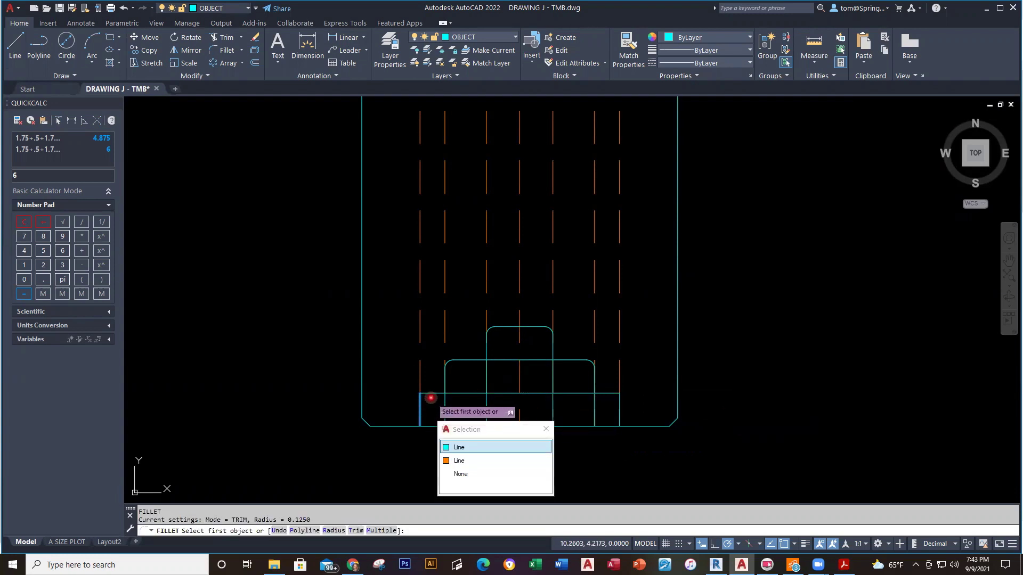
click(431, 393)
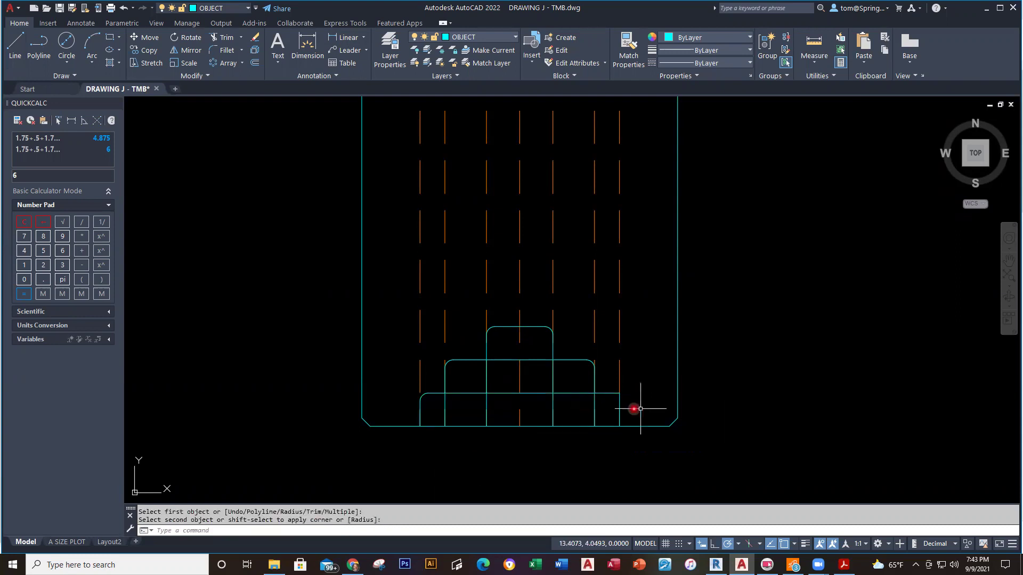
right_click(658, 392)
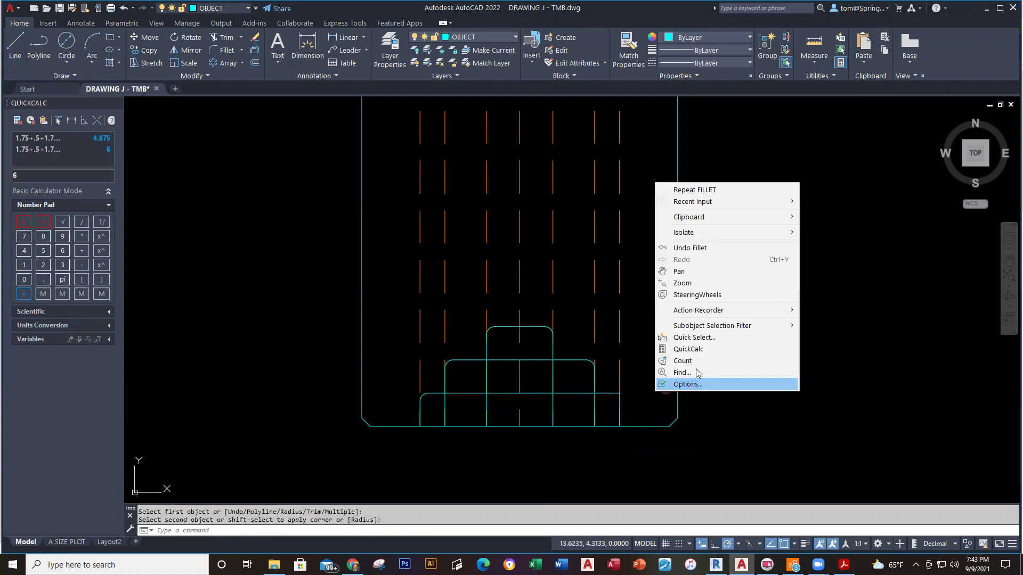
click(740, 191)
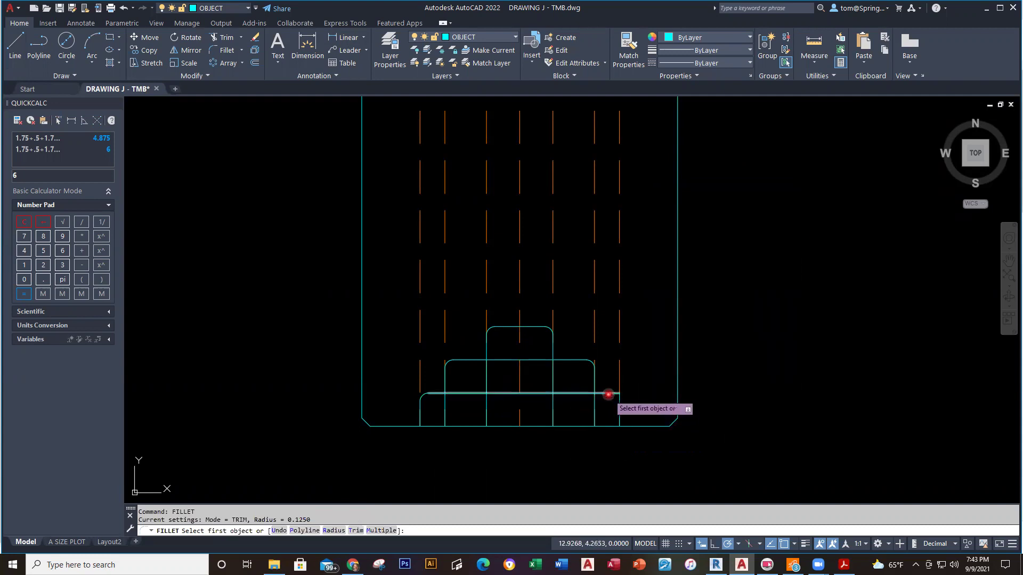
click(605, 393)
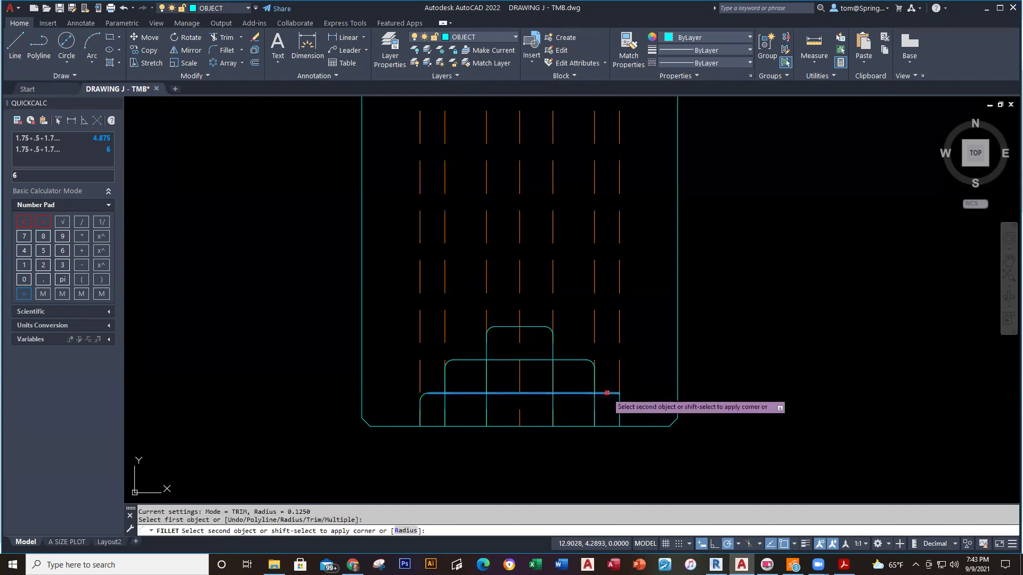
right_click(637, 419)
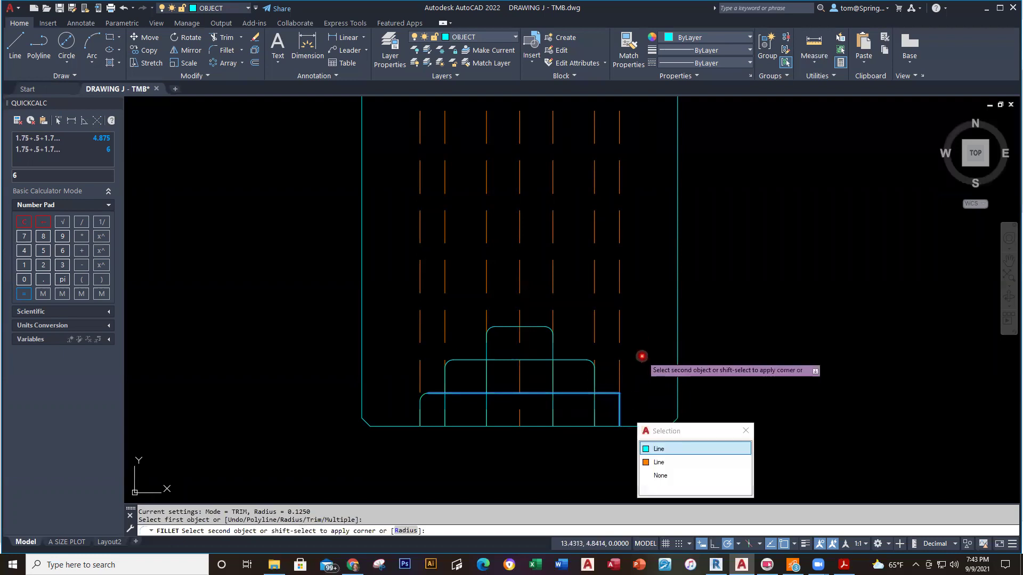
key(Escape)
click(621, 407)
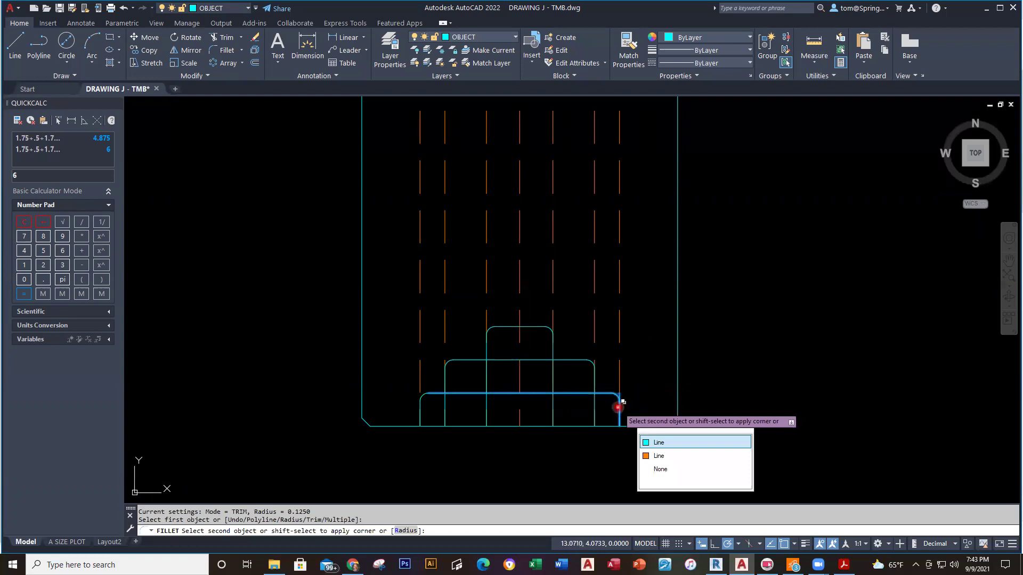
click(618, 407)
click(617, 407)
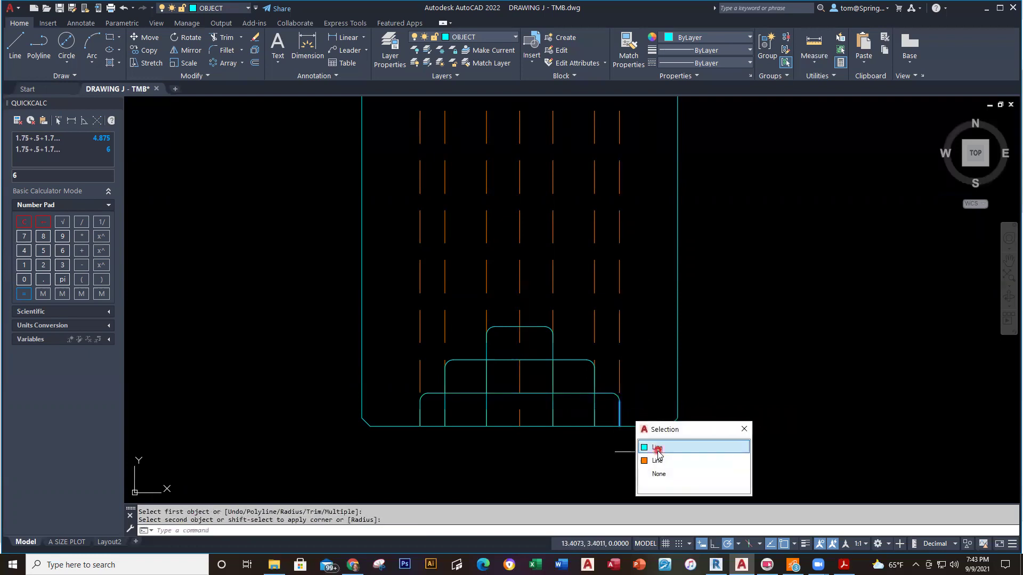
key(Escape)
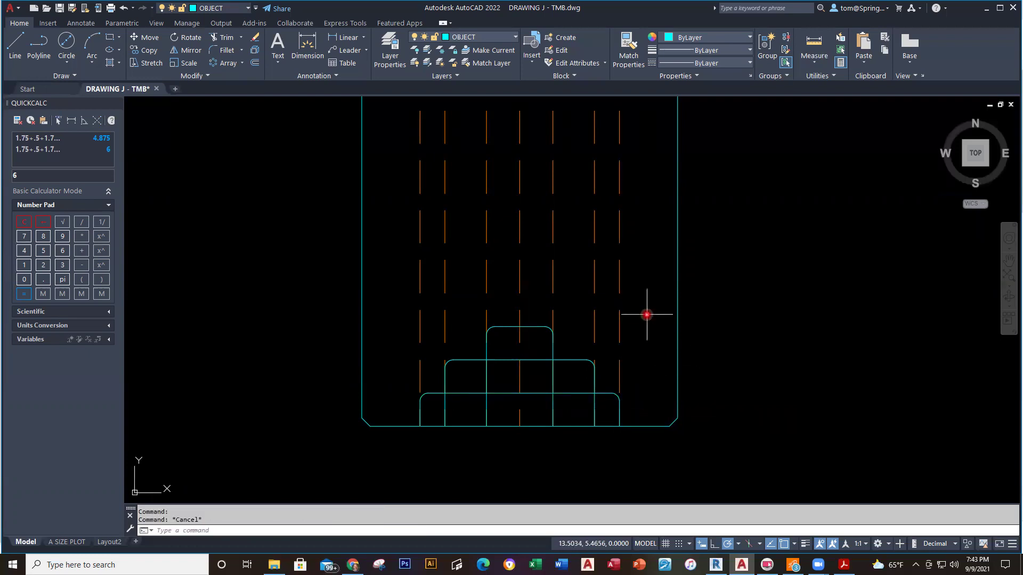
Erase the six offset centerlines on both sides of the part's middle centerline.
click(644, 216)
click(541, 275)
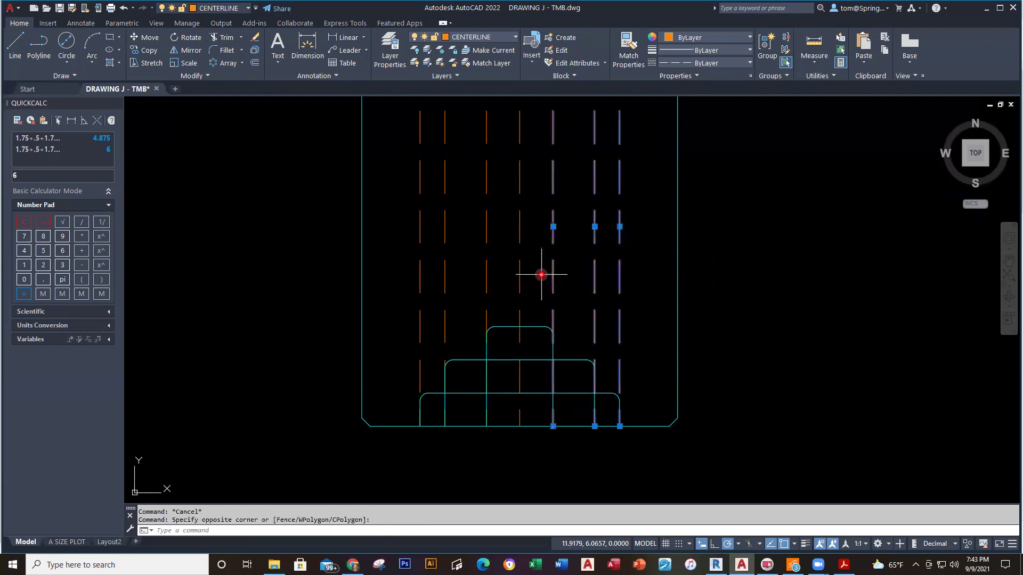
key(Delete)
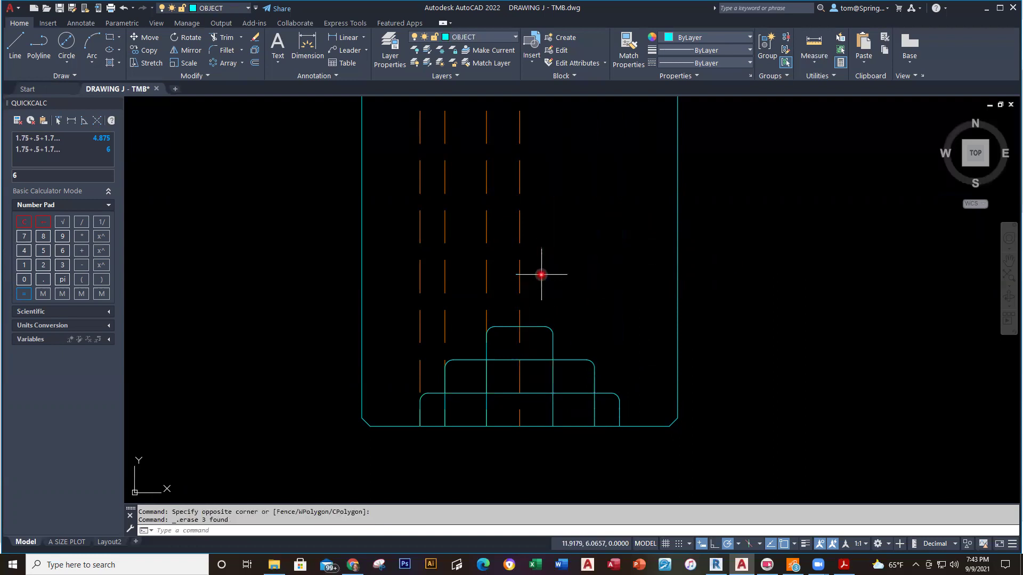
click(502, 251)
click(413, 313)
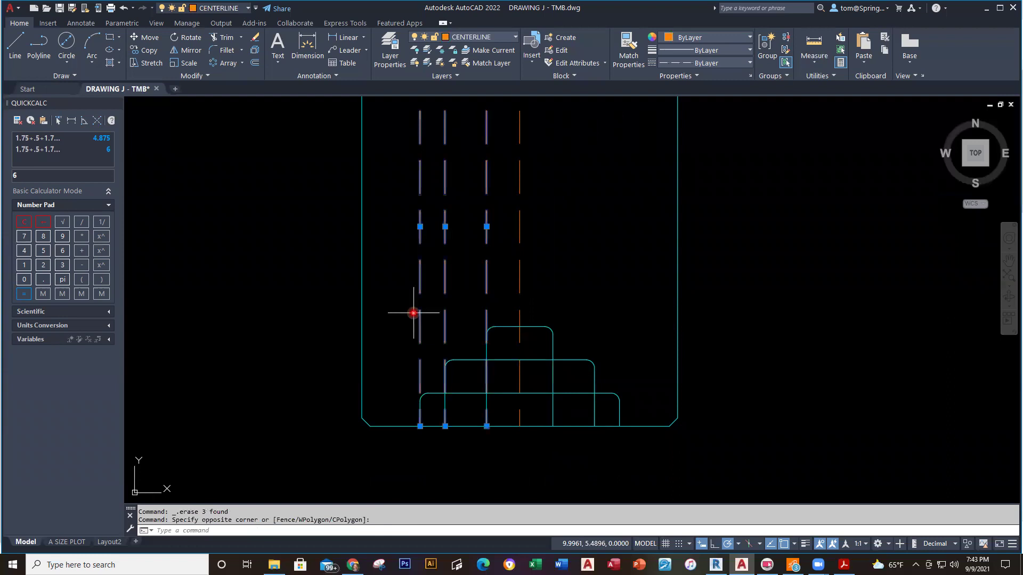
key(Delete)
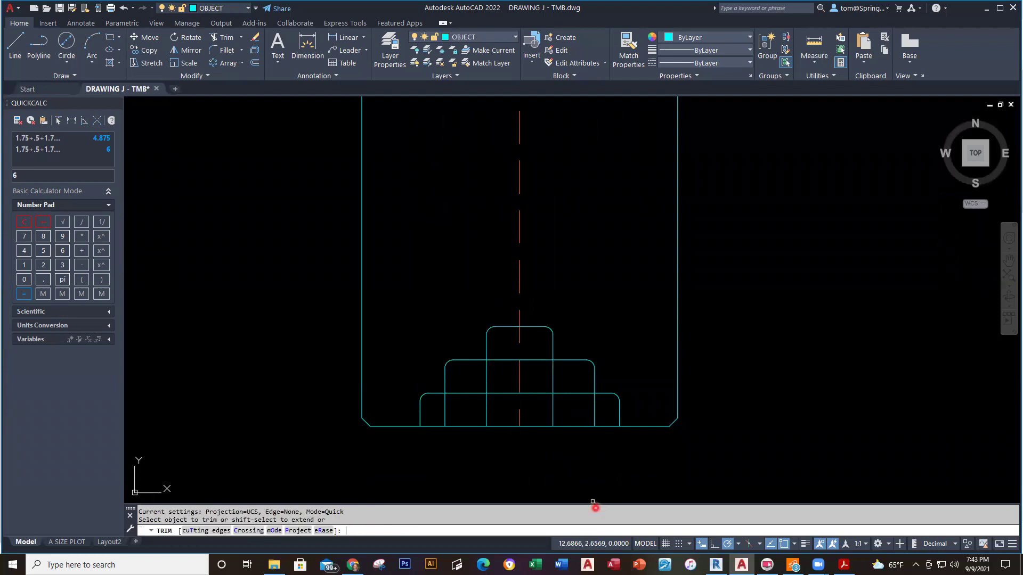
Trim the overlapping lines inside the bottom cutout, leaving only its stepped outline and the centerline above it.
mouse_move(607, 479)
mouse_down()
mouse_move(580, 386)
mouse_move(542, 366)
mouse_move(534, 345)
mouse_move(453, 406)
mouse_move(496, 453)
mouse_move(547, 406)
mouse_move(490, 434)
mouse_move(496, 376)
mouse_move(541, 395)
mouse_move(521, 422)
mouse_move(487, 409)
mouse_move(530, 393)
mouse_move(583, 433)
mouse_move(608, 478)
mouse_up()
key(Escape)
scroll(536, 475, down, 2)
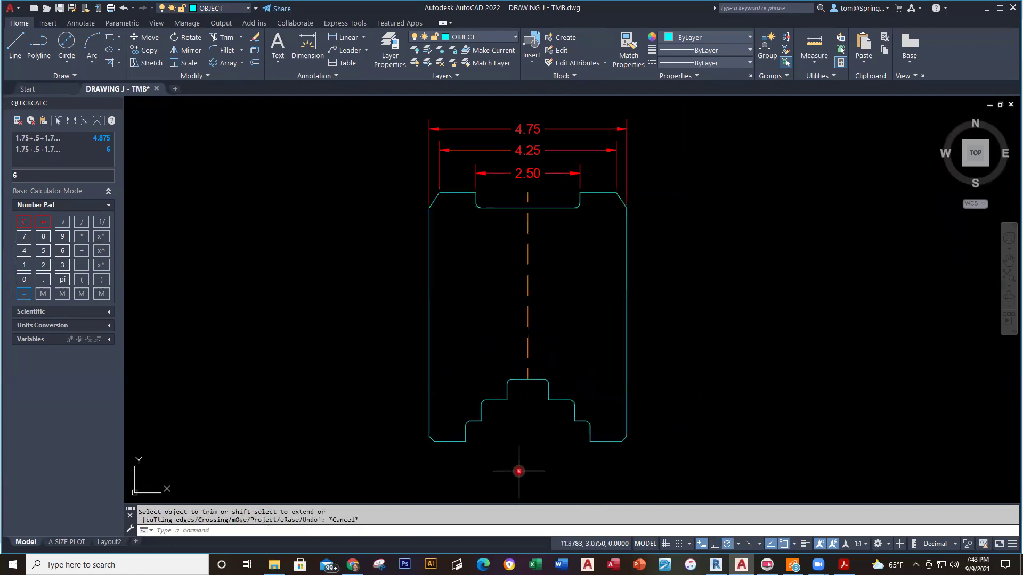
Make DIMENSIONS the current layer and place a linear dimension for the part's overall width below its bottom edge.
click(517, 37)
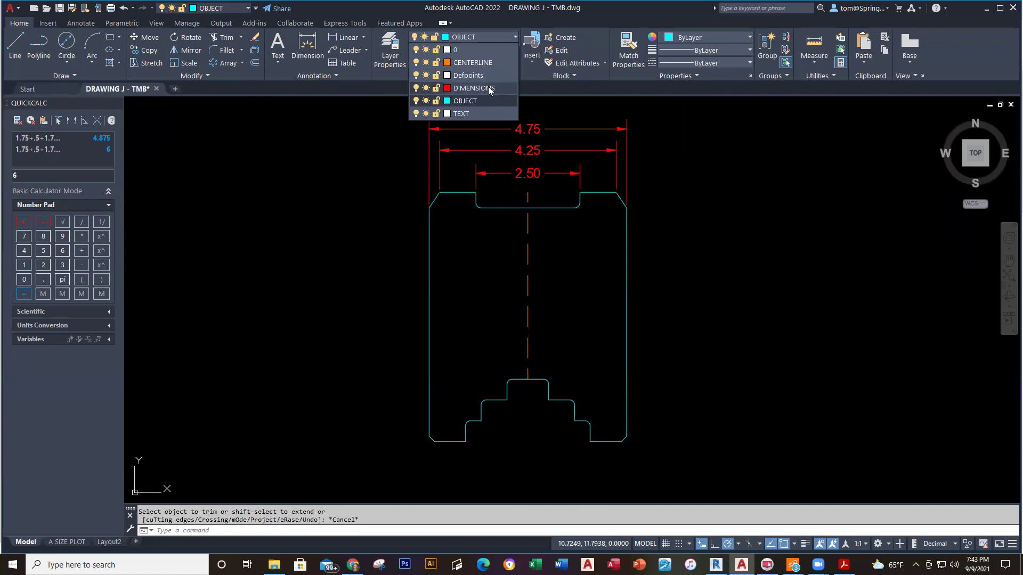
click(489, 91)
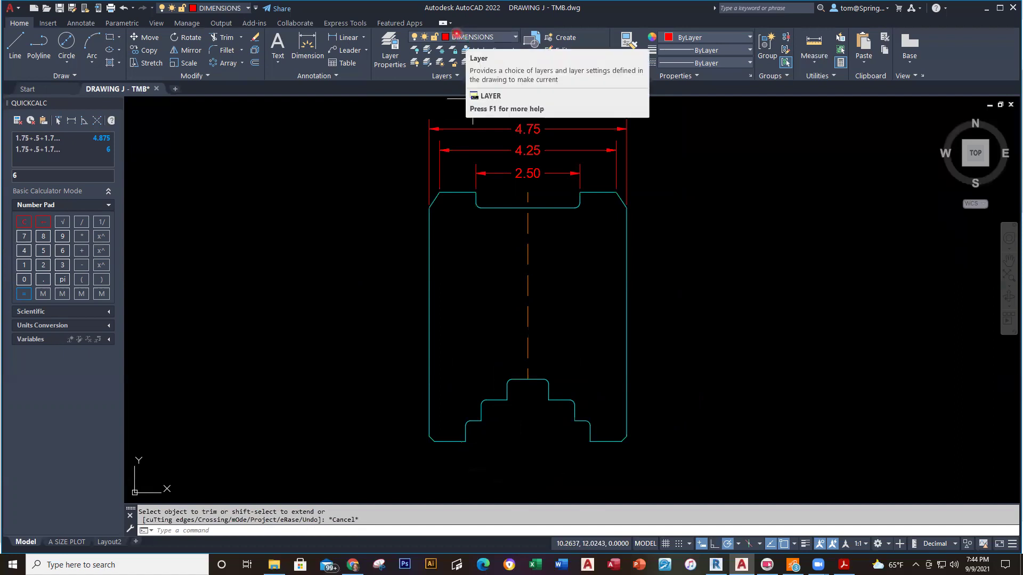
click(345, 37)
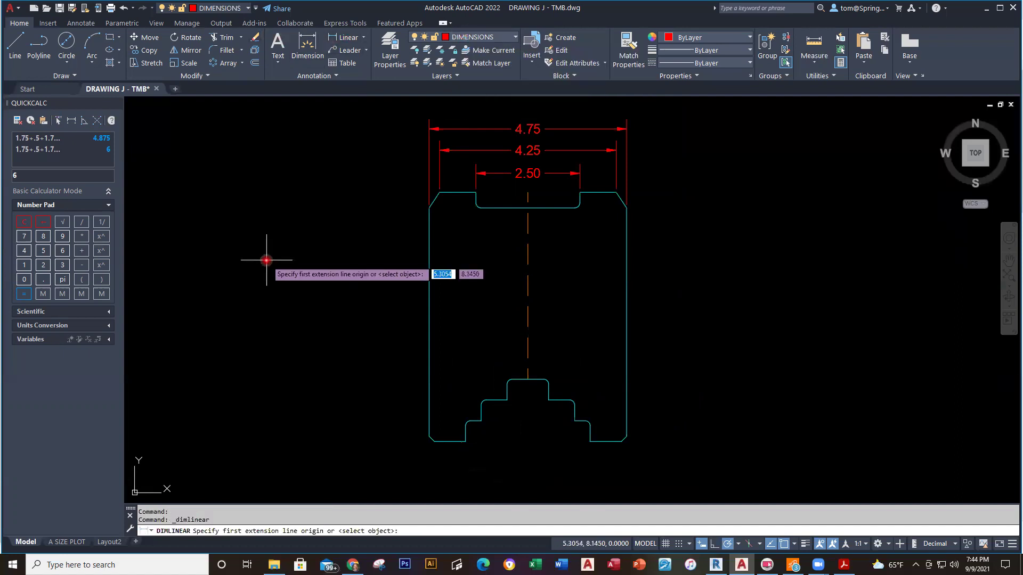
click(428, 436)
click(626, 435)
scroll(605, 493, down, 2)
middle_drag(598, 494, 596, 411)
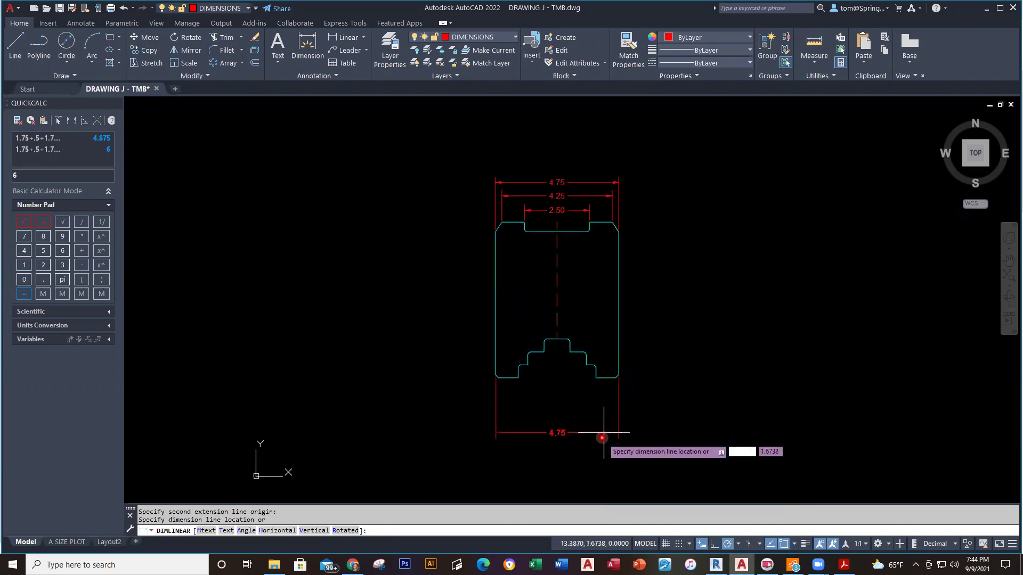
click(603, 436)
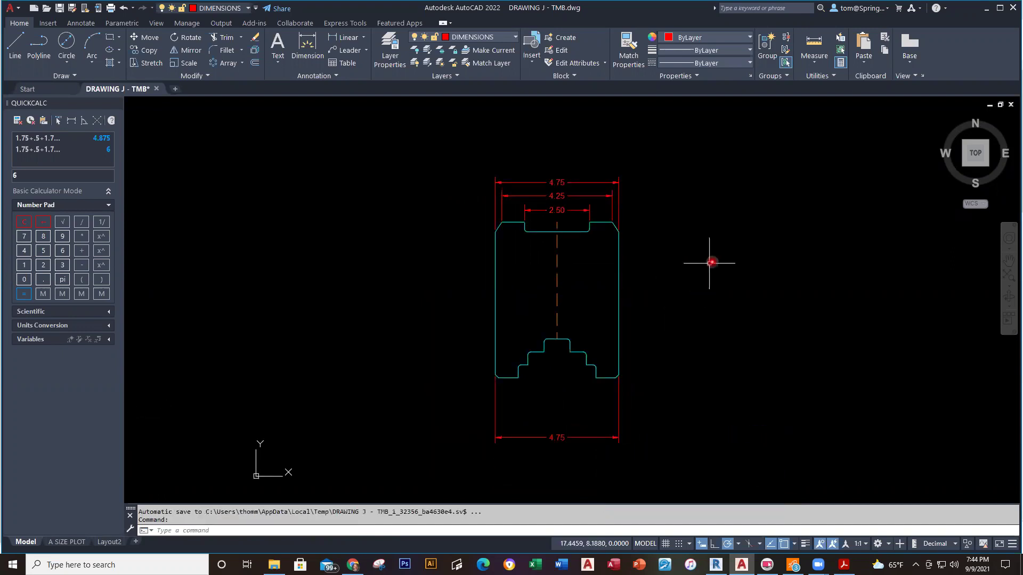
Dimension the bottom width between the lower ends of the two corner chamfers, just above the overall width dimension.
scroll(517, 384, up, 2)
right_click(517, 389)
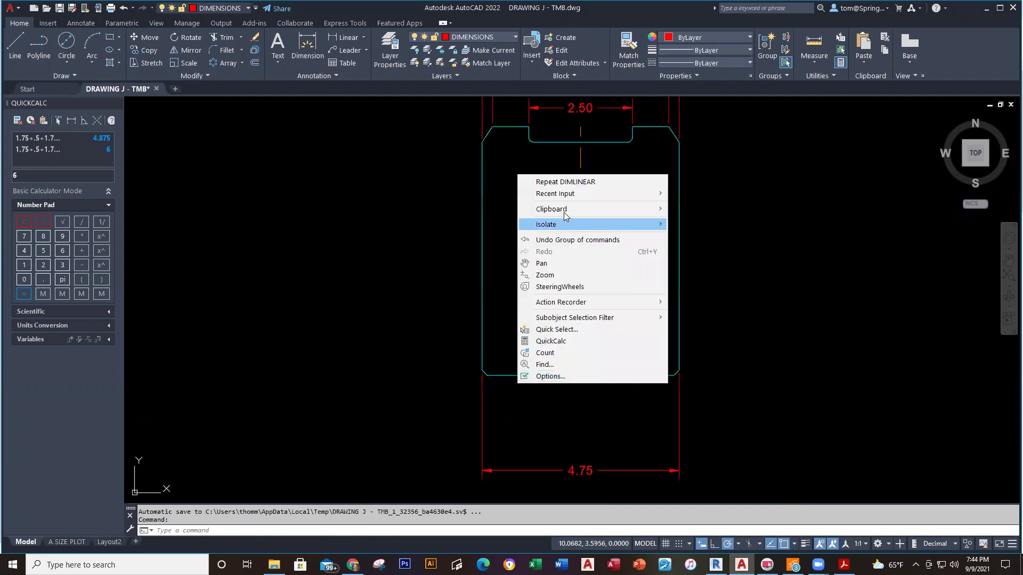
click(554, 183)
click(483, 374)
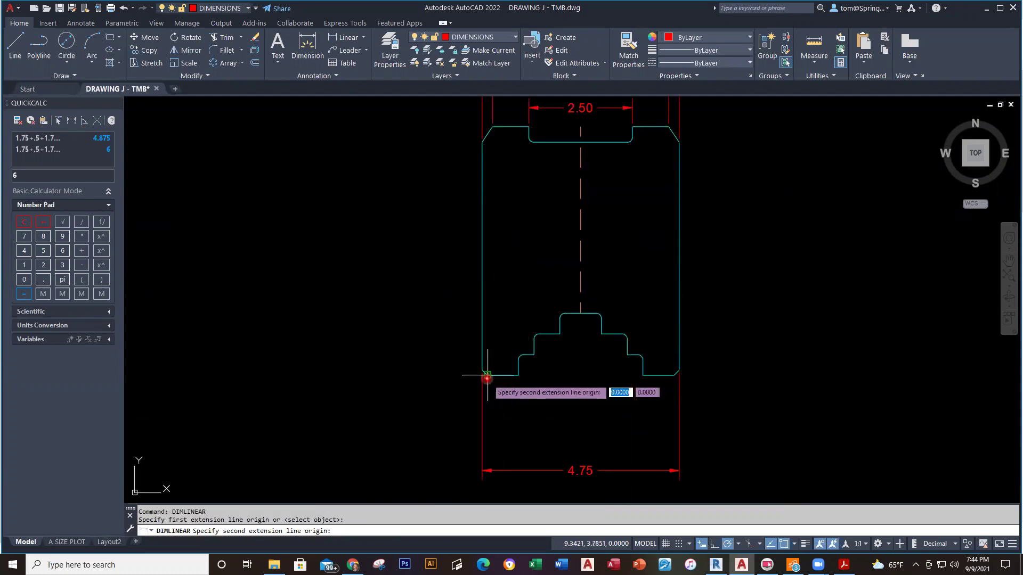
click(673, 374)
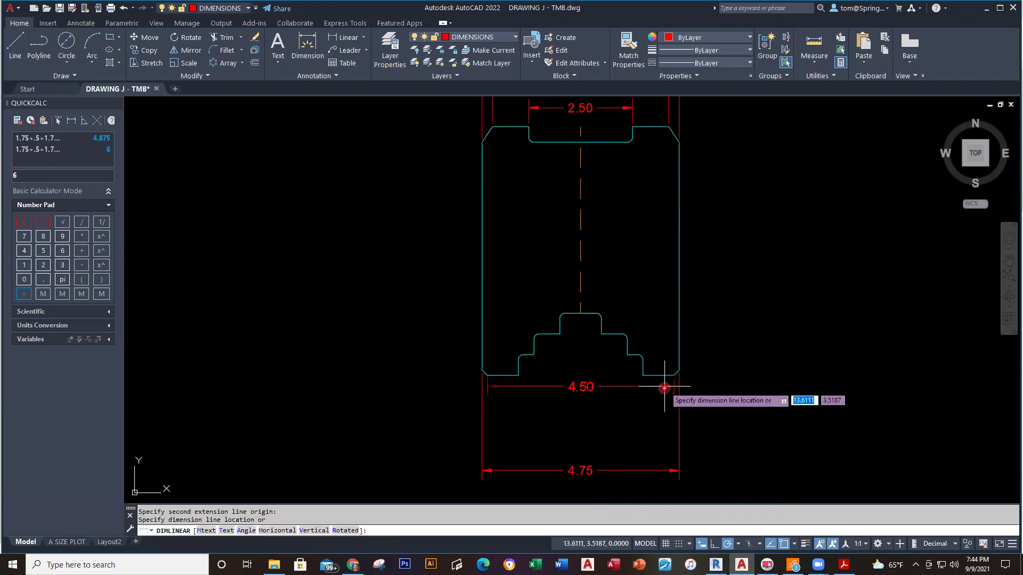
click(655, 442)
Dimension the width of the cutout's widest step at the bottom edge, above the chamfer-to-chamfer dimension.
right_click(768, 261)
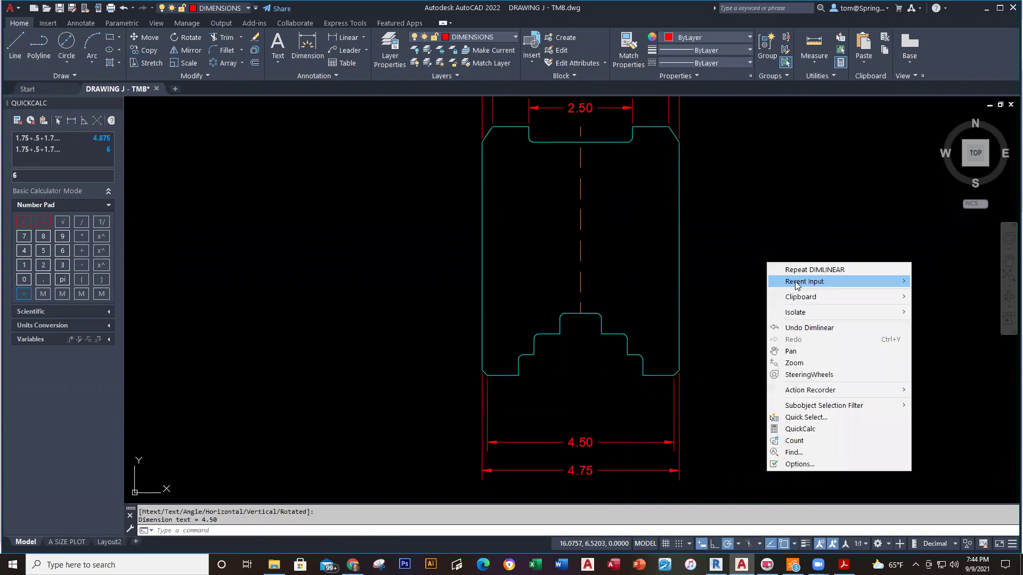
click(811, 270)
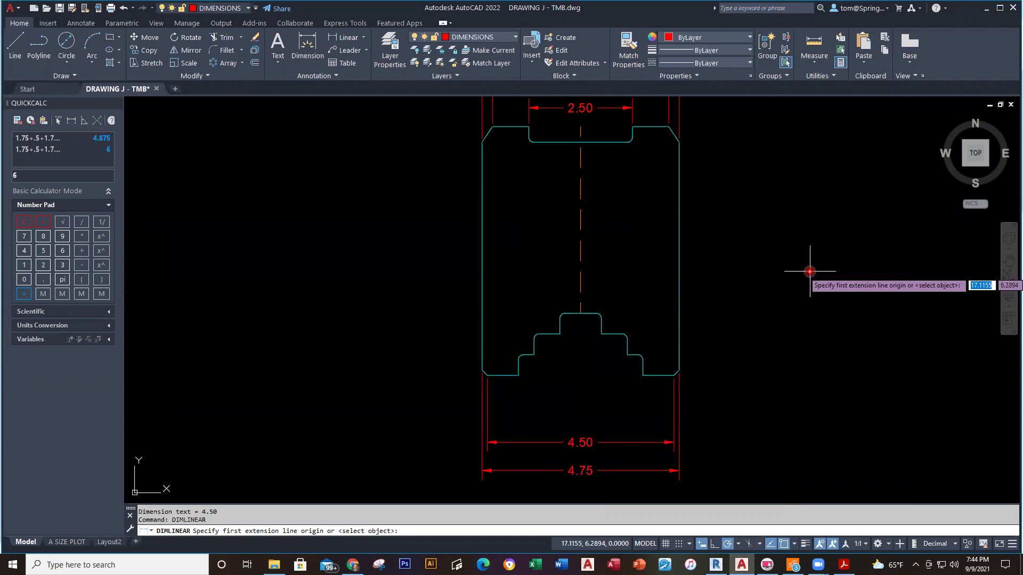
click(518, 375)
click(643, 376)
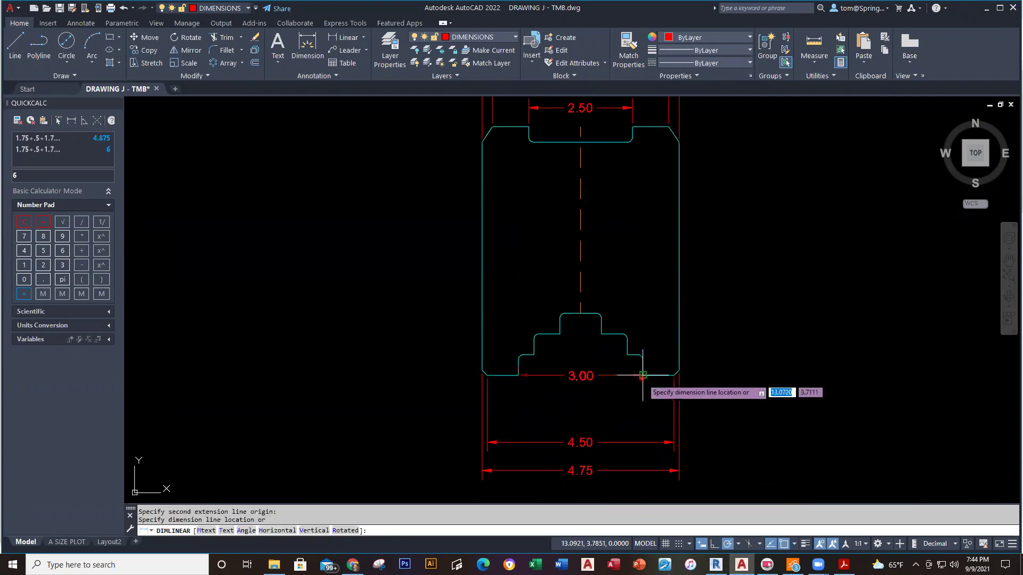
click(637, 418)
Dimension the width of the cutout's middle step, stacked above the widest step's dimension.
right_click(756, 299)
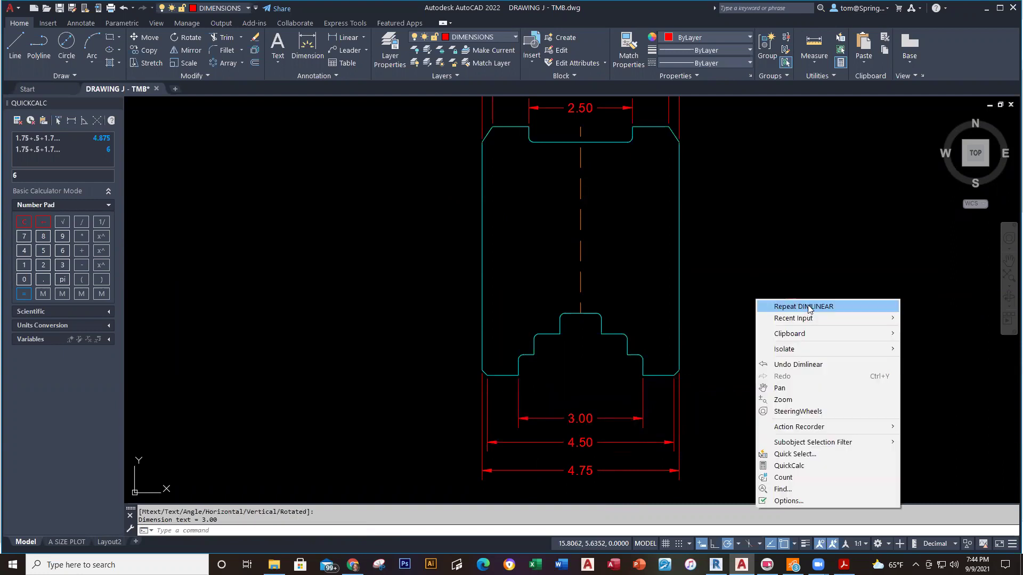
click(805, 306)
click(534, 354)
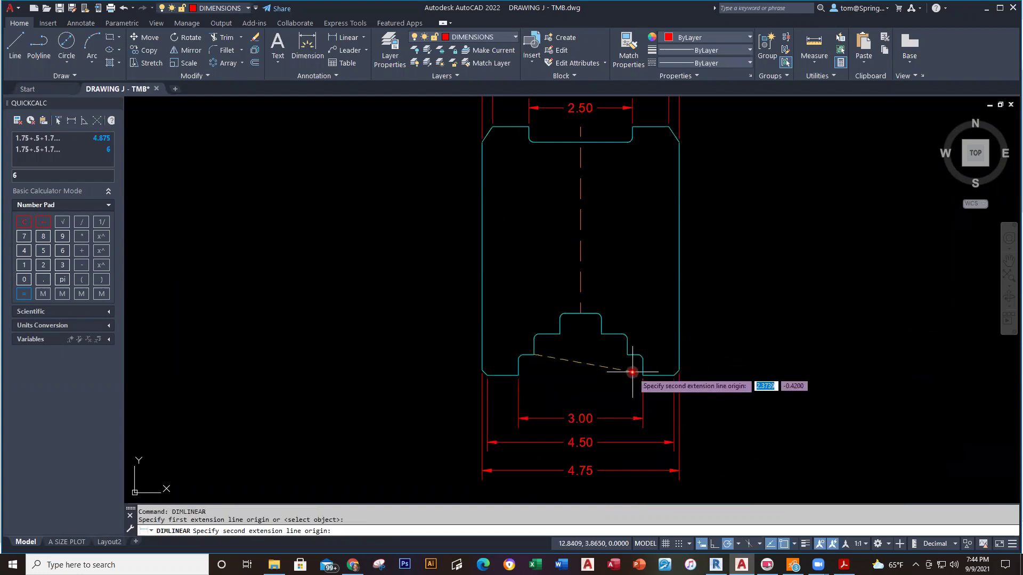
click(627, 354)
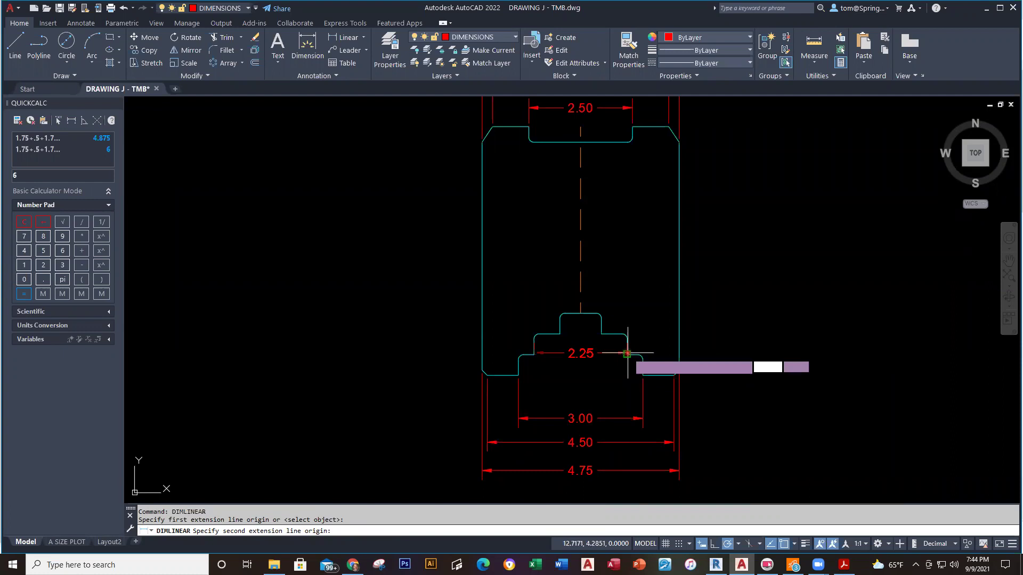
click(619, 390)
Dimension the width of the cutout's narrowest top step, placed above the middle step's dimension.
right_click(734, 303)
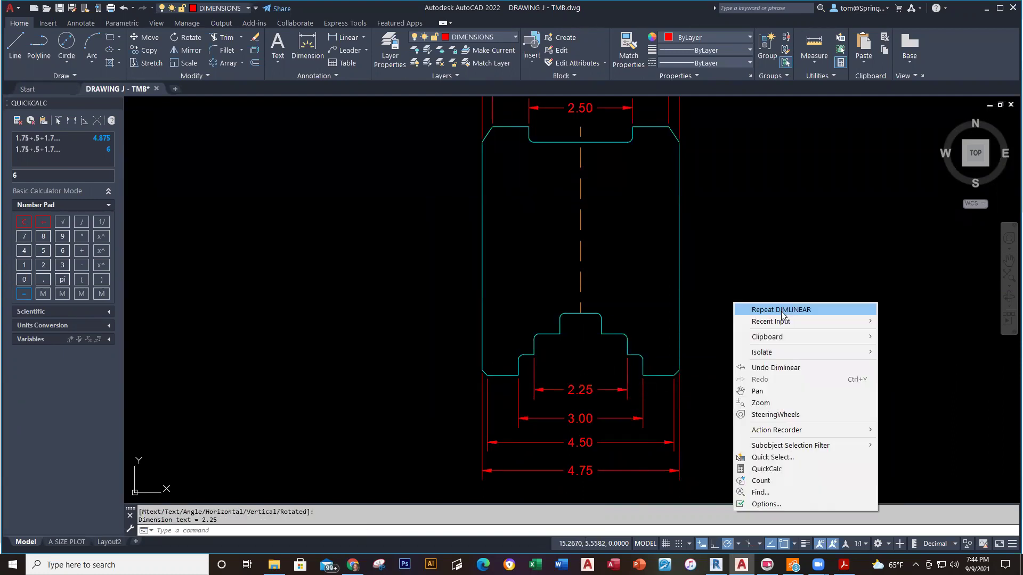
click(781, 310)
click(559, 334)
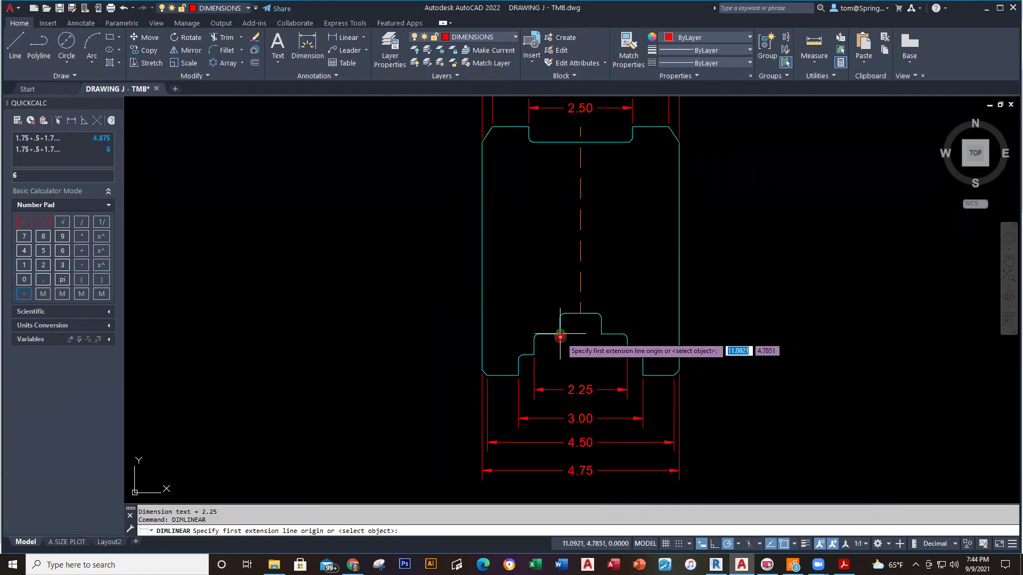
click(601, 334)
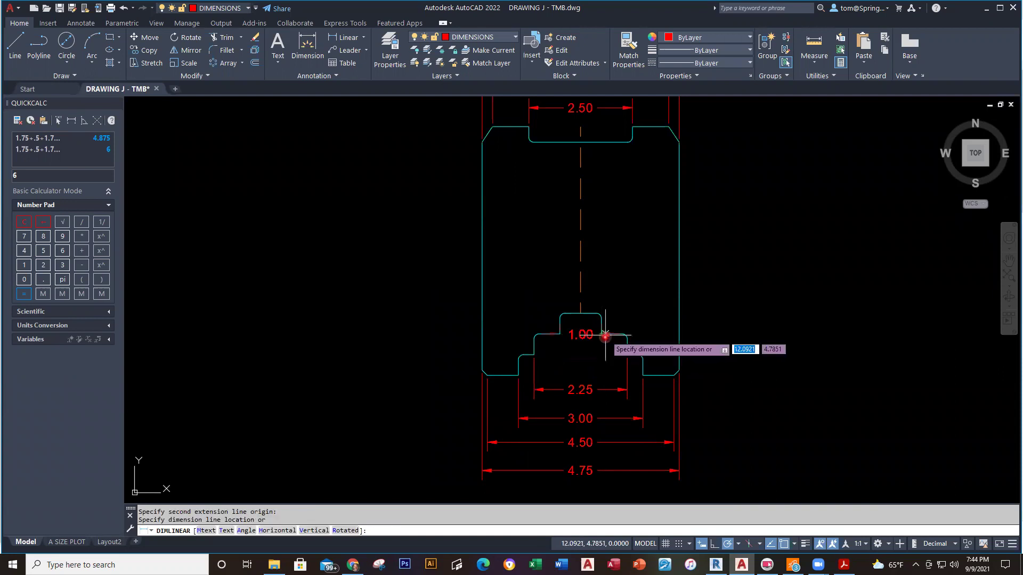
click(604, 368)
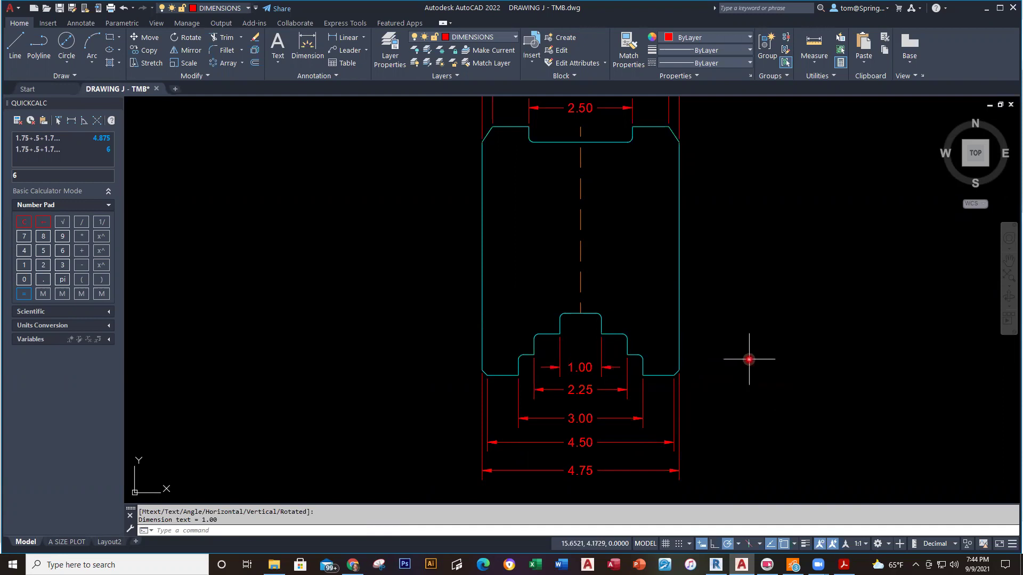
Calculate 2.375/2 in QuickCalc to get half the spacing between the hole columns.
scroll(769, 384, down, 3)
scroll(667, 345, up, 1)
scroll(667, 345, up, 2)
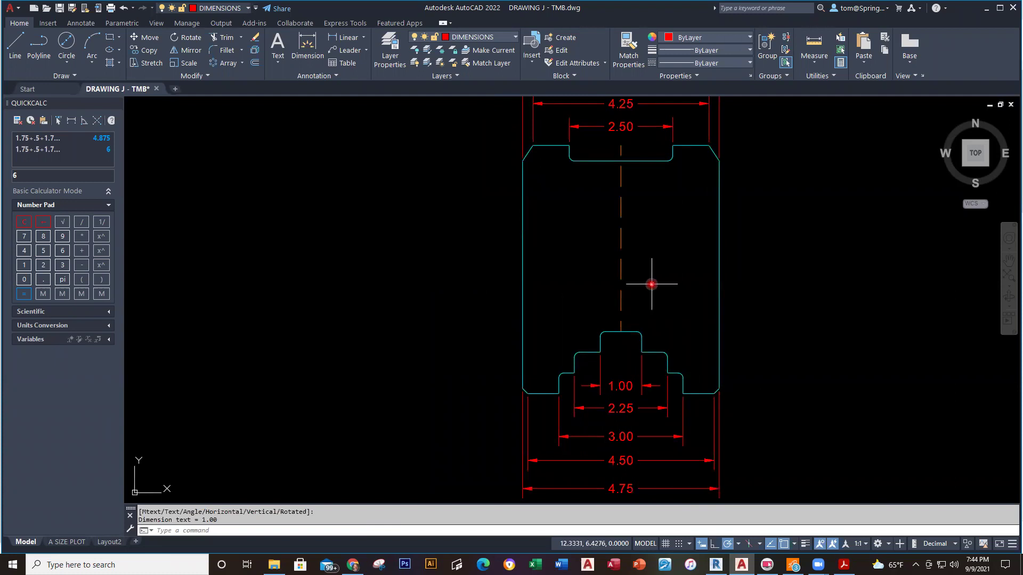
mouse_move(652, 284)
middle_down()
mouse_move(653, 306)
mouse_move(626, 300)
middle_up()
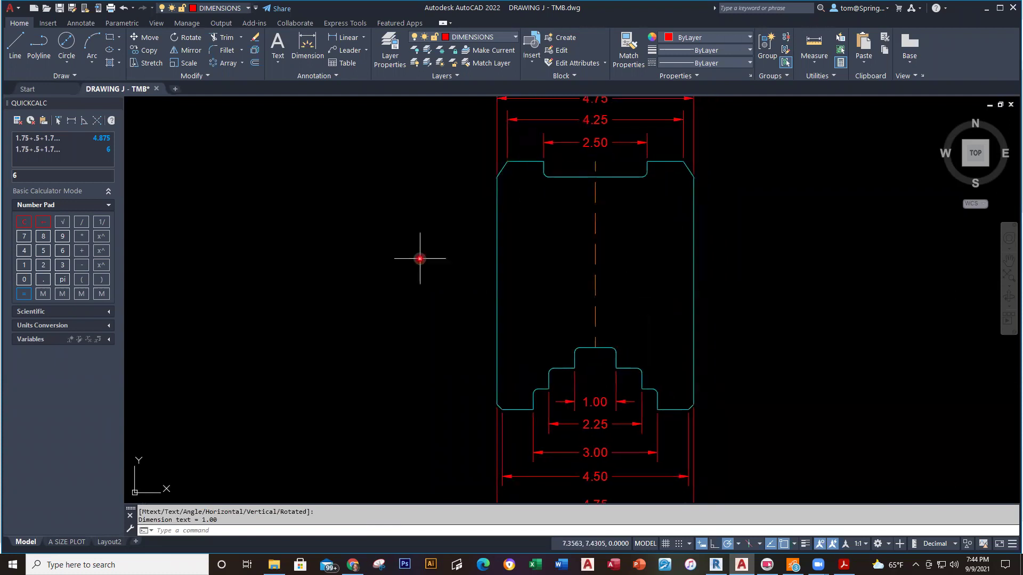
double_click(41, 179)
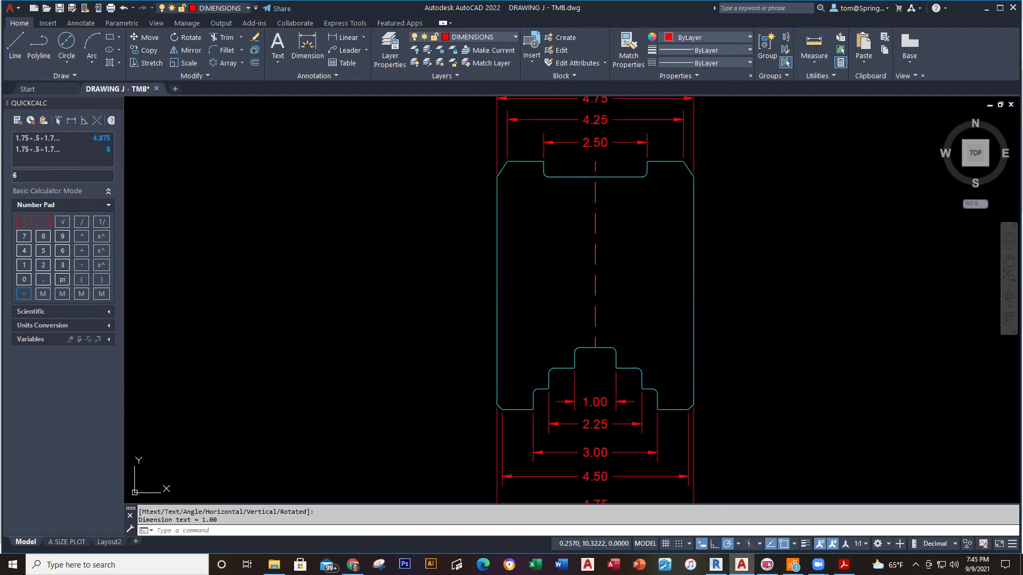
text(2.375/2)
click(24, 221)
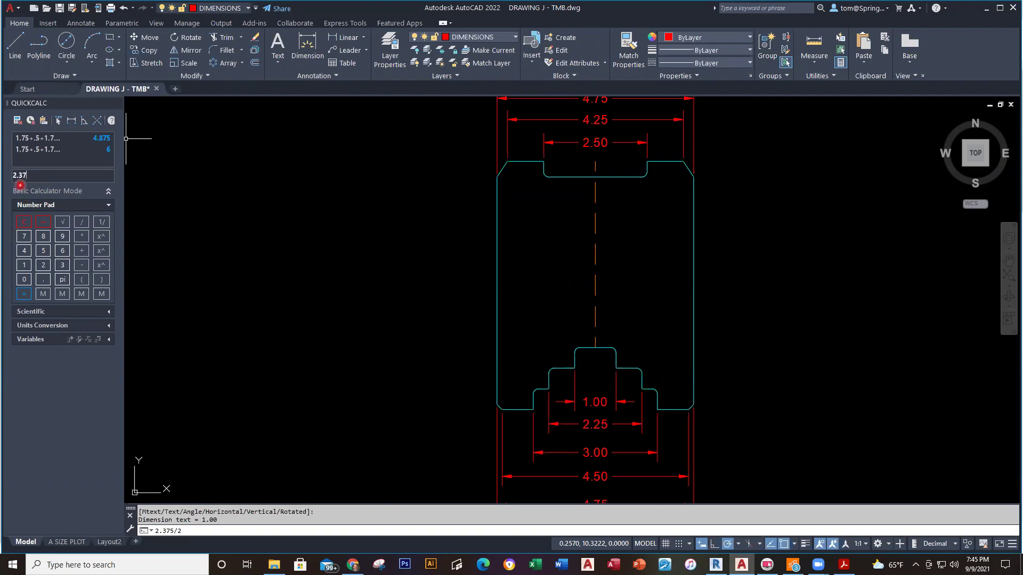
key(Return)
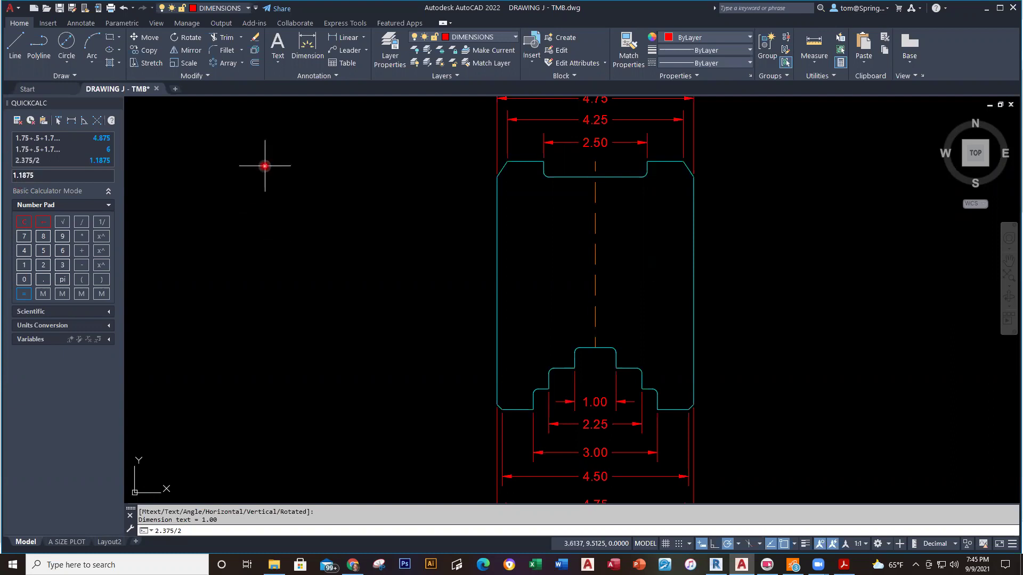
Offset the part's middle centerline 1.1875 to each side for the two hole columns.
click(255, 63)
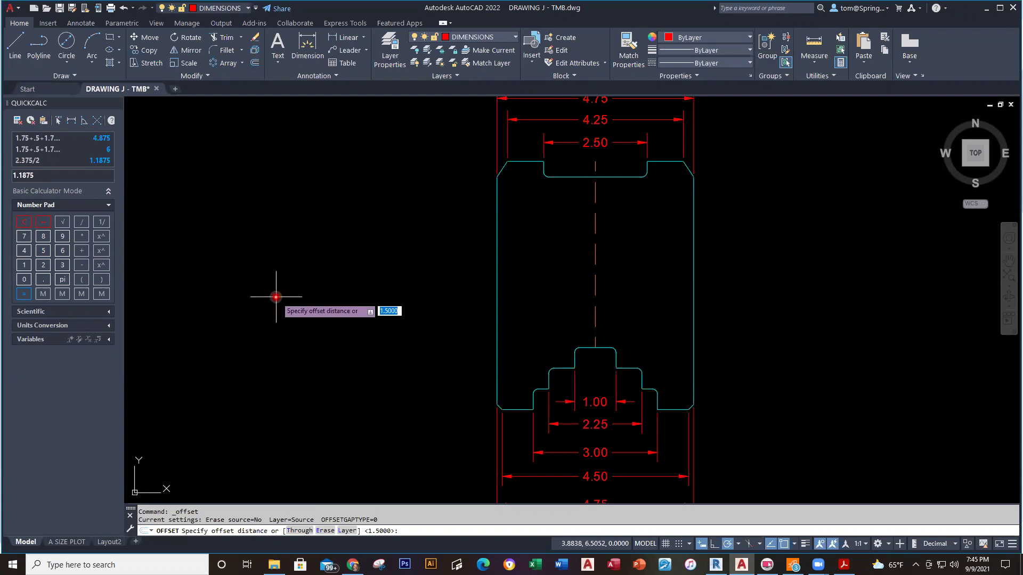
text(1.1875)
key(Return)
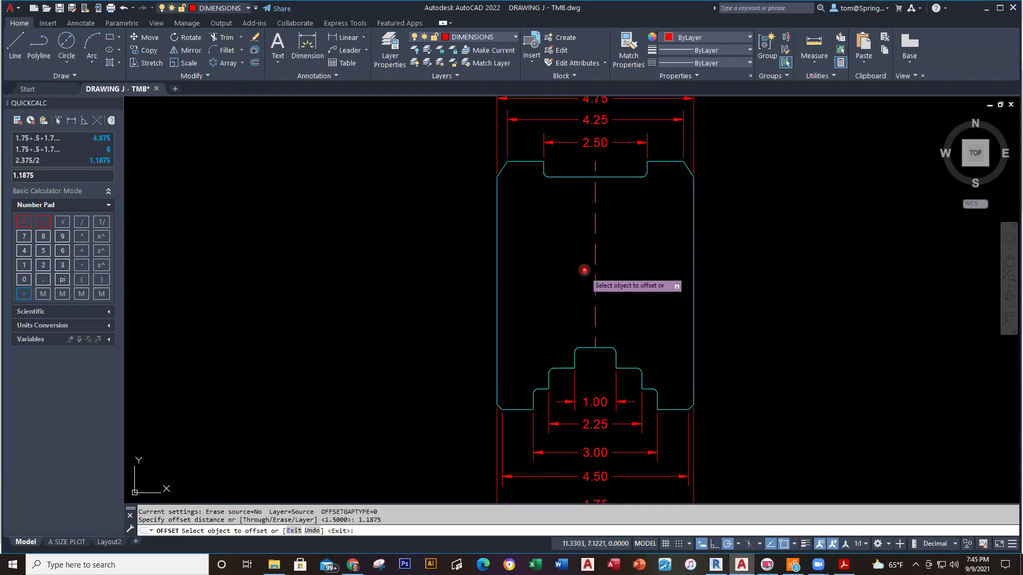
click(595, 281)
click(617, 275)
click(594, 282)
click(517, 288)
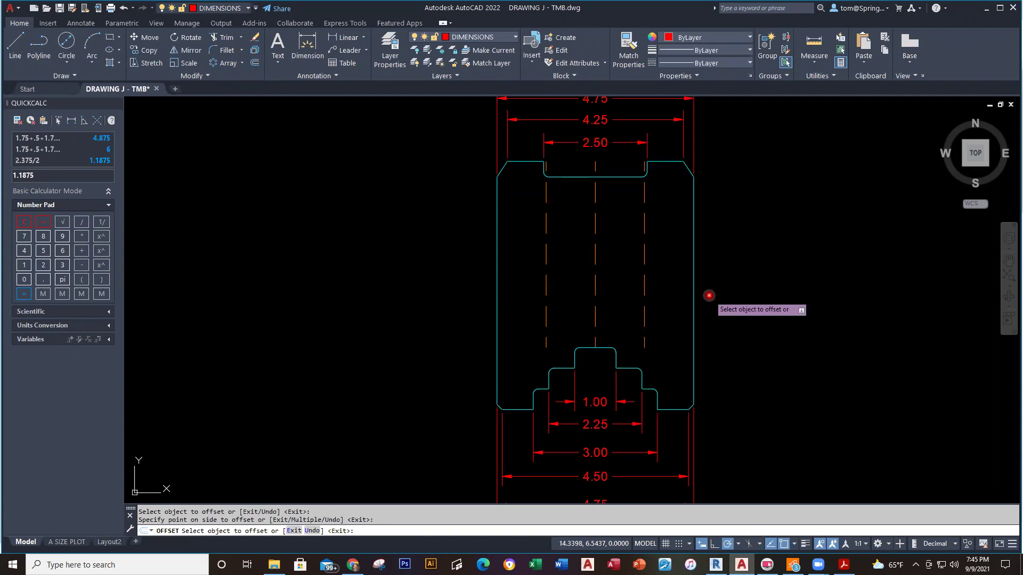
key(Escape)
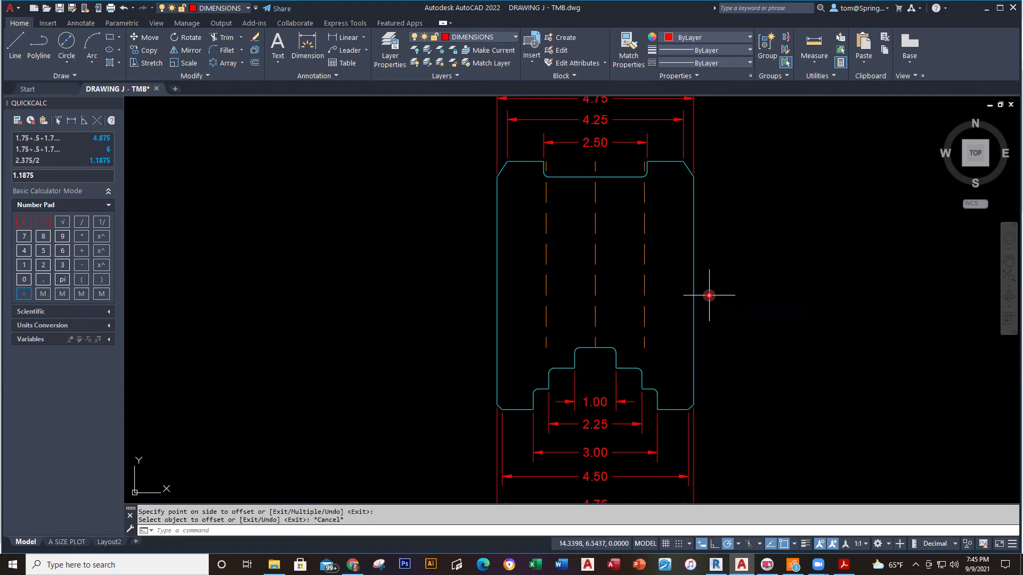
Switch to the practice PDF in Acrobat and check the hole pattern's dimensions in Drawing J.
key(alt+Tab)
key(alt+Tab)
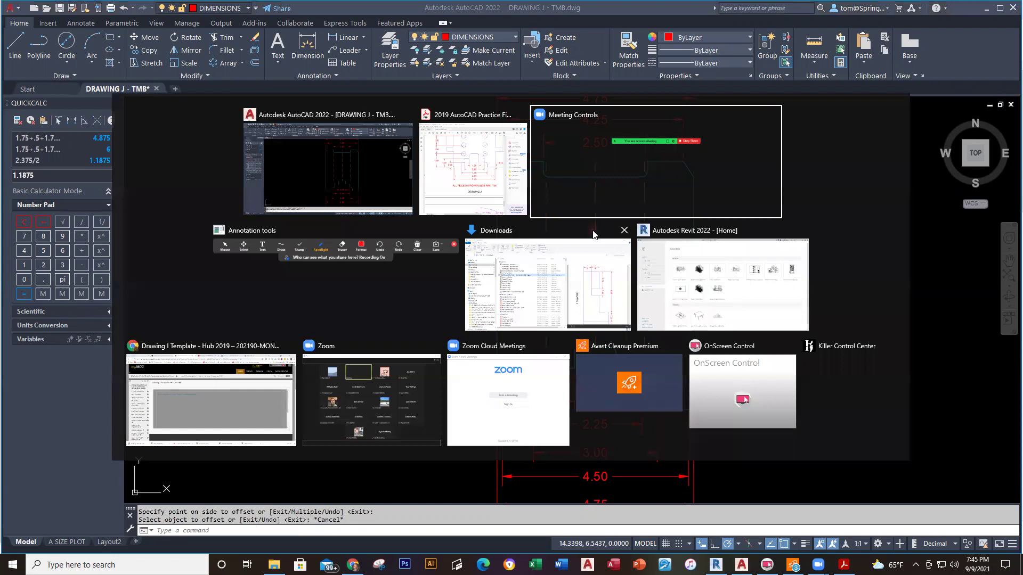
click(452, 163)
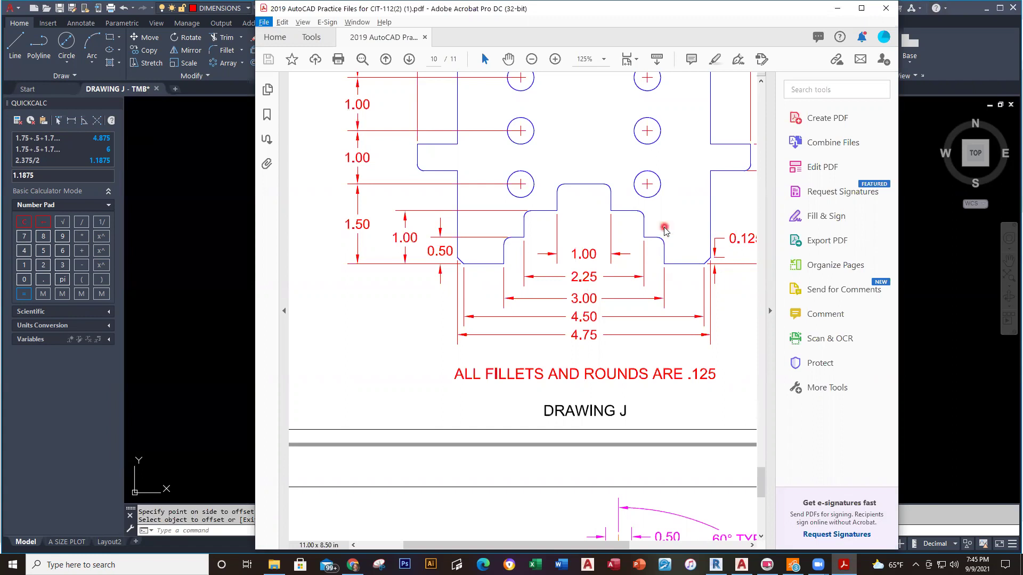
drag(758, 483, 766, 465)
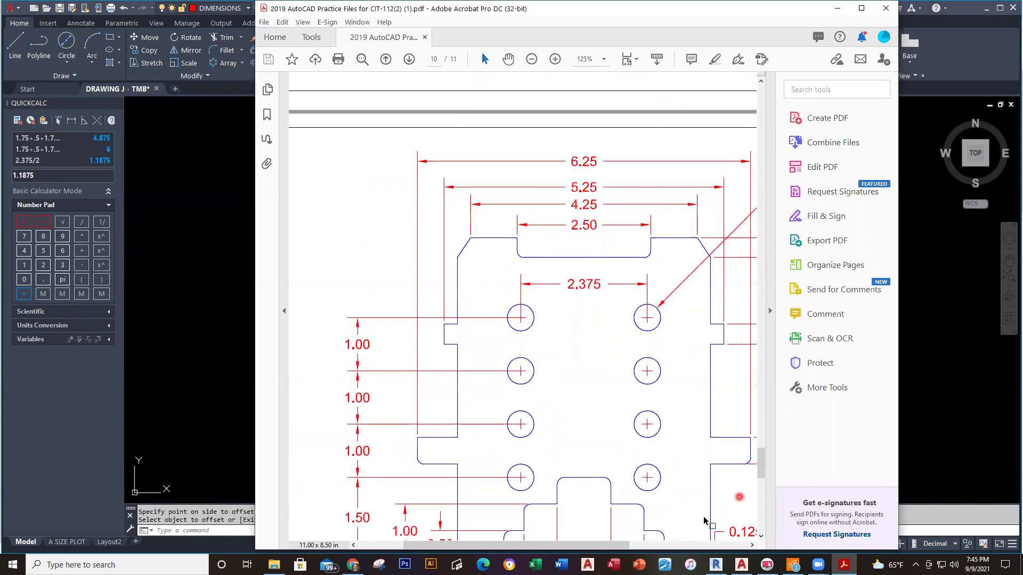
Check the hole diameter callout at the upper right of Drawing J in the PDF, and switch back to AutoCAD.
drag(612, 545, 711, 550)
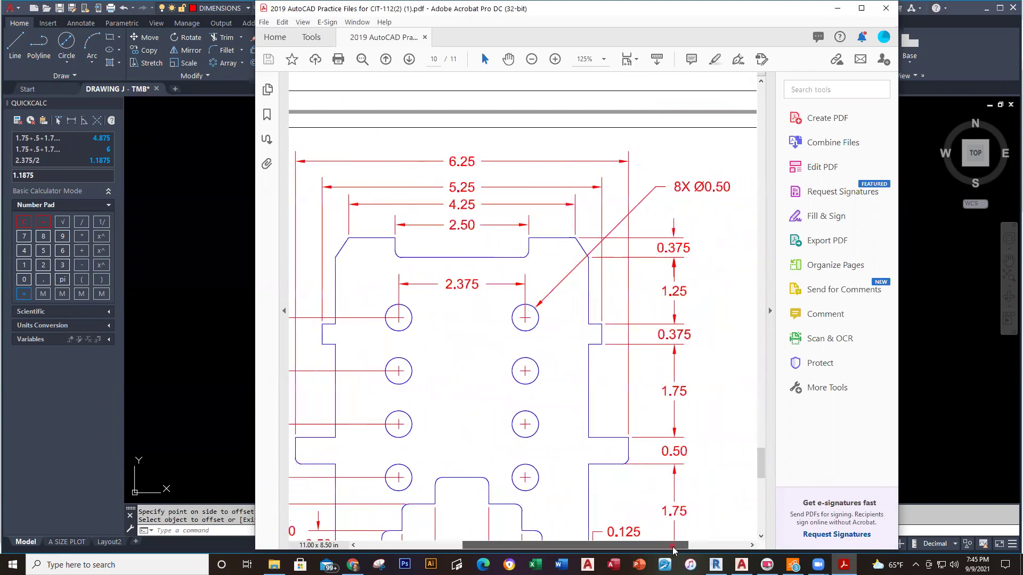
click(706, 192)
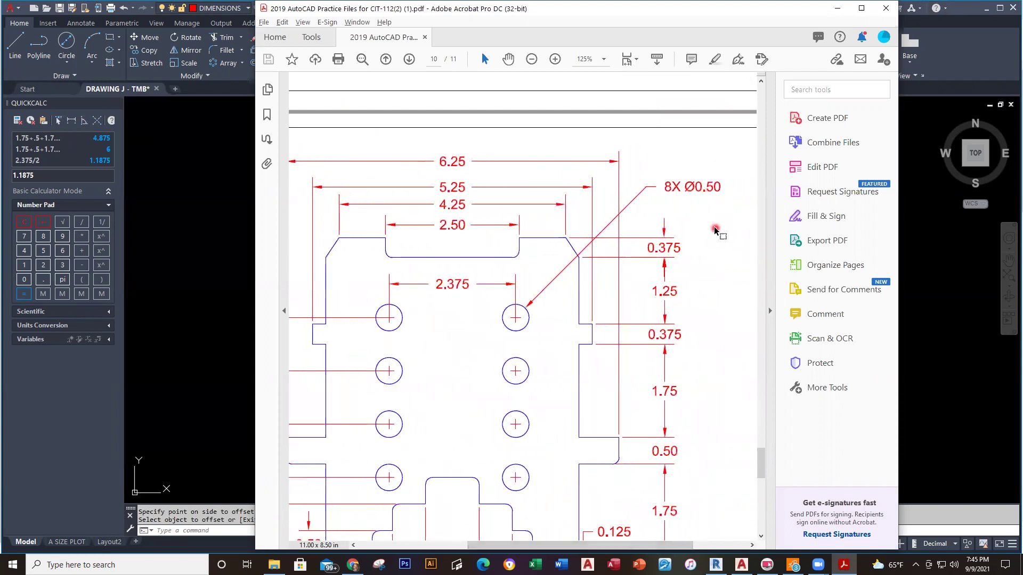
key(alt+Tab)
click(190, 85)
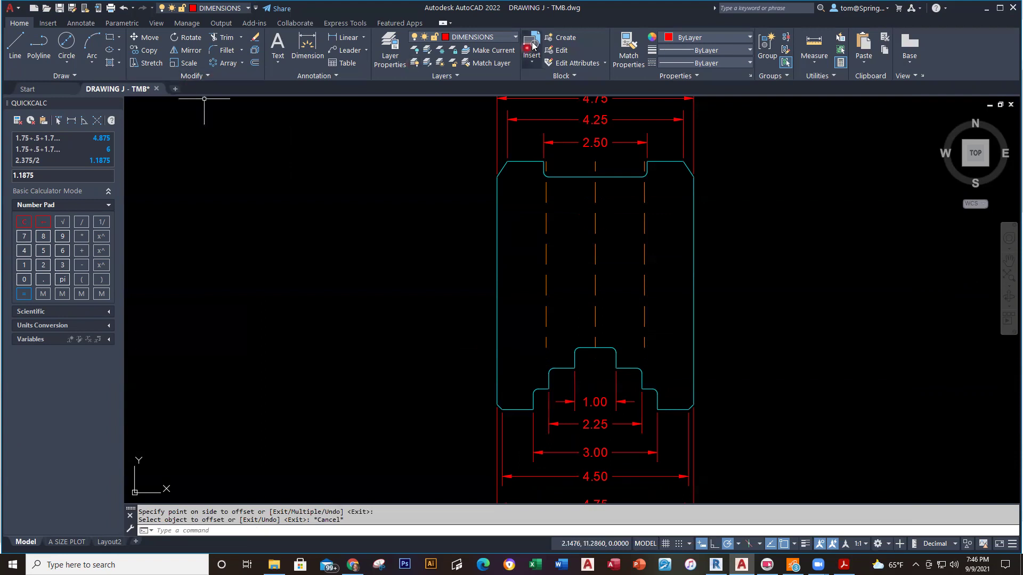
Draw a 0.5 diameter circle on the OBJECT layer, centered at the lower end of the left hole-column centerline.
click(514, 43)
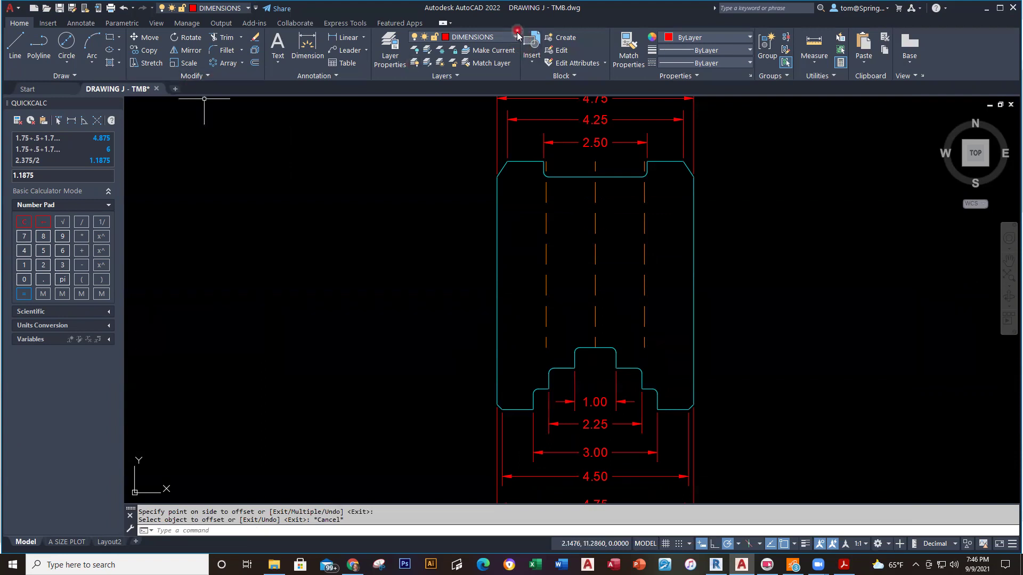
click(514, 40)
click(472, 102)
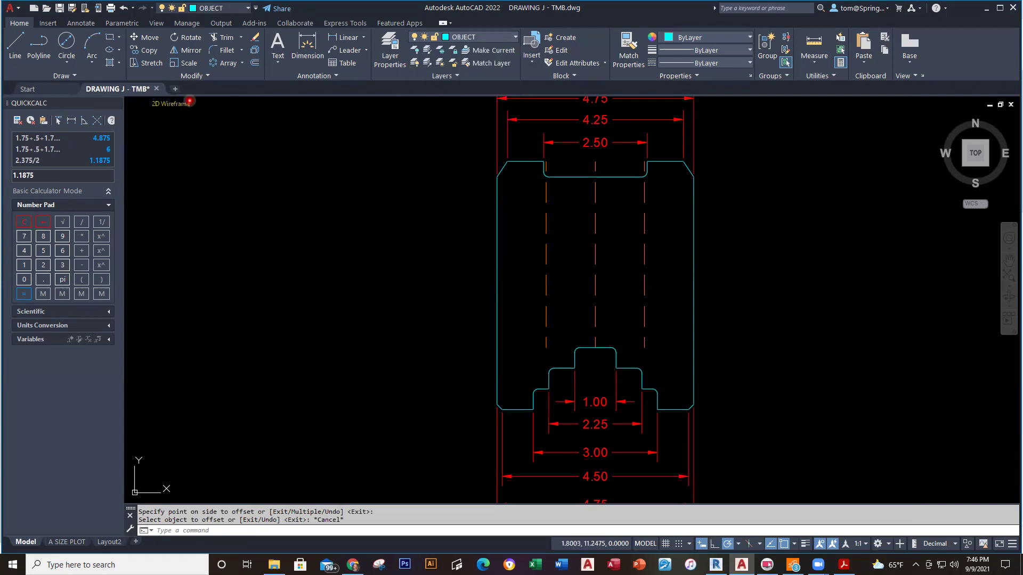
click(240, 63)
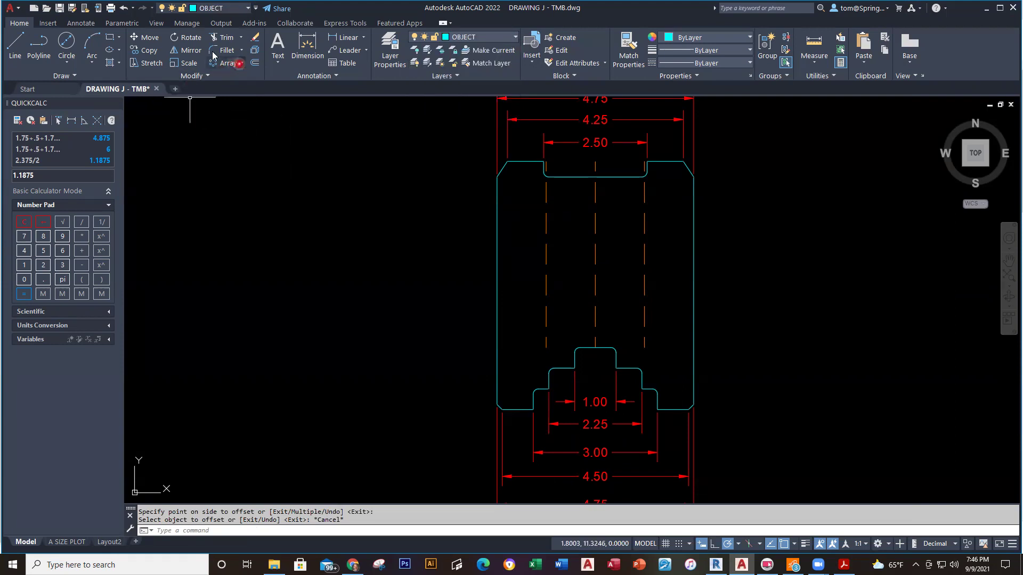
click(72, 57)
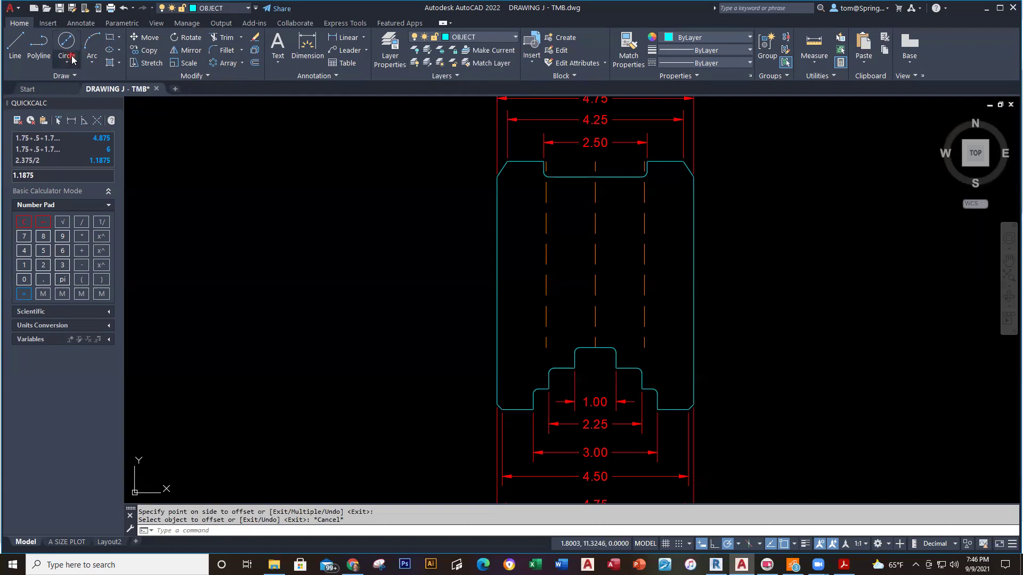
click(80, 99)
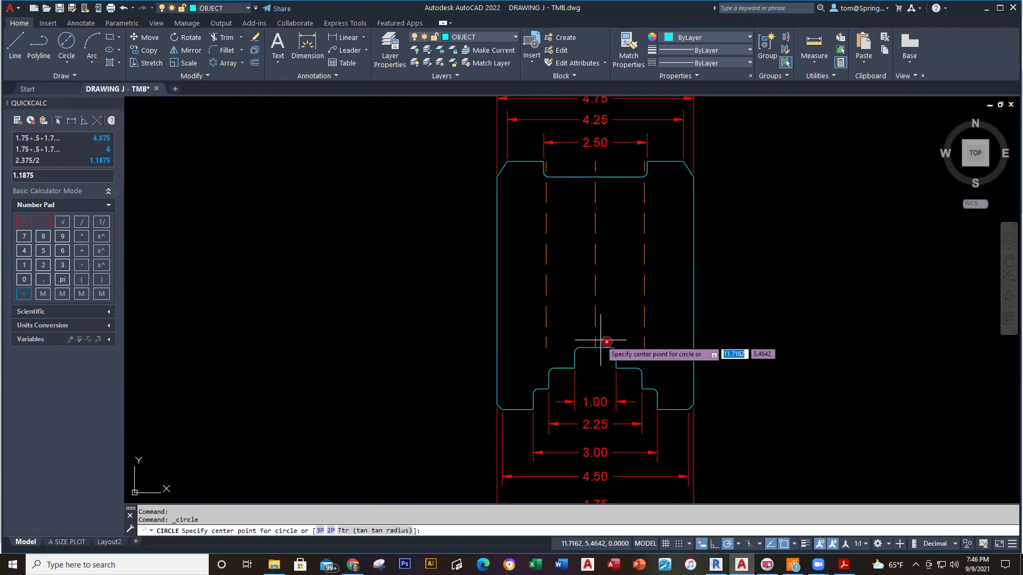
click(544, 345)
text(.5)
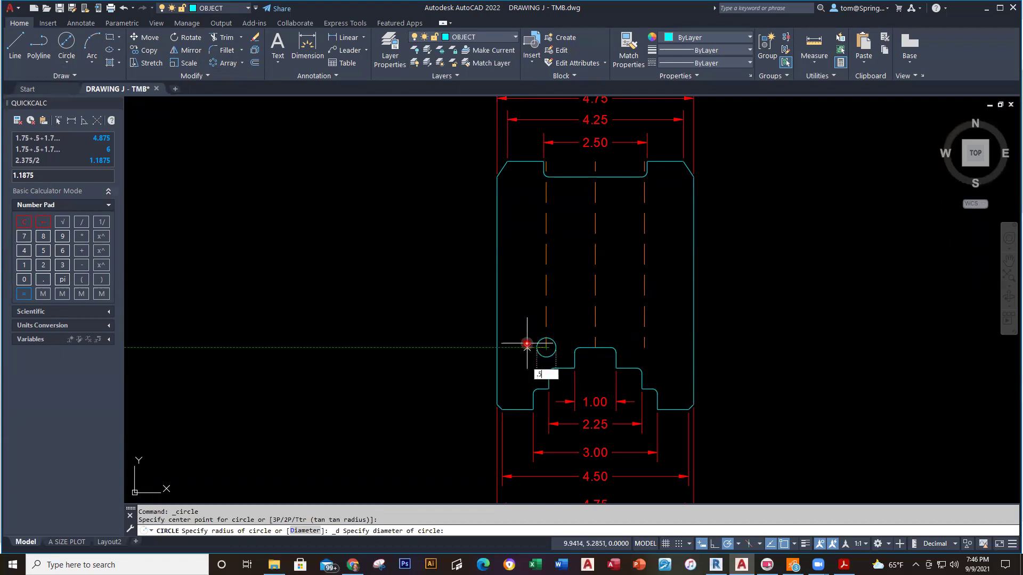
key(Return)
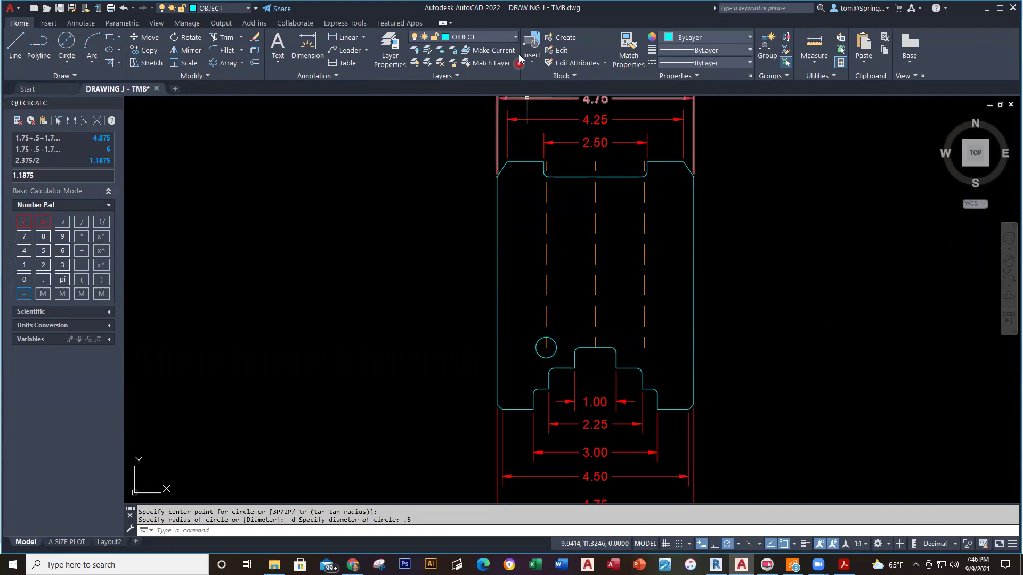
On the DIMENSIONS layer, dimension the vertical distance from the circle's center to the part's bottom edge, placed left of the part.
click(513, 37)
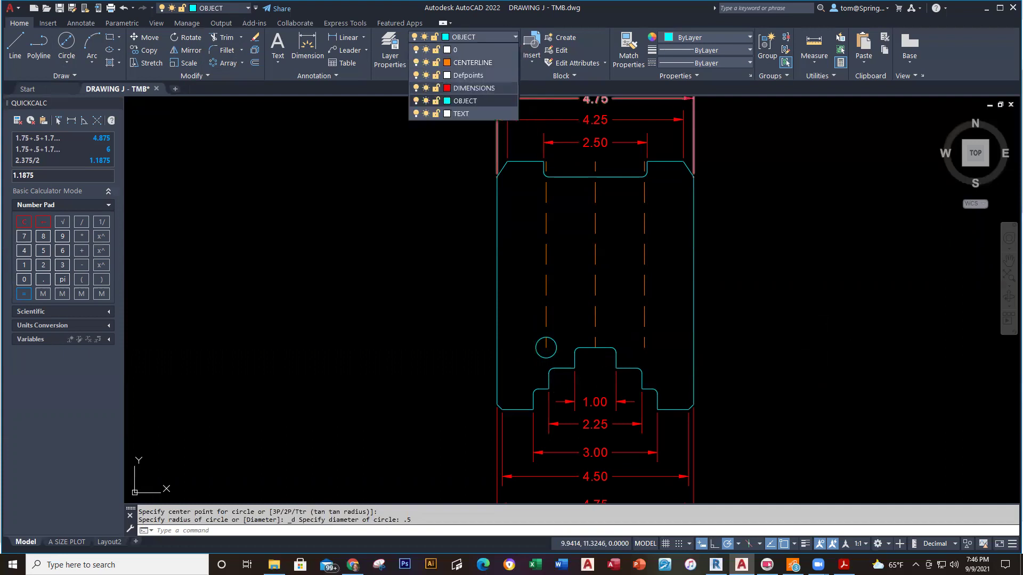
click(490, 88)
click(342, 36)
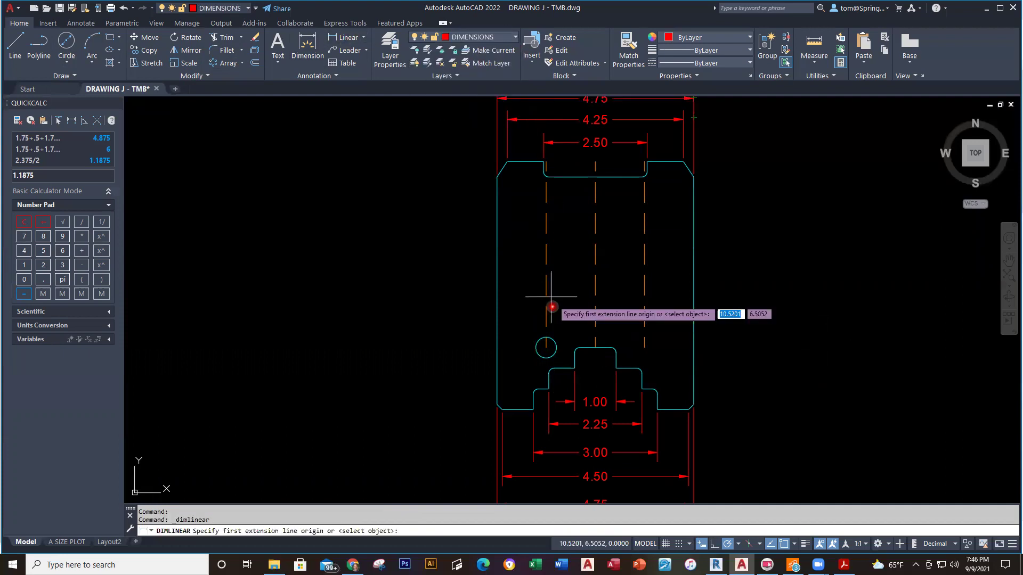
click(545, 349)
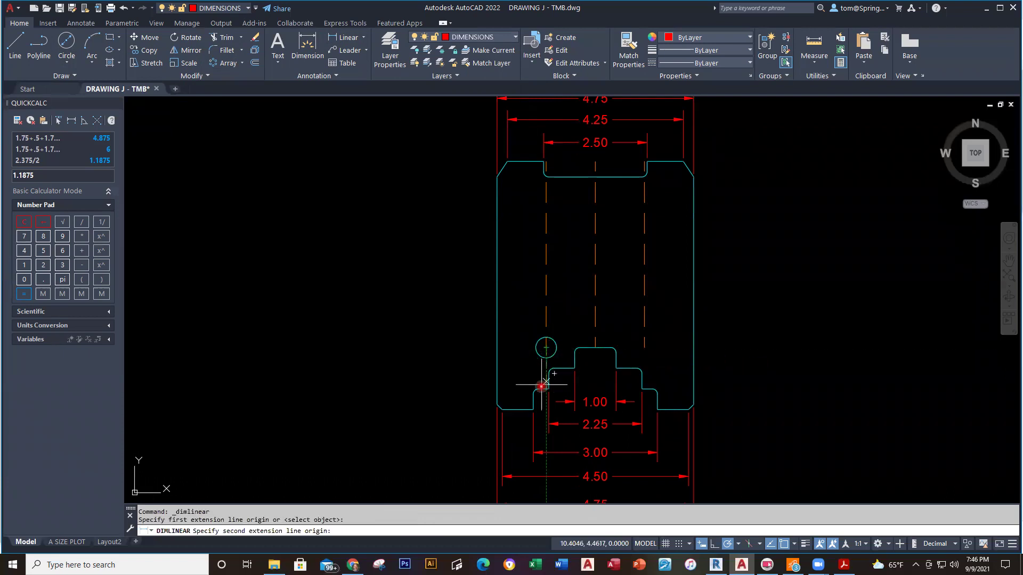
click(533, 409)
click(434, 396)
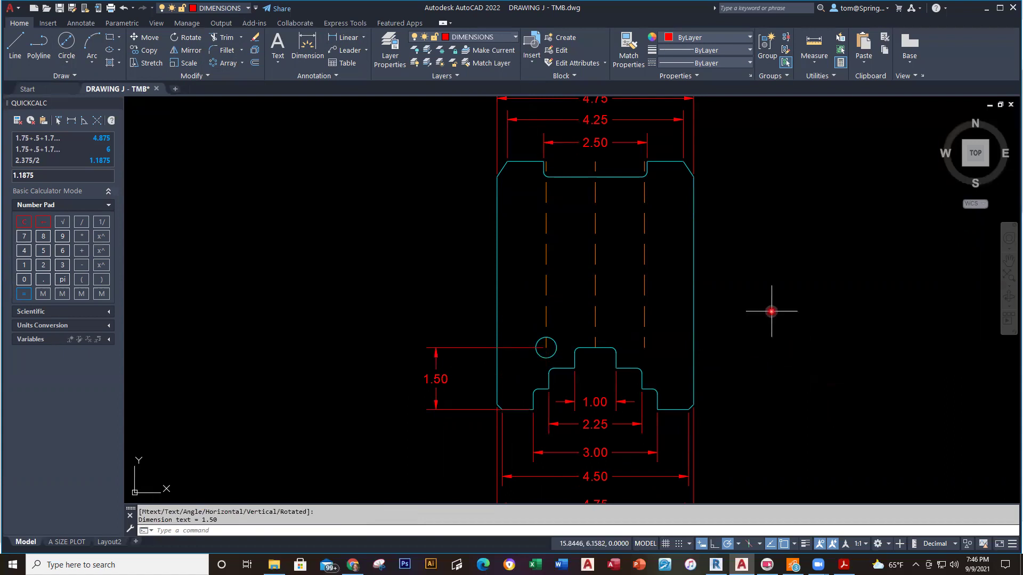
Start a rectangular array of the circle and set it to 2 columns.
click(243, 64)
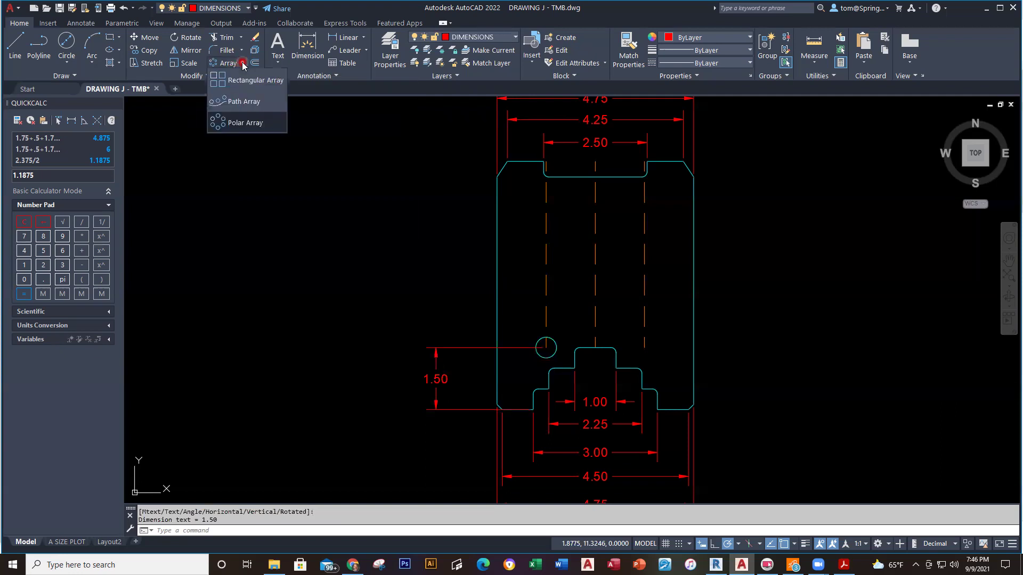
click(242, 81)
click(537, 345)
key(Return)
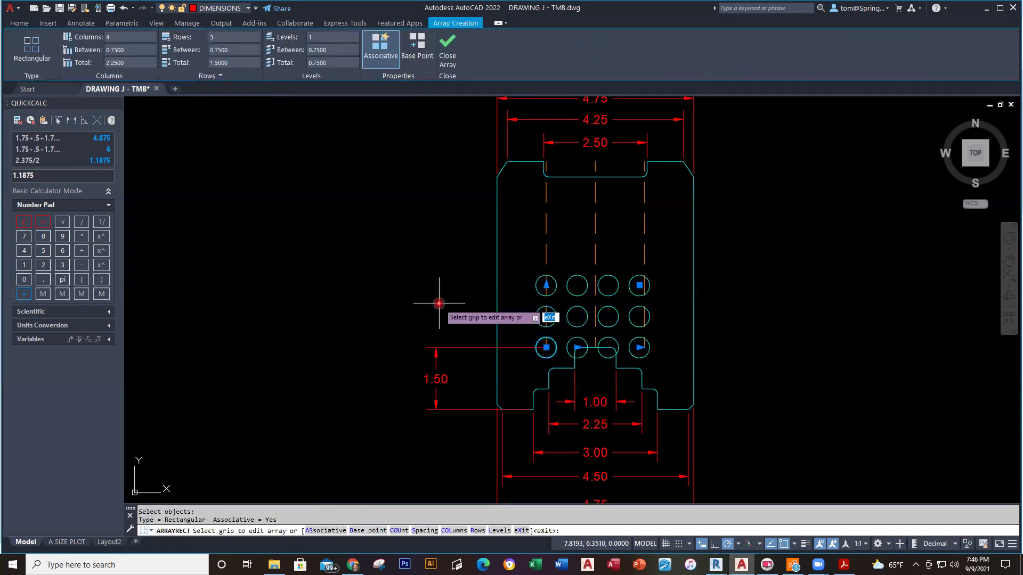
click(118, 37)
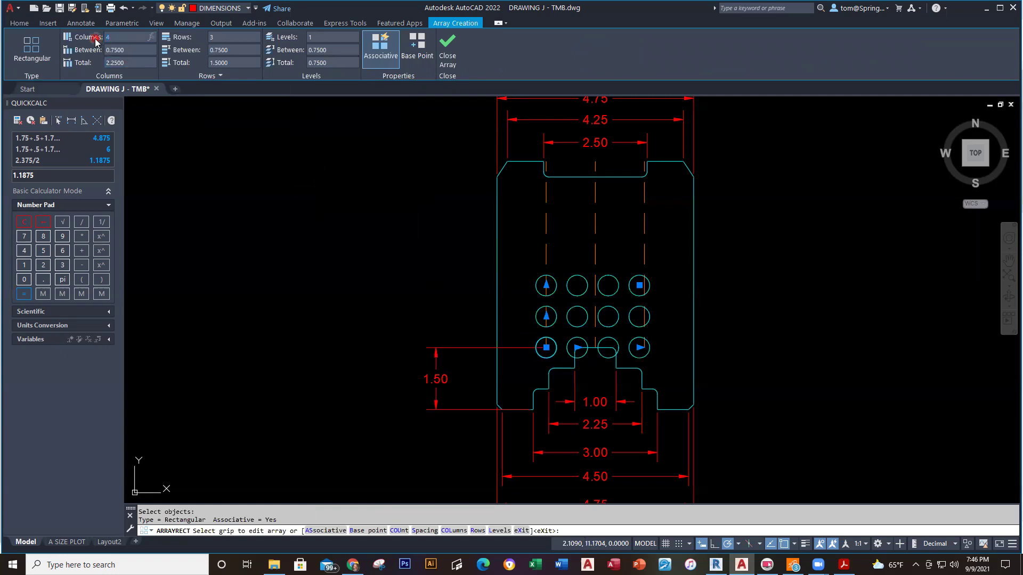
text(2)
key(Return)
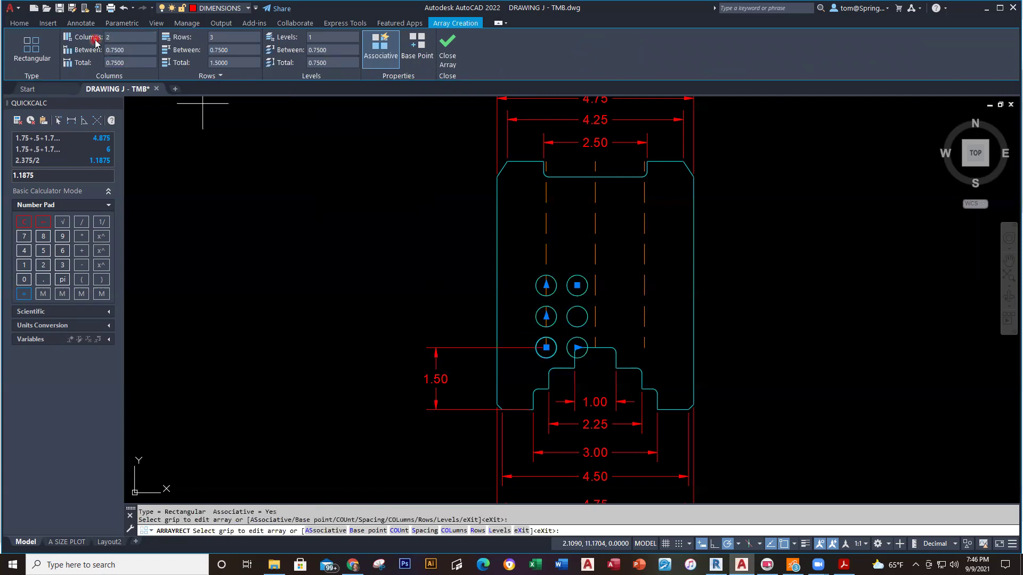
Set the hole array to 4 rows spaced 1 apart.
click(214, 38)
click(195, 37)
key(BackSpace)
text(4)
key(Return)
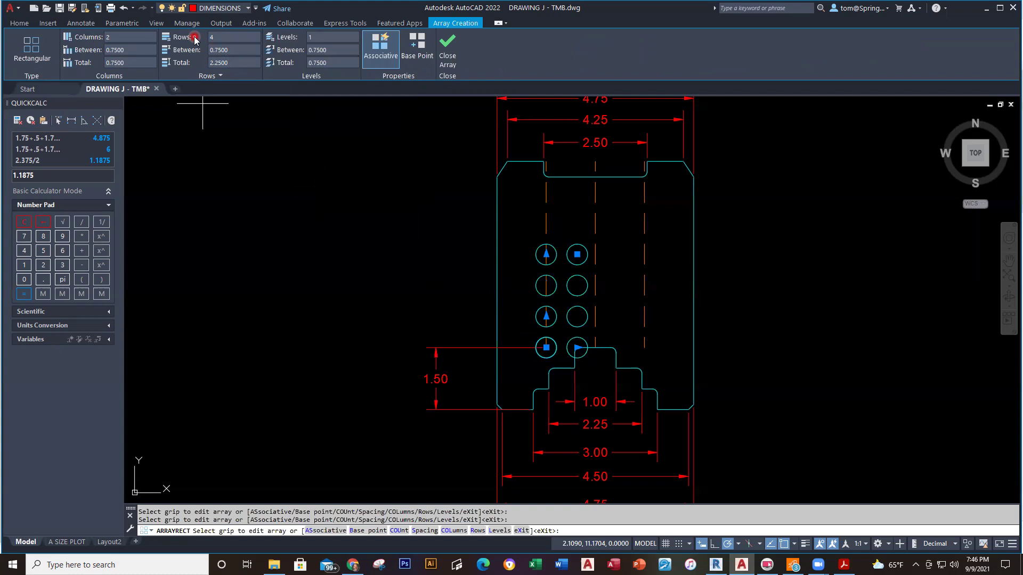
click(242, 53)
click(202, 53)
text(1)
key(Return)
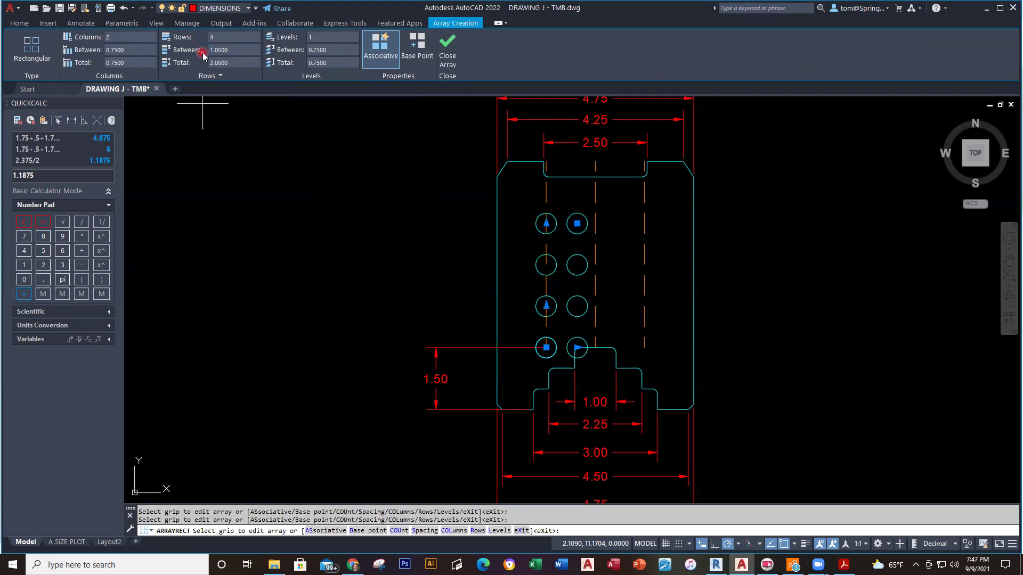
Set the spacing between the array's columns to 2.375 and finish the array.
click(127, 50)
text(2.375)
key(Return)
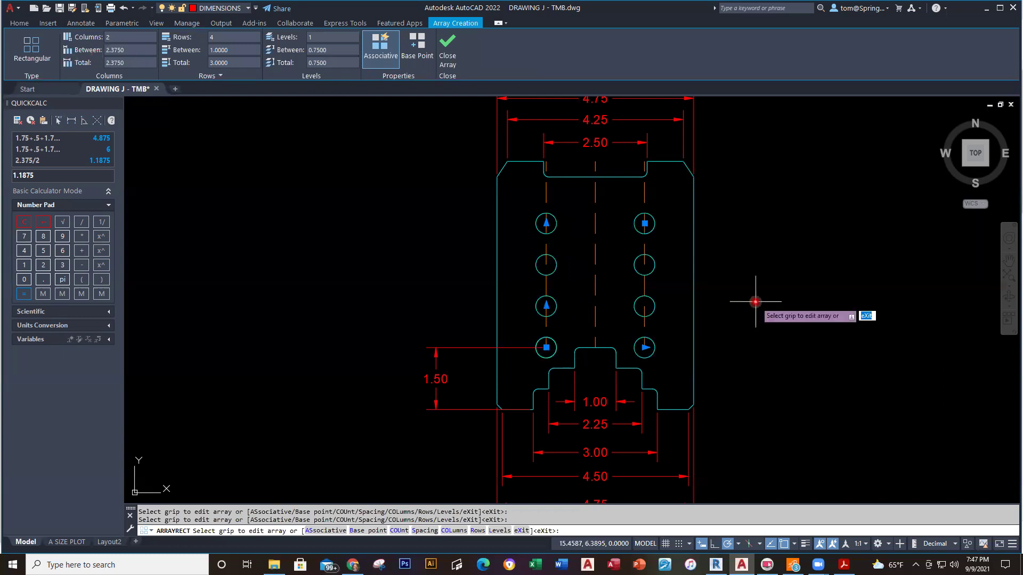
key(Escape)
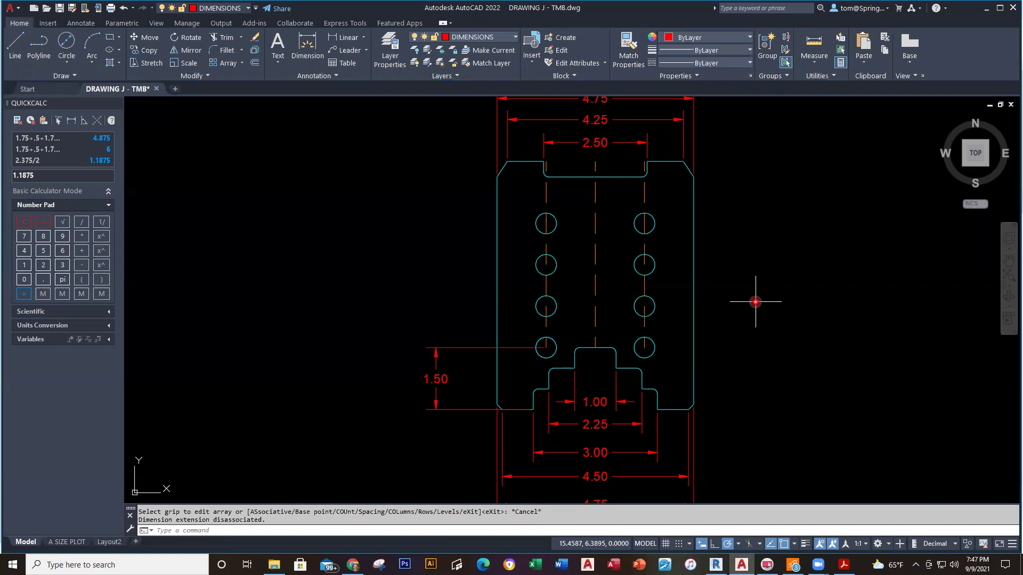
Delete the two centerlines running through the hole columns, leaving the part's middle centerline.
click(655, 194)
click(631, 200)
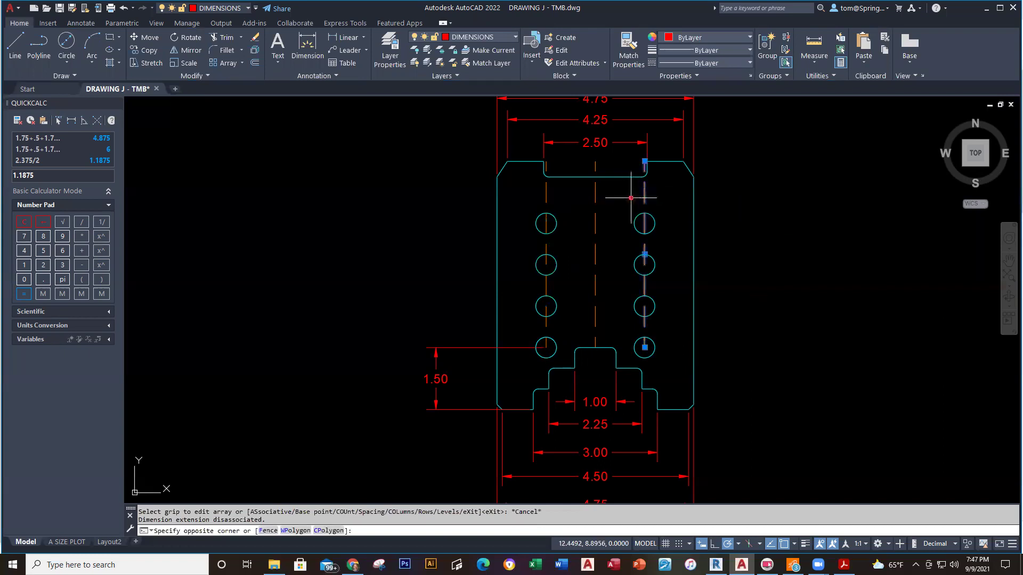
key(Delete)
click(554, 193)
click(509, 202)
key(Delete)
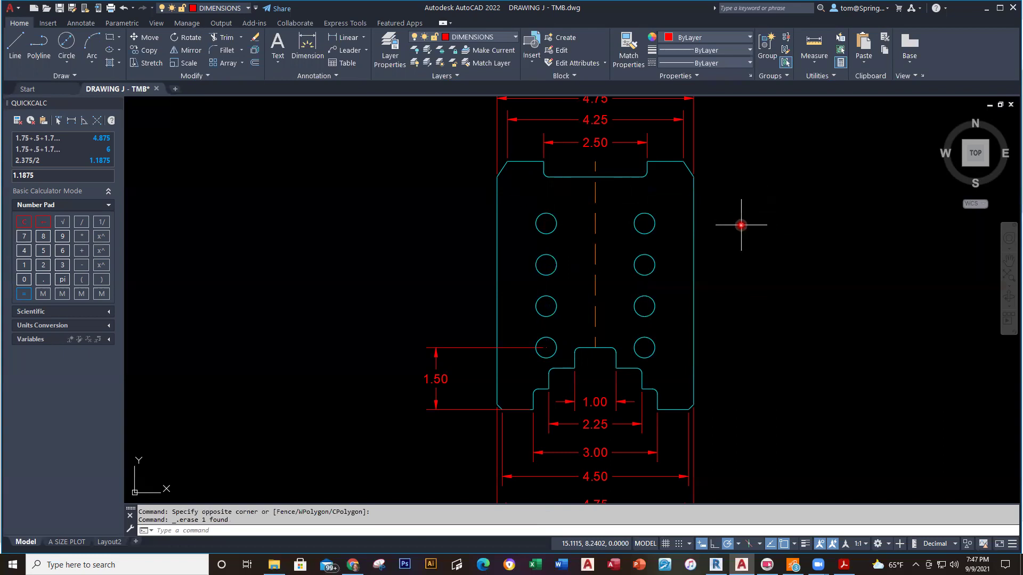
Check the side tab's dimensions in the PDF and calculate .375+1.25 in QuickCalc for the upper tab's distance from the top.
key(alt+Tab)
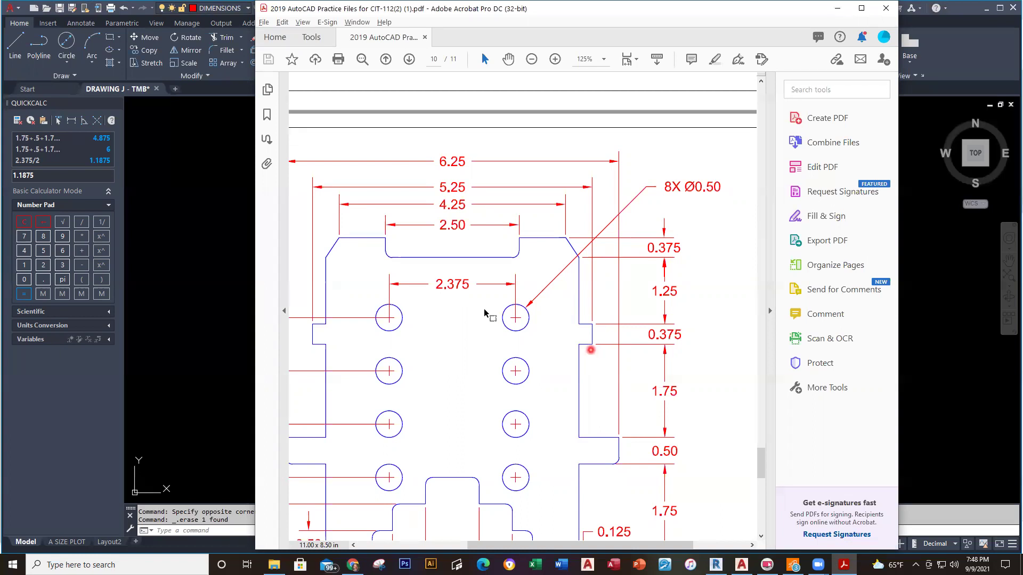
click(24, 222)
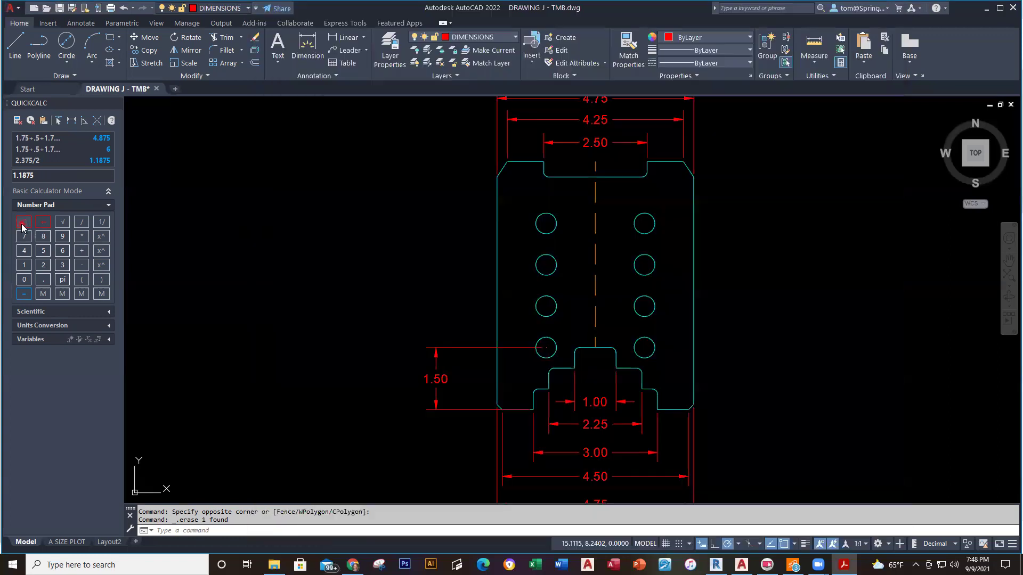
click(35, 175)
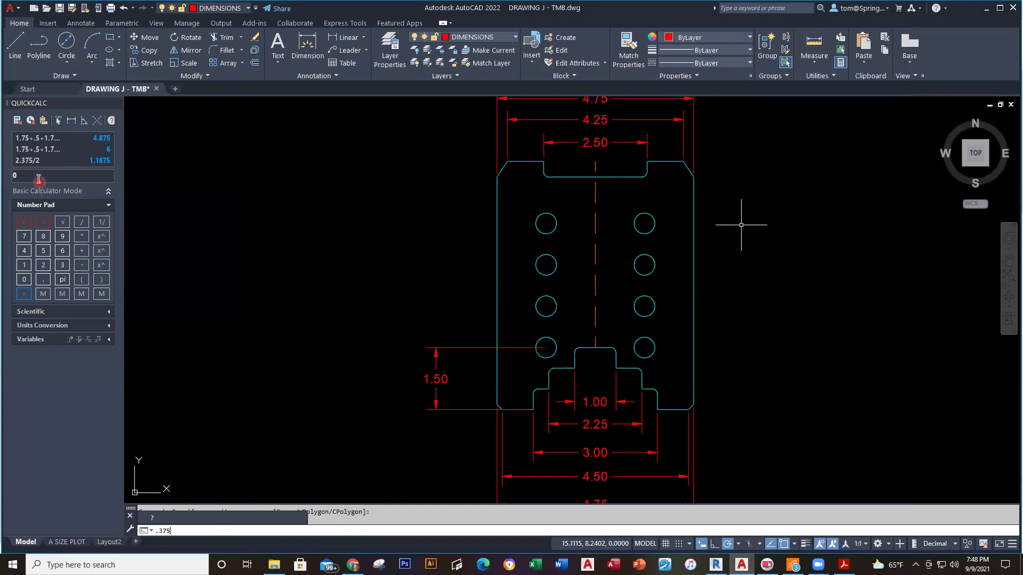
click(11, 176)
text(.375+)
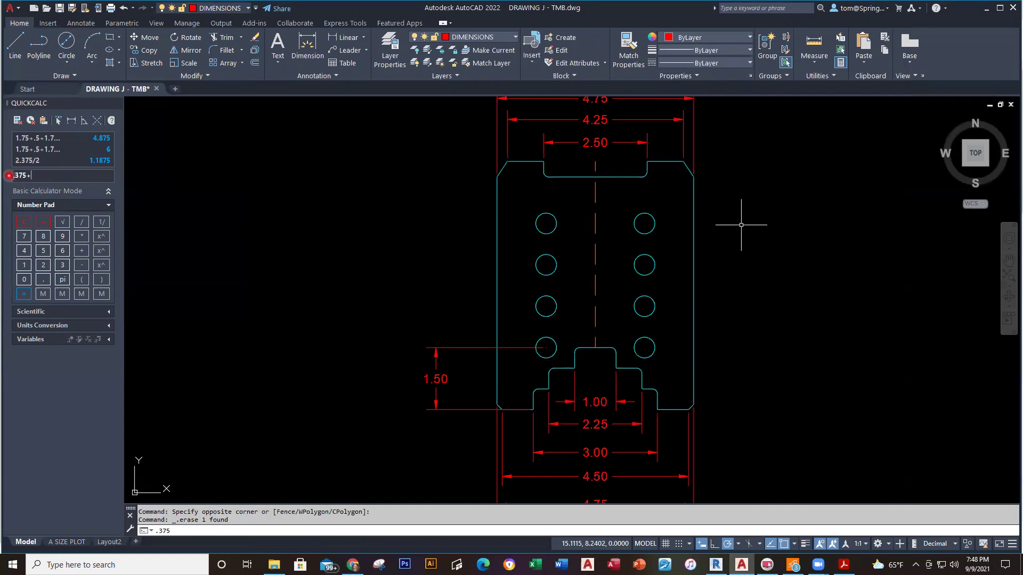
text(1.25)
key(Return)
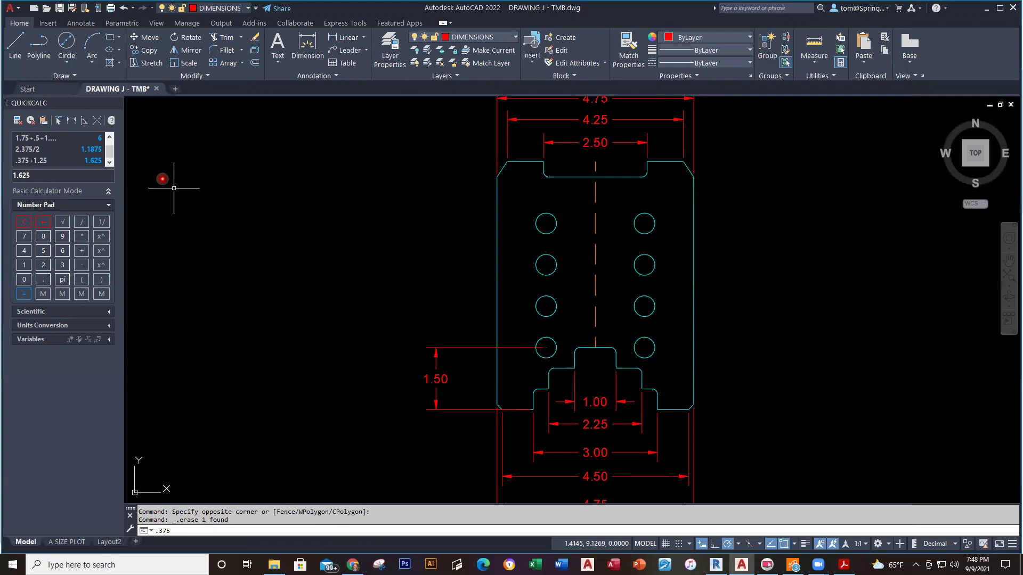
On the OBJECT layer, start a line 1.625 below the part's upper right corner and run it horizontally to the right edge.
click(514, 37)
click(476, 101)
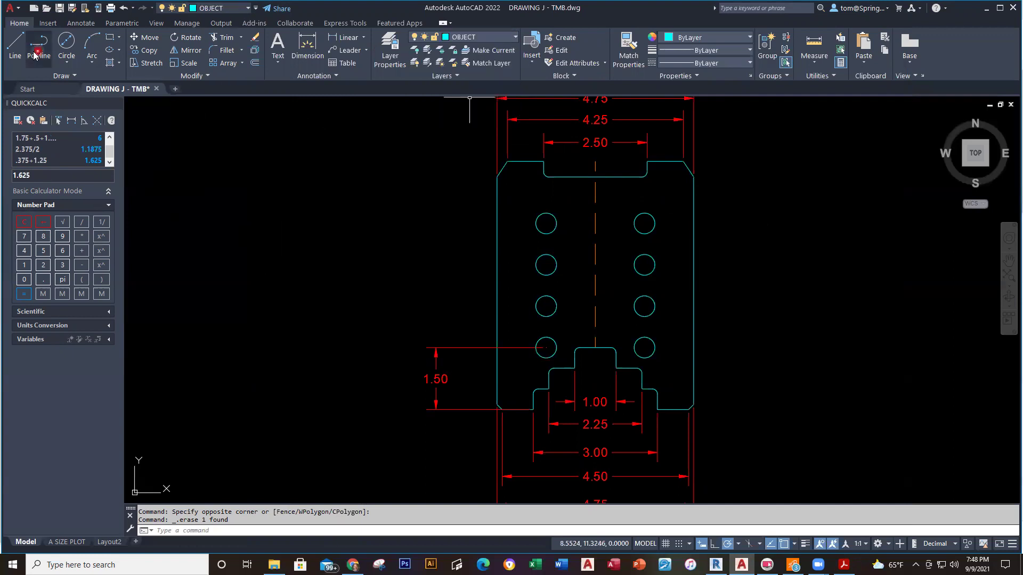
click(15, 46)
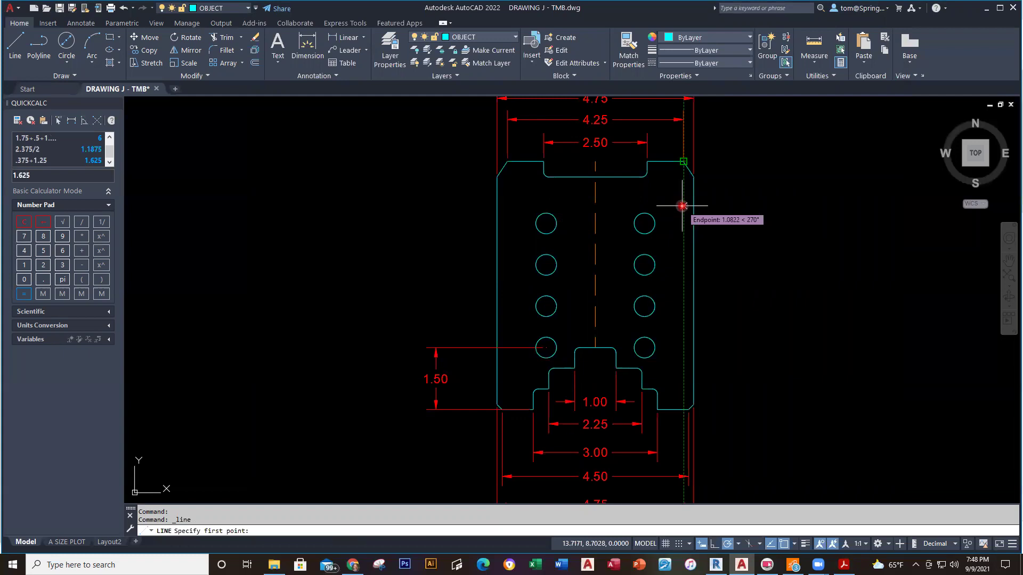
text(1.625)
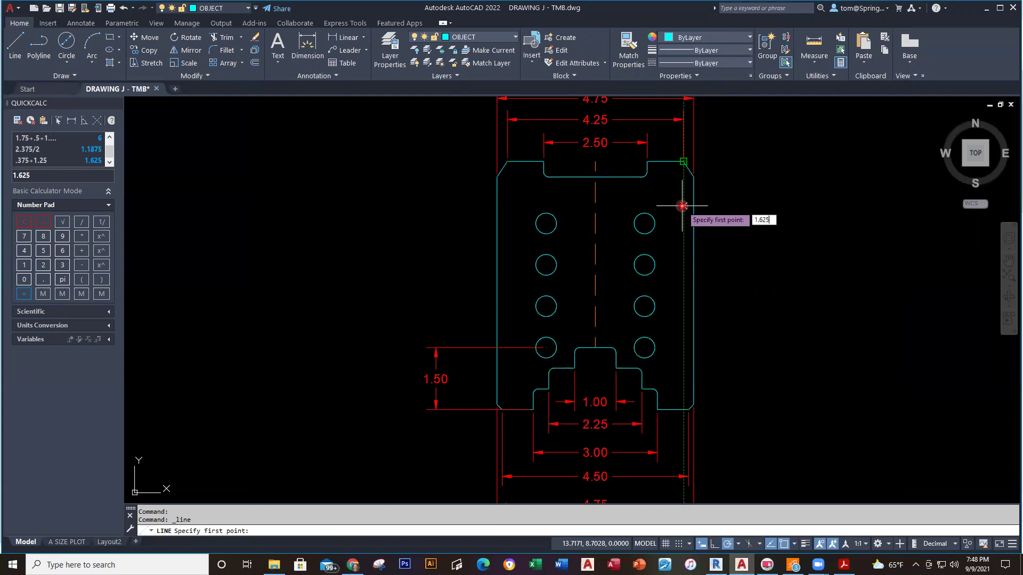
key(Return)
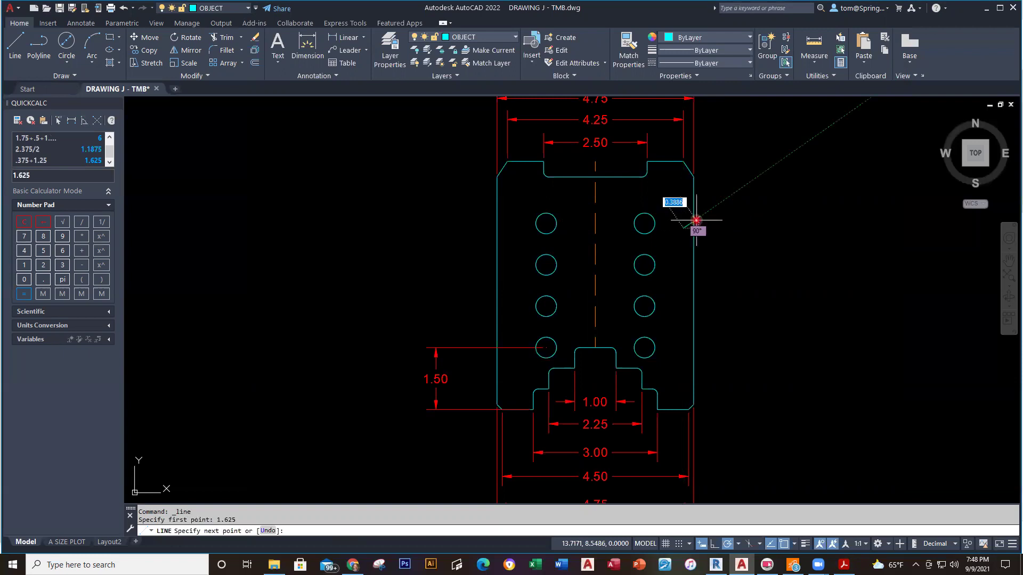
click(692, 229)
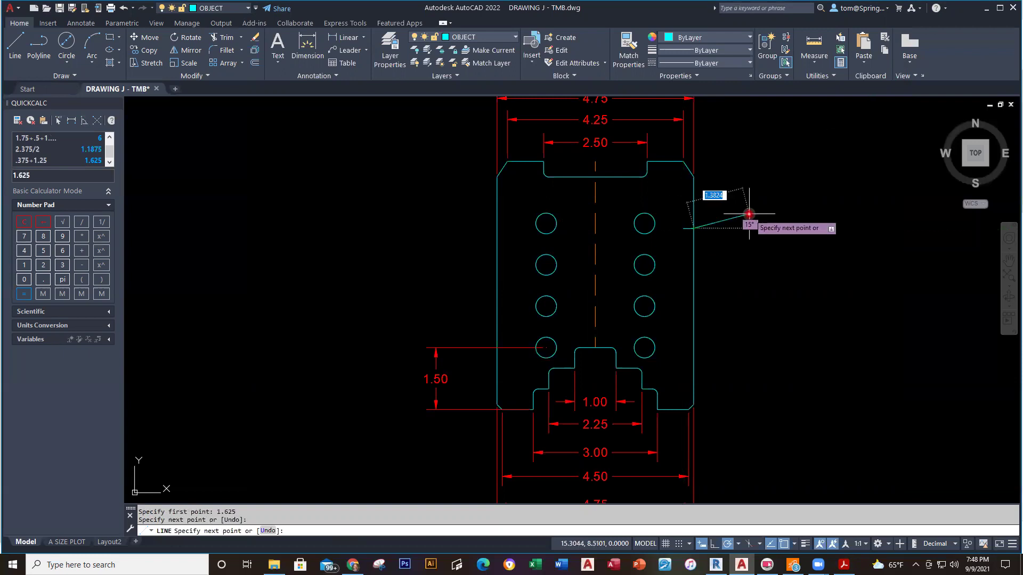
Continue the line to outline an upper tab projecting 0.25 from the right edge and 0.375 tall, closing back at the edge.
text(.)
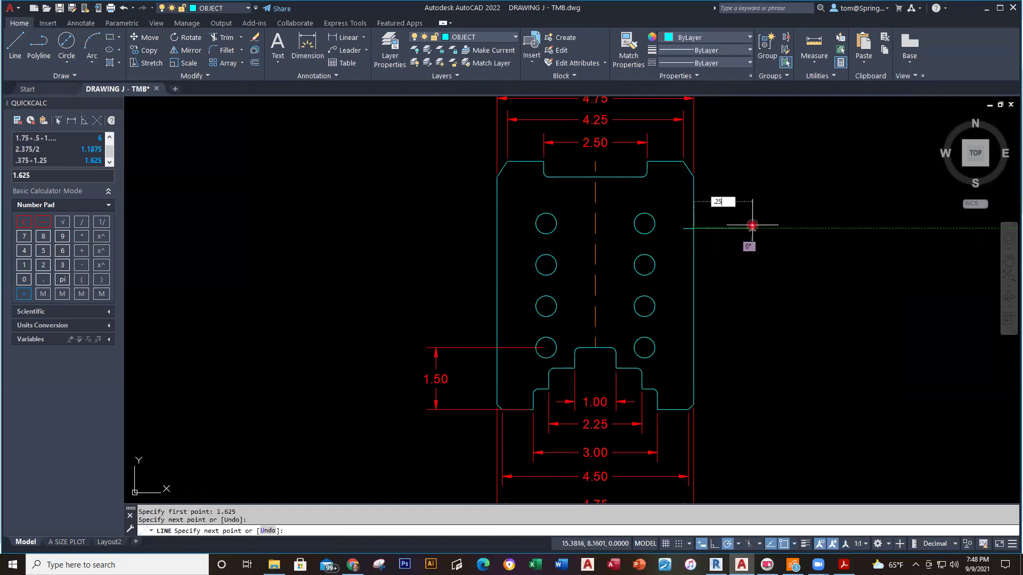
text(25)
key(Return)
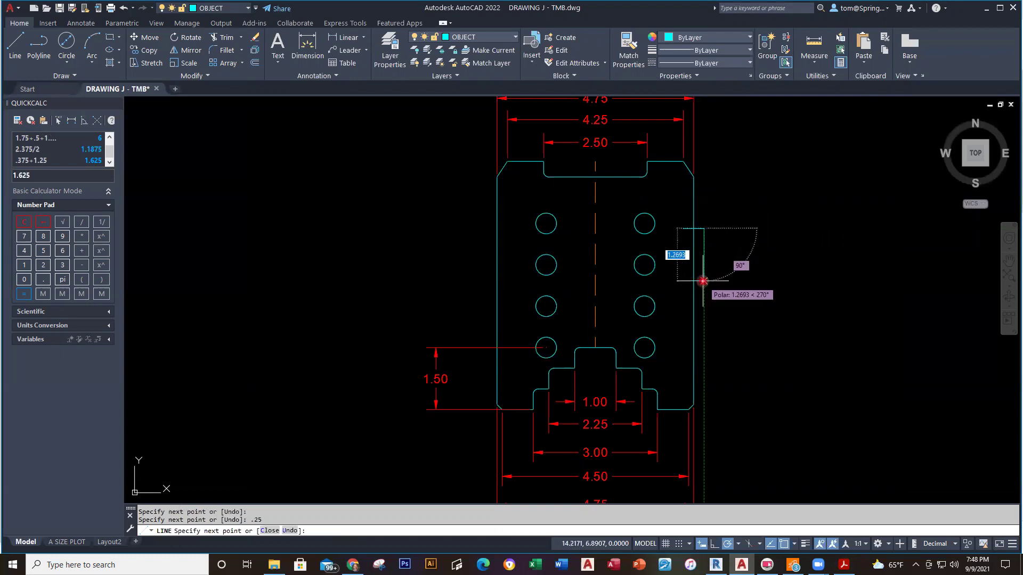
text(.375)
key(Return)
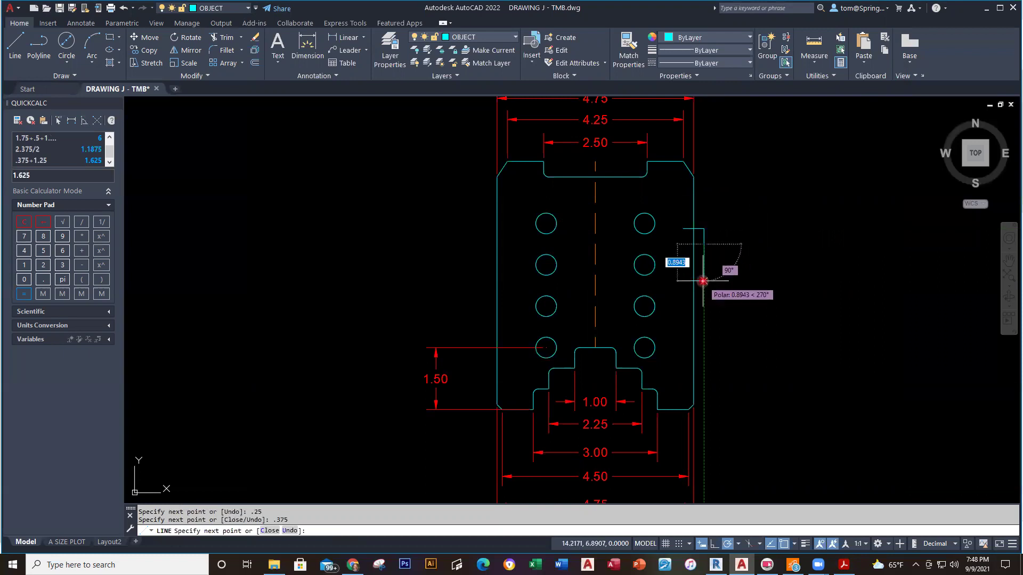
scroll(703, 281, up, 4)
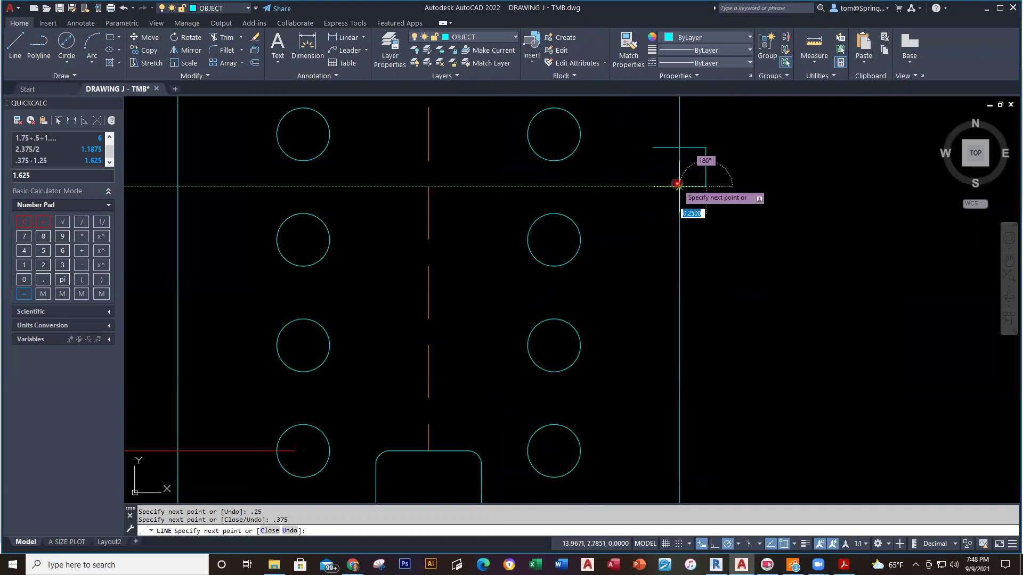
key(Escape)
key(Escape)
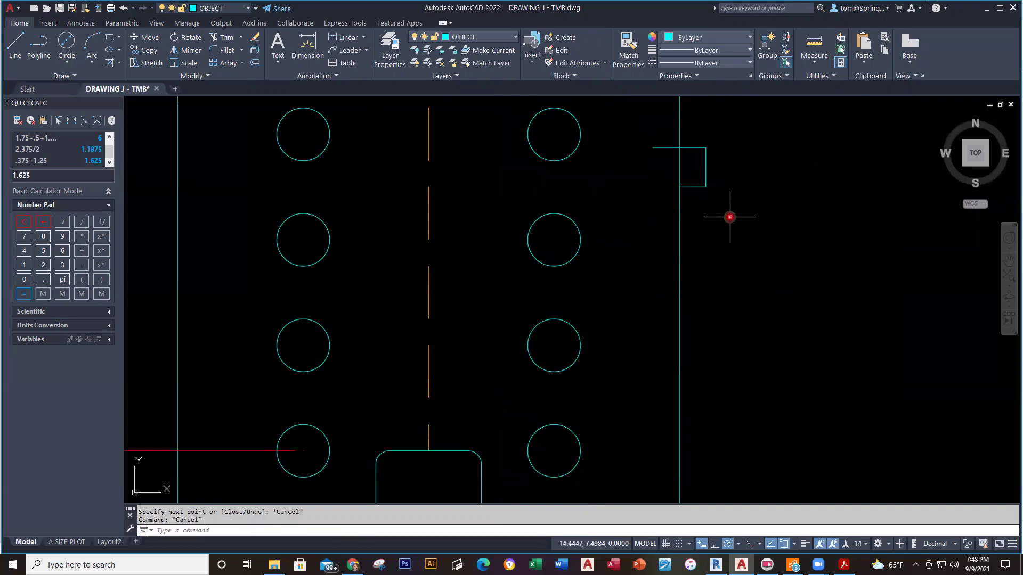
Trim the line stub inside the part and the right edge segment across the base of the upper tab.
text(tr)
key(Return)
drag(695, 159, 668, 156)
key(Return)
scroll(770, 237, down, 4)
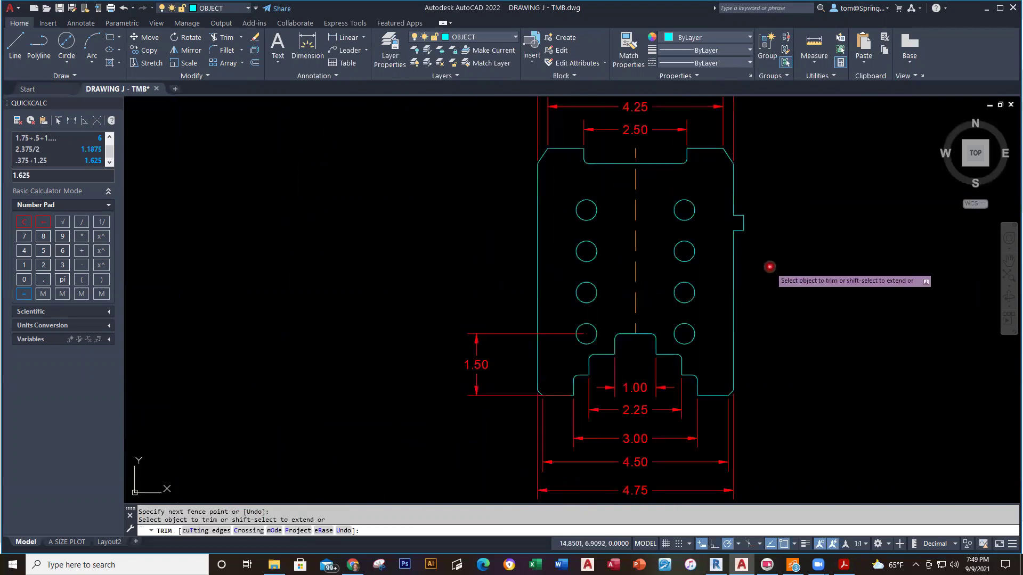
key(Escape)
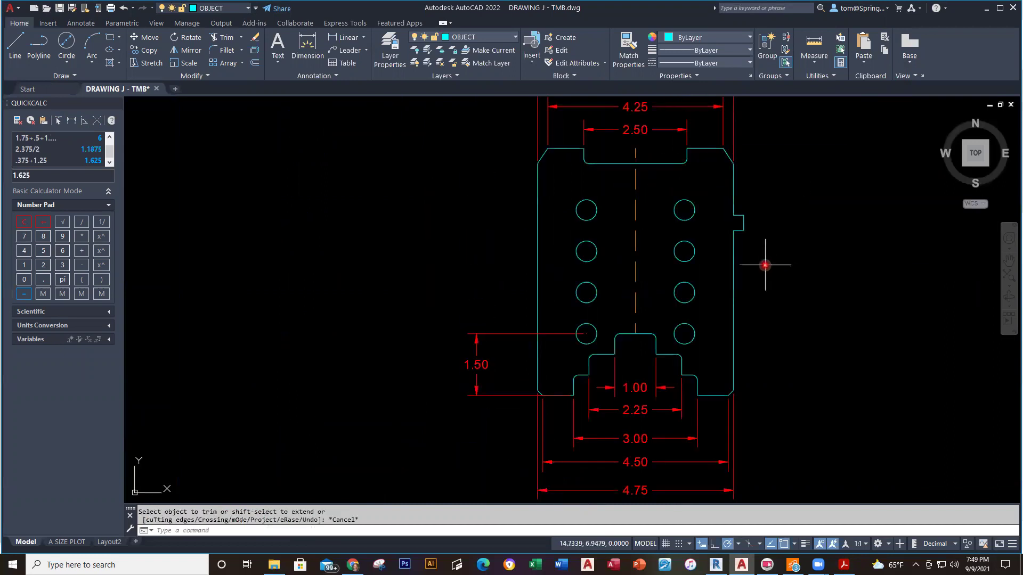
Mirror the upper right tab across the part's vertical centerline, keeping the original tab.
text(mi)
key(Return)
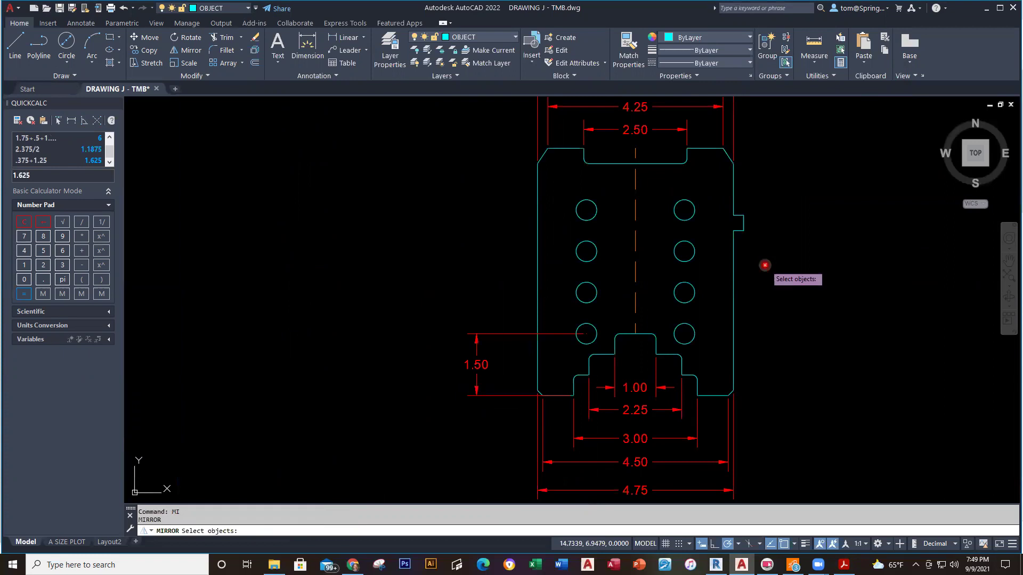
click(714, 240)
click(762, 212)
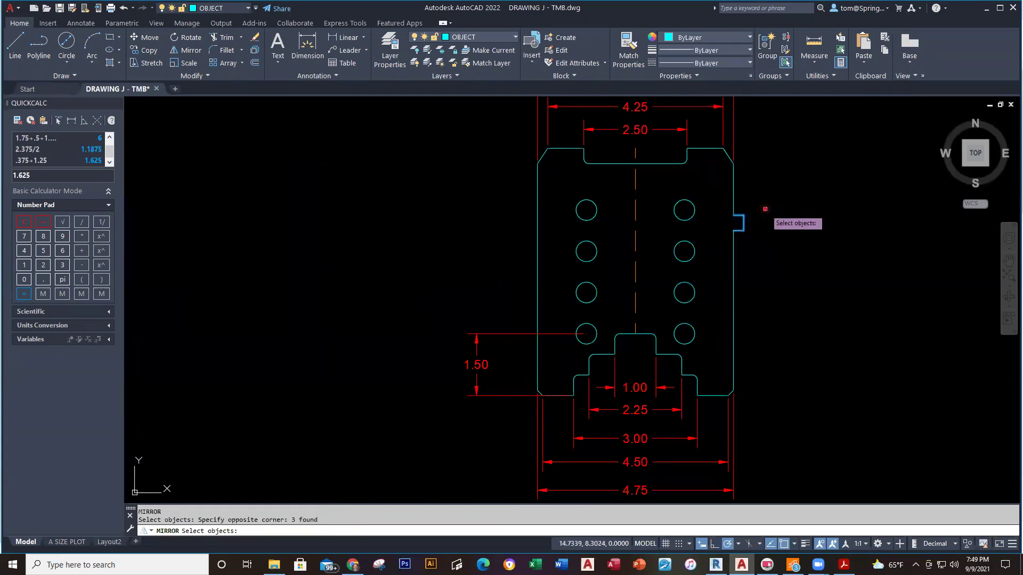
key(Return)
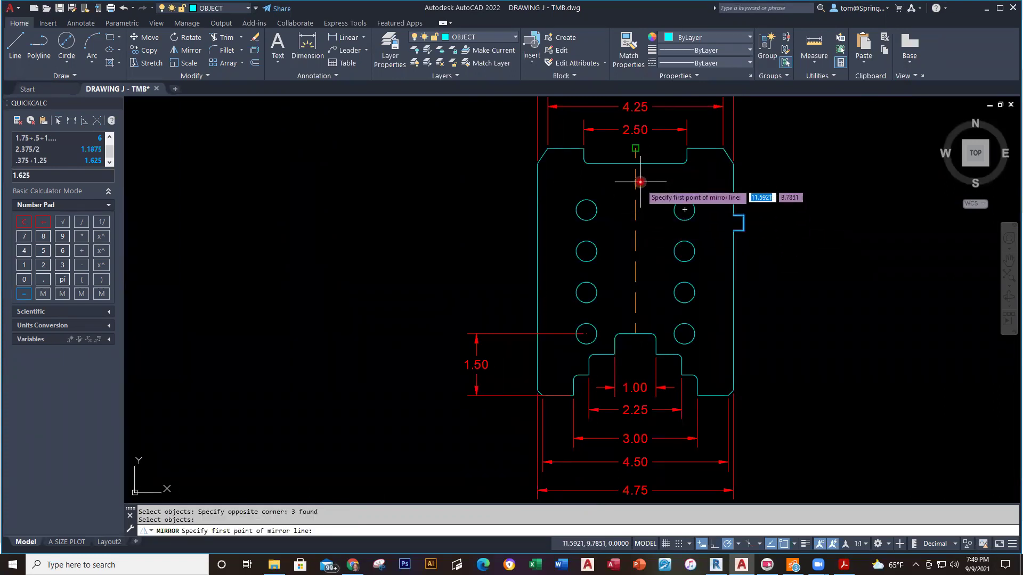
click(639, 161)
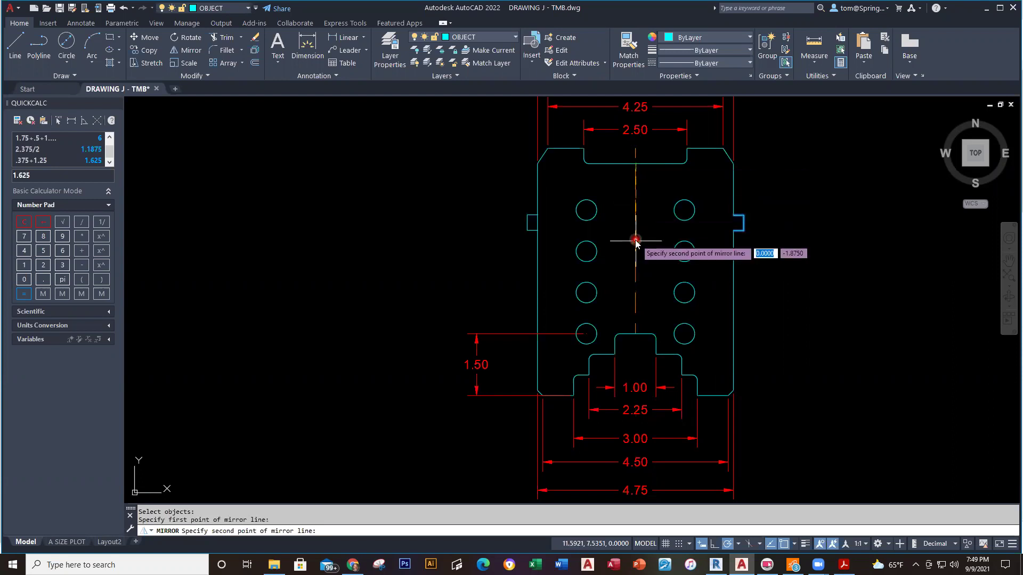
click(641, 267)
click(660, 277)
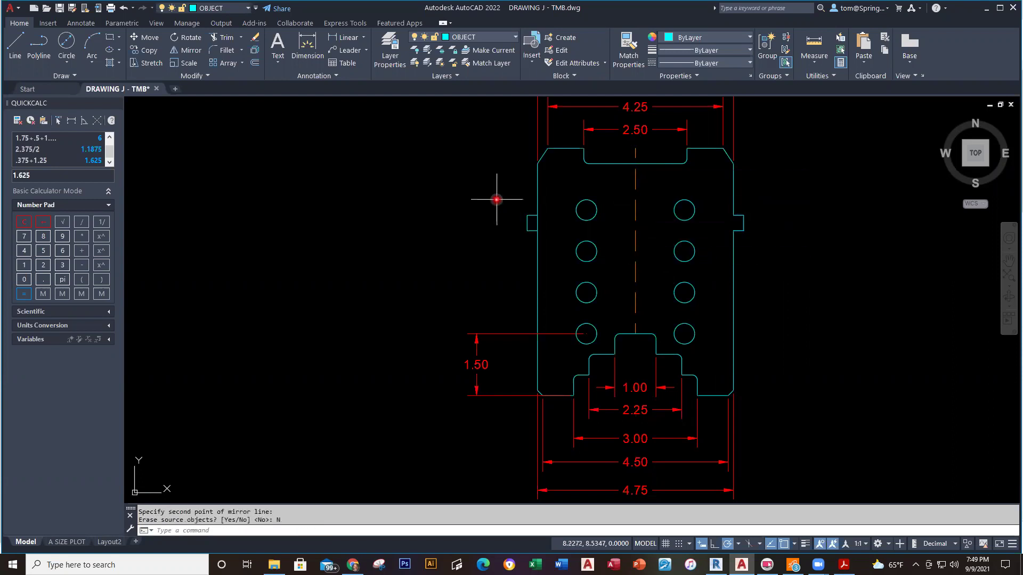
Trim the part's left edge segment across the base of the mirrored upper tab.
scroll(523, 212, up, 6)
text(tr)
key(Return)
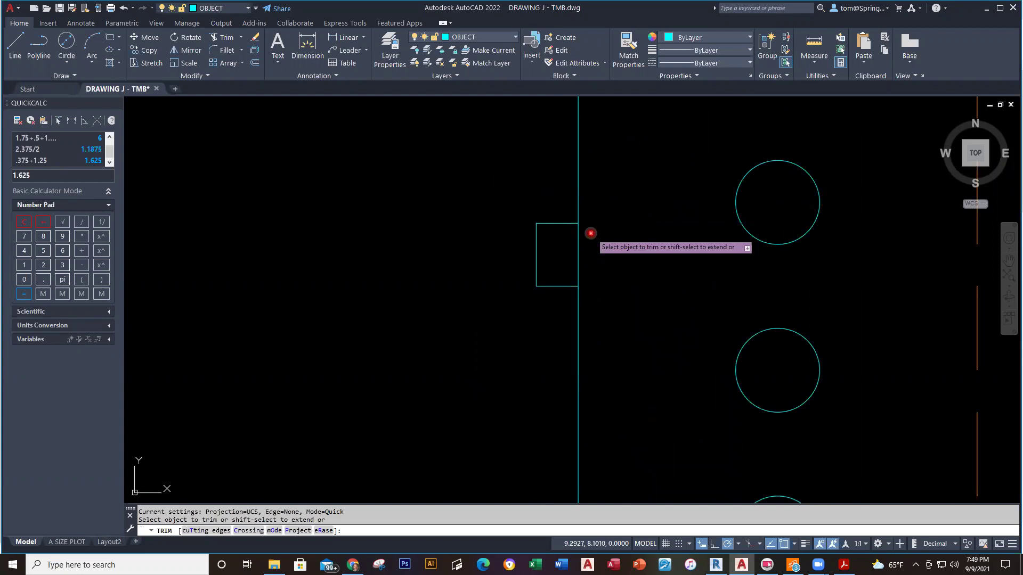
drag(586, 274, 559, 254)
scroll(674, 271, down, 6)
key(Escape)
scroll(670, 276, up, 4)
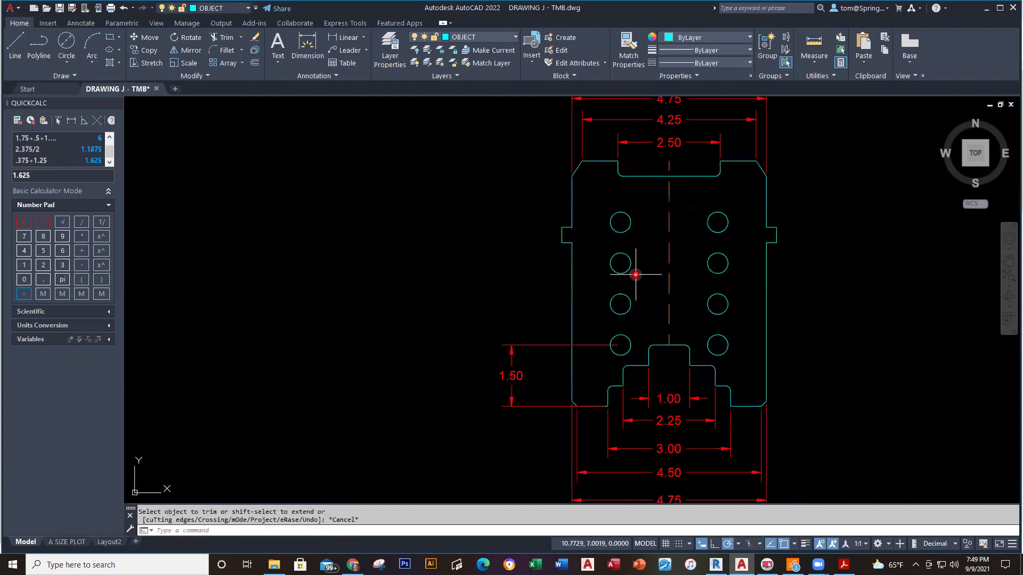
Switch to the PDF in Acrobat, check the lower side tab's size and position on Drawing J, and return to AutoCAD.
key(alt+Tab)
scroll(663, 428, up, 15)
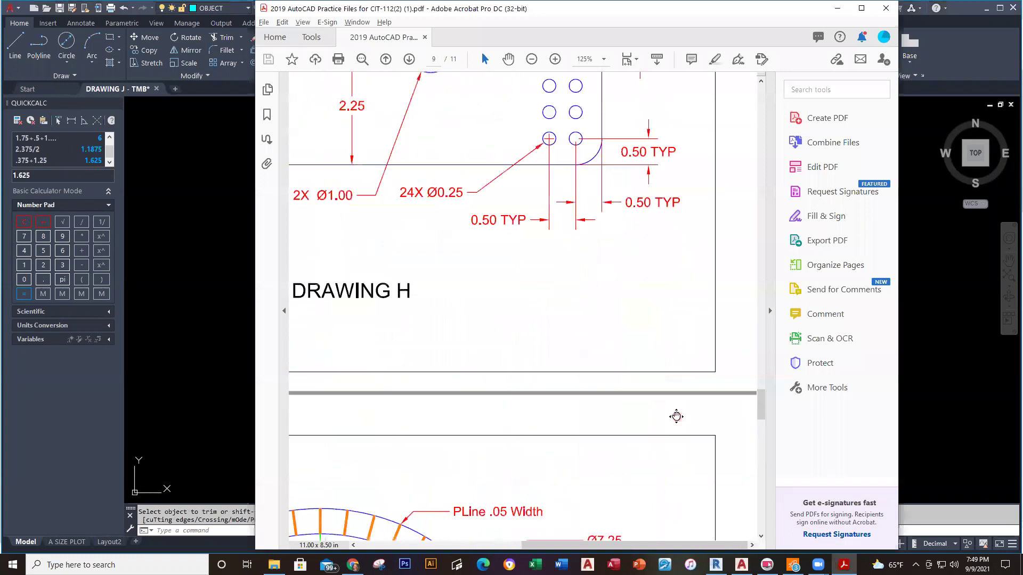
scroll(663, 429, down, 15)
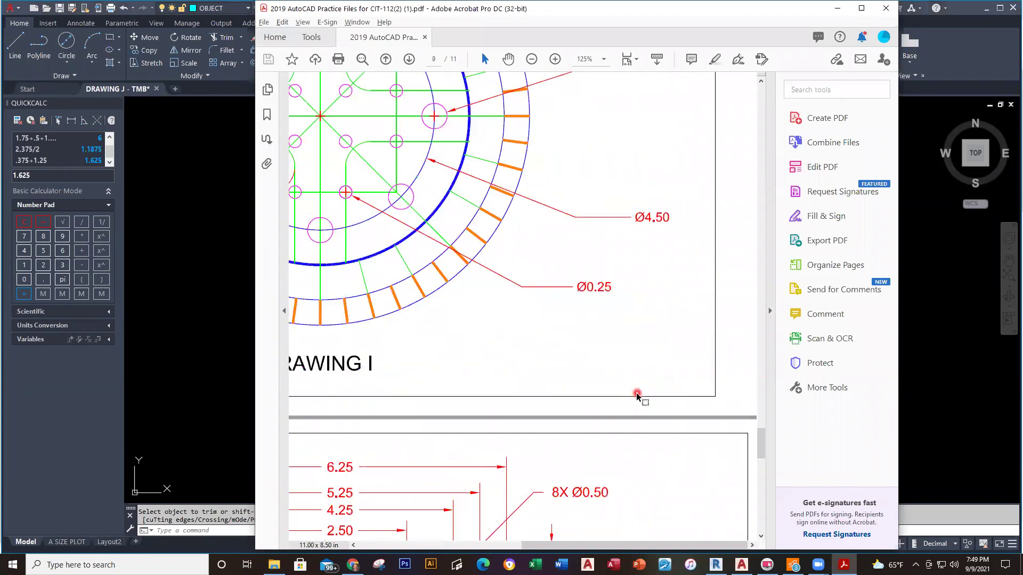
scroll(638, 395, down, 5)
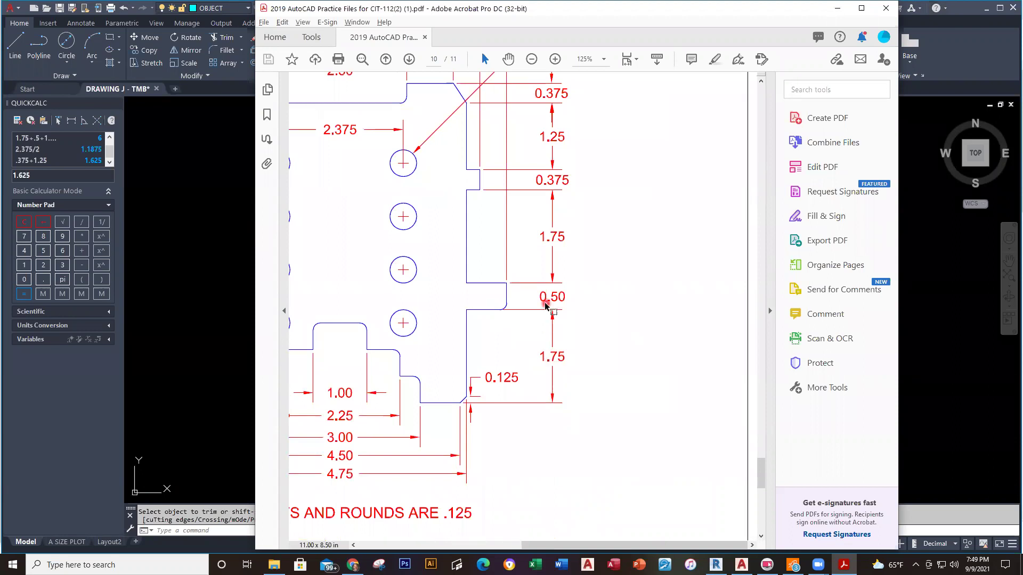
scroll(551, 421, up, 2)
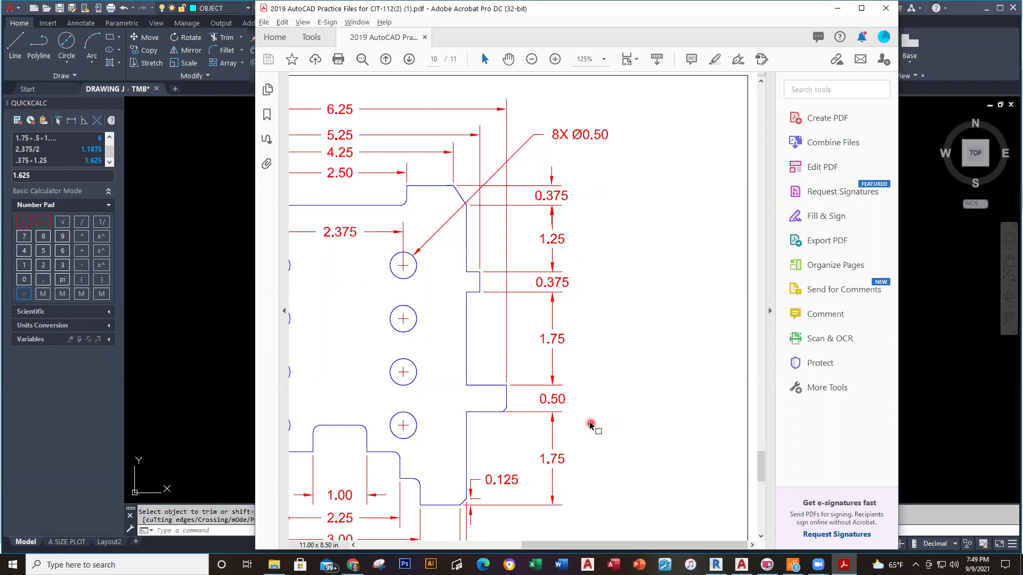
key(alt+Tab)
key(Escape)
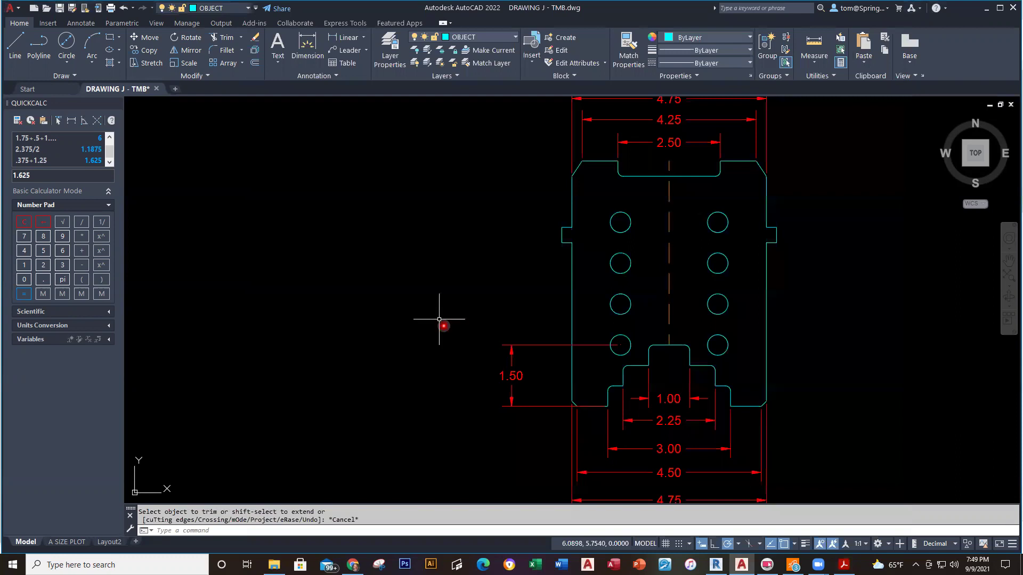
Start a line 1.75 above the lower right corner, run it to the right edge, and extend it 0.75 beyond that edge.
click(15, 45)
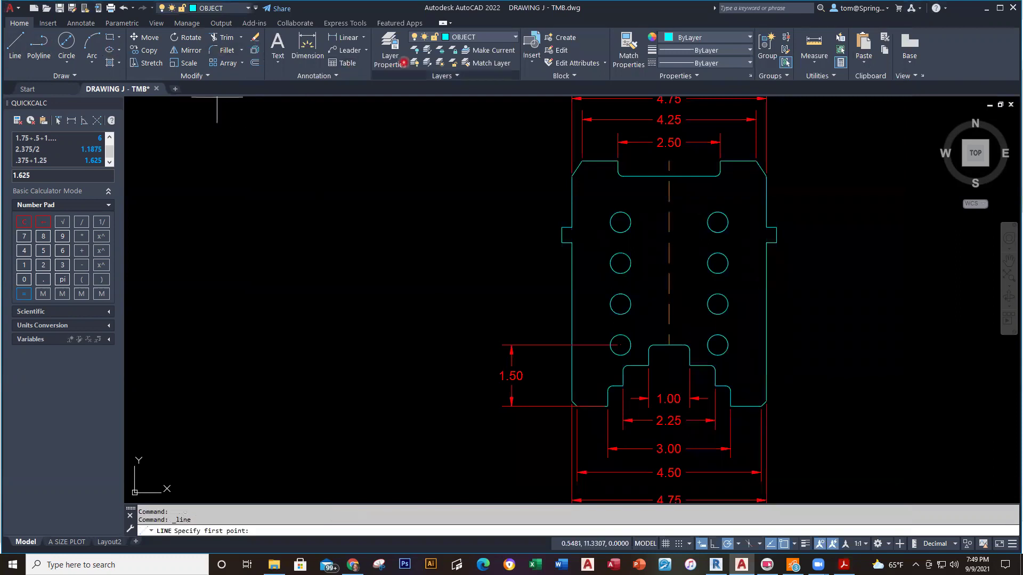
scroll(810, 388, up, 5)
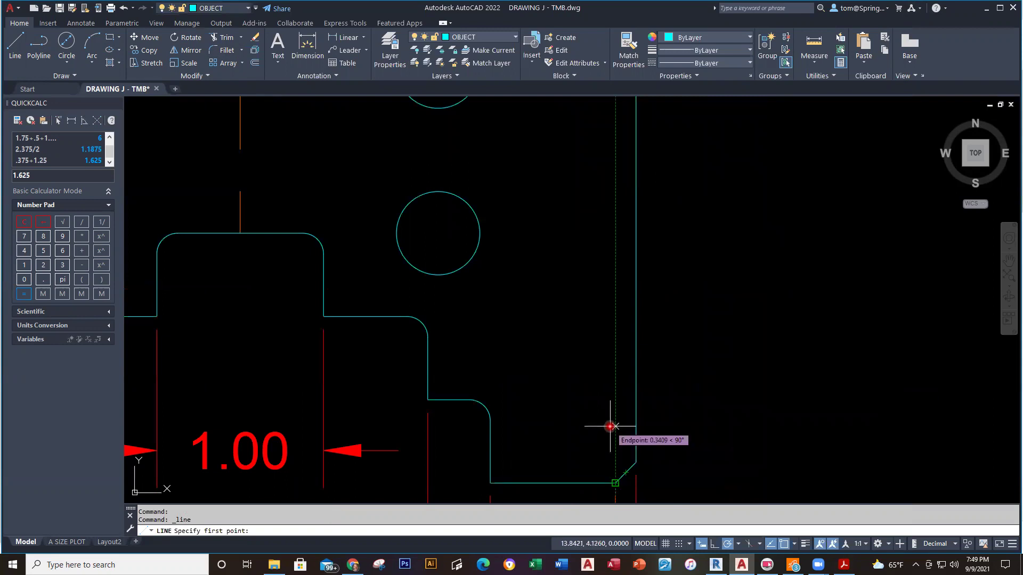
text(1.75)
key(Return)
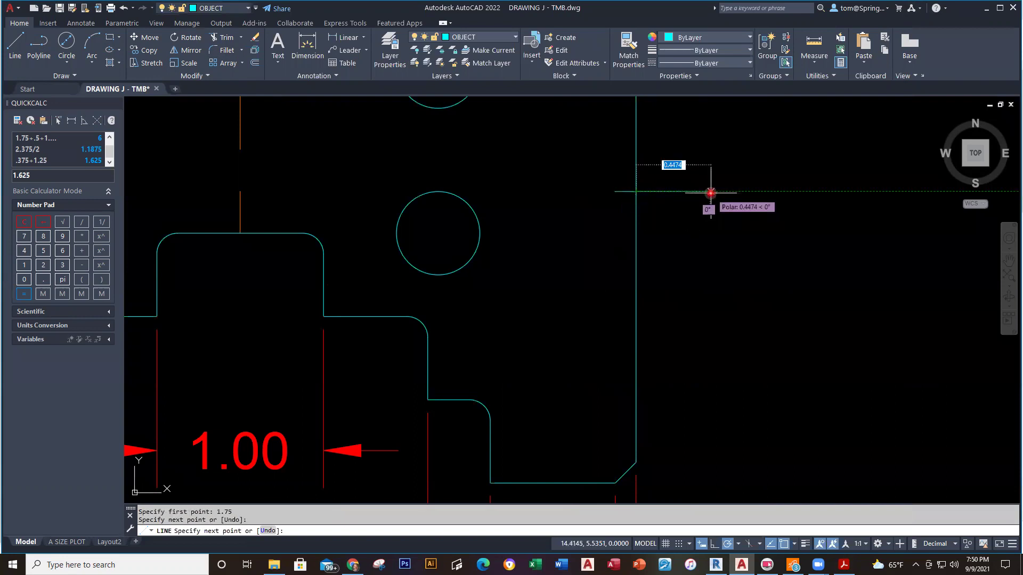
key(BackSpace)
text(.75)
key(Return)
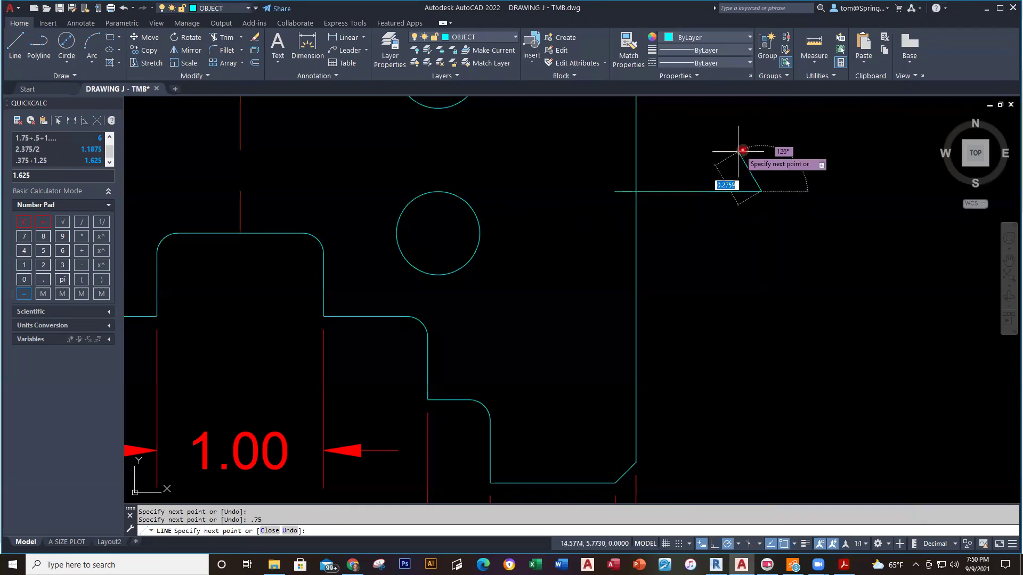
Complete the lower right tab's outline with a 0.5 vertical line upward and a horizontal line back to the part's right edge.
text(.5)
key(Return)
scroll(706, 174, down, 2)
middle_drag(706, 174, 717, 303)
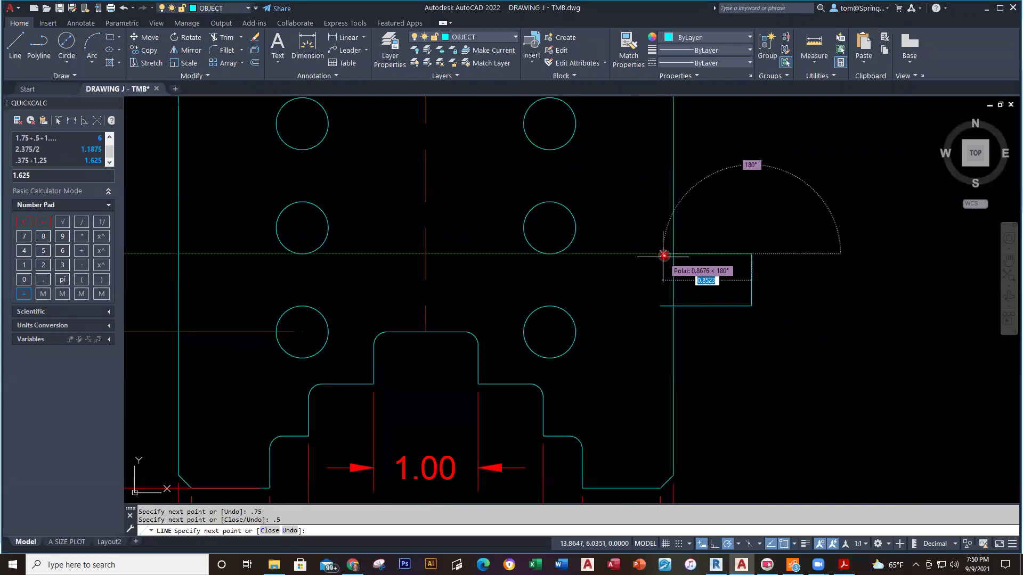
click(673, 254)
key(Escape)
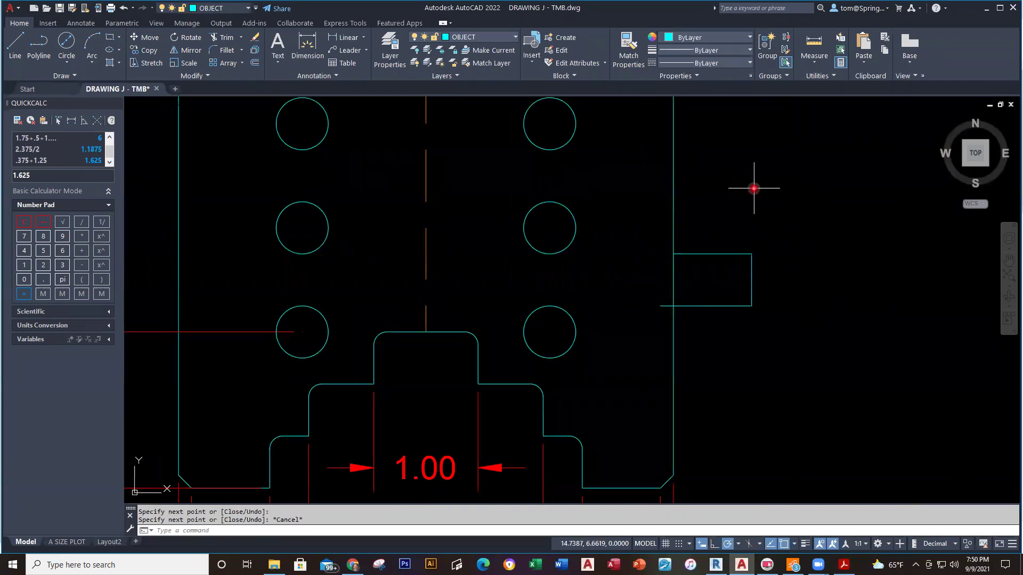
Trim the line stub inside the part and the right edge segment across the base of the lower tab.
text(tr)
key(Return)
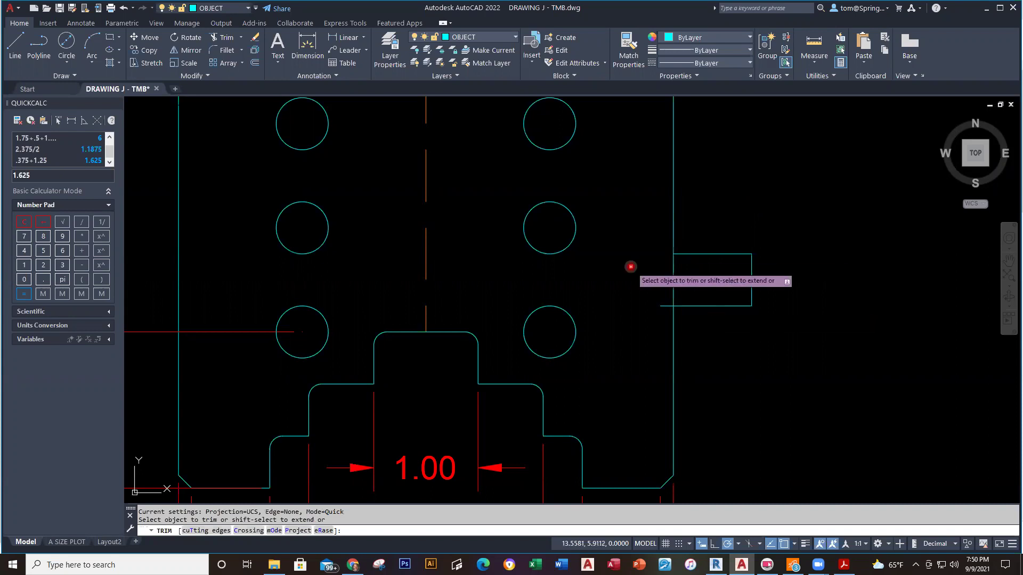
mouse_move(662, 279)
mouse_down()
mouse_move(659, 334)
mouse_move(664, 296)
mouse_move(675, 292)
mouse_move(667, 297)
mouse_up()
key(Escape)
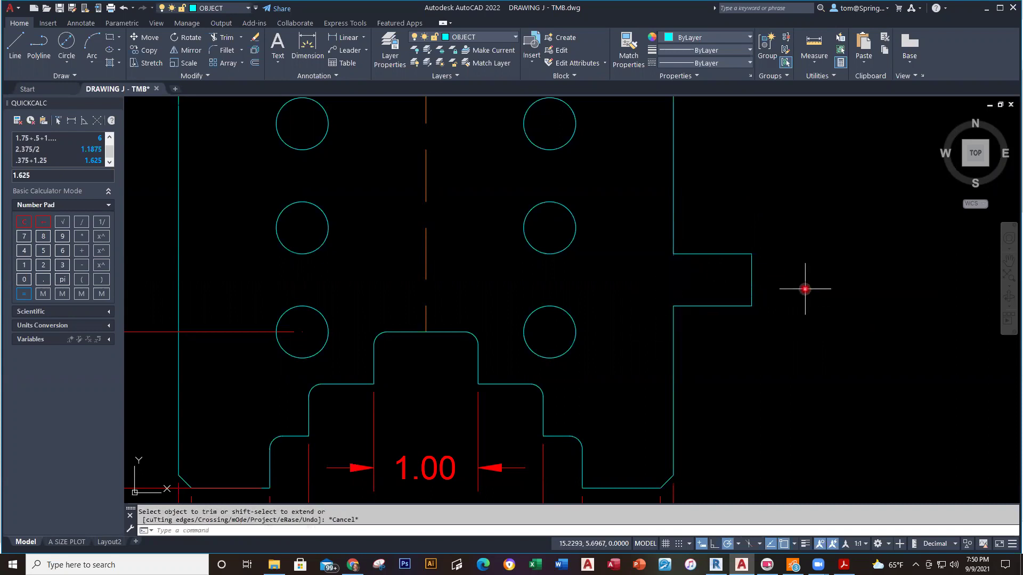
Fillet the lower outer corner of the lower right tab with the 0.125 radius.
text(f)
key(Return)
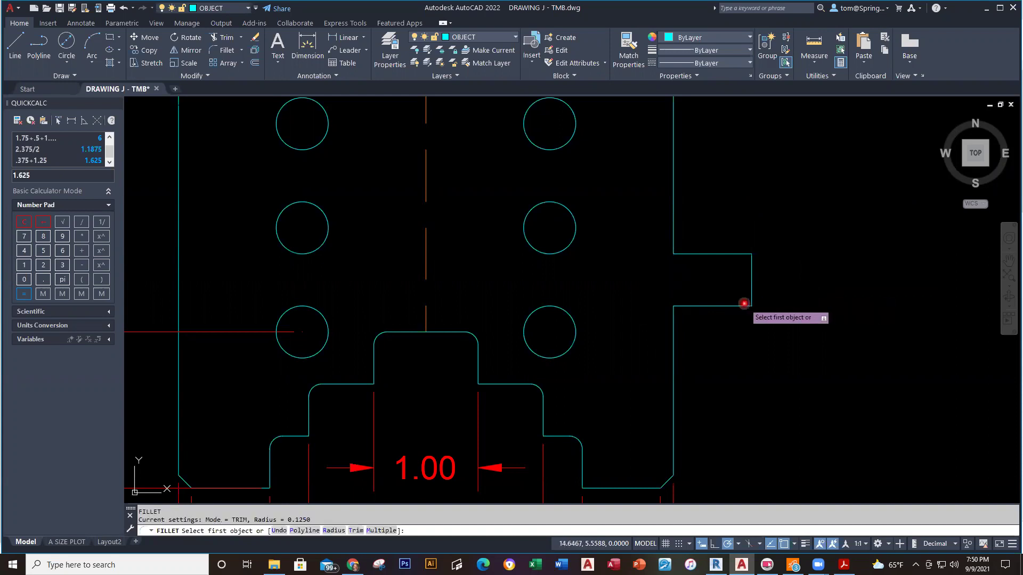
click(737, 306)
click(751, 291)
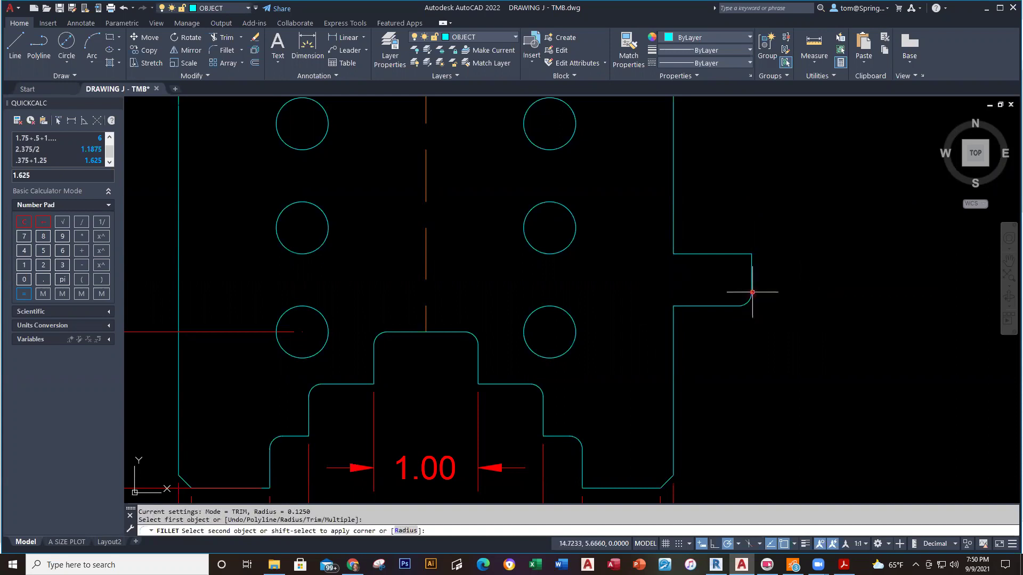
Mirror the lower right tab about the vertical centerline to the part's left side, keeping the source objects.
scroll(829, 328, down, 2)
text(mi)
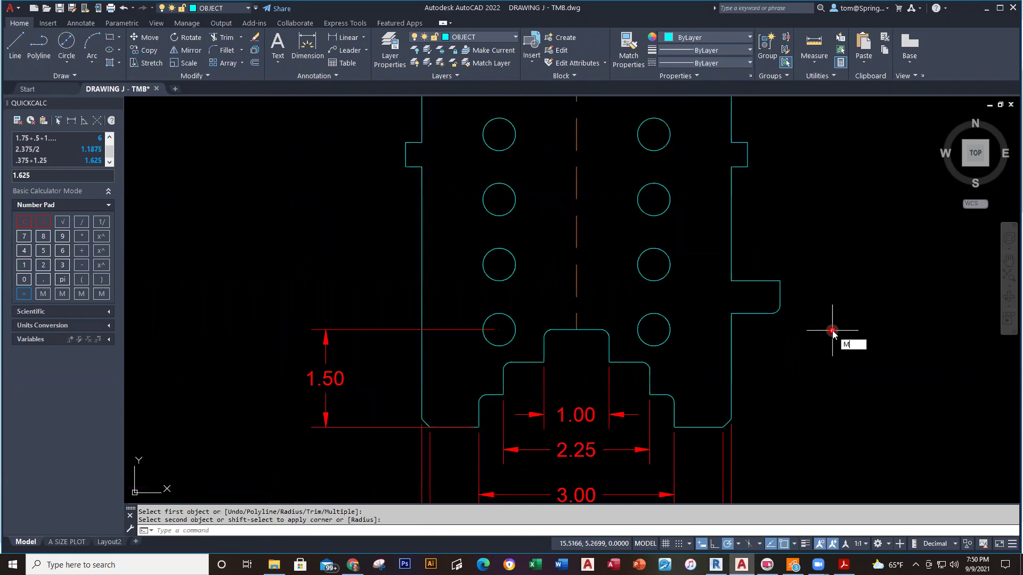
key(Return)
click(803, 238)
click(739, 332)
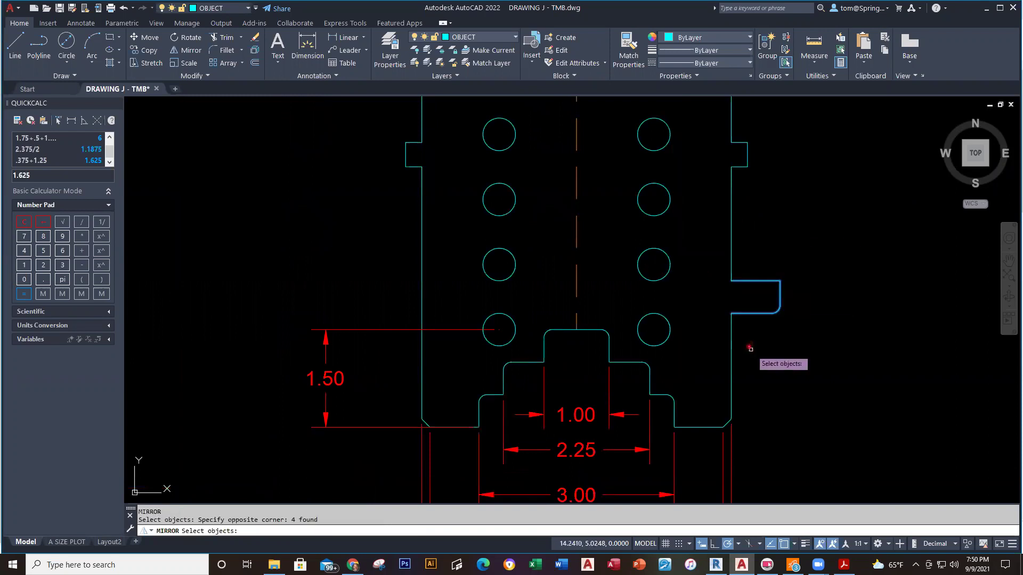
key(Return)
click(576, 331)
click(576, 361)
text(n)
key(Return)
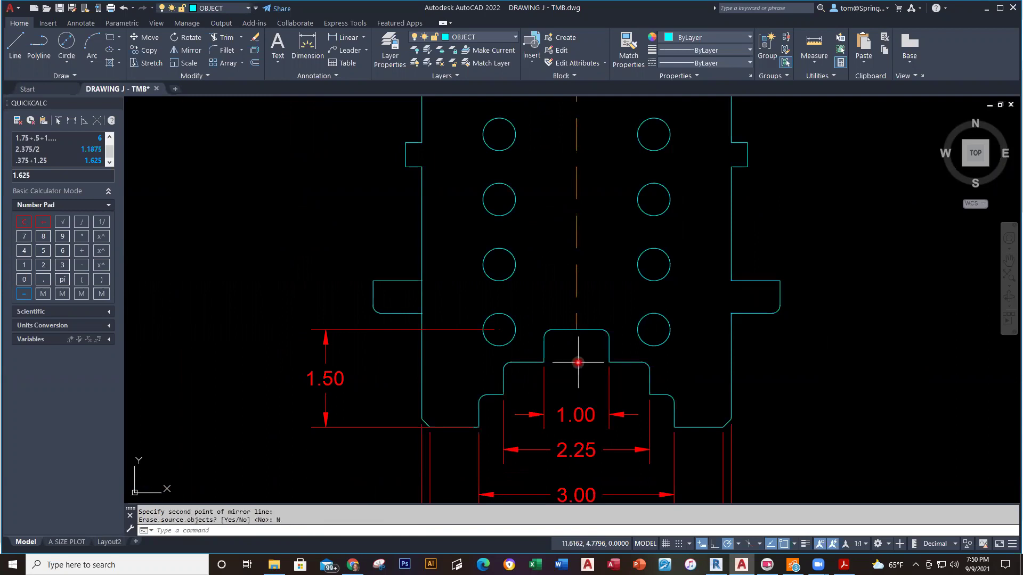
Trim the part's left edge segment across the base of the mirrored lower tab.
text(tr)
key(Return)
click(445, 263)
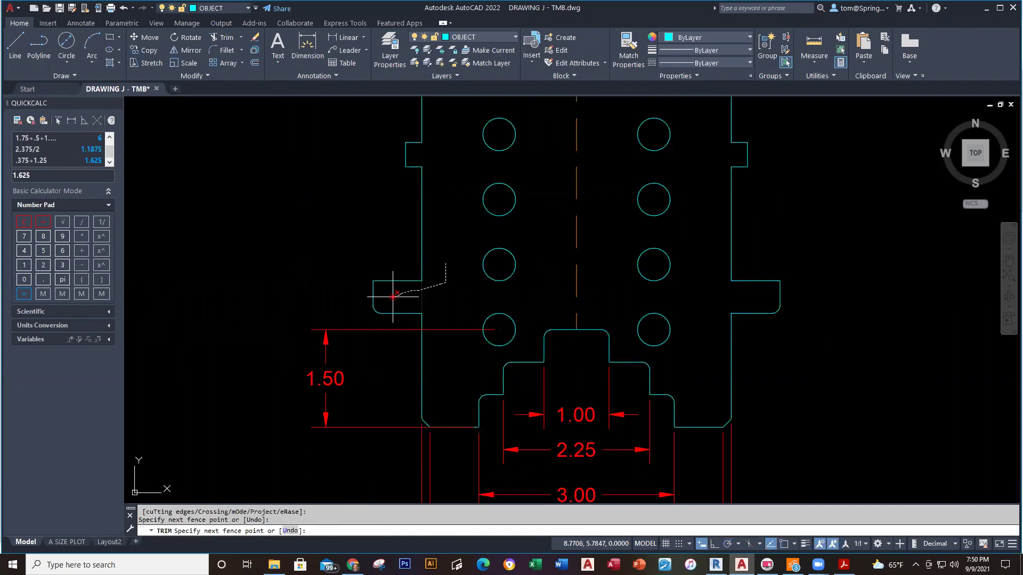
key(Escape)
Make DIMENSIONS the current layer and add a linear dimension between the centers of the two top holes, placed above them.
scroll(612, 292, down, 2)
scroll(610, 311, down, 3)
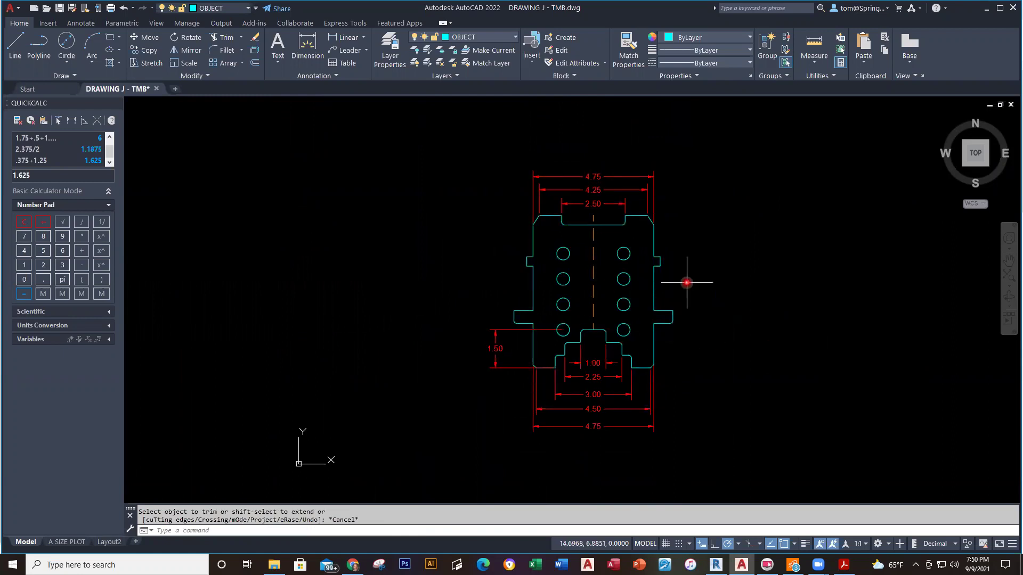
click(515, 39)
click(472, 81)
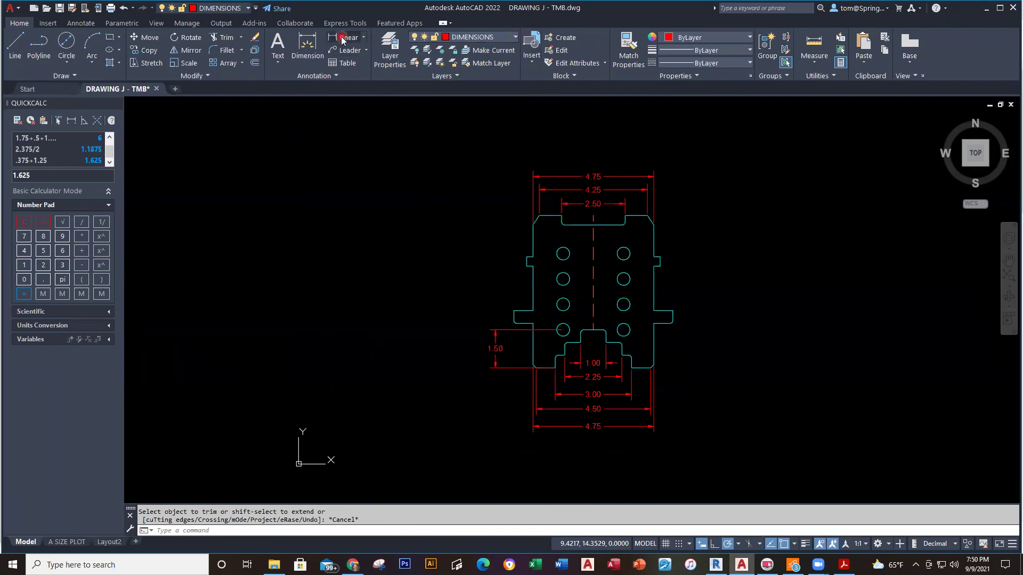
click(348, 37)
scroll(600, 283, up, 4)
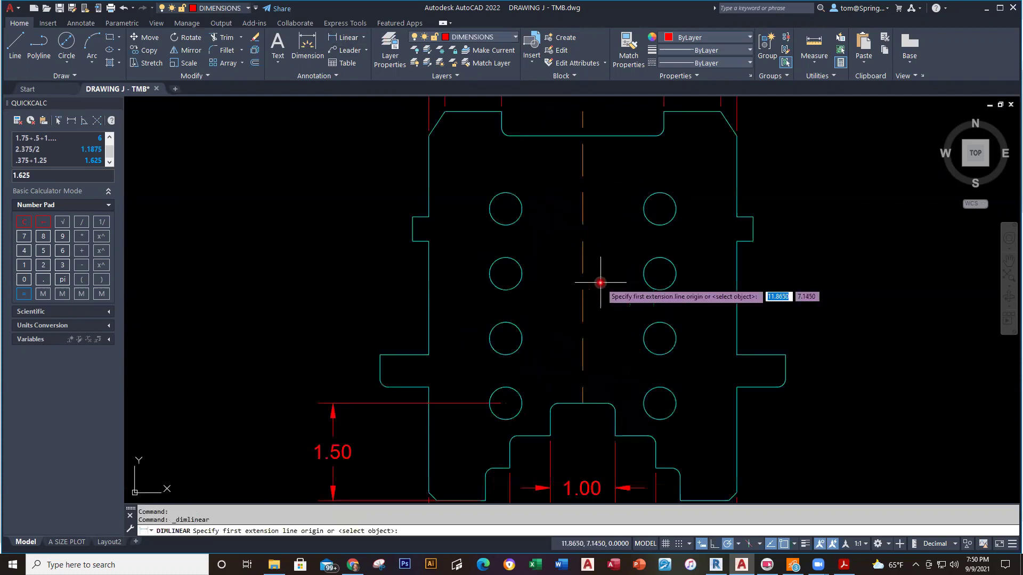
click(510, 207)
click(660, 207)
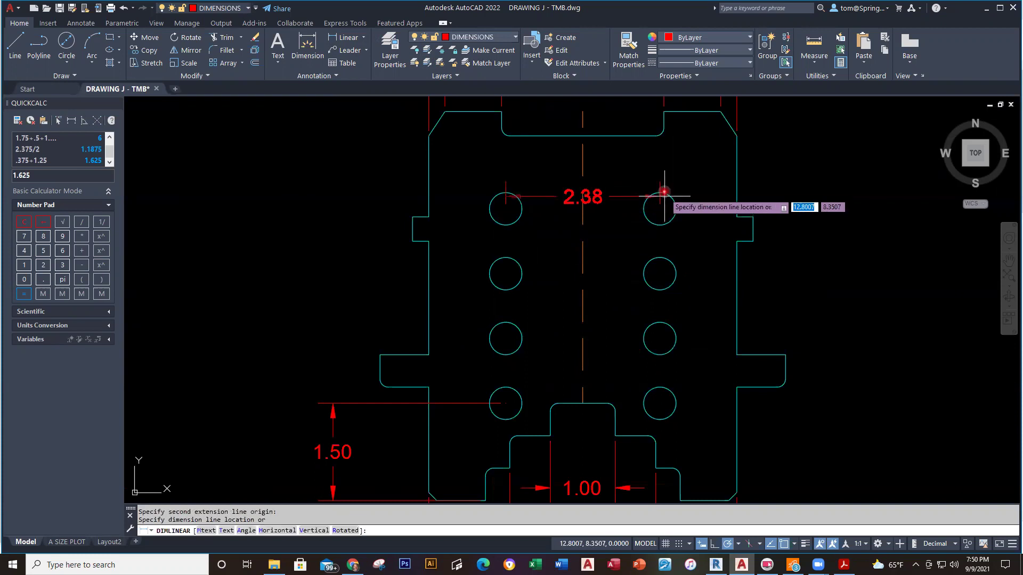
click(662, 166)
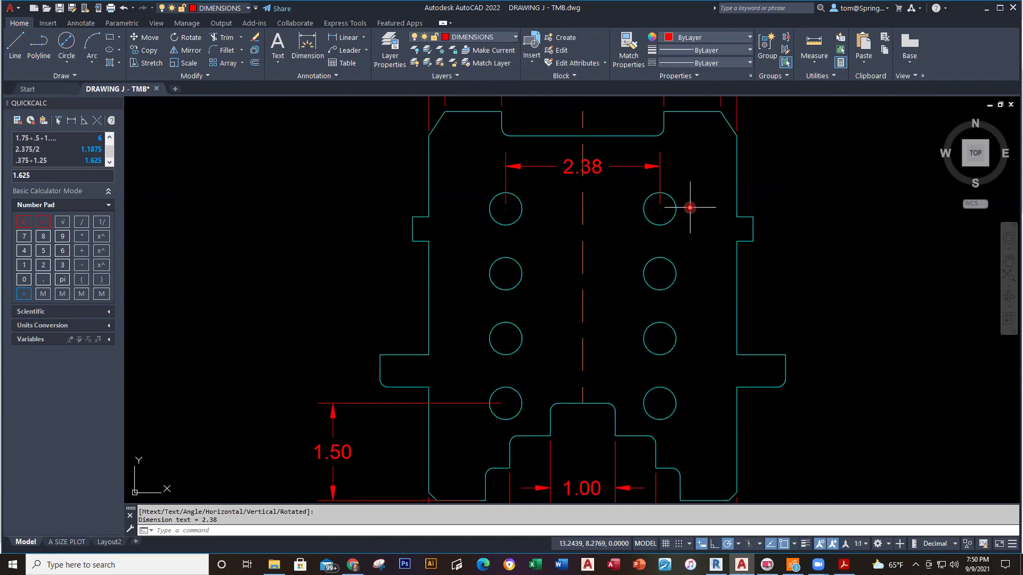
Set the precision of the hole spacing dimension to three decimal places (0.000).
scroll(690, 211, down, 2)
mouse_move(689, 217)
middle_down()
mouse_move(692, 272)
mouse_move(666, 289)
middle_up()
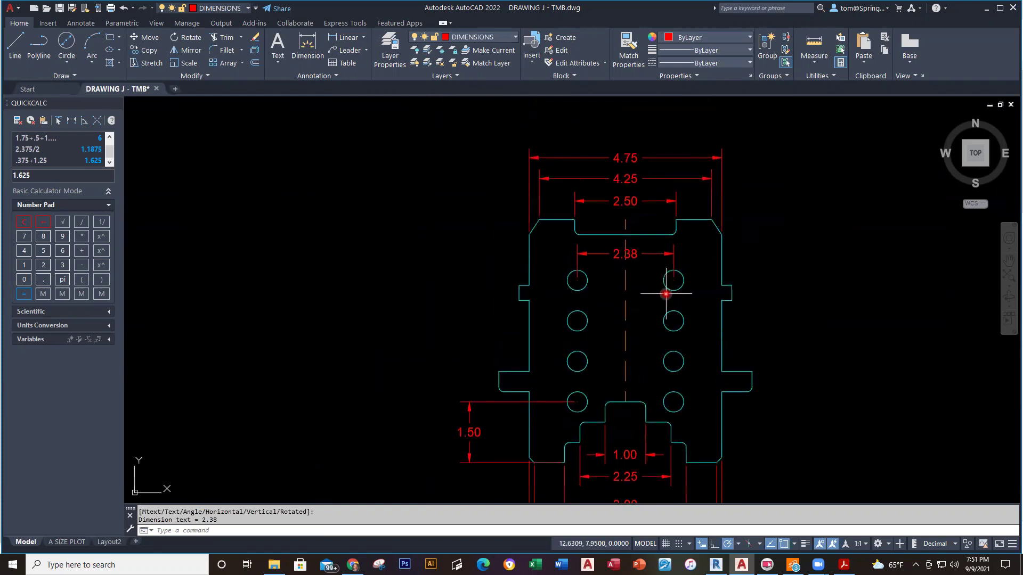
scroll(657, 273, up, 2)
scroll(656, 273, up, 2)
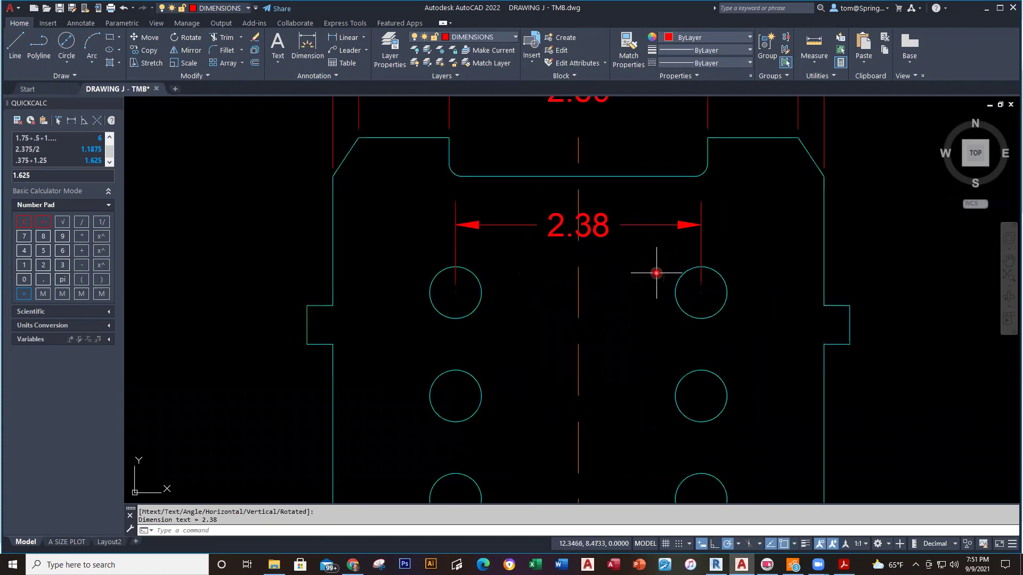
click(608, 229)
right_click(608, 229)
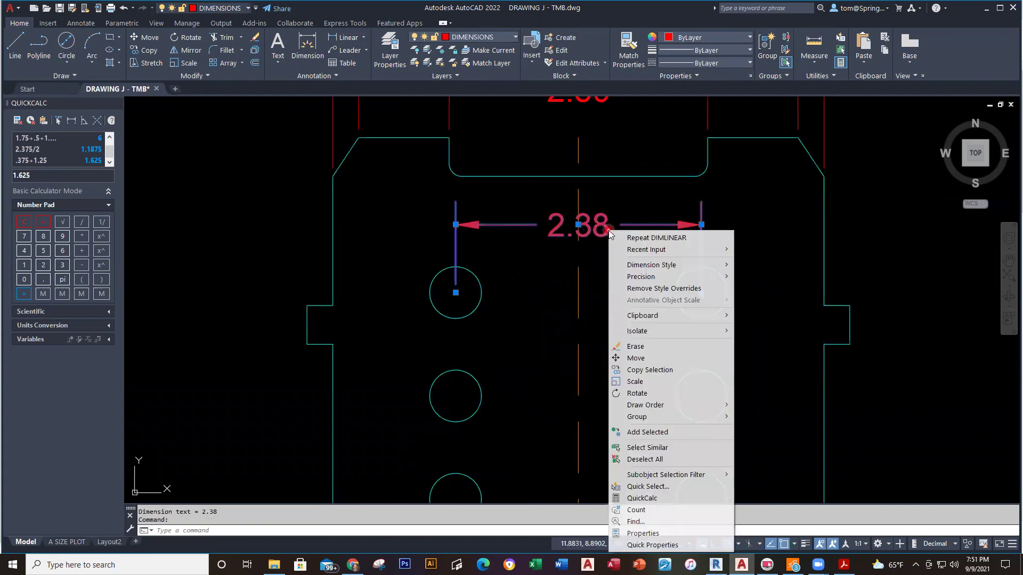
mouse_move(778, 307)
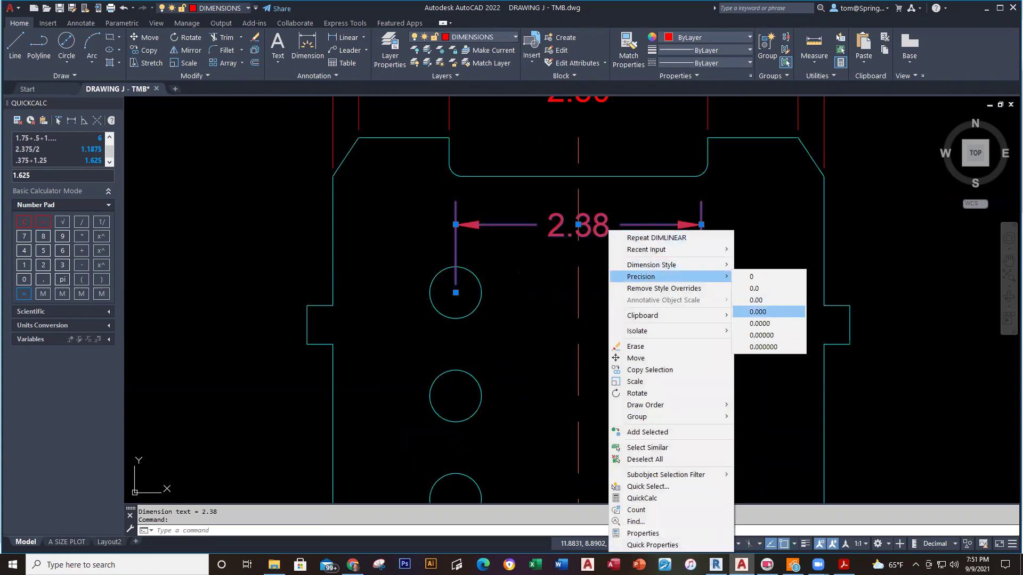
click(777, 312)
key(Escape)
key(Escape)
scroll(815, 274, down, 4)
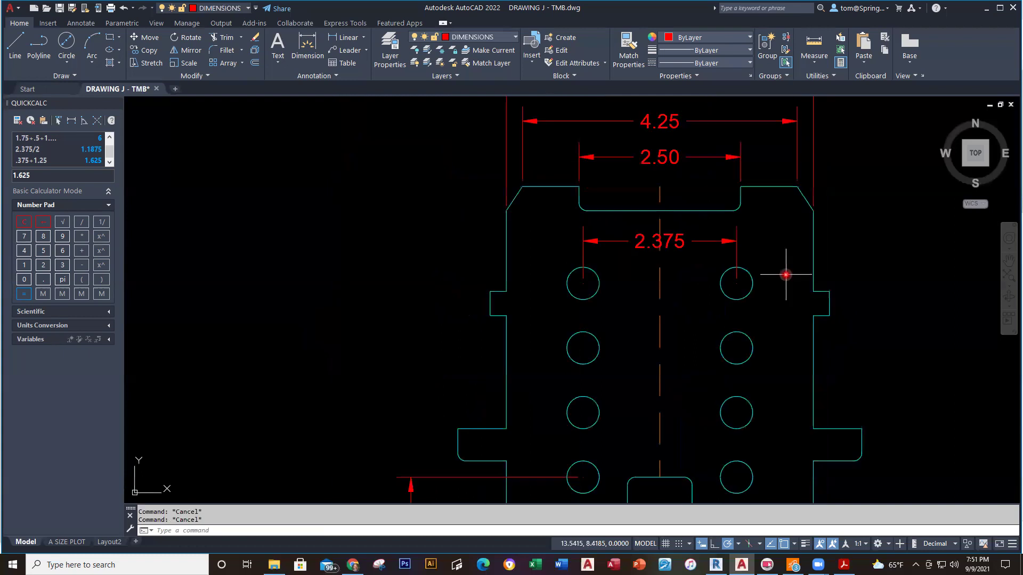
Make TEXT the current layer and add the multiline text DRAWING J below the part's lowest dimension.
scroll(642, 249, down, 2)
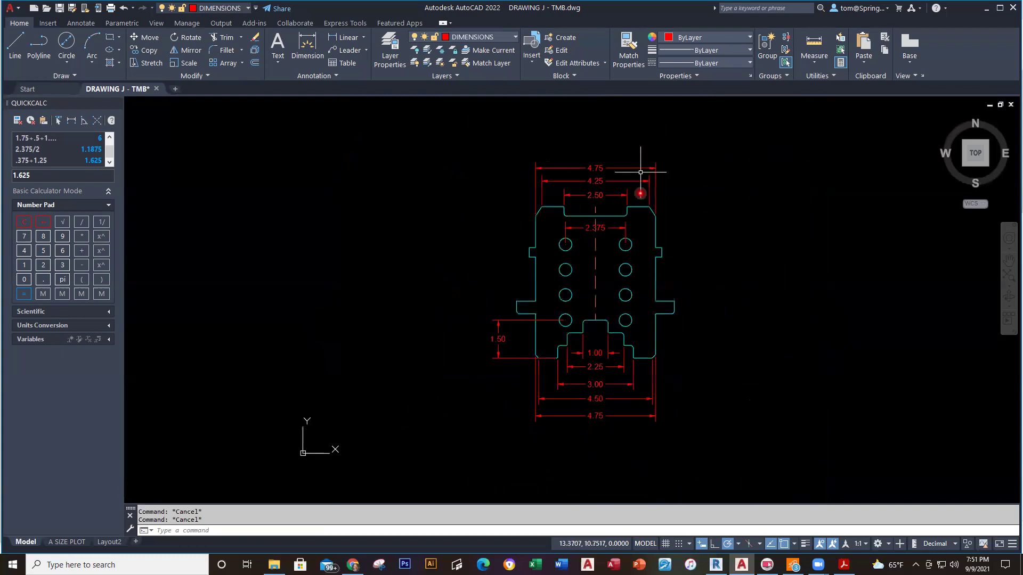
click(514, 38)
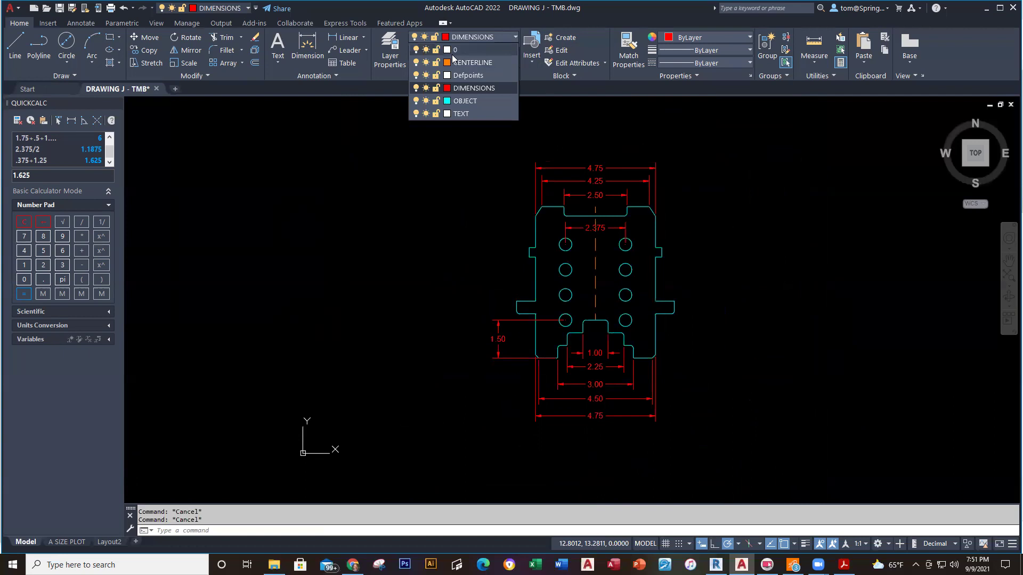
click(461, 113)
click(278, 50)
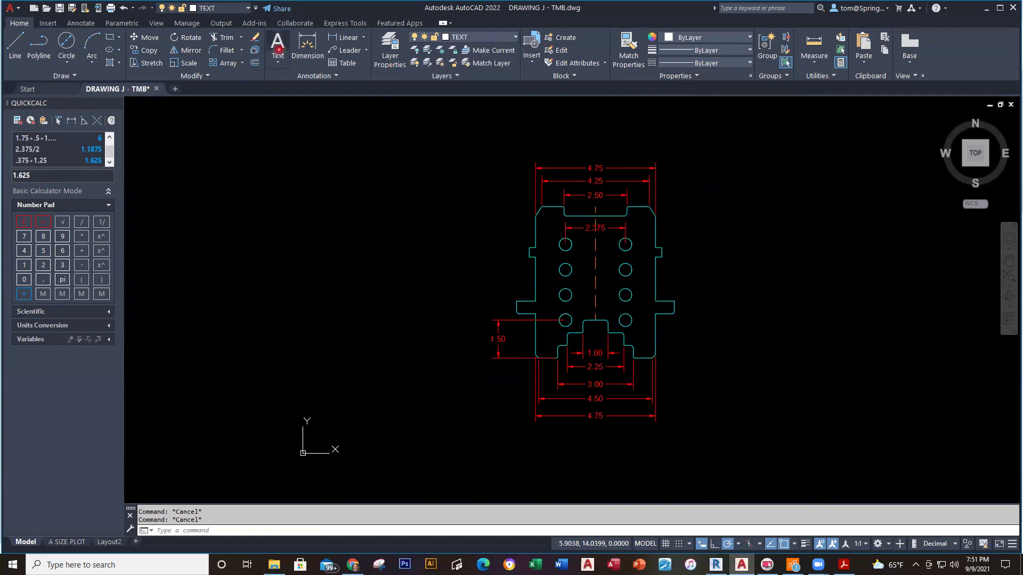
click(563, 441)
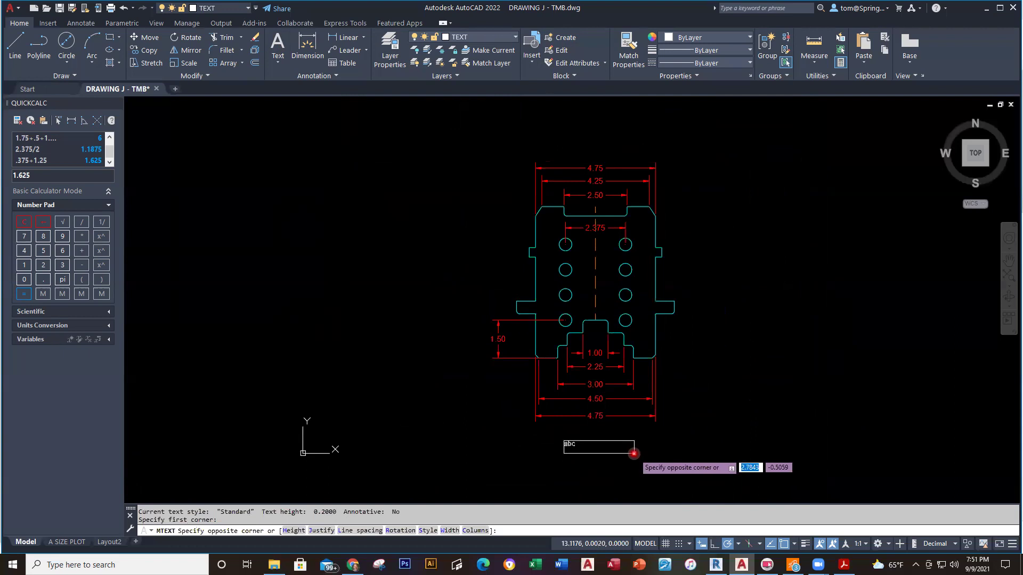
click(633, 453)
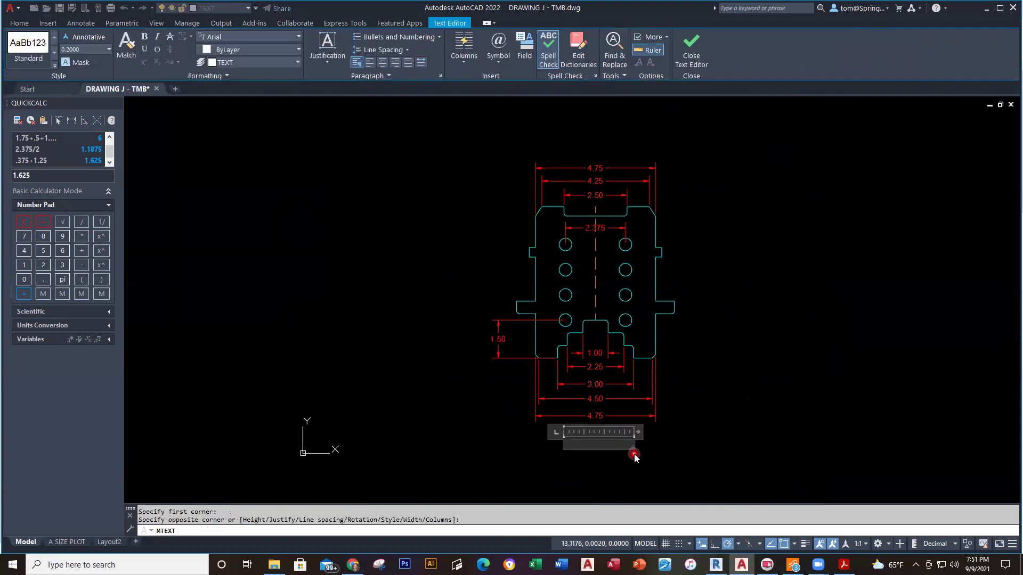
text(DRAWING J)
click(645, 479)
Move the DRAWING J title horizontally to the right to center it under the part, and save the drawing.
text(M)
key(Return)
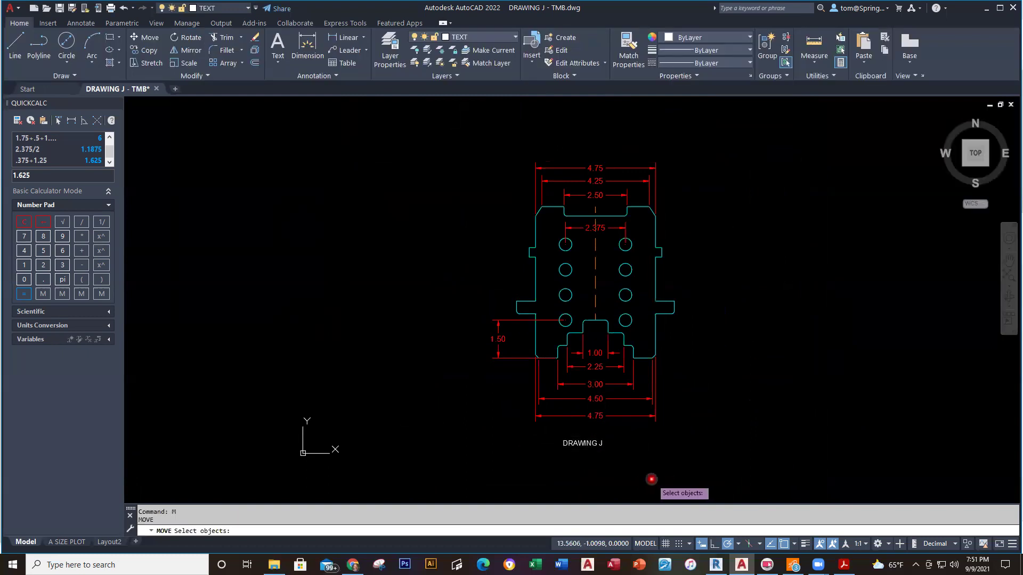
click(574, 443)
key(Return)
click(569, 475)
click(580, 475)
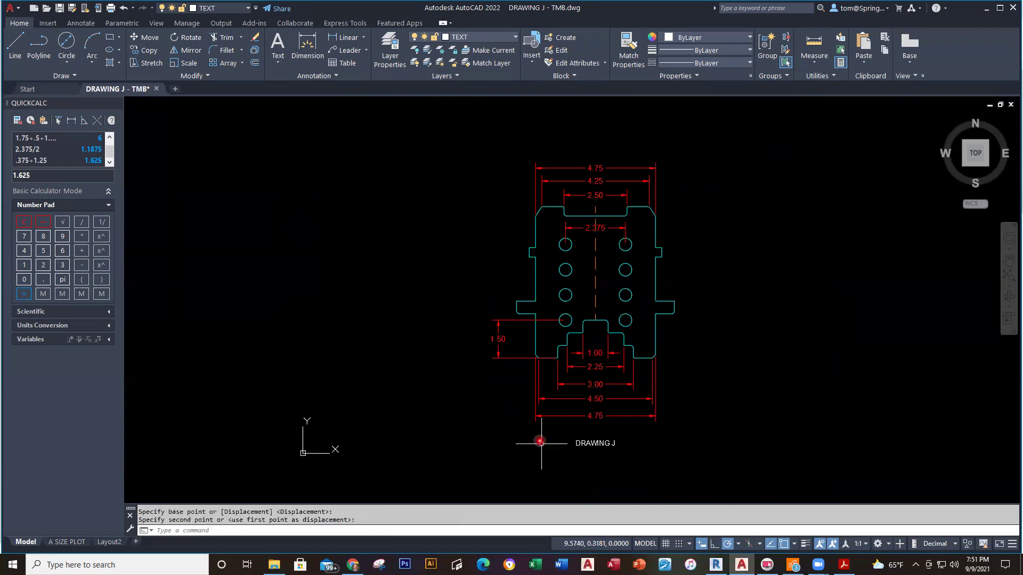
click(59, 7)
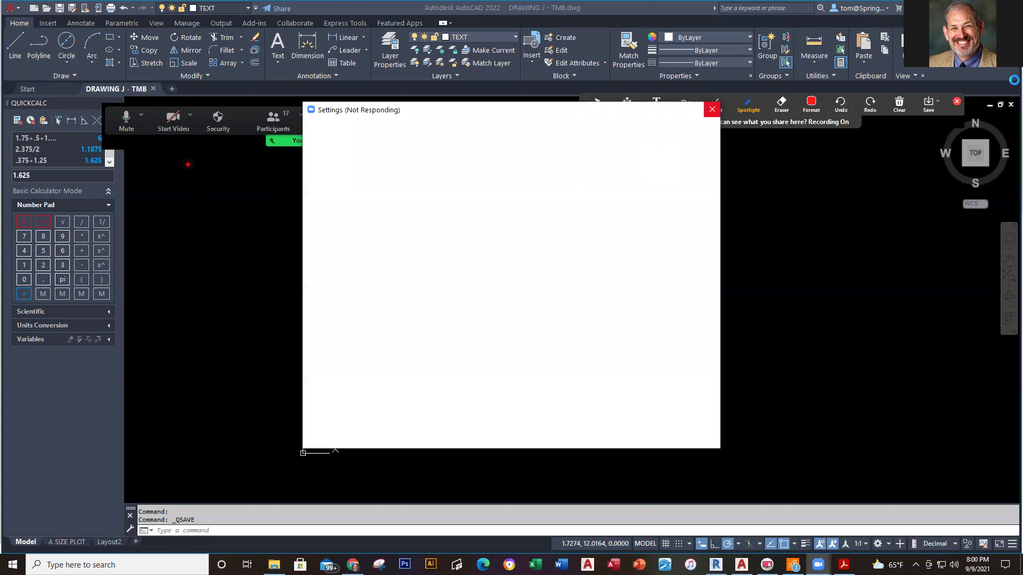
Wait for the unresponsive Zoom Meetings program to respond and close its Settings window.
click(711, 110)
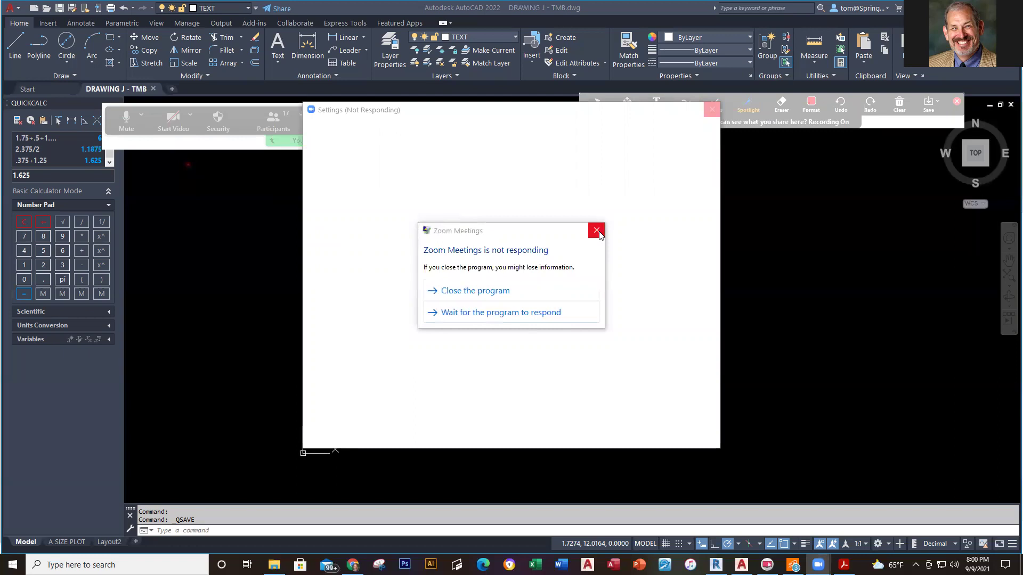
click(553, 312)
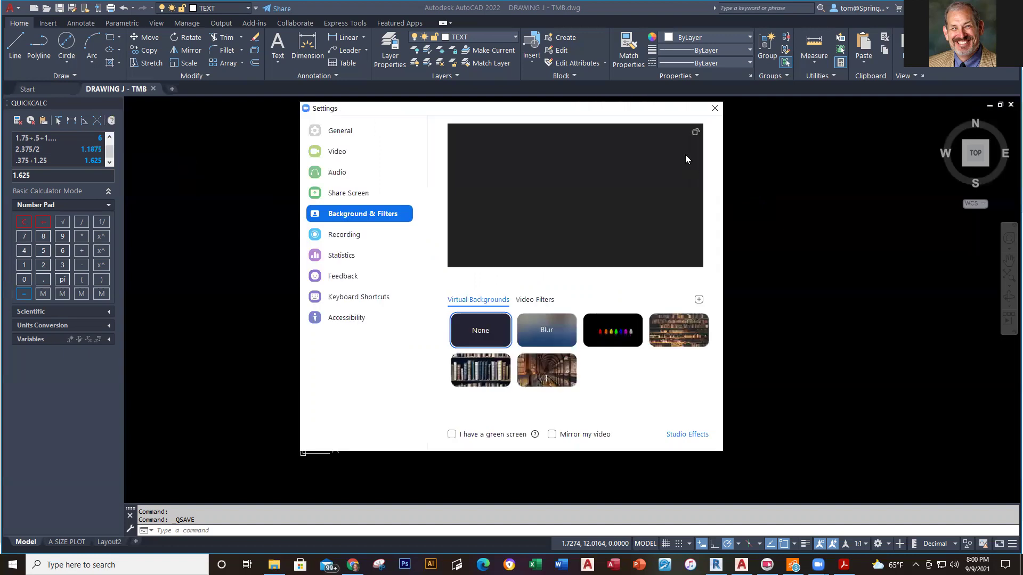
click(713, 110)
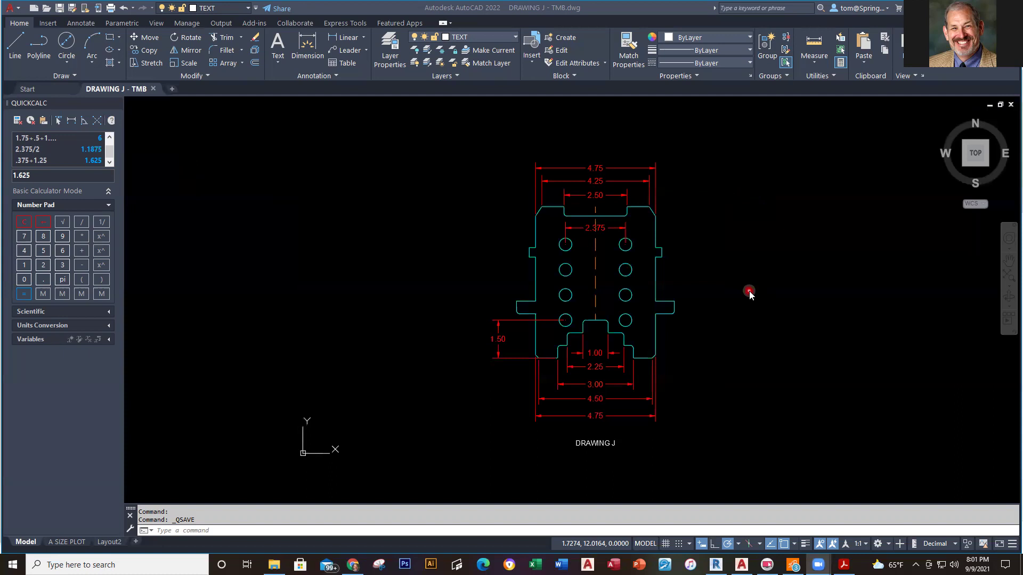
Close the DRAWING J - TMB drawing.
scroll(749, 294, up, 2)
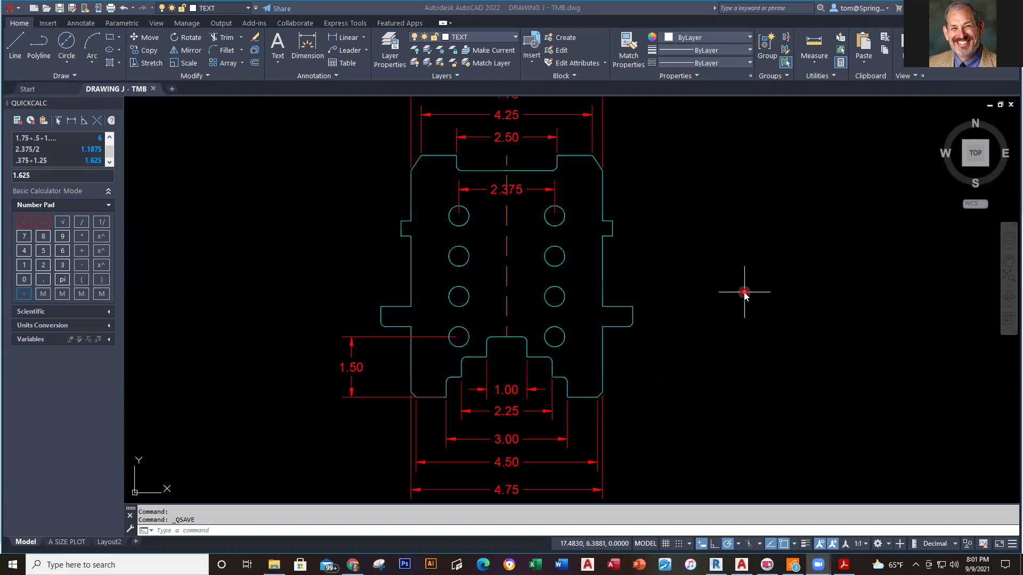
scroll(690, 315, down, 2)
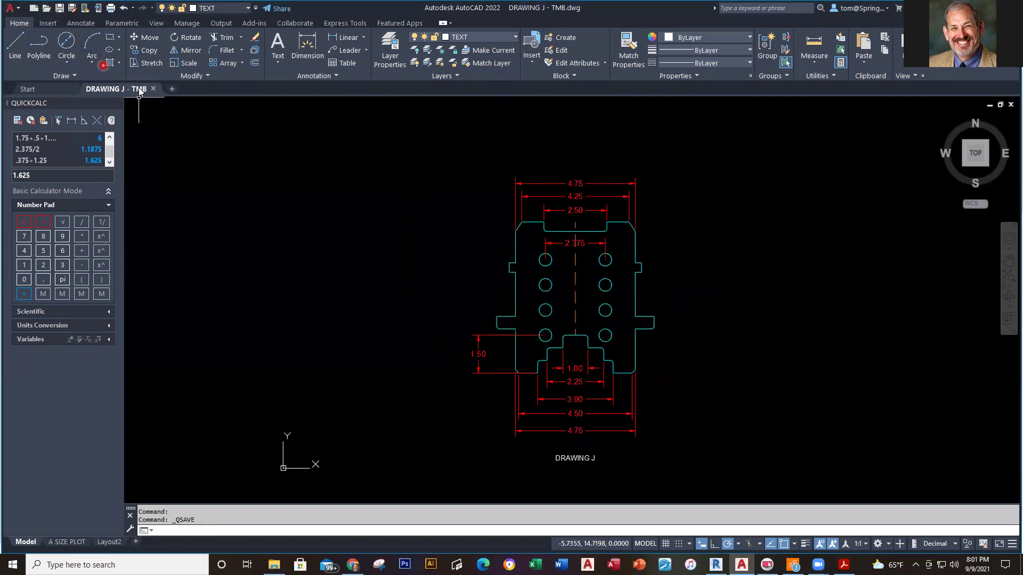
click(153, 89)
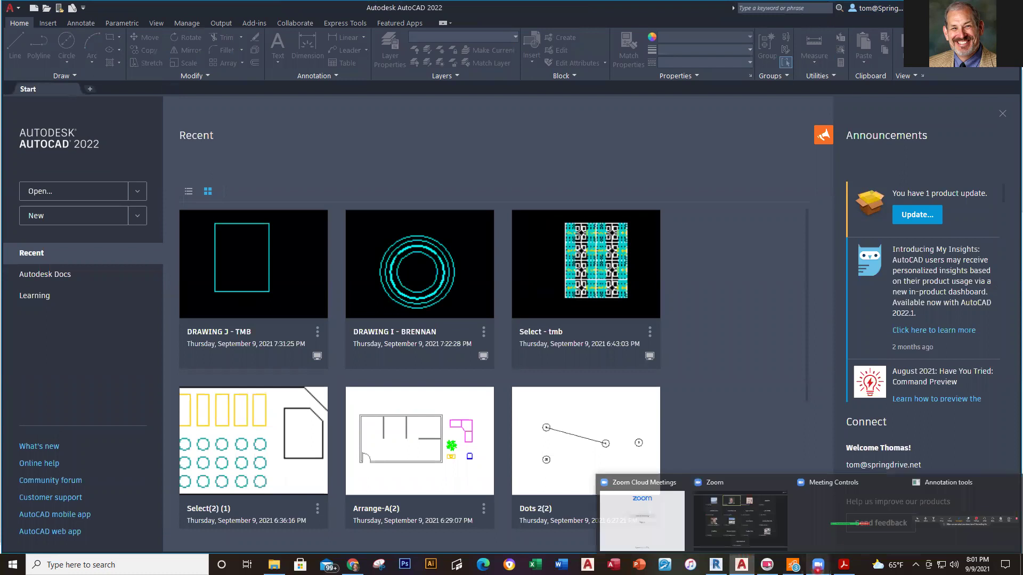
Switch to the course site in Chrome and open the Construction Concepts - Week 3 content area.
mouse_move(844, 565)
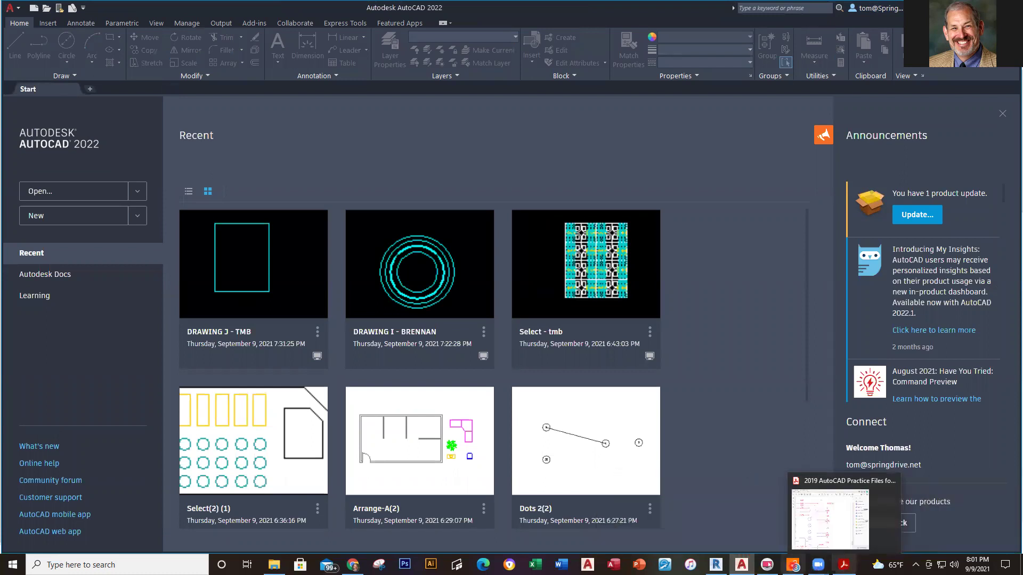
mouse_move(353, 565)
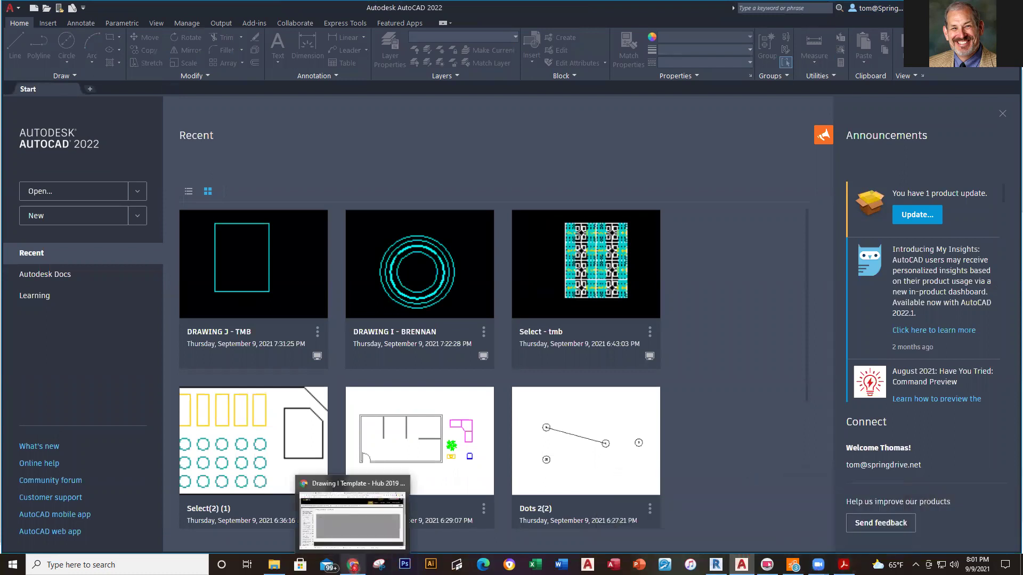
click(352, 519)
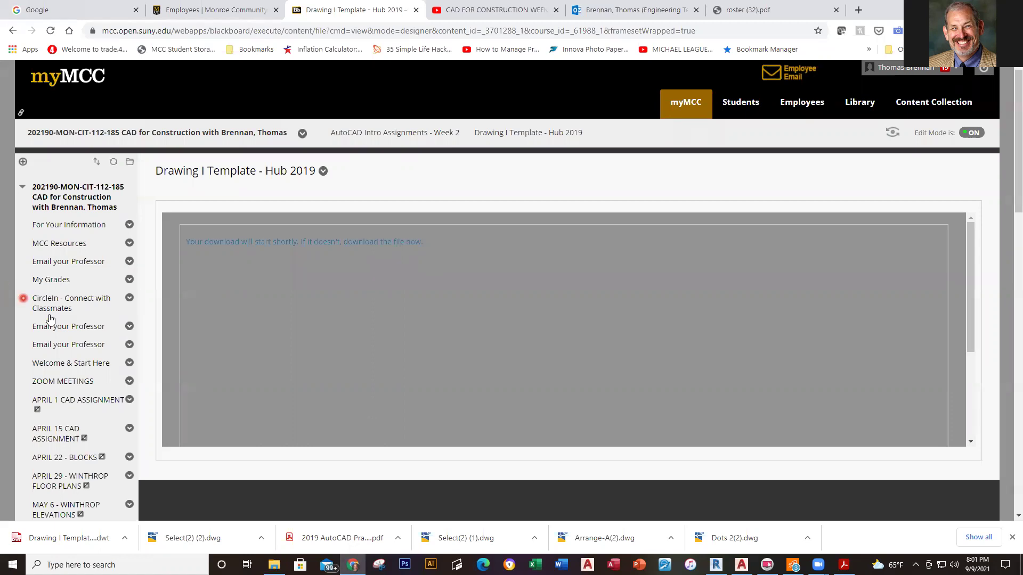
scroll(98, 379, down, 1)
scroll(98, 379, down, 7)
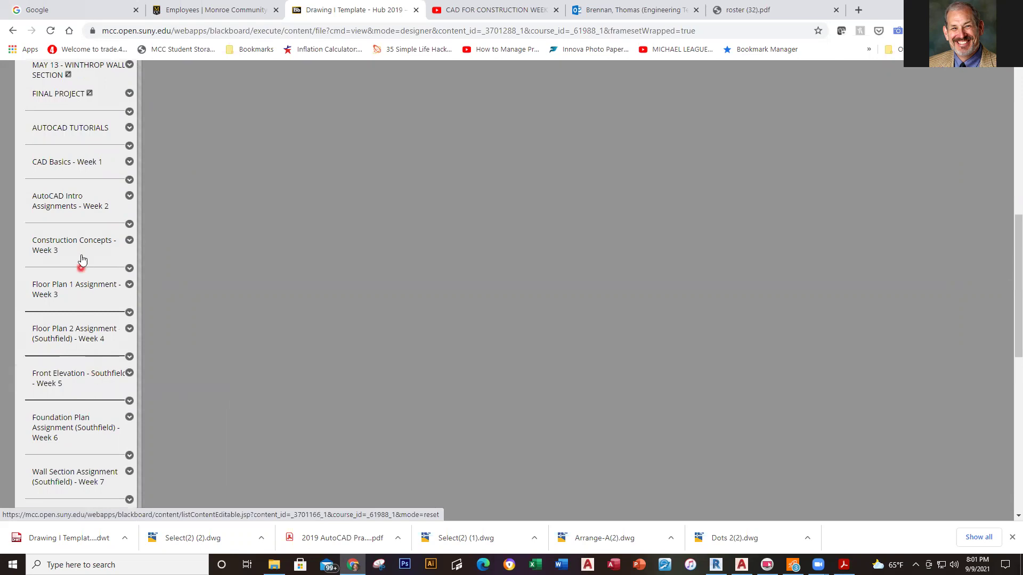
click(95, 247)
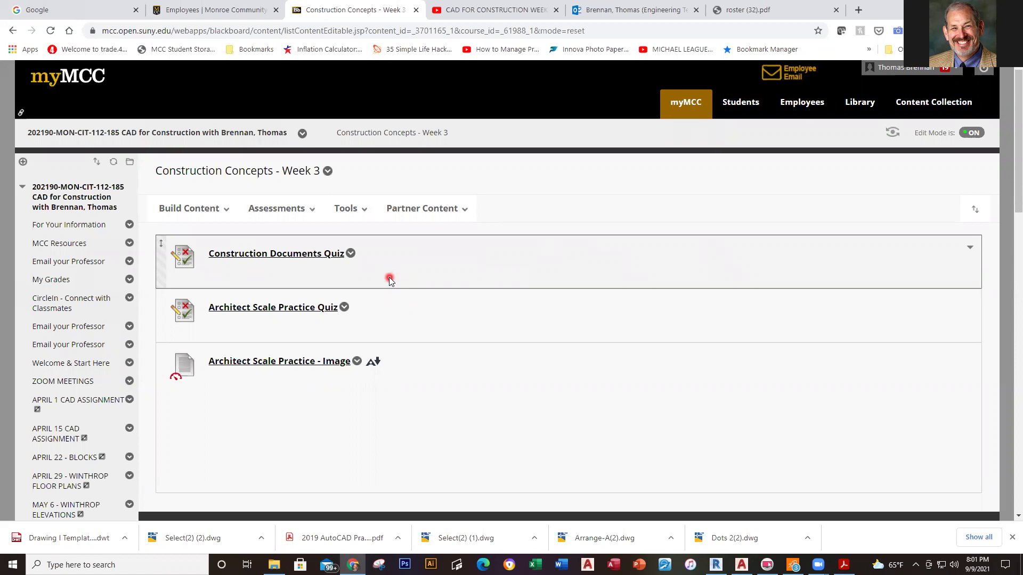
Open the Construction Documents Quiz and begin its preview.
click(299, 255)
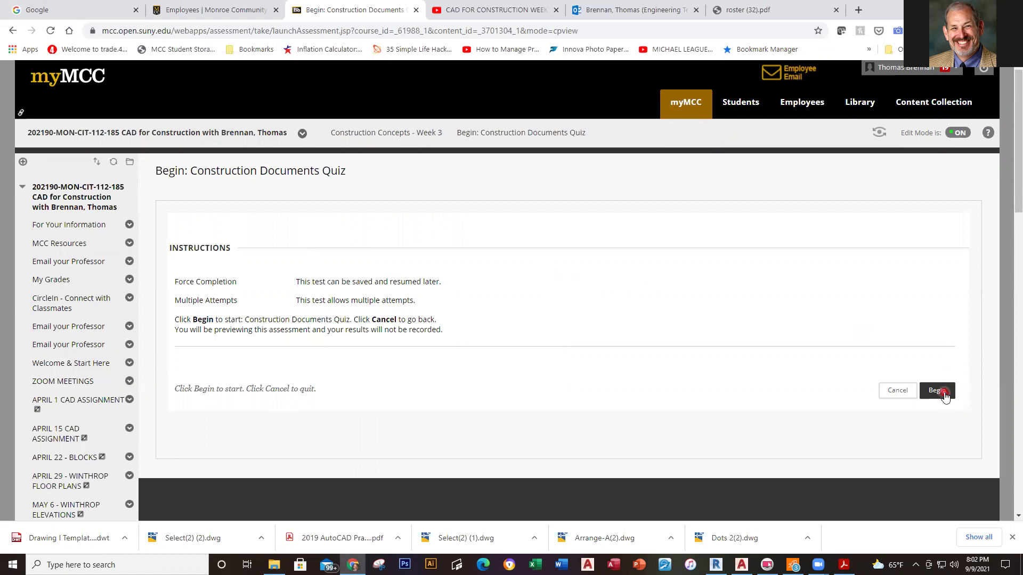
click(944, 396)
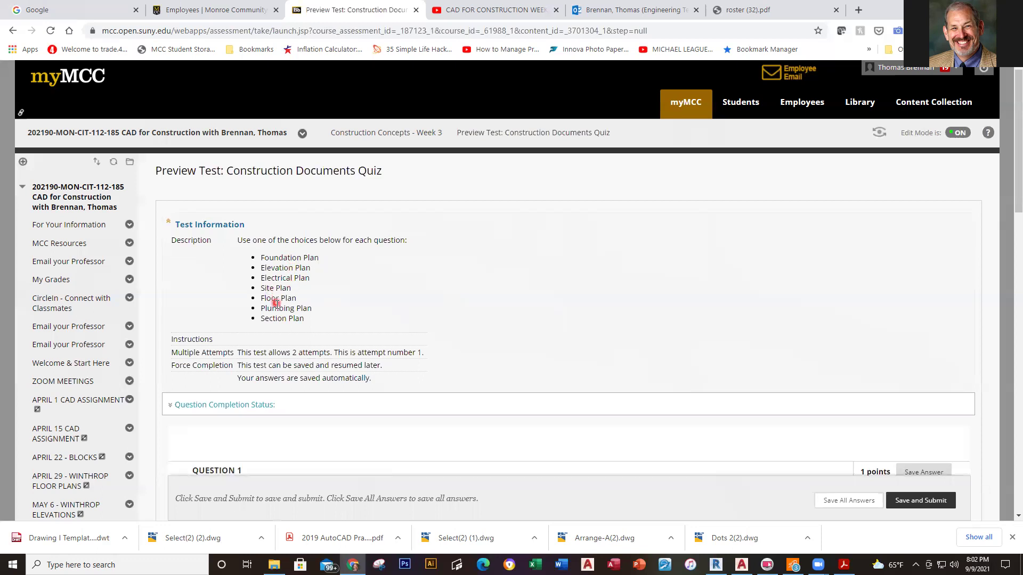
Answer Question 1, about the plan view of walls, doors and windows, with "Floor Plan".
scroll(412, 275, down, 3)
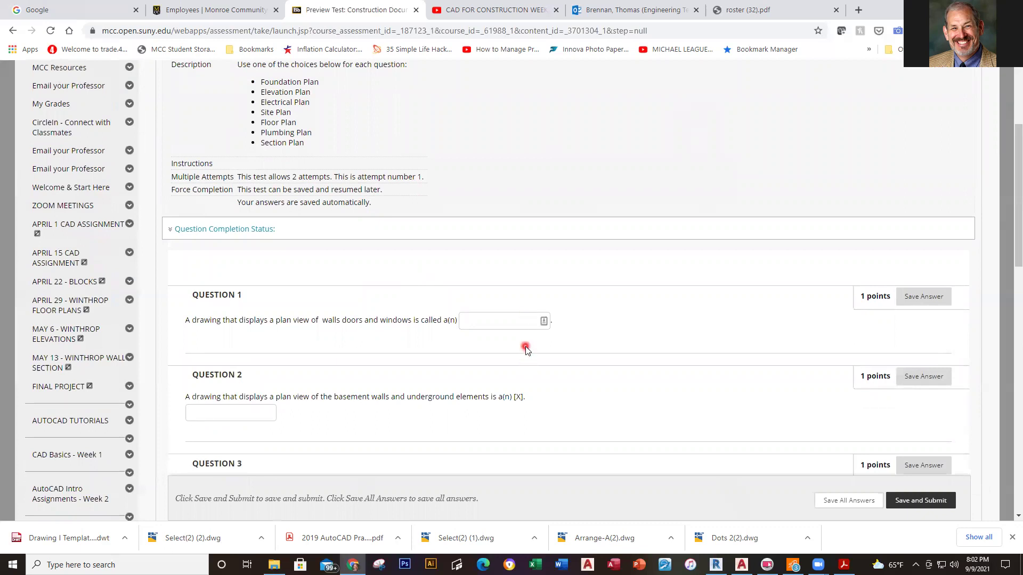
click(545, 322)
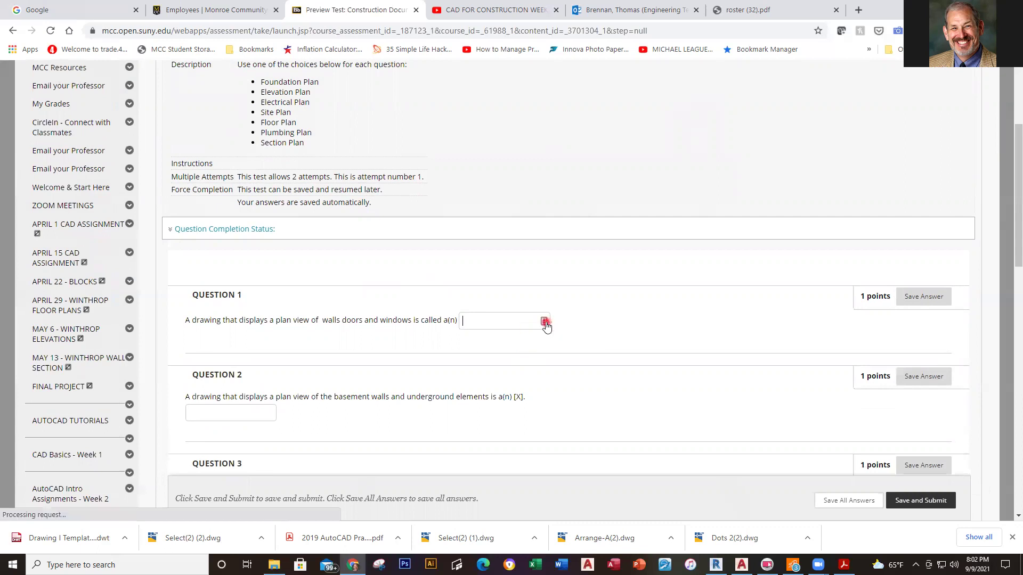
click(499, 320)
click(621, 325)
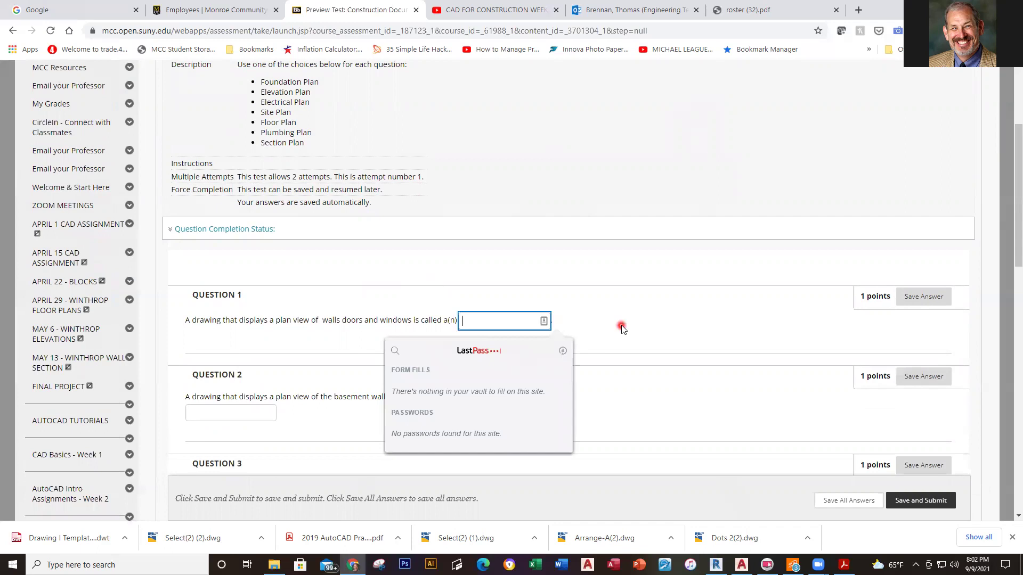
click(513, 320)
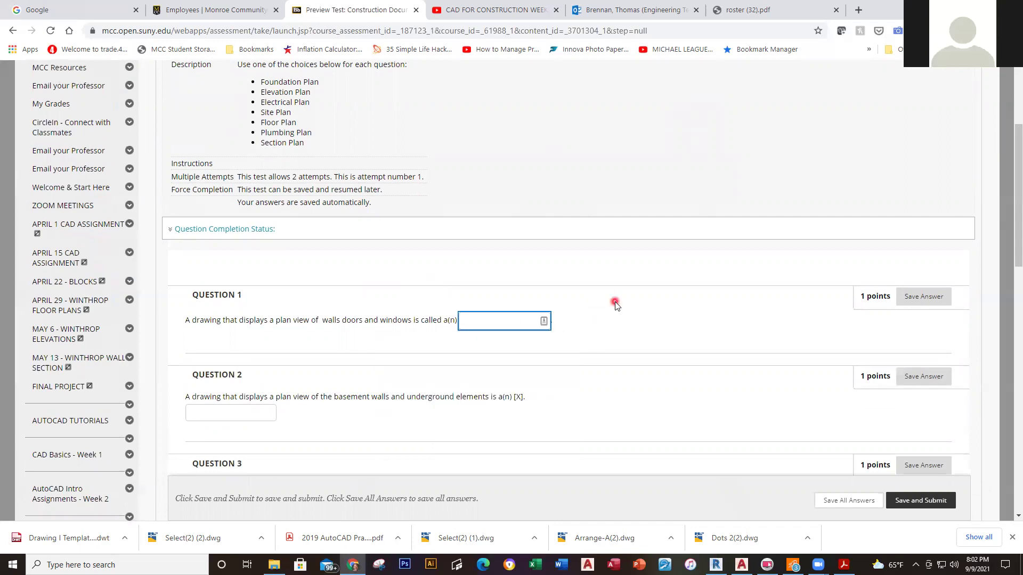
text(Floor PLanlan)
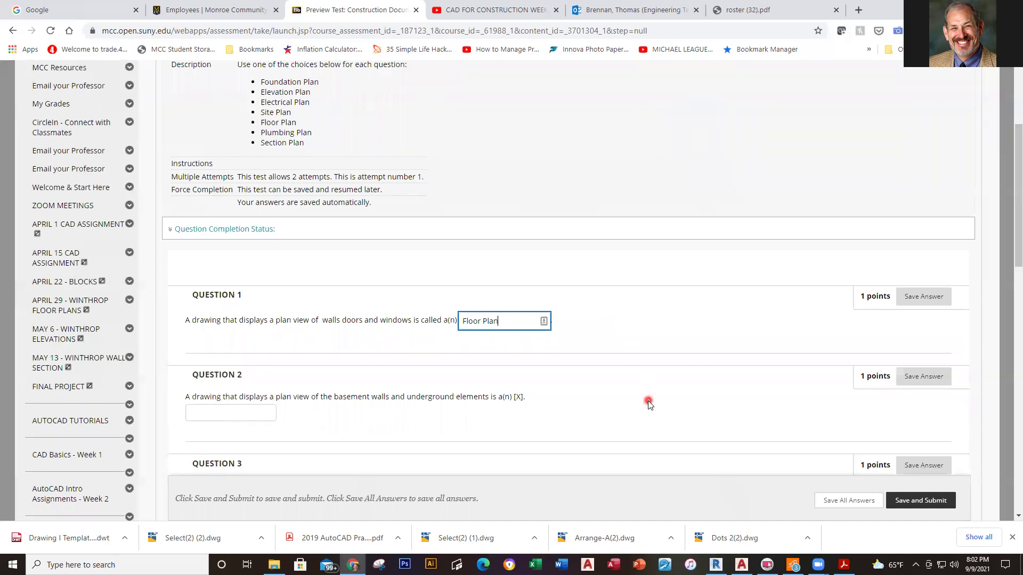
click(648, 403)
Check the list of answer choices and answer Question 2, about basement walls and underground elements, with "Foundation Plan".
scroll(554, 415, down, 2)
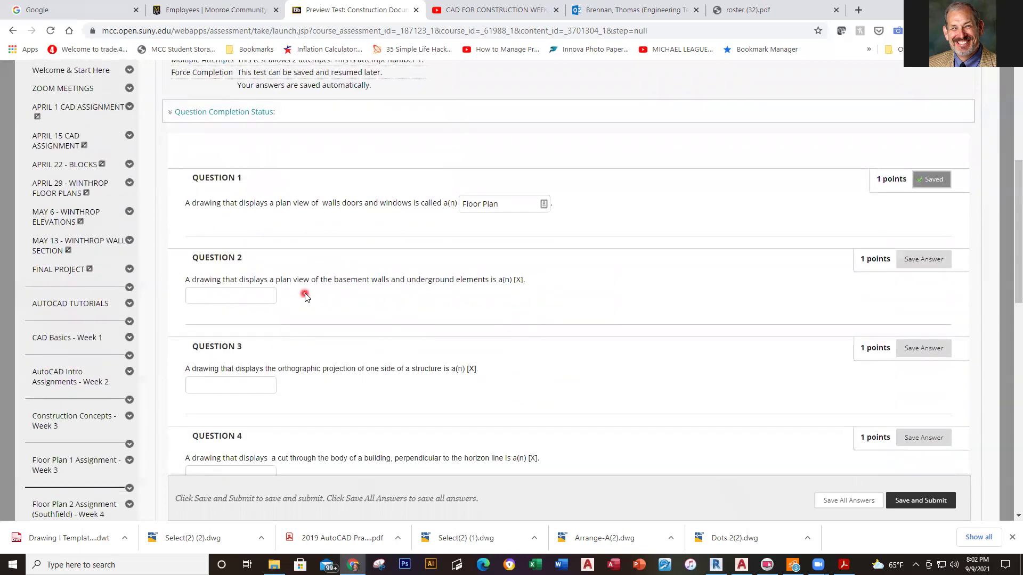
scroll(305, 296, up, 5)
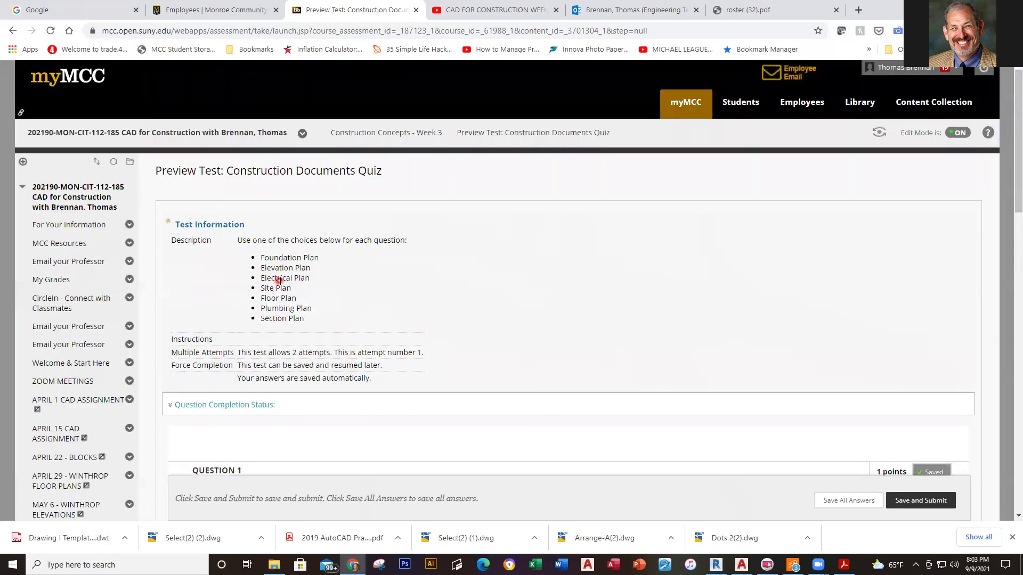
scroll(279, 282, down, 5)
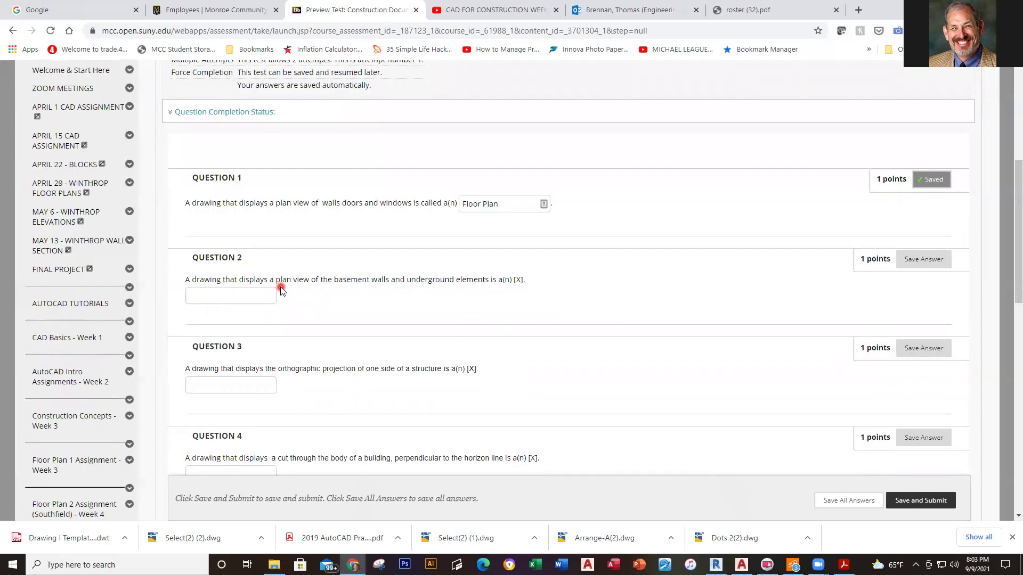
click(248, 300)
text(Foundation Plan)
click(344, 327)
Review the answer choices and enter "Section Plan" as the answer to Question 3.
scroll(343, 326, down, 1)
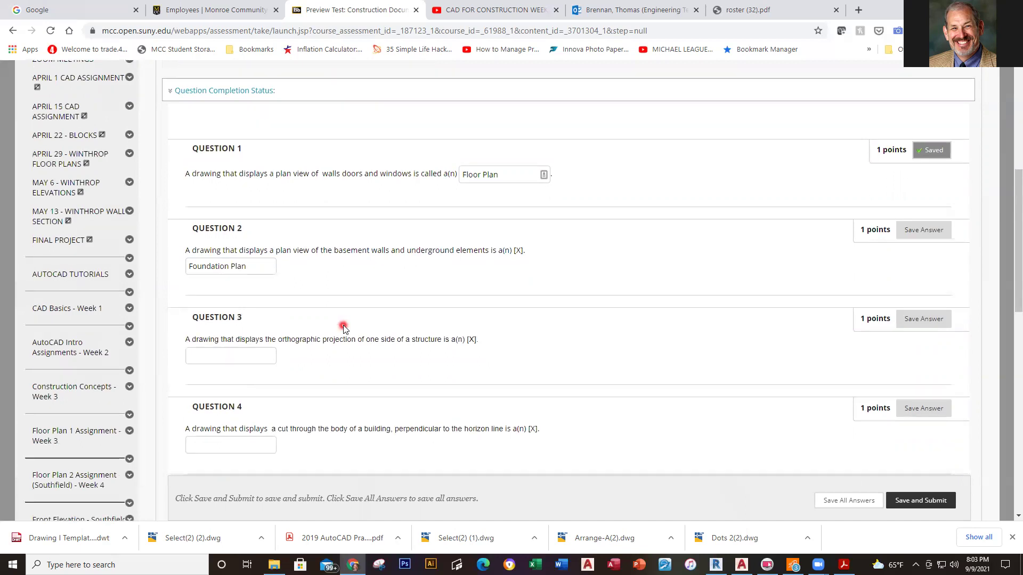
scroll(258, 363, down, 2)
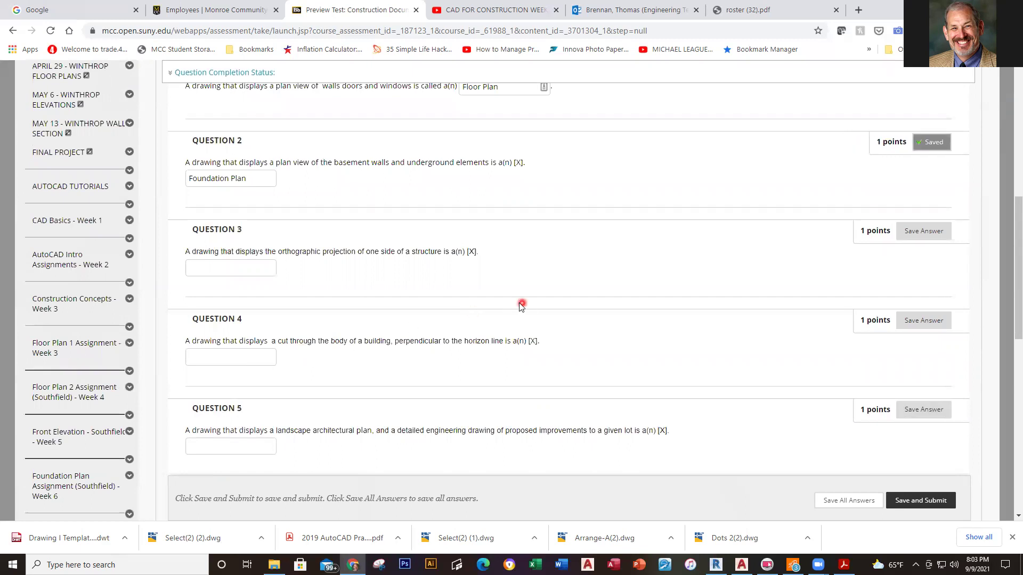
scroll(526, 304, up, 8)
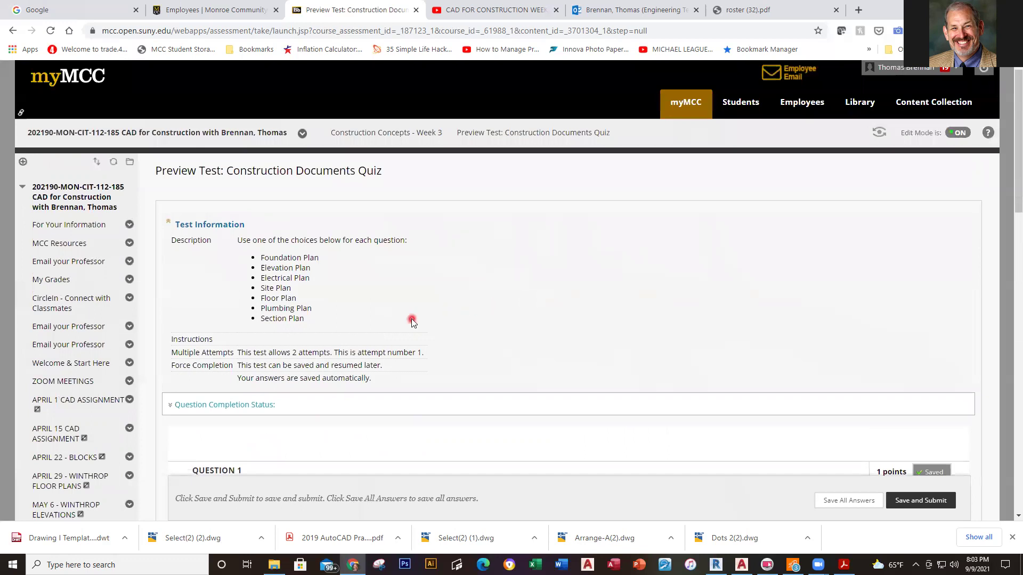
scroll(413, 323, down, 8)
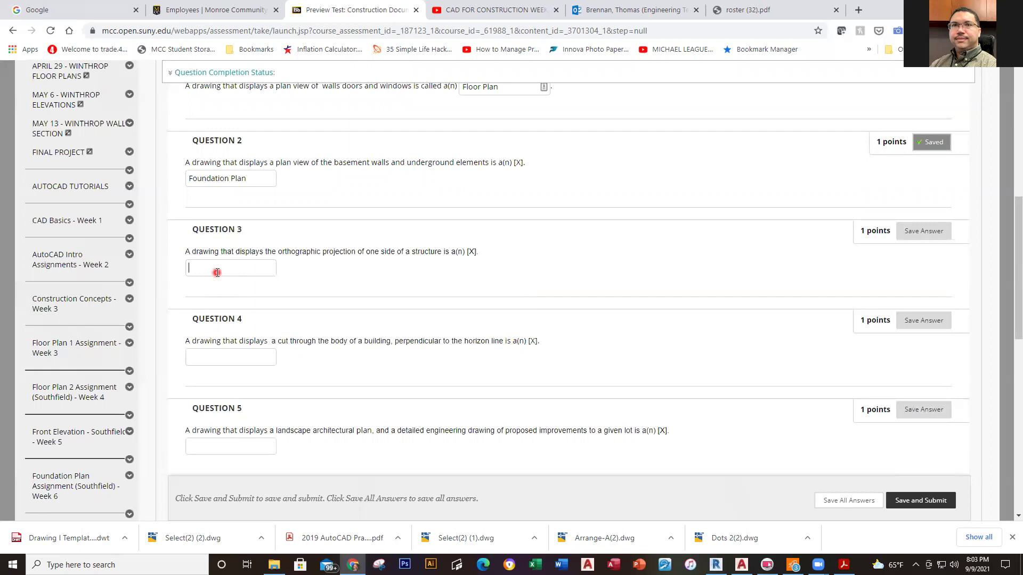
text(Sec)
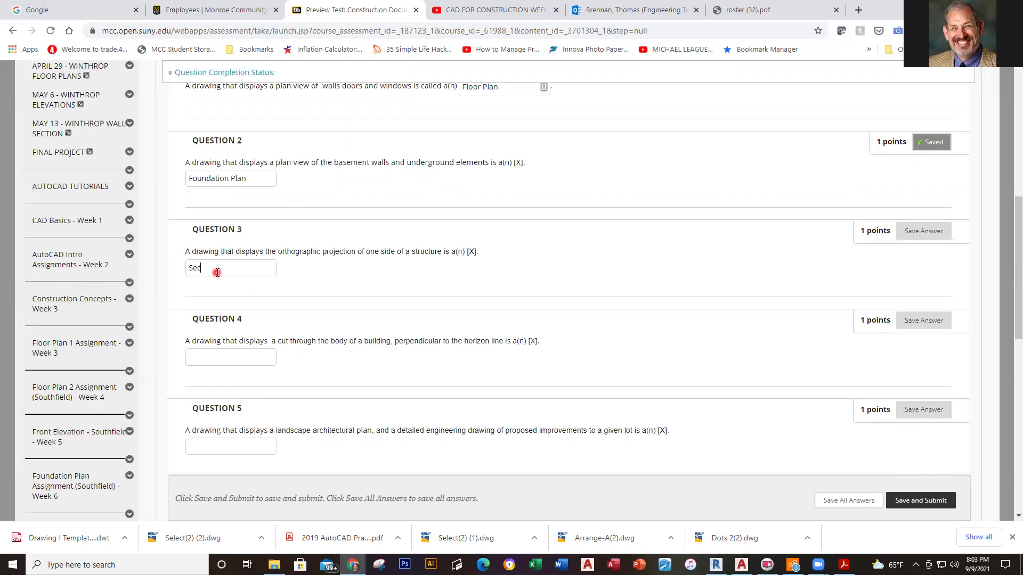
text(tion Plan)
Copy the "Section Plan" answer from Question 3 into Question 4 and clear the Question 3 answer.
click(224, 356)
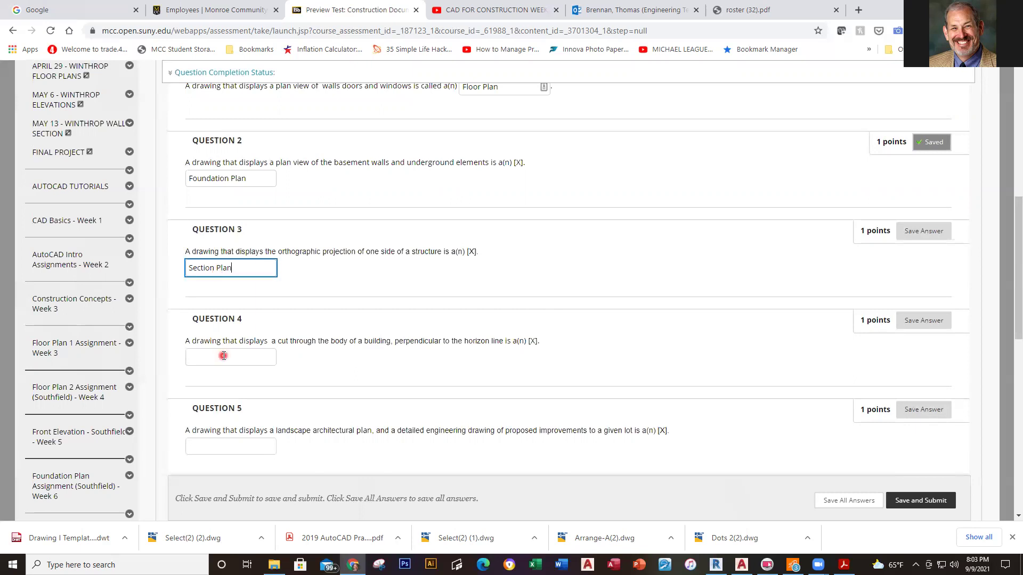
click(260, 261)
drag(242, 271, 154, 261)
key(ctrl+c)
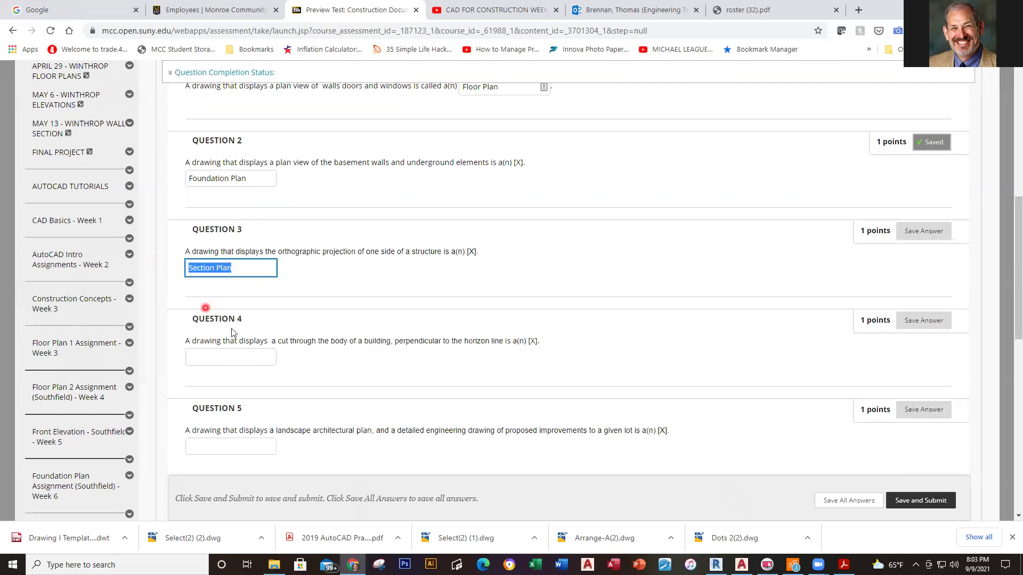
click(249, 357)
key(ctrl+v)
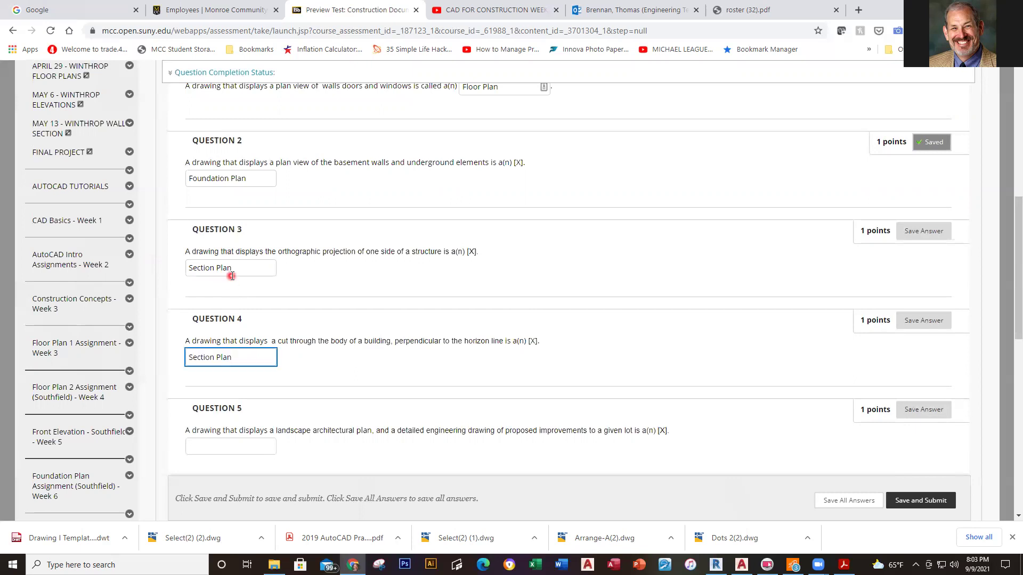
drag(240, 271, 129, 261)
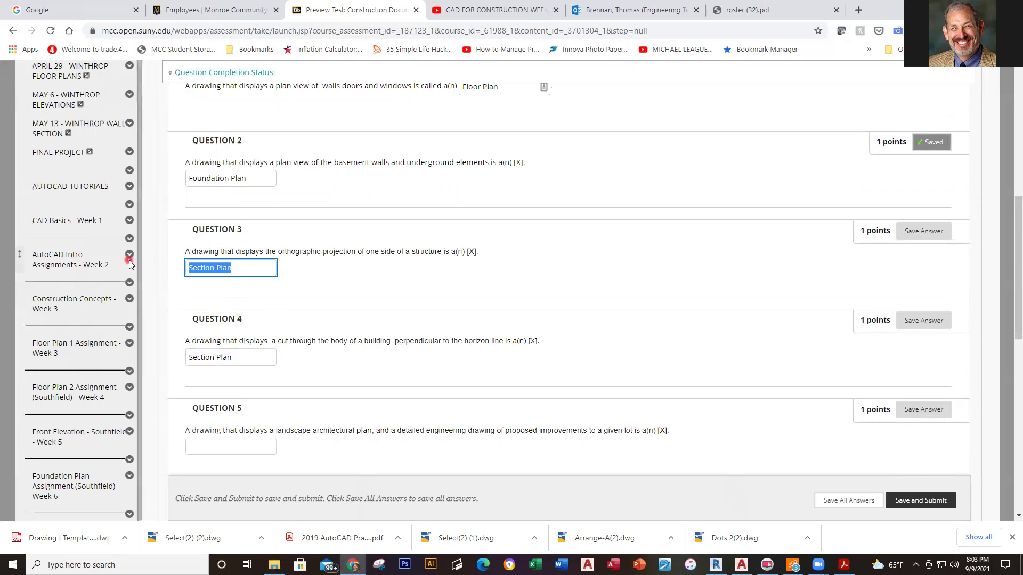
key(BackSpace)
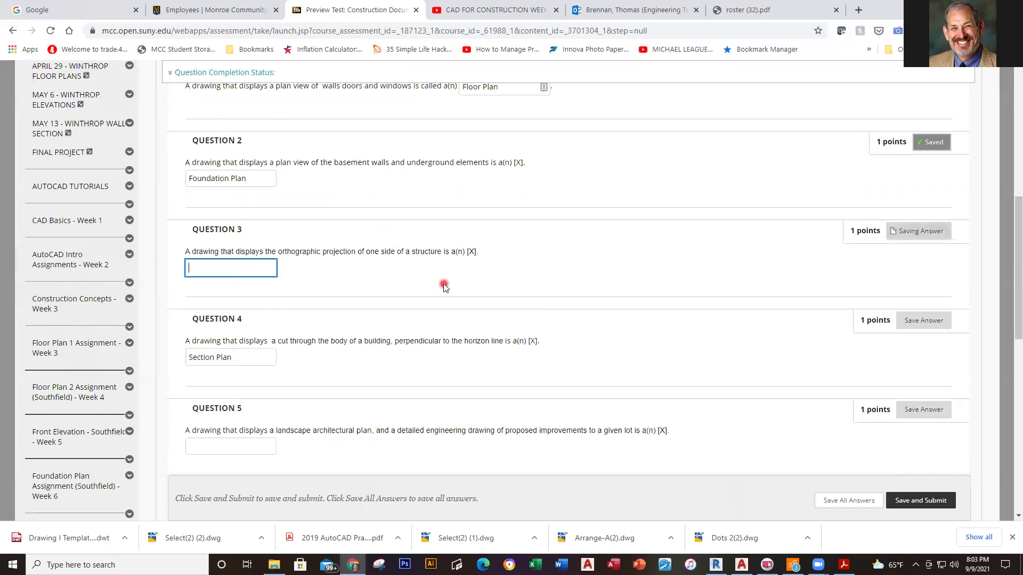
Answer Question 3, about the orthographic projection of one side of a structure, with "Elevation Plan".
scroll(445, 288, up, 3)
scroll(445, 287, up, 5)
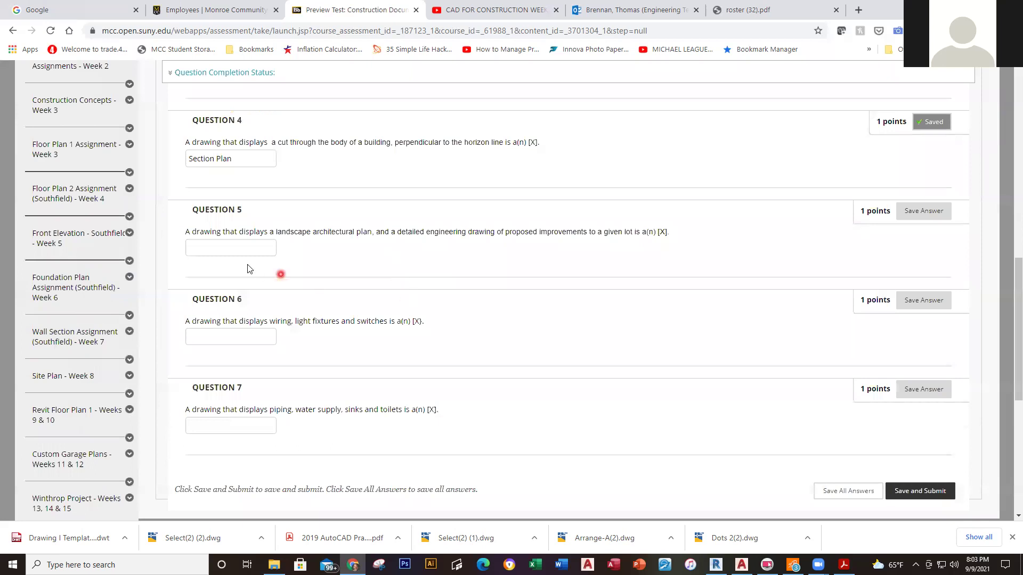
click(241, 247)
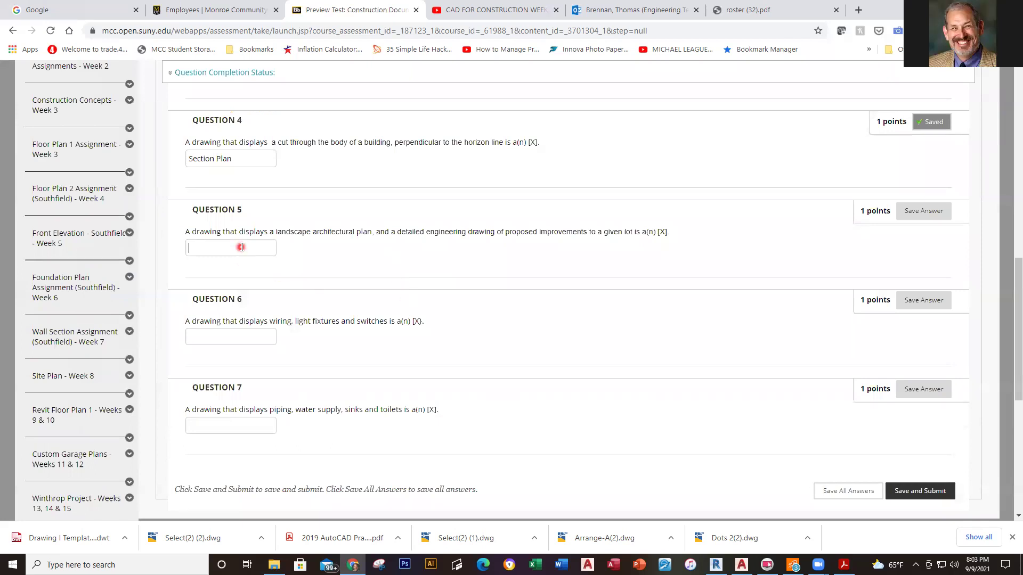
scroll(242, 245, up, 2)
click(248, 185)
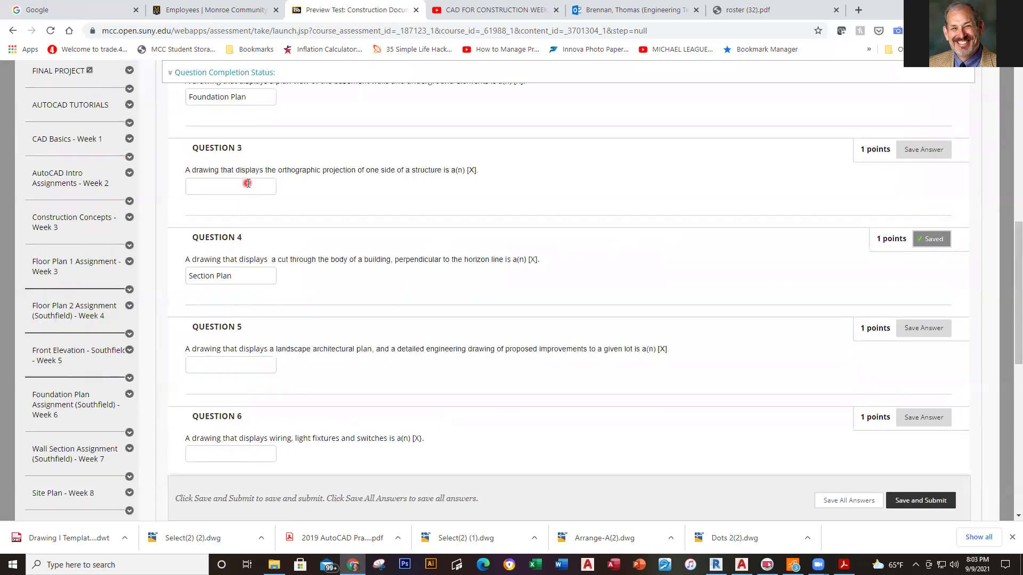
text(Elevation Plan)
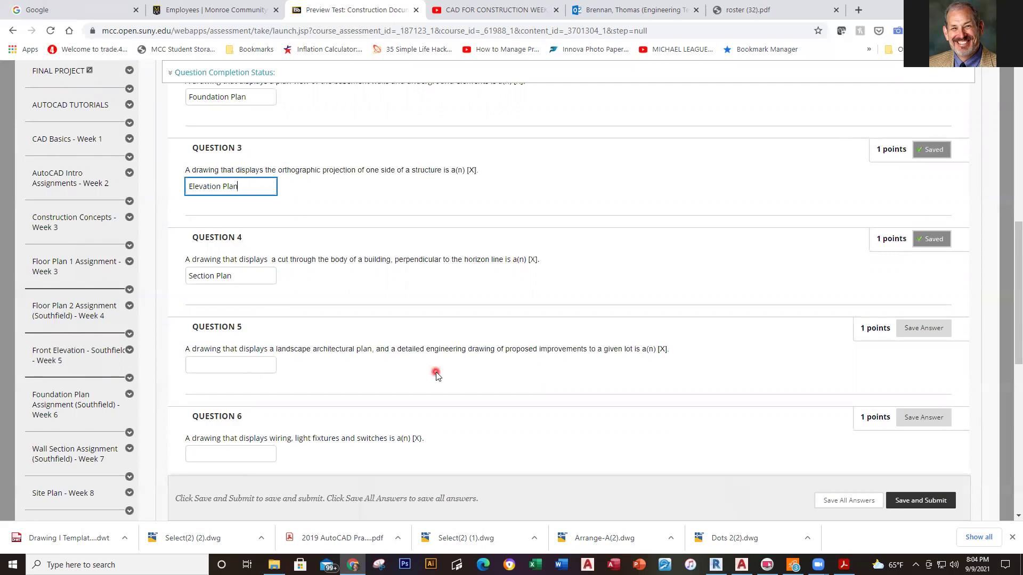
Recheck the answer choices and answer Question 5, about landscape and lot improvements, with "Site Plan".
scroll(436, 372, up, 9)
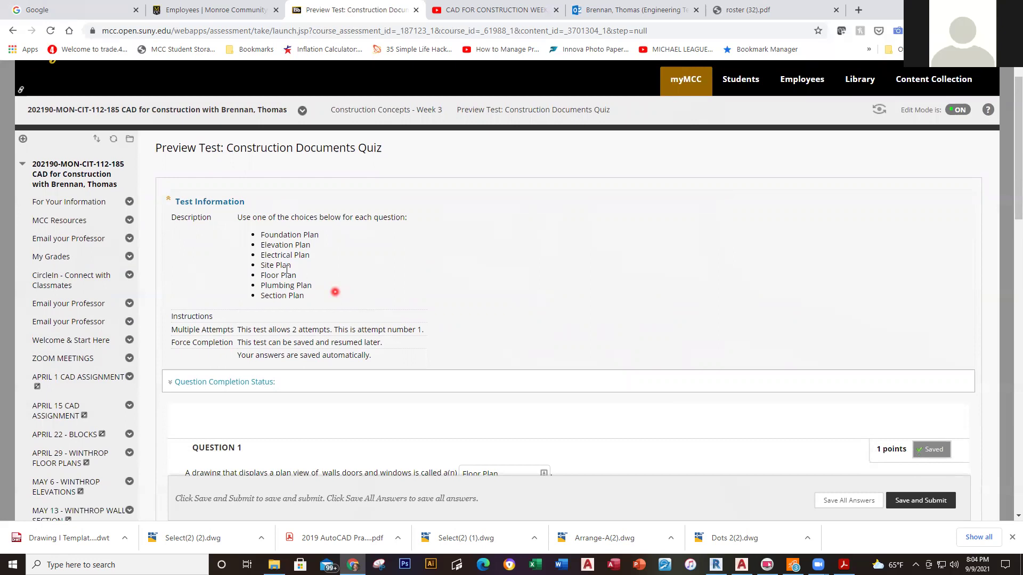
scroll(312, 273, down, 9)
scroll(239, 320, down, 1)
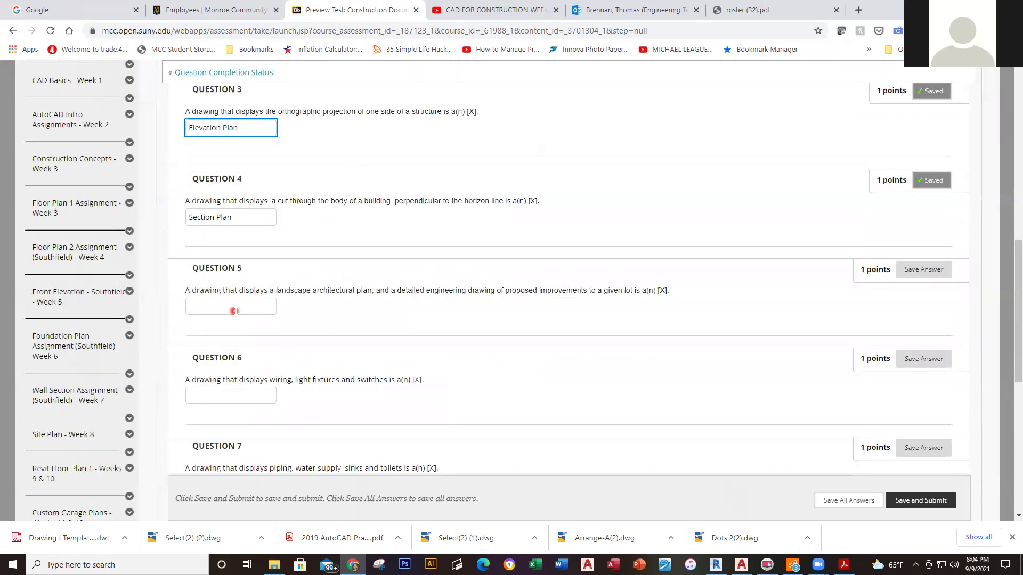
text(Site Plan)
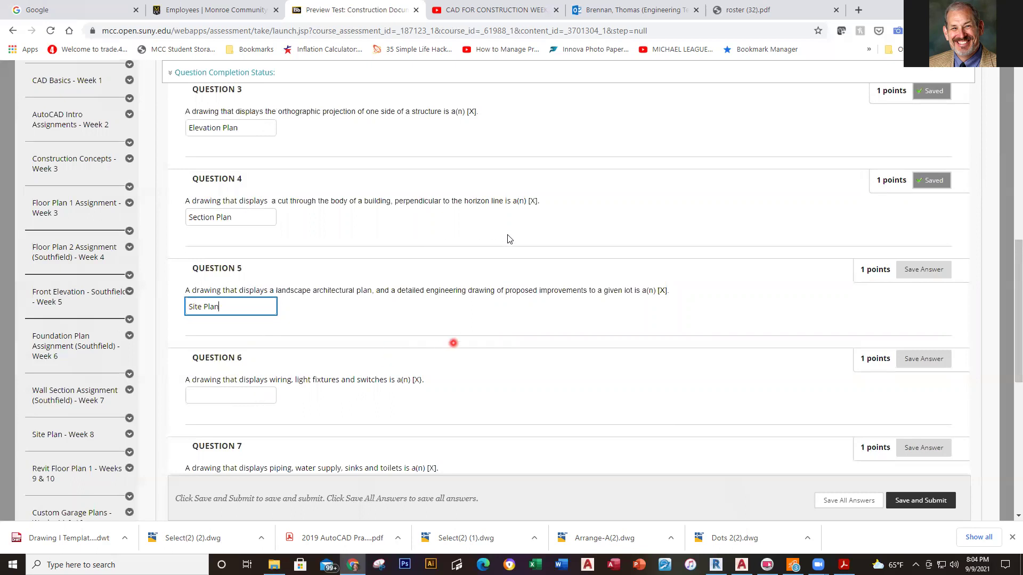
Consult the answer choices and answer Question 6, about wiring, light fixtures and switches, with "Electrical Plan".
scroll(507, 239, up, 1)
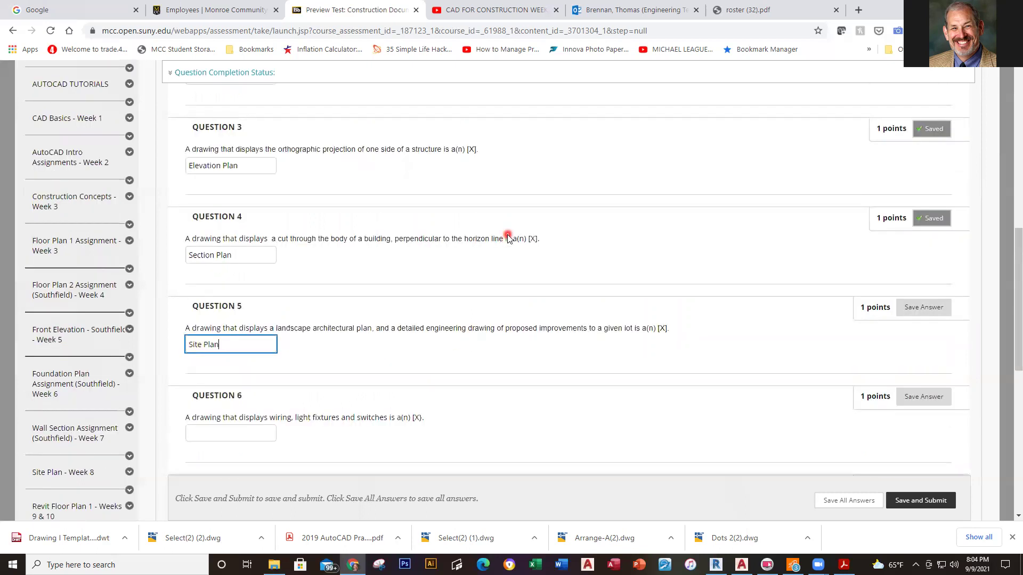
scroll(507, 238, up, 8)
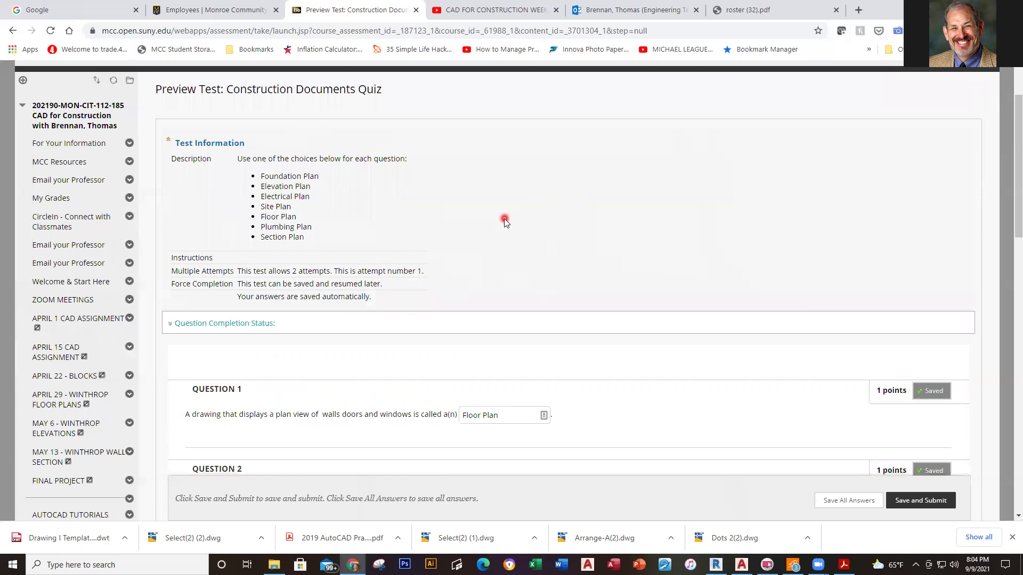
scroll(504, 218, down, 7)
scroll(384, 317, down, 2)
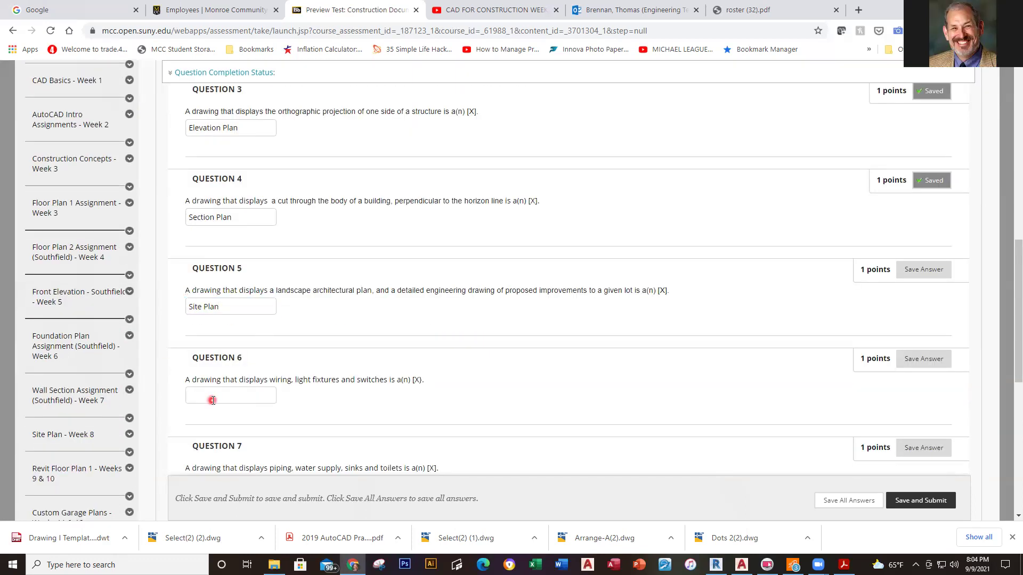
click(213, 401)
text(Electrical Plan)
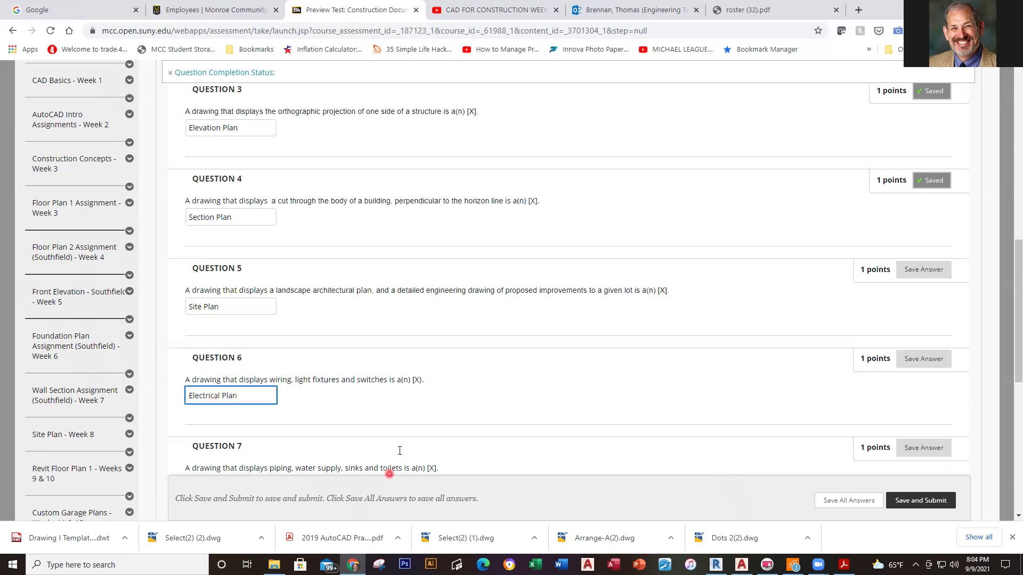
Answer Question 7, about piping, water supply, sinks and toilets, with "Plumbing Plan".
scroll(384, 411, down, 2)
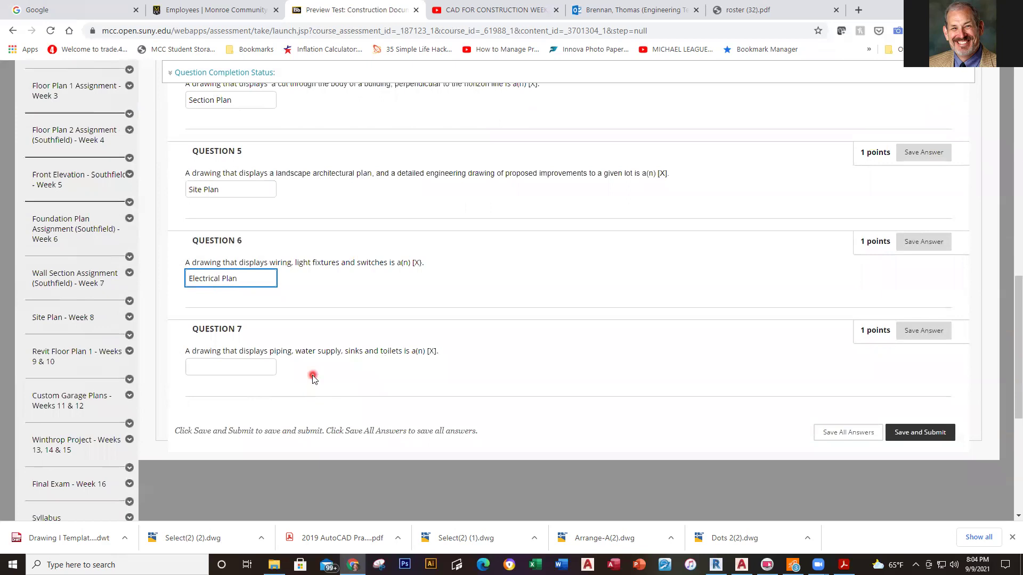
click(246, 369)
text(Plumbing P)
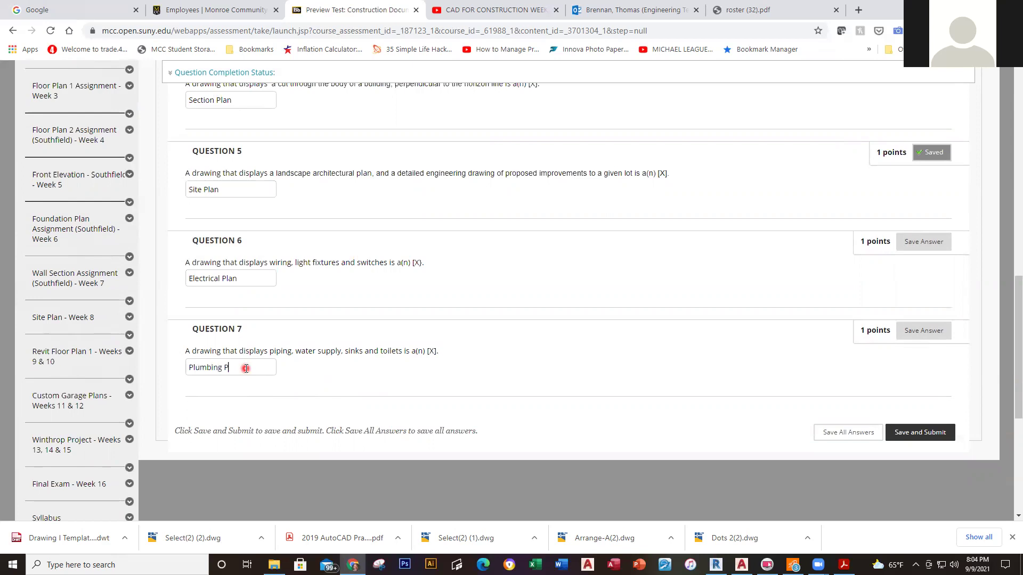
text(Lanlan)
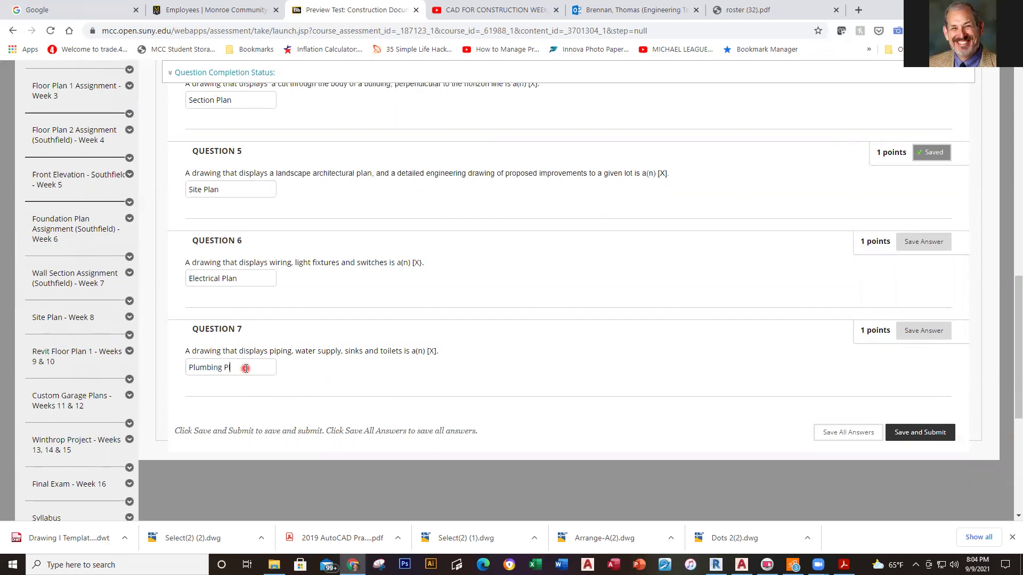
Save and submit the Construction Documents Quiz, confirm the submission and continue to the results review.
click(922, 433)
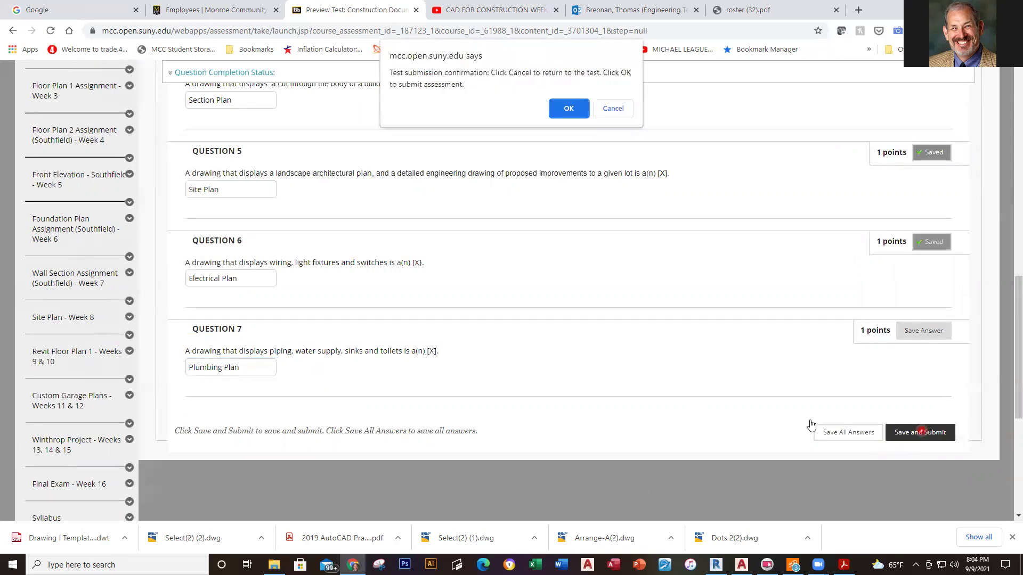
click(565, 109)
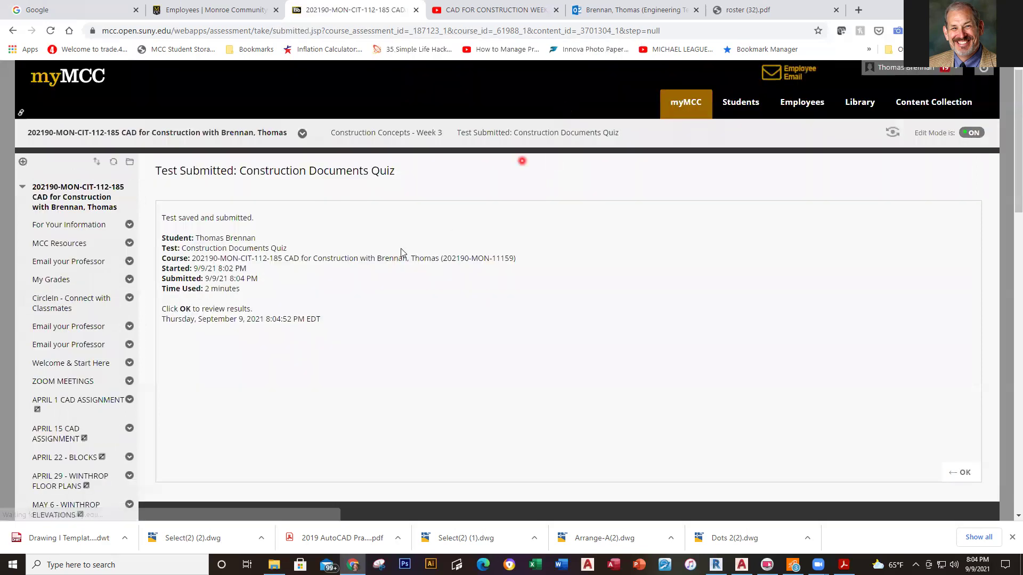
click(287, 310)
click(962, 471)
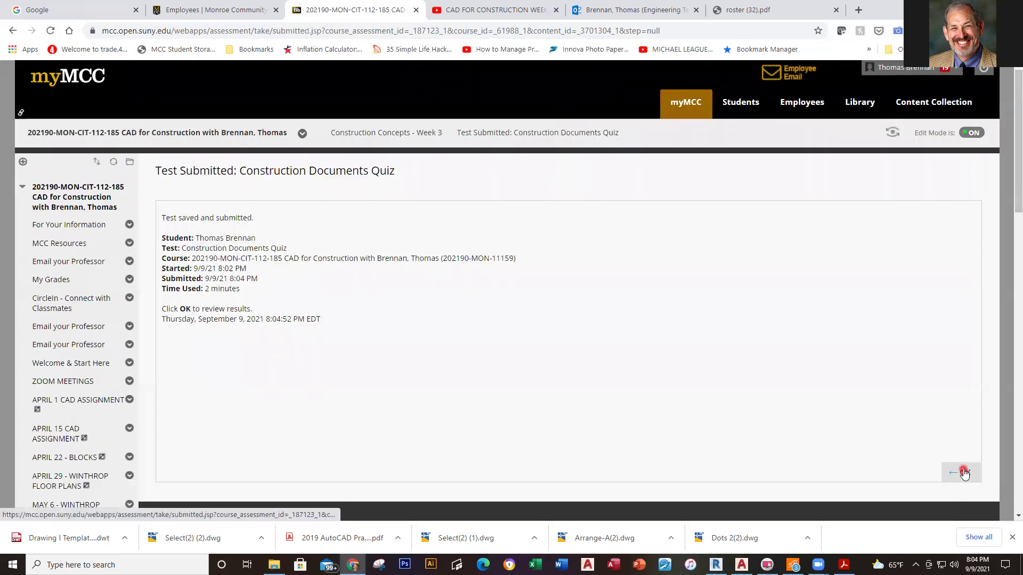
Review the submitted Construction Documents Quiz, checking the points for all seven questions and the overall attempt score.
scroll(422, 358, down, 4)
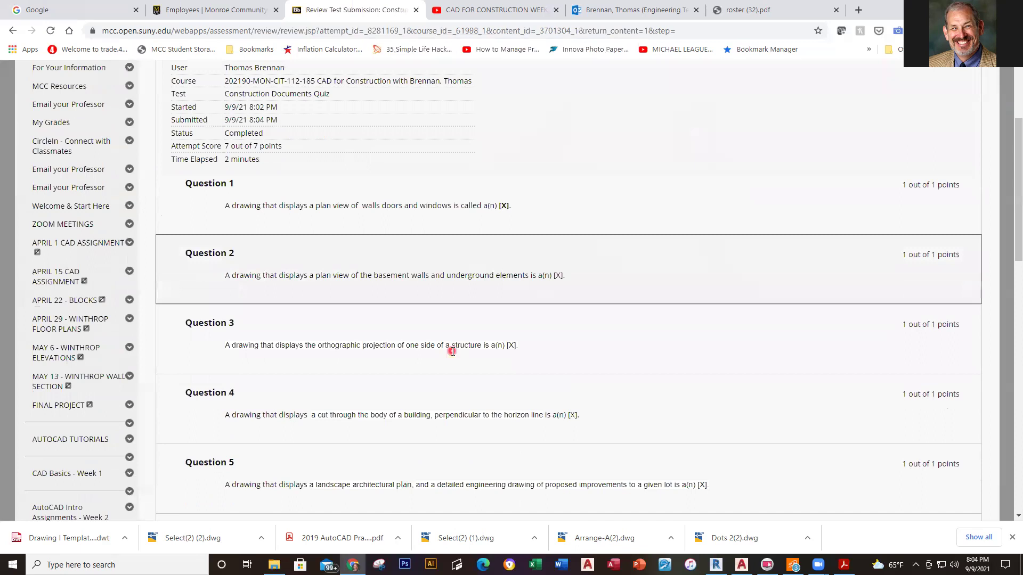
click(538, 353)
scroll(538, 354, down, 4)
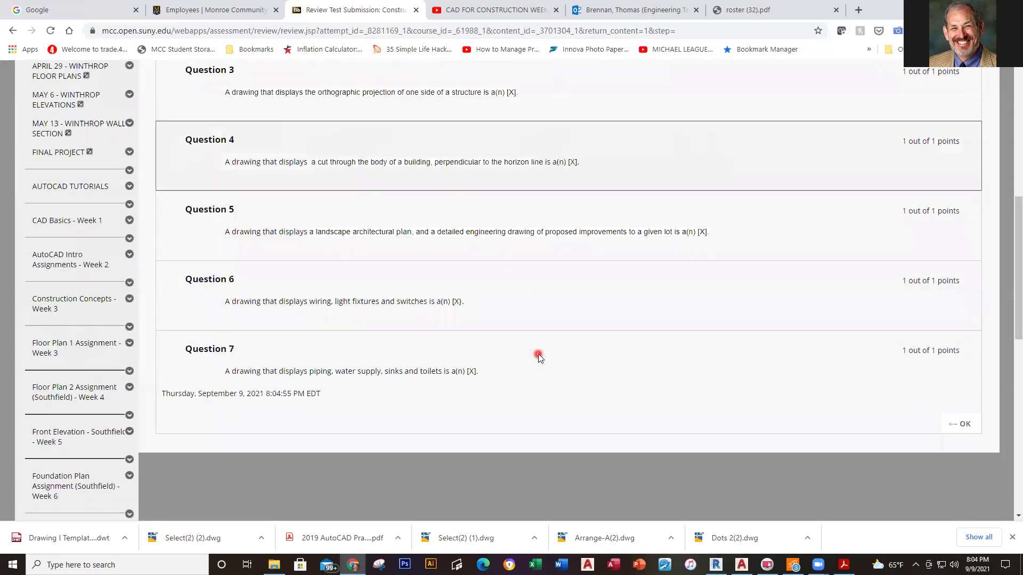
scroll(538, 354, up, 6)
scroll(532, 352, up, 3)
click(248, 300)
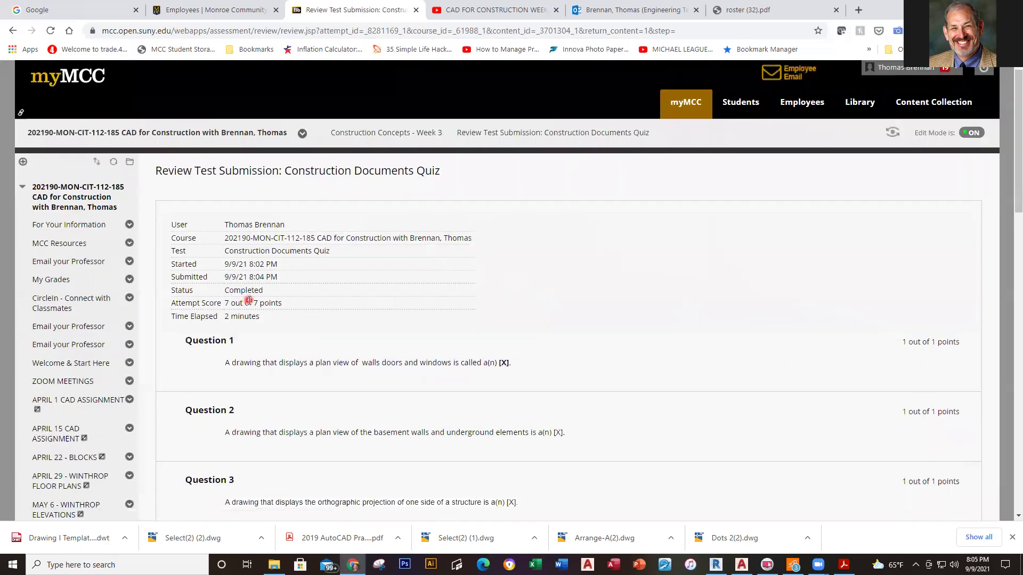
Leave the quiz review and the quiz preview without saving, and return to the Construction Concepts - Week 3 content page.
click(18, 33)
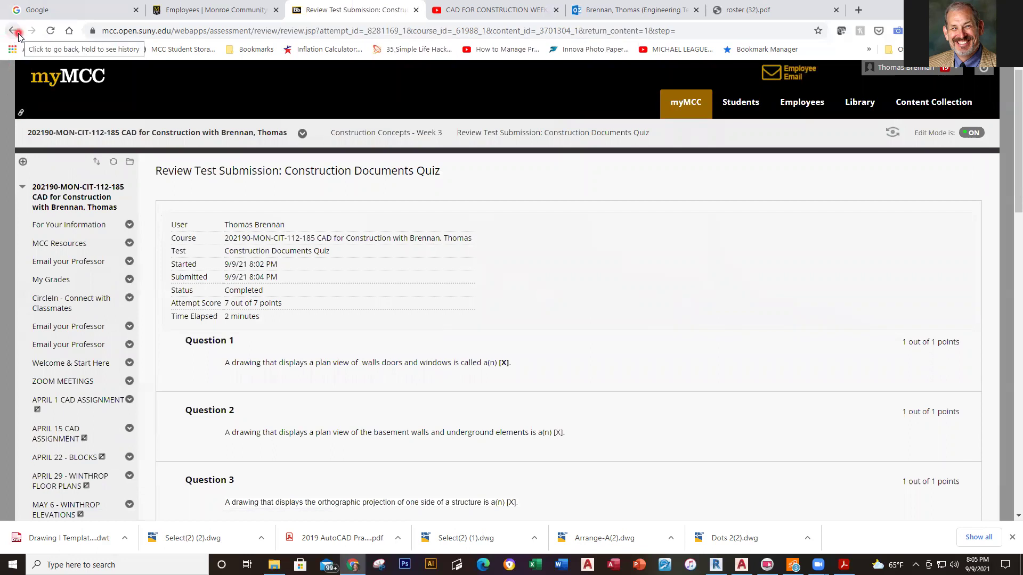
click(7, 31)
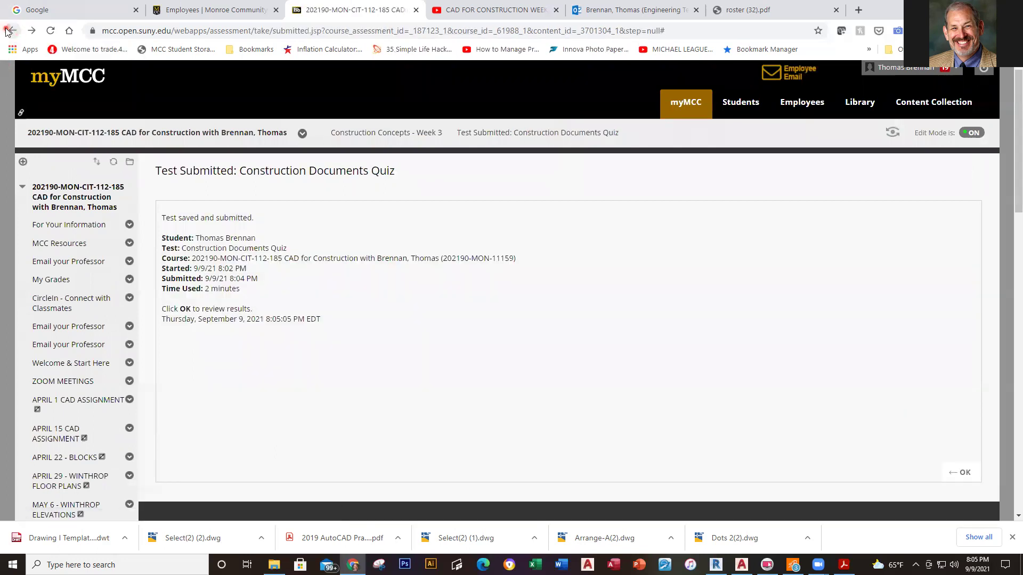
click(12, 30)
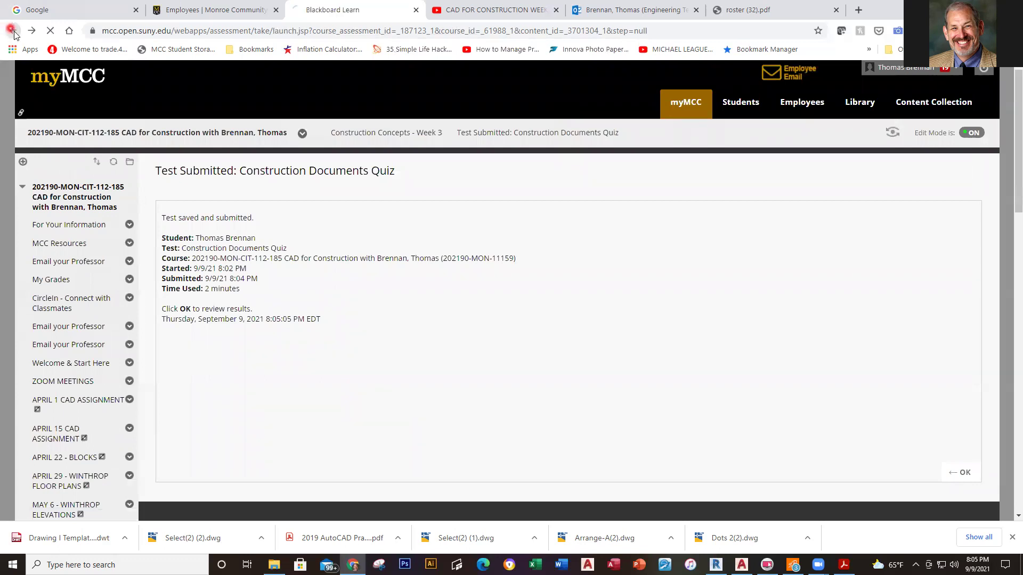
scroll(121, 277, down, 1)
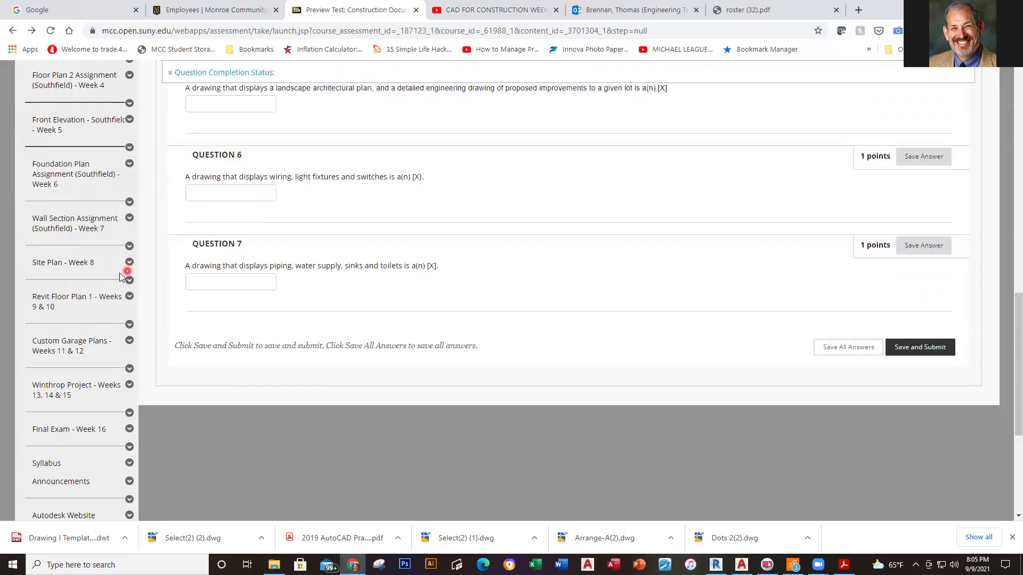
scroll(119, 276, up, 3)
click(74, 254)
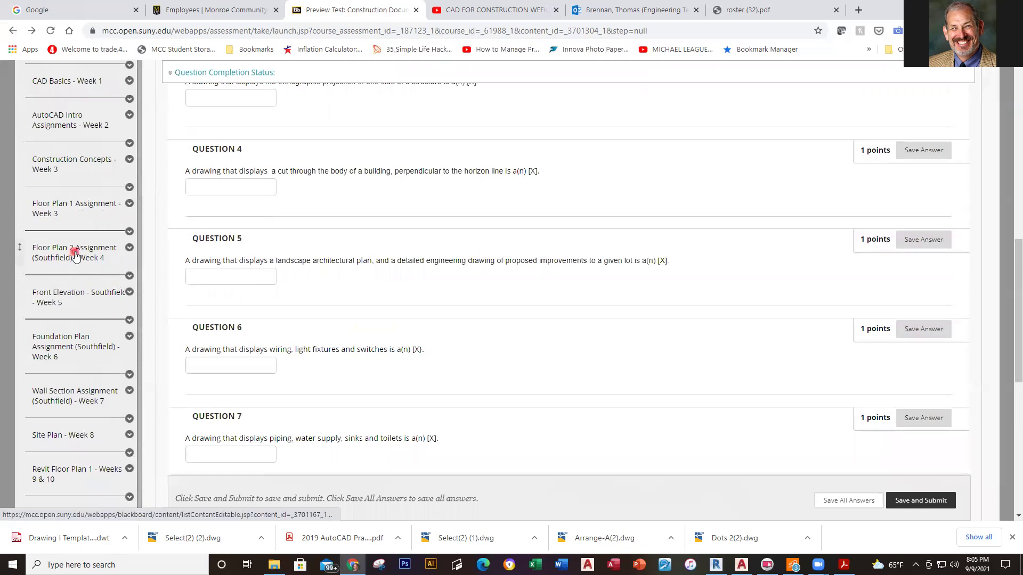
scroll(75, 254, up, 1)
click(76, 227)
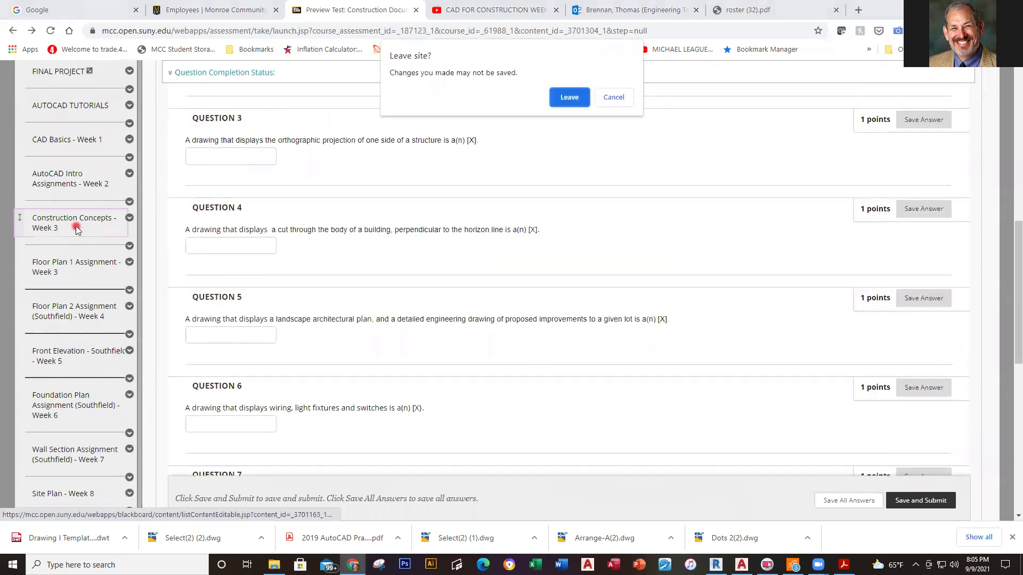
click(569, 97)
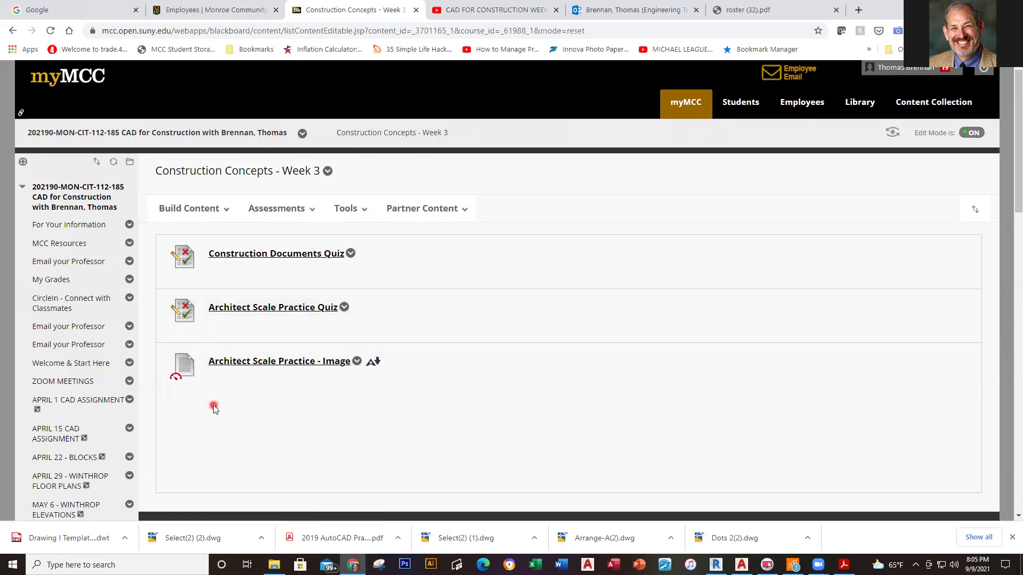
Go to the Floor Plan 1 Assignment - Week 3 content area and open the Floor Plan 1 Assignment document.
scroll(213, 405, down, 1)
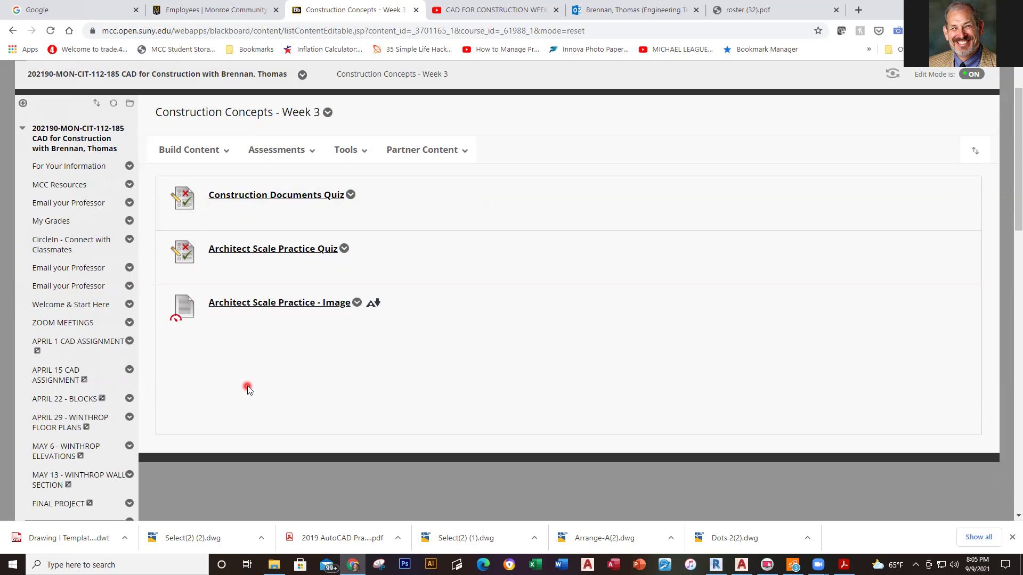
scroll(248, 390, down, 3)
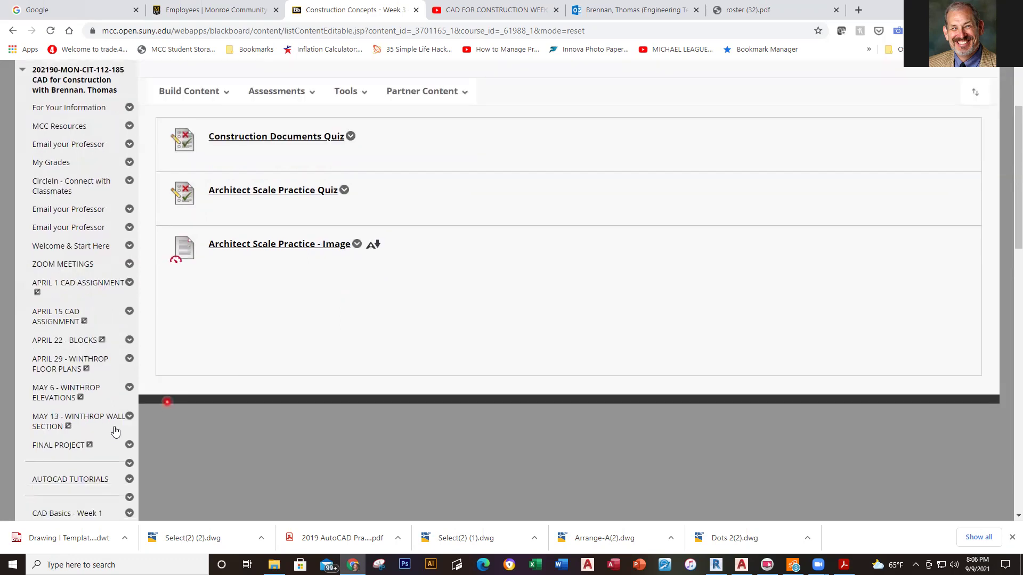
scroll(104, 445, down, 1)
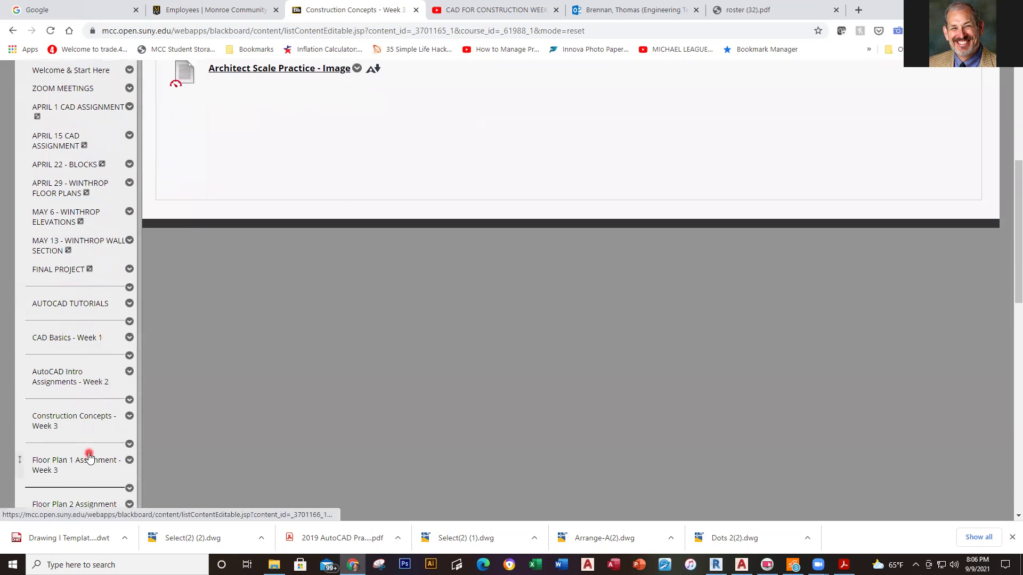
scroll(107, 411, down, 1)
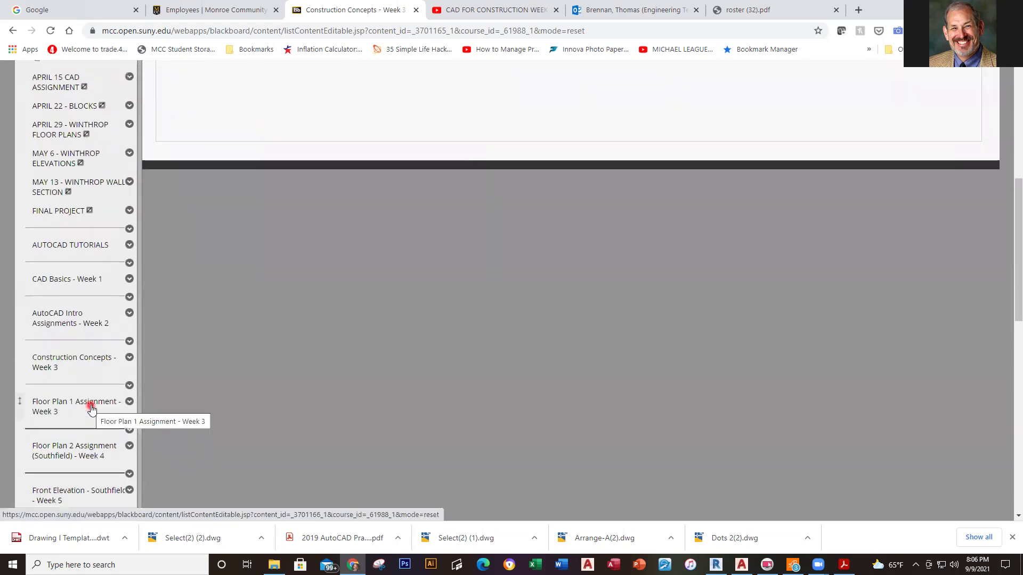
click(91, 408)
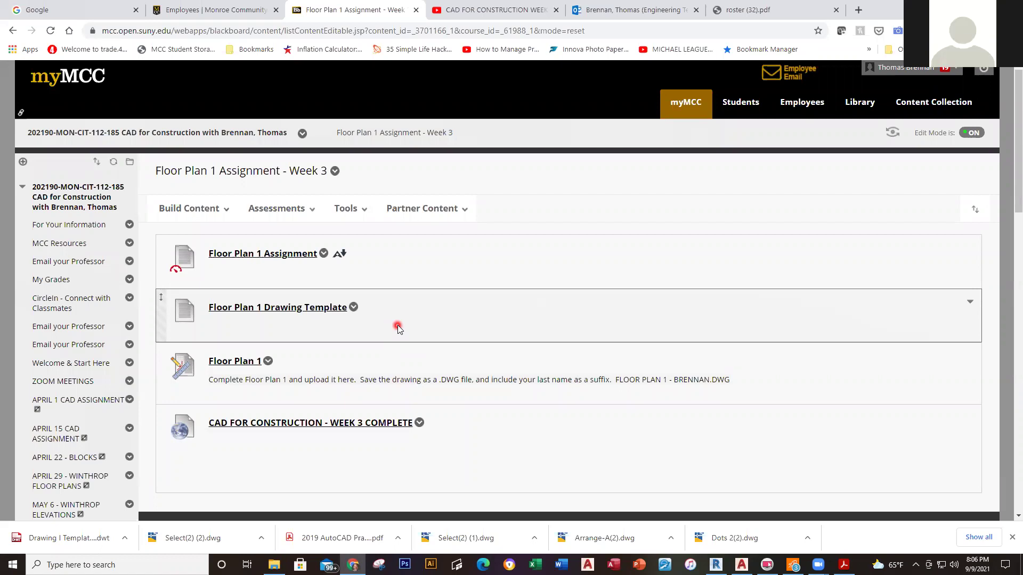
click(296, 254)
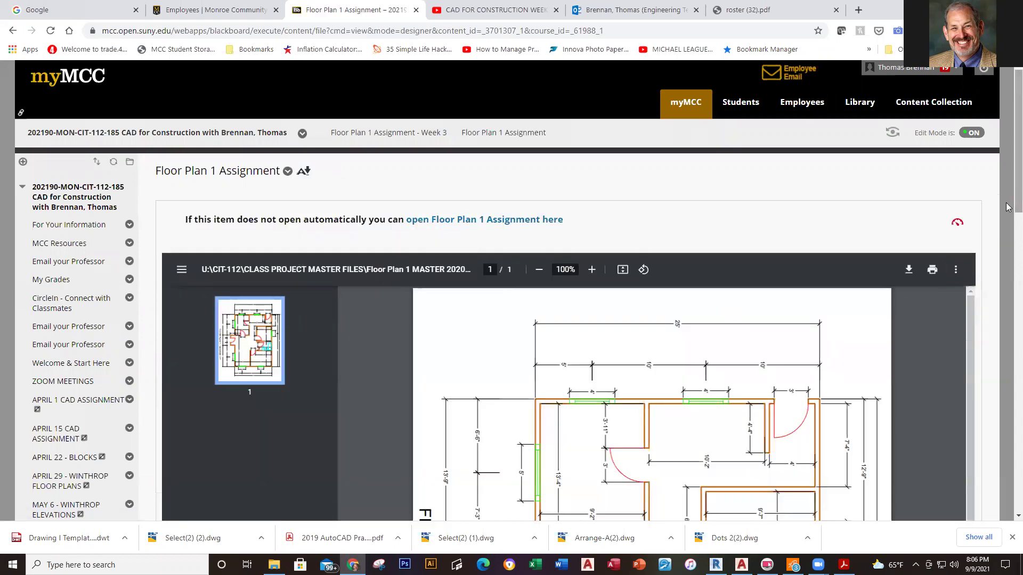
Rotate the Floor Plan 1 assignment PDF to read upright in landscape and set its zoom to 80% to examine the whole plan.
scroll(1006, 213, down, 3)
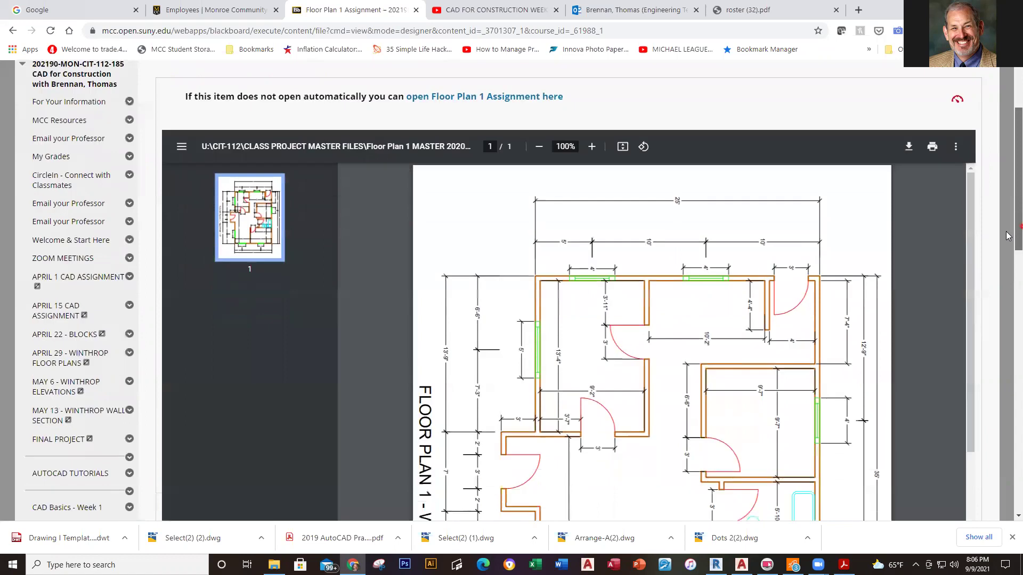
scroll(1007, 236, down, 2)
scroll(1006, 251, down, 2)
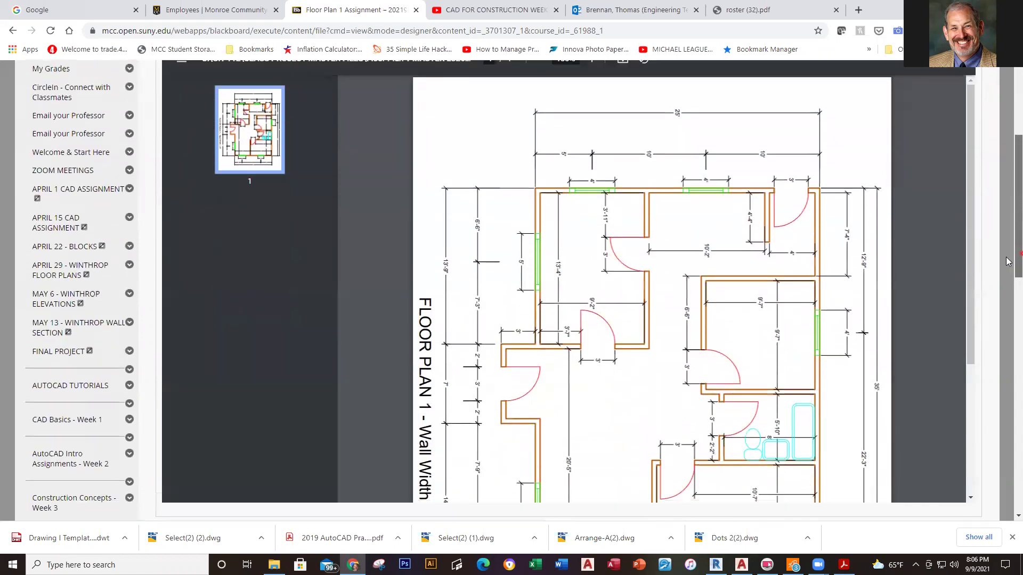
scroll(1007, 235, up, 3)
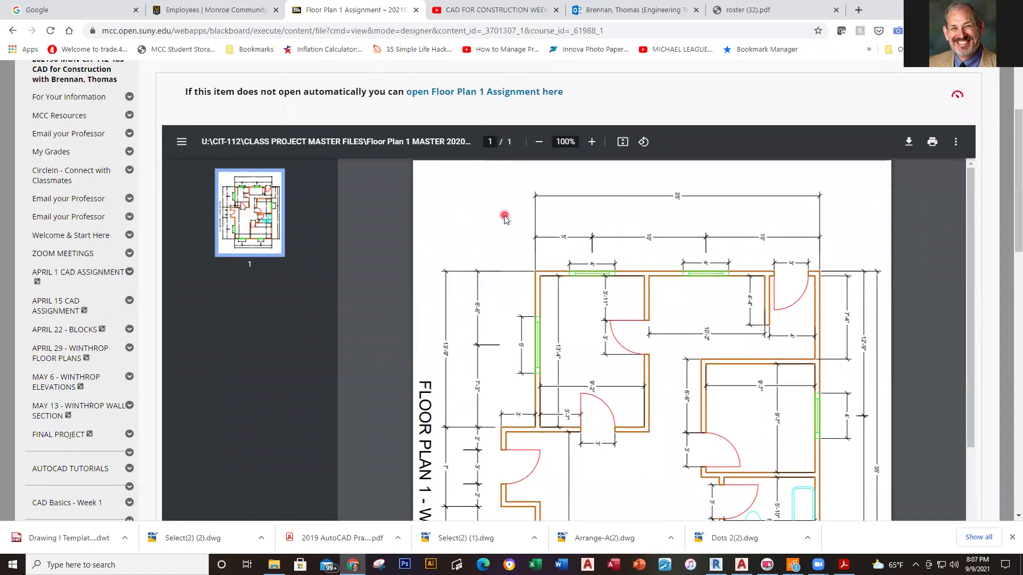
click(643, 142)
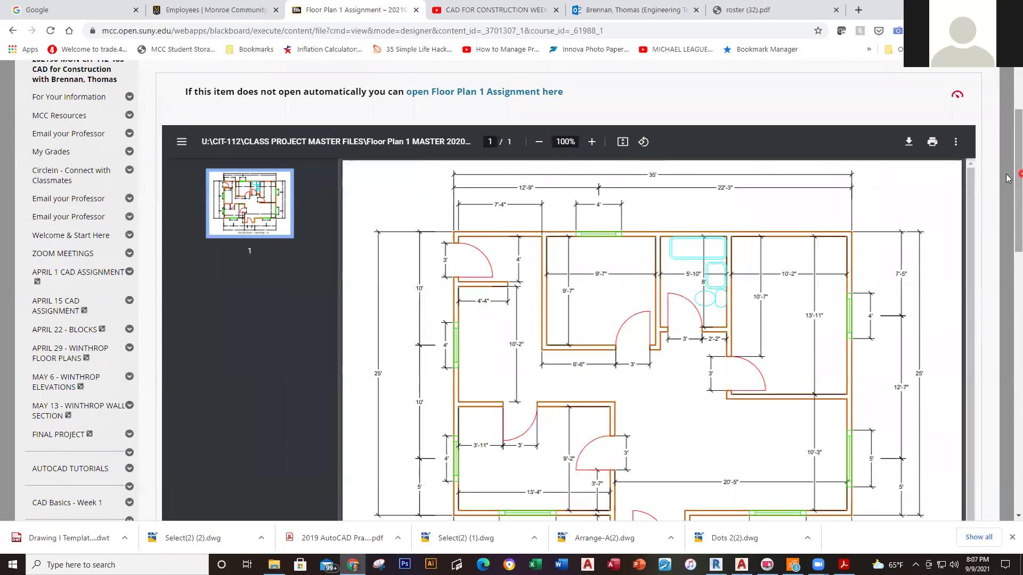
scroll(1007, 185, down, 1)
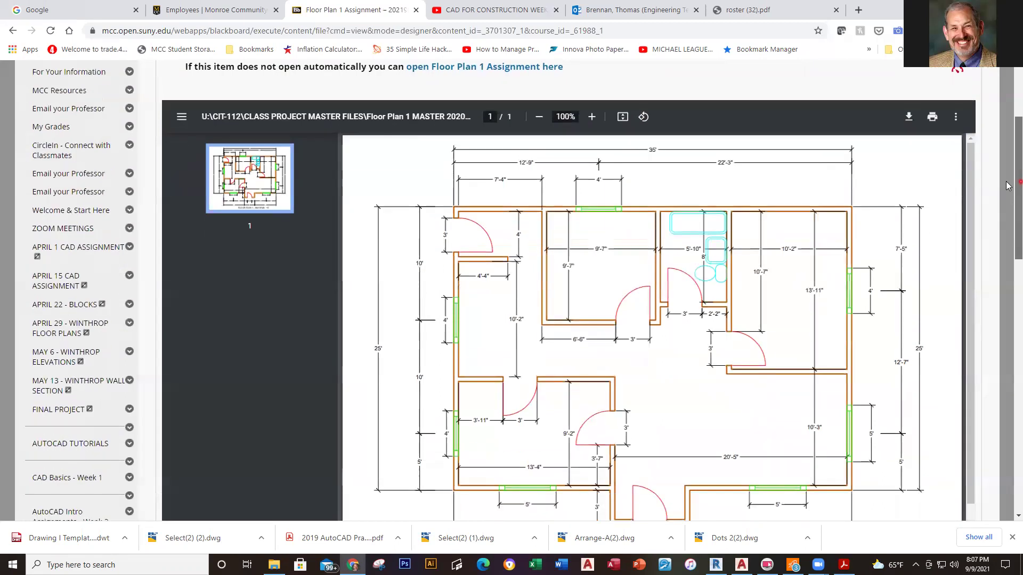
click(539, 117)
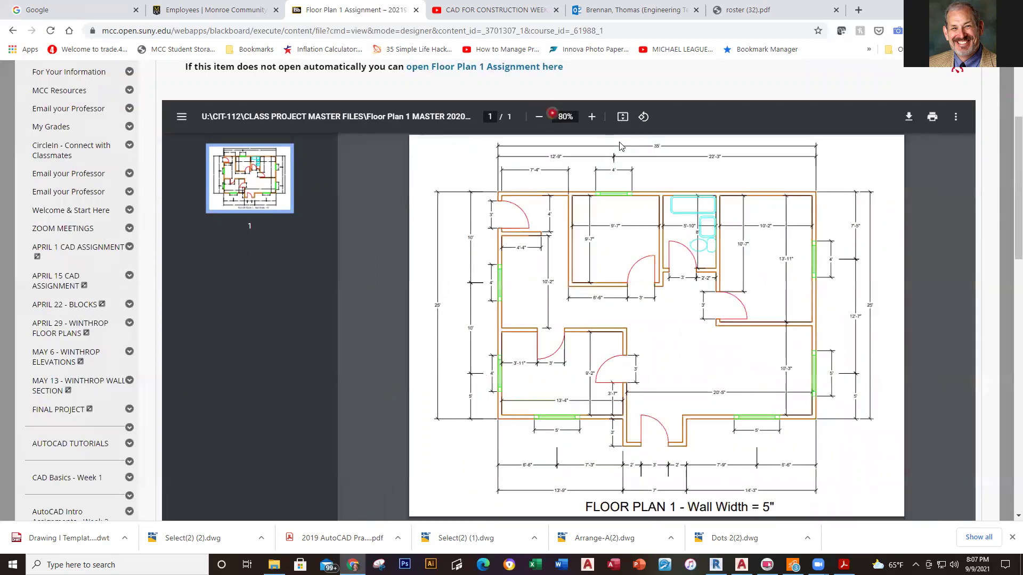
click(926, 376)
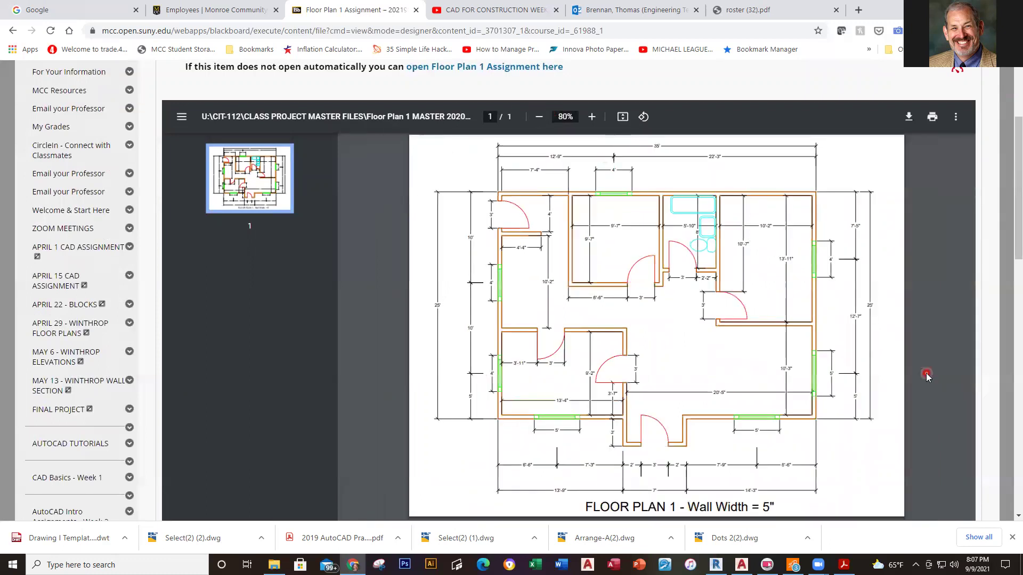
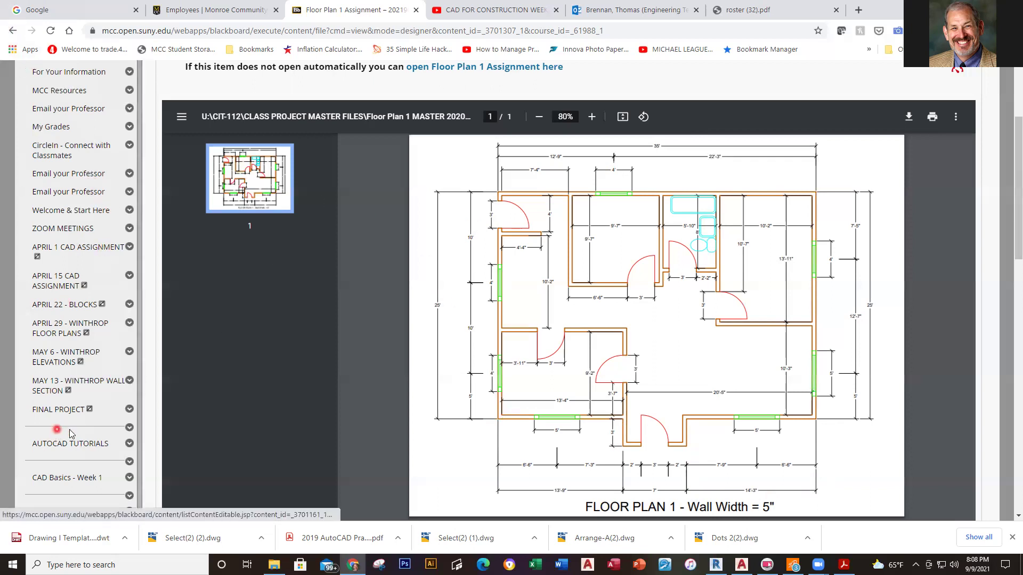
Go to the Floor Plan 1 Assignment - Week 3 content and download the Floor Plan 1 Drawing Template.
scroll(103, 433, down, 1)
scroll(103, 432, down, 2)
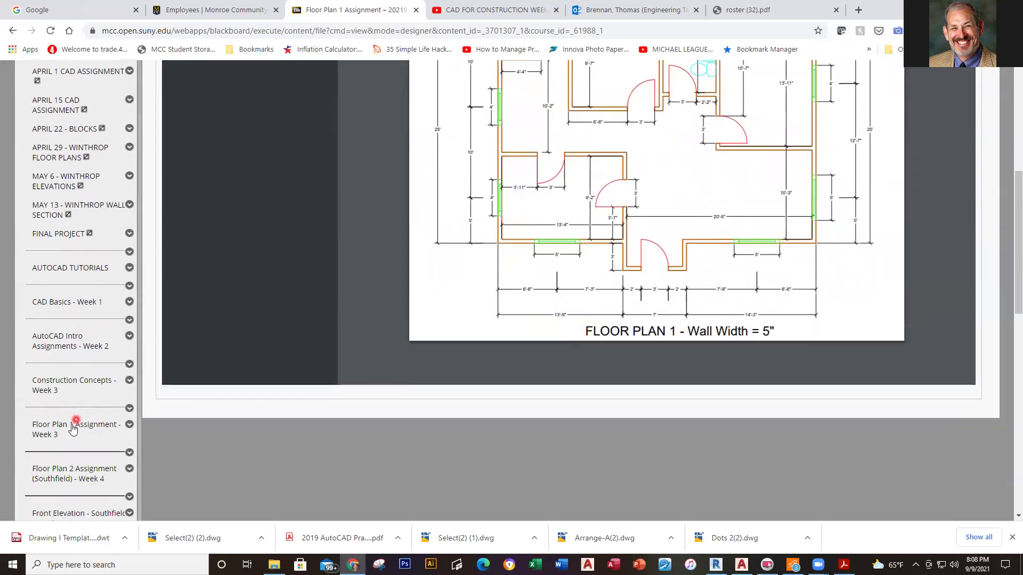
click(73, 430)
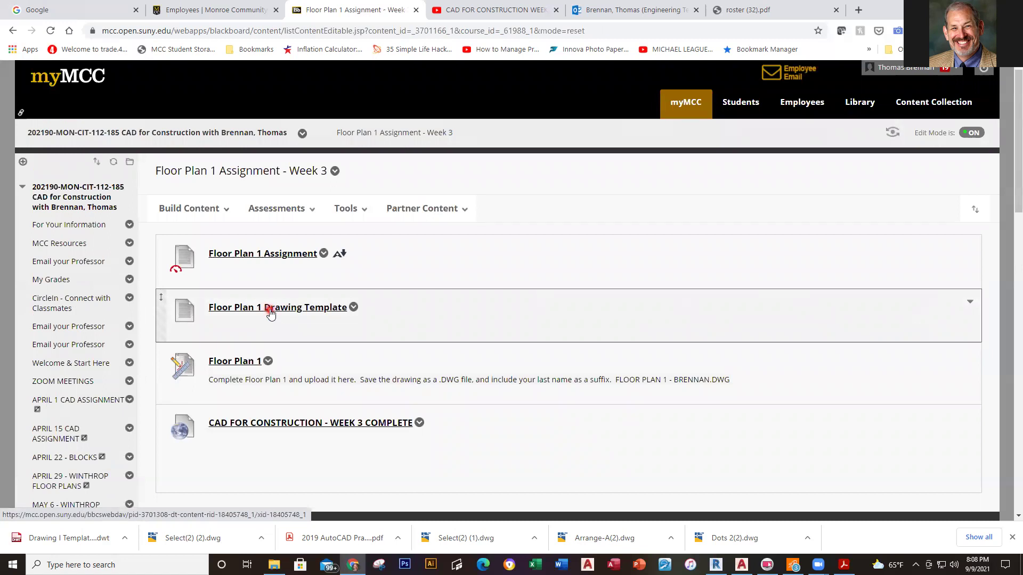
click(270, 313)
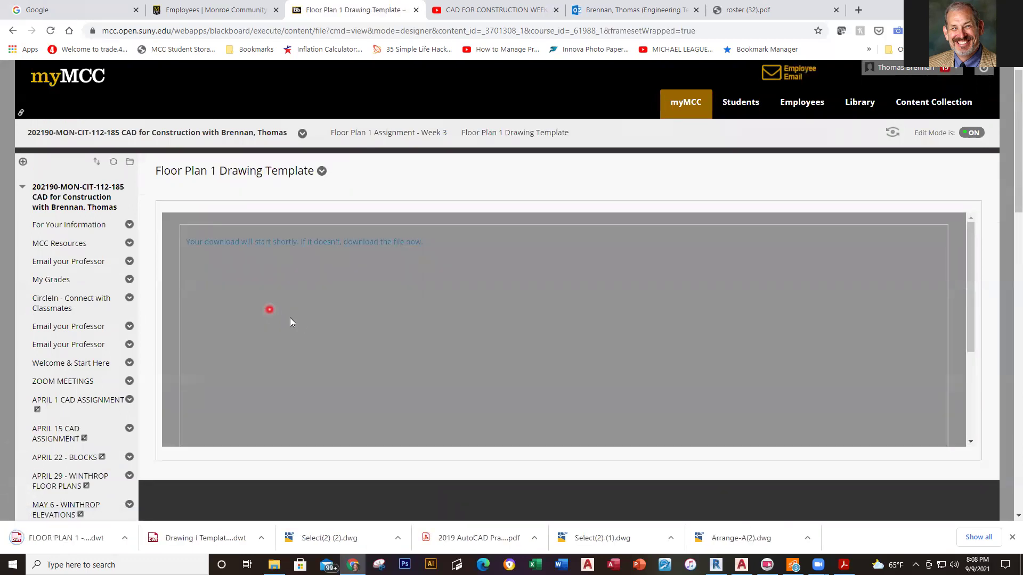
Switch to AutoCAD 2022 and start a new drawing so that a template can be chosen.
click(731, 563)
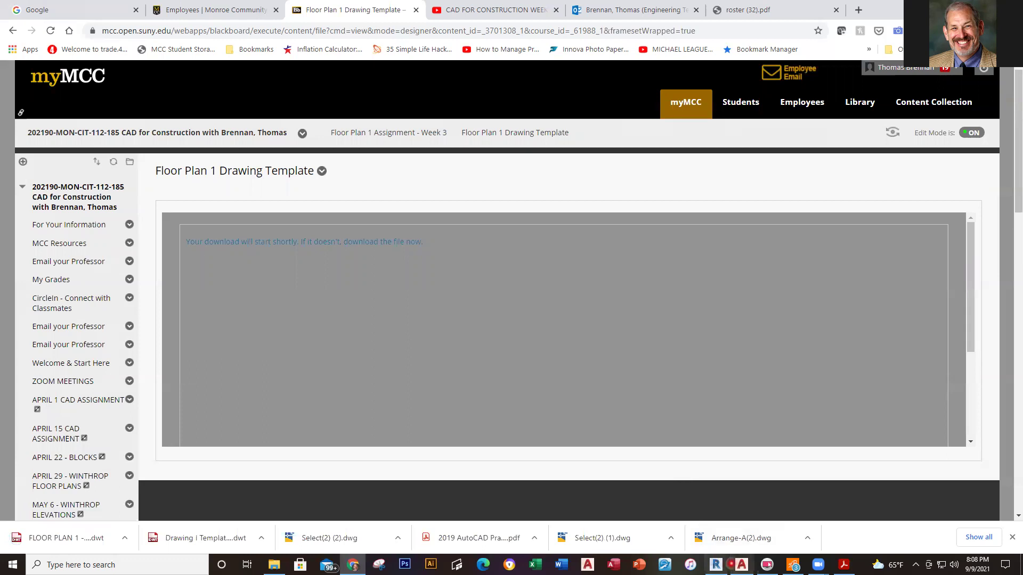
click(742, 565)
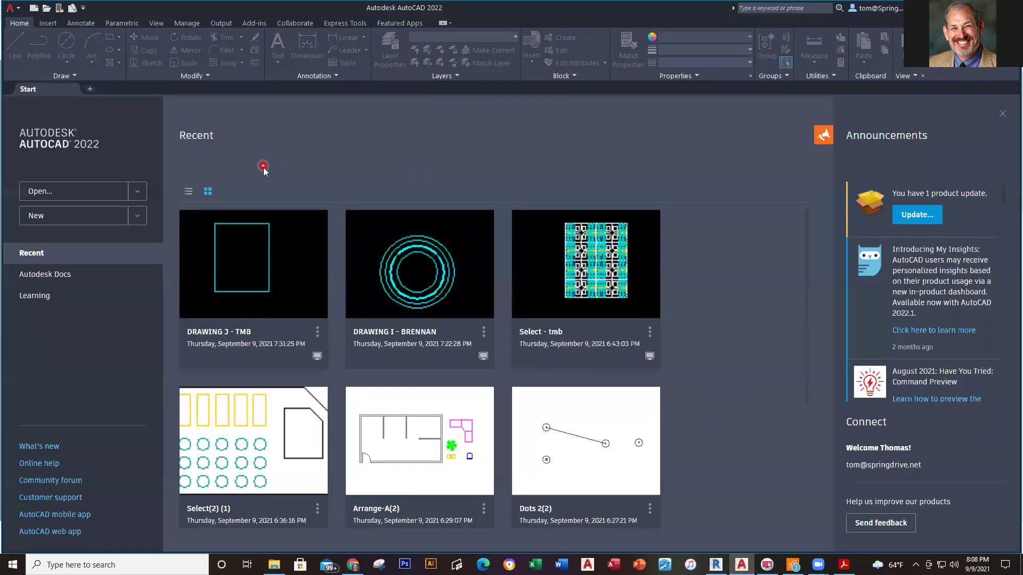
click(34, 9)
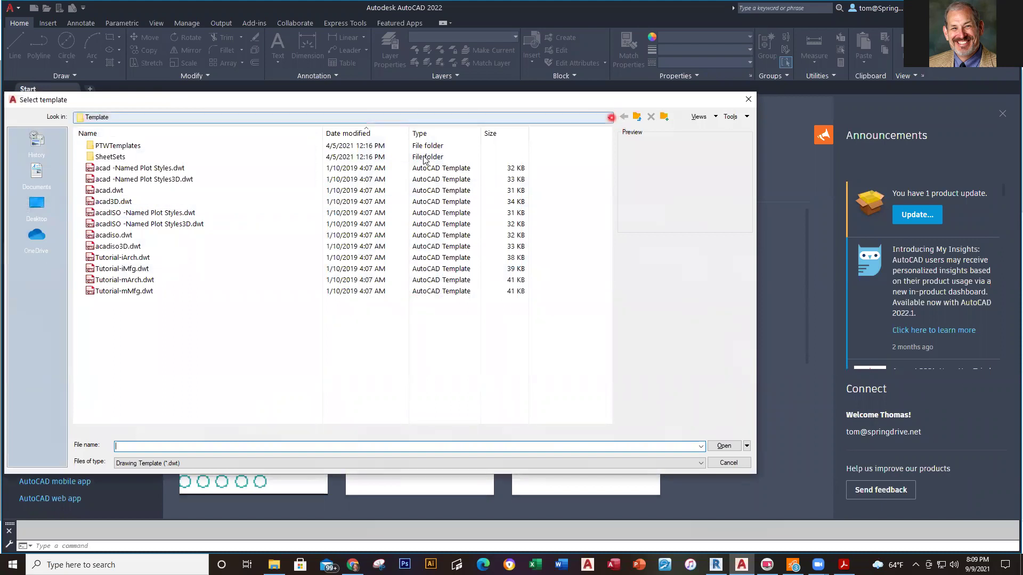
Browse to the Downloads folder and create the drawing from the template FLOOR PLAN 1 - MASTER 2020(2).dwt.
click(423, 117)
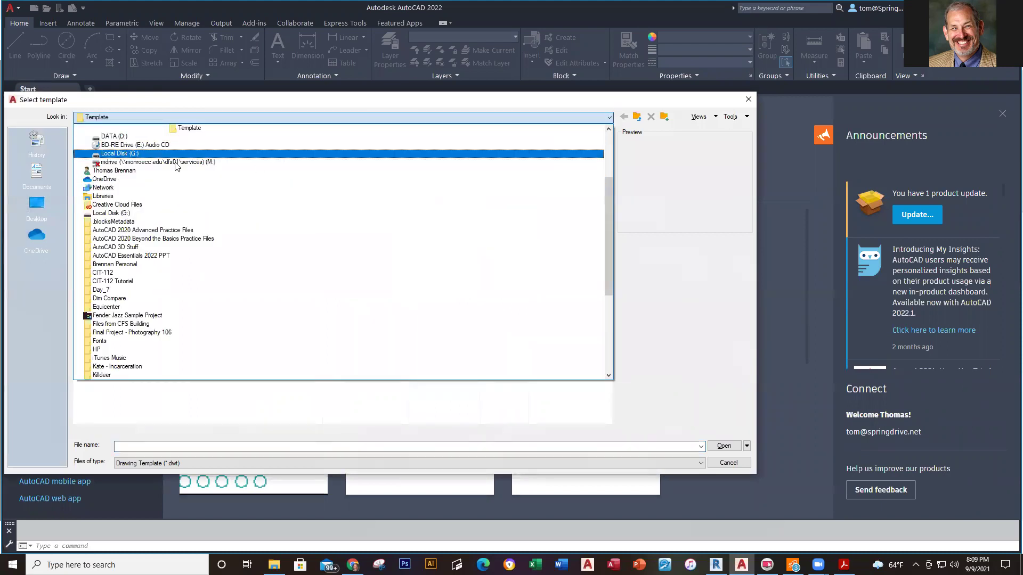
click(143, 204)
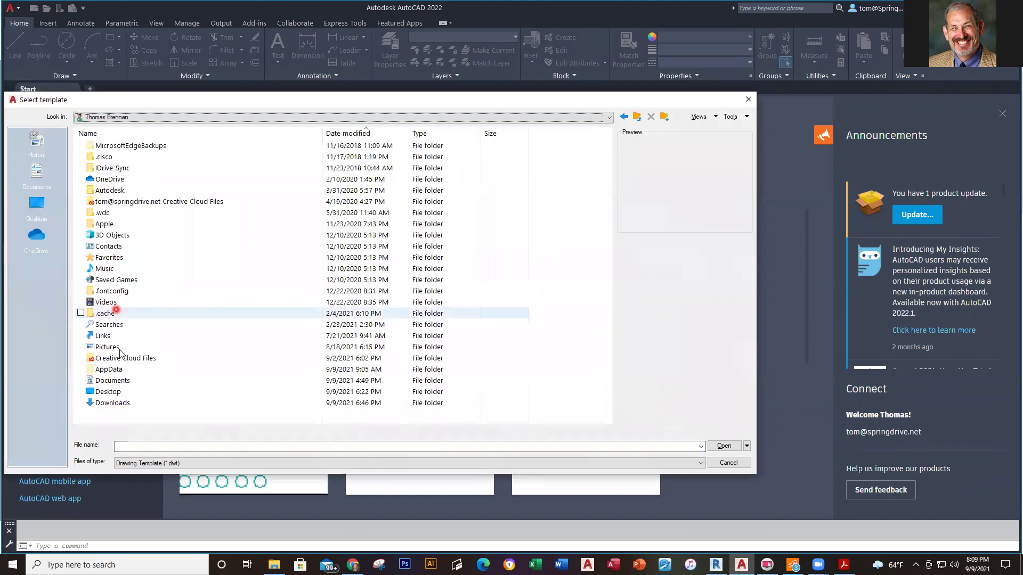
click(130, 403)
click(127, 404)
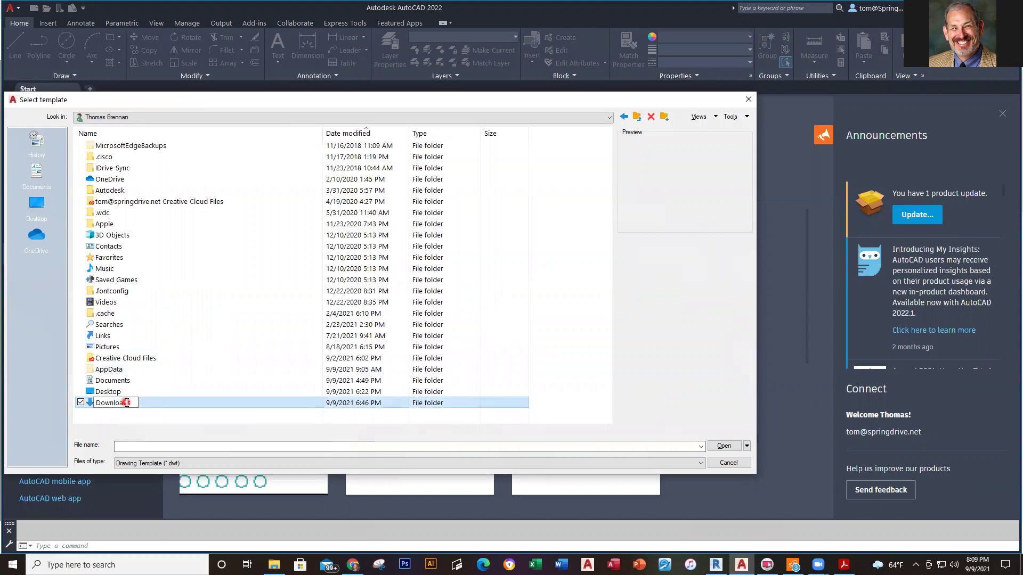
click(98, 403)
double_click(97, 403)
key(Escape)
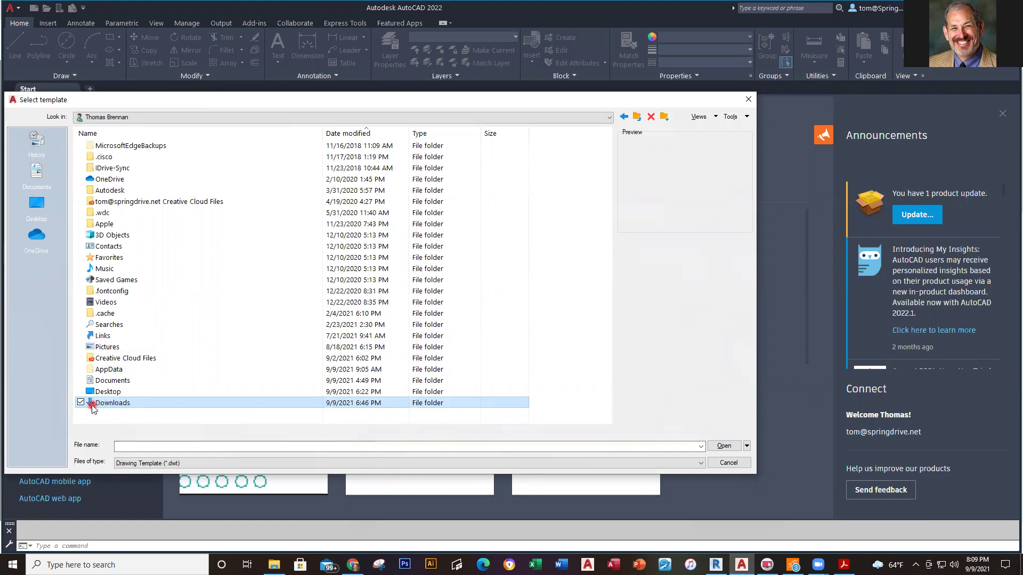
double_click(102, 404)
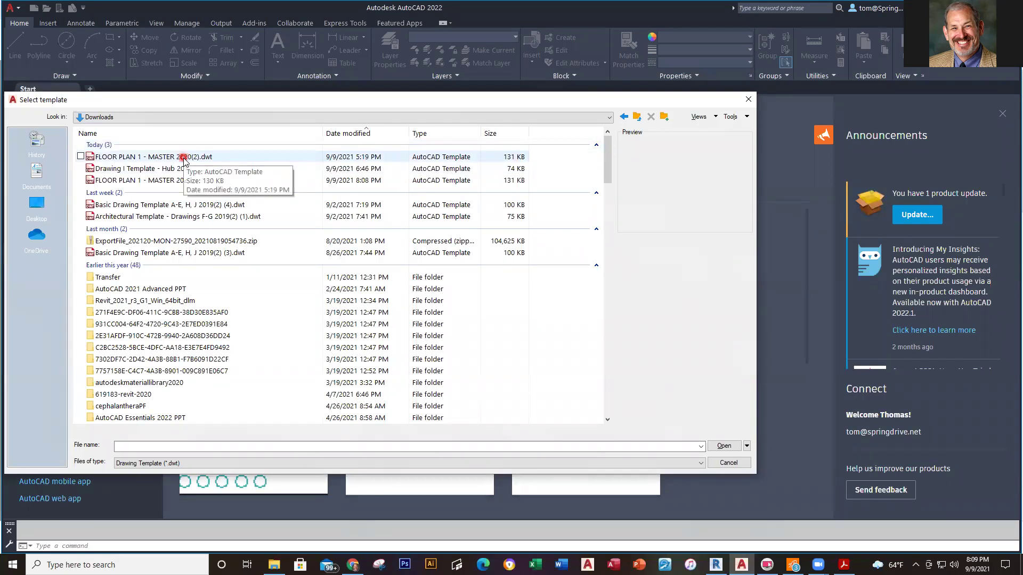
click(182, 157)
click(729, 445)
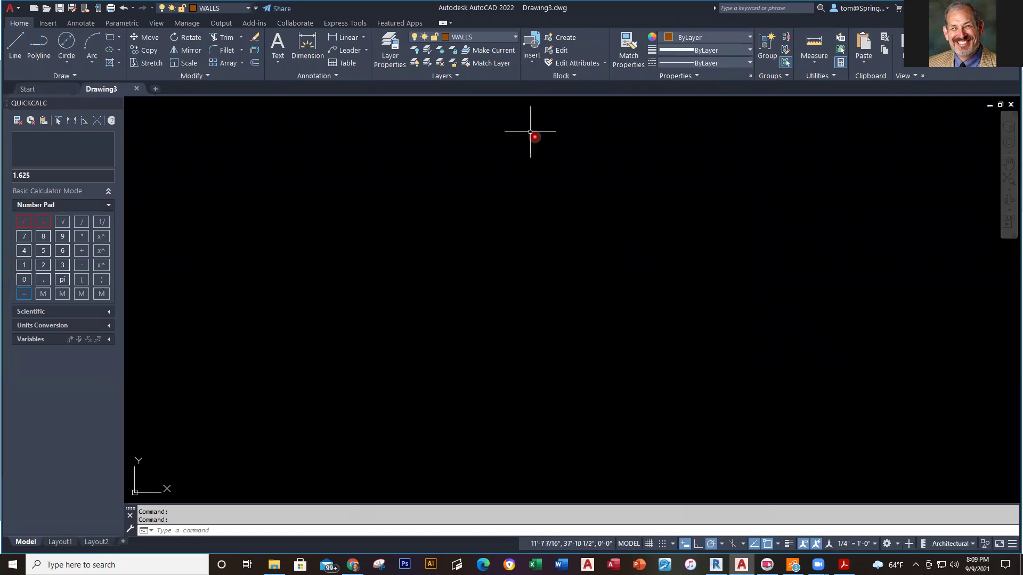
Start the exterior wall polyline at the upper-left house corner, running 35' right, 25' down and 14'3" back to the left.
click(47, 48)
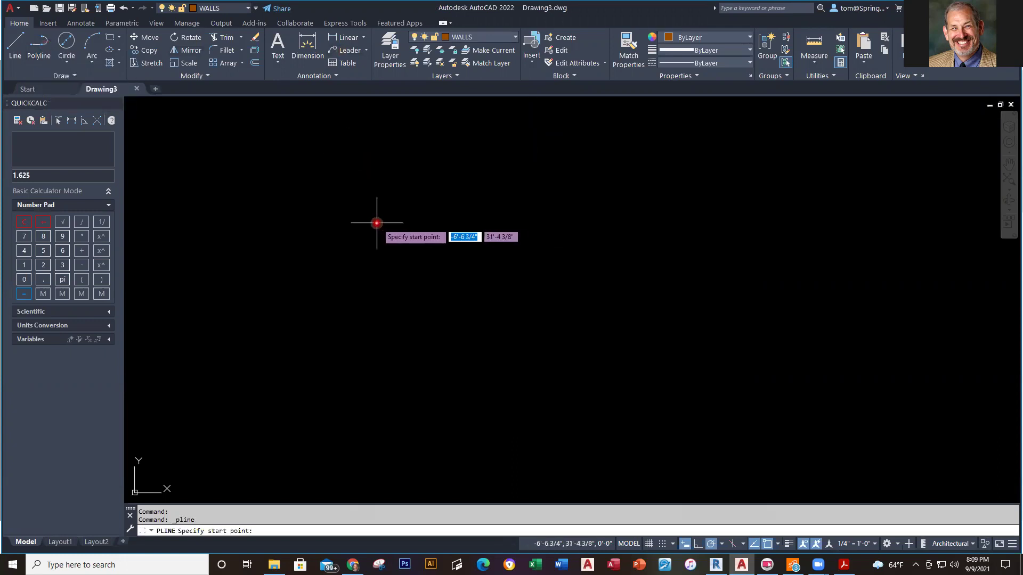
click(376, 223)
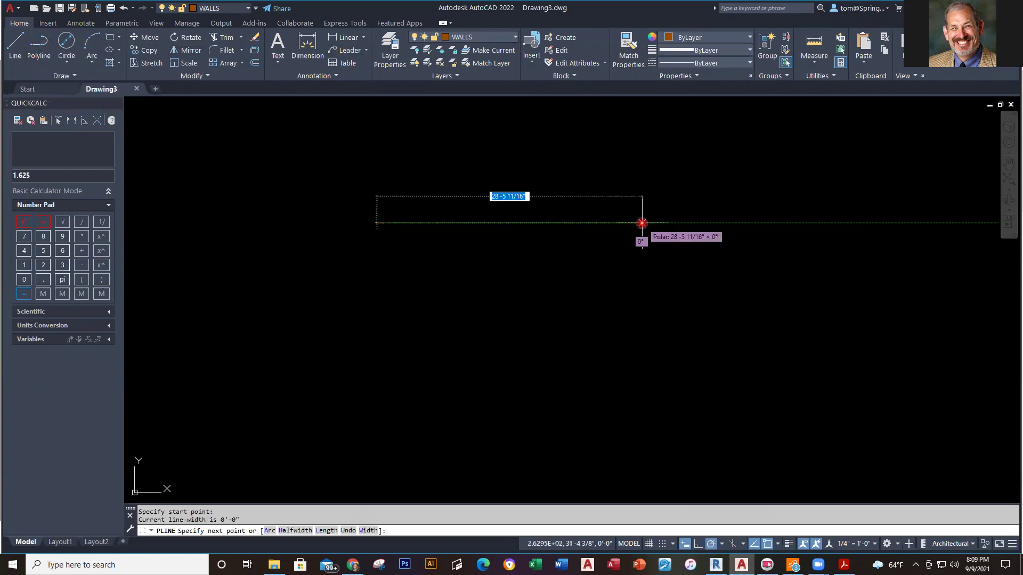
text(35)
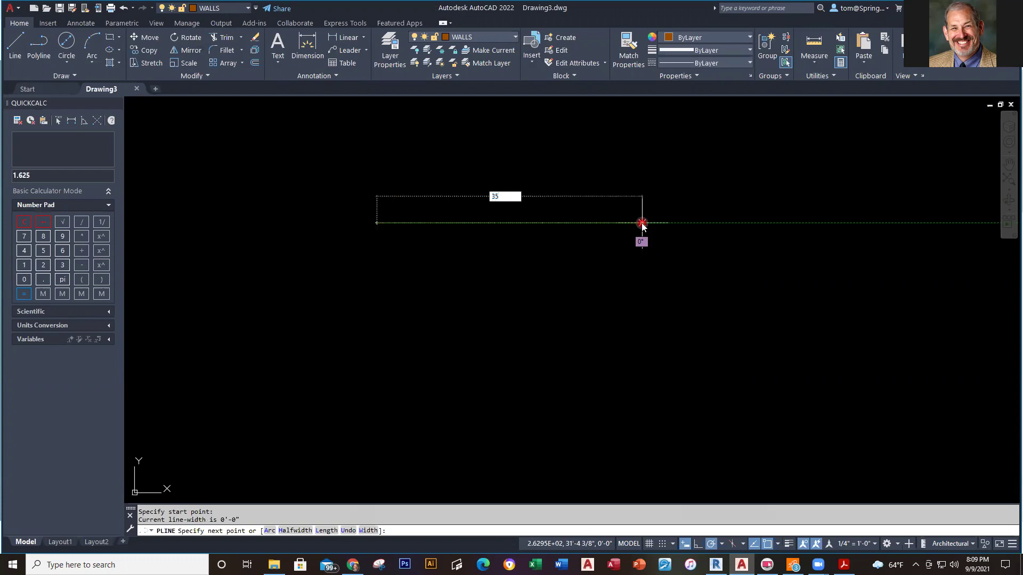
text(')
key(Return)
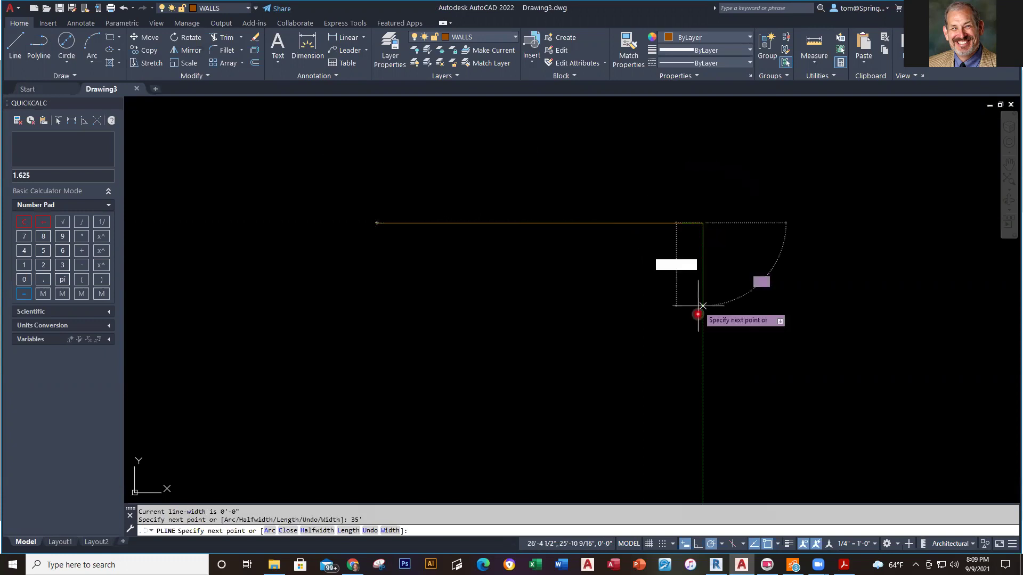
text(25')
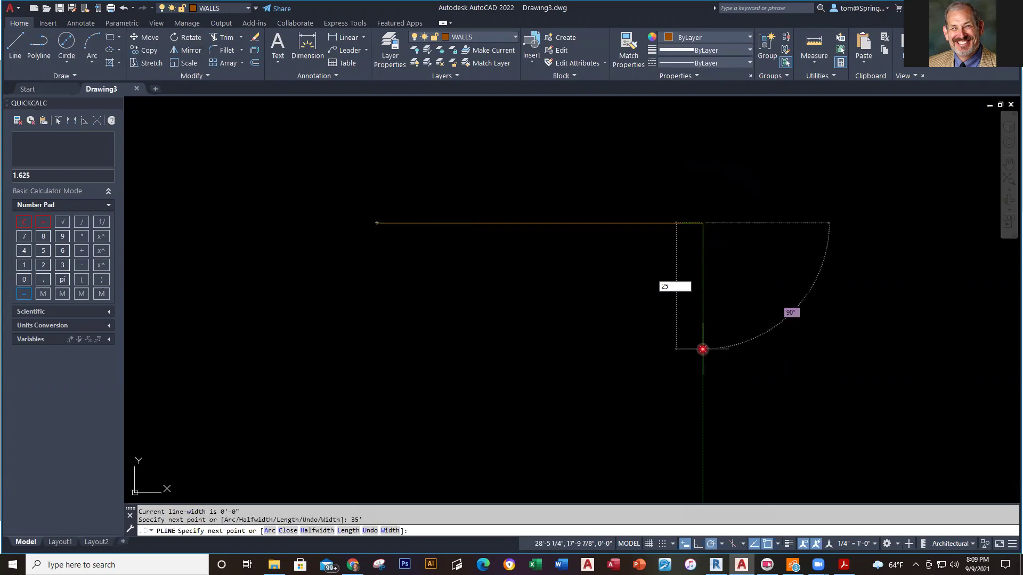
key(Return)
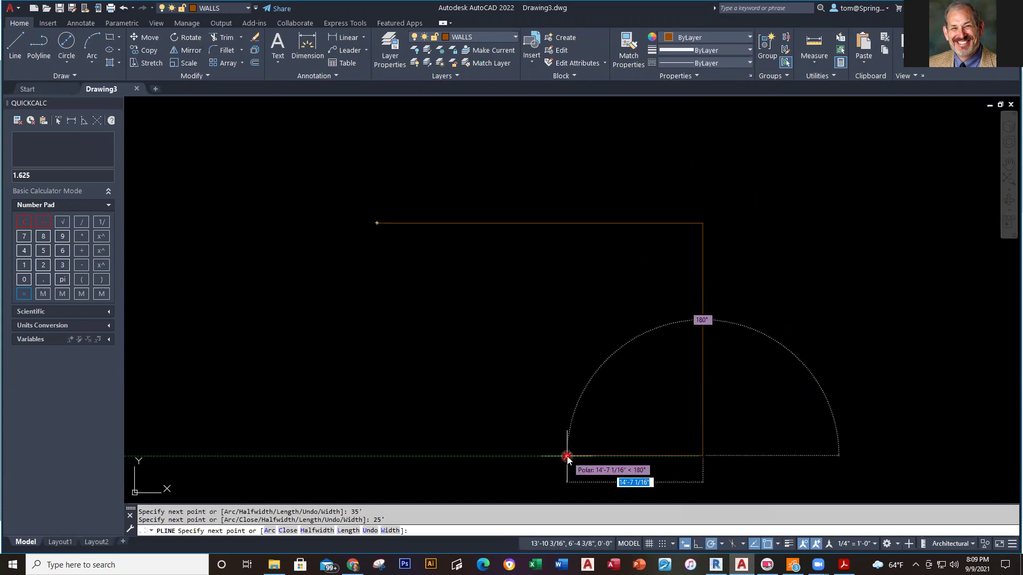
text(14'3)
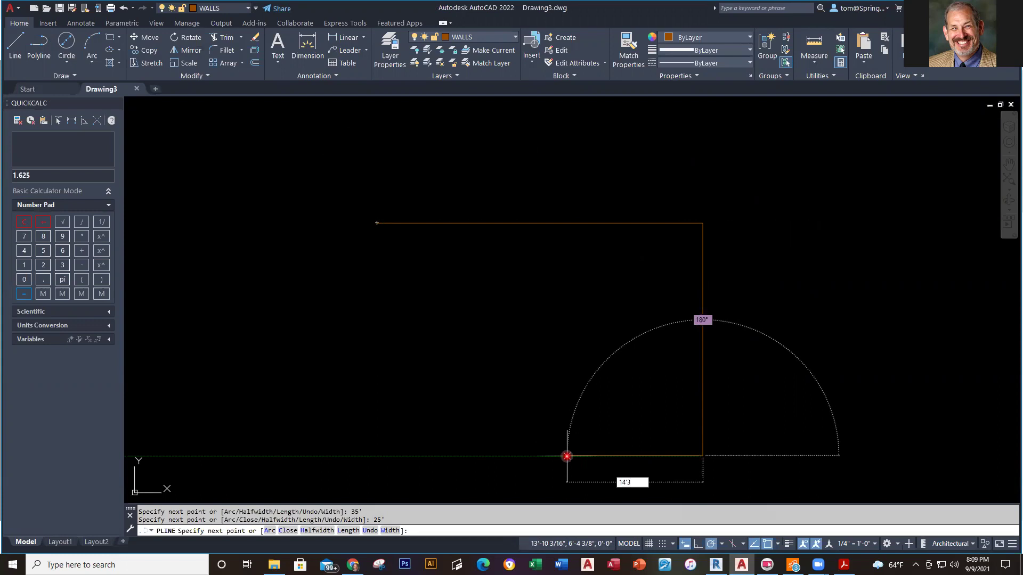
key(Return)
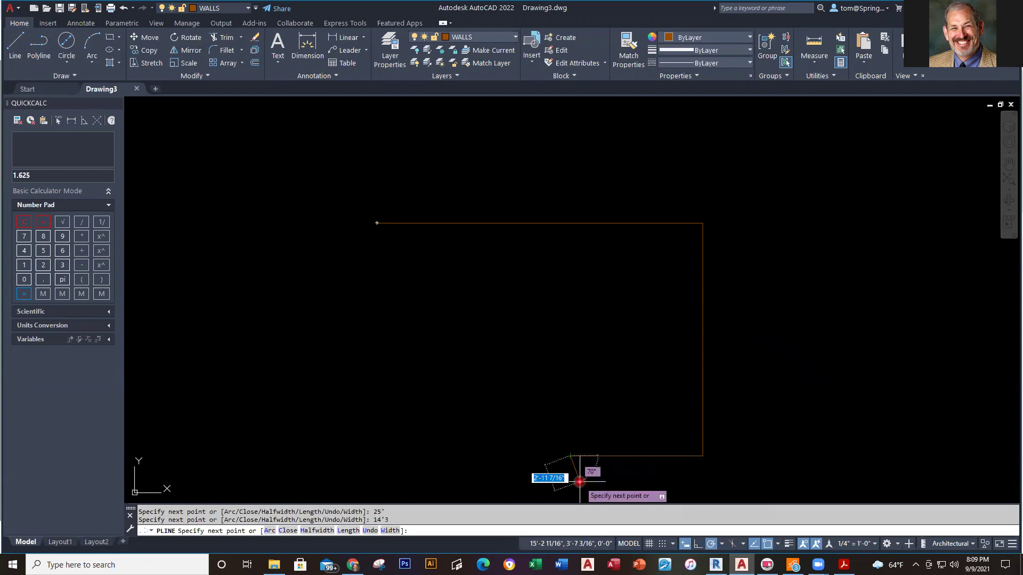
Continue the polyline around the front entry bump-out with segments 3' down, 7' left and 3' up.
text(3)
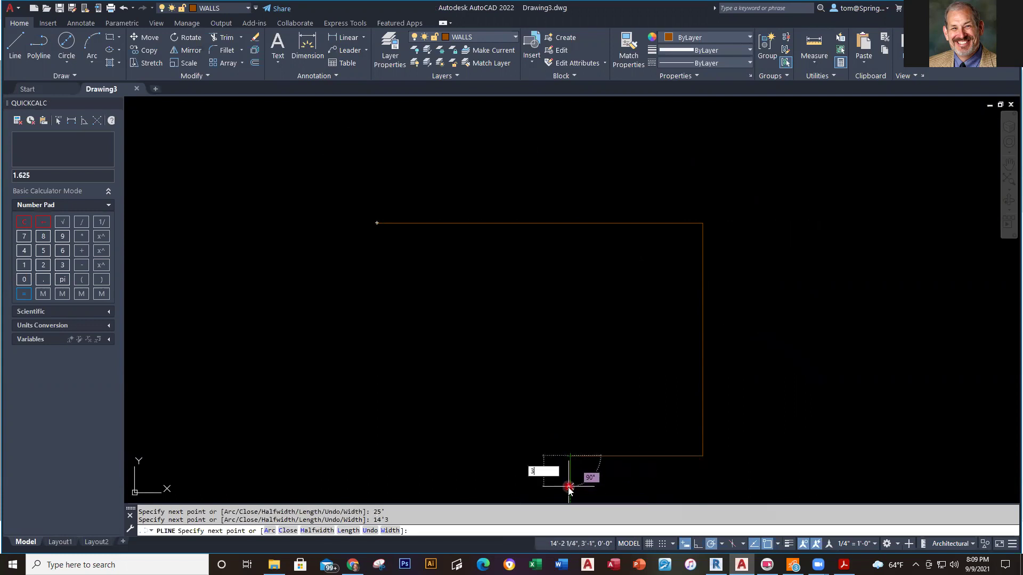
text(')
key(Return)
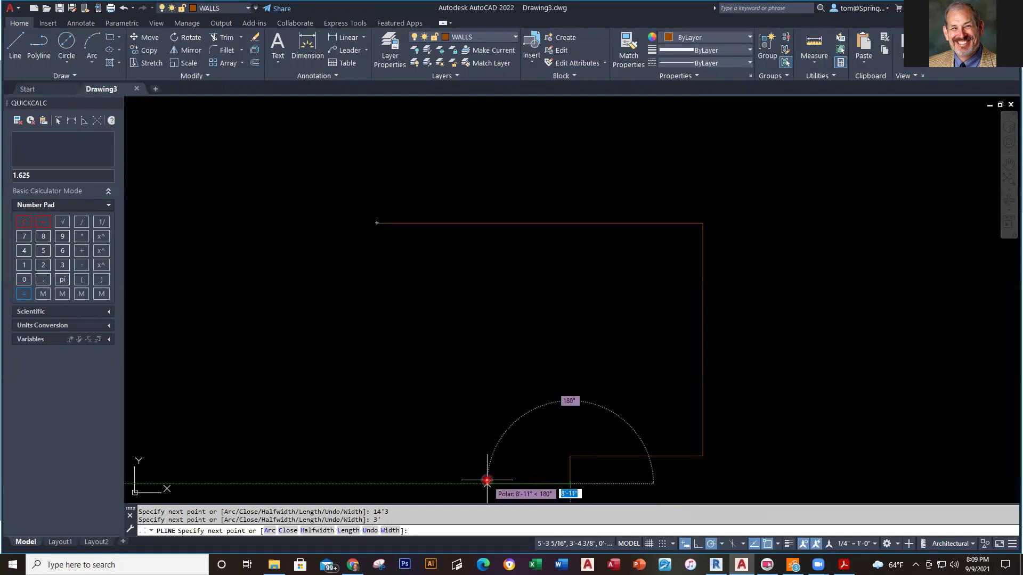
text(7')
key(Return)
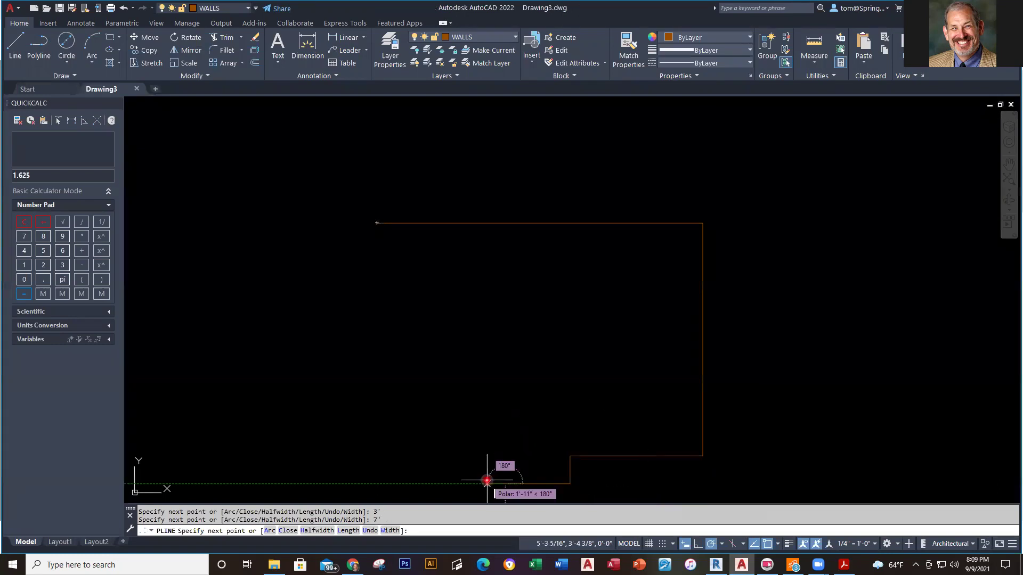
text(3)
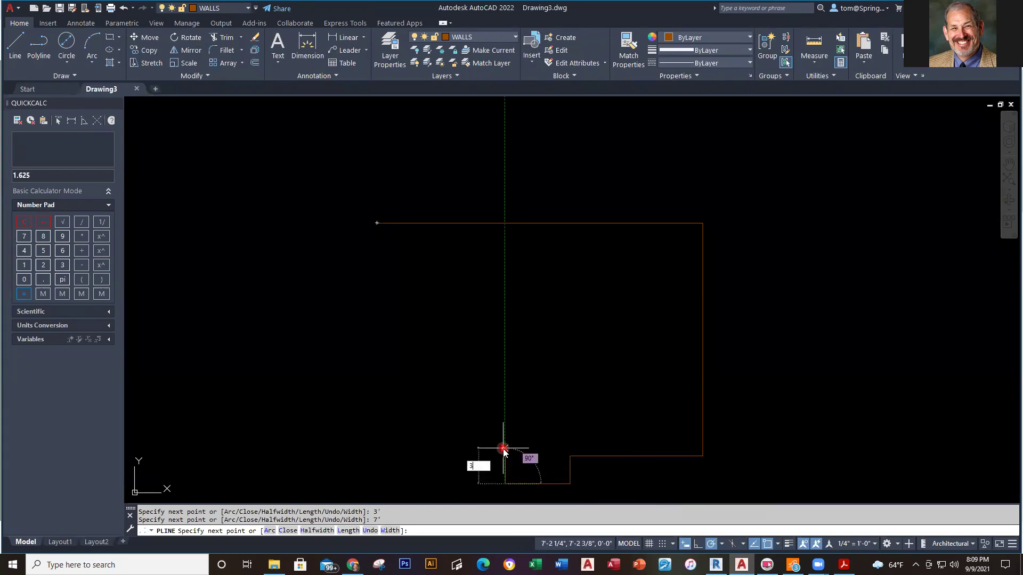
text(')
key(Return)
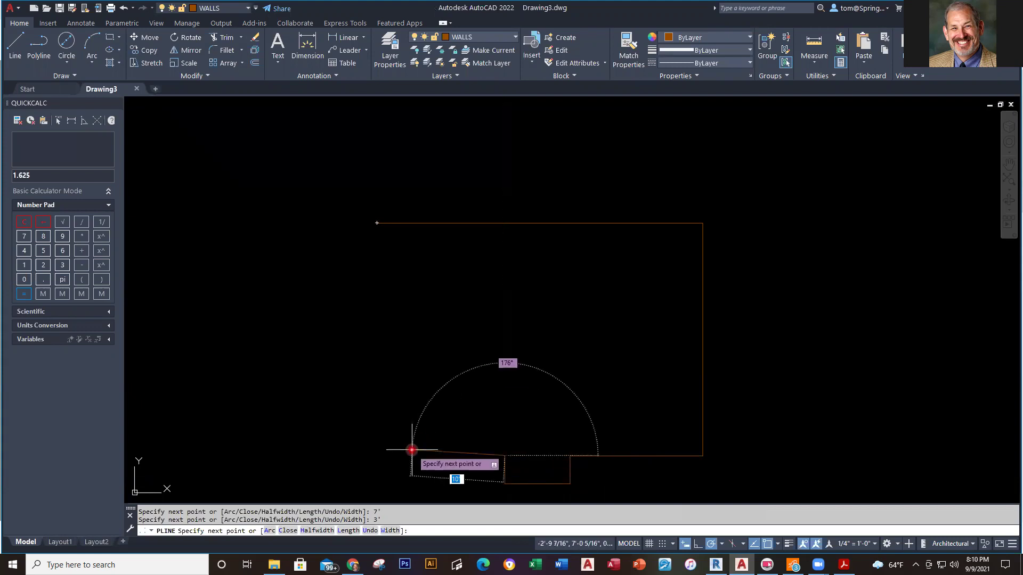
Extend the polyline 13'9" to the left to form the remaining front wall.
text(13)
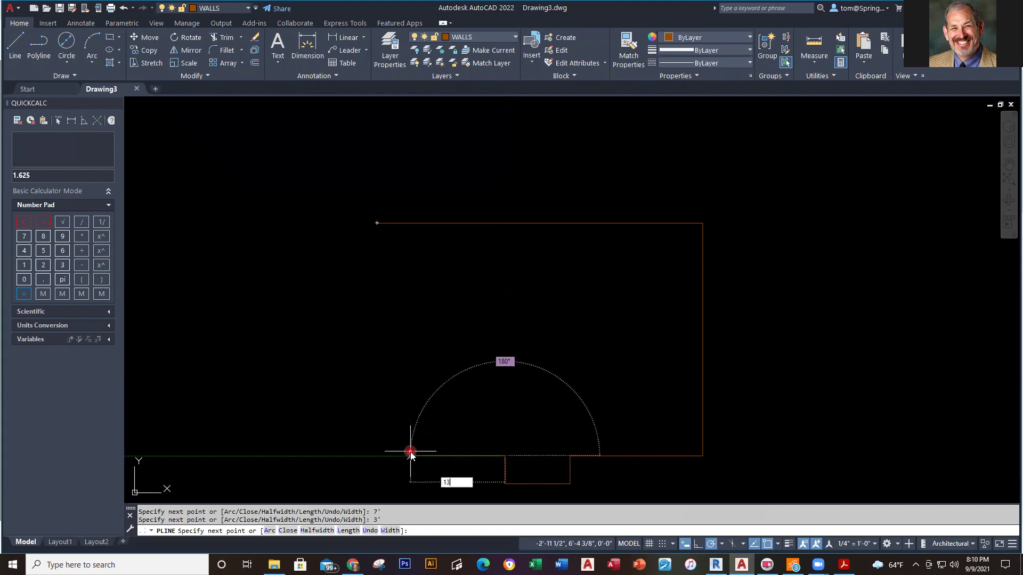
text('9)
key(Return)
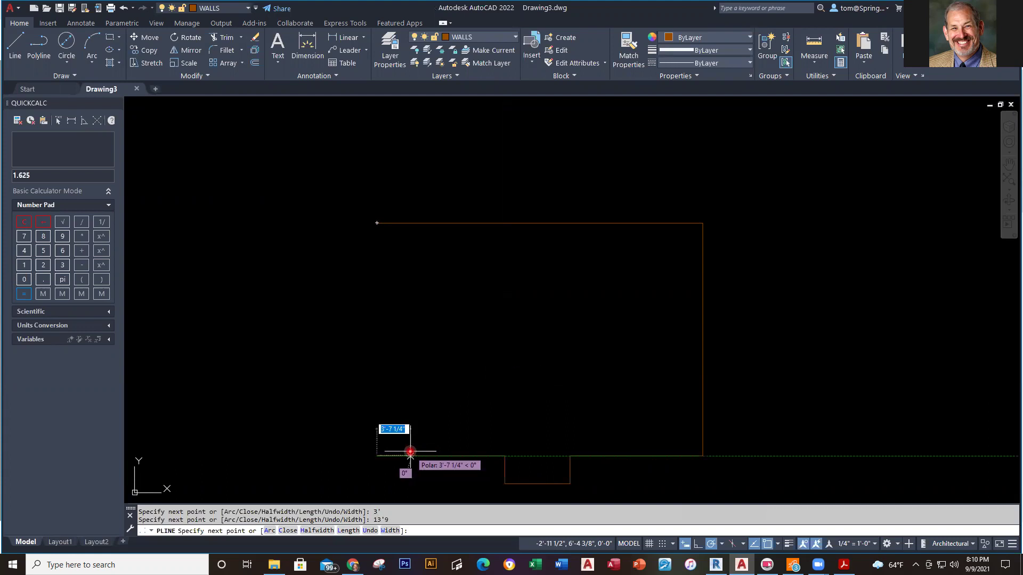
Close the exterior wall polyline back to its starting point at the upper-left house corner.
right_click(375, 300)
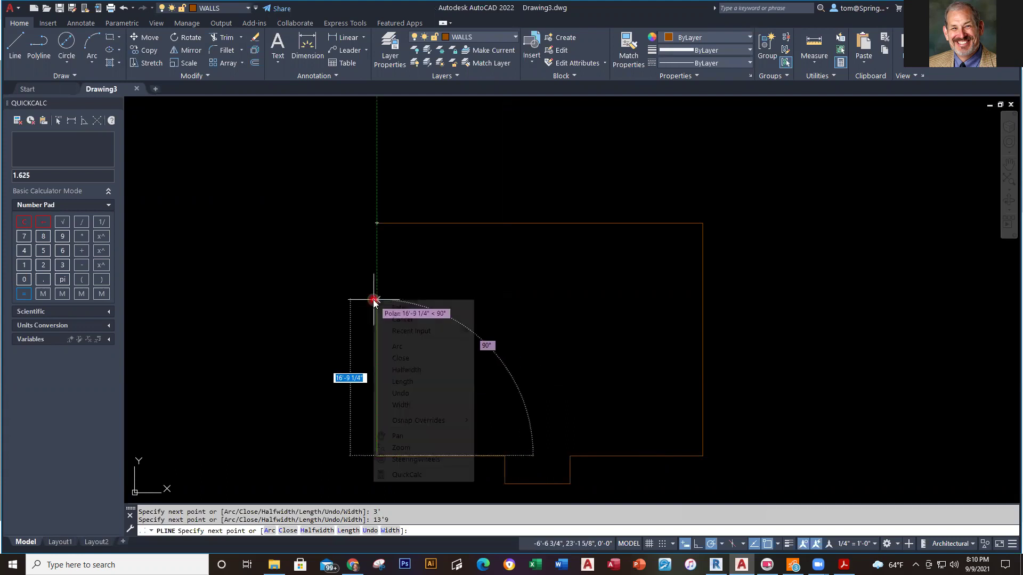
click(402, 358)
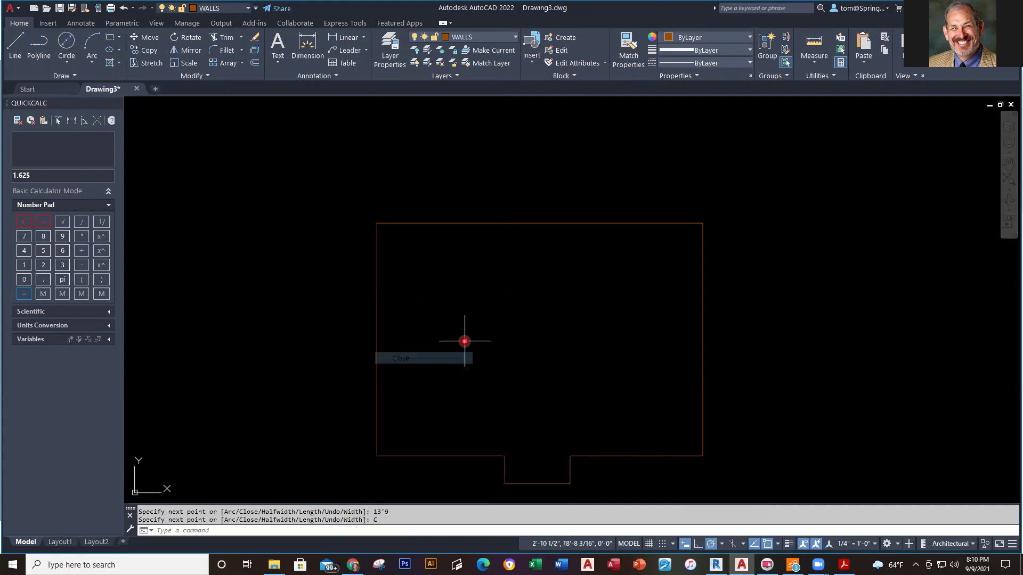
middle_drag(507, 361, 501, 314)
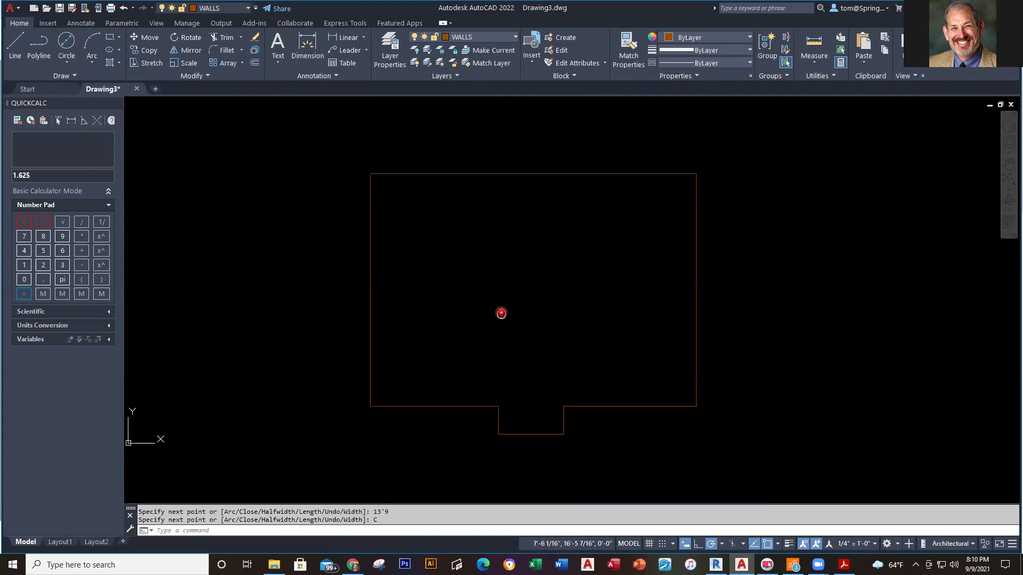
Change the WALLS layer color to yellow (index color 2).
click(514, 38)
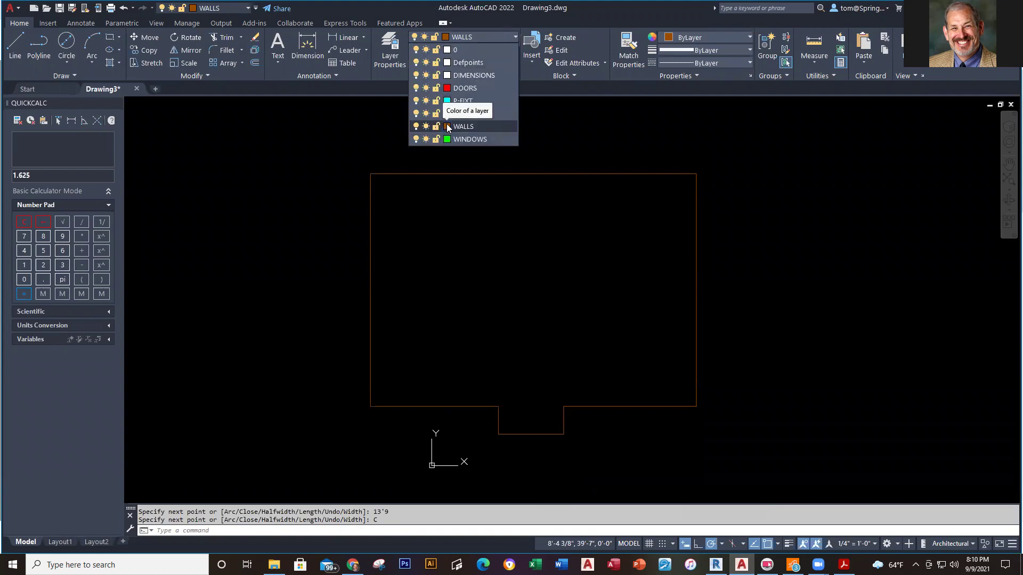
click(447, 127)
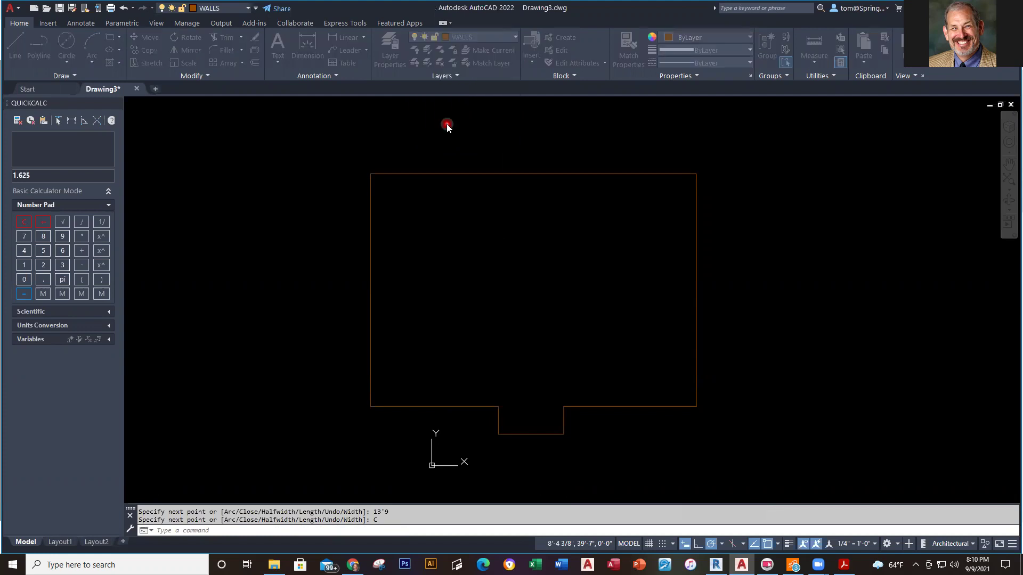
click(662, 404)
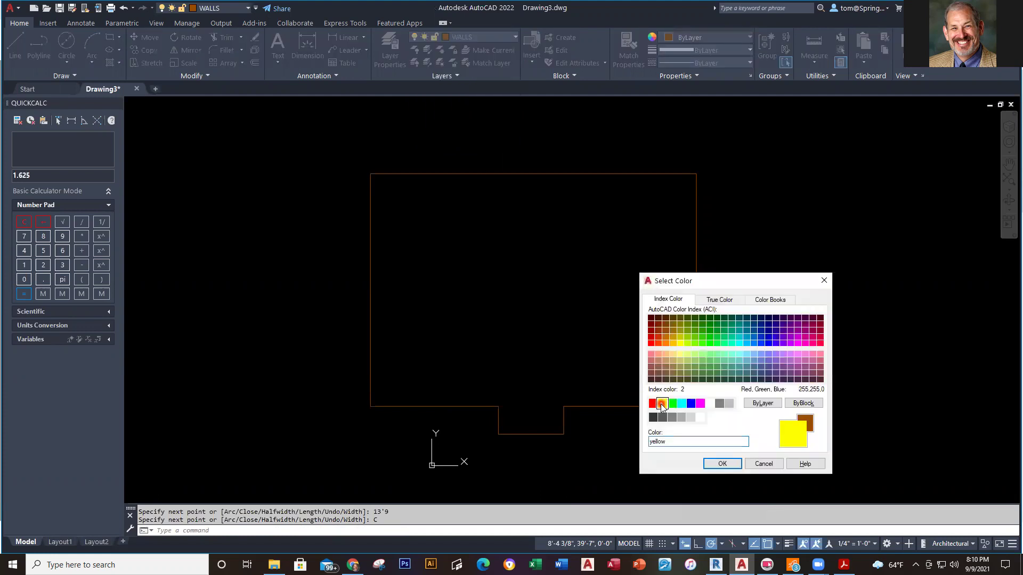
click(722, 464)
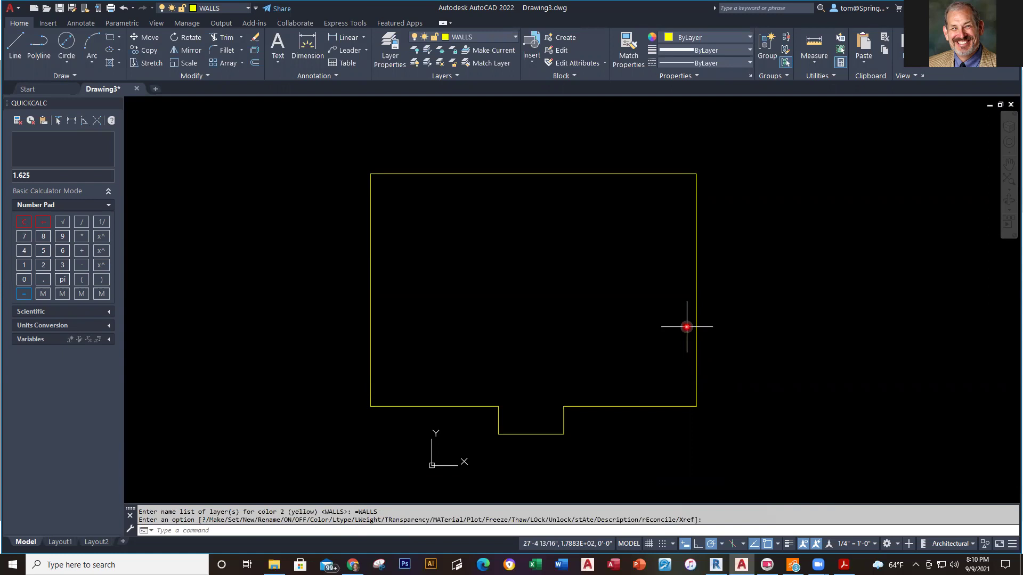
Offset the exterior wall outline 5" toward the inside to give the walls their thickness.
click(256, 64)
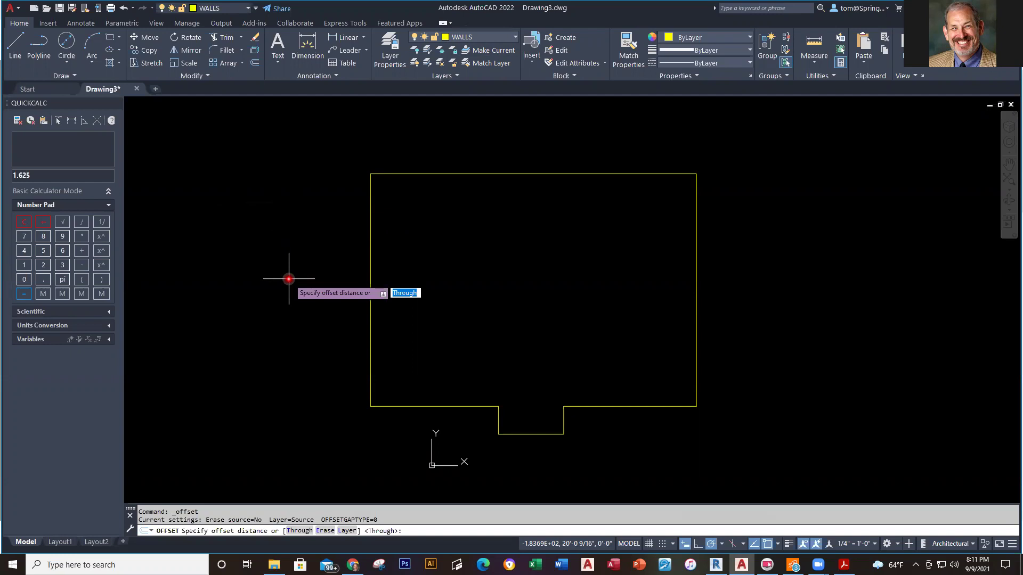
text(5)
key(Return)
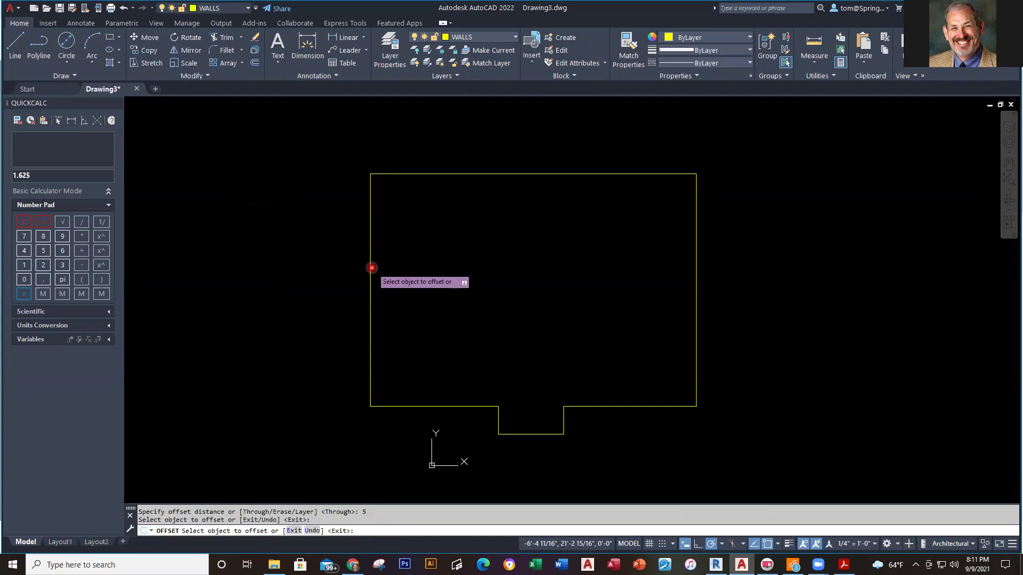
click(369, 278)
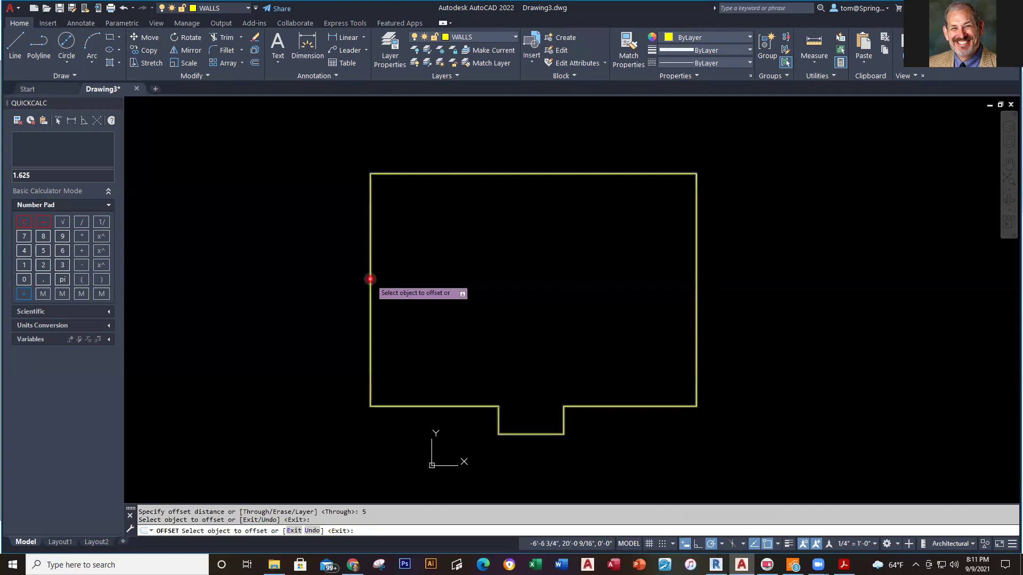
click(426, 288)
key(Escape)
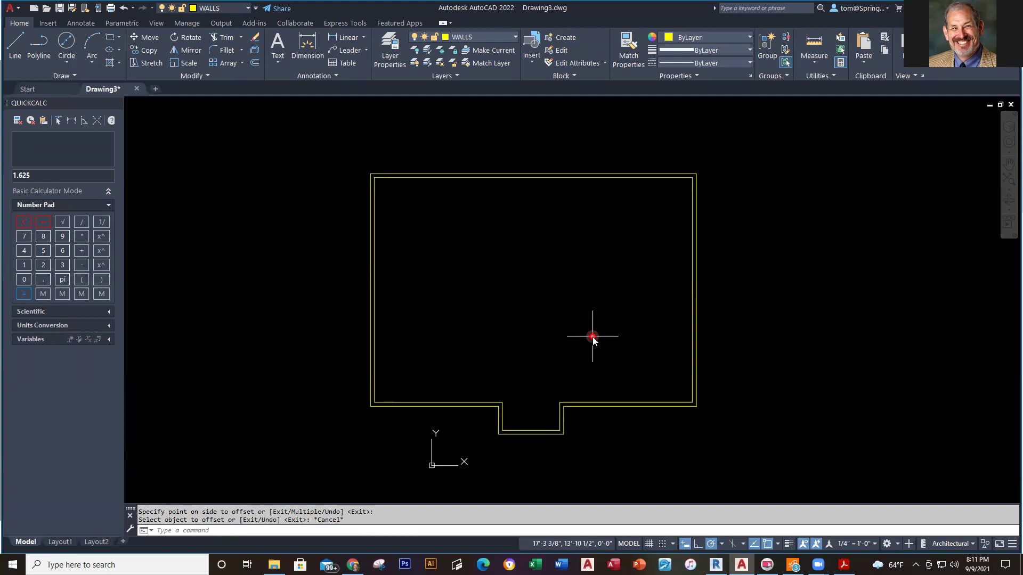
Switch to the browser, go back to the Week 3 assignment page and open Floor Plan 1 Assignment.
key(alt+Tab)
key(alt+Tab)
key(alt+Tab)
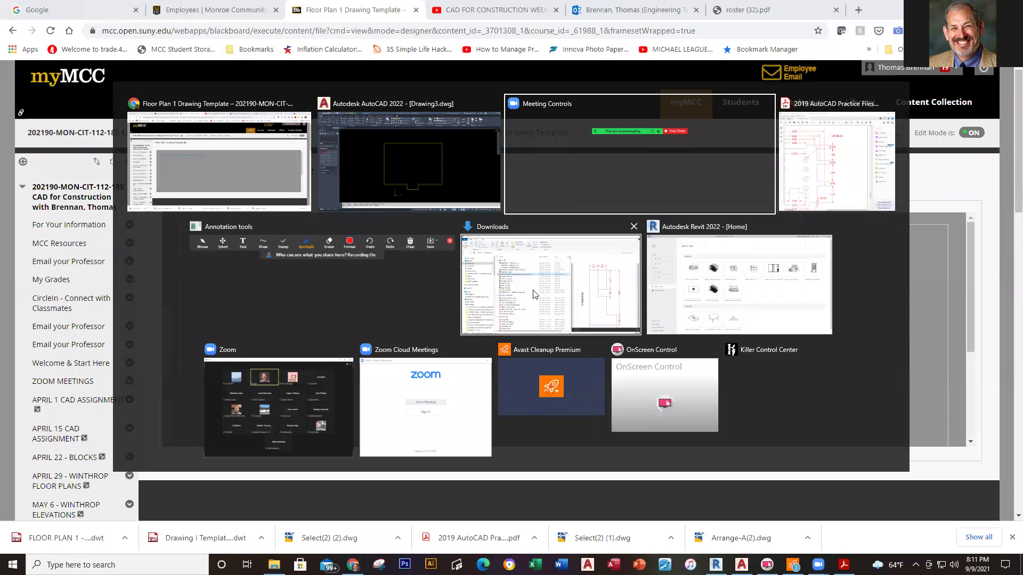
click(272, 183)
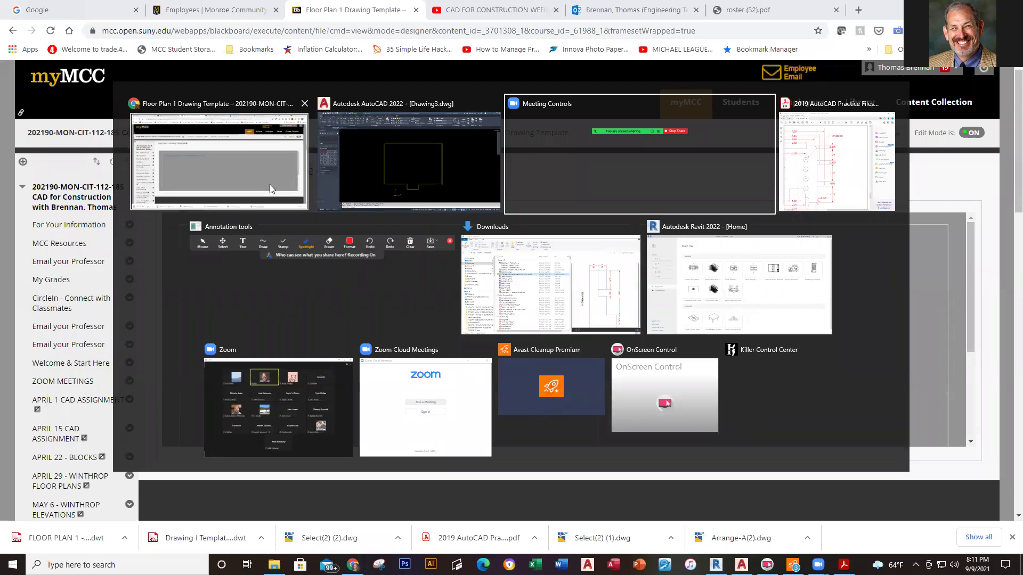
click(13, 31)
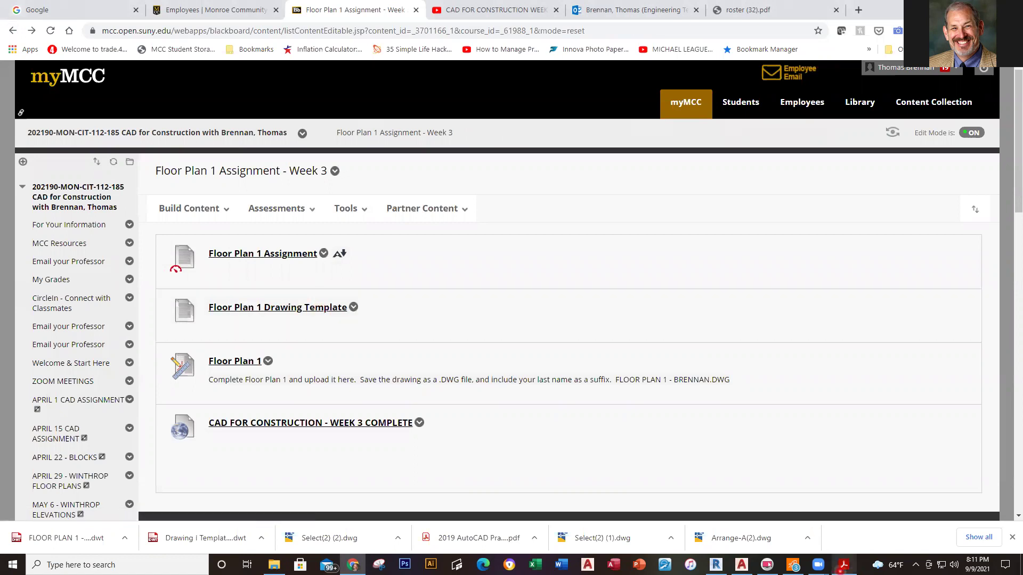
mouse_move(842, 569)
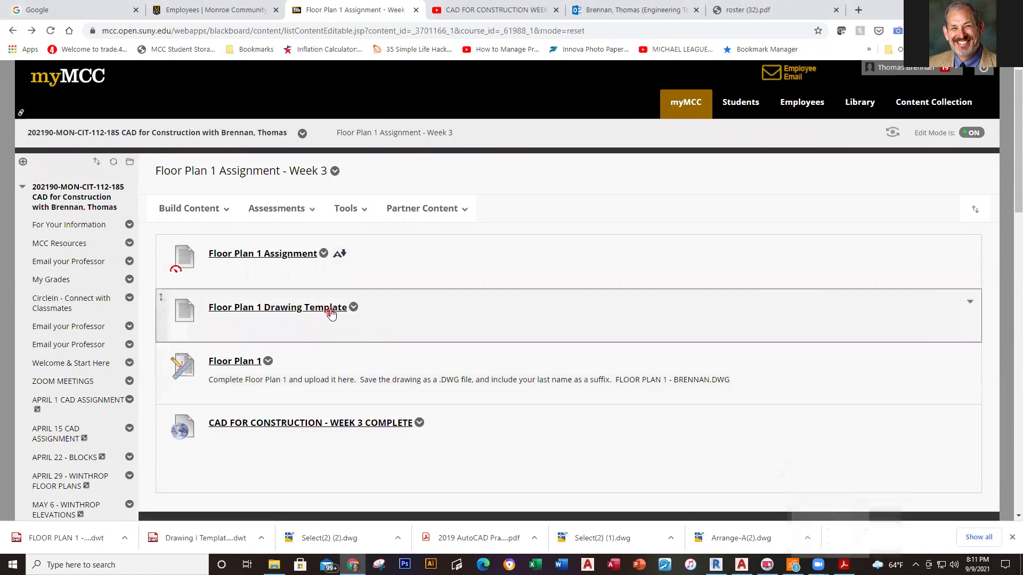
click(304, 255)
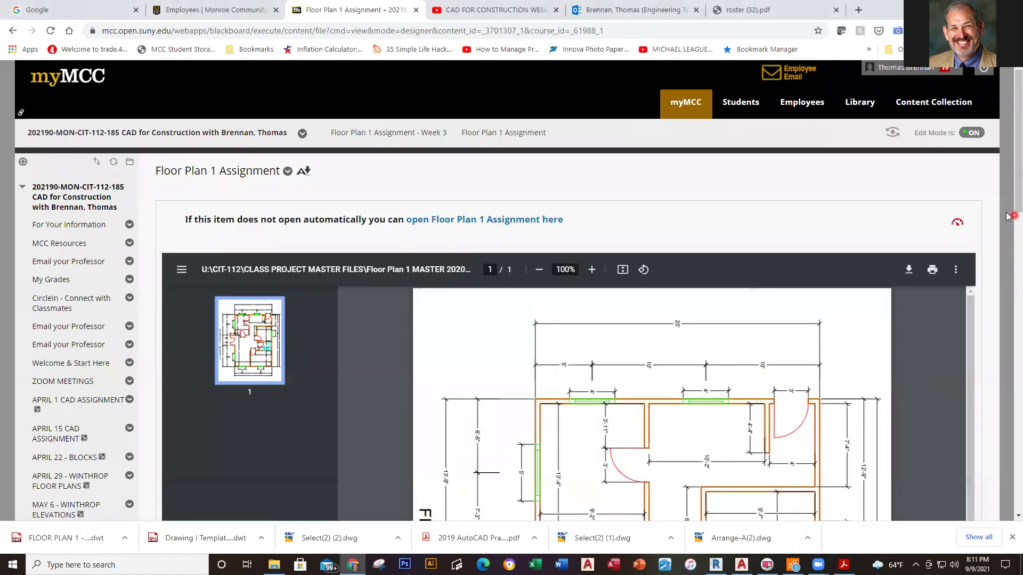
Rotate the floor plan PDF upright and reduce its zoom to 75% to read the interior wall dimensions.
scroll(1008, 196, down, 2)
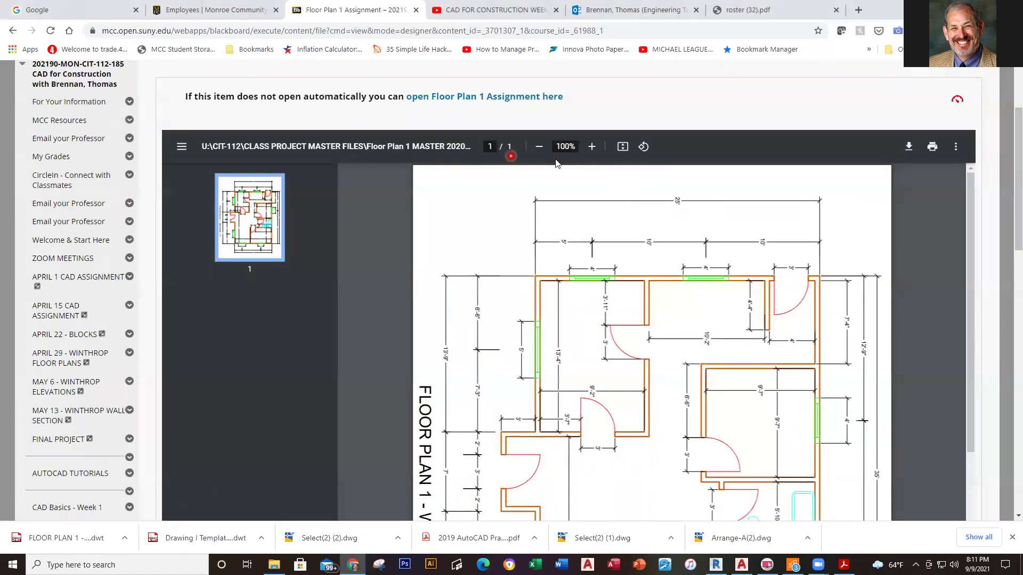
click(644, 148)
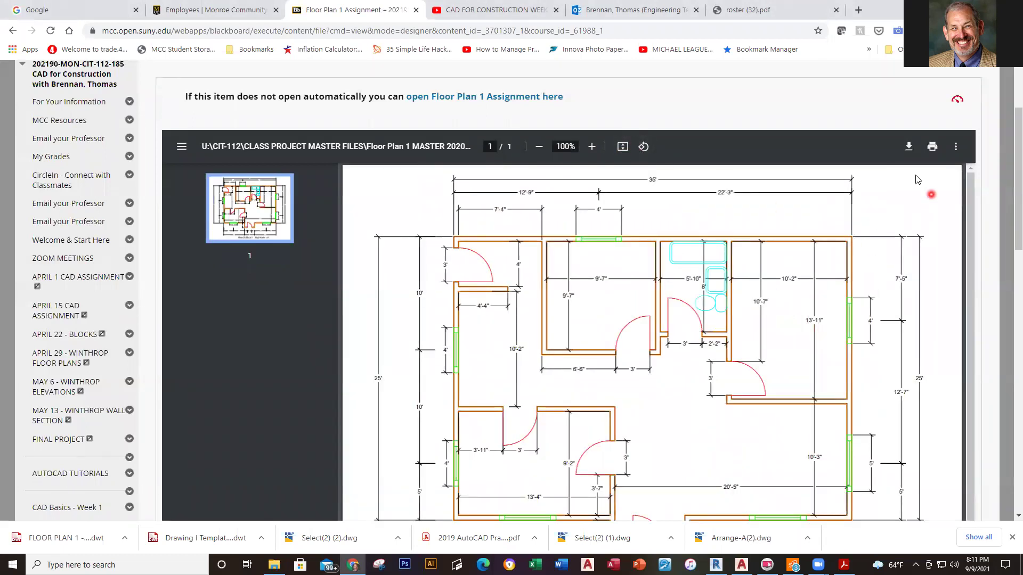
click(538, 147)
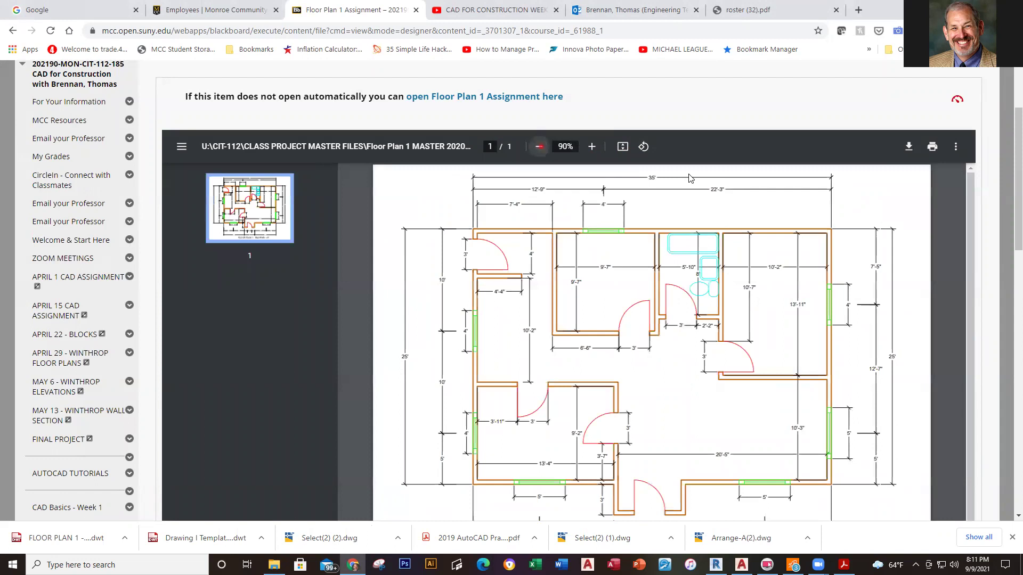
click(539, 146)
click(538, 146)
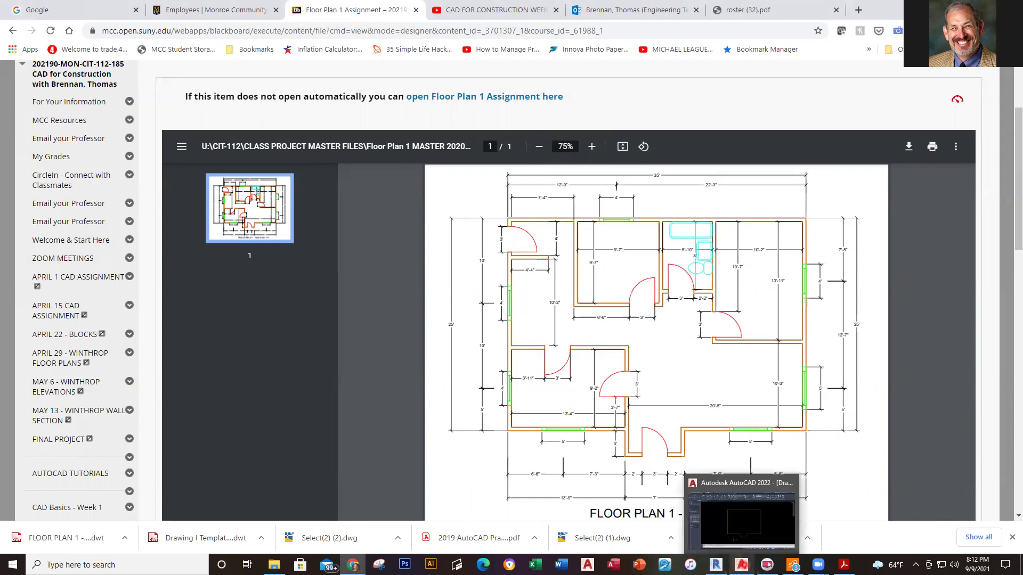
Back in AutoCAD, draw a wall stub starting 4' below the inner upper-left corner: 4'4" right, 5" down and back to the left wall.
click(739, 564)
click(15, 44)
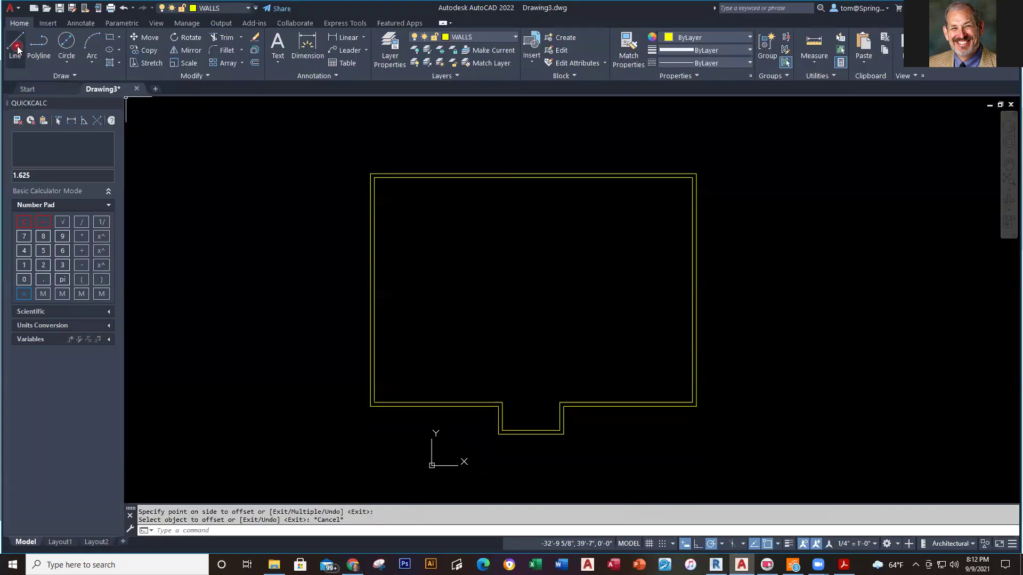
scroll(401, 196, up, 2)
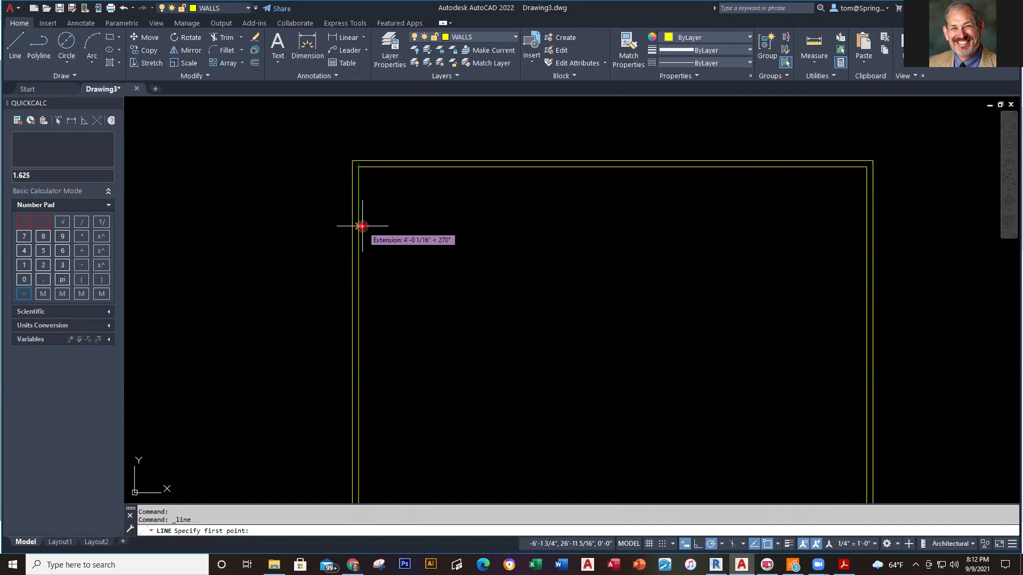
text(4')
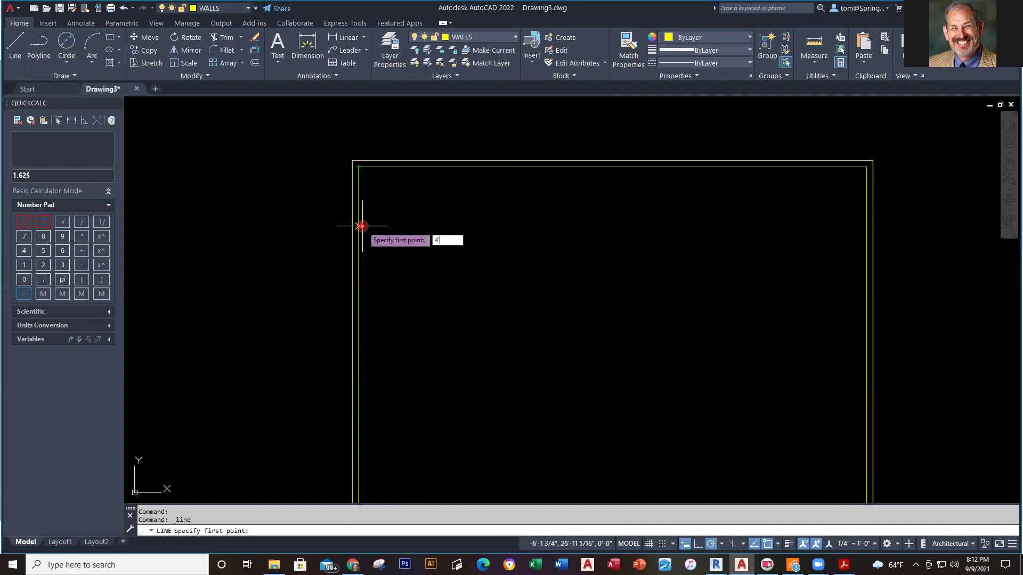
key(Return)
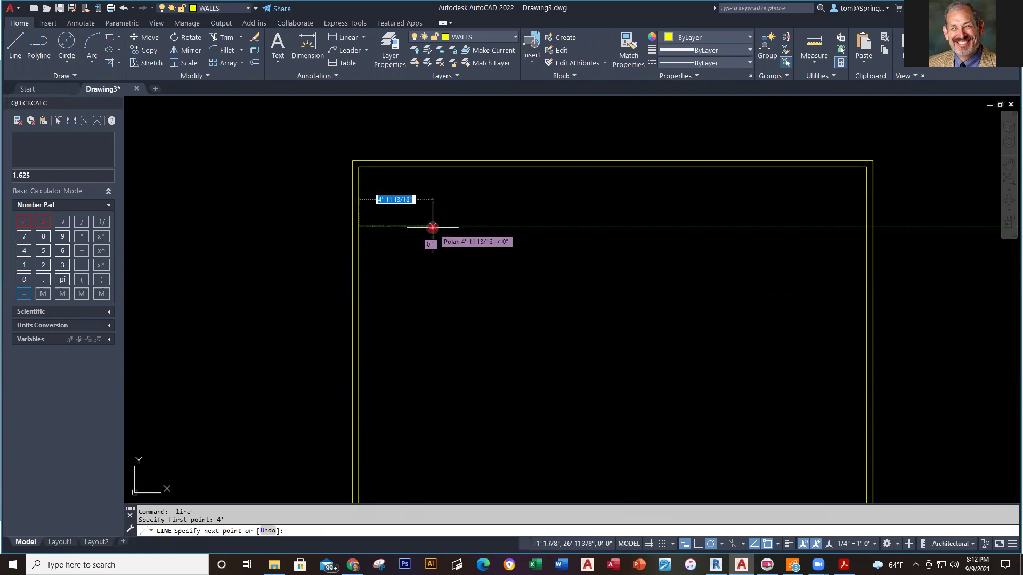
text(4'4)
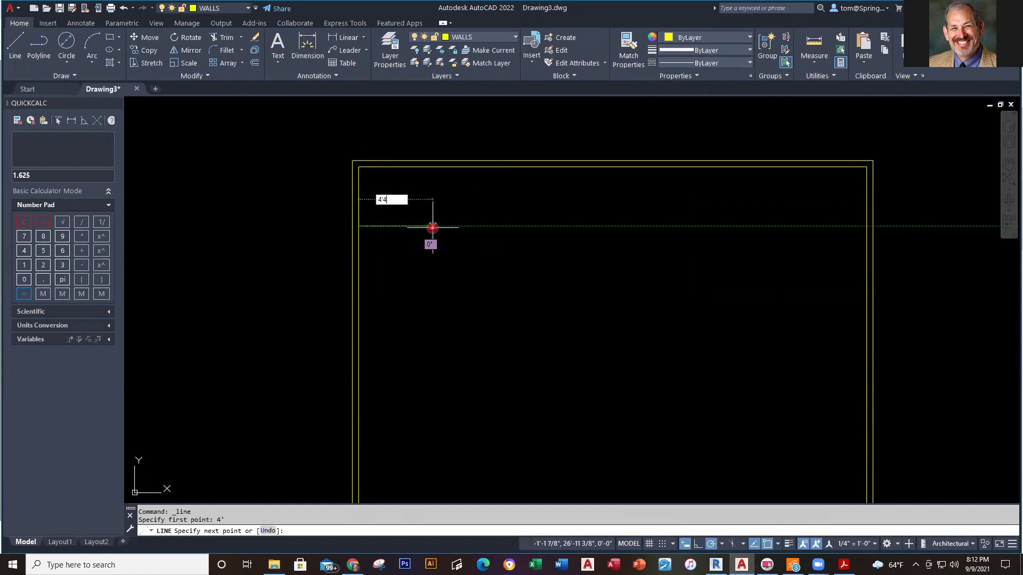
key(Return)
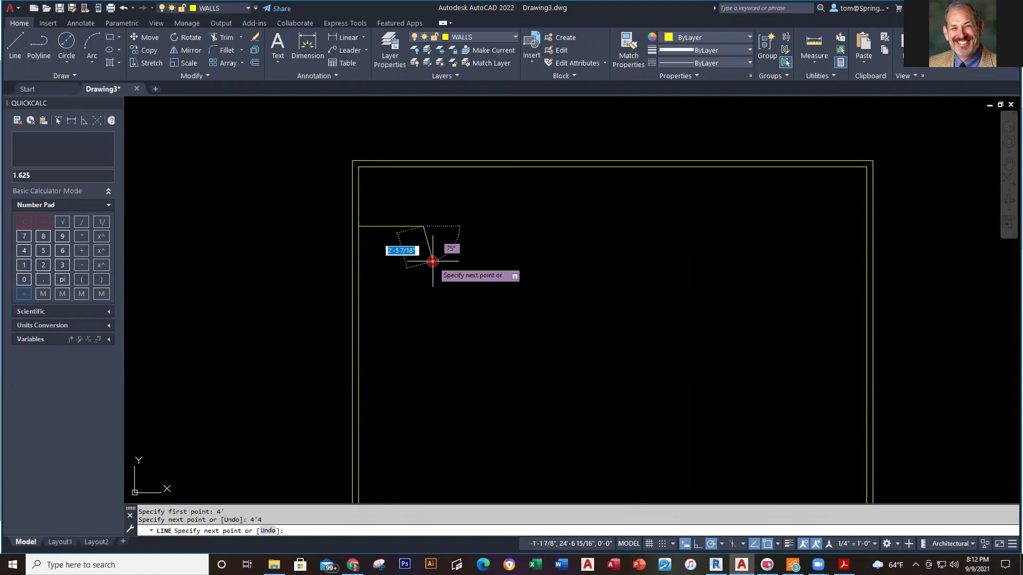
text(5)
key(Return)
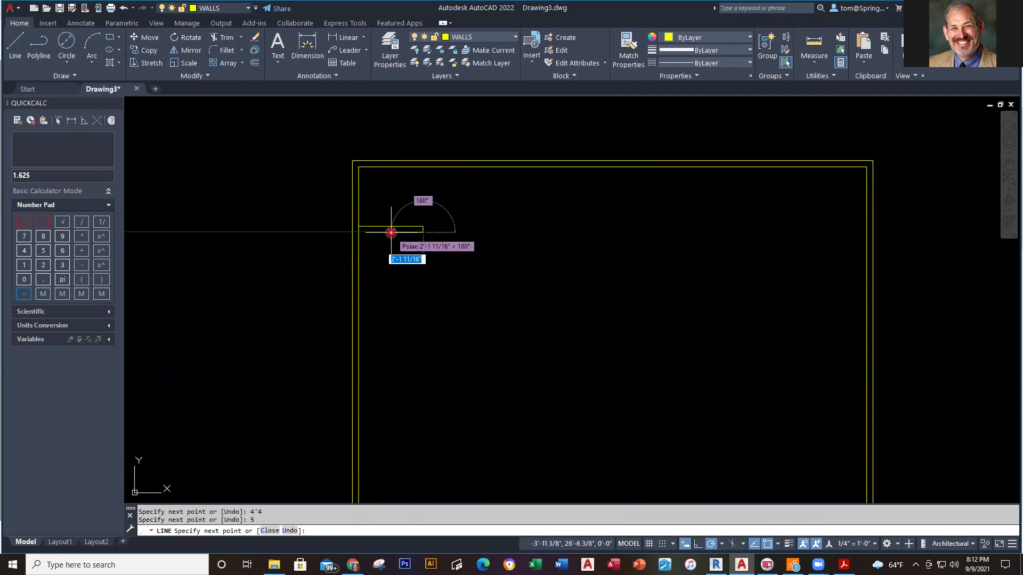
key(Escape)
Trim the left wall's inner line between the two stub lines to open the wall junction.
scroll(376, 244, up, 5)
middle_drag(376, 244, 437, 362)
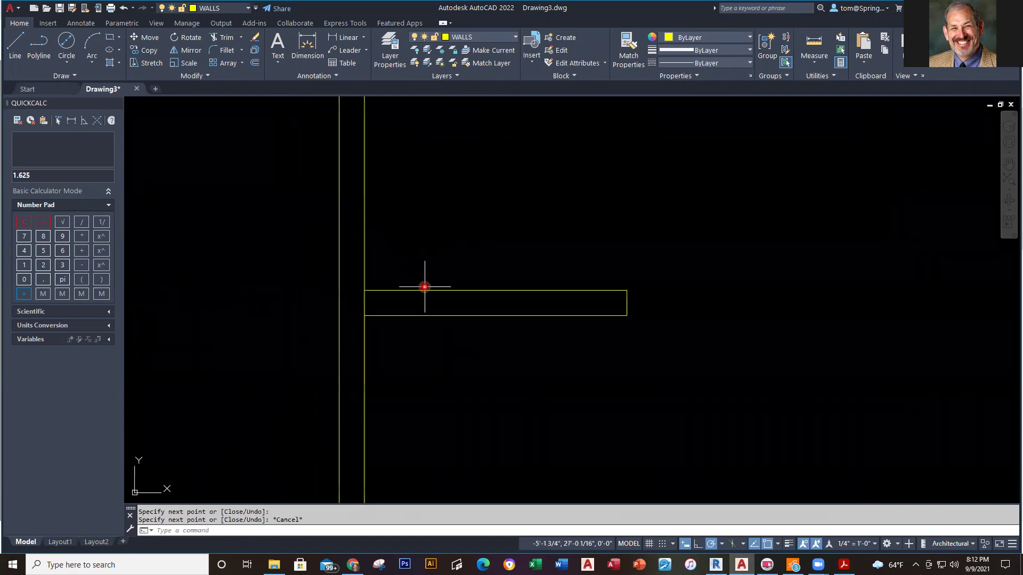
click(225, 39)
click(364, 301)
key(Escape)
scroll(469, 226, down, 4)
middle_drag(514, 199, 498, 273)
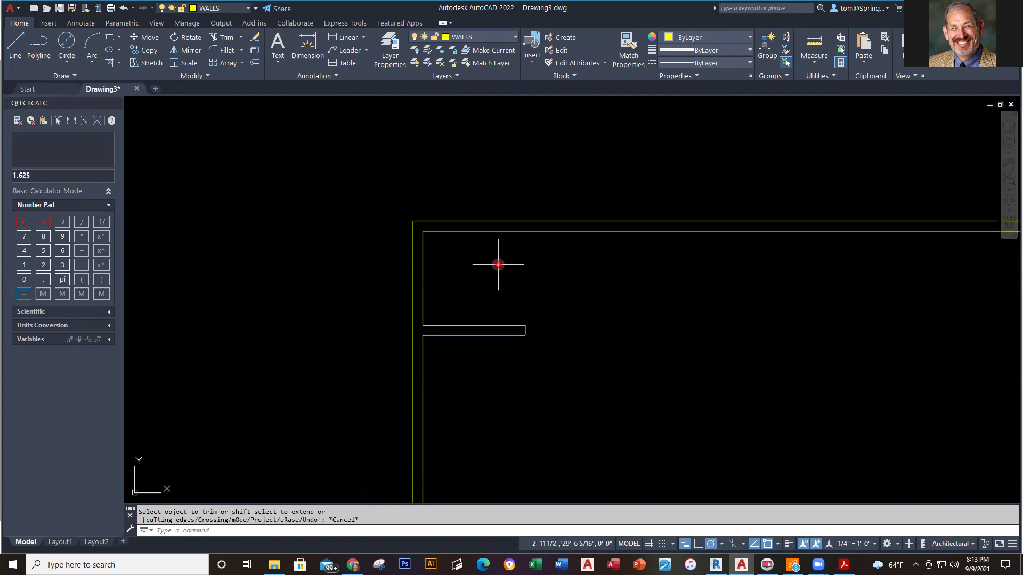
Check the floor plan PDF in the browser, then in AutoCAD draw a line 10' down from a point 7'4" right of the inner upper-left corner.
key(alt+Tab)
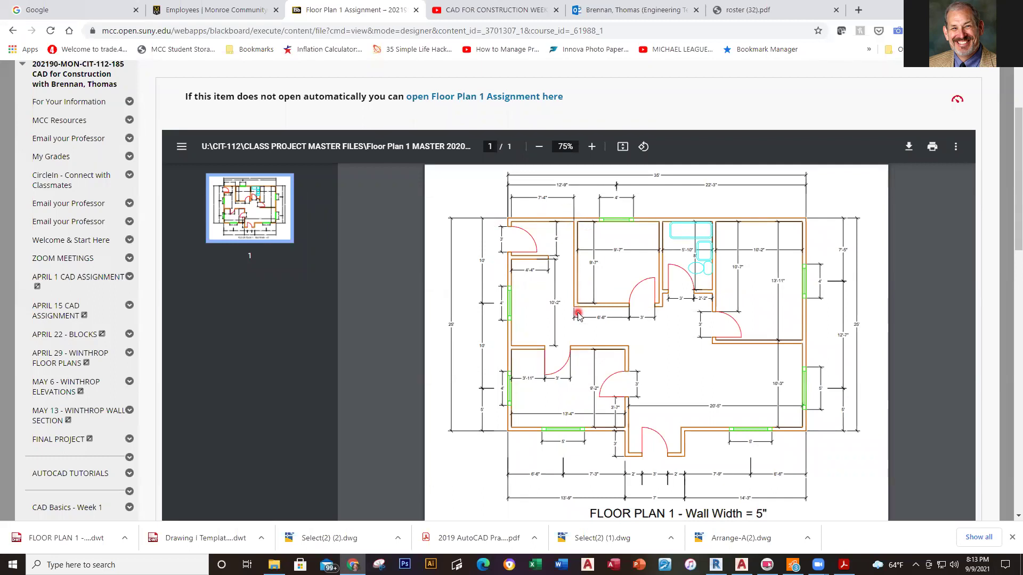
key(alt+Tab)
scroll(578, 312, down, 2)
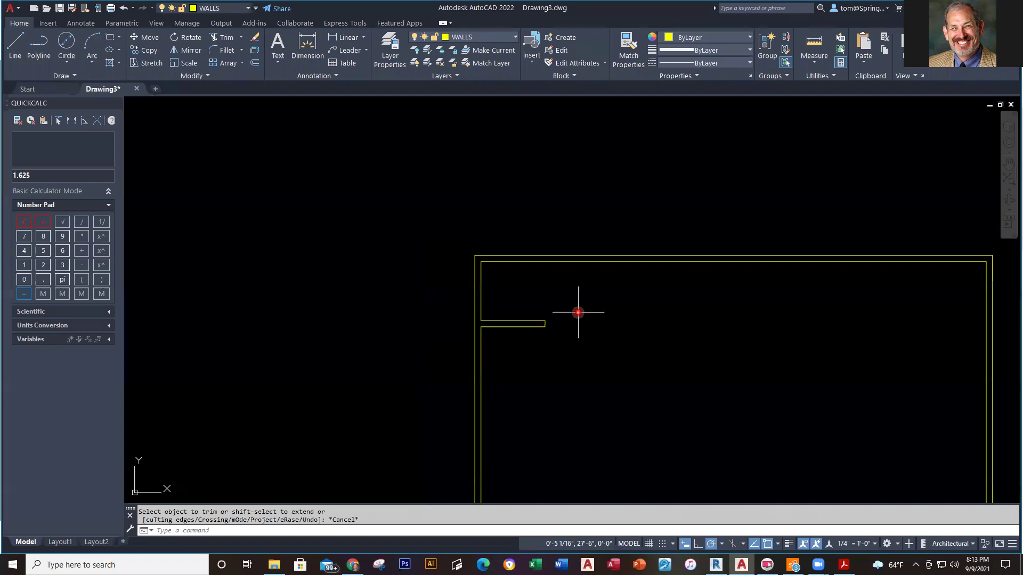
click(11, 48)
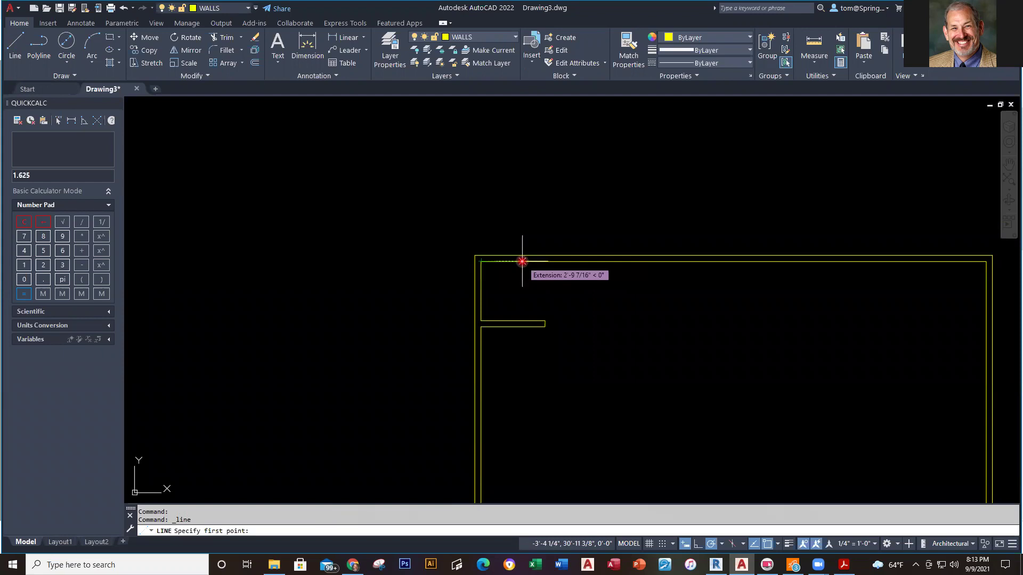
text(7'4)
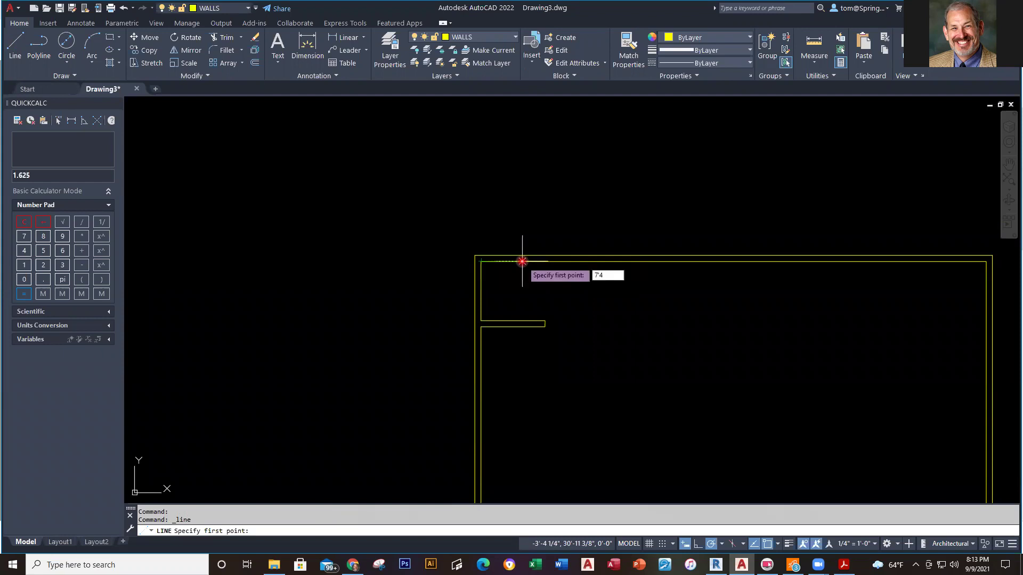
key(Return)
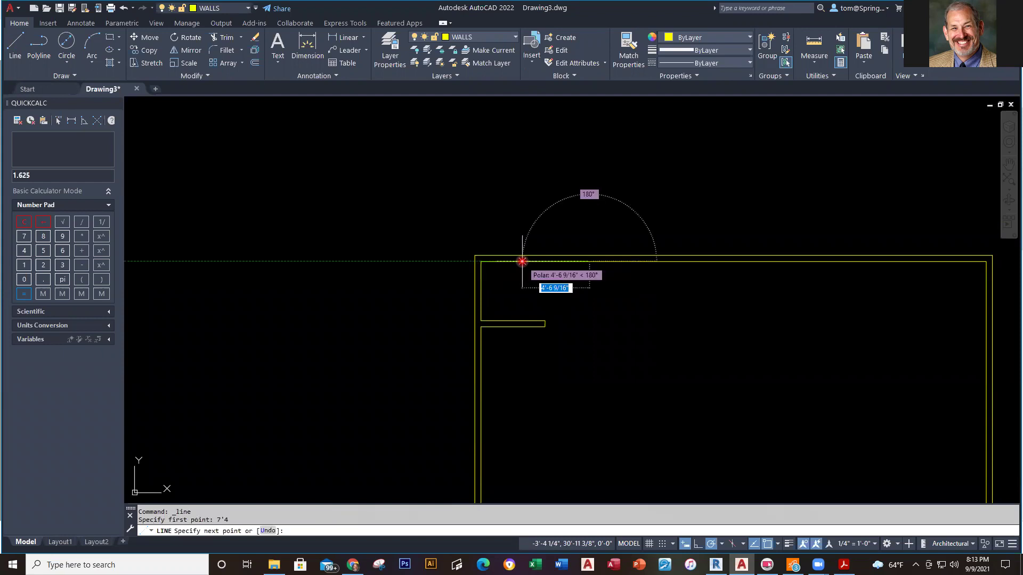
text(10')
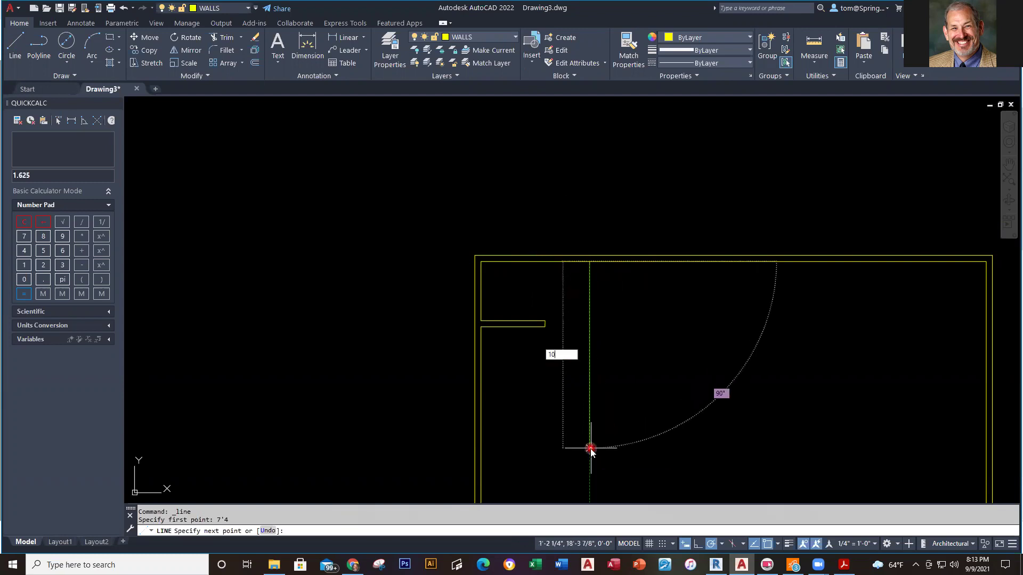
key(Return)
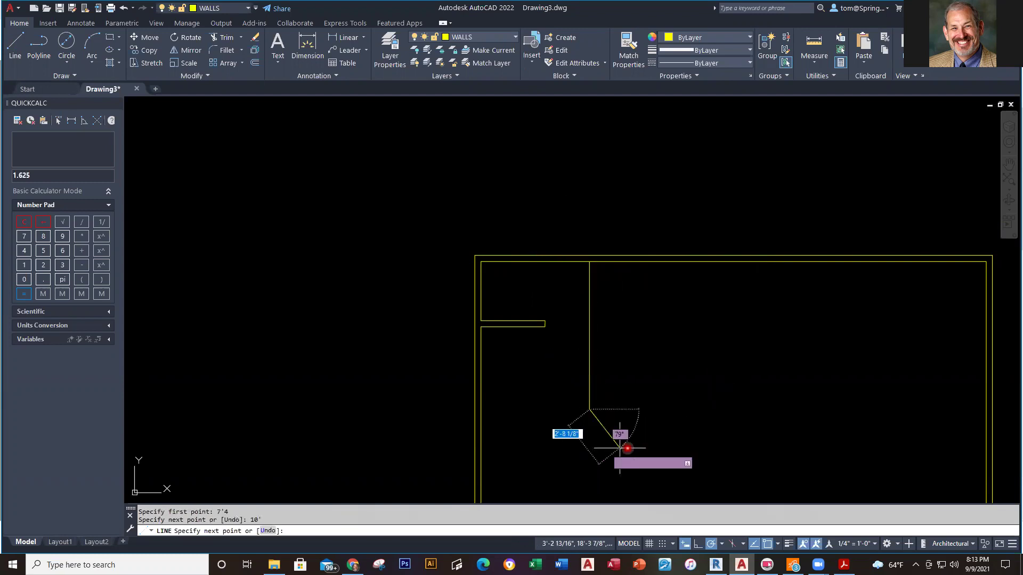
Continue the line 10'5" to the right and 1'7" up, checking the dimensions against the floor plan PDF in the browser.
key(alt+Tab)
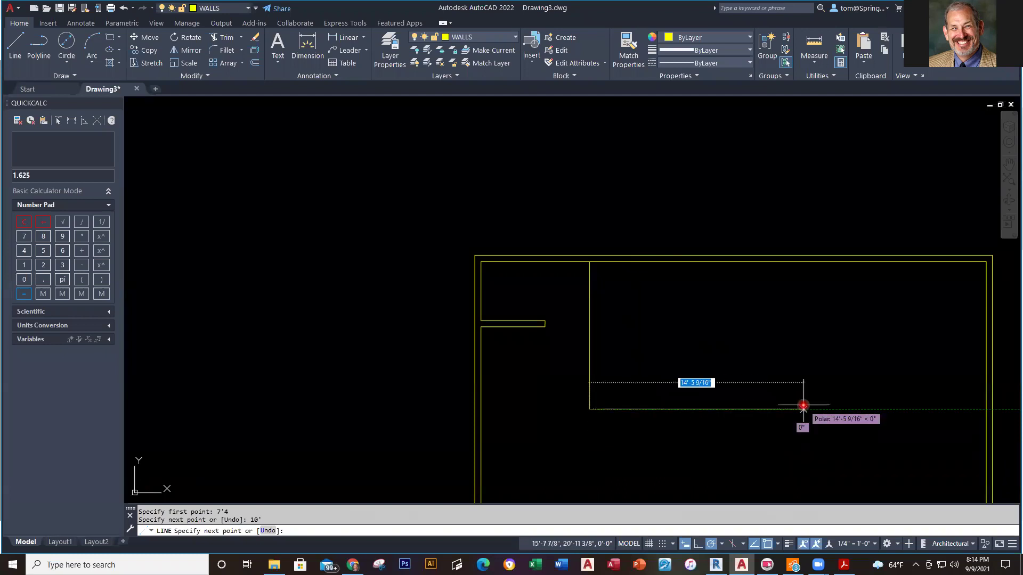
text(10')
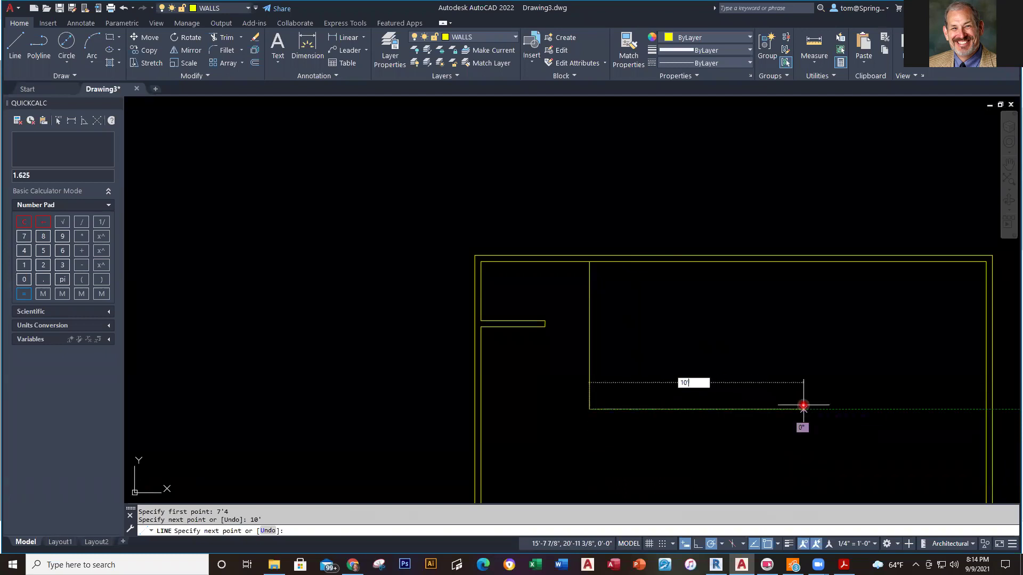
text(5)
key(Return)
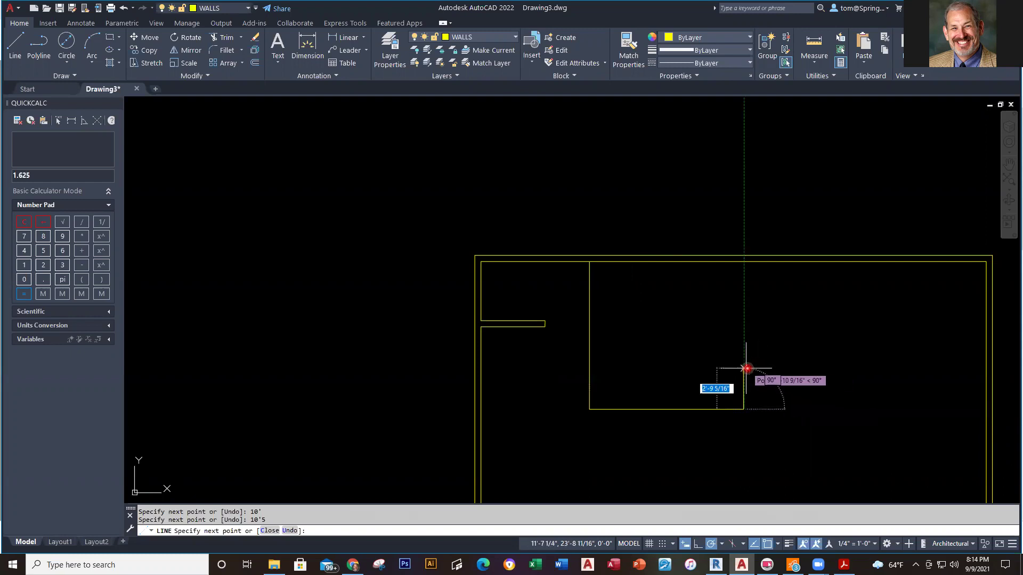
key(alt+Tab)
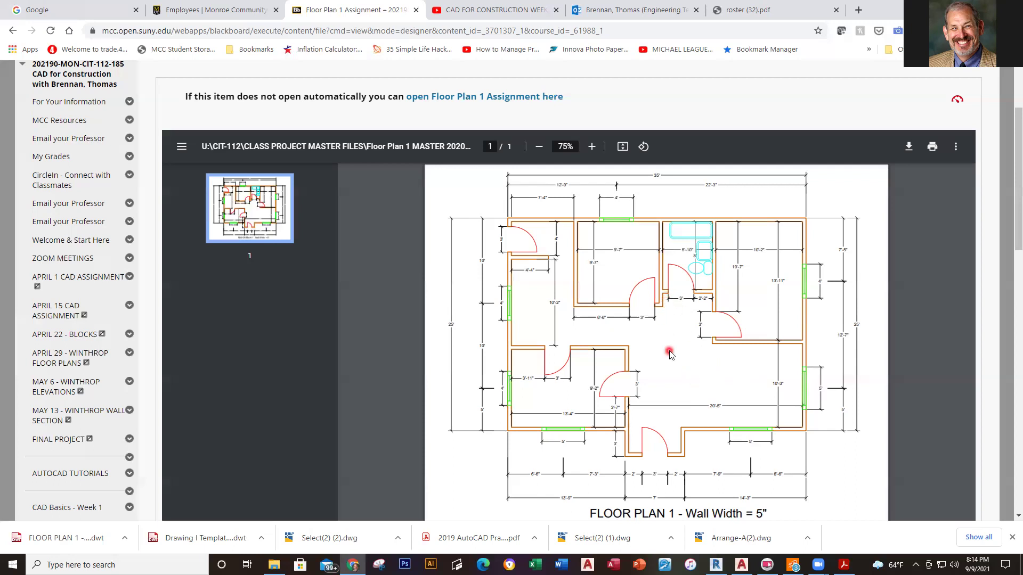
key(alt+Tab)
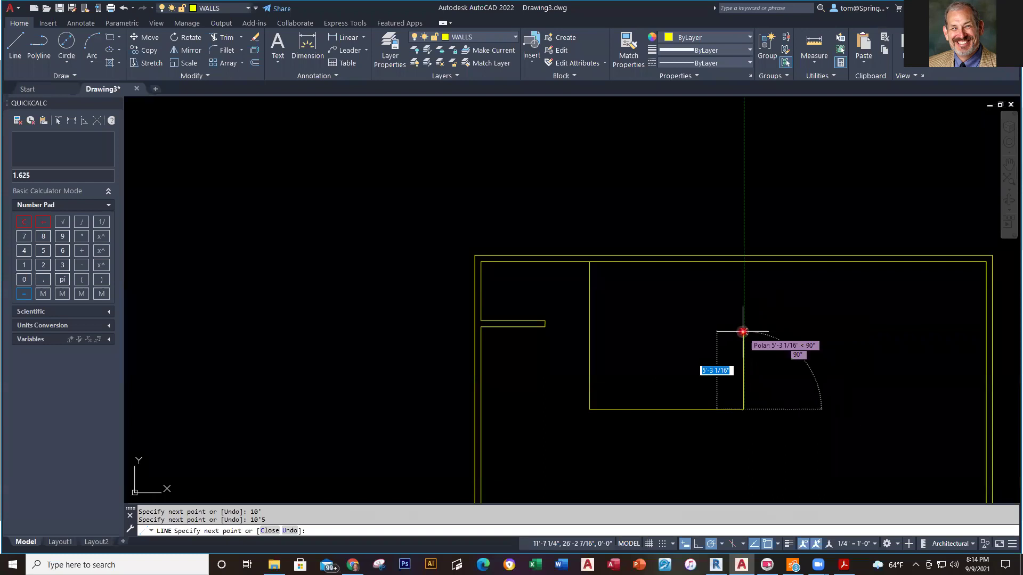
text(1')
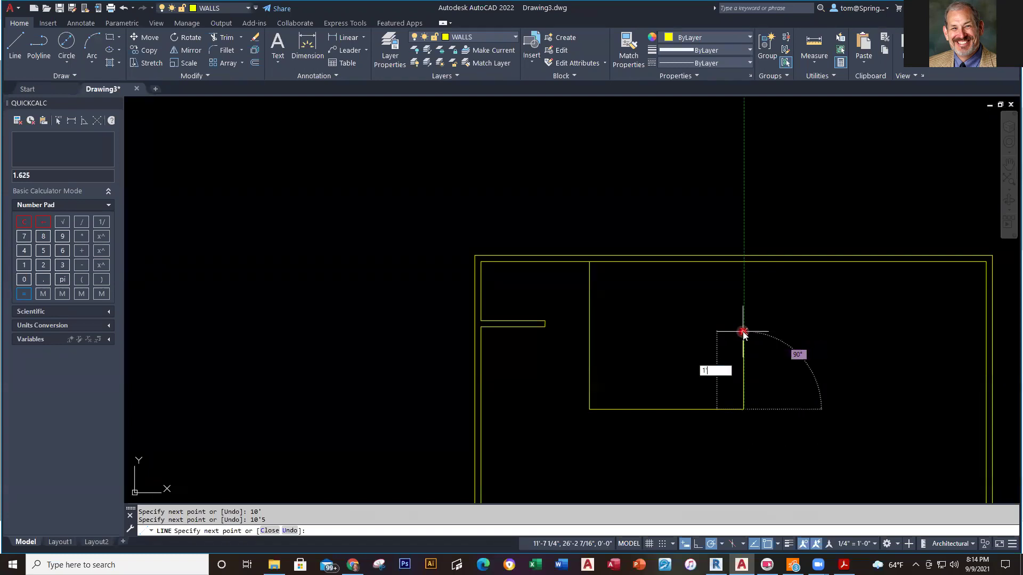
text(7)
key(Return)
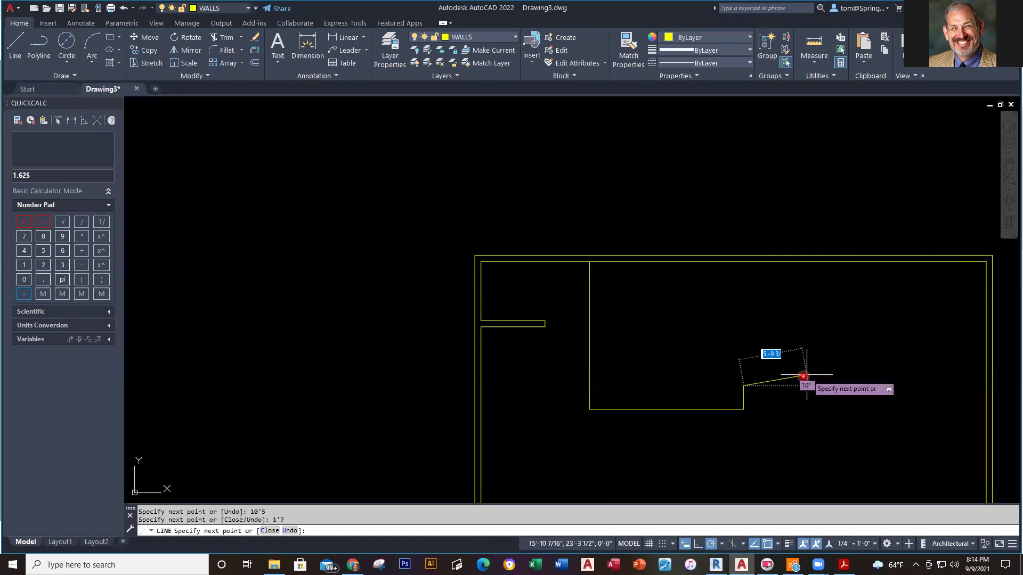
Add a final 5'10" segment to the right per the floor plan PDF in the browser and end the line.
key(alt+Tab)
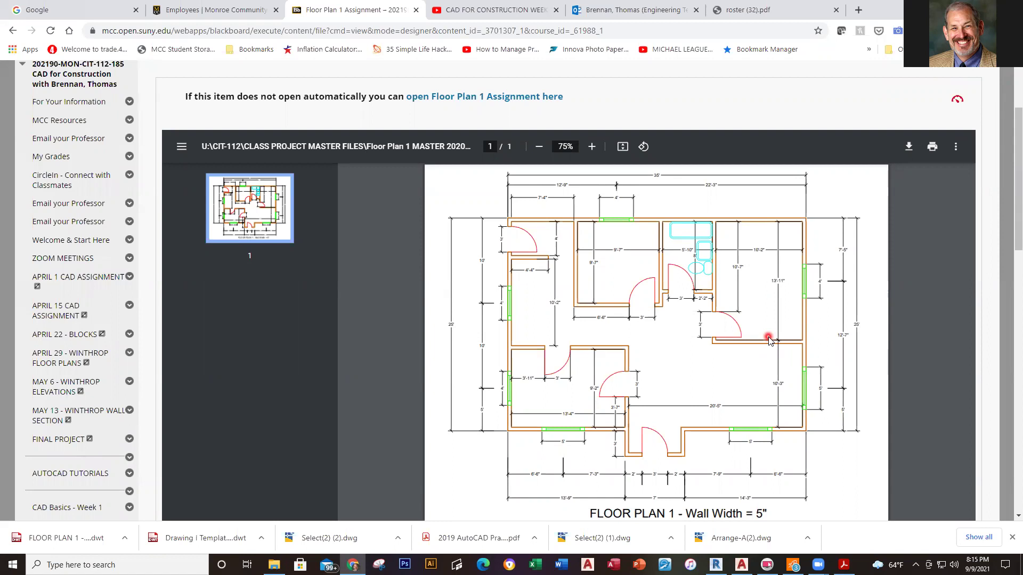
key(alt+Tab)
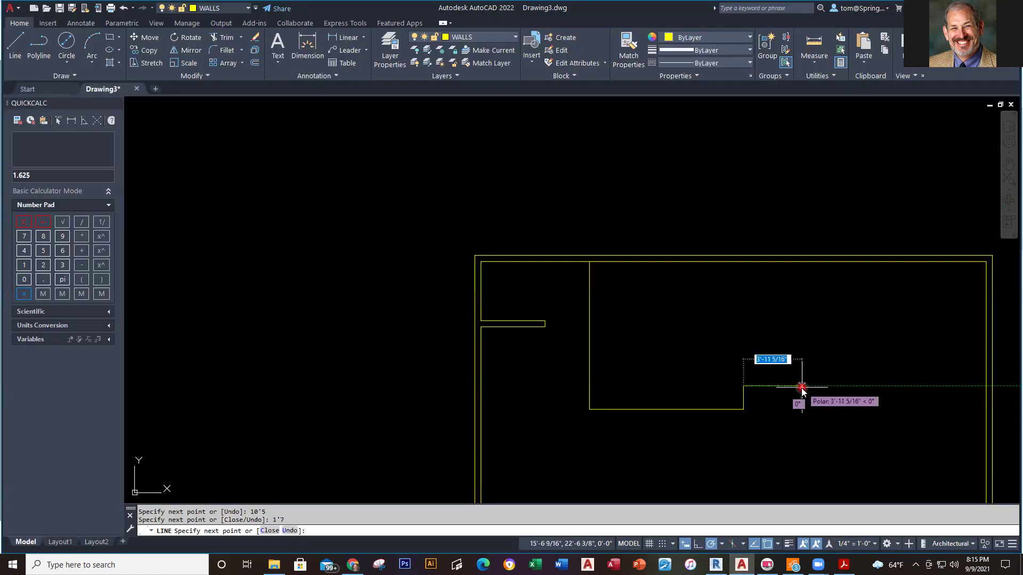
text(5'10)
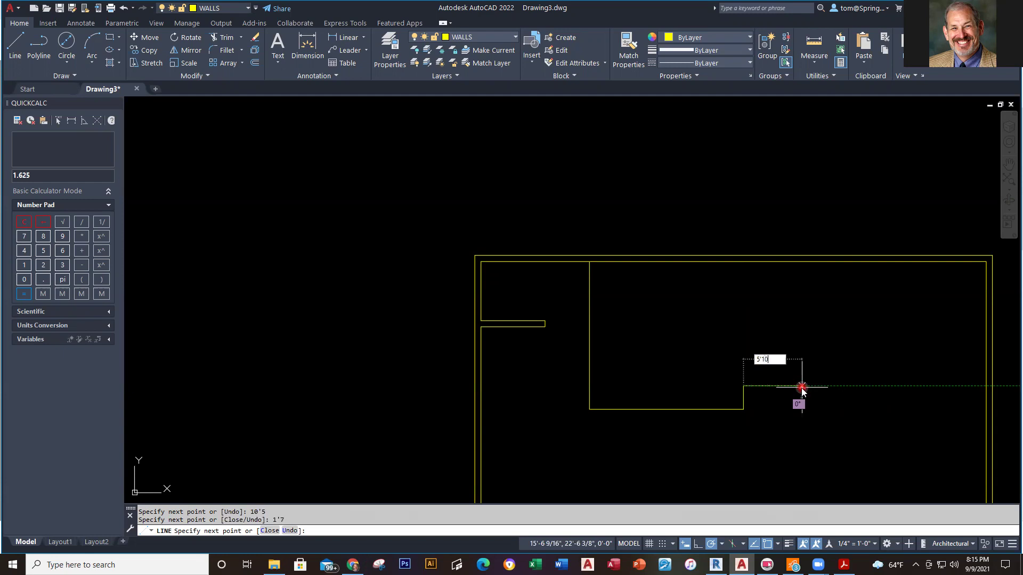
key(Return)
key(alt+Tab)
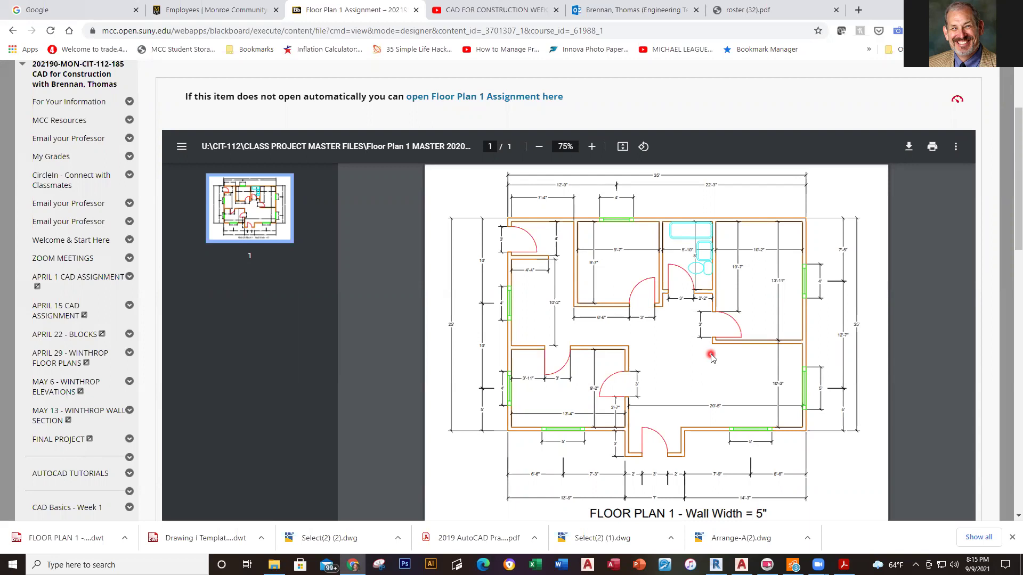
key(alt+Tab)
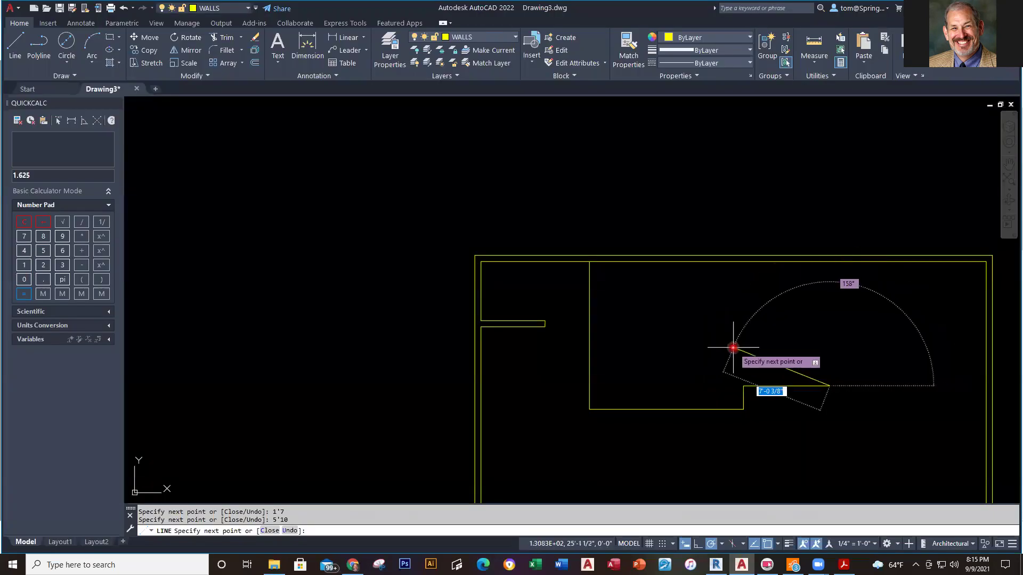
key(Escape)
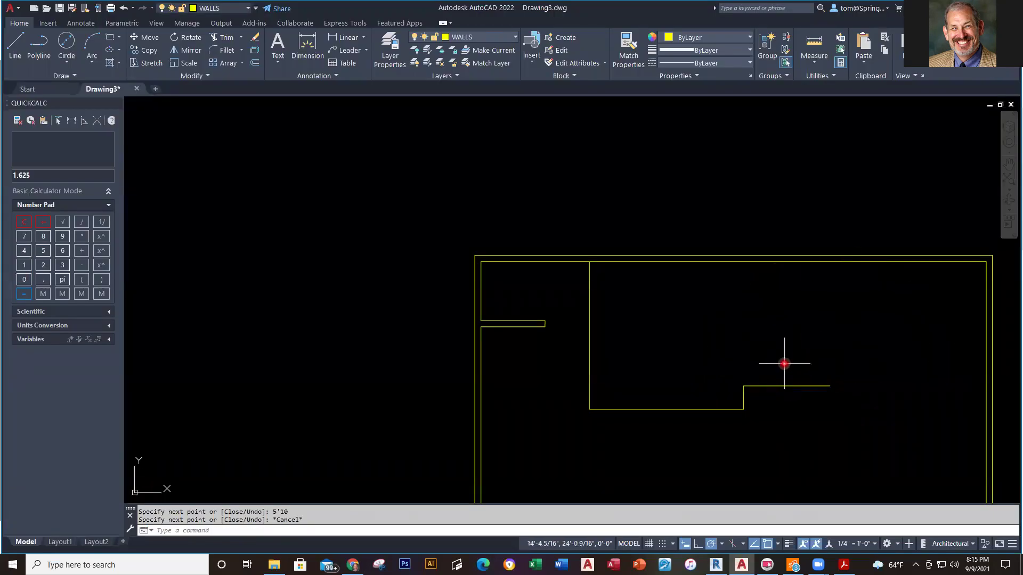
key(alt+Tab)
key(alt+Tab)
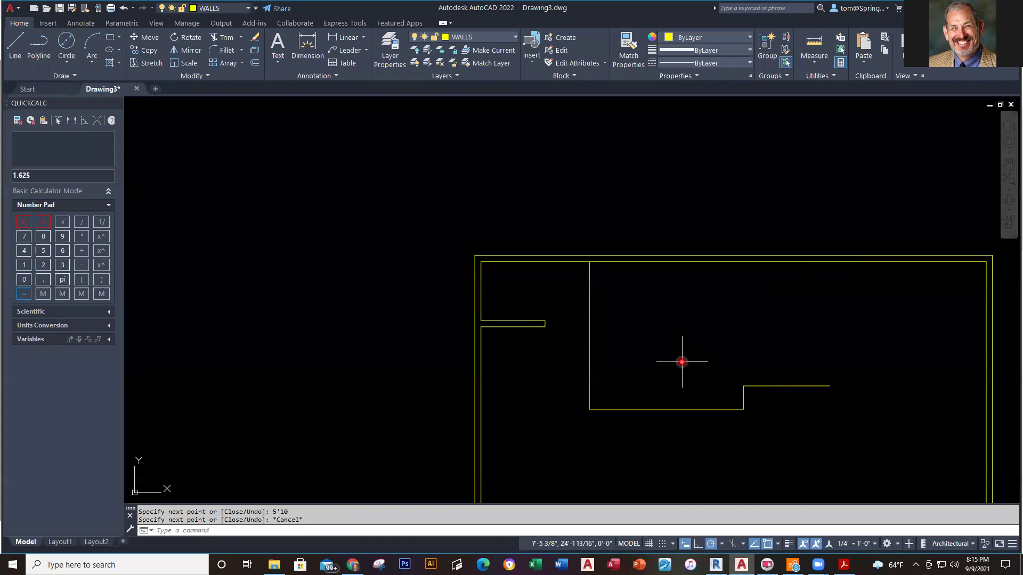
Offset all four new wall lines by 5": the verticals toward the room's interior and both horizontals upward.
text(o)
key(Return)
text(5)
key(Return)
click(684, 409)
click(692, 368)
click(589, 357)
click(622, 360)
click(781, 387)
click(747, 317)
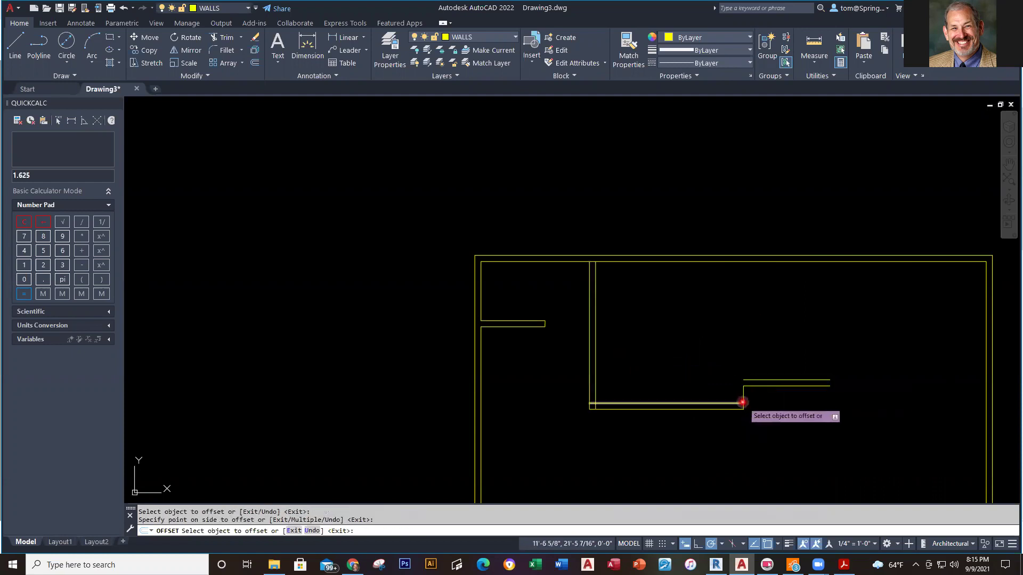
click(743, 392)
click(721, 389)
key(Escape)
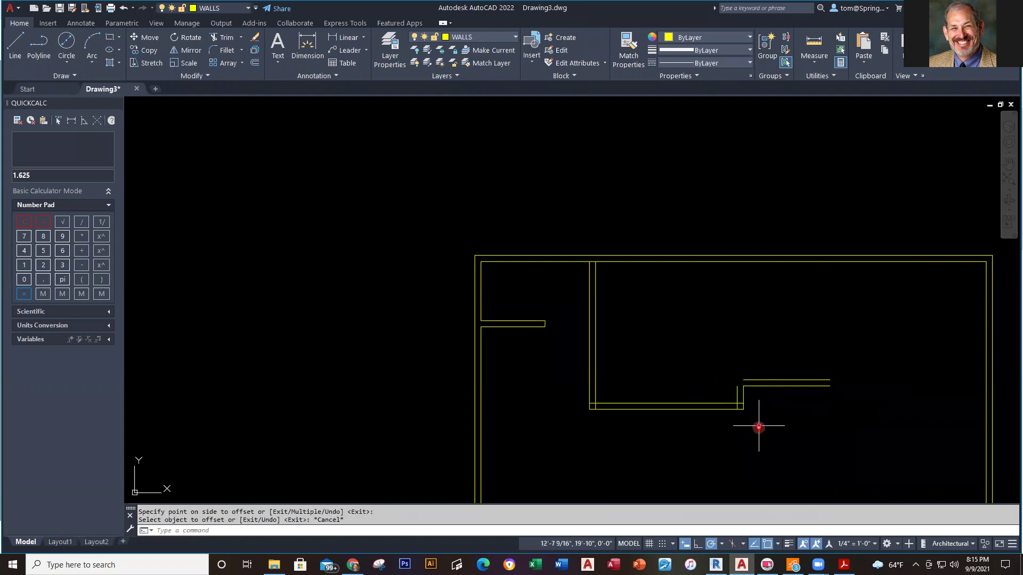
Trim the overlapping lines at the new wall's lower-left corner and the top wall's inner line between the two vertical lines.
scroll(682, 437, up, 2)
text(tr)
key(Return)
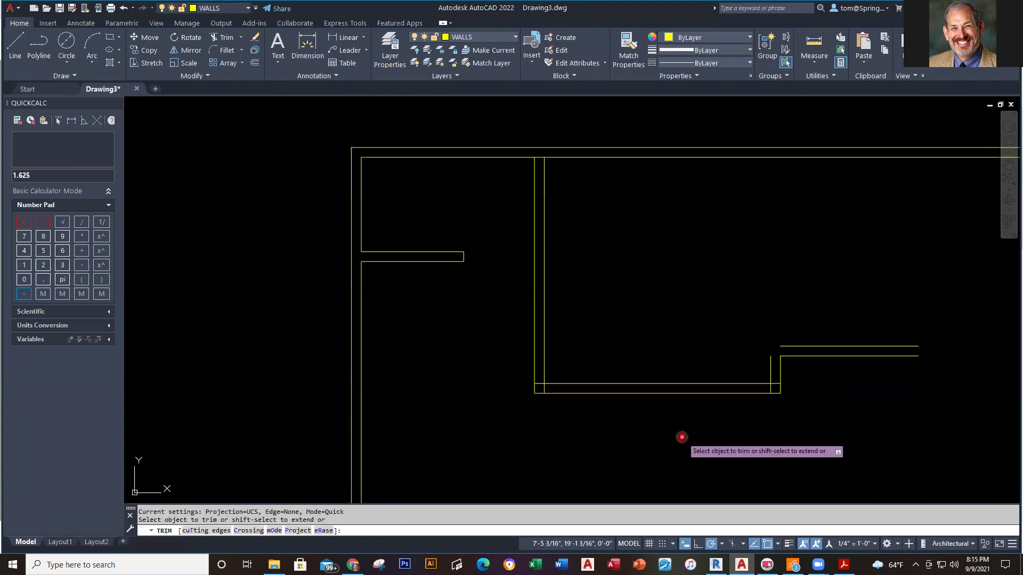
scroll(554, 392, up, 6)
drag(497, 335, 528, 393)
scroll(837, 387, down, 6)
middle_drag(837, 386, 790, 489)
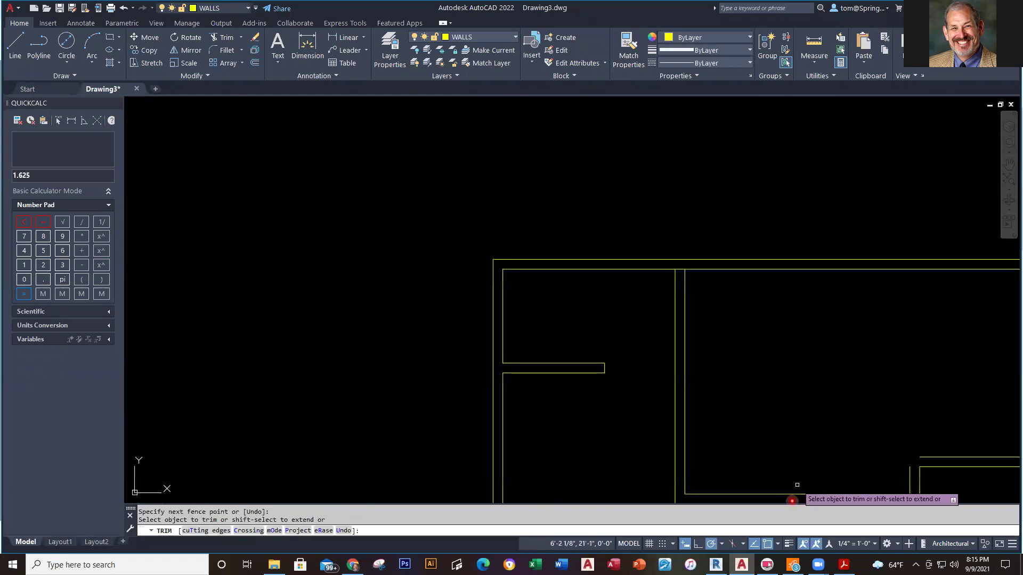
scroll(698, 306, up, 6)
drag(642, 200, 643, 223)
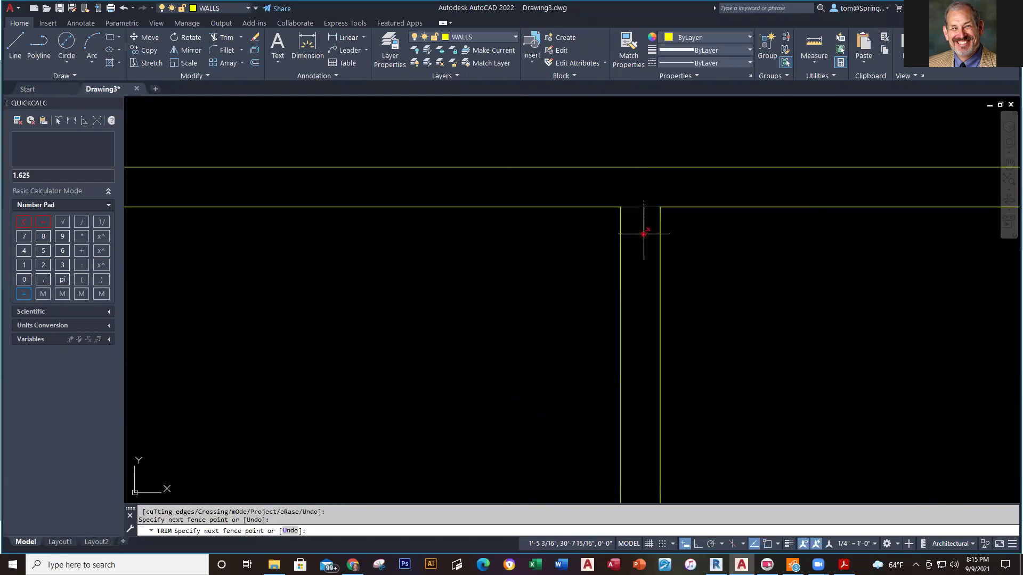
Trim the overlapping line ends at the room's lower-right corner beside the short vertical jog.
scroll(803, 397, down, 8)
scroll(694, 417, up, 5)
drag(701, 302, 721, 276)
scroll(860, 276, down, 3)
middle_drag(890, 297, 668, 340)
key(Escape)
Fillet the jog's inner vertical line with the upper horizontal line to form a sharp corner.
scroll(600, 298, up, 4)
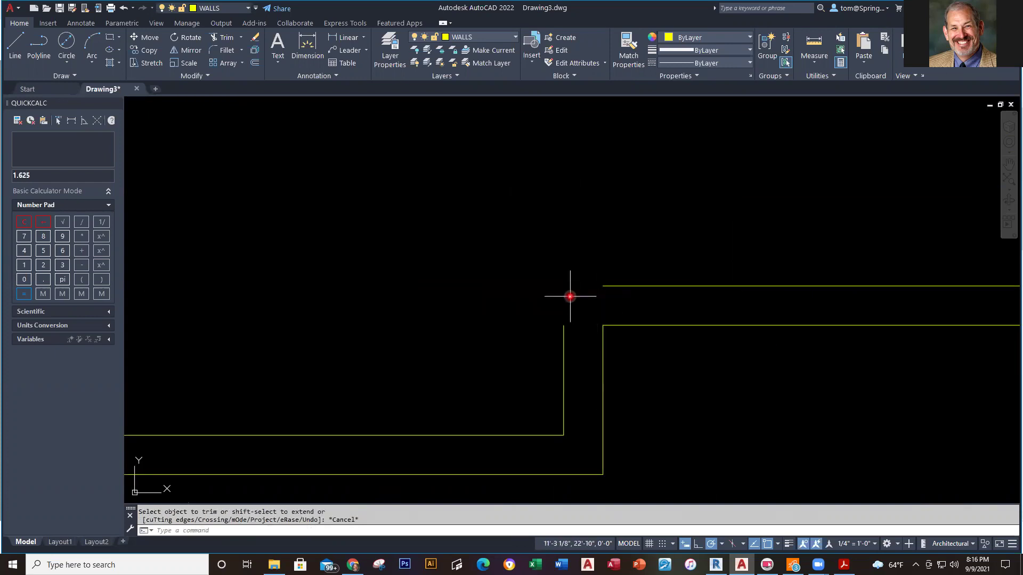
text(f)
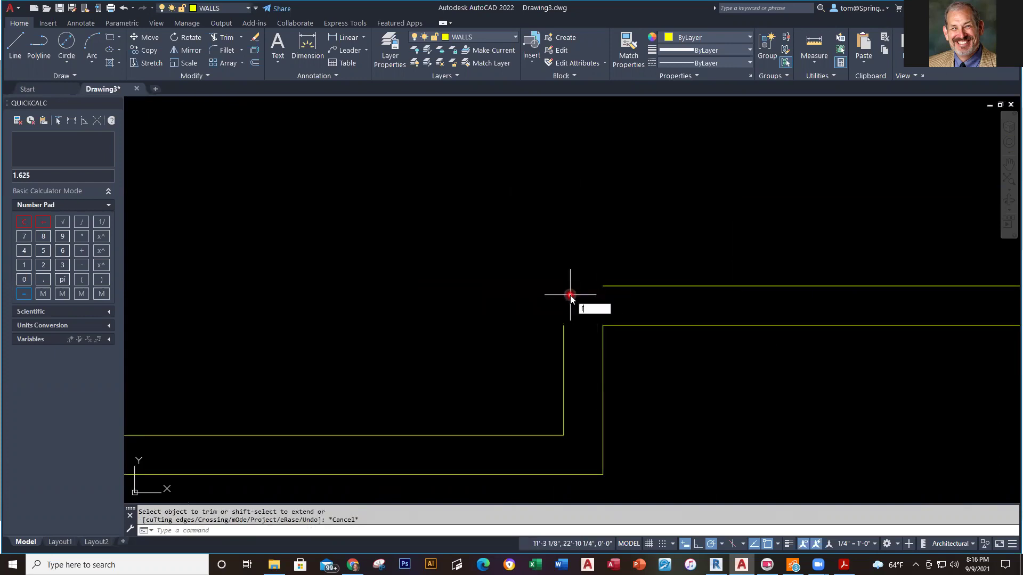
key(Return)
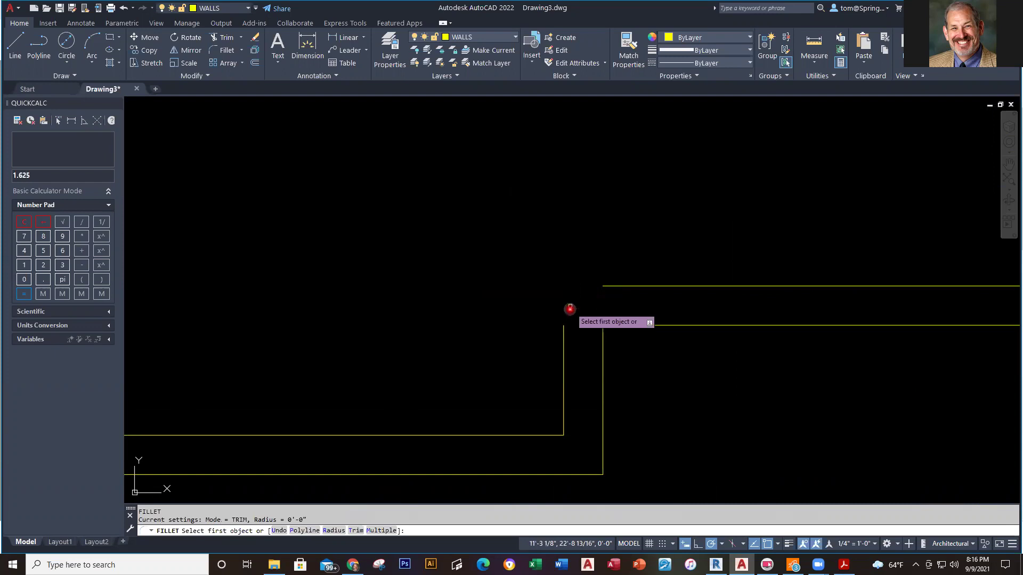
click(563, 338)
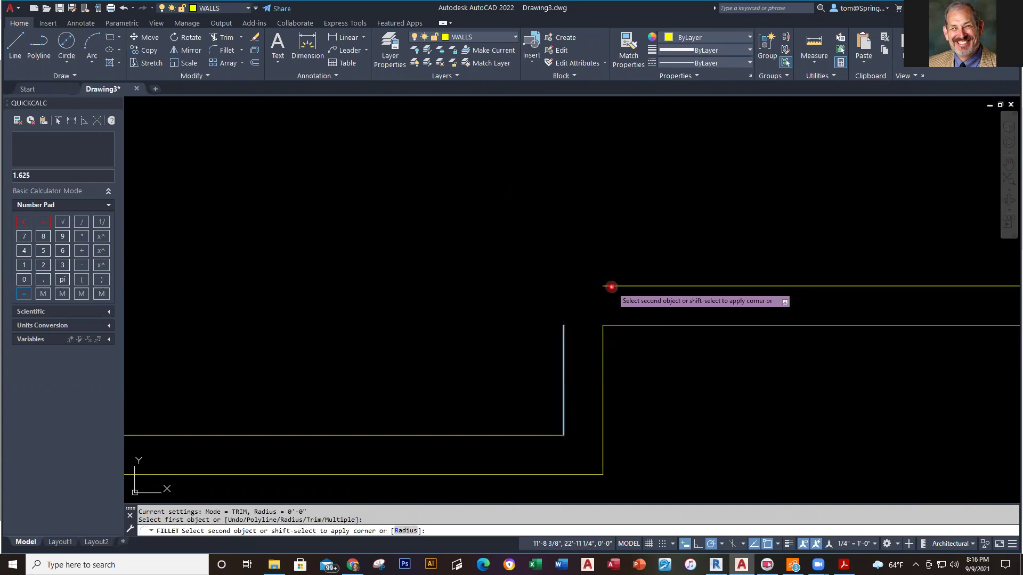
click(609, 288)
key(Escape)
Check the floor plan PDF in the browser, then in AutoCAD stretch the jog's inner vertical line up to the top wall's inner line.
scroll(711, 423, down, 3)
middle_drag(756, 424, 705, 442)
key(alt+Tab)
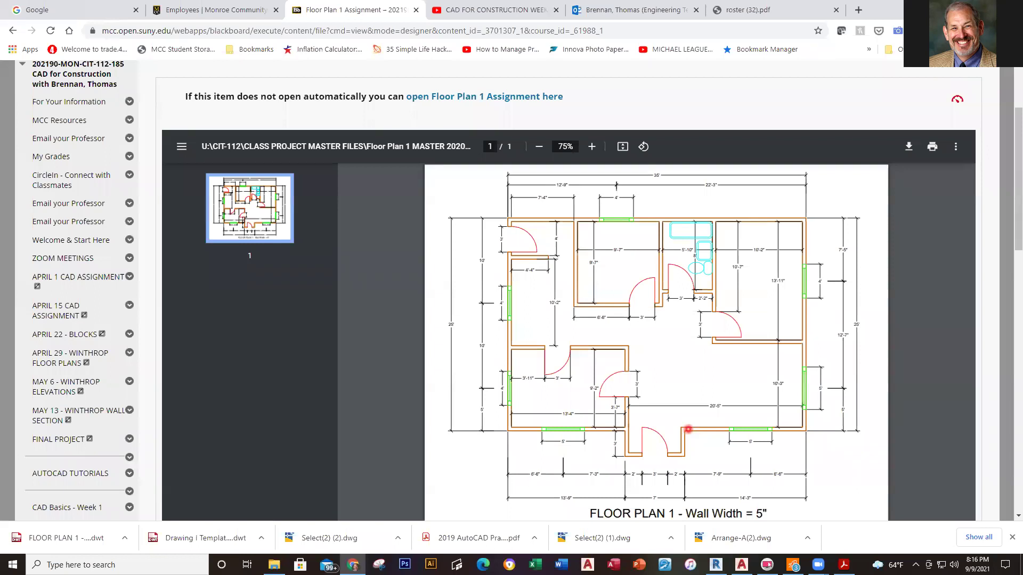
key(alt+Tab)
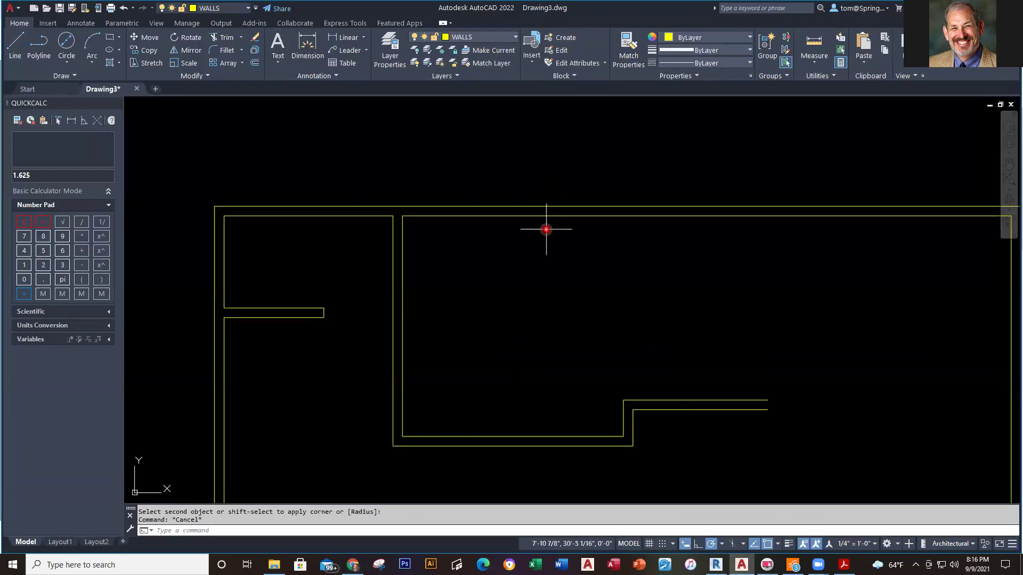
click(623, 413)
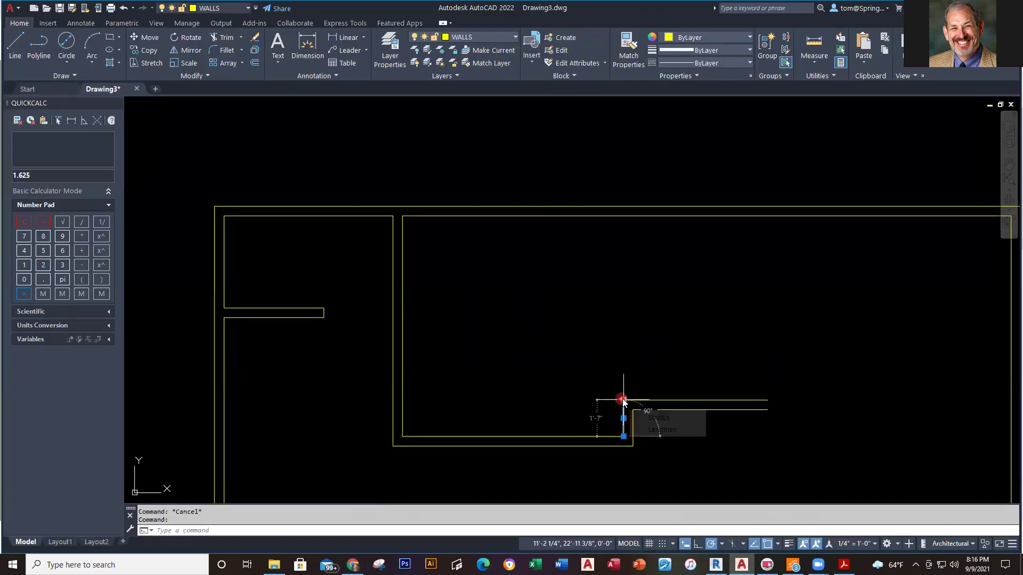
click(623, 400)
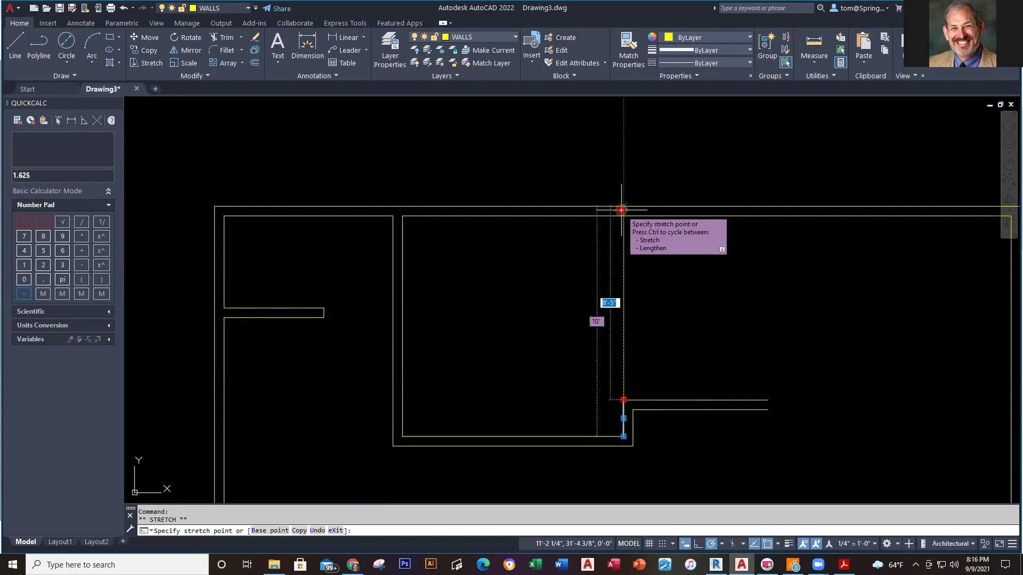
click(621, 210)
key(Escape)
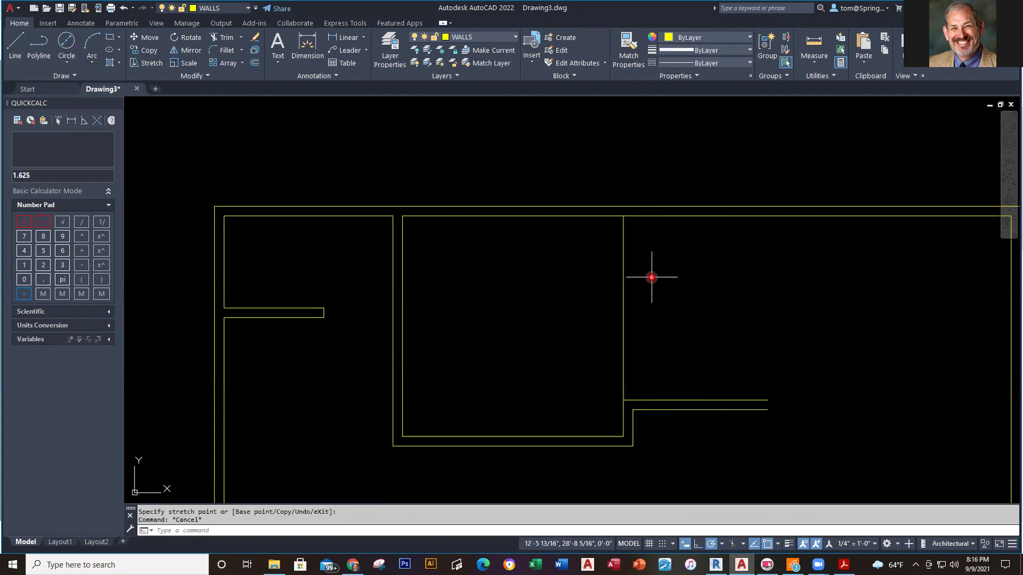
Stretch the upper end of the jog's outer vertical line up to the top wall's inner line.
click(633, 436)
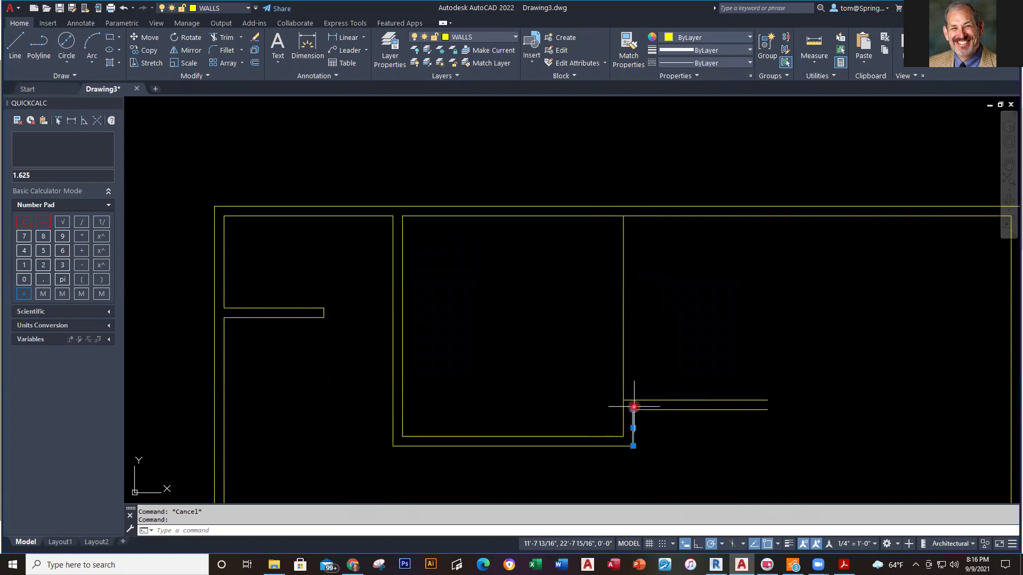
mouse_move(632, 411)
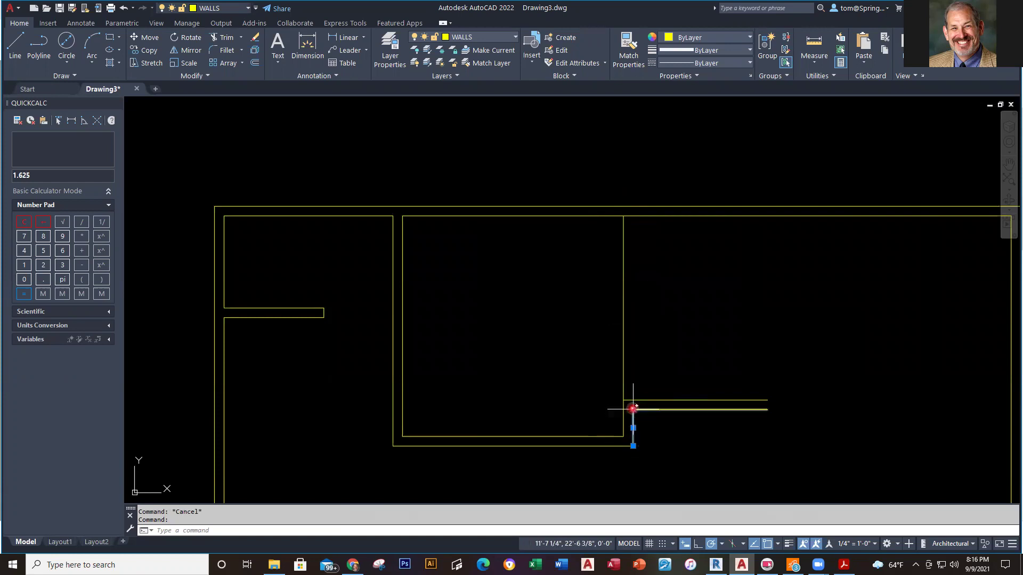
click(632, 410)
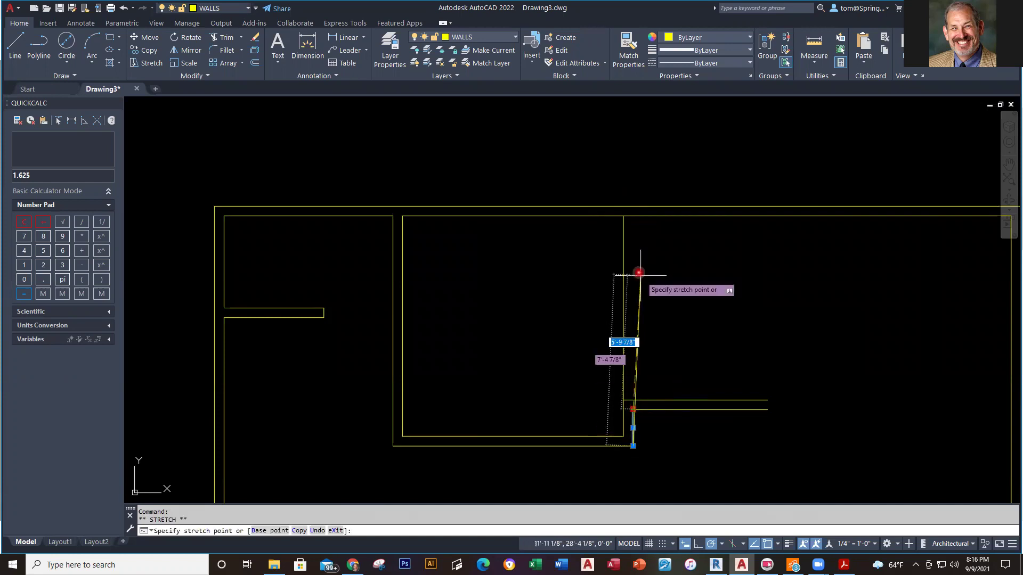
click(631, 217)
key(Escape)
Trim the overlapping line pieces where the new vertical wall meets the top wall and the short horizontal wall.
text(tr)
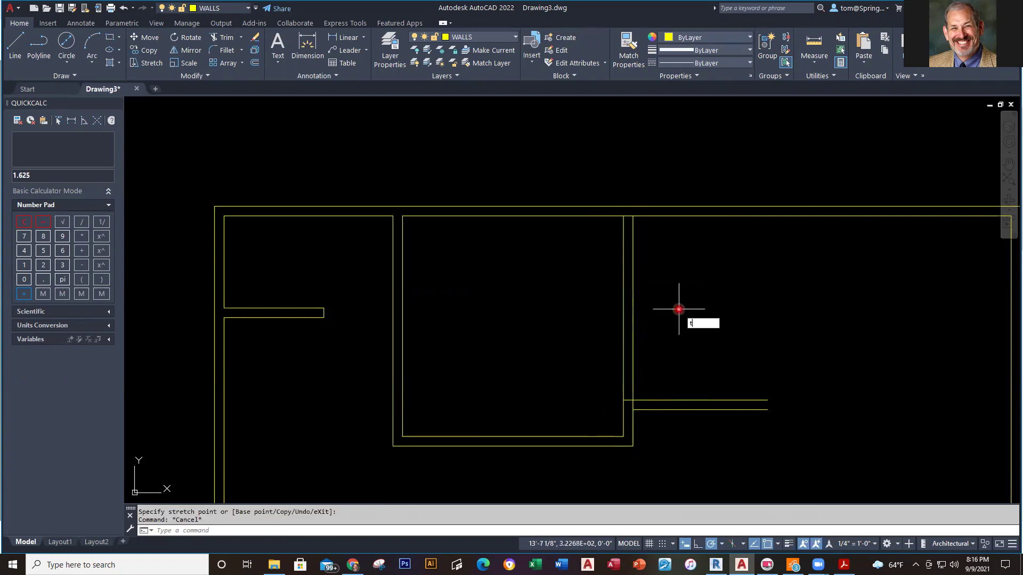
key(Return)
scroll(650, 176, up, 5)
drag(589, 268, 588, 283)
scroll(631, 434, down, 5)
middle_drag(624, 445, 621, 283)
scroll(639, 392, up, 6)
click(551, 223)
key(Escape)
scroll(635, 325, down, 6)
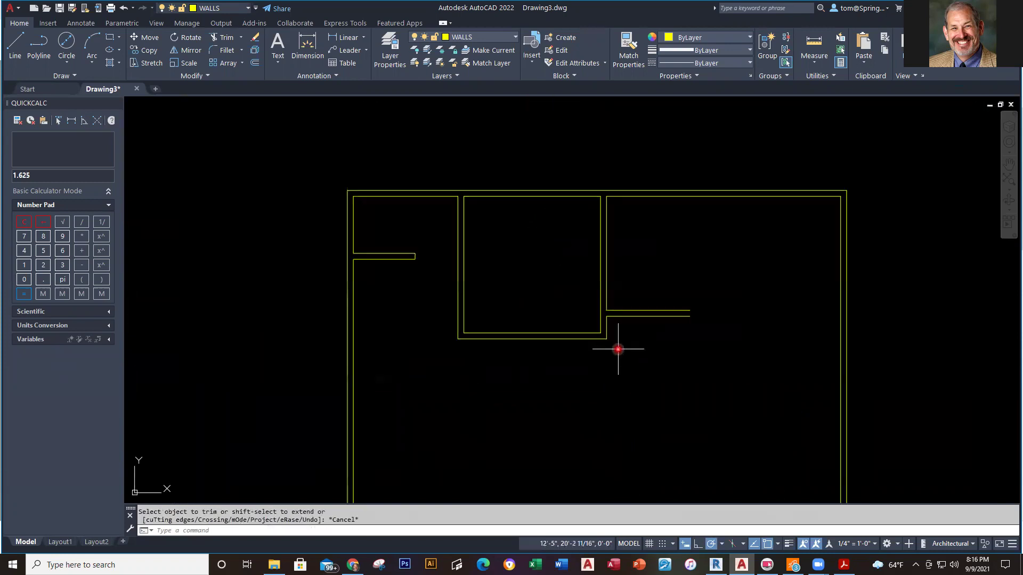
Check the floor plan PDF in the browser, then in AutoCAD draw a 10'2" line leftward from the right wall's inner line, starting 13'11" below its upper corner.
key(alt+Tab)
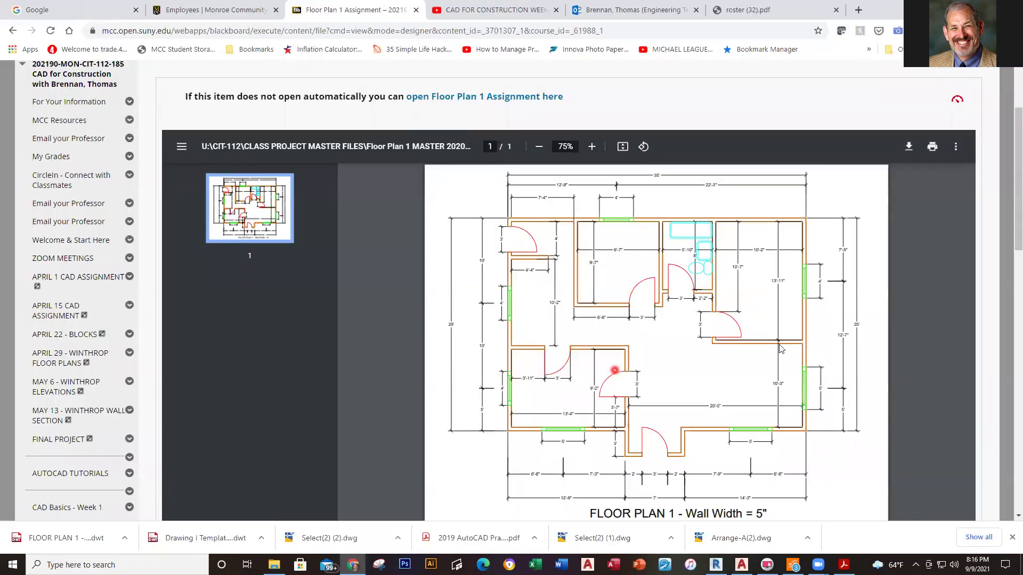
key(alt+Tab)
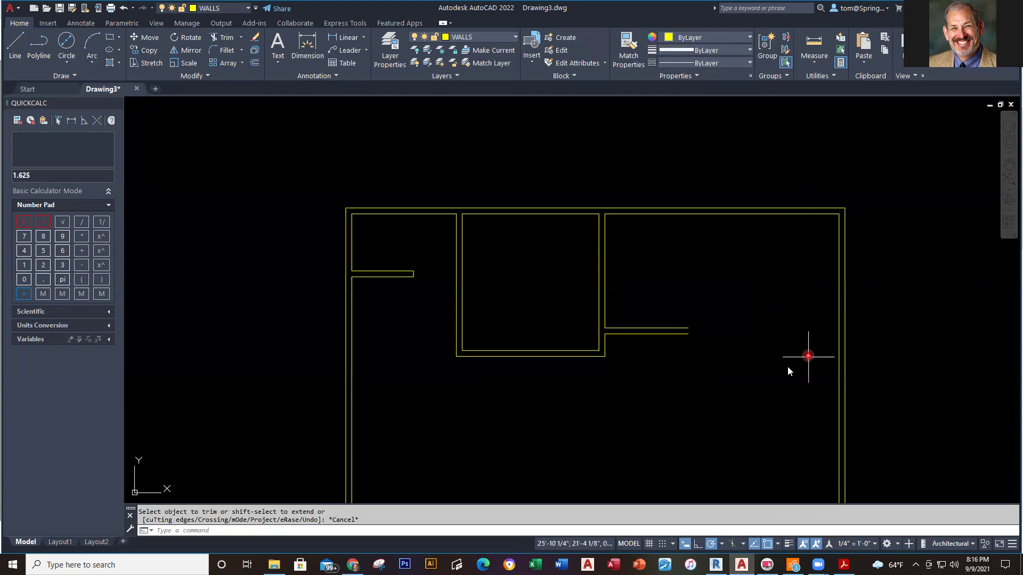
key(alt+Tab)
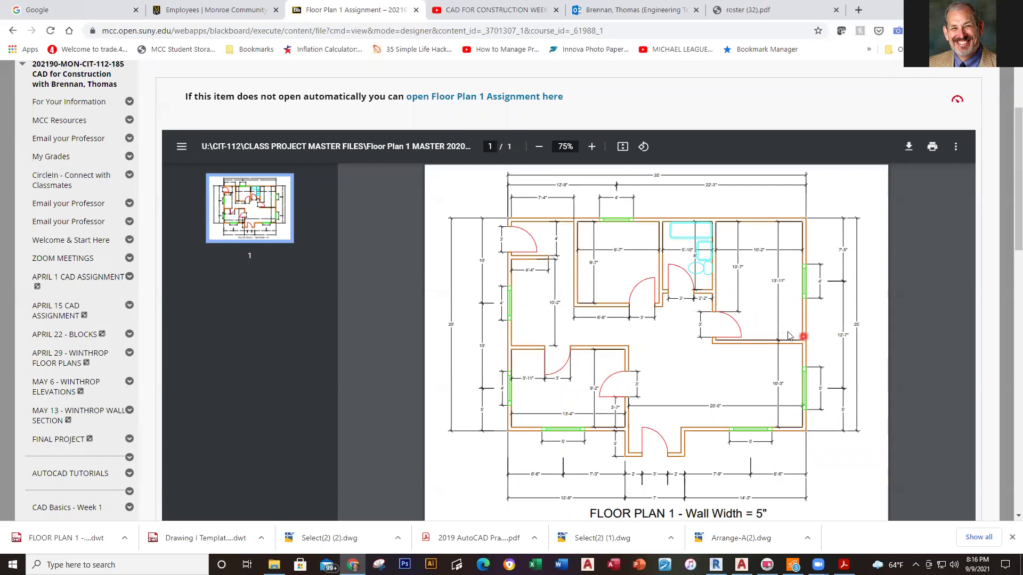
key(alt+Tab)
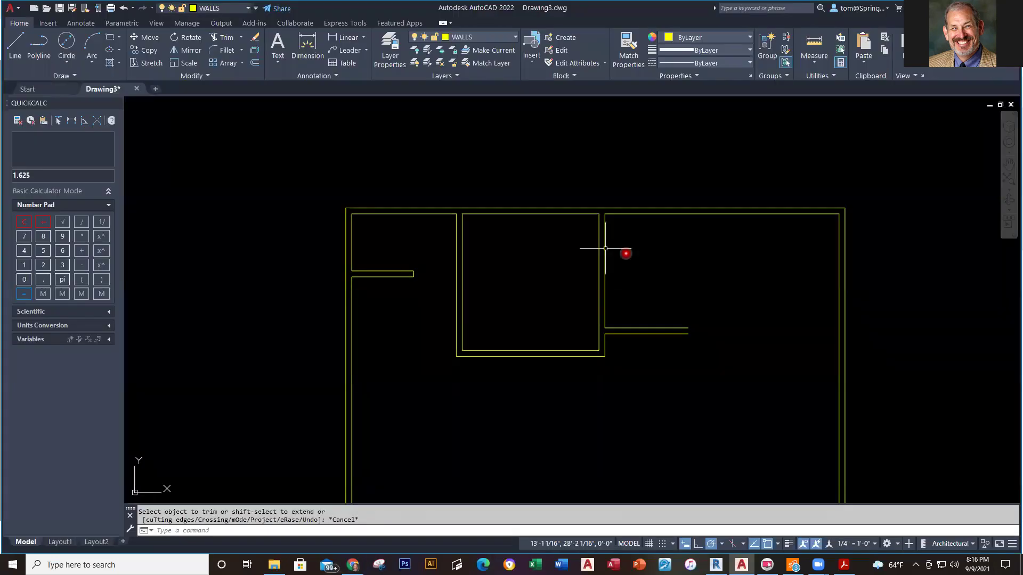
click(15, 45)
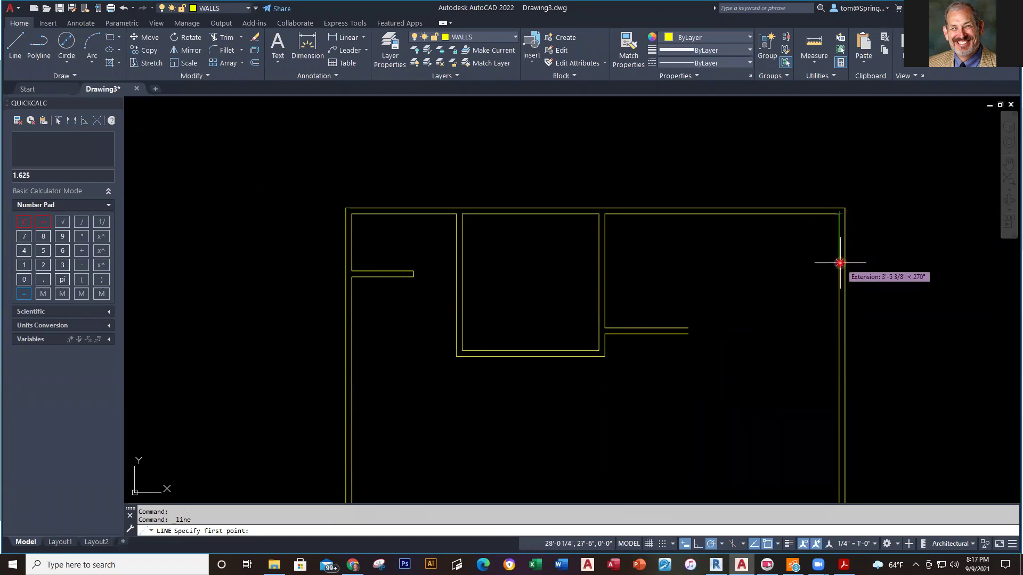
text(13)
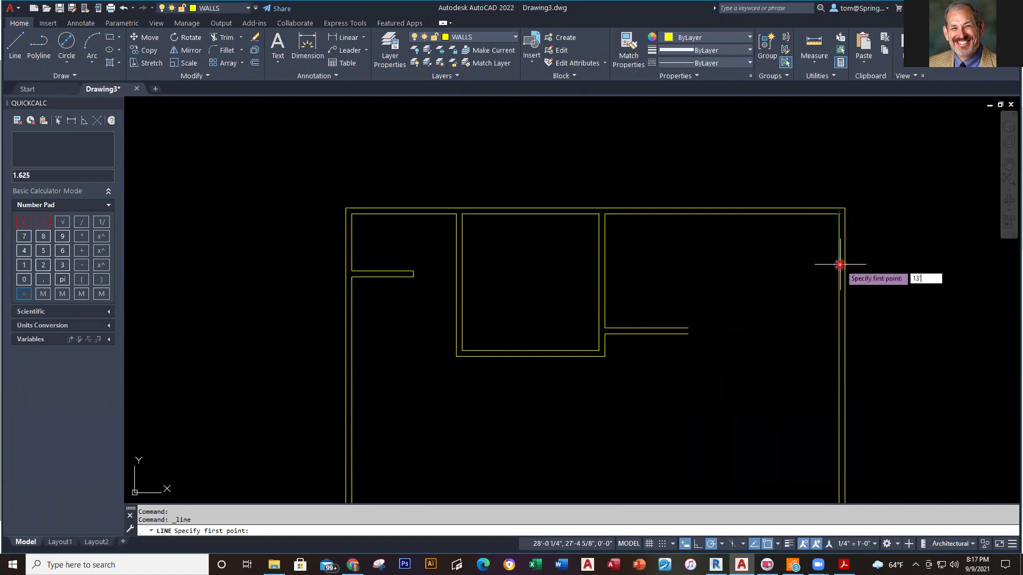
text('11)
key(Return)
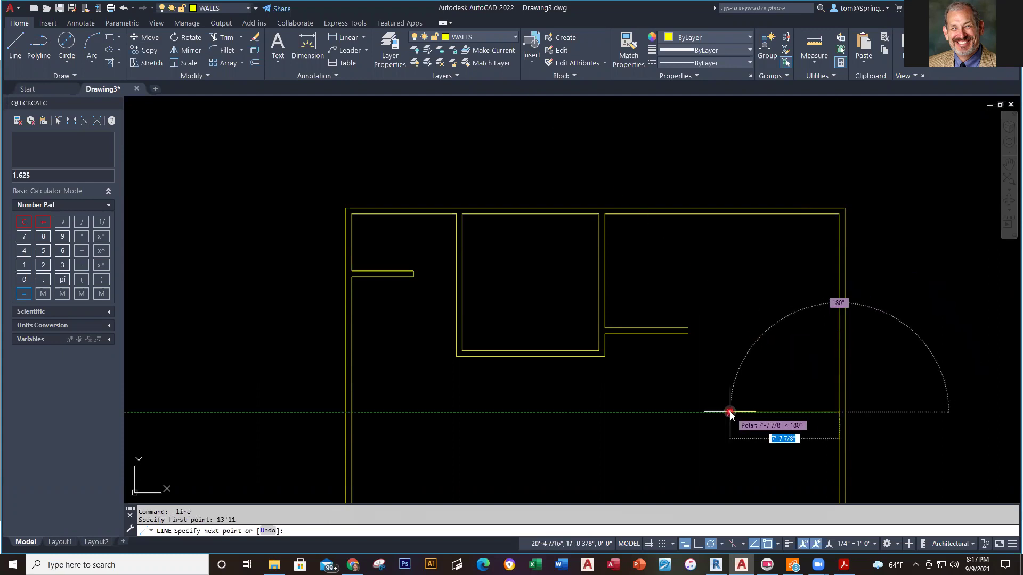
text(10'2)
key(Return)
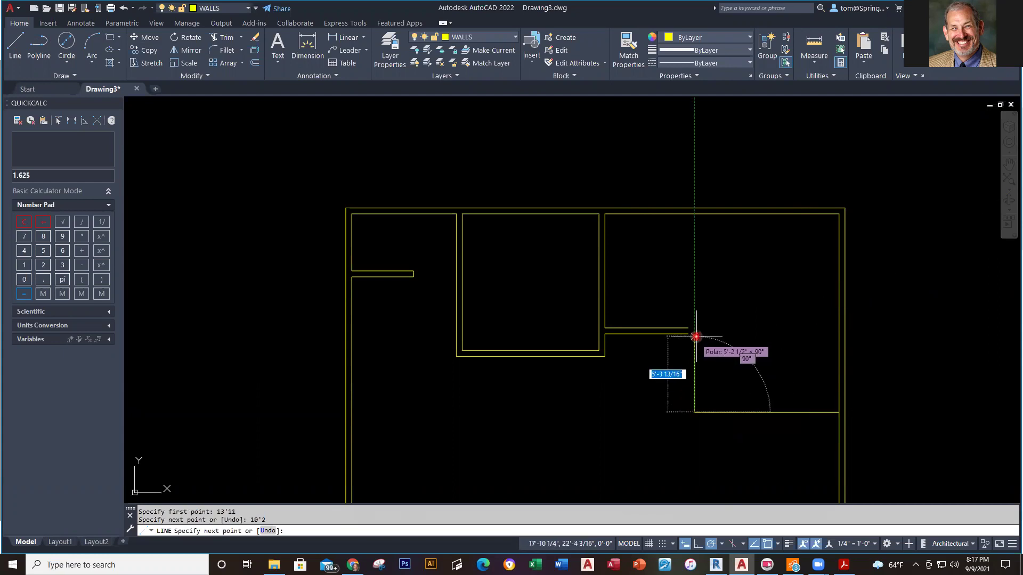
Recheck the plan in the browser, then continue the line in AutoCAD straight up to the top wall's inner line.
key(alt+Tab)
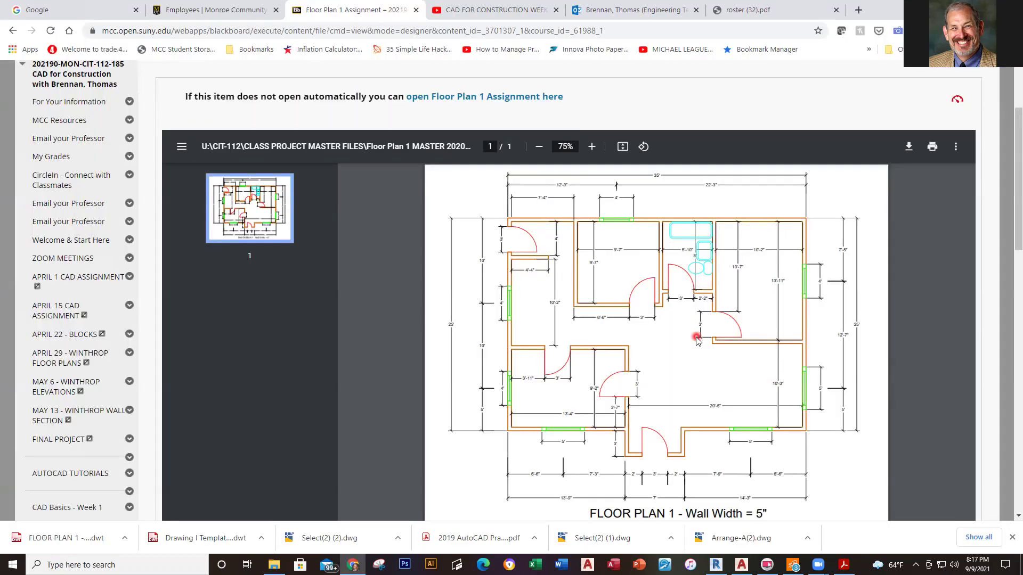
key(alt+Tab)
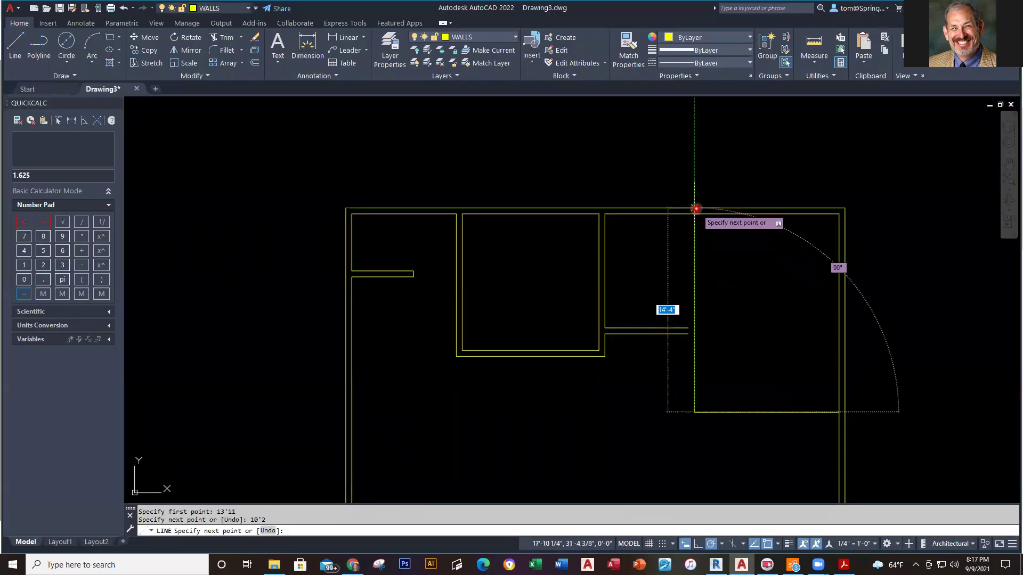
click(694, 215)
key(Escape)
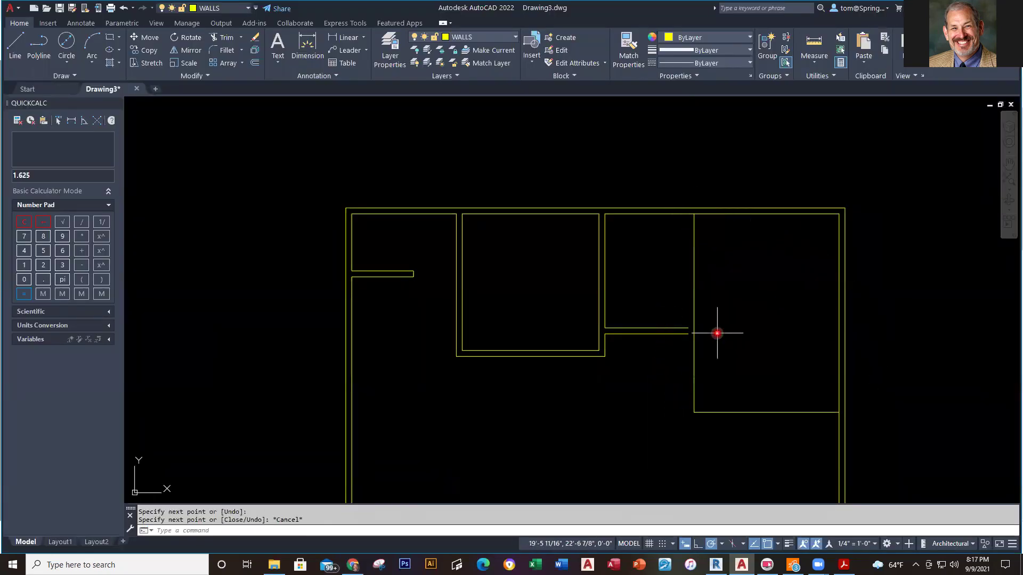
Consult the browser plan again, then in AutoCAD draw a vertical line from the upper horizontal line's open end to the top wall's inner line.
key(alt+Tab)
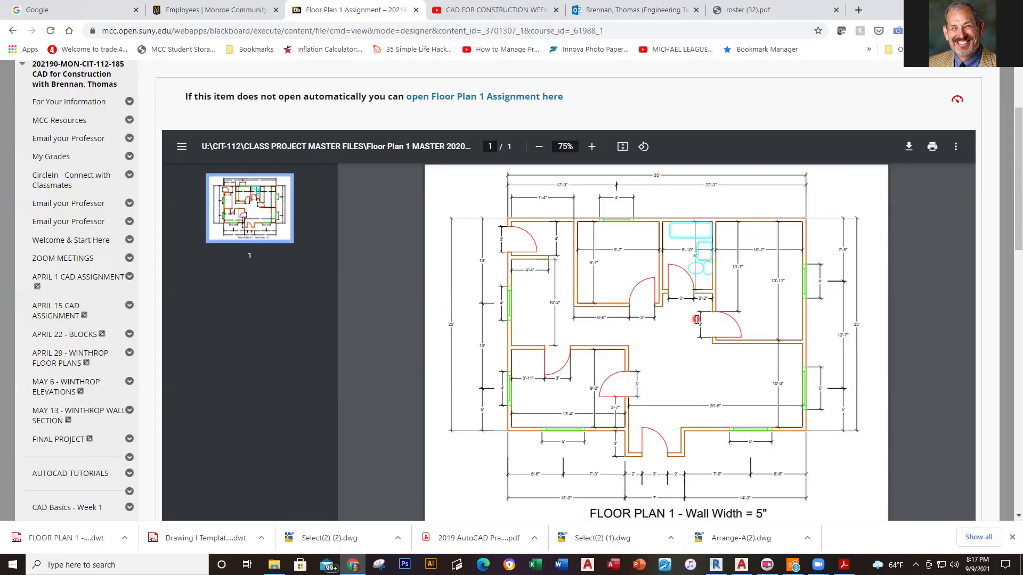
key(alt+Tab)
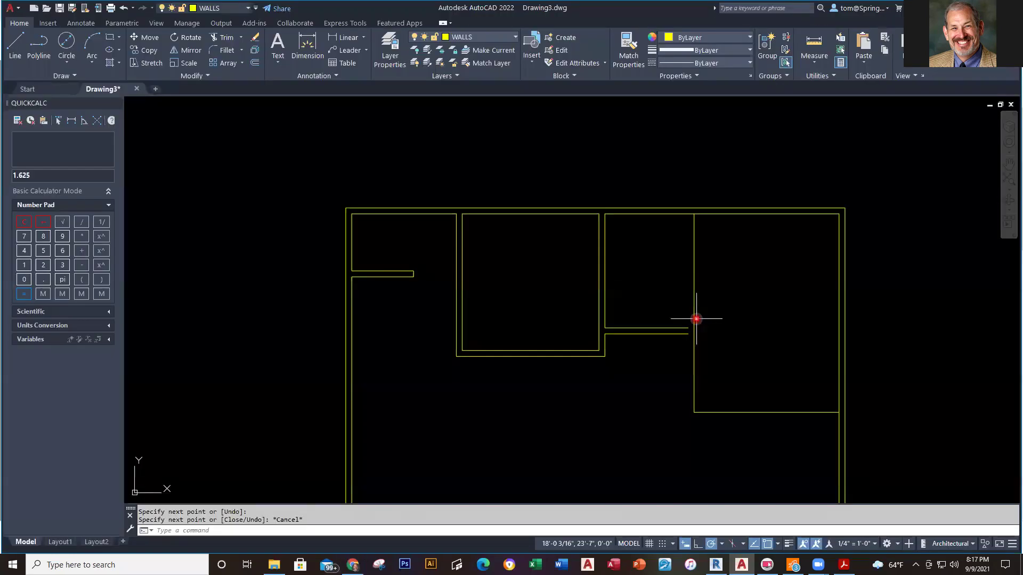
click(16, 47)
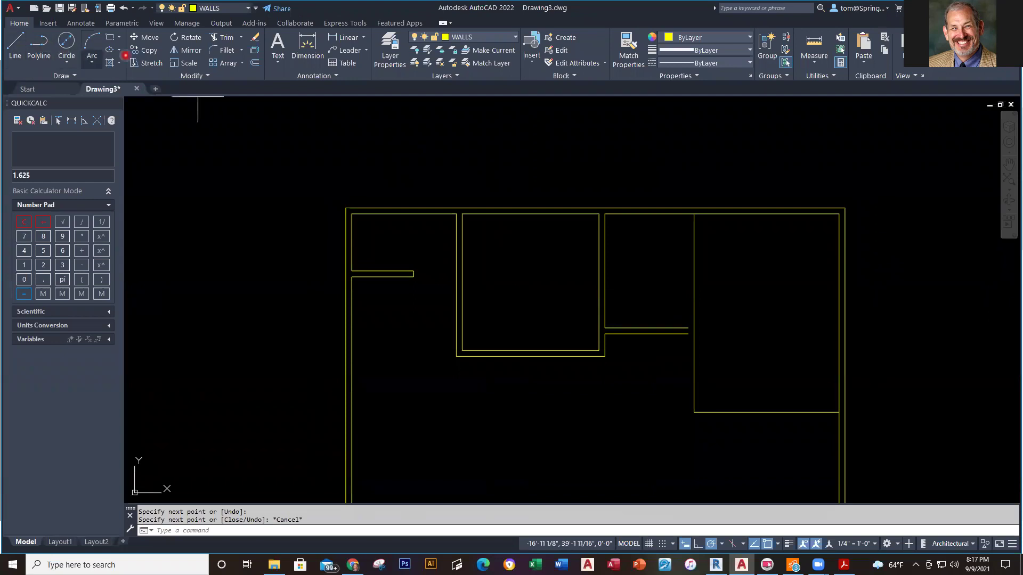
click(686, 328)
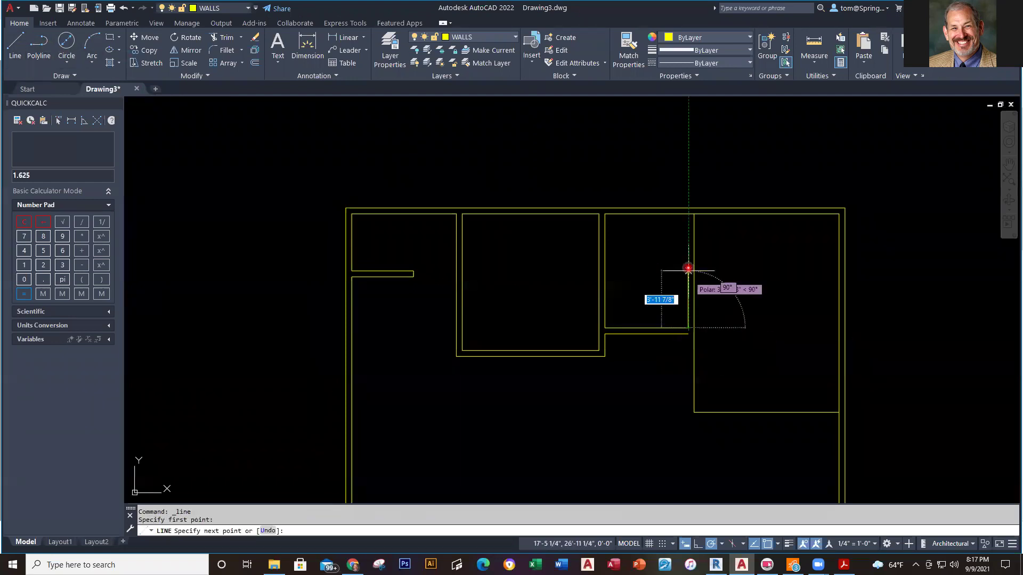
click(688, 212)
key(Escape)
Draw a vertical line from the lower horizontal line's open end straight down past the right room's bottom line.
right_click(666, 350)
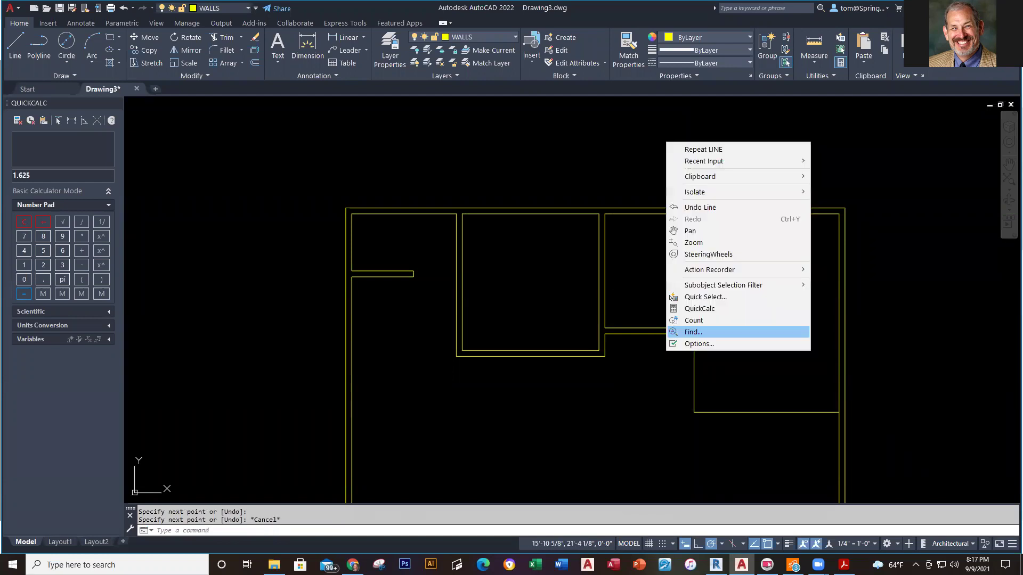
click(703, 149)
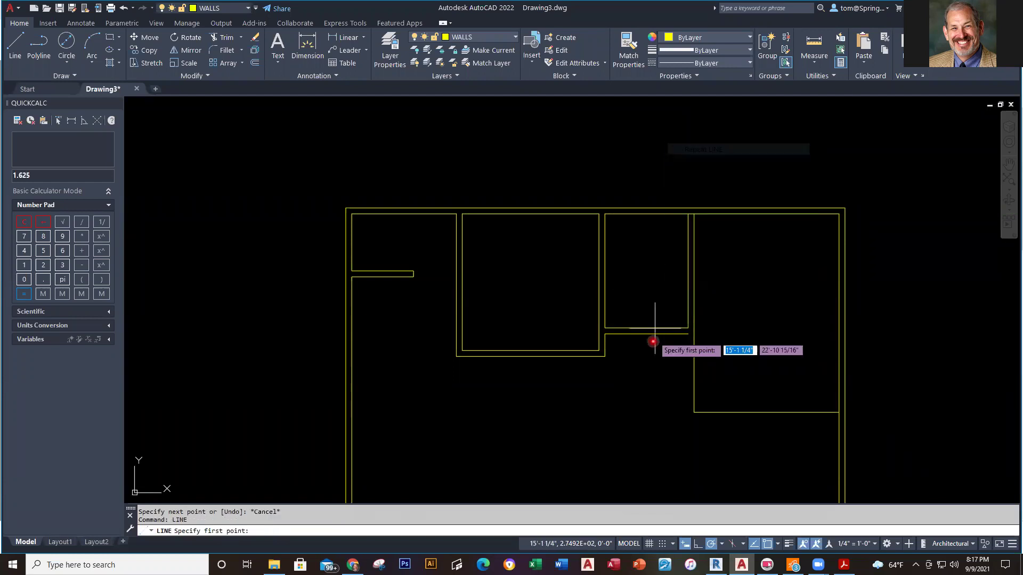
click(688, 334)
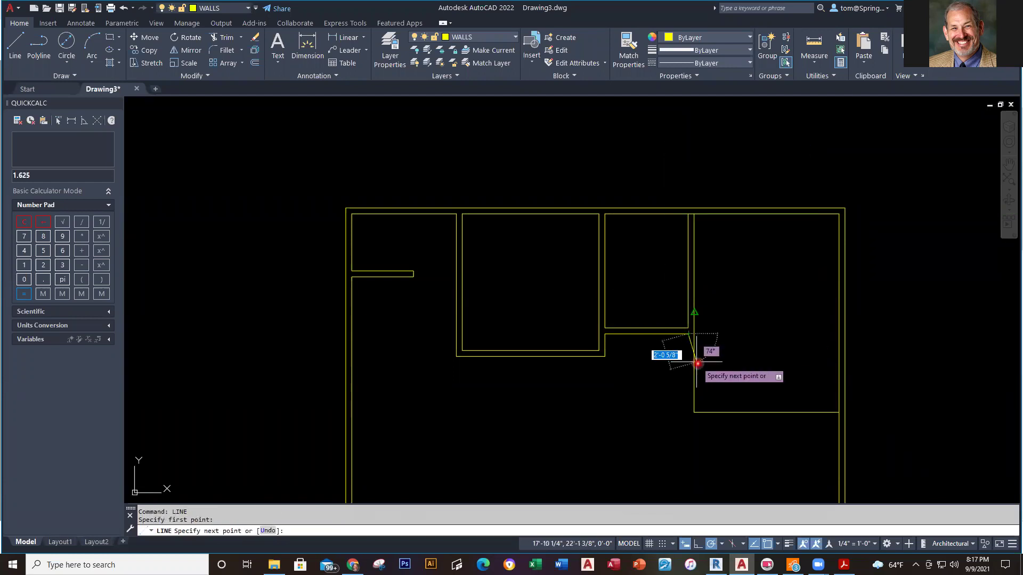
click(688, 431)
key(Escape)
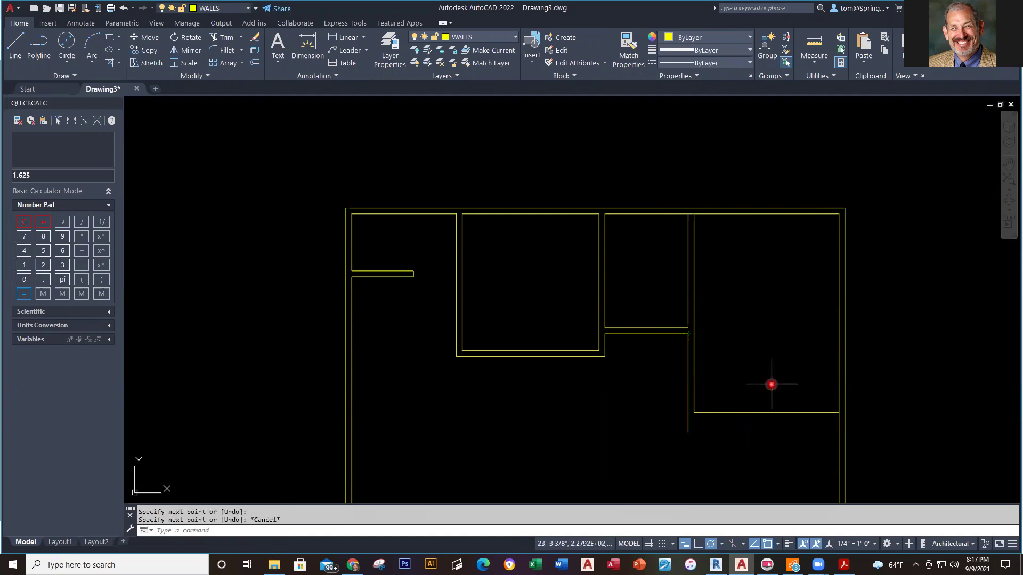
Offset the right room's bottom line 5" downward to form the wall's outer line.
text(o)
key(Return)
key(Return)
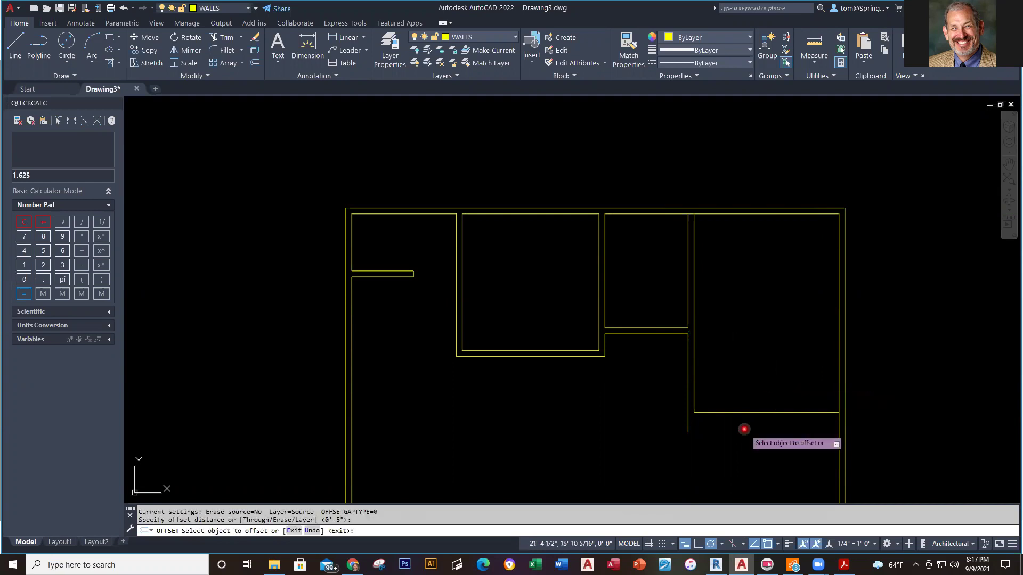
click(755, 413)
click(730, 432)
key(Escape)
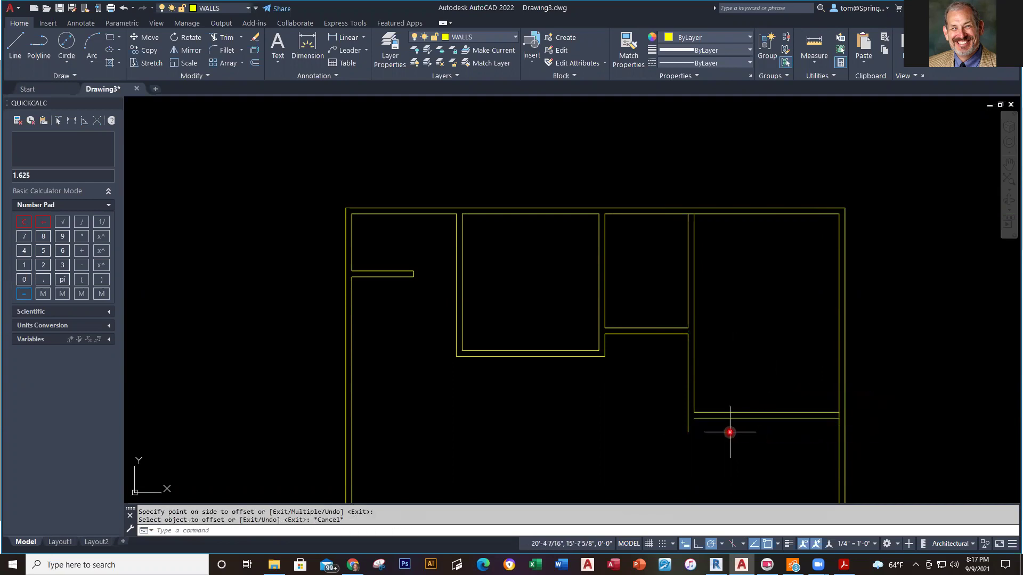
Try to fillet the offset line with the overhanging lower end of the vertical line, and undo the fillet.
text(f)
key(Return)
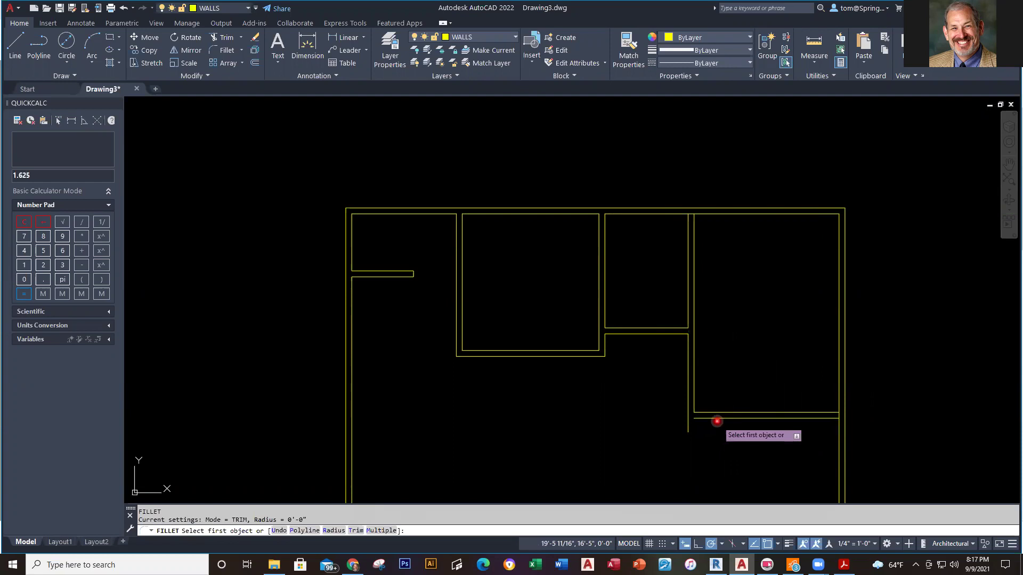
click(718, 419)
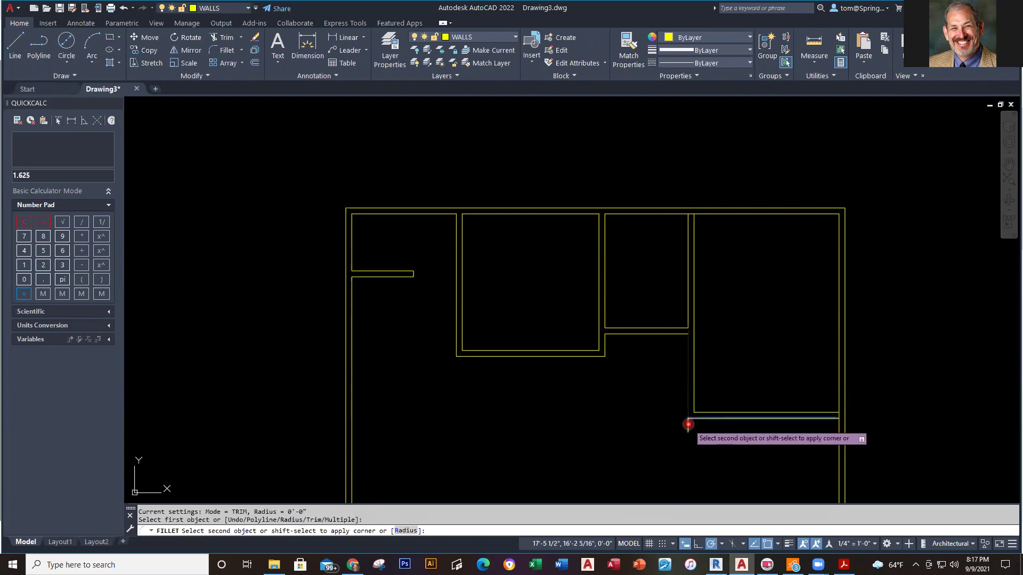
click(687, 425)
key(Escape)
key(ctrl+z)
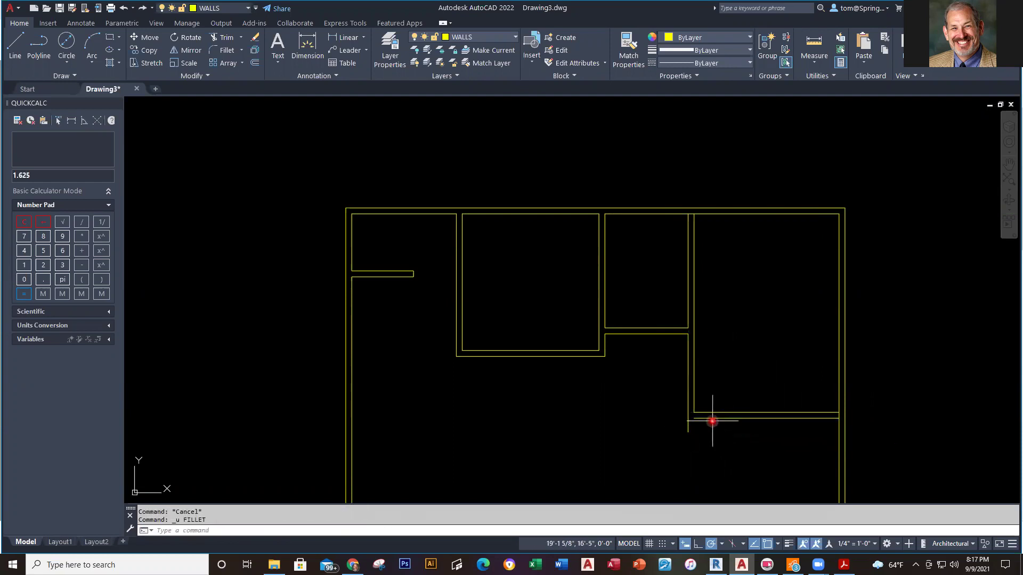
Fillet the outer vertical line, picked above the intersection, with the offset bottom line to form the right room's sharp lower-left corner.
right_click(758, 367)
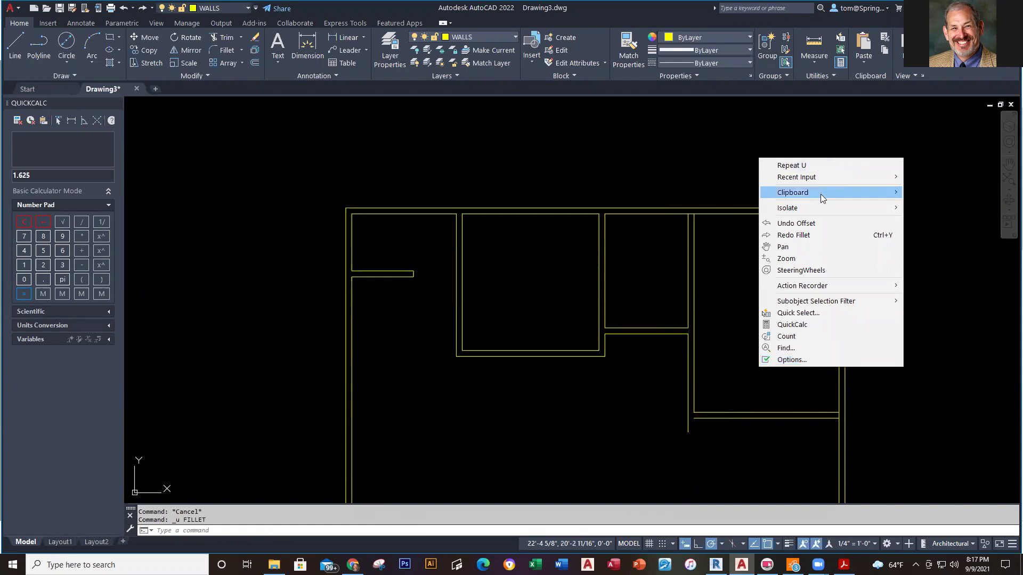
mouse_move(820, 194)
mouse_move(833, 176)
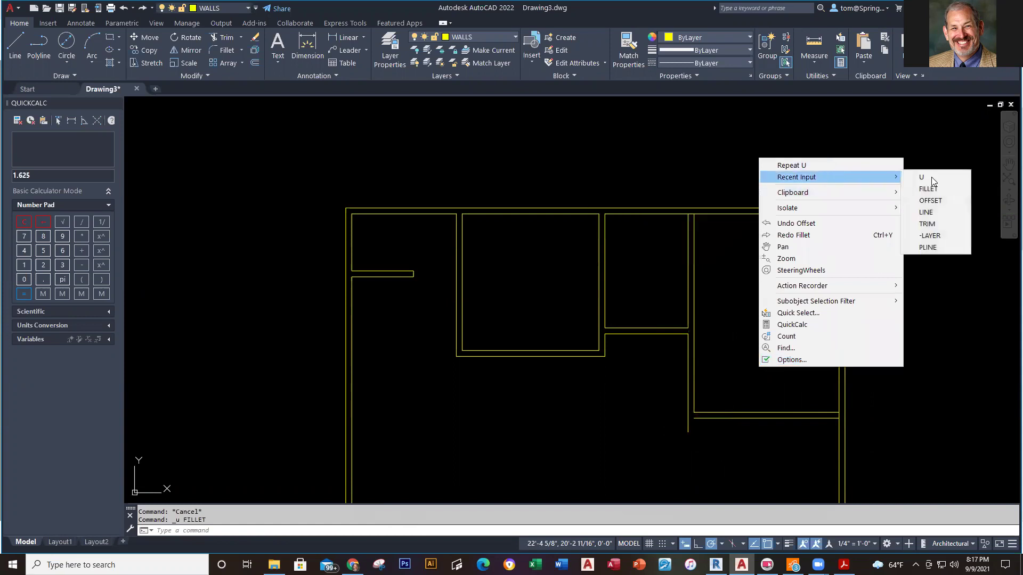
click(946, 190)
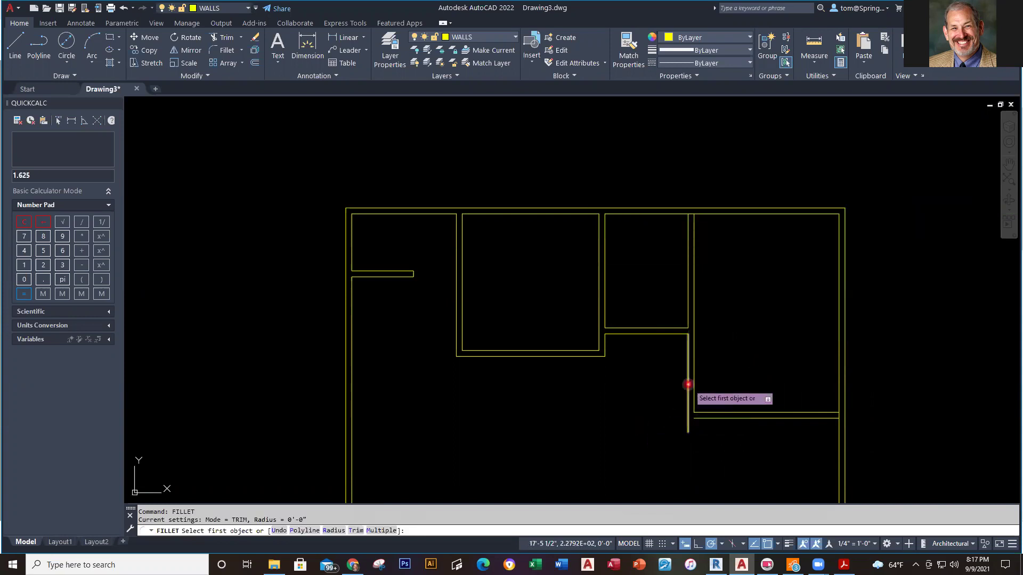
click(688, 392)
click(714, 415)
key(Escape)
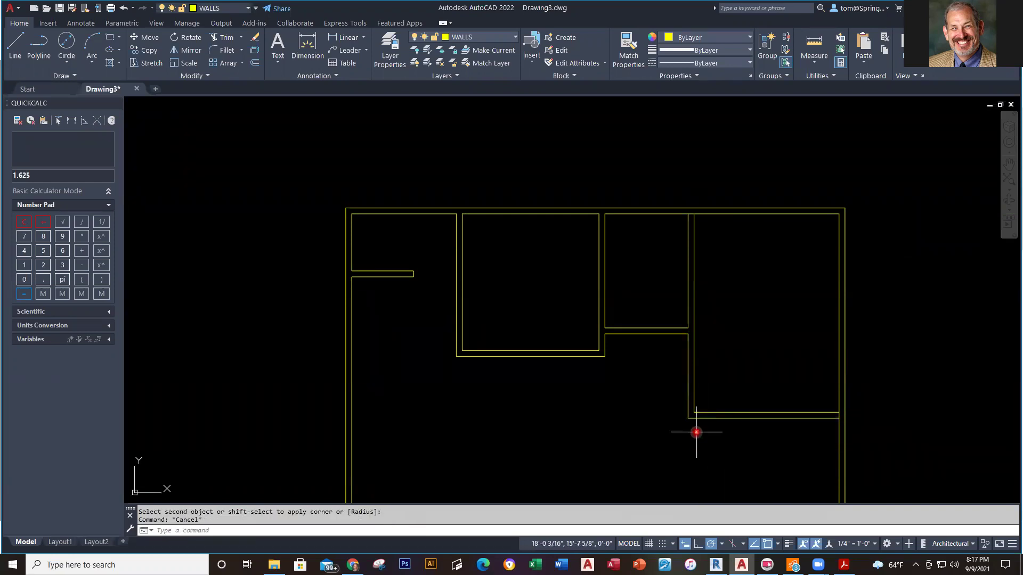
Make the DIMENSIONS layer current.
click(515, 38)
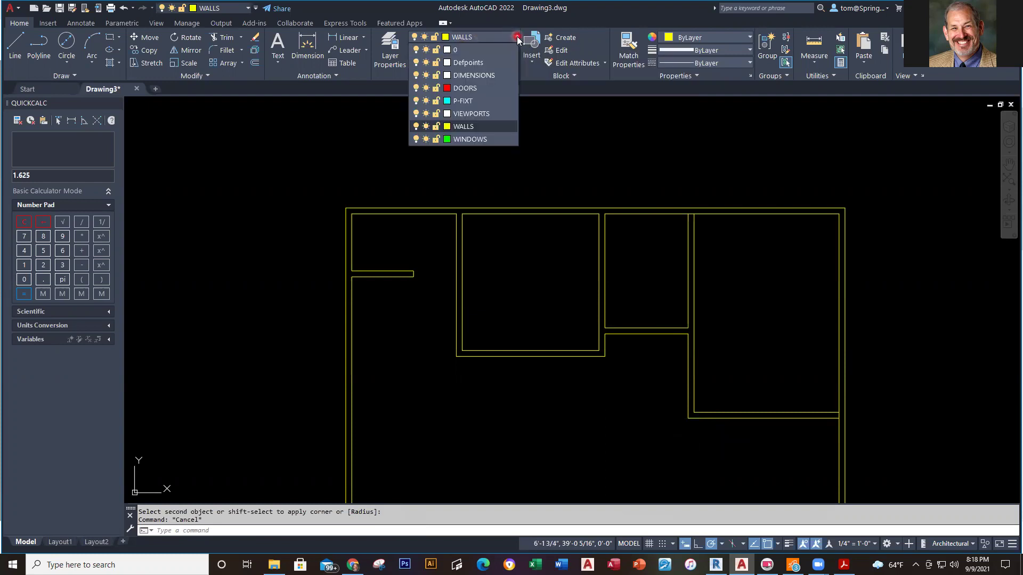
click(483, 78)
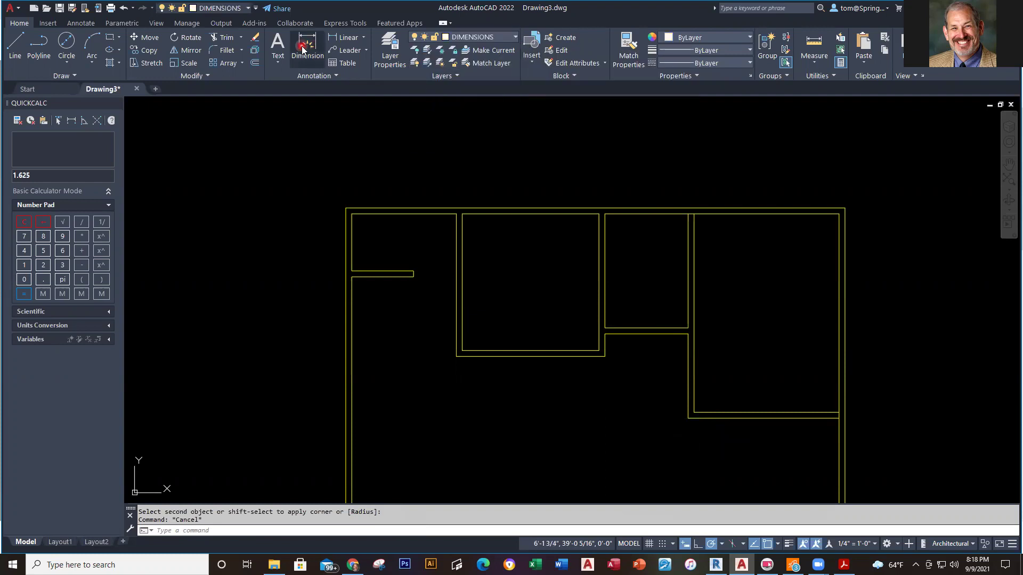
Add a linear dimension for the overall building width, placed above the top exterior wall.
click(346, 207)
key(Escape)
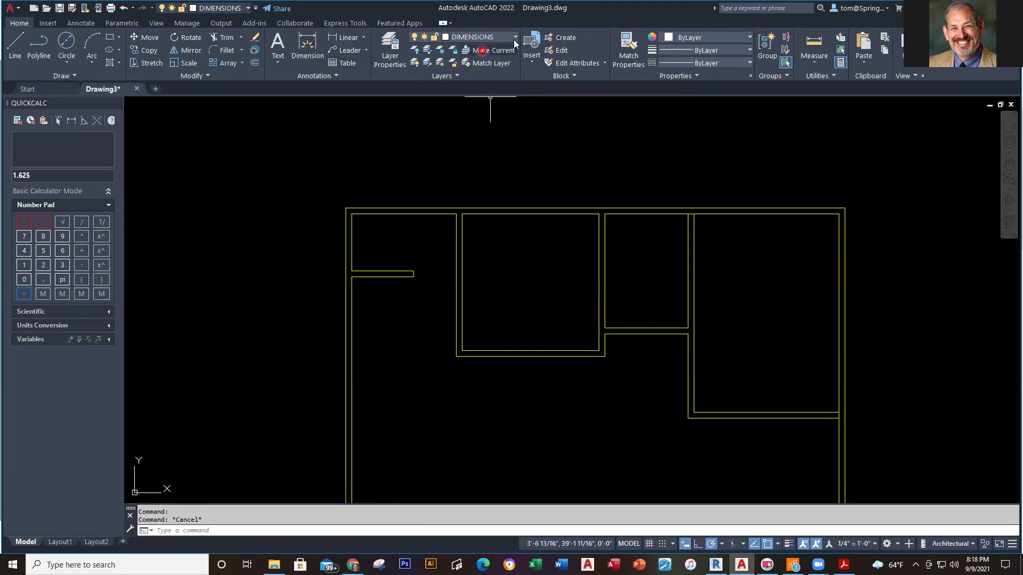
click(346, 37)
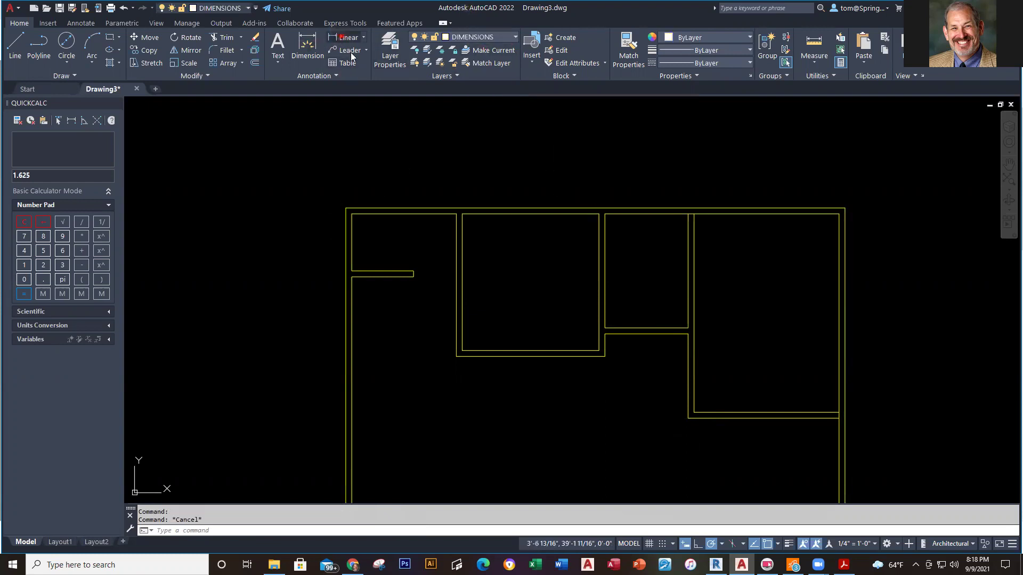
click(347, 207)
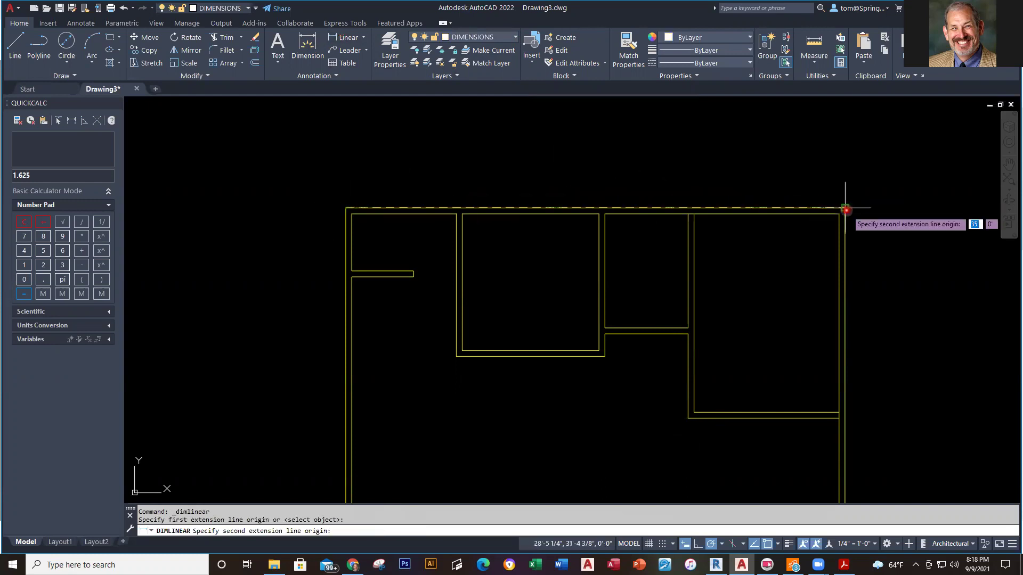
click(845, 209)
scroll(845, 171, down, 3)
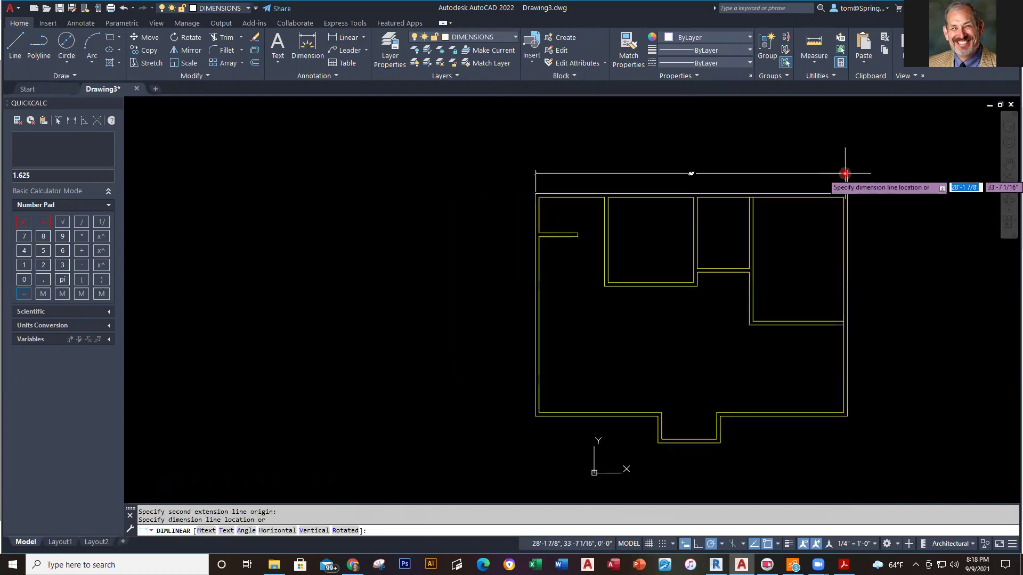
click(815, 186)
Add a vertical linear dimension for the outer right wall's full length, placed outside the building.
right_click(858, 177)
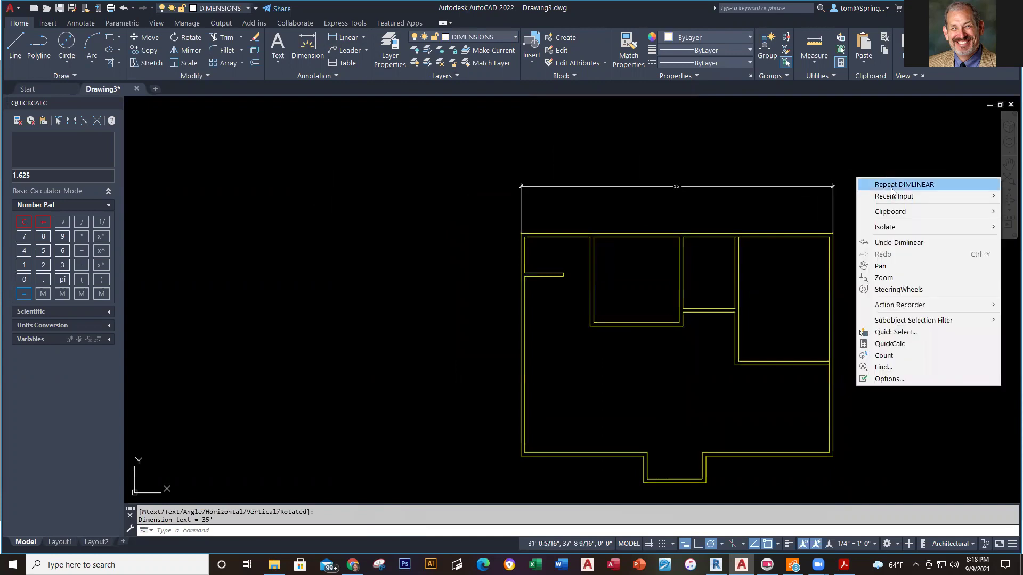
click(891, 185)
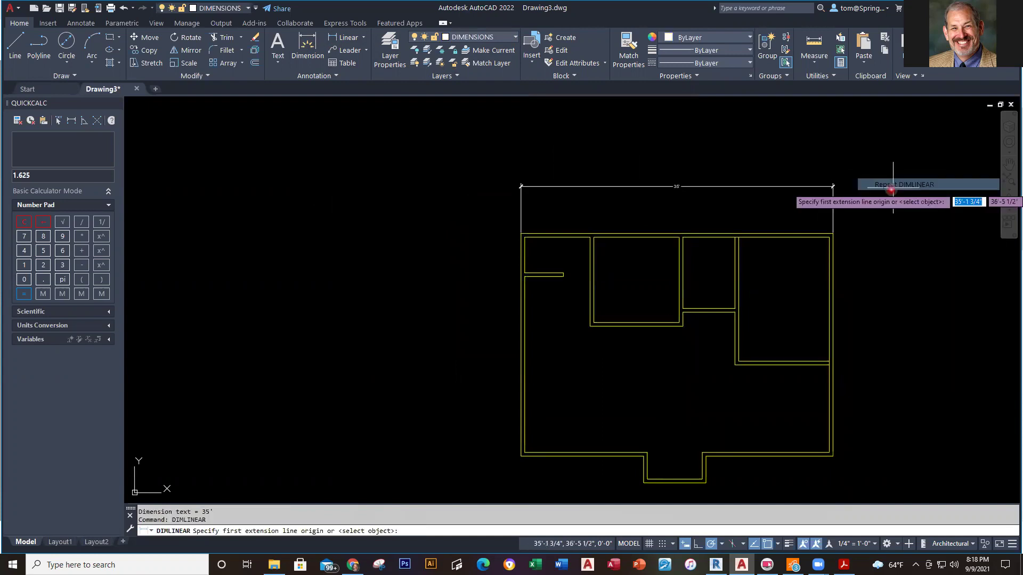
click(832, 234)
click(833, 456)
click(882, 450)
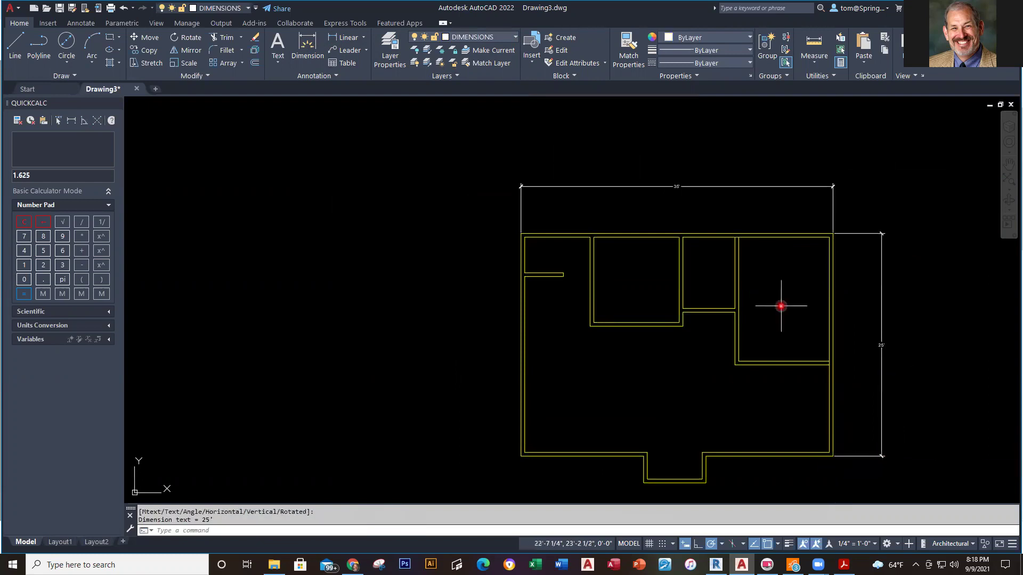
Dimension the vertical clearance between the short stub wall's upper face and the top exterior wall's inner face.
scroll(706, 263, up, 2)
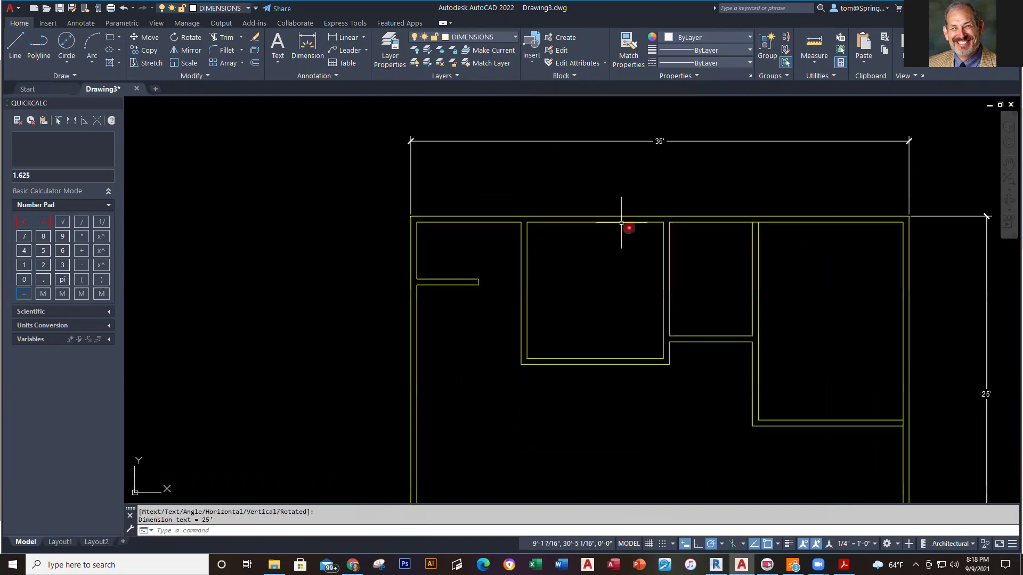
right_click(563, 184)
click(601, 193)
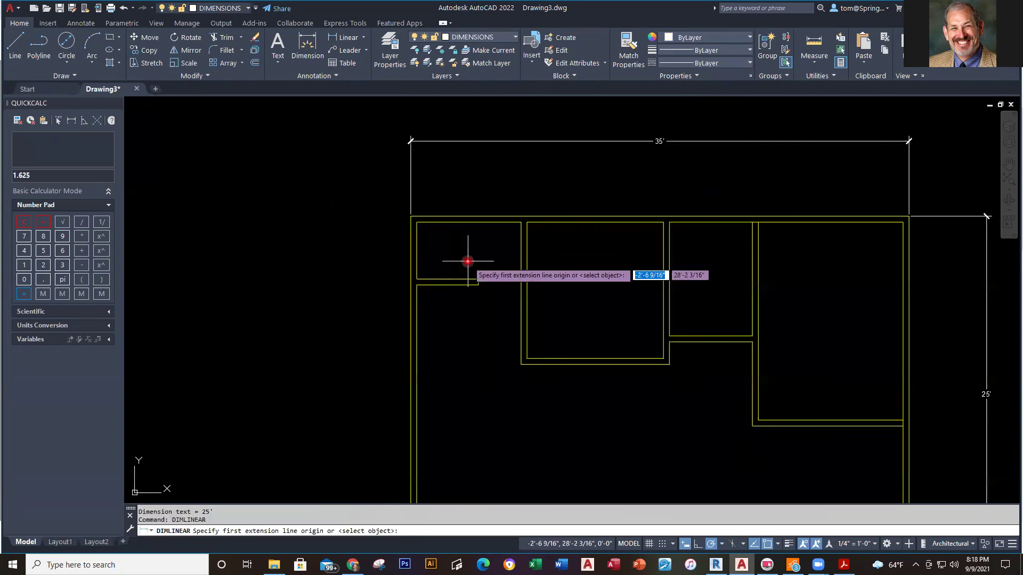
click(479, 280)
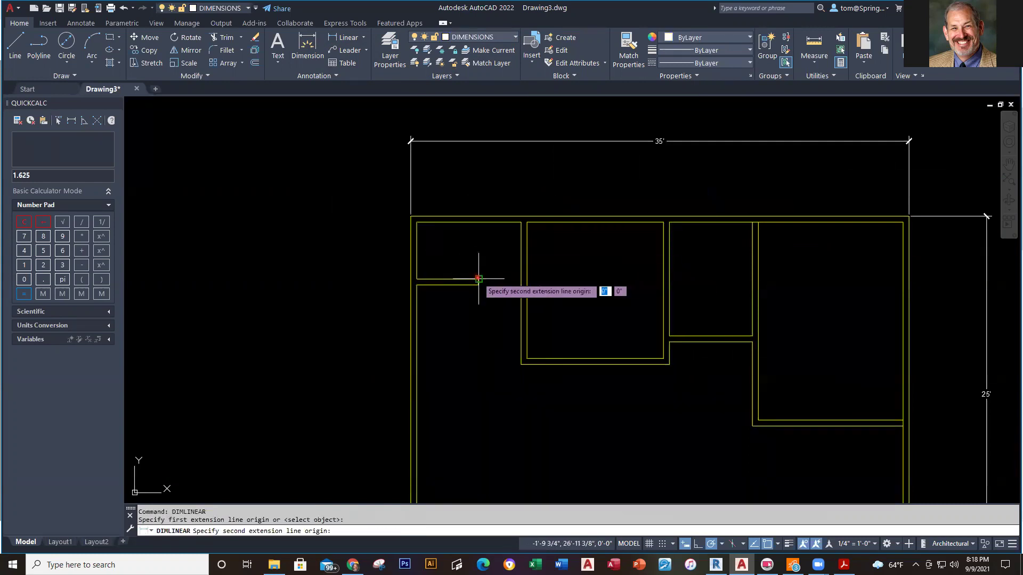
click(477, 224)
click(495, 261)
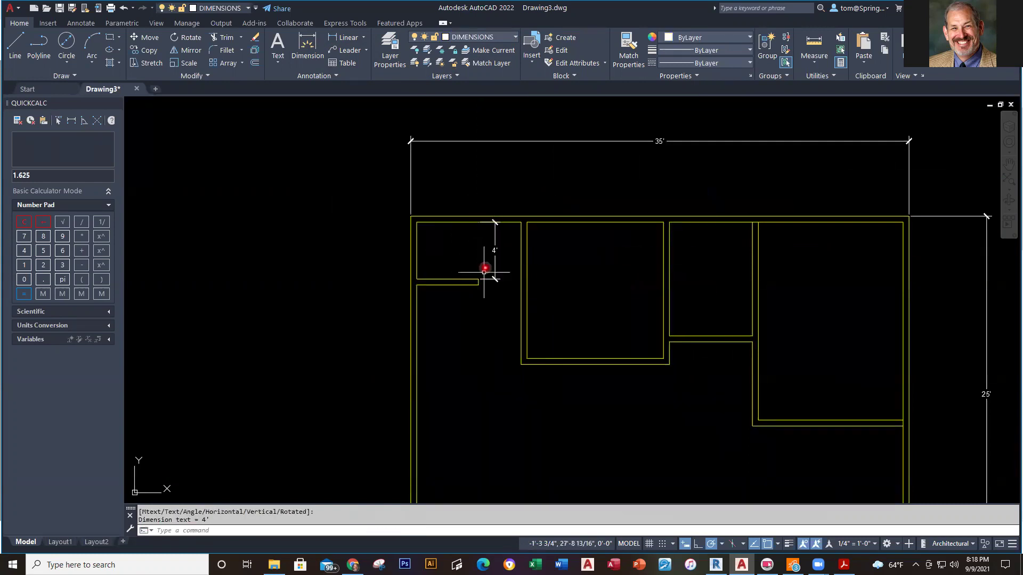
Dimension the stub wall's length from the left exterior wall's inner face to its free end, placed below the stub.
right_click(463, 314)
click(498, 321)
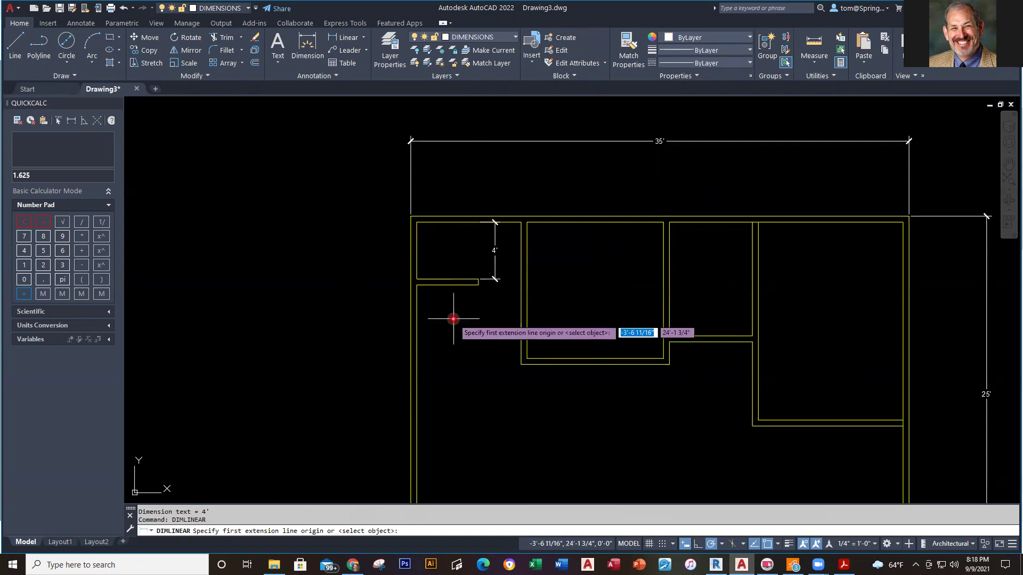
click(418, 290)
click(479, 287)
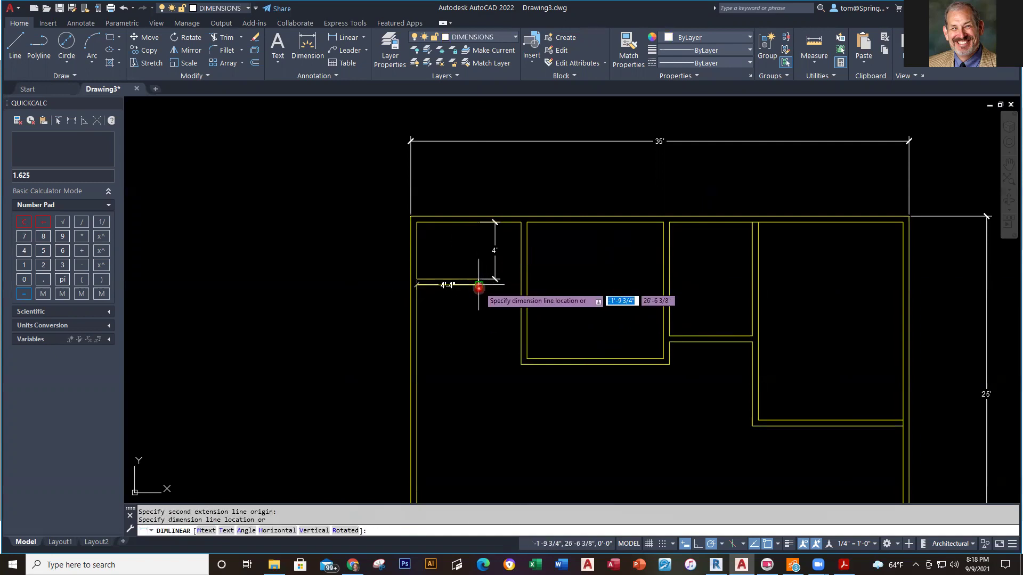
click(475, 322)
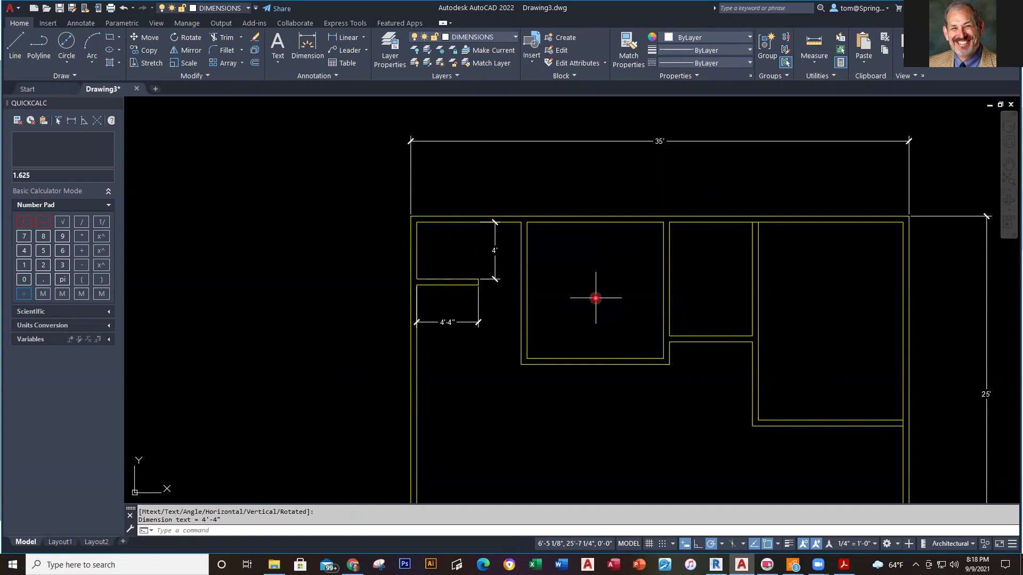
Dimension the square room's inside width between its side walls, with the dimension line inside the room.
right_click(562, 273)
click(576, 278)
click(528, 223)
click(661, 223)
click(660, 270)
Dimension the square room's inside height from its upper to its lower inner corner, placed near its left wall.
right_click(611, 184)
click(617, 189)
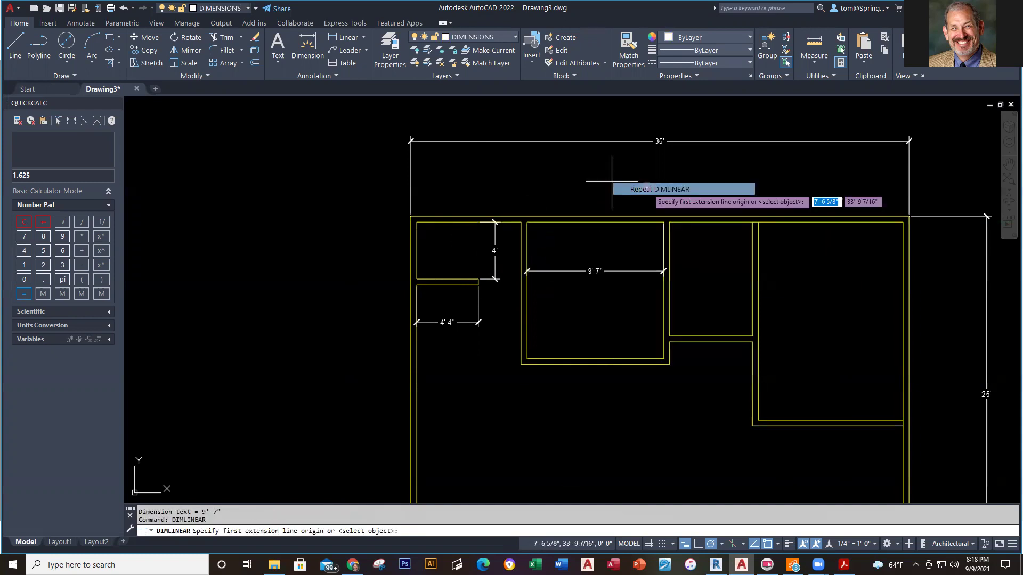
click(527, 222)
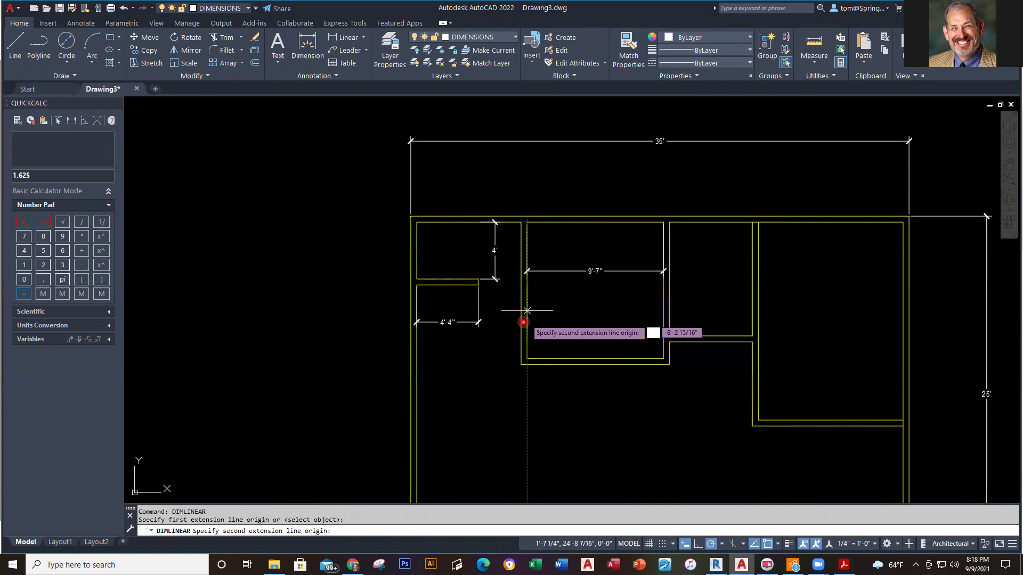
click(529, 357)
click(558, 347)
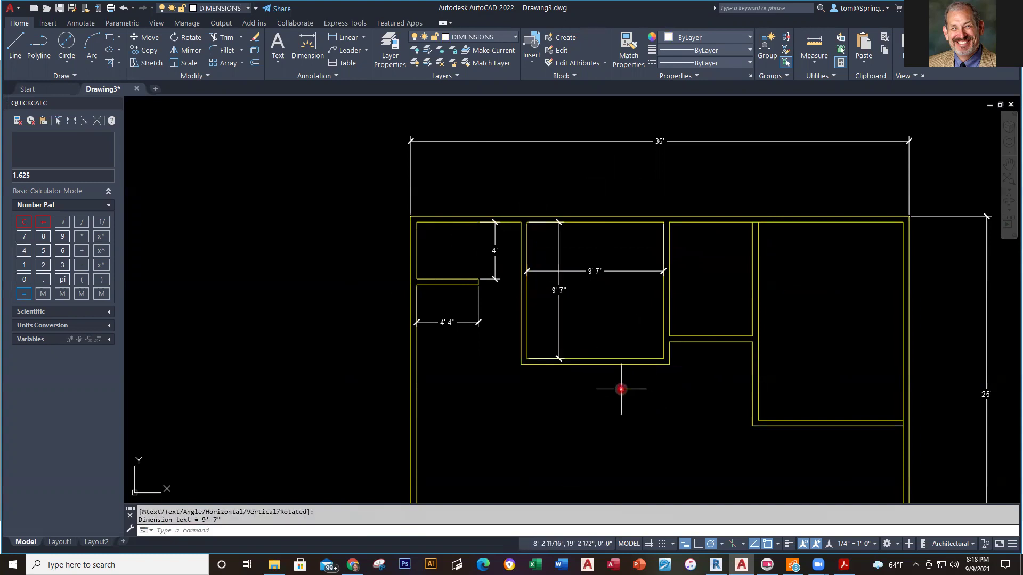
Dimension the inside height of the narrow room between the square room and the large right room.
right_click(750, 195)
click(775, 203)
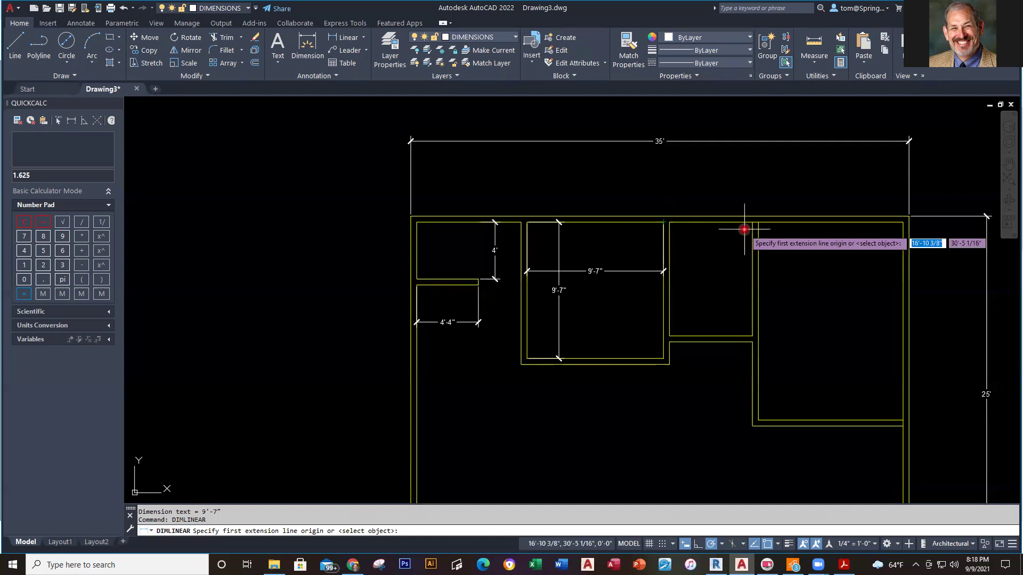
click(670, 222)
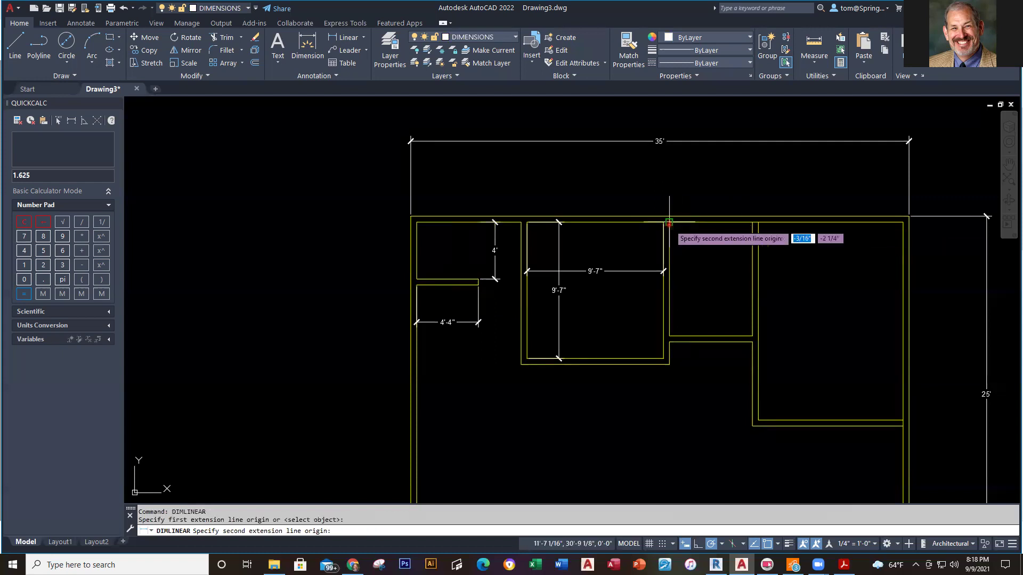
click(671, 335)
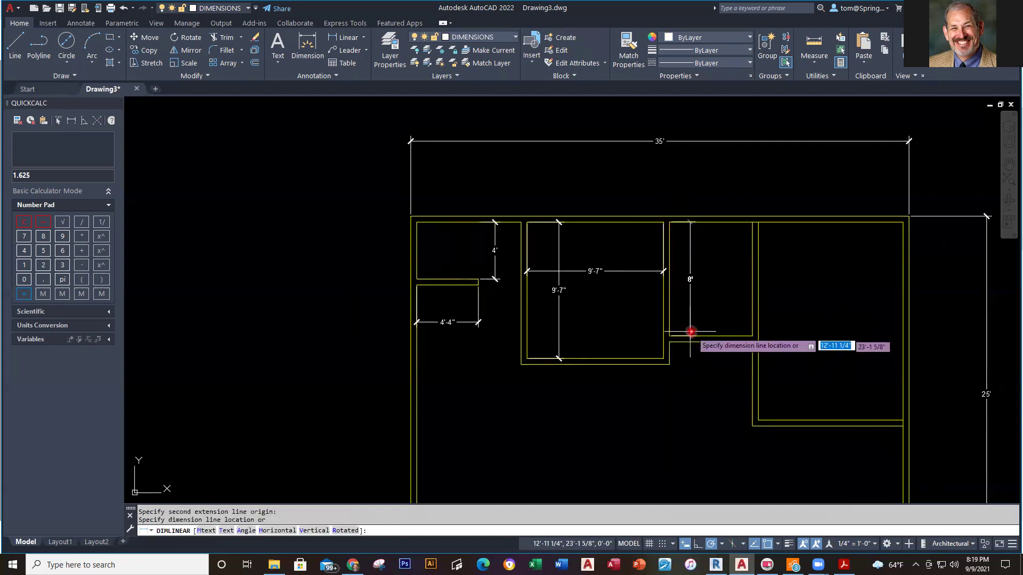
click(723, 326)
right_click(789, 271)
click(823, 279)
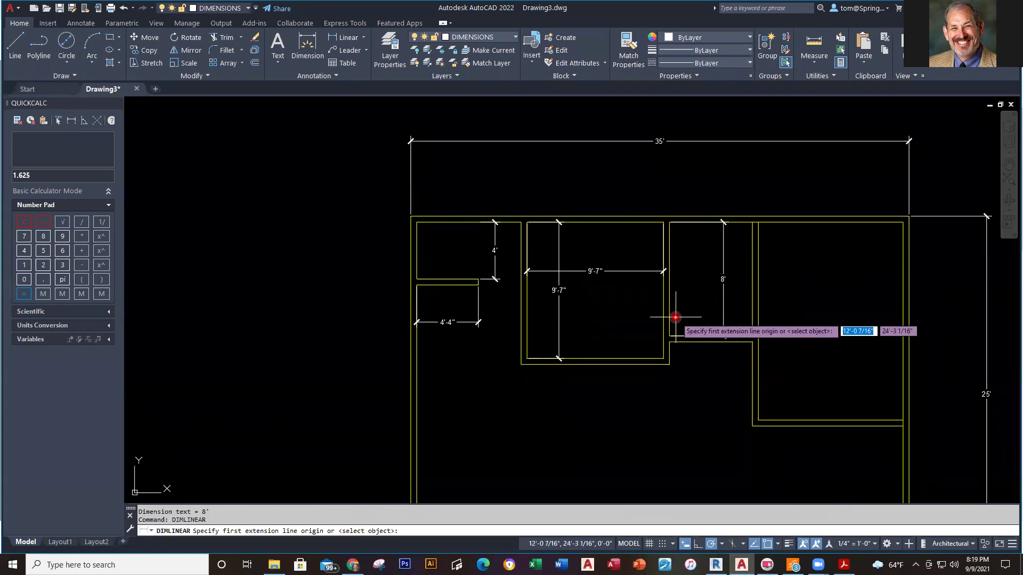
click(669, 279)
click(750, 280)
key(Escape)
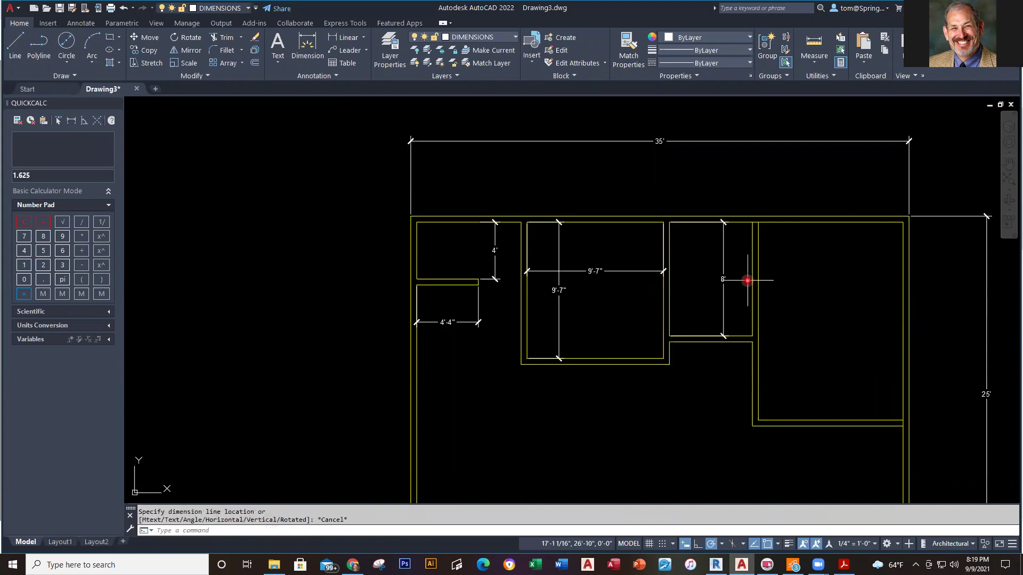
Dimension the narrow room's inside width between its side walls, placing the dimension line below the room's middle.
right_click(781, 268)
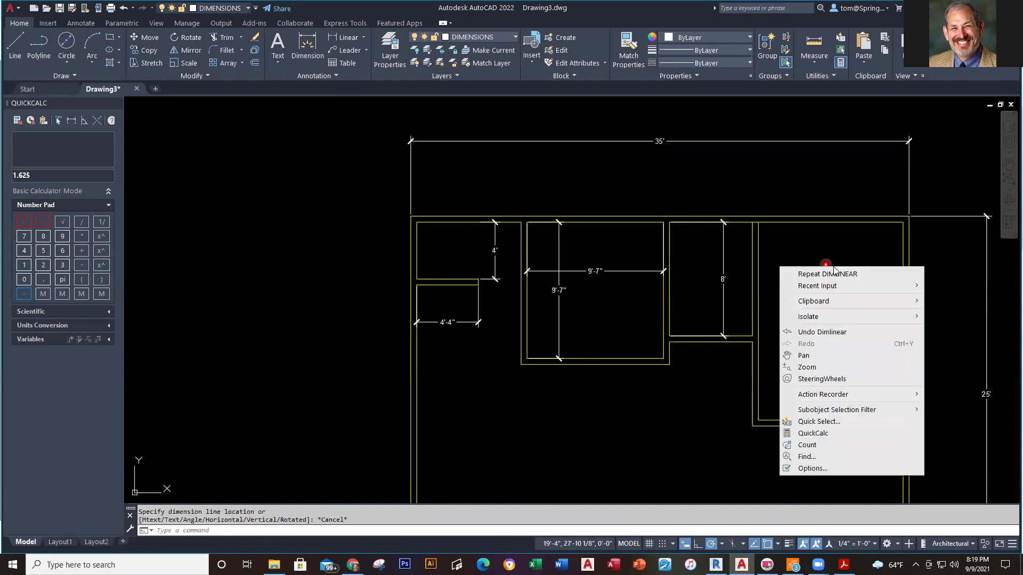
click(842, 274)
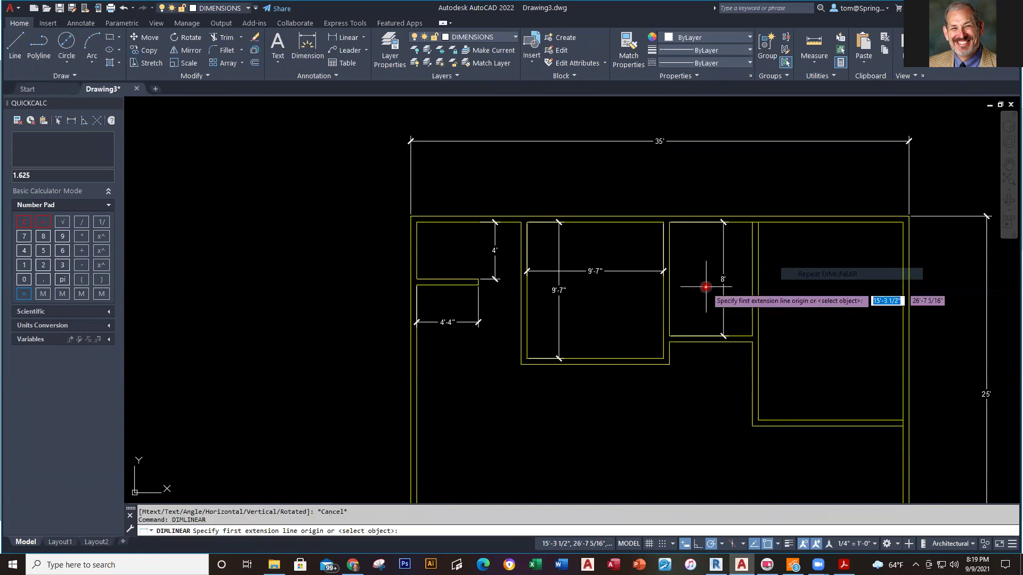
click(669, 279)
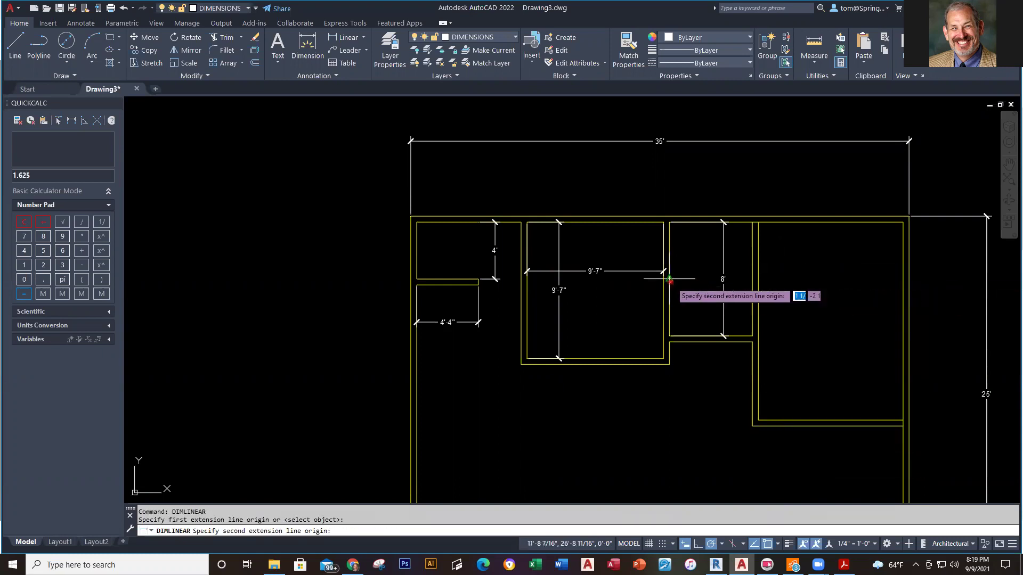
click(752, 279)
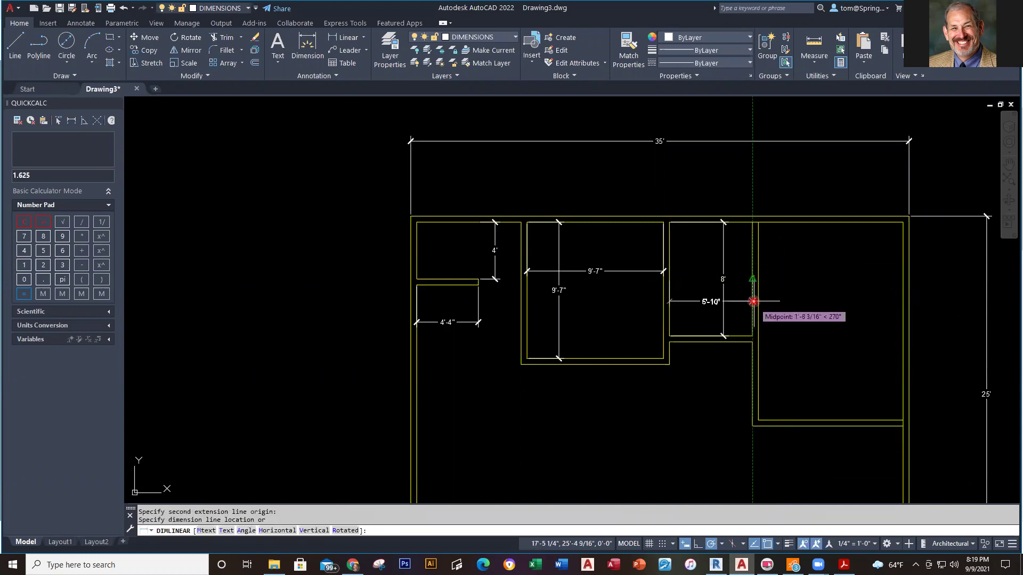
click(752, 301)
key(Escape)
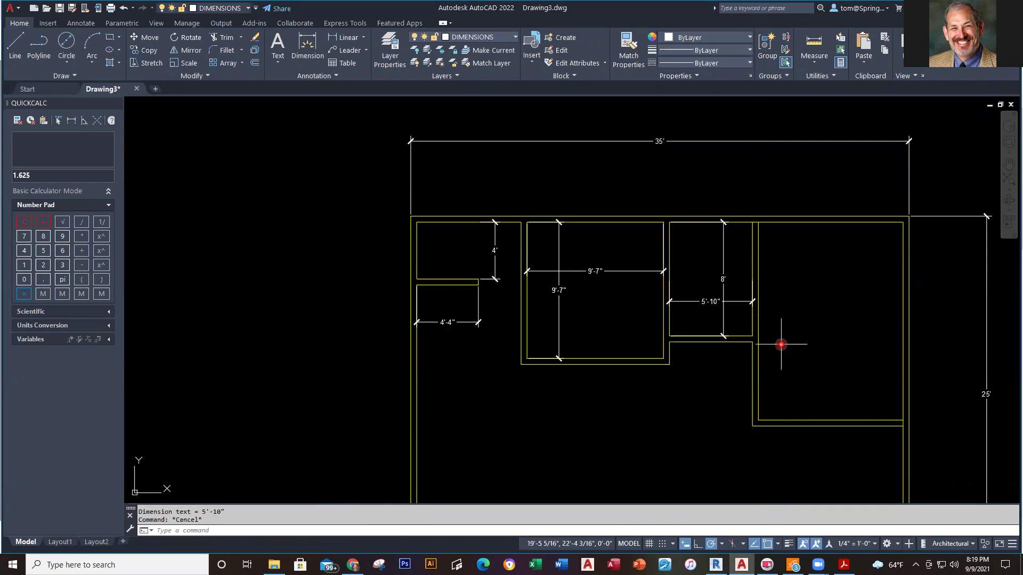
Dimension the large right room's inside width from its left wall to the right exterior wall's inner face.
right_click(835, 293)
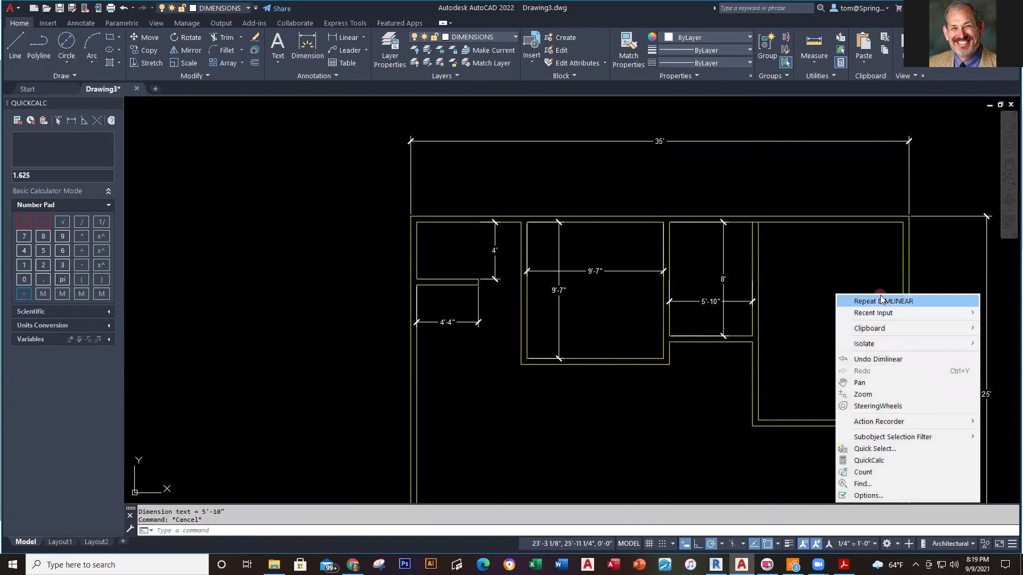
click(880, 301)
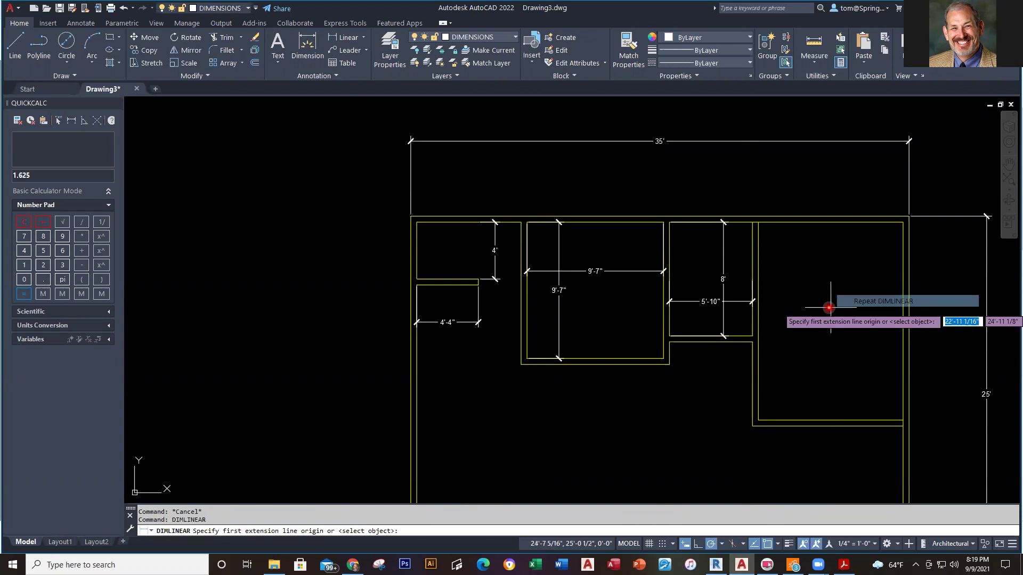
click(762, 321)
click(902, 320)
click(889, 287)
Dimension the large right room's inside height between its top and bottom walls, placed near the right exterior wall.
right_click(875, 269)
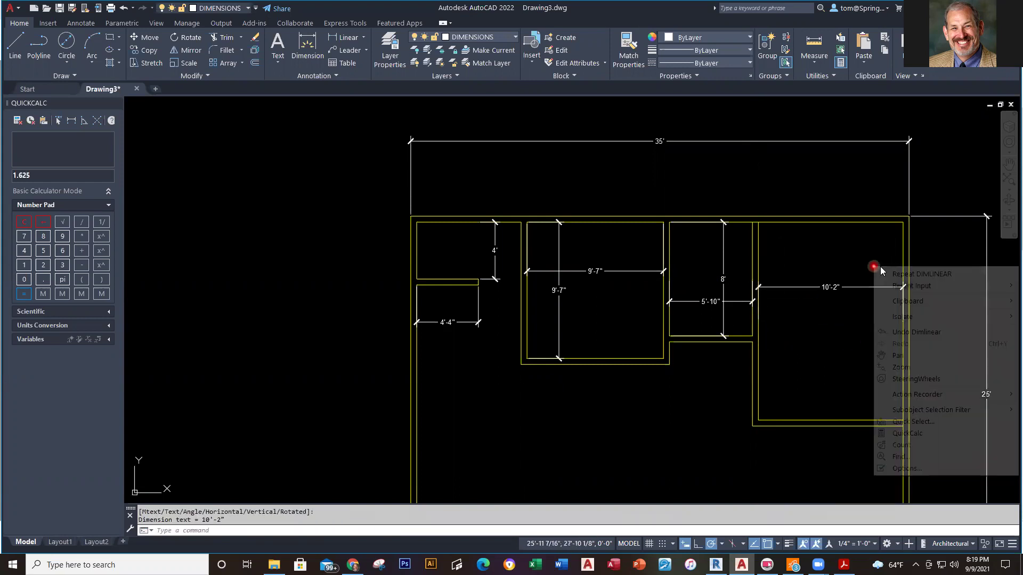
click(916, 274)
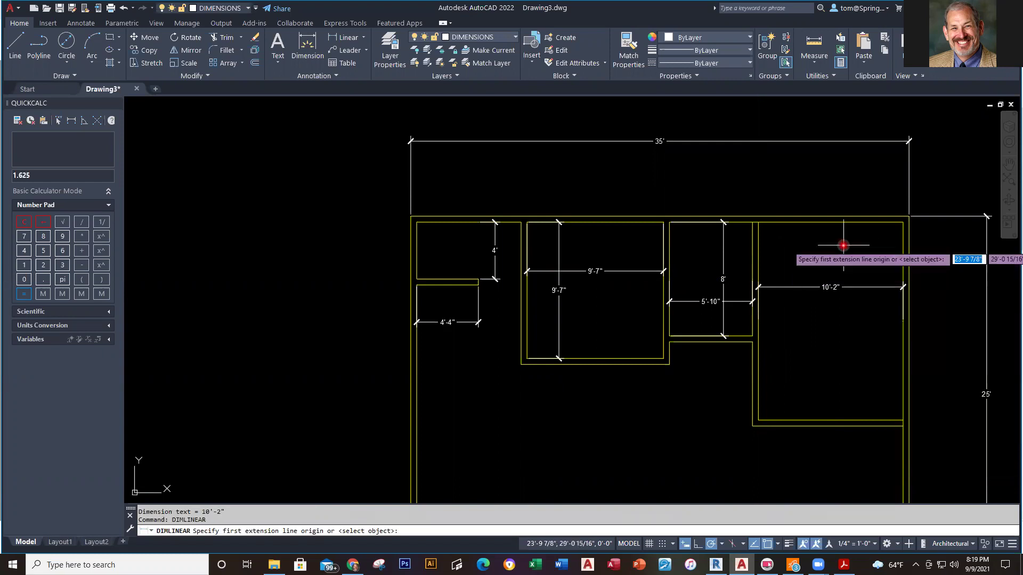
click(780, 224)
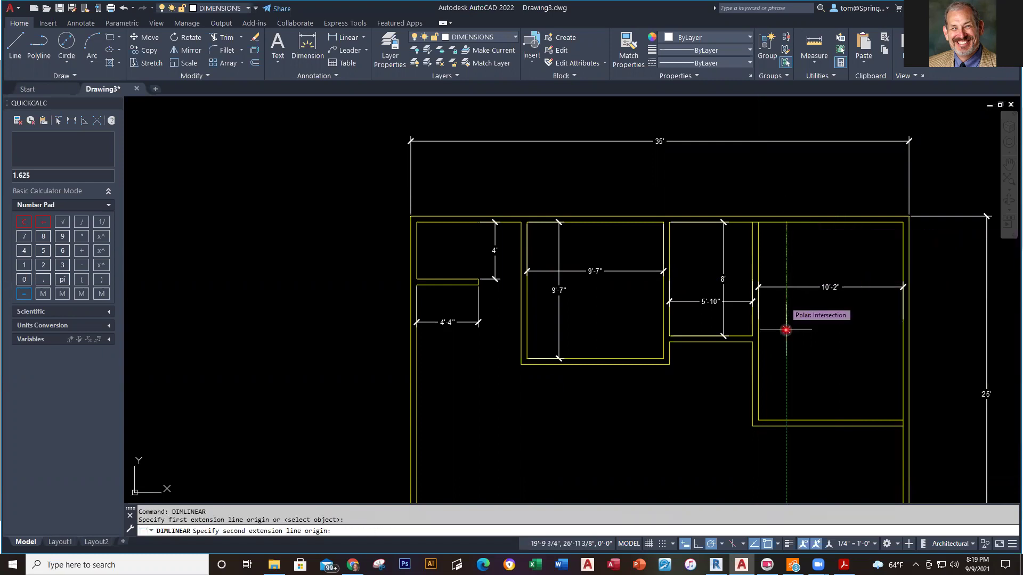
click(786, 420)
click(875, 383)
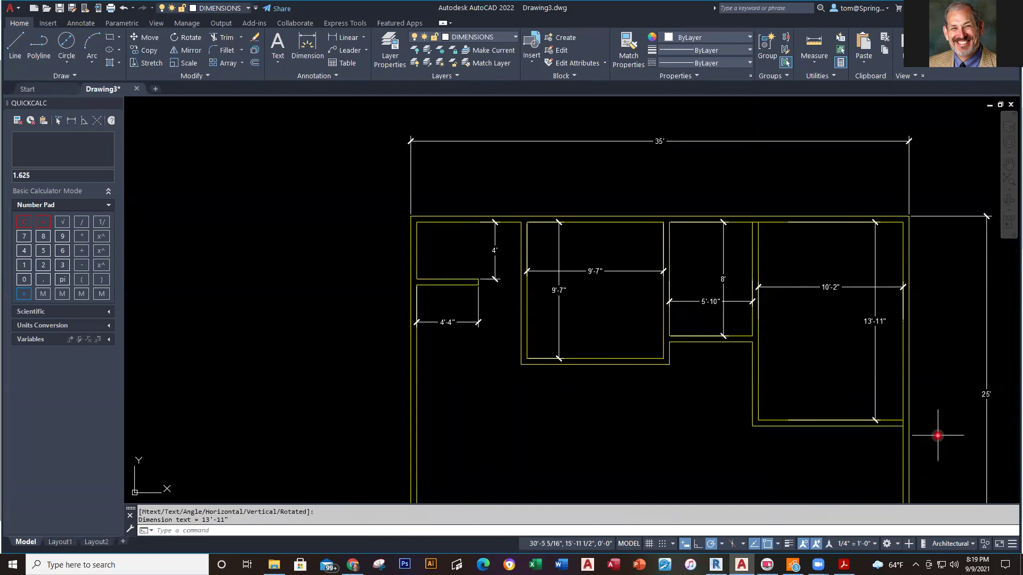
scroll(754, 418, down, 1)
scroll(734, 459, up, 1)
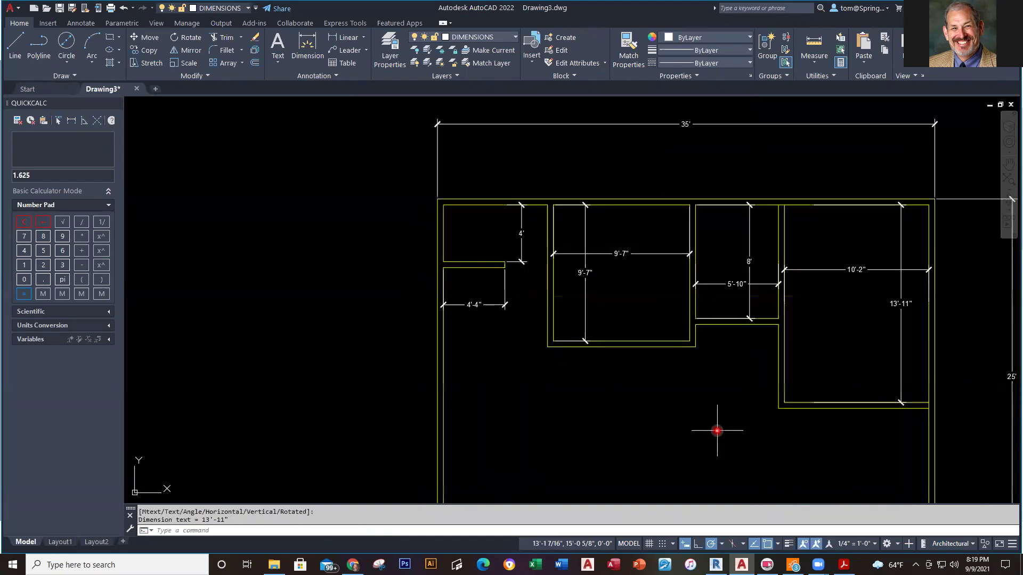
middle_drag(716, 430, 646, 432)
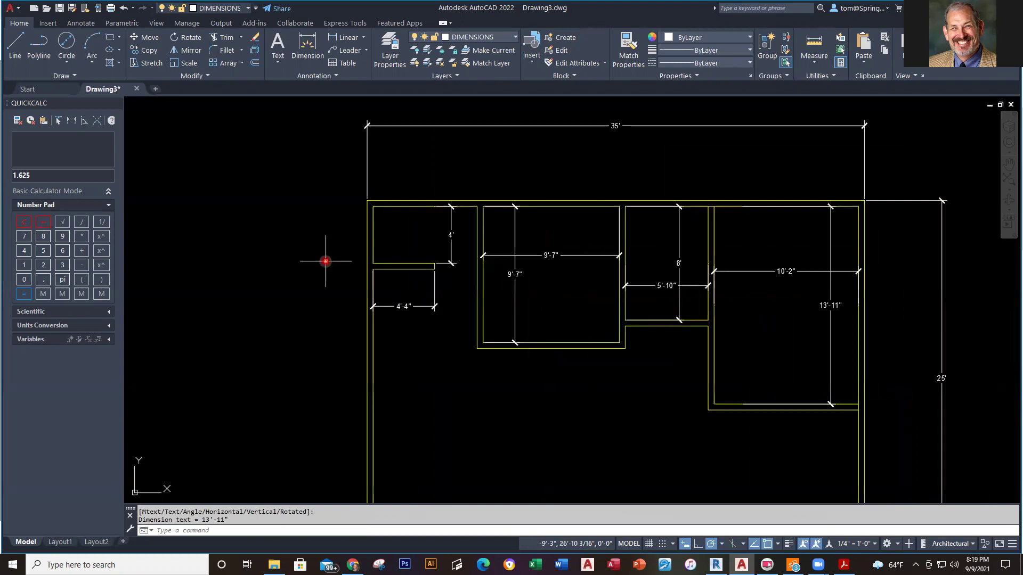
Check the door locations on the Floor Plan 1 reference in the browser, and make DOORS the current layer in AutoCAD.
middle_drag(356, 252, 361, 249)
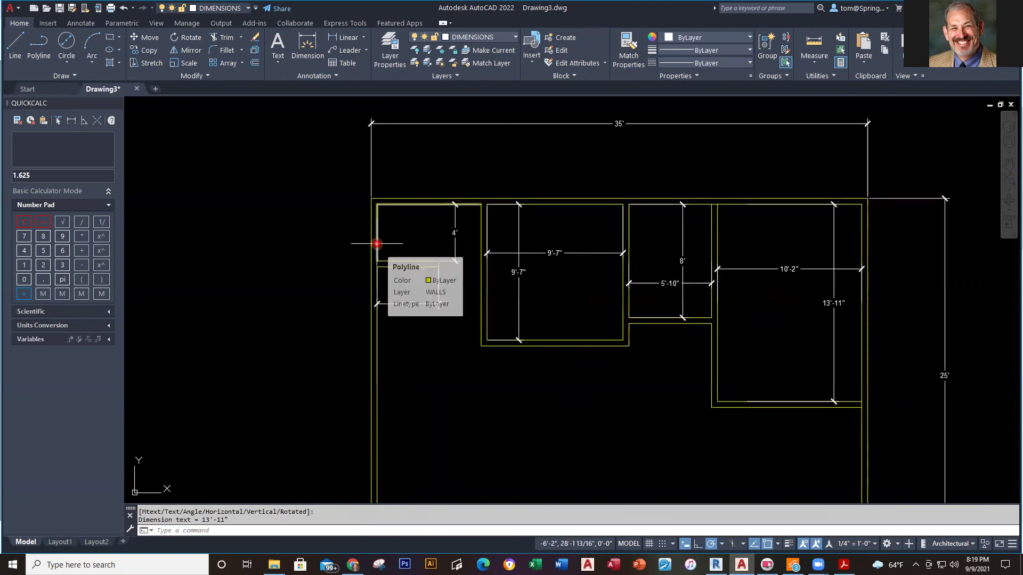
key(alt+Tab)
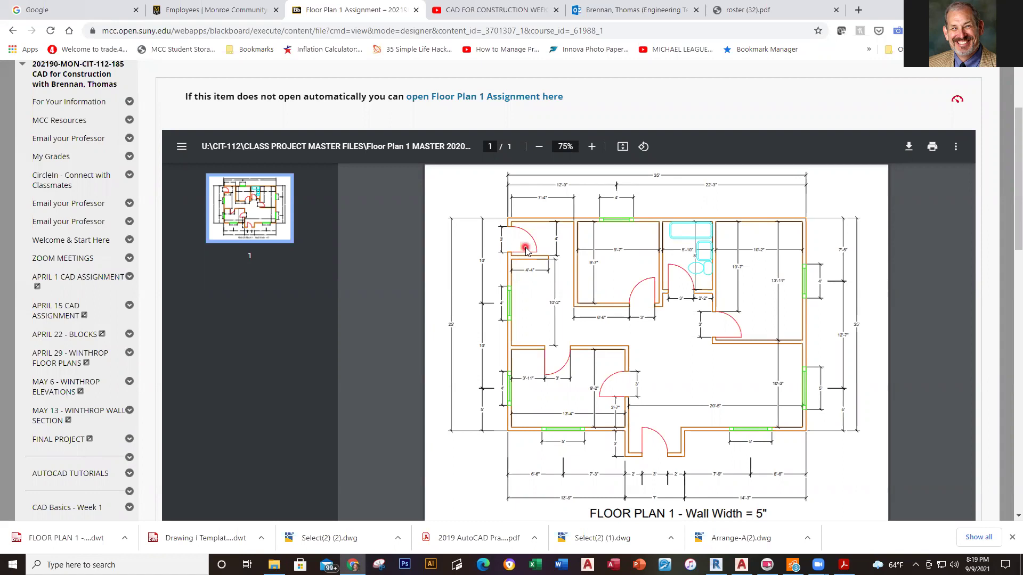
key(alt+Tab)
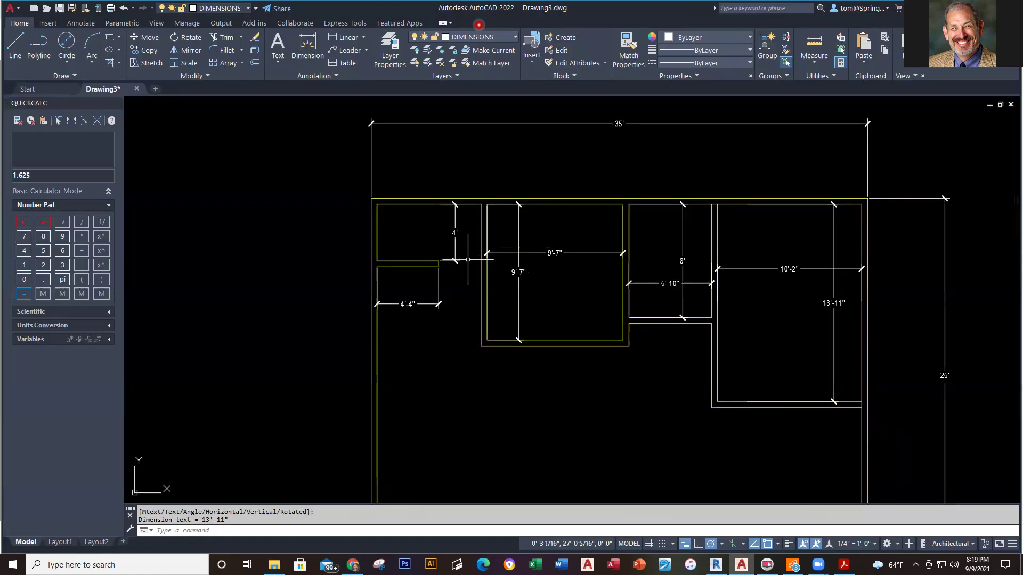
click(516, 38)
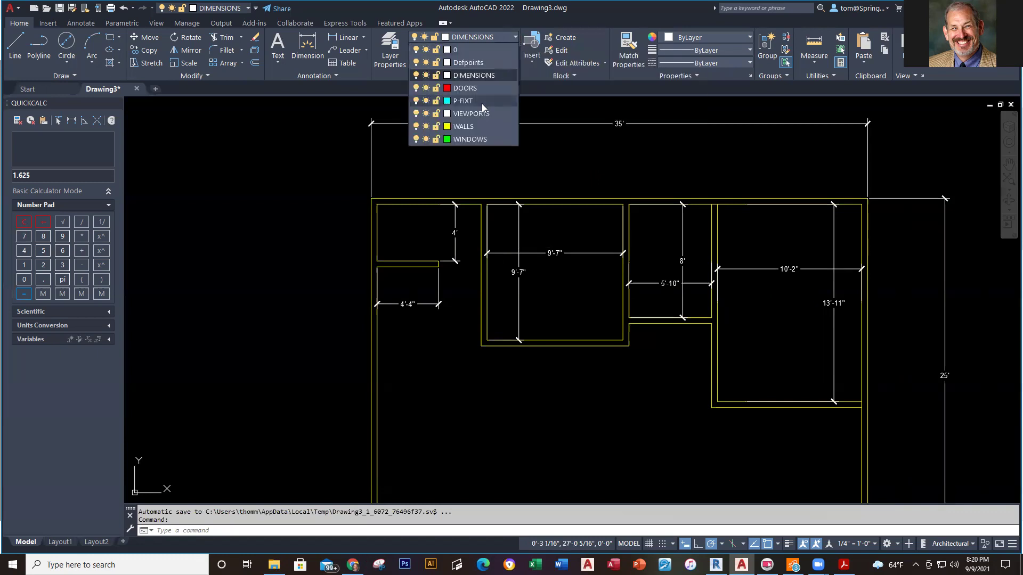
click(478, 86)
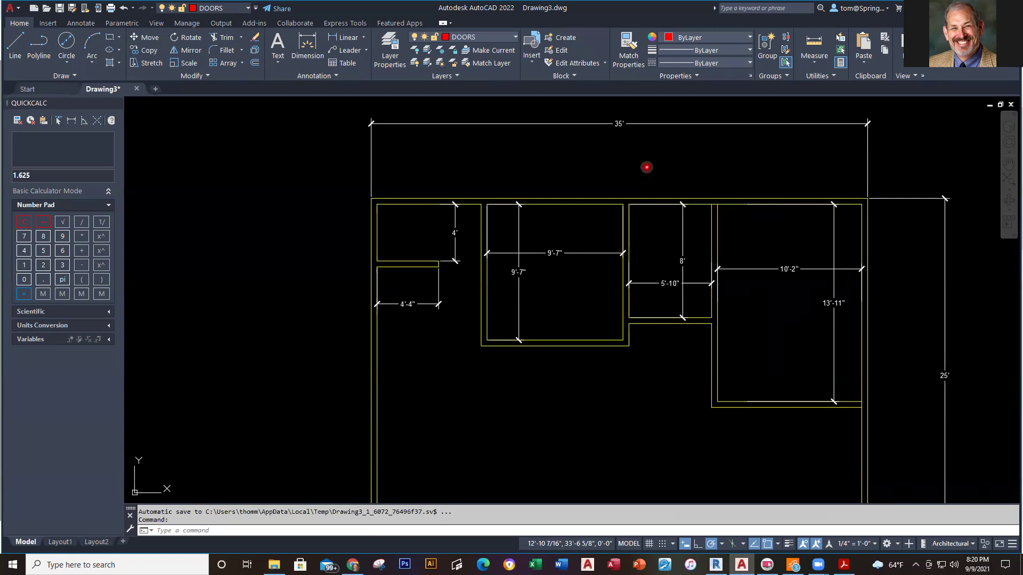
Insert the DOOR block with on-screen rotation on the left exterior wall's inner face, about 8 9/16" below the upper corner, swinging downward.
text(i)
key(Return)
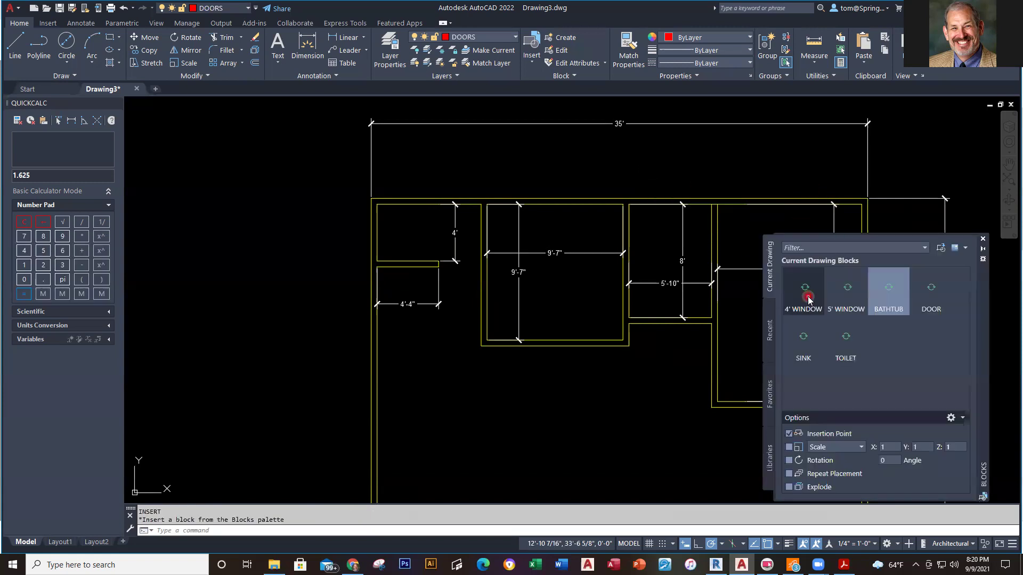
drag(808, 299, 944, 367)
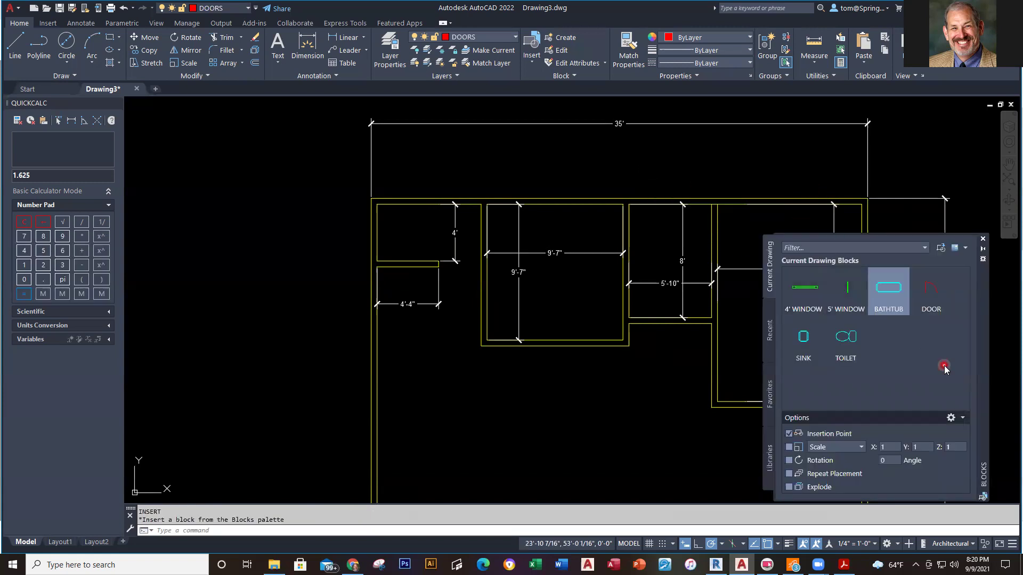
click(936, 300)
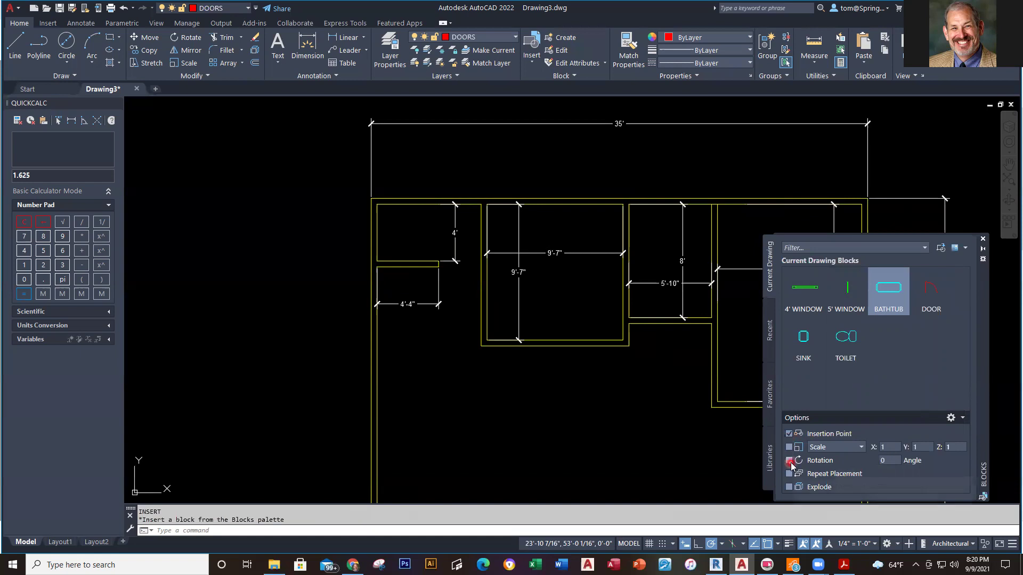
click(938, 300)
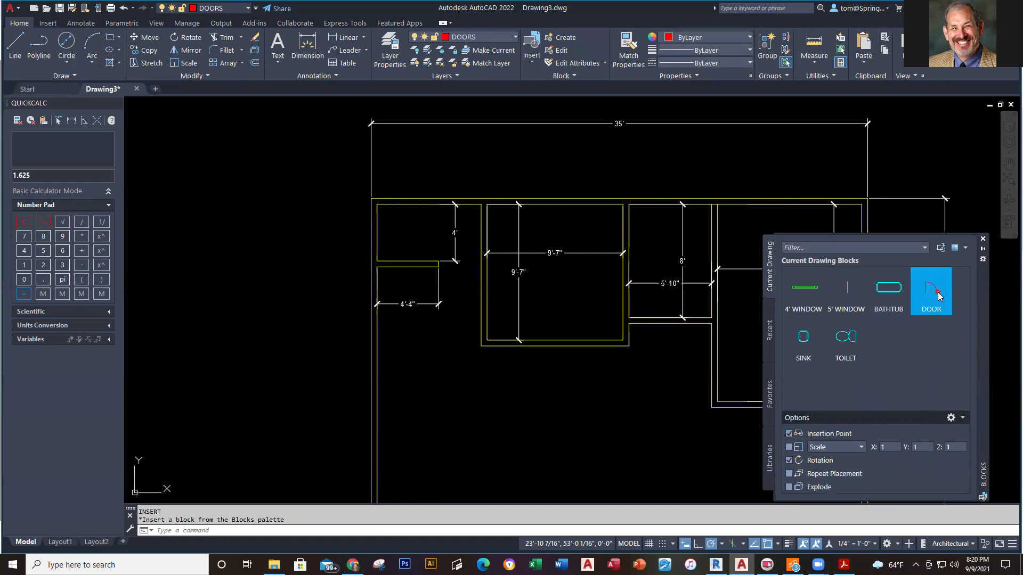
scroll(396, 219, up, 3)
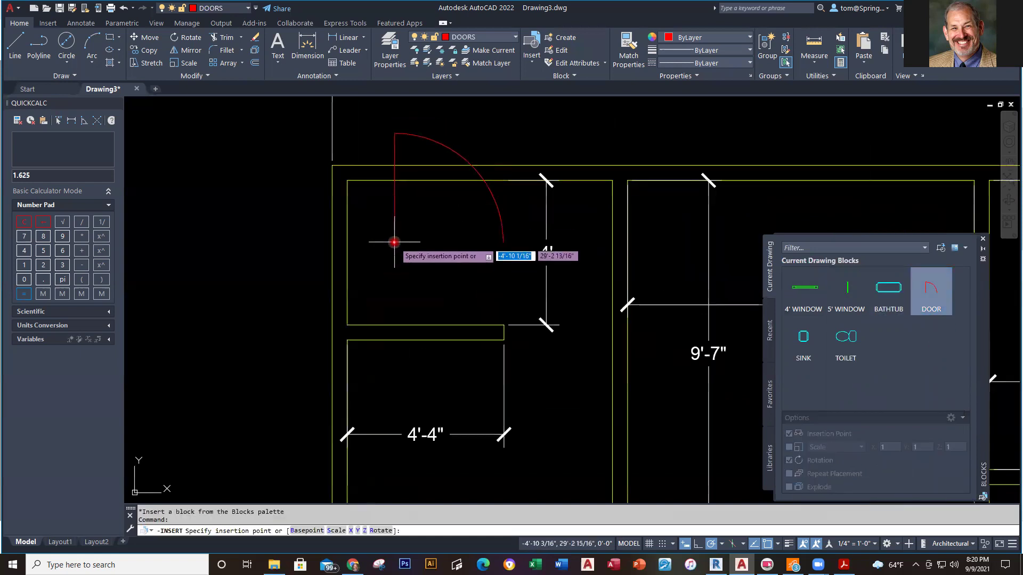
scroll(394, 224, down, 2)
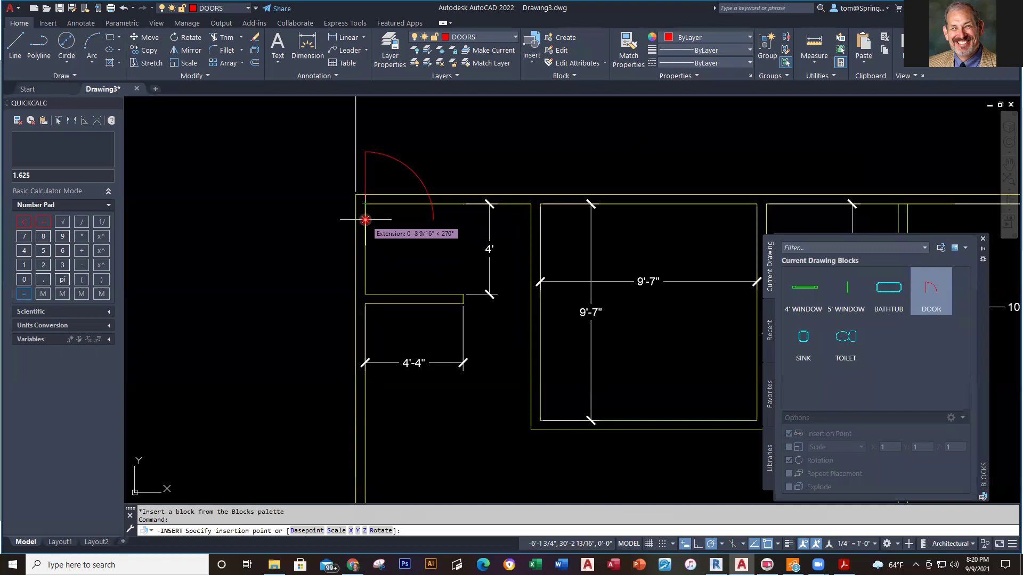
click(364, 219)
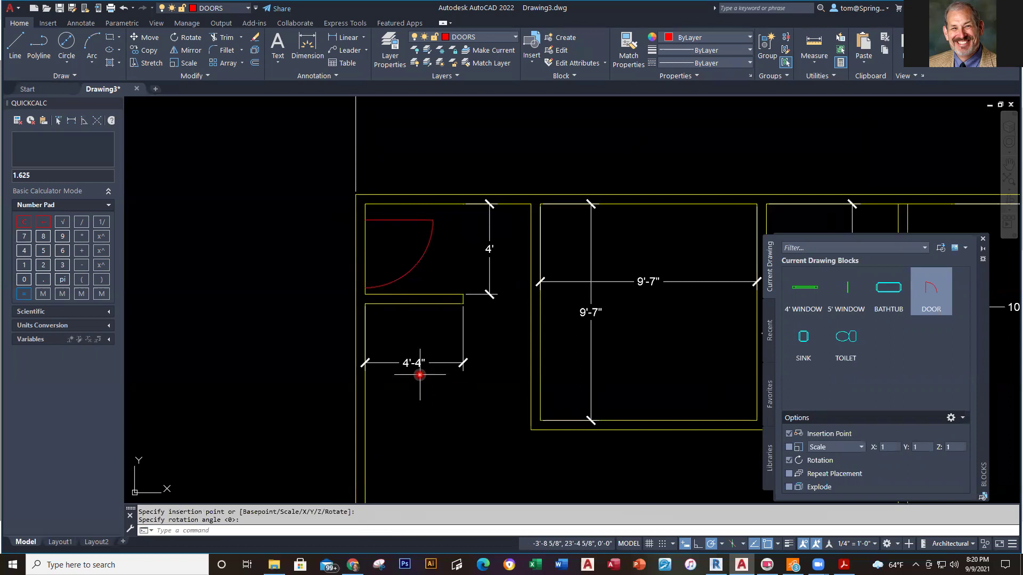
key(Escape)
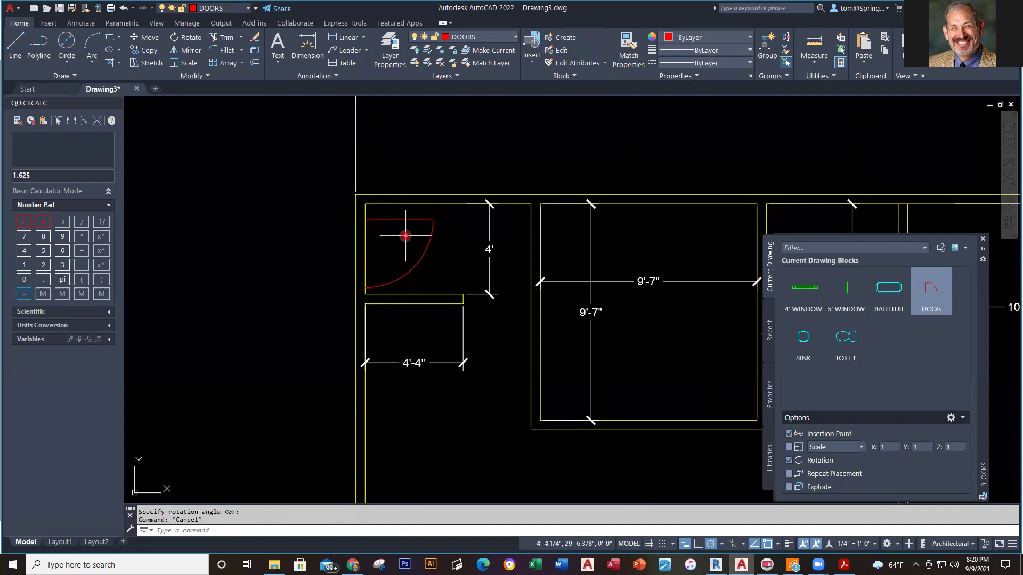
key(Escape)
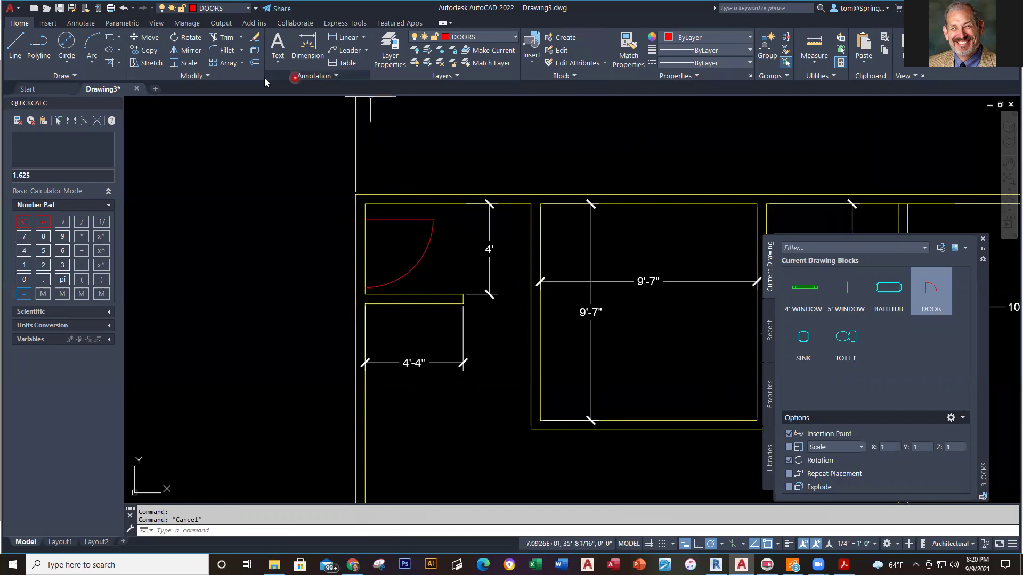
Mirror the door about its horizontal leaf line and erase the source object.
click(187, 55)
click(416, 219)
key(Return)
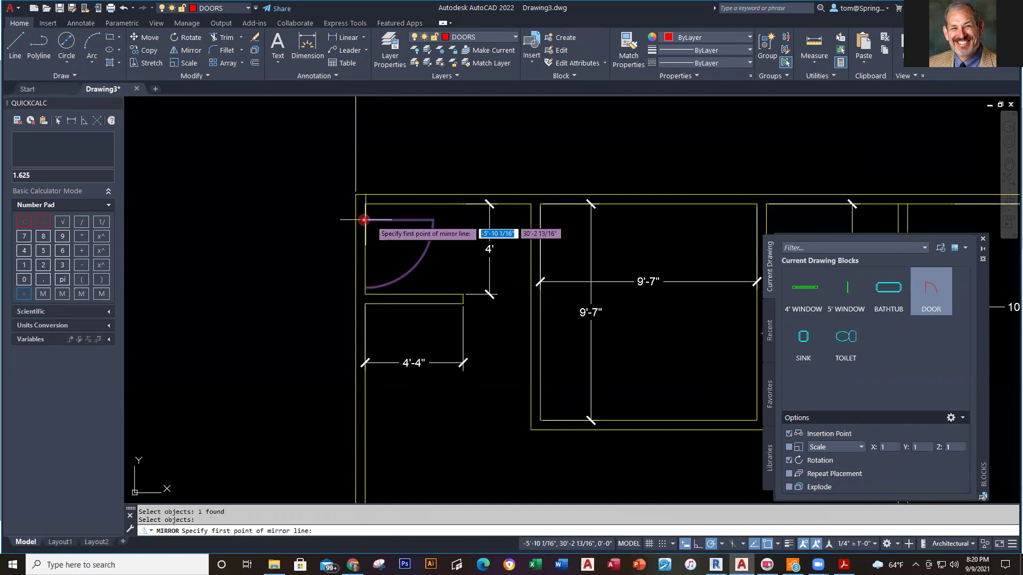
click(365, 219)
click(379, 224)
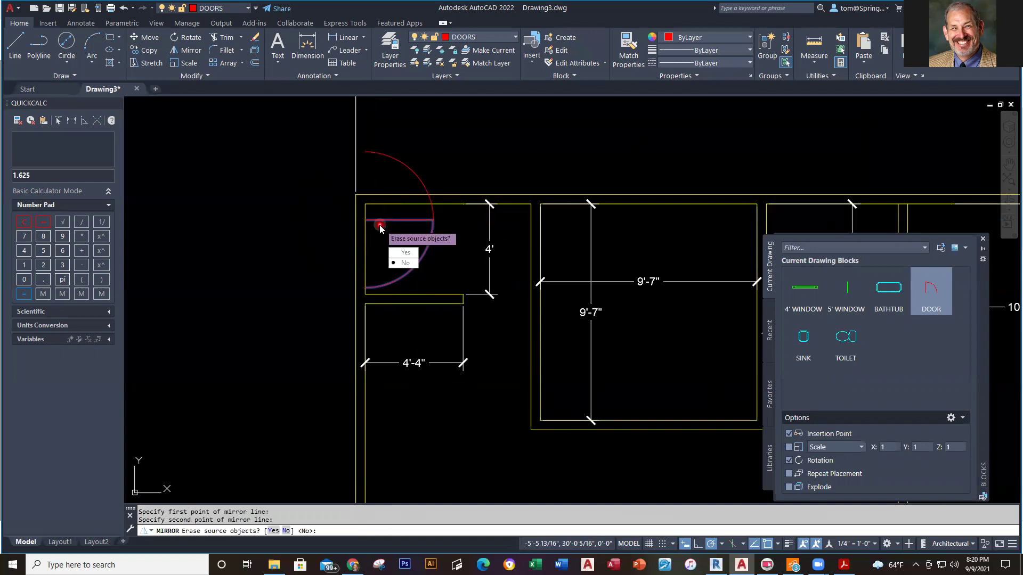
click(410, 252)
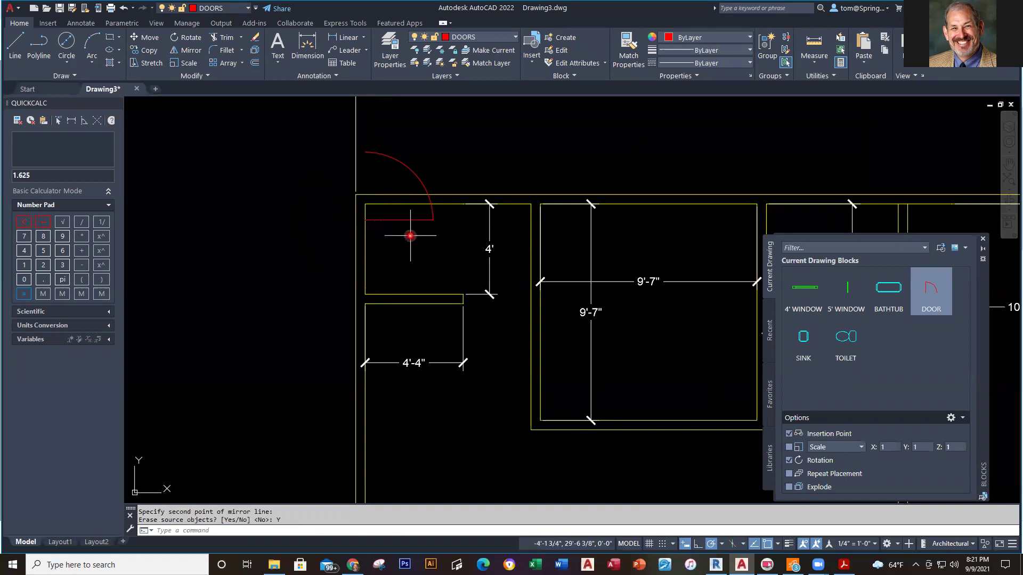
Move the mirrored door by its hinge point straight down the left exterior wall to just above the short interior wall.
text(m)
key(Return)
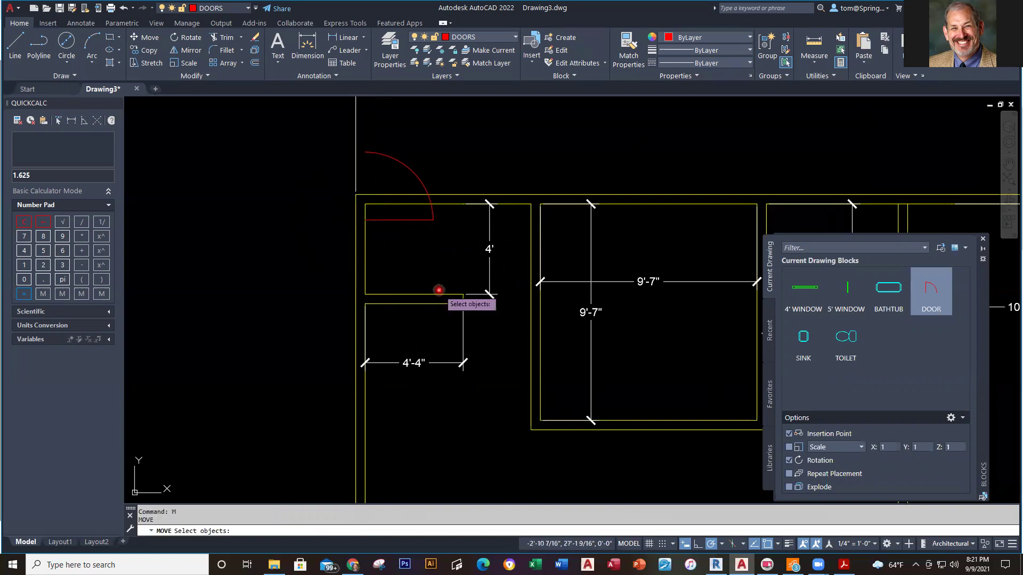
click(395, 219)
key(Return)
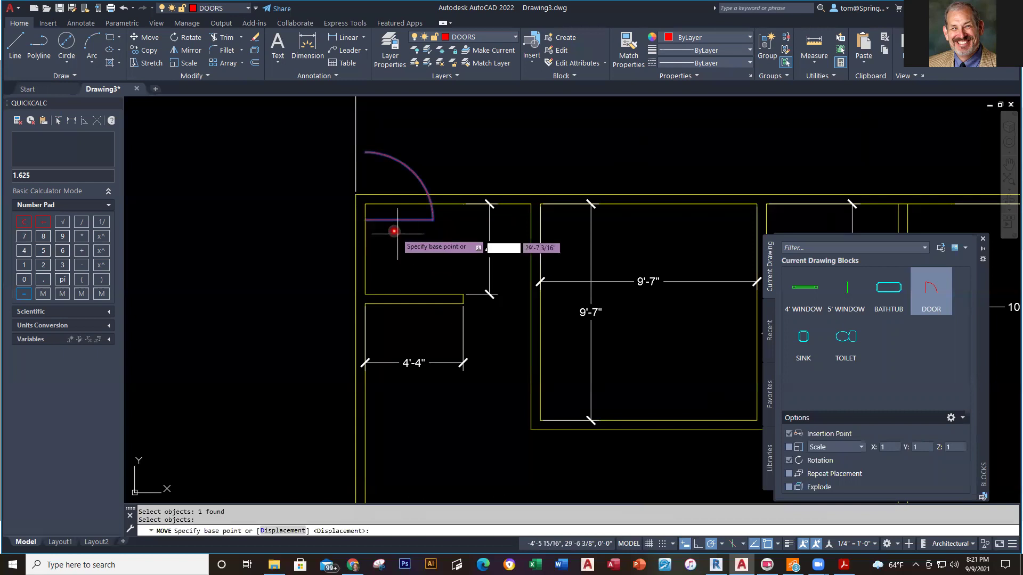
click(365, 219)
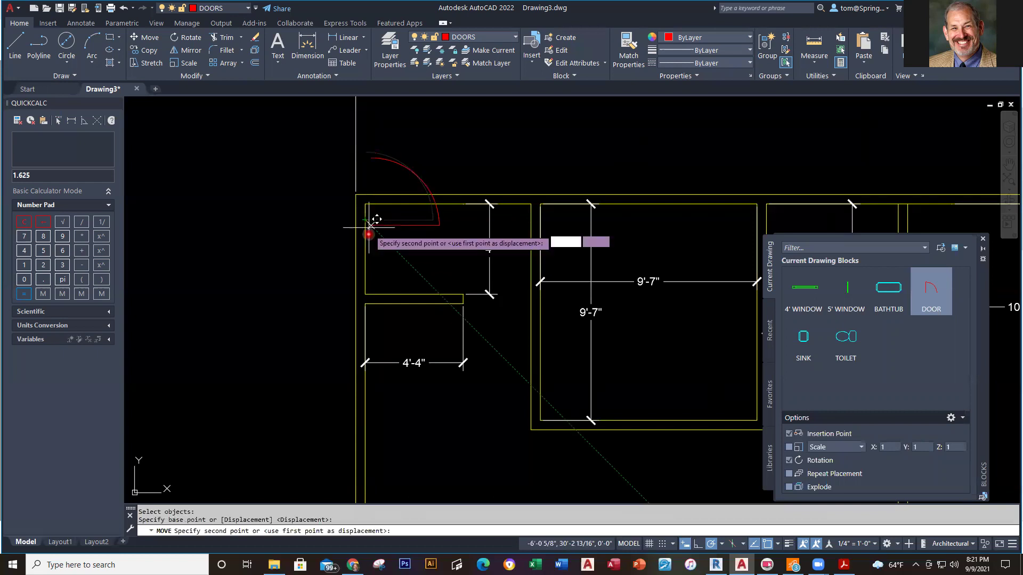
click(364, 283)
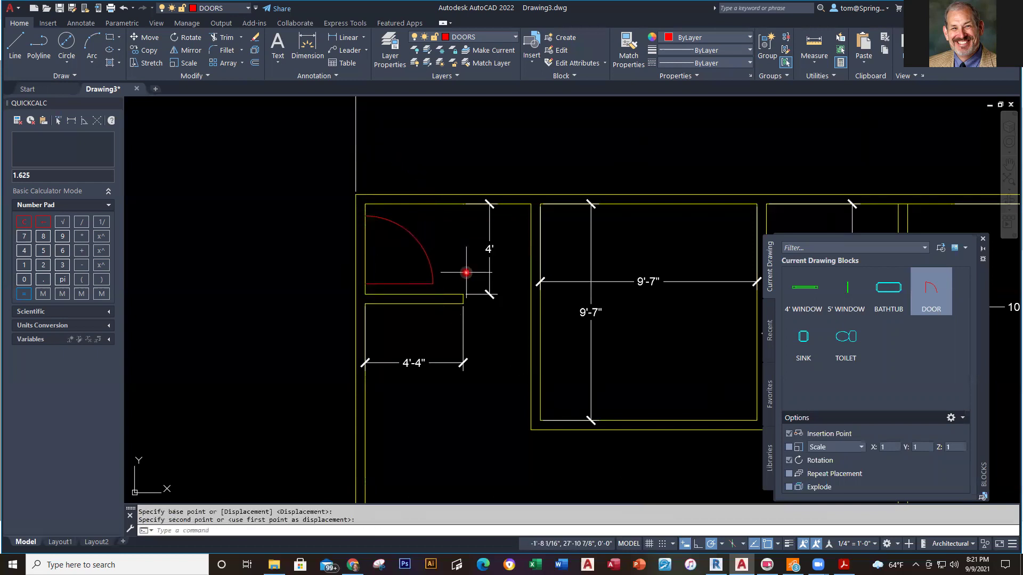
Make WALLS the current layer and draw a line across the left exterior wall at the upper end of the door's arc.
scroll(446, 233, up, 2)
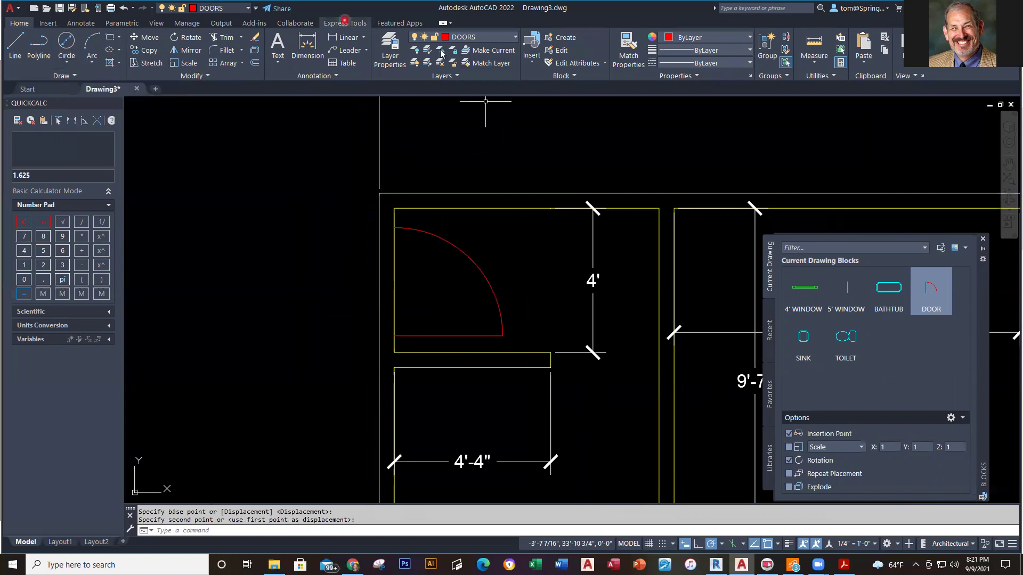
click(517, 38)
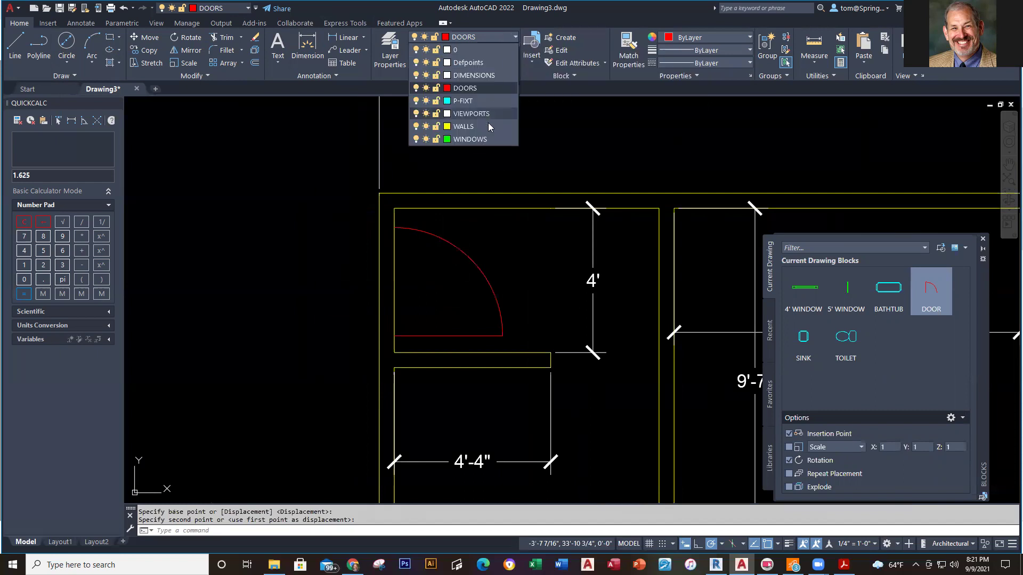
click(487, 122)
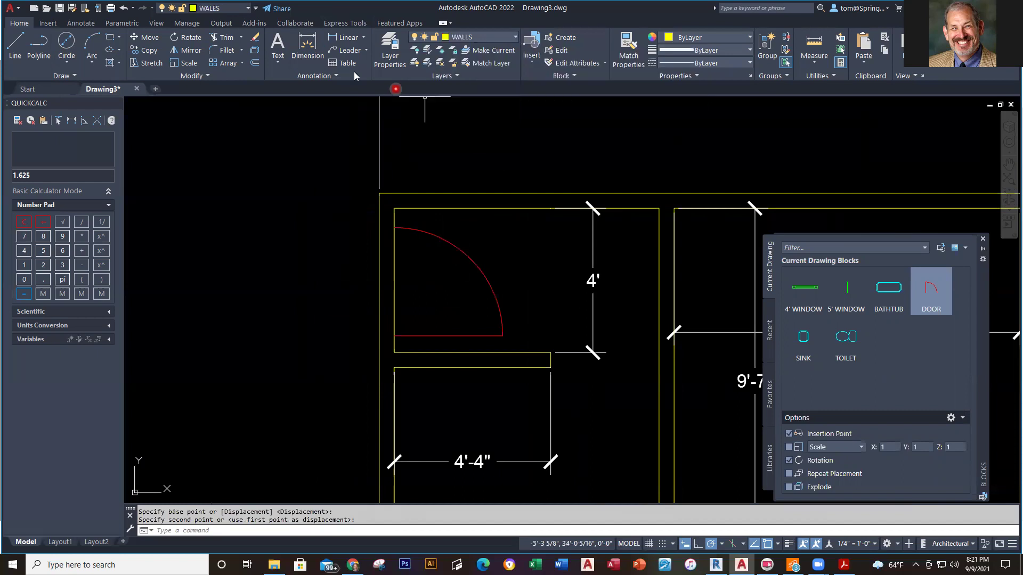
click(15, 42)
scroll(312, 201, up, 4)
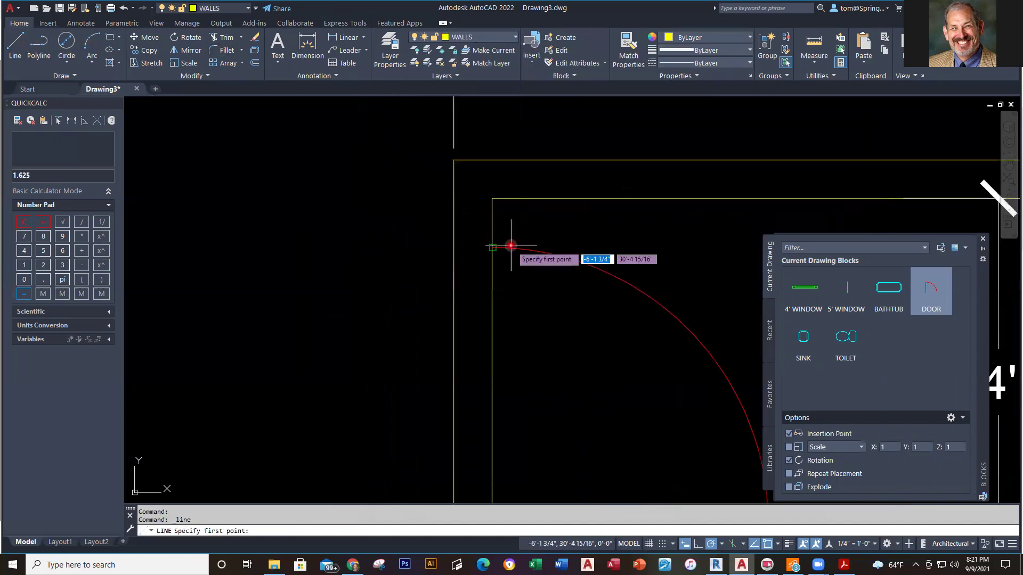
click(492, 247)
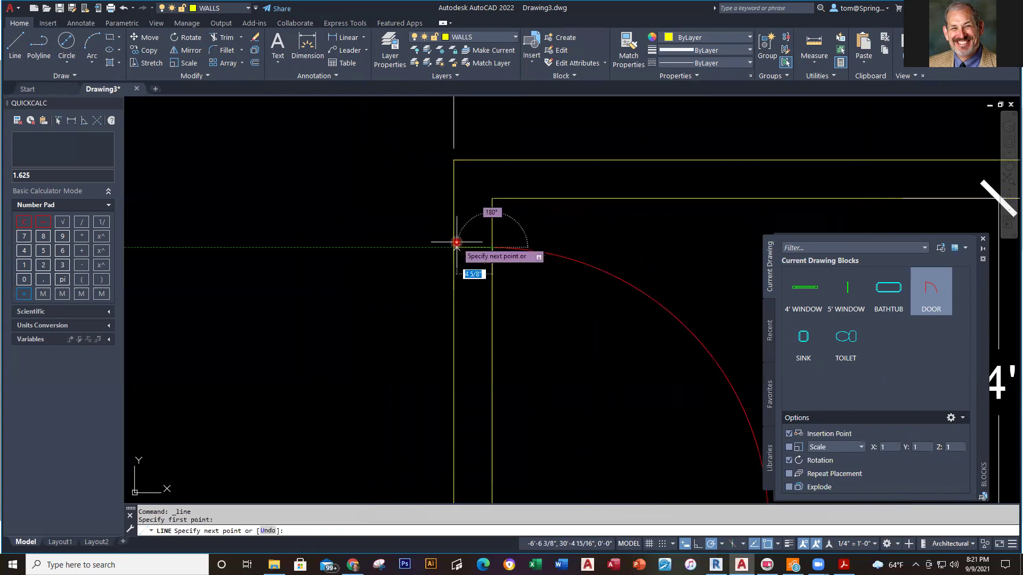
click(454, 247)
key(Escape)
scroll(513, 321, down, 3)
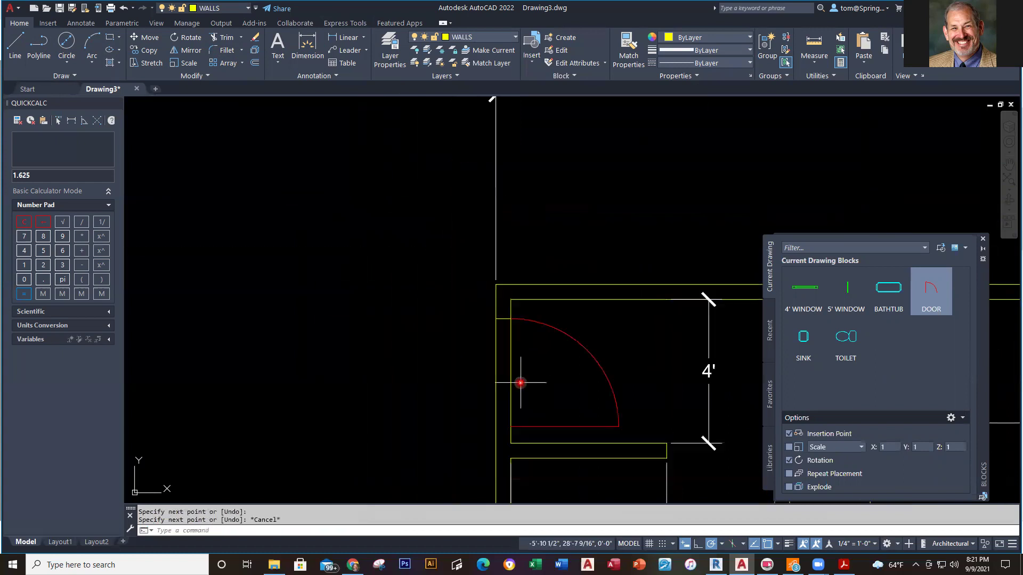
Draw a second line across the left exterior wall at the door's hinge point.
scroll(502, 347, up, 5)
right_click(525, 270)
click(548, 276)
click(475, 365)
click(411, 365)
key(Escape)
scroll(540, 274, down, 5)
scroll(541, 308, up, 4)
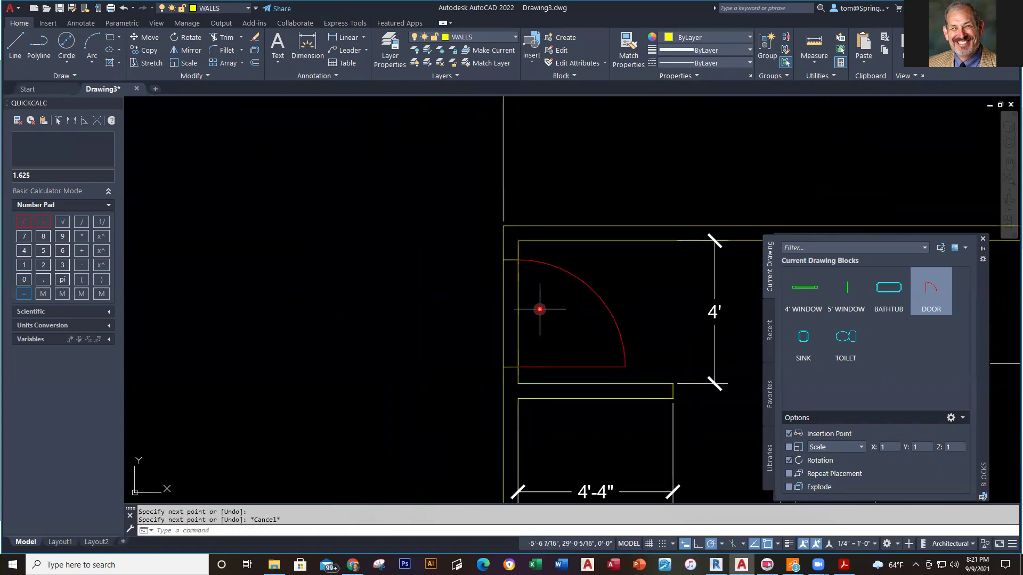
Trim both left exterior wall lines between the two jamb lines to create the door opening.
click(229, 42)
scroll(491, 343, down, 4)
key(Escape)
scroll(524, 338, down, 3)
middle_drag(532, 338, 393, 316)
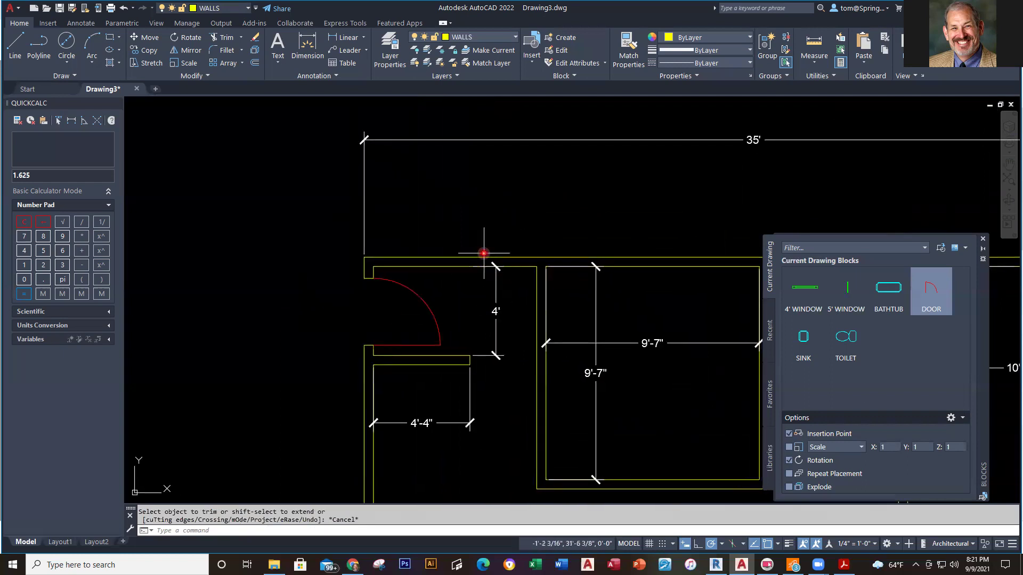
Draw a line across the lower wall of the 9'-7" square room, 6'6" from its outer left corner.
scroll(455, 286, down, 2)
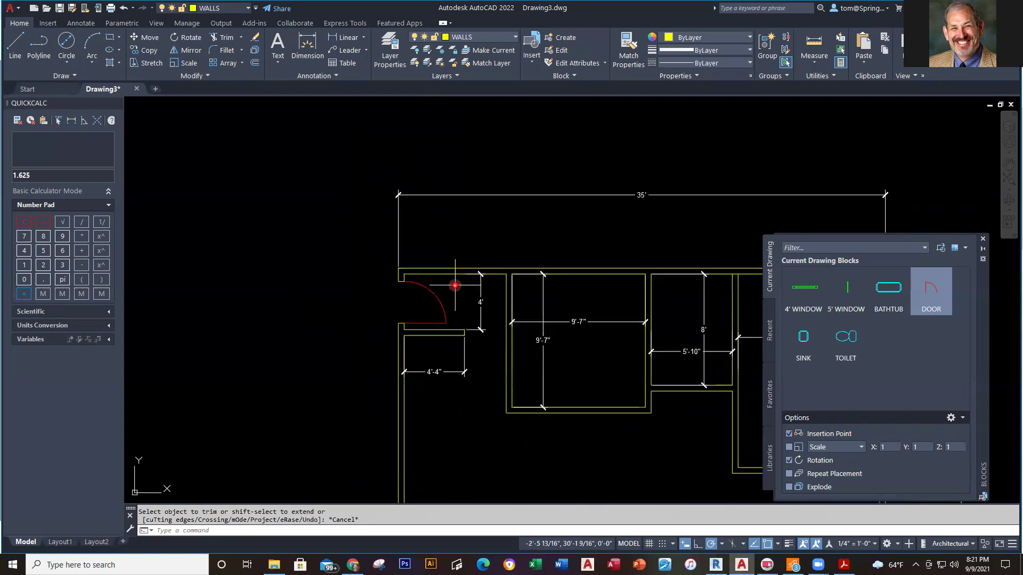
scroll(455, 286, down, 2)
mouse_move(524, 348)
middle_down()
mouse_move(431, 275)
mouse_move(426, 222)
mouse_move(409, 208)
middle_up()
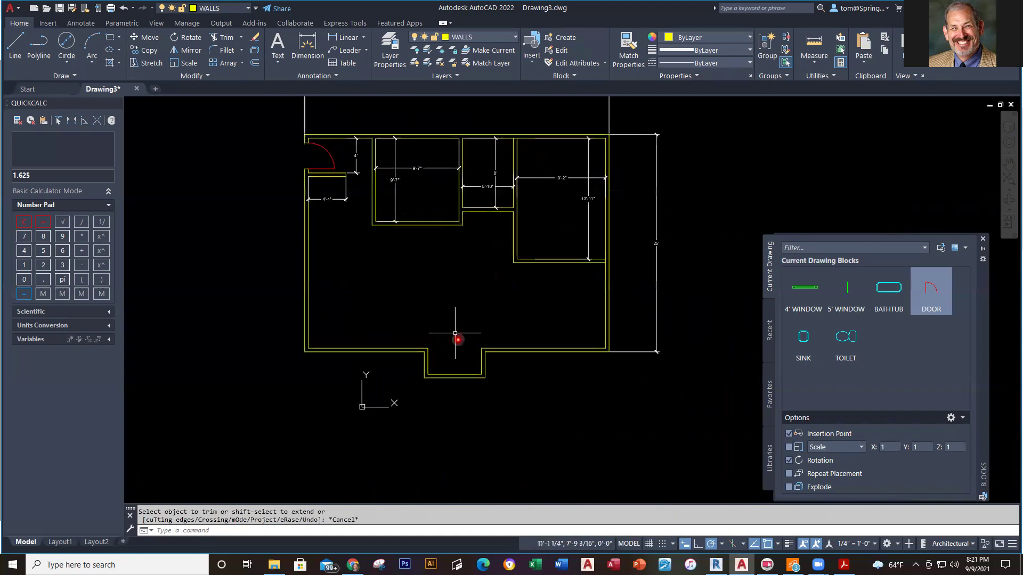
scroll(436, 165, up, 4)
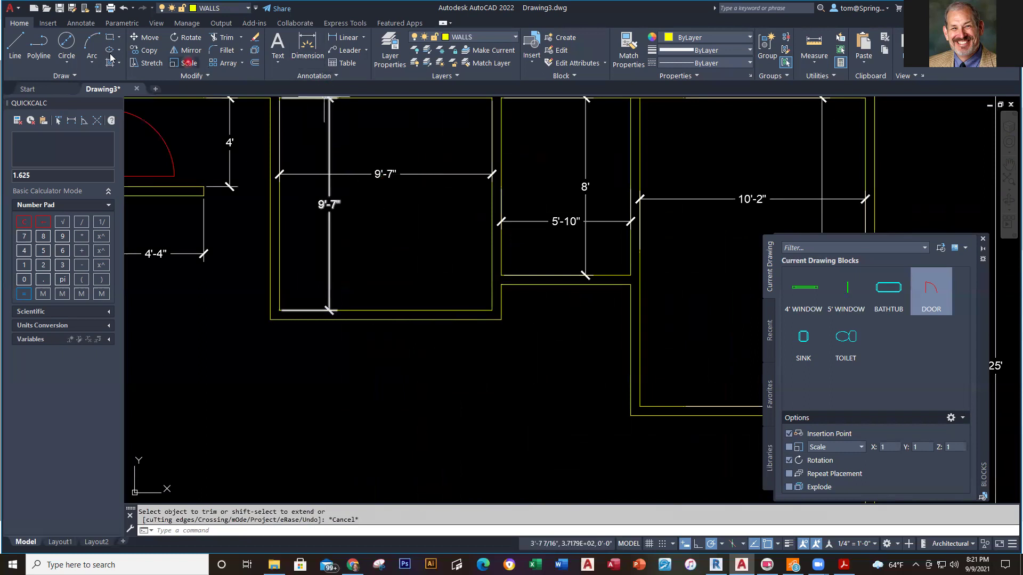
click(15, 43)
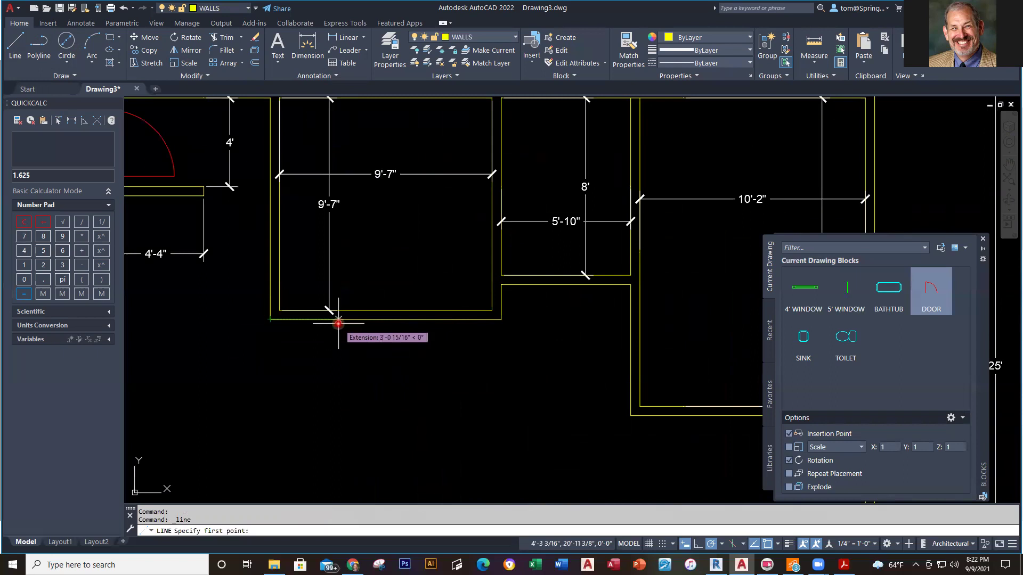
text(6'6)
key(Return)
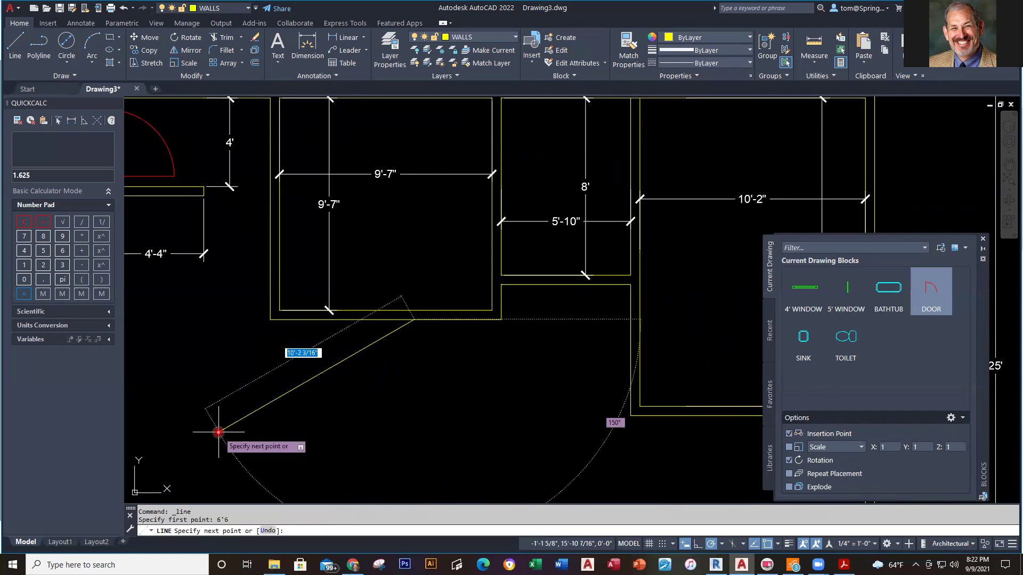
scroll(347, 408, up, 4)
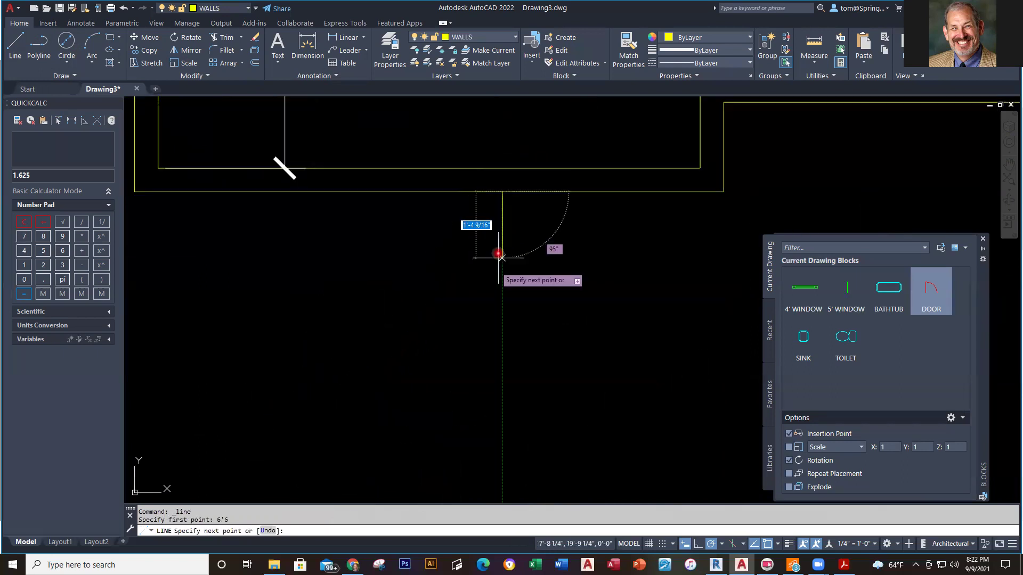
click(505, 166)
key(Escape)
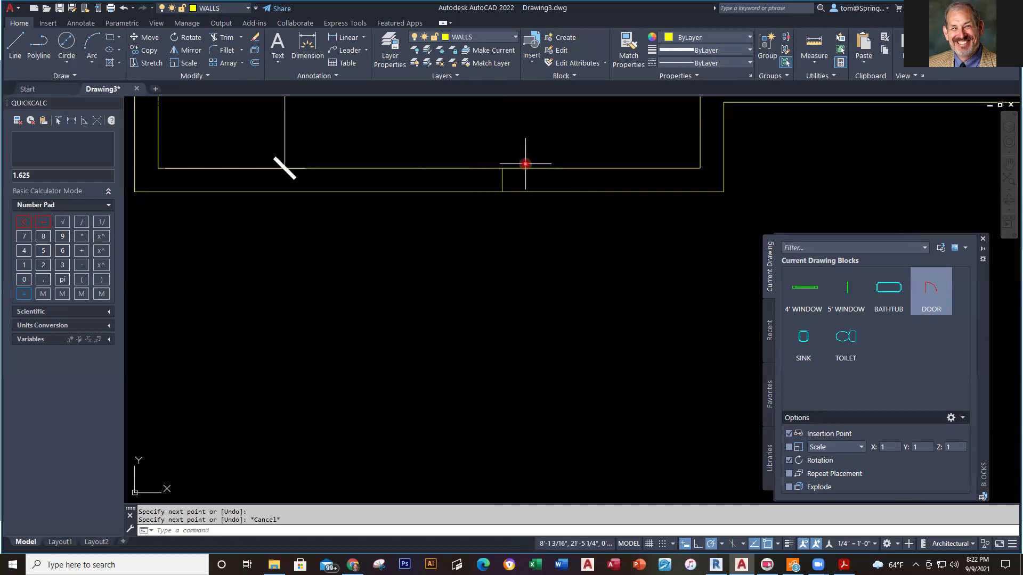
Offset the new jamb line 36 inches to the right within the lower wall of the square room.
click(228, 41)
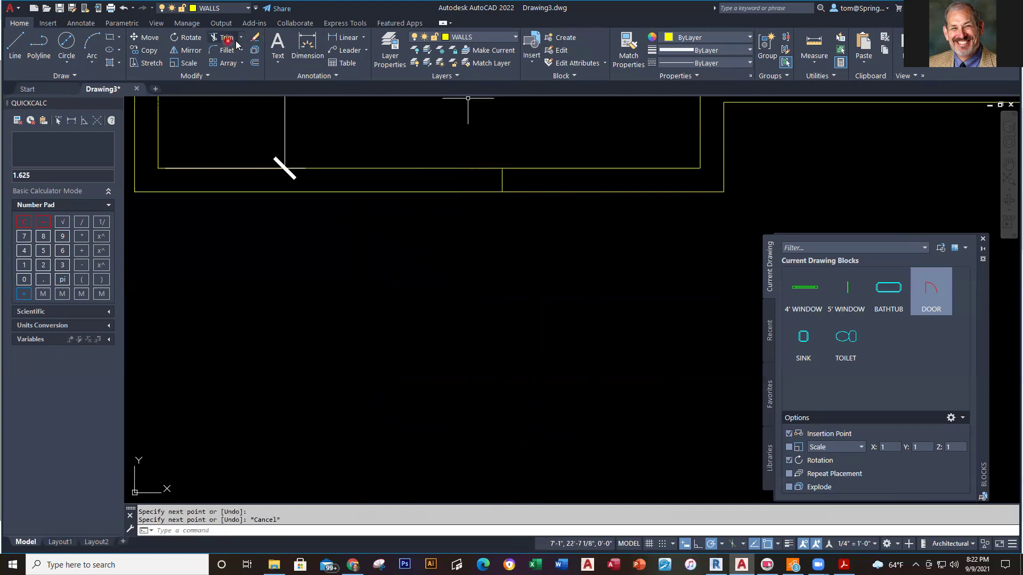
click(255, 62)
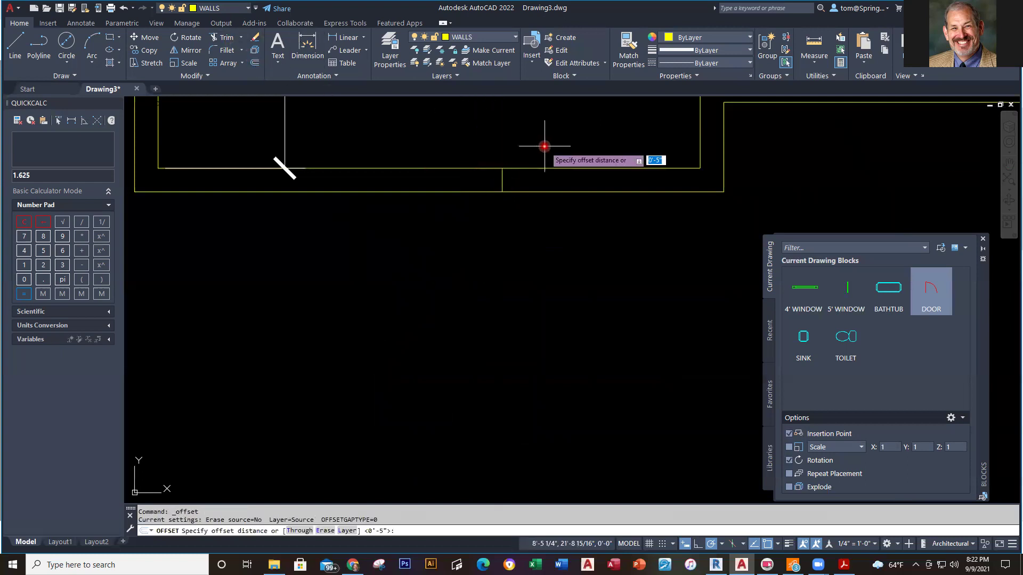
text(36)
key(Return)
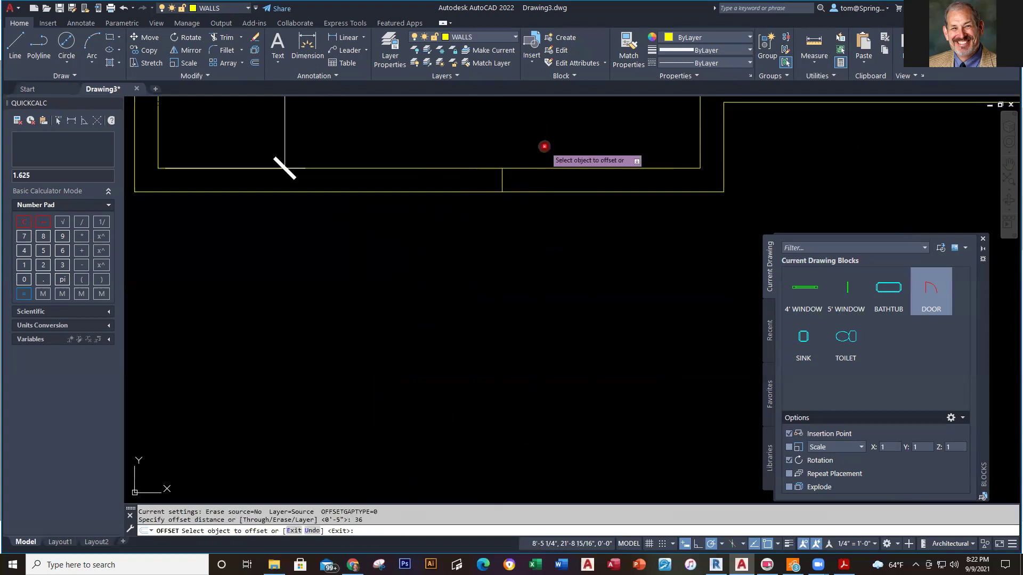
click(502, 178)
click(599, 184)
key(Escape)
Make DOORS the current layer and insert the DOOR block at the upper end of the left jamb line.
scroll(648, 240, down, 5)
middle_drag(626, 264, 589, 353)
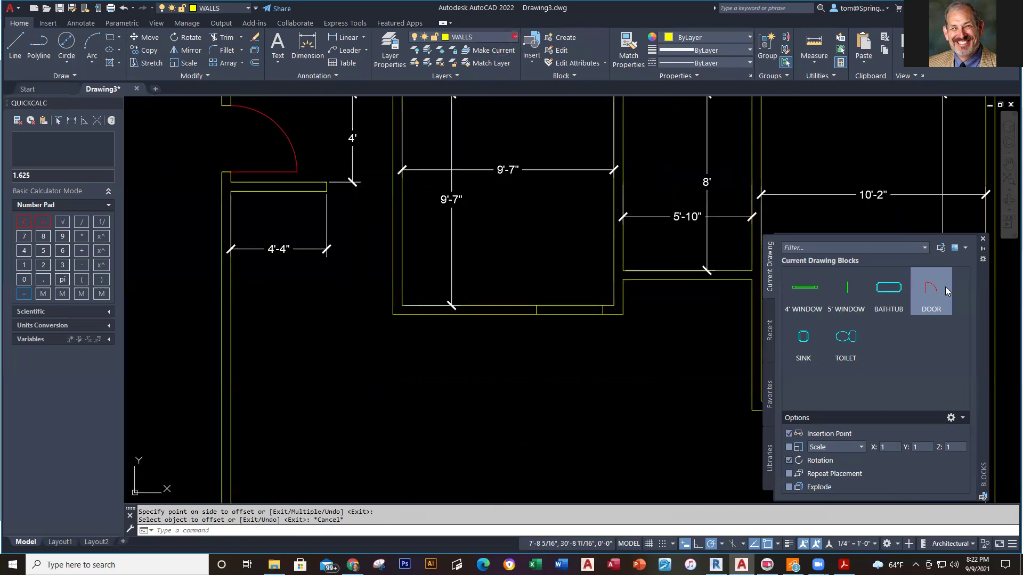
click(514, 36)
click(465, 88)
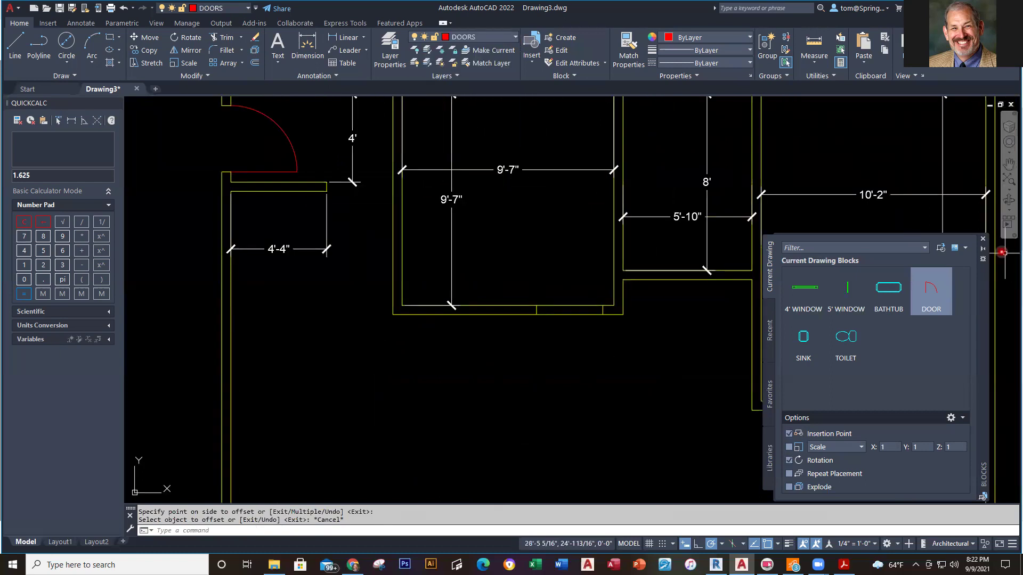
mouse_move(931, 290)
mouse_down()
mouse_move(559, 282)
mouse_move(534, 290)
mouse_move(536, 305)
mouse_up()
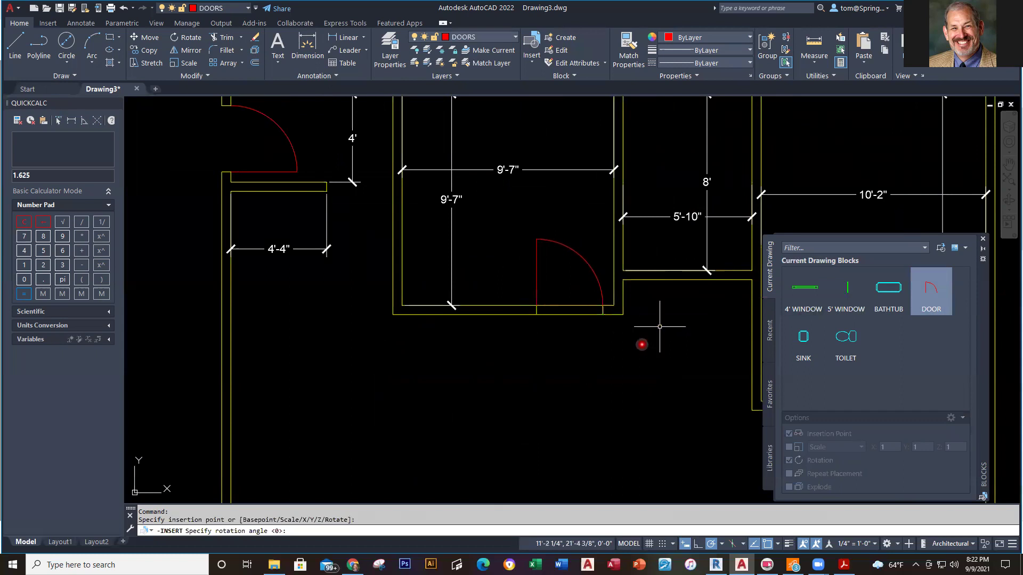
key(Escape)
Trim both lower wall lines between the two jamb lines to open the square room's doorway.
scroll(636, 339, up, 2)
text(tr)
key(Return)
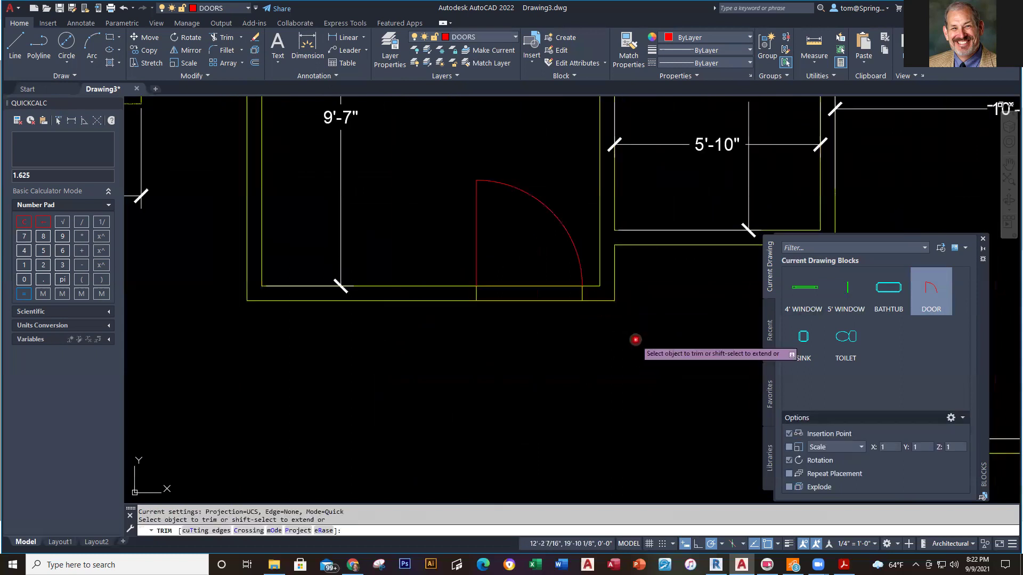
drag(548, 259, 552, 424)
key(Escape)
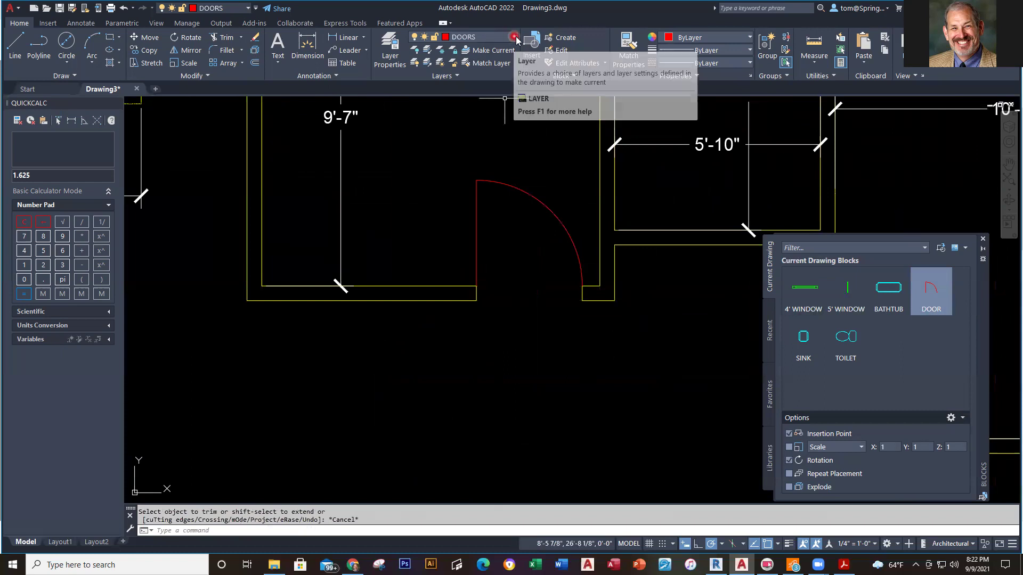
On the DIMENSIONS layer, add a linear dimension below the wall from its outer left corner to the door's left jamb.
click(509, 40)
click(337, 47)
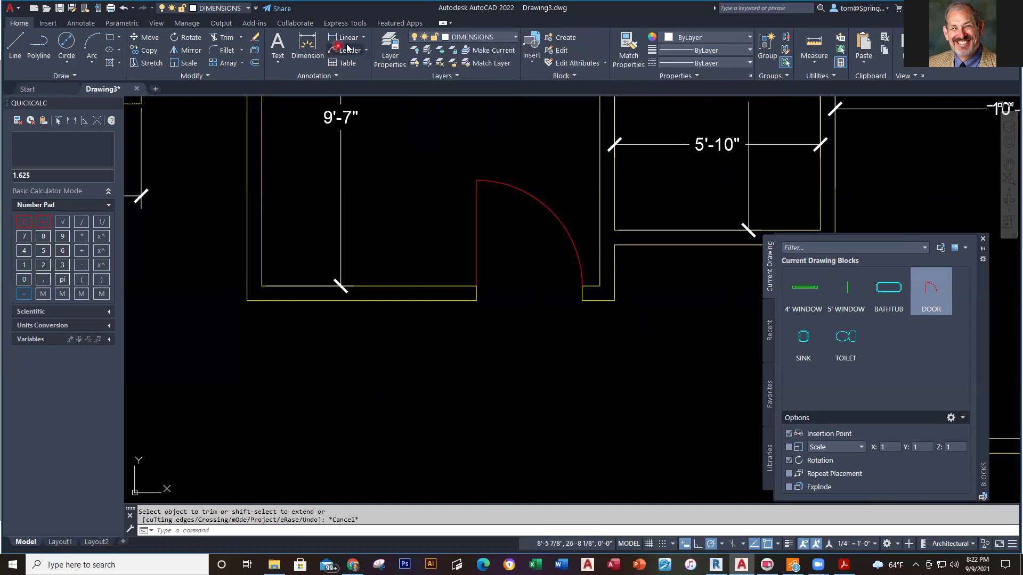
click(349, 39)
click(247, 307)
click(475, 300)
click(475, 349)
Make WALLS the current layer and check the bathroom door's position on the Floor Plan 1 assignment in the browser.
scroll(560, 426, down, 4)
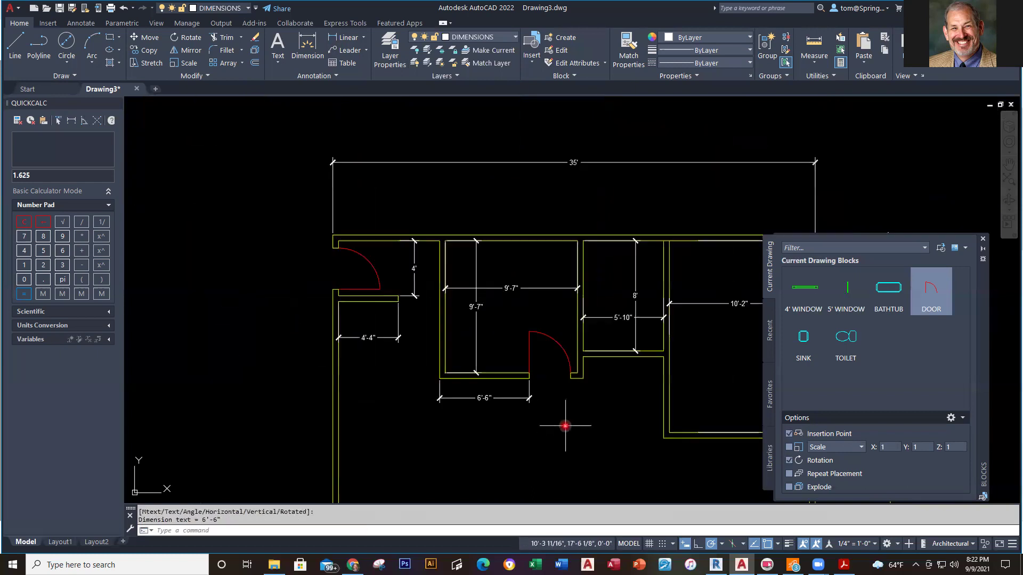
middle_drag(562, 424, 549, 421)
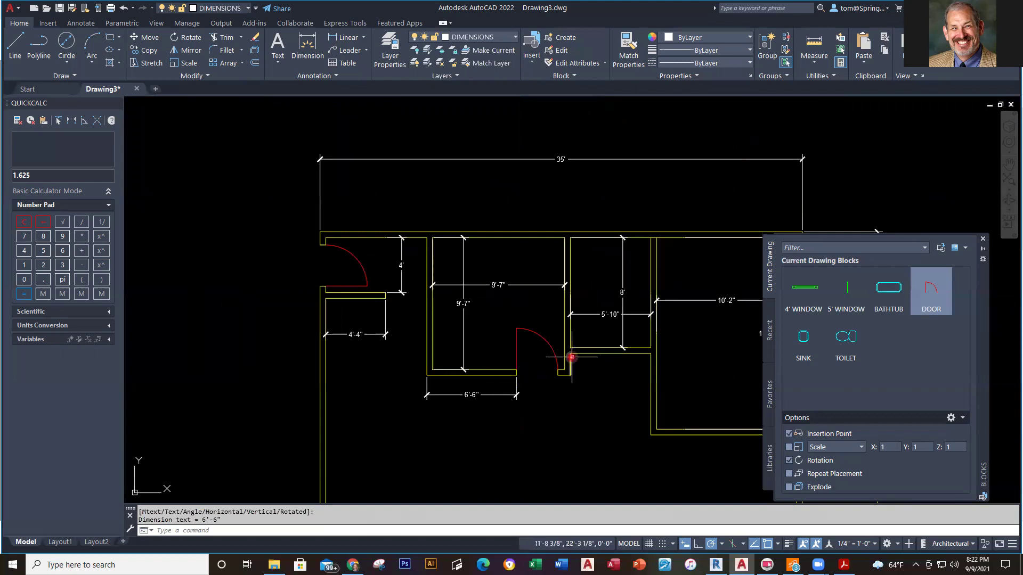
scroll(612, 375, up, 1)
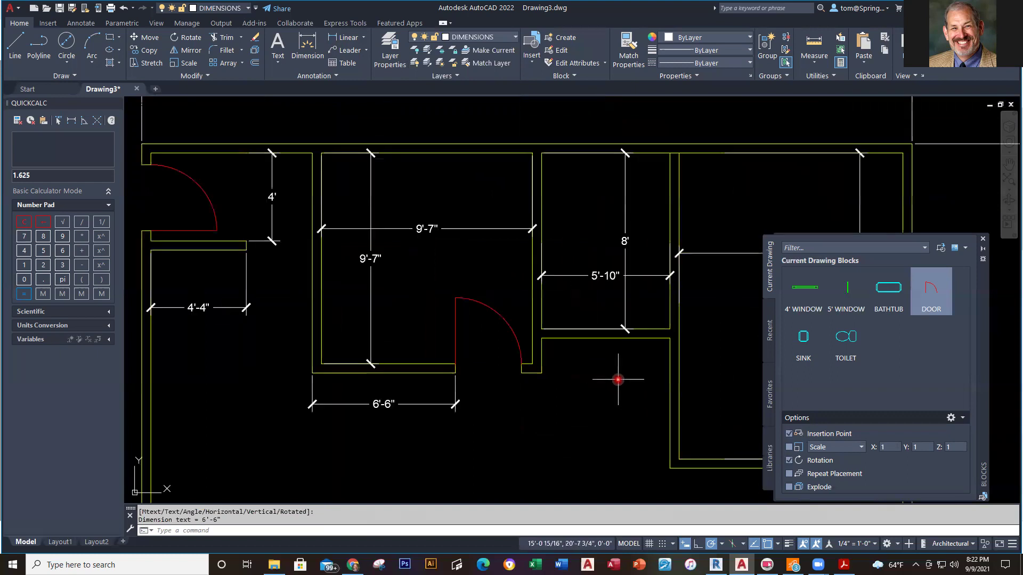
scroll(605, 384, up, 2)
middle_drag(522, 401, 523, 407)
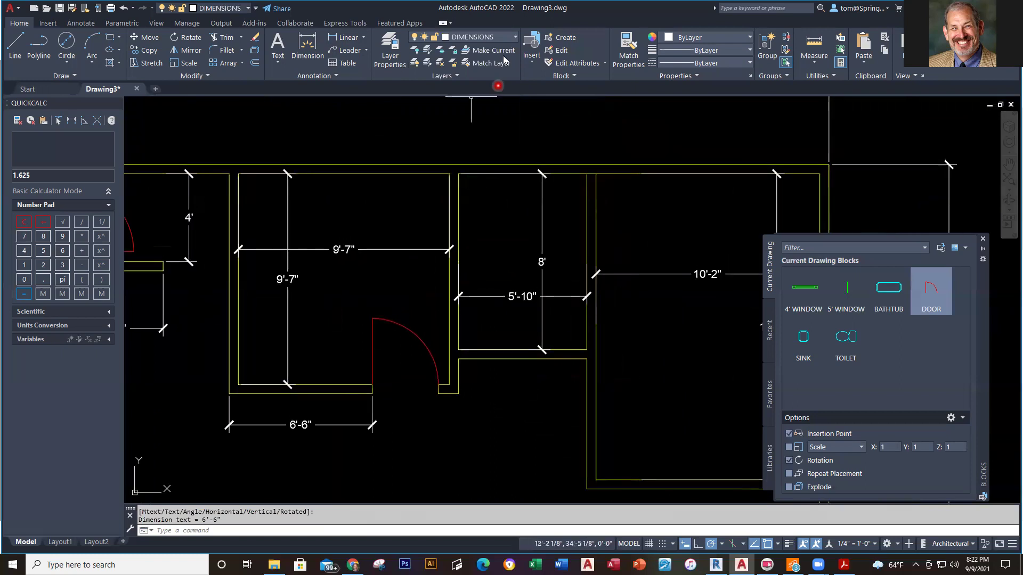
click(517, 37)
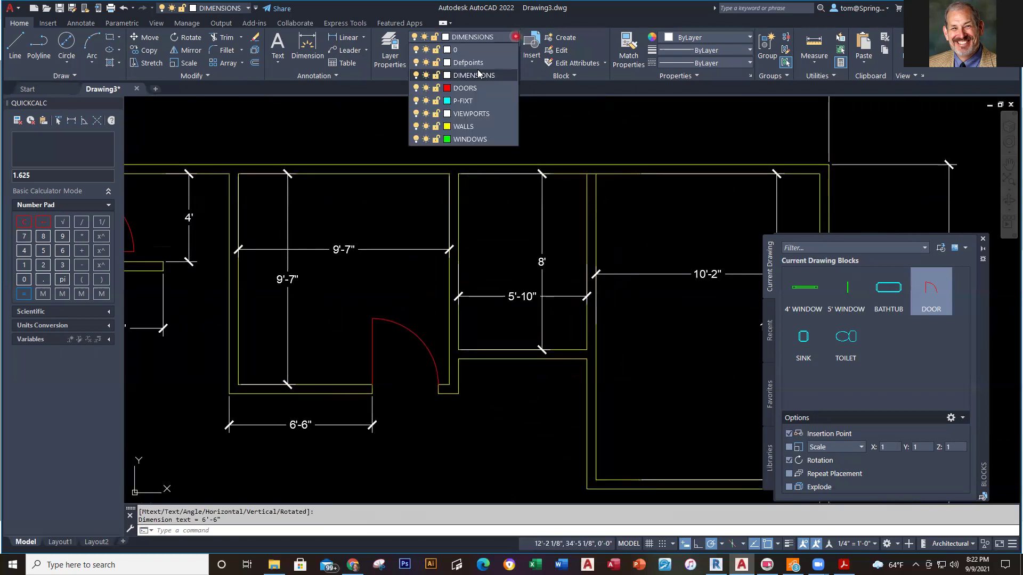
click(471, 127)
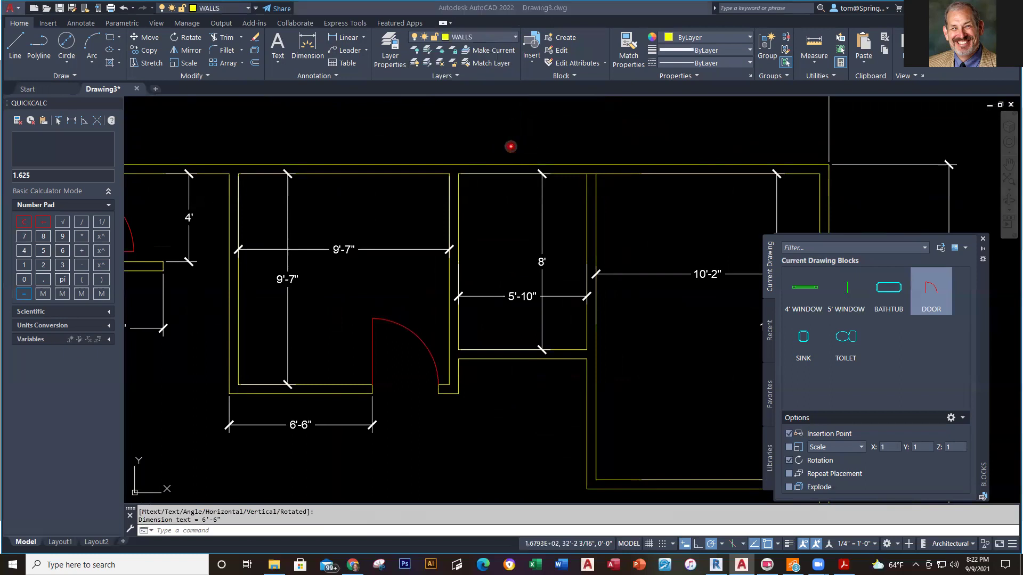
key(alt+Tab)
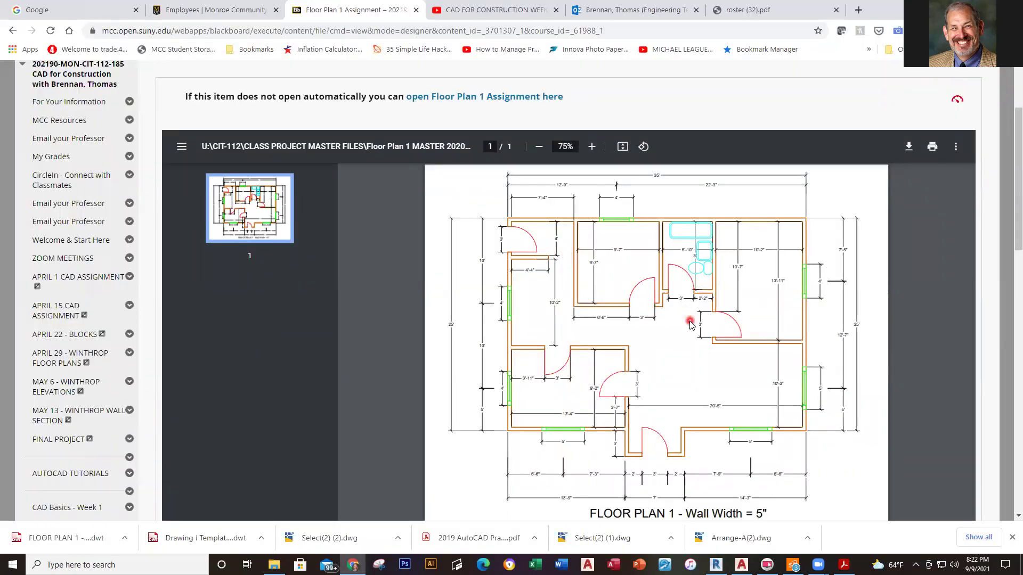
key(alt+Tab)
Draw a line across the bathroom's lower wall, 2'2" left of the lower wall line's right corner.
scroll(585, 335, up, 3)
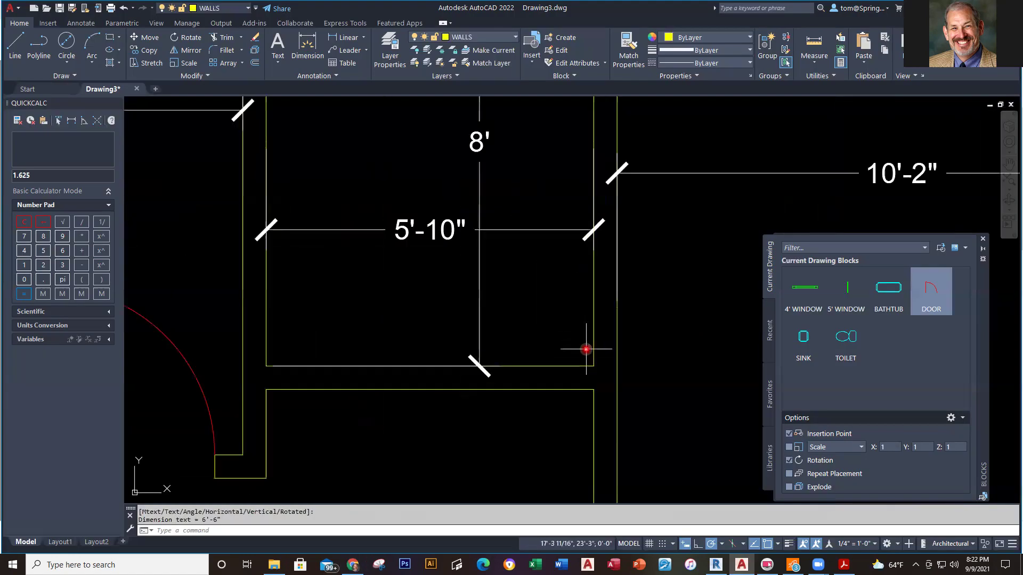
middle_drag(583, 332, 574, 258)
click(15, 45)
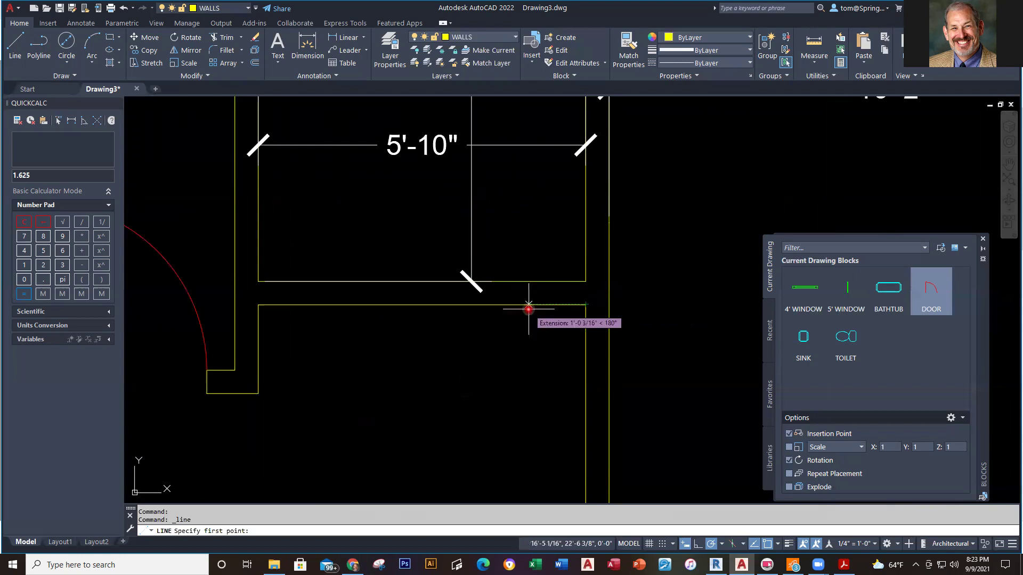
text(2'2)
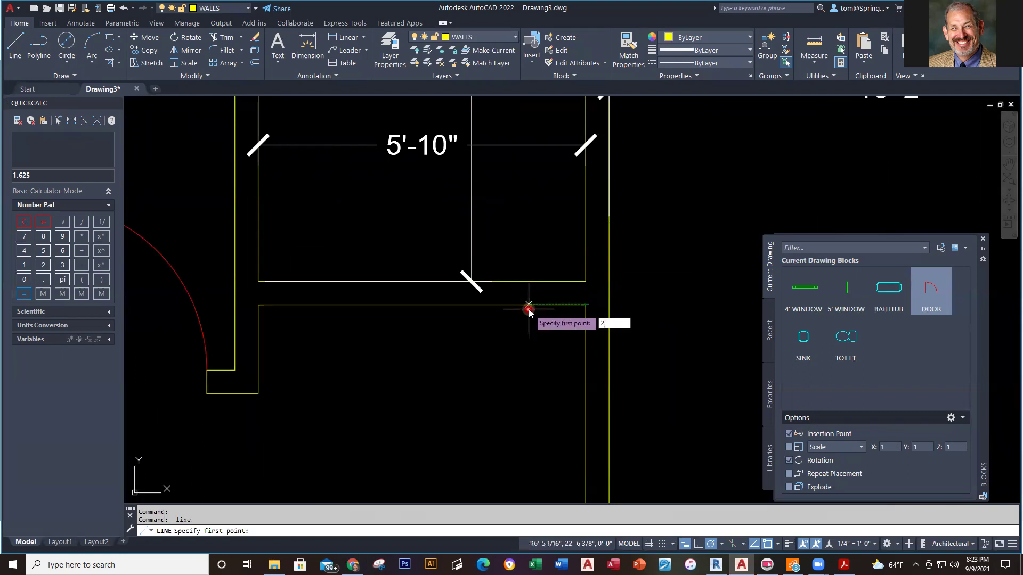
key(Return)
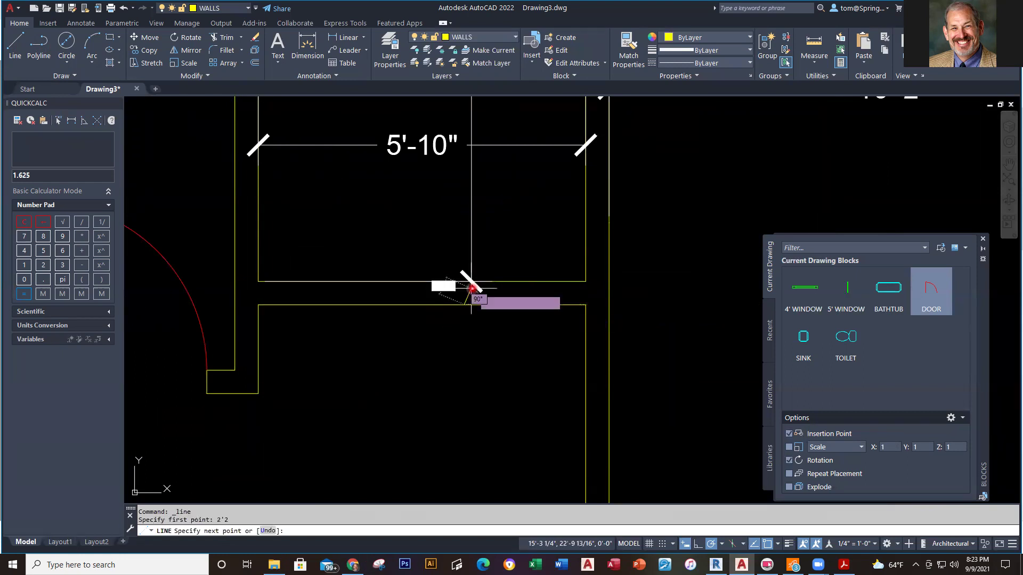
click(466, 285)
key(Escape)
key(Escape)
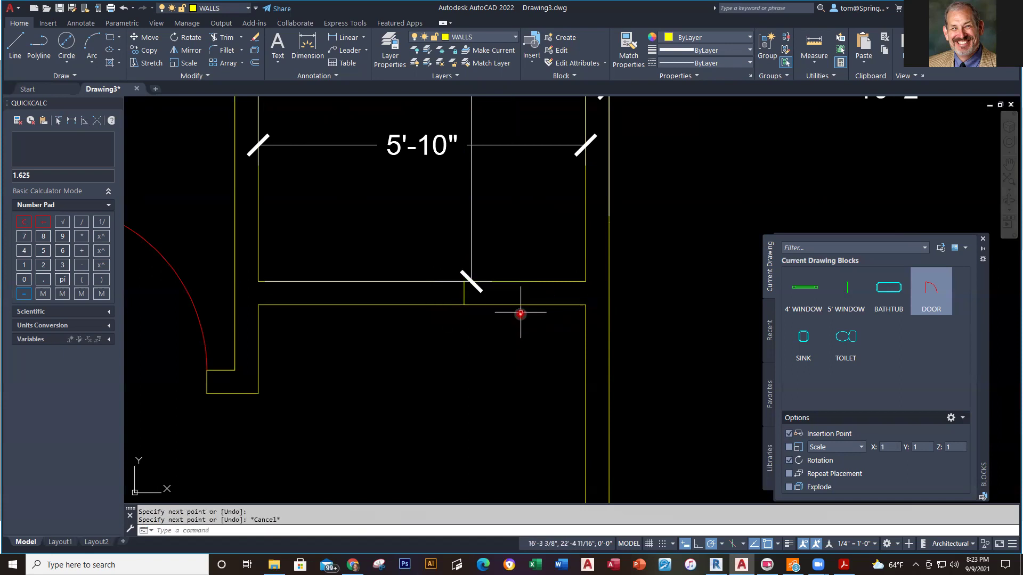
Offset the bathroom jamb line 36 inches to the left within the lower wall.
text(o)
key(Return)
text(36)
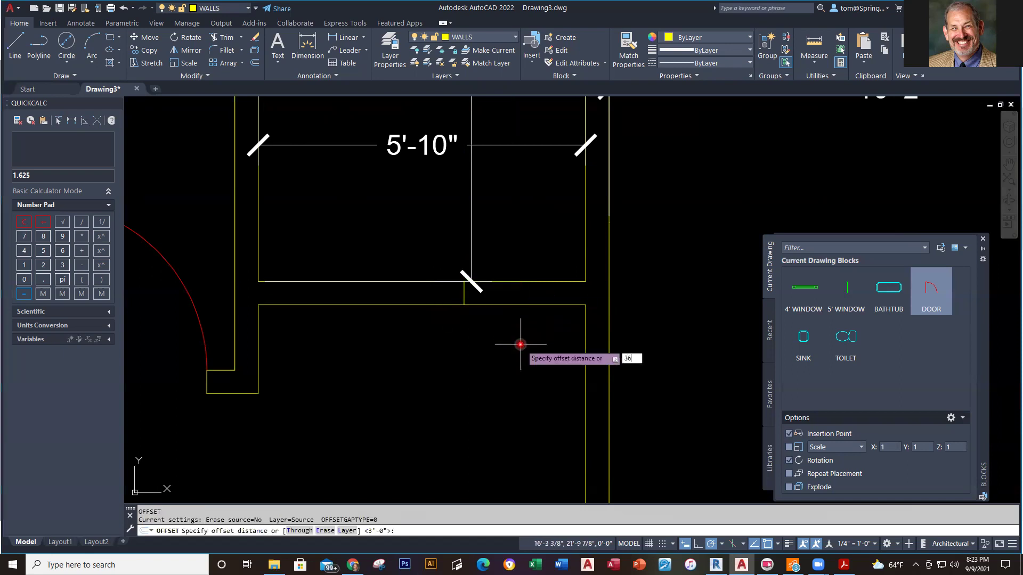
key(Return)
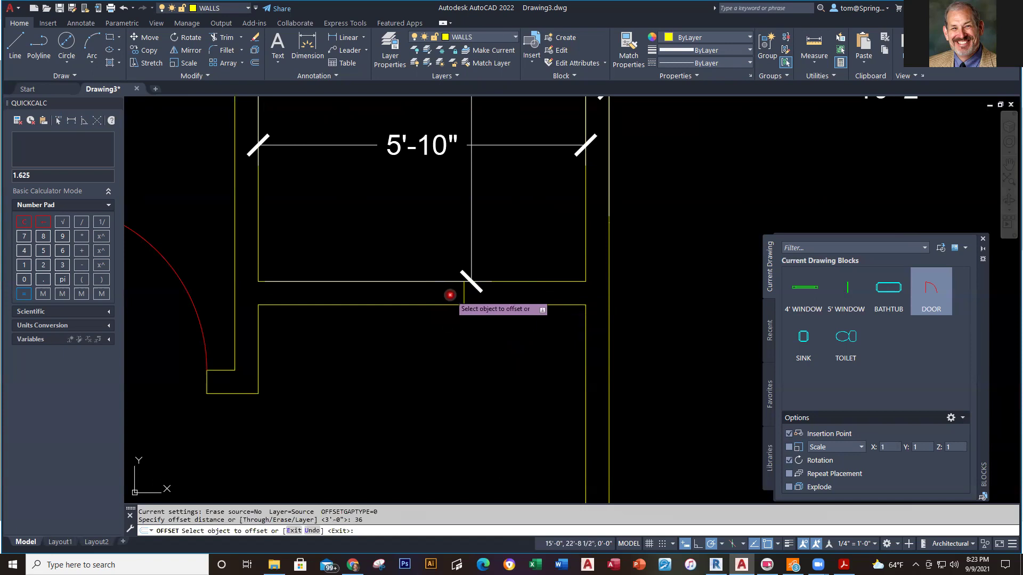
click(463, 295)
click(411, 292)
key(Escape)
scroll(450, 340, down, 2)
scroll(449, 343, down, 2)
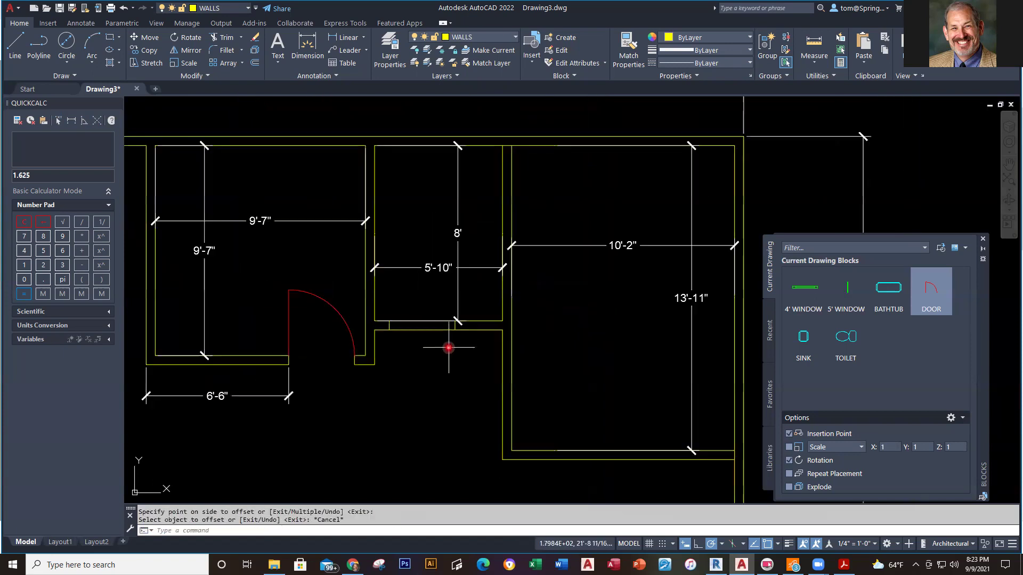
middle_drag(449, 349, 449, 405)
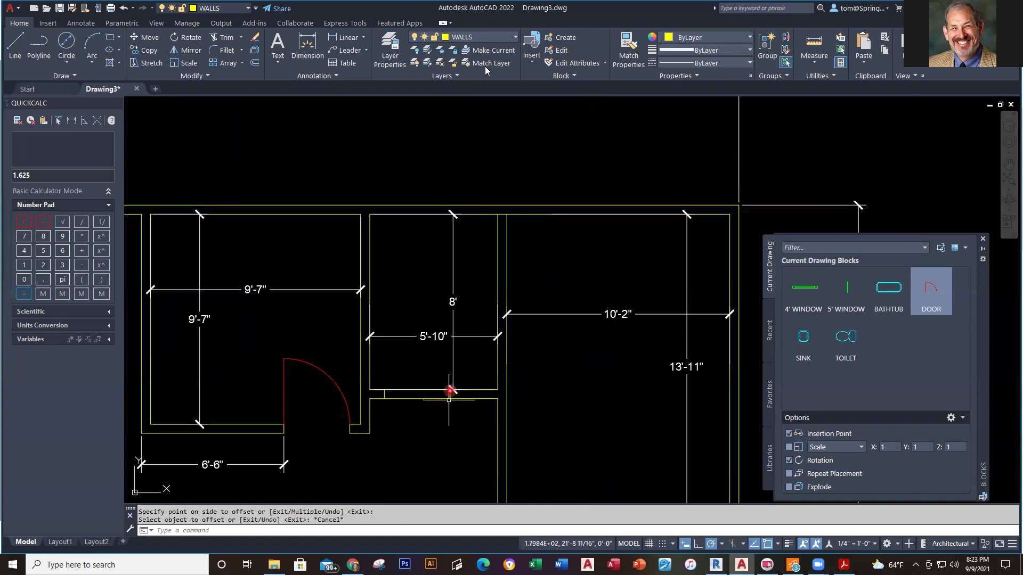
click(515, 37)
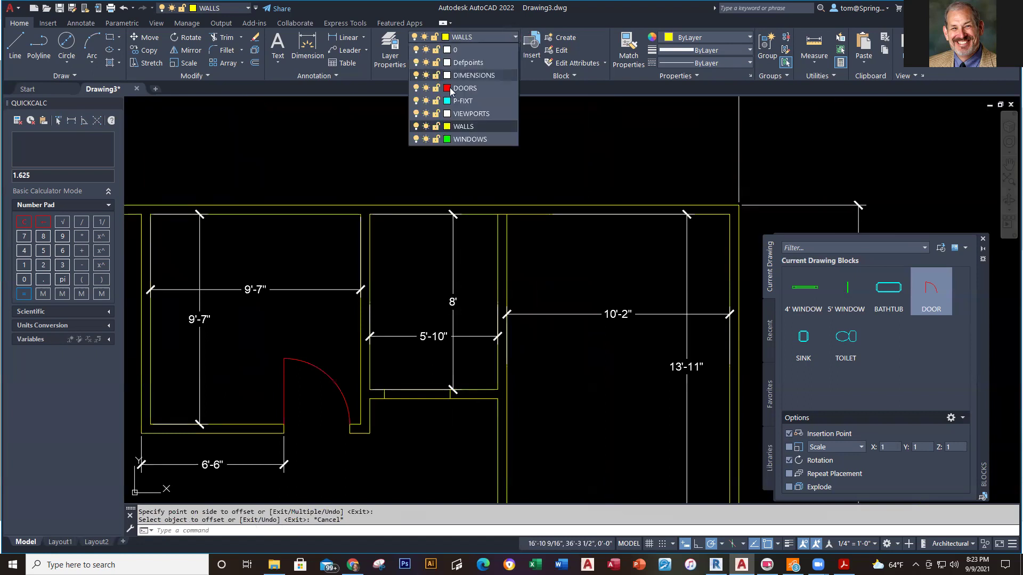
click(448, 88)
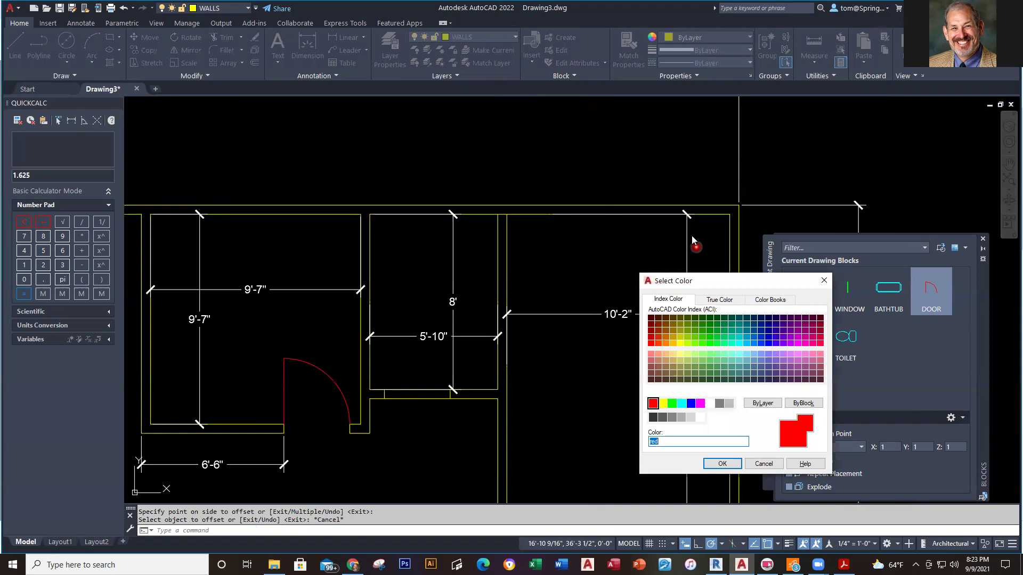
key(Escape)
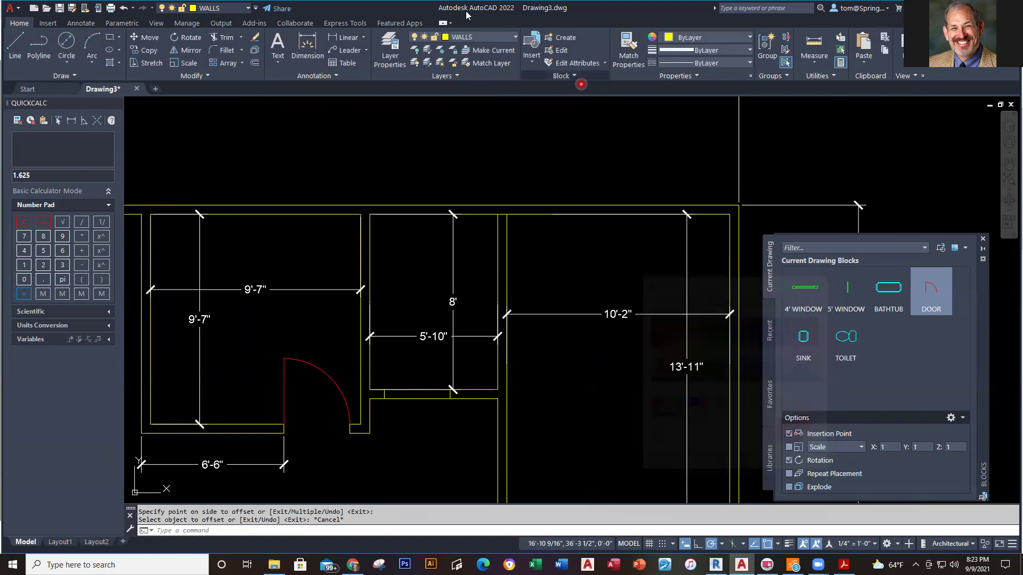
On the DOORS layer, insert the DOOR block unrotated at the upper end of the bathroom opening's left jamb.
click(516, 38)
click(468, 87)
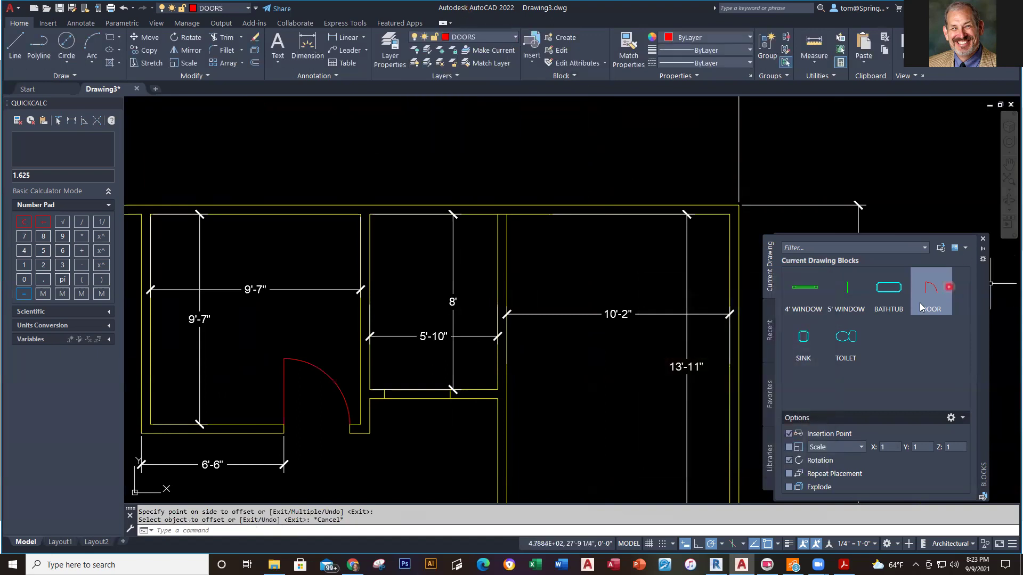
click(931, 290)
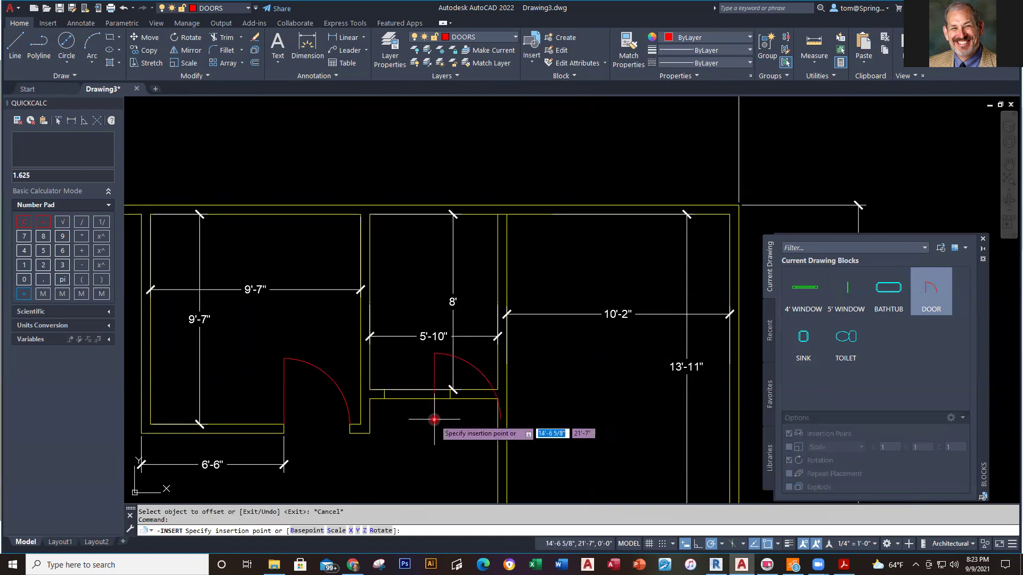
scroll(434, 419, up, 2)
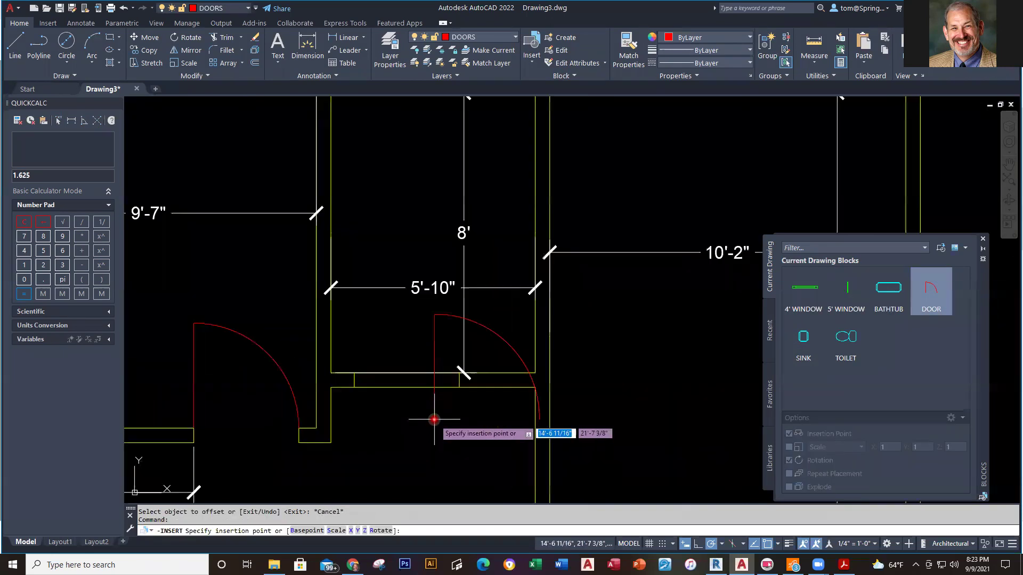
click(355, 373)
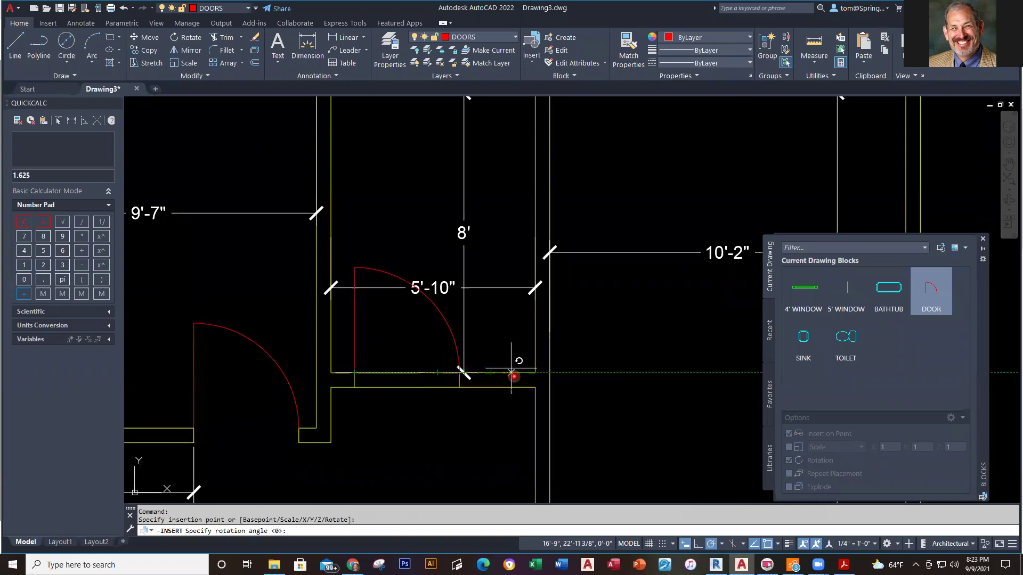
key(Escape)
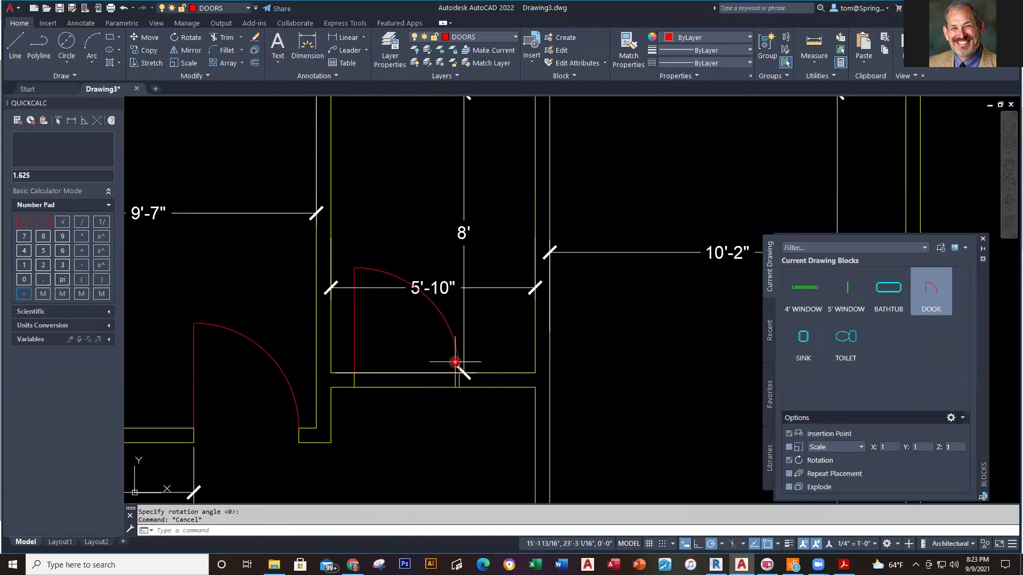
Trim the wall lines between the two jambs to open the bathroom doorway.
key(Return)
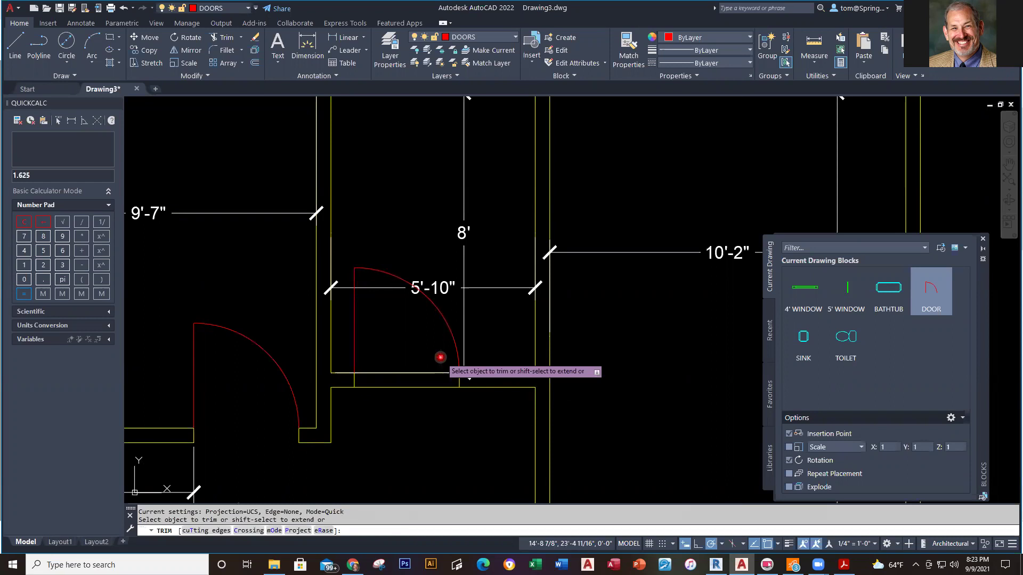
drag(425, 353, 406, 449)
key(Escape)
scroll(598, 417, down, 4)
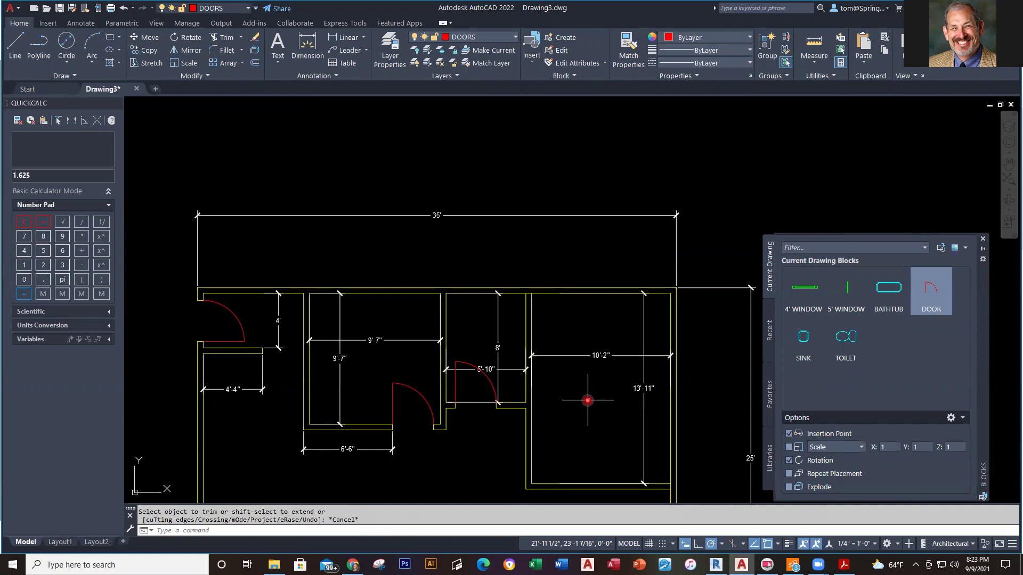
Check the bathroom fixture layout on the Floor Plan 1 assignment in the browser and return to the AutoCAD drawing.
key(alt+Tab)
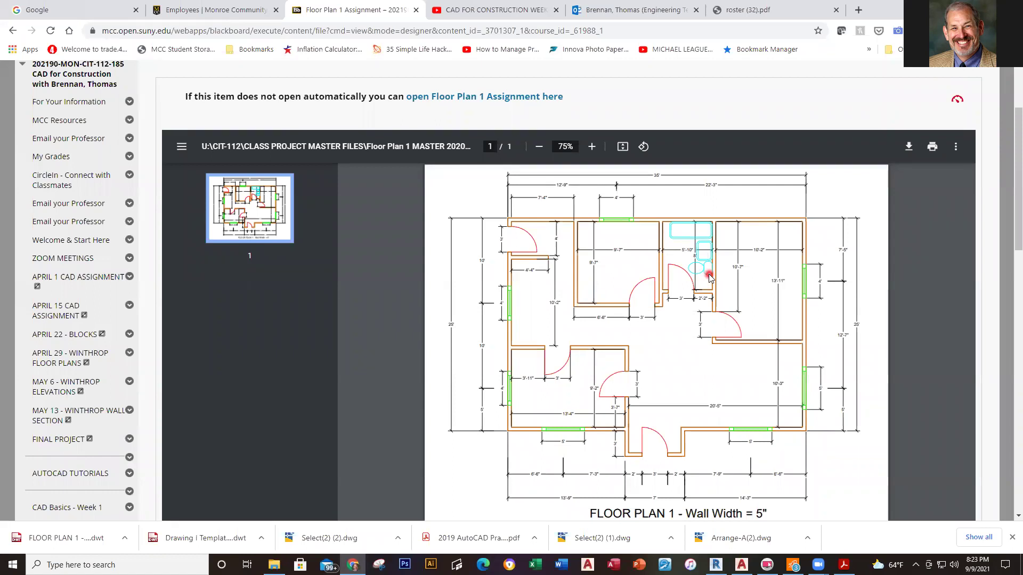
key(alt+Tab)
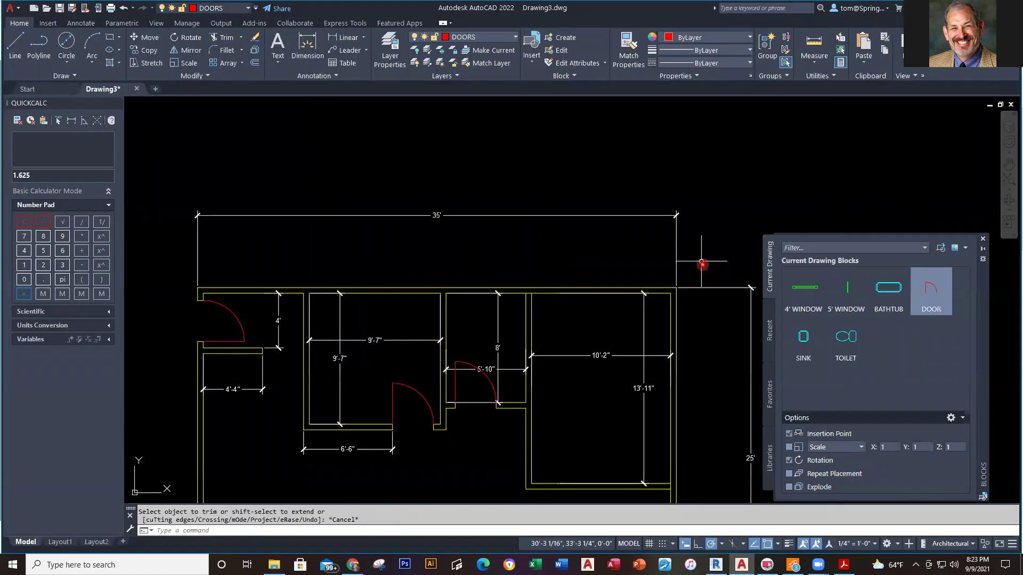
scroll(735, 338, up, 3)
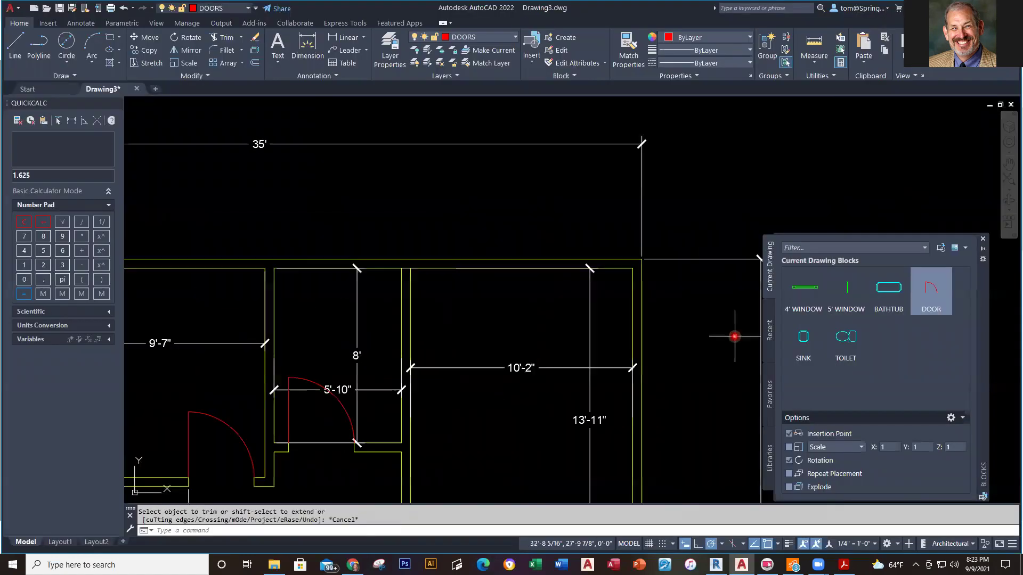
click(891, 292)
key(alt)
key(Escape)
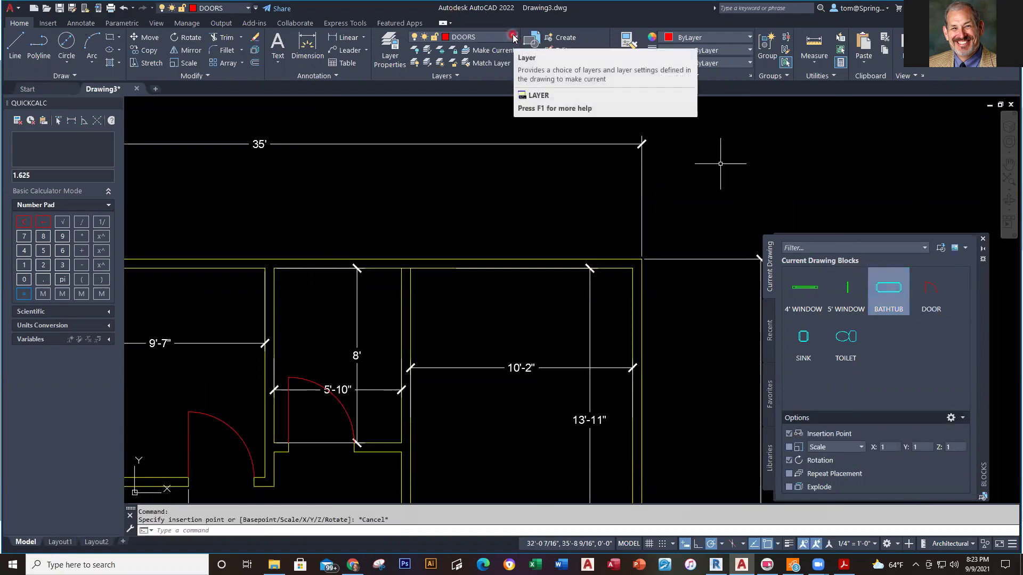
Make P-FIXT the current layer and insert the BATHTUB block unrotated against the bathroom's right wall, just below the upper wall.
click(513, 37)
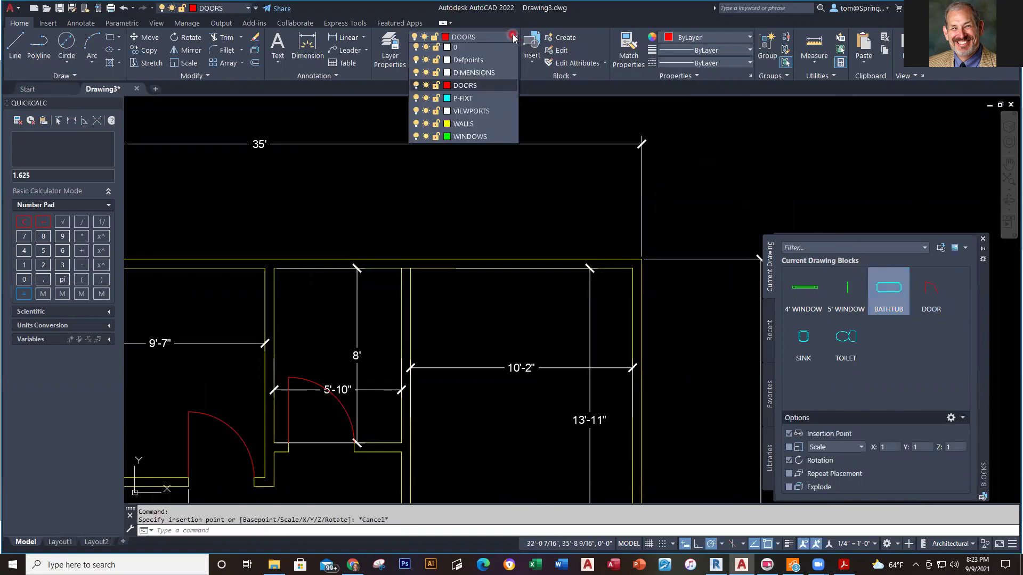
click(475, 101)
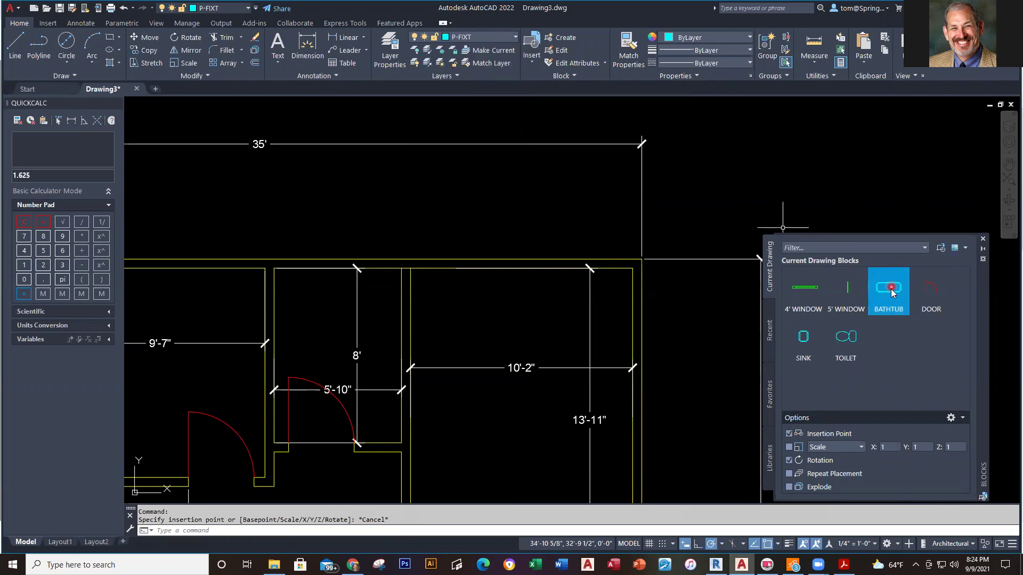
key(Escape)
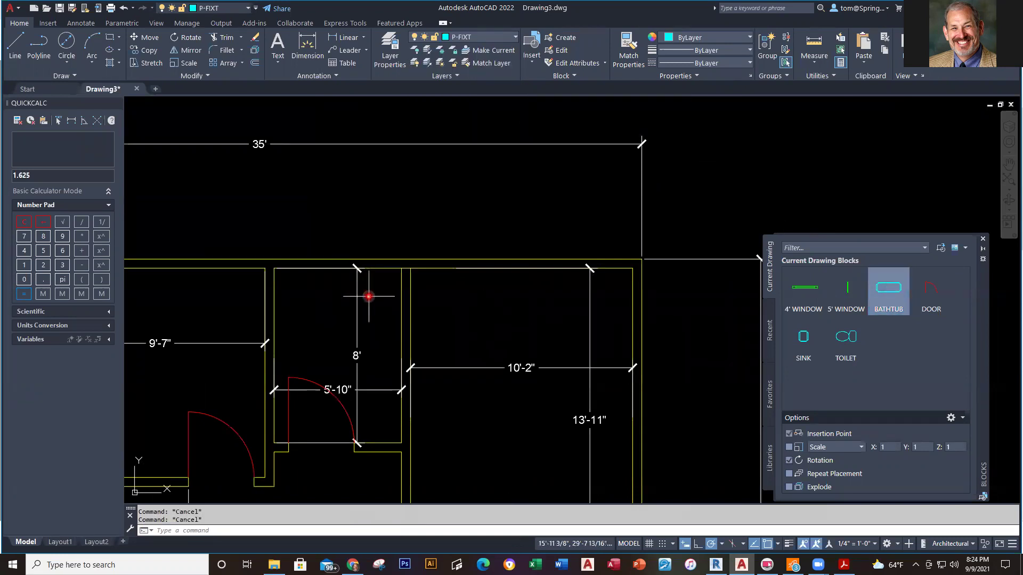
click(888, 288)
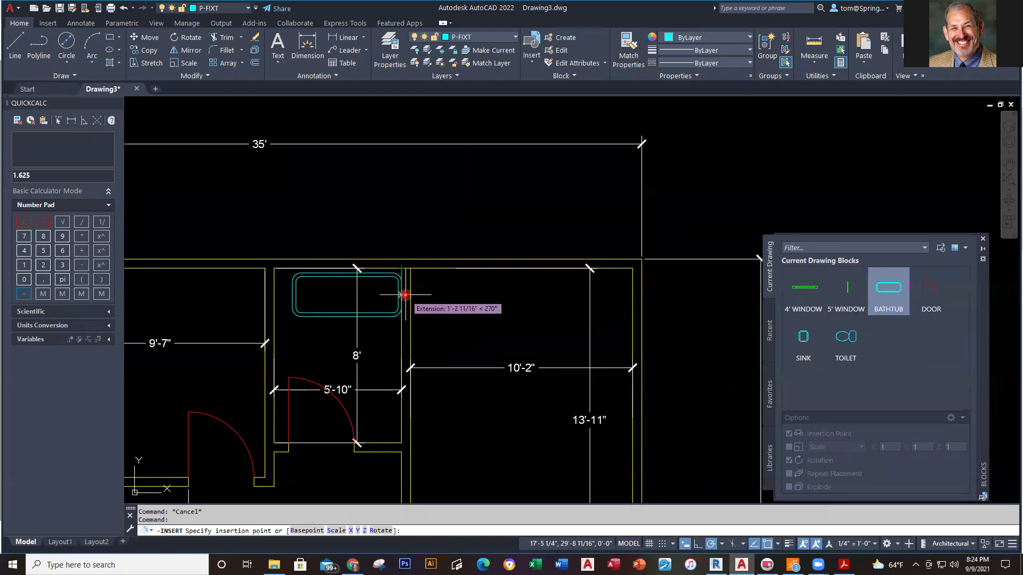
click(403, 294)
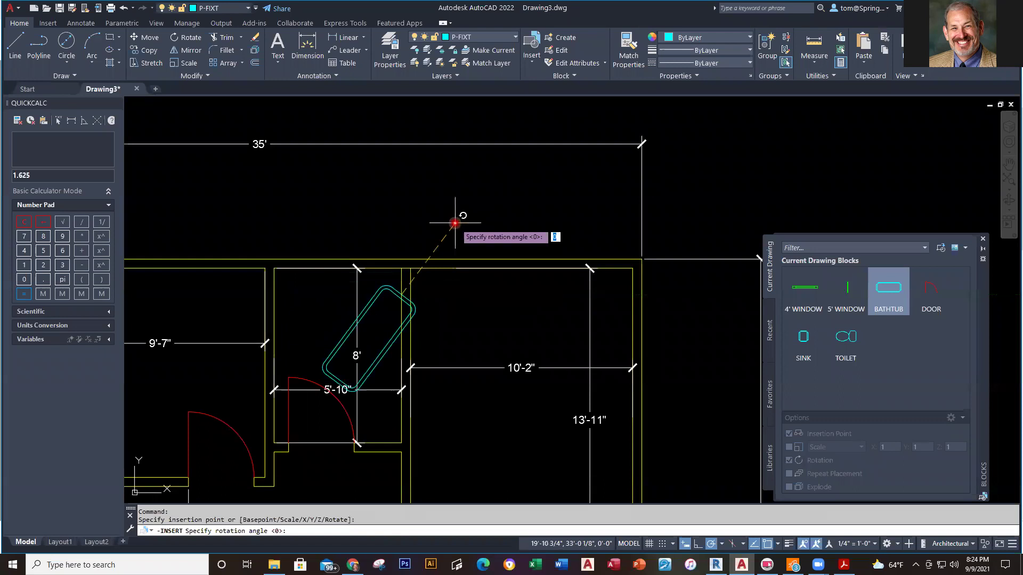
click(482, 293)
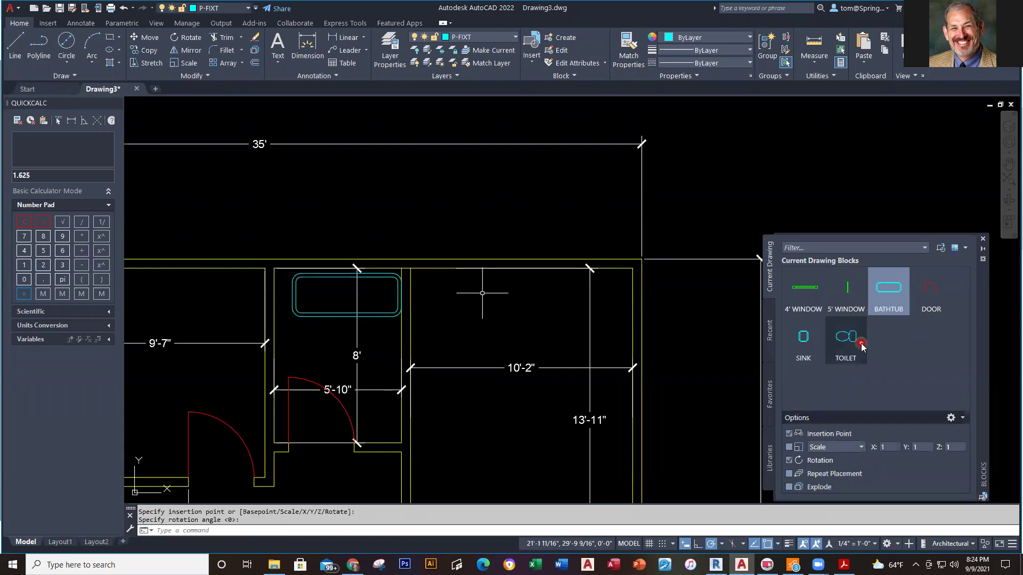
Insert the TOILET block unrotated beside the bathroom's right wall, below the bathtub, with its tank facing that wall.
click(855, 339)
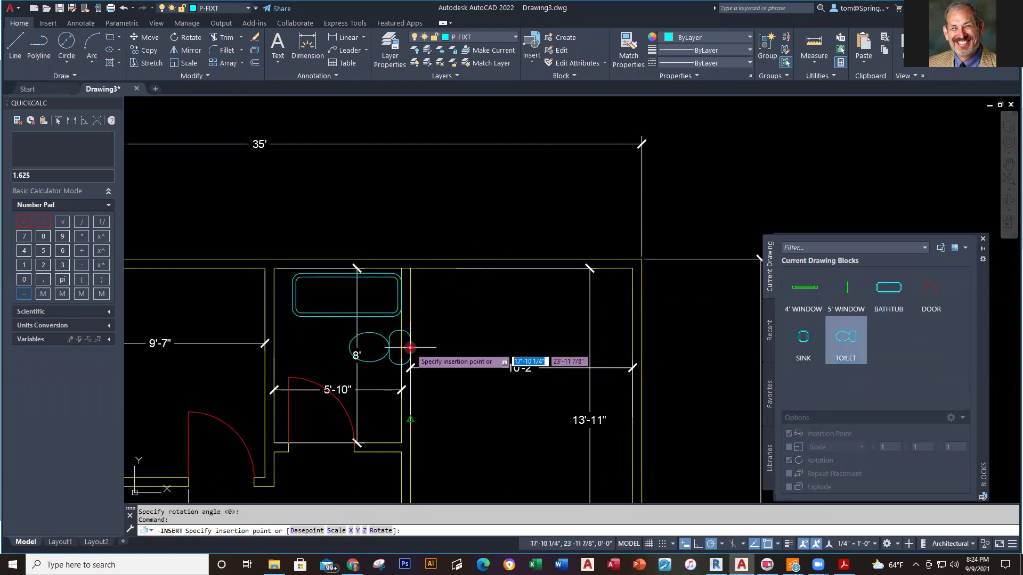
click(396, 385)
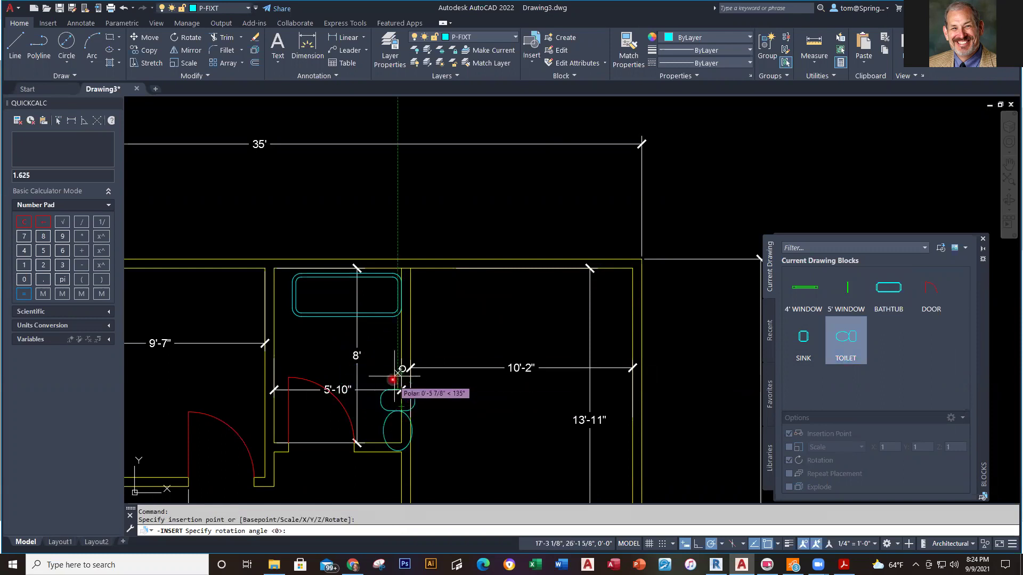
click(457, 388)
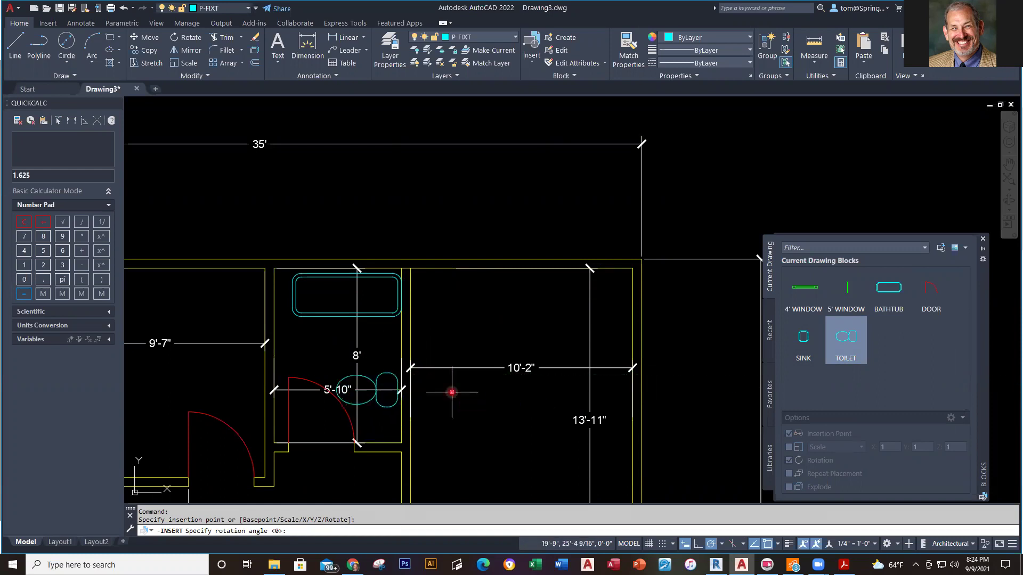
Move the toilet by its insertion grip so the back of the tank sits on the bathroom's right wall line.
scroll(387, 396, up, 8)
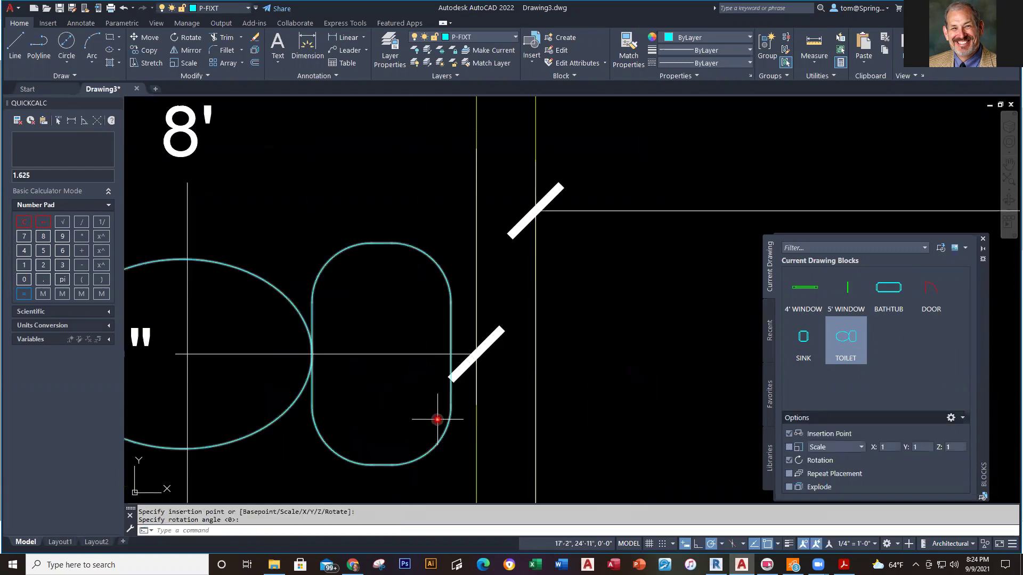
click(449, 385)
click(451, 354)
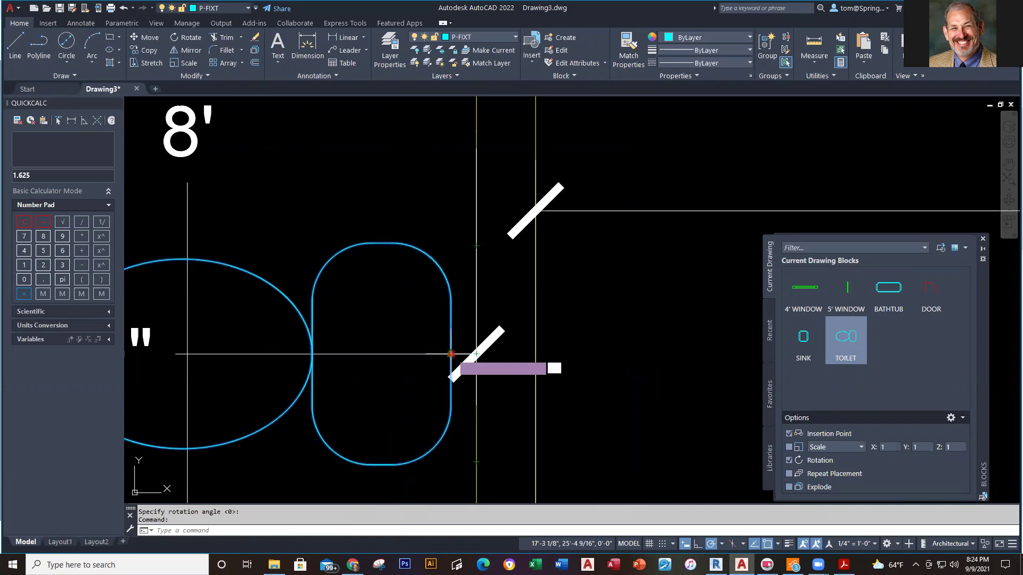
key(Escape)
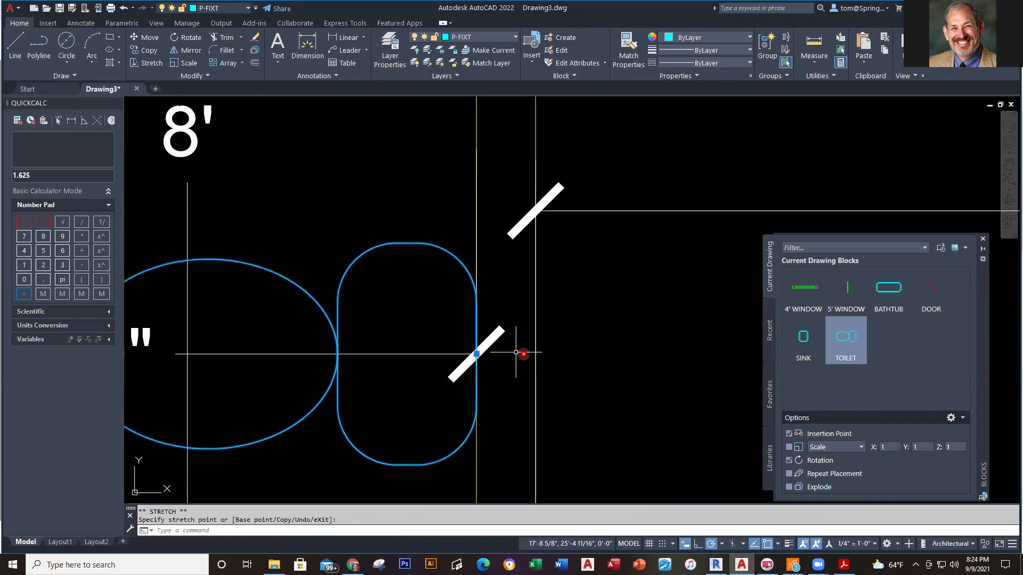
Insert the SINK block unrotated on the bathroom's right wall, between the bathtub and the toilet.
scroll(694, 339, down, 4)
middle_drag(696, 343, 641, 354)
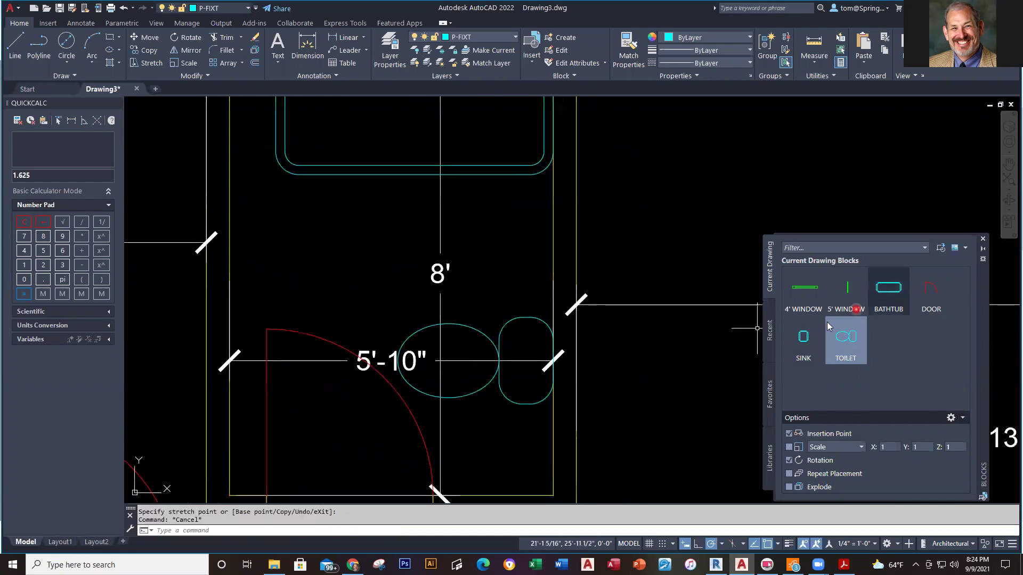
click(803, 338)
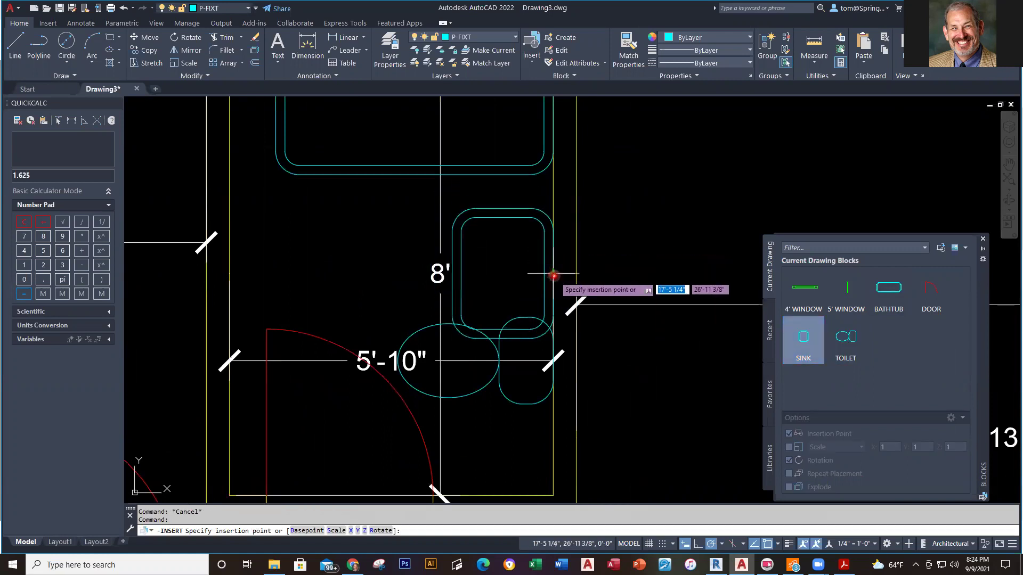
click(552, 249)
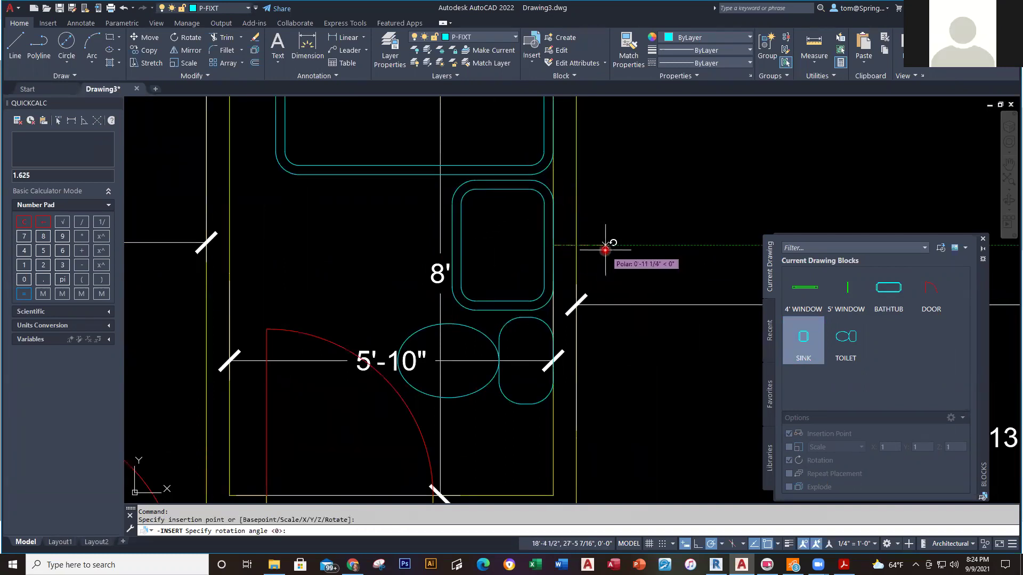
key(Escape)
scroll(692, 253, down, 4)
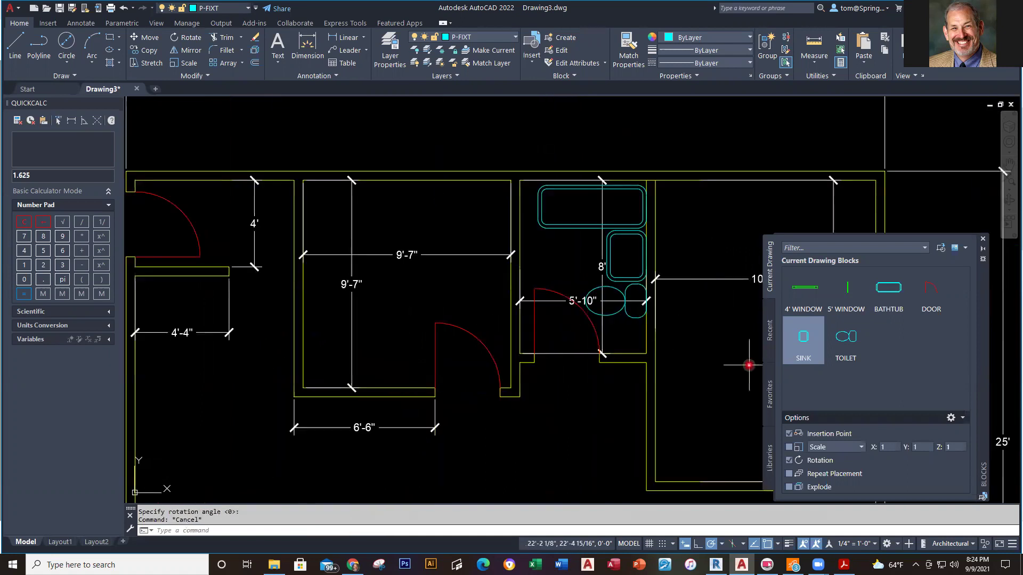
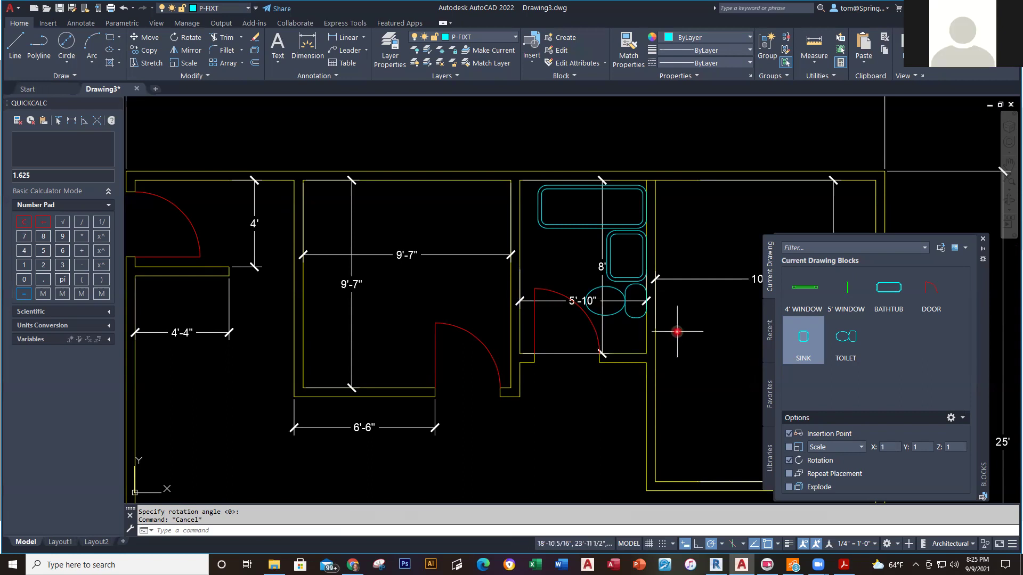
Start a Save As of the drawing and check the file-naming instructions on the course's Floor Plan 1 Assignment - Week 3 page.
scroll(677, 331, down, 3)
scroll(676, 331, up, 1)
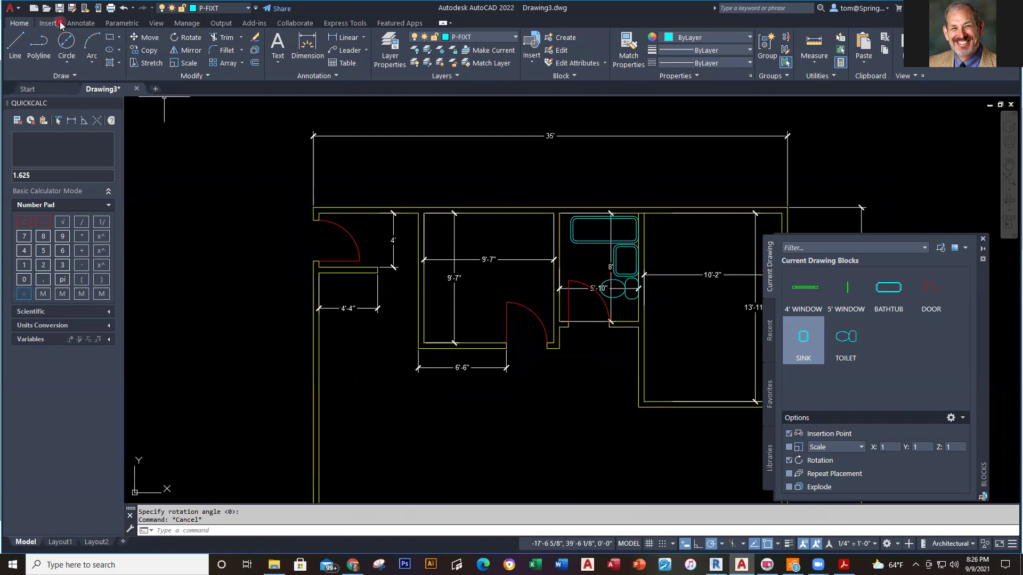
click(72, 9)
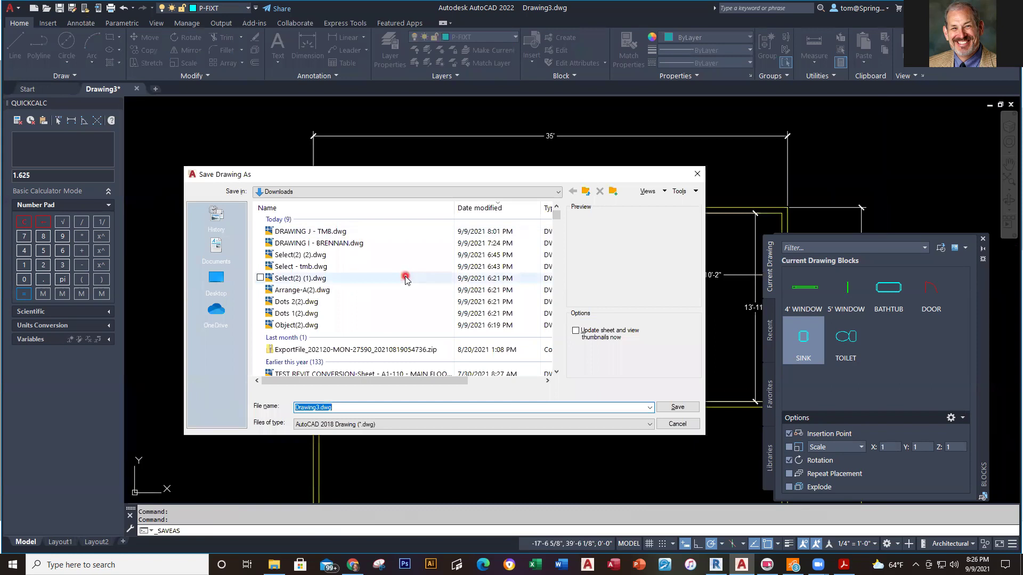
key(alt+Tab)
scroll(92, 394, down, 3)
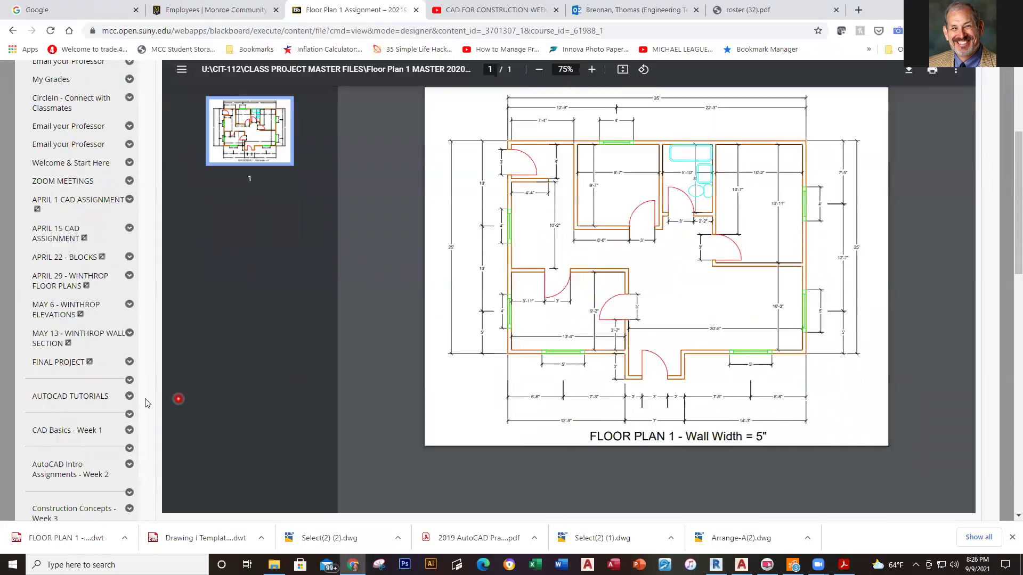
click(73, 456)
scroll(301, 416, down, 1)
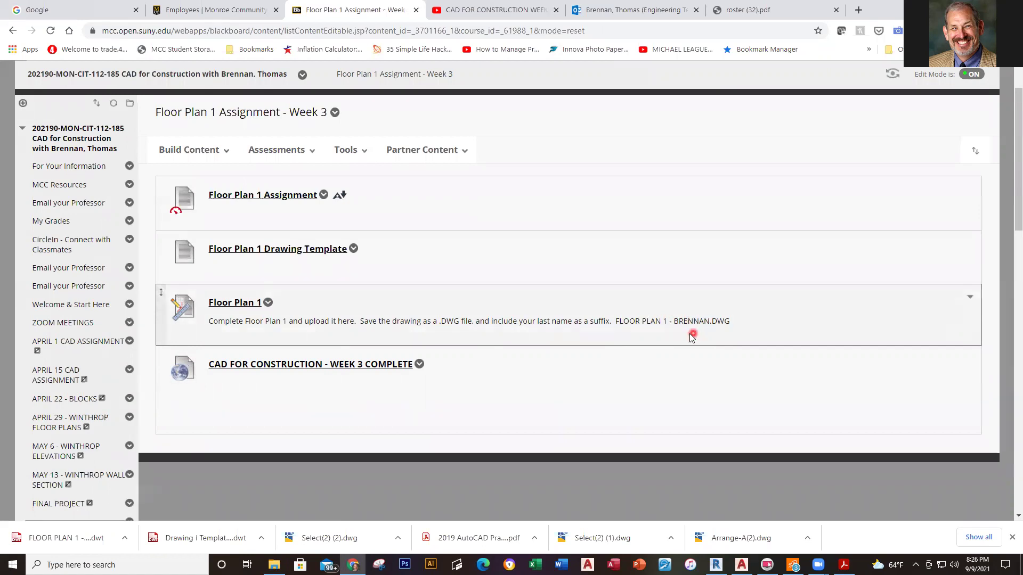
key(alt+Tab)
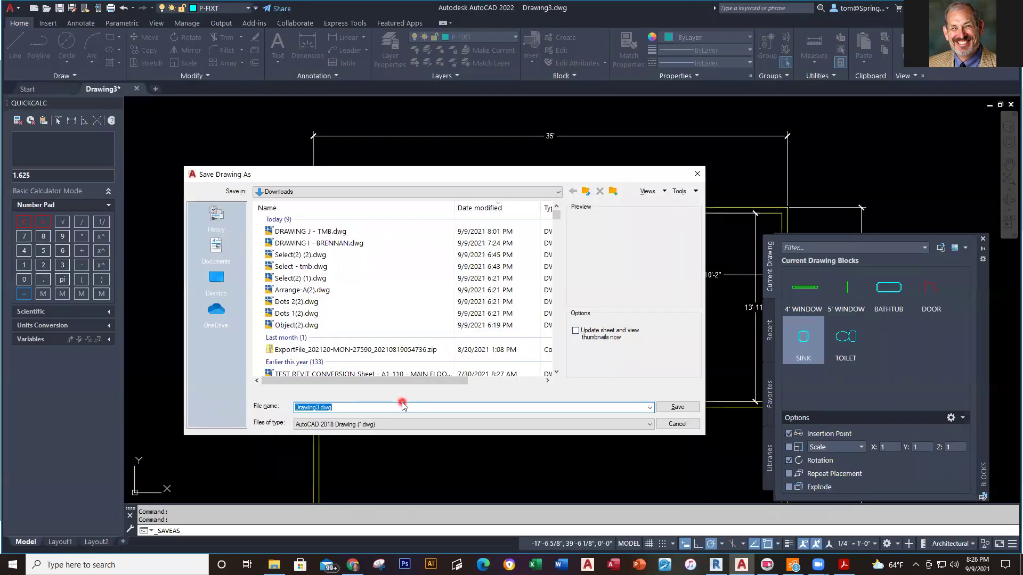
Save the drawing to the Desktop as FLOOR PLAN 1 with the drafter's last name as a suffix.
text(floo)
key(BackSpace)
key(BackSpace)
key(BackSpace)
text(FLOOR PL)
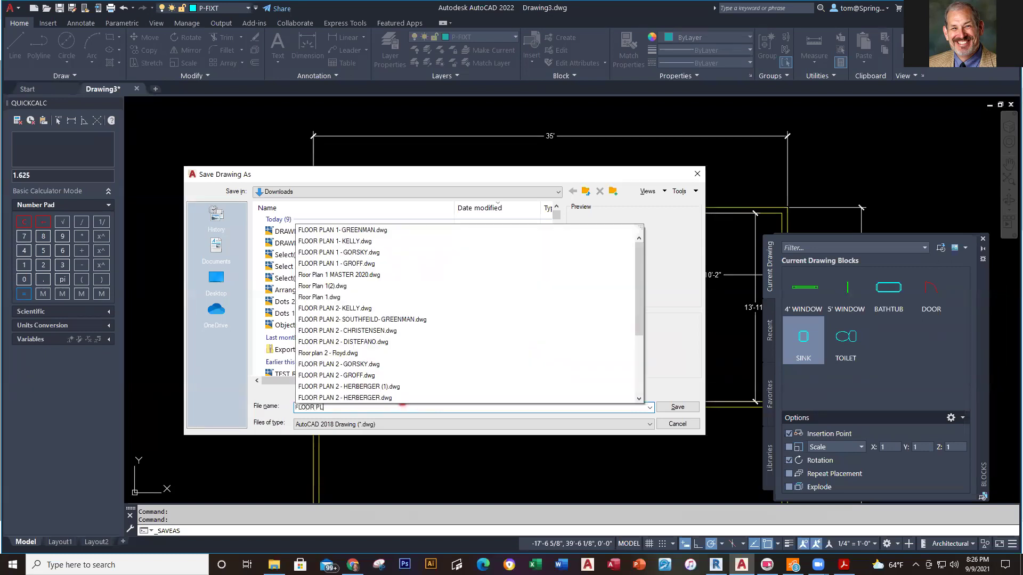
text(AN 1)
click(403, 404)
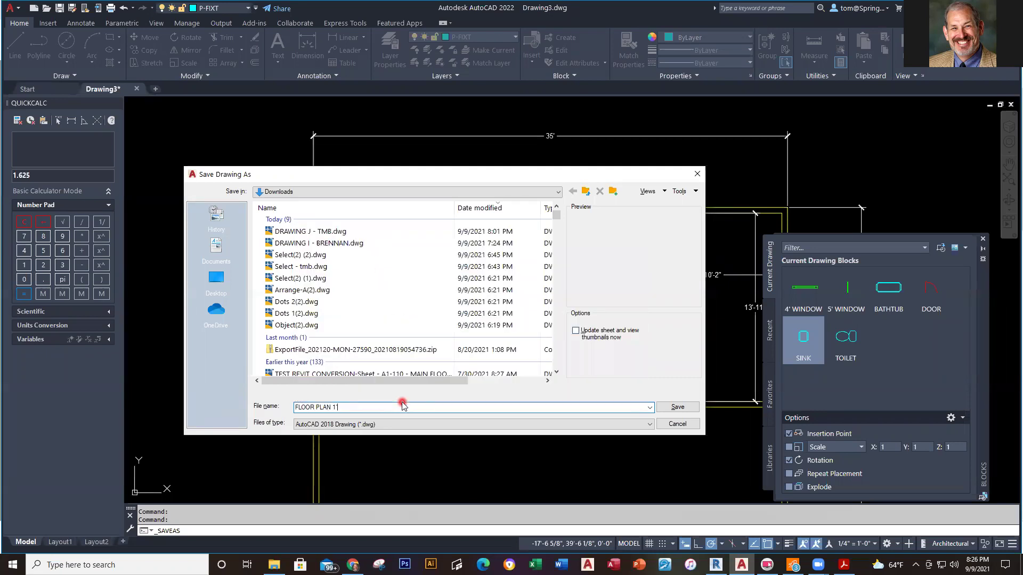
text(- BRENNAN)
click(218, 282)
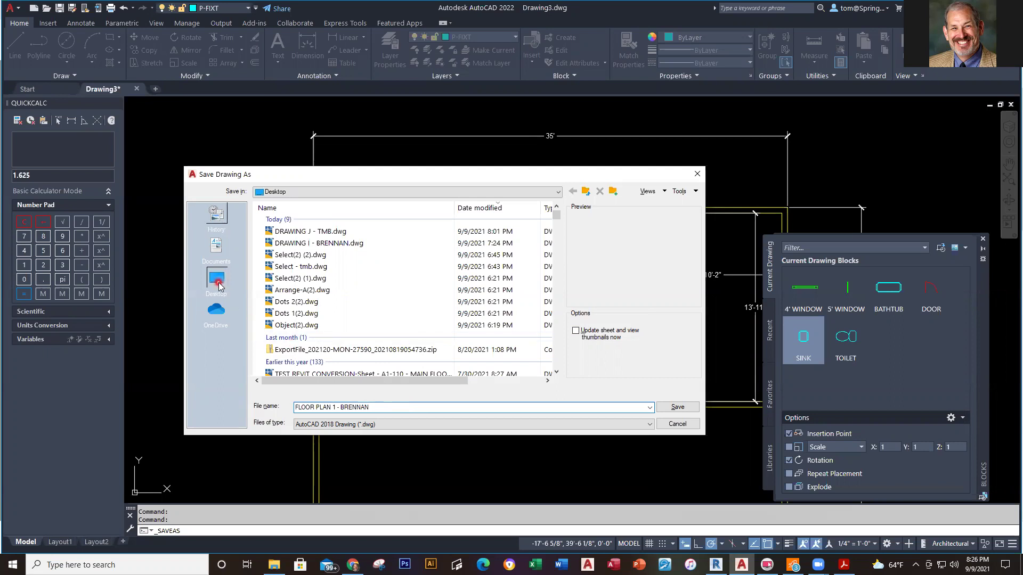
click(681, 407)
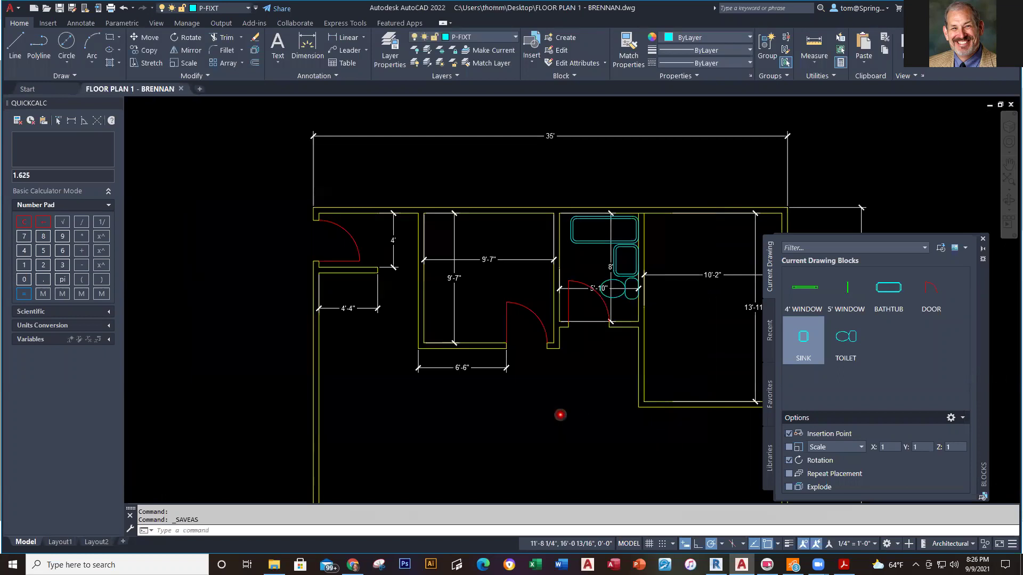
Make WINDOWS the current layer.
scroll(558, 416, down, 3)
middle_drag(557, 417, 540, 374)
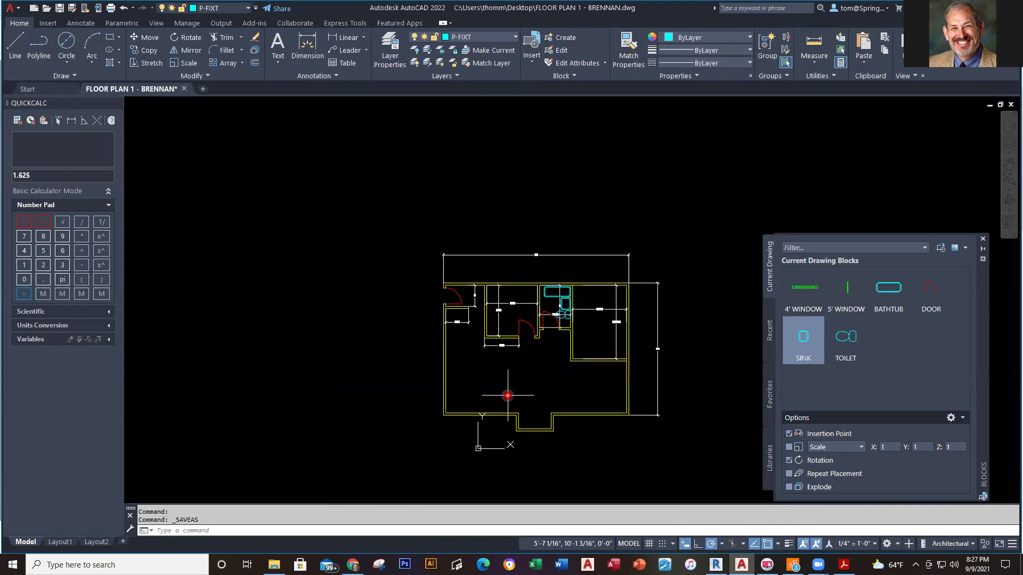
click(516, 38)
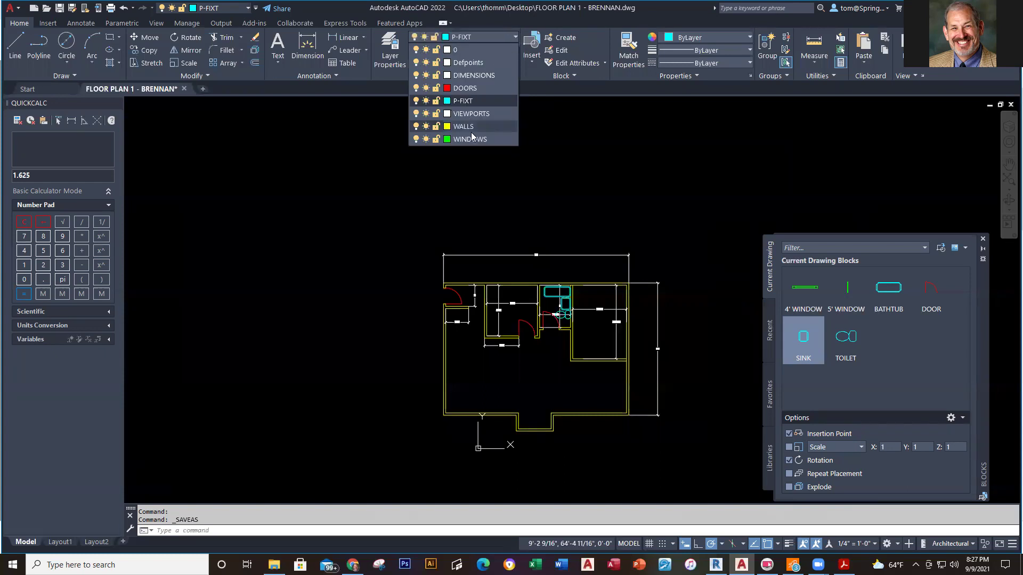
click(471, 140)
Open the Floor Plan 1 Assignment PDF on the course page, rotate it upright and check the top exterior wall's window size and location.
key(alt+Tab)
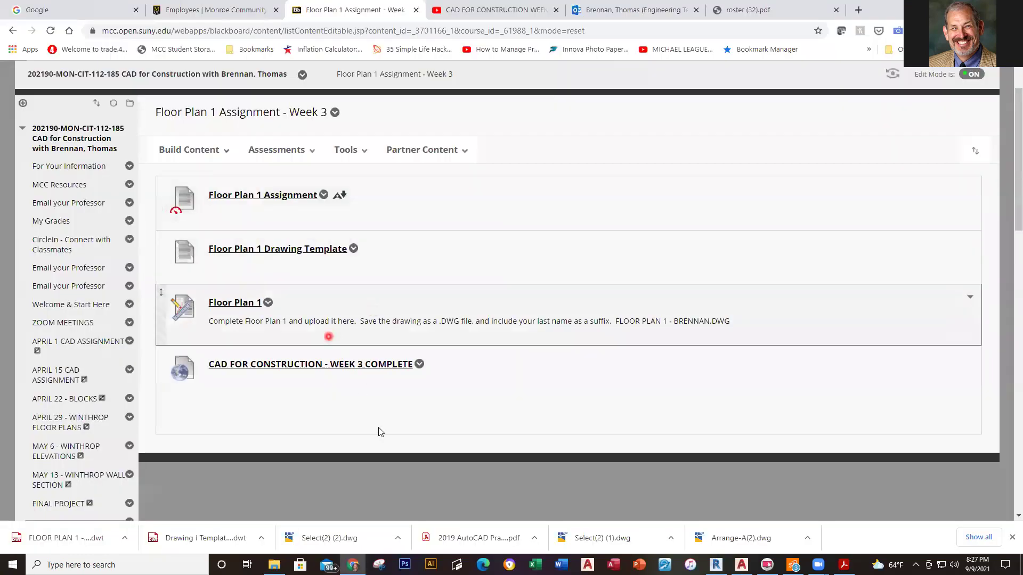
scroll(380, 432, down, 2)
scroll(429, 408, up, 3)
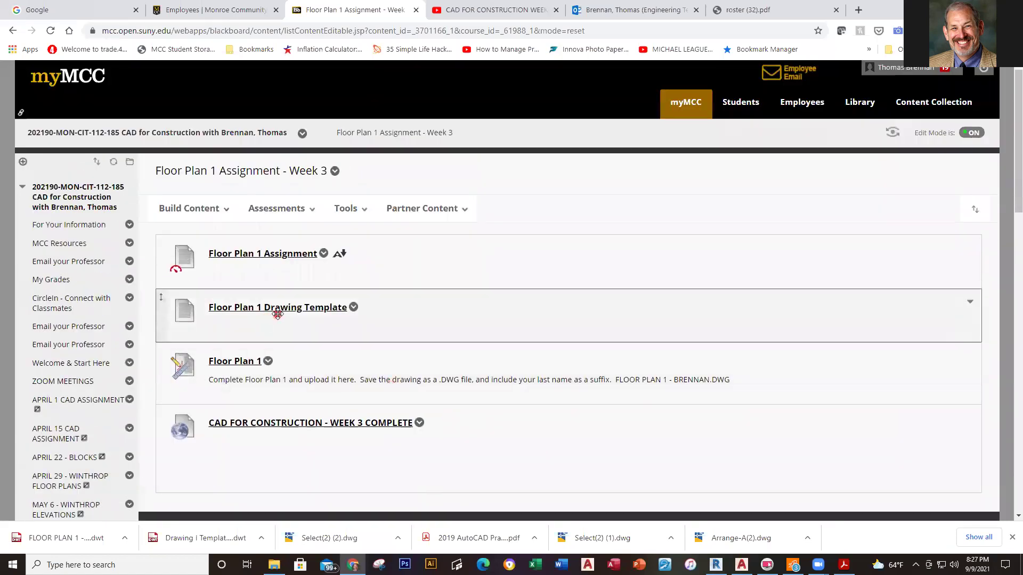
click(278, 255)
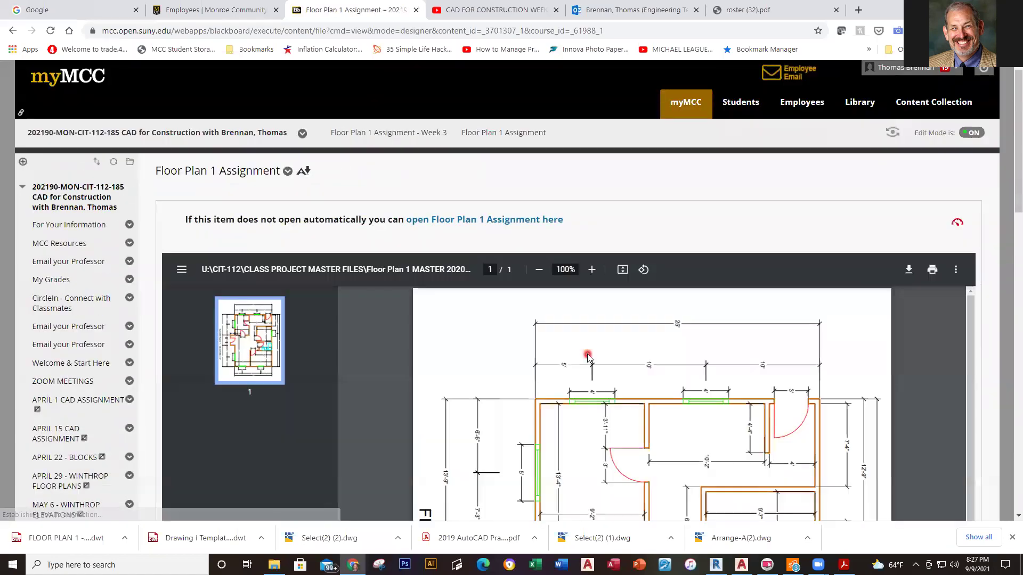
click(644, 270)
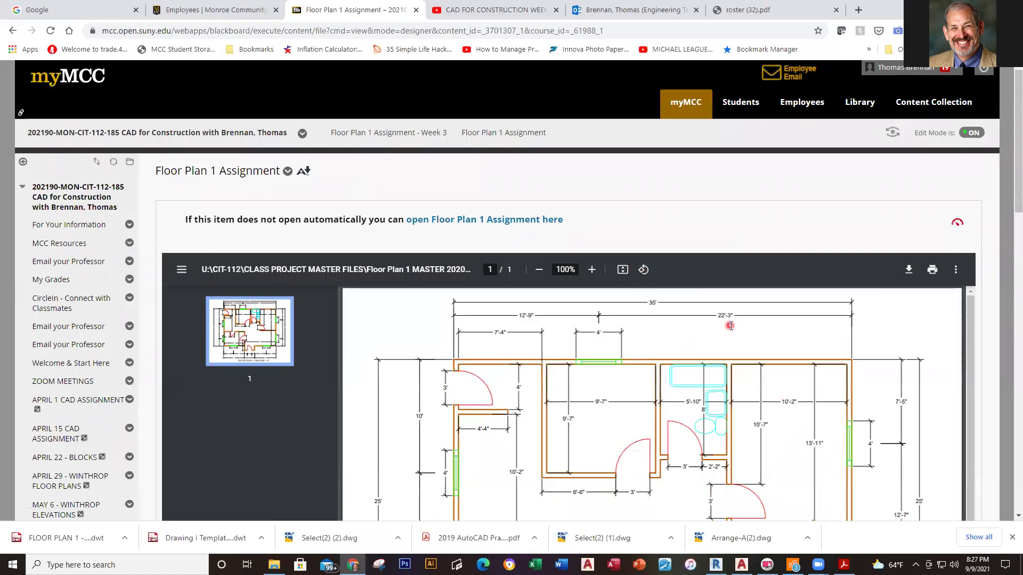
scroll(730, 336, down, 1)
scroll(808, 388, up, 1)
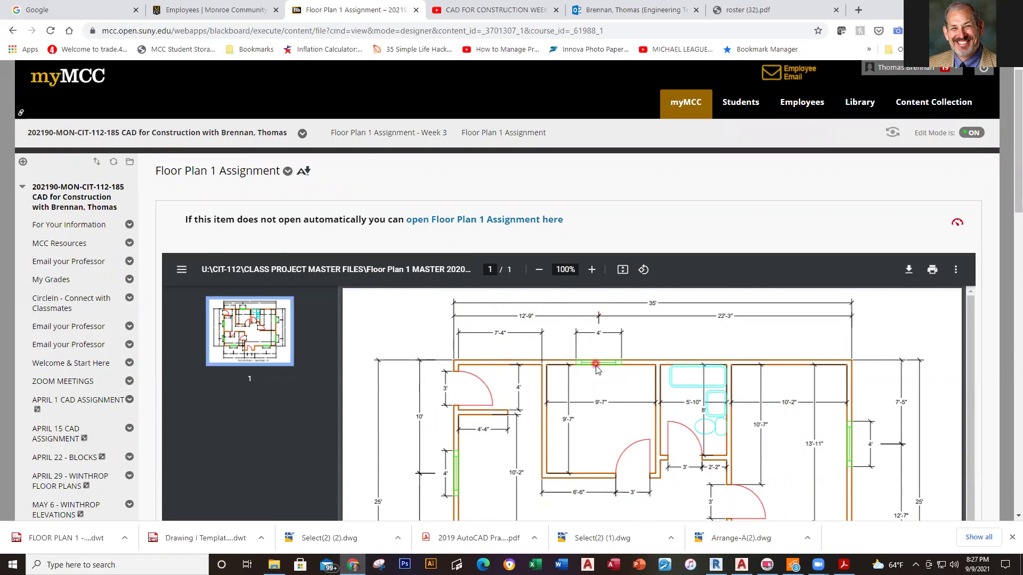
Insert the 4' WINDOW block unrotated in the top exterior wall, 12'9" from the plan's upper-left outer corner.
key(alt+Tab)
scroll(538, 294, up, 4)
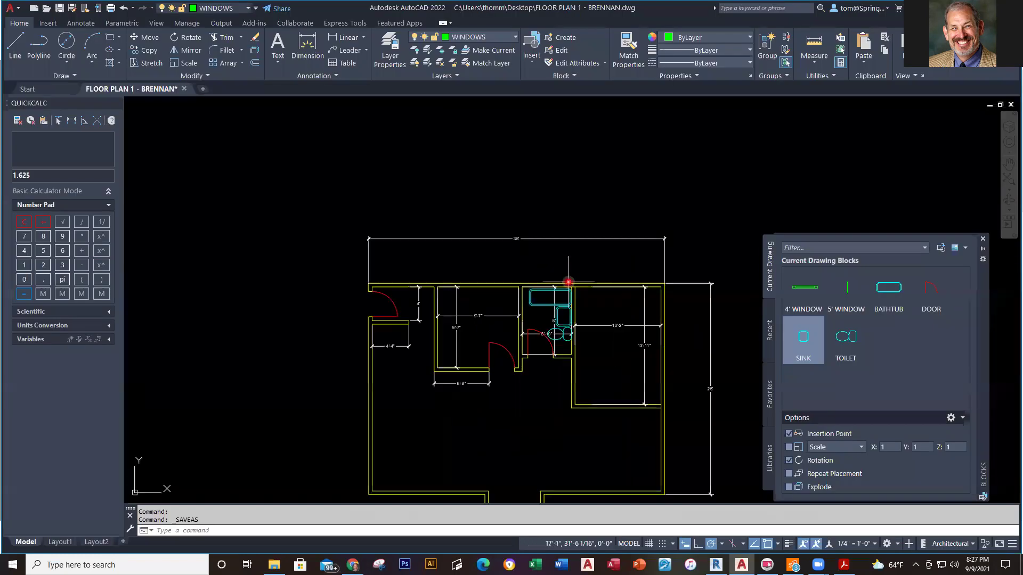
scroll(538, 295, up, 2)
click(810, 295)
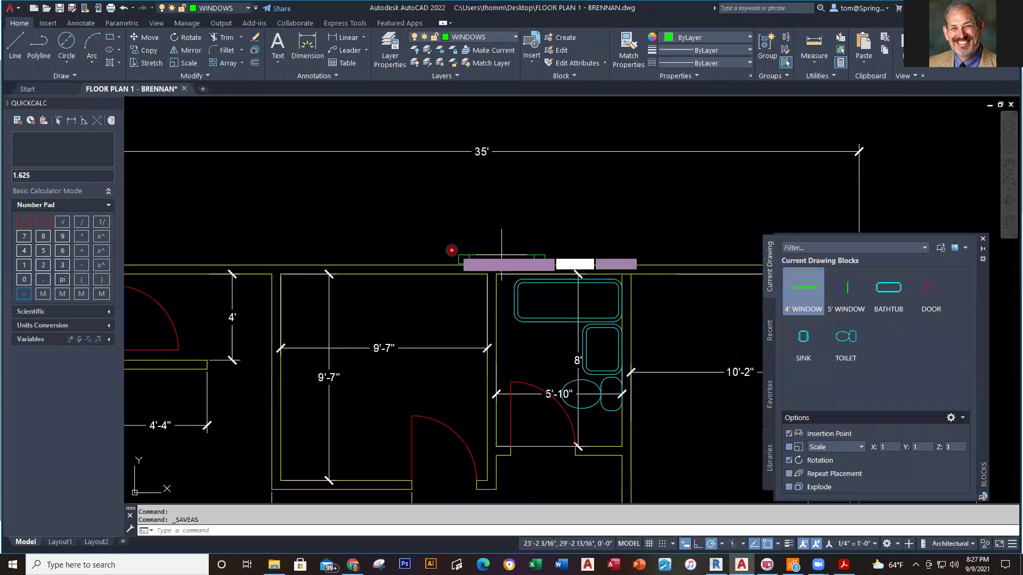
scroll(452, 250, down, 3)
middle_drag(456, 251, 573, 248)
scroll(491, 252, up, 4)
scroll(492, 254, down, 3)
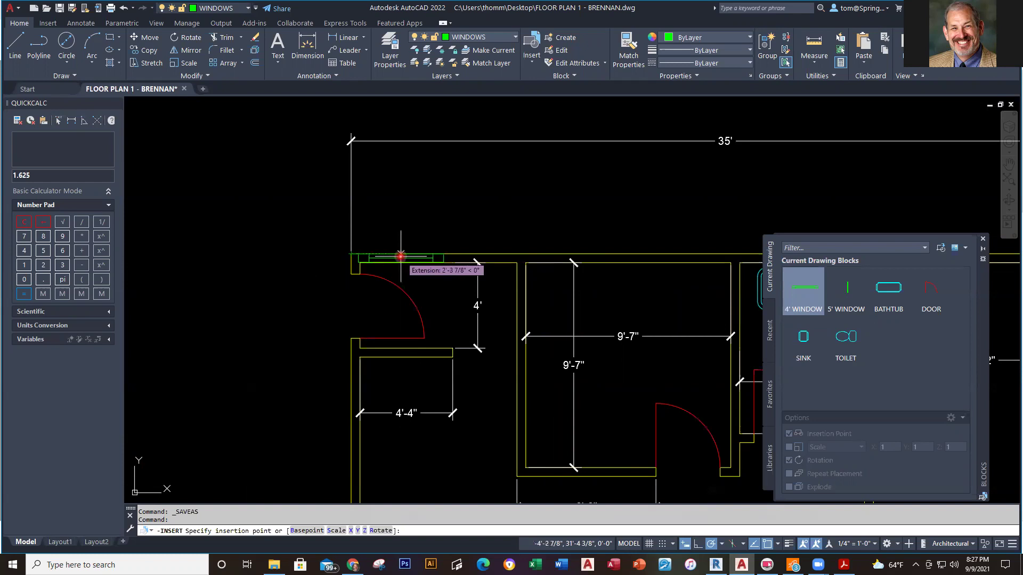
text(12'9)
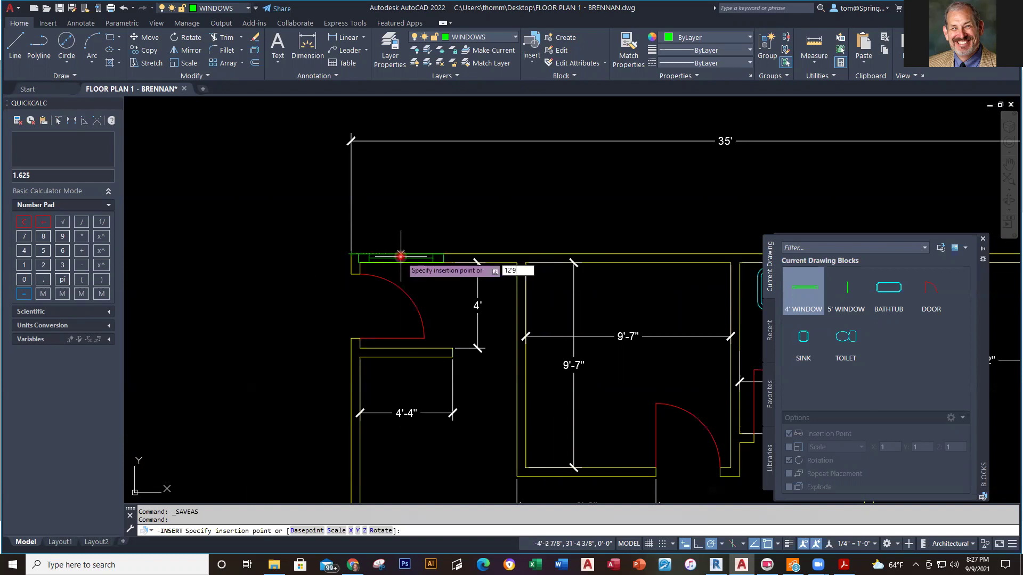
key(Return)
key(Return)
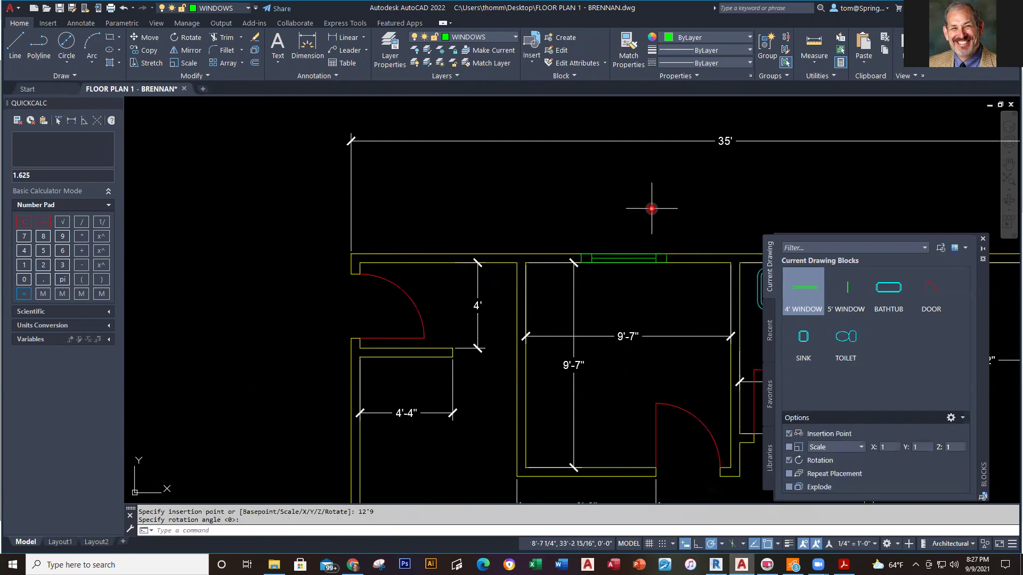
On the DIMENSIONS layer, add a linear dimension above the top wall from the upper-left outer corner to the window's centre.
click(515, 38)
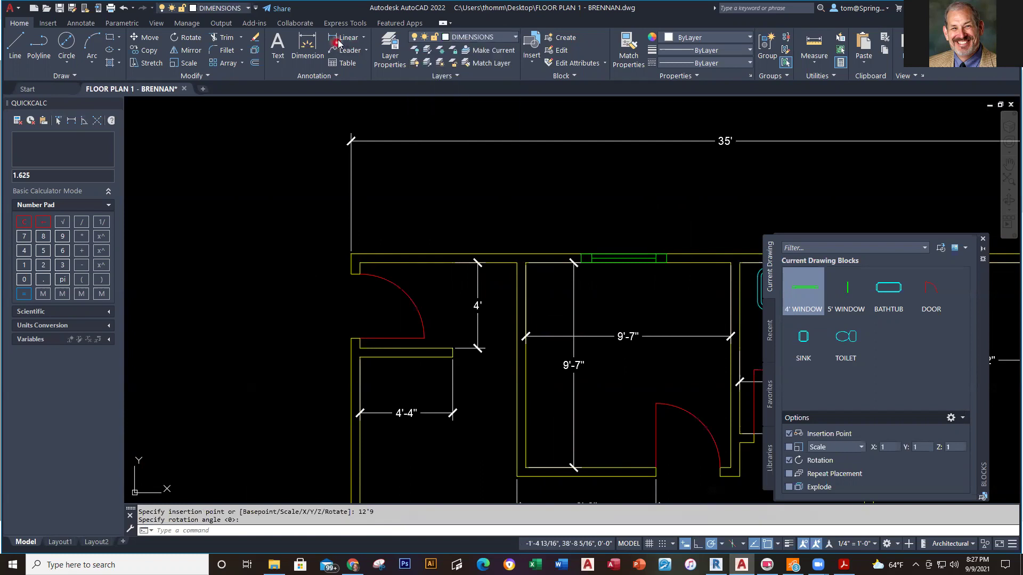
click(358, 39)
click(352, 254)
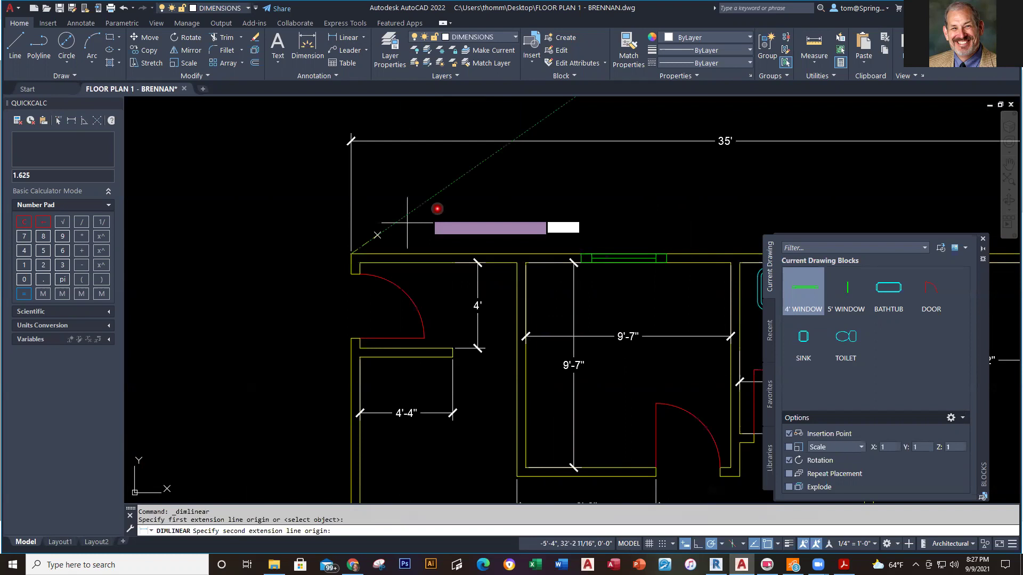
click(621, 255)
click(626, 216)
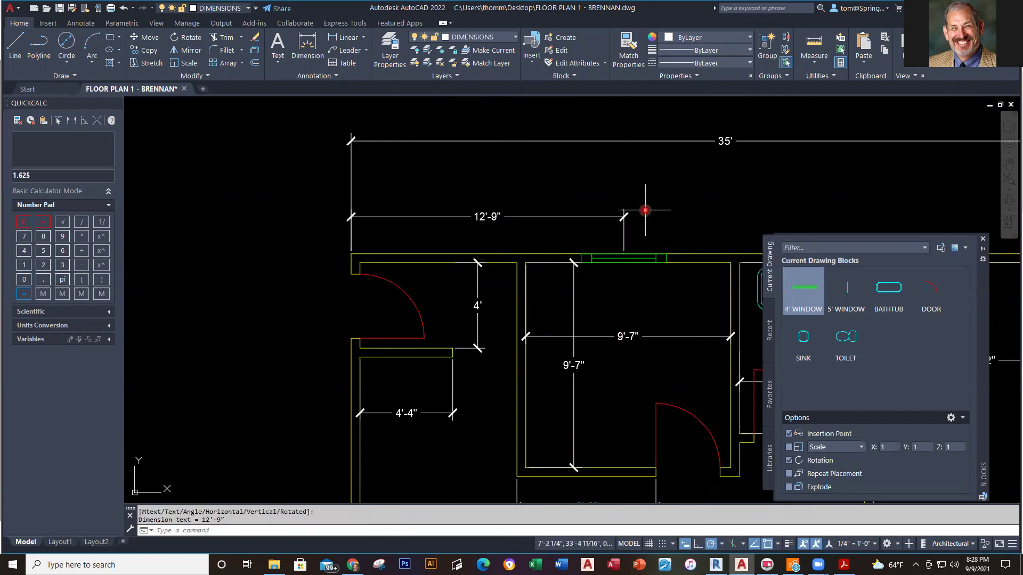
Check the assignment plan and insert a 4' WINDOW block, turned vertical, in the left exterior wall 10' below the upper-left outer corner.
scroll(654, 217, down, 4)
middle_drag(667, 224, 511, 233)
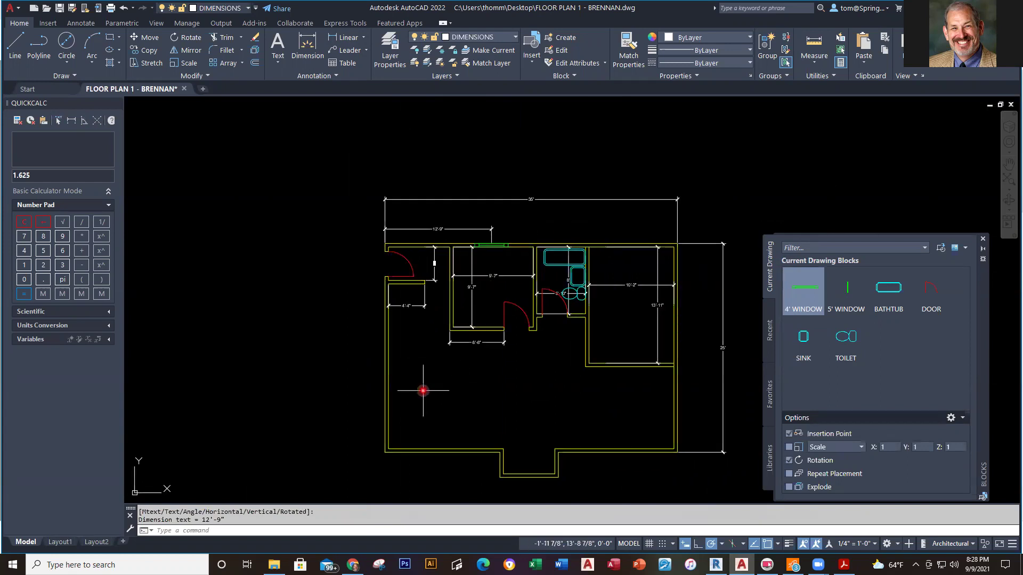
key(alt+Tab)
scroll(442, 368, up, 1)
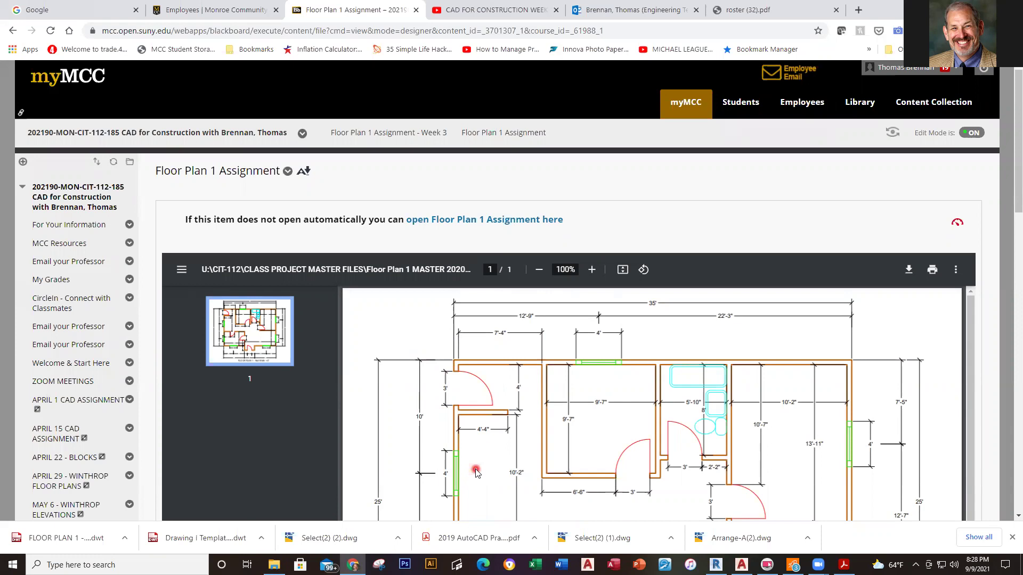
key(alt+Tab)
click(808, 290)
scroll(395, 290, up, 4)
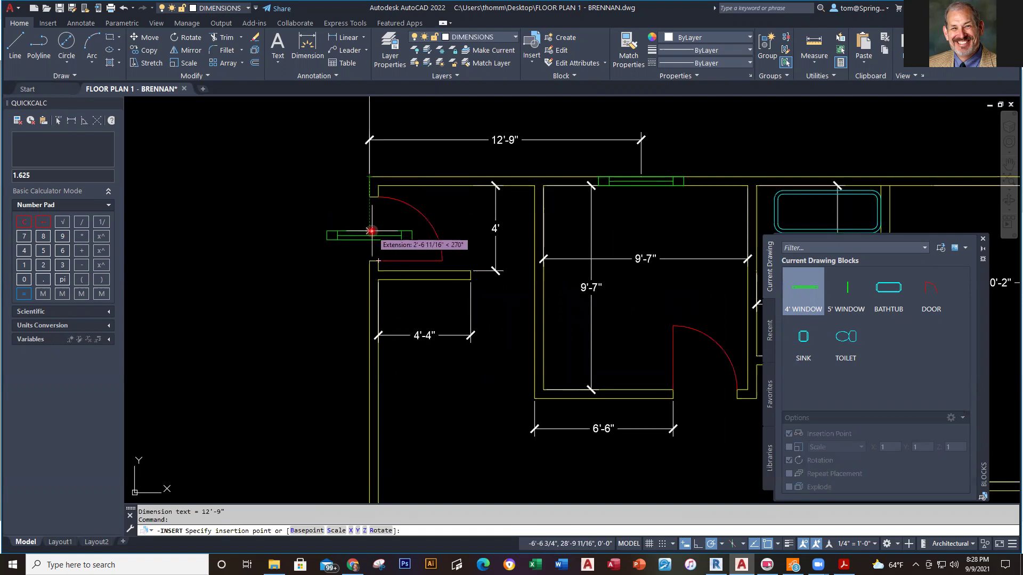
text(10')
key(Return)
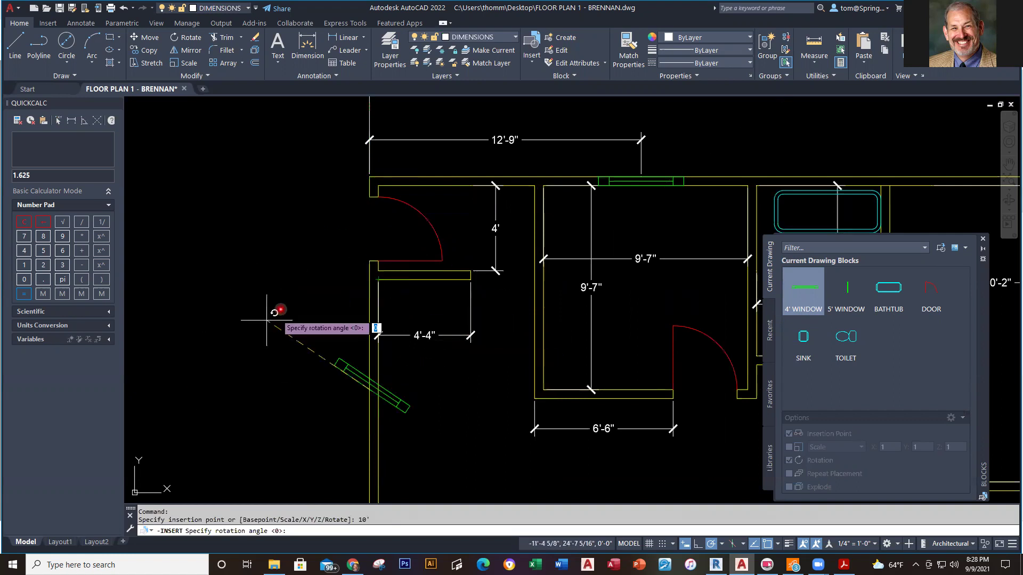
click(369, 255)
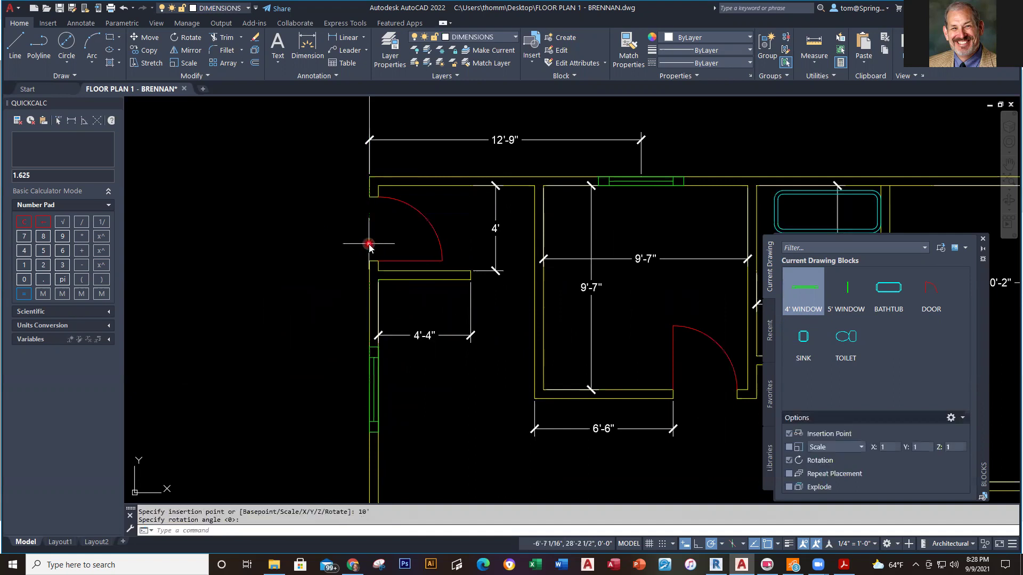
Add a vertical linear dimension outside the left wall from the upper-left outer corner to the left-wall window's centre.
click(343, 38)
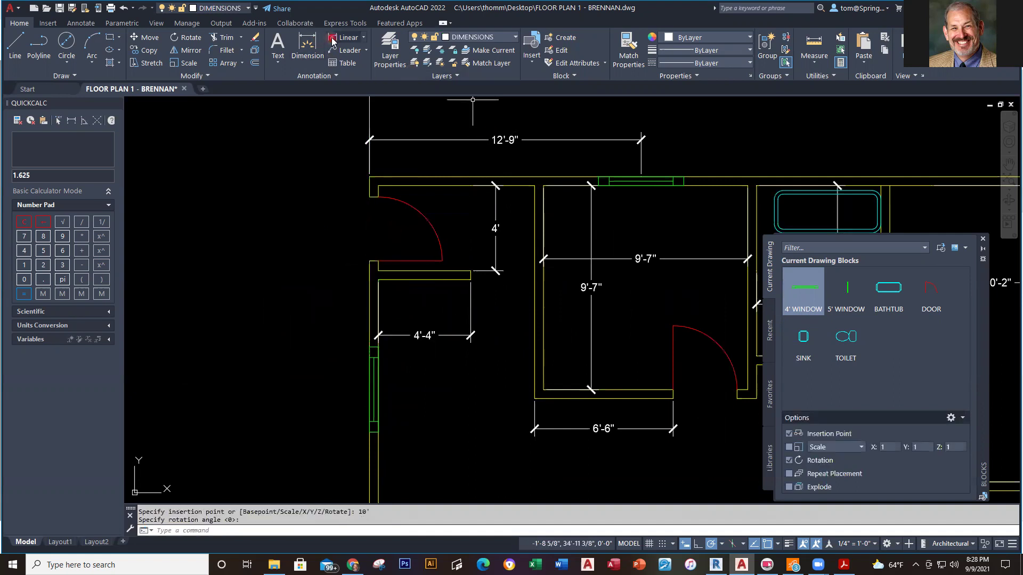
click(369, 177)
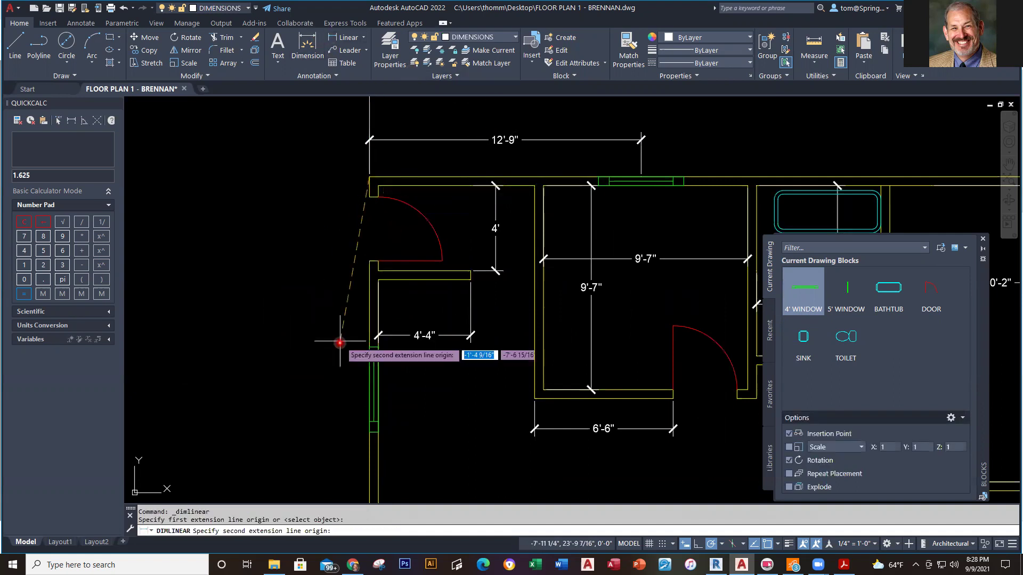
click(371, 390)
click(299, 389)
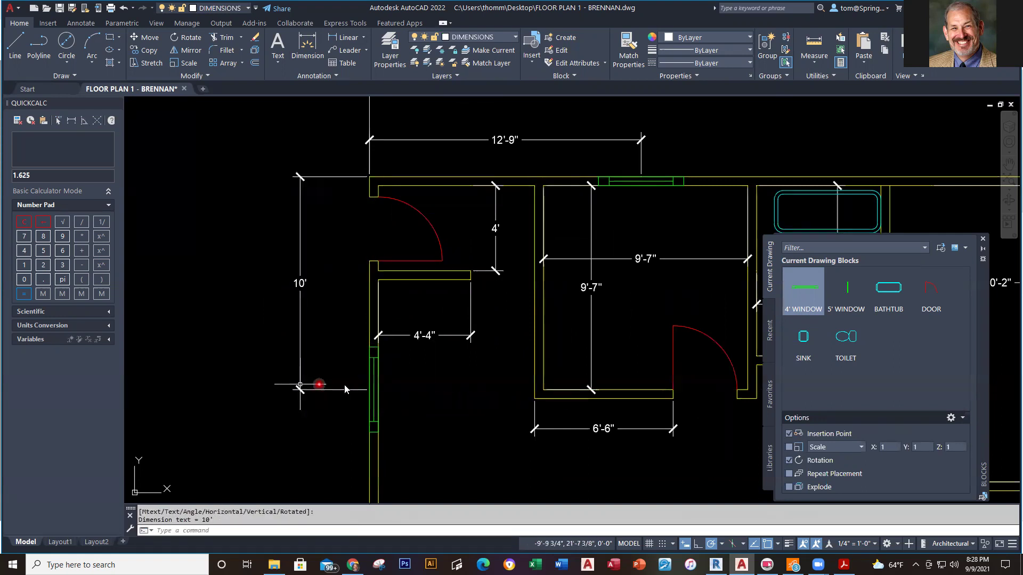
Assign the left-wall window and the top-wall window to the WINDOWS layer and clear the selection.
click(372, 396)
key(Escape)
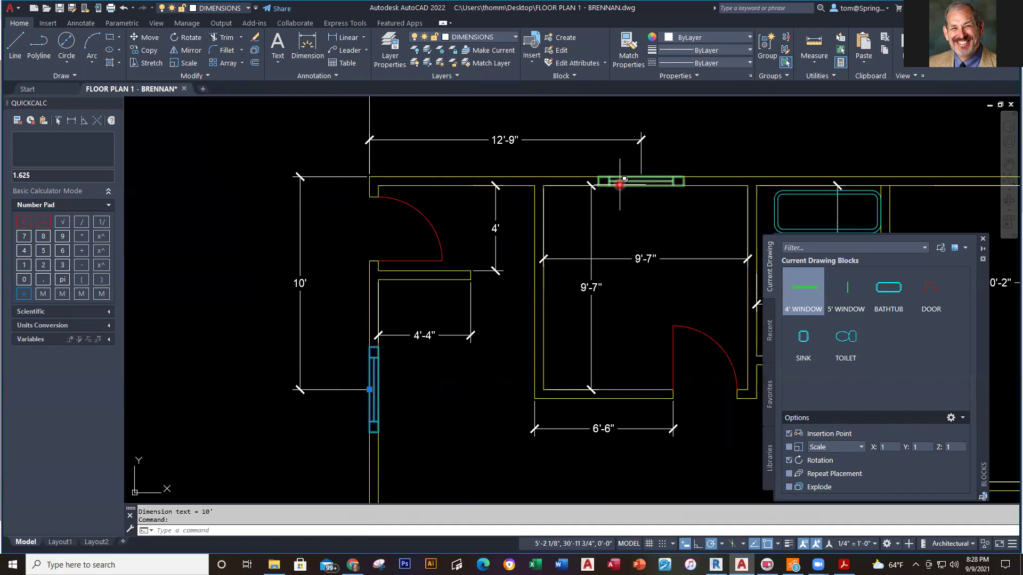
click(620, 180)
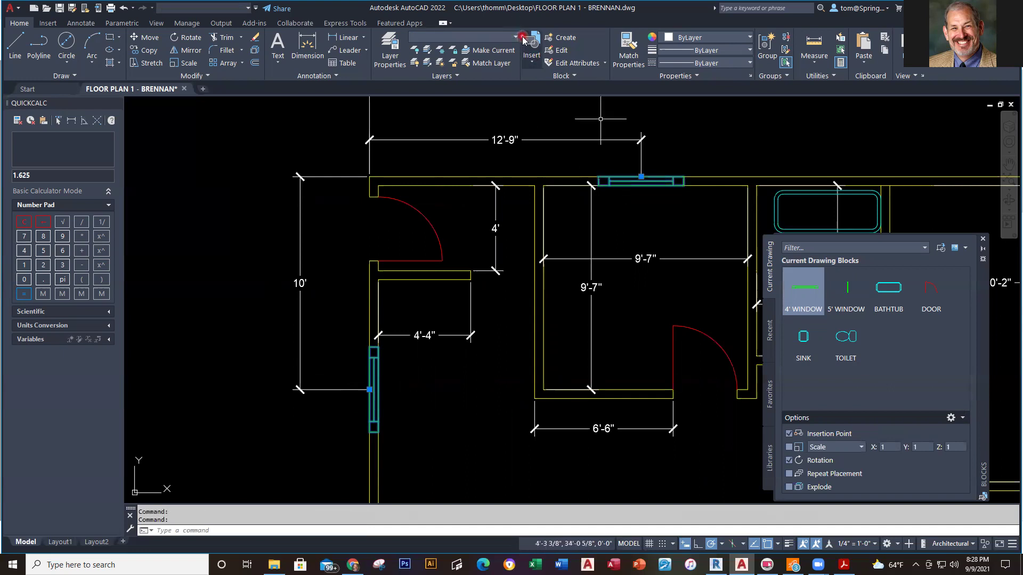
click(495, 36)
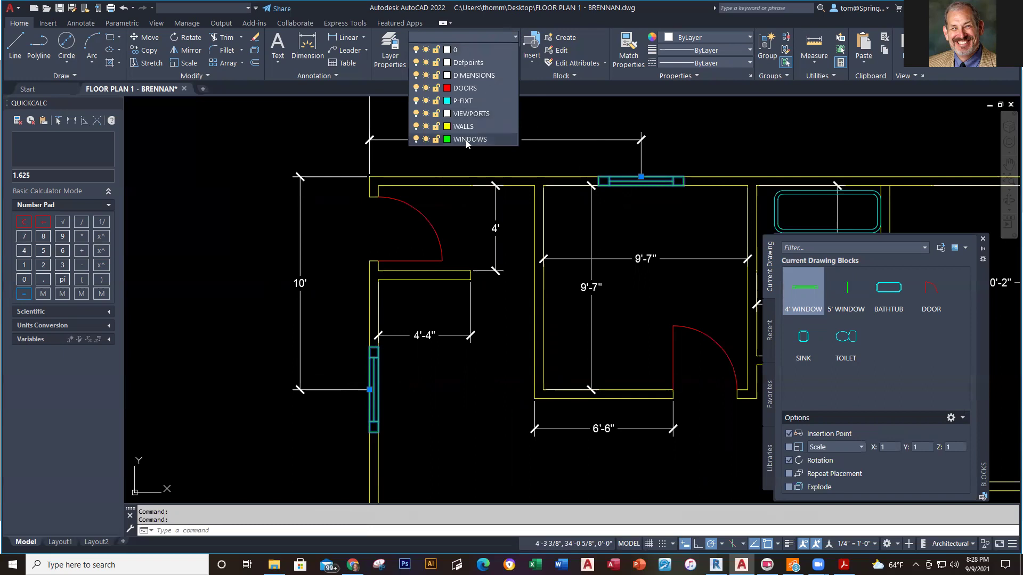
click(466, 139)
key(Escape)
Check the assignment plan and insert a 4' WINDOW block, turned vertical, in the left exterior wall 5' above the lower-left outer corner.
scroll(468, 413, down, 4)
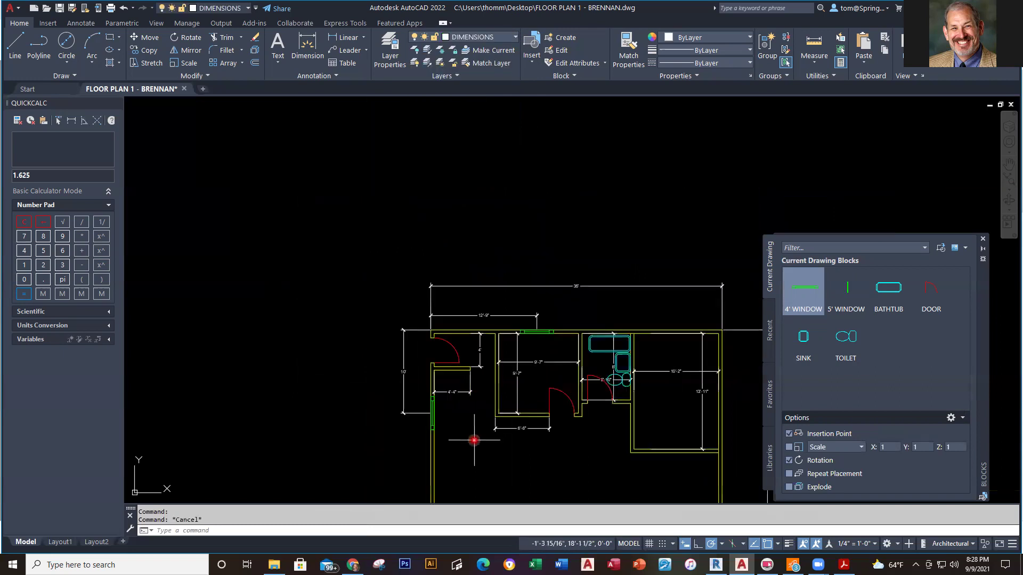
middle_drag(468, 413, 463, 381)
key(alt+Tab)
scroll(495, 468, down, 2)
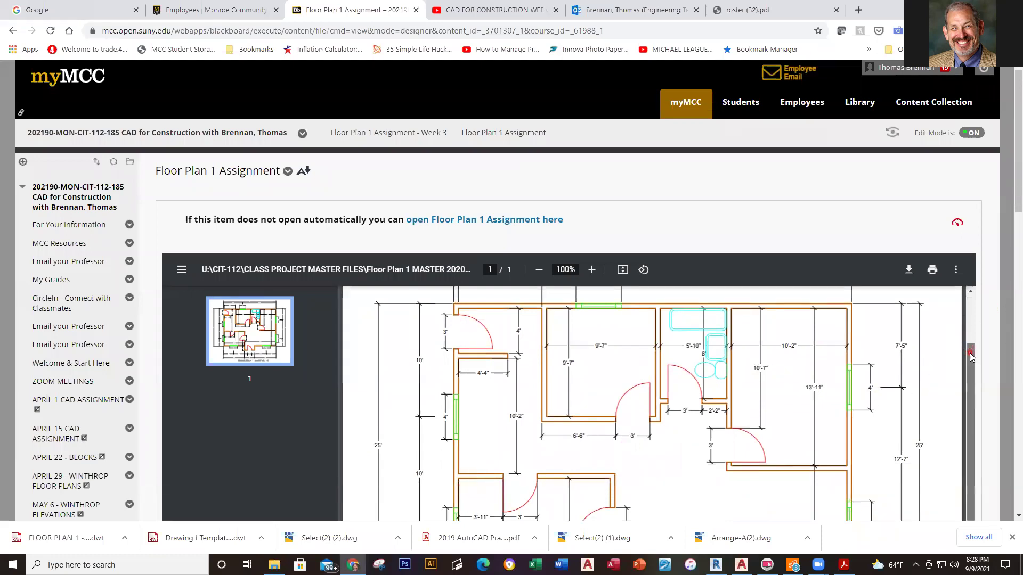
drag(1010, 201, 1010, 256)
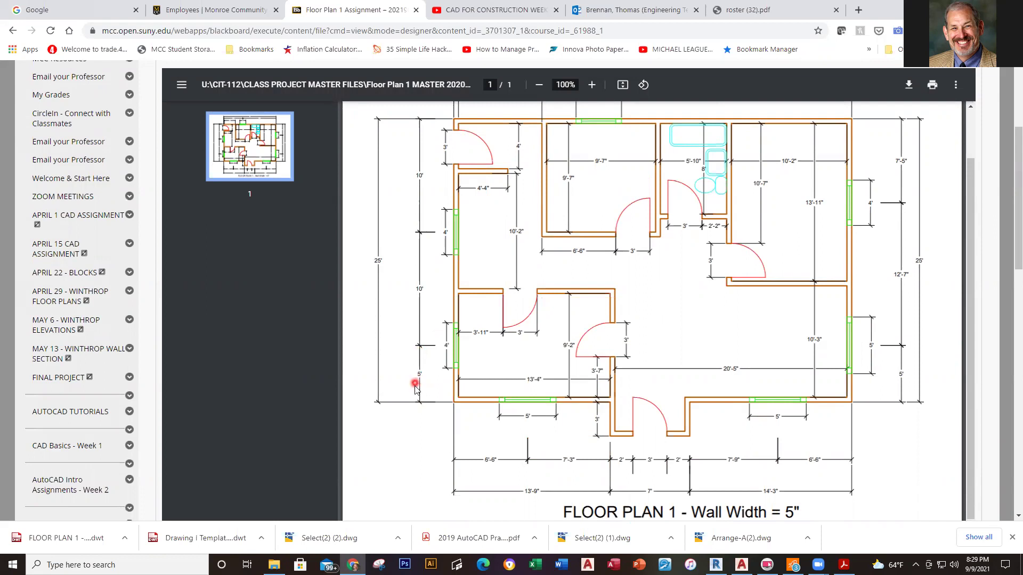
key(alt+Tab)
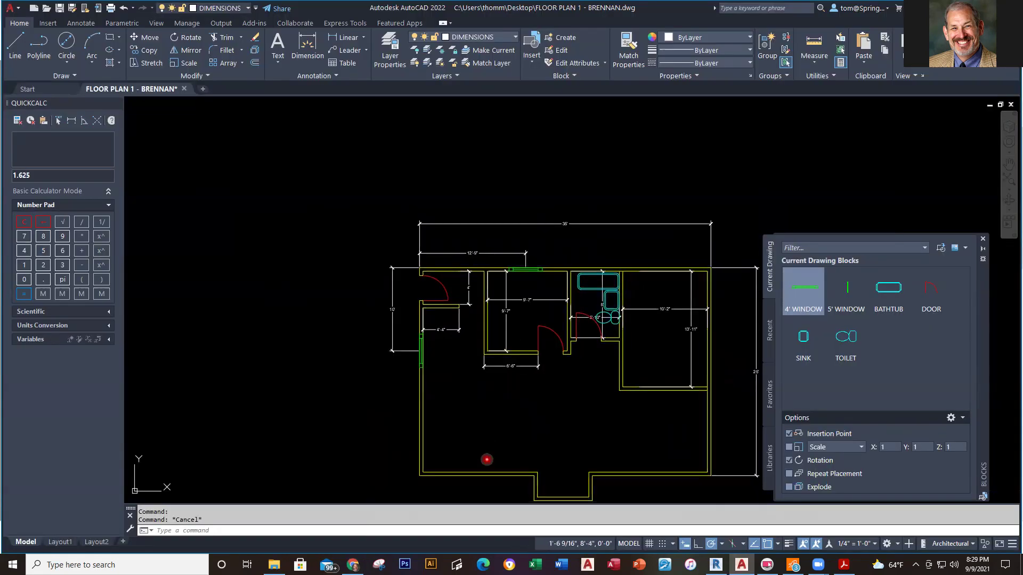
scroll(485, 391, up, 2)
scroll(432, 386, up, 4)
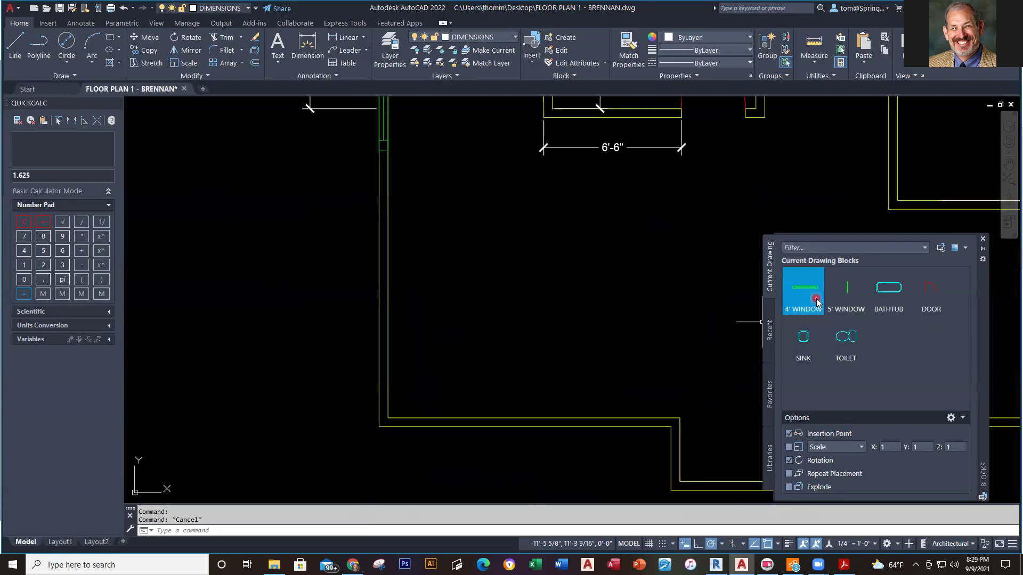
click(810, 293)
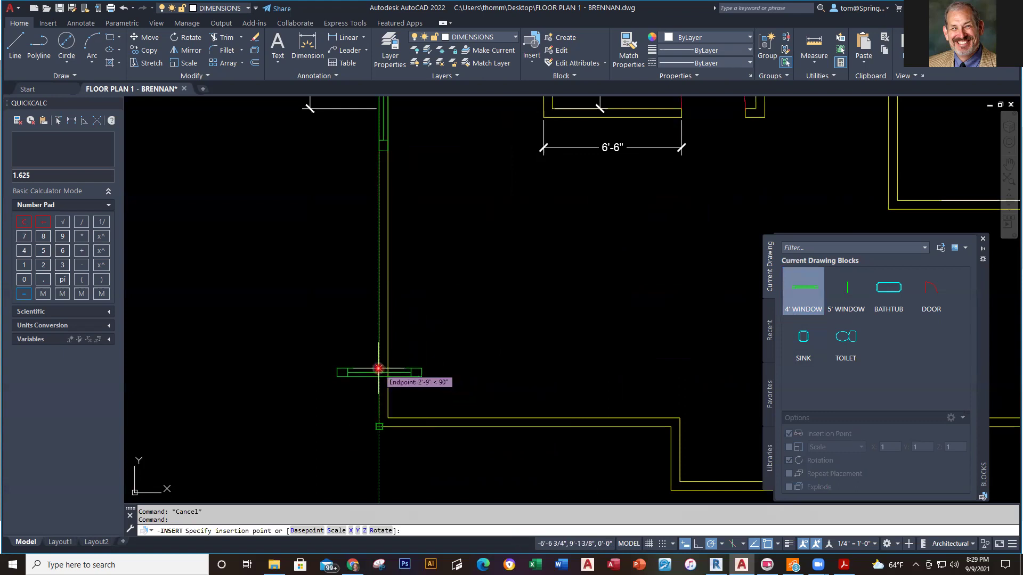
text(5')
key(Return)
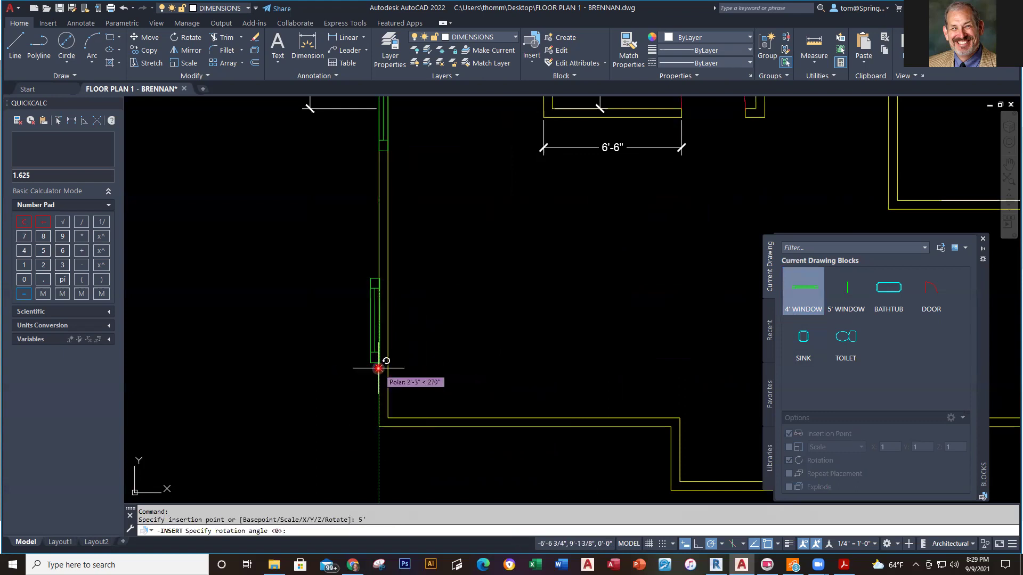
click(378, 259)
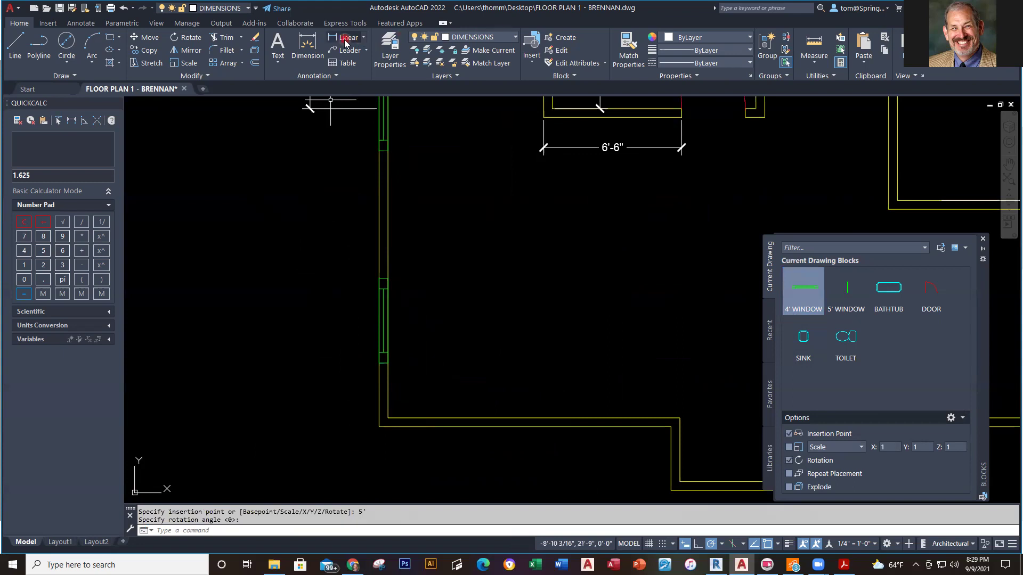
Assign the lower window in the left wall to the WINDOWS layer and clear the selection.
click(384, 322)
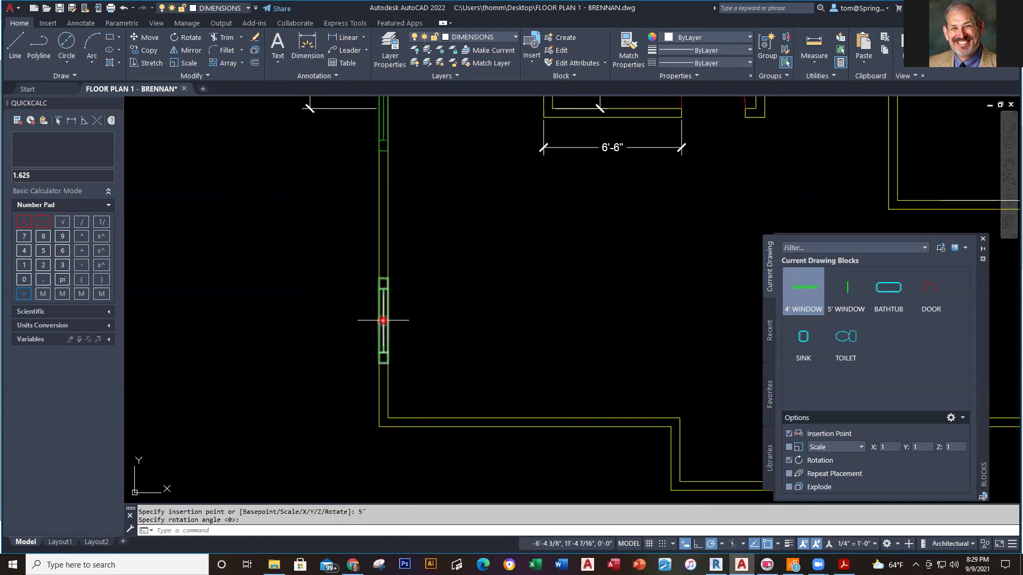
click(508, 39)
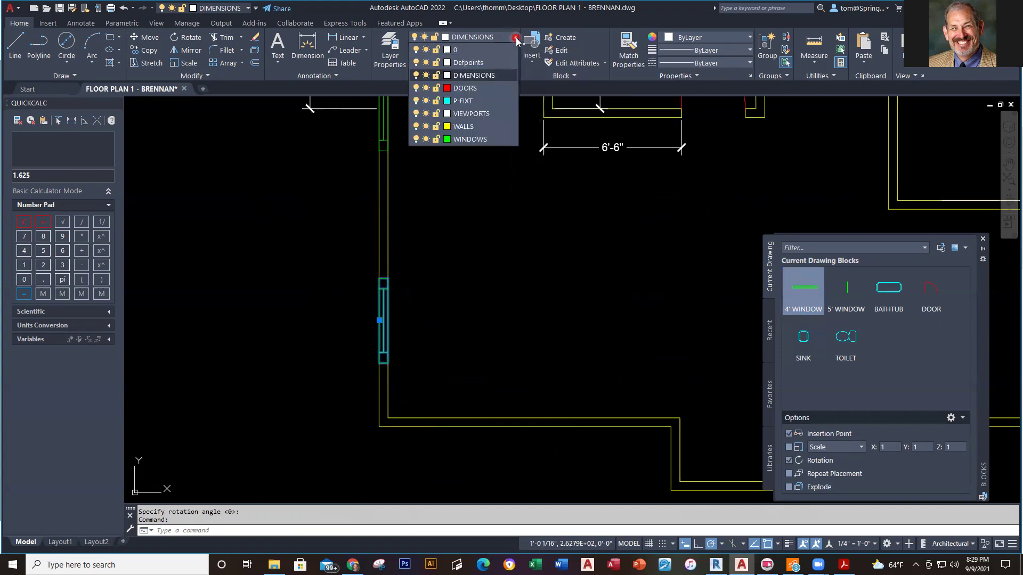
click(474, 138)
key(Escape)
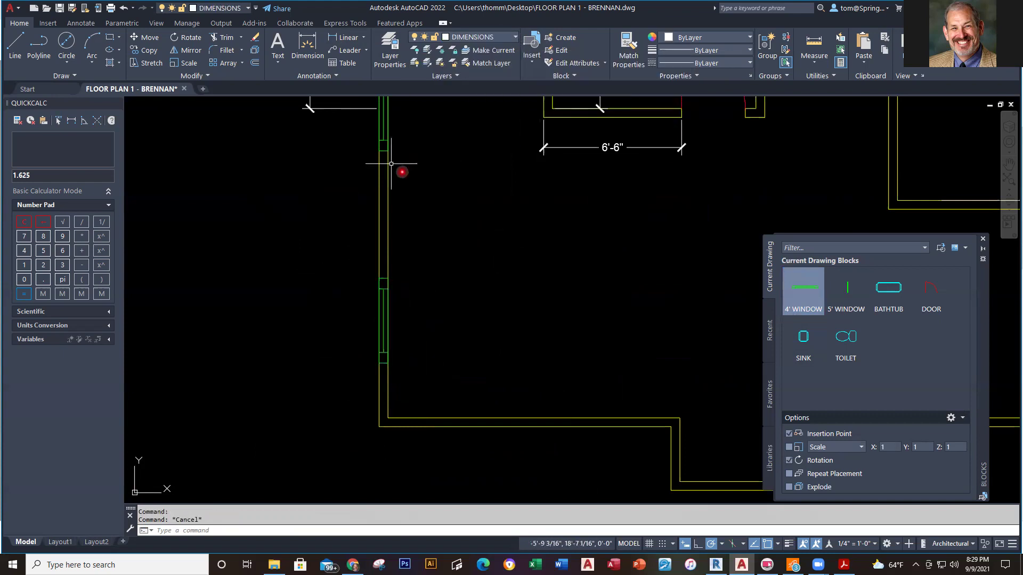
Add a vertical linear dimension outside the left wall from the lower-left outer corner to the lower window's centre.
click(356, 41)
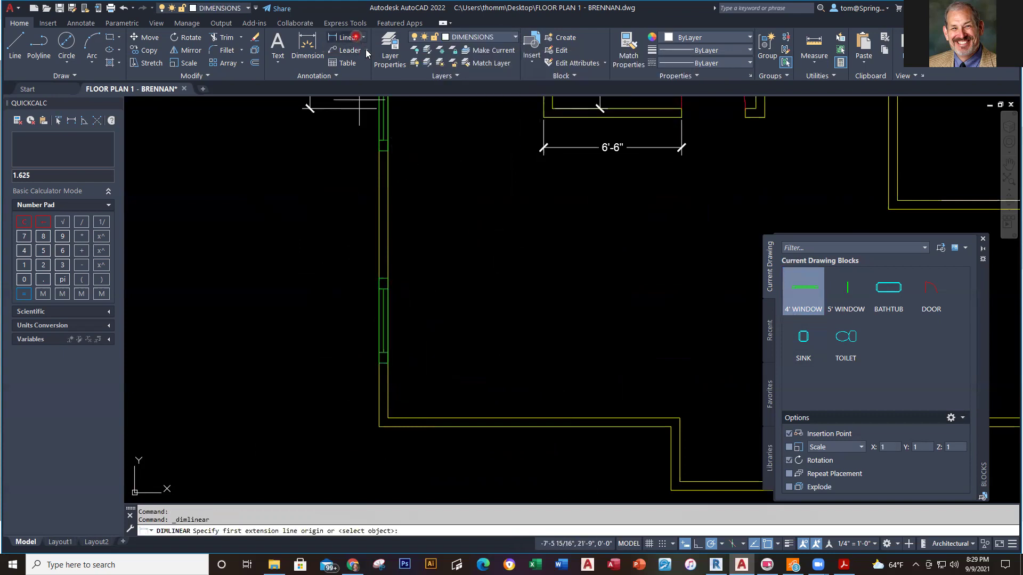
click(379, 426)
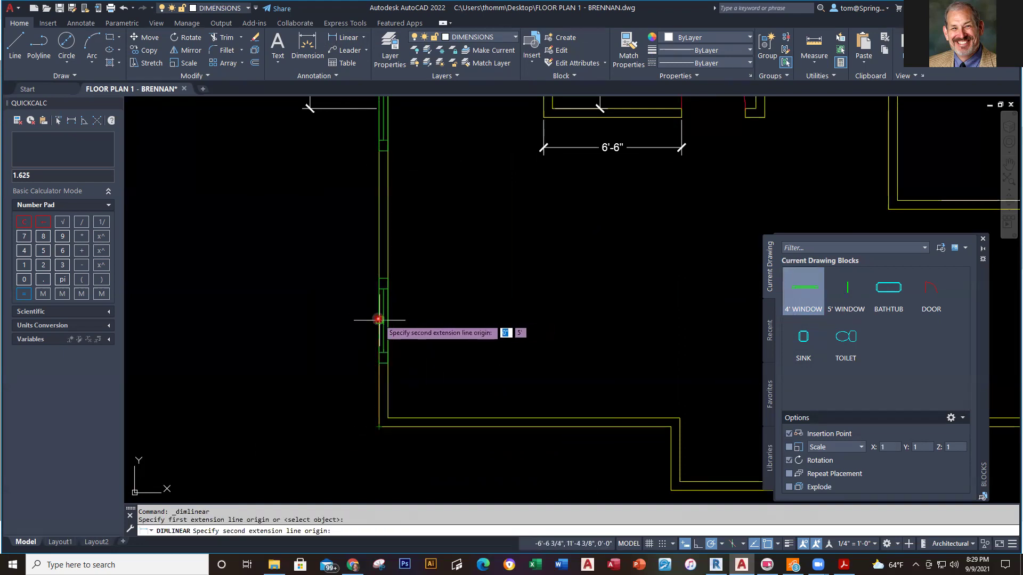
click(379, 320)
click(336, 321)
scroll(480, 339, down, 5)
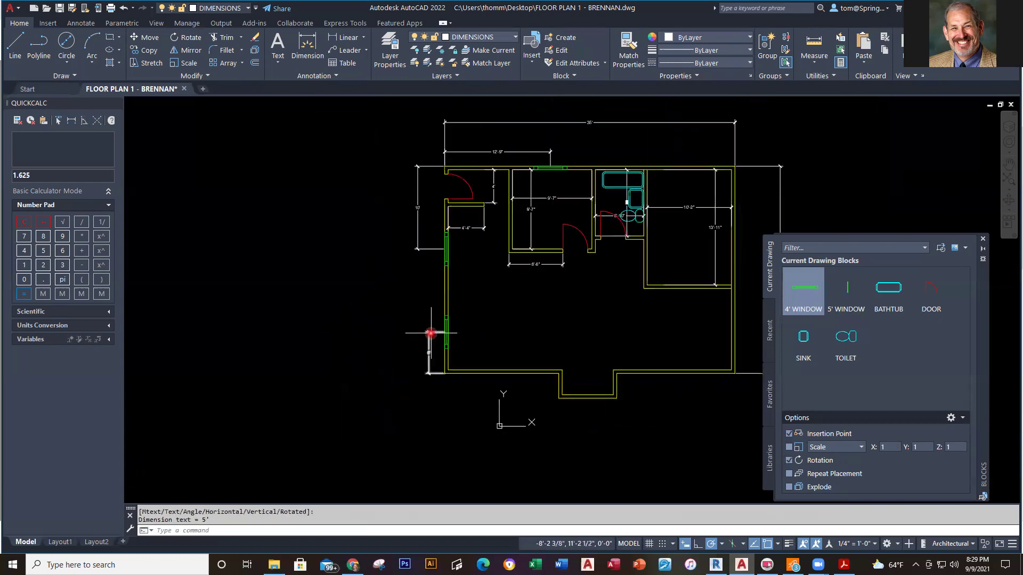
Stretch the lower window's dimension line outward to align with the 10' dimension above it and clear the selection.
scroll(494, 353, up, 2)
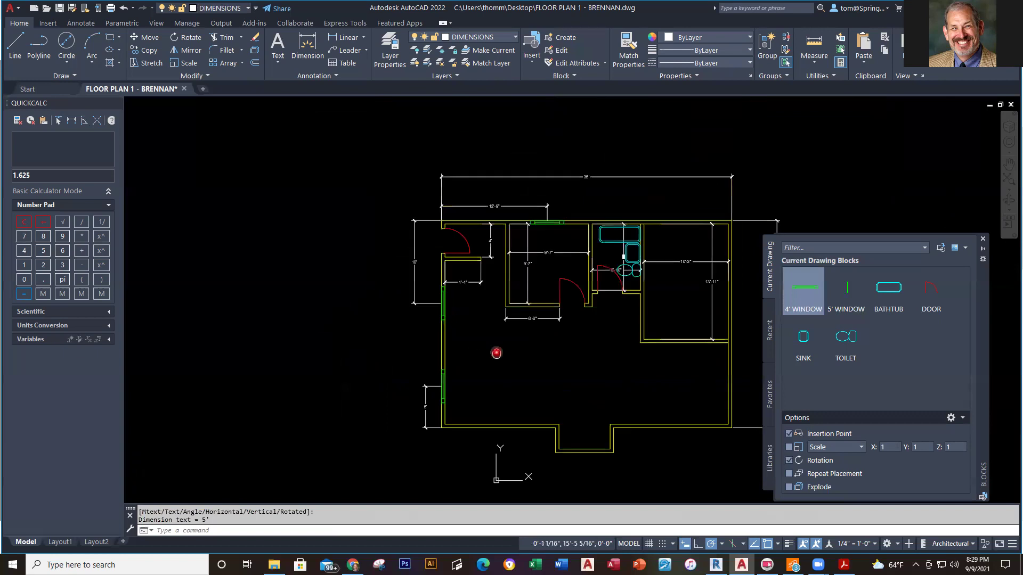
middle_drag(494, 354, 505, 383)
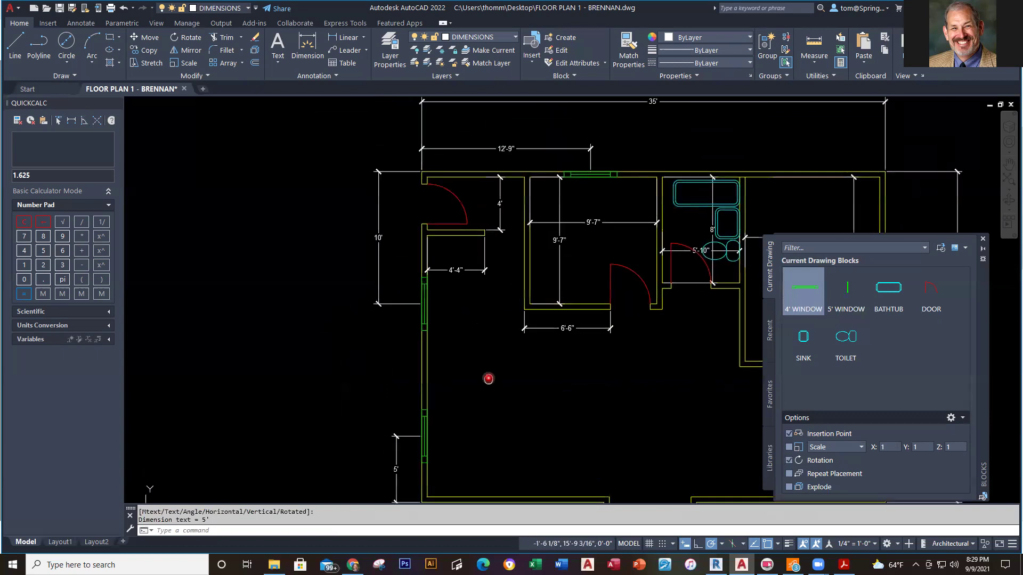
click(400, 440)
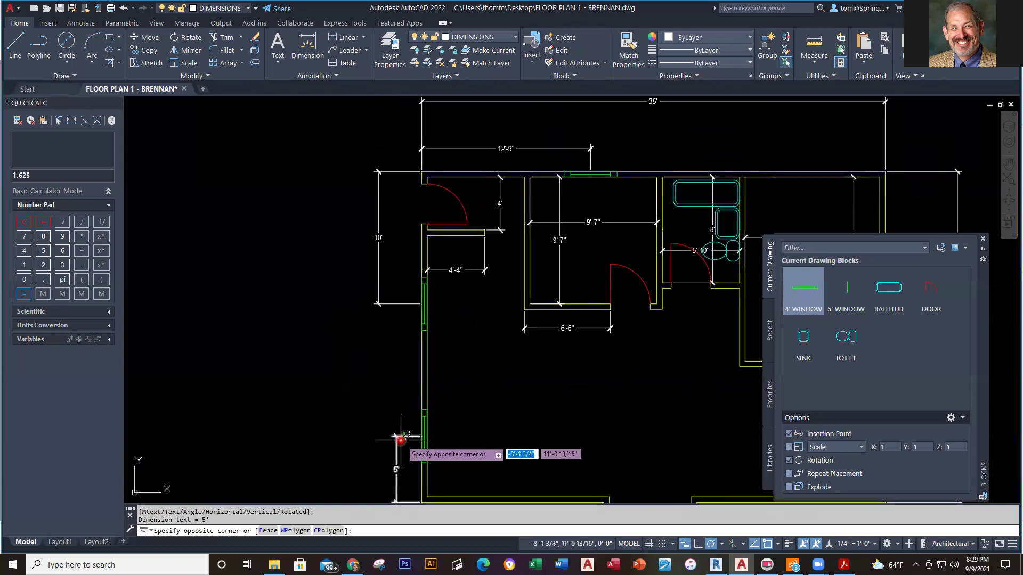
click(397, 437)
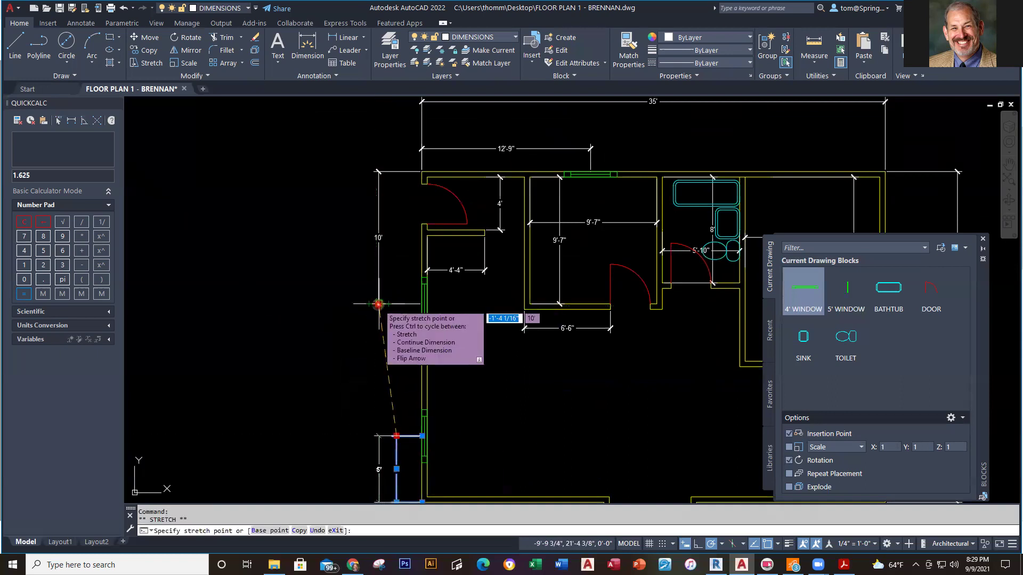
key(Escape)
key(Escape)
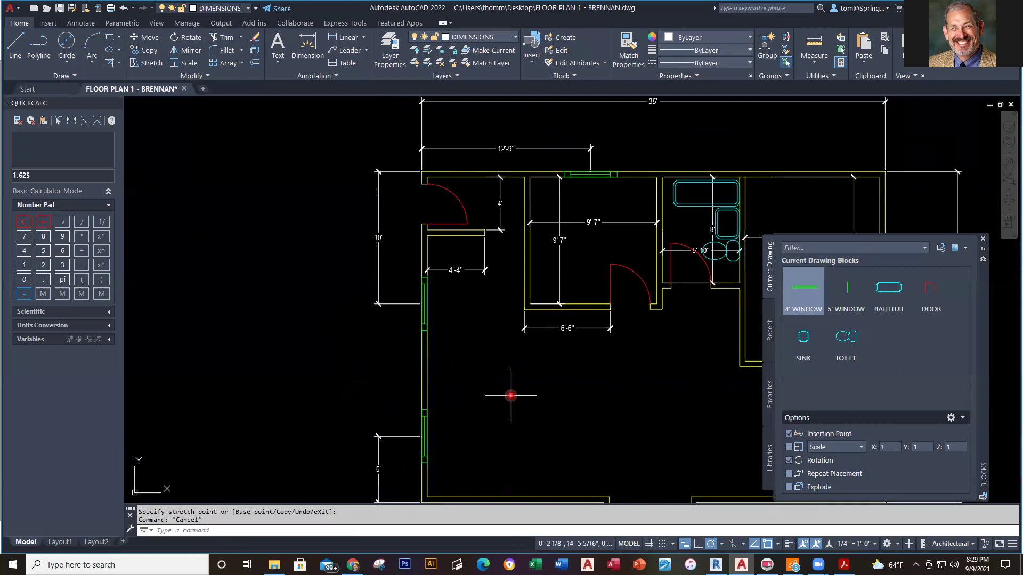
Compare the left-wall windows and their dimensions with the assignment plan.
scroll(516, 395, down, 2)
middle_drag(522, 395, 425, 368)
key(alt)
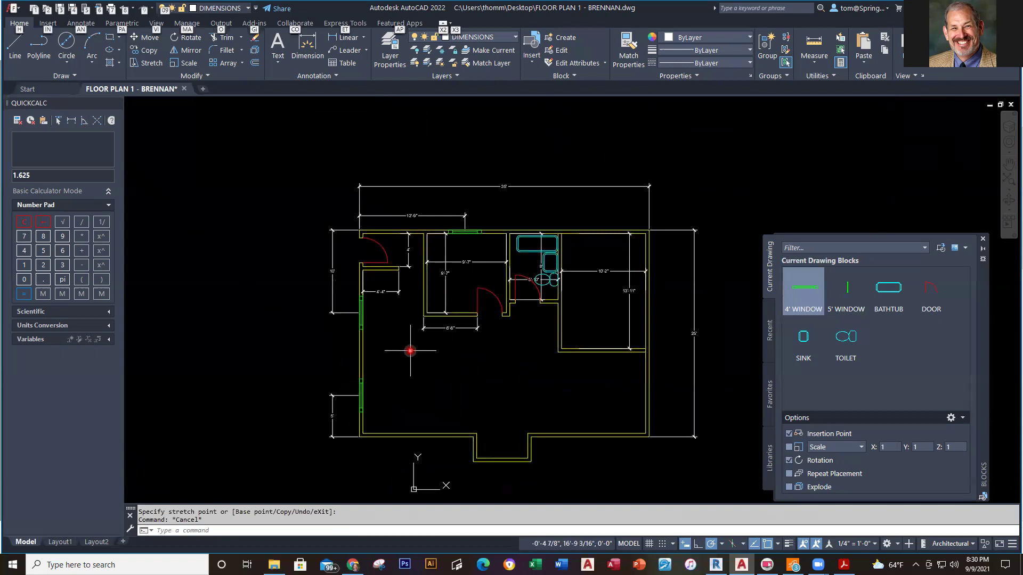
key(alt+Tab)
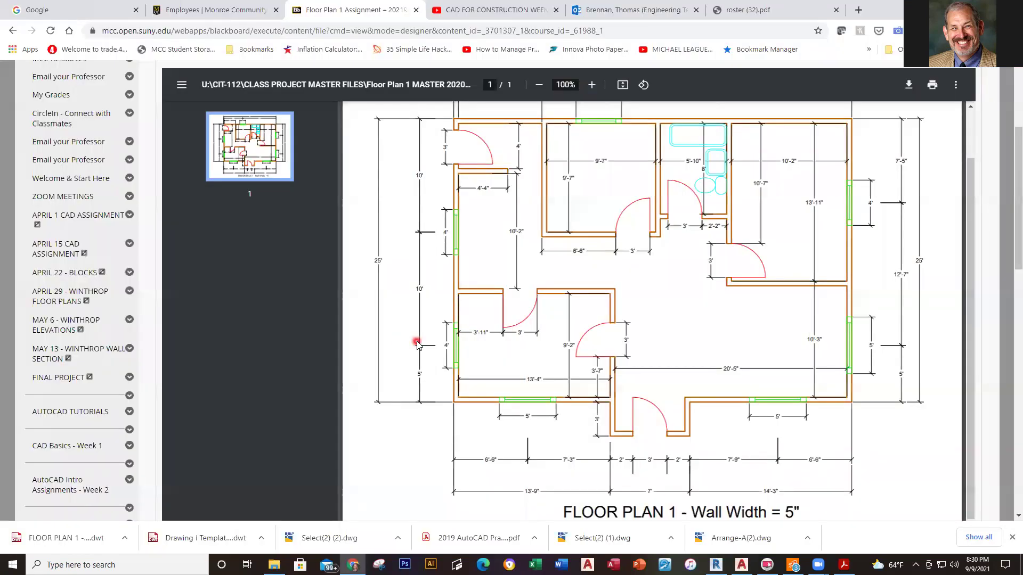
key(alt+Tab)
middle_drag(582, 438, 593, 413)
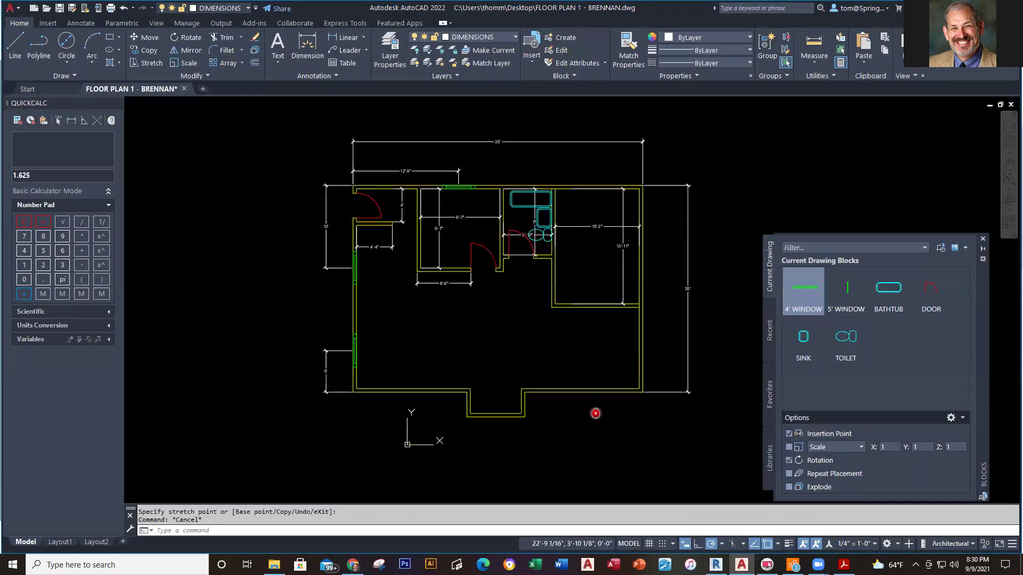
Try to place the multiline text "FLOOR PLAN 1" below the floor plan.
click(514, 37)
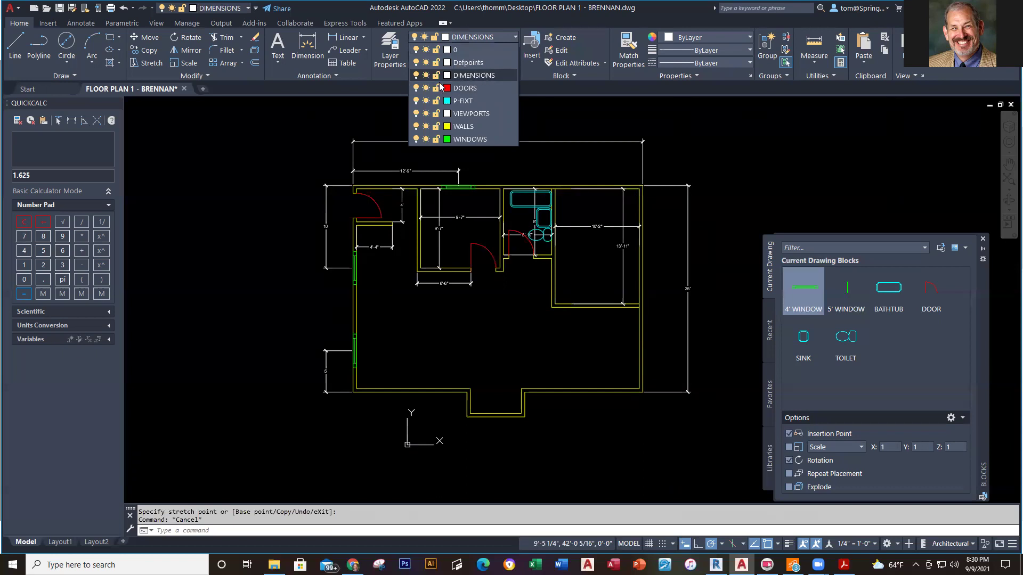
click(280, 55)
click(448, 461)
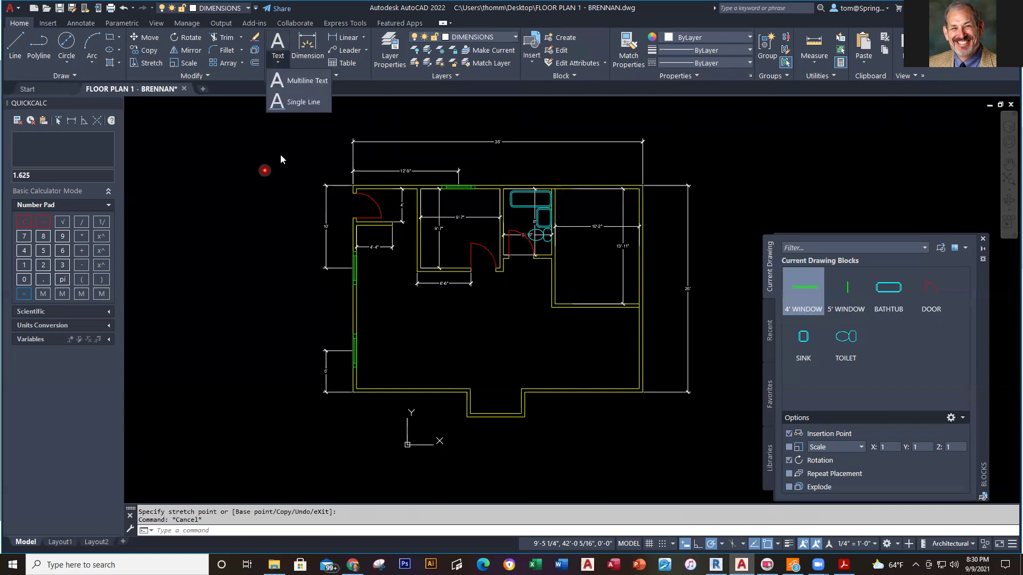
click(292, 79)
click(424, 450)
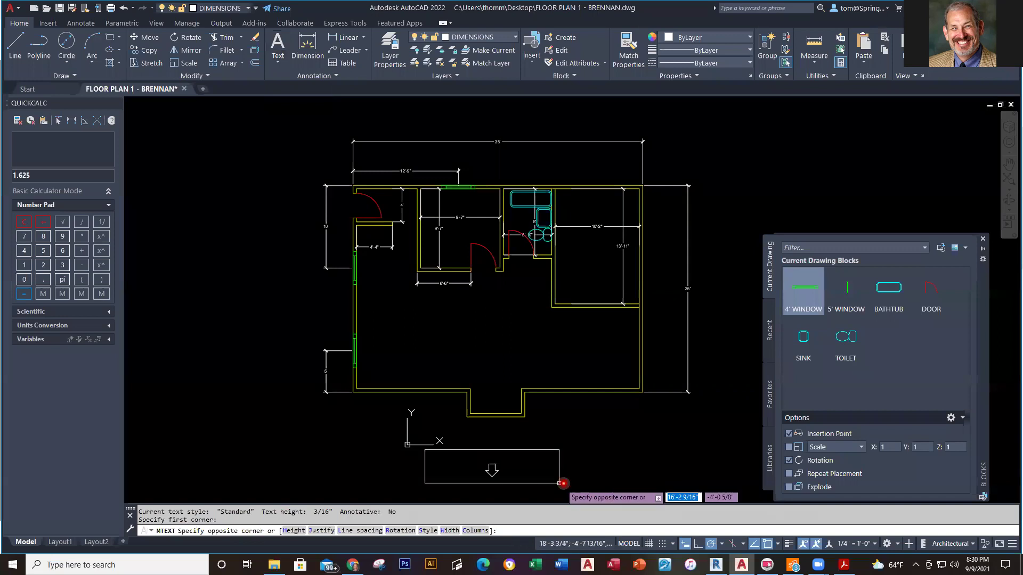
click(567, 483)
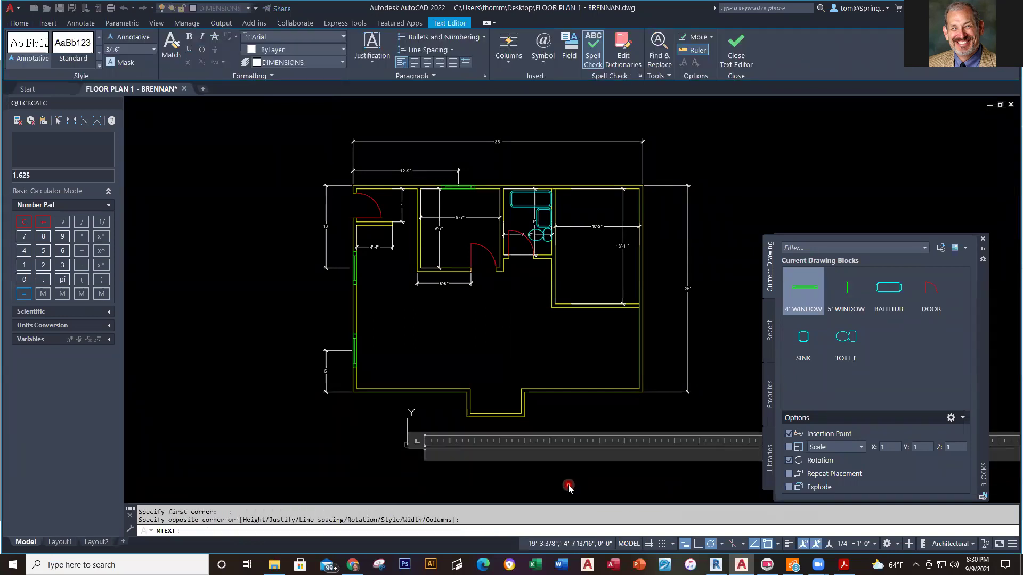
text(FLOOR PLAN 1)
click(568, 488)
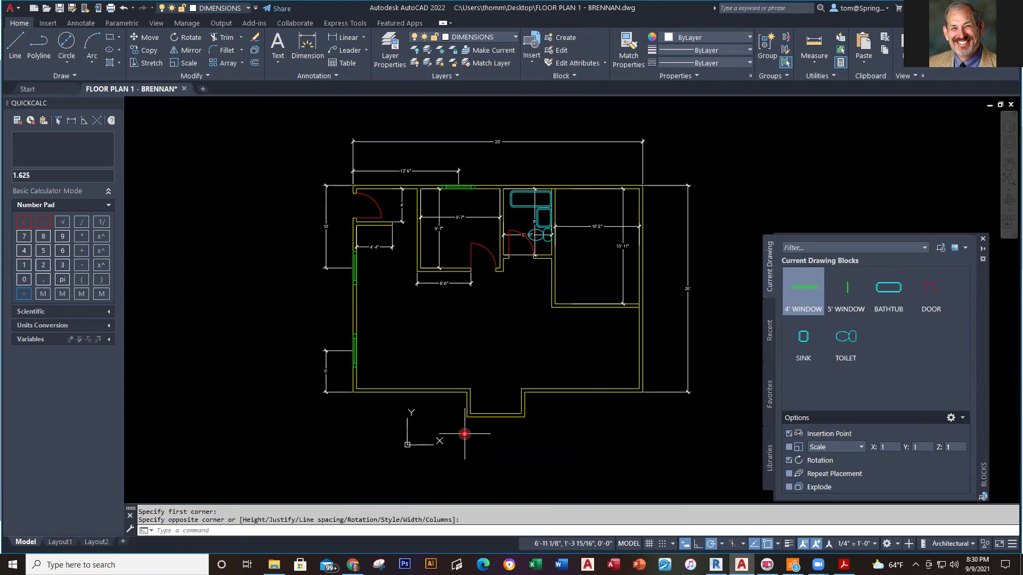
Erase the multiline text object below the floor plan.
click(482, 432)
click(360, 482)
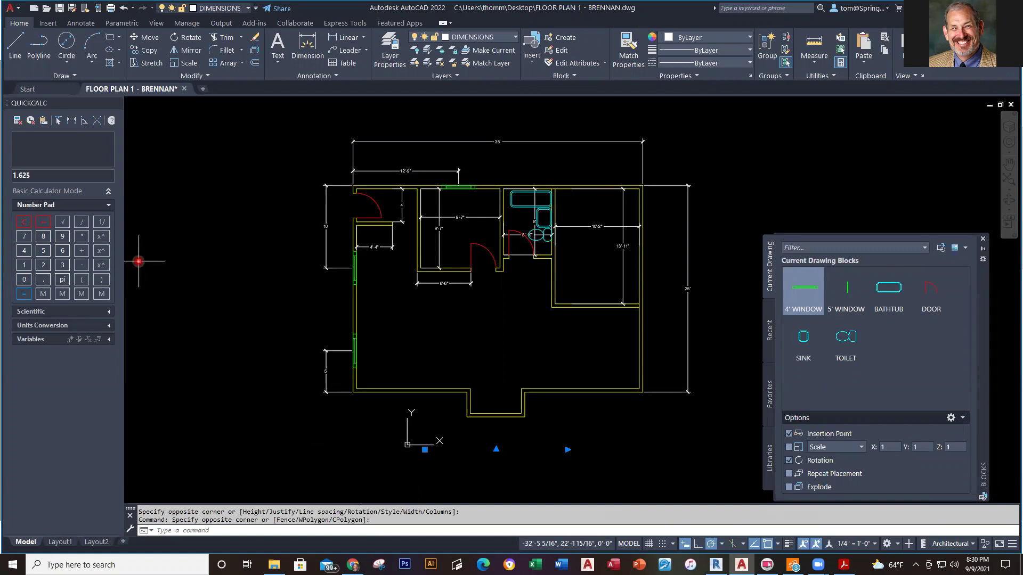
key(Escape)
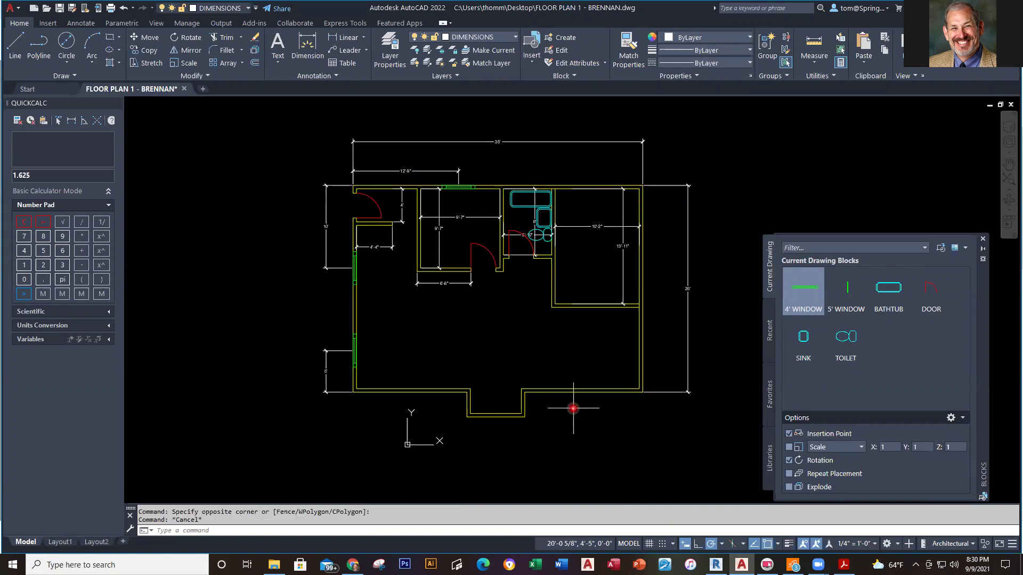
click(572, 426)
click(380, 469)
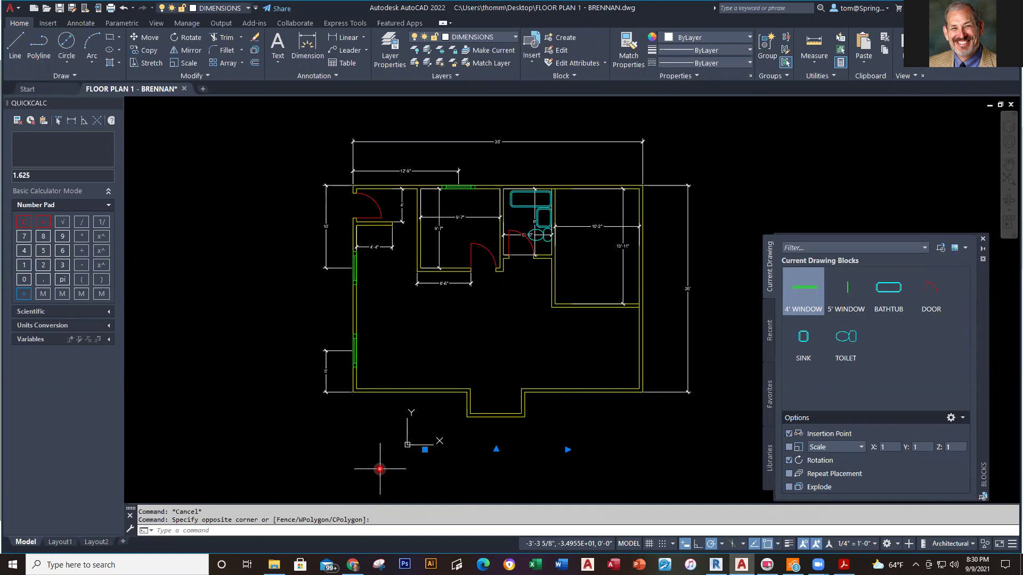
key(Delete)
middle_drag(575, 458, 589, 484)
scroll(588, 484, up, 1)
scroll(587, 493, up, 1)
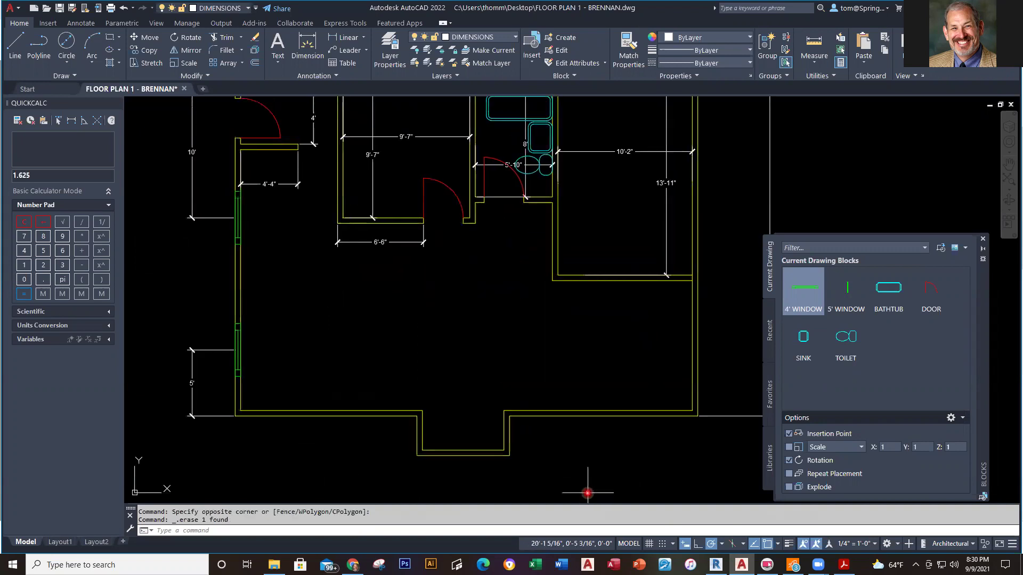
scroll(588, 493, down, 2)
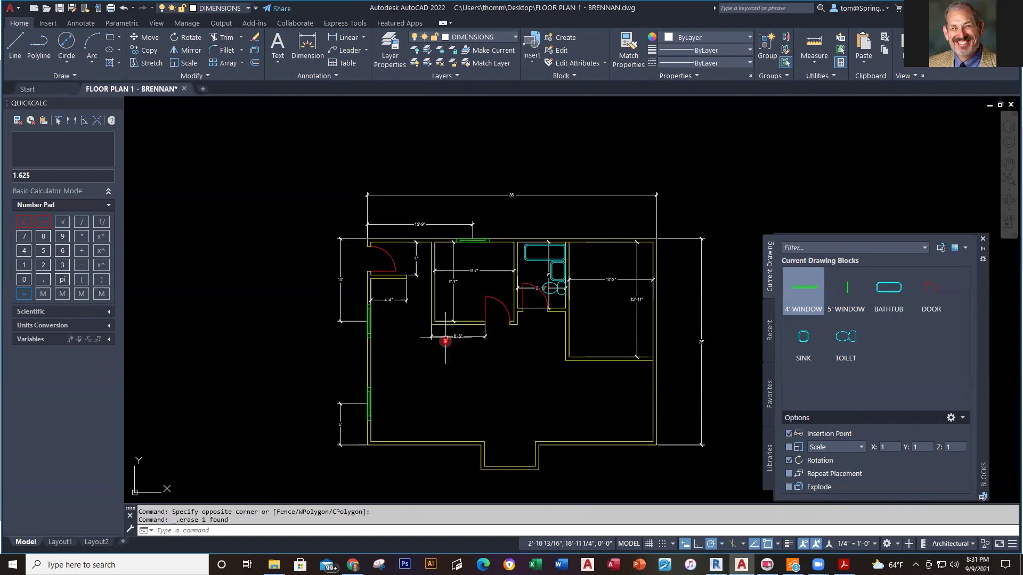
scroll(377, 315, up, 2)
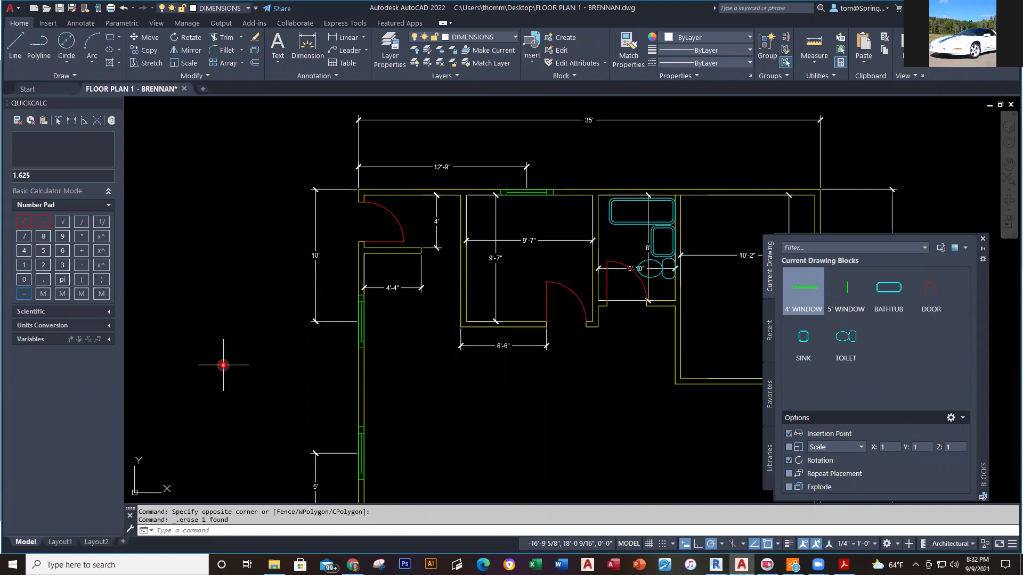
scroll(622, 293, up, 2)
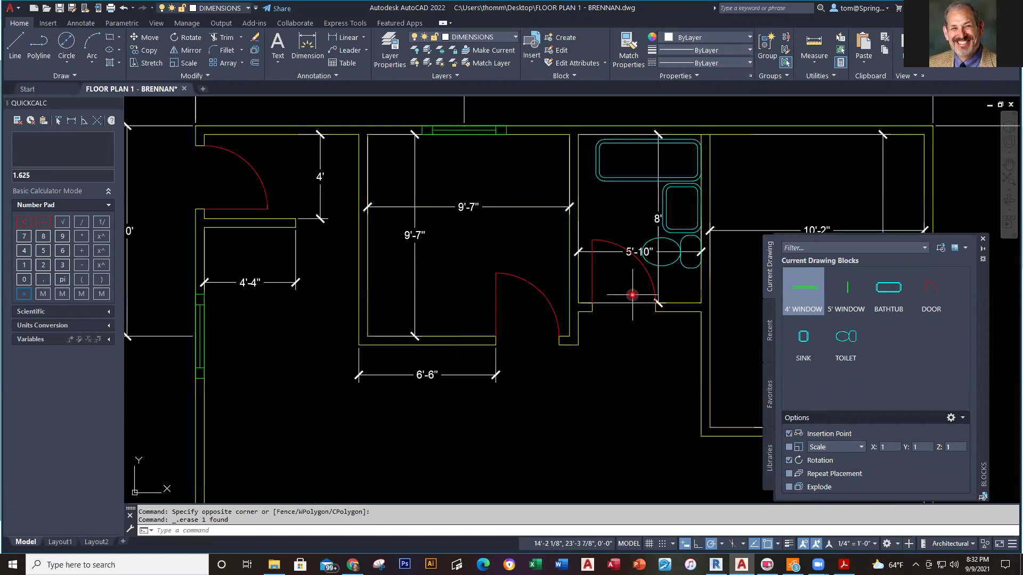
scroll(621, 271, up, 2)
middle_drag(432, 233, 558, 331)
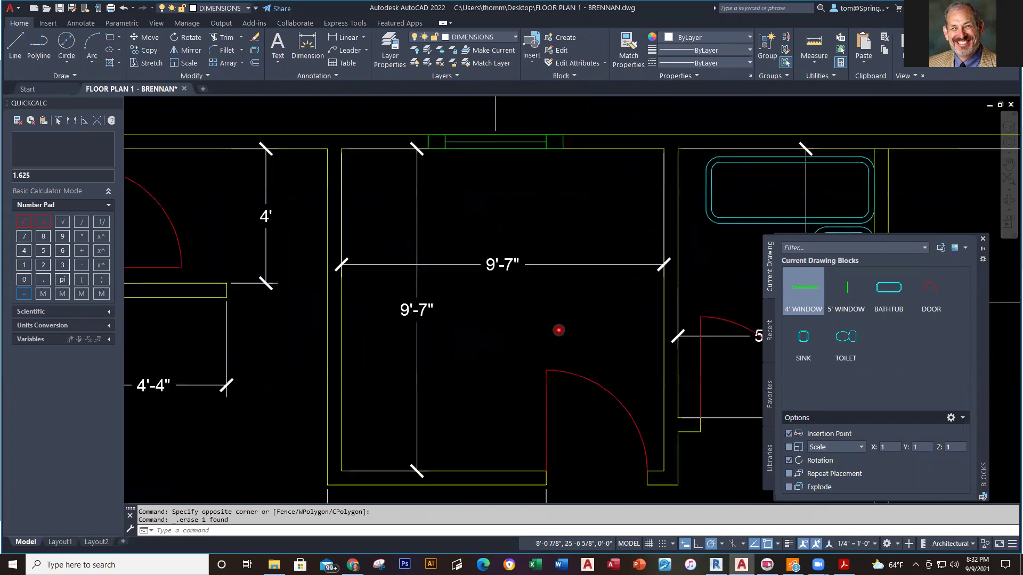
Break the horizontal 9'-7" dimension line where it crosses the vertical 9'-7" dimension using DIMBREAK.
middle_drag(478, 294, 512, 310)
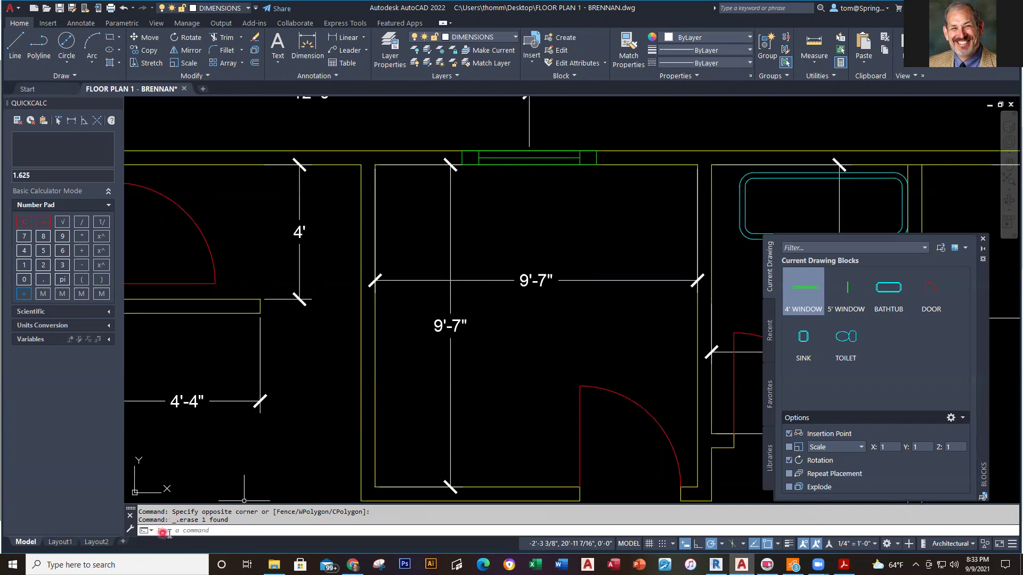
click(191, 532)
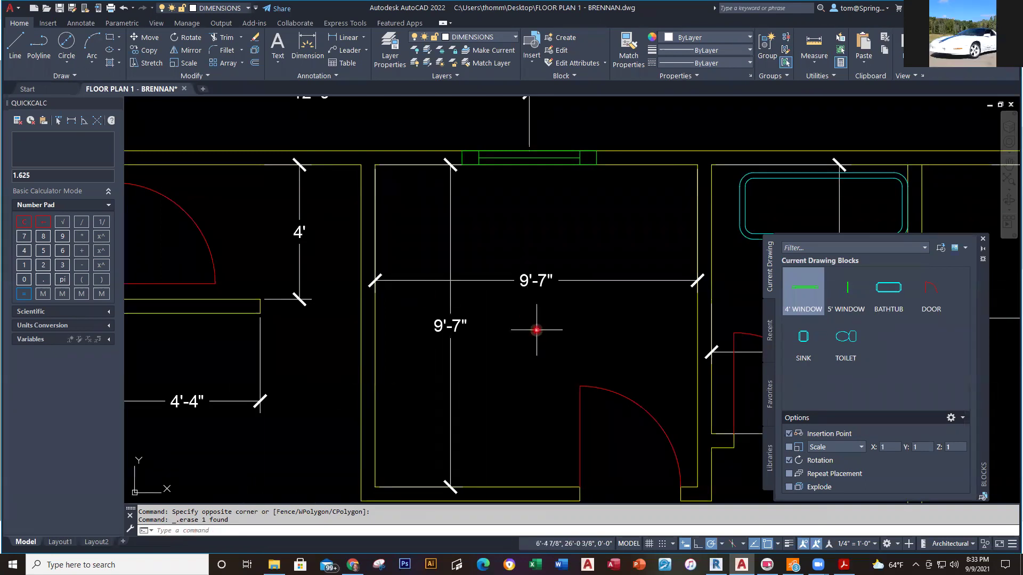
text(DIMBREAK)
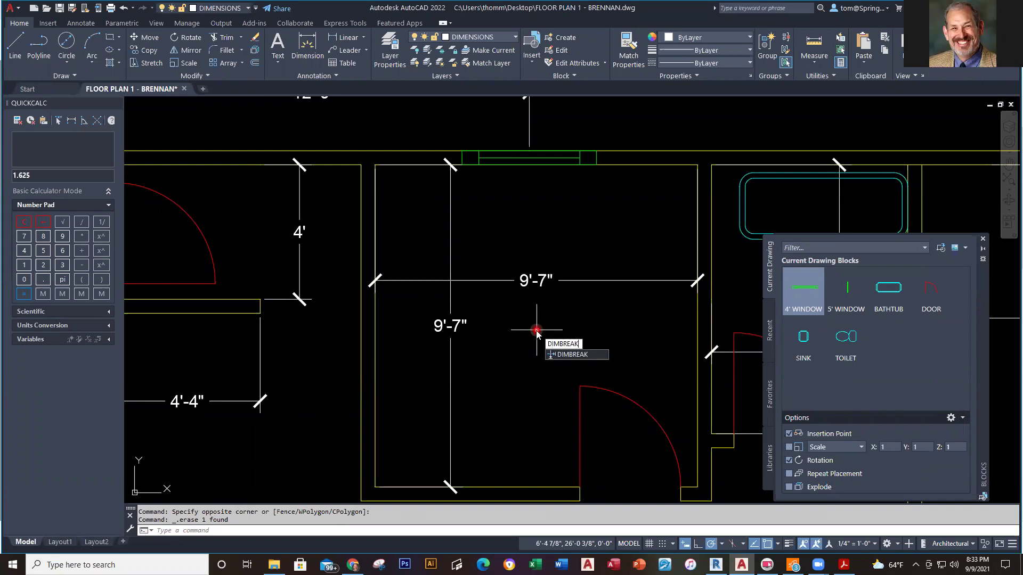
key(Return)
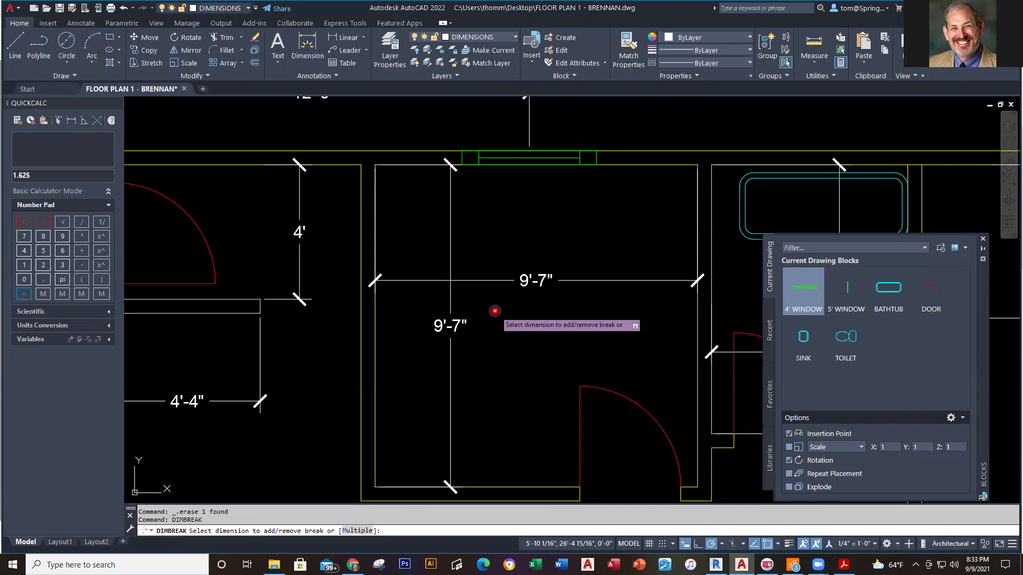
click(474, 278)
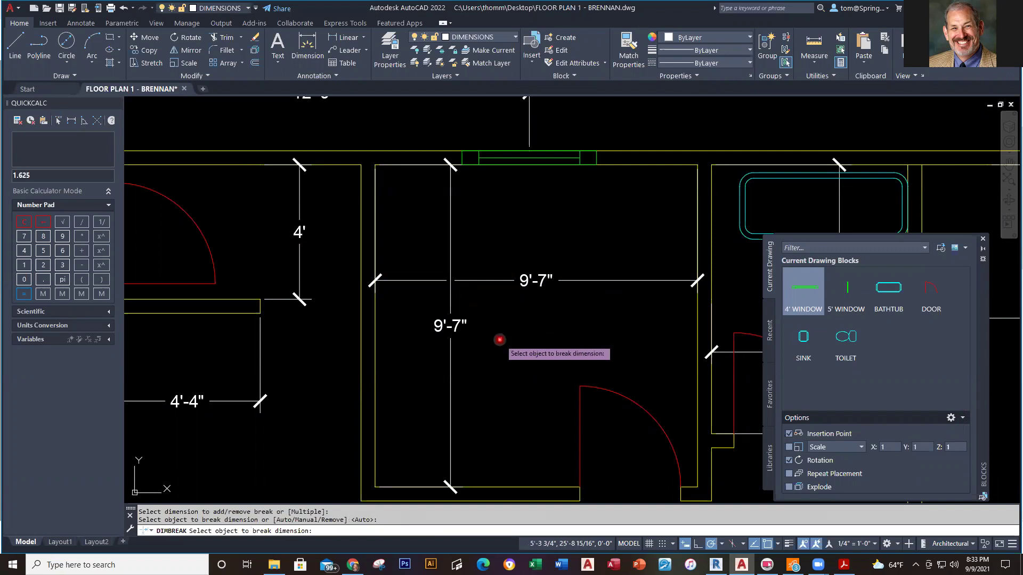
key(Escape)
Move the bathroom's 5'-10" dimension line up between the bathtub and the toilet, clear of the door swing.
scroll(533, 331, down, 3)
scroll(666, 352, up, 5)
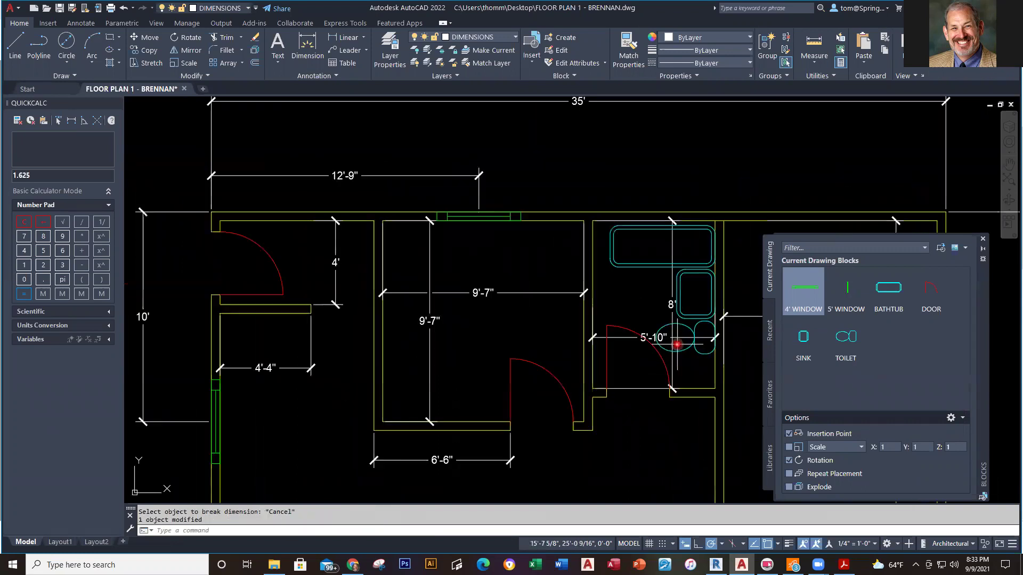
scroll(627, 343, up, 2)
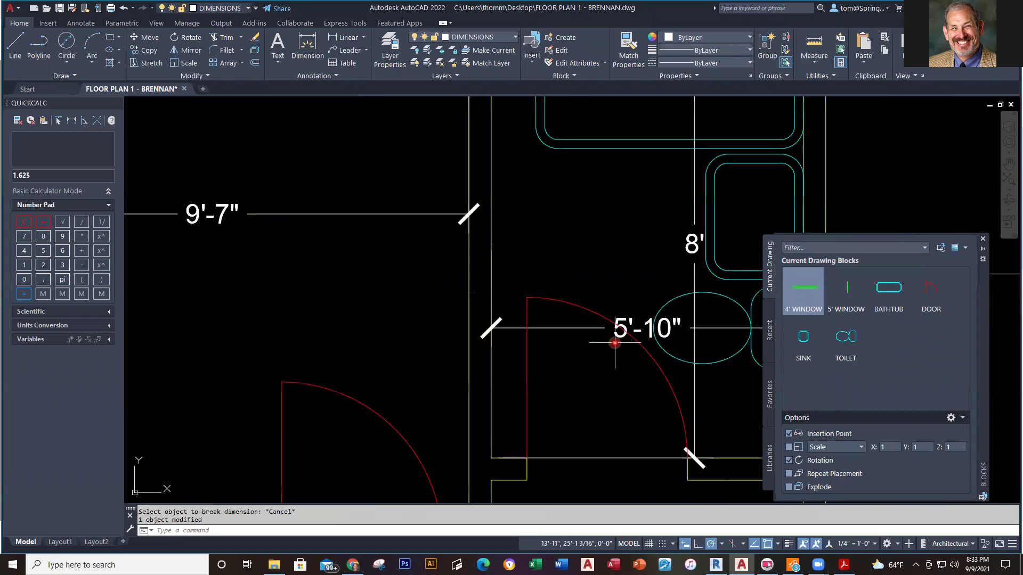
click(591, 327)
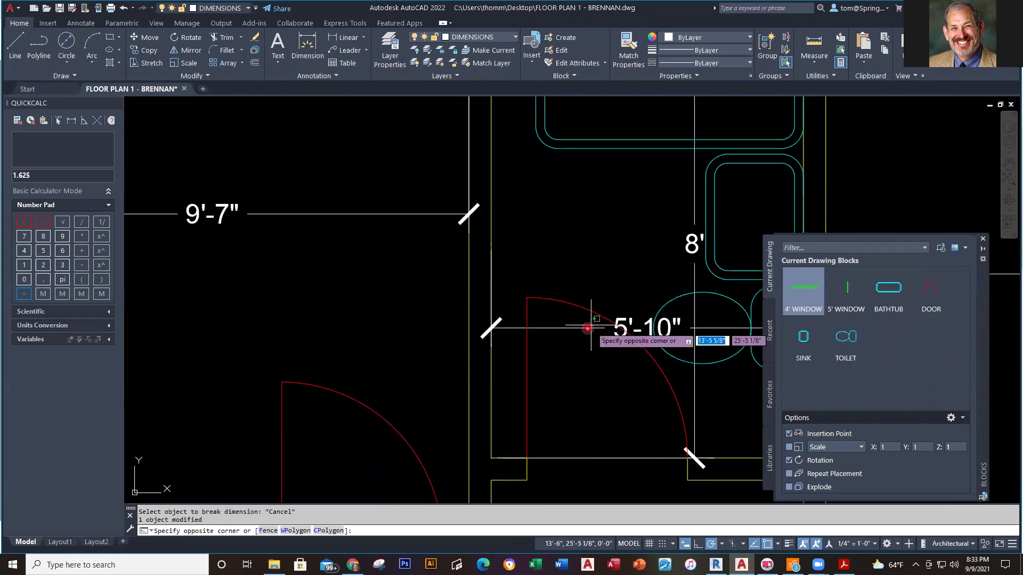
click(589, 372)
scroll(599, 396, down, 2)
middle_drag(599, 396, 565, 447)
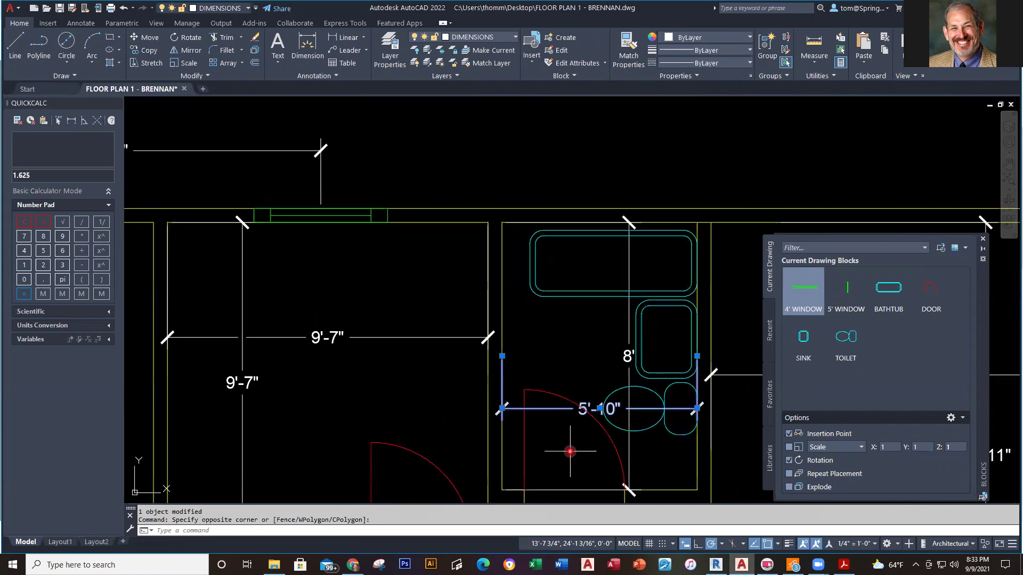
click(595, 409)
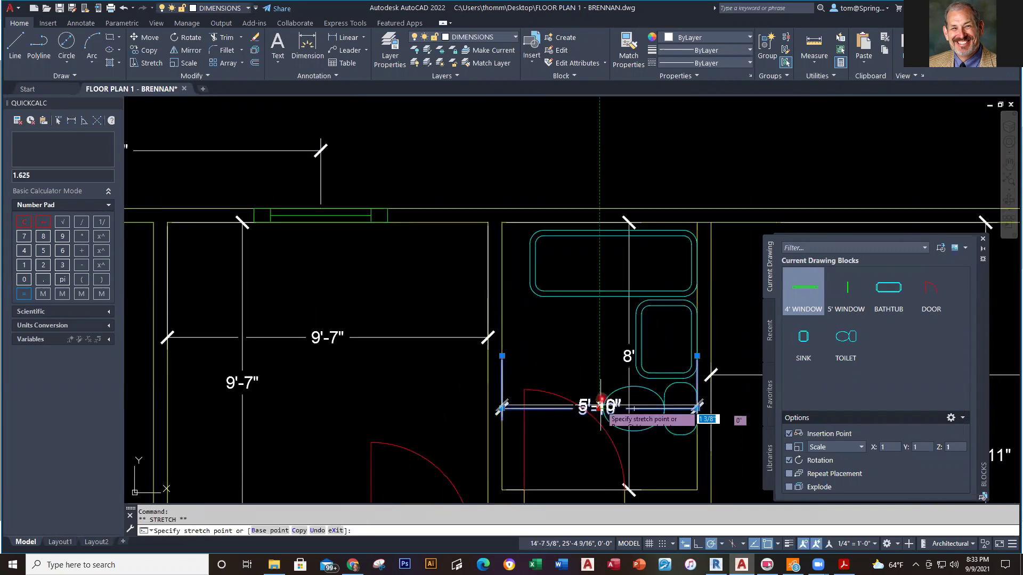
click(605, 324)
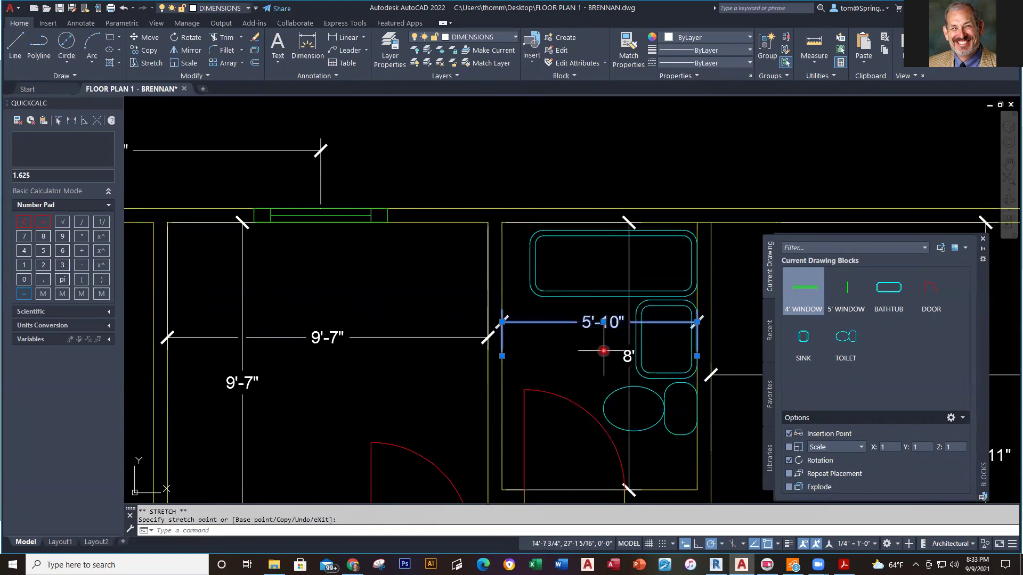
key(Escape)
key(Escape)
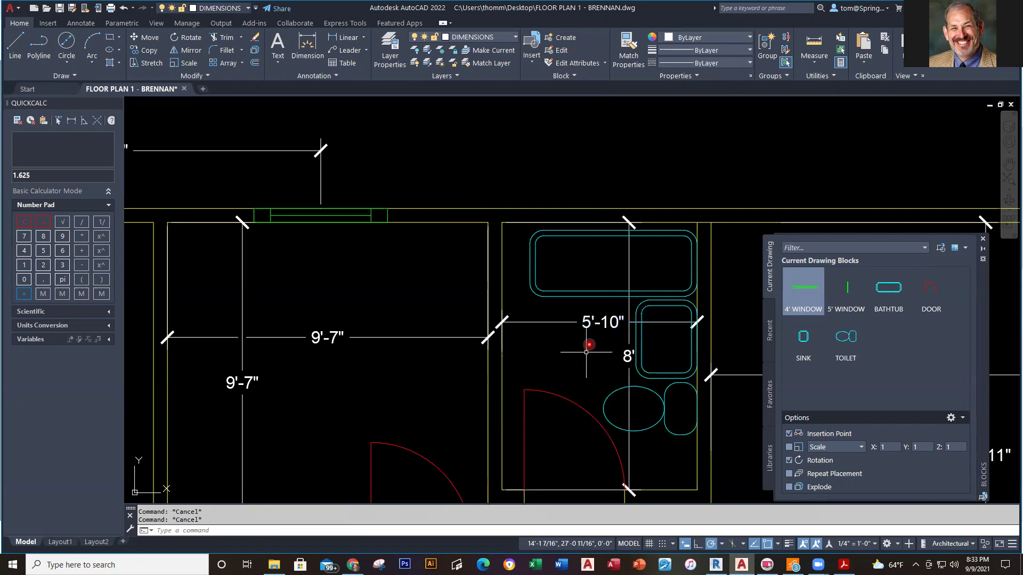
Shift the 5'-10" dimension text left along its dimension line, away from the vertical 8' dimension.
click(589, 323)
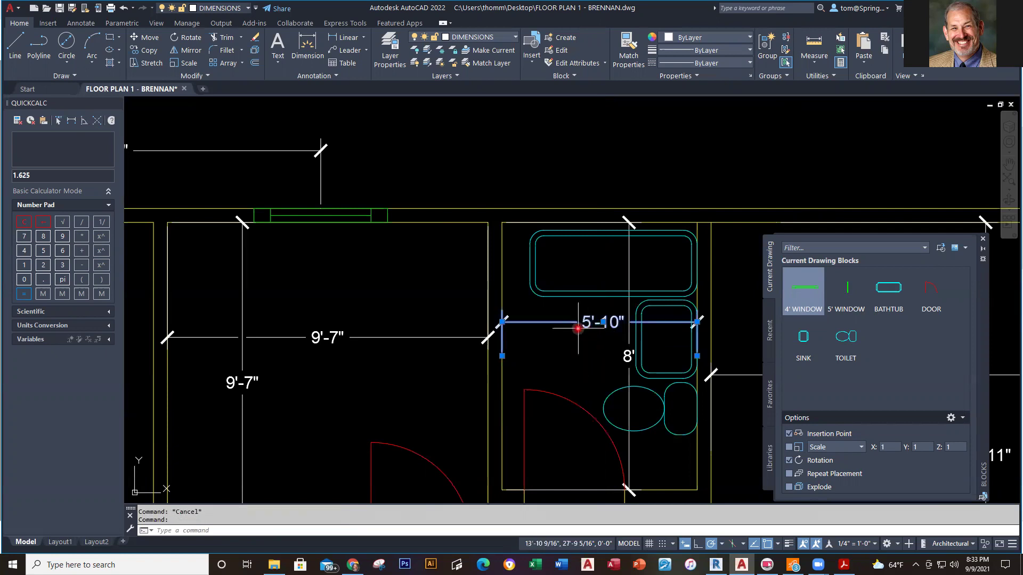
click(603, 322)
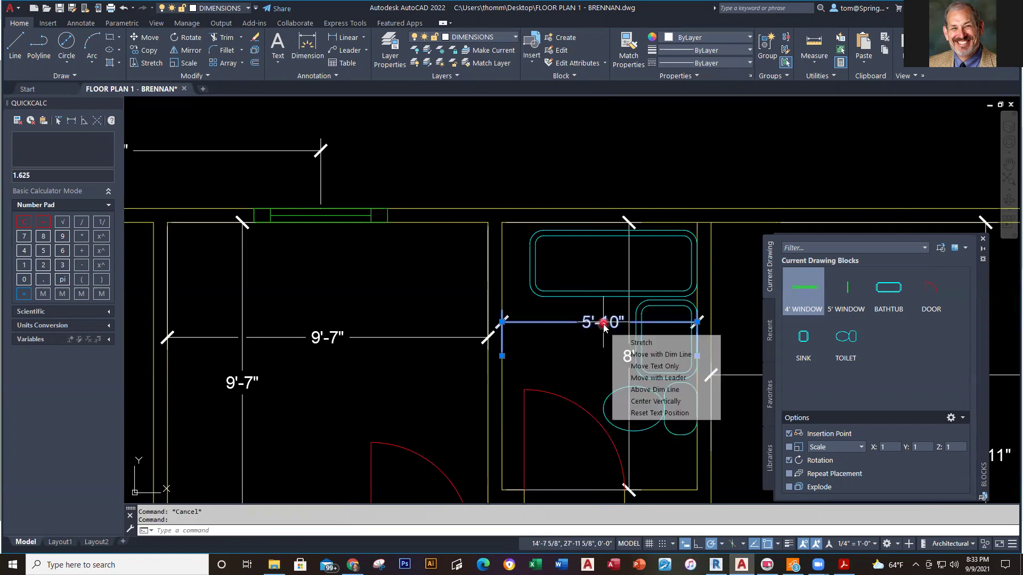
click(562, 322)
key(Escape)
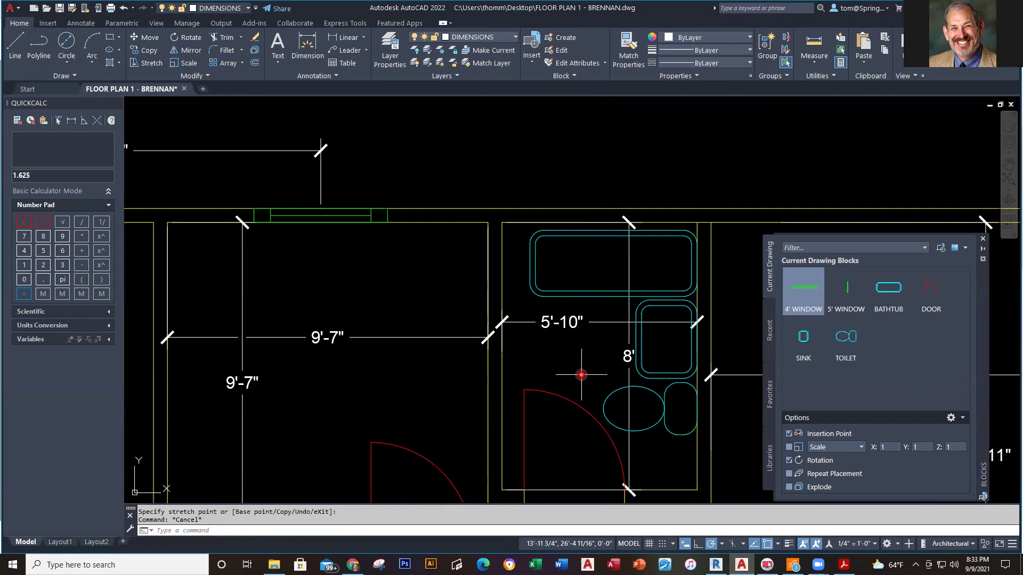
Break the bathroom's 5'-10" dimension line where it crosses the vertical 8' dimension using DIMBREAK.
text(DIMB)
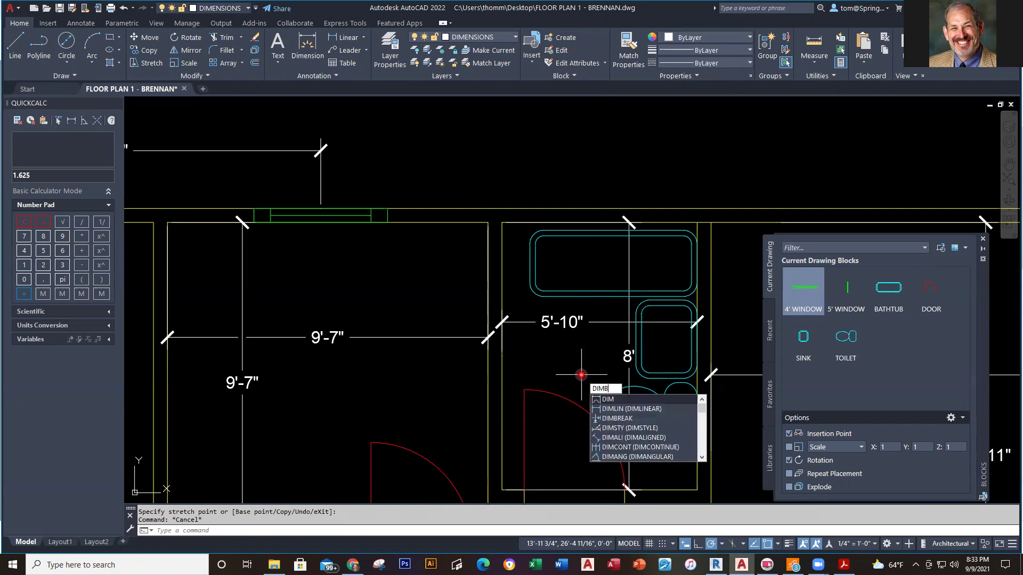
text(REAK)
key(Return)
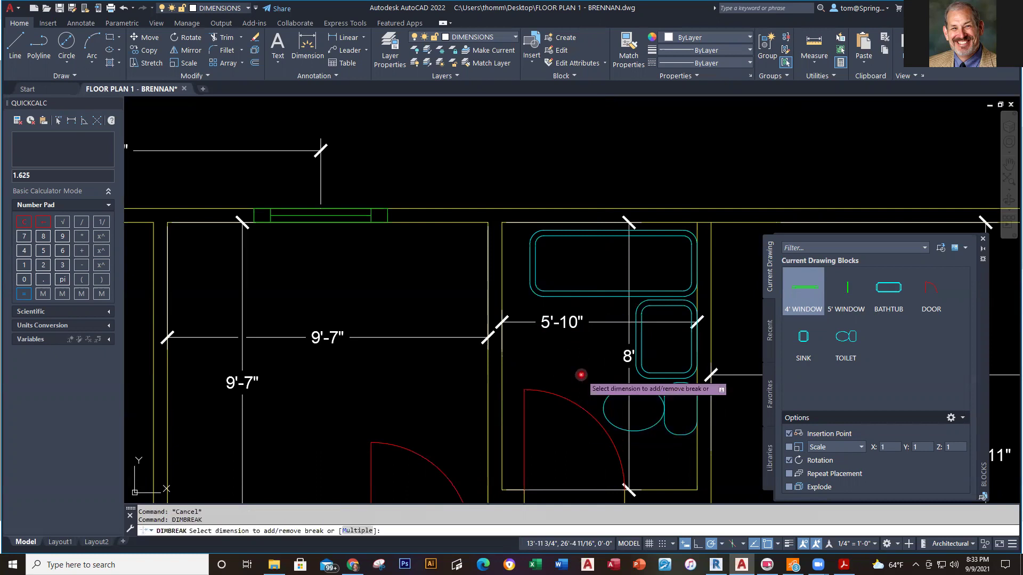
click(611, 322)
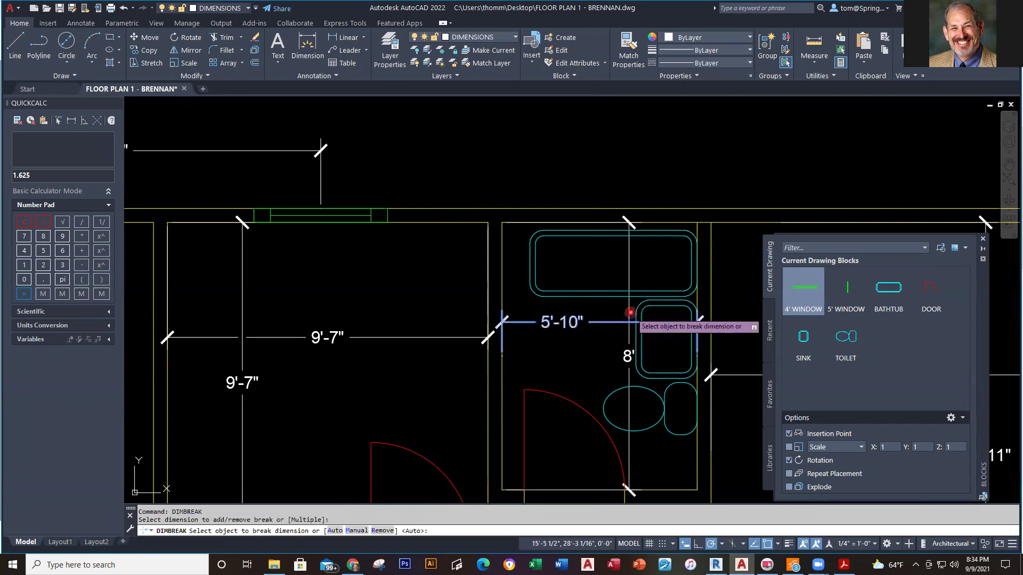
click(631, 312)
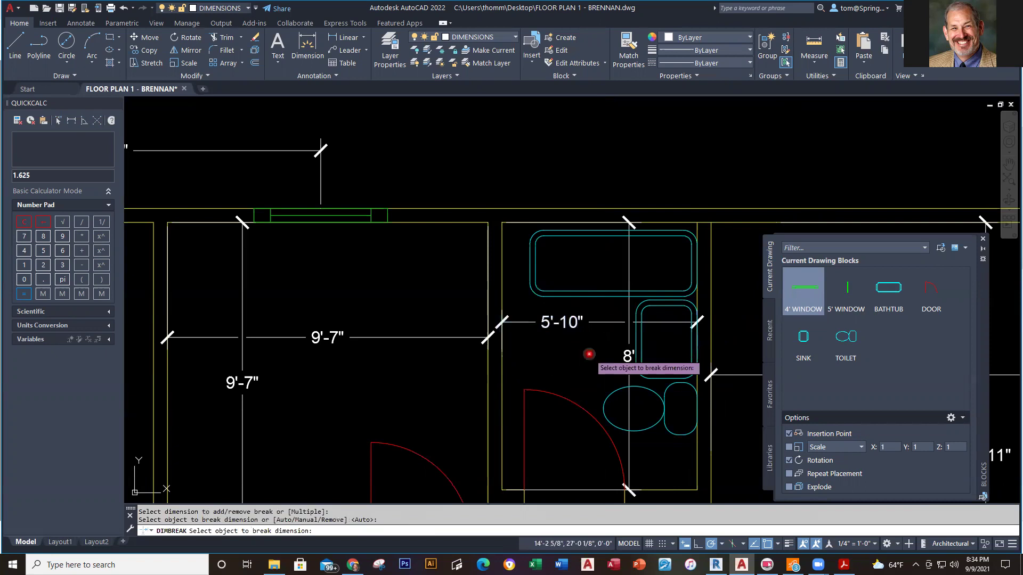
key(Escape)
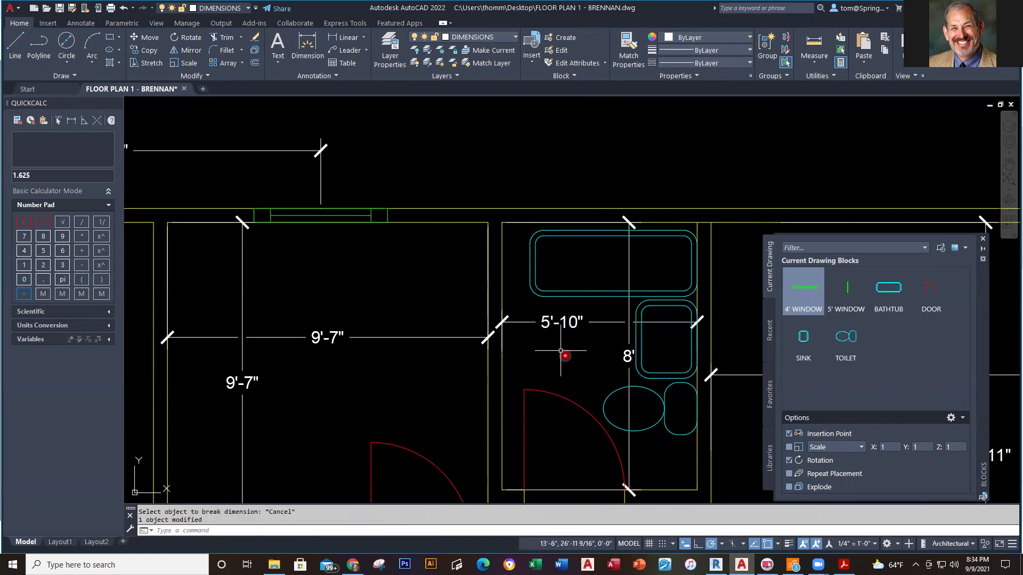
Break the vertical 13'-11" dimension line where it crosses the 10'-2" dimension in the right-hand room using DIMBREAK.
scroll(538, 326, down, 2)
scroll(669, 383, down, 2)
scroll(605, 356, up, 4)
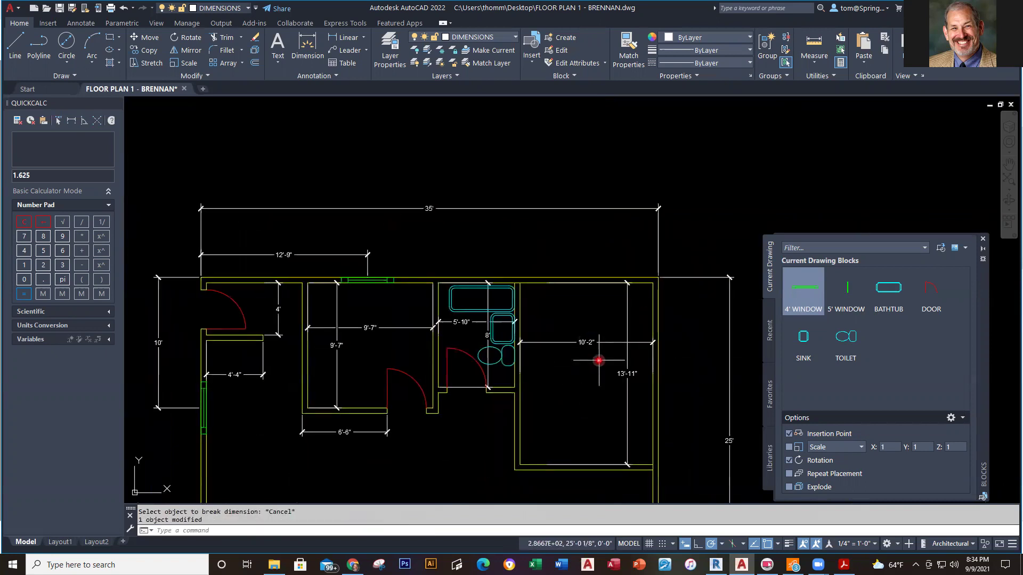
text(DIMBREA)
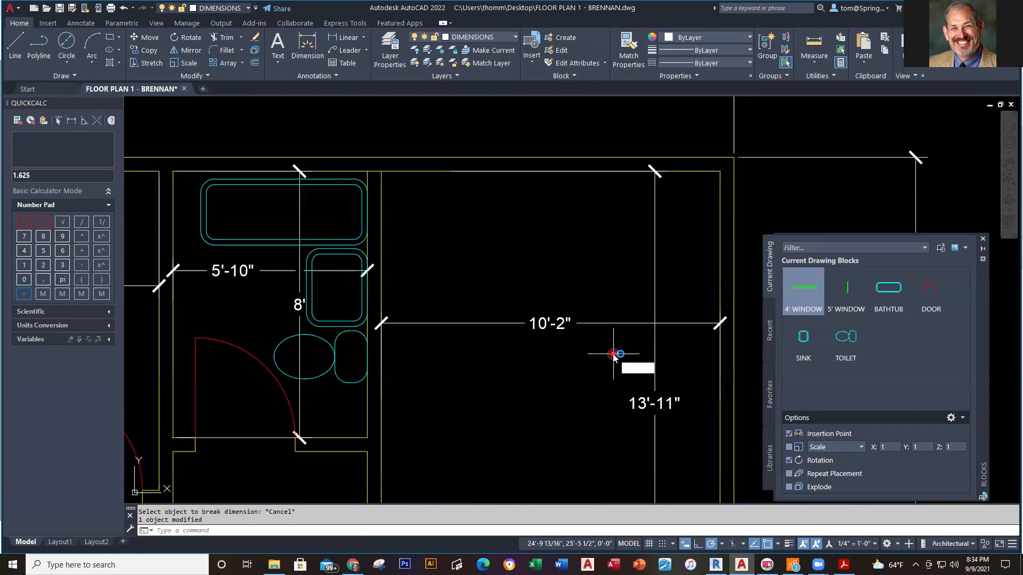
text(K)
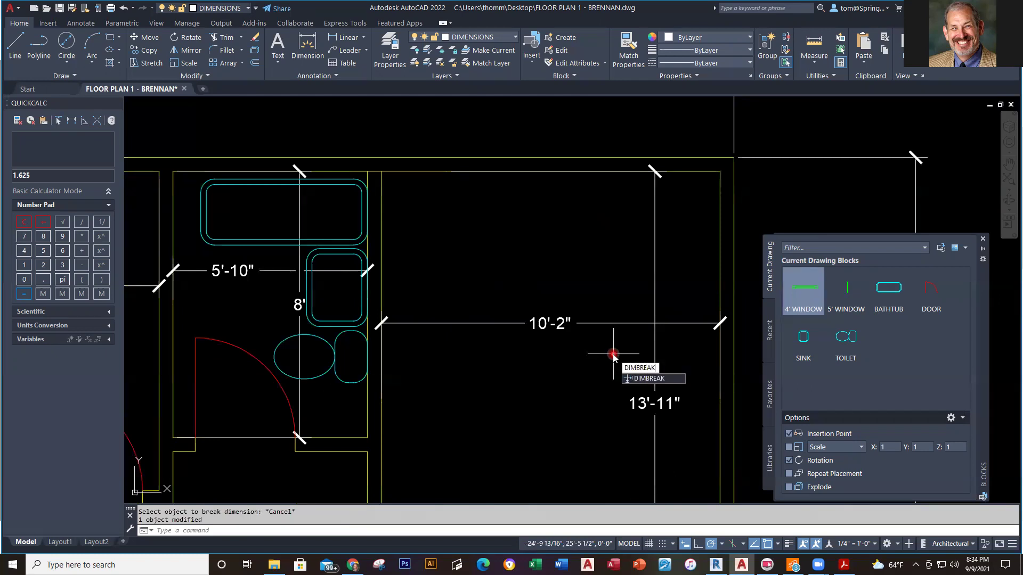
key(Return)
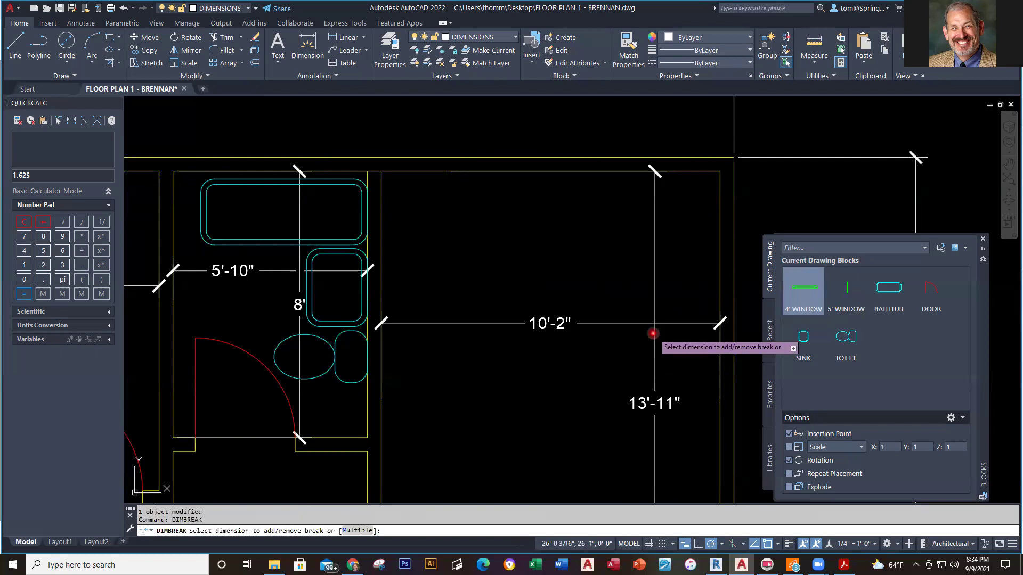
click(655, 341)
click(640, 323)
key(Escape)
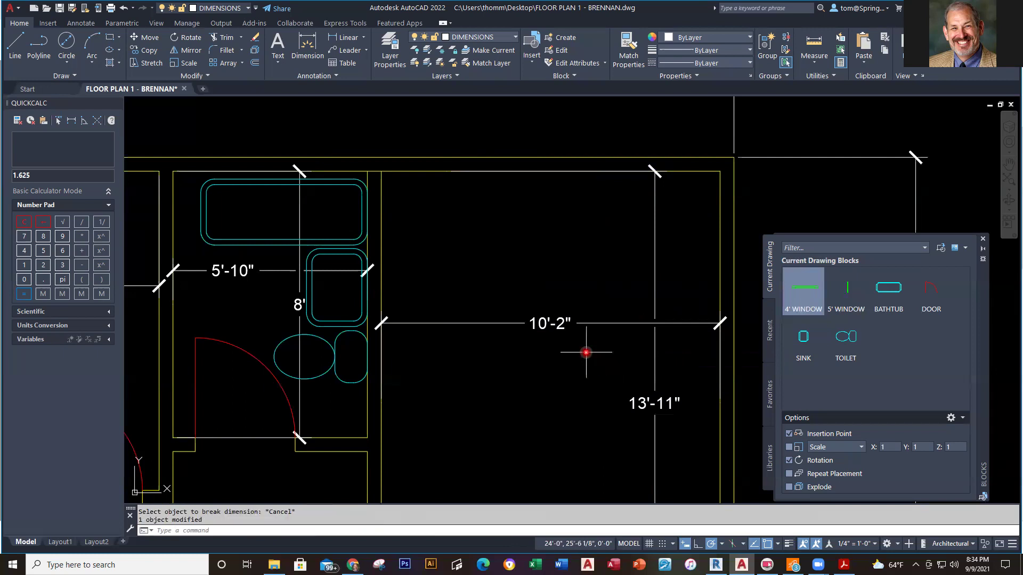
Stretch the lower extension origin of the bathroom's 8' dimension to its dimension line so no extension line crosses the door opening.
scroll(586, 352, down, 5)
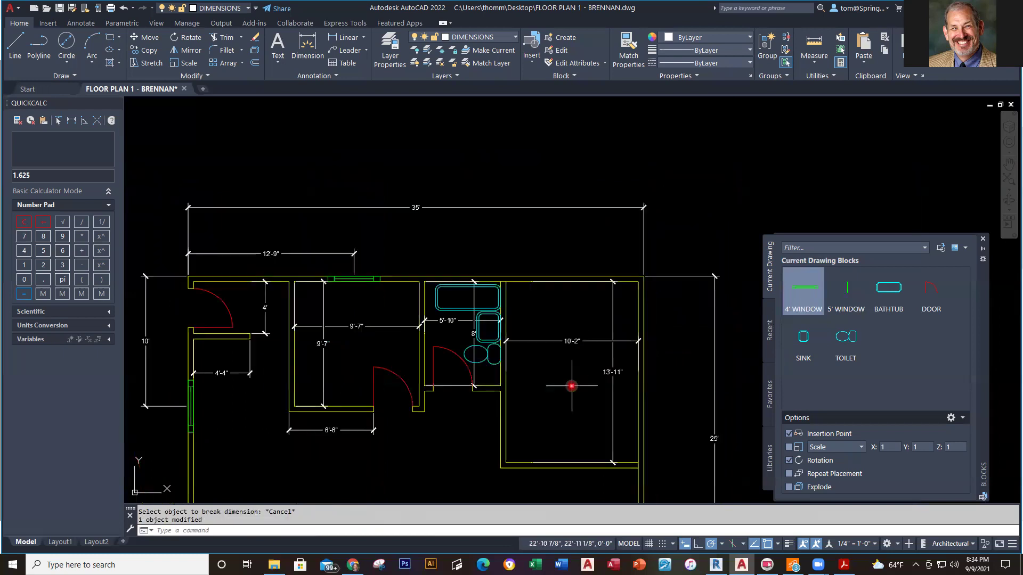
scroll(554, 377, down, 3)
middle_drag(579, 302, 597, 288)
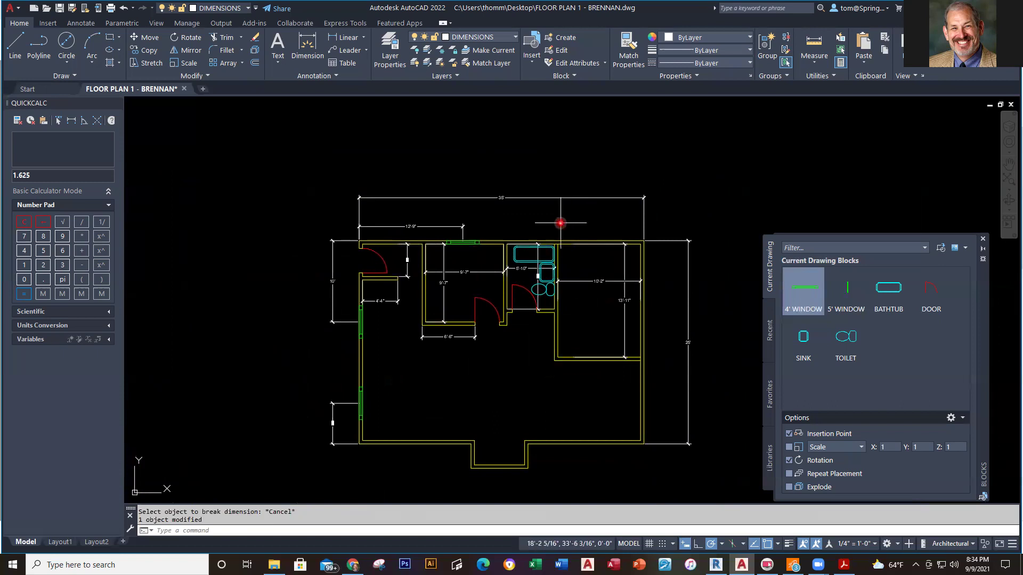
scroll(528, 387, up, 2)
scroll(529, 388, down, 2)
middle_drag(528, 388, 541, 374)
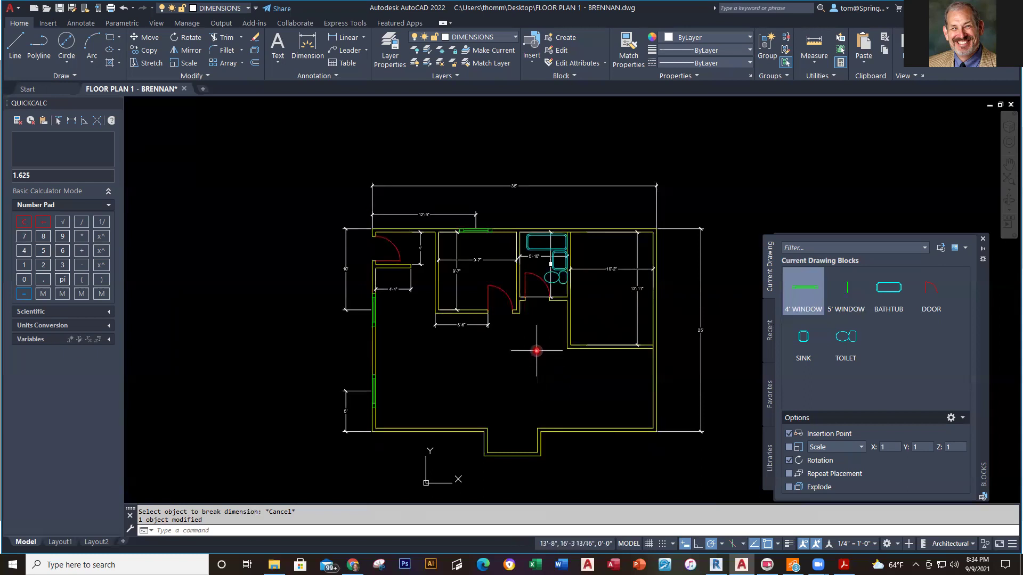
scroll(537, 351, up, 2)
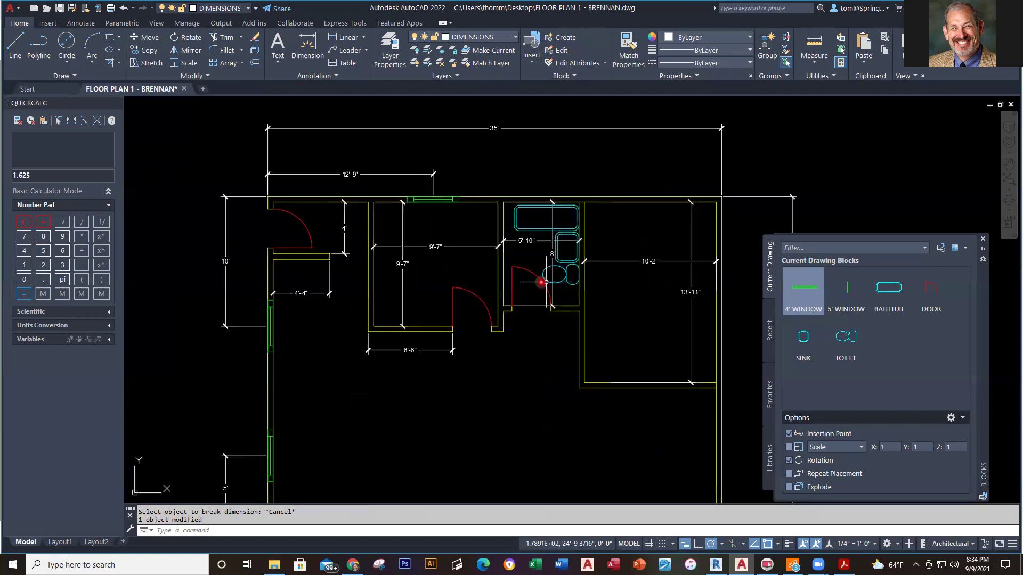
scroll(519, 318, up, 2)
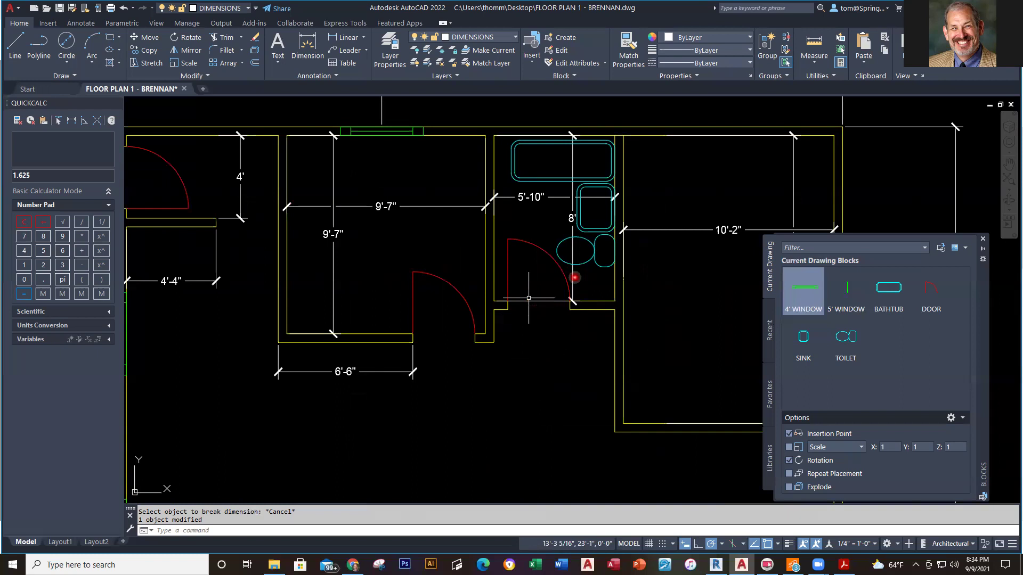
scroll(574, 280, up, 2)
click(594, 270)
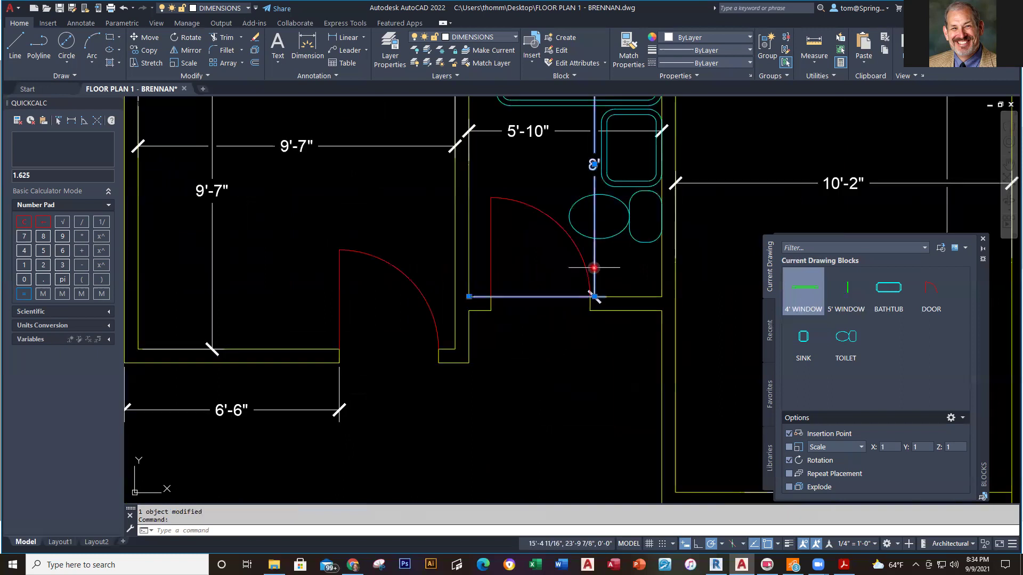
click(464, 297)
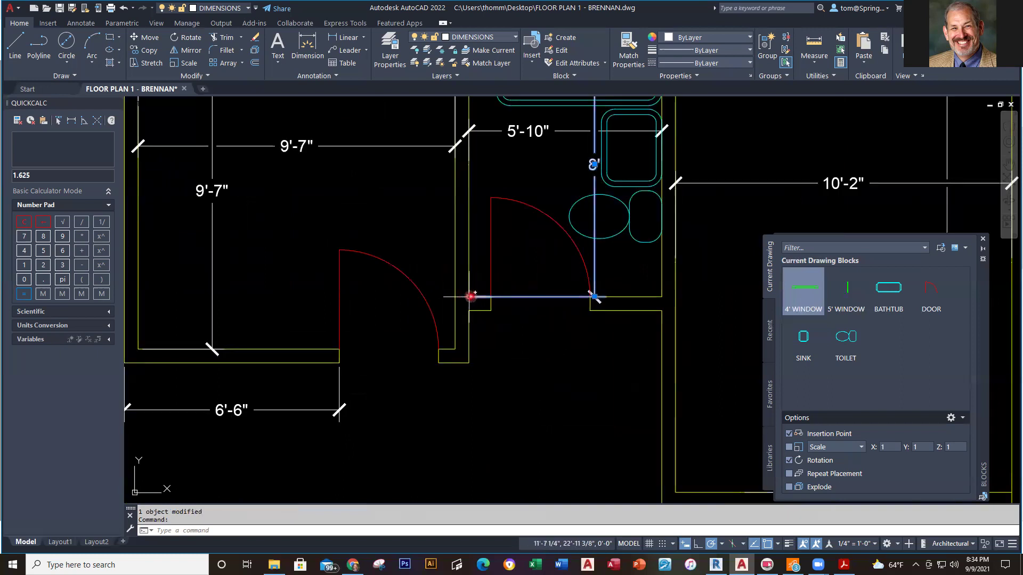
click(469, 296)
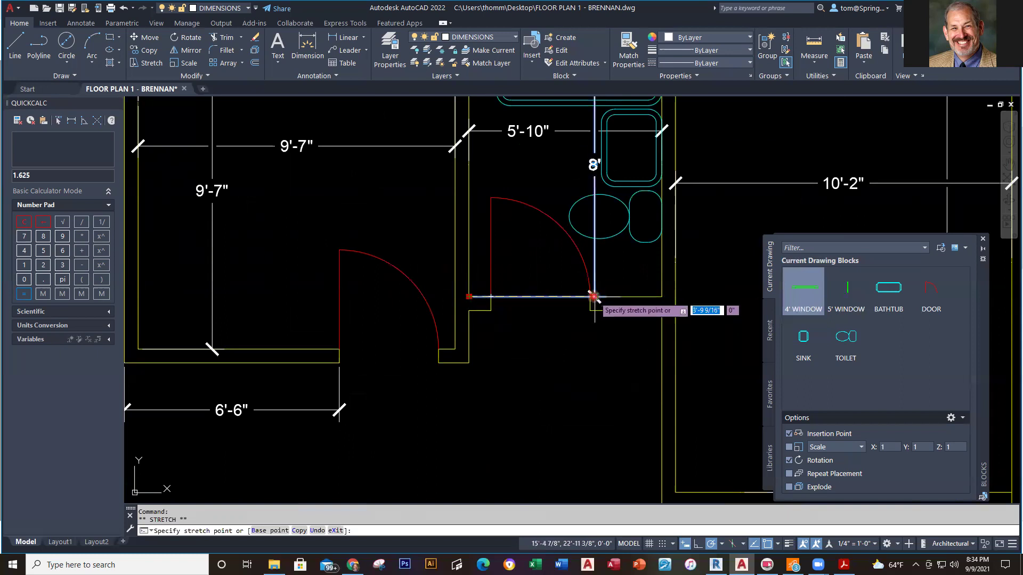
click(594, 297)
key(Escape)
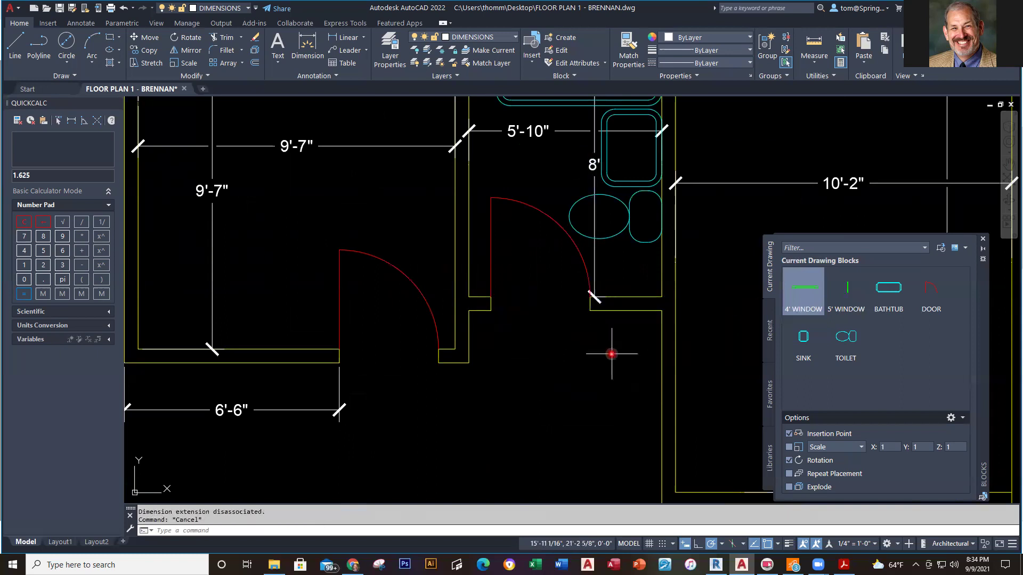
scroll(612, 354, down, 5)
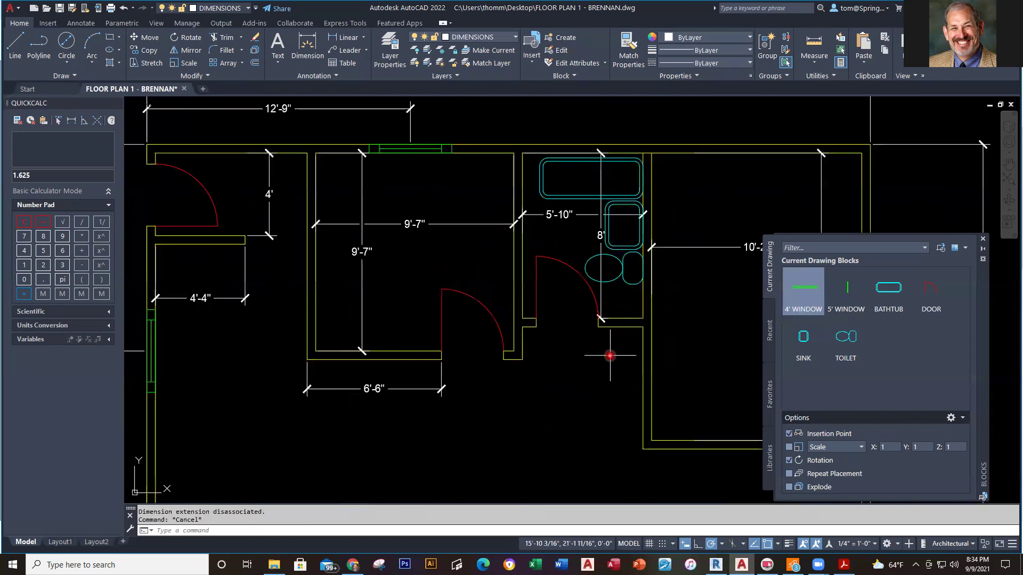
Save the floor plan drawing with its cleaned-up dimensions.
middle_drag(598, 363, 583, 390)
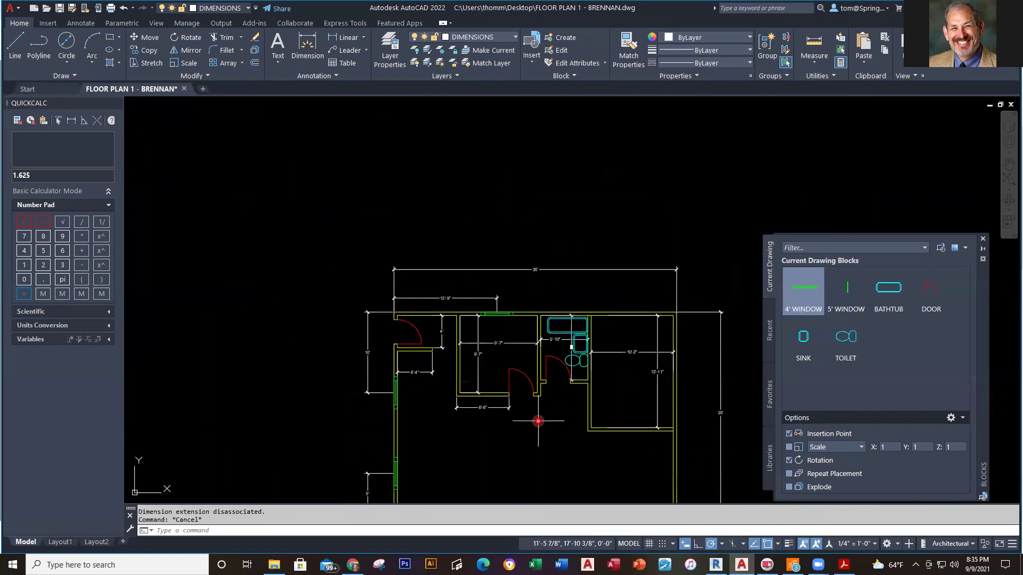
scroll(507, 418, down, 2)
middle_drag(507, 322, 493, 363)
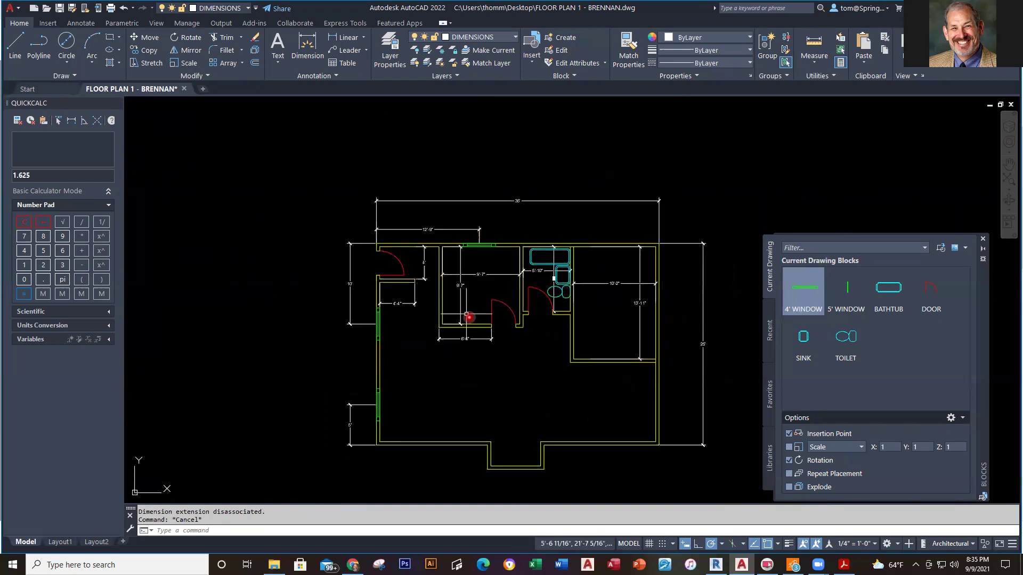
click(60, 8)
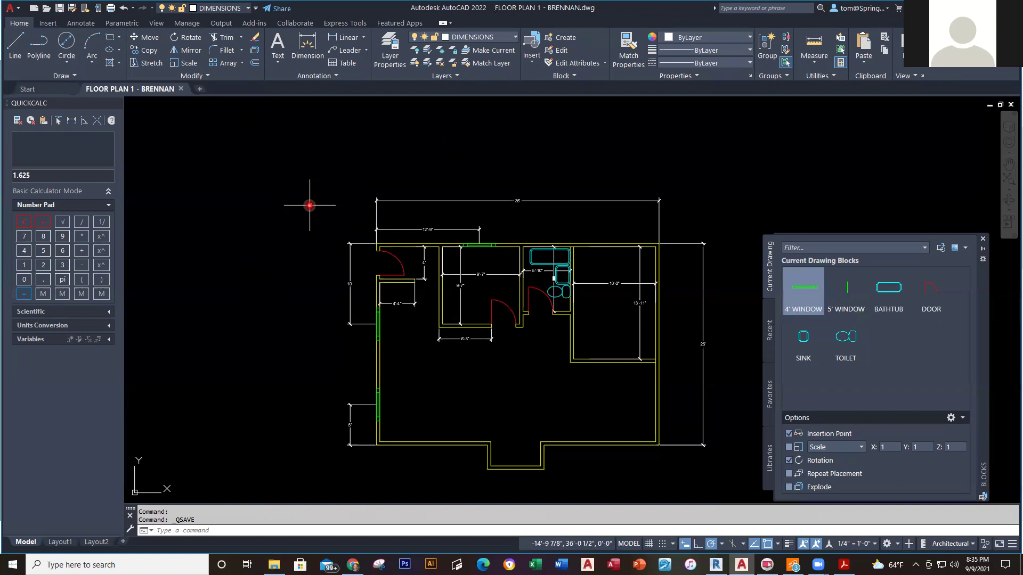
View the gallery of current drawing blocks available for insertion, and close it without inserting any.
scroll(602, 296, up, 2)
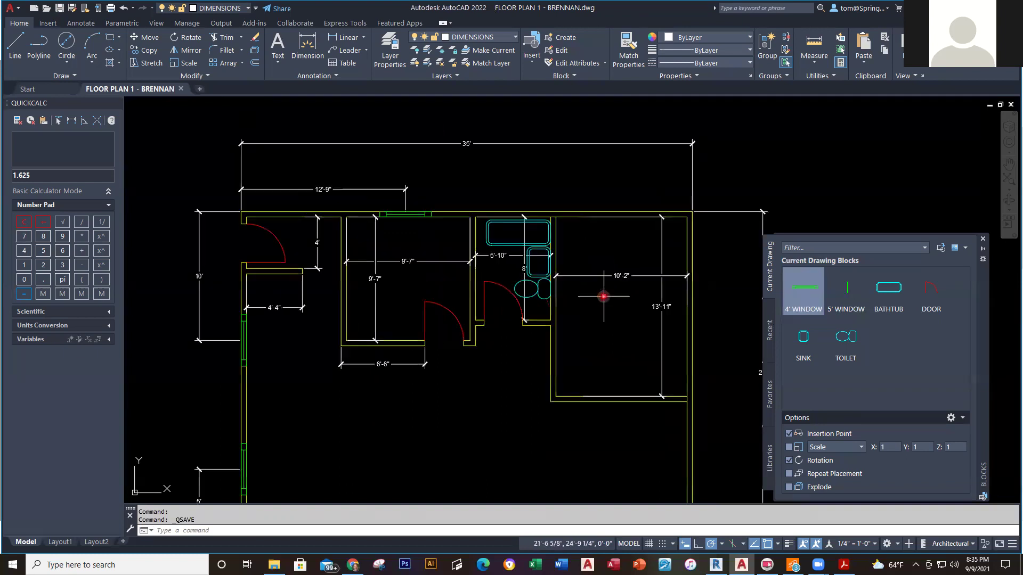
scroll(603, 296, up, 2)
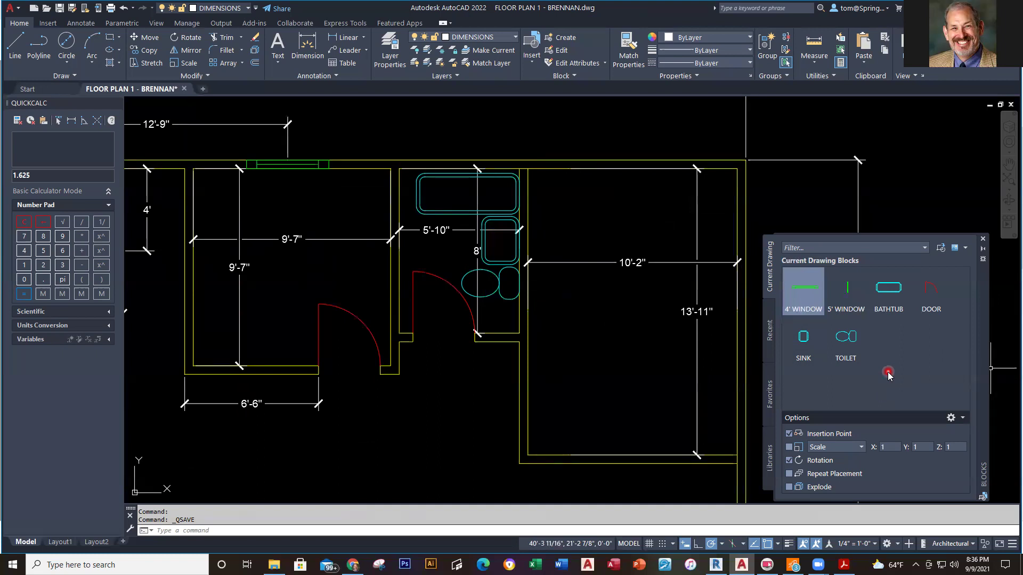
click(48, 23)
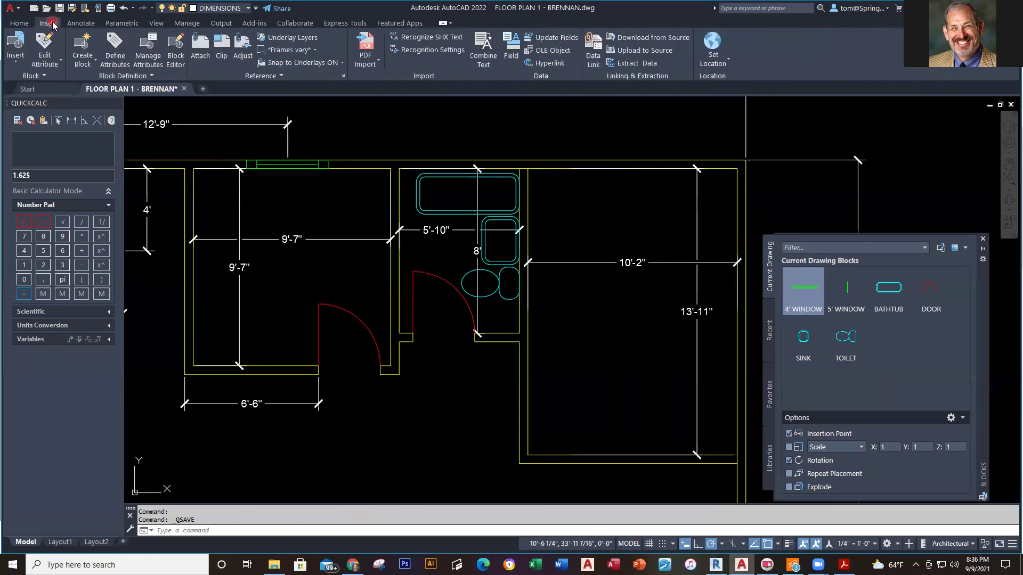
click(17, 60)
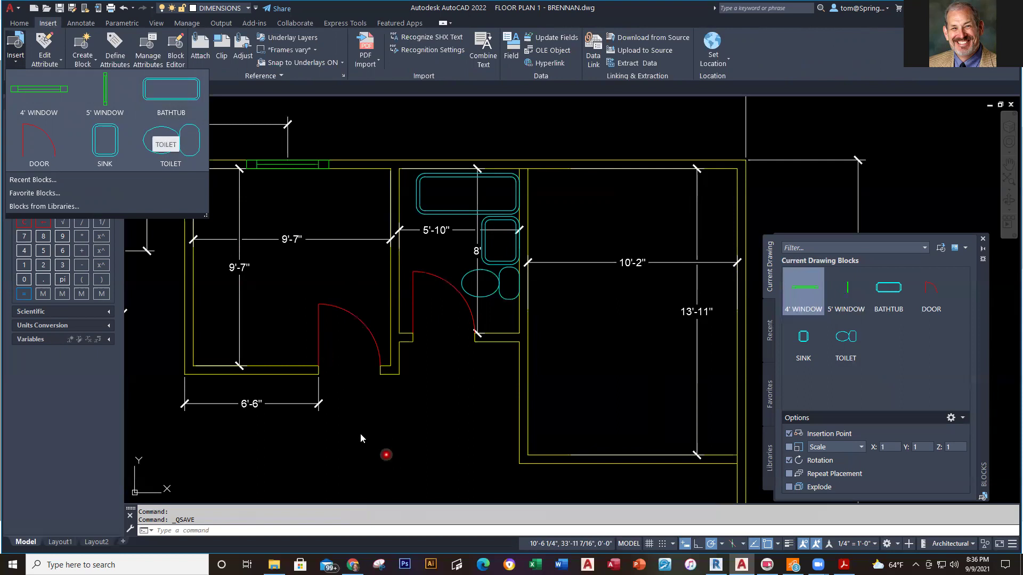
key(Escape)
key(Escape)
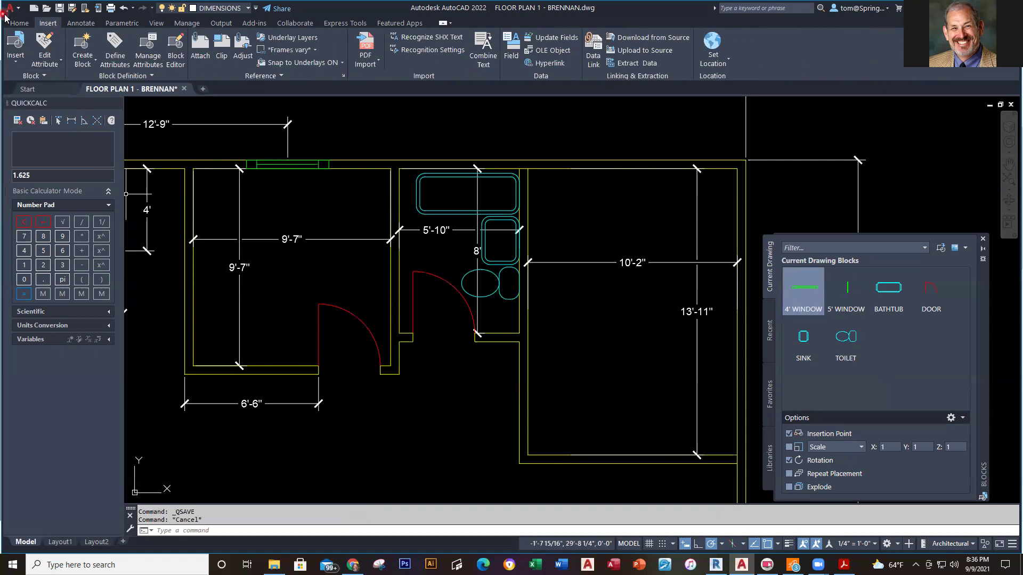
click(20, 23)
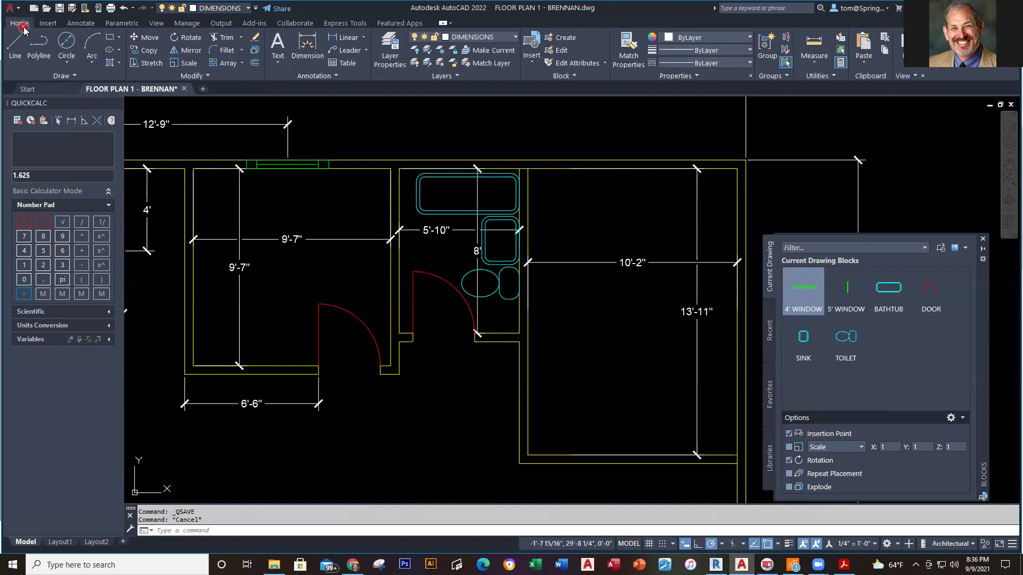
Search the program's Help for BLOCKS and look through the listed topics on the first results page.
key(F1)
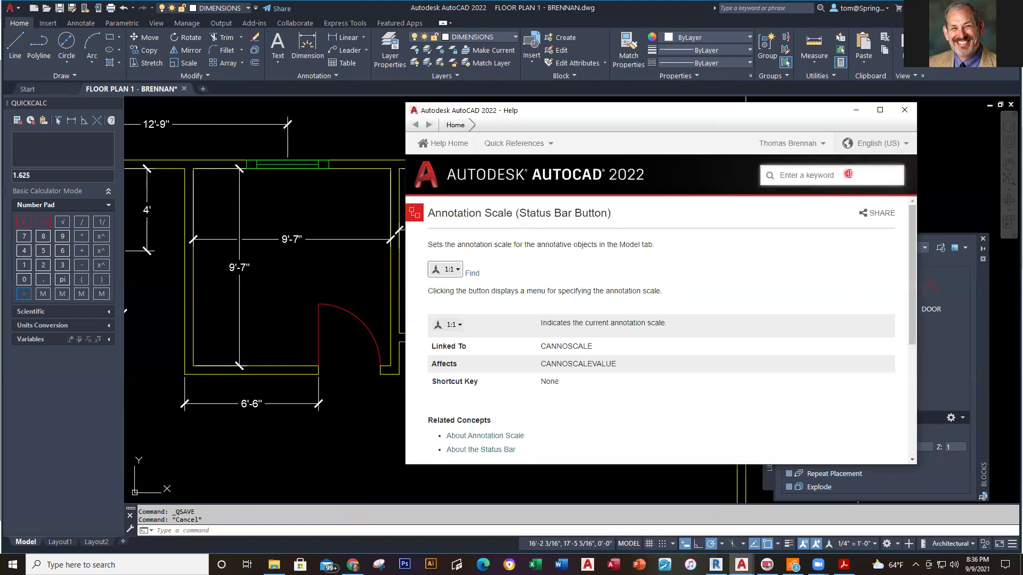
text(BLOCKS)
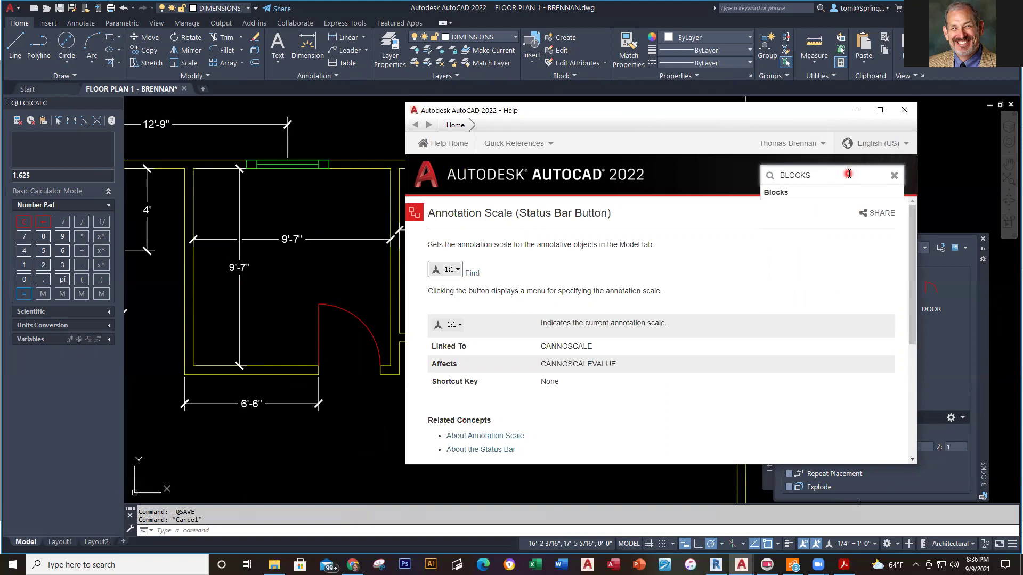
key(Return)
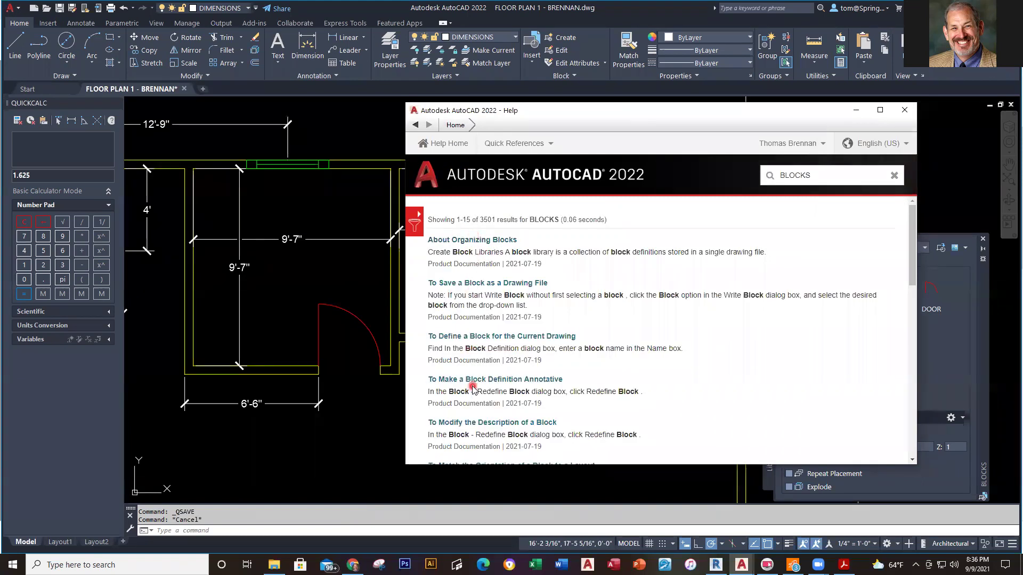
scroll(473, 388, down, 1)
scroll(472, 388, down, 5)
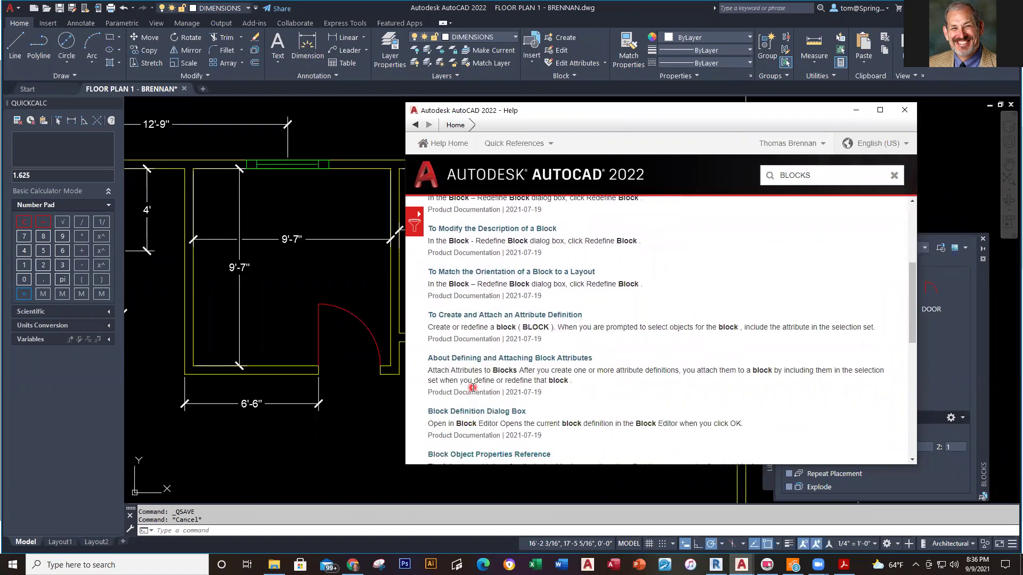
scroll(472, 388, down, 4)
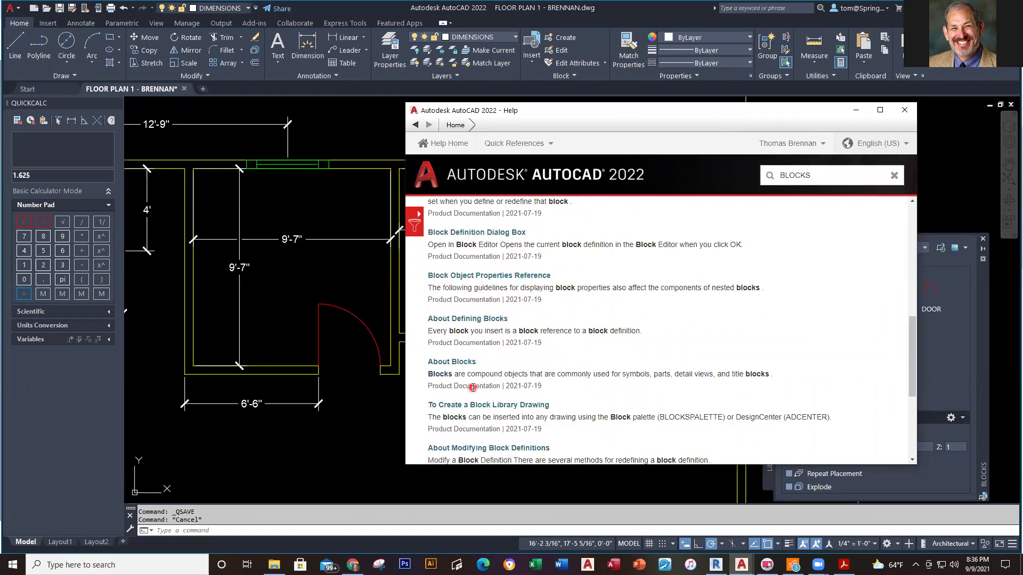
scroll(473, 389, down, 3)
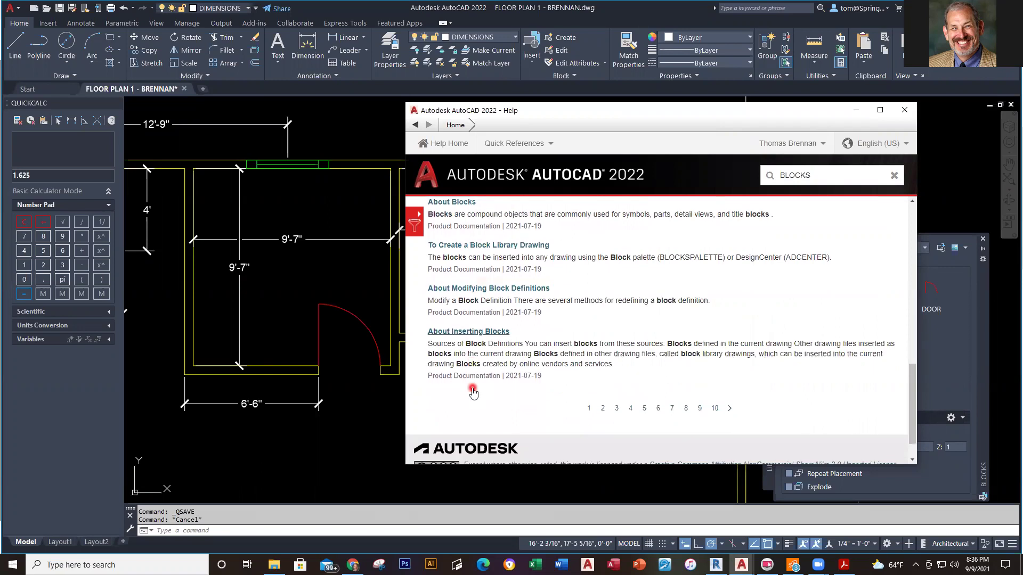
Open the About Inserting Blocks help topic and read through it down to its related tasks.
click(472, 332)
scroll(472, 328, down, 2)
scroll(552, 351, down, 5)
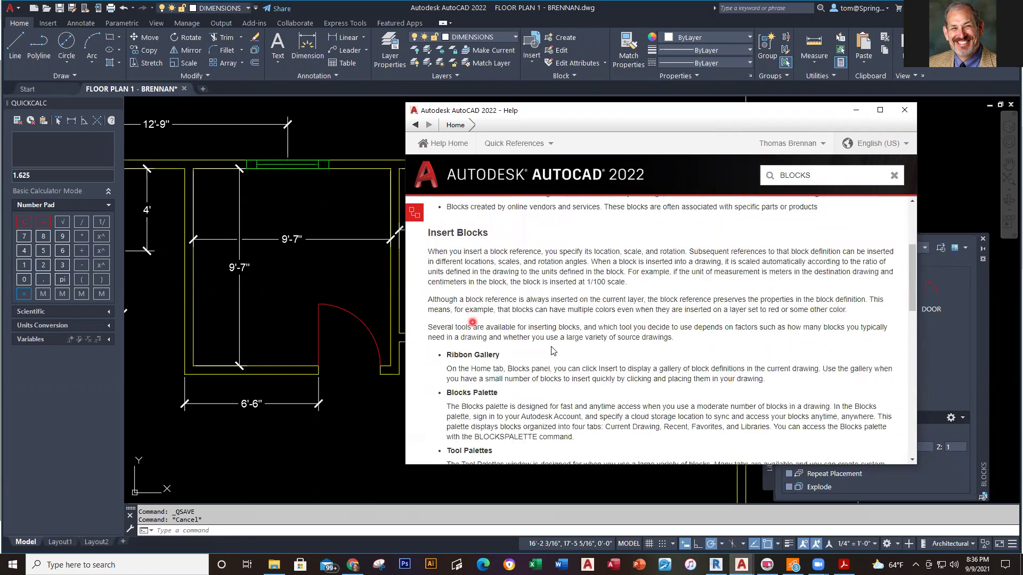
scroll(552, 349, down, 10)
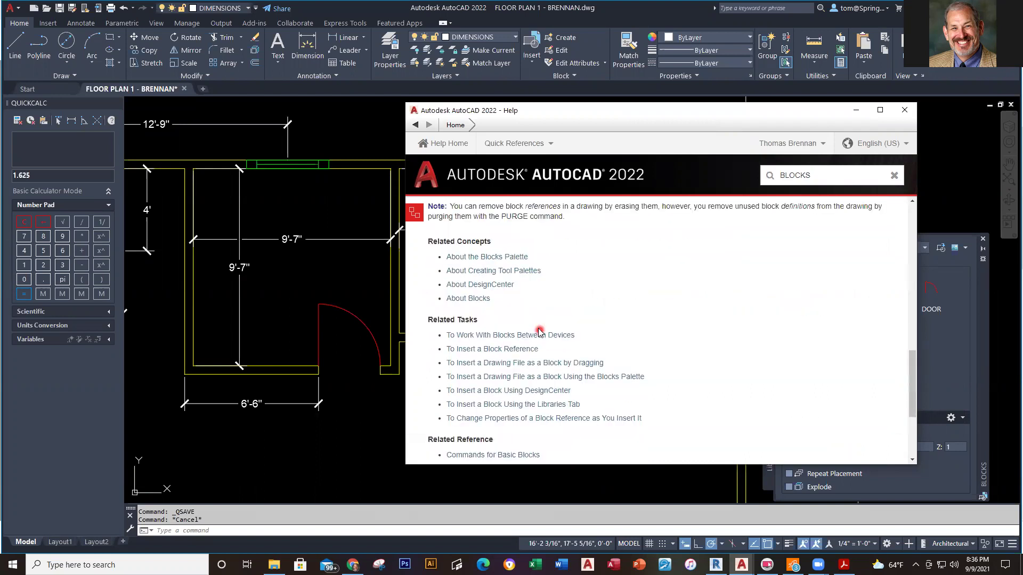
Read the To Insert a Block Reference help topic, try its Find link for the Insert command, and close Help.
click(499, 349)
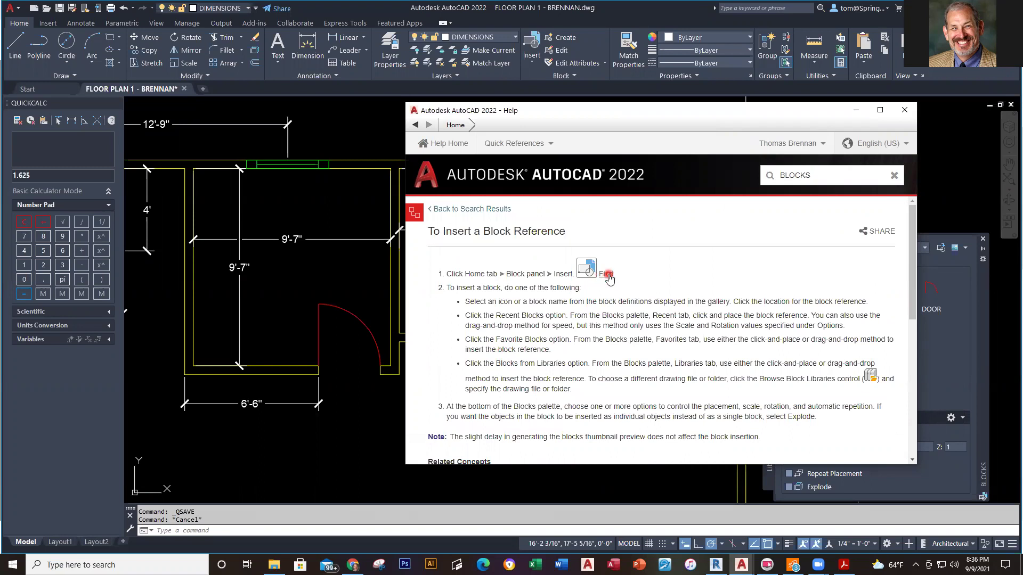
click(607, 274)
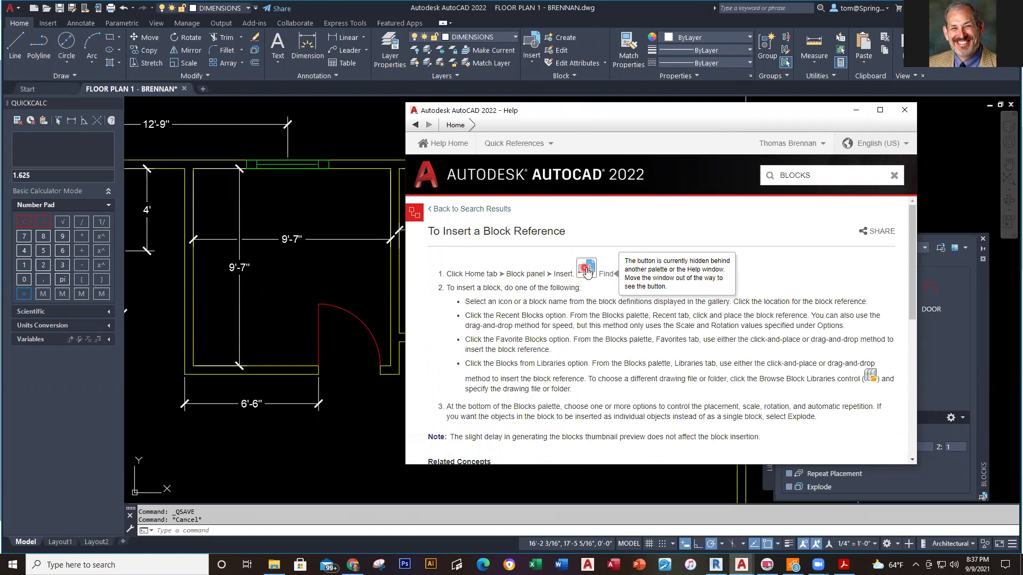
scroll(676, 298, down, 1)
scroll(679, 298, up, 1)
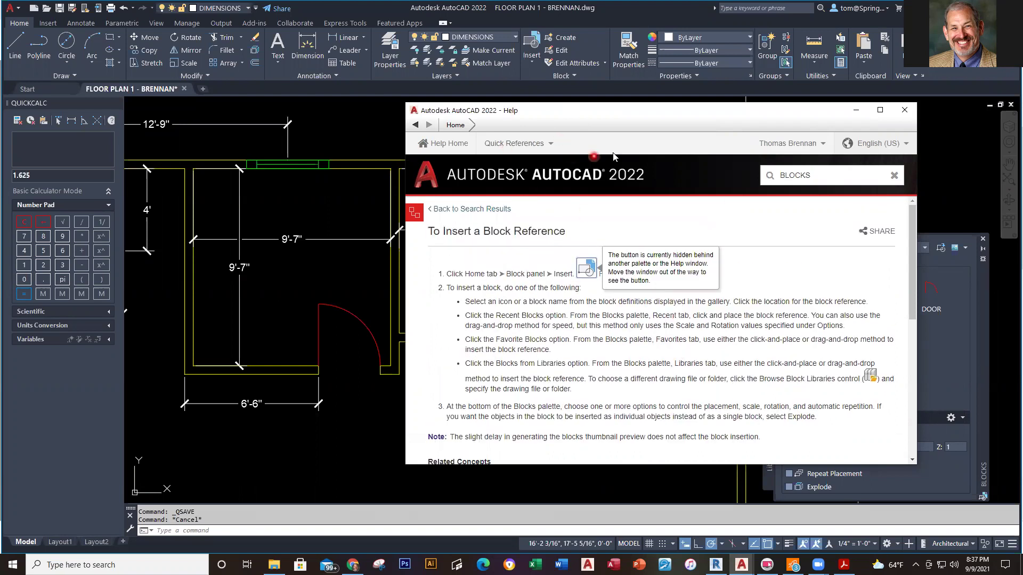
scroll(737, 266, down, 4)
scroll(698, 303, up, 5)
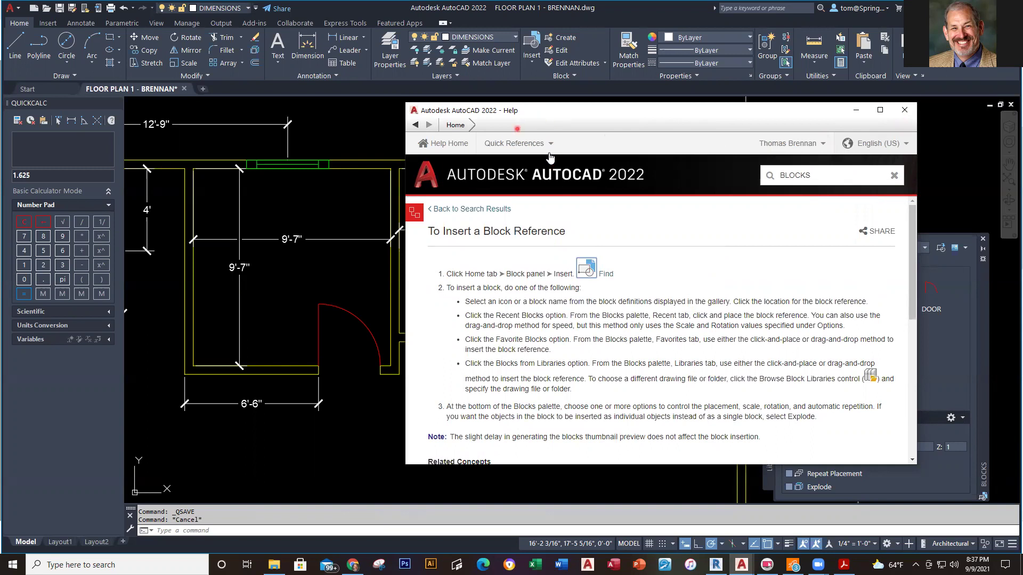
drag(515, 111, 517, 179)
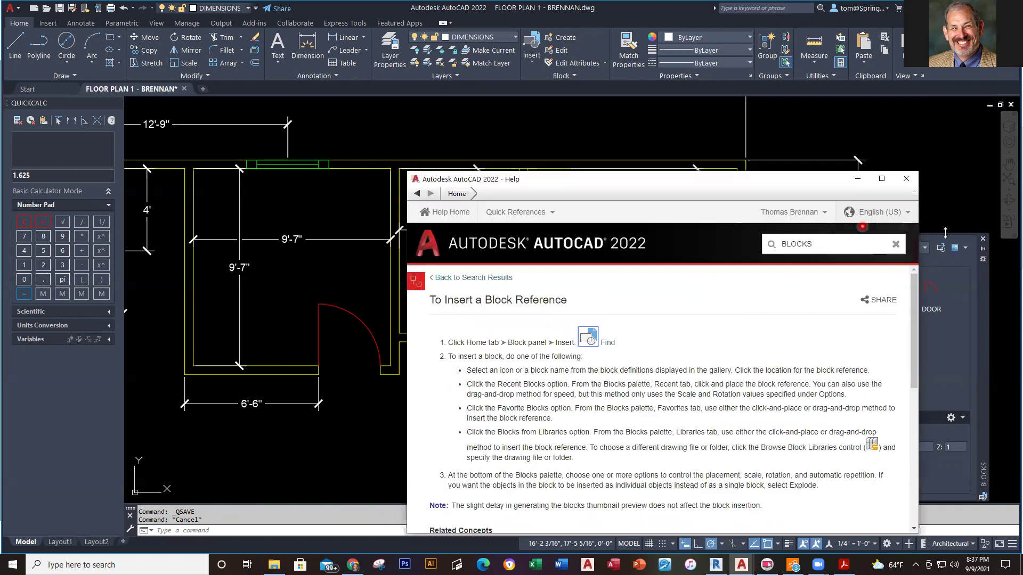
click(906, 179)
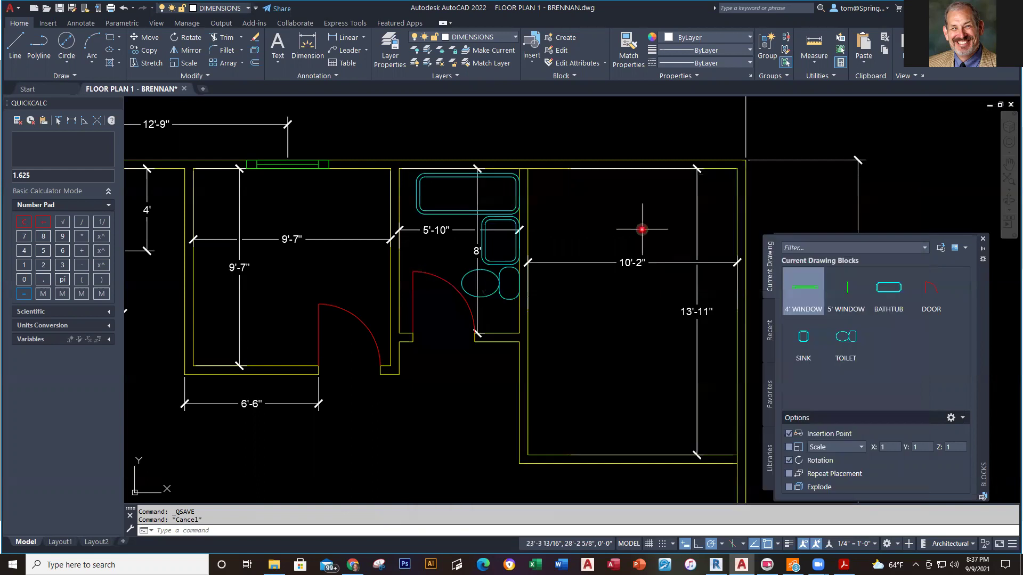